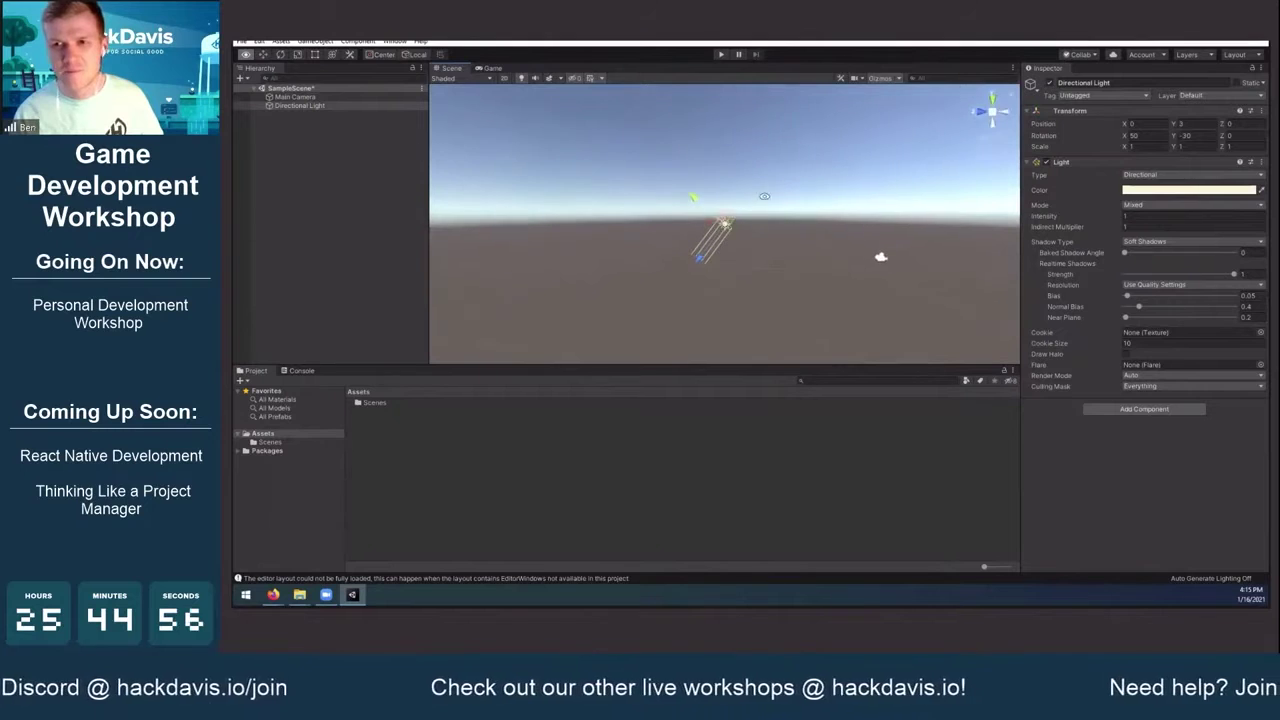
# Move the directional light to about X -3.05, Y 3.67, Z -2.41 and set its X rotation to about 50.95
pyautogui.moveTo(737, 240); pyautogui.dragTo(751, 253, button='middle')
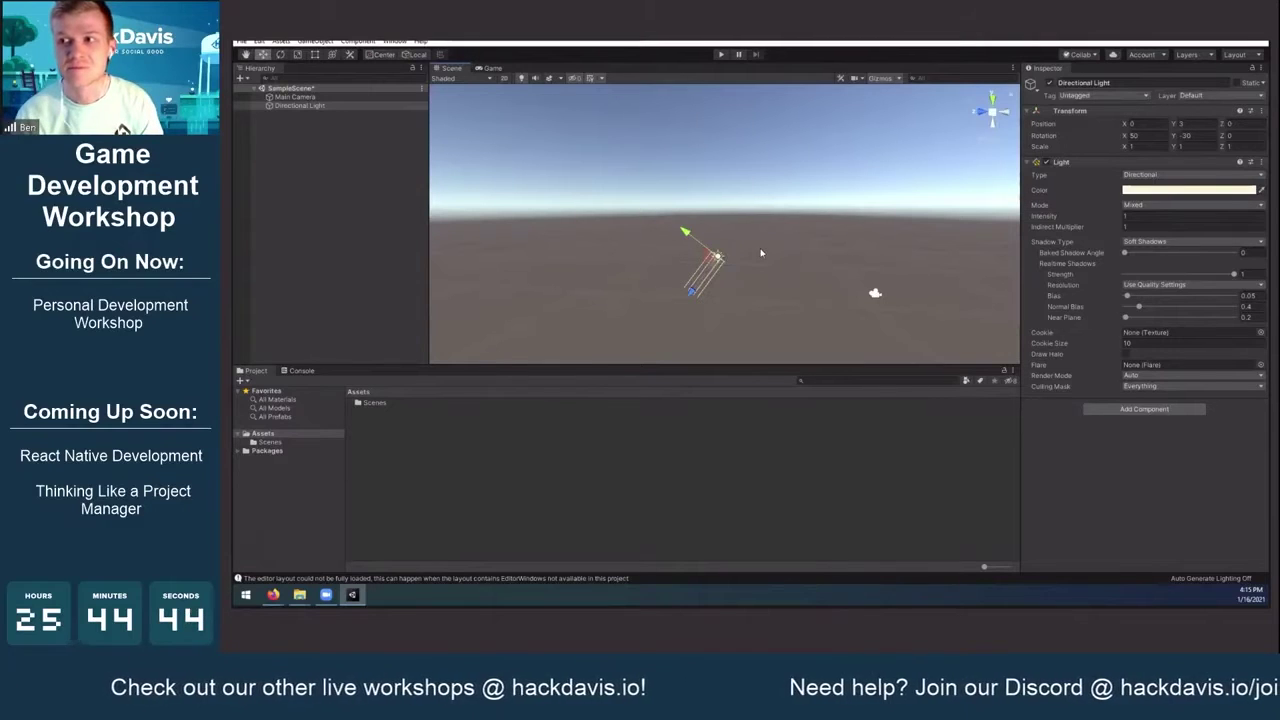
pyautogui.moveTo(780, 239); pyautogui.dragTo(771, 255, button='middle')
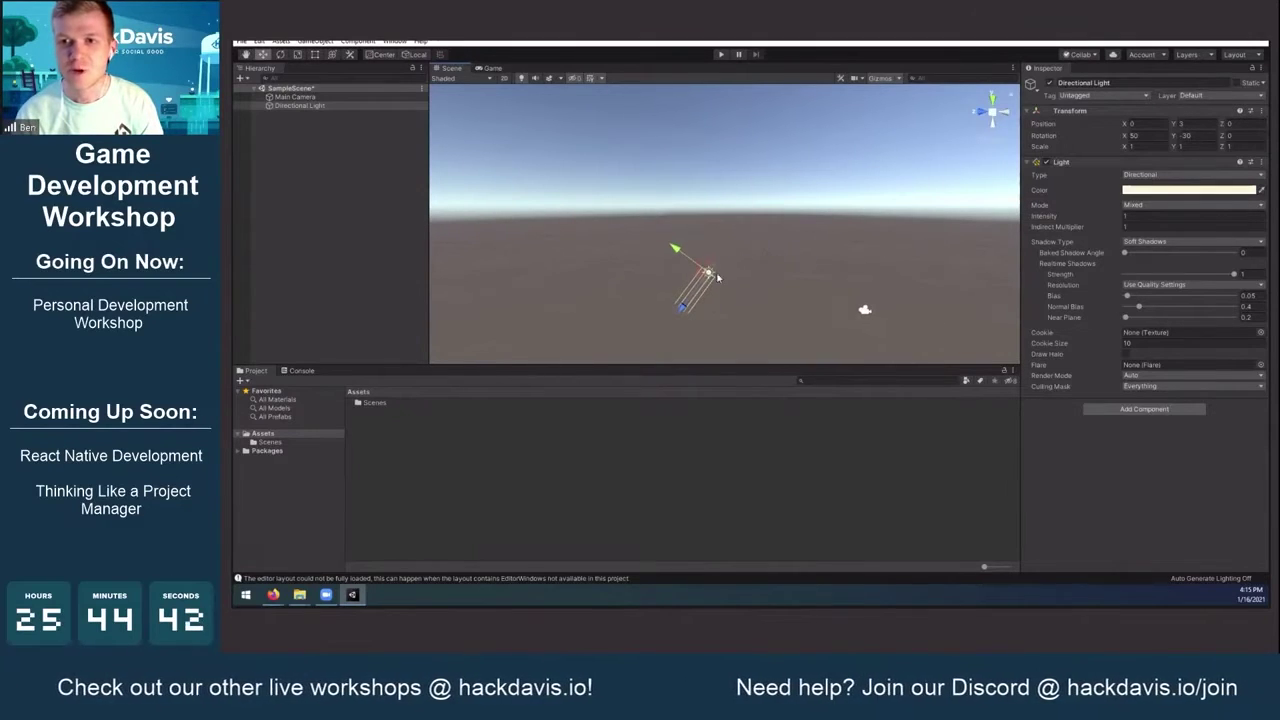
pyautogui.moveTo(712, 270); pyautogui.dragTo(740, 276)
pyautogui.moveTo(1125, 137); pyautogui.dragTo(1126, 206)
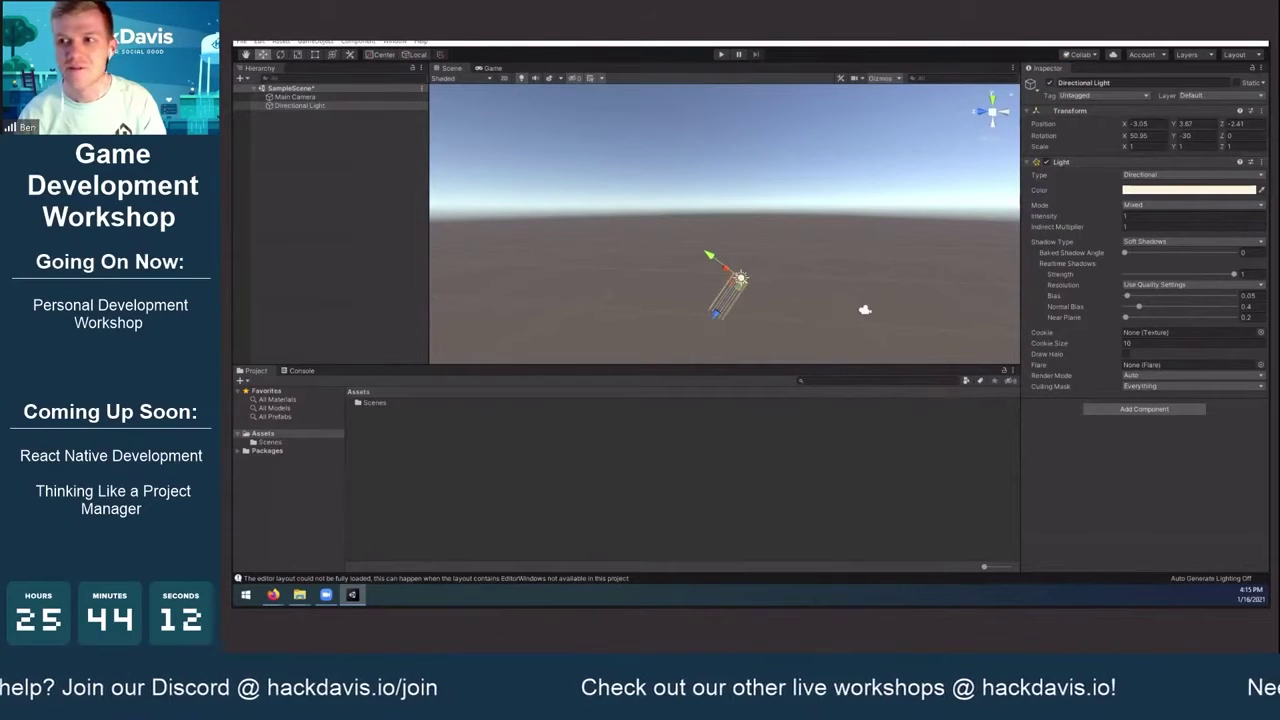
# Set the directional light's color to pure white (FFFFFF)
pyautogui.click(1142, 190)
pyautogui.moveTo(859, 253); pyautogui.dragTo(853, 246)
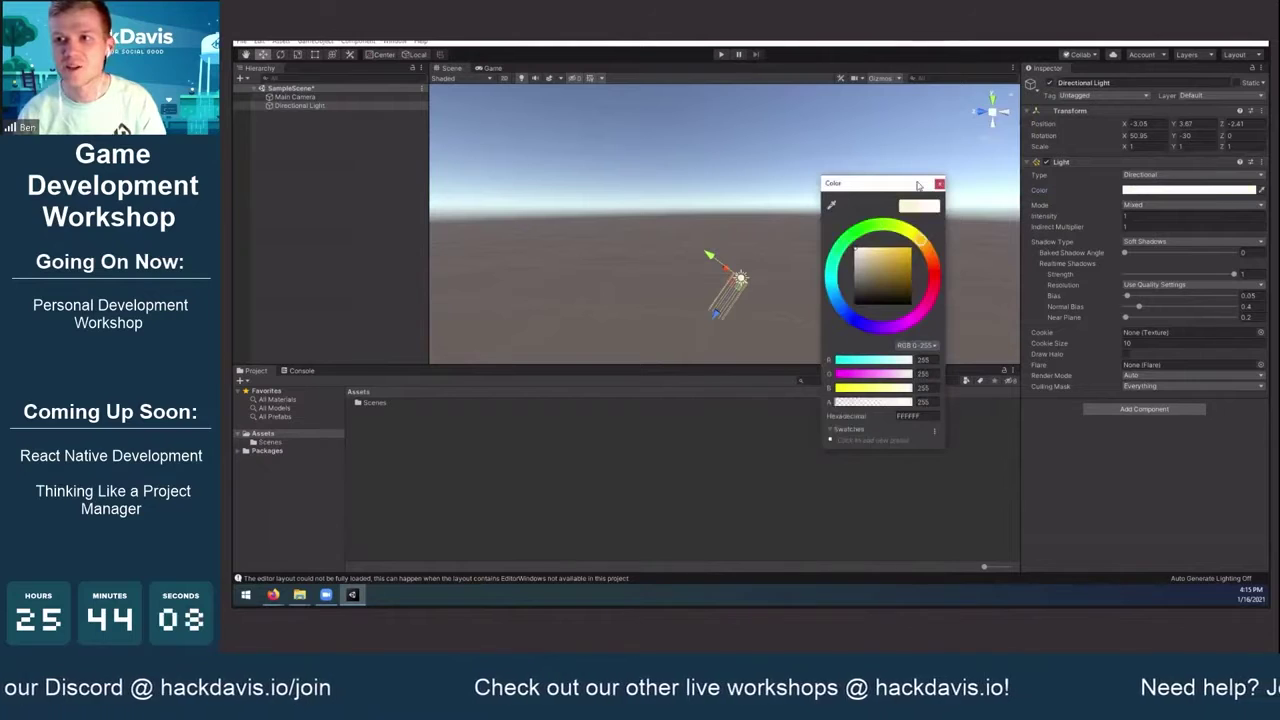
pyautogui.moveTo(918, 185); pyautogui.dragTo(990, 105)
pyautogui.moveTo(1006, 196); pyautogui.dragTo(1005, 160)
pyautogui.moveTo(922, 157); pyautogui.dragTo(910, 157)
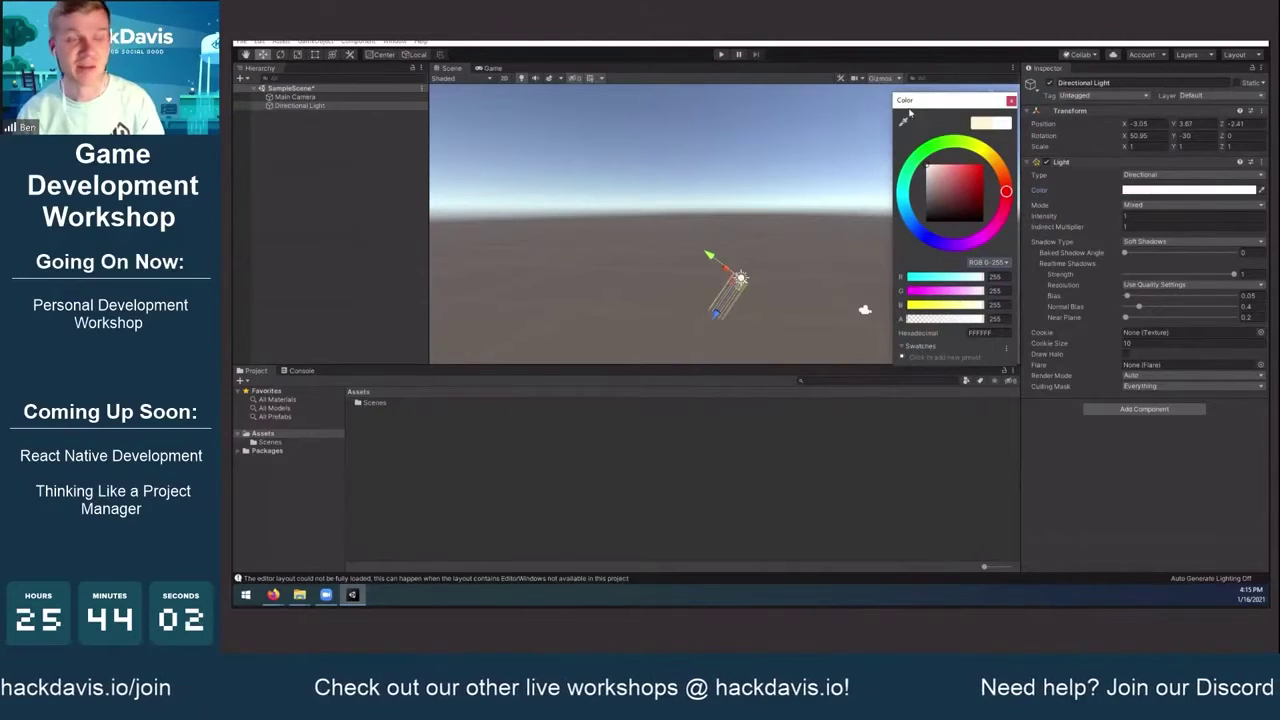
pyautogui.click(1011, 102)
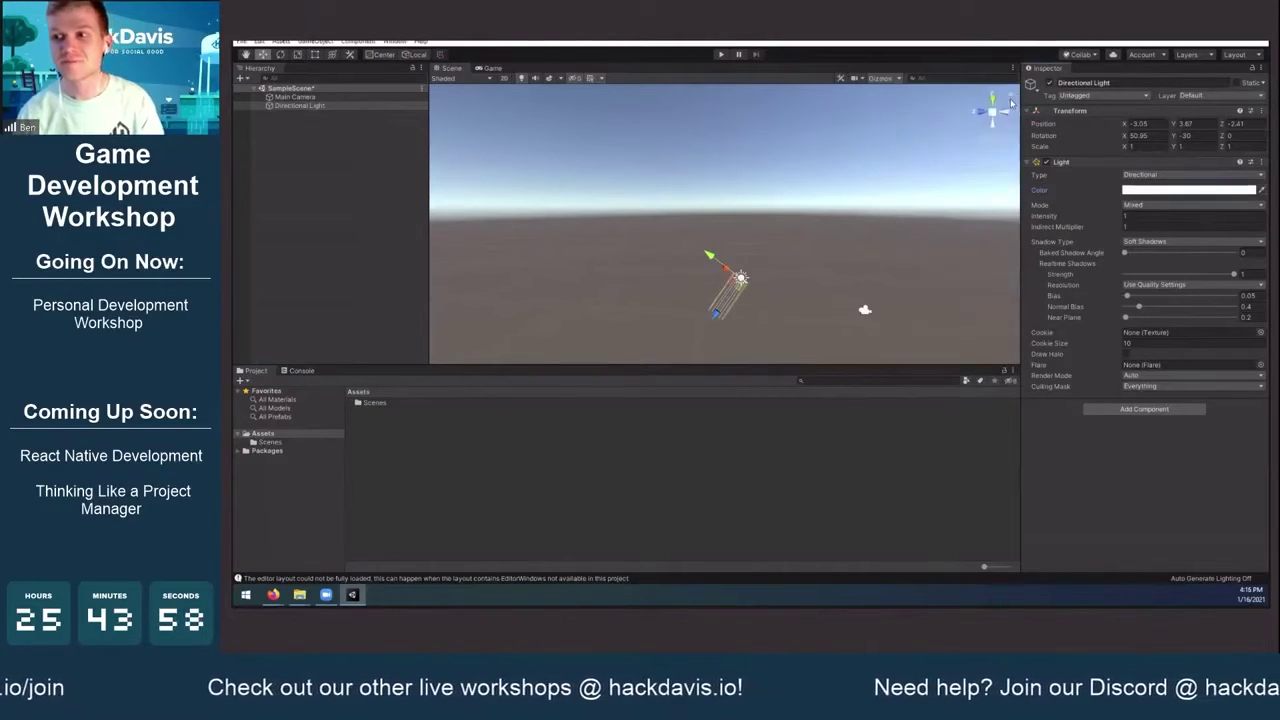
pyautogui.click(329, 131)
pyautogui.click(300, 97)
pyautogui.click(300, 105)
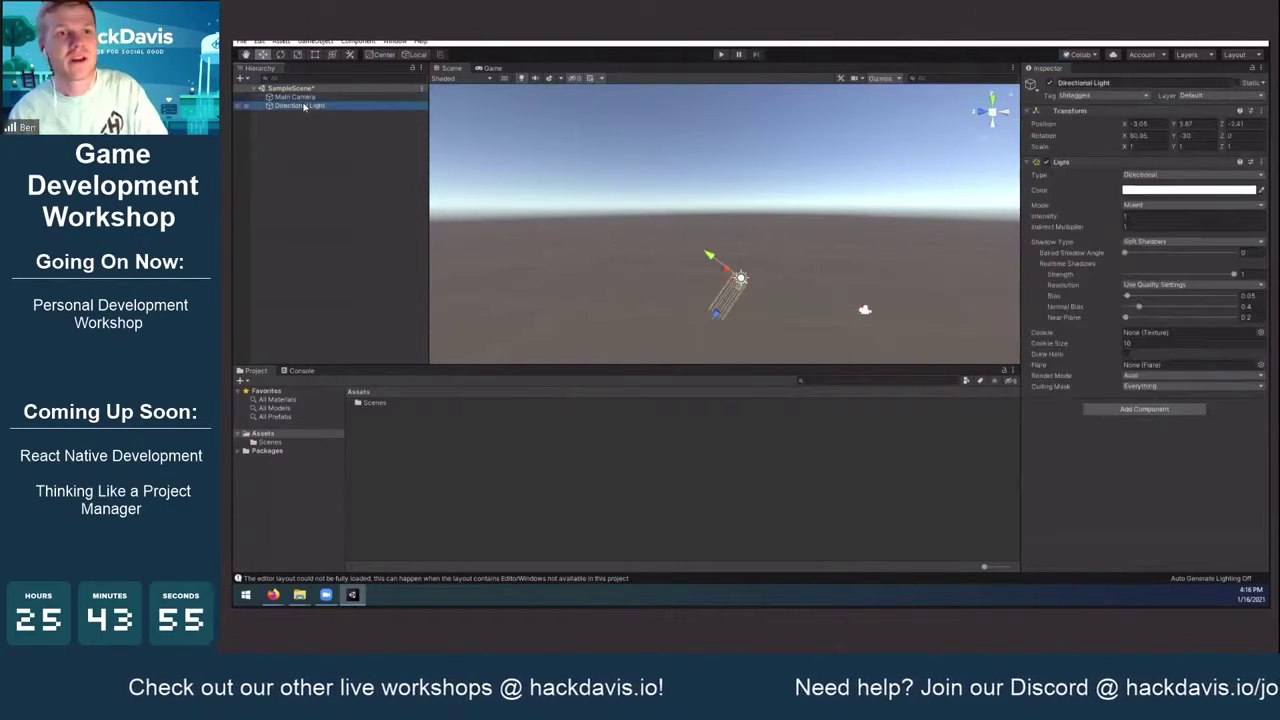
pyautogui.click(335, 157)
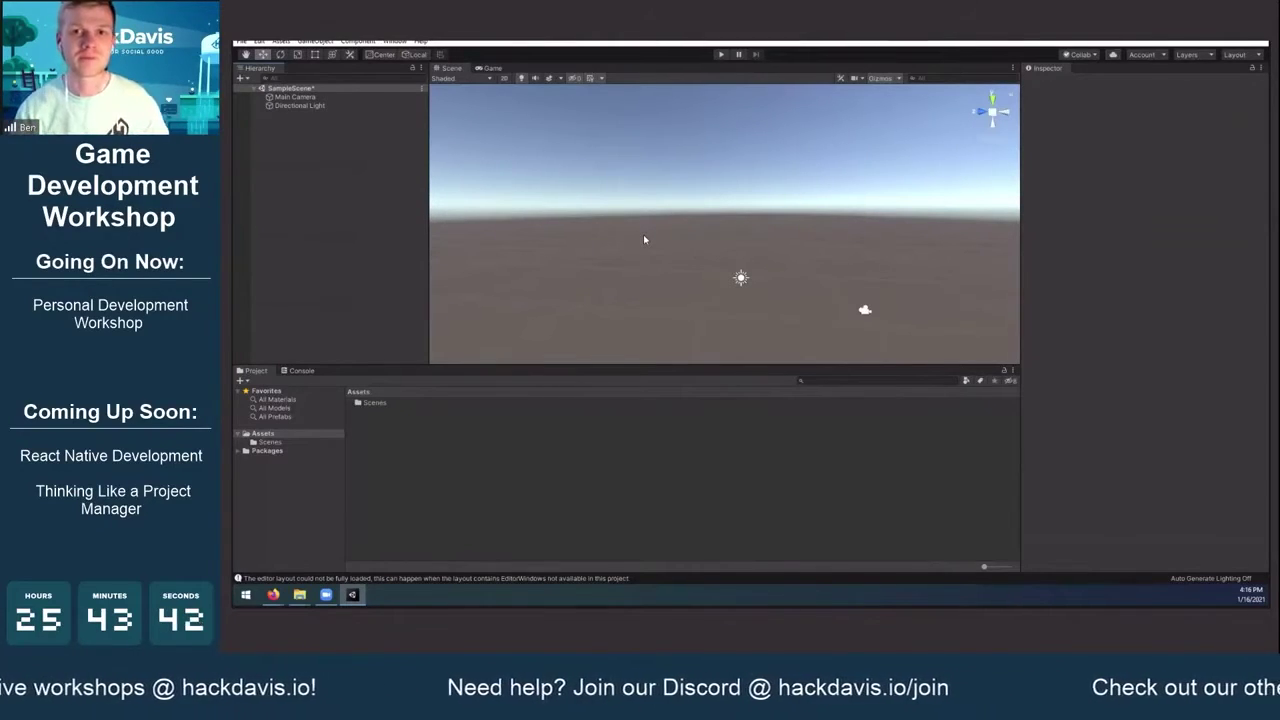
# Add a 3D cube to the sample scene
pyautogui.keyDown('alt'); pyautogui.moveTo(750, 237); pyautogui.dragTo(735, 279); pyautogui.keyUp('alt')
pyautogui.moveTo(735, 279); pyautogui.dragTo(785, 222, button='middle')
pyautogui.keyDown('alt'); pyautogui.moveTo(785, 222); pyautogui.dragTo(760, 247); pyautogui.keyUp('alt')
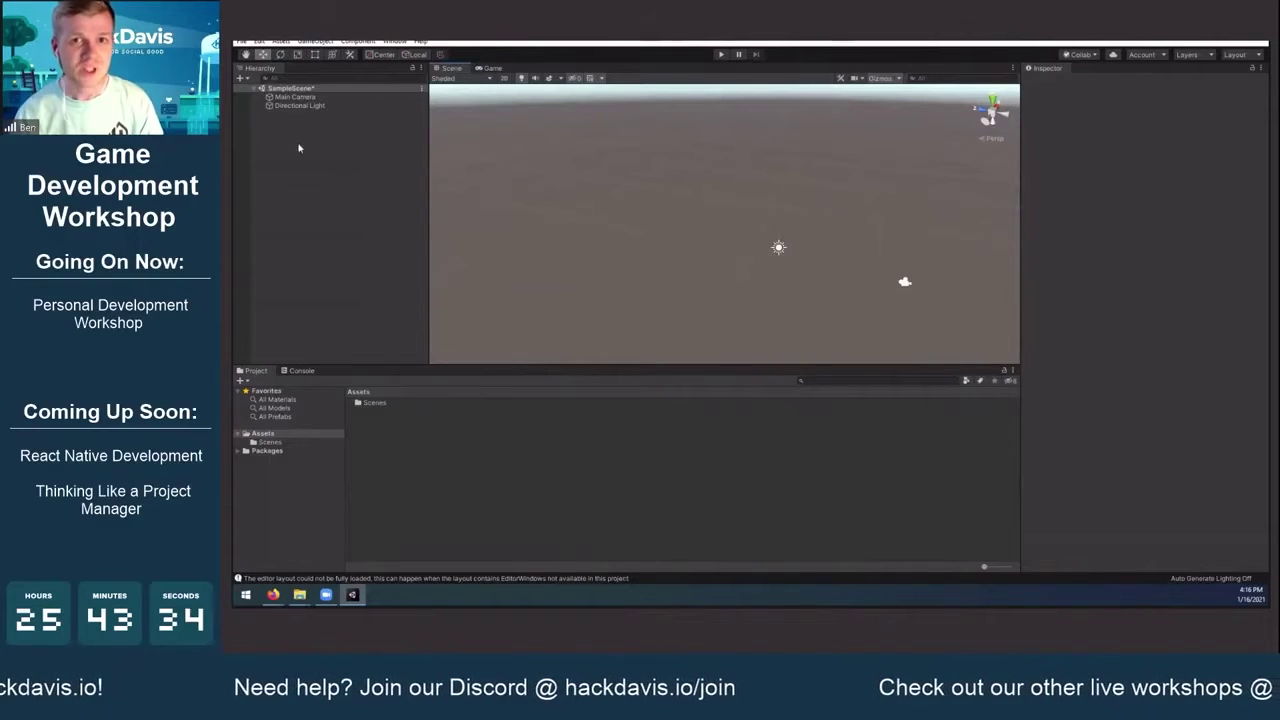
pyautogui.rightClick(318, 180)
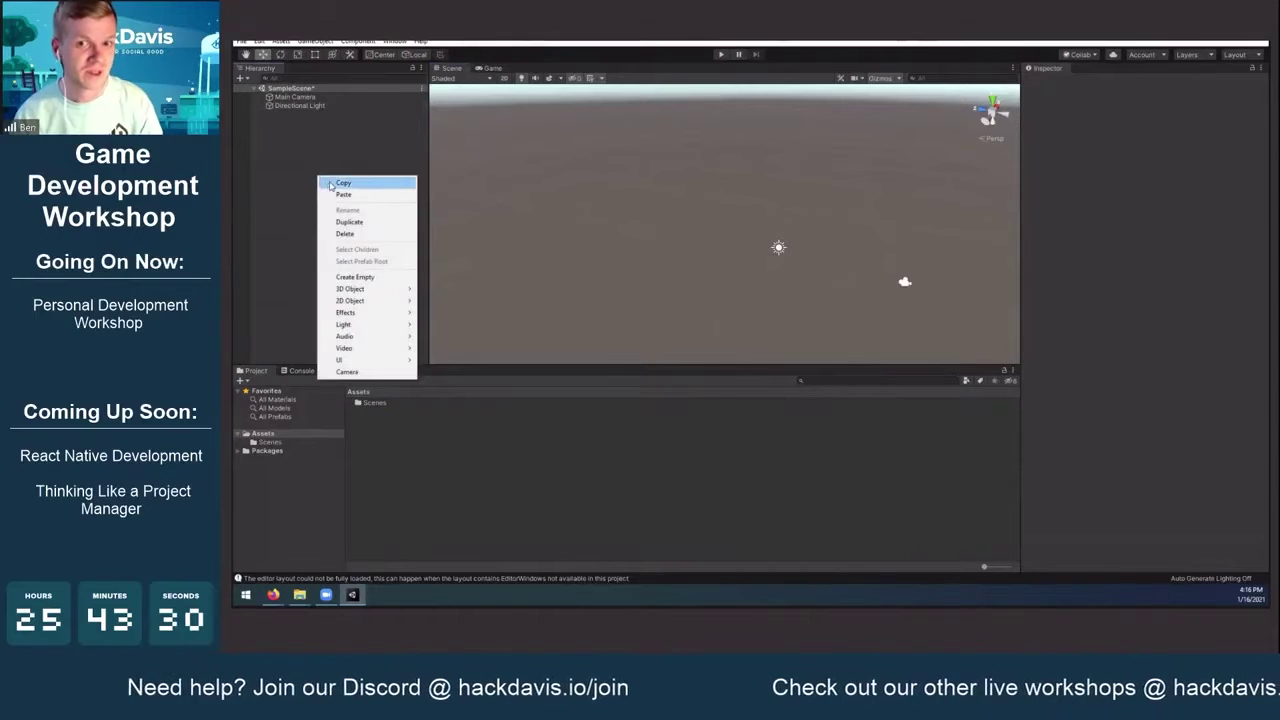
pyautogui.moveTo(388, 290)
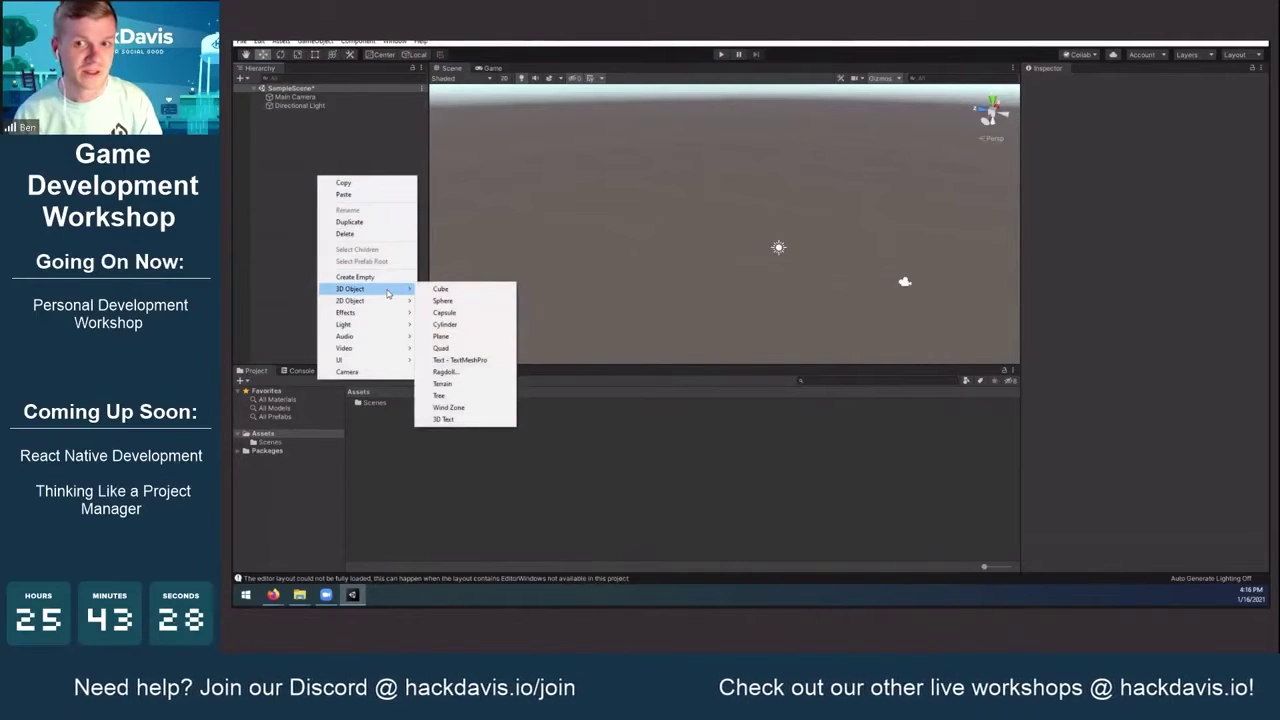
pyautogui.click(447, 292)
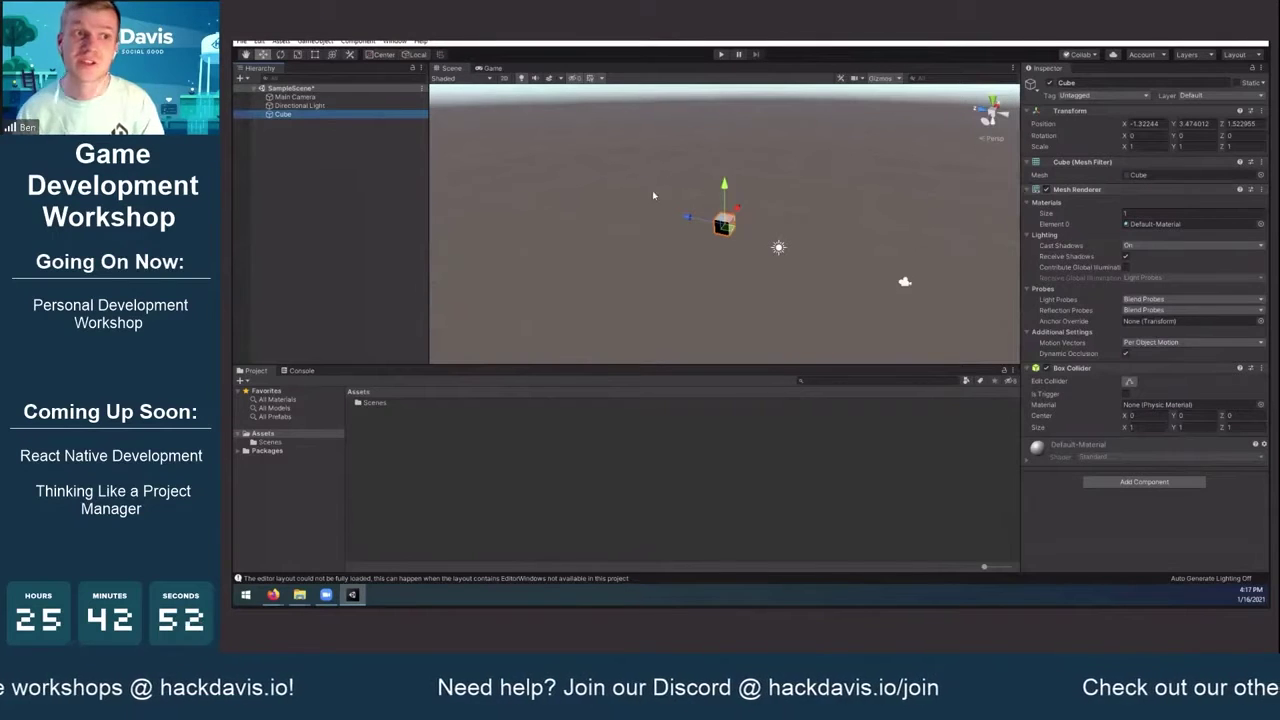
# Set the cube's X scale to 20 to stretch it into a long bar
pyautogui.moveTo(764, 180); pyautogui.dragTo(713, 190, button='middle')
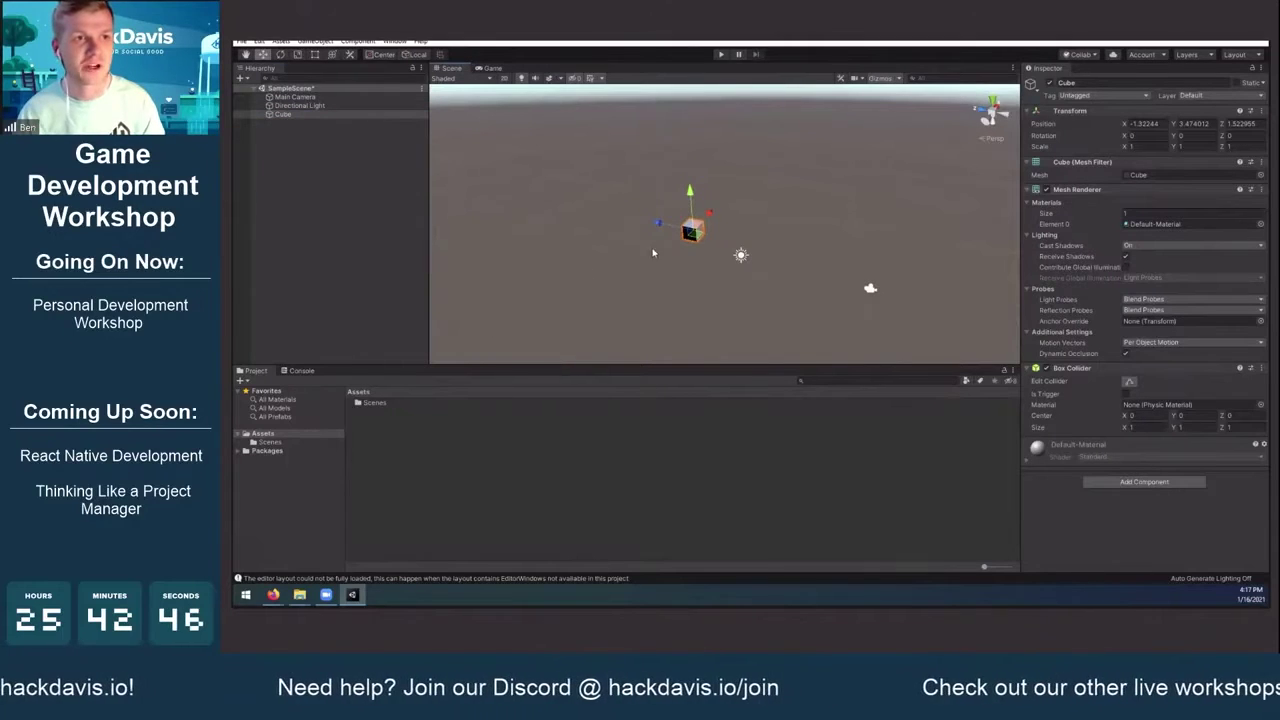
pyautogui.moveTo(730, 216); pyautogui.dragTo(738, 225, button='middle')
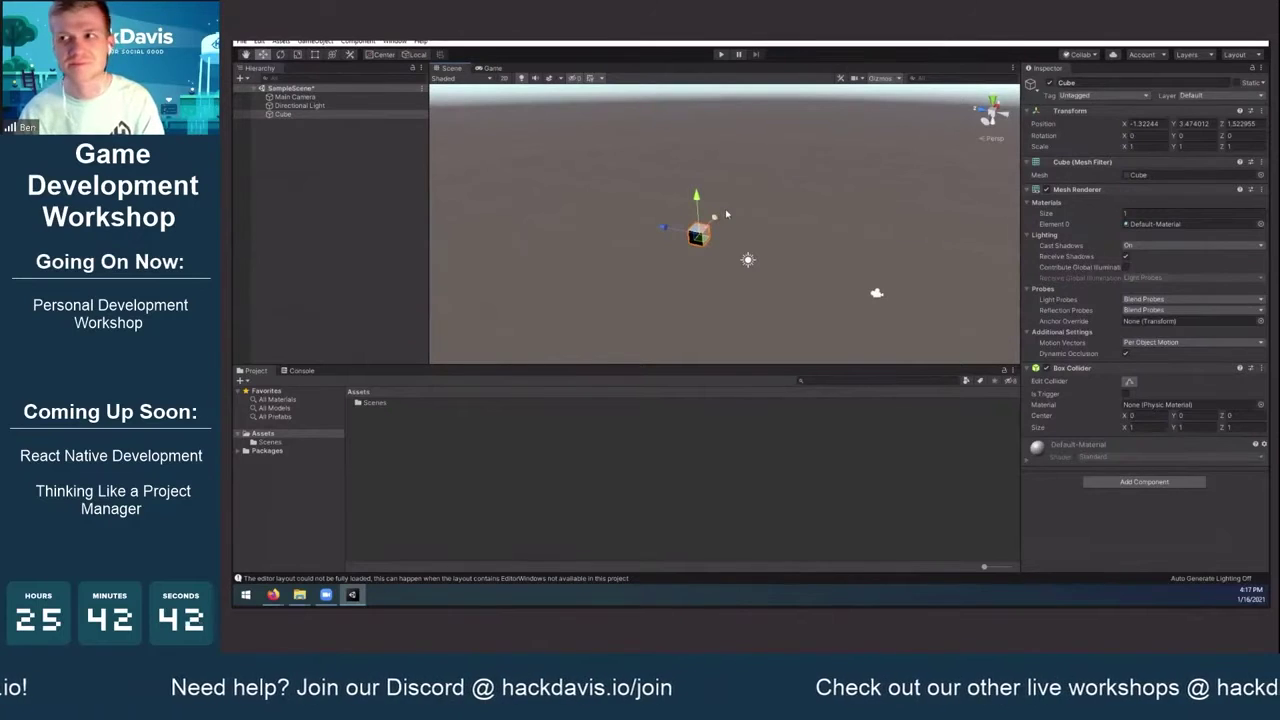
pyautogui.scroll(3, 734, 226)
pyautogui.scroll(2, 732, 225)
pyautogui.moveTo(734, 226); pyautogui.dragTo(782, 214, button='middle')
pyautogui.keyDown('alt'); pyautogui.moveTo(692, 215); pyautogui.dragTo(663, 220); pyautogui.keyUp('alt')
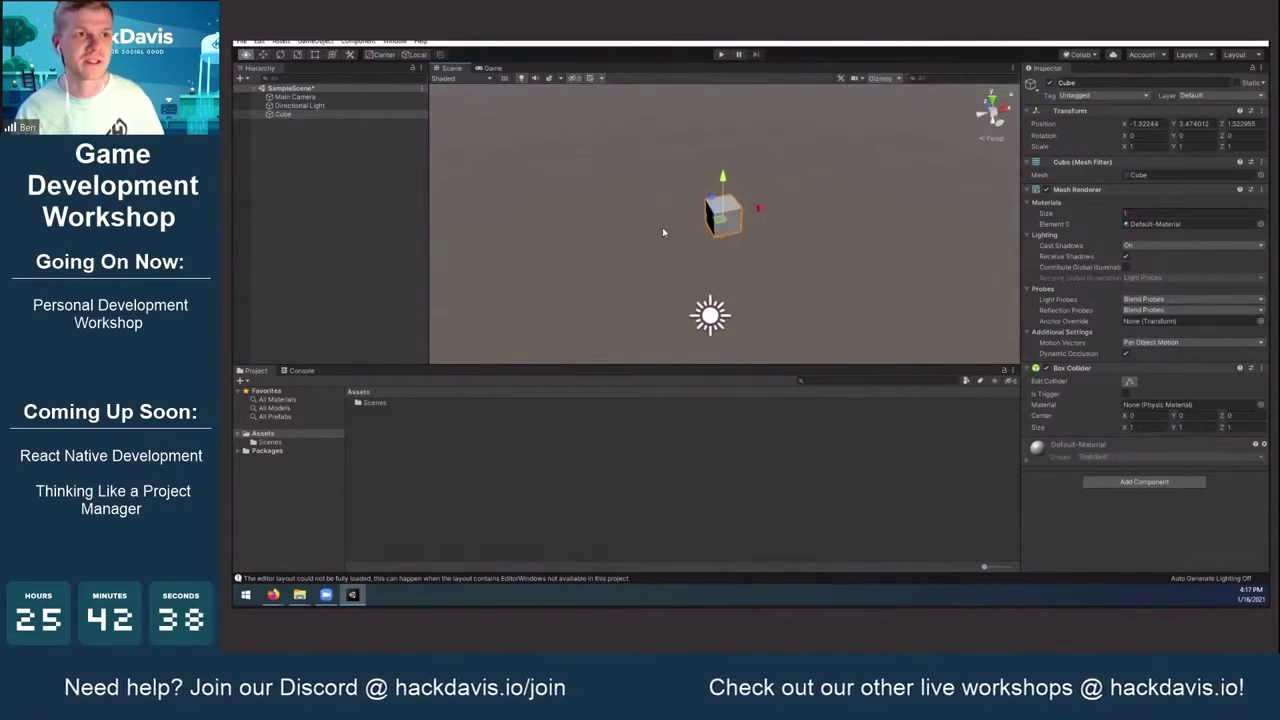
pyautogui.moveTo(1124, 147)
pyautogui.mouseDown()
pyautogui.moveTo(1185, 148)
pyautogui.moveTo(1148, 149)
pyautogui.mouseUp()
pyautogui.click(1149, 148)
pyautogui.write('20')
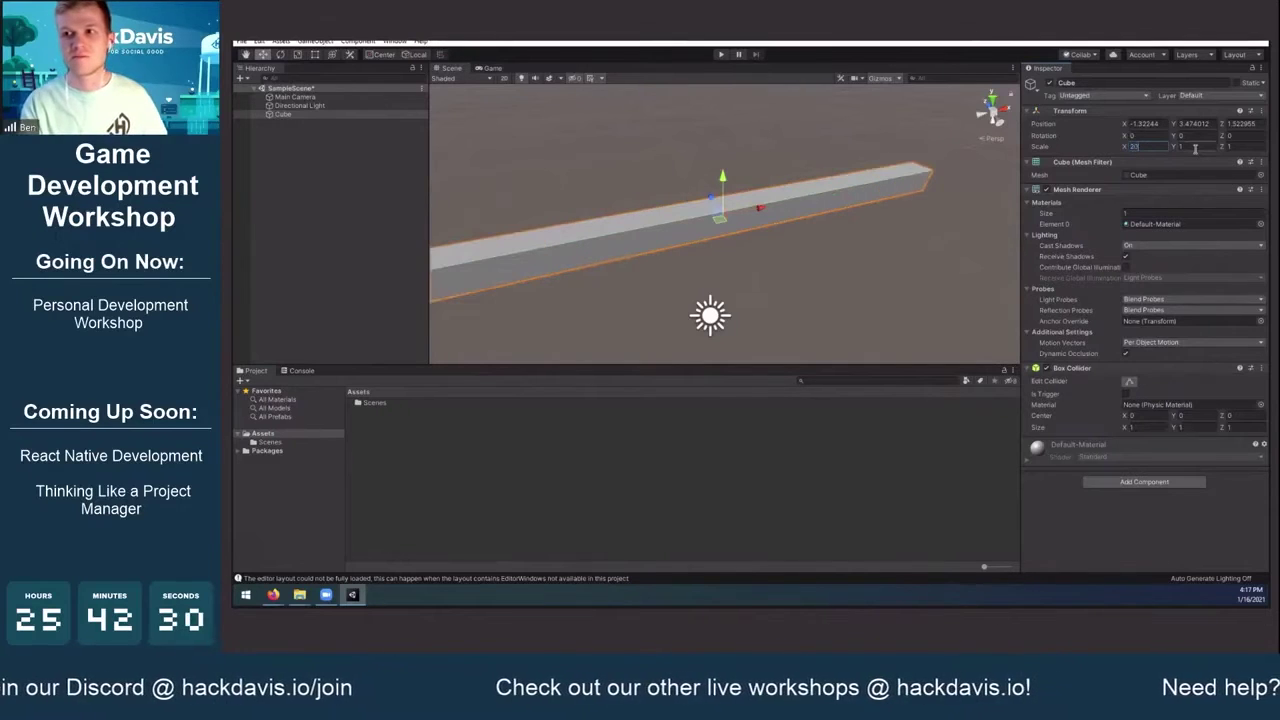
# Rename the stretched cube in the scene to GameBorder
pyautogui.scroll(-5, 739, 212)
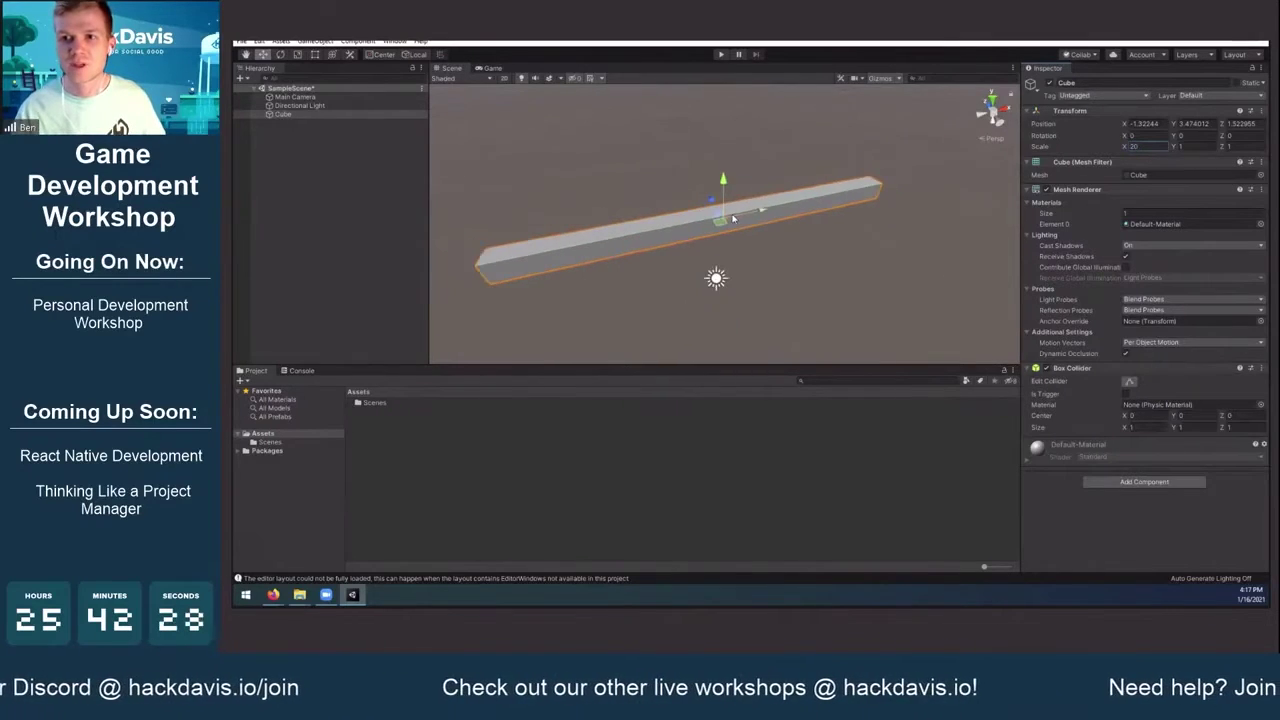
pyautogui.moveTo(739, 224)
pyautogui.keyDown('alt'); pyautogui.mouseDown()
pyautogui.moveTo(823, 206)
pyautogui.moveTo(750, 242)
pyautogui.moveTo(725, 229)
pyautogui.mouseUp(); pyautogui.keyUp('alt')
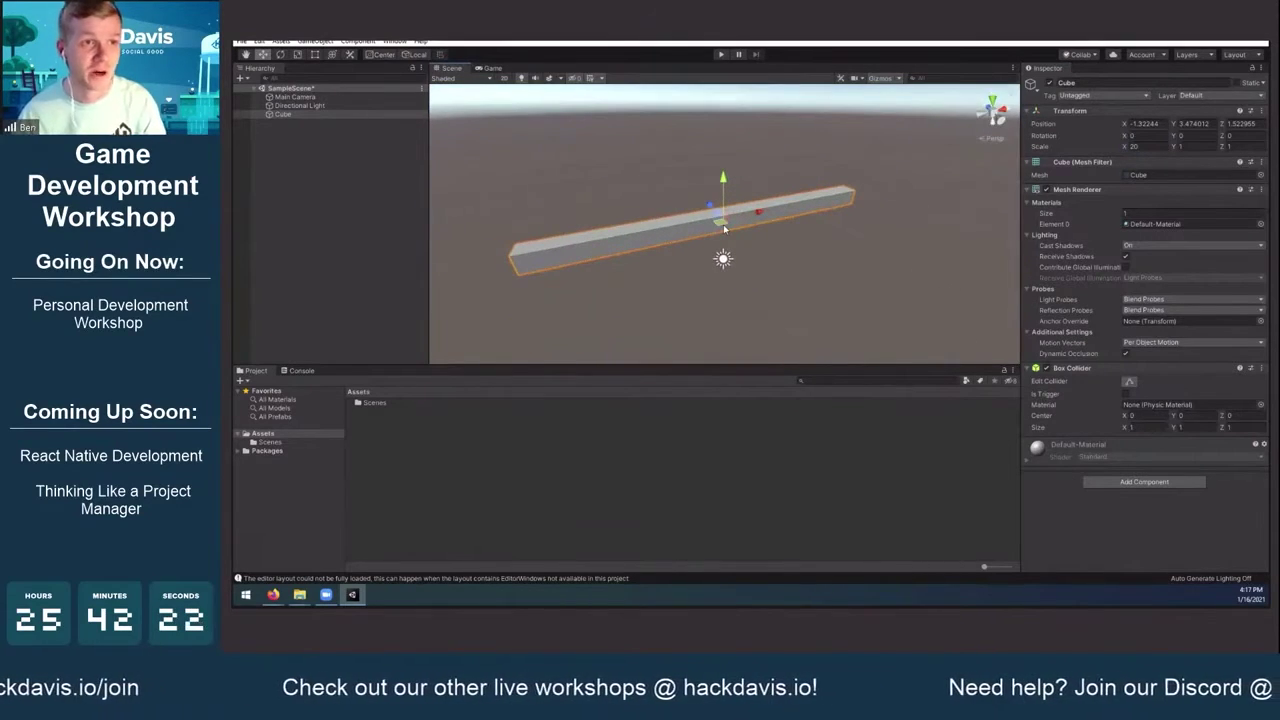
pyautogui.keyDown('alt'); pyautogui.moveTo(756, 240); pyautogui.dragTo(680, 263); pyautogui.keyUp('alt')
pyautogui.keyDown('alt'); pyautogui.moveTo(826, 260); pyautogui.dragTo(682, 230); pyautogui.keyUp('alt')
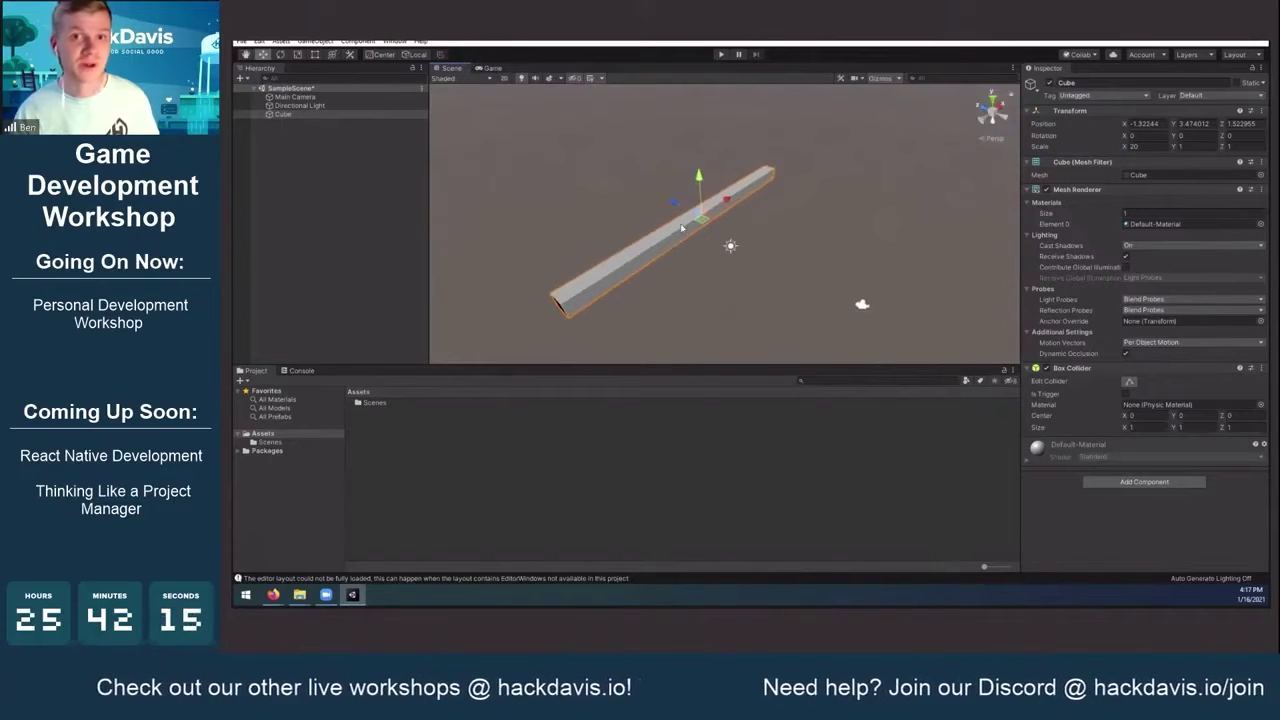
pyautogui.click(305, 115)
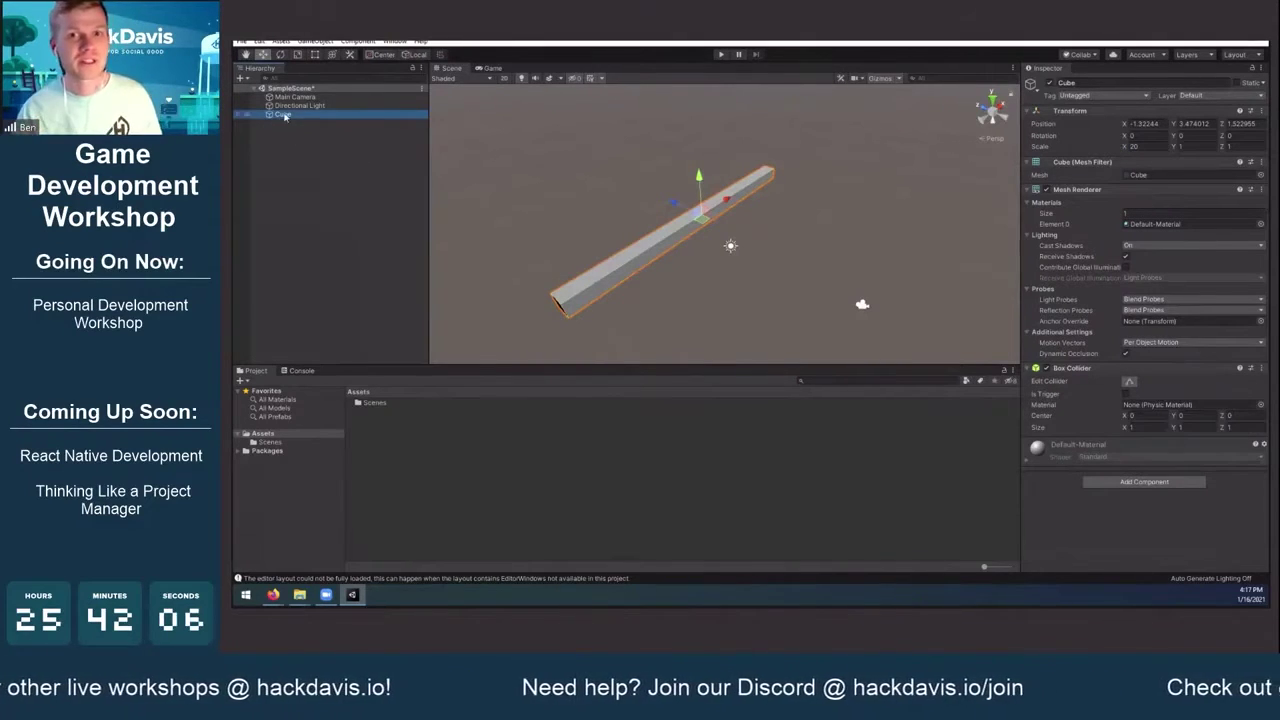
pyautogui.press('F2')
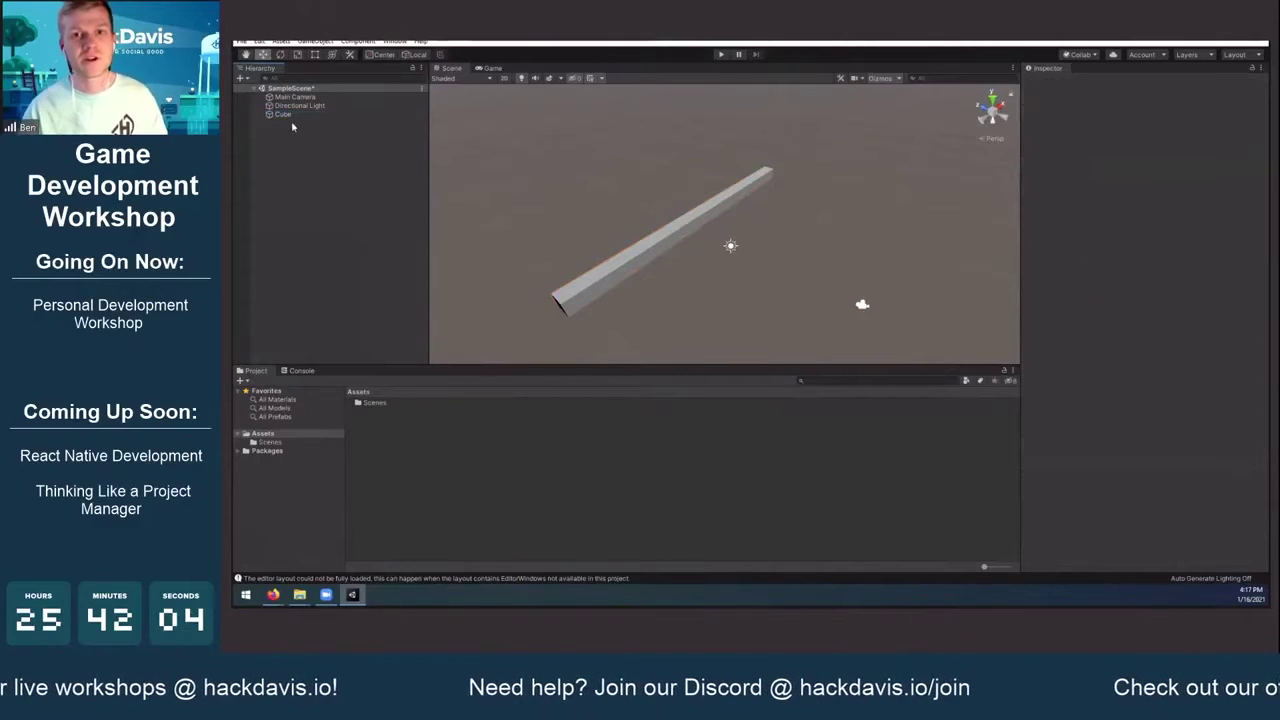
pyautogui.click(284, 116)
pyautogui.click(285, 117)
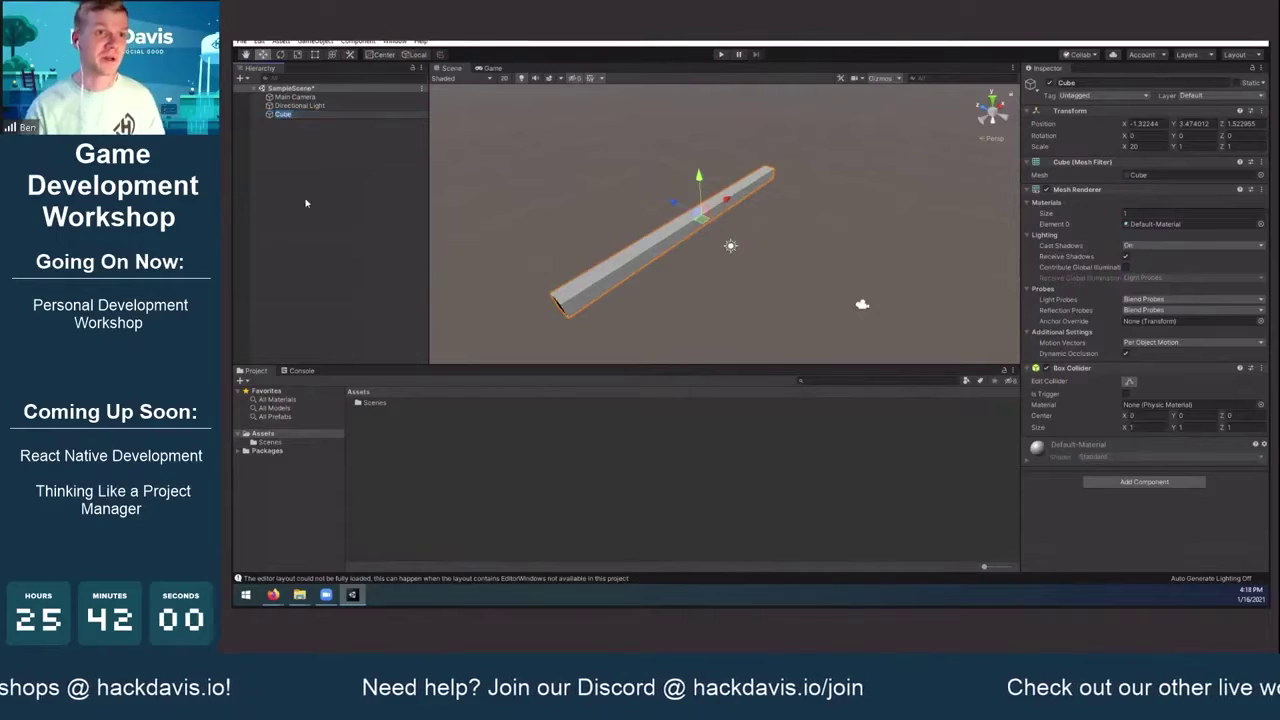
pyautogui.write('GameO')
pyautogui.press('Return')
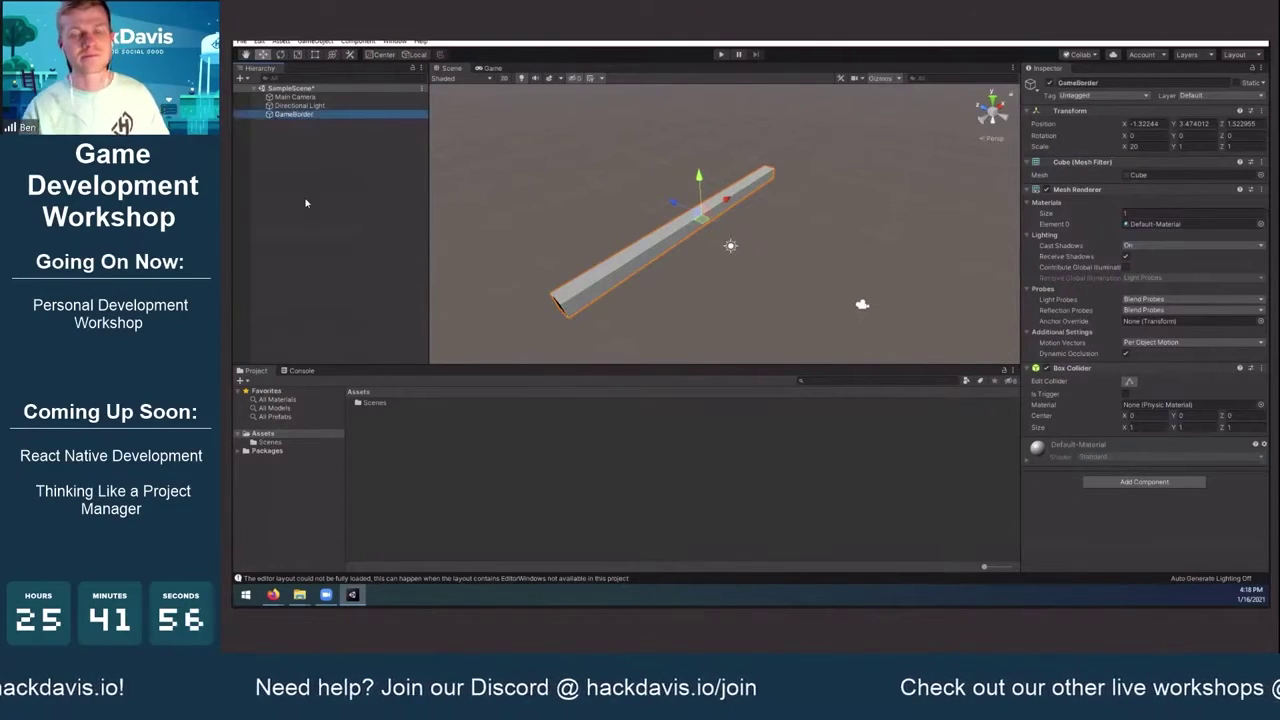
pyautogui.moveTo(648, 229); pyautogui.dragTo(620, 217, button='middle')
pyautogui.moveTo(718, 233)
pyautogui.keyDown('alt'); pyautogui.mouseDown()
pyautogui.moveTo(743, 222)
pyautogui.moveTo(720, 229)
pyautogui.moveTo(706, 214)
pyautogui.mouseUp(); pyautogui.keyUp('alt')
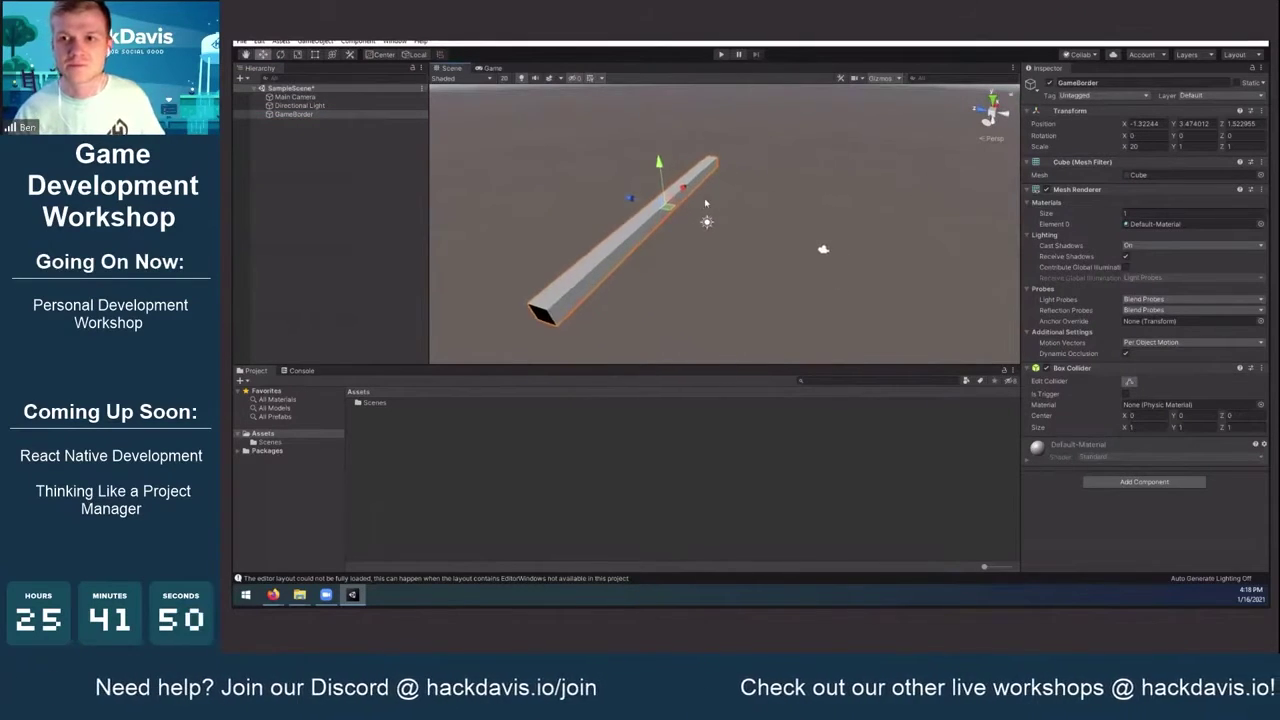
pyautogui.click(333, 116)
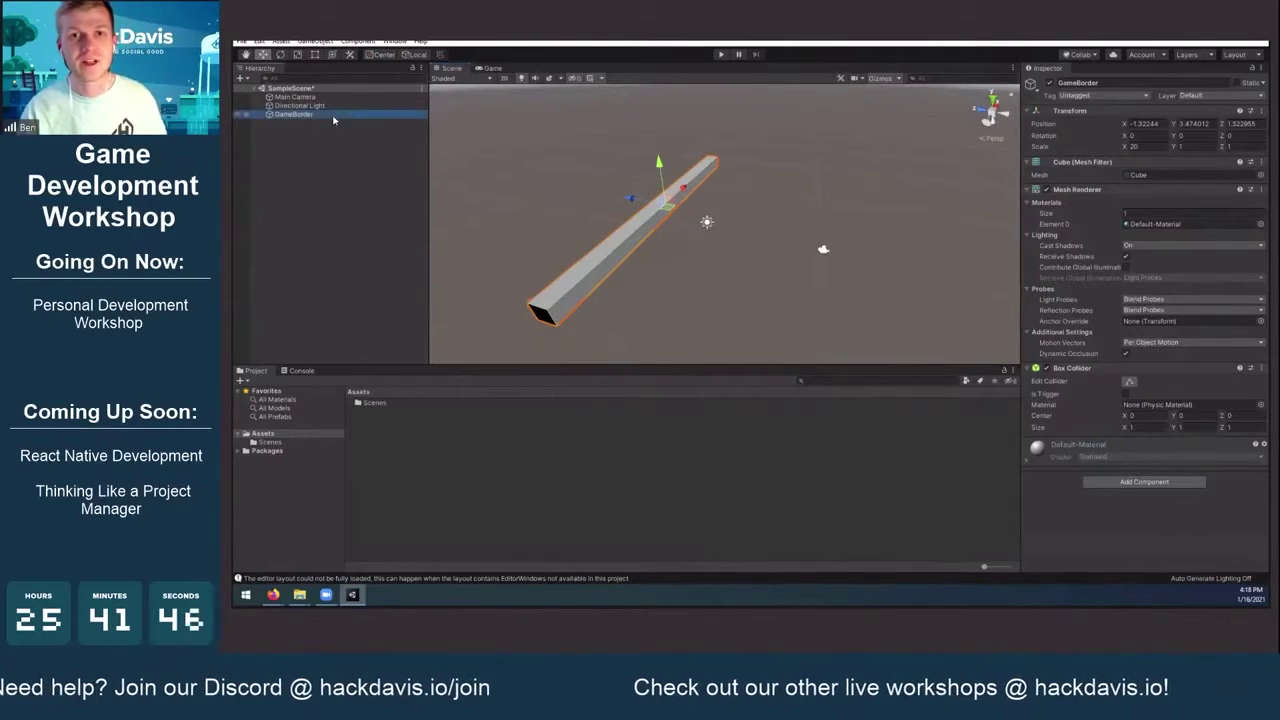
pyautogui.rightClick(336, 176)
pyautogui.moveTo(398, 288)
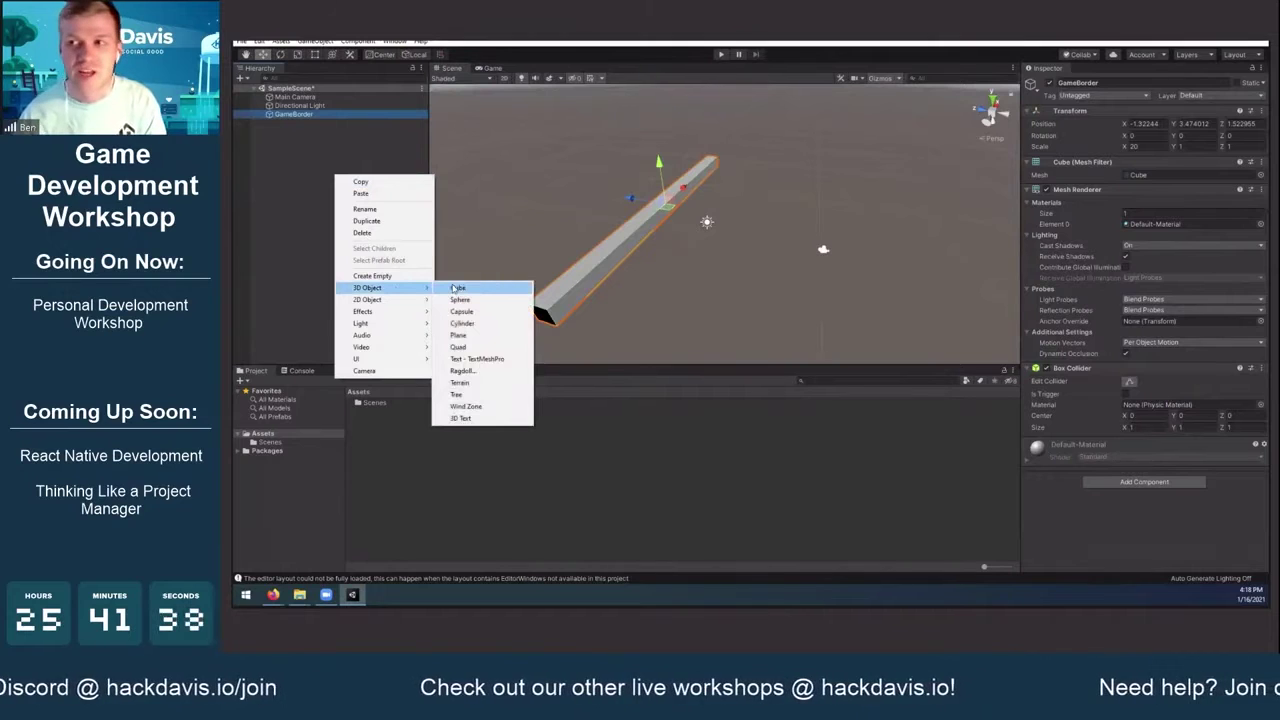
# Duplicate the GameBorder bar and move the copy along the Z axis to about -14.79, parallel to the original
pyautogui.click(310, 115)
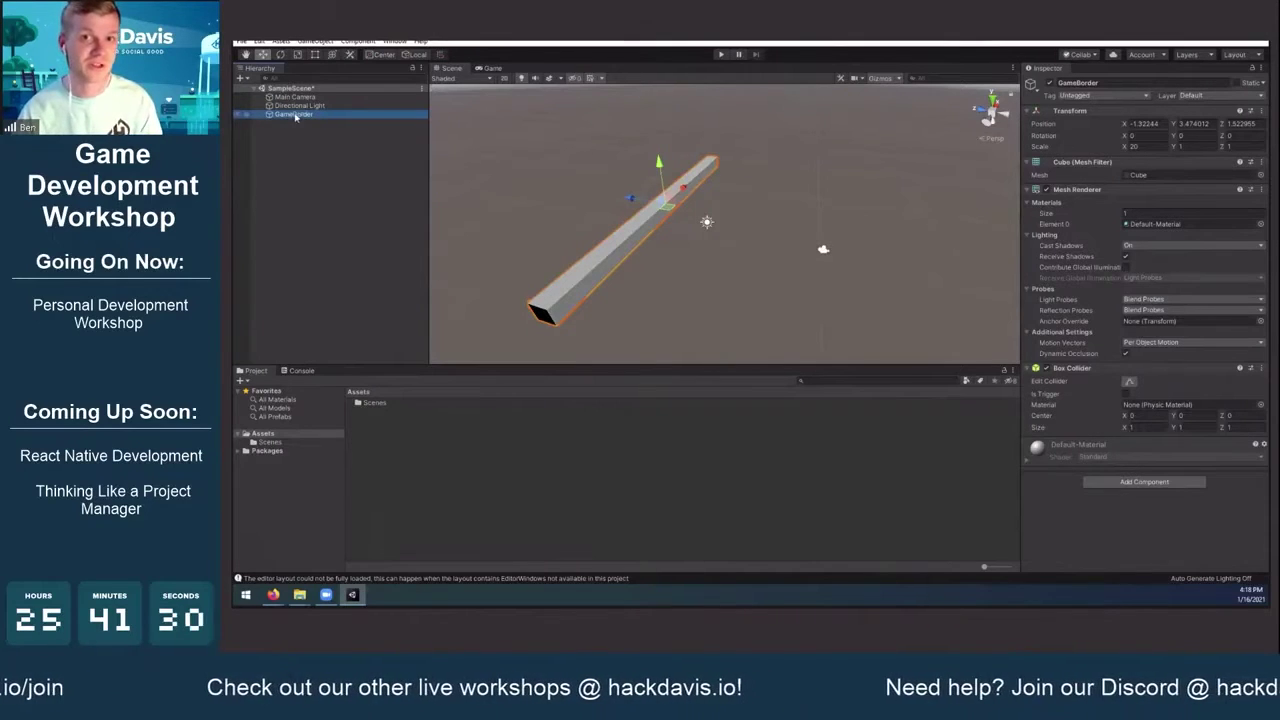
pyautogui.hotkey('ctrl', 'd')
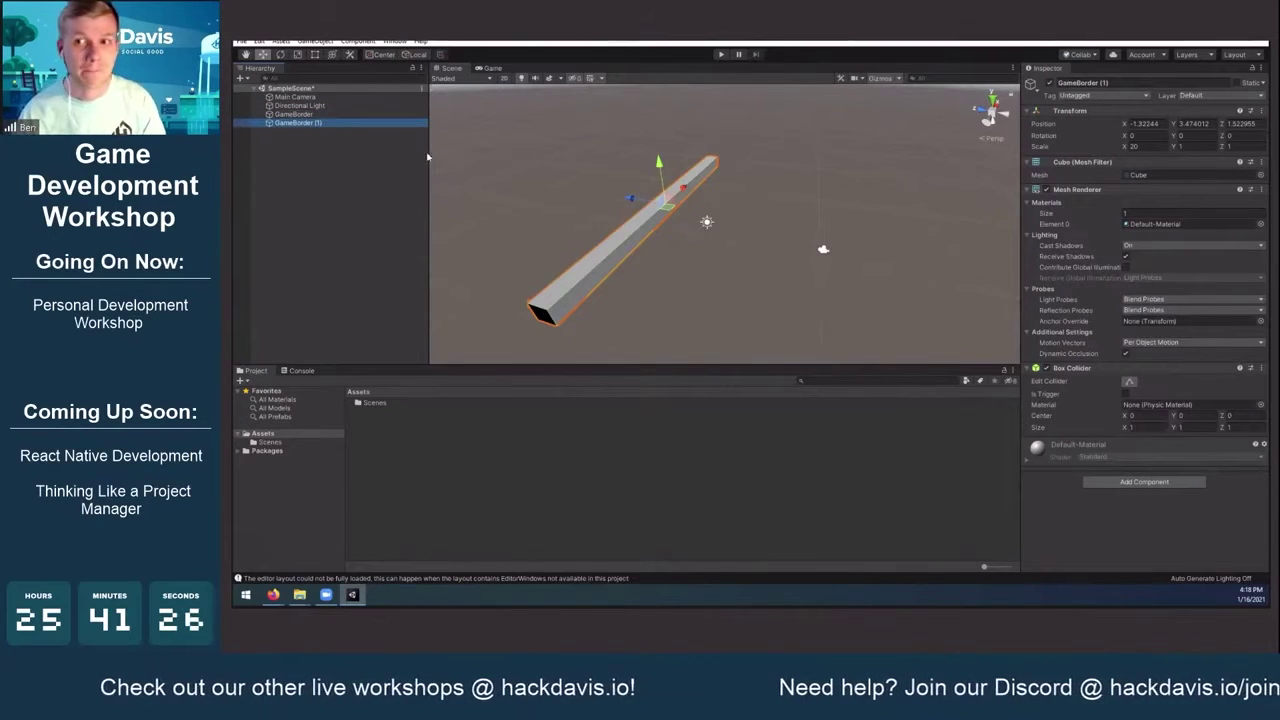
pyautogui.moveTo(626, 203); pyautogui.dragTo(822, 243)
pyautogui.scroll(-2, 823, 246)
pyautogui.moveTo(819, 234); pyautogui.dragTo(779, 221, button='middle')
pyautogui.keyDown('alt'); pyautogui.moveTo(782, 232); pyautogui.dragTo(768, 280); pyautogui.keyUp('alt')
# Set the original GameBorder's position to 0 on X, Y and Z
pyautogui.hotkey('alt', 'Tab')
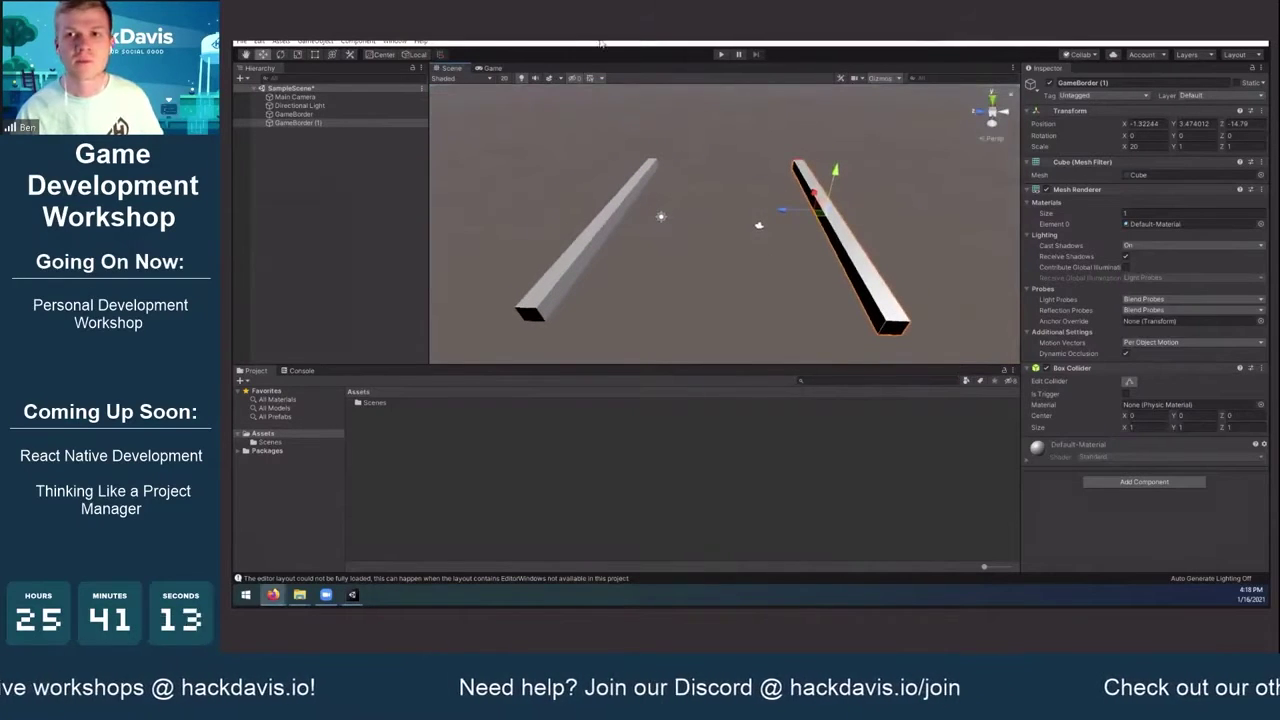
pyautogui.moveTo(618, 222); pyautogui.dragTo(606, 207, button='middle')
pyautogui.keyDown('alt'); pyautogui.moveTo(795, 223); pyautogui.dragTo(748, 266); pyautogui.keyUp('alt')
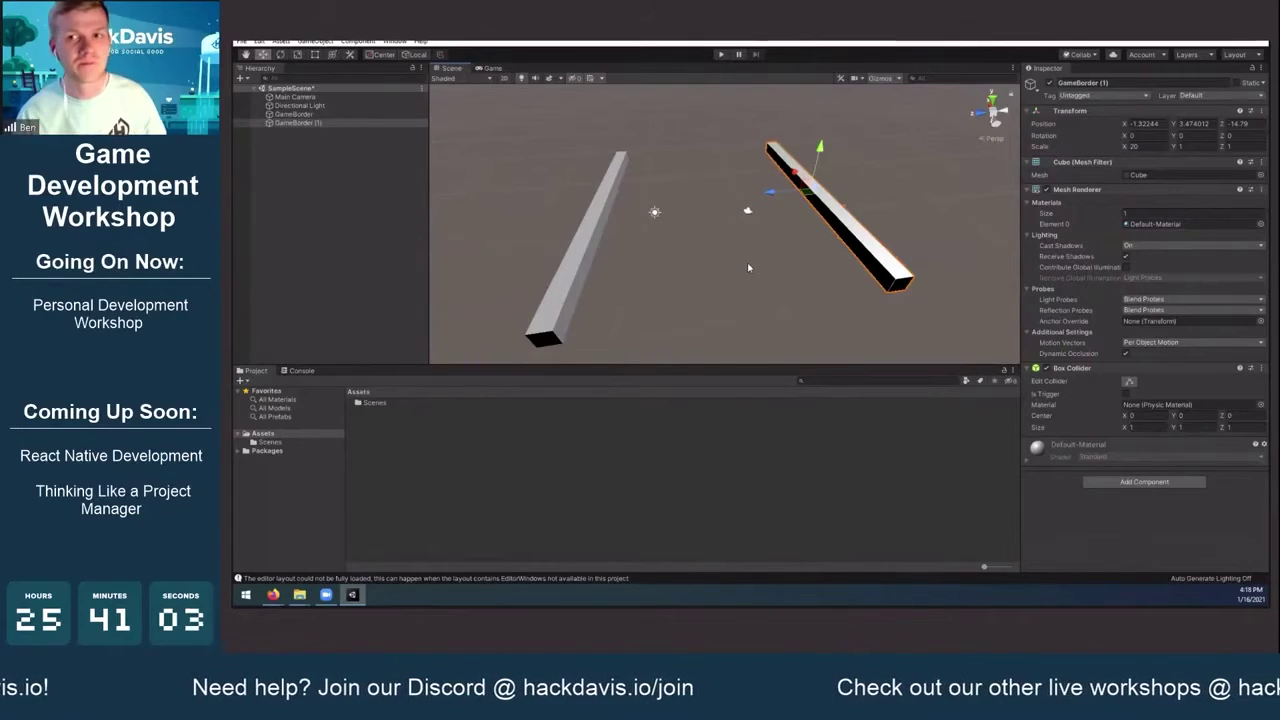
pyautogui.click(595, 258)
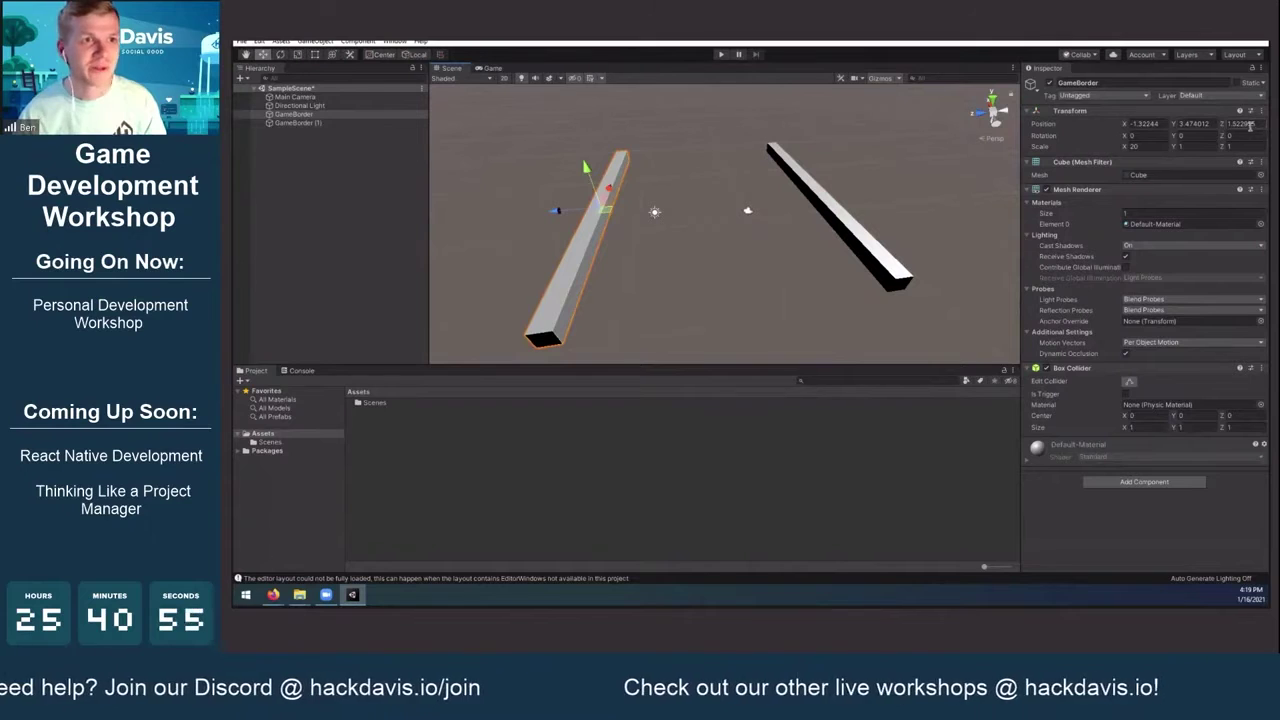
pyautogui.click(1149, 126)
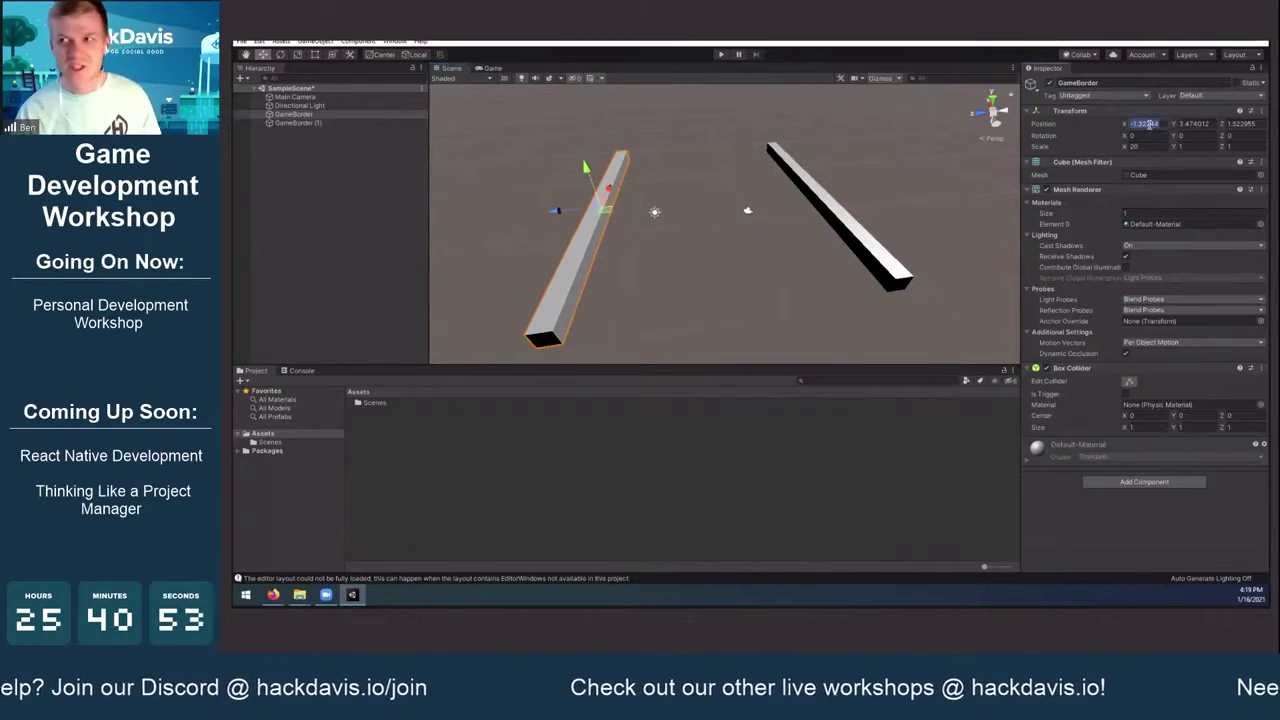
pyautogui.write('0')
pyautogui.click(1198, 125)
pyautogui.write('0')
pyautogui.click(1240, 124)
pyautogui.write('0')
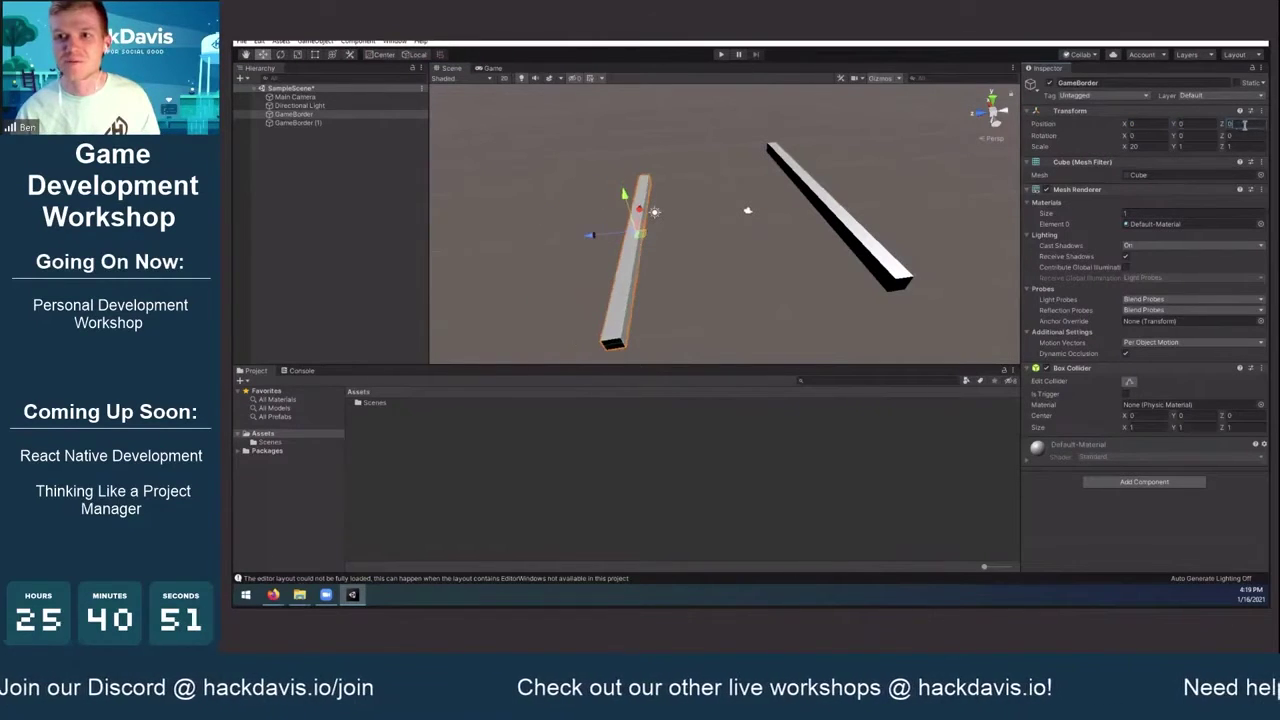
pyautogui.moveTo(720, 253); pyautogui.dragTo(768, 222, button='middle')
pyautogui.keyDown('alt'); pyautogui.moveTo(690, 245); pyautogui.dragTo(712, 229); pyautogui.keyUp('alt')
pyautogui.scroll(5, 722, 240)
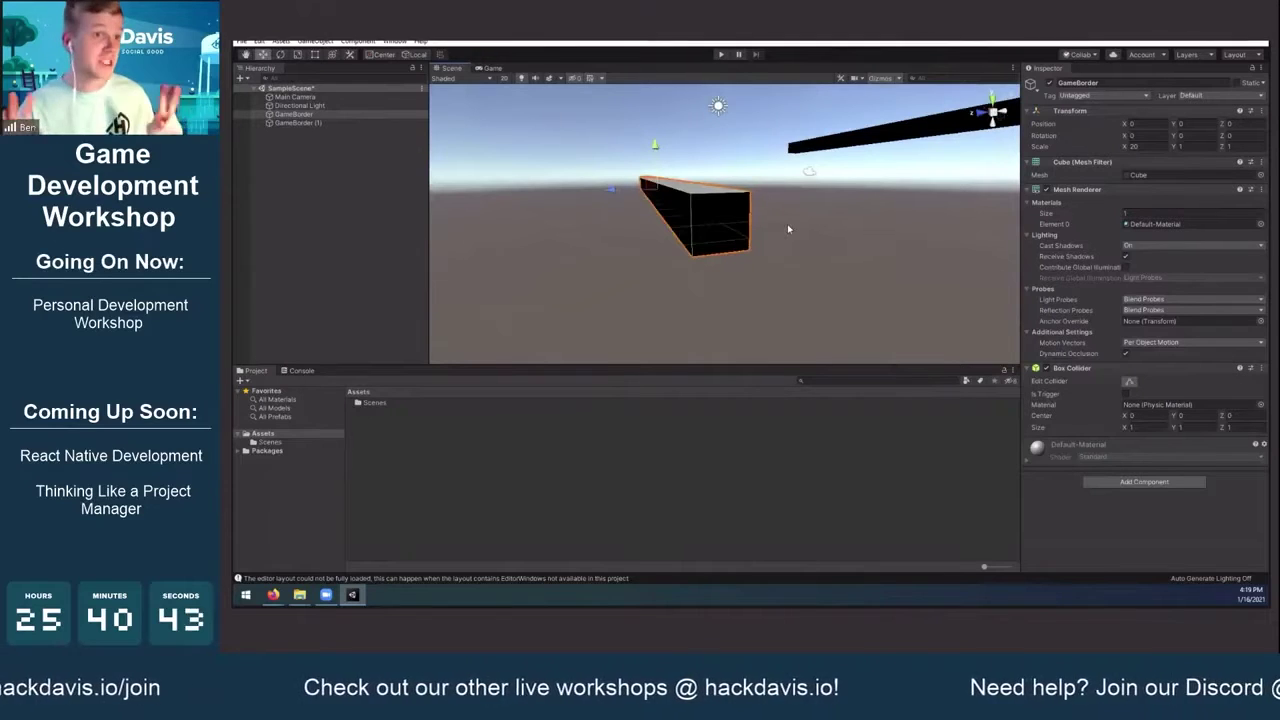
pyautogui.keyDown('alt'); pyautogui.moveTo(787, 228); pyautogui.dragTo(745, 189); pyautogui.keyUp('alt')
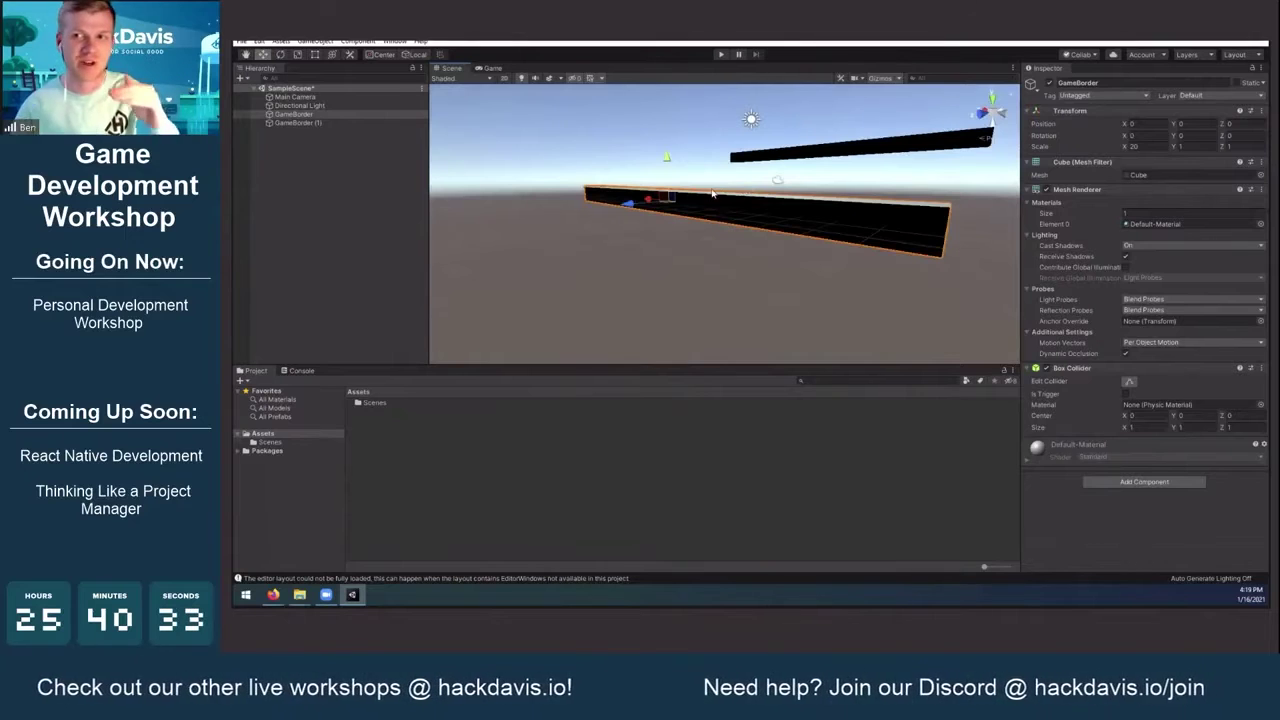
# Set the original GameBorder's Y position to 0.5 so the bar rests on the ground plane
pyautogui.keyDown('alt'); pyautogui.moveTo(736, 162); pyautogui.dragTo(763, 201); pyautogui.keyUp('alt')
pyautogui.keyDown('alt'); pyautogui.moveTo(828, 171); pyautogui.dragTo(618, 200); pyautogui.keyUp('alt')
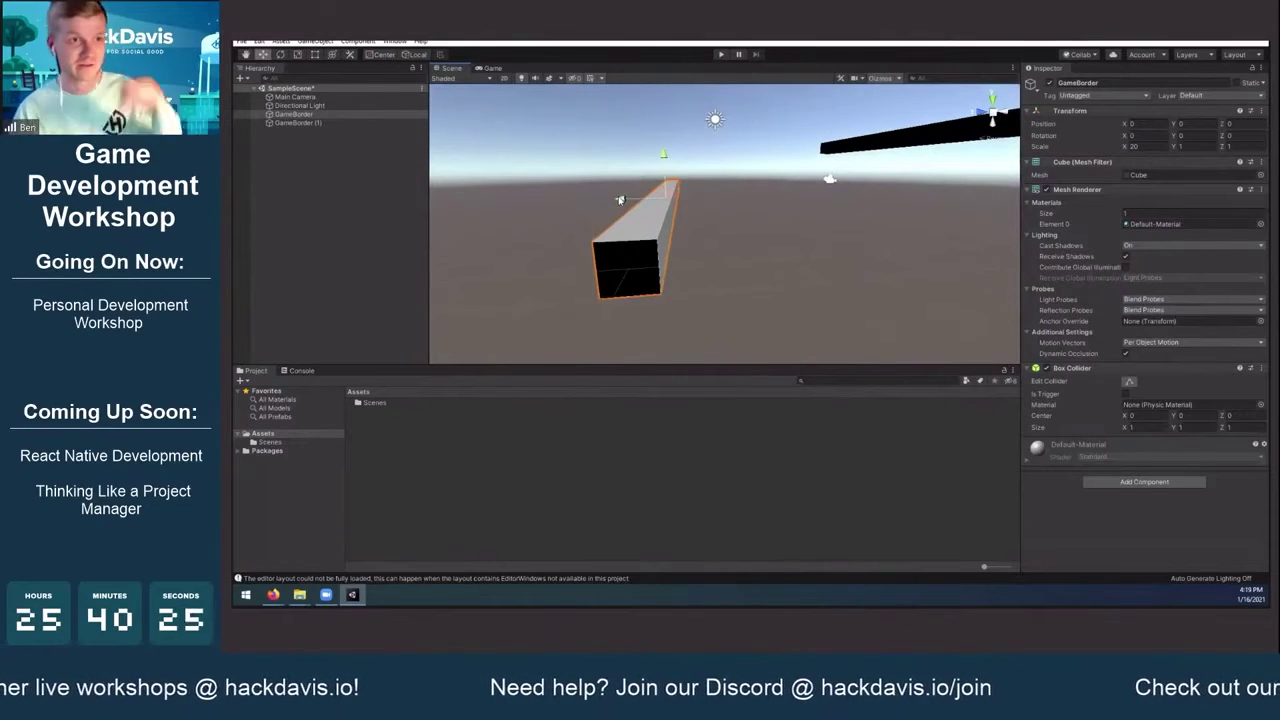
pyautogui.moveTo(672, 198); pyautogui.dragTo(665, 208, button='middle')
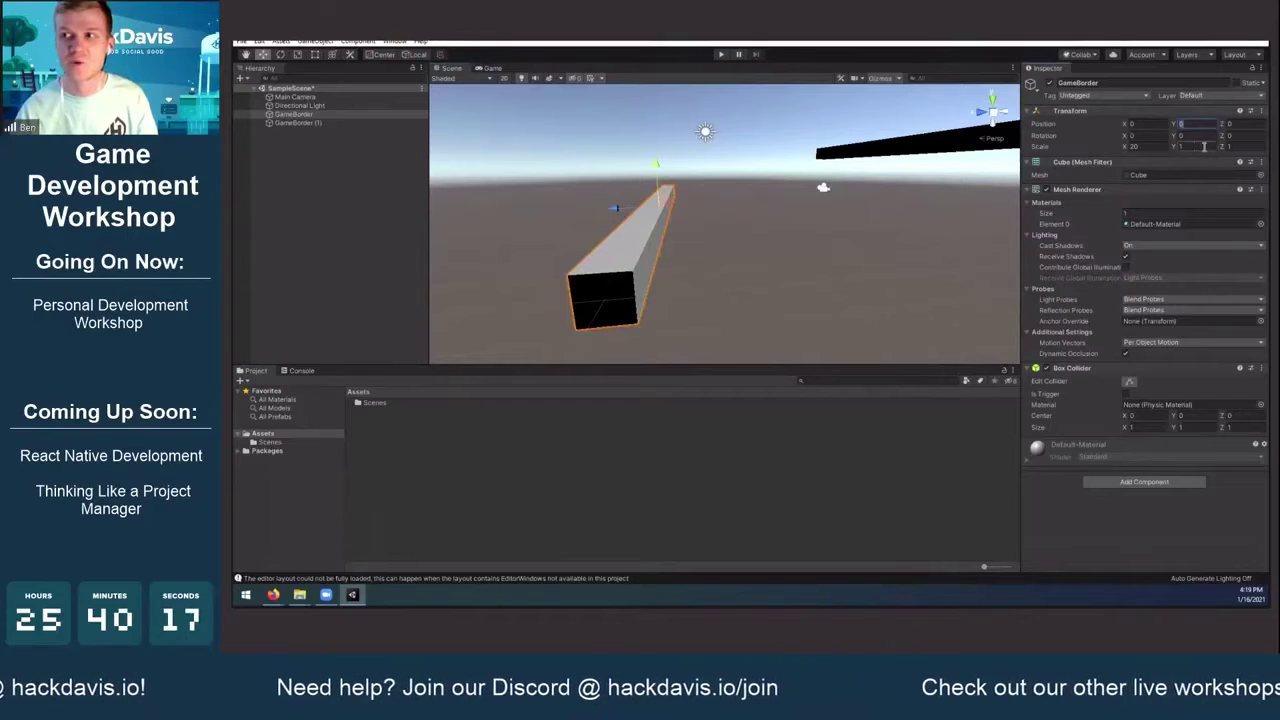
pyautogui.write('0.5')
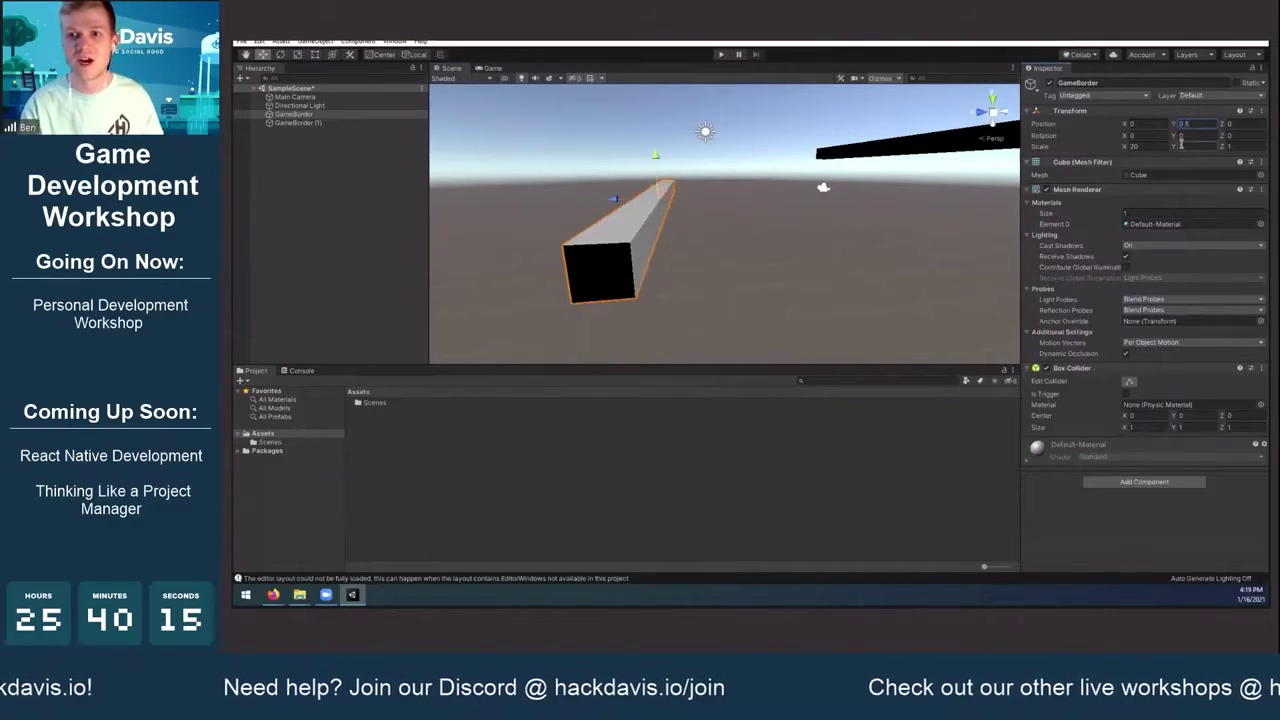
# Set the position of the duplicate bar GameBorder (1) to X 0, Y 0.5 and Z 0
pyautogui.keyDown('alt'); pyautogui.moveTo(735, 280); pyautogui.dragTo(843, 260); pyautogui.keyUp('alt')
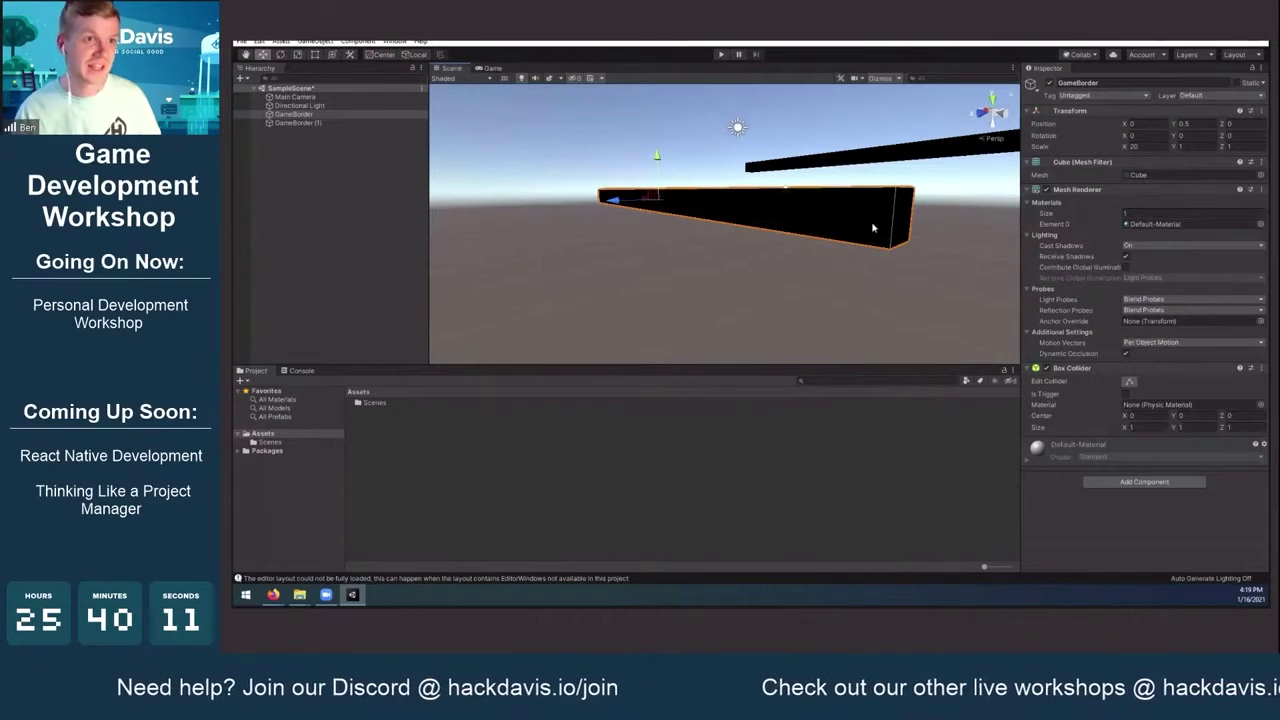
pyautogui.moveTo(900, 205)
pyautogui.keyDown('alt'); pyautogui.mouseDown()
pyautogui.moveTo(840, 206)
pyautogui.moveTo(896, 187)
pyautogui.mouseUp(); pyautogui.keyUp('alt')
pyautogui.click(876, 172)
pyautogui.keyDown('alt'); pyautogui.moveTo(806, 230); pyautogui.dragTo(788, 234); pyautogui.keyUp('alt')
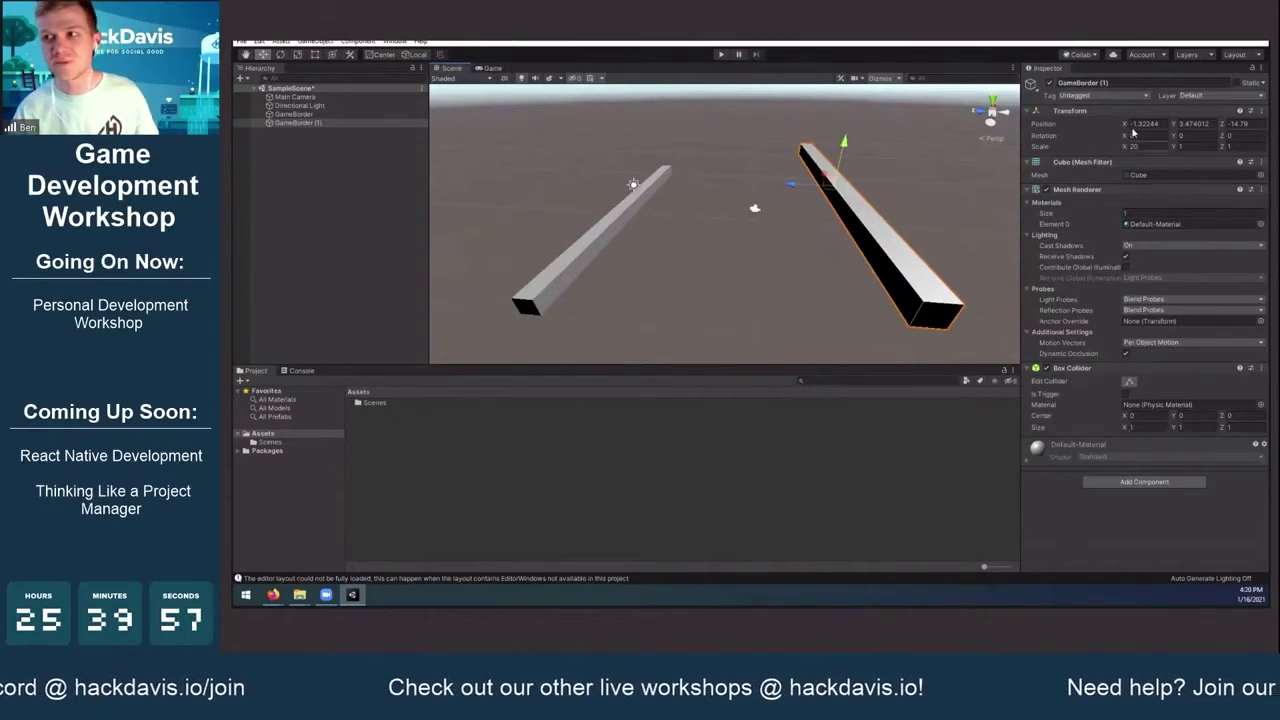
pyautogui.click(1156, 124)
pyautogui.write('0')
pyautogui.press('Tab')
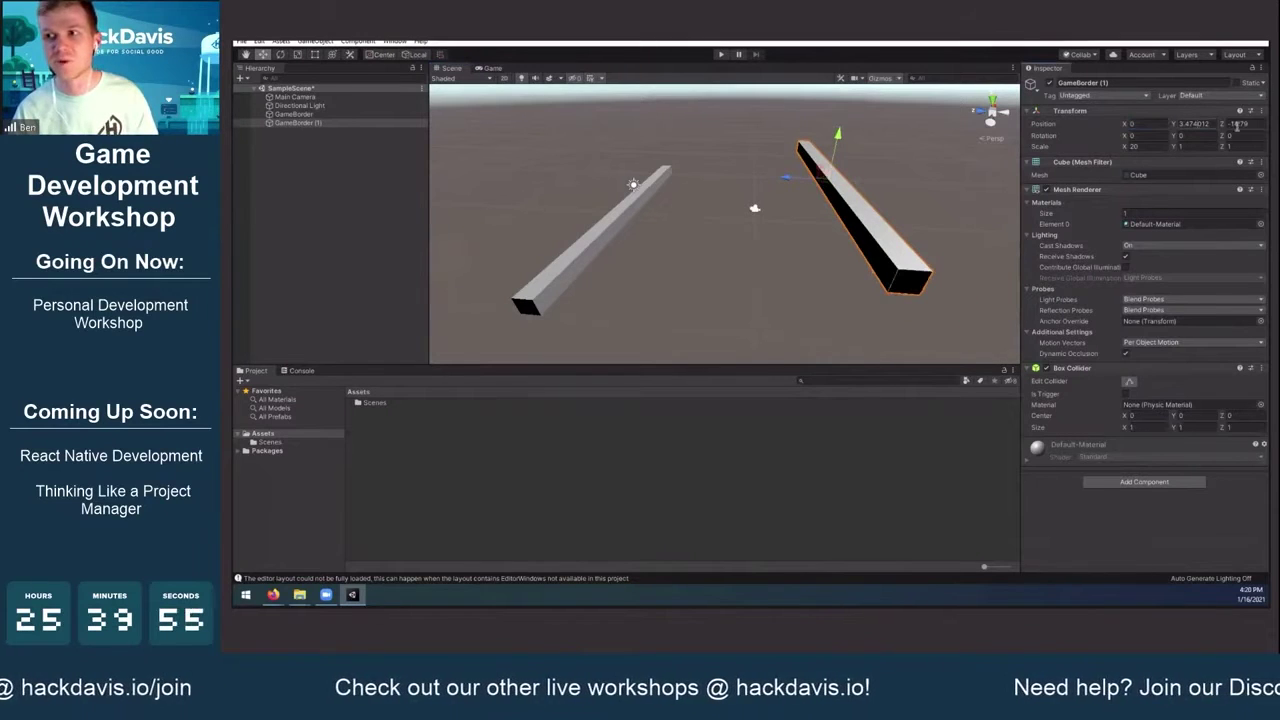
pyautogui.write('0')
pyautogui.press('Tab')
pyautogui.write('0')
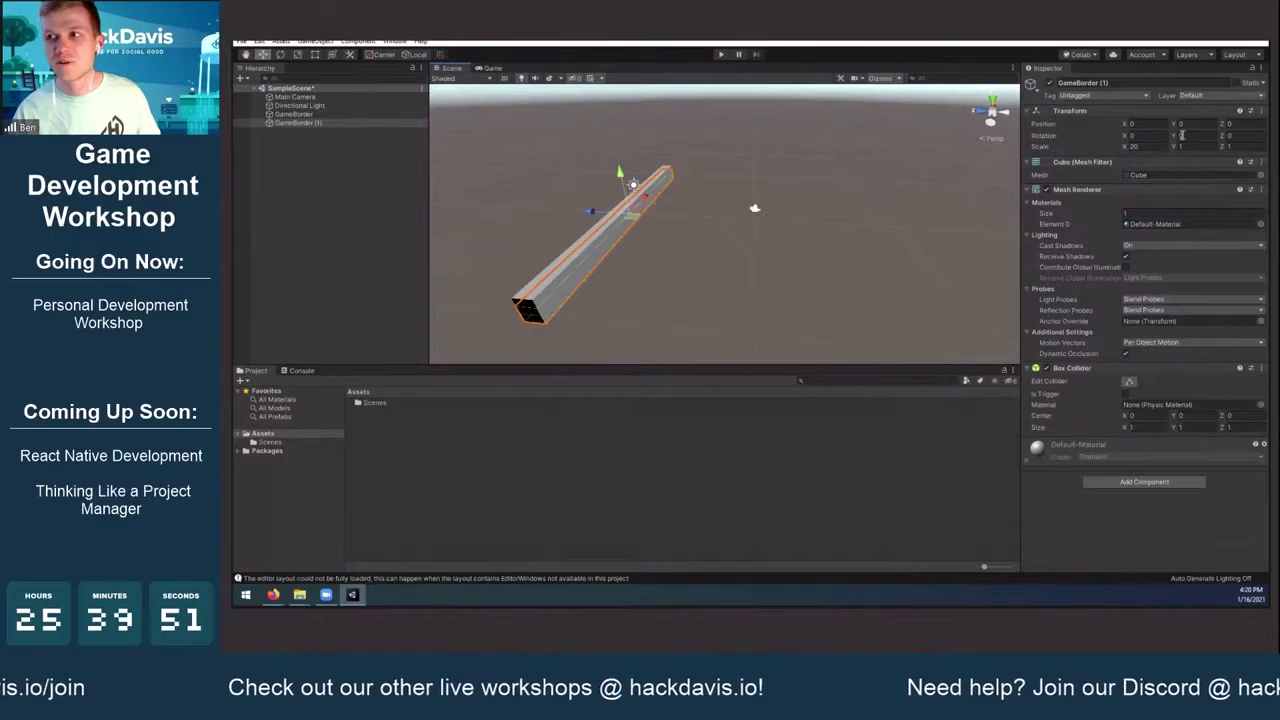
pyautogui.write('0.5')
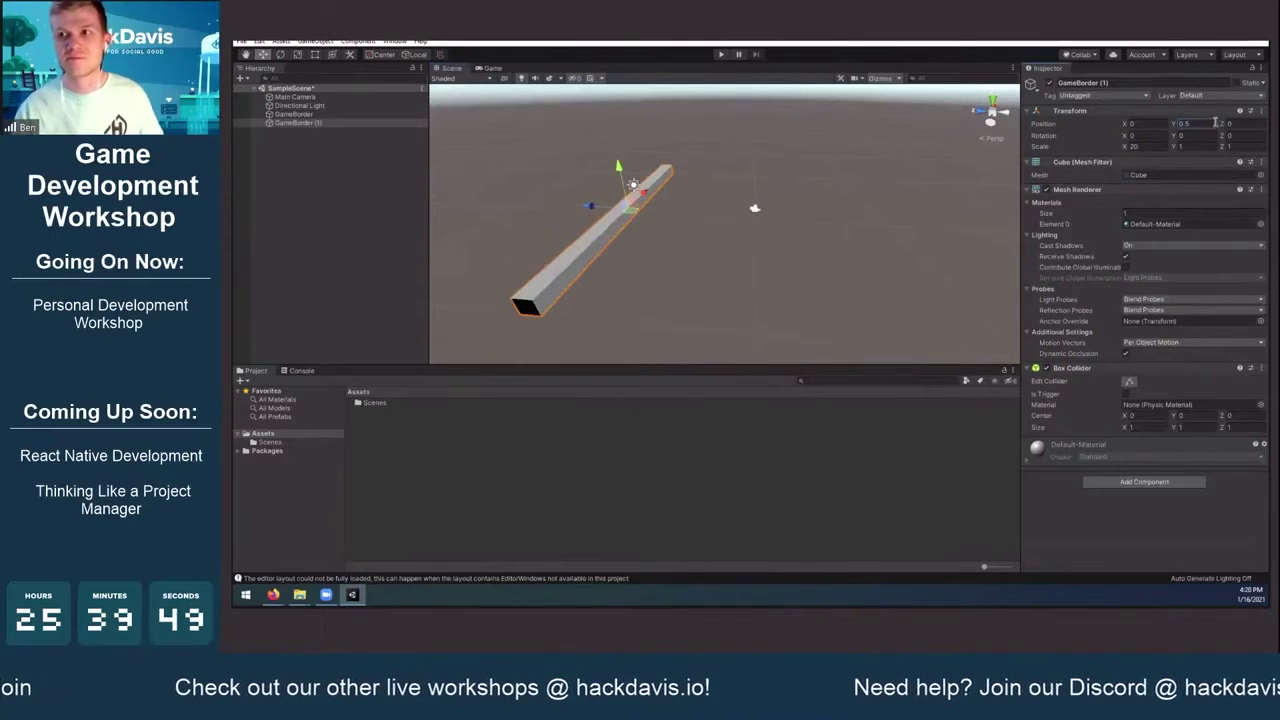
# Move GameBorder (1) away from the original along the Z axis and set its Z position to -20
pyautogui.moveTo(670, 217); pyautogui.dragTo(857, 223)
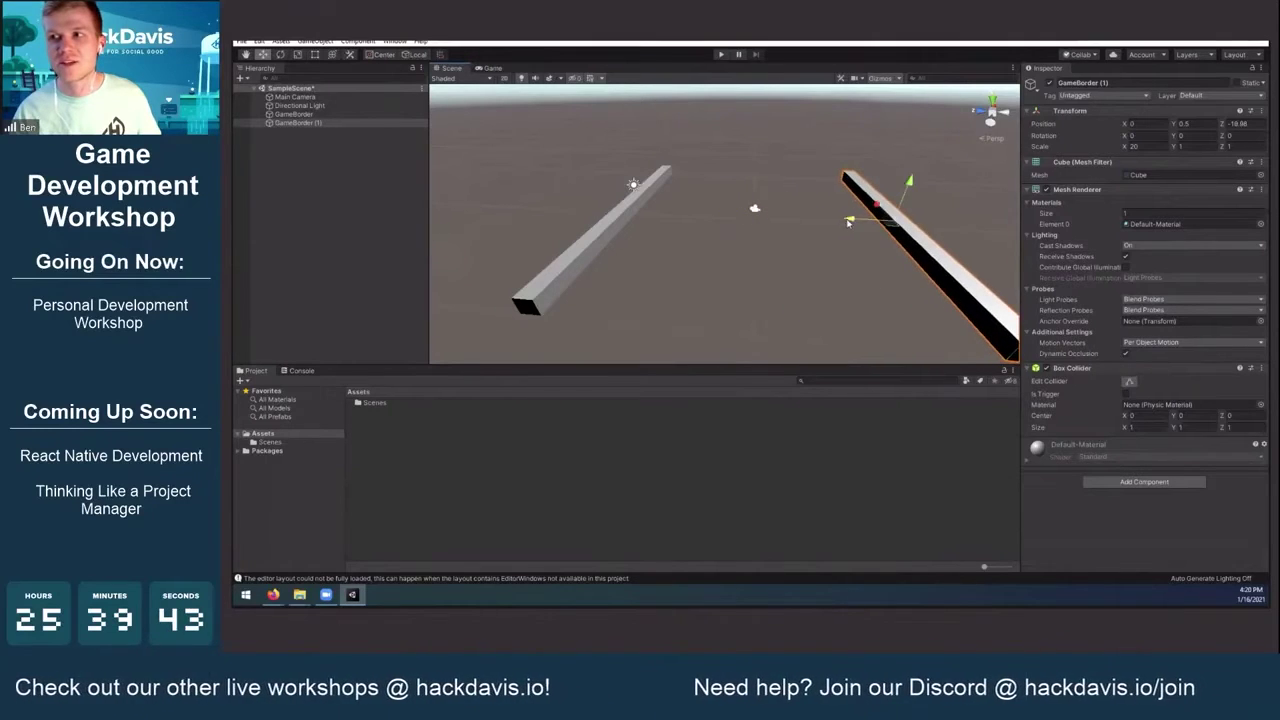
pyautogui.moveTo(868, 225); pyautogui.dragTo(842, 232, button='middle')
pyautogui.click(1245, 125)
pyautogui.write('-20')
pyautogui.keyDown('alt'); pyautogui.moveTo(765, 243); pyautogui.dragTo(793, 197); pyautogui.keyUp('alt')
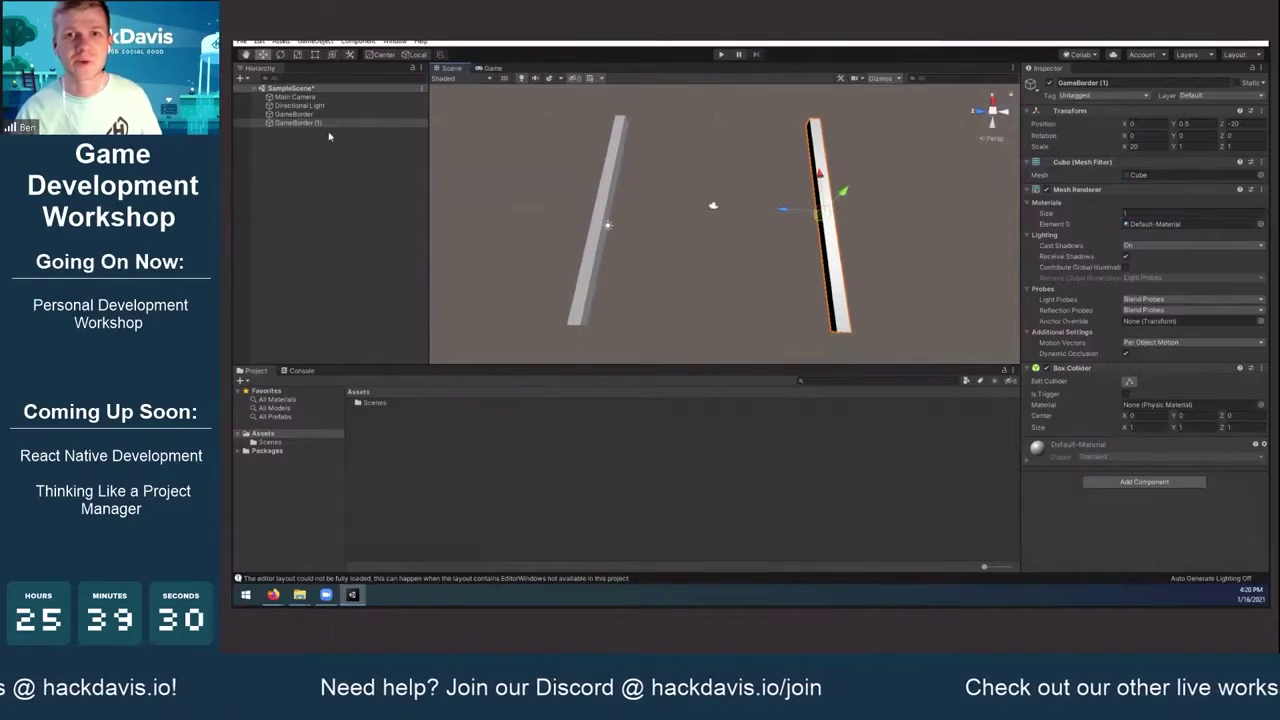
# Duplicate GameBorder (1) and move the copy midway between the two parallel bars, to about Z -10.64
pyautogui.hotkey('ctrl', 'd')
pyautogui.moveTo(732, 219); pyautogui.dragTo(683, 222)
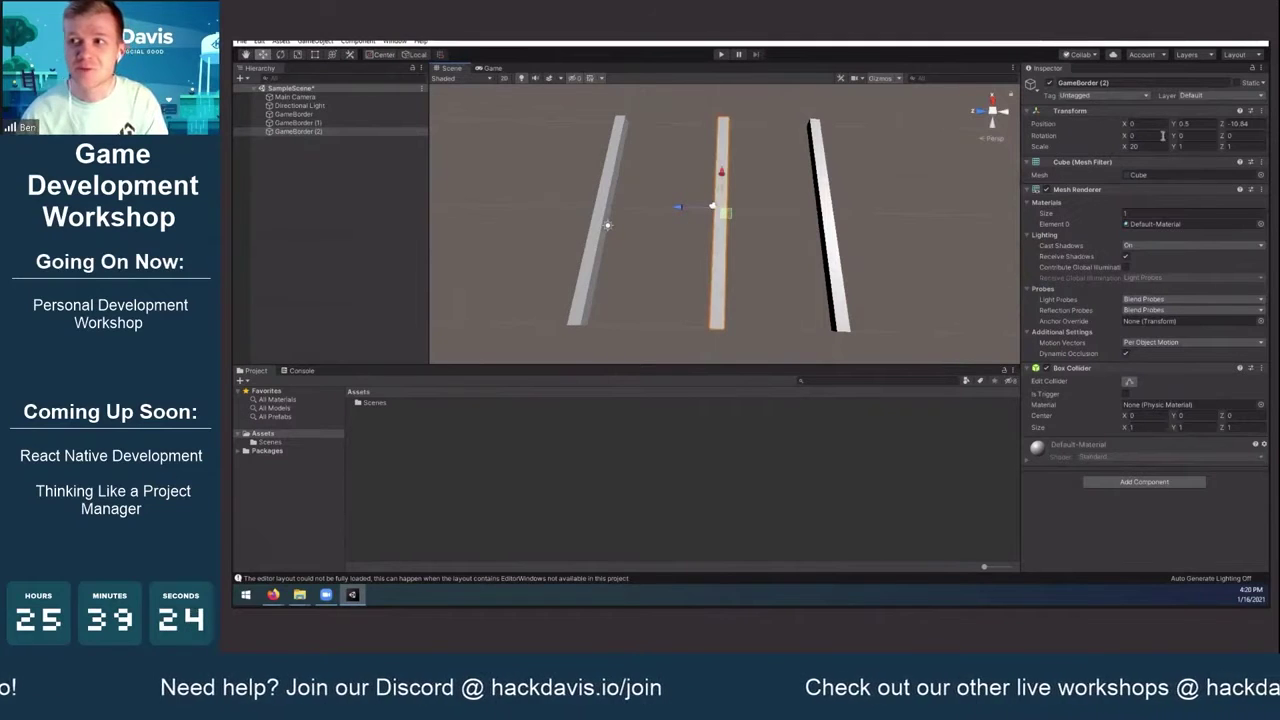
# Reset the middle bar's Y rotation to 0 and set its scale to 1 on X and 20 on Z, making it a crossbar
pyautogui.moveTo(1173, 136); pyautogui.dragTo(576, 172)
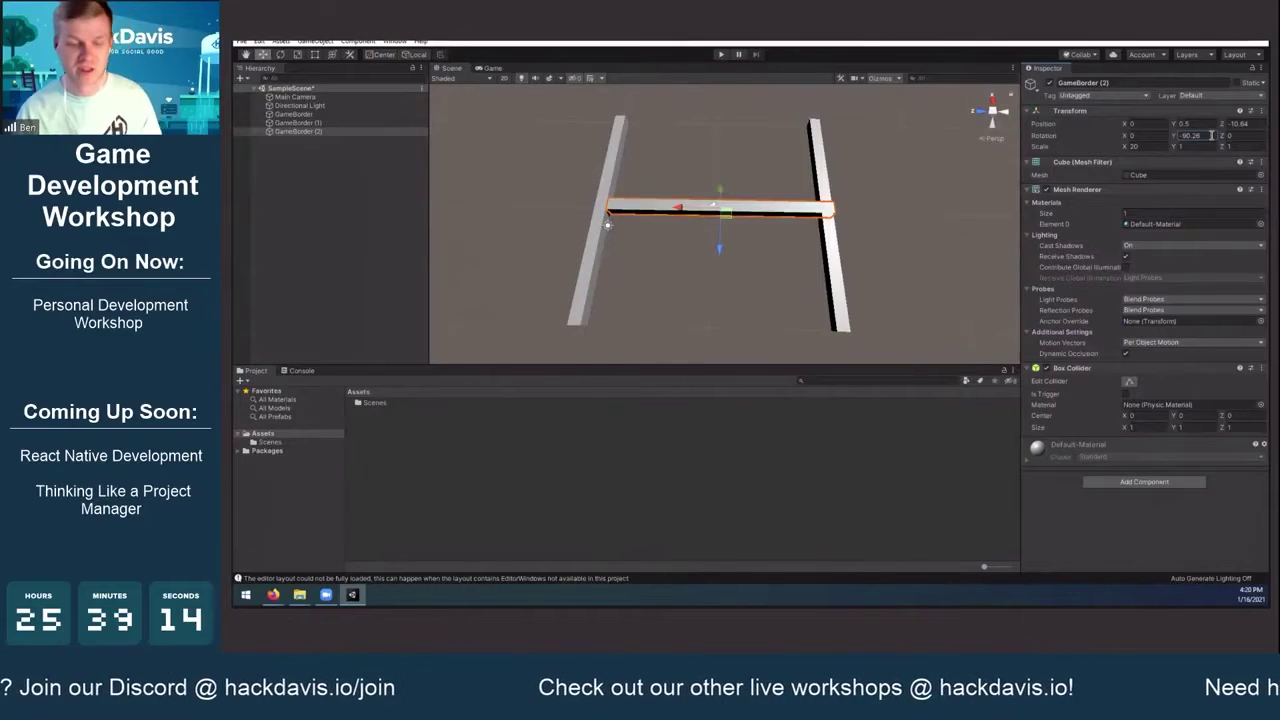
pyautogui.write('0')
pyautogui.click(1152, 145)
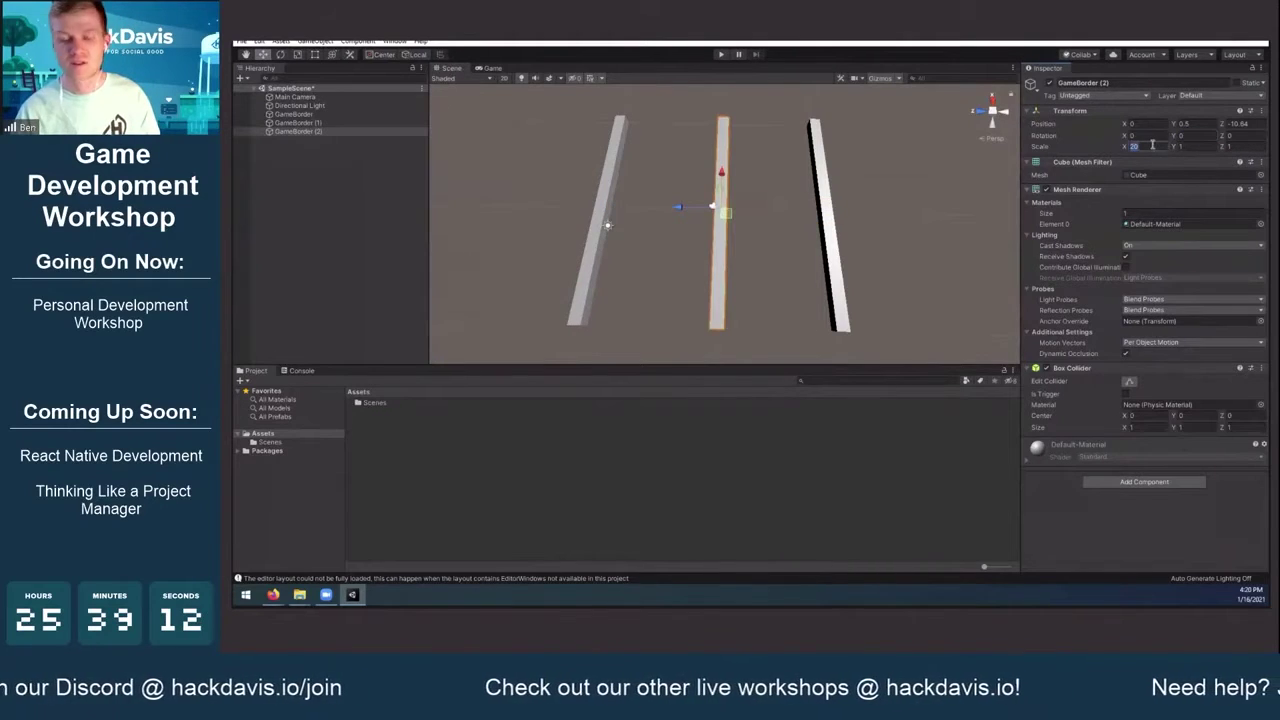
pyautogui.write('1')
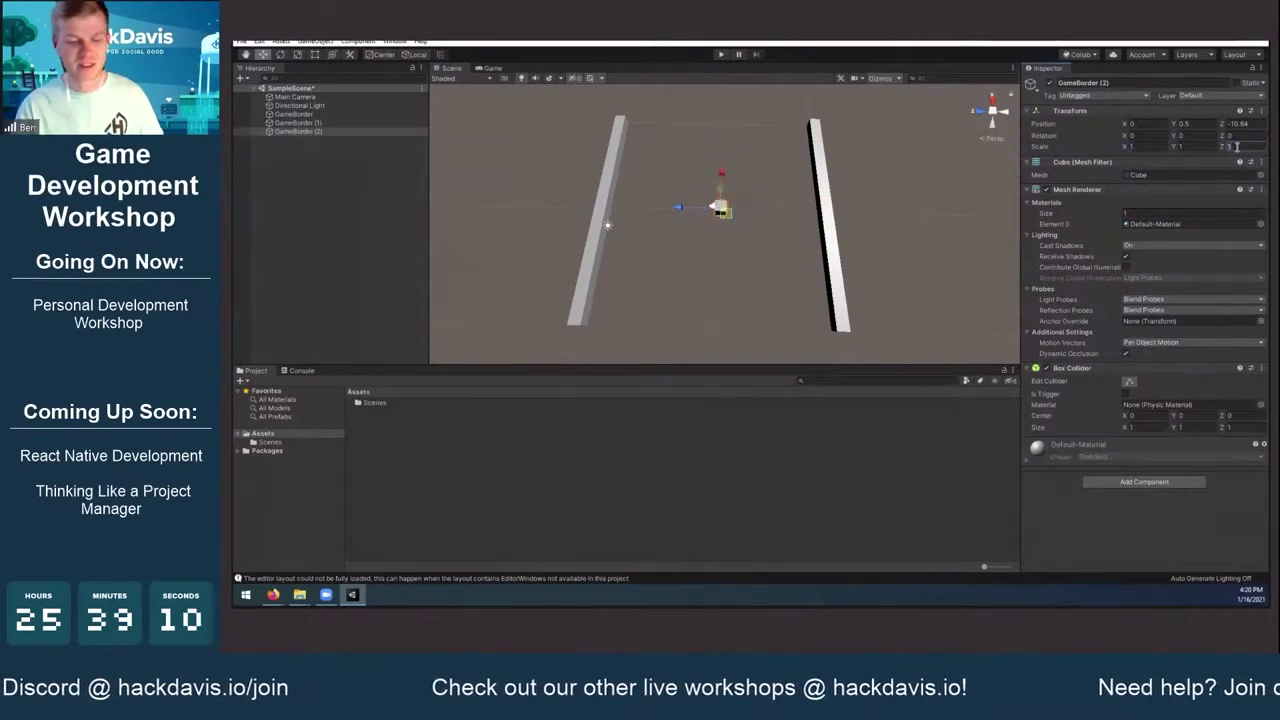
pyautogui.write('20')
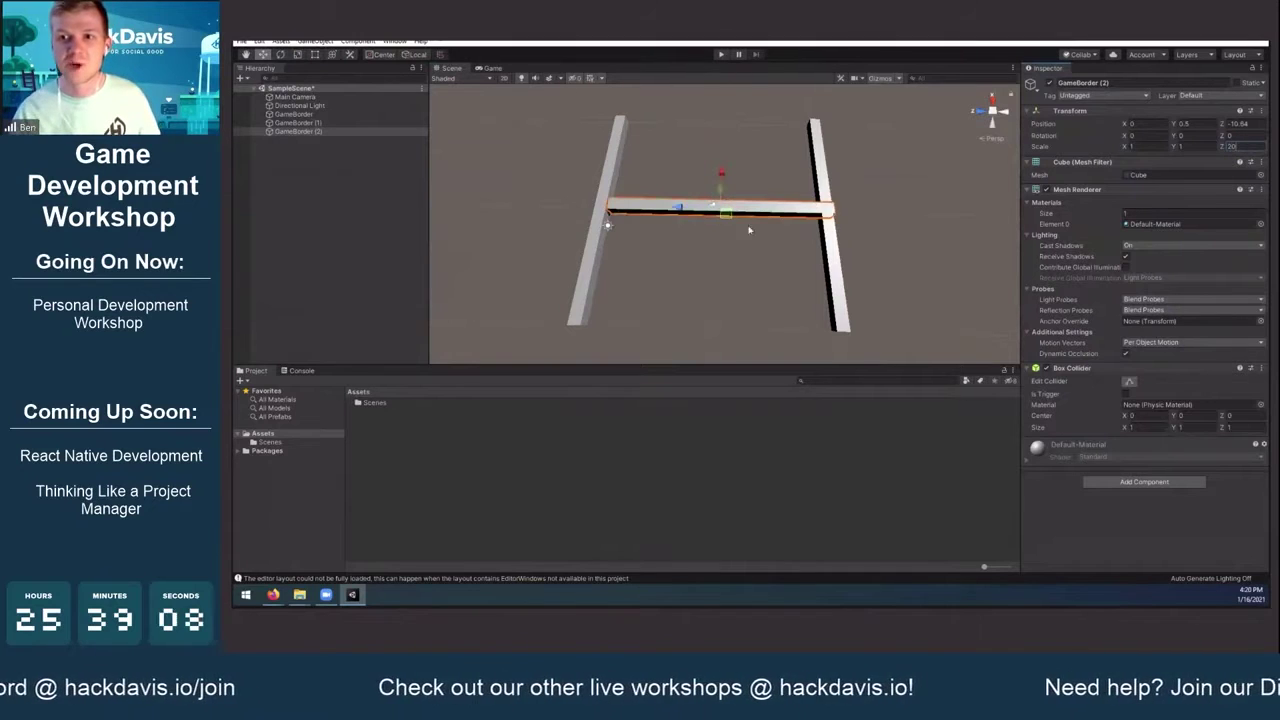
# Move the crossbar to the ends of the two parallel bars and set its position to X 10 and Z -10
pyautogui.moveTo(680, 209); pyautogui.dragTo(668, 209)
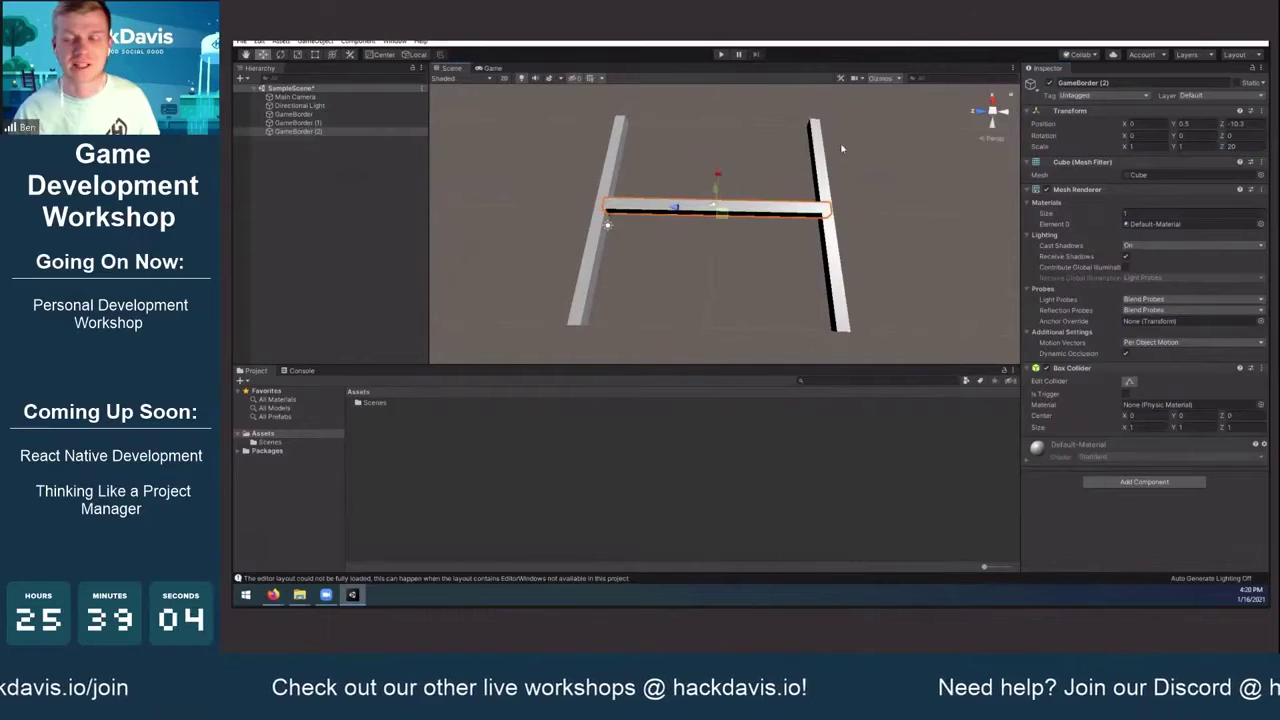
pyautogui.moveTo(727, 194); pyautogui.dragTo(703, 229, button='middle')
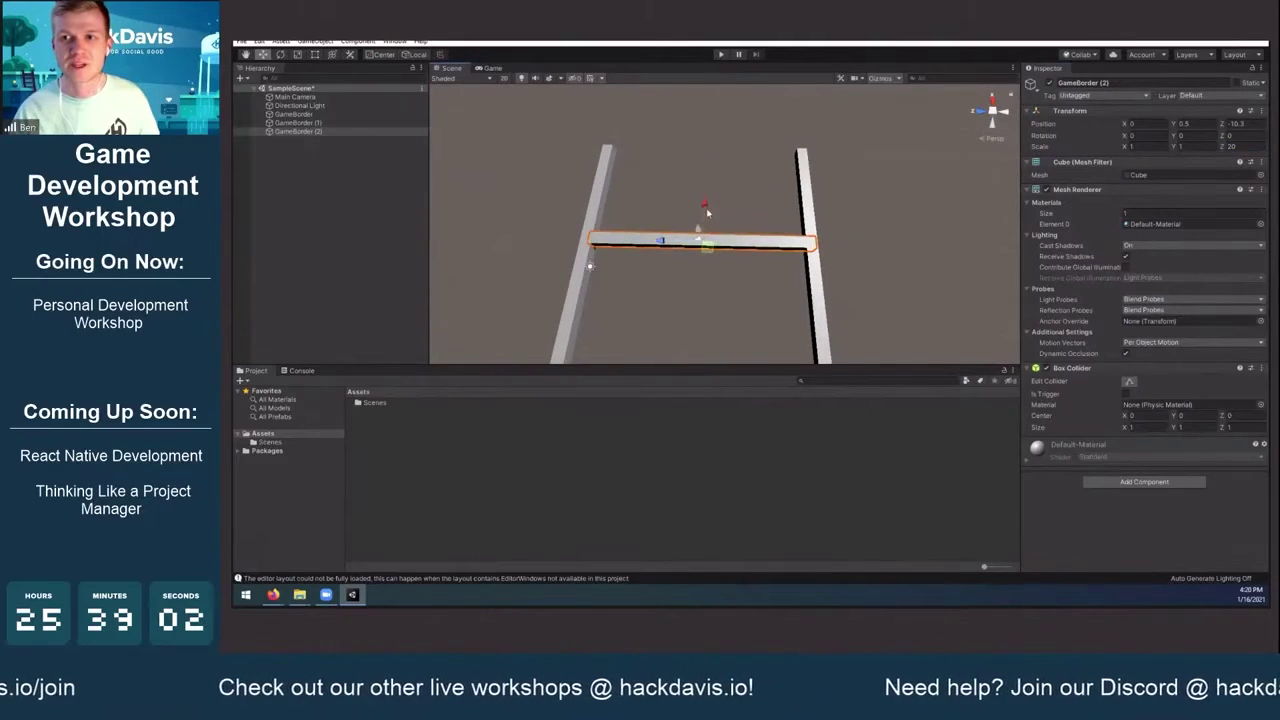
pyautogui.moveTo(704, 205); pyautogui.dragTo(717, 96)
pyautogui.moveTo(734, 139); pyautogui.dragTo(740, 209, button='middle')
pyautogui.scroll(7, 754, 208)
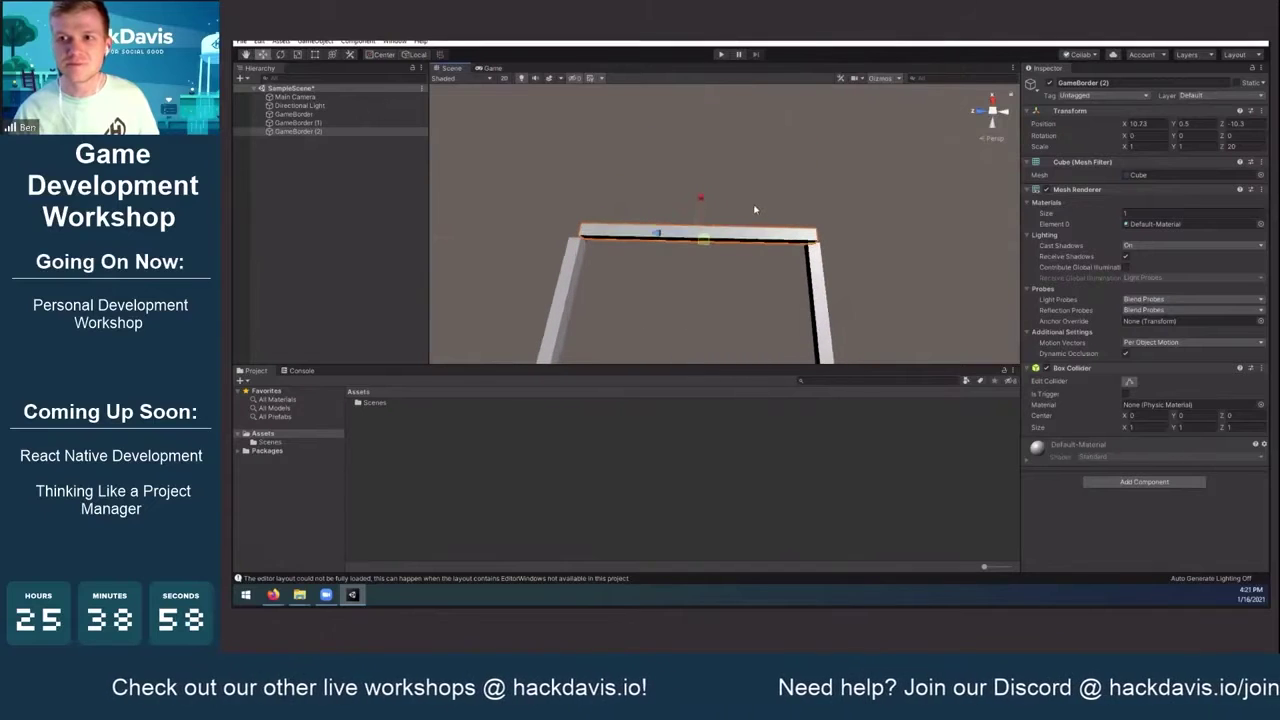
pyautogui.keyDown('alt'); pyautogui.moveTo(740, 273); pyautogui.dragTo(760, 232); pyautogui.keyUp('alt')
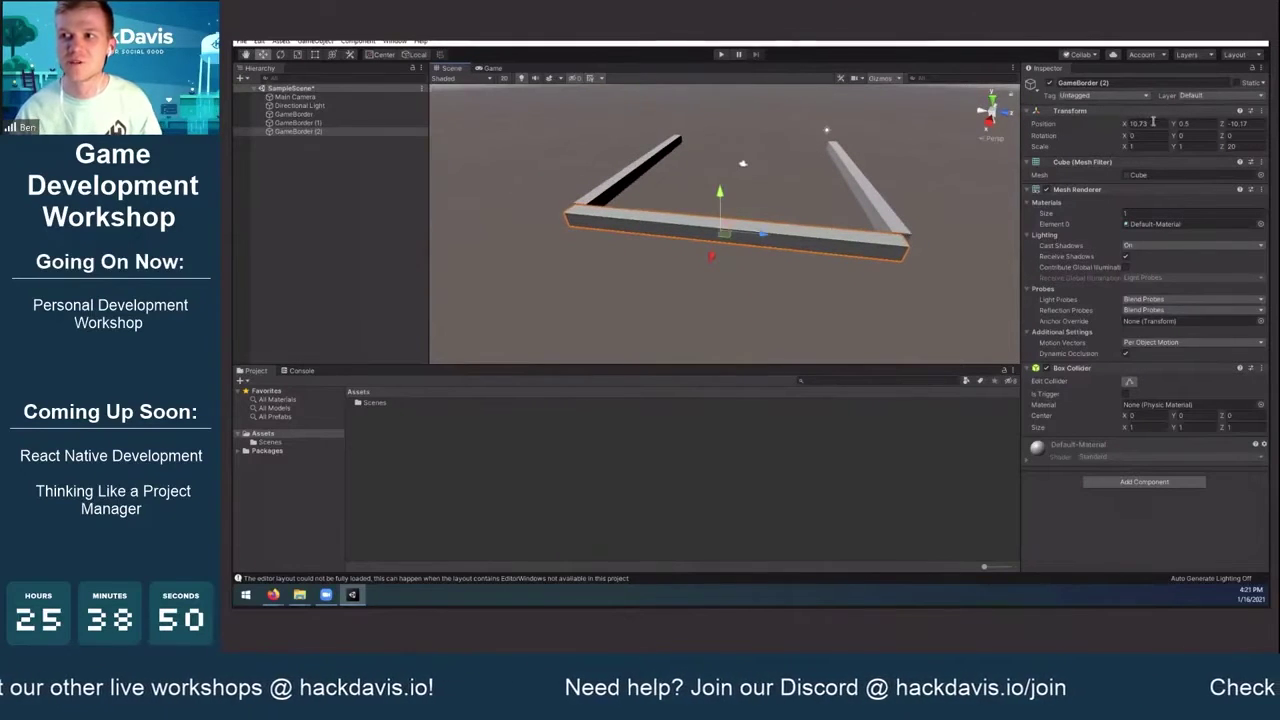
pyautogui.write('10')
pyautogui.press('Tab')
pyautogui.press('Tab')
pyautogui.write('-10')
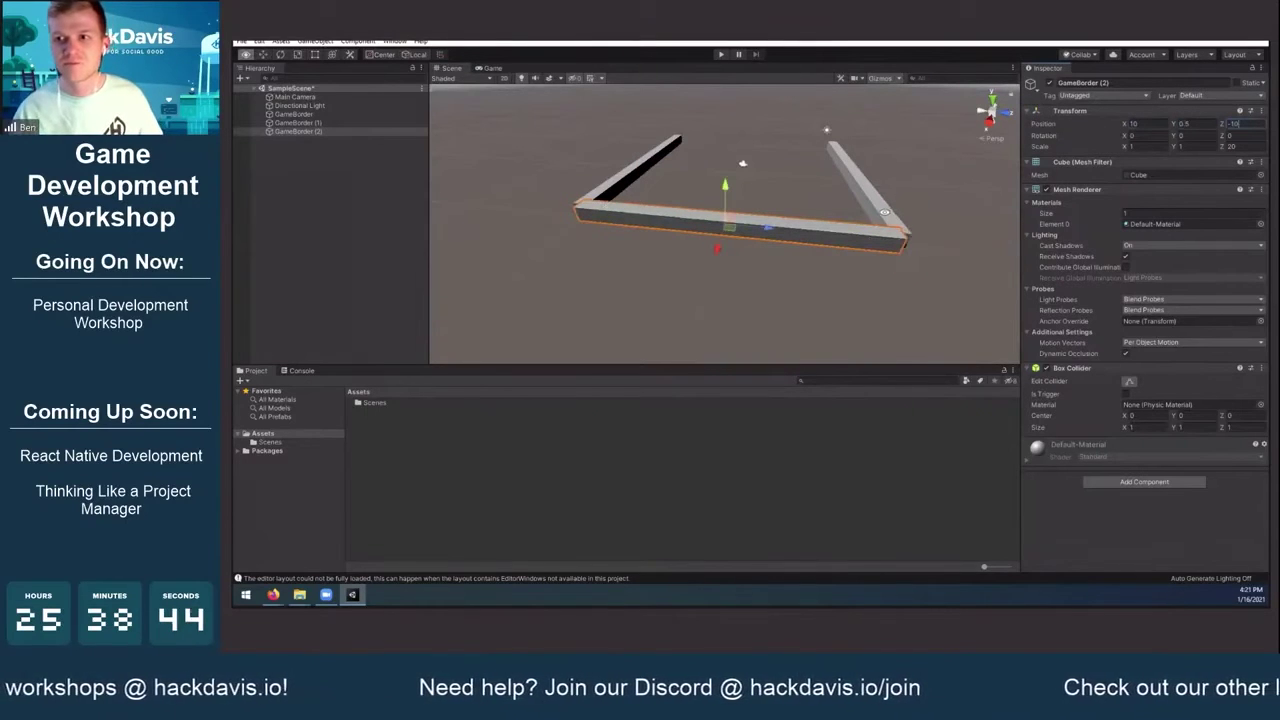
# Set the crossbar's Z scale to 21 to close the corners with the side bars
pyautogui.keyDown('alt'); pyautogui.moveTo(884, 212); pyautogui.dragTo(578, 106); pyautogui.keyUp('alt')
pyautogui.keyDown('alt'); pyautogui.moveTo(769, 246); pyautogui.dragTo(1226, 151); pyautogui.keyUp('alt')
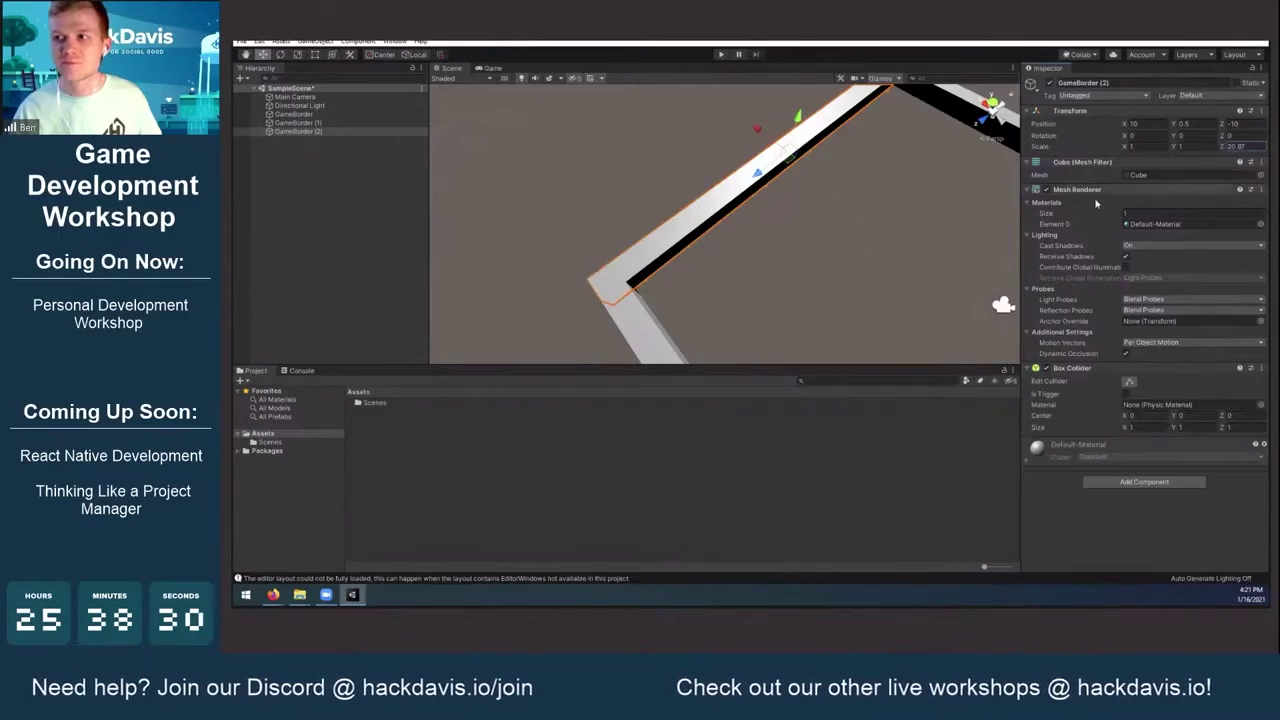
pyautogui.keyDown('alt'); pyautogui.moveTo(690, 287); pyautogui.dragTo(775, 222); pyautogui.keyUp('alt')
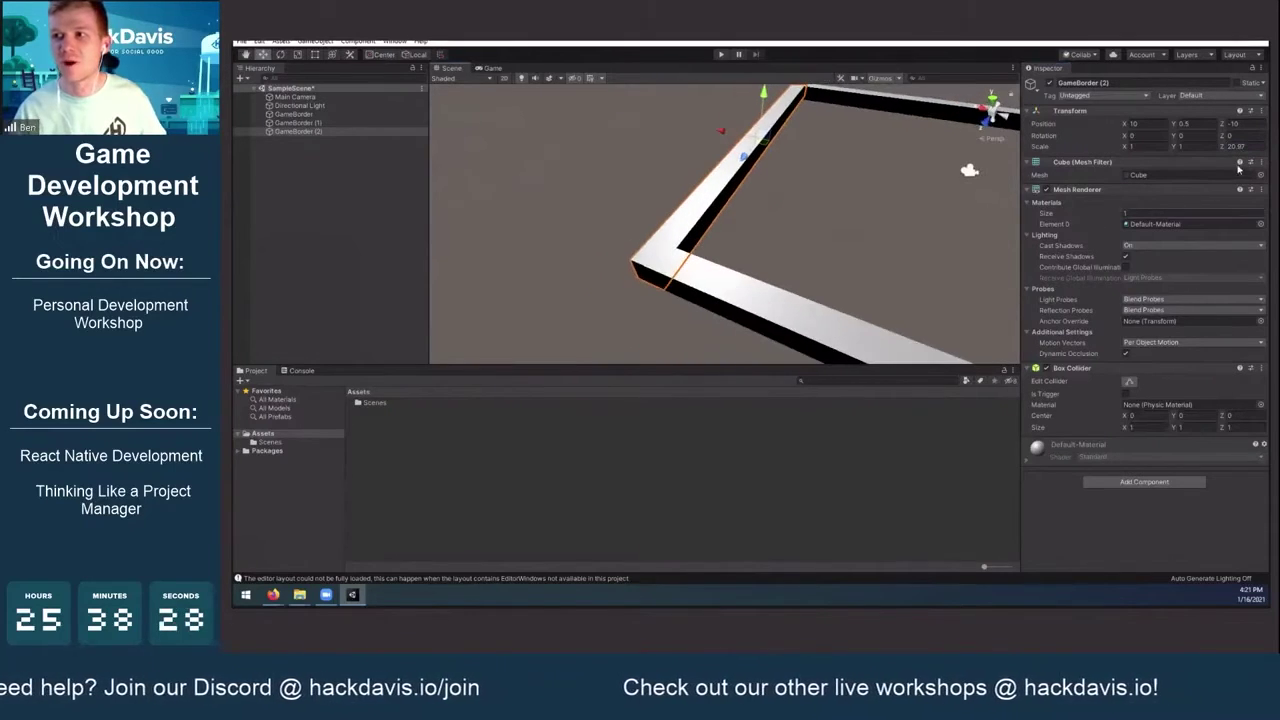
pyautogui.write('21')
pyautogui.press('Return')
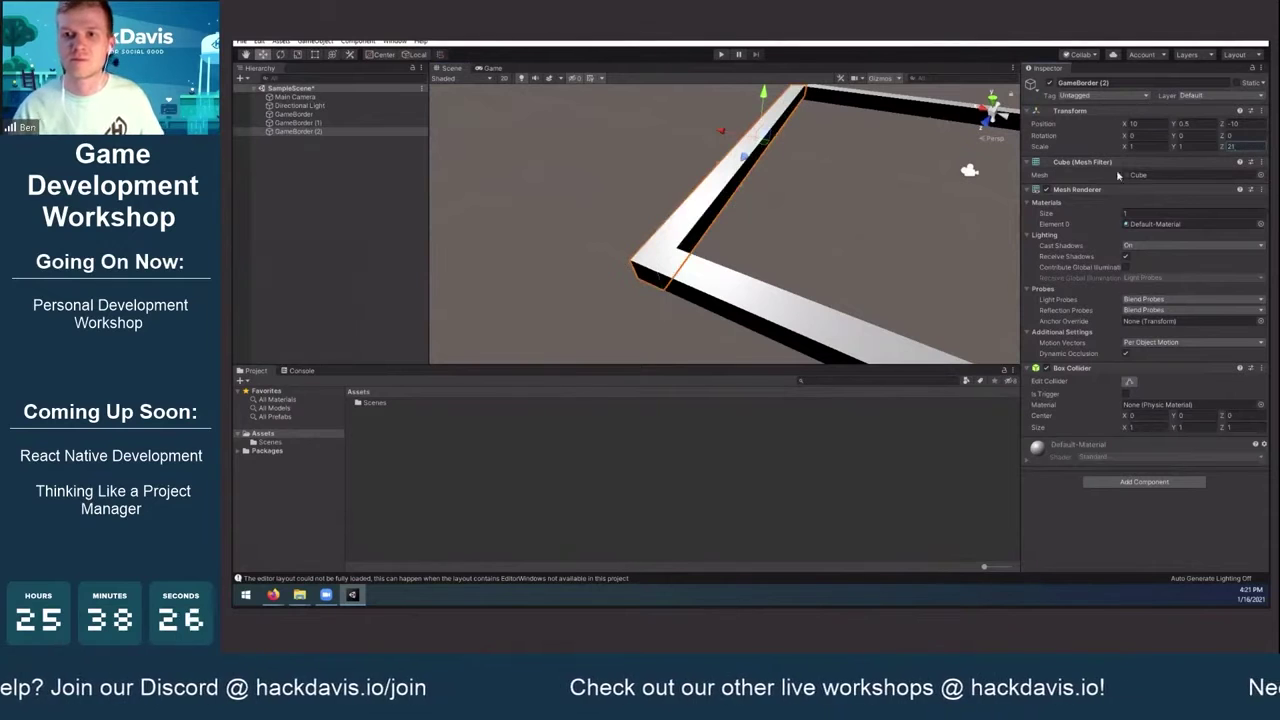
# Duplicate the crossbar GameBorder (2) to create the fourth border wall
pyautogui.click(860, 236)
pyautogui.keyDown('alt'); pyautogui.moveTo(737, 240); pyautogui.dragTo(800, 199); pyautogui.keyUp('alt')
pyautogui.moveTo(795, 221); pyautogui.dragTo(711, 197, button='right')
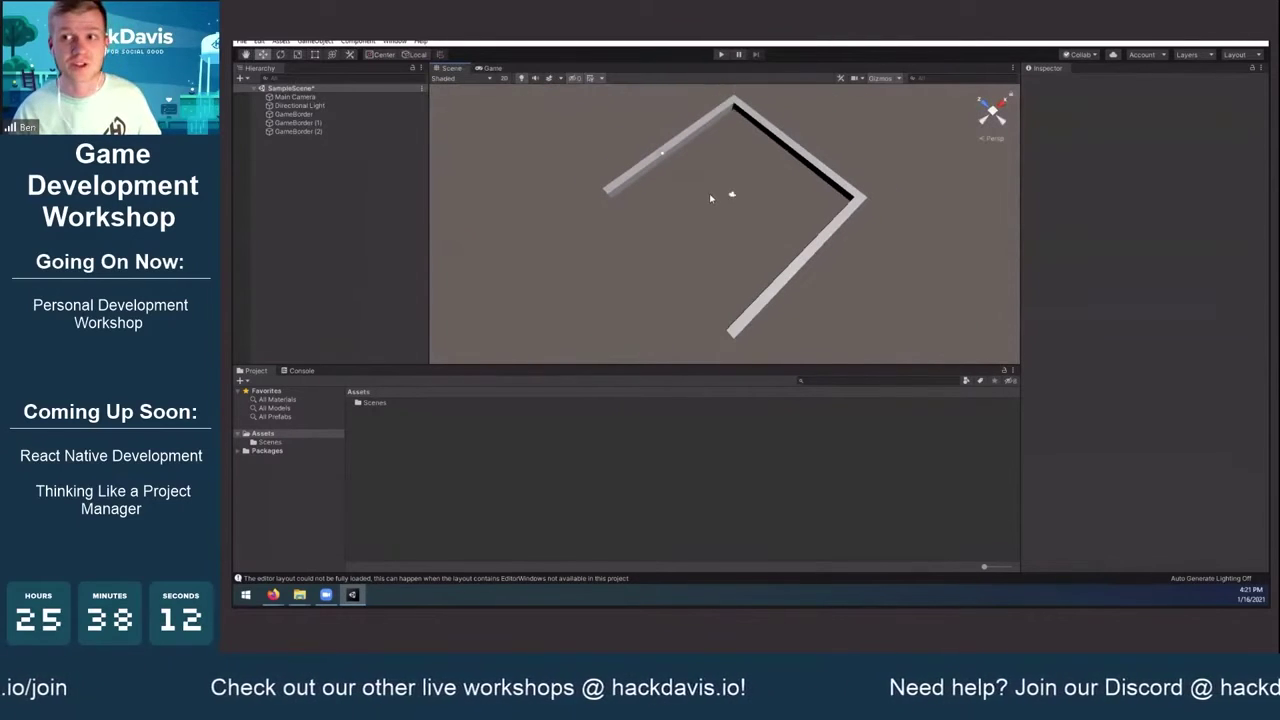
pyautogui.click(785, 142)
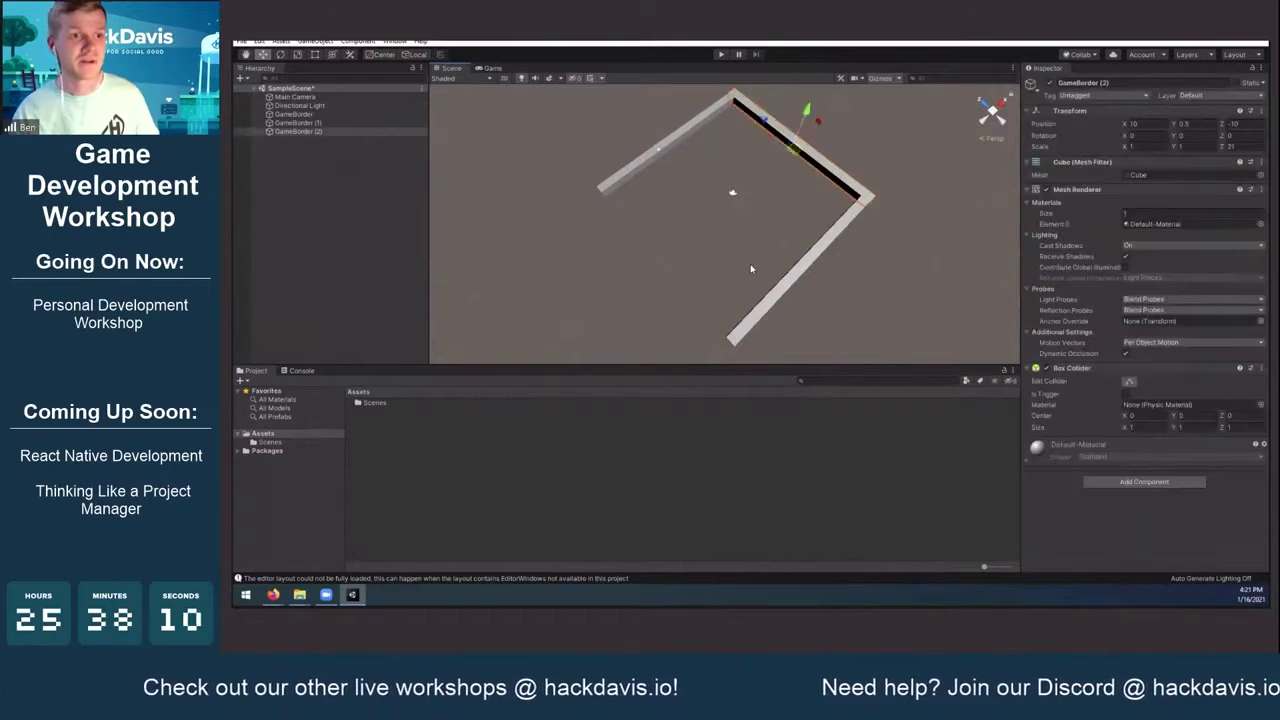
pyautogui.hotkey('ctrl', 'd')
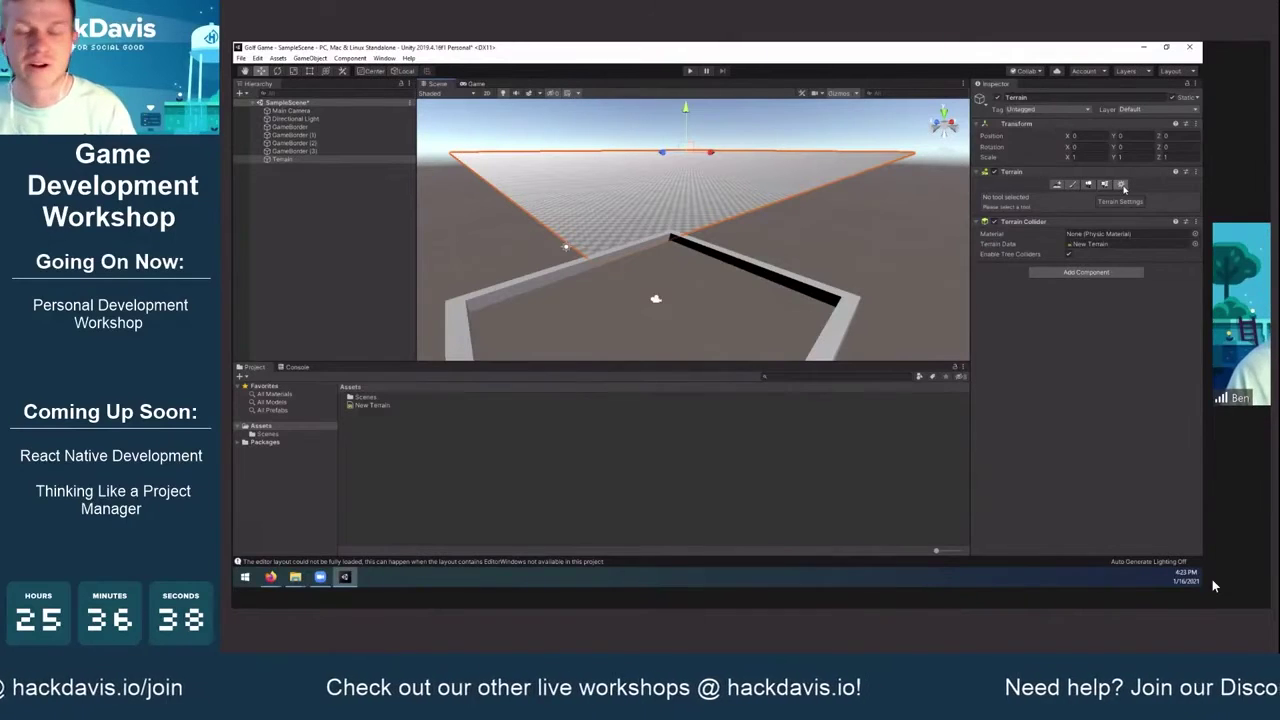
# Set the terrain's width and length to 20 in its mesh resolution settings
pyautogui.click(1122, 185)
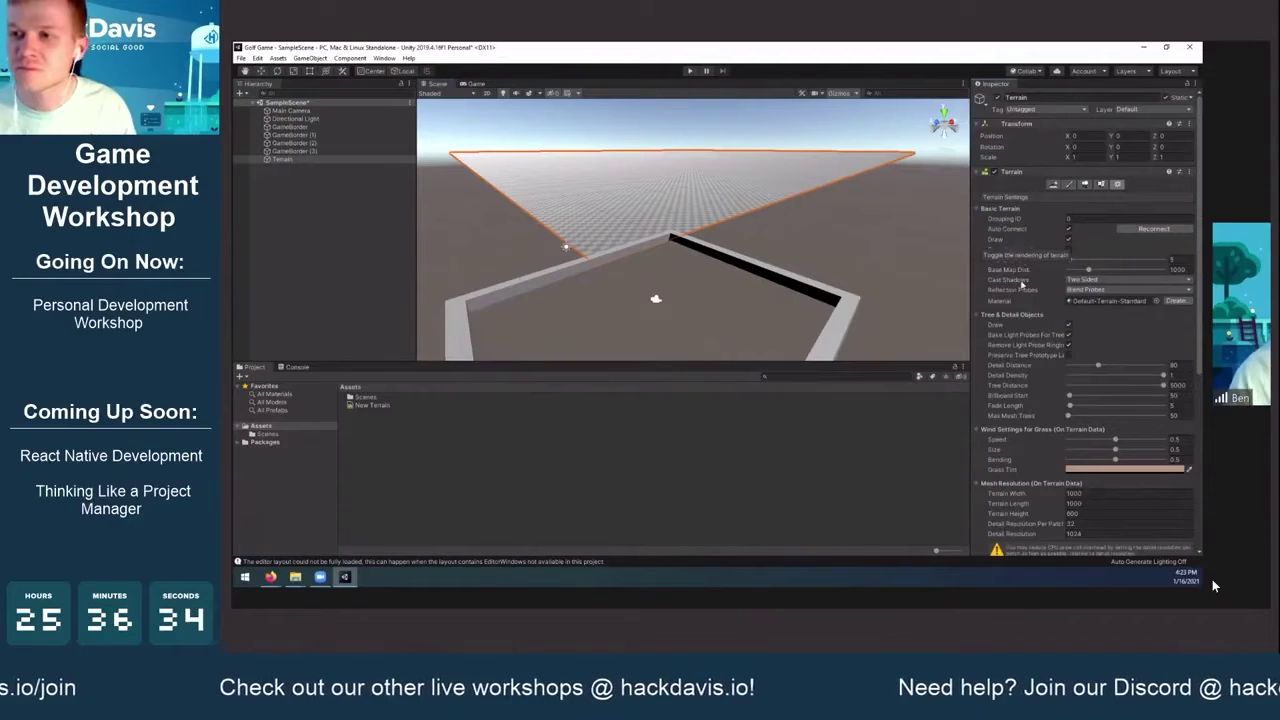
pyautogui.scroll(-5, 1019, 275)
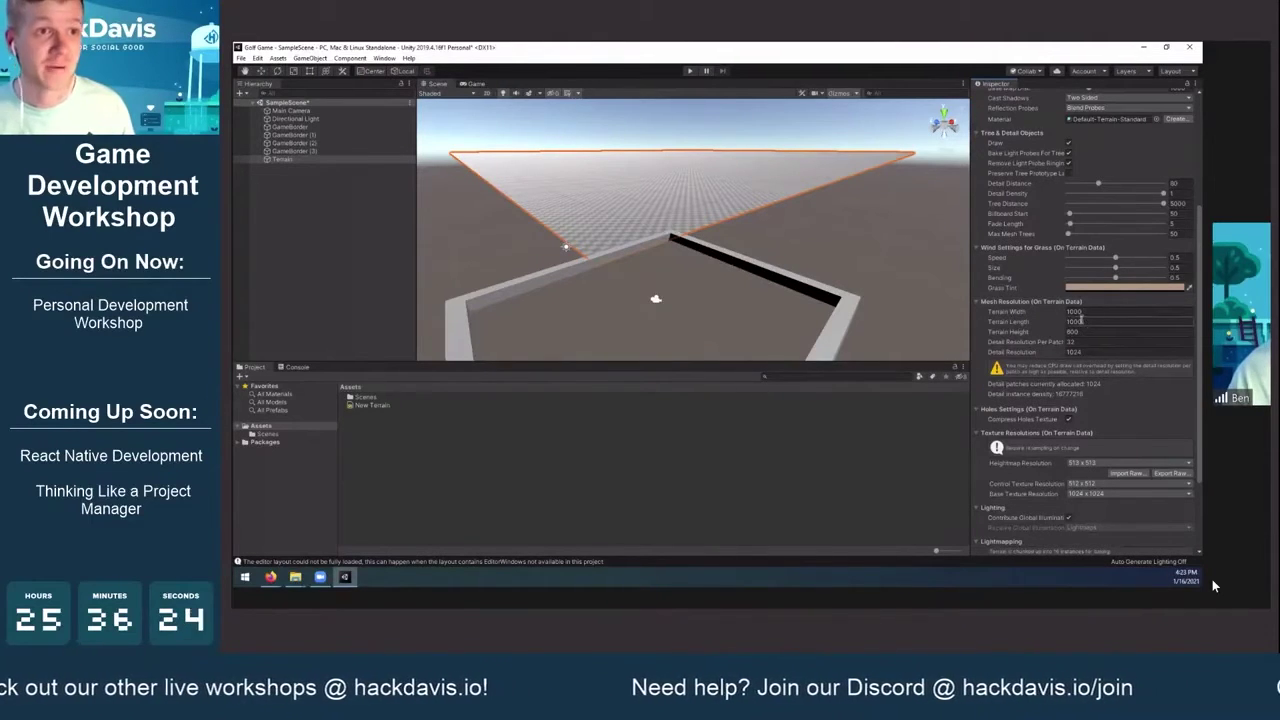
pyautogui.moveTo(841, 240); pyautogui.dragTo(834, 269, button='middle')
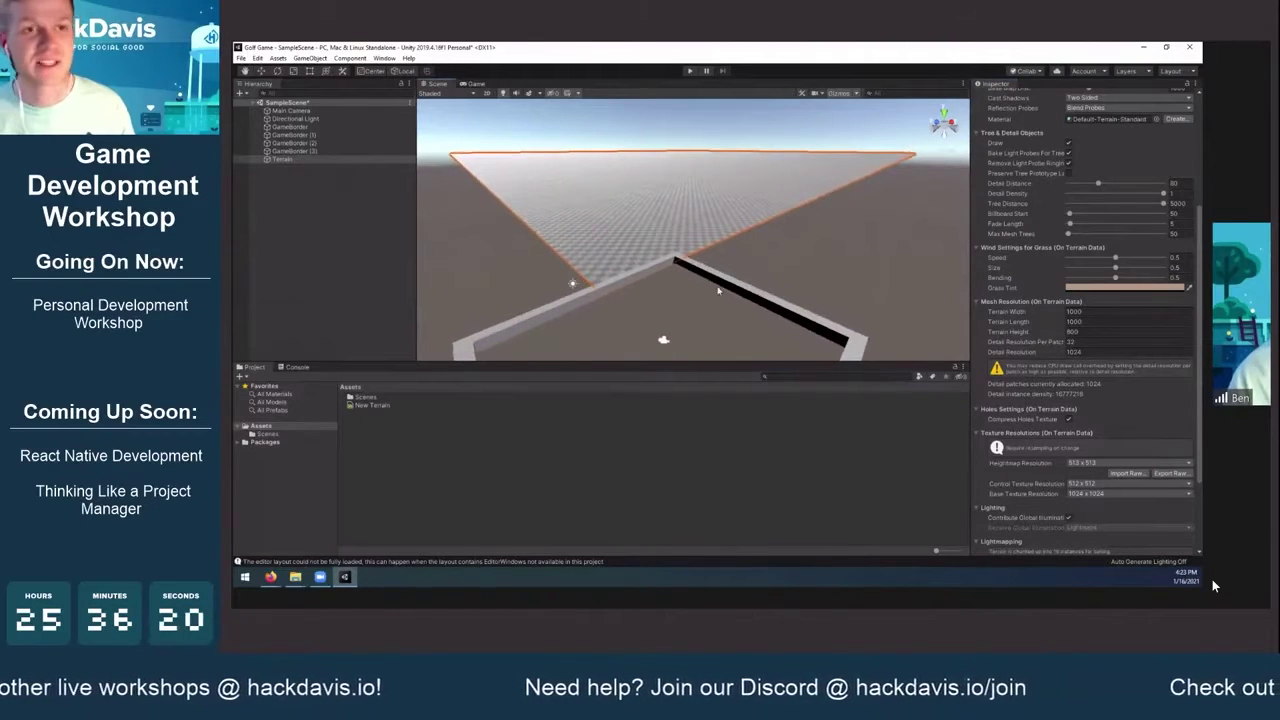
pyautogui.moveTo(662, 278); pyautogui.dragTo(650, 264, button='middle')
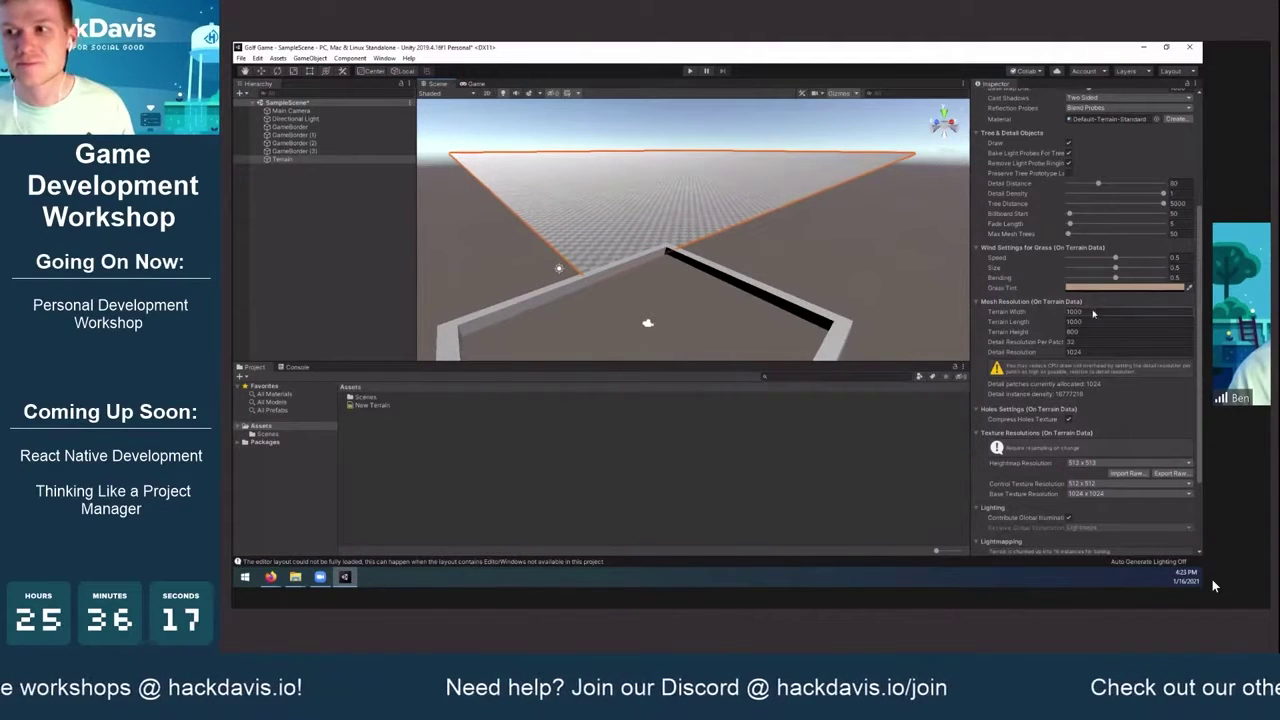
pyautogui.click(1093, 313)
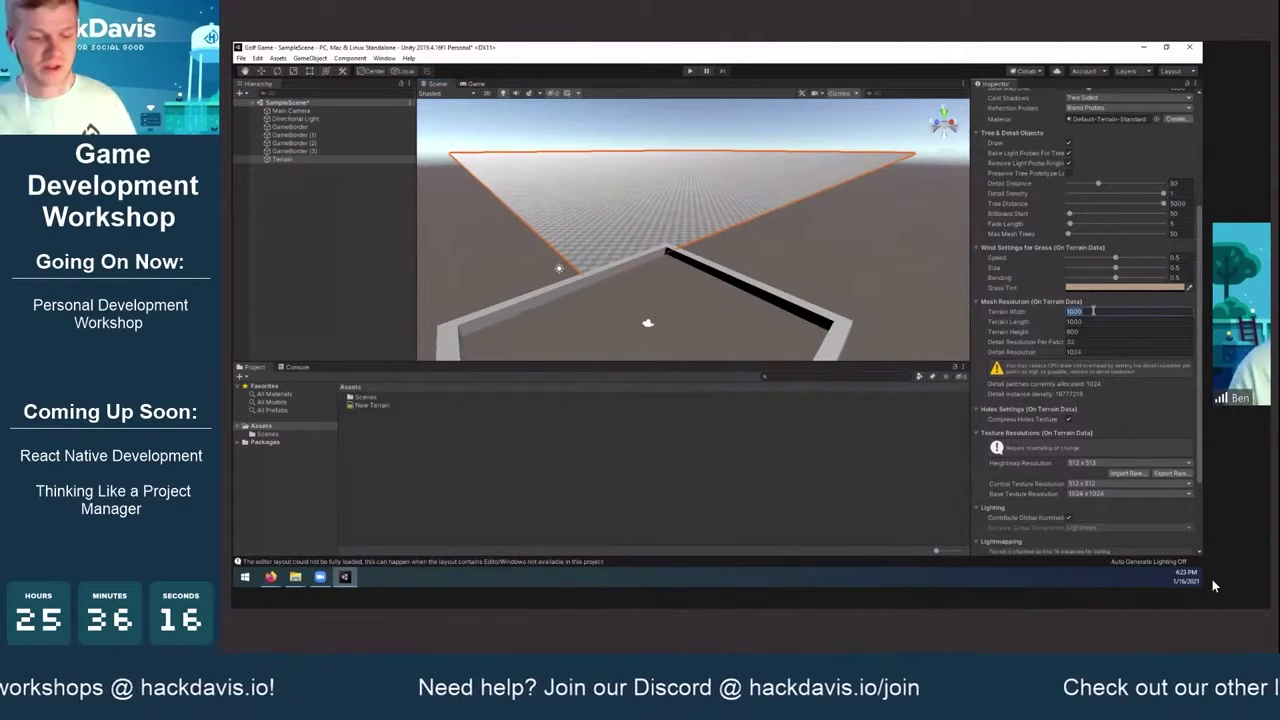
pyautogui.write('20')
pyautogui.press('Tab')
pyautogui.write('20')
pyautogui.press('Return')
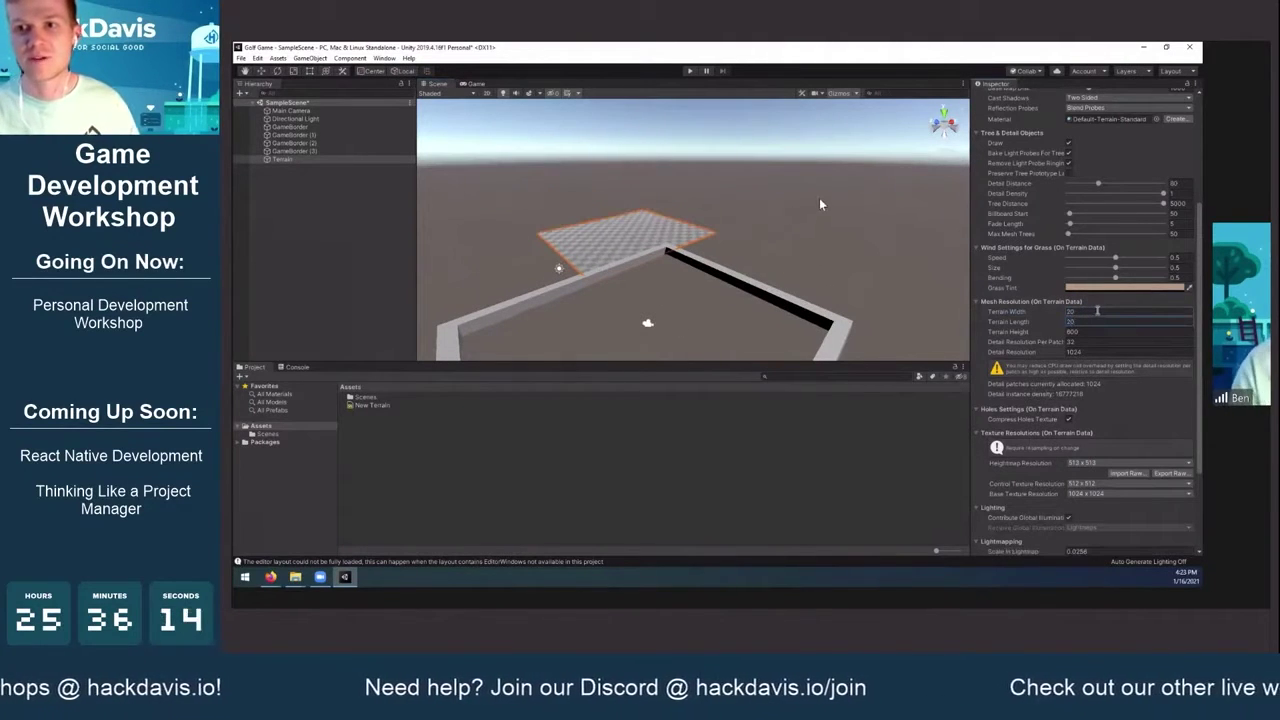
# Set the terrain's position to X -10 and Z -20 so it sits inside the four border walls
pyautogui.keyDown('alt'); pyautogui.moveTo(622, 254); pyautogui.dragTo(642, 297); pyautogui.keyUp('alt')
pyautogui.moveTo(692, 267)
pyautogui.mouseDown(button='middle')
pyautogui.moveTo(694, 240)
pyautogui.moveTo(694, 269)
pyautogui.moveTo(708, 248)
pyautogui.mouseUp(button='middle')
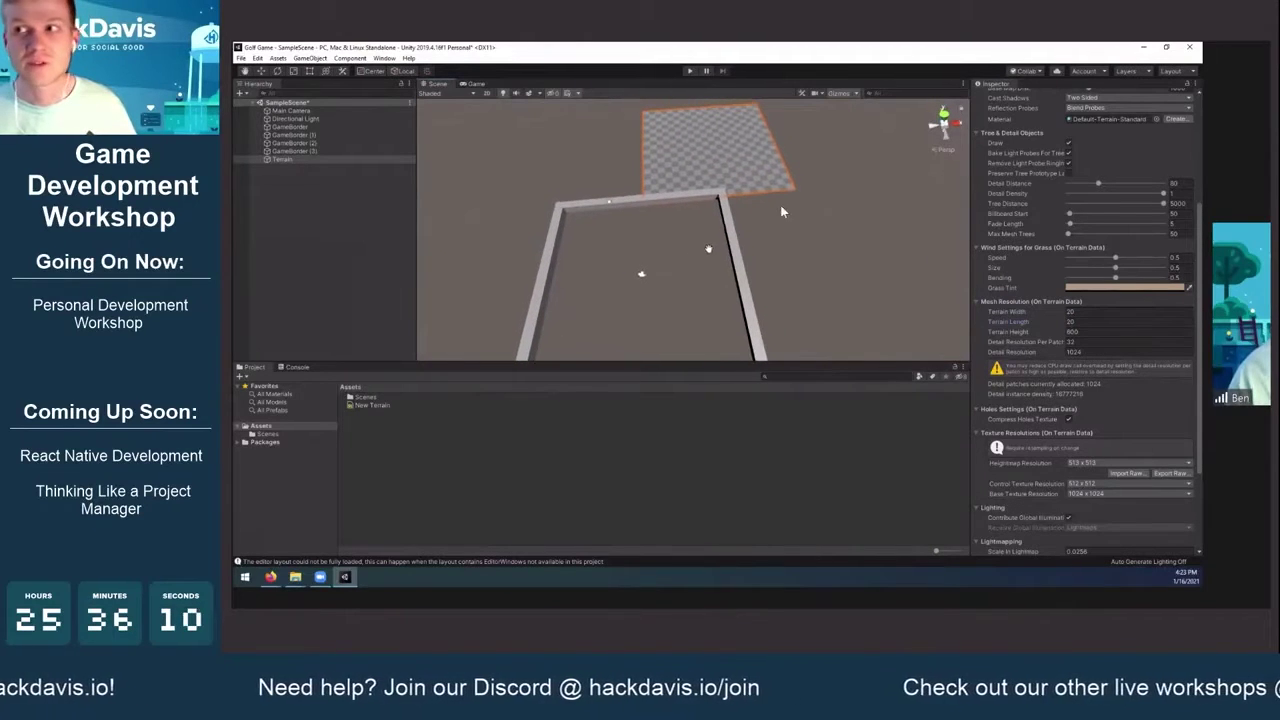
pyautogui.scroll(5, 1007, 277)
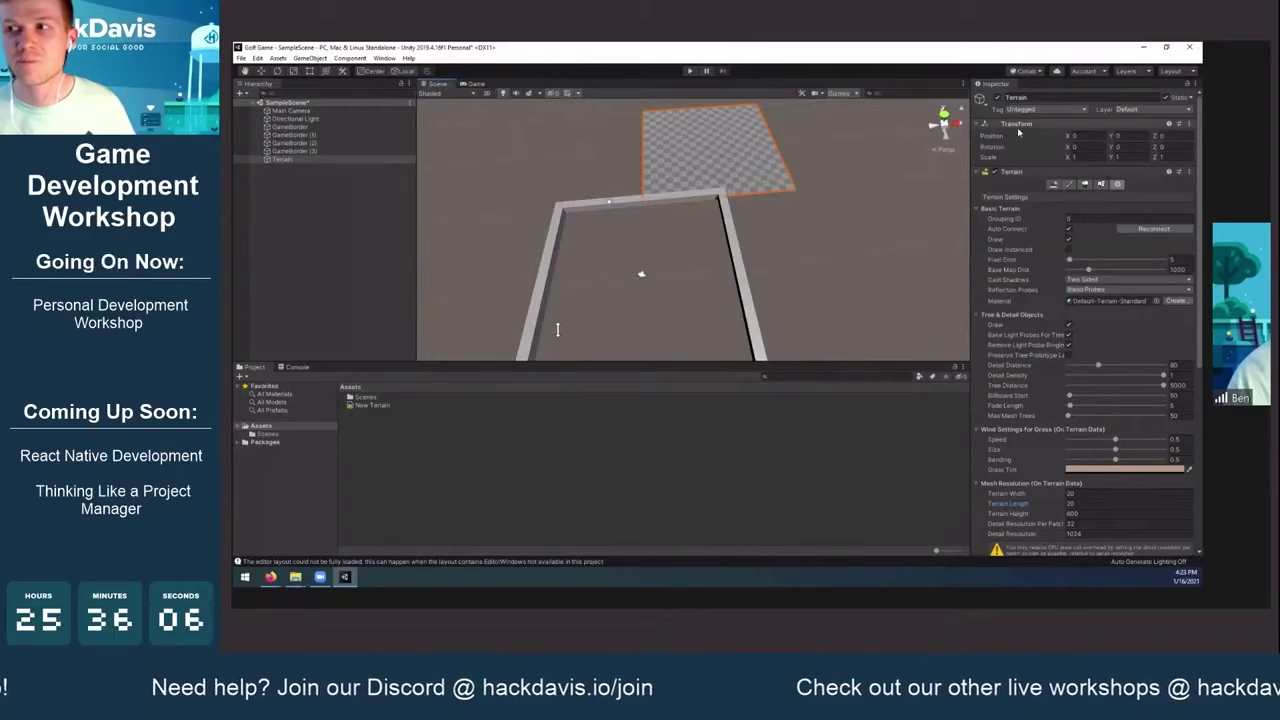
pyautogui.moveTo(687, 256); pyautogui.dragTo(698, 223, button='middle')
pyautogui.moveTo(789, 281); pyautogui.dragTo(863, 252, button='middle')
pyautogui.keyDown('alt'); pyautogui.moveTo(671, 246); pyautogui.dragTo(677, 233); pyautogui.keyUp('alt')
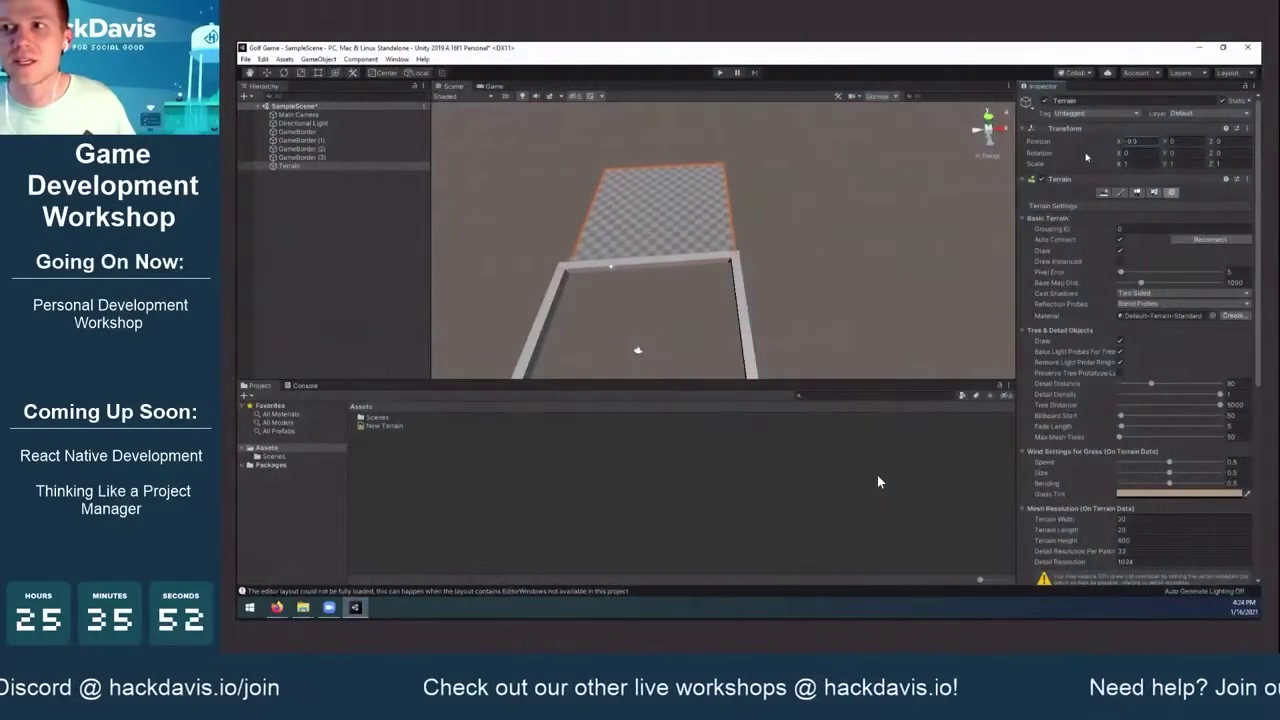
pyautogui.moveTo(1212, 143); pyautogui.dragTo(832, 164)
pyautogui.moveTo(832, 164); pyautogui.dragTo(880, 64, button='middle')
pyautogui.keyDown('alt'); pyautogui.moveTo(820, 252); pyautogui.dragTo(918, 258); pyautogui.keyUp('alt')
pyautogui.click(1148, 141)
pyautogui.write('-10')
pyautogui.click(1228, 141)
pyautogui.write('-20')
pyautogui.click(875, 223)
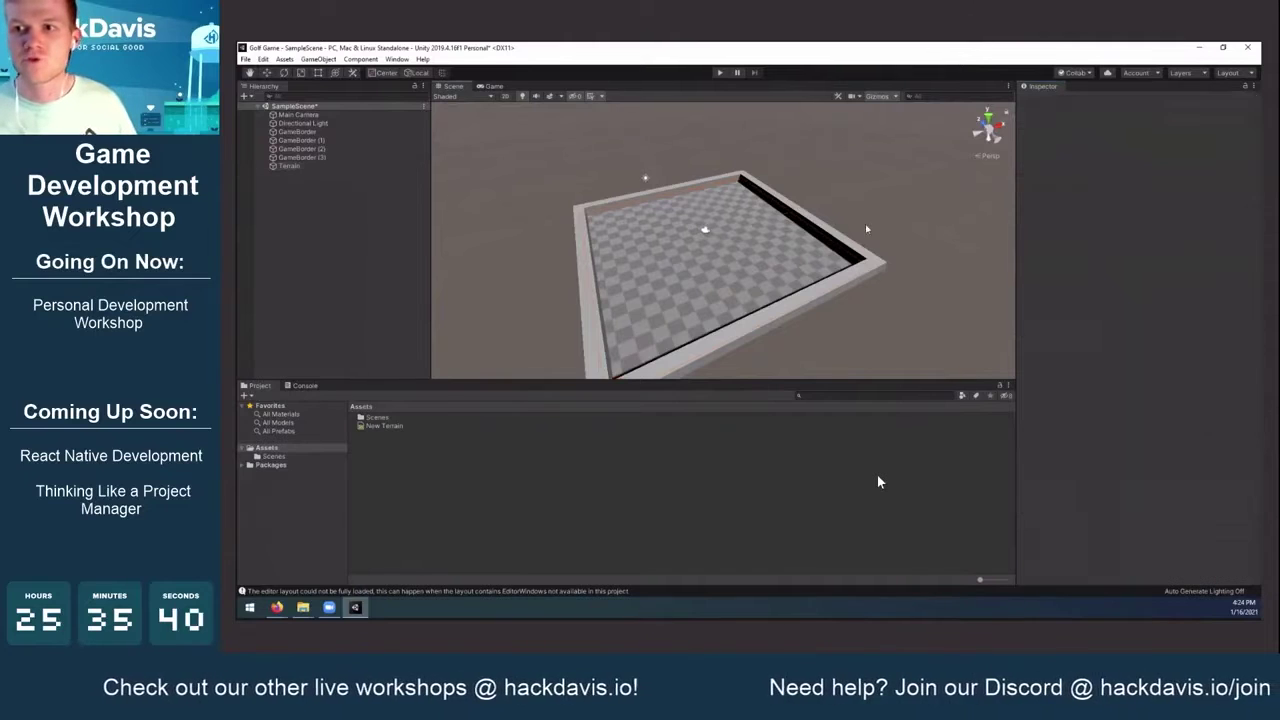
# Inspect the aligned terrain and each border wall in the scene hierarchy
pyautogui.keyDown('alt'); pyautogui.moveTo(703, 271); pyautogui.dragTo(805, 198); pyautogui.keyUp('alt')
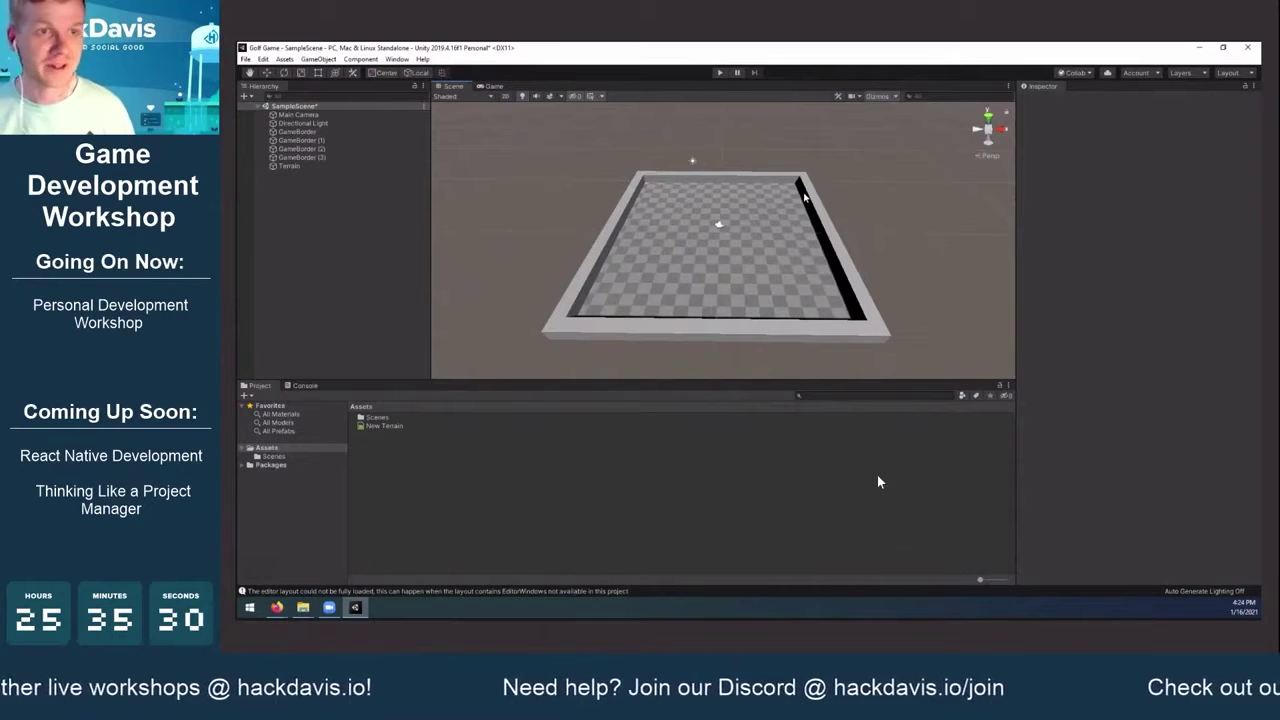
pyautogui.scroll(5, 795, 222)
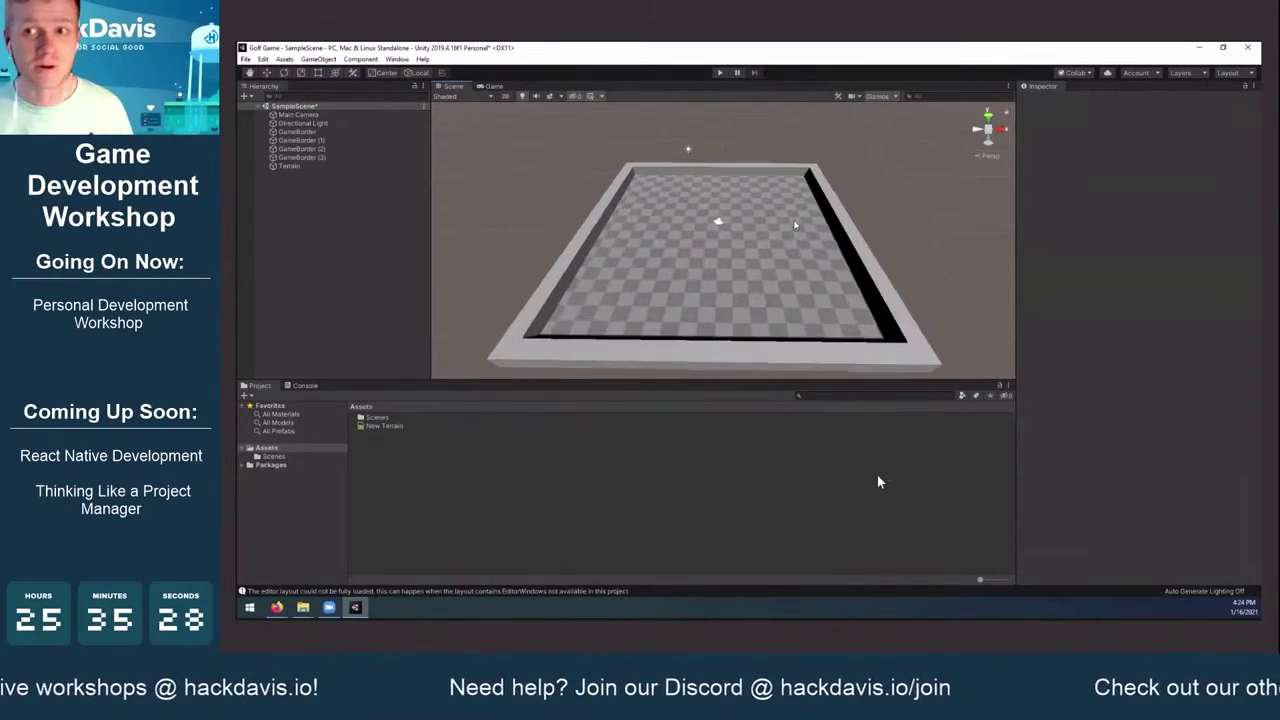
pyautogui.moveTo(795, 233)
pyautogui.mouseDown(button='middle')
pyautogui.moveTo(783, 197)
pyautogui.moveTo(775, 228)
pyautogui.mouseUp(button='middle')
pyautogui.scroll(-3, 783, 206)
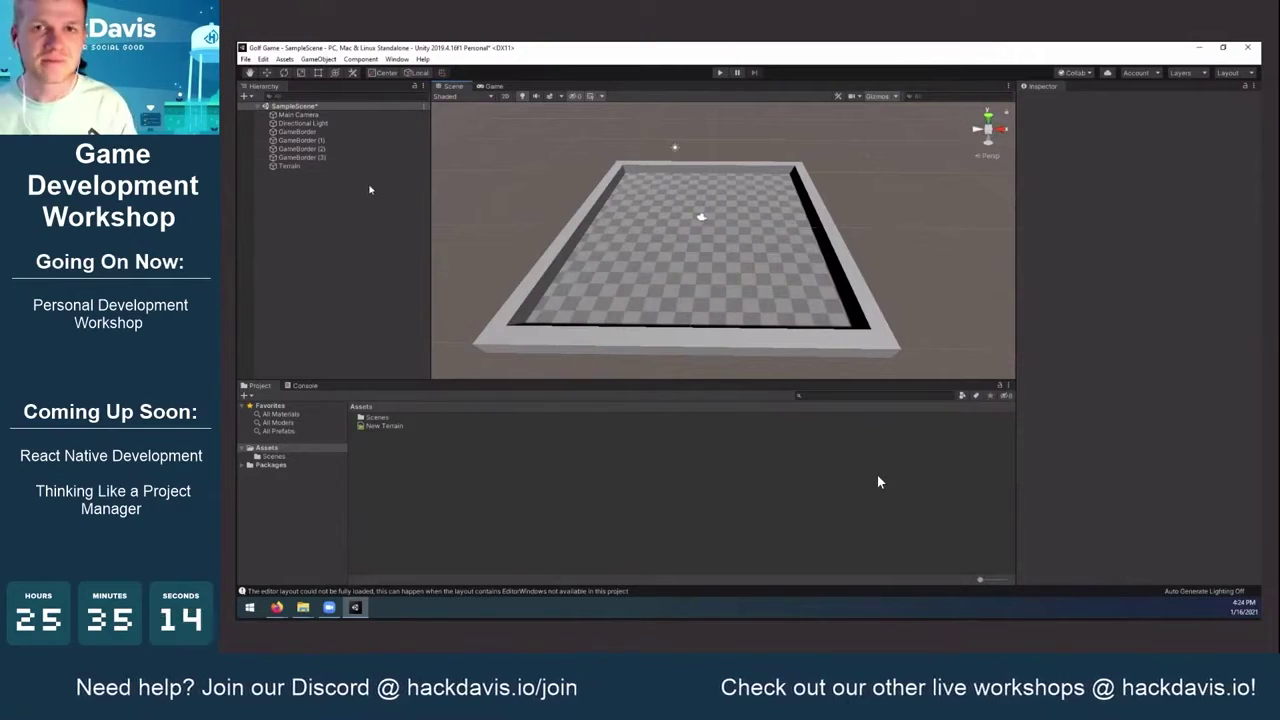
pyautogui.moveTo(584, 220); pyautogui.dragTo(519, 229, button='middle')
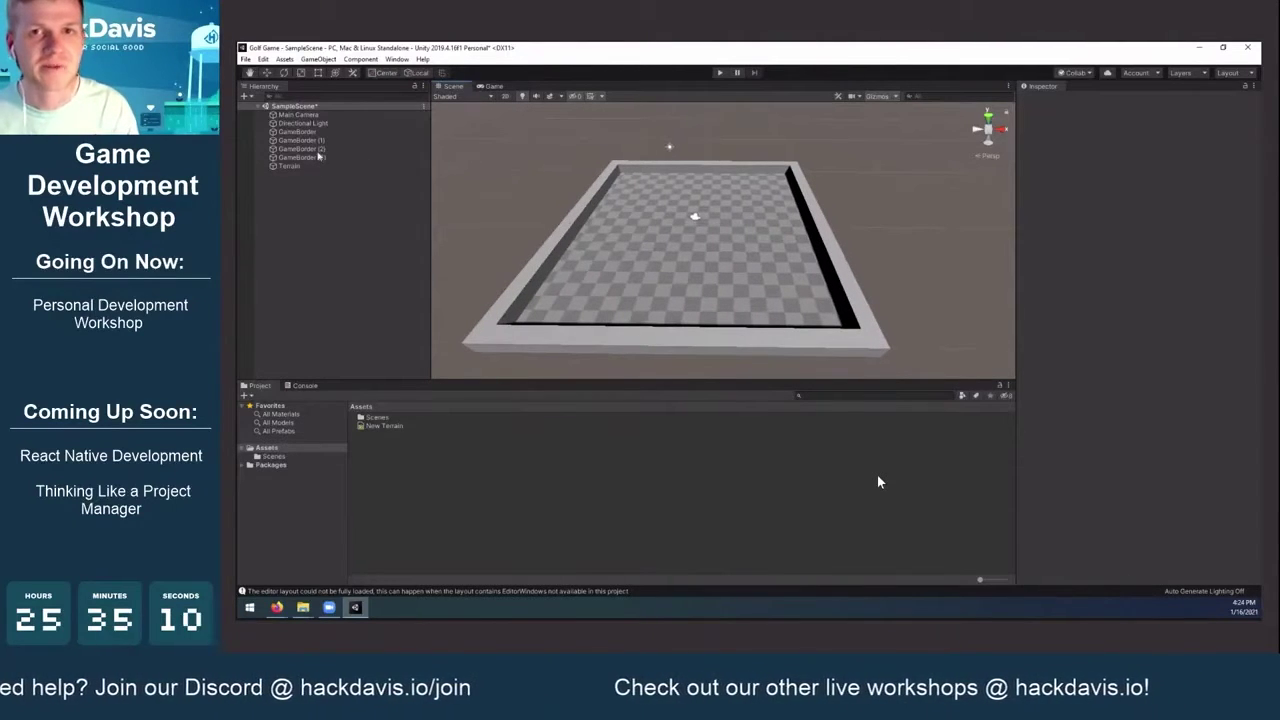
pyautogui.click(310, 148)
pyautogui.click(327, 156)
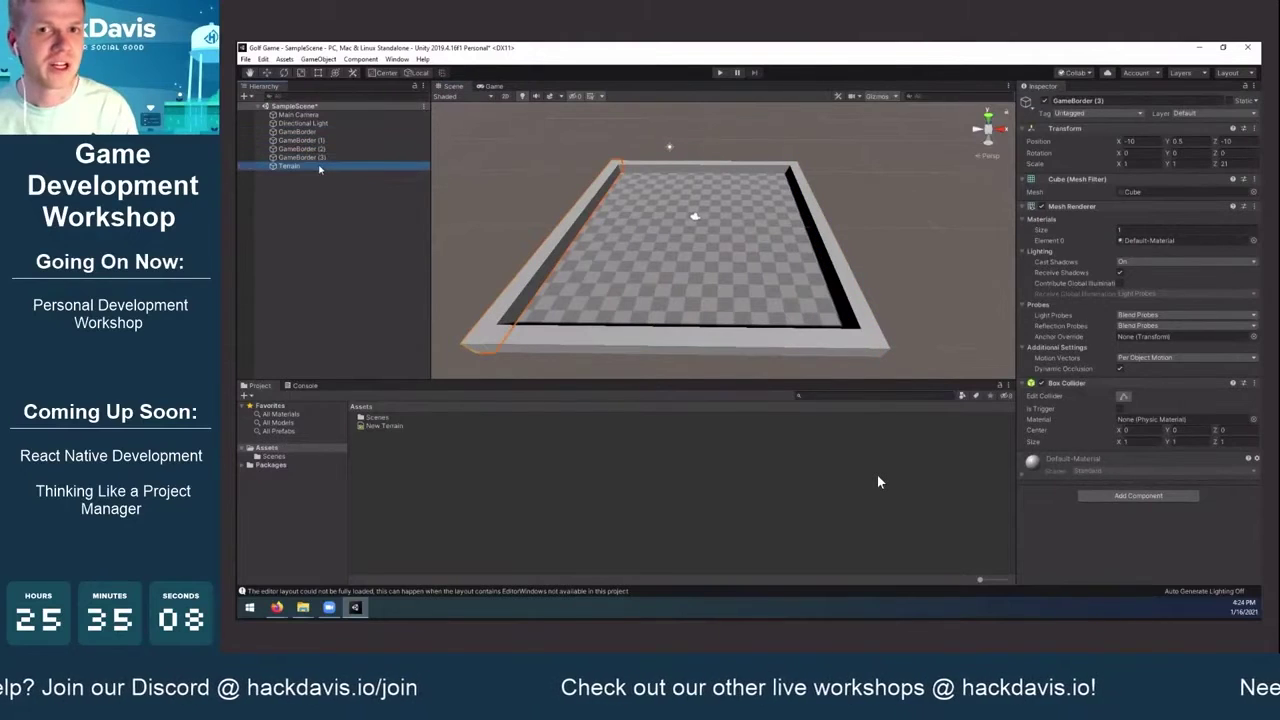
pyautogui.click(320, 167)
pyautogui.click(323, 157)
pyautogui.click(332, 141)
pyautogui.click(341, 126)
pyautogui.click(335, 131)
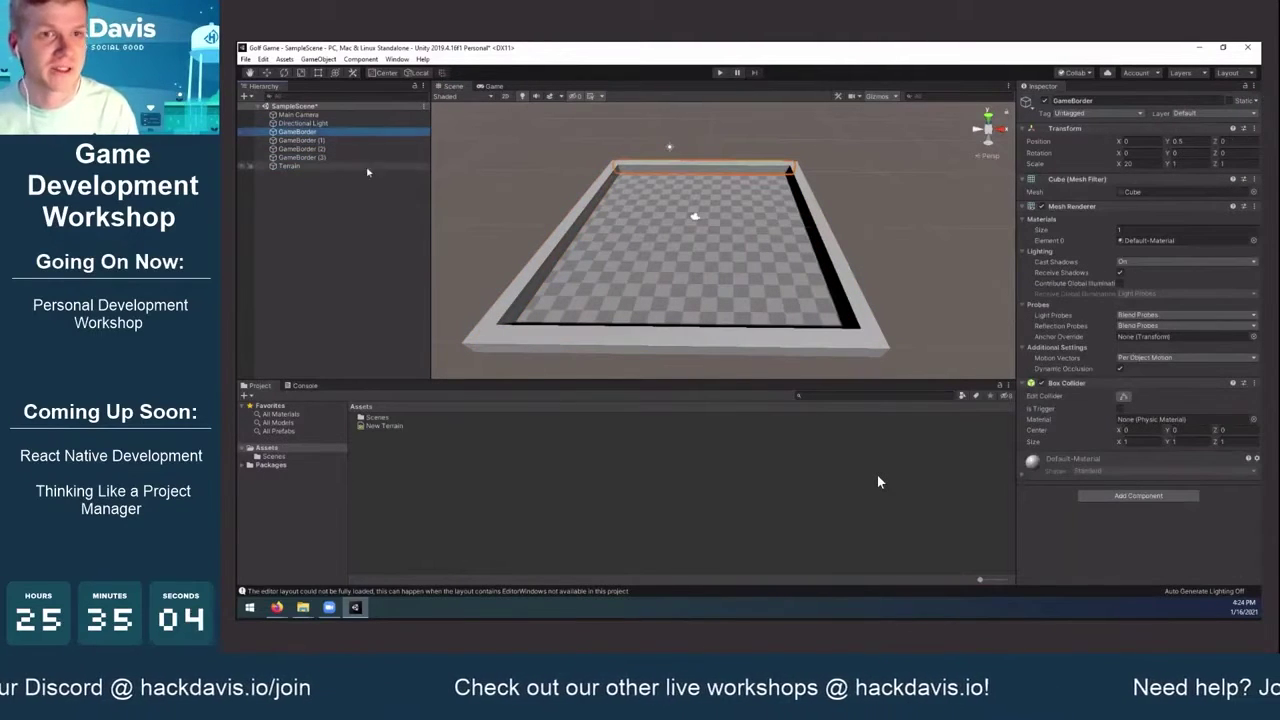
# Create an empty game object at the root of the scene hierarchy
pyautogui.click(344, 192)
pyautogui.rightClick(301, 209)
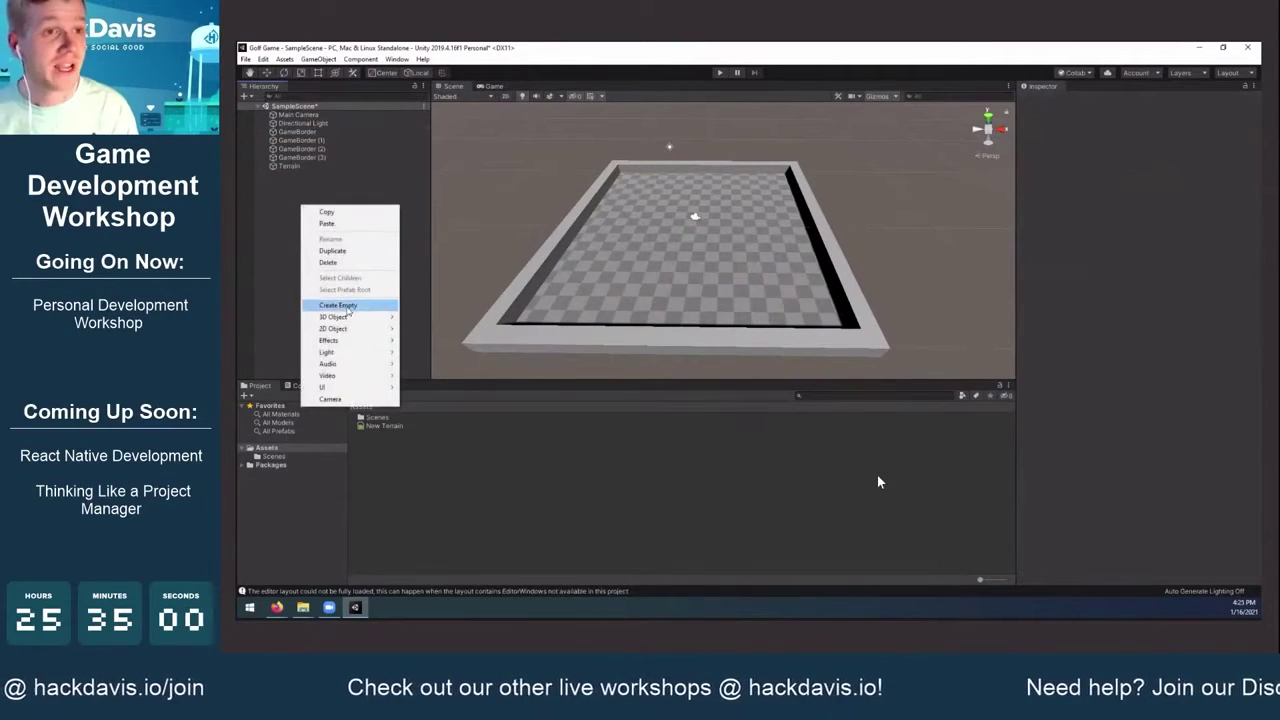
pyautogui.click(338, 305)
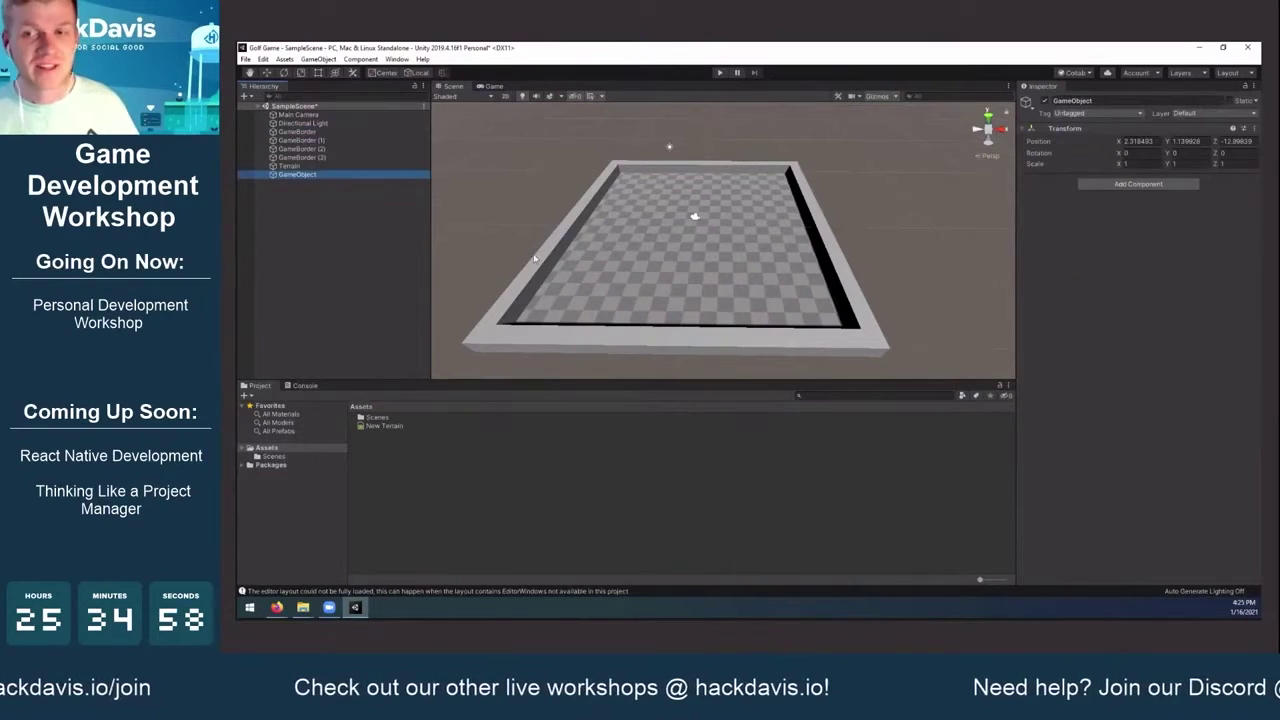
# Examine the Scene view's gizmo and shading options with the terrain selected
pyautogui.keyDown('alt'); pyautogui.moveTo(642, 280); pyautogui.dragTo(882, 96); pyautogui.keyUp('alt')
pyautogui.click(893, 97)
pyautogui.click(881, 98)
pyautogui.keyDown('alt'); pyautogui.moveTo(886, 205); pyautogui.dragTo(930, 182); pyautogui.keyUp('alt')
pyautogui.click(720, 275)
pyautogui.keyDown('alt'); pyautogui.moveTo(830, 258); pyautogui.dragTo(634, 146); pyautogui.keyUp('alt')
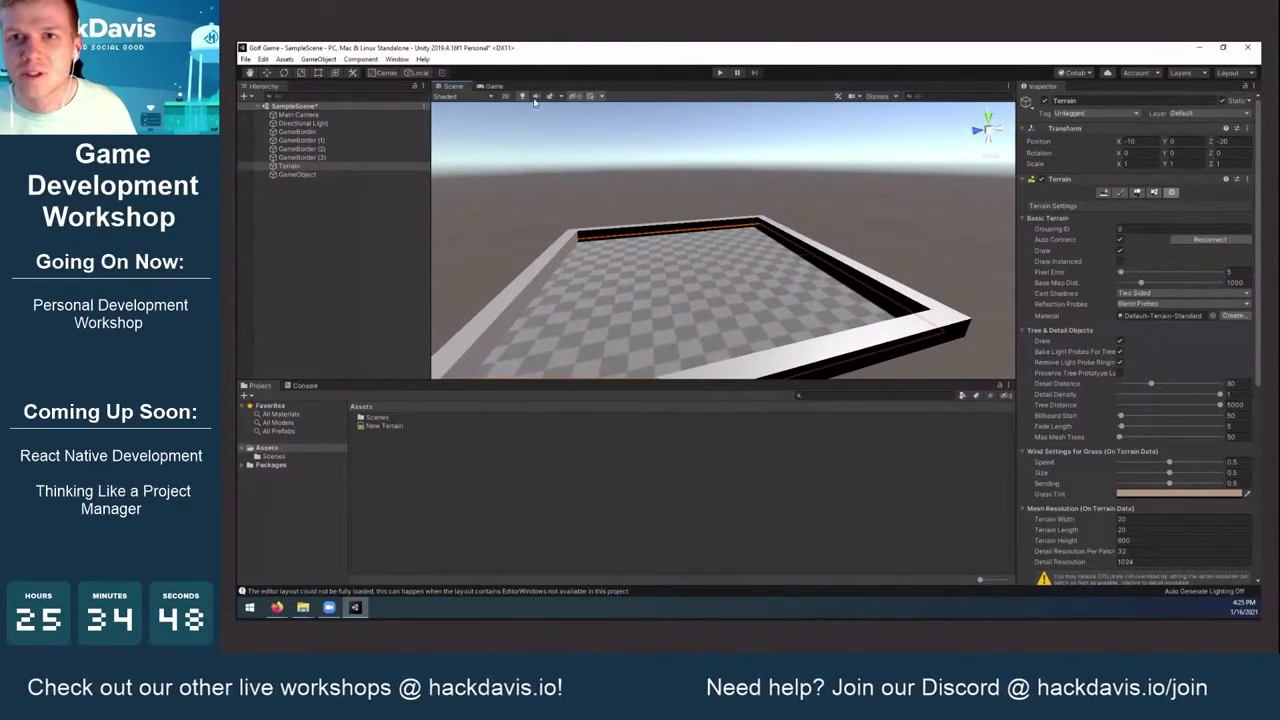
pyautogui.keyDown('alt'); pyautogui.moveTo(814, 206); pyautogui.dragTo(815, 175); pyautogui.keyUp('alt')
pyautogui.click(884, 96)
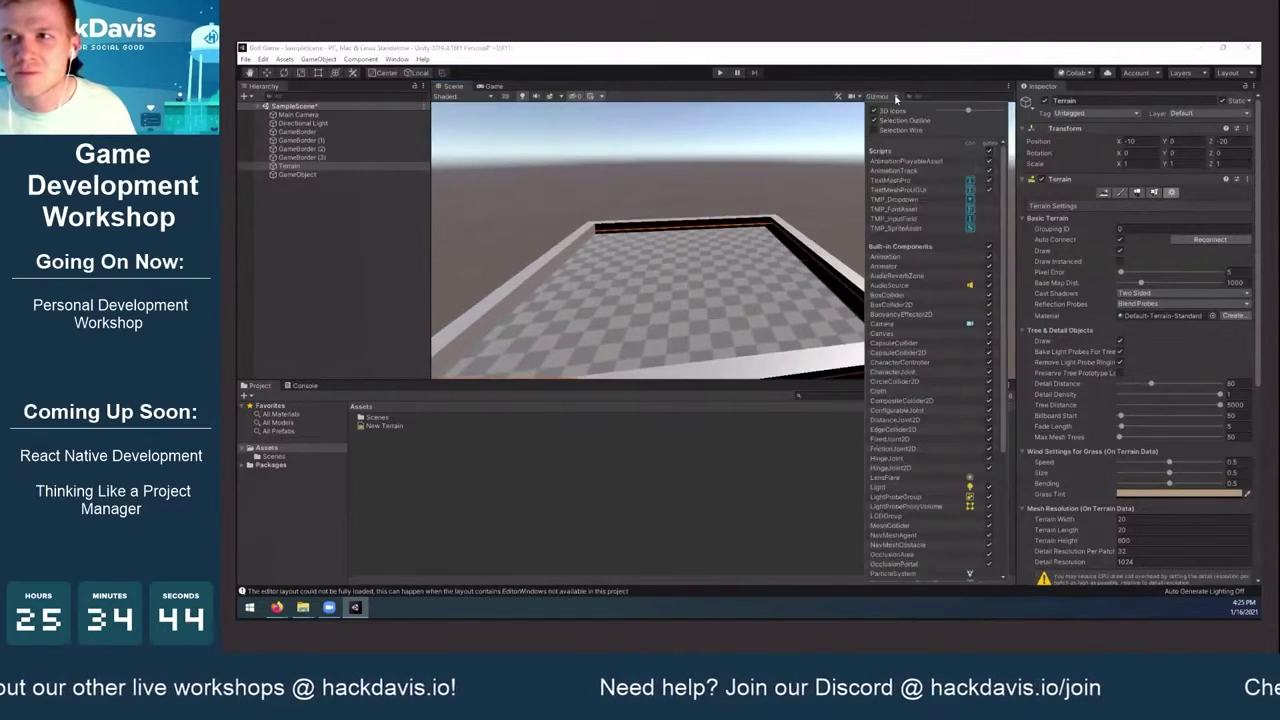
pyautogui.click(896, 97)
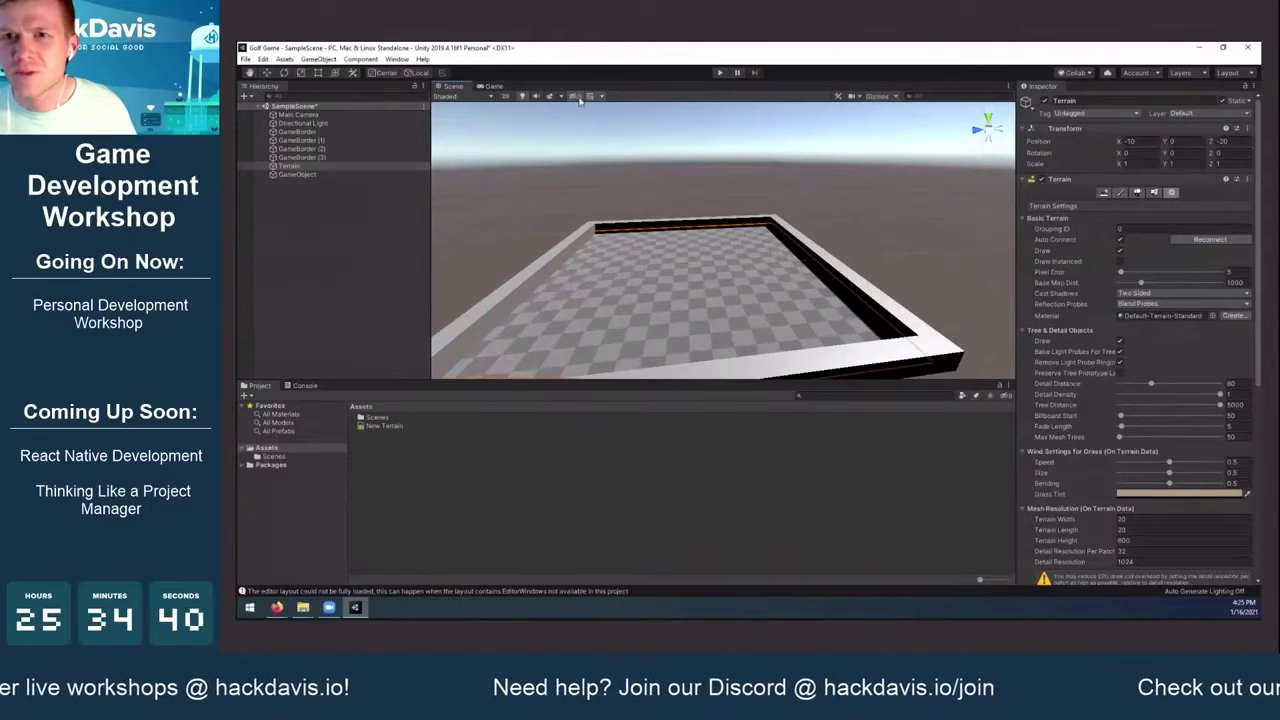
pyautogui.click(475, 97)
pyautogui.click(510, 117)
pyautogui.moveTo(776, 240)
pyautogui.keyDown('alt'); pyautogui.mouseDown()
pyautogui.moveTo(653, 309)
pyautogui.moveTo(677, 271)
pyautogui.moveTo(660, 257)
pyautogui.moveTo(732, 251)
pyautogui.moveTo(317, 294)
pyautogui.moveTo(262, 316)
pyautogui.mouseUp(); pyautogui.keyUp('alt')
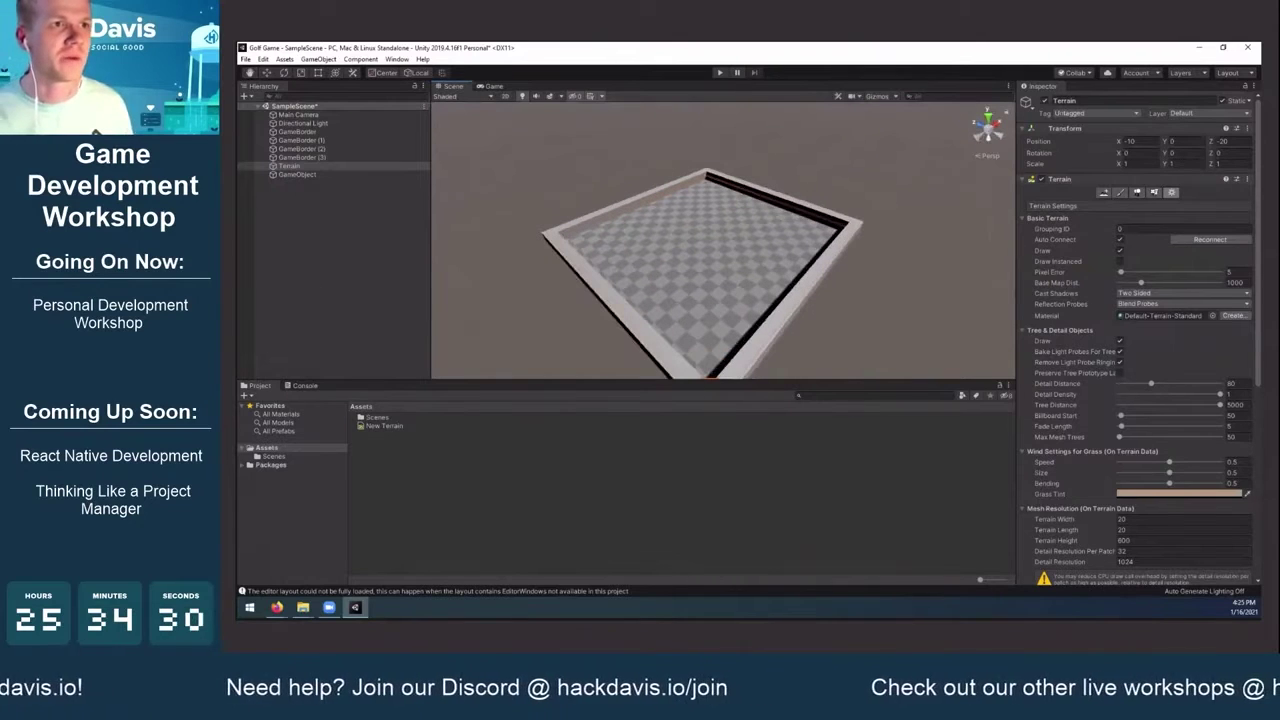
# Reset the editor window arrangement to the Default layout
pyautogui.hotkey('alt', 'Tab')
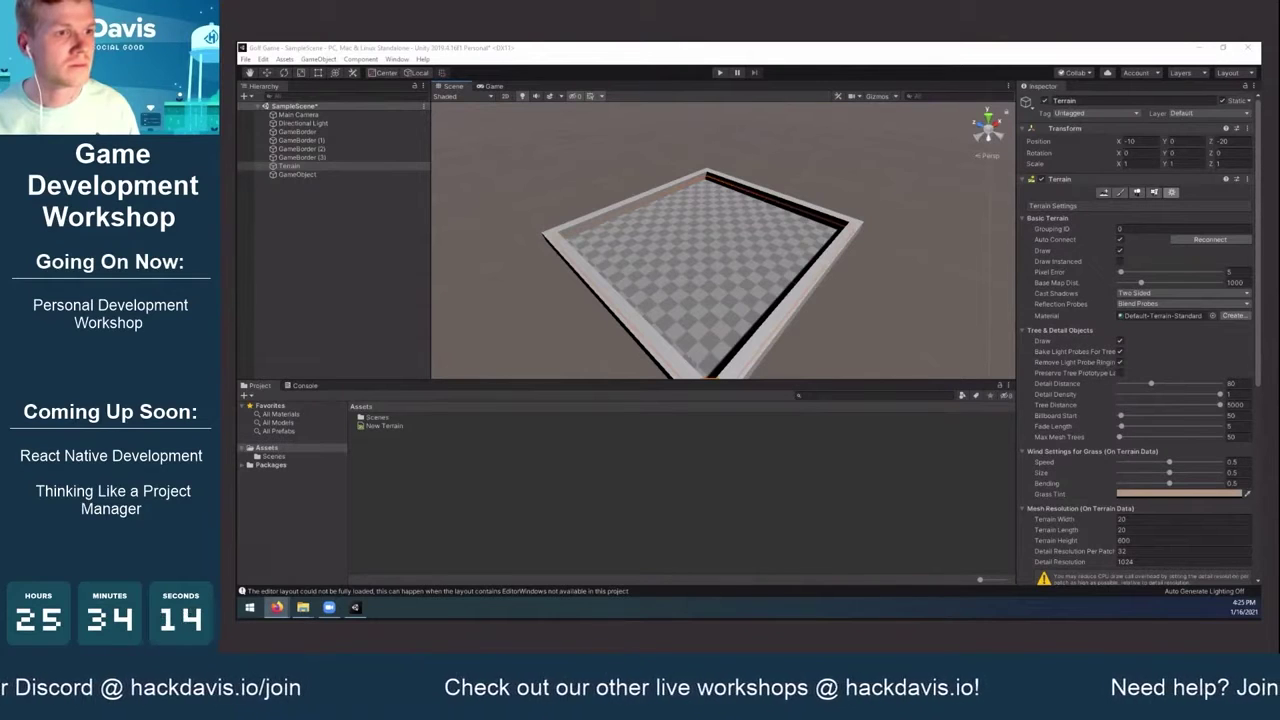
pyautogui.click(396, 59)
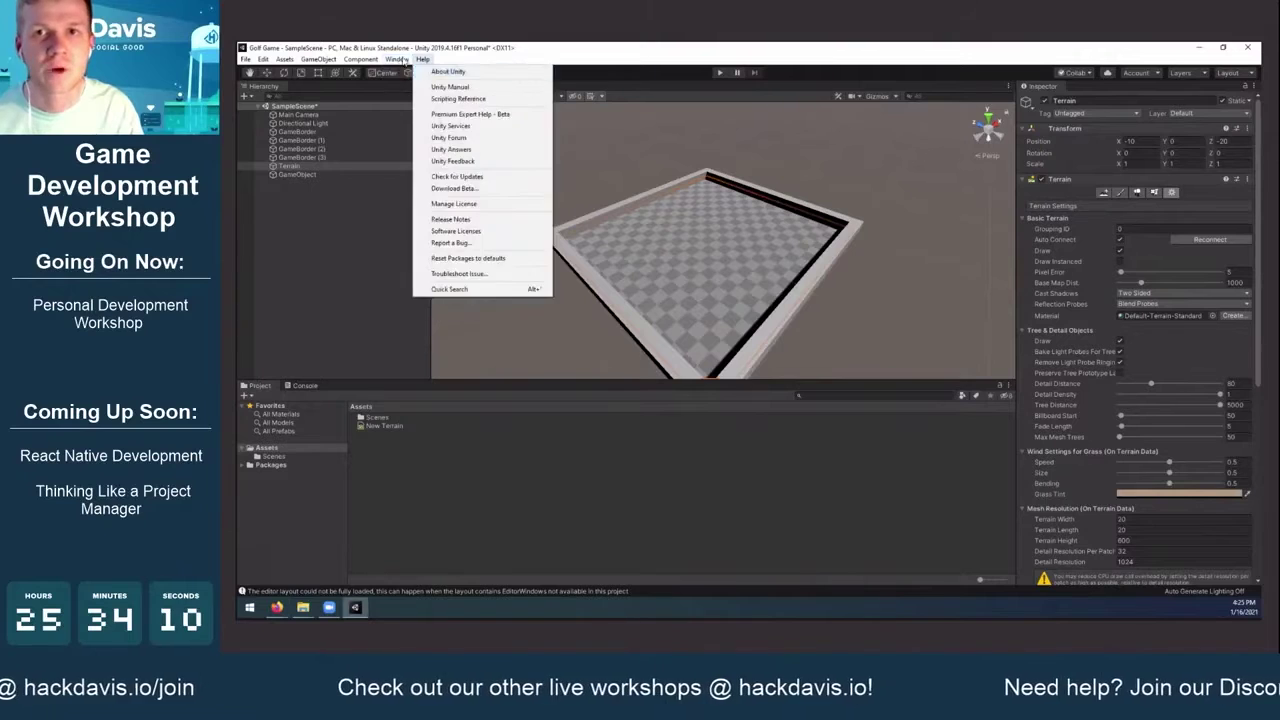
pyautogui.moveTo(500, 71)
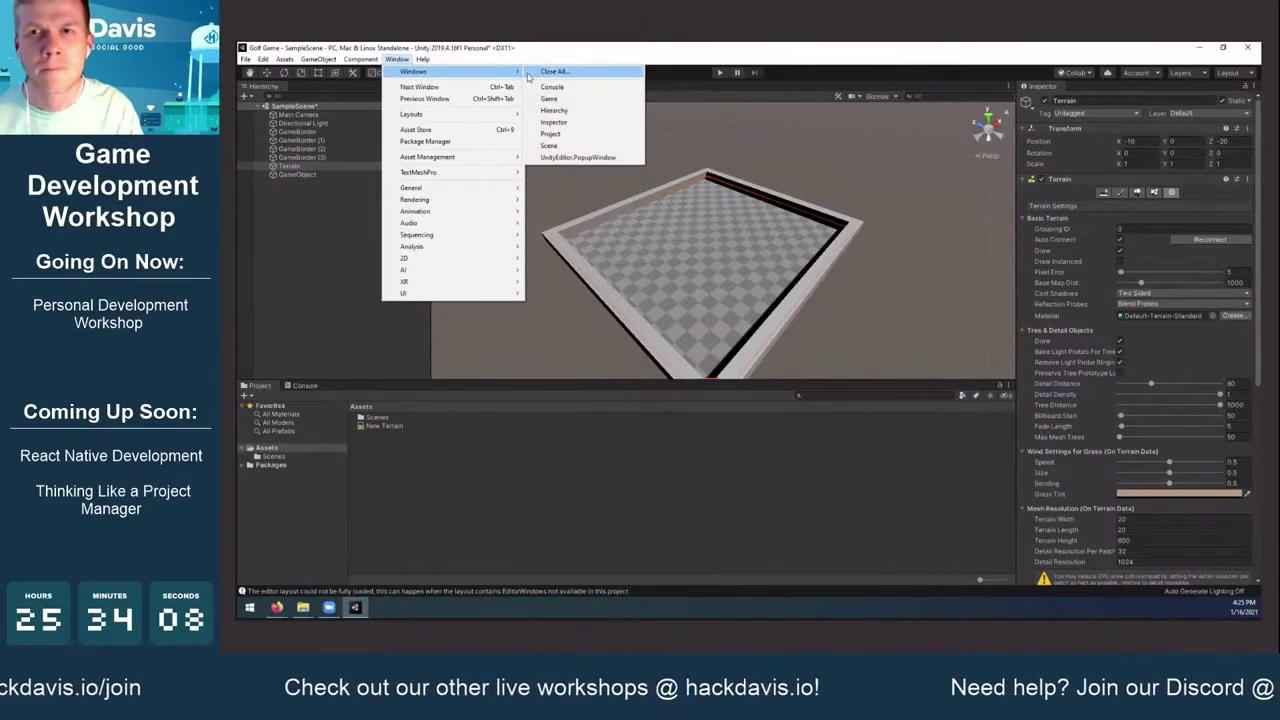
pyautogui.moveTo(498, 114)
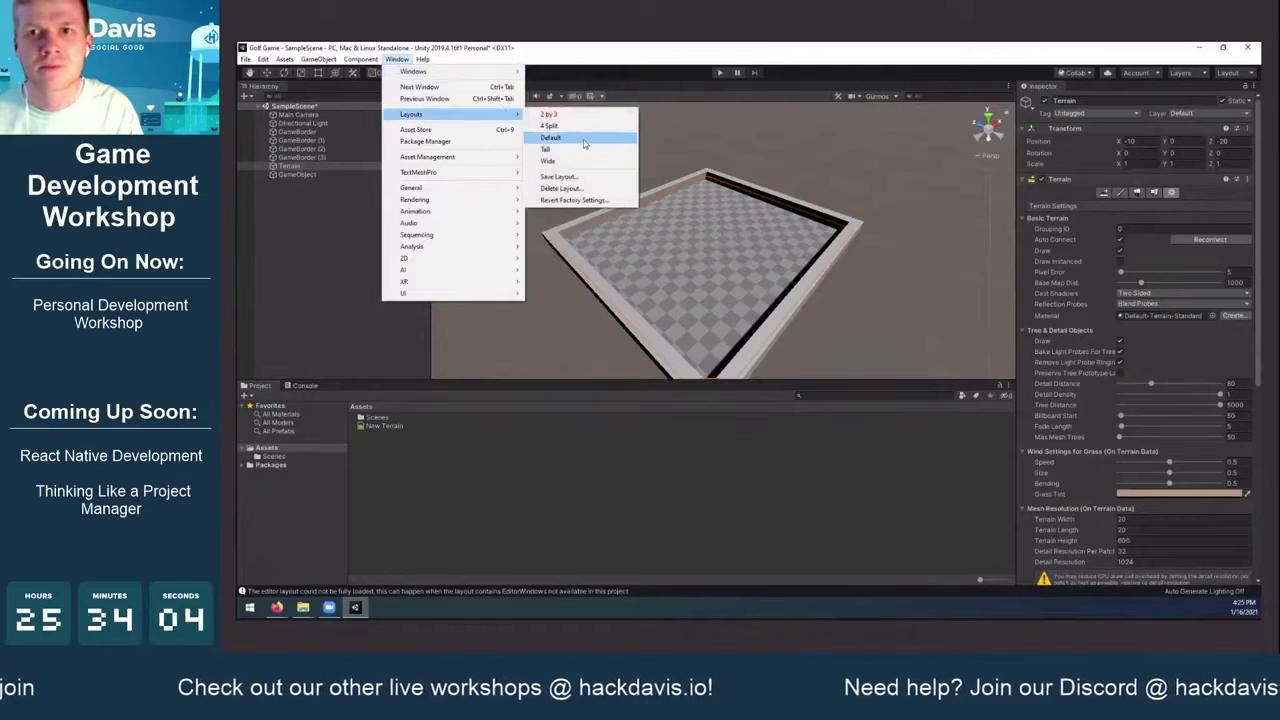
pyautogui.click(583, 138)
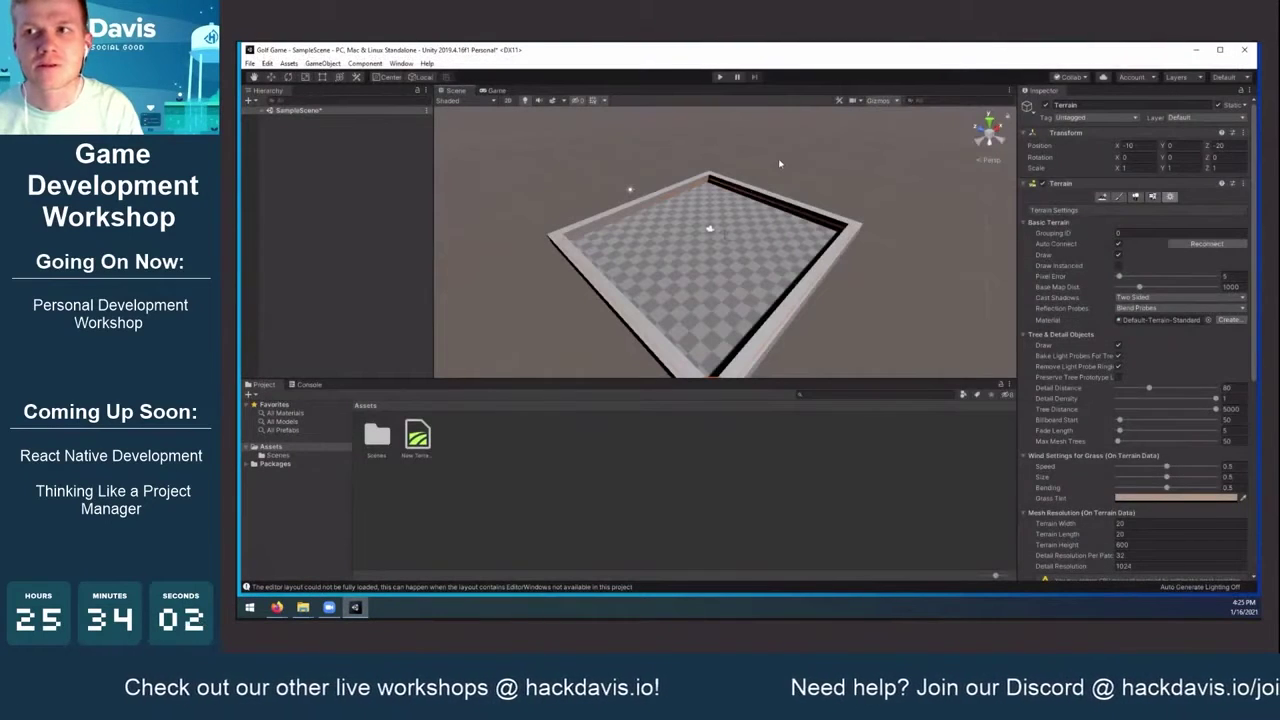
# Turn off 3D Icons in the Scene view's gizmo settings
pyautogui.click(880, 101)
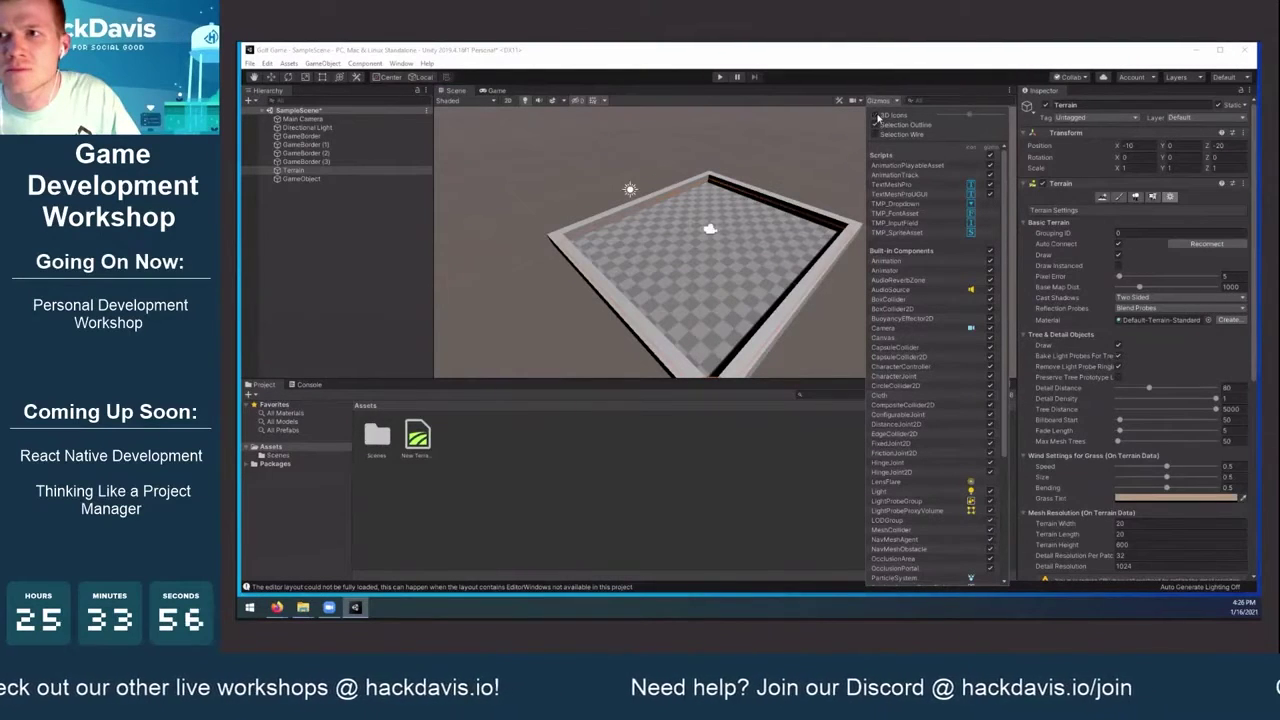
pyautogui.click(877, 116)
pyautogui.click(877, 116)
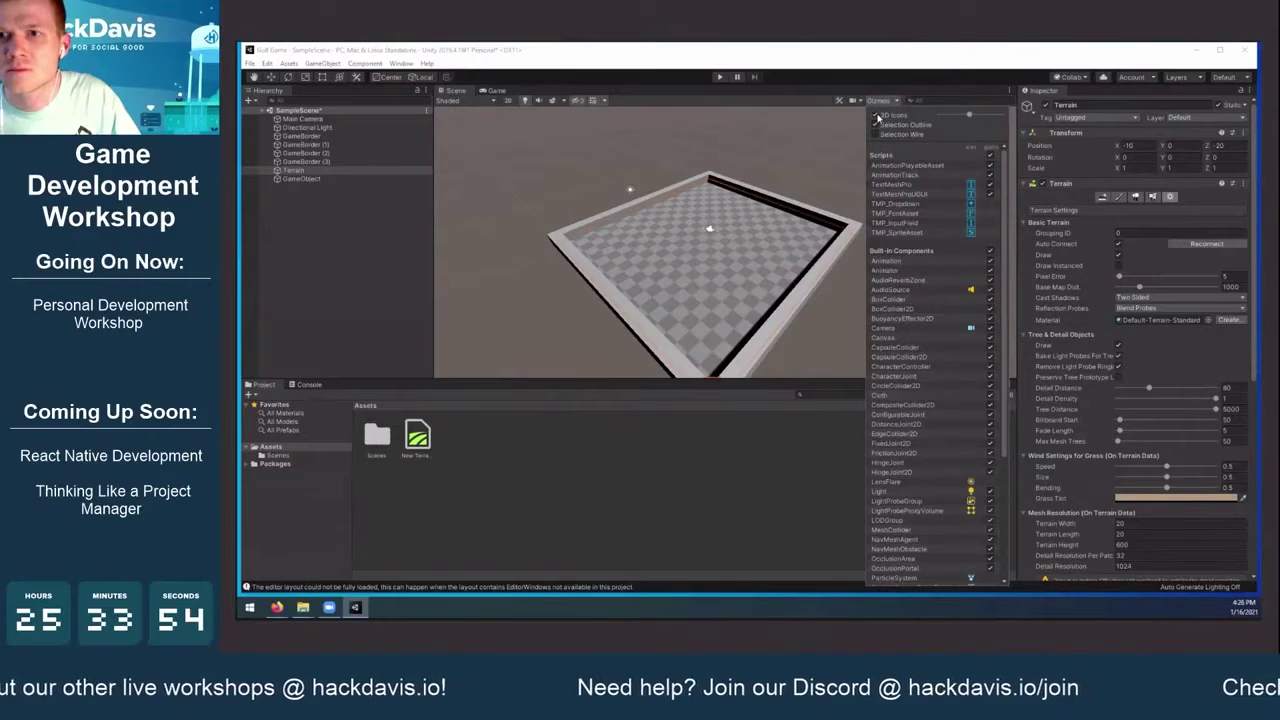
pyautogui.click(877, 117)
pyautogui.click(877, 117)
pyautogui.click(877, 117)
pyautogui.moveTo(788, 174); pyautogui.dragTo(776, 183)
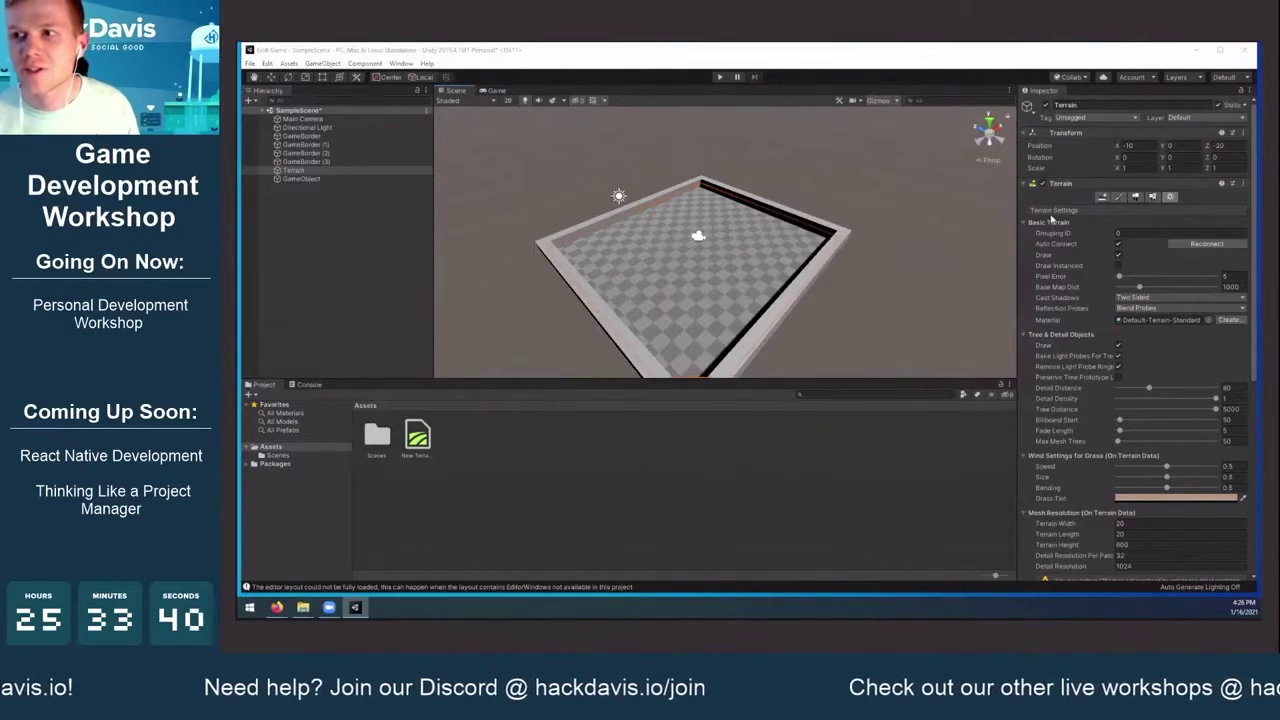
# Try to create a neighbor terrain on the outer side of the GameBorder (1) wall and undo it
pyautogui.click(1103, 198)
pyautogui.click(1172, 198)
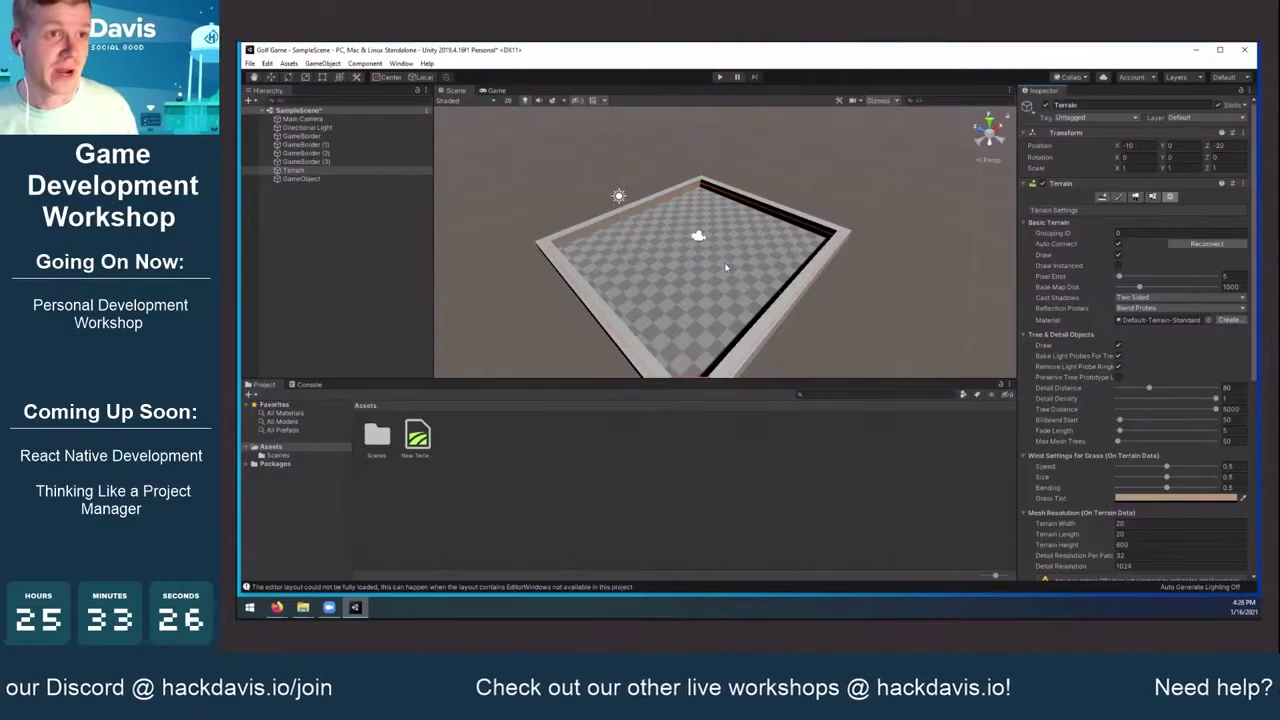
pyautogui.click(1102, 199)
pyautogui.click(1076, 187)
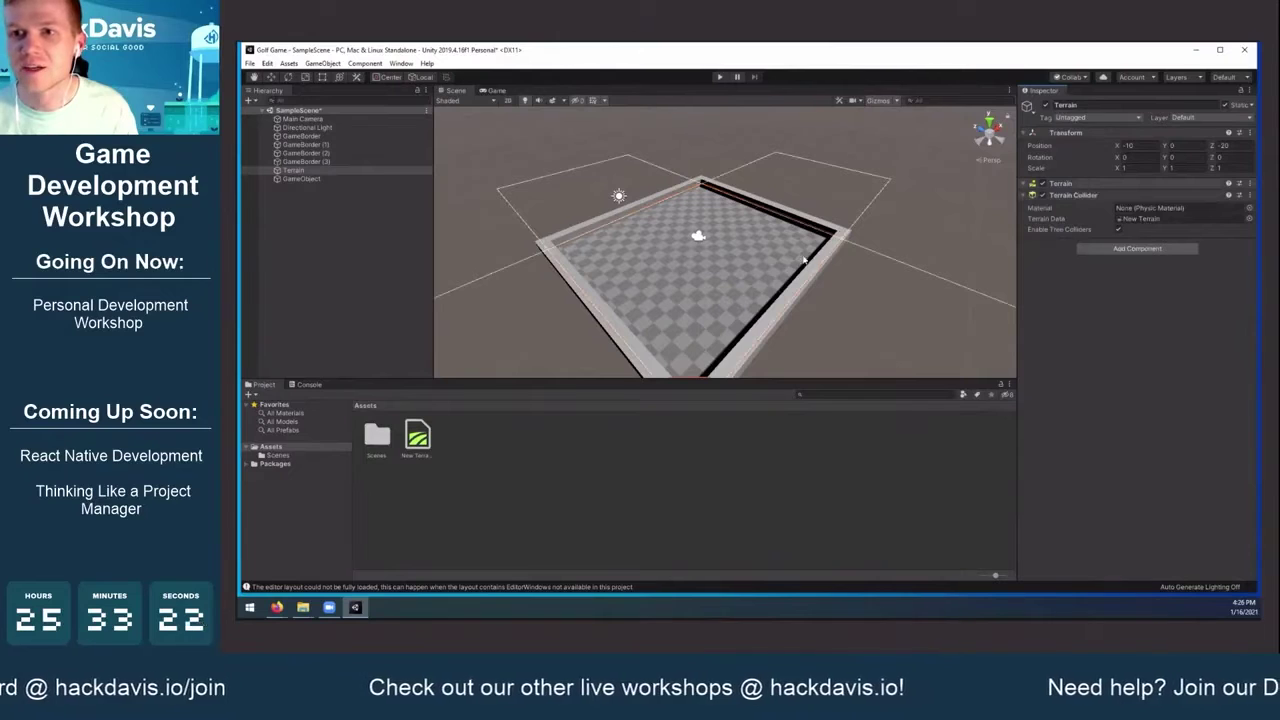
pyautogui.click(807, 294)
pyautogui.click(818, 257)
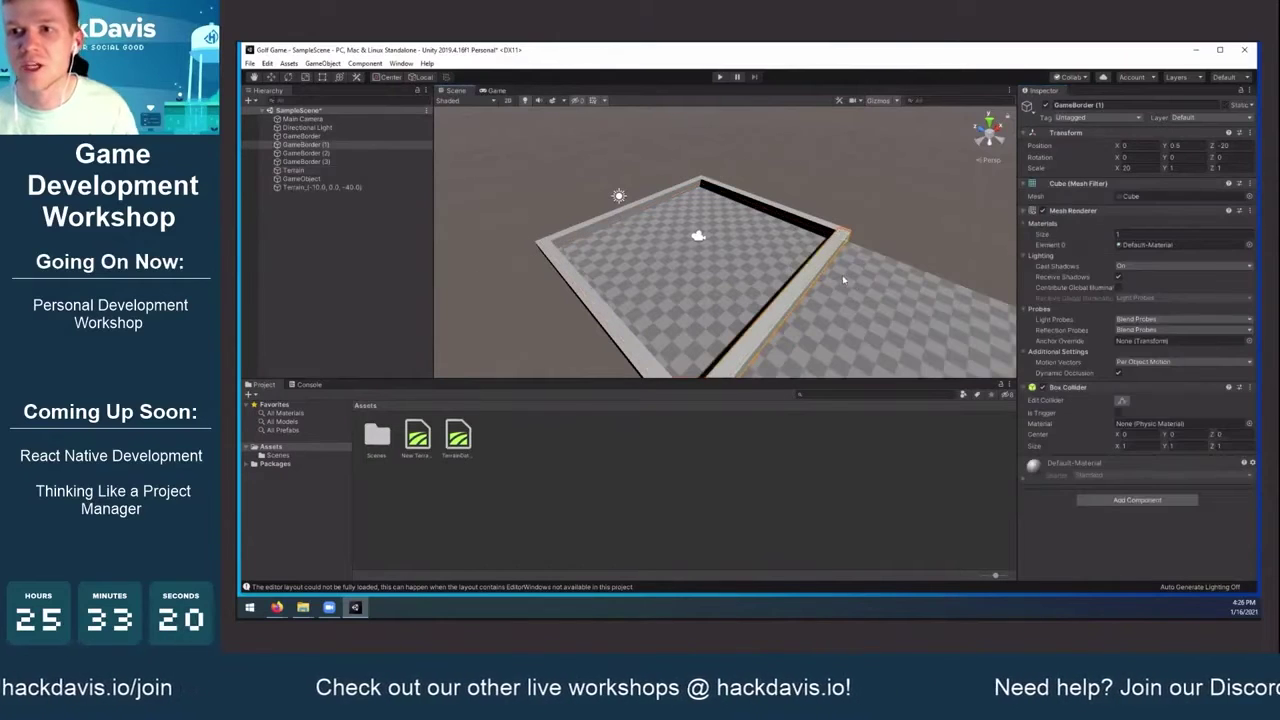
pyautogui.hotkey('ctrl', 'z')
pyautogui.hotkey('ctrl', 'z')
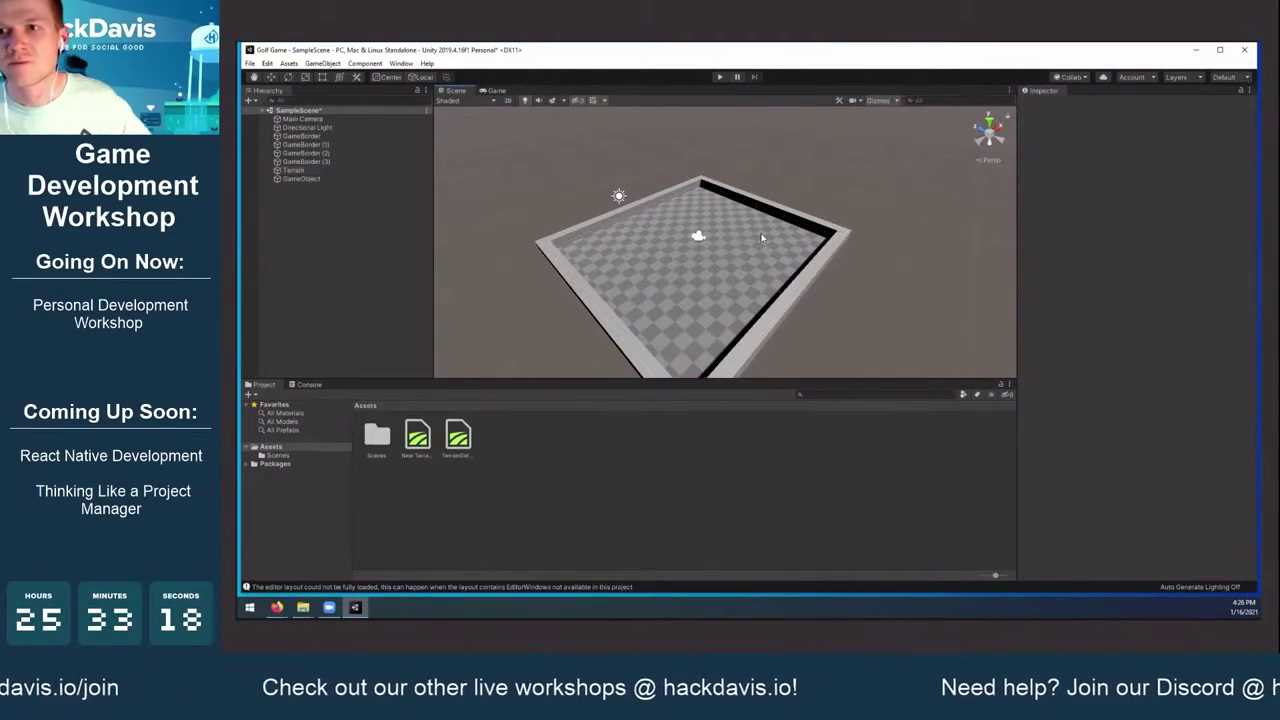
# Expand the terrain's Terrain component and turn off its Create Neighbor Terrains tool
pyautogui.click(762, 237)
pyautogui.click(1078, 184)
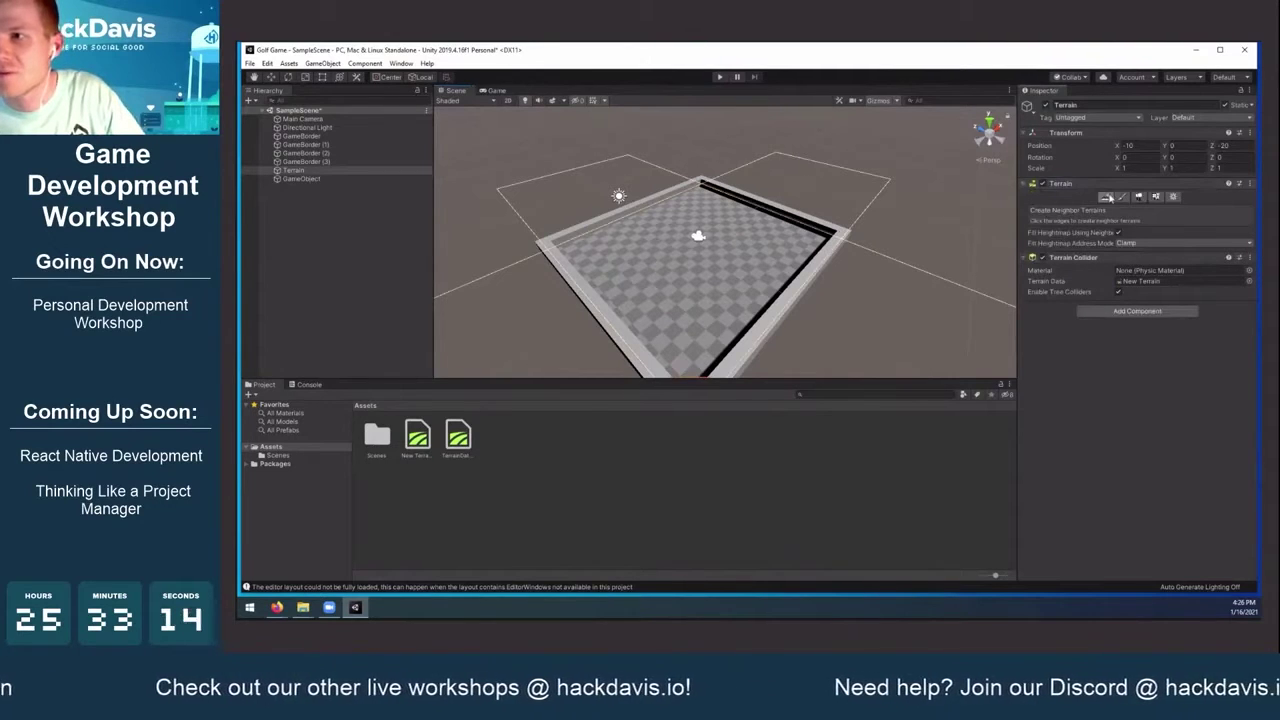
pyautogui.click(1077, 258)
pyautogui.click(1077, 258)
pyautogui.scroll(-2, 808, 259)
pyautogui.moveTo(814, 256)
pyautogui.mouseDown(button='middle')
pyautogui.moveTo(850, 233)
pyautogui.moveTo(863, 192)
pyautogui.moveTo(810, 266)
pyautogui.mouseUp(button='middle')
pyautogui.click(320, 180)
pyautogui.click(378, 191)
pyautogui.click(710, 259)
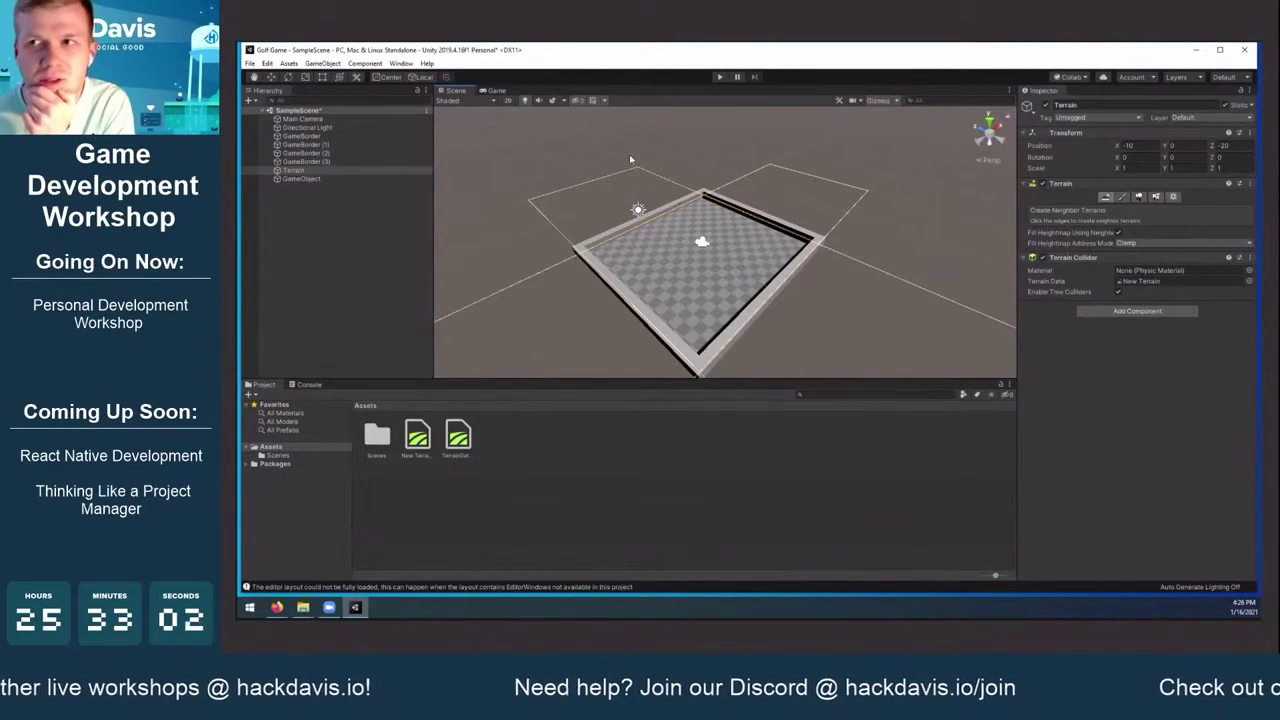
pyautogui.click(1106, 196)
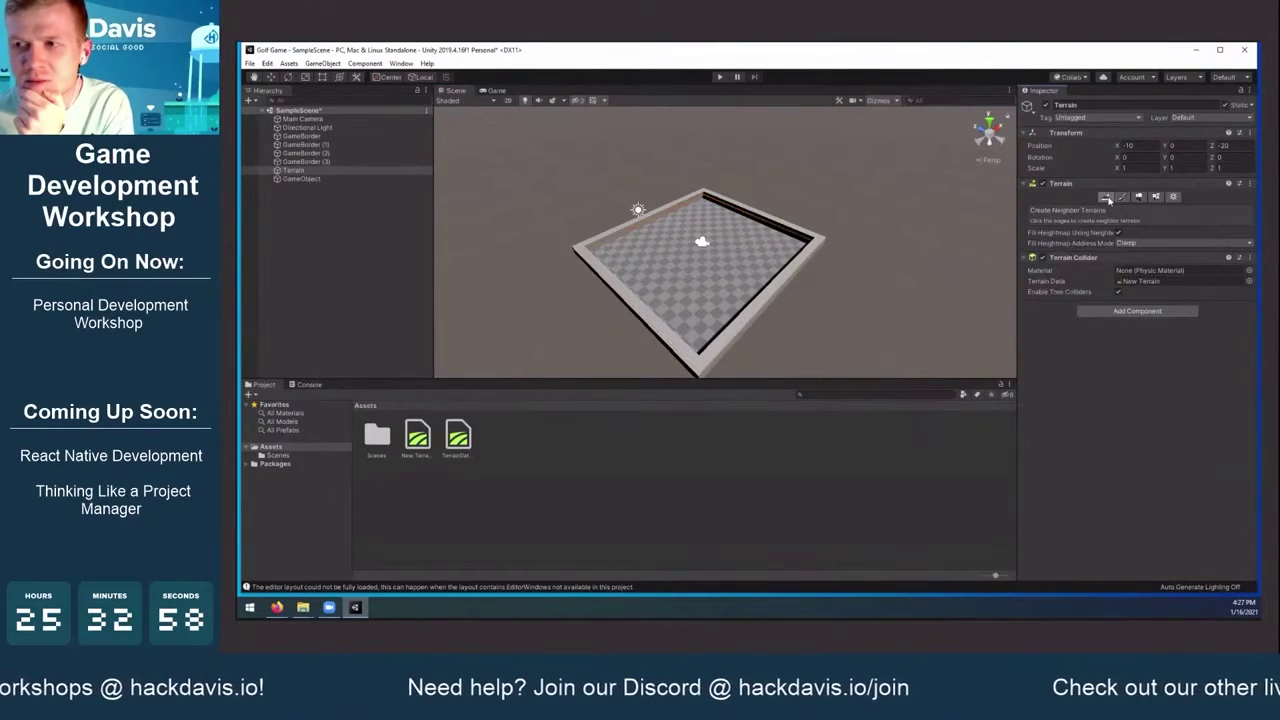
# Inspect the Directional Light's settings and toggle the Scene view effects off and back on
pyautogui.click(345, 129)
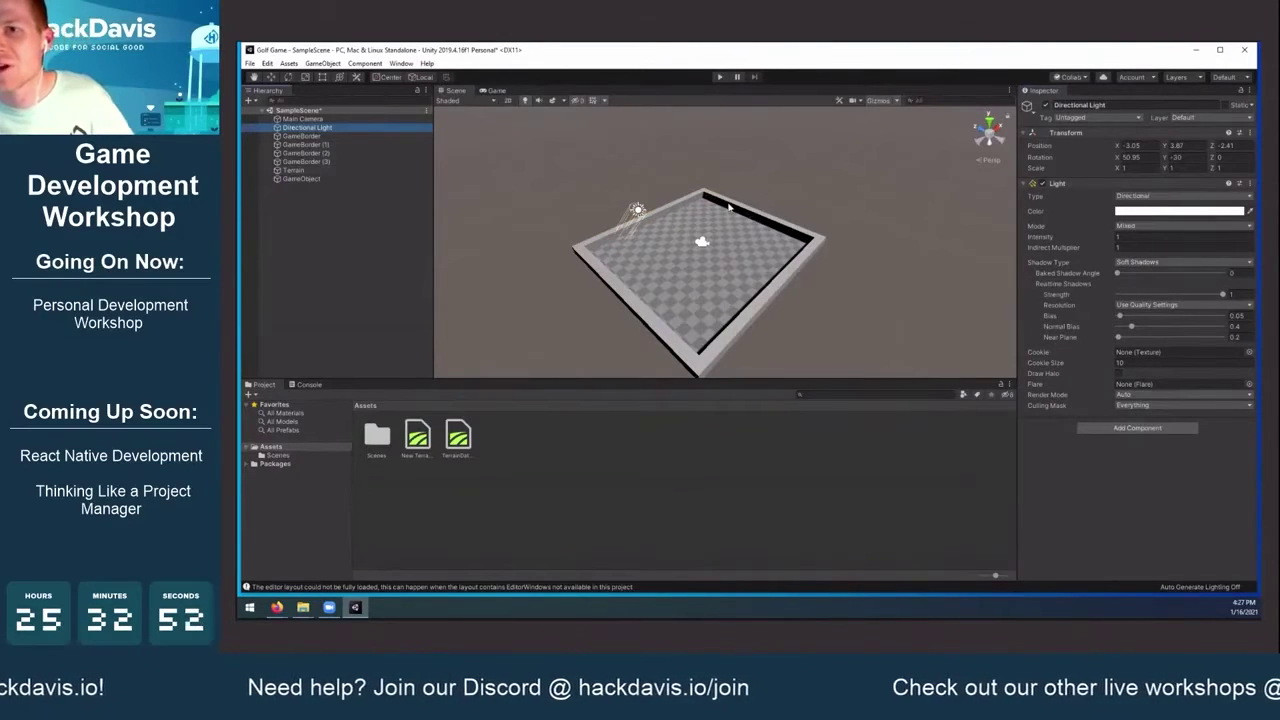
pyautogui.scroll(3, 728, 209)
pyautogui.moveTo(655, 216); pyautogui.dragTo(663, 150, button='middle')
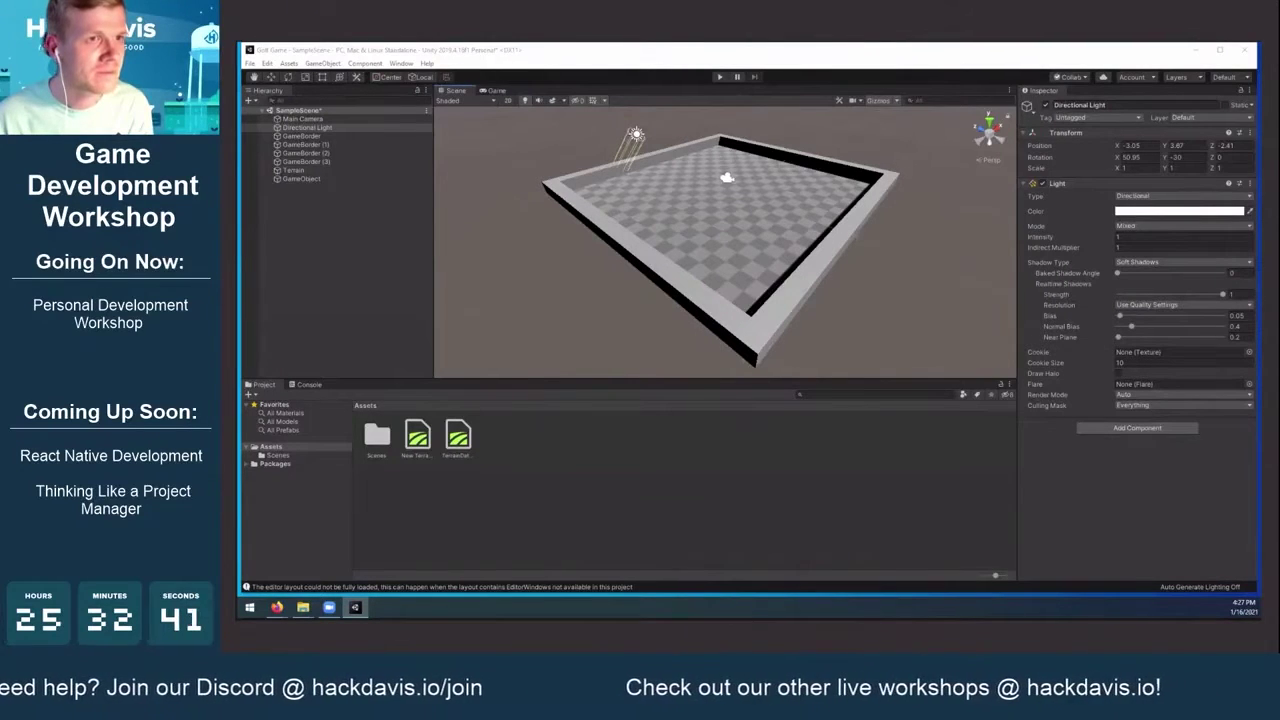
pyautogui.click(552, 103)
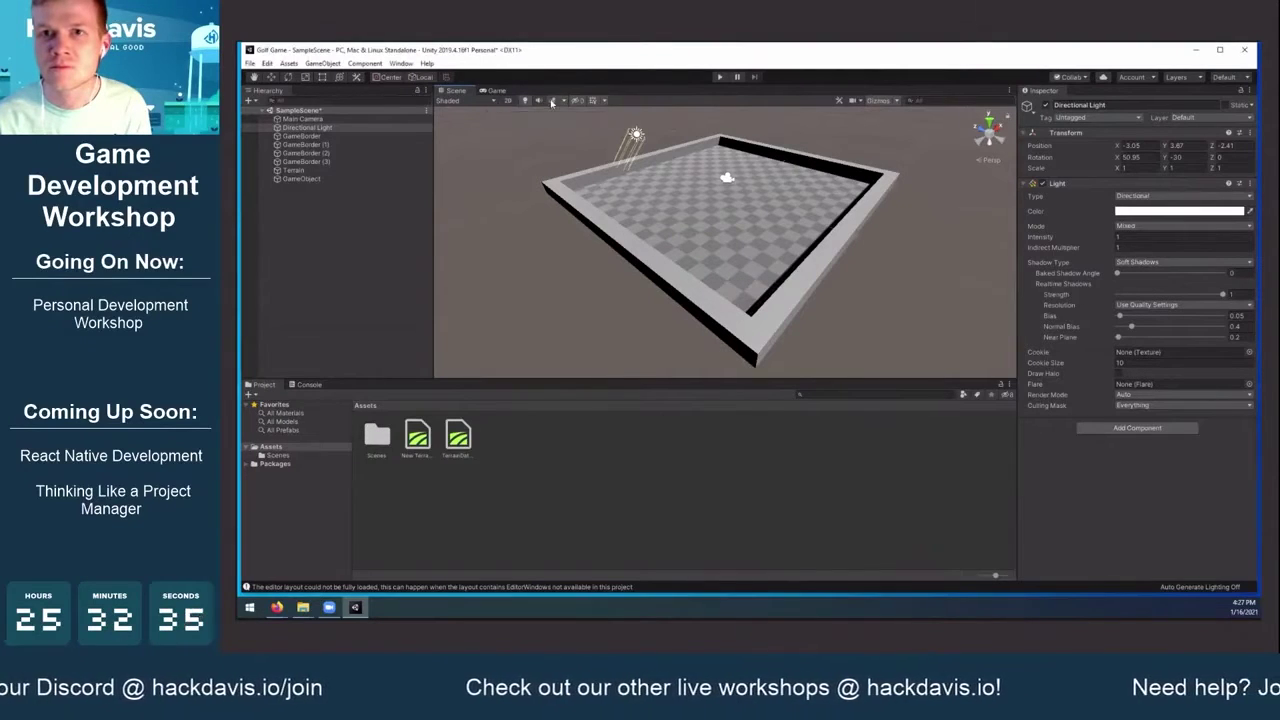
pyautogui.click(552, 103)
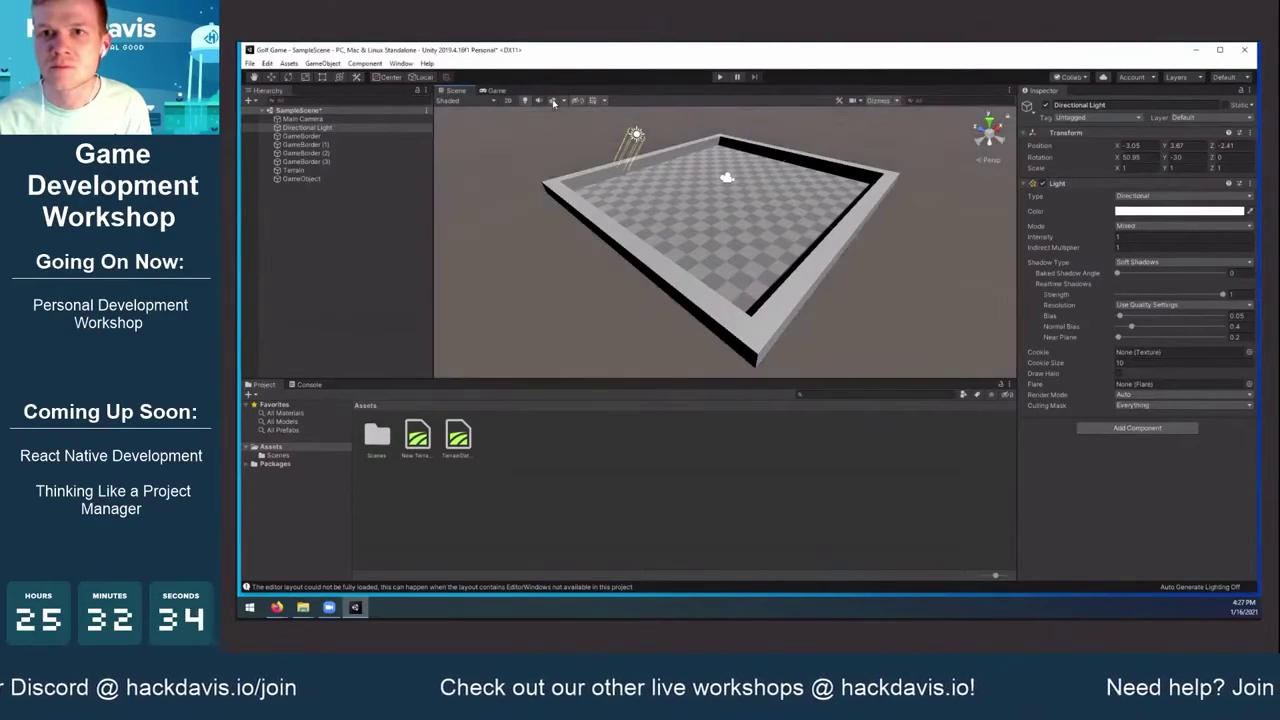
pyautogui.click(482, 103)
pyautogui.click(483, 103)
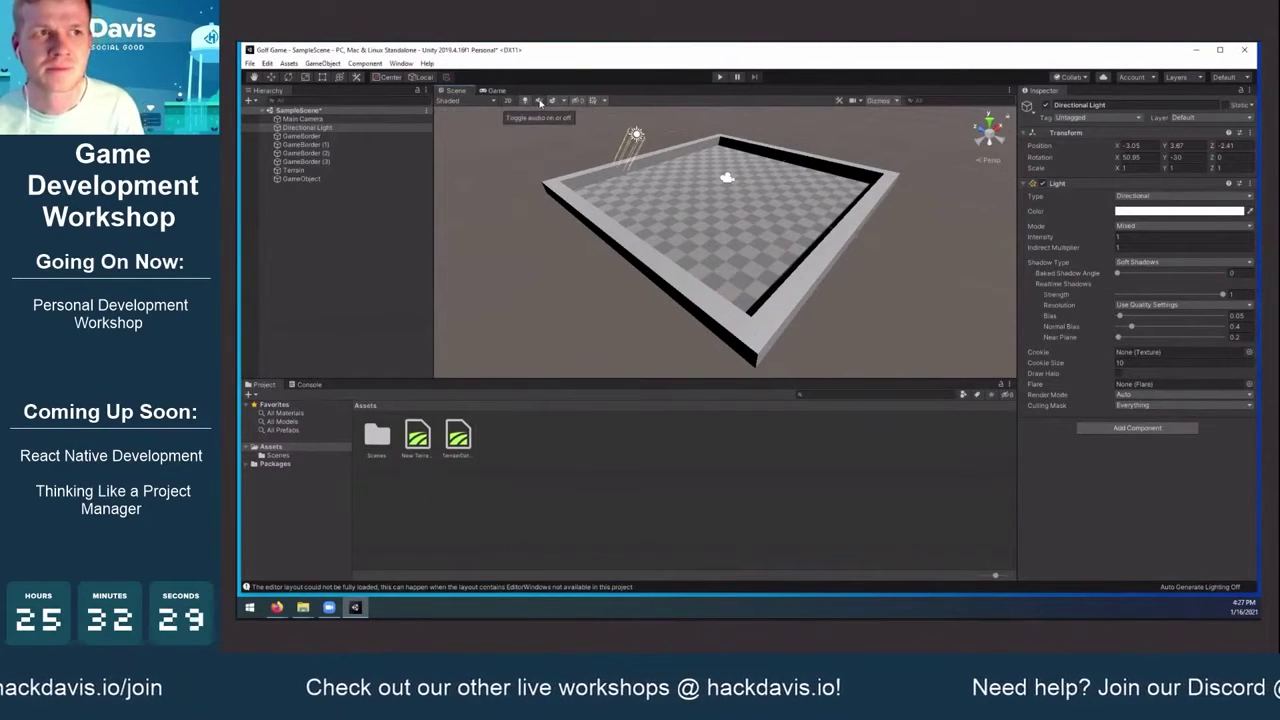
pyautogui.click(604, 101)
pyautogui.click(607, 102)
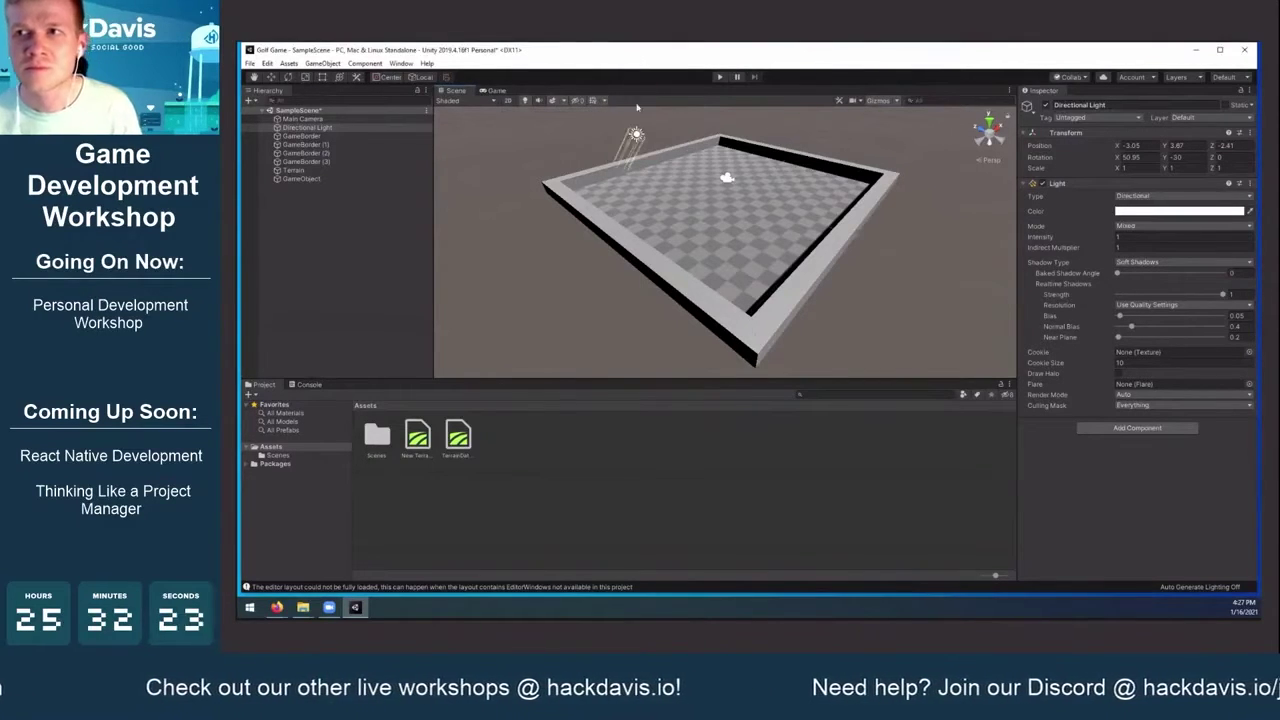
pyautogui.click(840, 101)
pyautogui.click(842, 102)
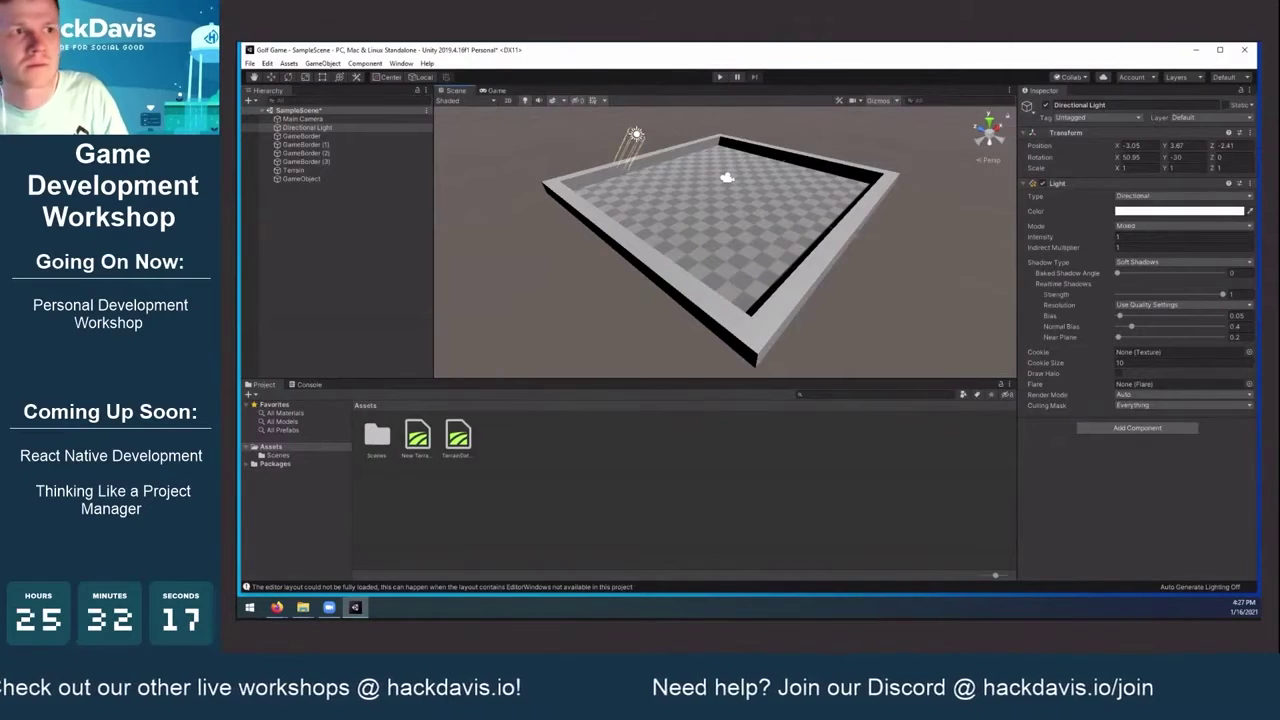
pyautogui.hotkey('alt', 'Tab')
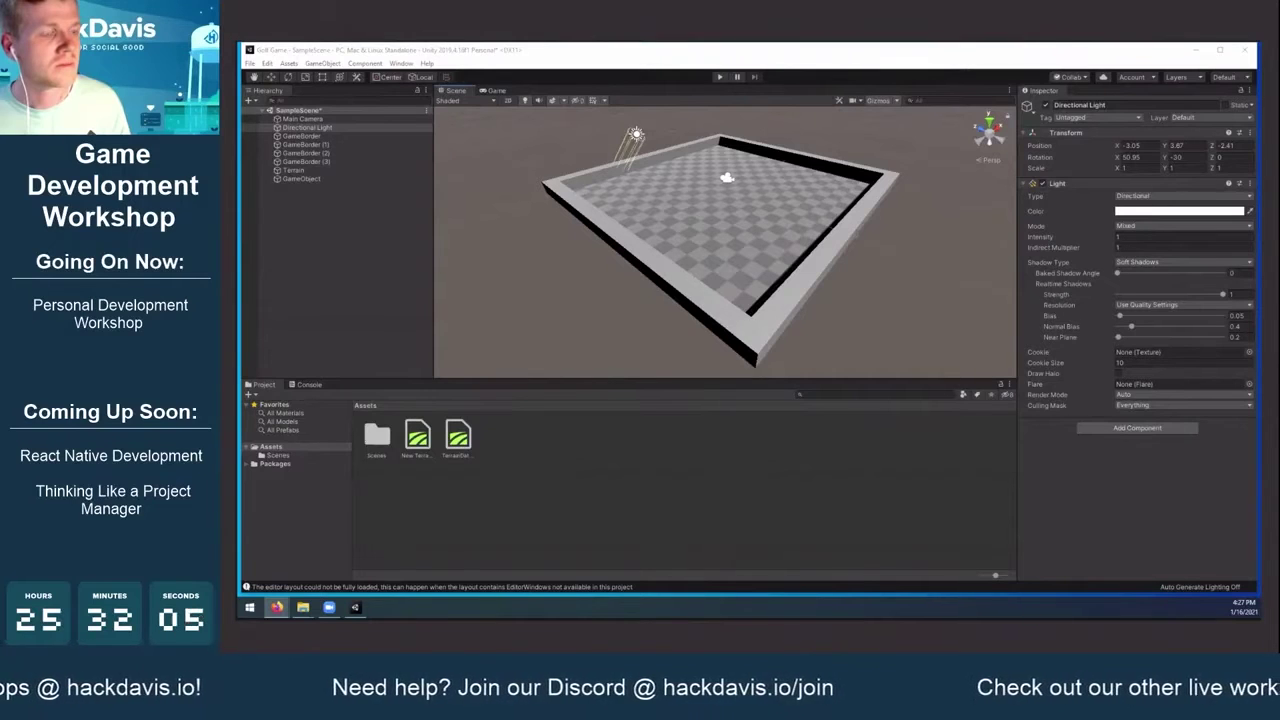
pyautogui.click(1095, 135)
pyautogui.click(1095, 135)
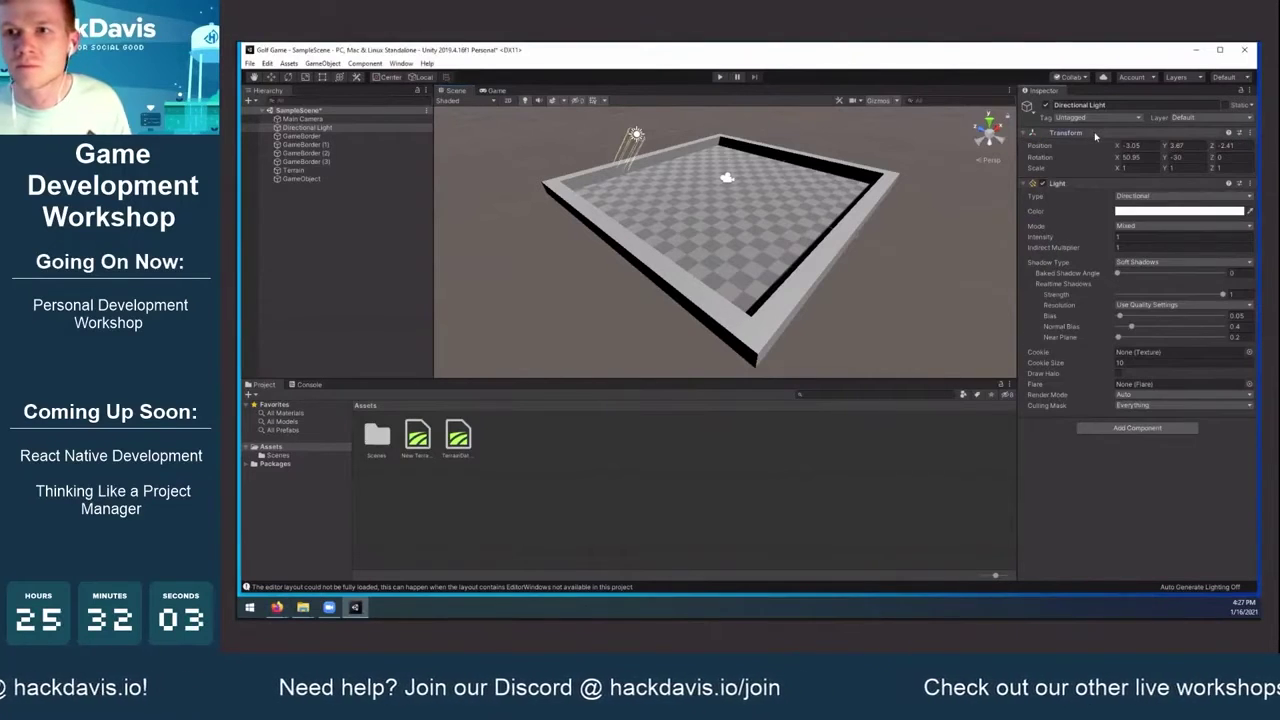
pyautogui.moveTo(898, 169); pyautogui.dragTo(884, 192, button='middle')
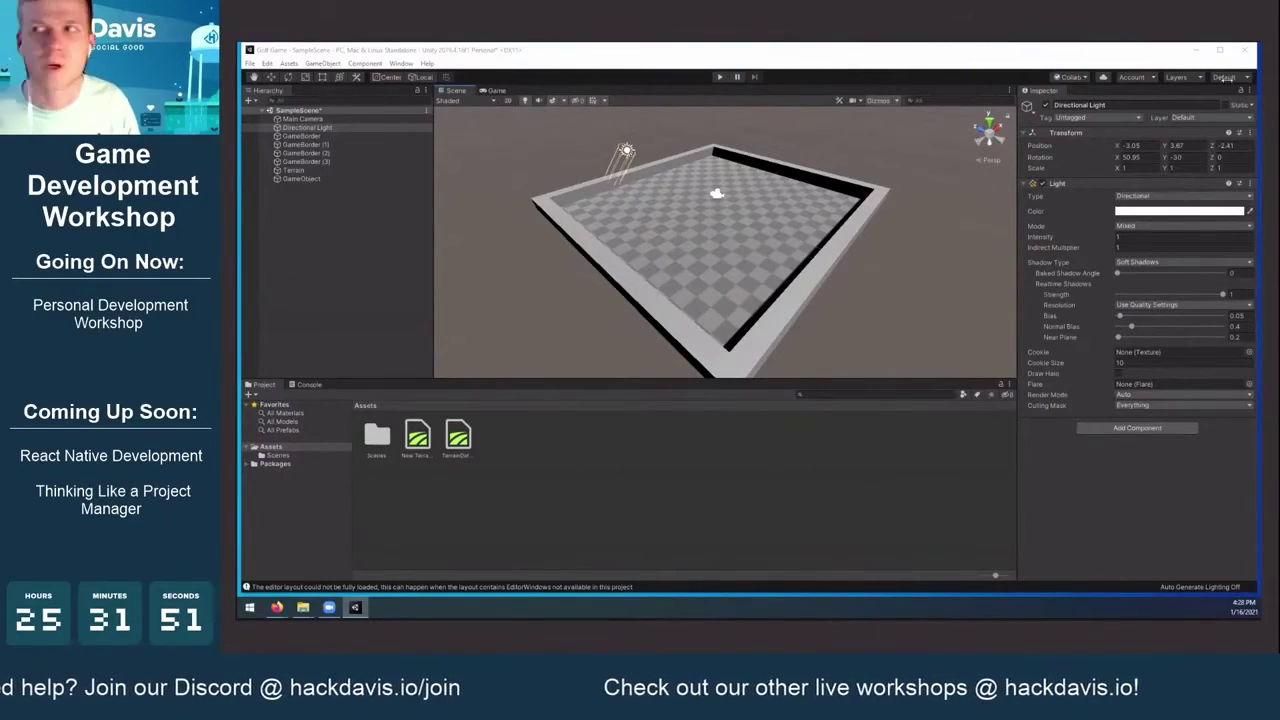
# Close the editor, saving the scene changes, and reopen the Golf Game project from Unity Hub
pyautogui.click(1243, 50)
pyautogui.click(740, 348)
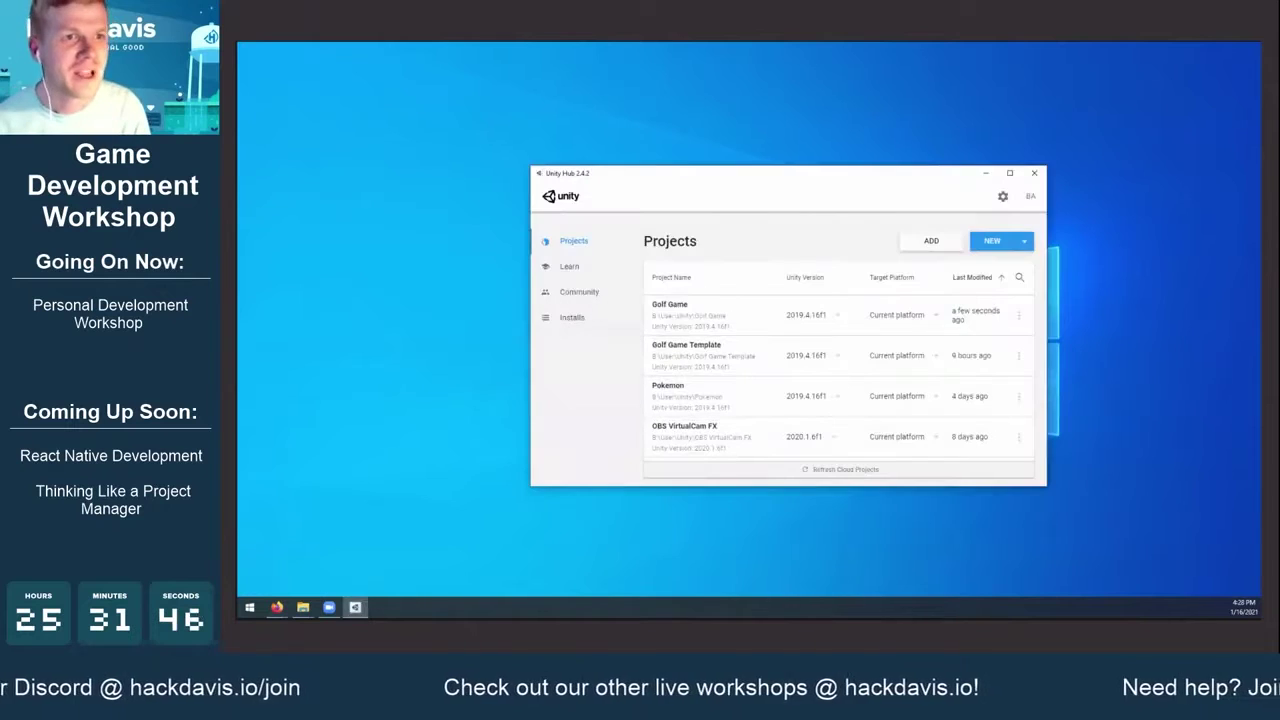
pyautogui.click(718, 320)
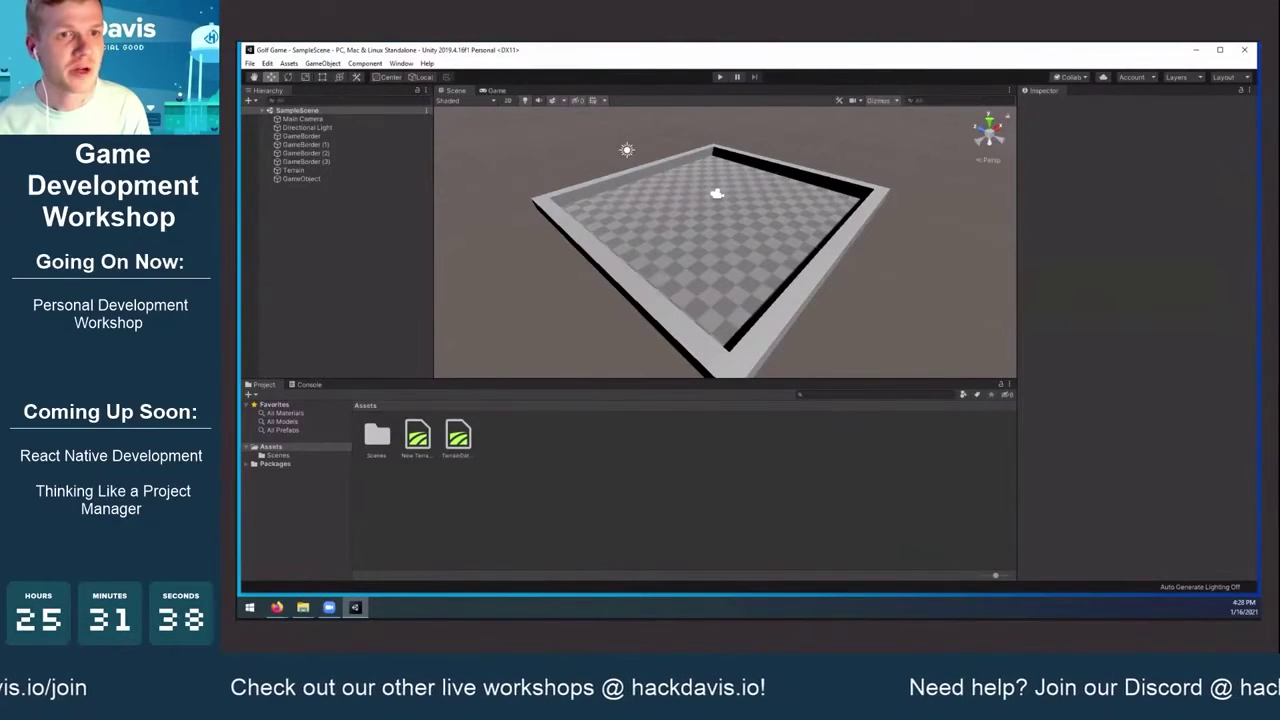
# Select the terrain, maximize the editor window and activate the Raise or Lower Terrain tool
pyautogui.click(637, 208)
pyautogui.moveTo(720, 206)
pyautogui.mouseDown(button='middle')
pyautogui.moveTo(709, 217)
pyautogui.moveTo(729, 207)
pyautogui.mouseUp(button='middle')
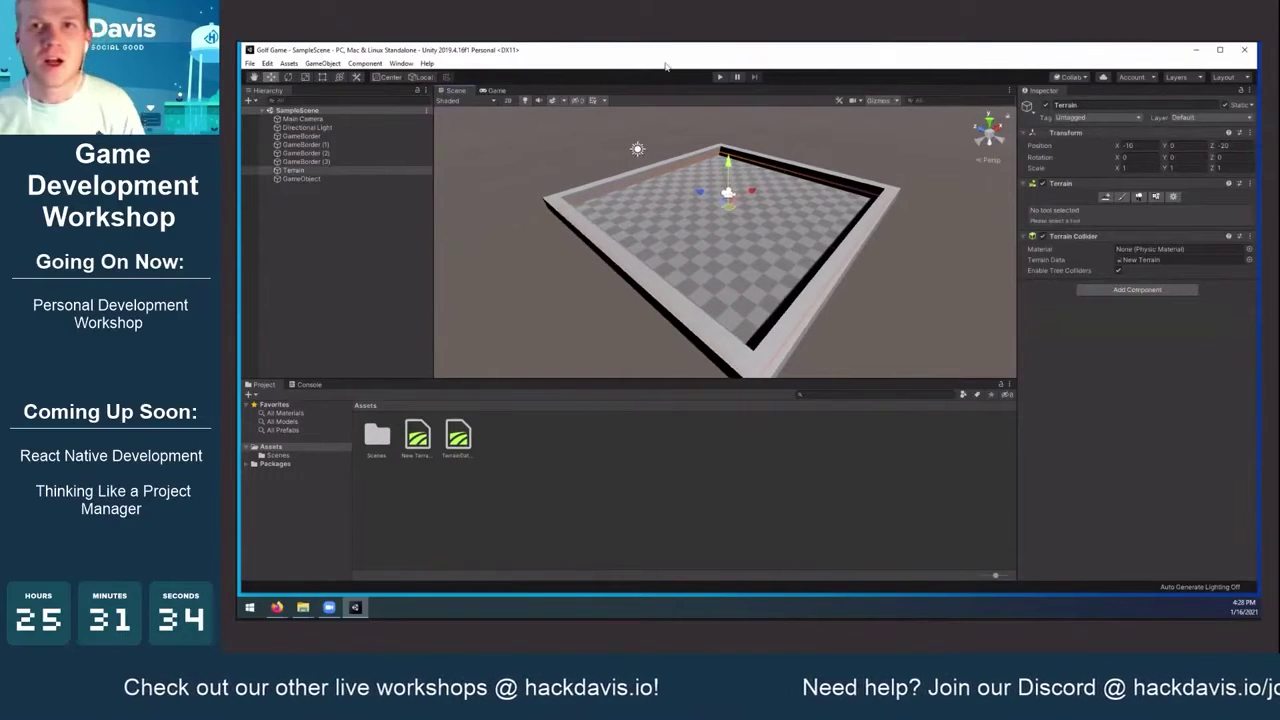
pyautogui.click(1219, 49)
pyautogui.moveTo(806, 197)
pyautogui.keyDown('alt'); pyautogui.mouseDown()
pyautogui.moveTo(776, 200)
pyautogui.moveTo(795, 197)
pyautogui.mouseUp(); pyautogui.keyUp('alt')
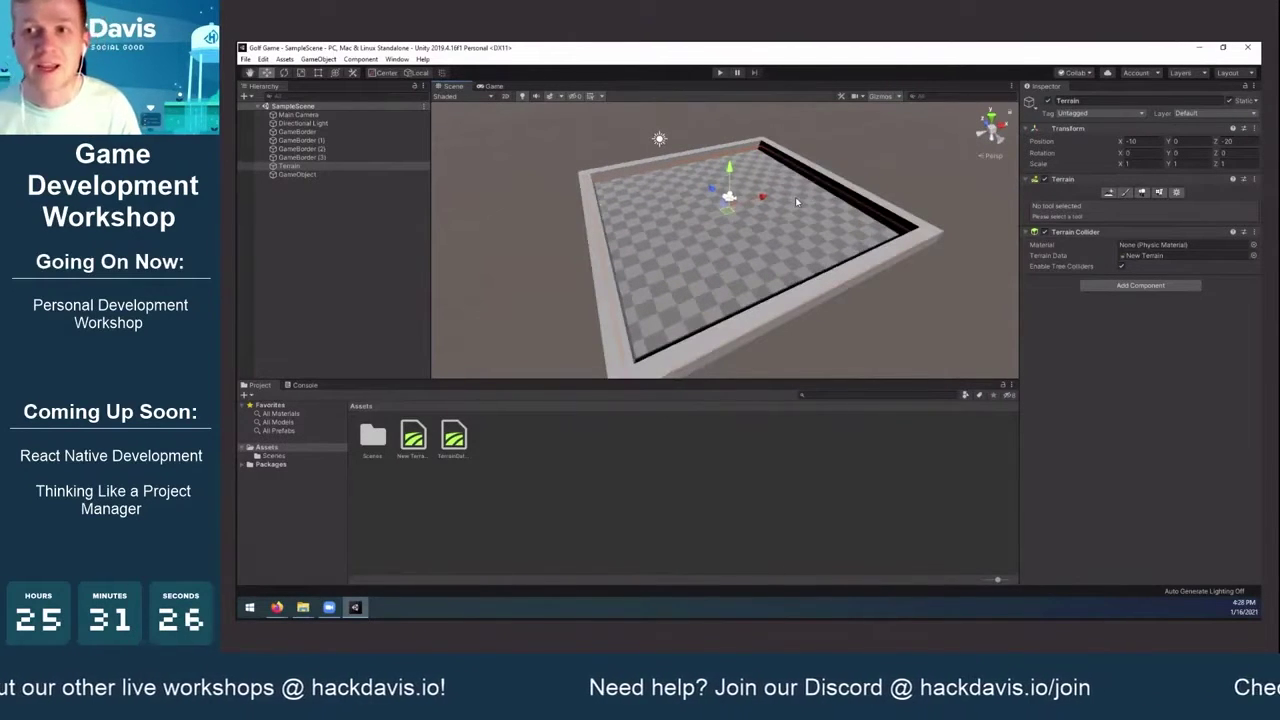
pyautogui.keyDown('alt'); pyautogui.moveTo(810, 203); pyautogui.dragTo(807, 220); pyautogui.keyUp('alt')
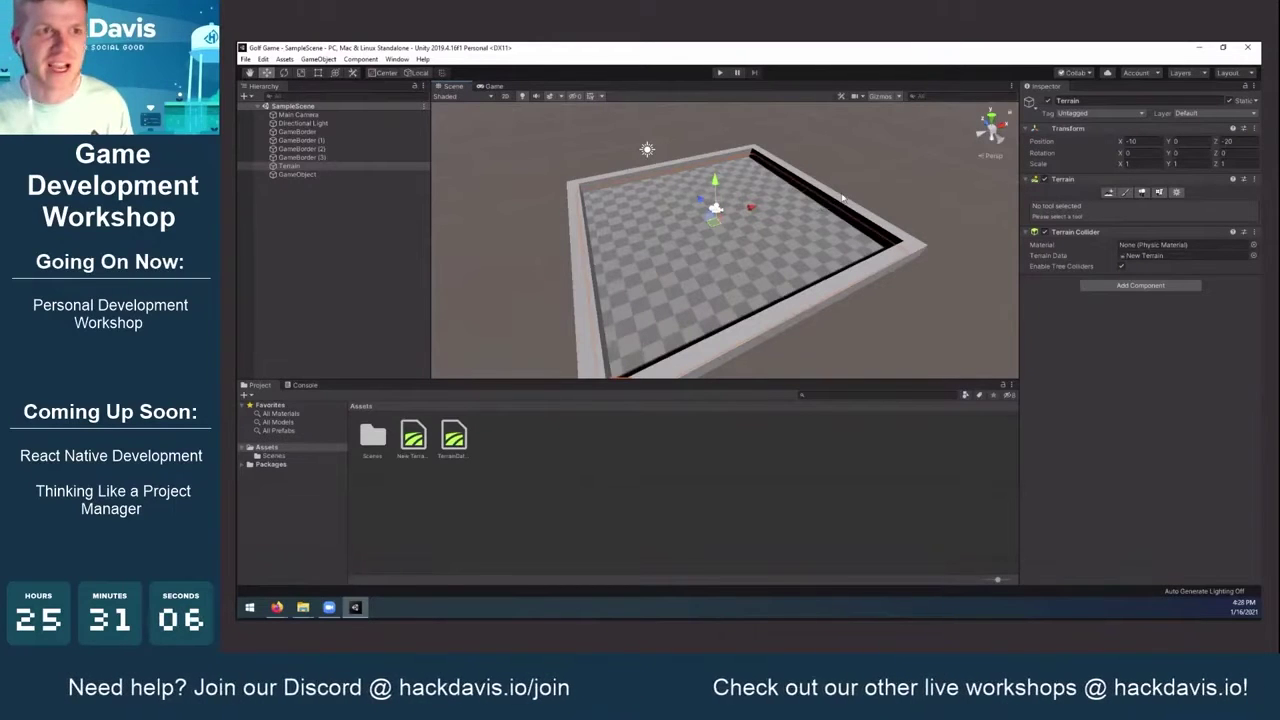
pyautogui.keyDown('alt'); pyautogui.moveTo(856, 162); pyautogui.dragTo(784, 226); pyautogui.keyUp('alt')
pyautogui.keyDown('alt'); pyautogui.scroll(-3, 784, 226); pyautogui.keyUp('alt')
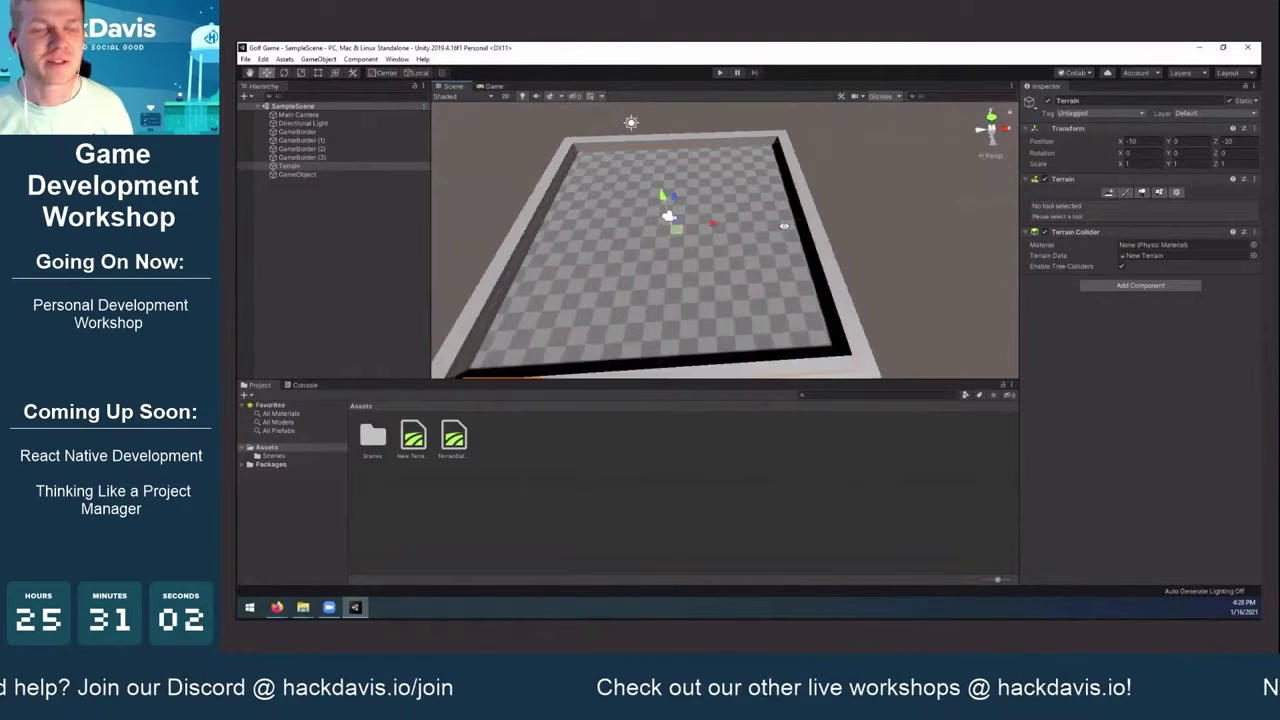
pyautogui.click(1125, 192)
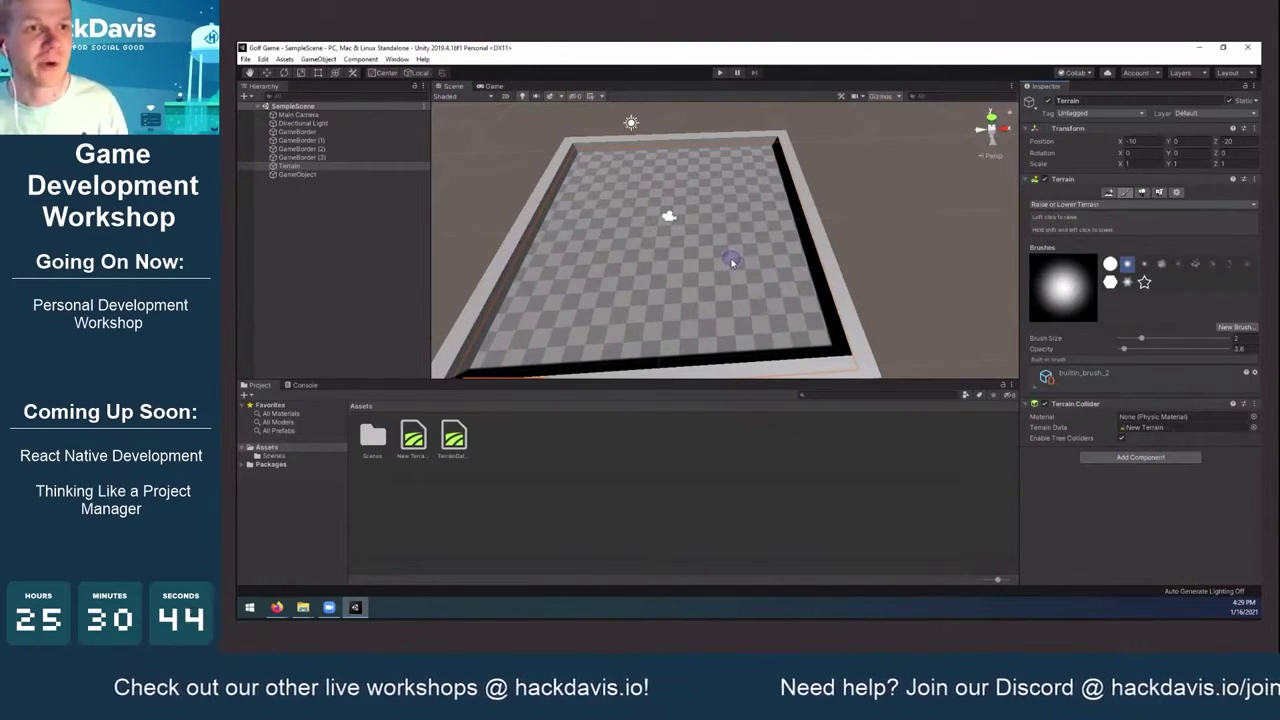
# Try raising tall peaks in the middle of the terrain with the size 2 brush, inspect them from several sides and undo them
pyautogui.scroll(5, 772, 259)
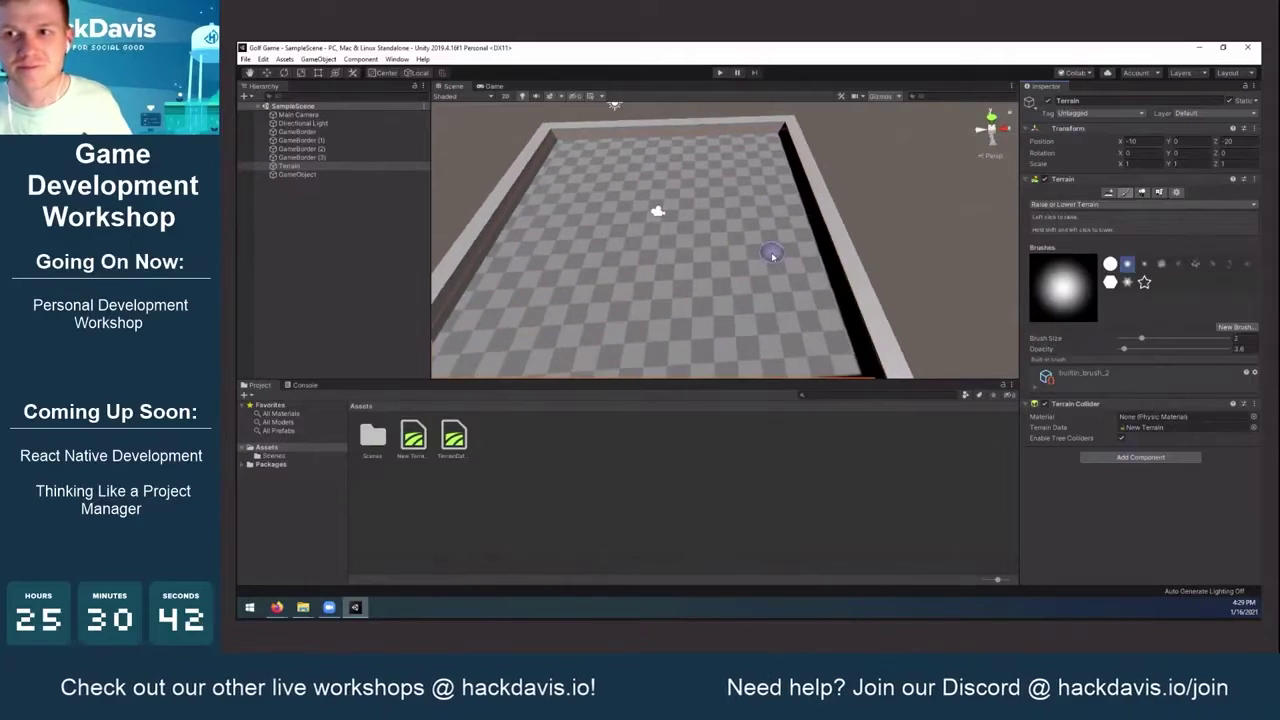
pyautogui.moveTo(761, 230)
pyautogui.keyDown('alt'); pyautogui.mouseDown()
pyautogui.moveTo(768, 213)
pyautogui.moveTo(748, 256)
pyautogui.moveTo(749, 207)
pyautogui.moveTo(635, 243)
pyautogui.moveTo(868, 231)
pyautogui.mouseUp(); pyautogui.keyUp('alt')
pyautogui.scroll(-6, 731, 246)
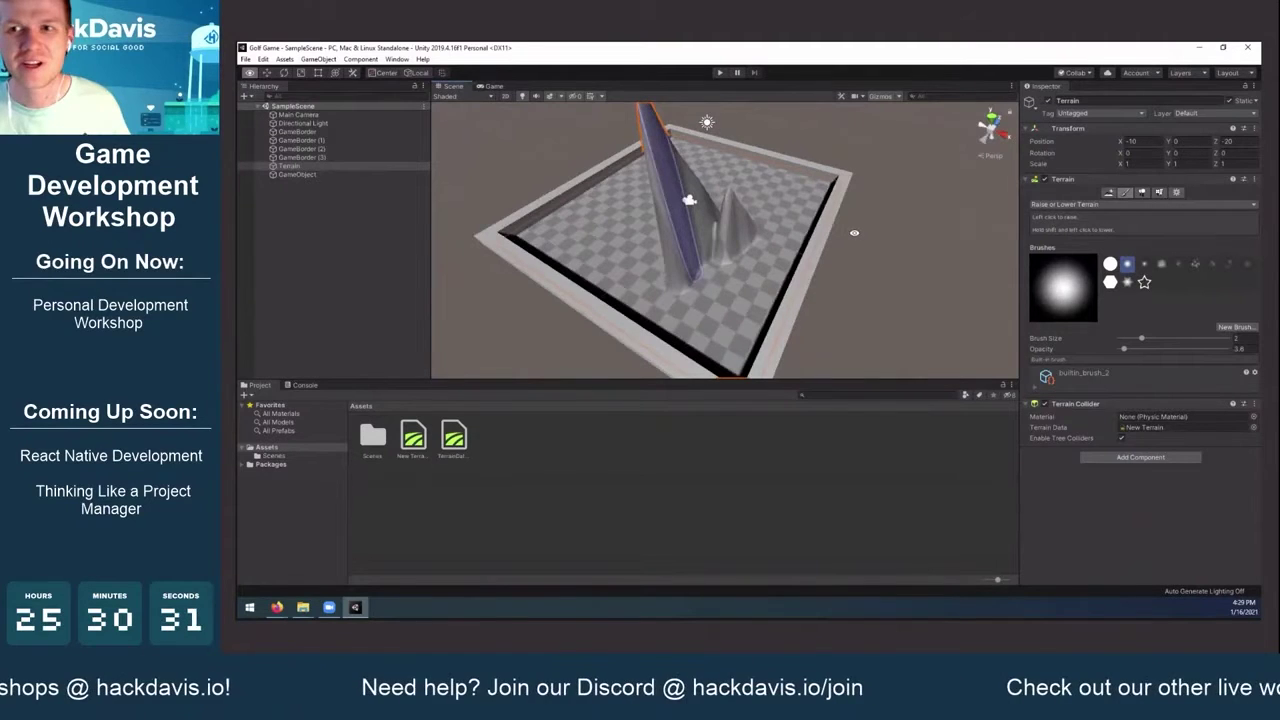
pyautogui.keyDown('alt'); pyautogui.moveTo(854, 233); pyautogui.dragTo(604, 237); pyautogui.keyUp('alt')
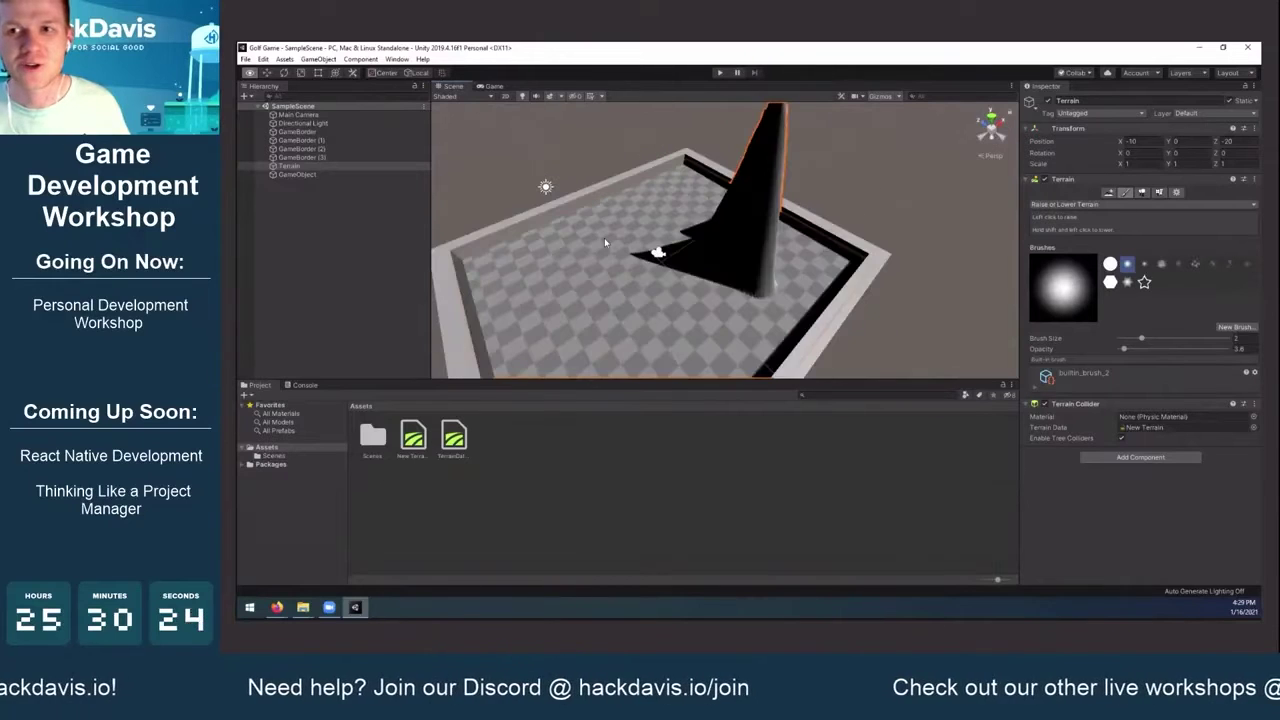
pyautogui.keyDown('alt'); pyautogui.moveTo(730, 236); pyautogui.dragTo(716, 236); pyautogui.keyUp('alt')
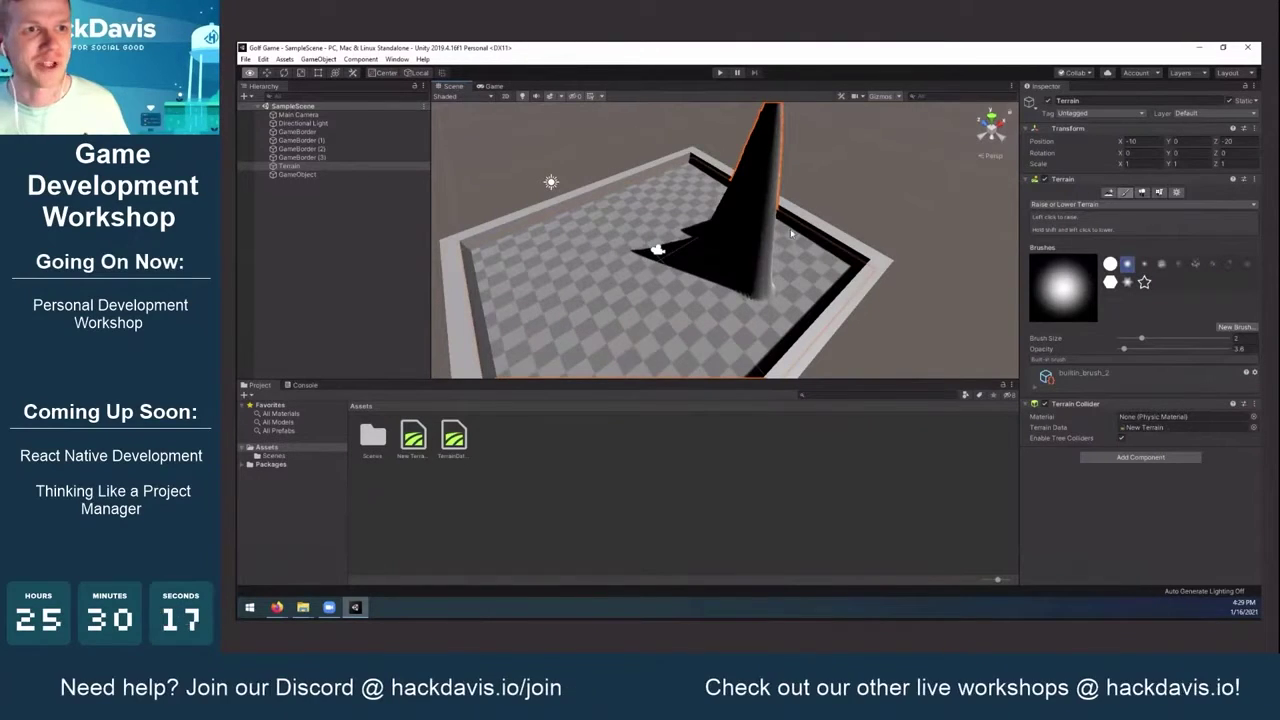
pyautogui.keyDown('alt'); pyautogui.moveTo(723, 228); pyautogui.dragTo(797, 225); pyautogui.keyUp('alt')
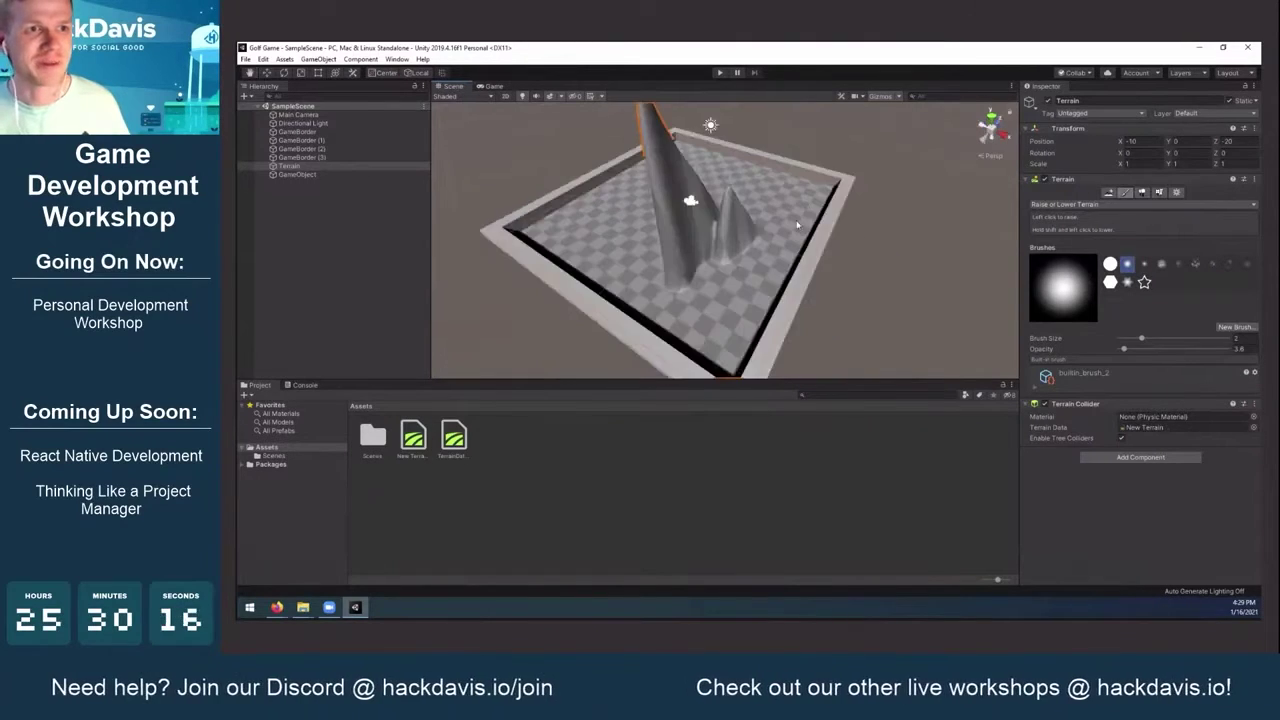
pyautogui.hotkey('ctrl', 'z')
pyautogui.hotkey('ctrl', 'z')
# Set the terrain brush opacity to 1.1, try raising test ridges across the ground and undo them
pyautogui.scroll(5, 834, 240)
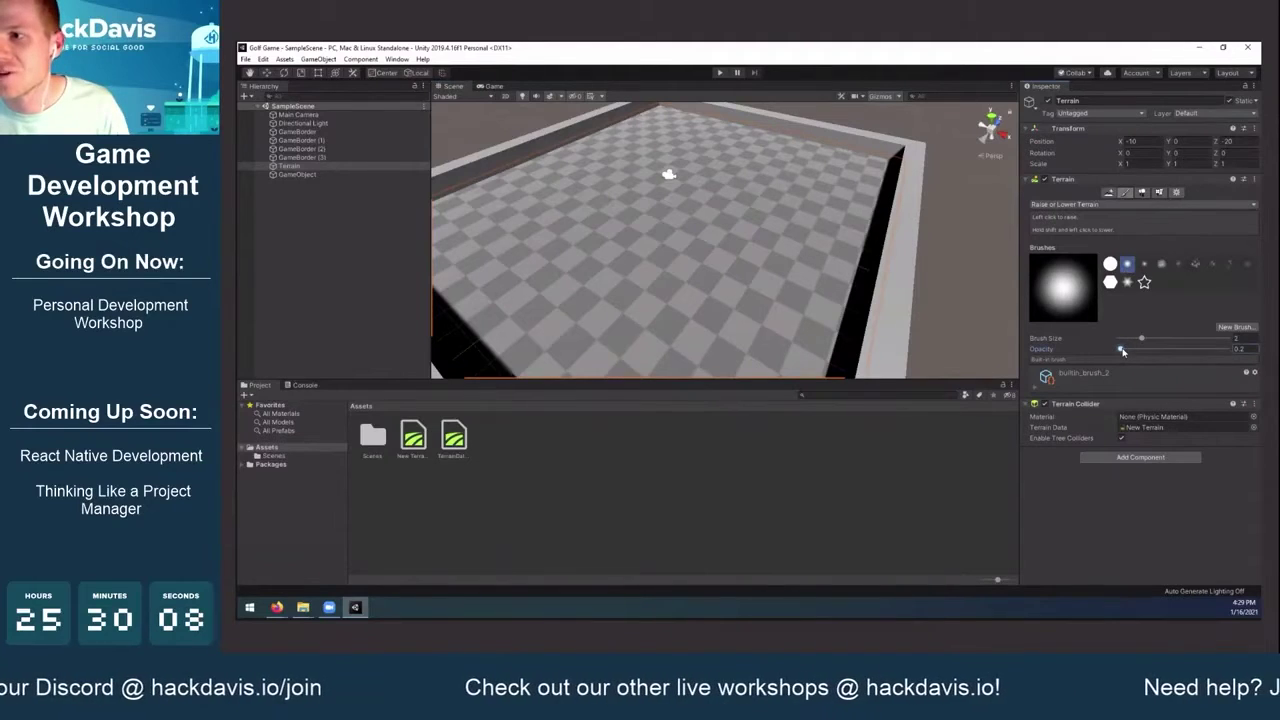
pyautogui.moveTo(770, 245); pyautogui.dragTo(528, 268)
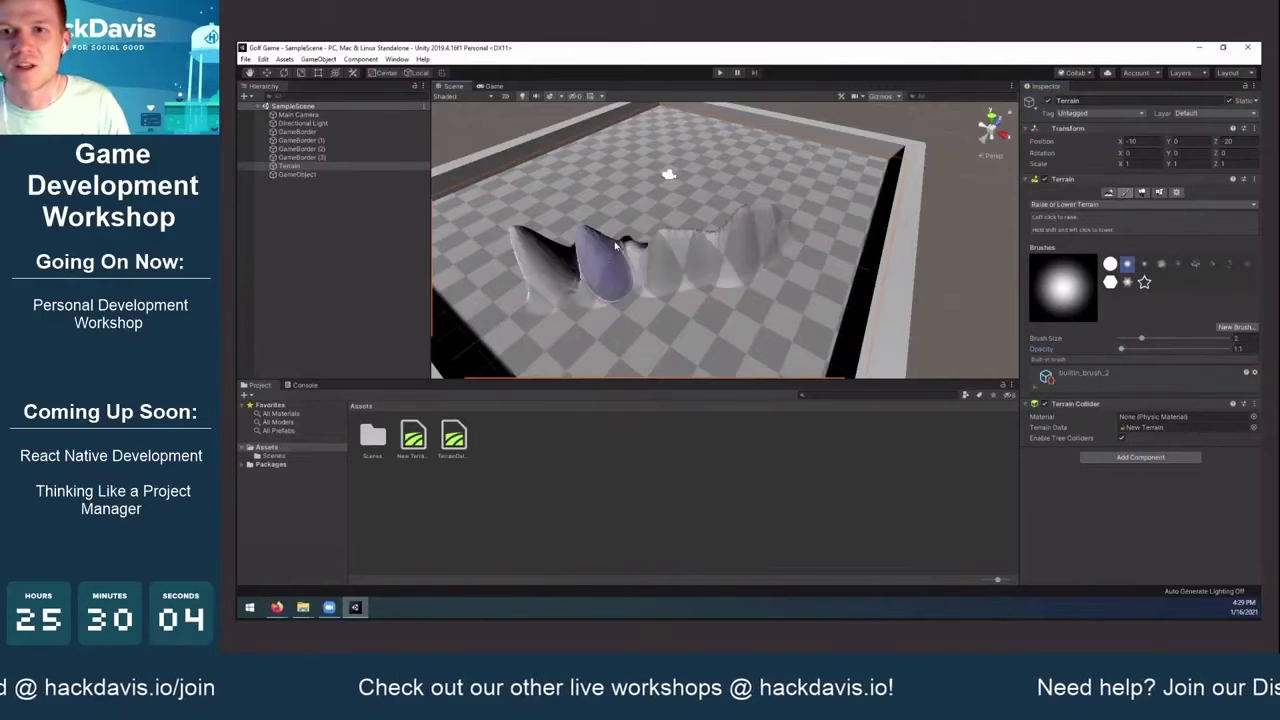
pyautogui.hotkey('ctrl', 'z')
pyautogui.moveTo(834, 242)
pyautogui.keyDown('alt'); pyautogui.mouseDown()
pyautogui.moveTo(828, 282)
pyautogui.moveTo(878, 283)
pyautogui.moveTo(829, 271)
pyautogui.moveTo(860, 246)
pyautogui.mouseUp(); pyautogui.keyUp('alt')
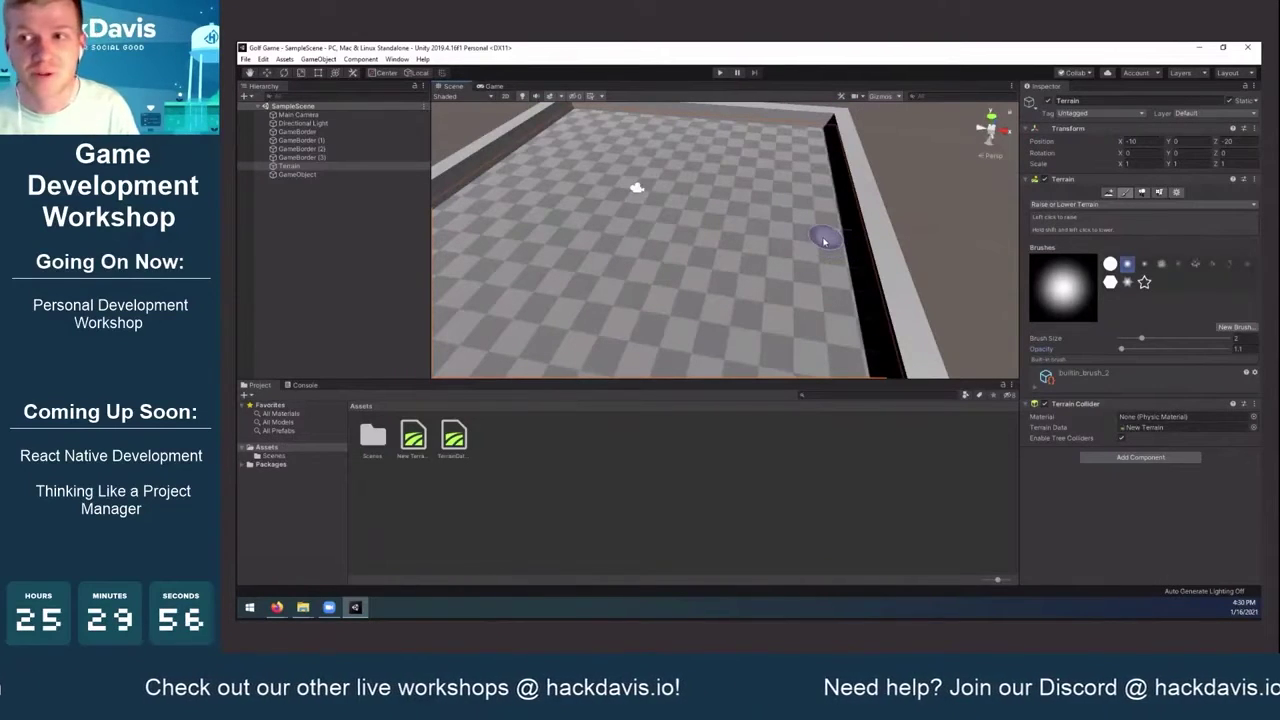
pyautogui.moveTo(800, 216)
pyautogui.keyDown('alt'); pyautogui.mouseDown()
pyautogui.moveTo(814, 229)
pyautogui.moveTo(803, 266)
pyautogui.mouseUp(); pyautogui.keyUp('alt')
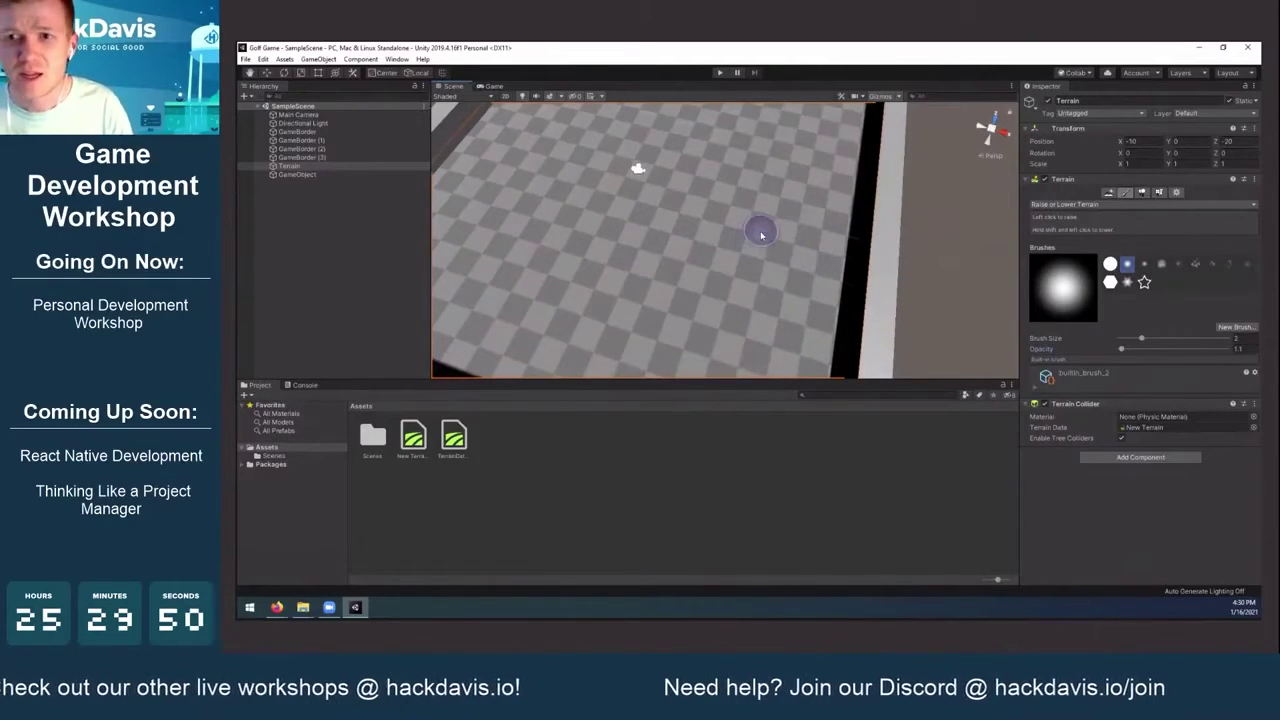
pyautogui.moveTo(765, 175)
pyautogui.mouseDown()
pyautogui.moveTo(680, 223)
pyautogui.moveTo(591, 214)
pyautogui.moveTo(610, 163)
pyautogui.moveTo(662, 250)
pyautogui.moveTo(730, 193)
pyautogui.moveTo(757, 274)
pyautogui.moveTo(811, 257)
pyautogui.moveTo(754, 228)
pyautogui.mouseUp()
pyautogui.hotkey('ctrl', 'z')
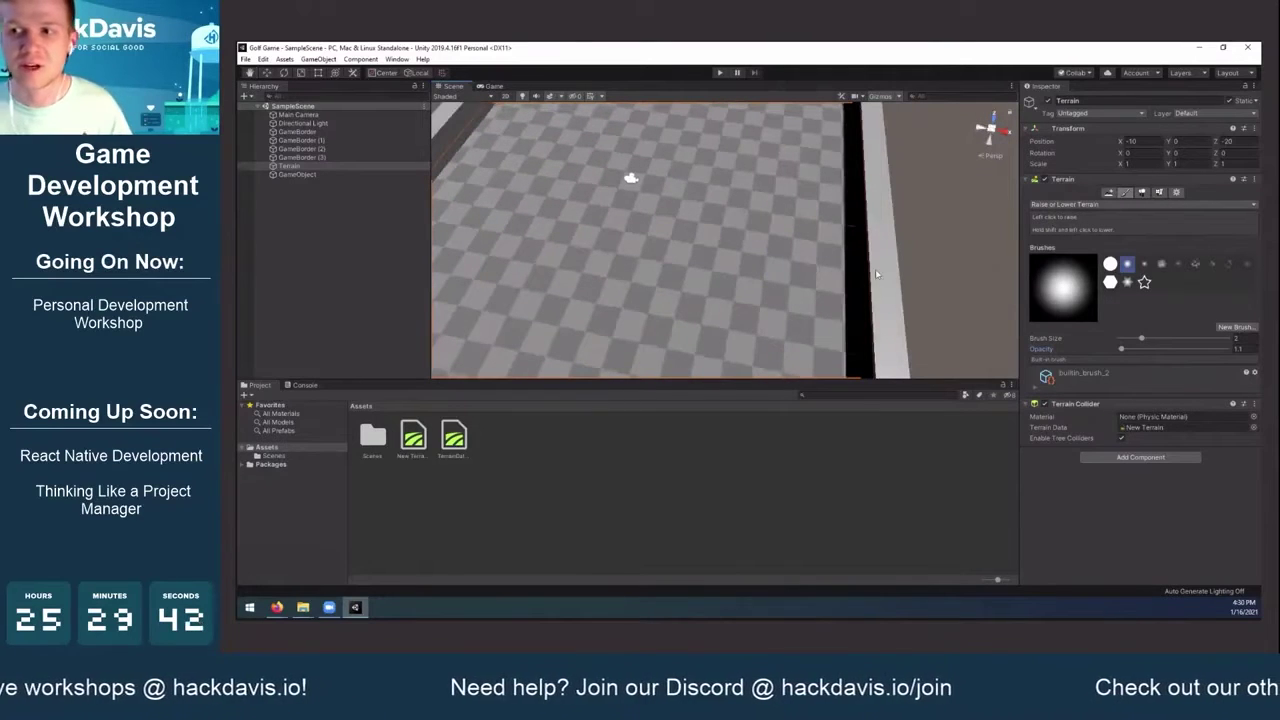
# Set the brush size to 6 and raise a single rounded mound on the terrain, undoing the first attempt
pyautogui.moveTo(1142, 339); pyautogui.dragTo(1174, 339)
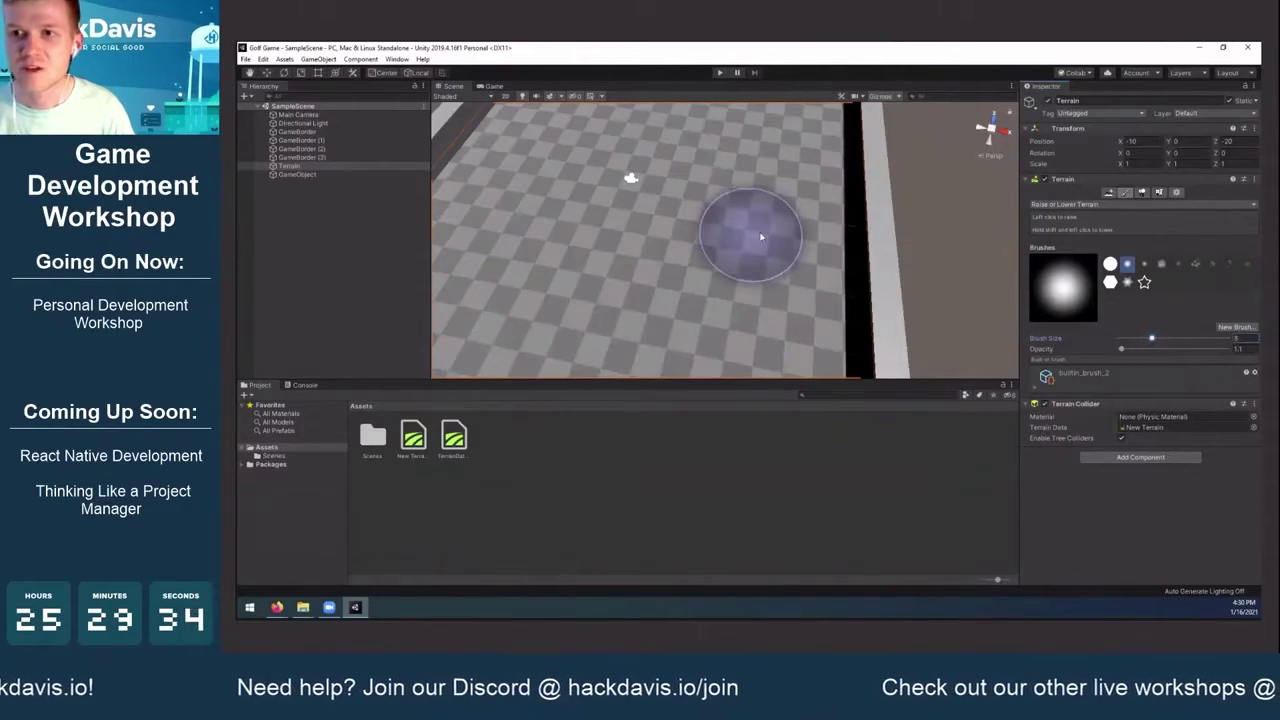
pyautogui.moveTo(745, 234)
pyautogui.mouseDown()
pyautogui.moveTo(825, 124)
pyautogui.moveTo(743, 92)
pyautogui.mouseUp()
pyautogui.hotkey('ctrl', 'z')
pyautogui.keyDown('alt'); pyautogui.moveTo(815, 166); pyautogui.dragTo(650, 190); pyautogui.keyUp('alt')
pyautogui.moveTo(790, 219)
pyautogui.keyDown('alt'); pyautogui.mouseDown()
pyautogui.moveTo(830, 218)
pyautogui.moveTo(697, 257)
pyautogui.moveTo(680, 243)
pyautogui.moveTo(884, 240)
pyautogui.moveTo(837, 228)
pyautogui.moveTo(890, 240)
pyautogui.moveTo(757, 204)
pyautogui.moveTo(832, 254)
pyautogui.moveTo(888, 262)
pyautogui.moveTo(886, 244)
pyautogui.mouseUp(); pyautogui.keyUp('alt')
pyautogui.scroll(5, 832, 255)
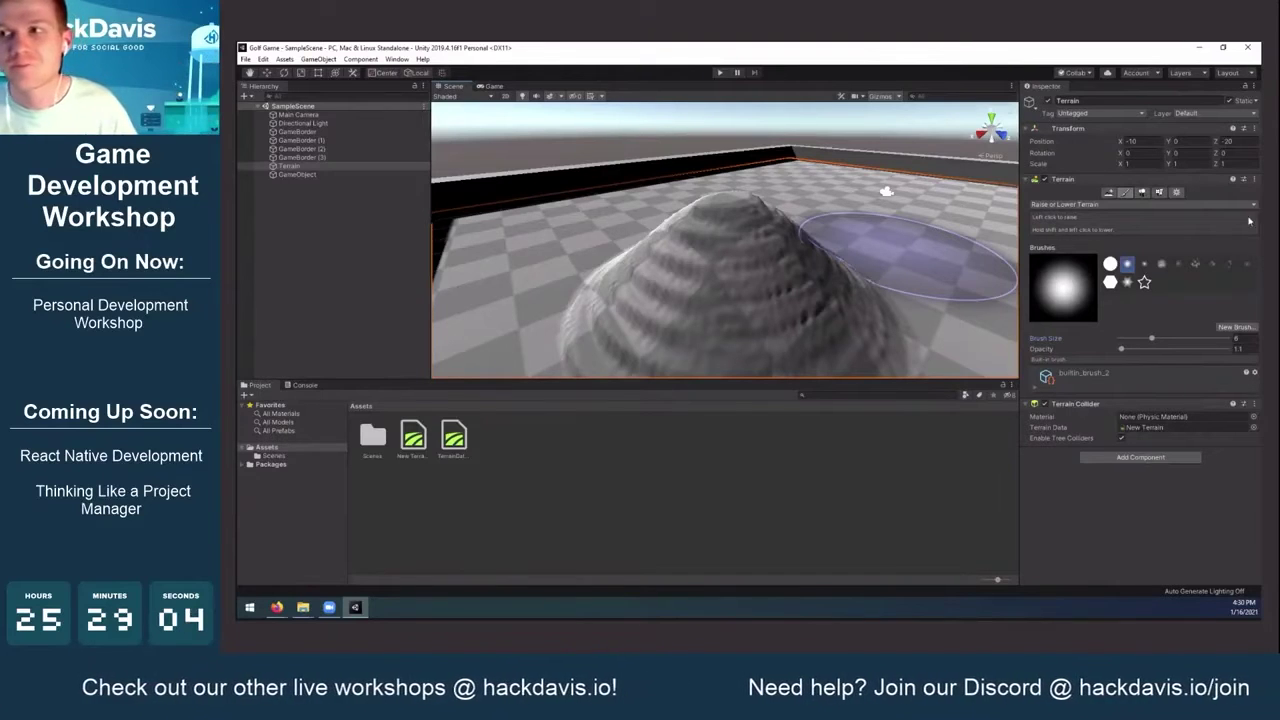
# Set the Detail Resolution Per Patch to 64 in the terrain's settings
pyautogui.click(1176, 194)
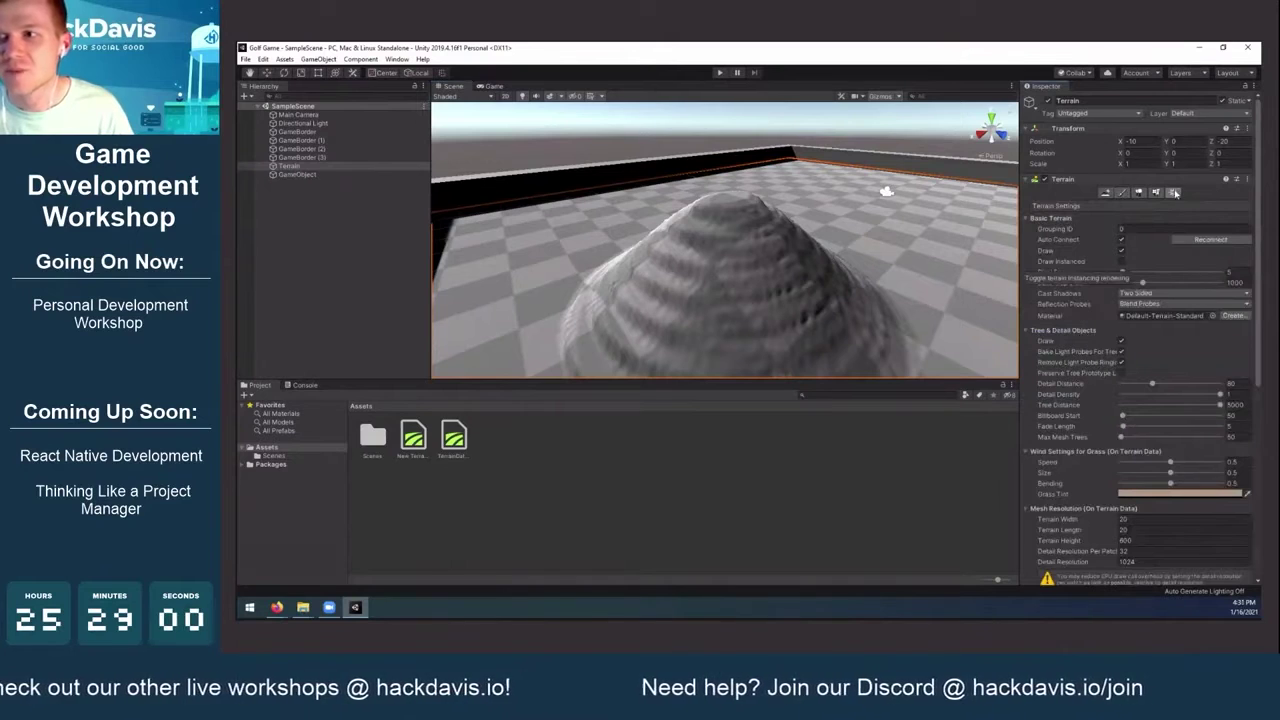
pyautogui.scroll(-5, 1070, 300)
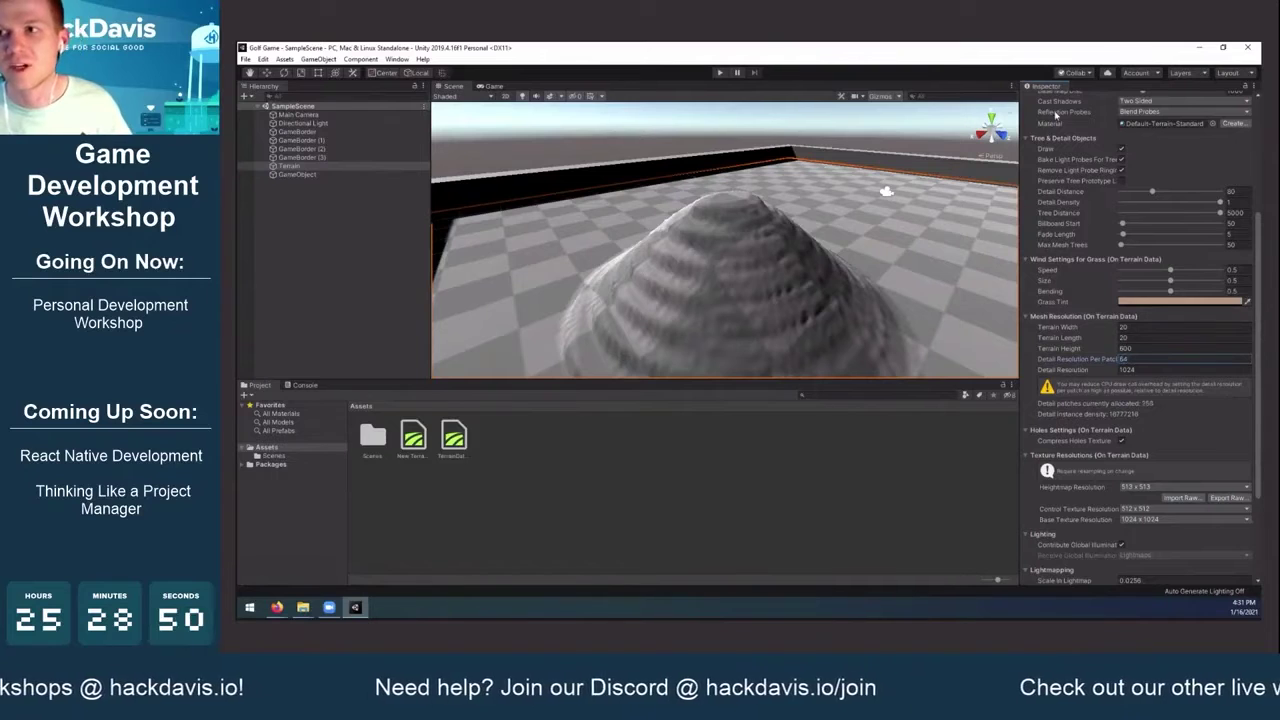
pyautogui.scroll(5, 1083, 183)
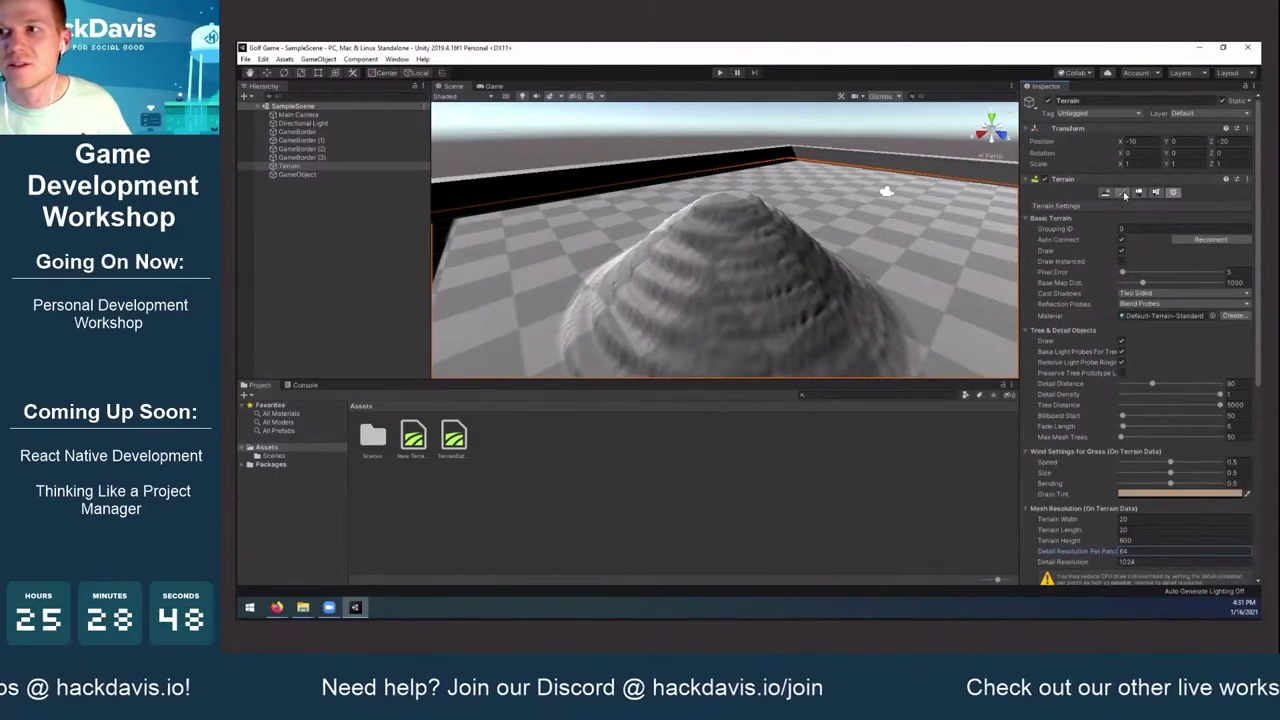
# Set the Raise or Lower Terrain brush size to 1 and lower the mound's peak into a deep hole
pyautogui.click(1124, 195)
pyautogui.moveTo(826, 260)
pyautogui.keyDown('alt'); pyautogui.mouseDown()
pyautogui.moveTo(909, 286)
pyautogui.moveTo(914, 264)
pyautogui.moveTo(786, 271)
pyautogui.moveTo(771, 257)
pyautogui.moveTo(712, 270)
pyautogui.mouseUp(); pyautogui.keyUp('alt')
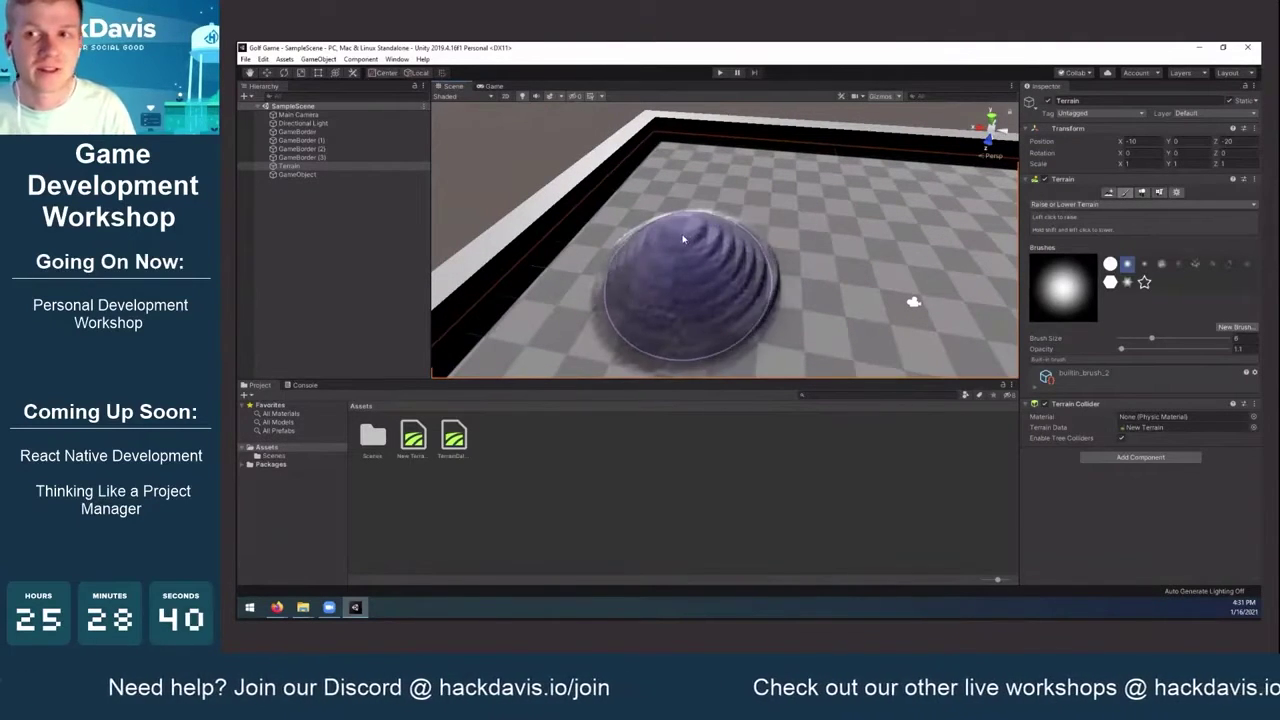
pyautogui.moveTo(1152, 340); pyautogui.dragTo(1139, 341)
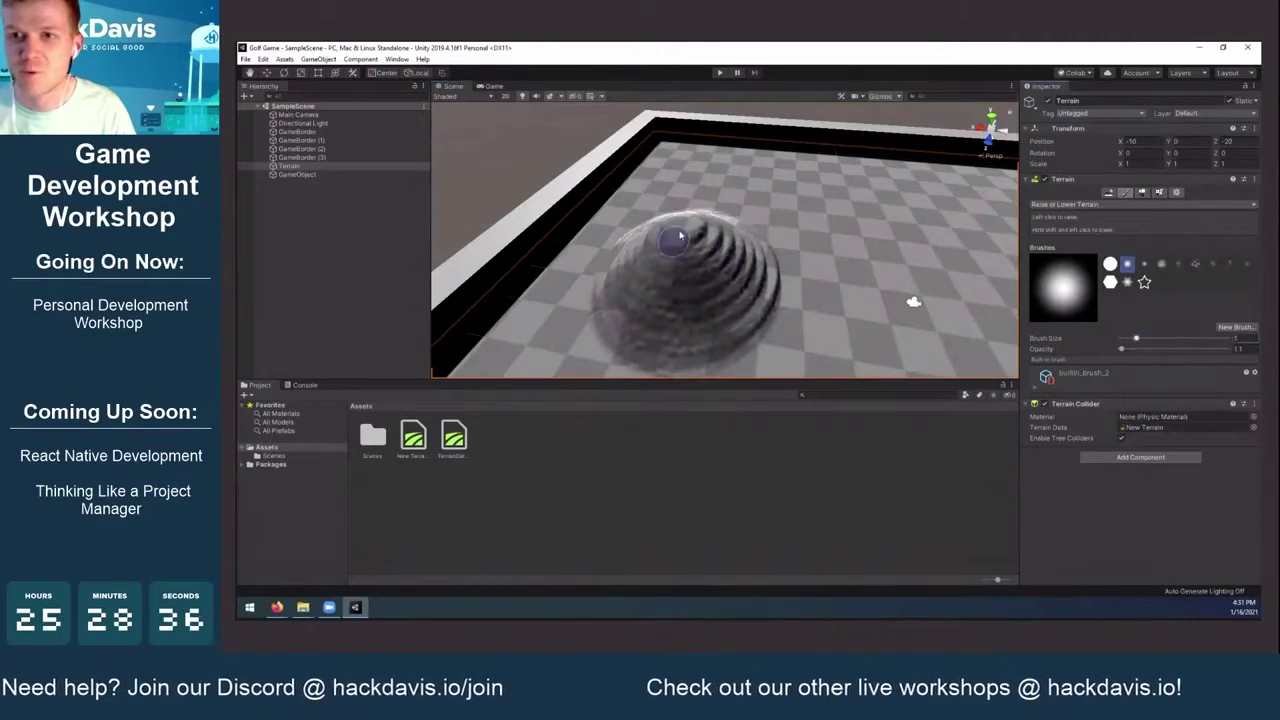
pyautogui.keyDown('alt'); pyautogui.moveTo(699, 237); pyautogui.dragTo(762, 264); pyautogui.keyUp('alt')
pyautogui.scroll(3, 797, 274)
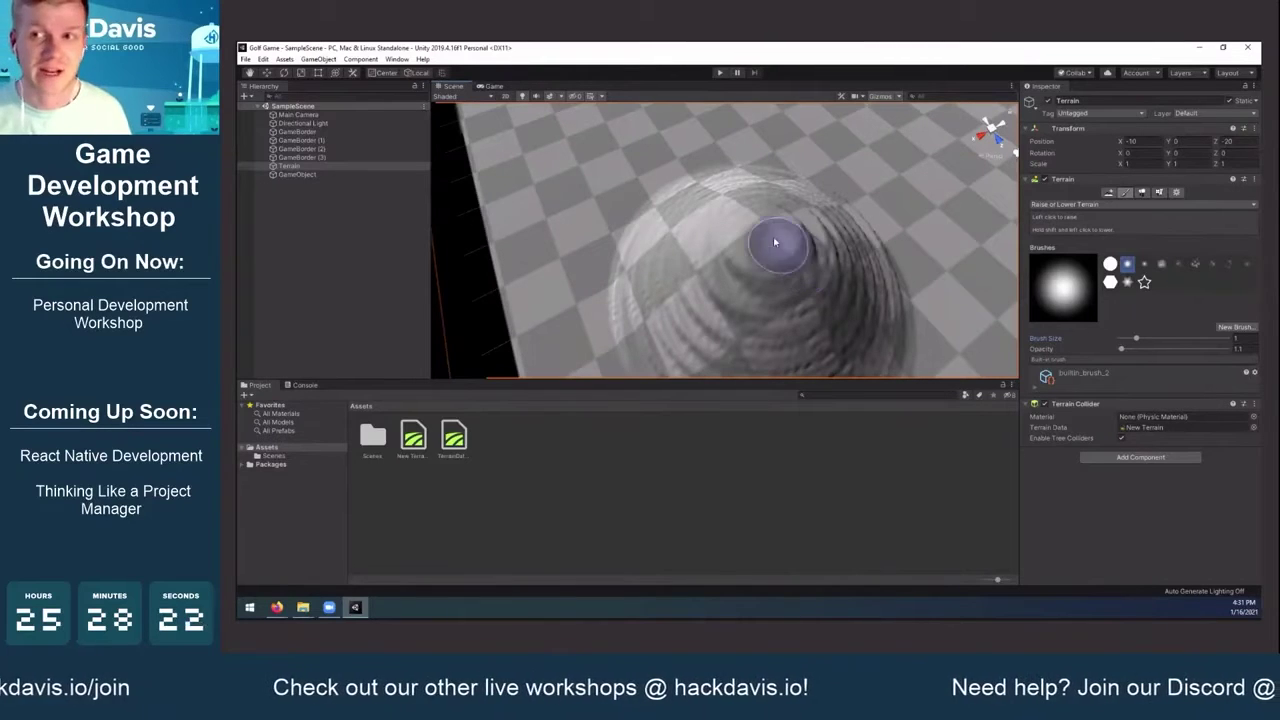
pyautogui.keyDown('alt'); pyautogui.moveTo(803, 283); pyautogui.dragTo(765, 296); pyautogui.keyUp('alt')
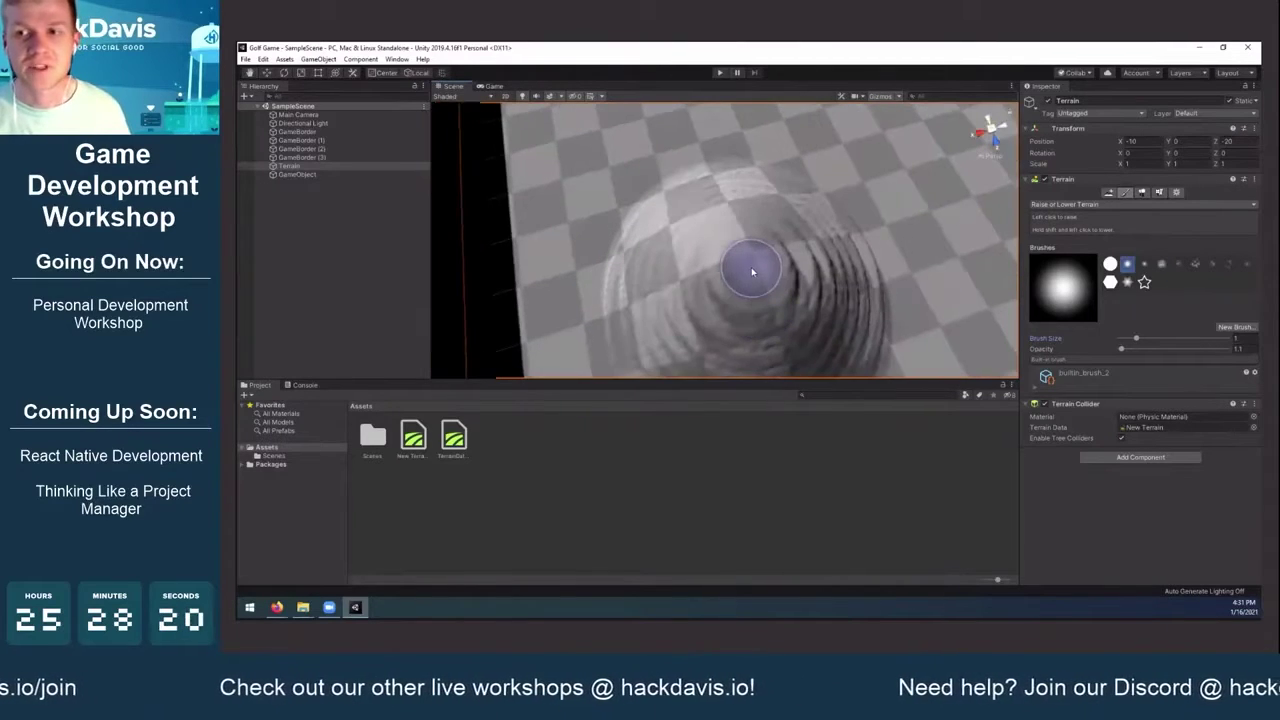
pyautogui.moveTo(751, 270)
pyautogui.keyDown('shift'); pyautogui.mouseDown()
pyautogui.moveTo(808, 214)
pyautogui.moveTo(580, 280)
pyautogui.mouseUp(); pyautogui.keyUp('shift')
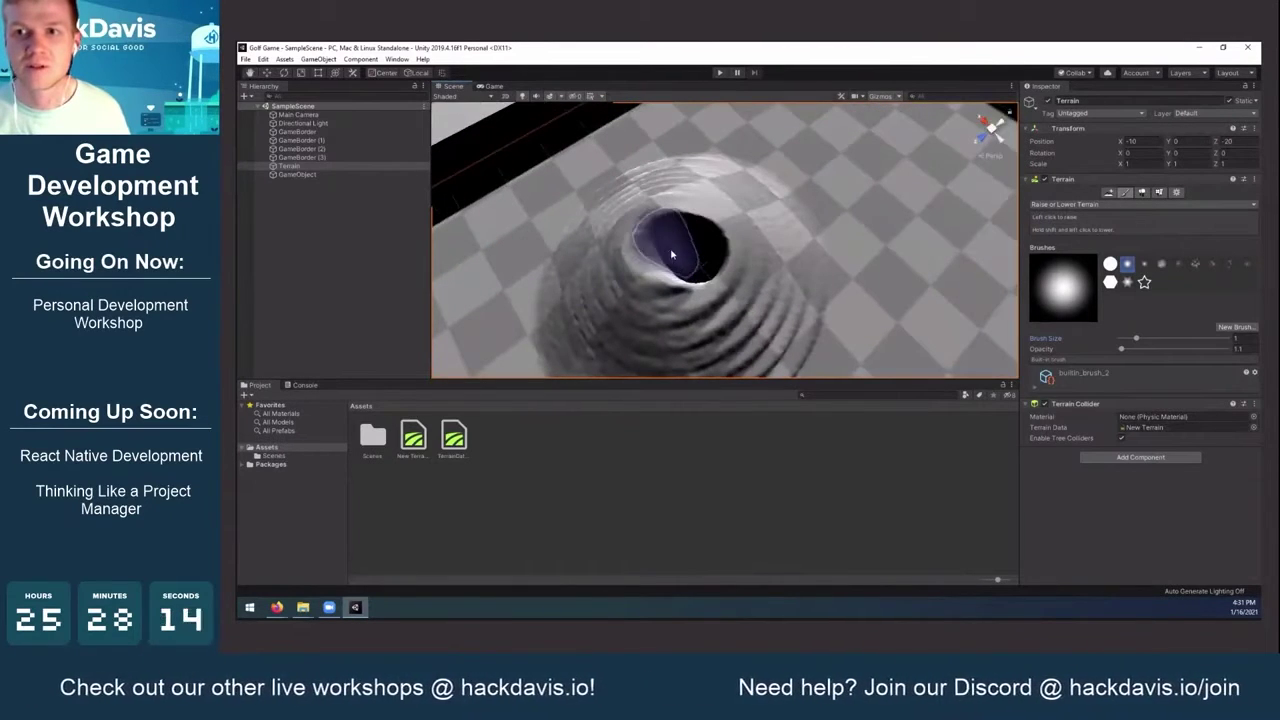
pyautogui.moveTo(725, 274)
pyautogui.keyDown('alt'); pyautogui.mouseDown()
pyautogui.moveTo(797, 203)
pyautogui.moveTo(737, 281)
pyautogui.moveTo(694, 277)
pyautogui.mouseUp(); pyautogui.keyUp('alt')
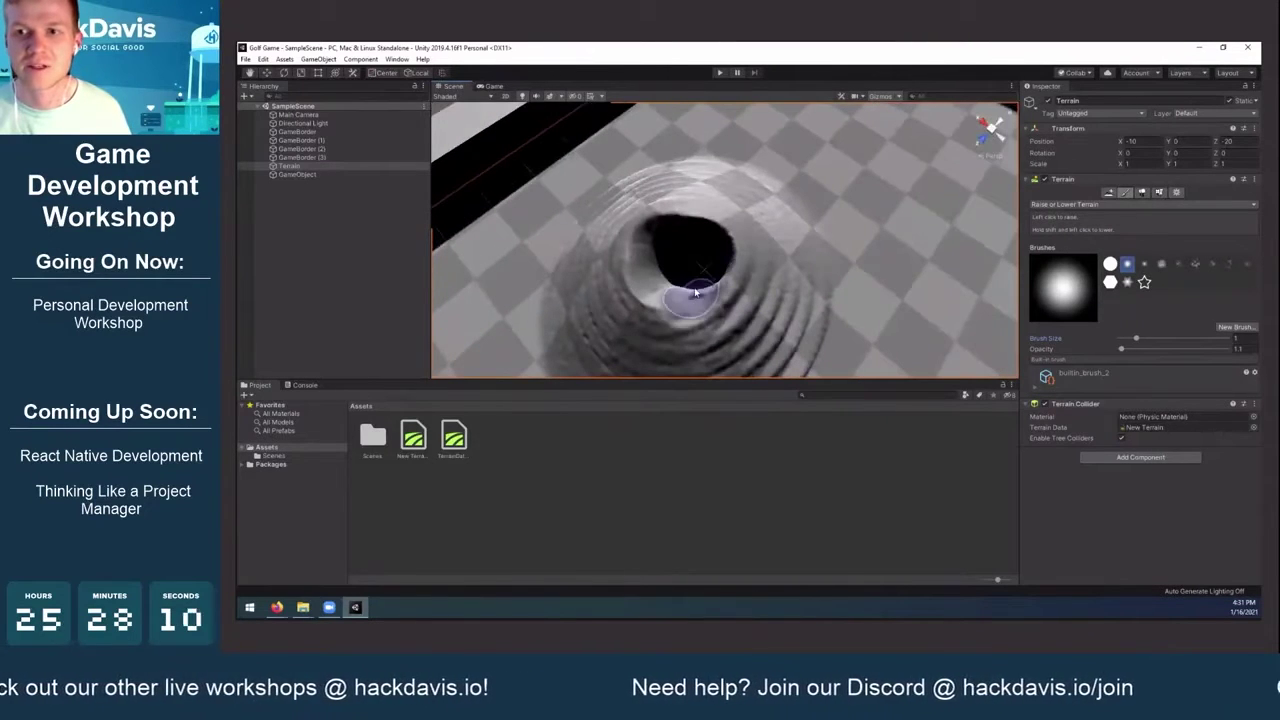
pyautogui.moveTo(686, 257)
pyautogui.keyDown('alt'); pyautogui.mouseDown()
pyautogui.moveTo(911, 181)
pyautogui.moveTo(829, 229)
pyautogui.moveTo(851, 226)
pyautogui.moveTo(593, 218)
pyautogui.moveTo(709, 263)
pyautogui.moveTo(800, 271)
pyautogui.moveTo(729, 286)
pyautogui.moveTo(723, 256)
pyautogui.mouseUp(); pyautogui.keyUp('alt')
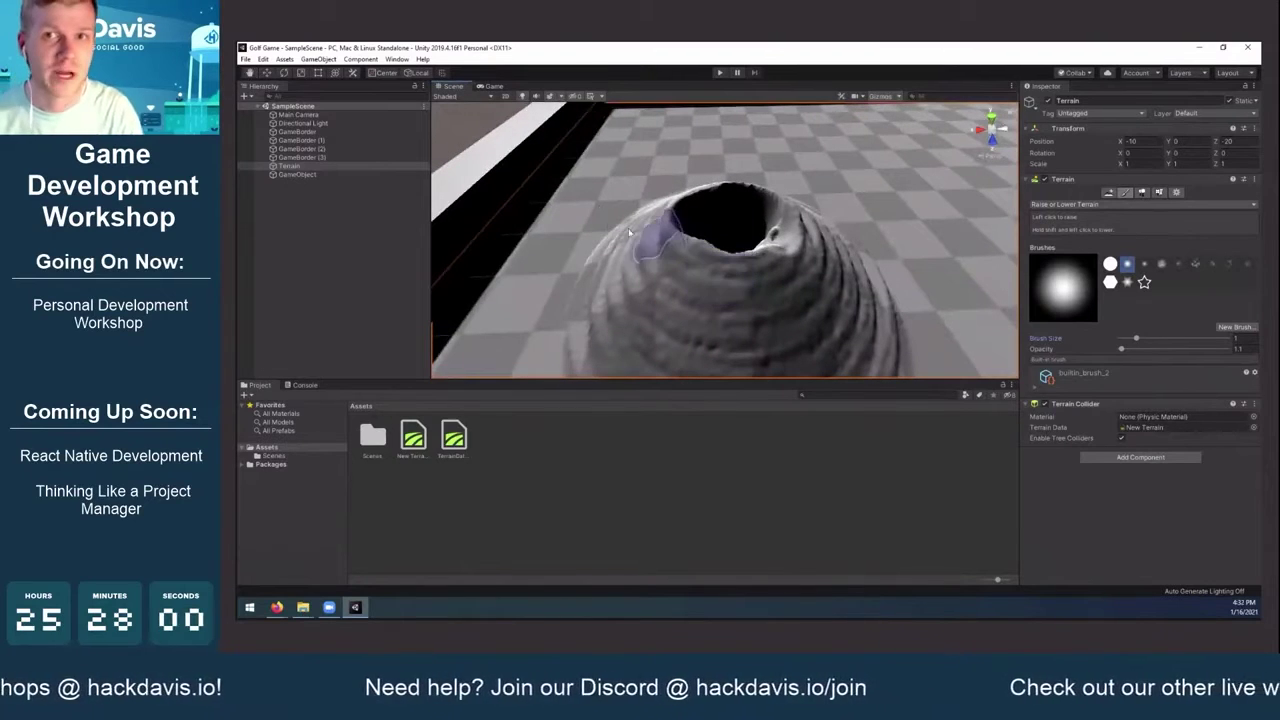
# Display the scene in Shaded Wireframe to examine the terrain mesh around the mound's hole, and return to Shaded mode
pyautogui.click(462, 96)
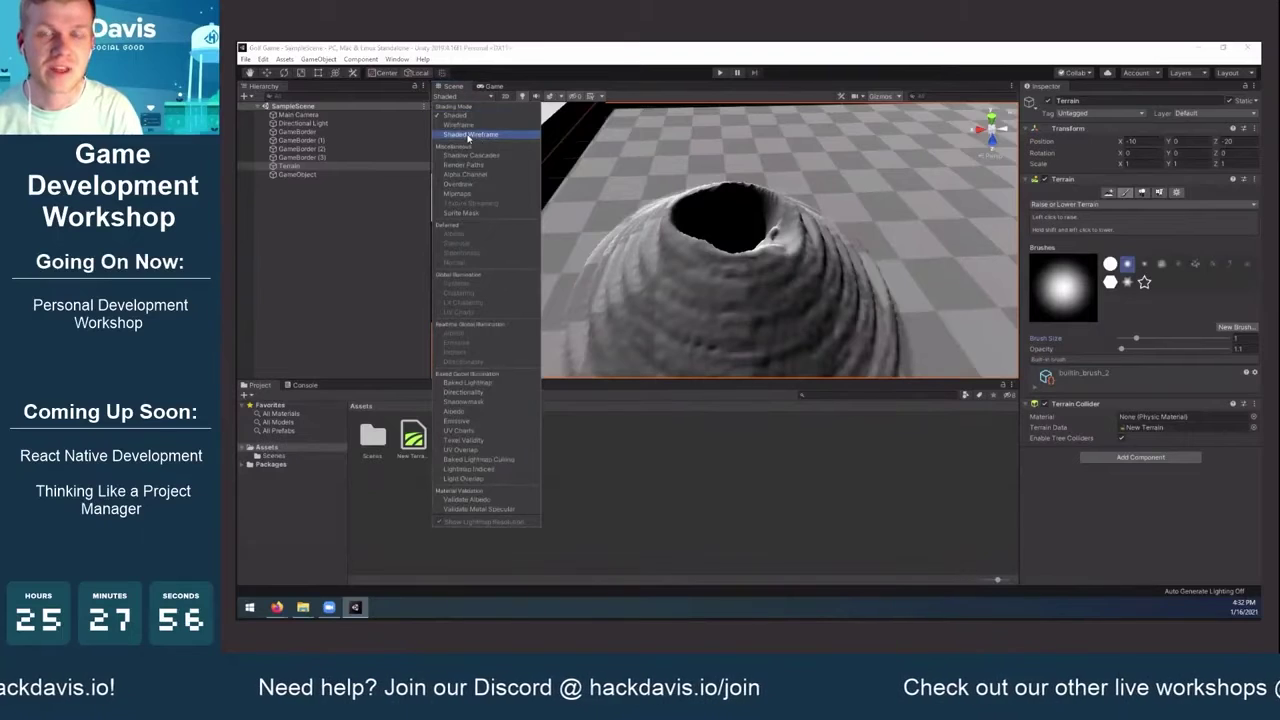
pyautogui.click(470, 134)
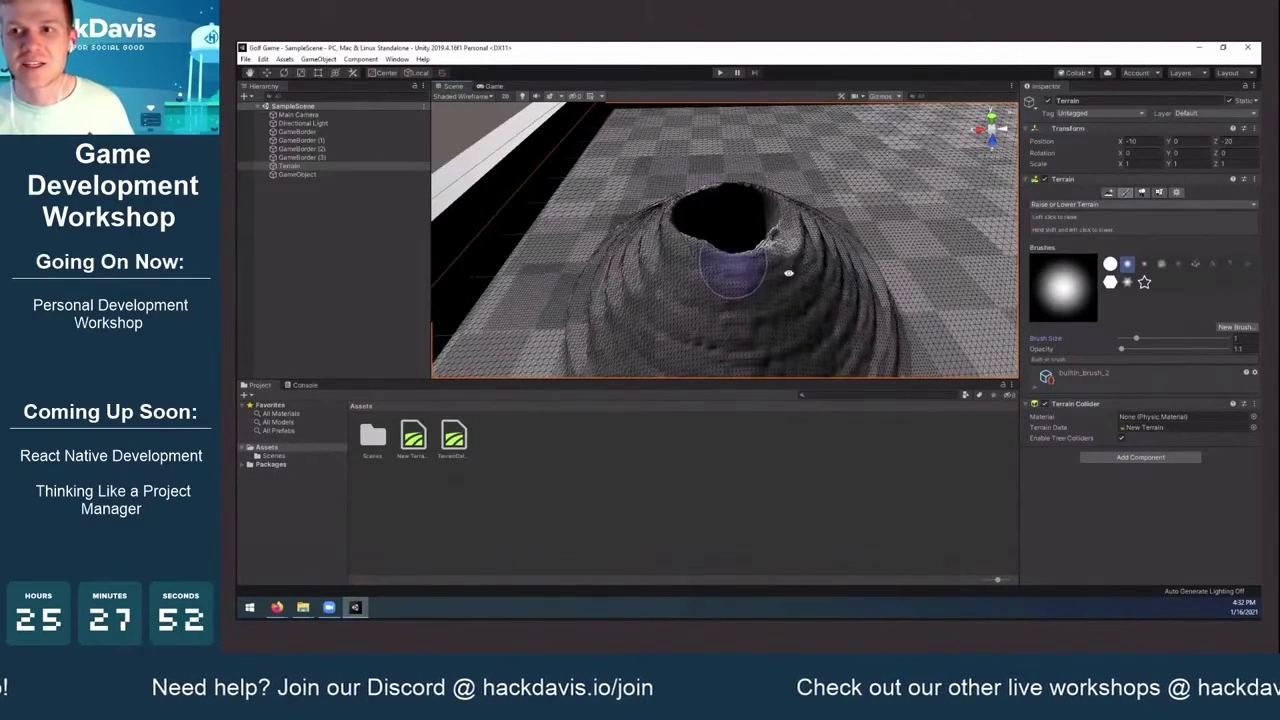
pyautogui.keyDown('alt'); pyautogui.moveTo(669, 256); pyautogui.dragTo(841, 200); pyautogui.keyUp('alt')
pyautogui.moveTo(733, 260)
pyautogui.keyDown('alt'); pyautogui.mouseDown()
pyautogui.moveTo(812, 258)
pyautogui.moveTo(811, 230)
pyautogui.mouseUp(); pyautogui.keyUp('alt')
pyautogui.moveTo(741, 285)
pyautogui.keyDown('alt'); pyautogui.mouseDown()
pyautogui.moveTo(670, 260)
pyautogui.moveTo(759, 257)
pyautogui.mouseUp(); pyautogui.keyUp('alt')
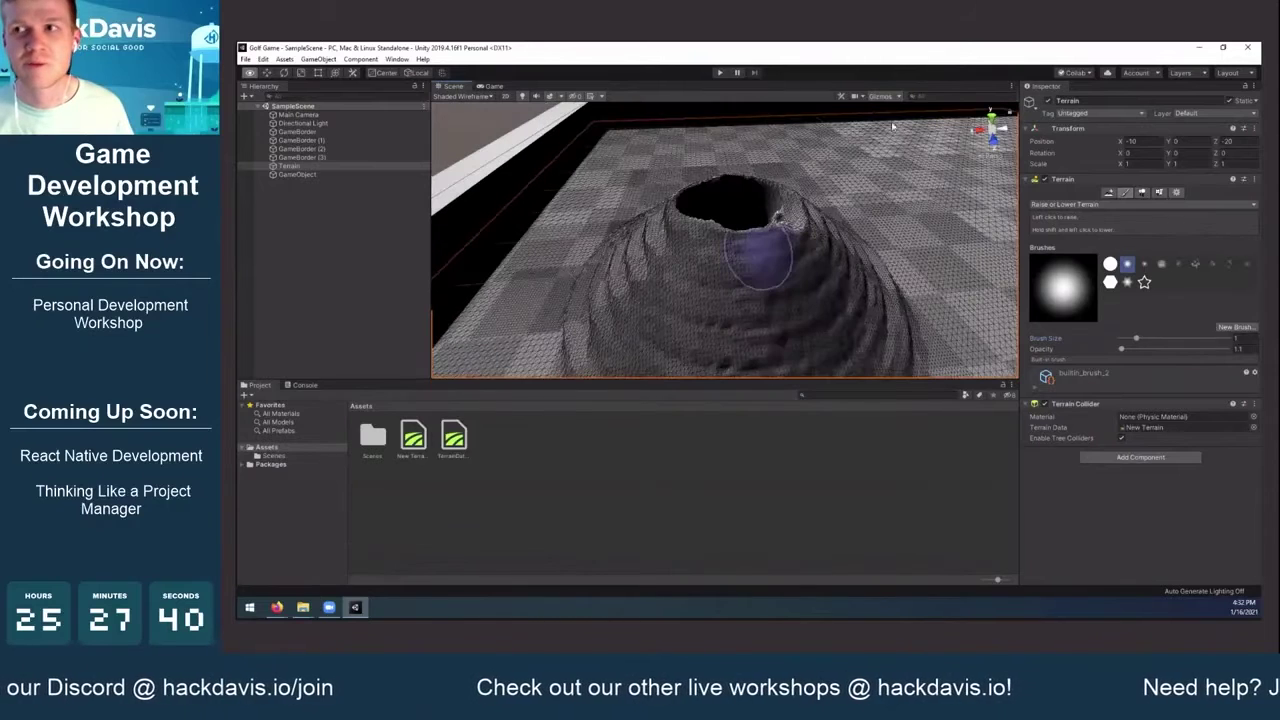
pyautogui.click(465, 97)
pyautogui.click(460, 115)
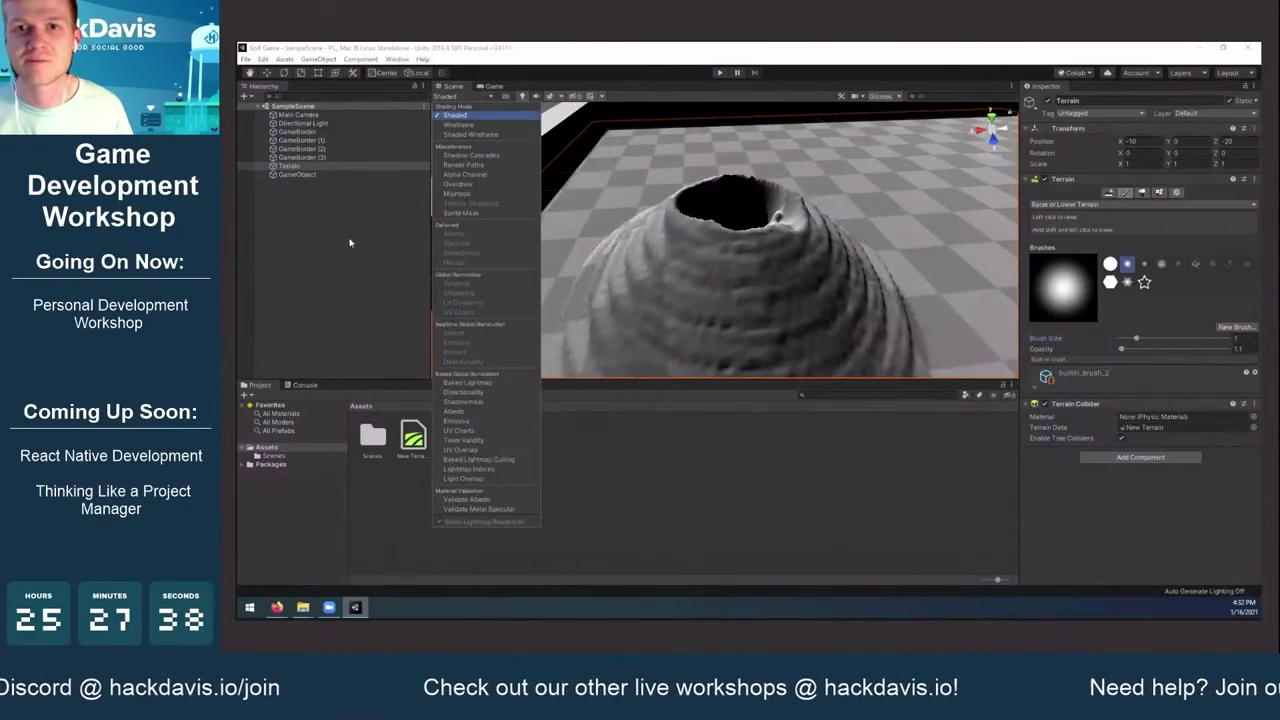
pyautogui.click(320, 181)
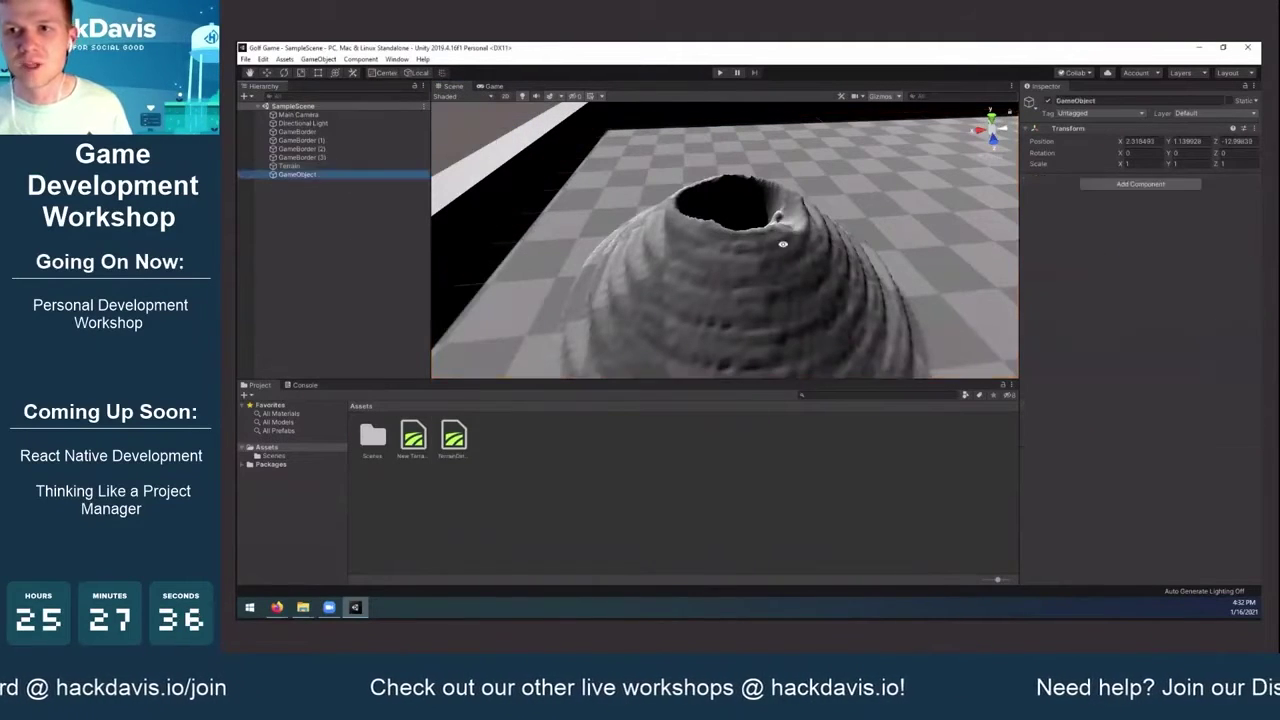
pyautogui.scroll(-5, 720, 249)
pyautogui.keyDown('alt'); pyautogui.moveTo(703, 261); pyautogui.dragTo(747, 246); pyautogui.keyUp('alt')
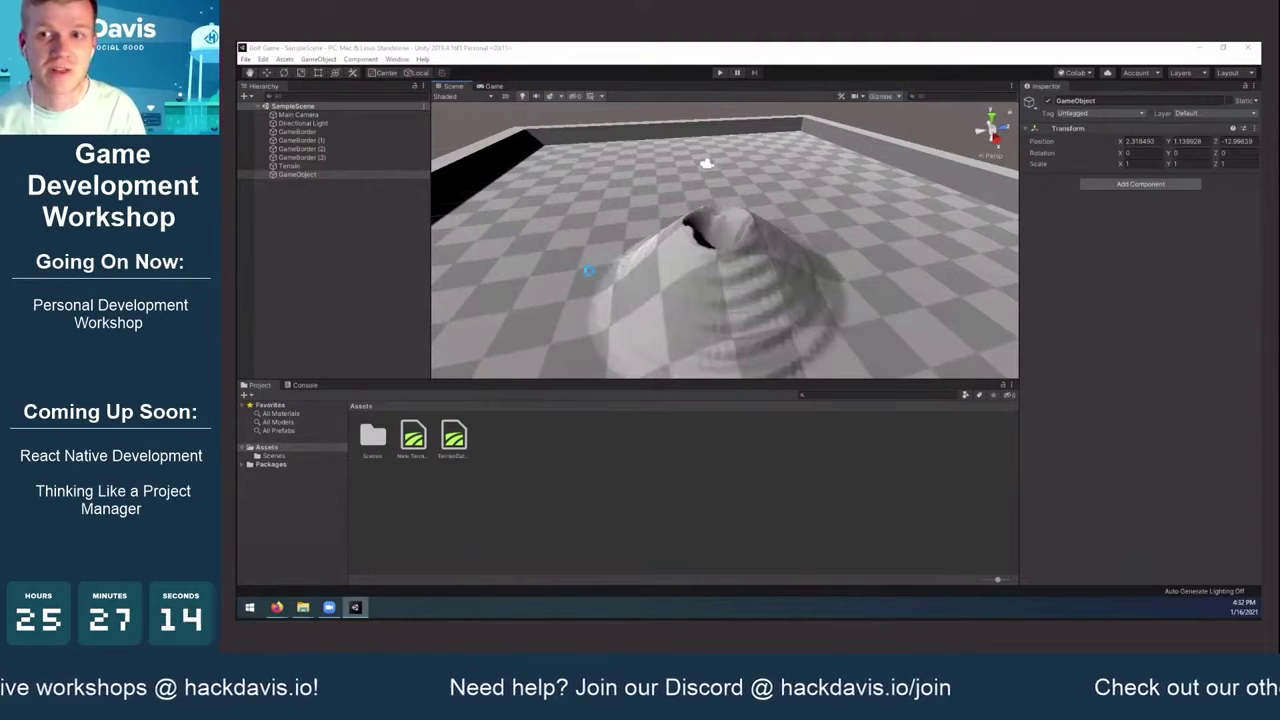
pyautogui.press('w')
pyautogui.moveTo(667, 241); pyautogui.dragTo(834, 222, button='right')
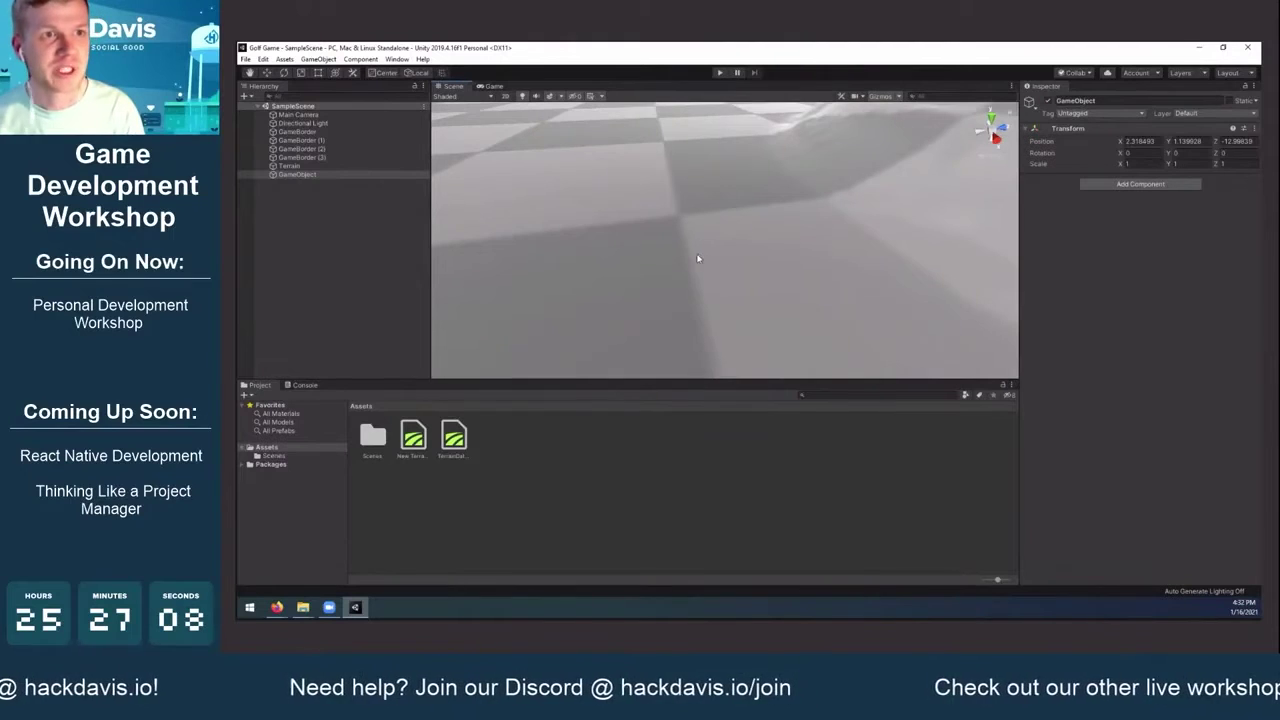
pyautogui.scroll(-8, 696, 254)
pyautogui.moveTo(729, 247); pyautogui.dragTo(659, 267, button='middle')
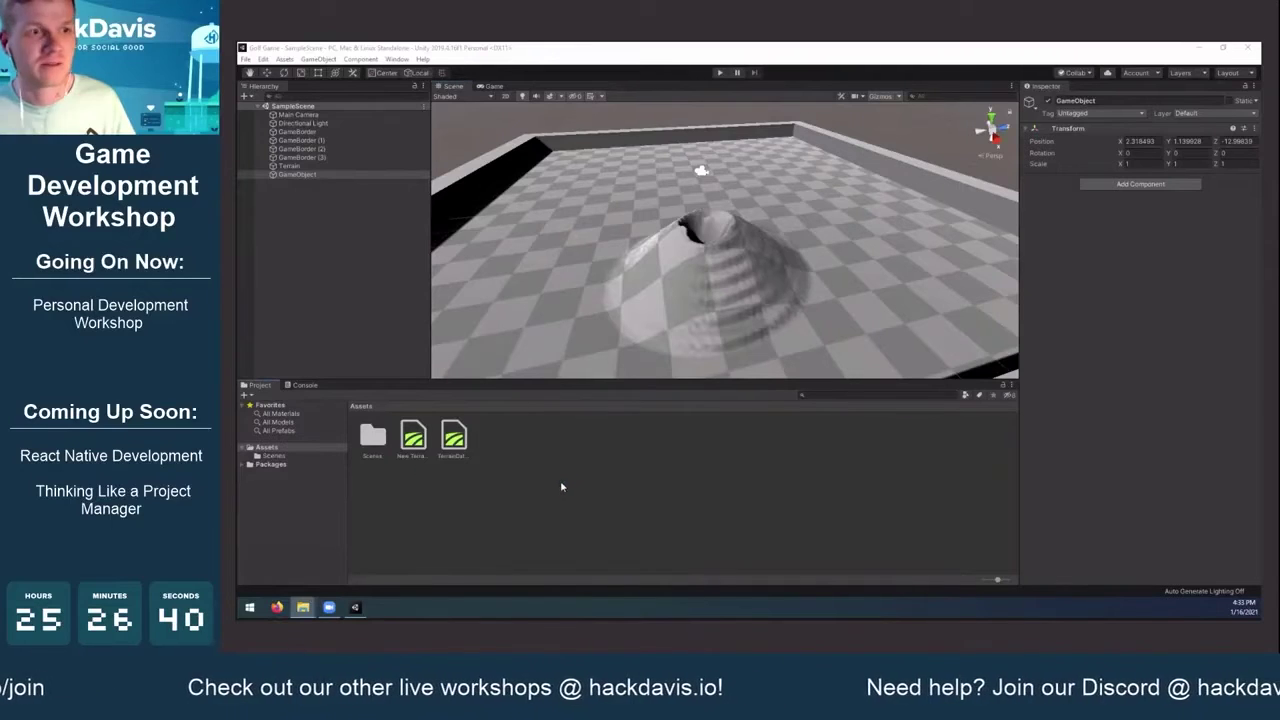
# Import the grid texture image from the file explorer into the project's Assets folder and check its import settings
pyautogui.moveTo(583, 526); pyautogui.dragTo(580, 520)
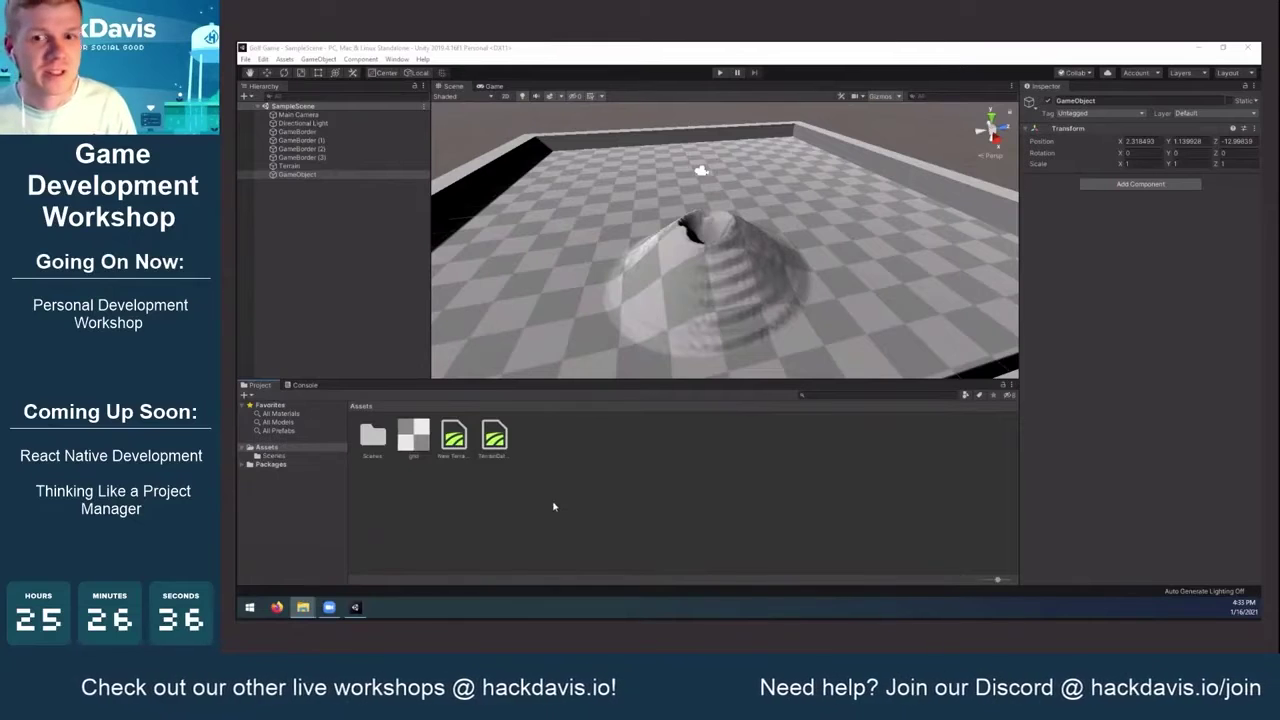
pyautogui.click(415, 440)
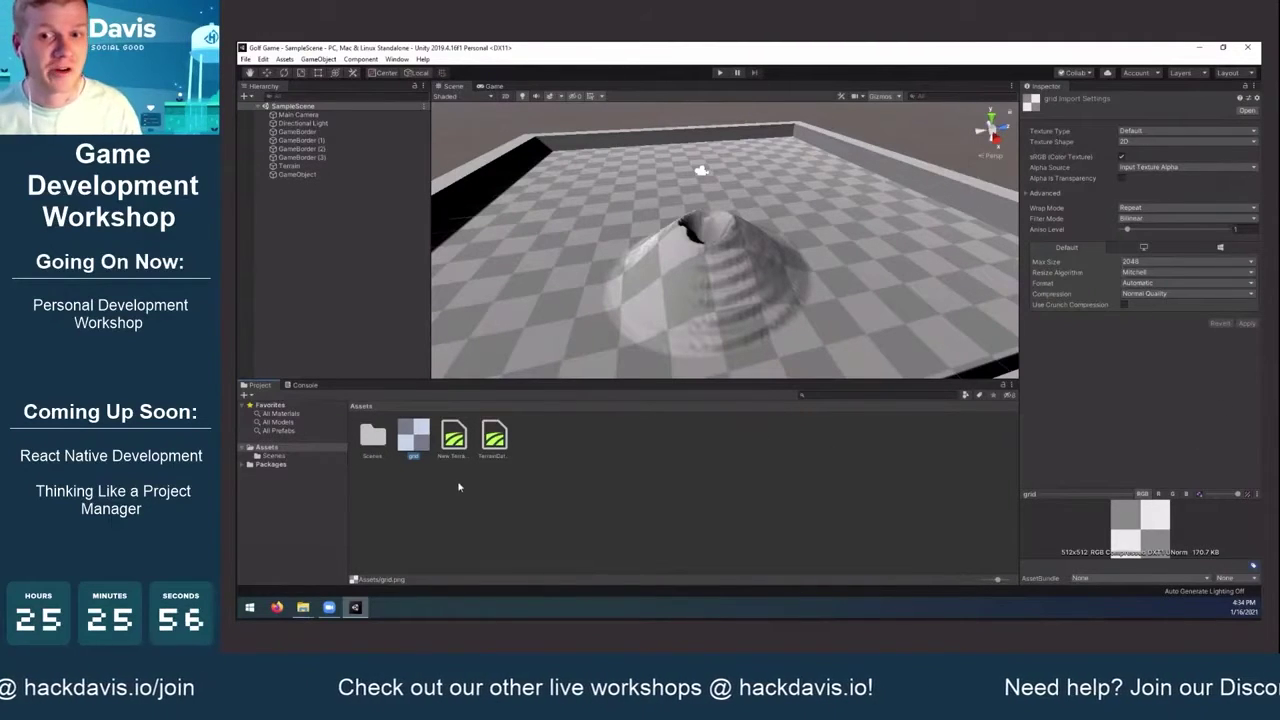
pyautogui.click(492, 490)
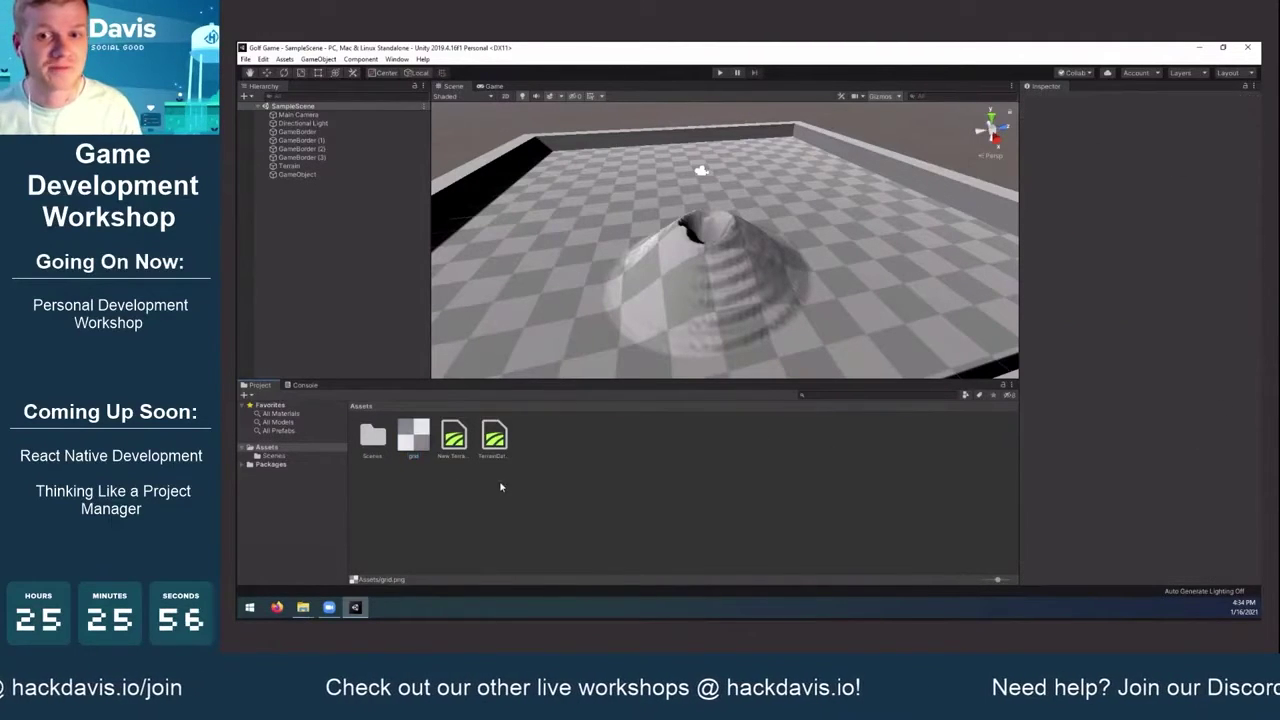
# Create a new material named Floor in the Assets folder
pyautogui.rightClick(554, 478)
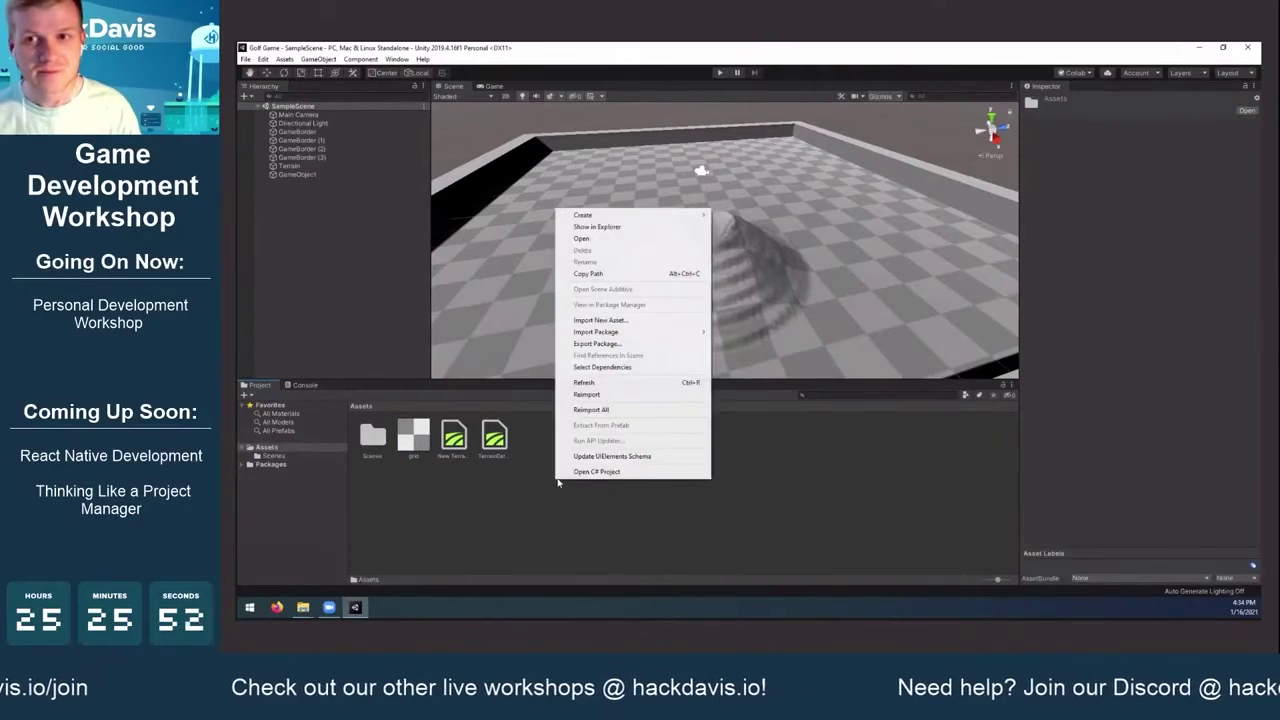
pyautogui.moveTo(702, 219)
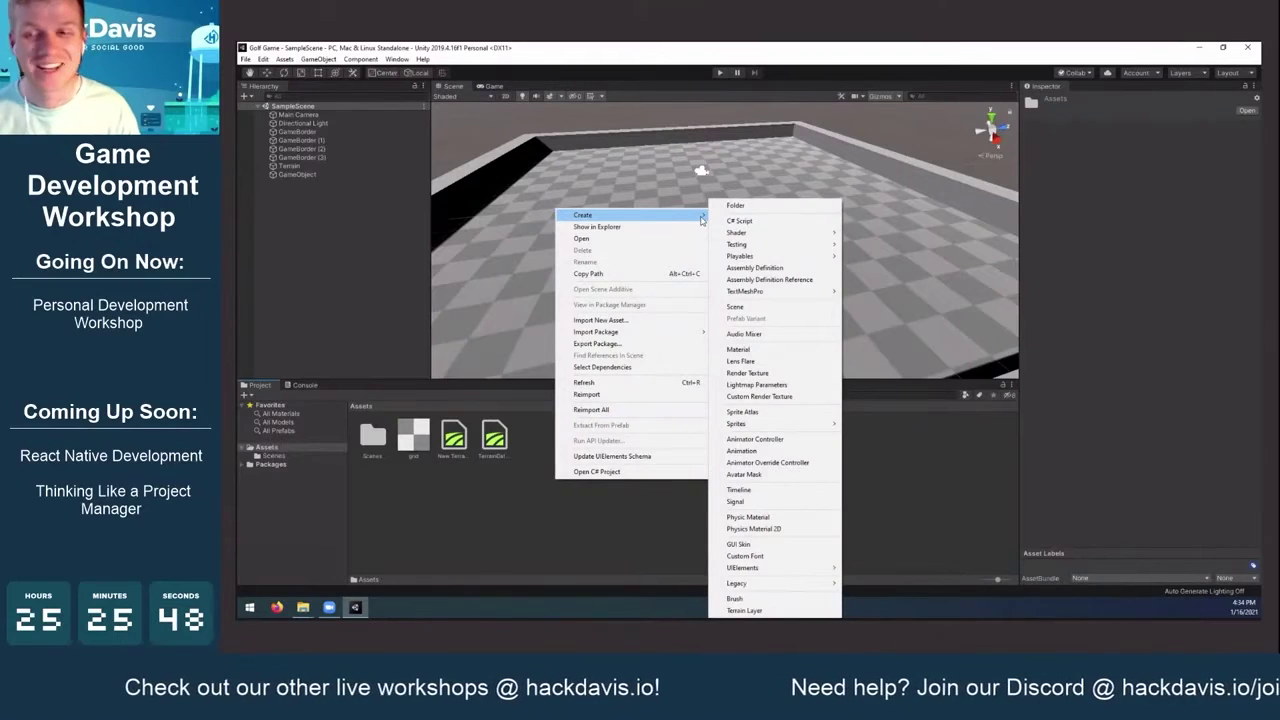
pyautogui.click(772, 350)
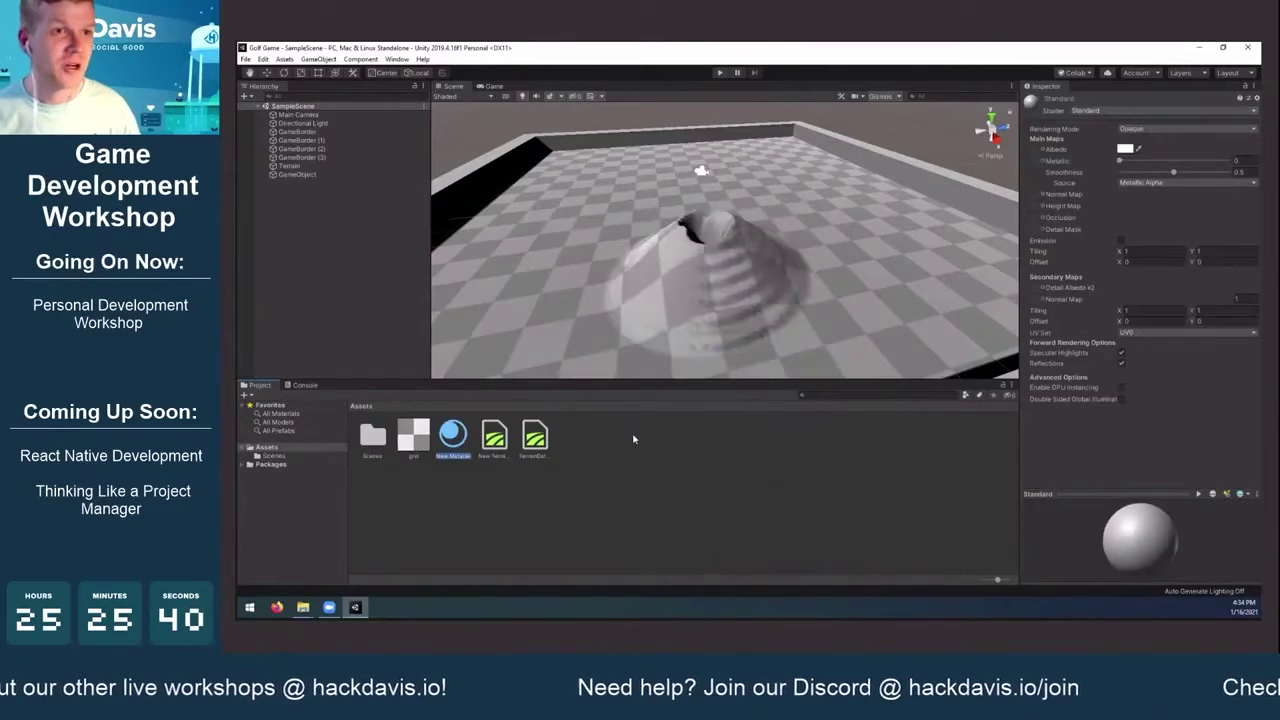
pyautogui.write('Floor')
pyautogui.press('Return')
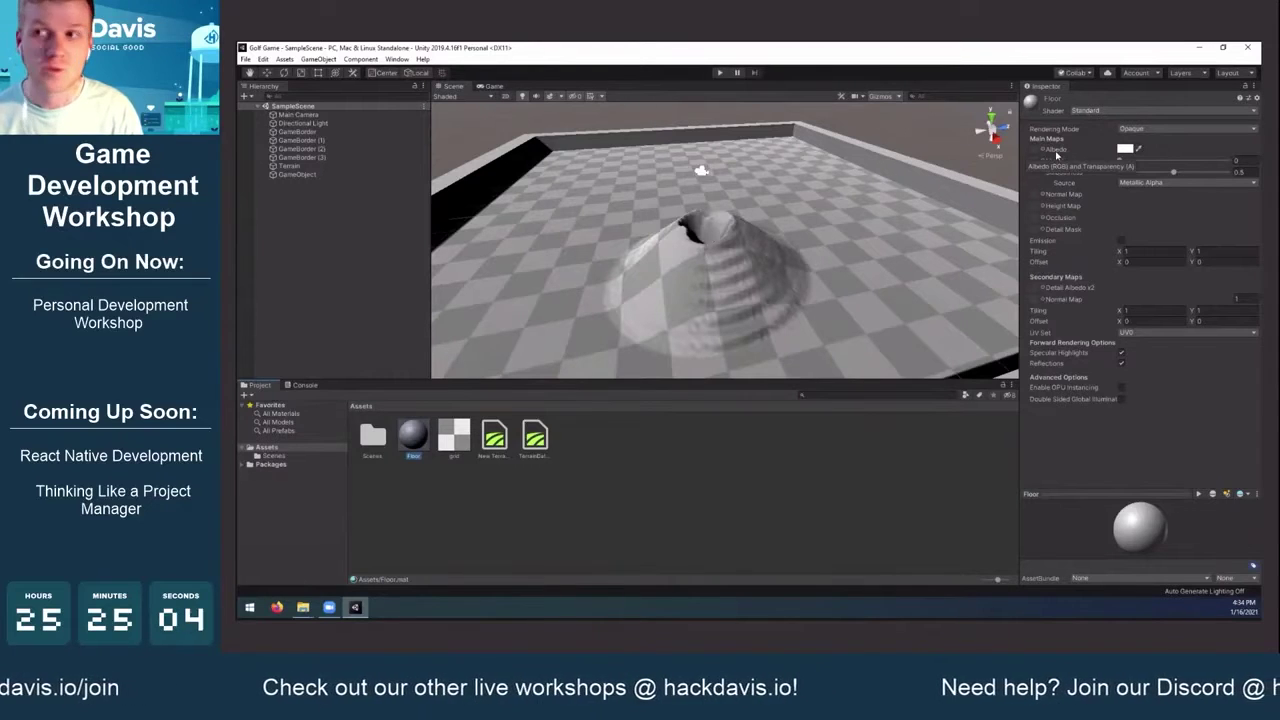
# Assign the grid texture to the Floor material's Albedo map and check it on the enlarged preview sphere
pyautogui.click(1116, 494)
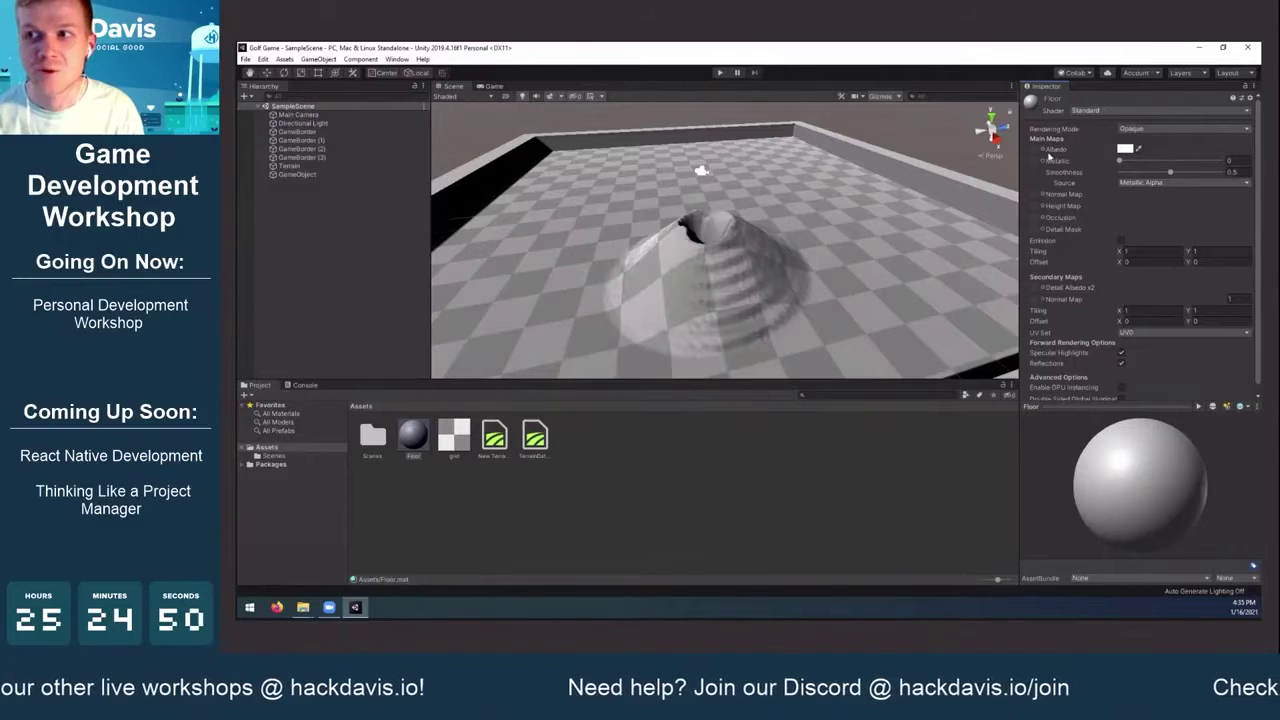
pyautogui.click(1043, 150)
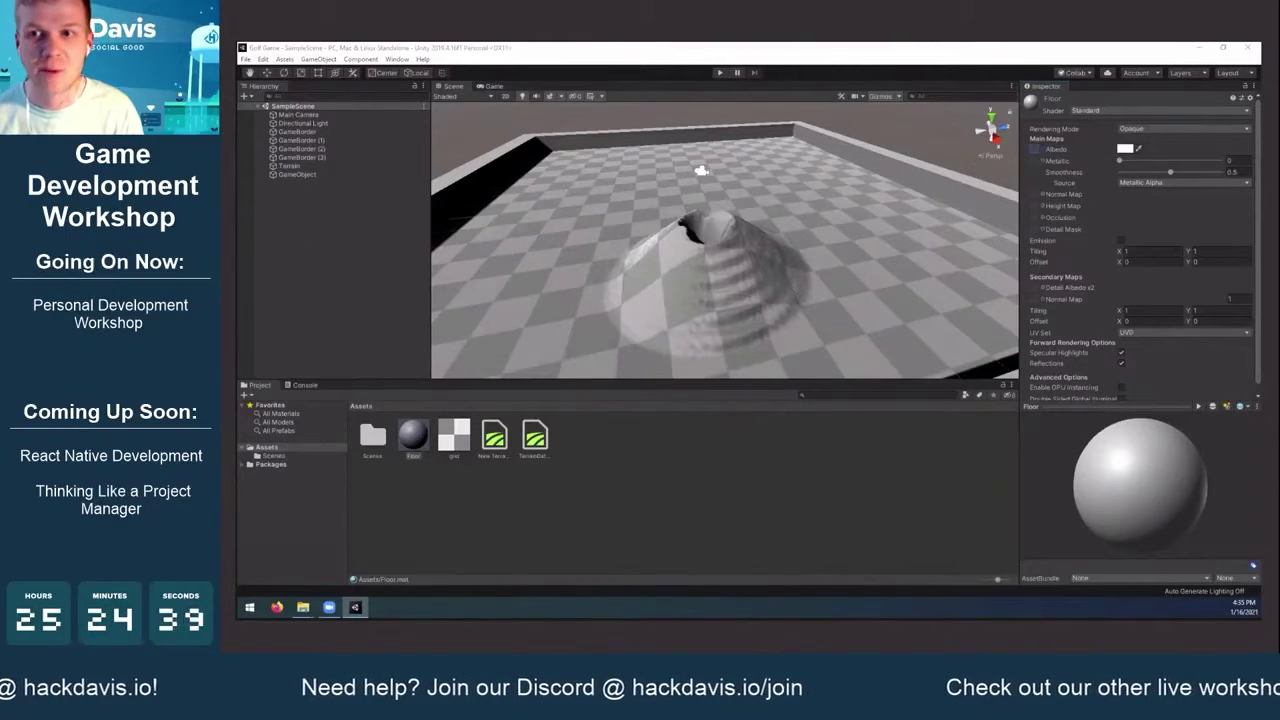
pyautogui.click(655, 257)
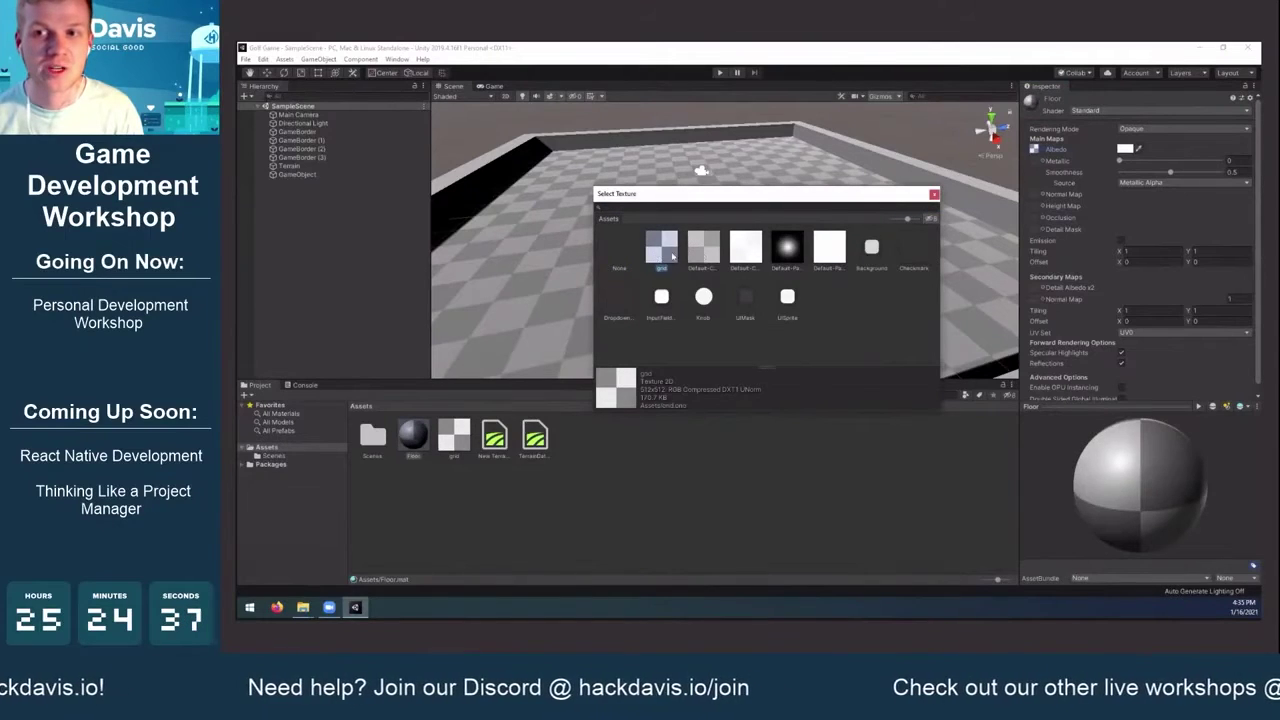
pyautogui.click(705, 254)
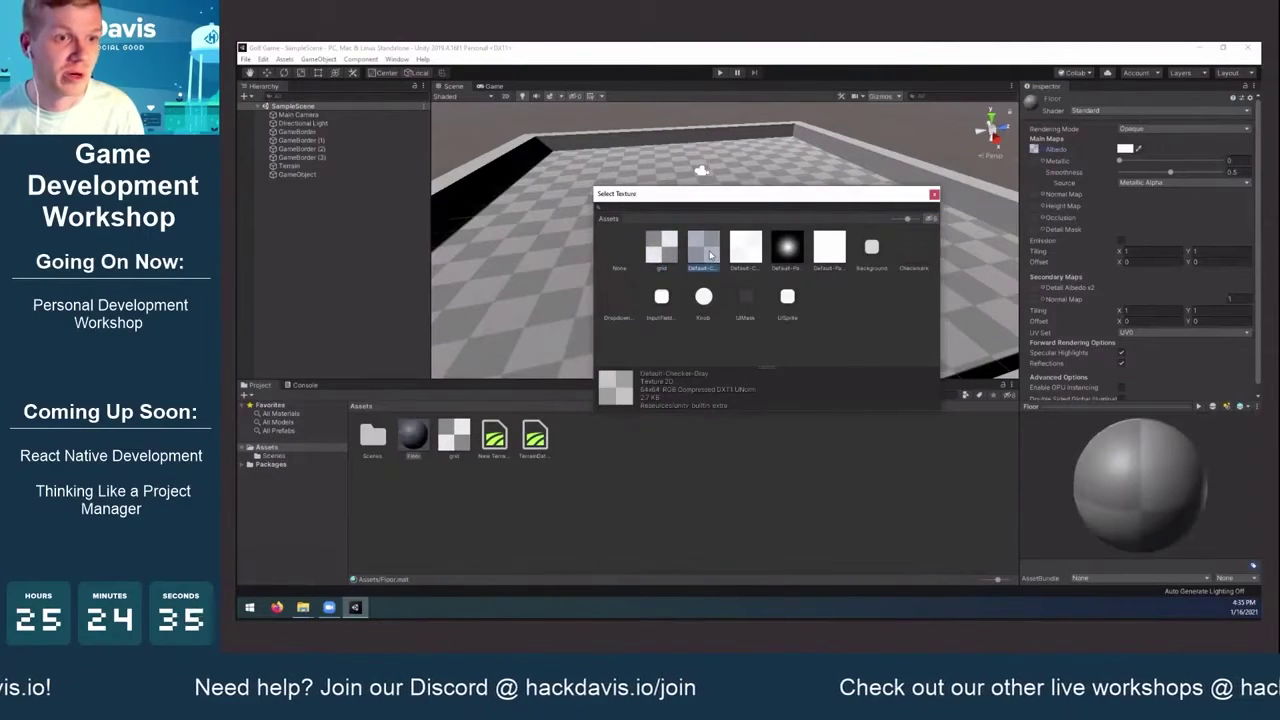
pyautogui.click(659, 254)
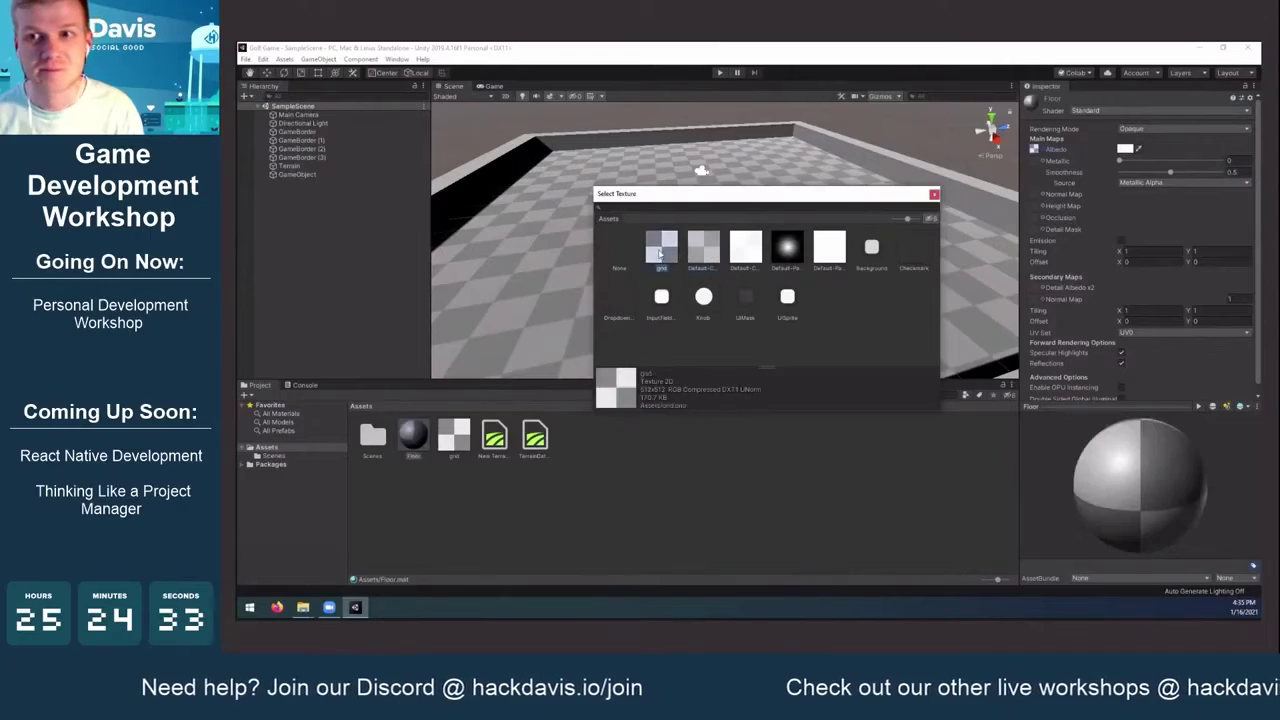
pyautogui.click(934, 194)
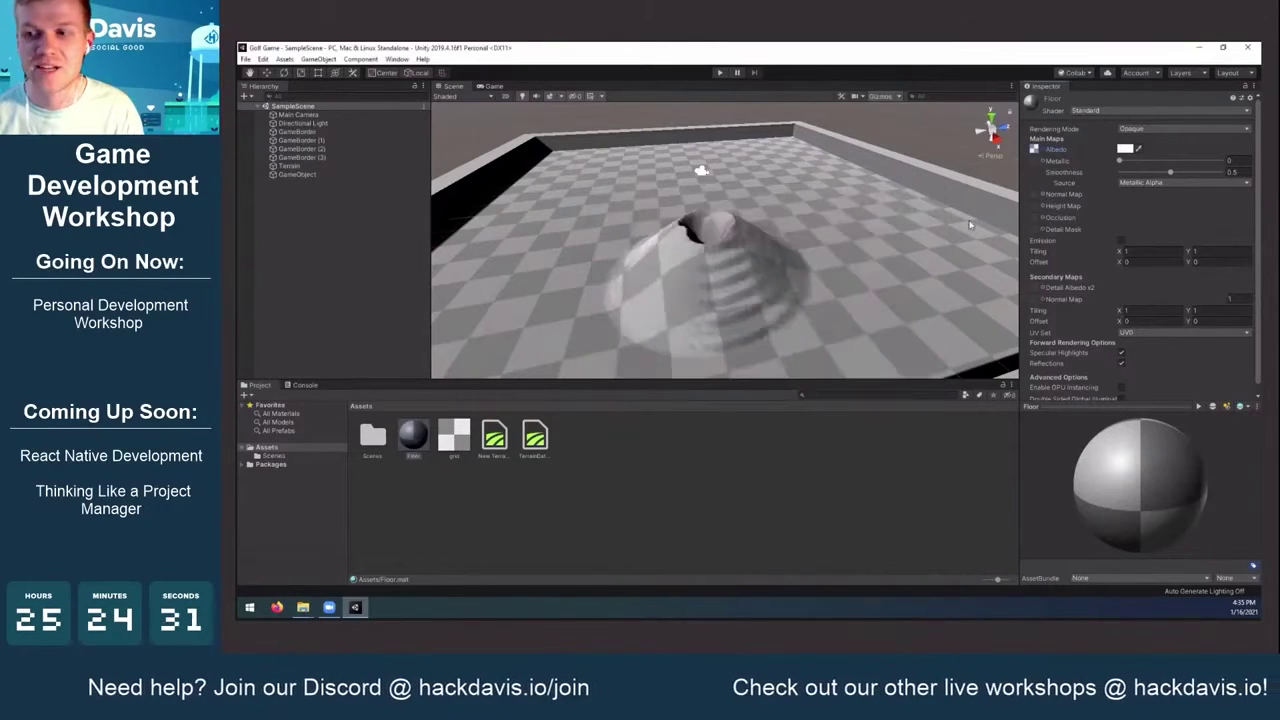
pyautogui.moveTo(1149, 487); pyautogui.dragTo(1101, 462)
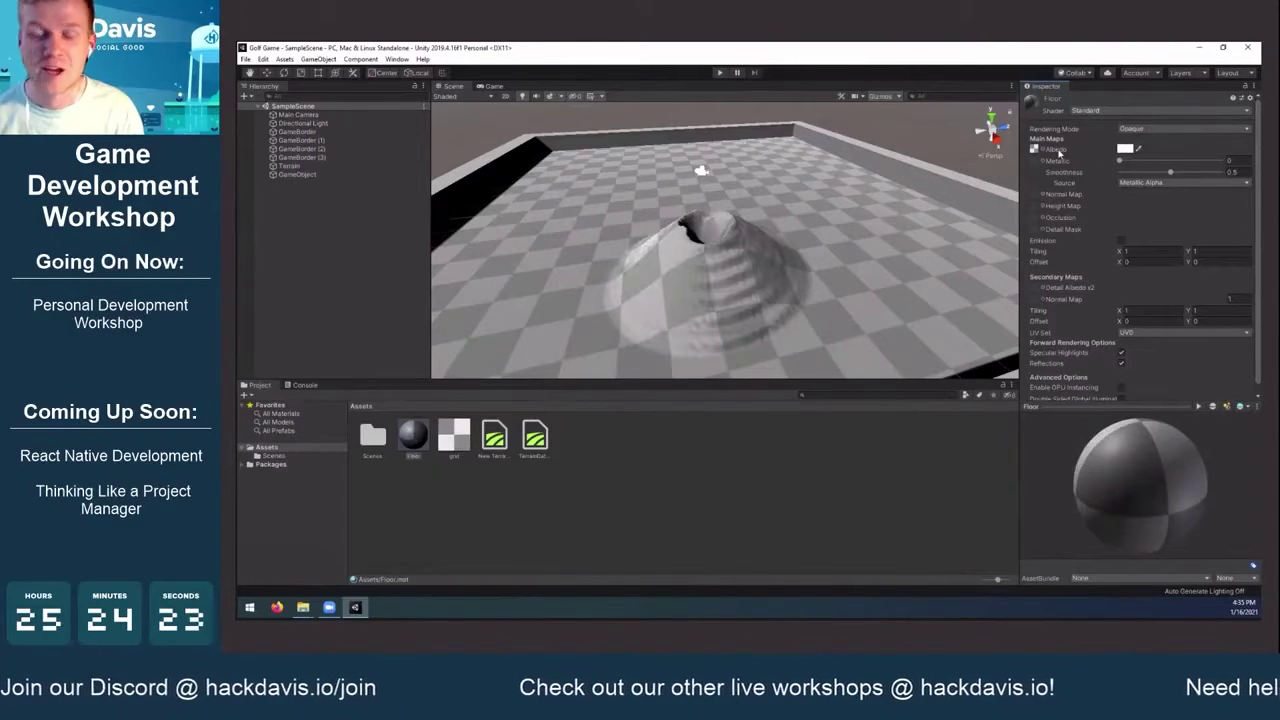
# Set the Floor material's Albedo color to a dark green, RGB 43, 157, 50
pyautogui.click(1125, 149)
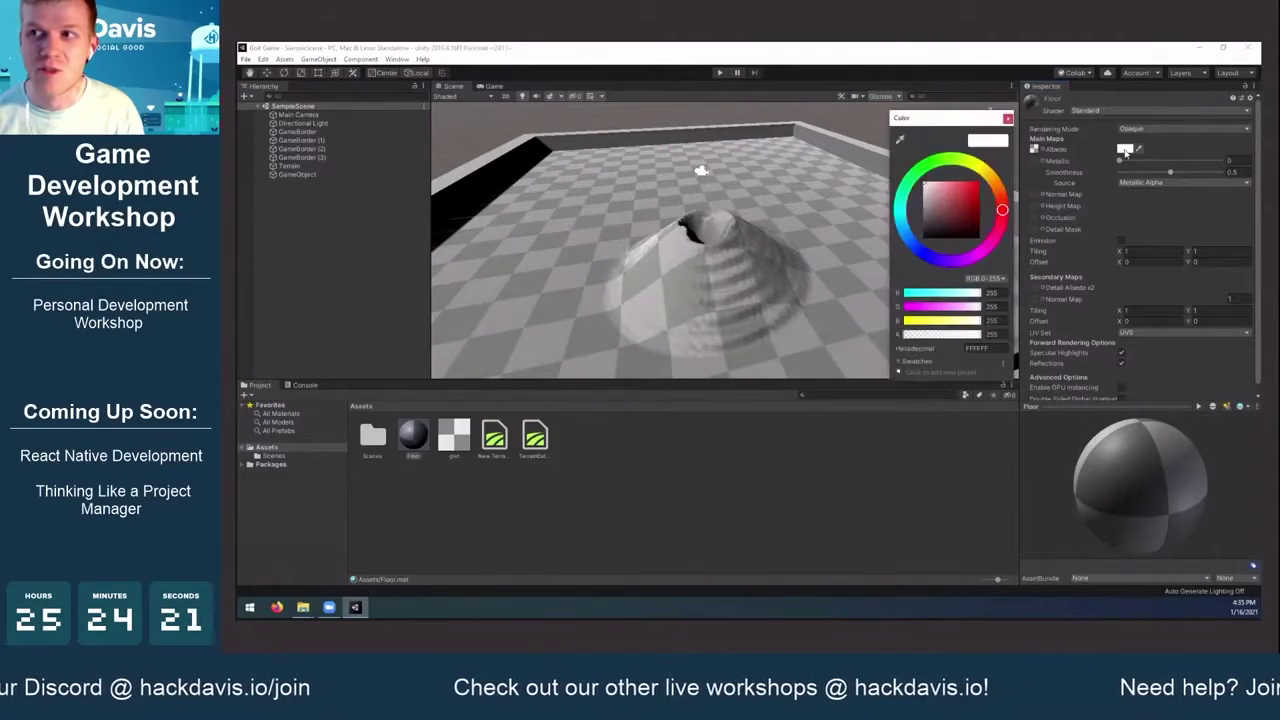
pyautogui.click(923, 168)
pyautogui.click(953, 193)
pyautogui.moveTo(953, 194); pyautogui.dragTo(961, 190)
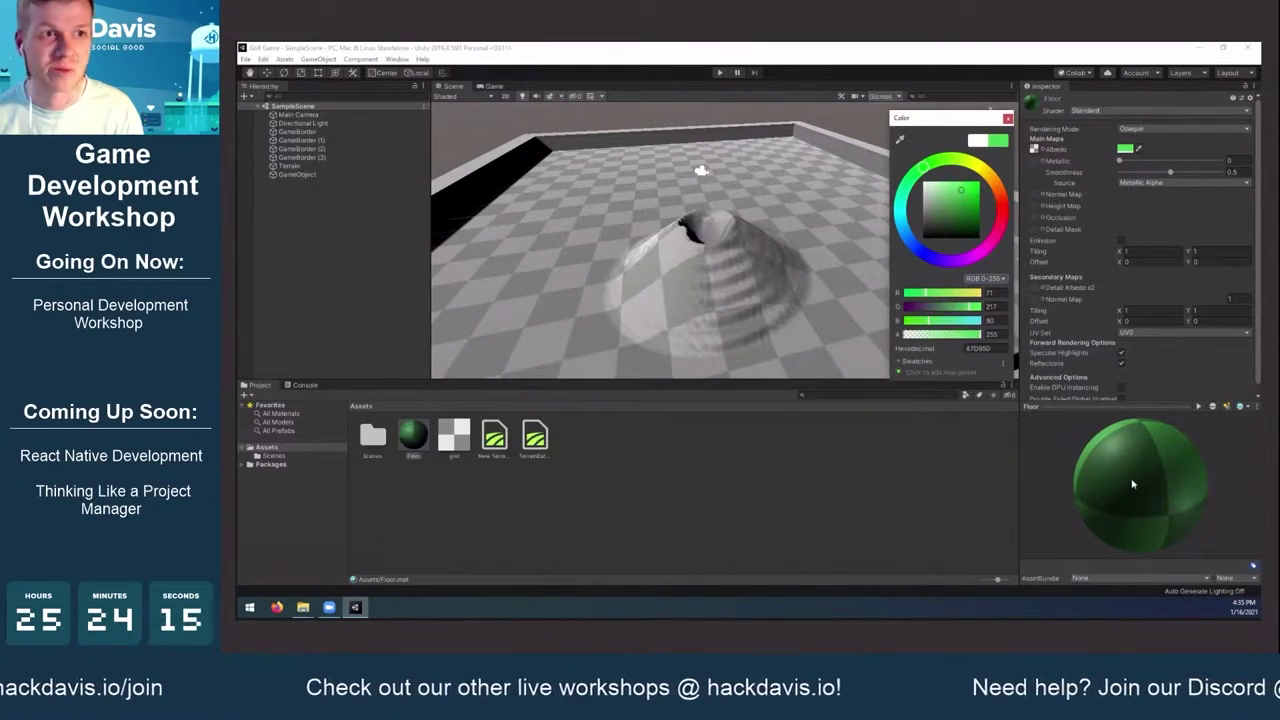
pyautogui.moveTo(960, 191)
pyautogui.mouseDown()
pyautogui.moveTo(959, 206)
pyautogui.moveTo(997, 186)
pyautogui.moveTo(957, 208)
pyautogui.moveTo(957, 194)
pyautogui.moveTo(967, 206)
pyautogui.mouseUp()
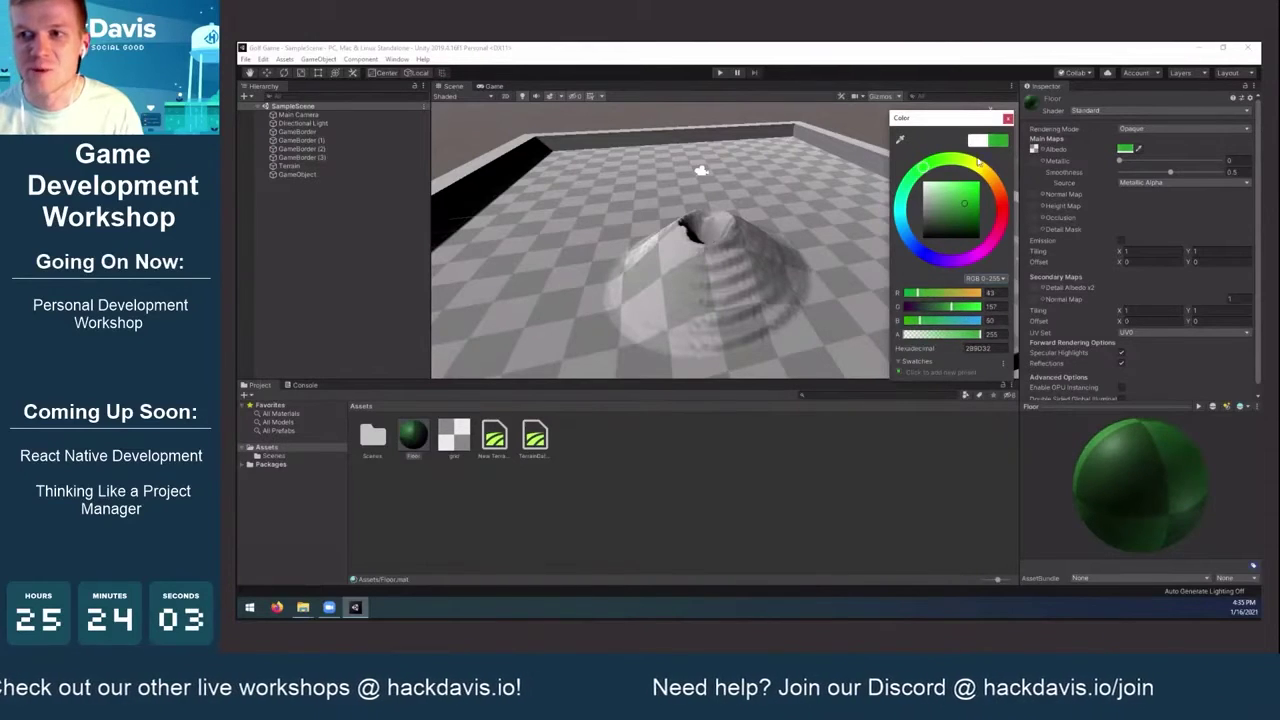
pyautogui.click(1008, 119)
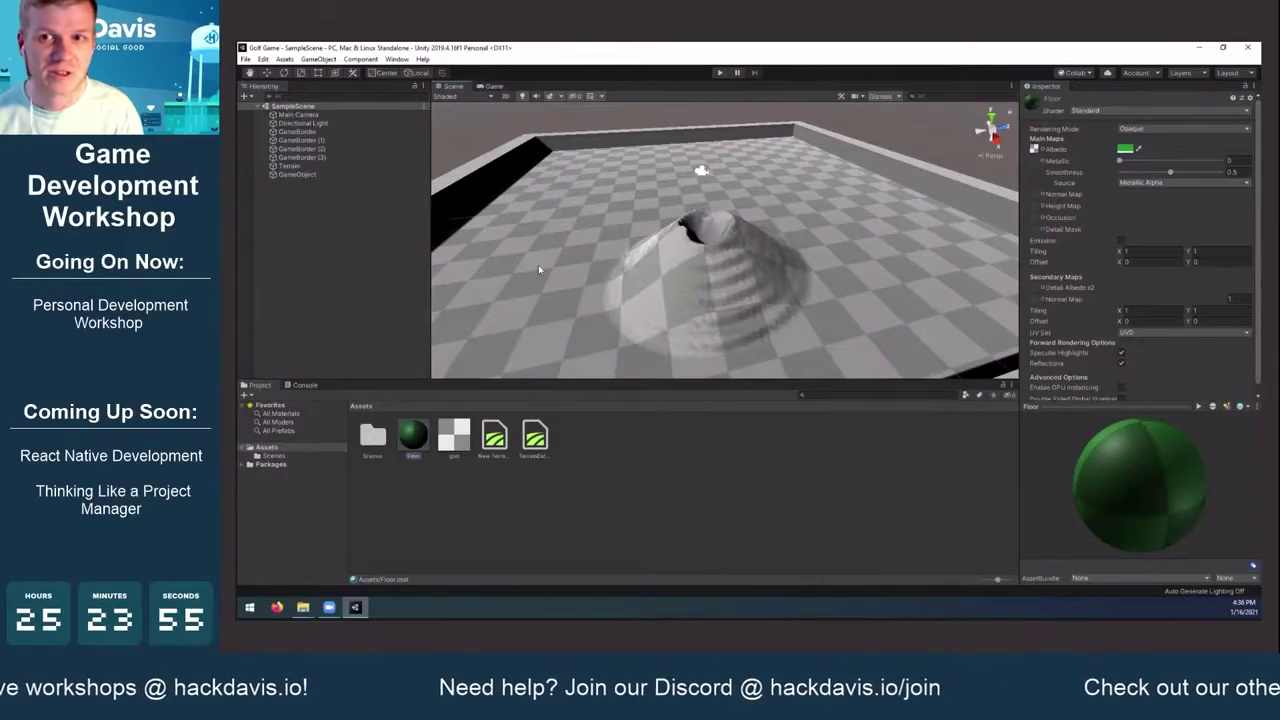
# Replace the Terrain's default material with the Floor material in its Terrain Settings
pyautogui.click(290, 166)
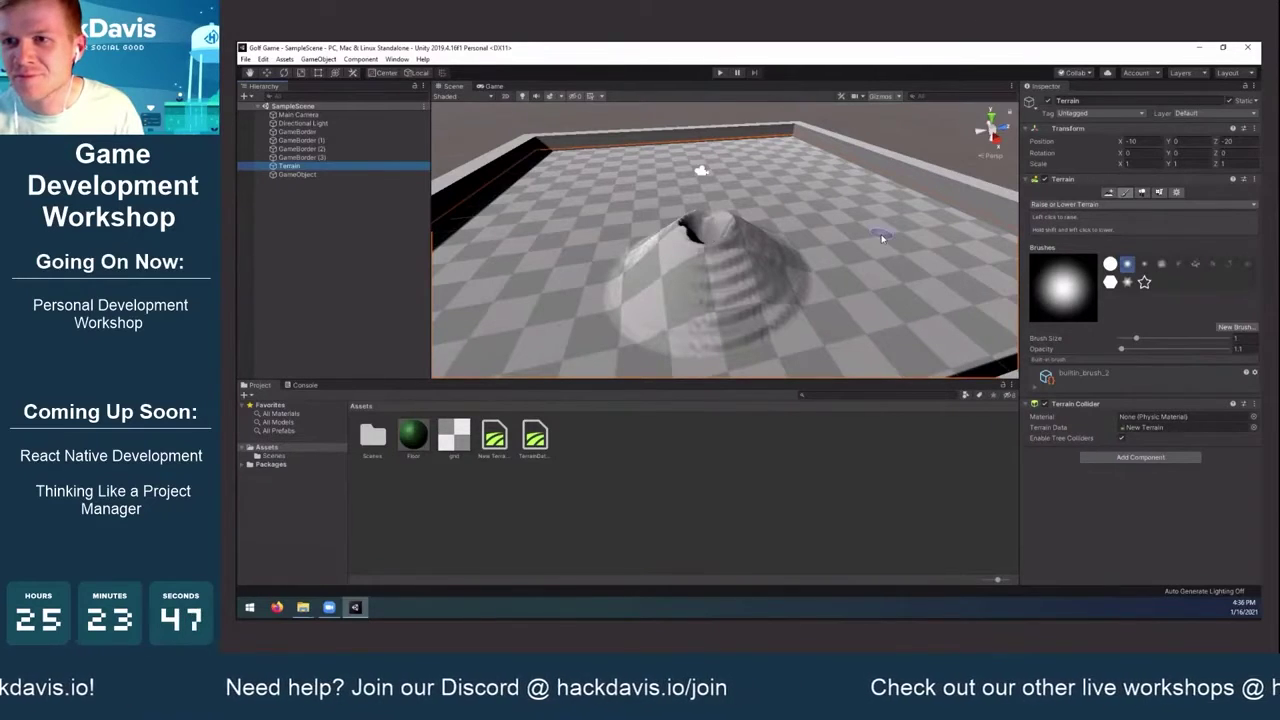
pyautogui.scroll(-2, 882, 238)
pyautogui.scroll(-1, 882, 238)
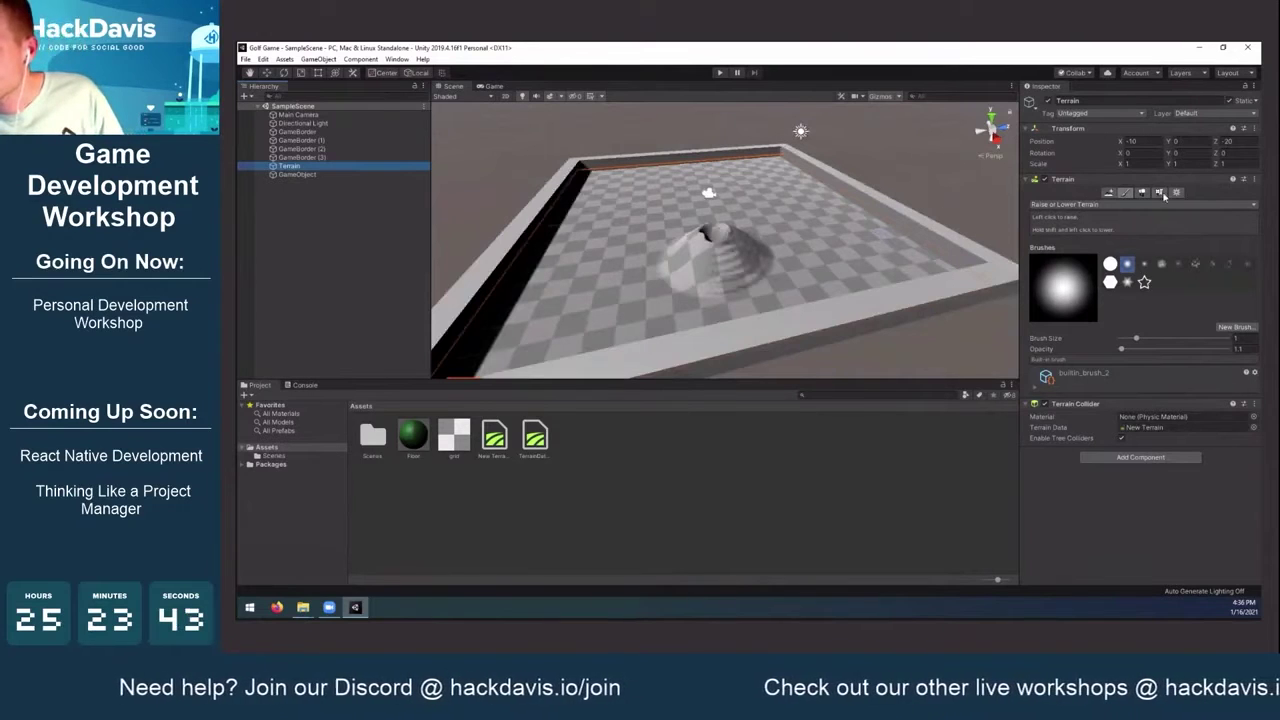
pyautogui.click(1175, 192)
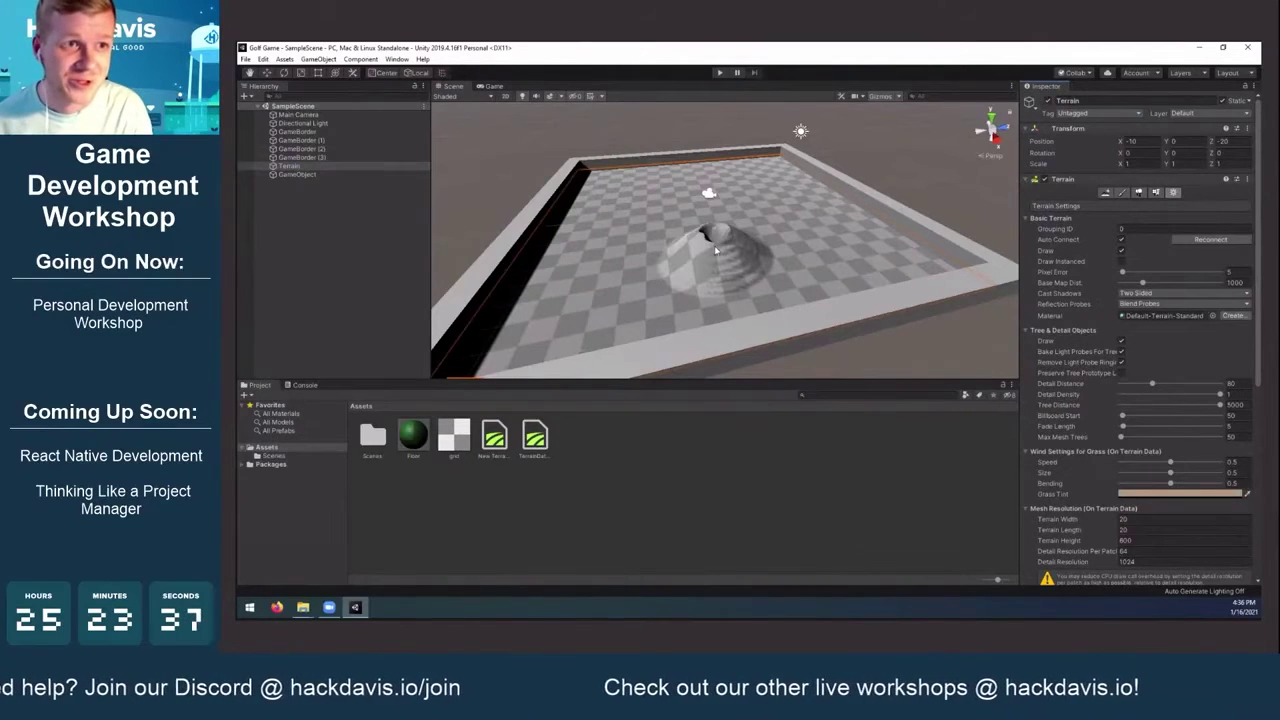
pyautogui.moveTo(715, 248); pyautogui.dragTo(713, 255, button='middle')
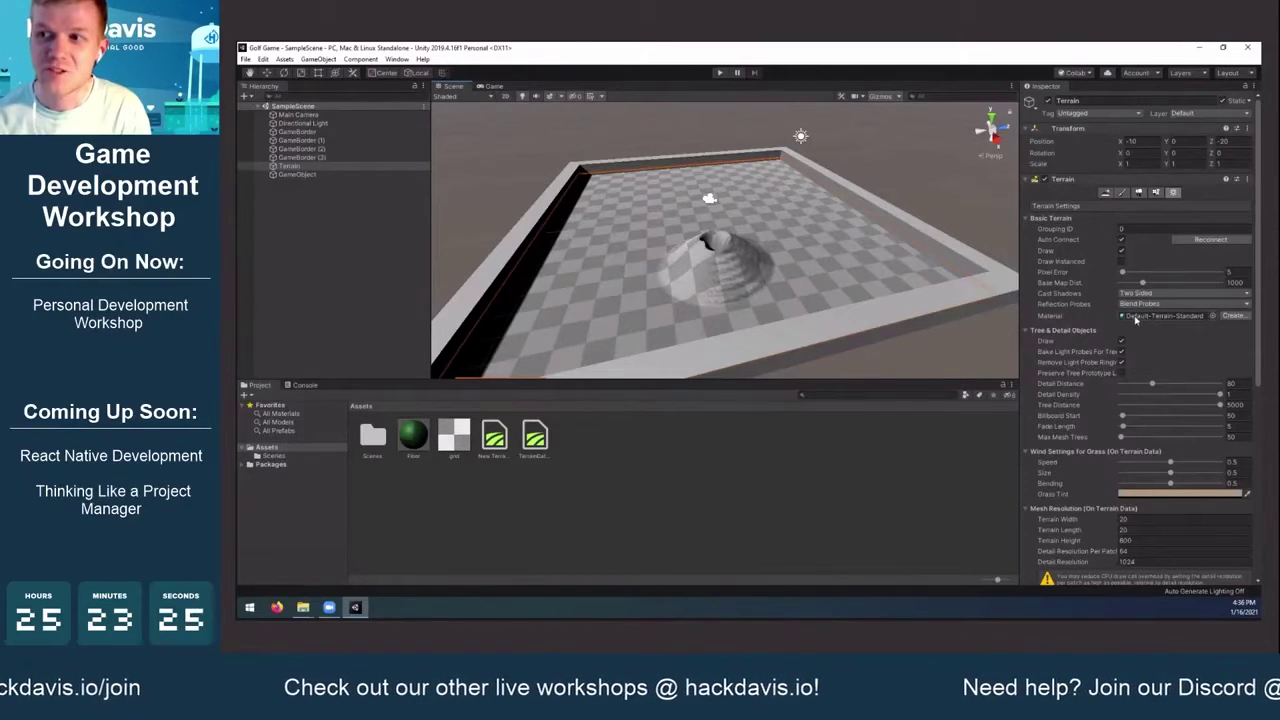
pyautogui.click(1214, 316)
pyautogui.click(664, 250)
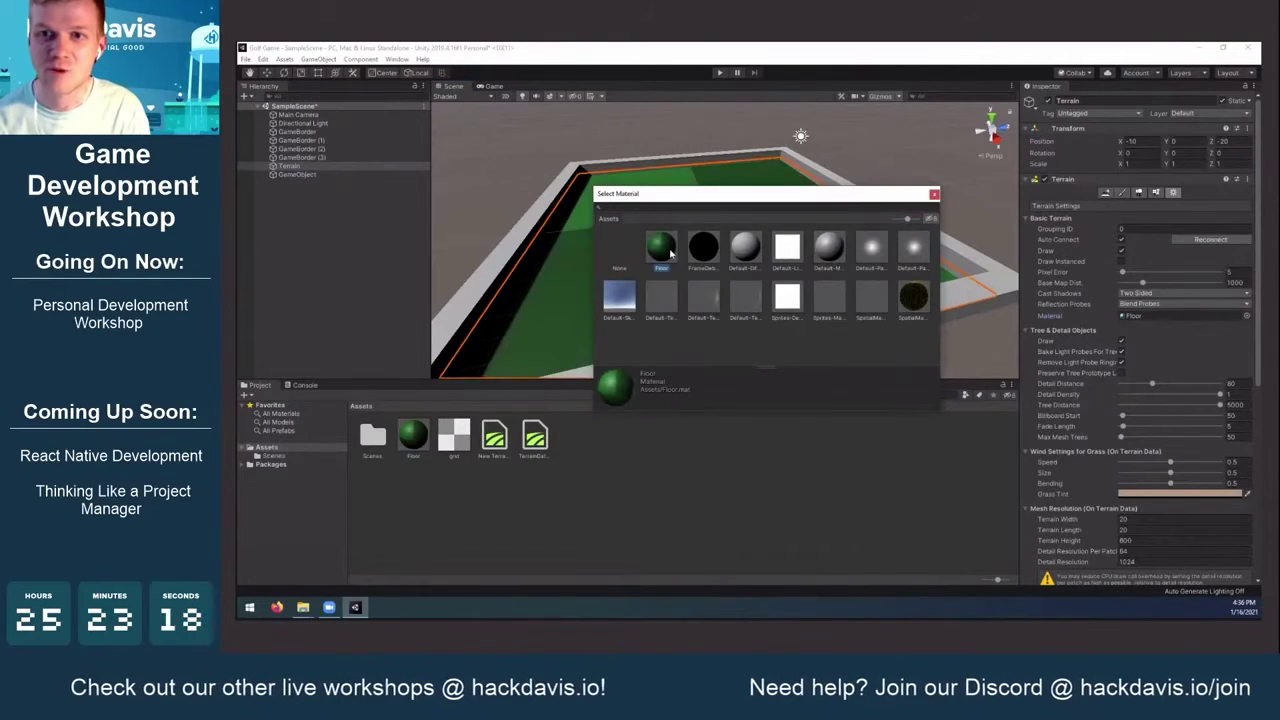
pyautogui.moveTo(754, 194); pyautogui.dragTo(855, 328)
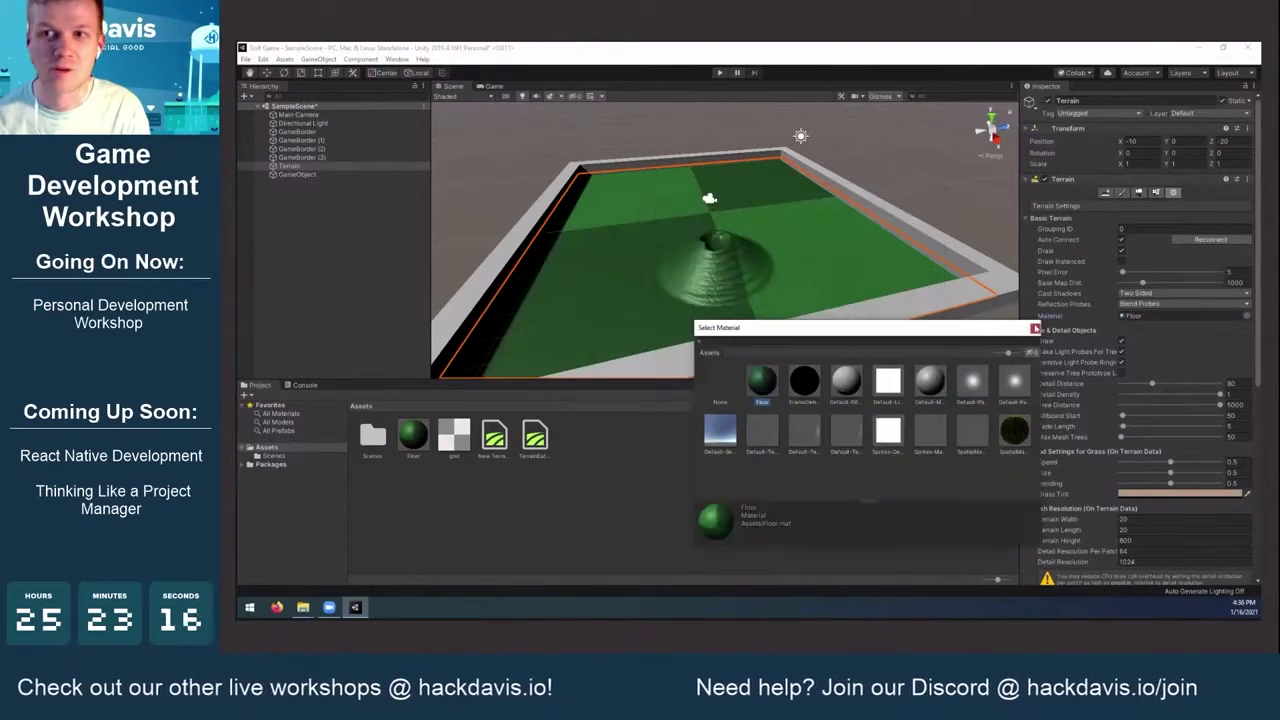
pyautogui.click(1034, 327)
pyautogui.moveTo(765, 290); pyautogui.dragTo(765, 266, button='middle')
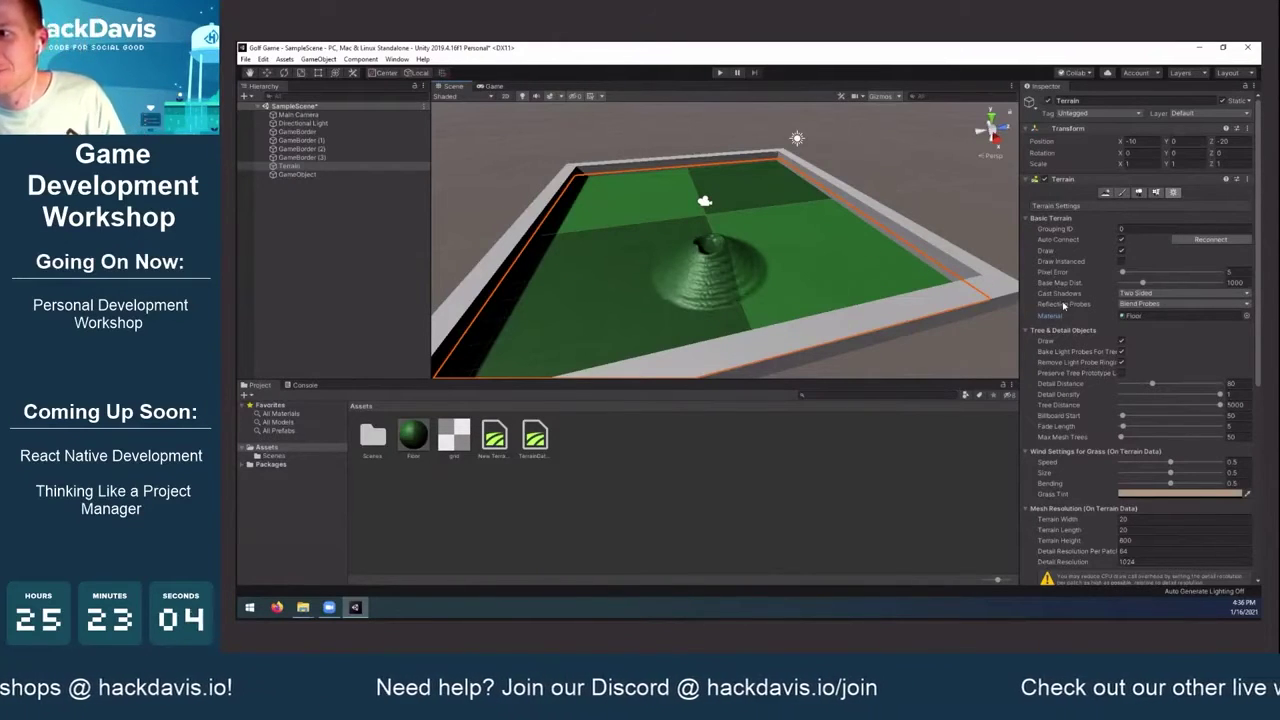
# Set the Floor material's main map tiling to 10 in both X and Y
pyautogui.click(411, 443)
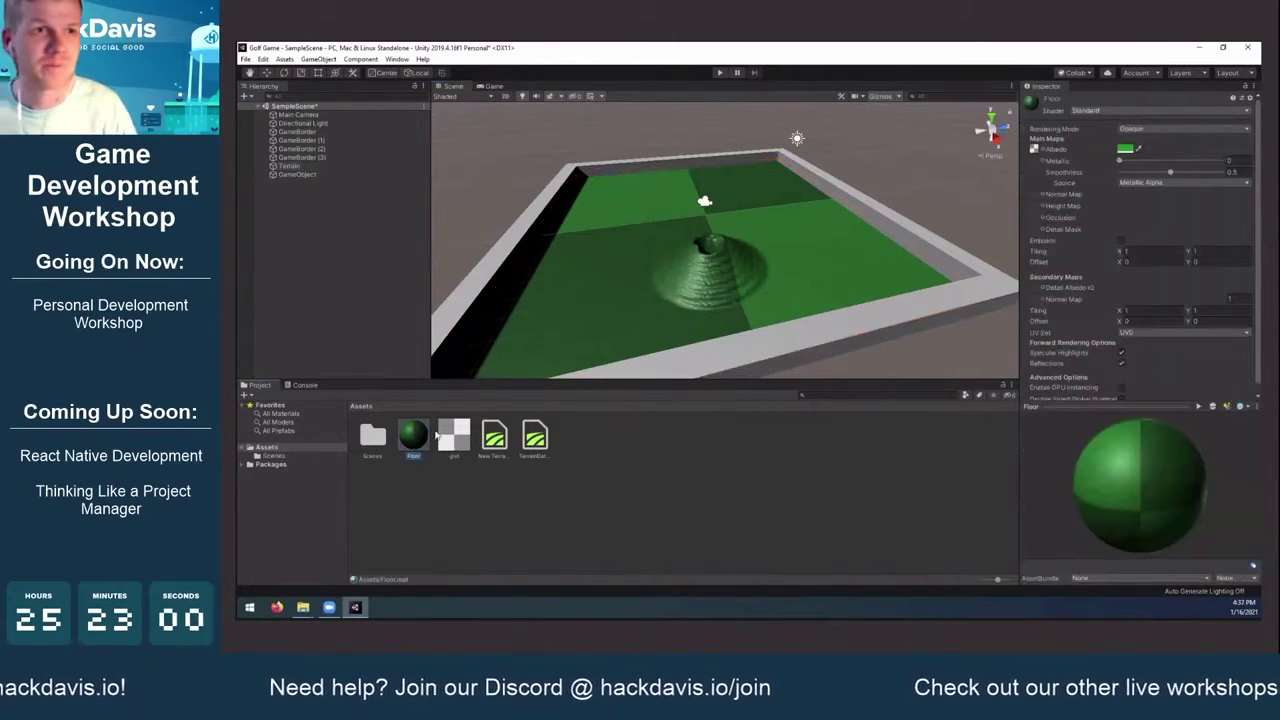
pyautogui.click(1138, 251)
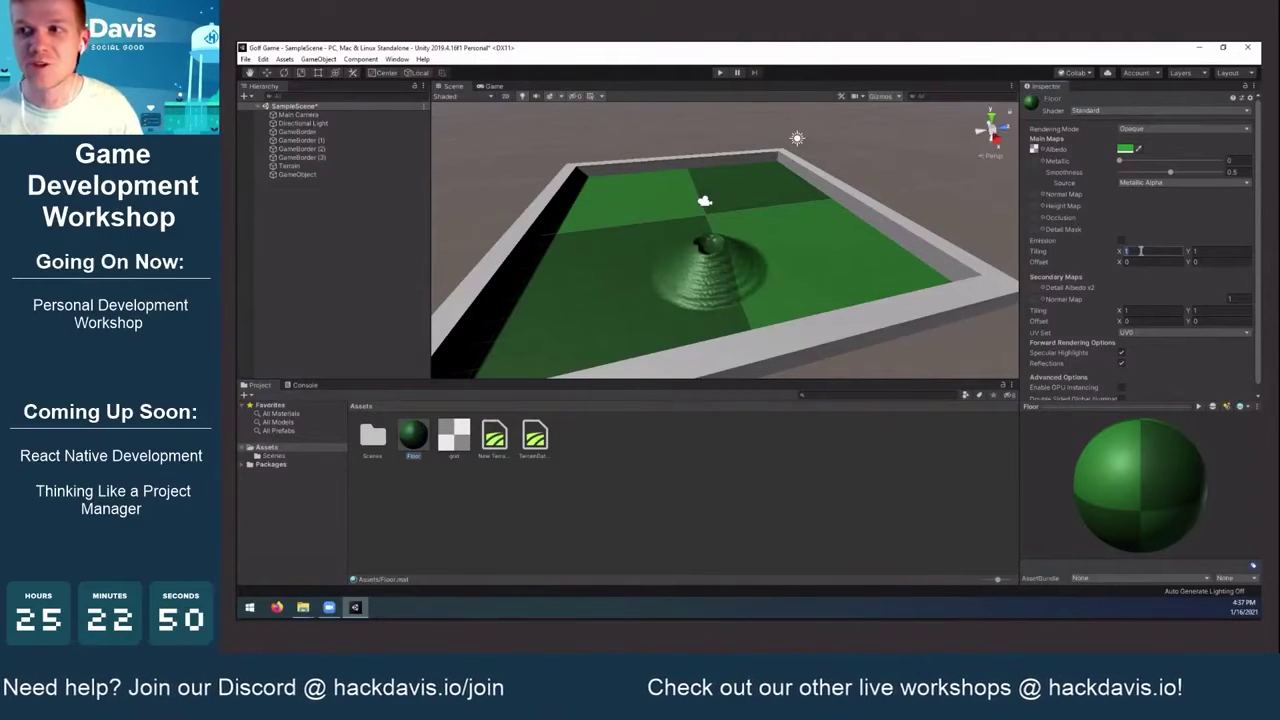
pyautogui.write('100')
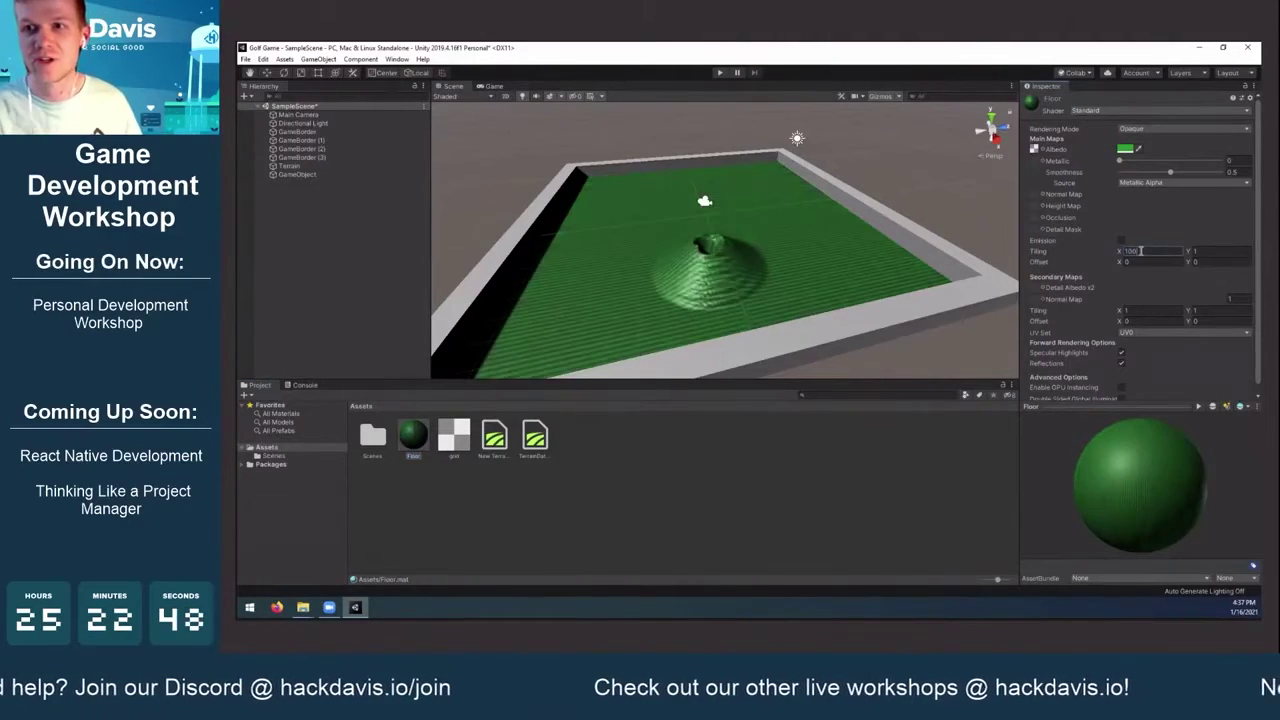
pyautogui.press('BackSpace')
pyautogui.keyDown('alt'); pyautogui.moveTo(812, 252); pyautogui.dragTo(699, 291); pyautogui.keyUp('alt')
pyautogui.keyDown('alt'); pyautogui.moveTo(820, 255); pyautogui.dragTo(773, 260); pyautogui.keyUp('alt')
pyautogui.keyDown('alt'); pyautogui.moveTo(908, 261); pyautogui.dragTo(1215, 253); pyautogui.keyUp('alt')
pyautogui.click(1205, 250)
pyautogui.write('10')
# Examine the tiled checkered floor and the border walls from several angles
pyautogui.keyDown('alt'); pyautogui.moveTo(686, 245); pyautogui.dragTo(643, 297); pyautogui.keyUp('alt')
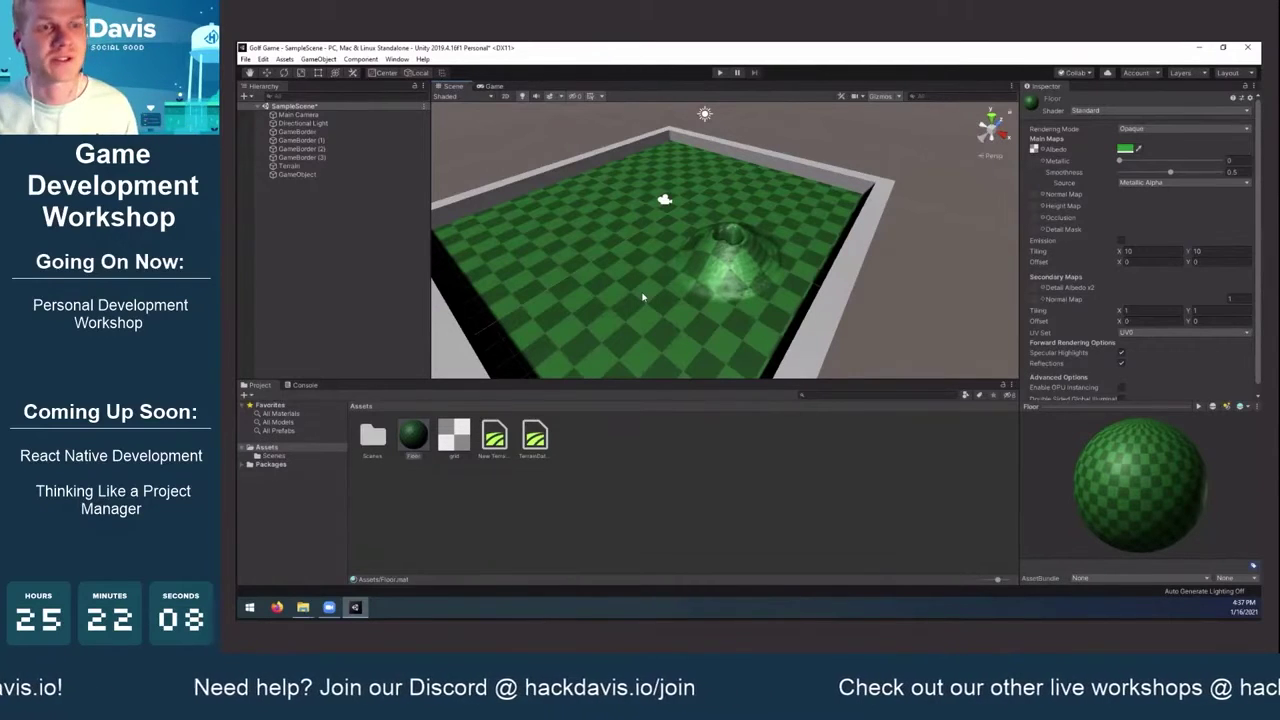
pyautogui.keyDown('alt'); pyautogui.moveTo(645, 295); pyautogui.dragTo(778, 251); pyautogui.keyUp('alt')
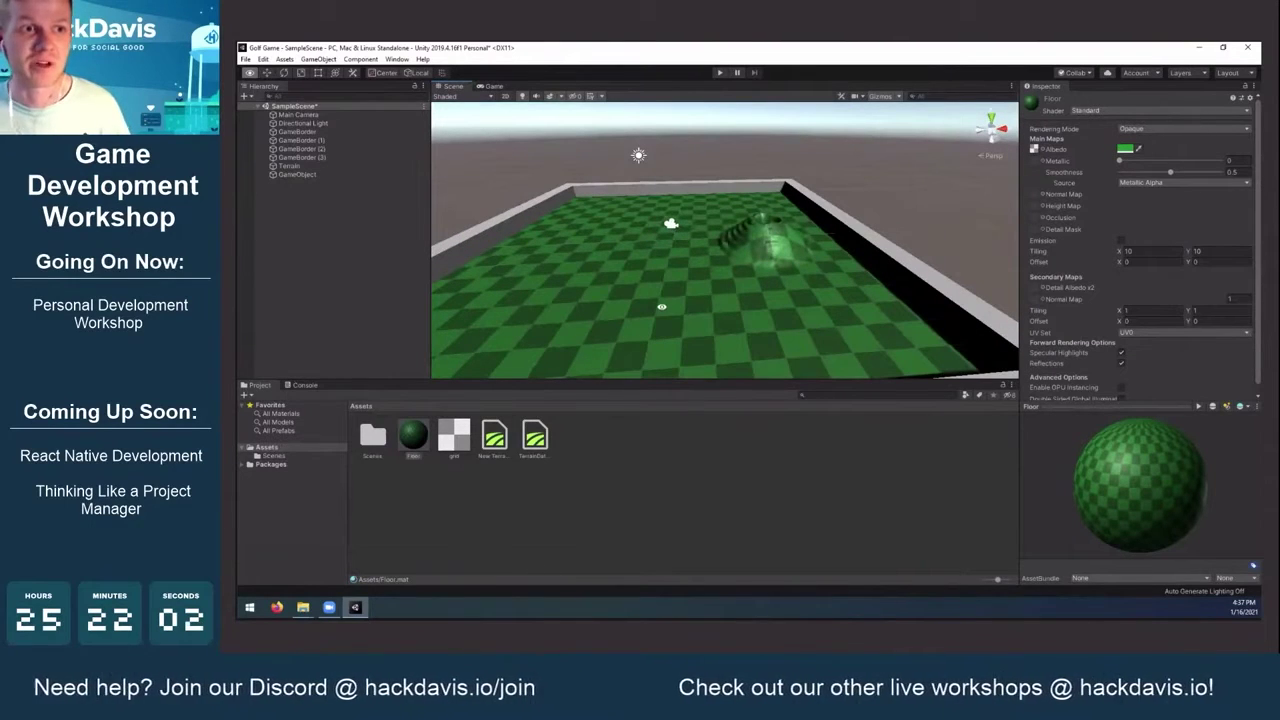
pyautogui.keyDown('alt'); pyautogui.moveTo(661, 303); pyautogui.dragTo(549, 186); pyautogui.keyUp('alt')
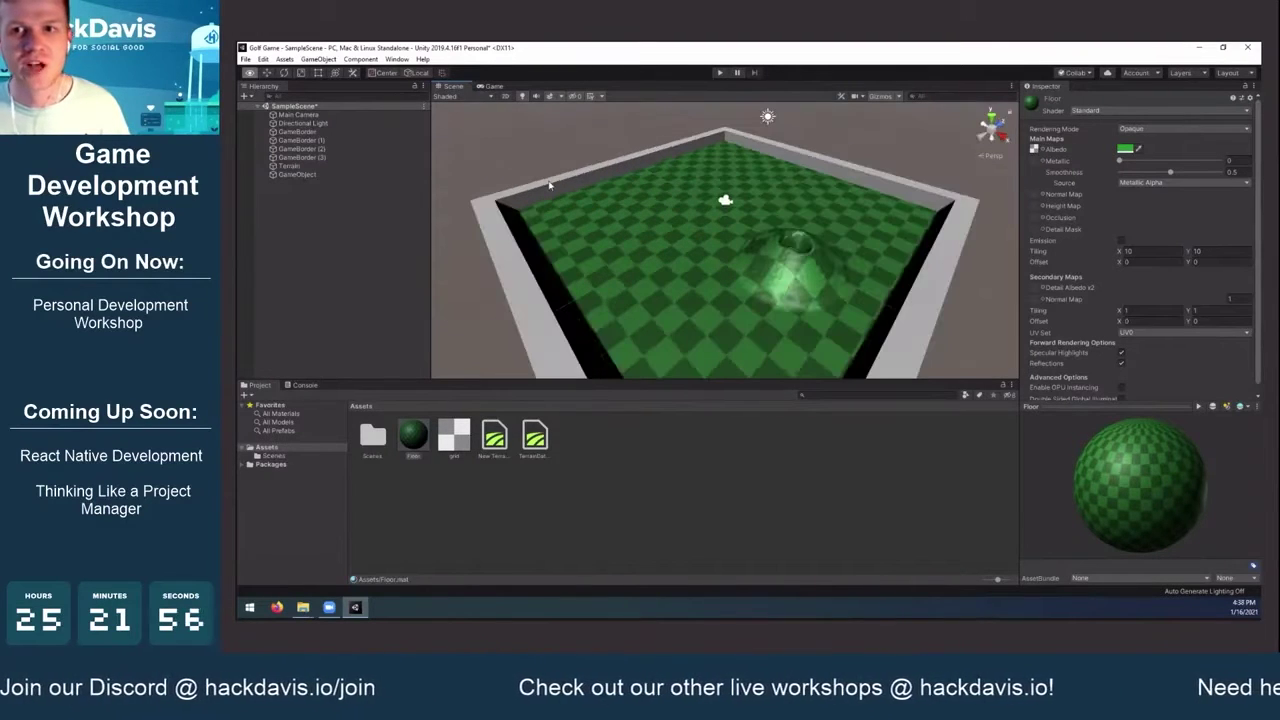
pyautogui.keyDown('alt'); pyautogui.moveTo(716, 141); pyautogui.dragTo(847, 213); pyautogui.keyUp('alt')
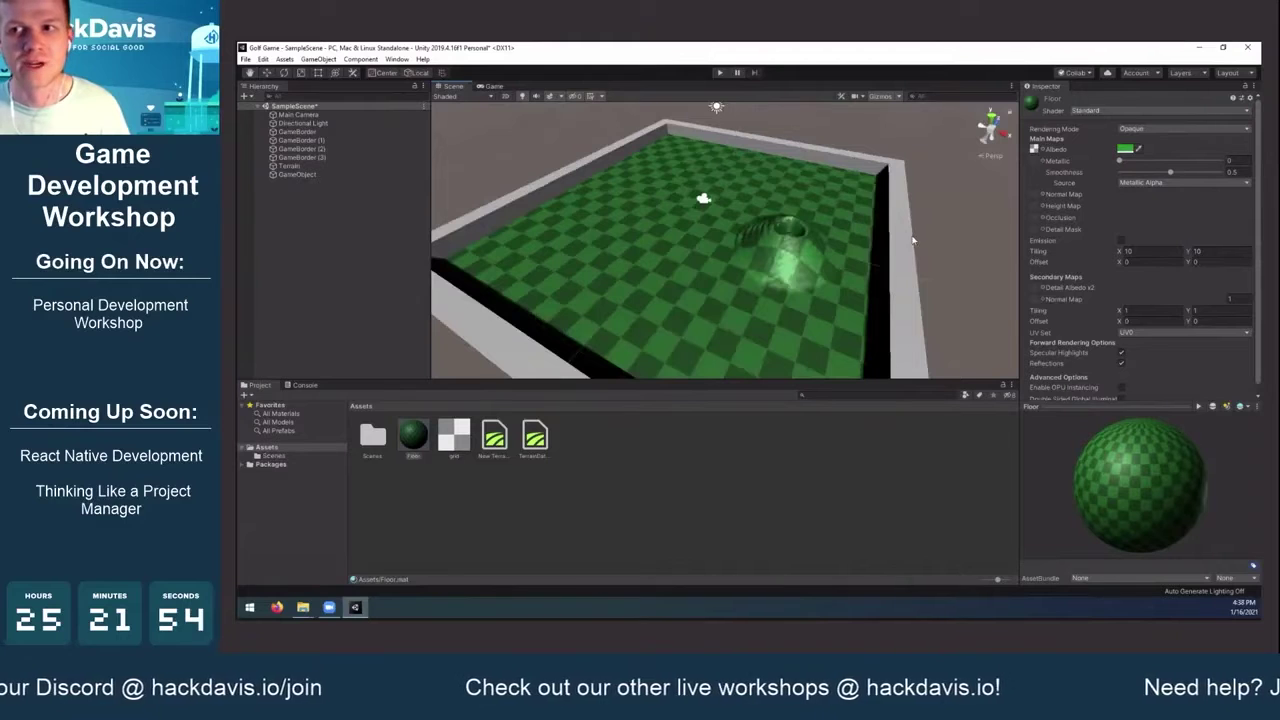
pyautogui.keyDown('alt'); pyautogui.moveTo(572, 197); pyautogui.dragTo(576, 246); pyautogui.keyUp('alt')
pyautogui.click(571, 233)
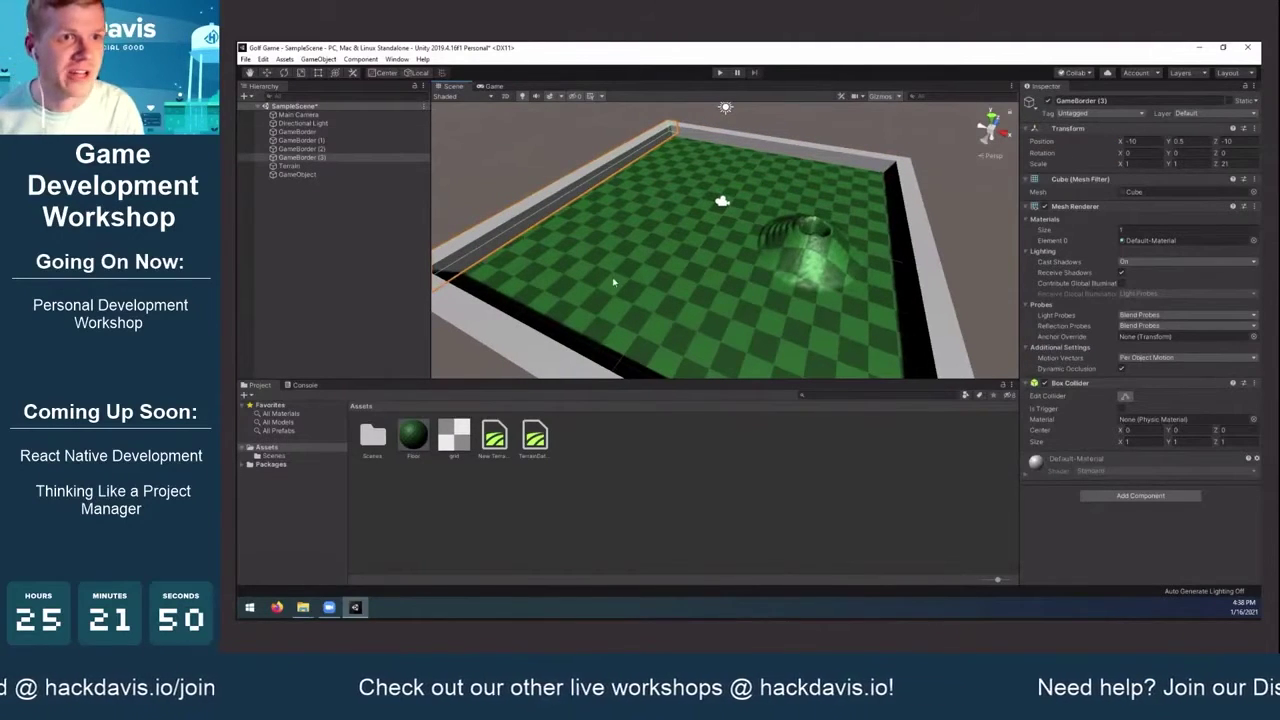
pyautogui.click(505, 499)
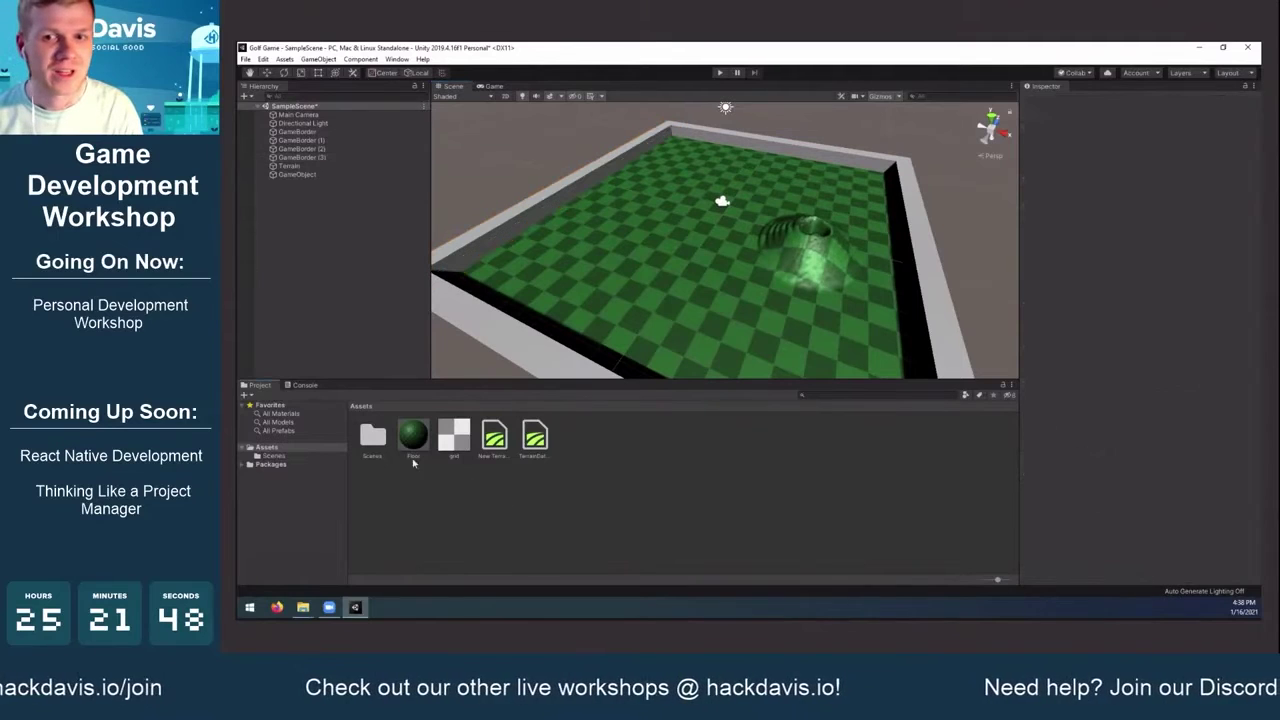
# Create a new material named Walls in the Assets folder
pyautogui.rightClick(485, 513)
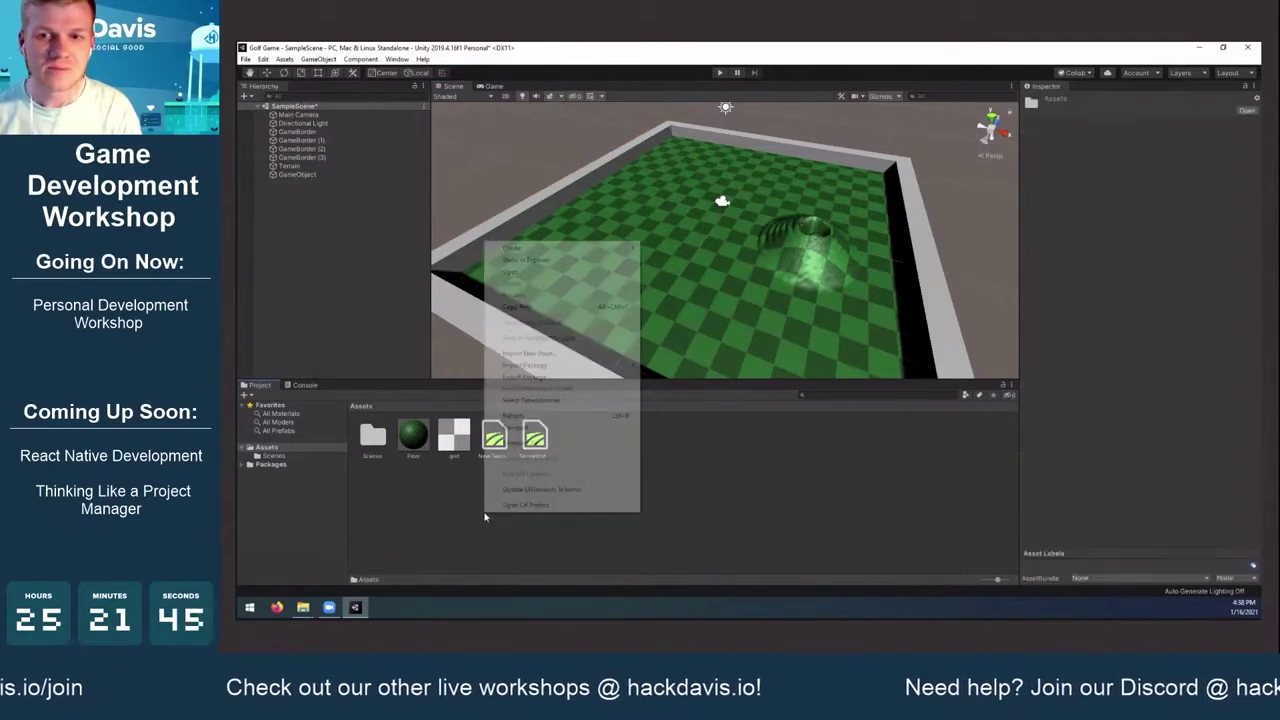
pyautogui.click(578, 255)
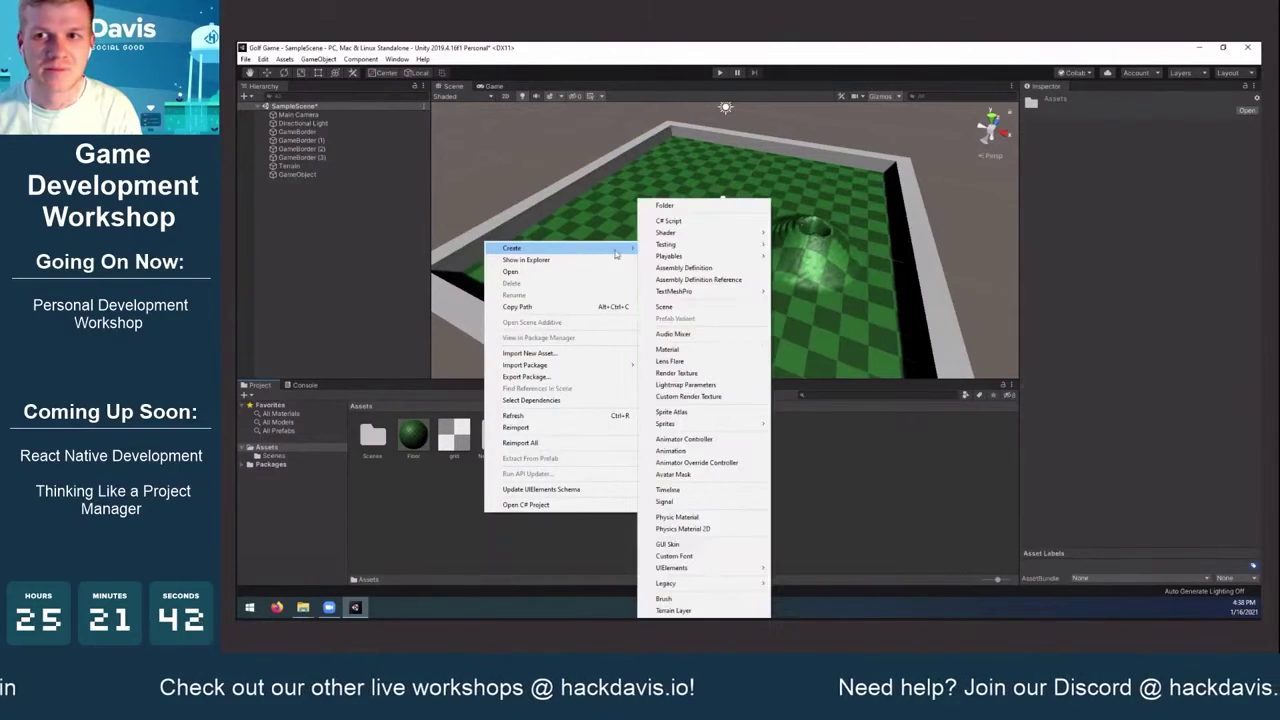
pyautogui.click(669, 350)
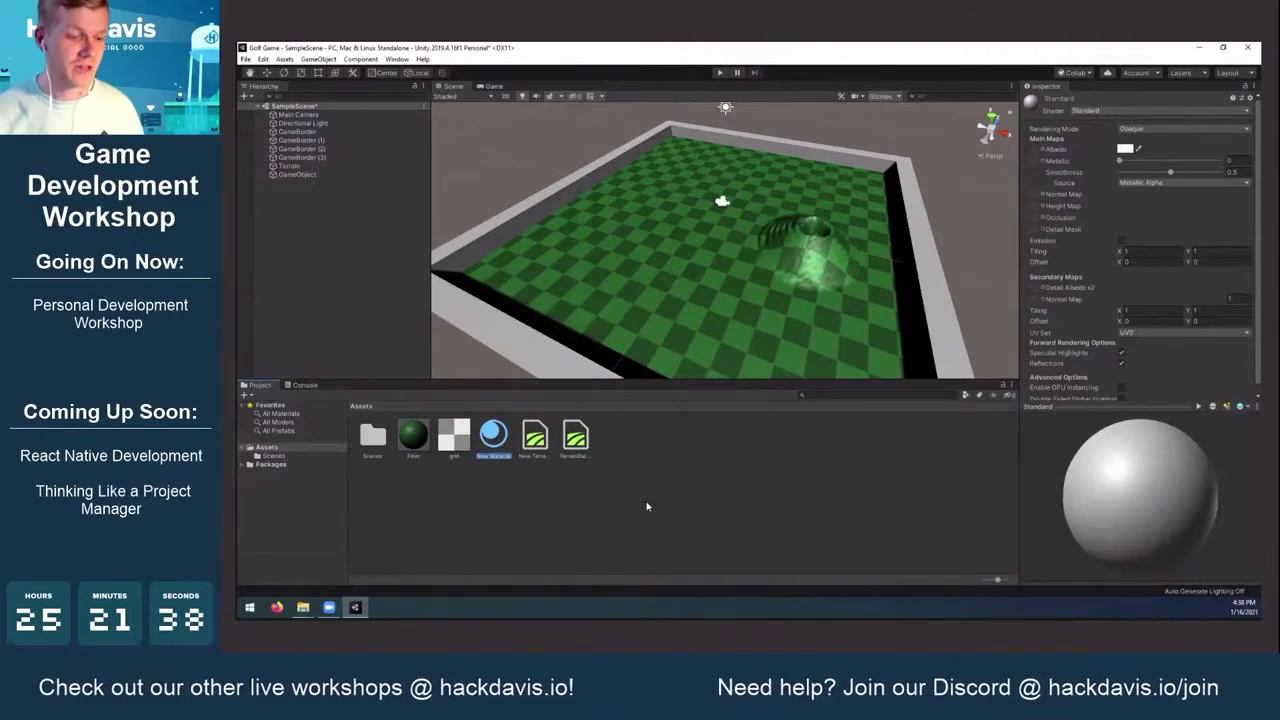
pyautogui.write('Walls')
pyautogui.press('Return')
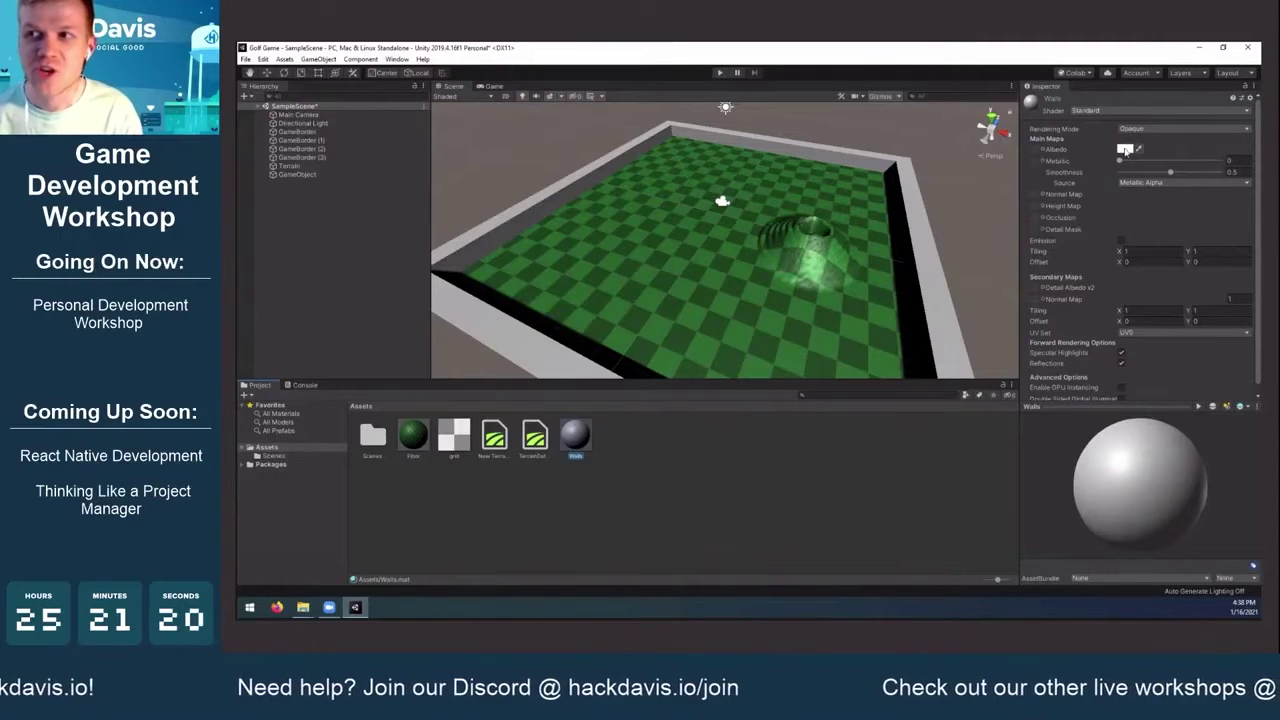
# Set the Walls material's Albedo color to a medium brown, about RGB 123, 87, 57
pyautogui.click(1124, 150)
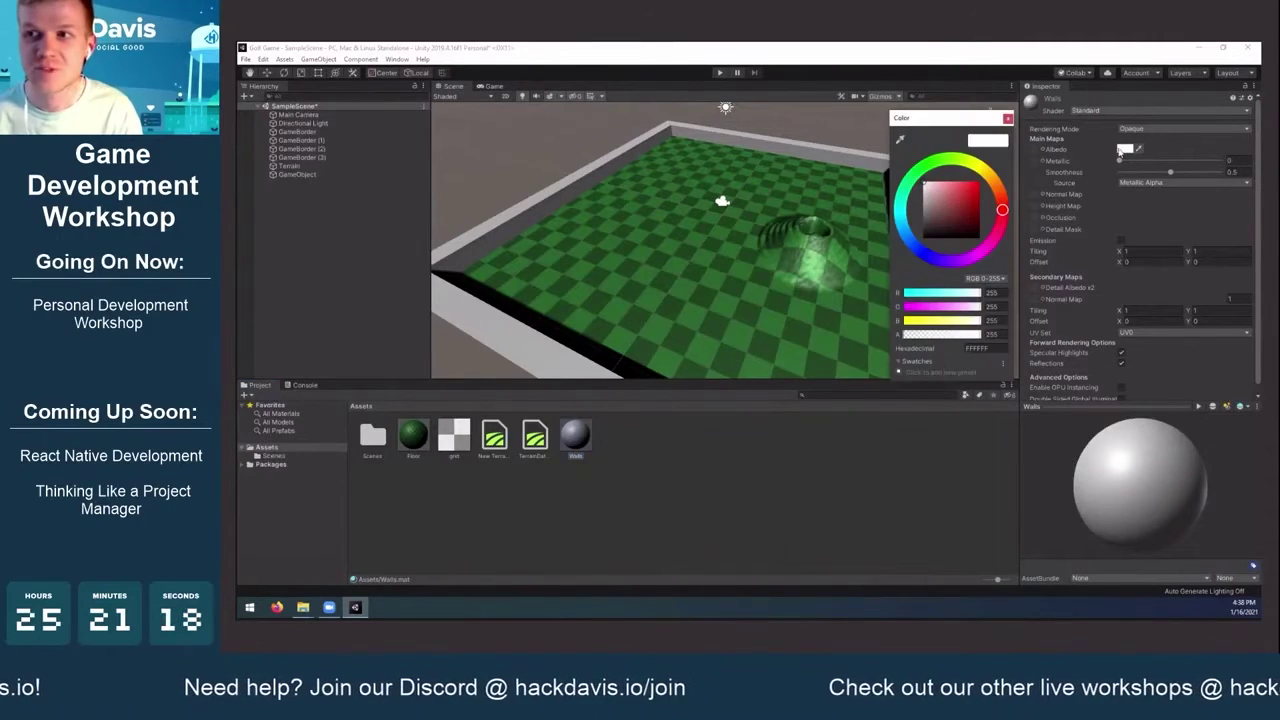
pyautogui.click(996, 188)
pyautogui.moveTo(971, 200); pyautogui.dragTo(956, 214)
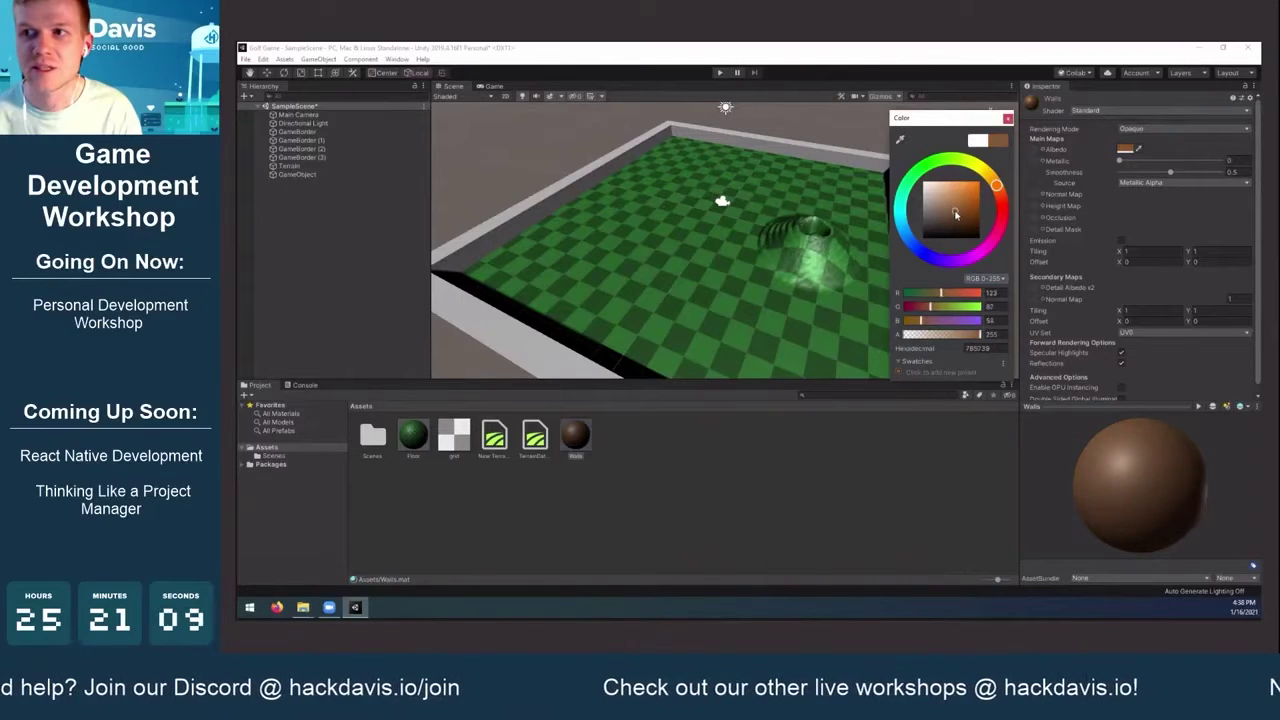
pyautogui.click(1008, 119)
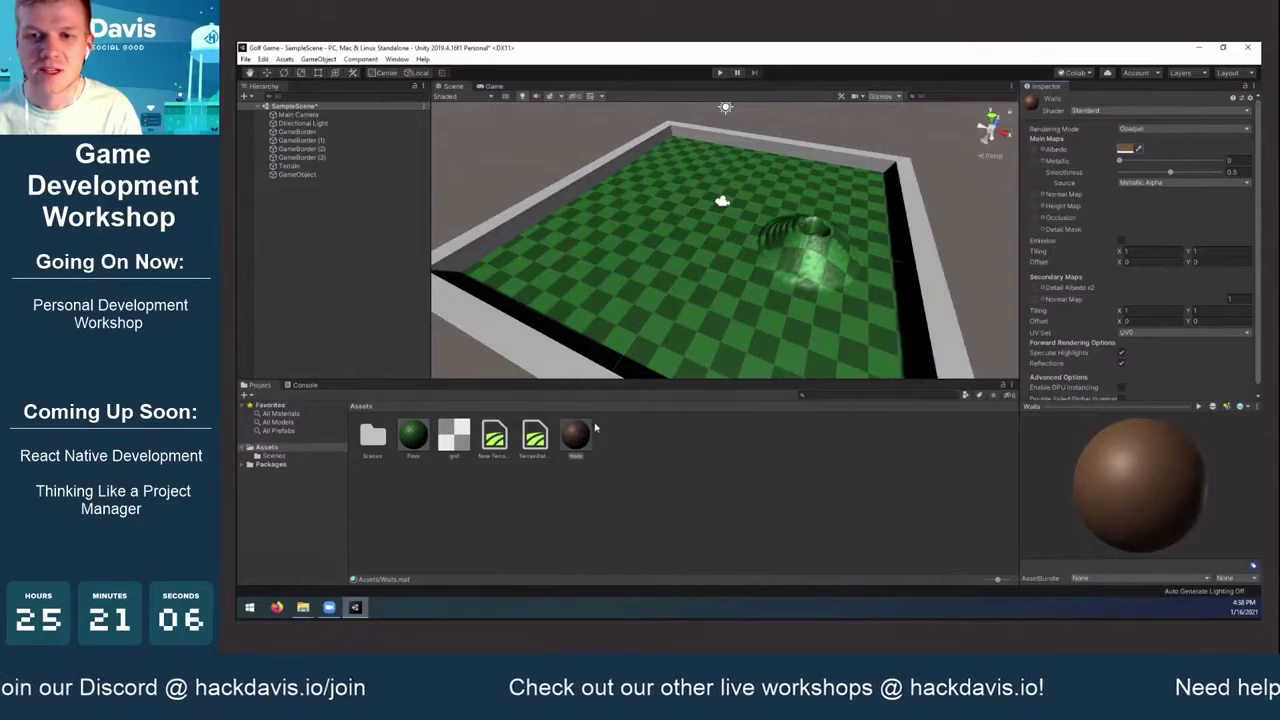
# Apply the Walls material to all four GameBorder walls around the terrain
pyautogui.moveTo(578, 445); pyautogui.dragTo(507, 231)
pyautogui.moveTo(575, 432); pyautogui.dragTo(548, 360)
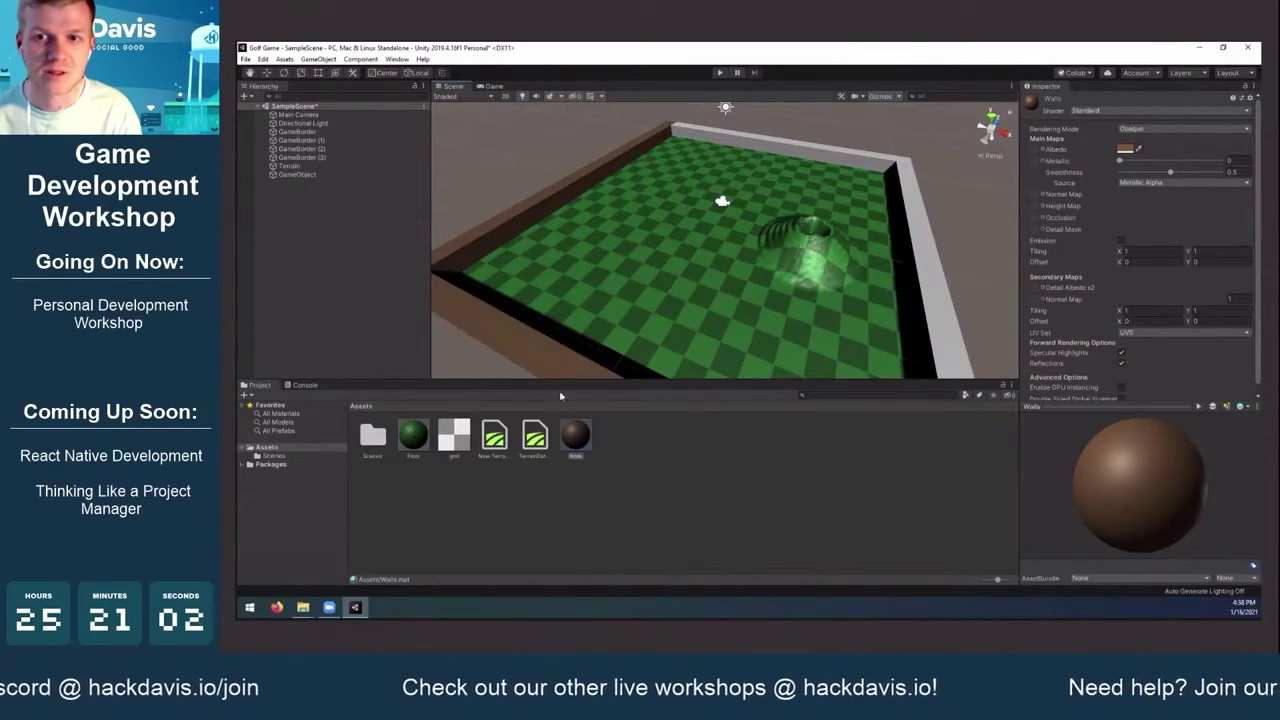
pyautogui.moveTo(578, 438); pyautogui.dragTo(913, 271)
pyautogui.moveTo(577, 437); pyautogui.dragTo(788, 155)
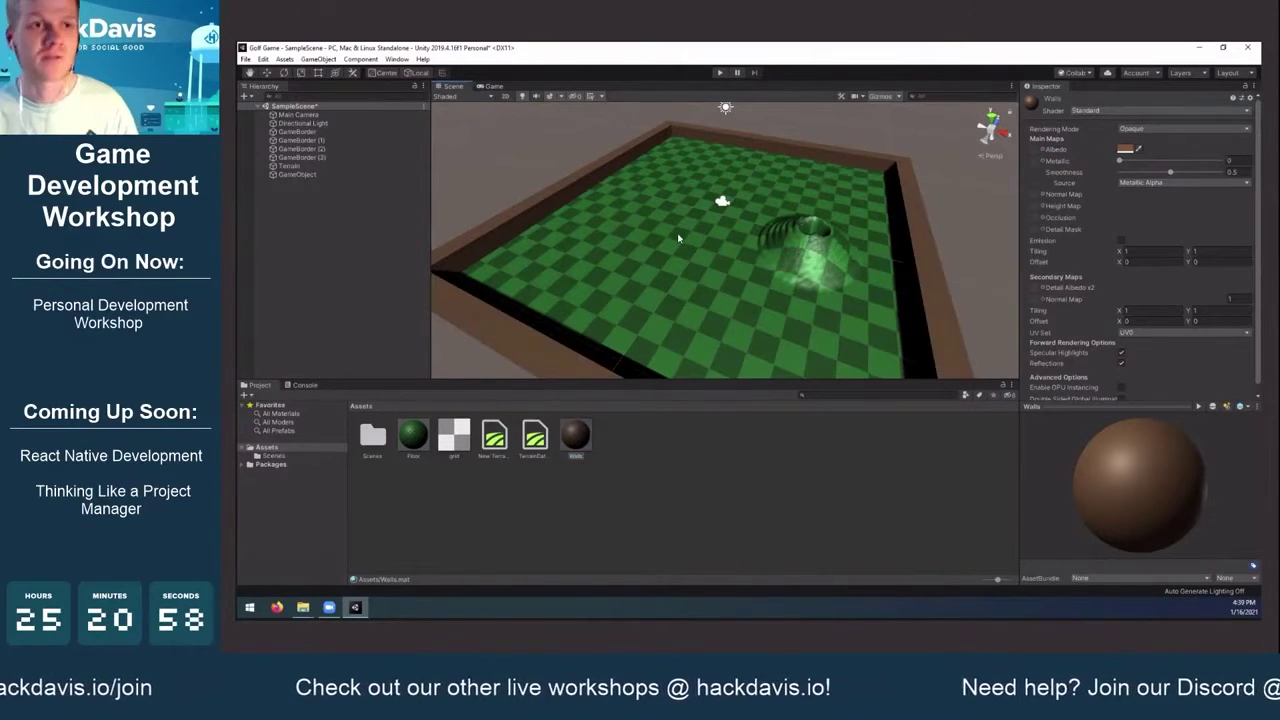
# Add a 3D cylinder to the scene as a new obstacle
pyautogui.moveTo(671, 280)
pyautogui.keyDown('alt'); pyautogui.mouseDown()
pyautogui.moveTo(613, 286)
pyautogui.moveTo(727, 248)
pyautogui.moveTo(705, 278)
pyautogui.moveTo(718, 295)
pyautogui.moveTo(709, 304)
pyautogui.moveTo(612, 303)
pyautogui.moveTo(709, 270)
pyautogui.moveTo(667, 278)
pyautogui.mouseUp(); pyautogui.keyUp('alt')
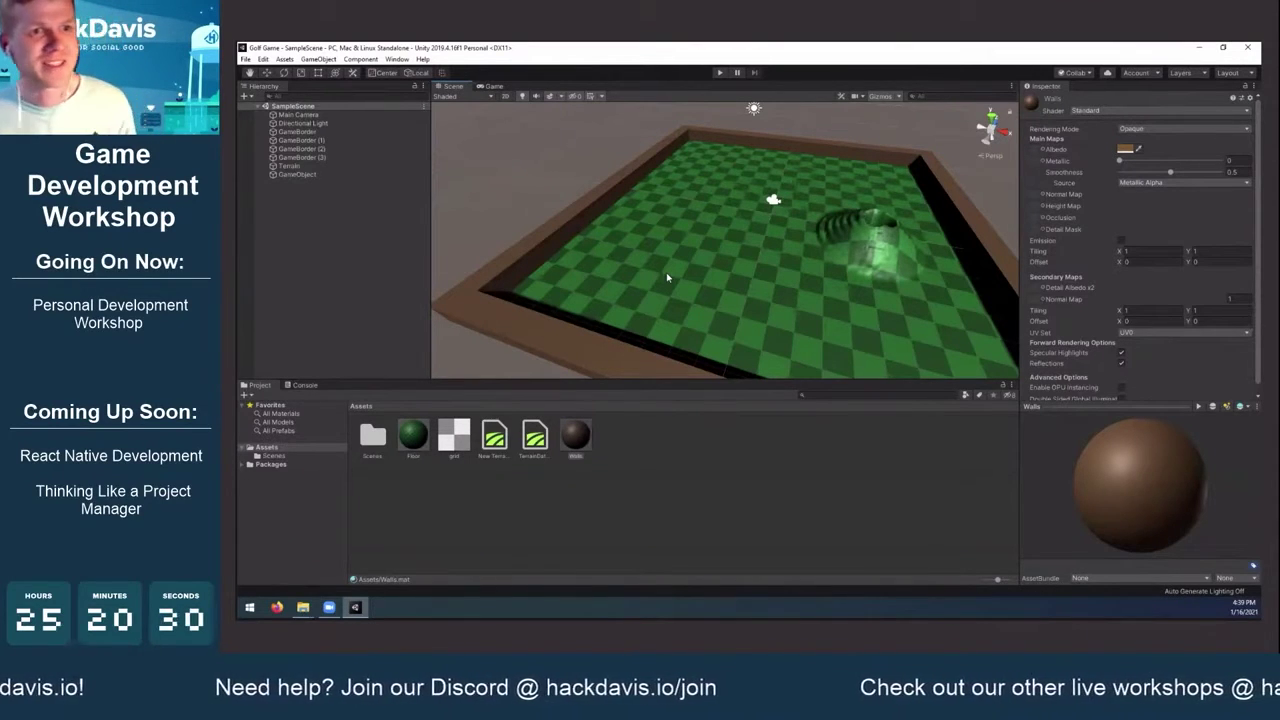
pyautogui.moveTo(627, 239)
pyautogui.mouseDown(button='middle')
pyautogui.moveTo(637, 236)
pyautogui.moveTo(620, 249)
pyautogui.mouseUp(button='middle')
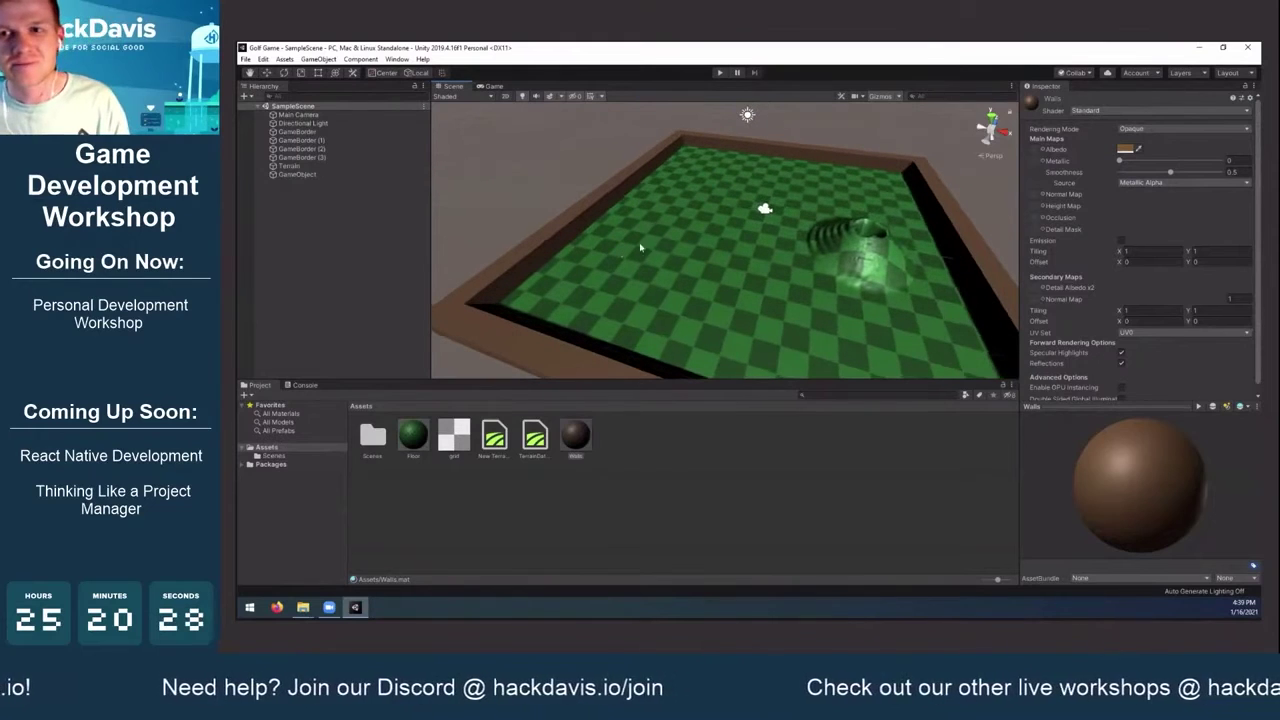
pyautogui.moveTo(723, 279); pyautogui.dragTo(735, 251, button='middle')
pyautogui.rightClick(320, 219)
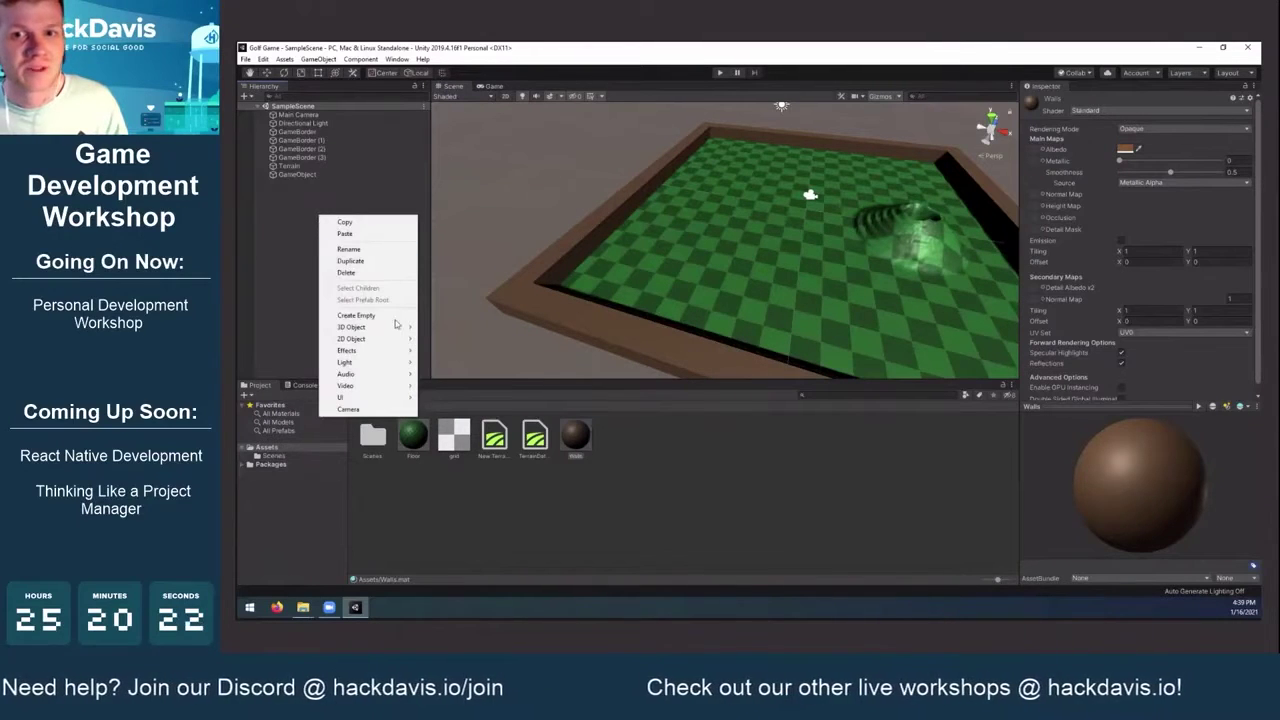
pyautogui.moveTo(392, 330)
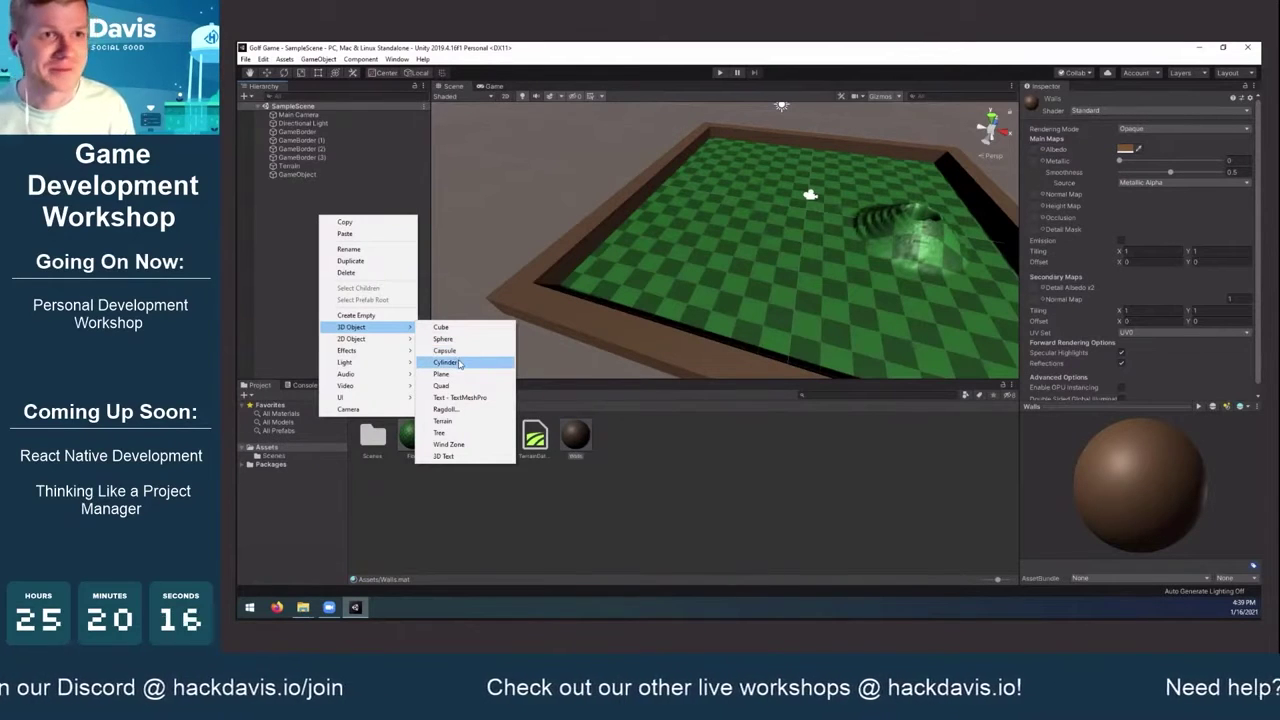
pyautogui.click(446, 362)
# Move the cylinder toward a corner of the course, to about X -6.34 and Z -16.1
pyautogui.keyDown('alt'); pyautogui.moveTo(756, 282); pyautogui.dragTo(789, 257); pyautogui.keyUp('alt')
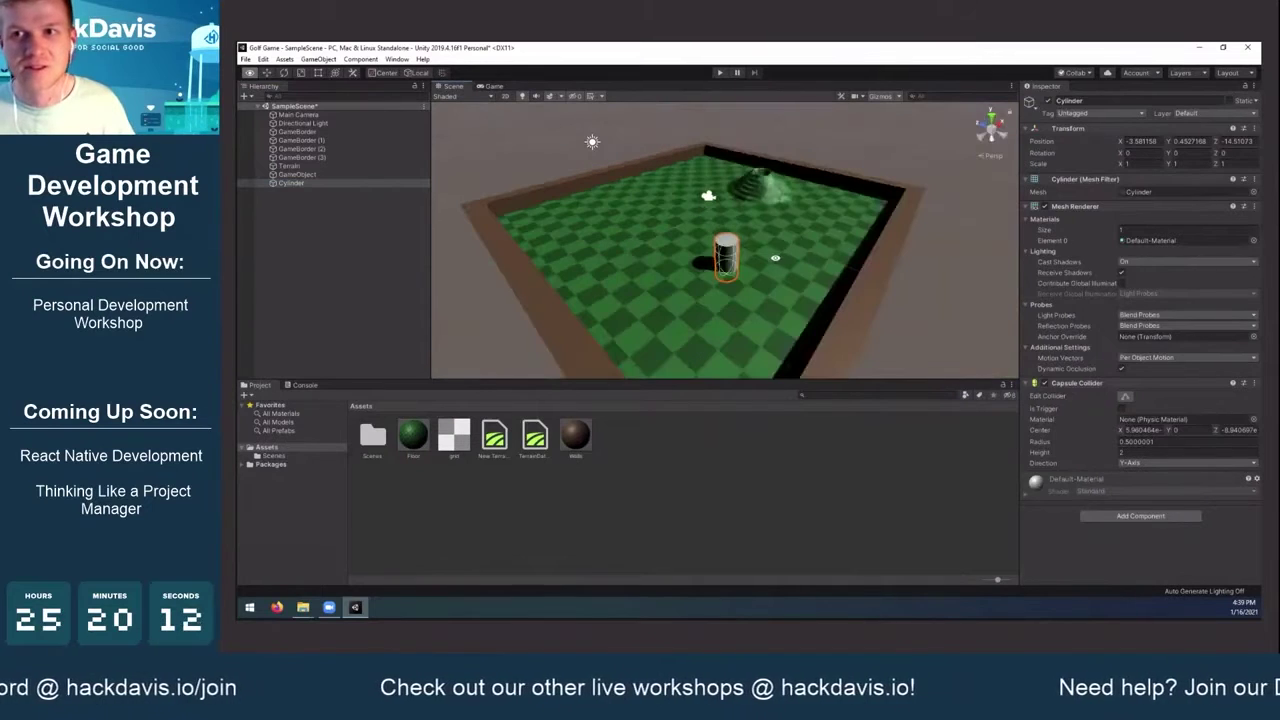
pyautogui.keyDown('alt'); pyautogui.moveTo(723, 304); pyautogui.dragTo(921, 182); pyautogui.keyUp('alt')
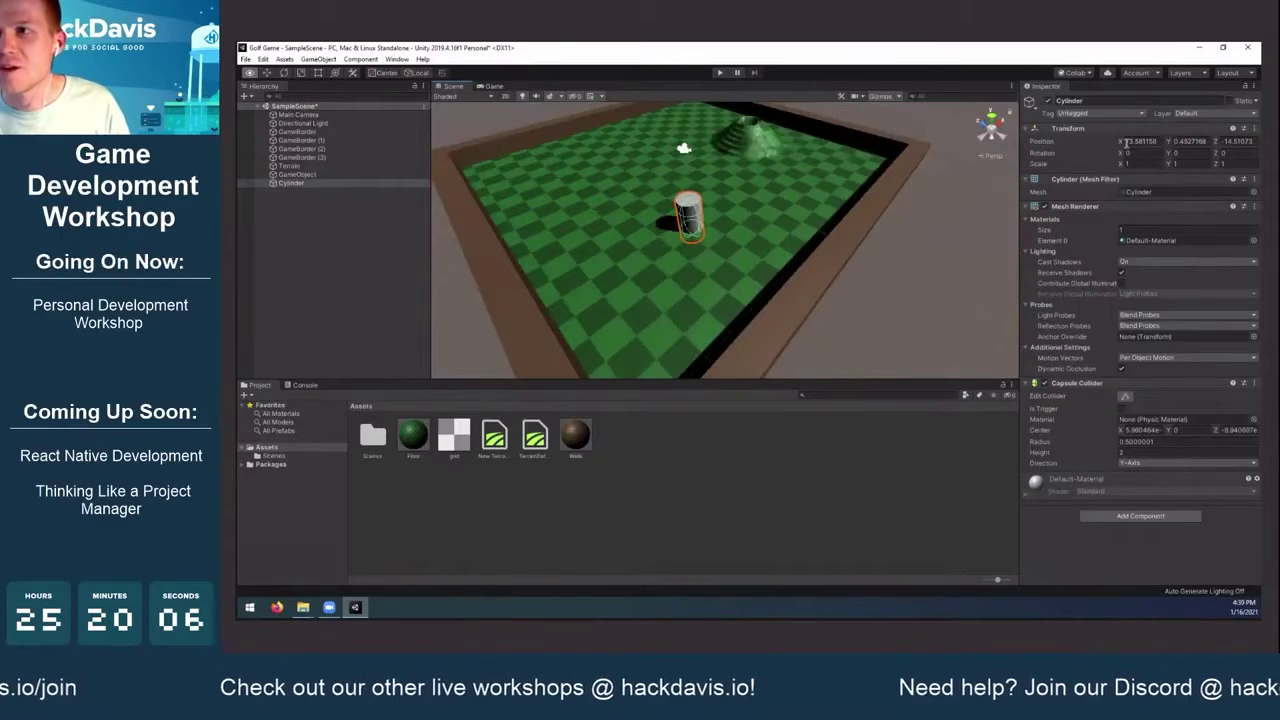
pyautogui.moveTo(1120, 141); pyautogui.dragTo(1208, 147)
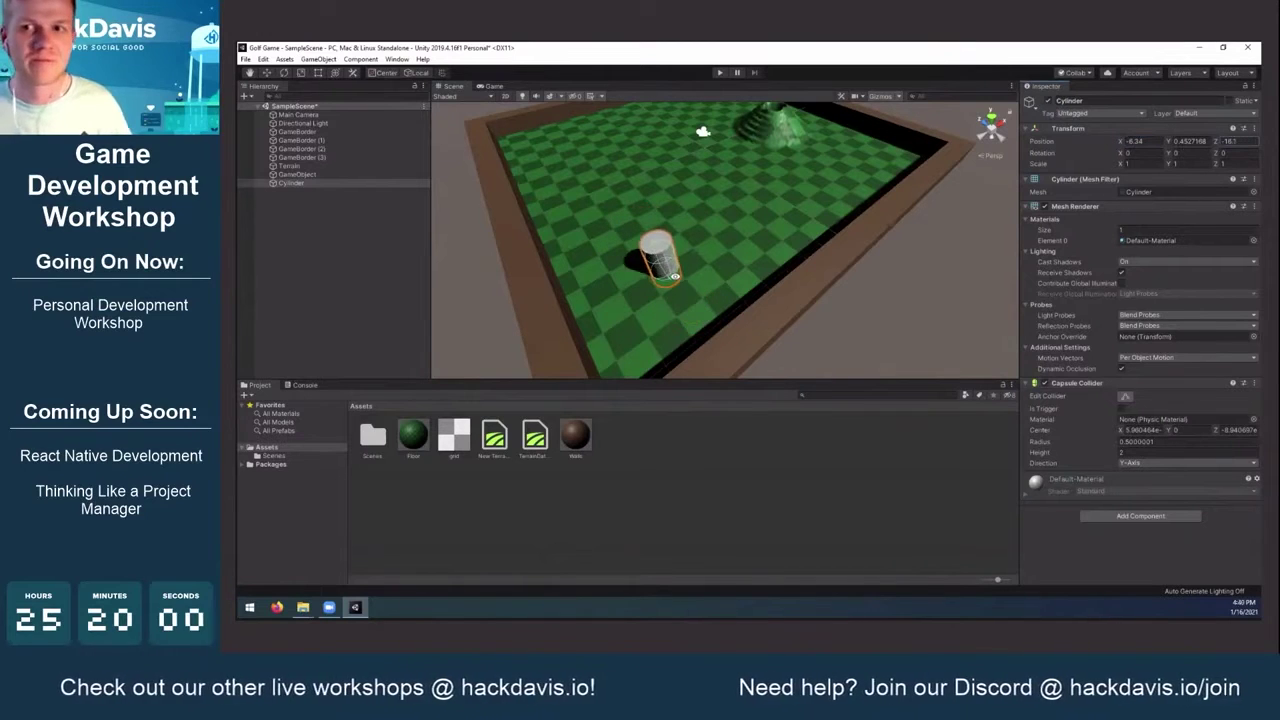
# Lay the cylinder on its side by setting its X rotation to 90
pyautogui.moveTo(840, 194); pyautogui.dragTo(758, 238, button='right')
pyautogui.keyDown('alt'); pyautogui.moveTo(758, 238); pyautogui.dragTo(815, 230); pyautogui.keyUp('alt')
pyautogui.moveTo(1121, 154); pyautogui.dragTo(640, 160)
pyautogui.click(1153, 155)
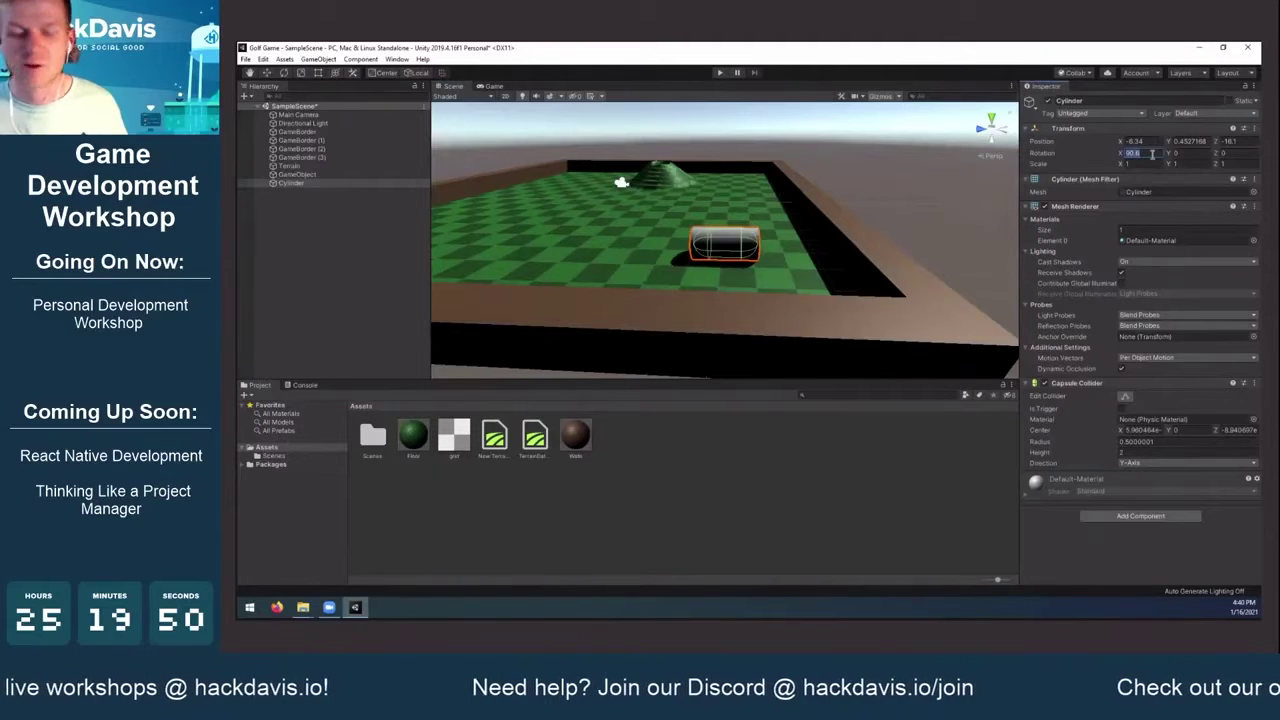
pyautogui.write('90')
pyautogui.press('Return')
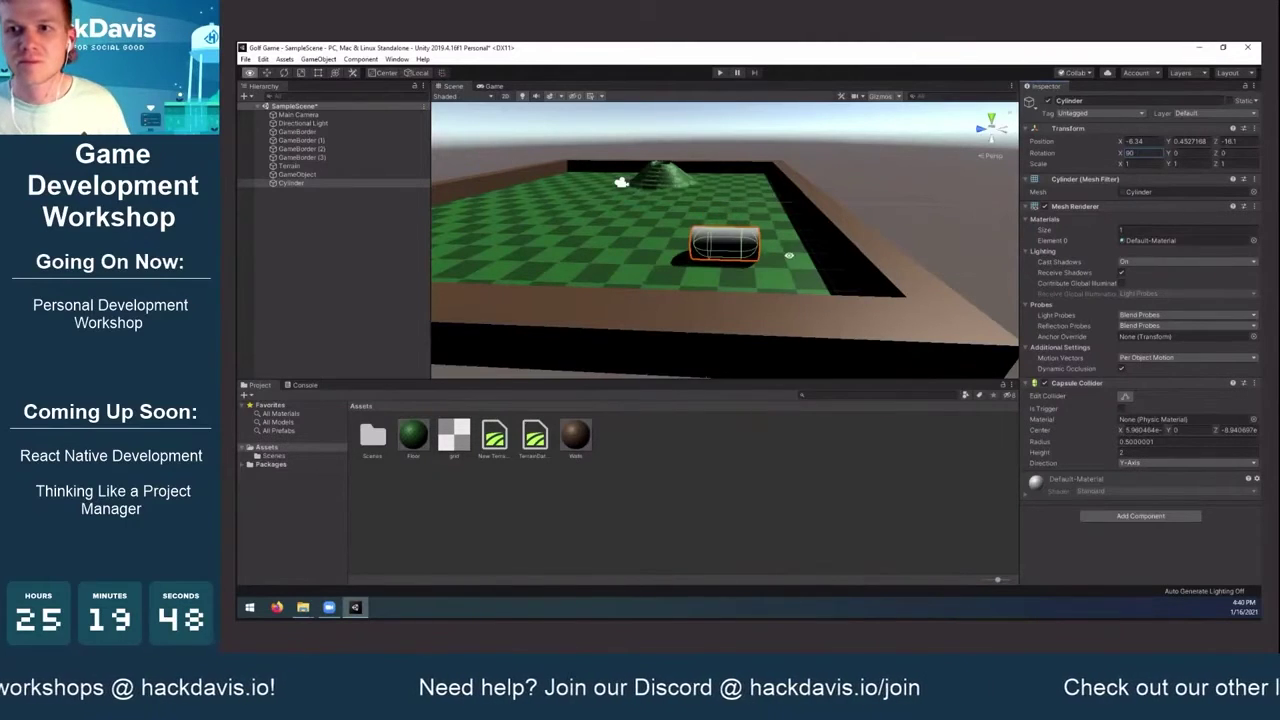
# Try out a different scale on the cylinder and undo the change
pyautogui.keyDown('alt'); pyautogui.moveTo(713, 284); pyautogui.dragTo(649, 311); pyautogui.keyUp('alt')
pyautogui.keyDown('alt'); pyautogui.moveTo(857, 222); pyautogui.dragTo(680, 287); pyautogui.keyUp('alt')
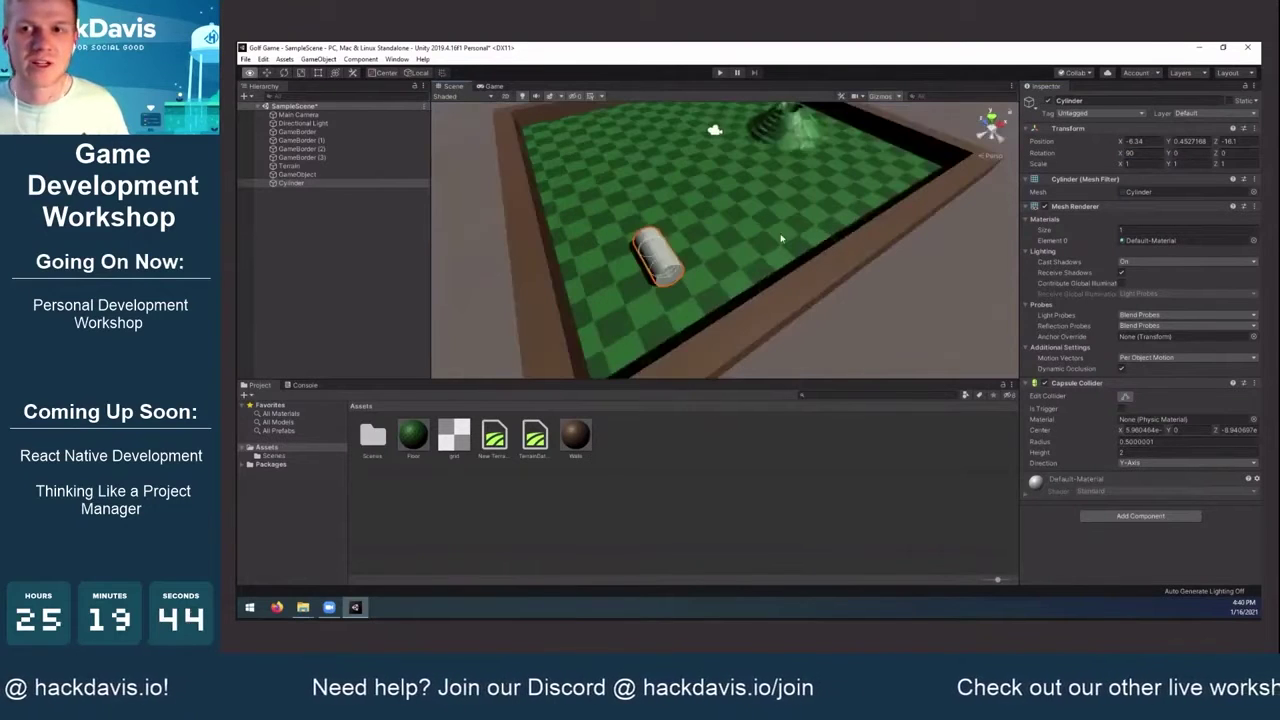
pyautogui.keyDown('alt'); pyautogui.moveTo(782, 238); pyautogui.dragTo(626, 283); pyautogui.keyUp('alt')
pyautogui.keyDown('alt'); pyautogui.moveTo(664, 326); pyautogui.dragTo(634, 168); pyautogui.keyUp('alt')
pyautogui.keyDown('alt'); pyautogui.moveTo(708, 207); pyautogui.dragTo(793, 134); pyautogui.keyUp('alt')
pyautogui.keyDown('alt'); pyautogui.moveTo(725, 193); pyautogui.dragTo(690, 250); pyautogui.keyUp('alt')
pyautogui.moveTo(1121, 165); pyautogui.dragTo(1174, 164)
pyautogui.hotkey('ctrl', 'z')
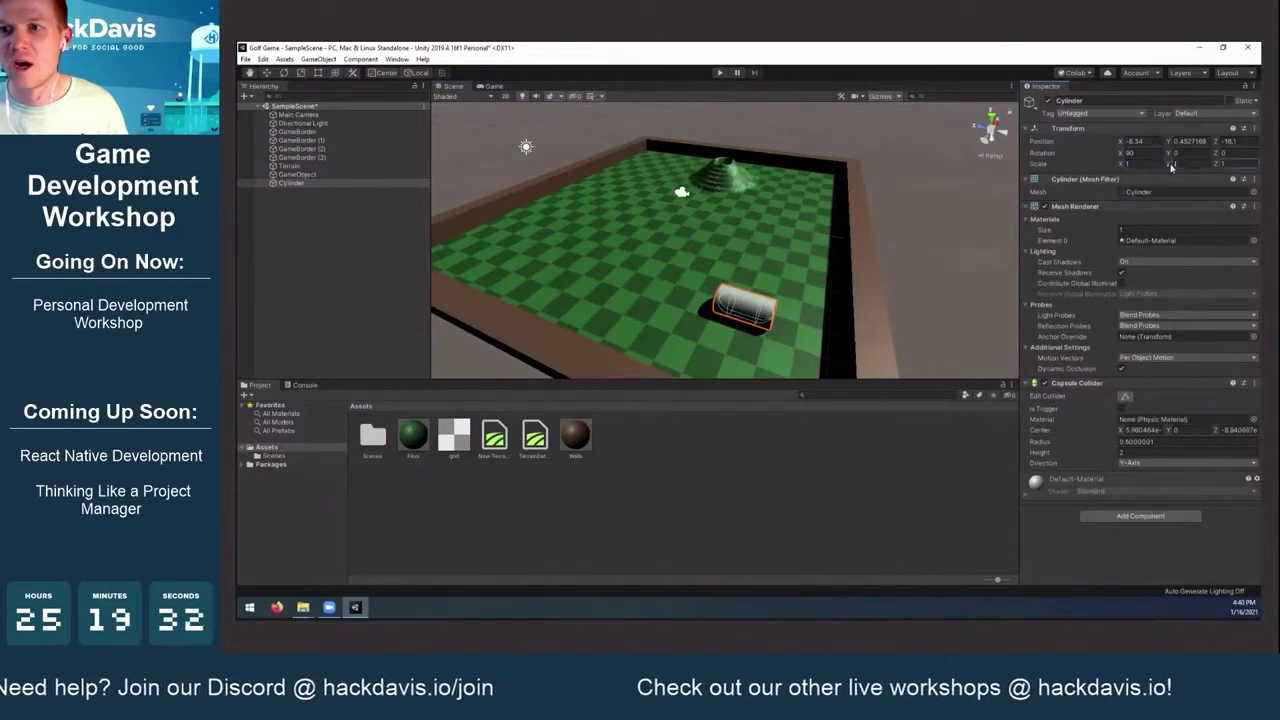
# Lengthen the cylinder by setting its Y scale to 5
pyautogui.moveTo(1171, 167); pyautogui.dragTo(1198, 164)
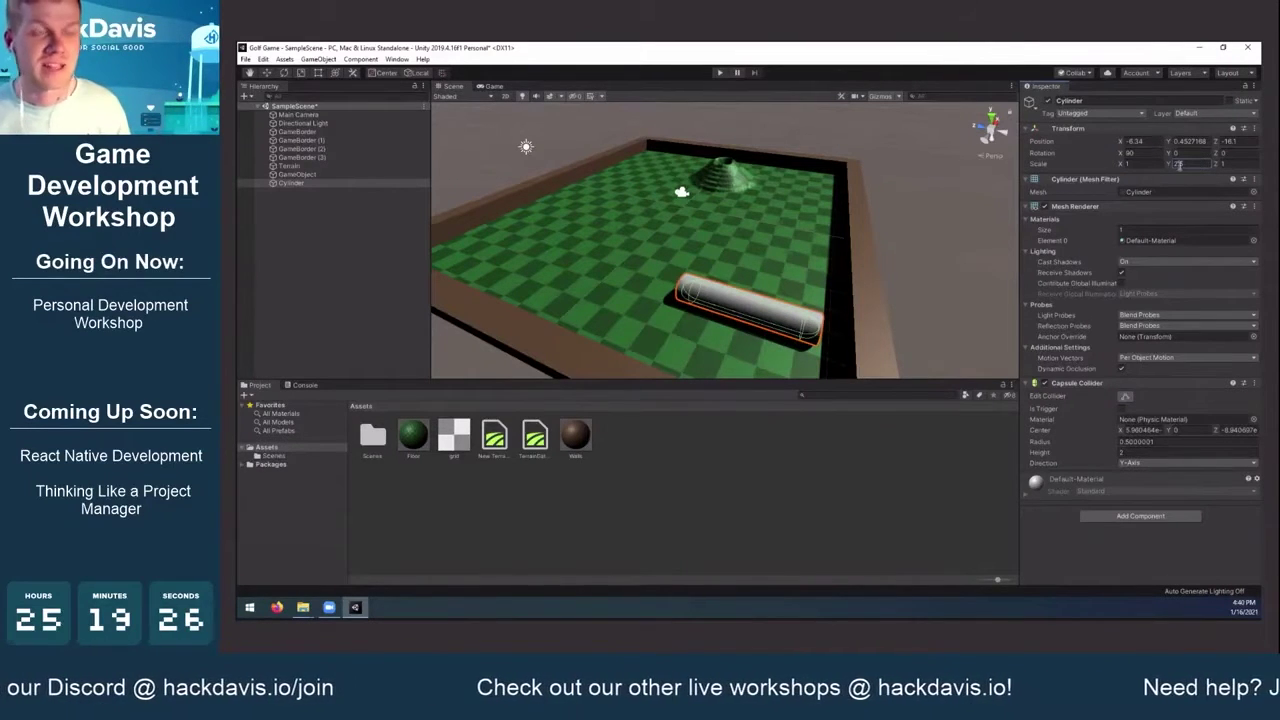
pyautogui.moveTo(1169, 167); pyautogui.dragTo(1196, 168)
pyautogui.click(1196, 166)
pyautogui.write('5')
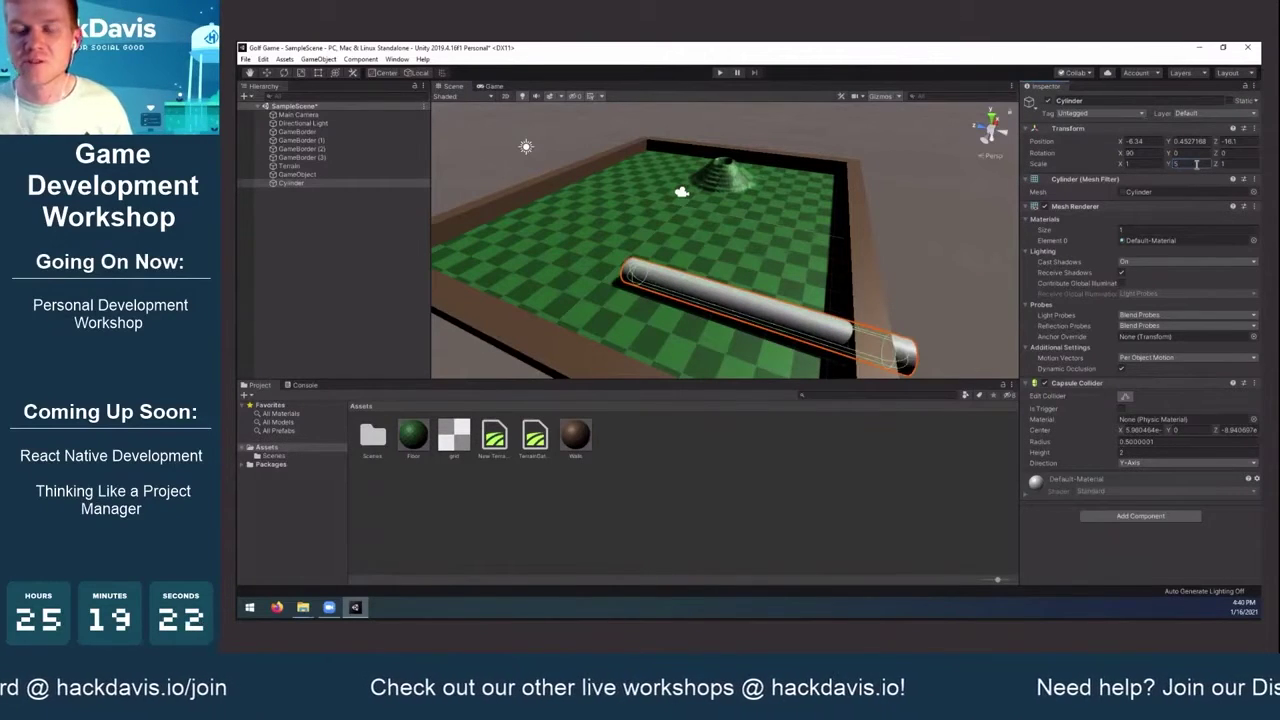
# Reposition the long cylinder to X -5.53 and Z -14.7 so it reaches inward from the border wall
pyautogui.moveTo(853, 258); pyautogui.dragTo(725, 284, button='right')
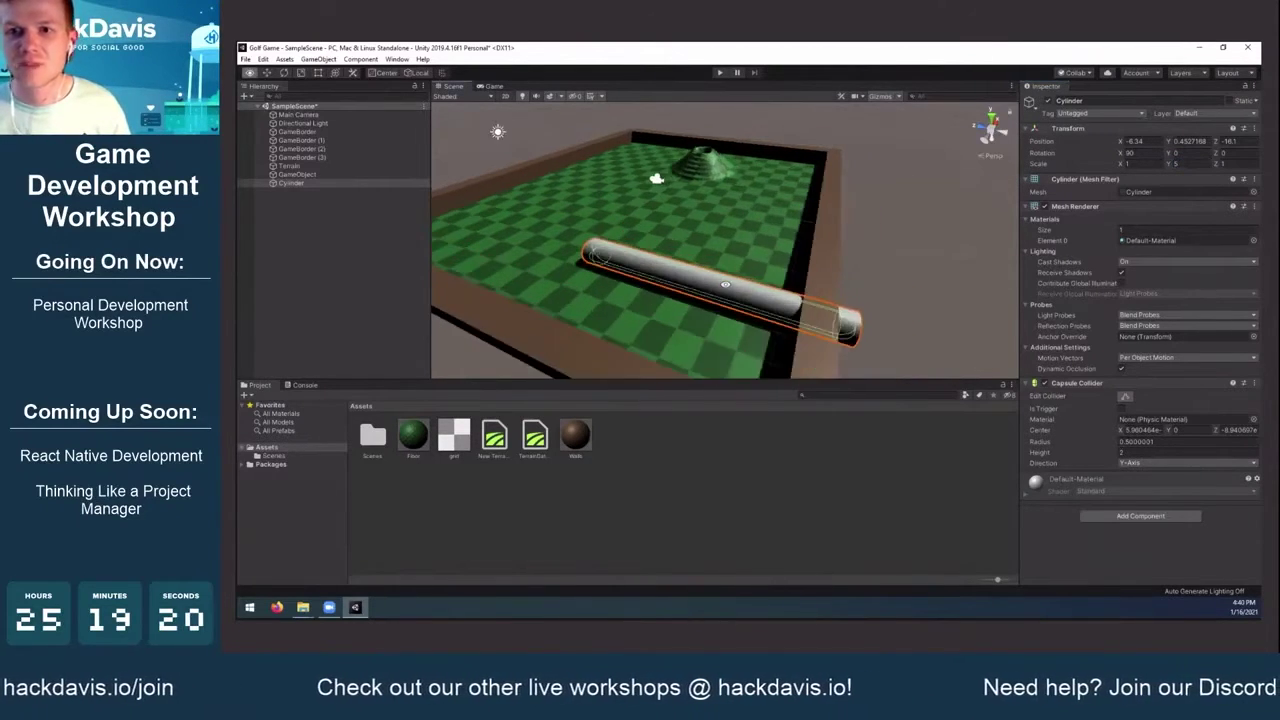
pyautogui.click(1134, 142)
pyautogui.write('-5.53')
pyautogui.moveTo(1205, 146); pyautogui.dragTo(1224, 150)
# Apply the Walls material to the cylinder and select it again for further editing
pyautogui.keyDown('alt'); pyautogui.moveTo(788, 260); pyautogui.dragTo(637, 232); pyautogui.keyUp('alt')
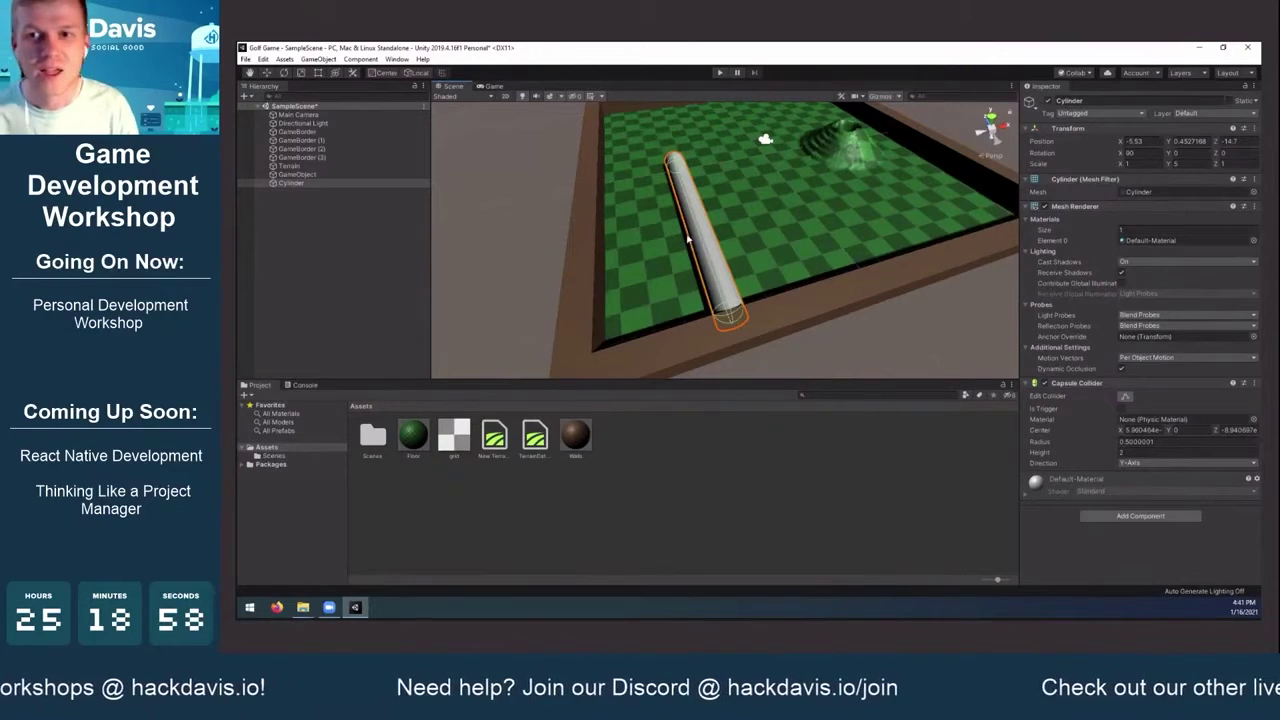
pyautogui.moveTo(578, 436); pyautogui.dragTo(724, 282)
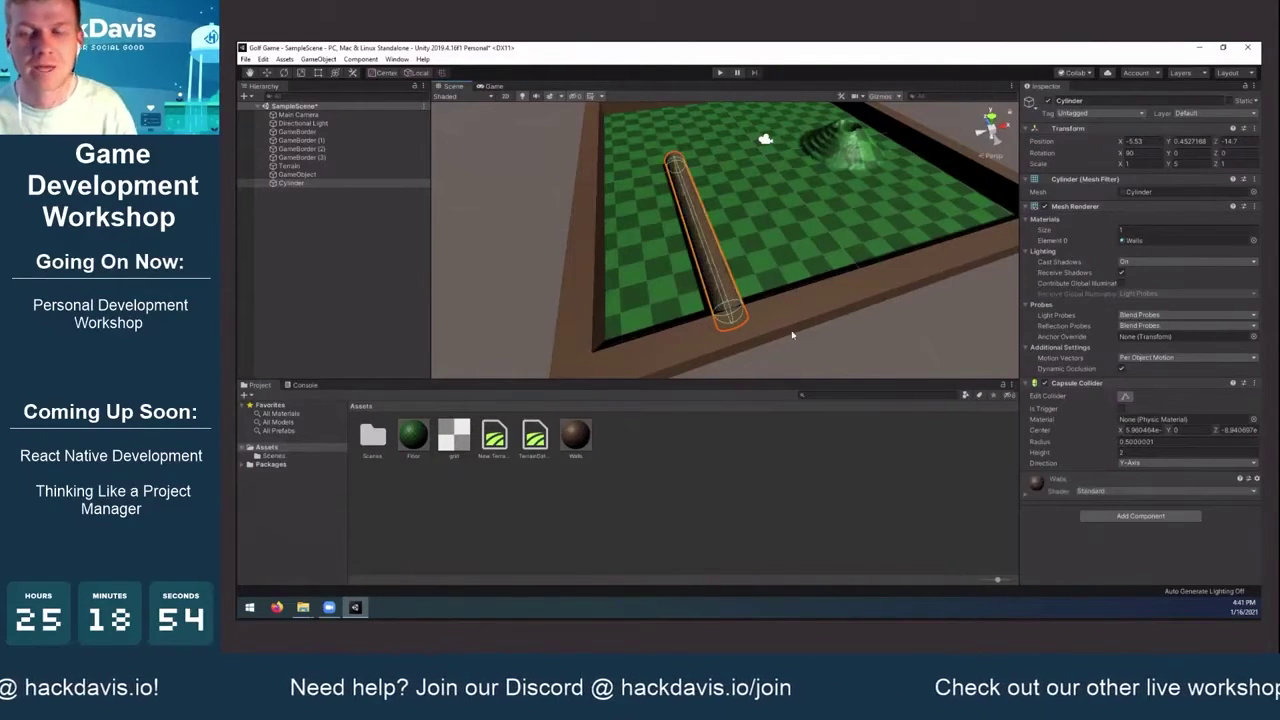
pyautogui.click(797, 345)
pyautogui.moveTo(629, 310)
pyautogui.keyDown('alt'); pyautogui.mouseDown()
pyautogui.moveTo(755, 236)
pyautogui.moveTo(893, 207)
pyautogui.moveTo(898, 228)
pyautogui.moveTo(840, 264)
pyautogui.moveTo(695, 227)
pyautogui.moveTo(457, 337)
pyautogui.moveTo(425, 309)
pyautogui.moveTo(703, 240)
pyautogui.mouseUp(); pyautogui.keyUp('alt')
pyautogui.click(703, 240)
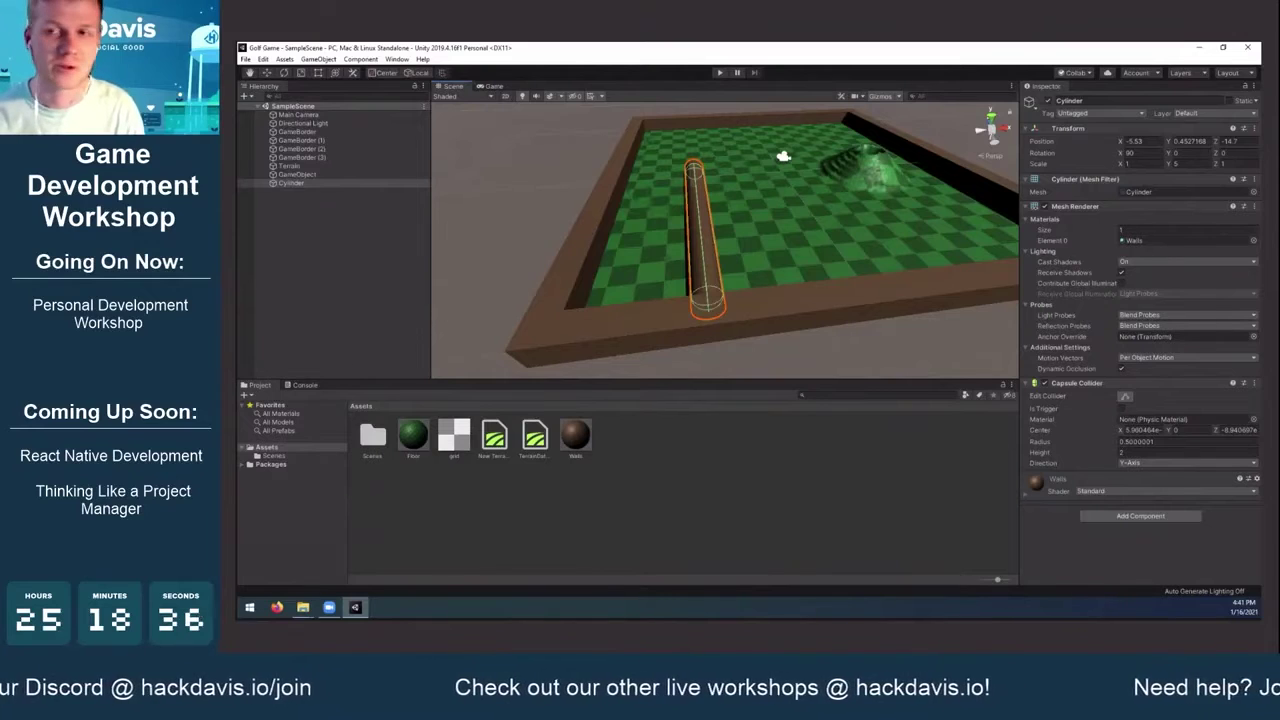
# Switch to the Google Slides presentation in the browser and review the Level Design item on the Agenda slide
pyautogui.moveTo(659, 223); pyautogui.dragTo(620, 251, button='middle')
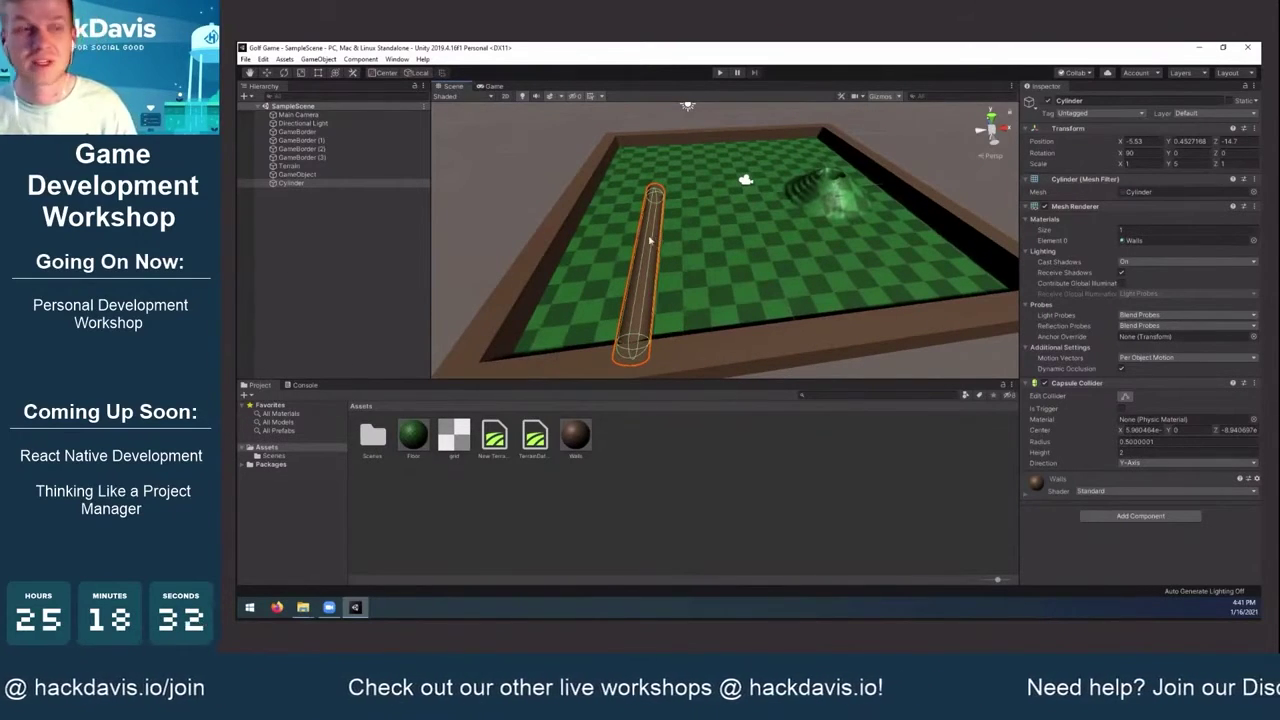
pyautogui.hotkey('alt', 'Tab')
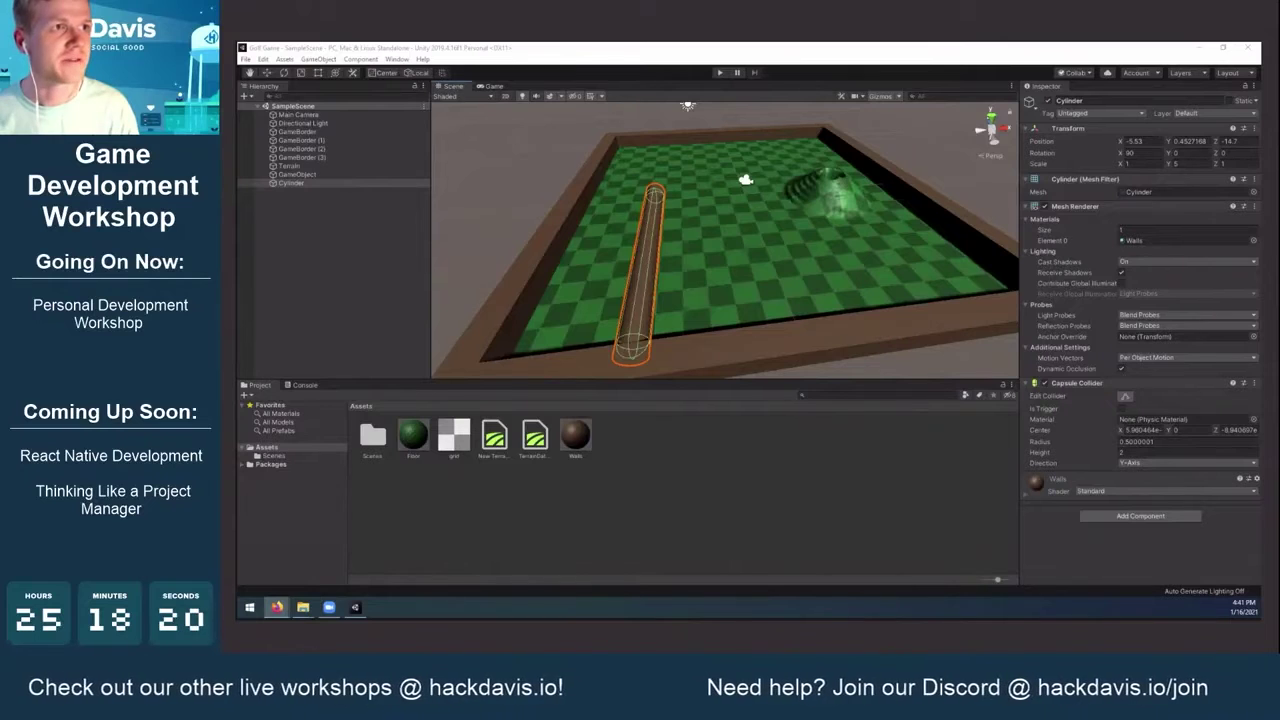
pyautogui.hotkey('alt', 'Tab')
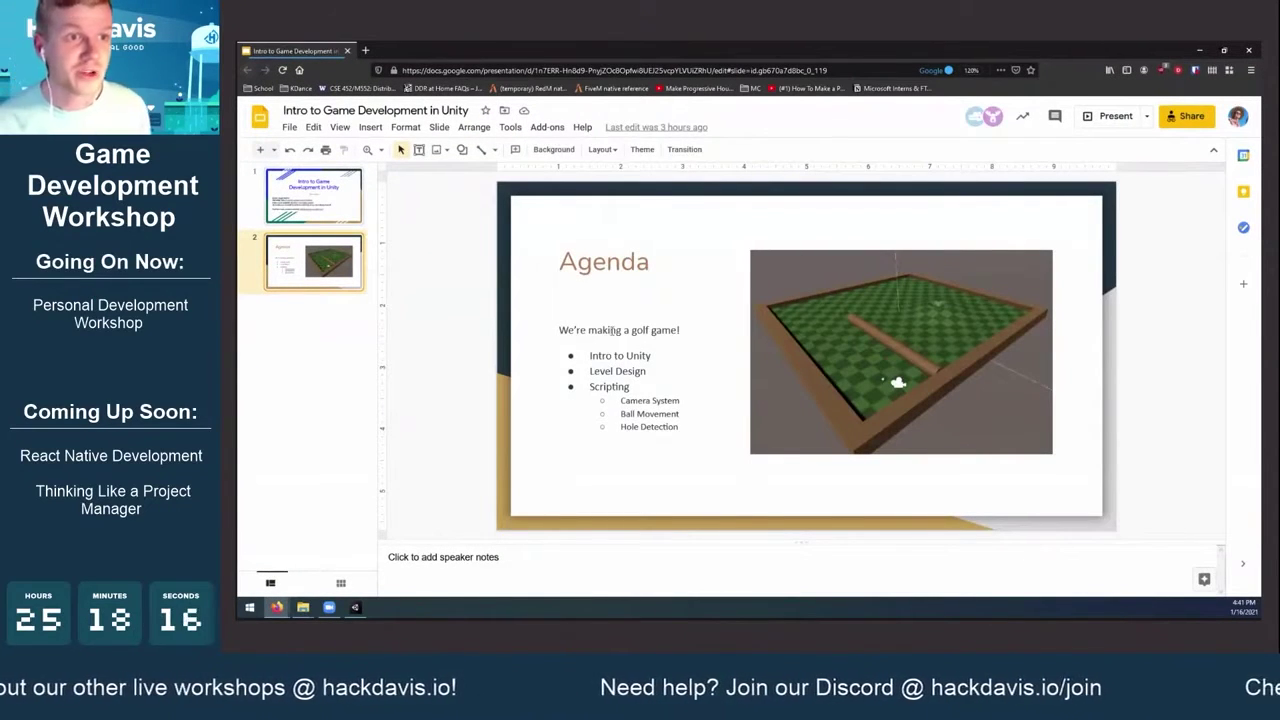
pyautogui.click(617, 358)
pyautogui.tripleClick(601, 372)
pyautogui.click(611, 371)
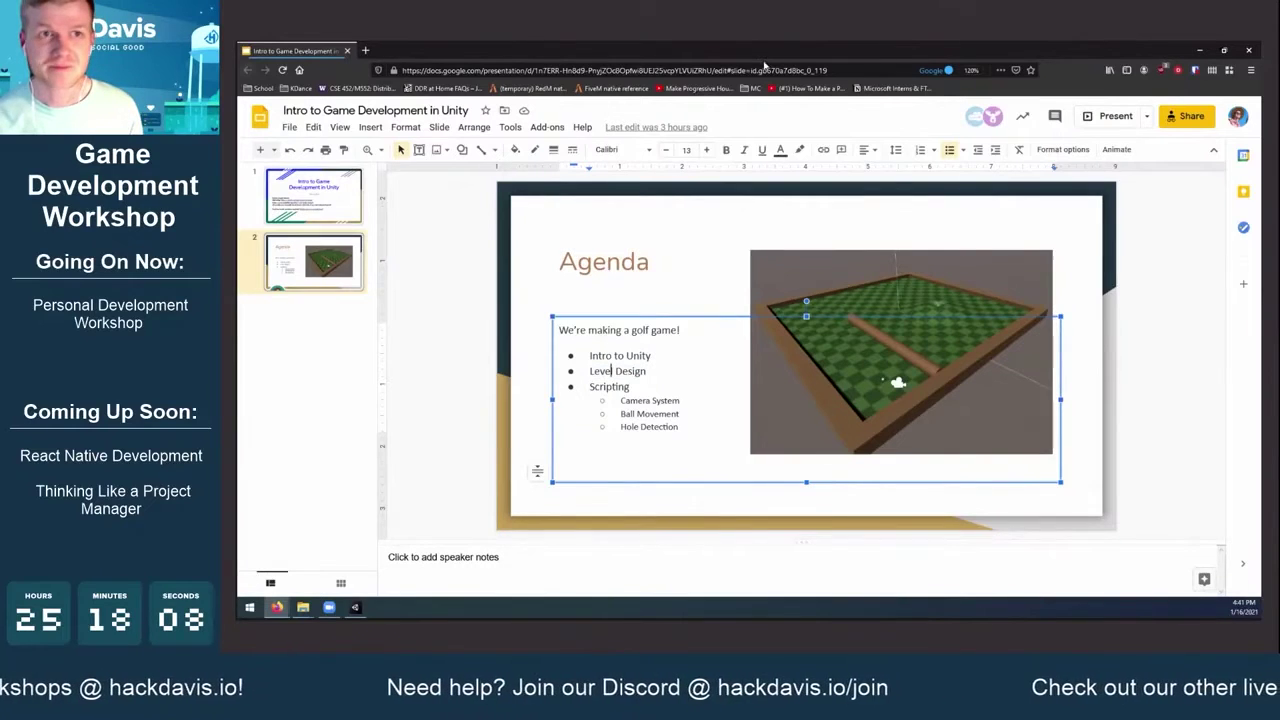
# Switch back to Unity, run the golf scene in Play mode and return to the Scene view
pyautogui.hotkey('alt', 'Tab')
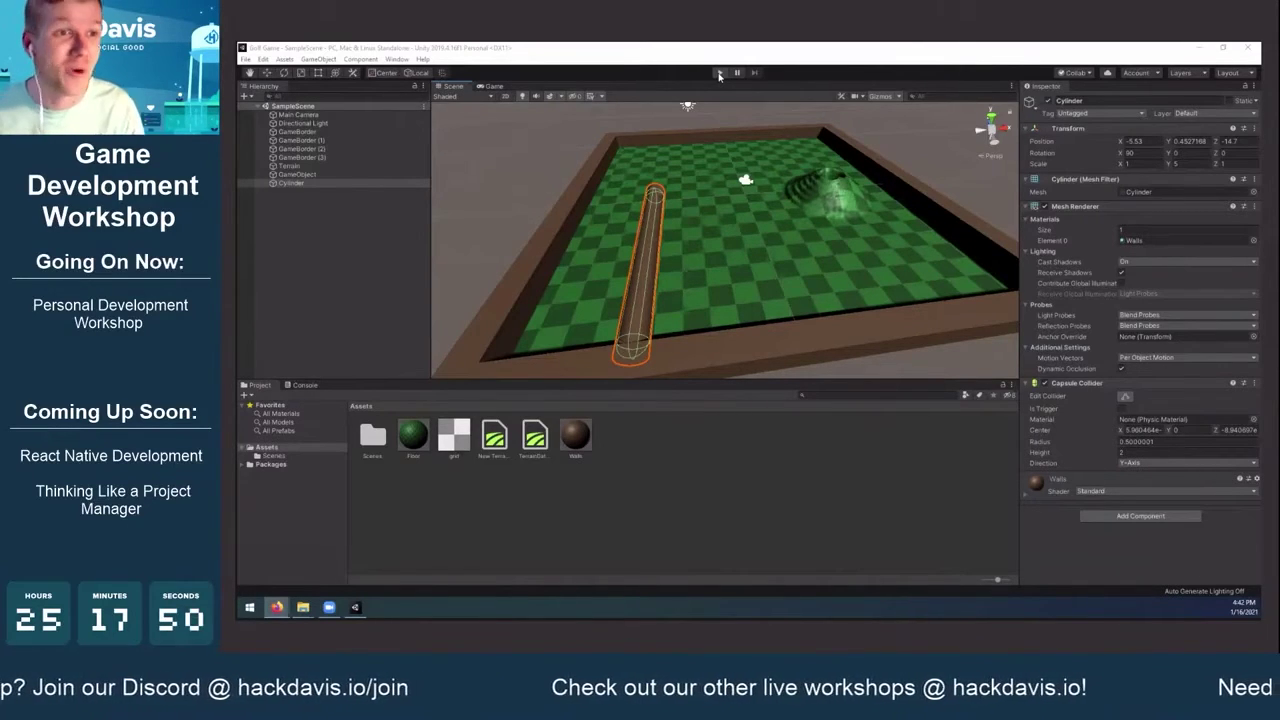
pyautogui.moveTo(628, 248)
pyautogui.mouseDown(button='middle')
pyautogui.moveTo(717, 254)
pyautogui.moveTo(644, 245)
pyautogui.mouseUp(button='middle')
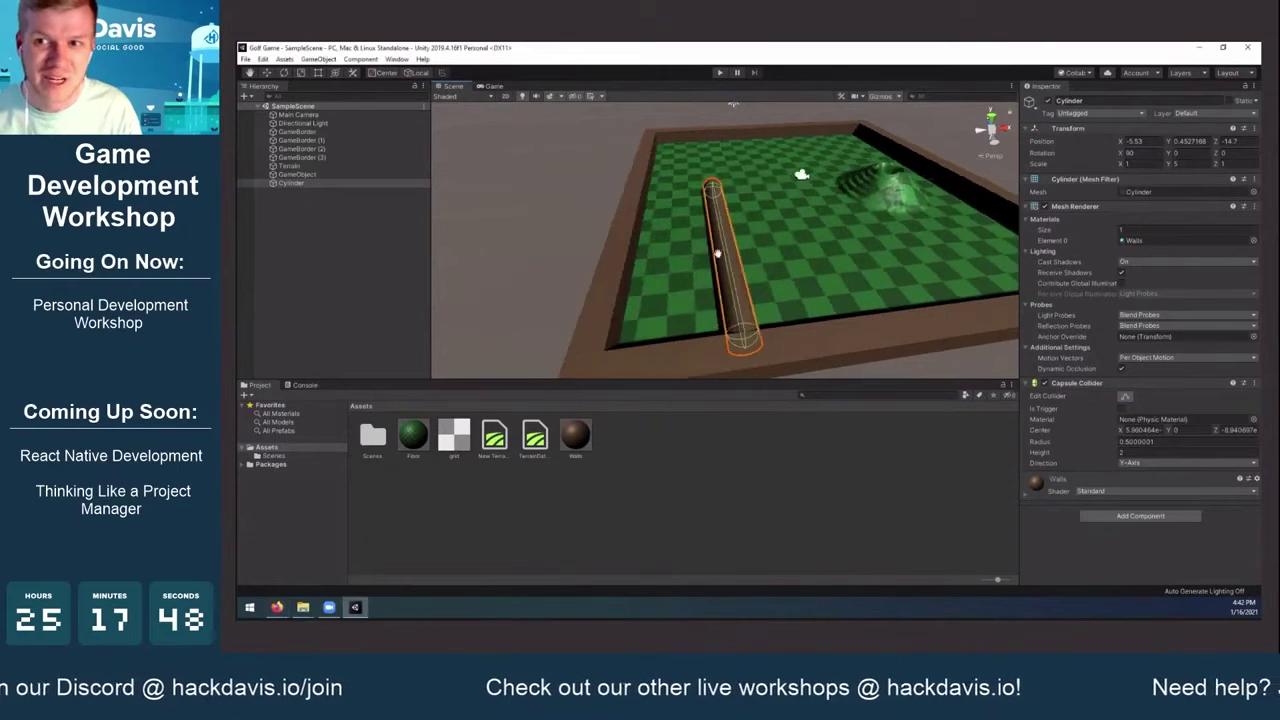
pyautogui.click(720, 72)
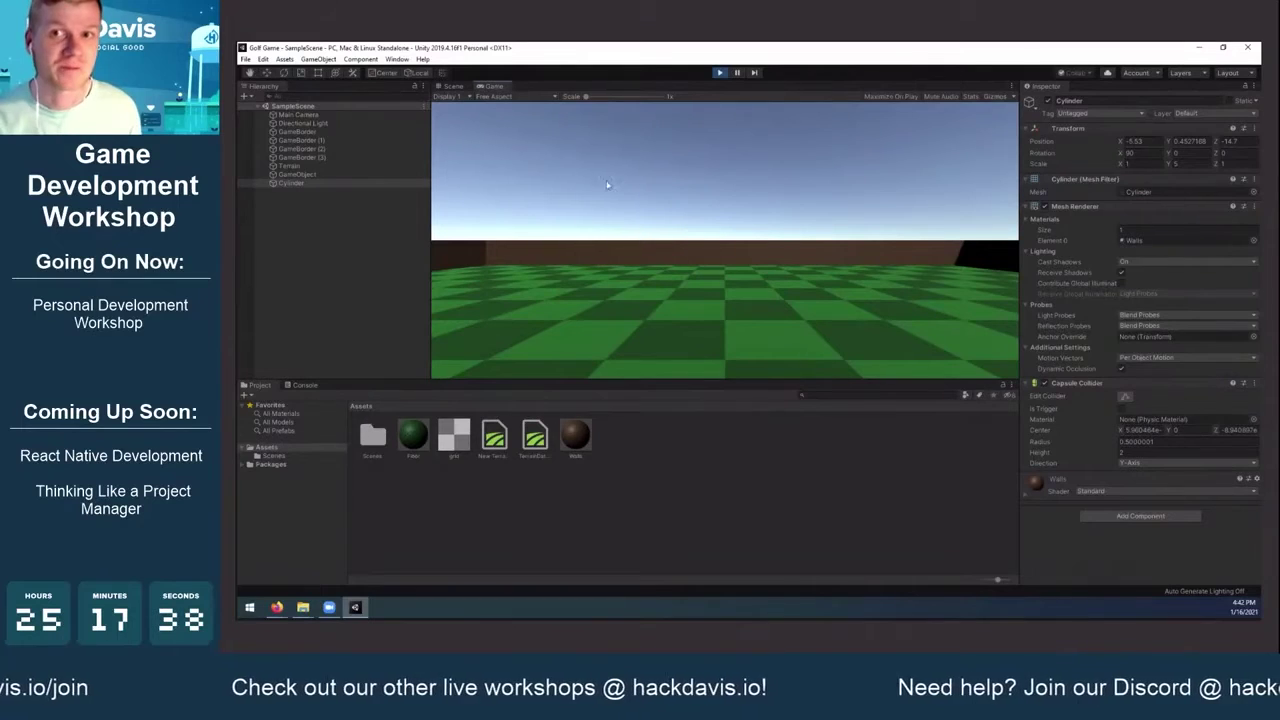
pyautogui.click(452, 86)
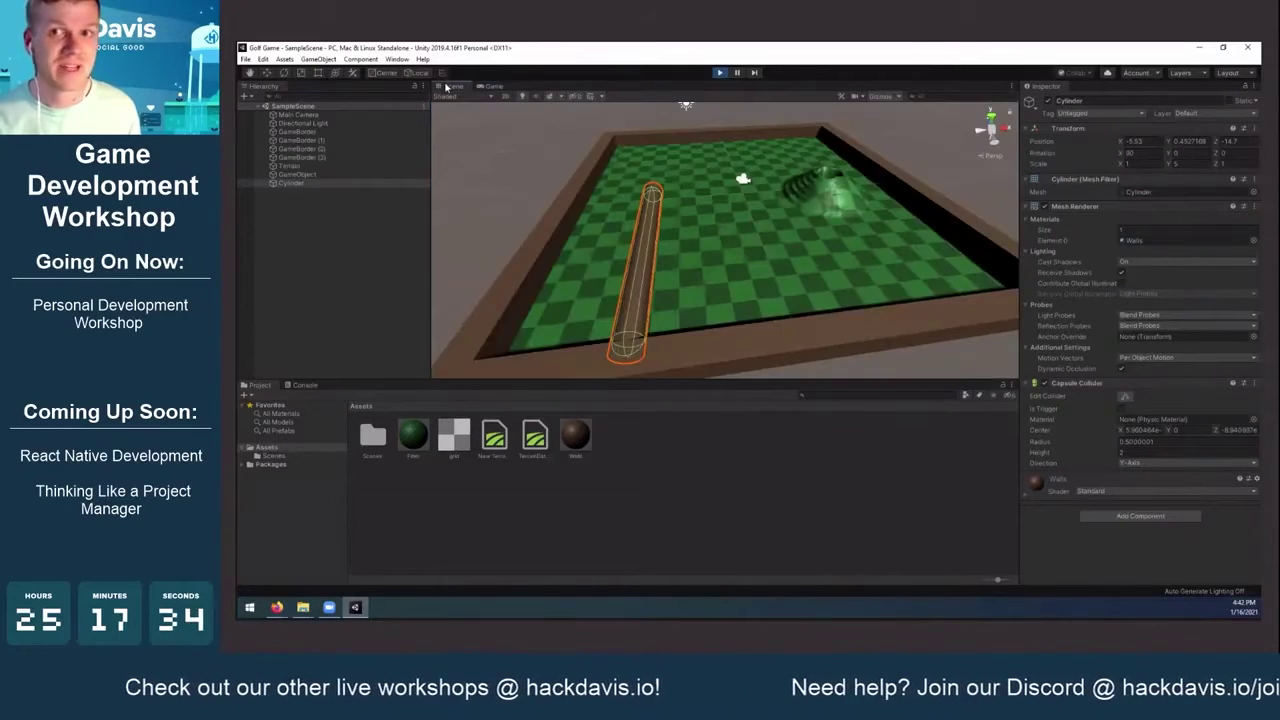
pyautogui.moveTo(688, 200); pyautogui.dragTo(679, 241, button='middle')
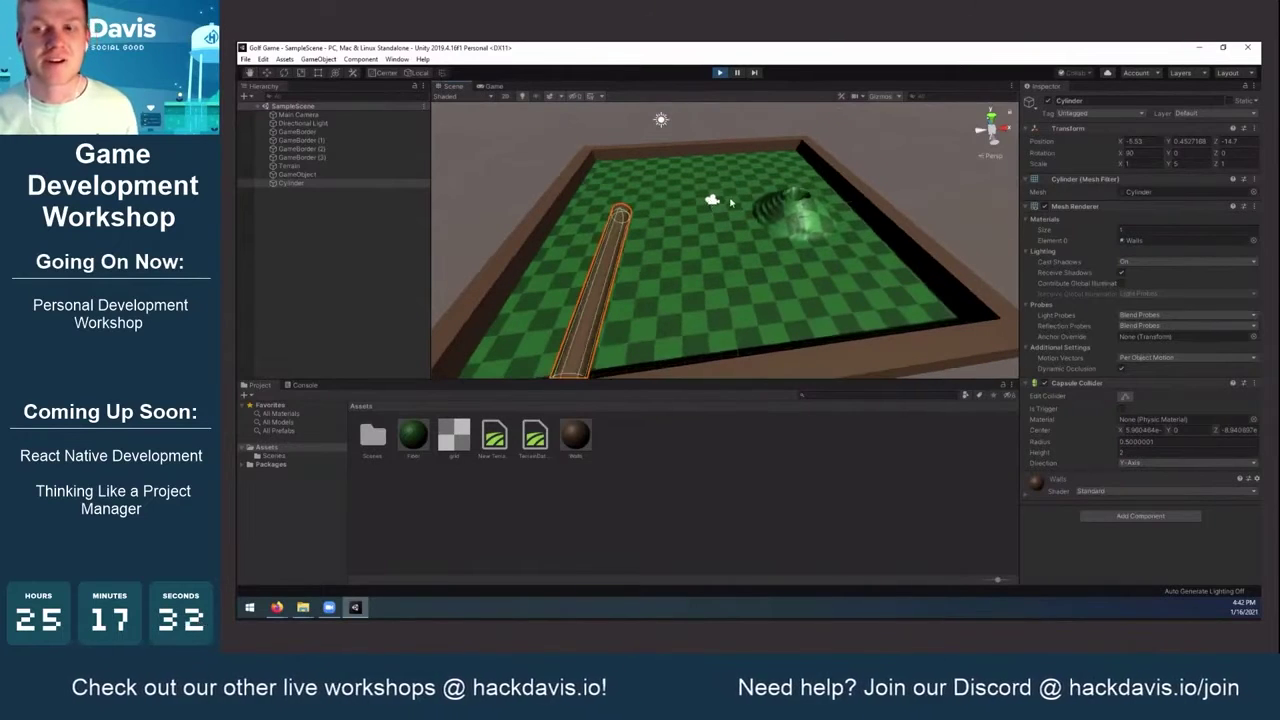
pyautogui.scroll(3, 714, 206)
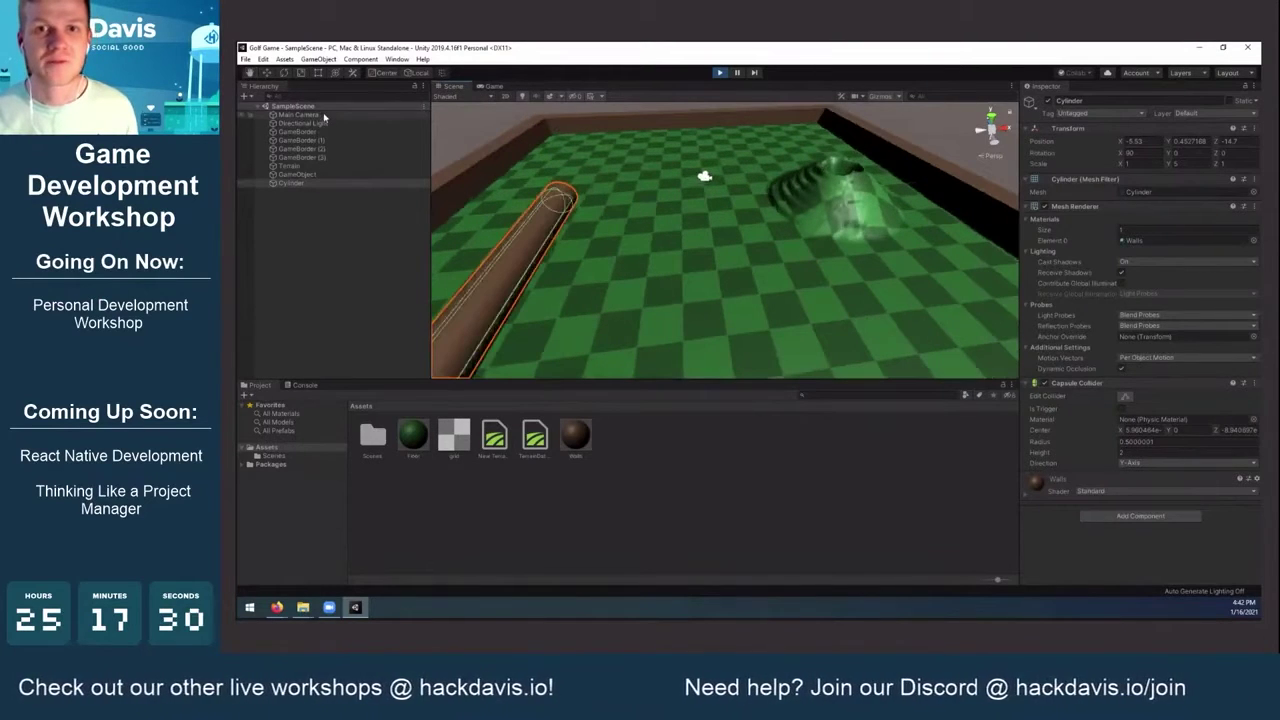
# Select the Main Camera, examine its placement and preview over the course, and stop Play mode
pyautogui.click(322, 116)
pyautogui.moveTo(722, 264); pyautogui.dragTo(718, 341, button='middle')
pyautogui.moveTo(650, 282); pyautogui.dragTo(684, 268, button='right')
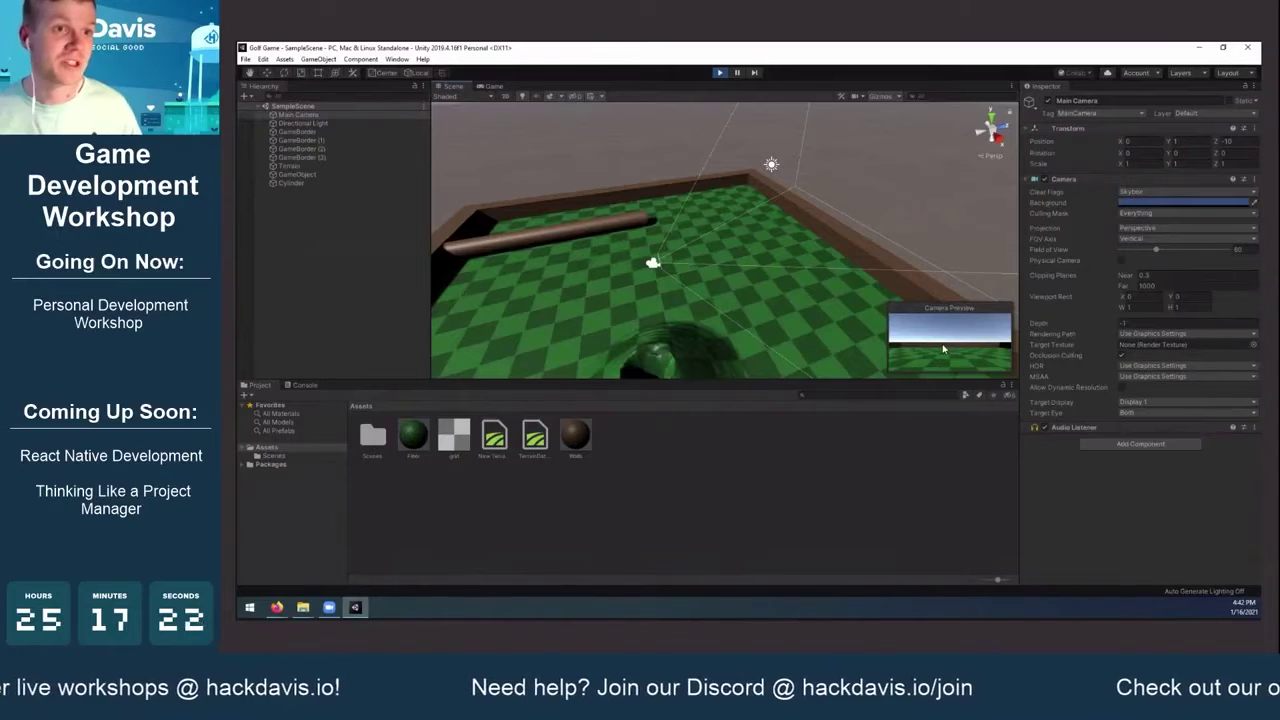
pyautogui.moveTo(722, 256); pyautogui.dragTo(748, 241)
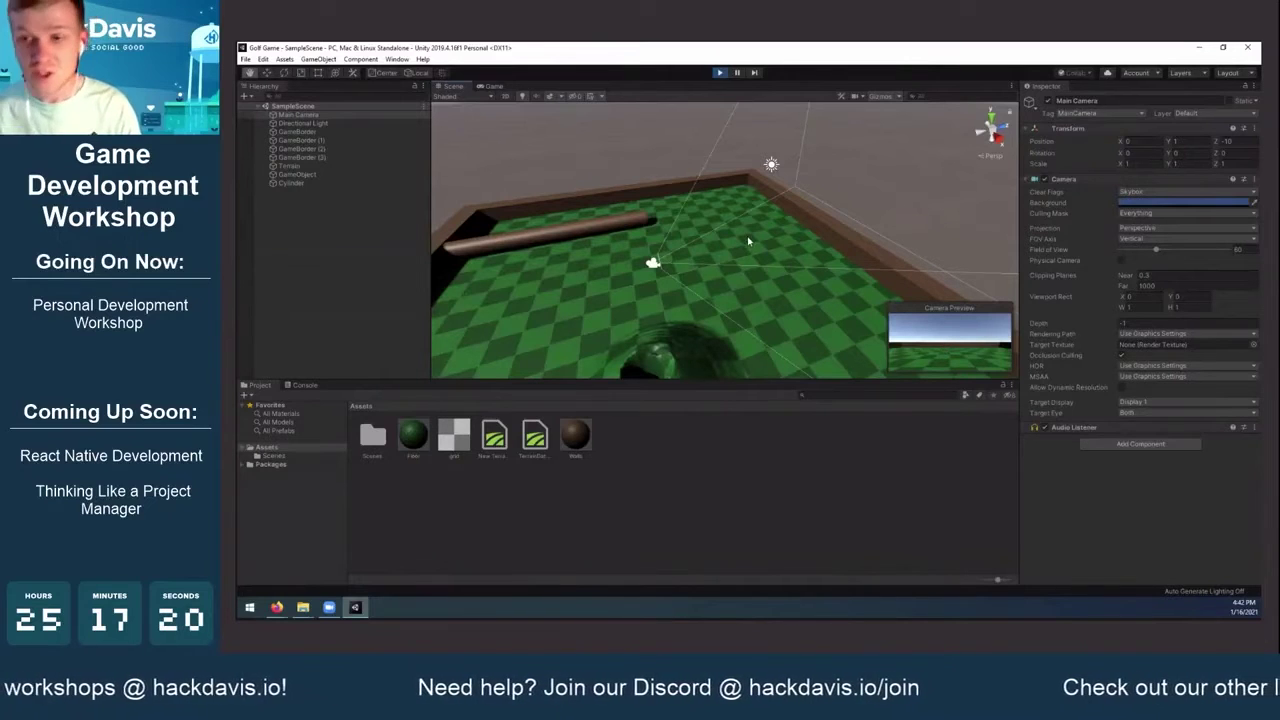
pyautogui.moveTo(641, 245); pyautogui.dragTo(844, 291)
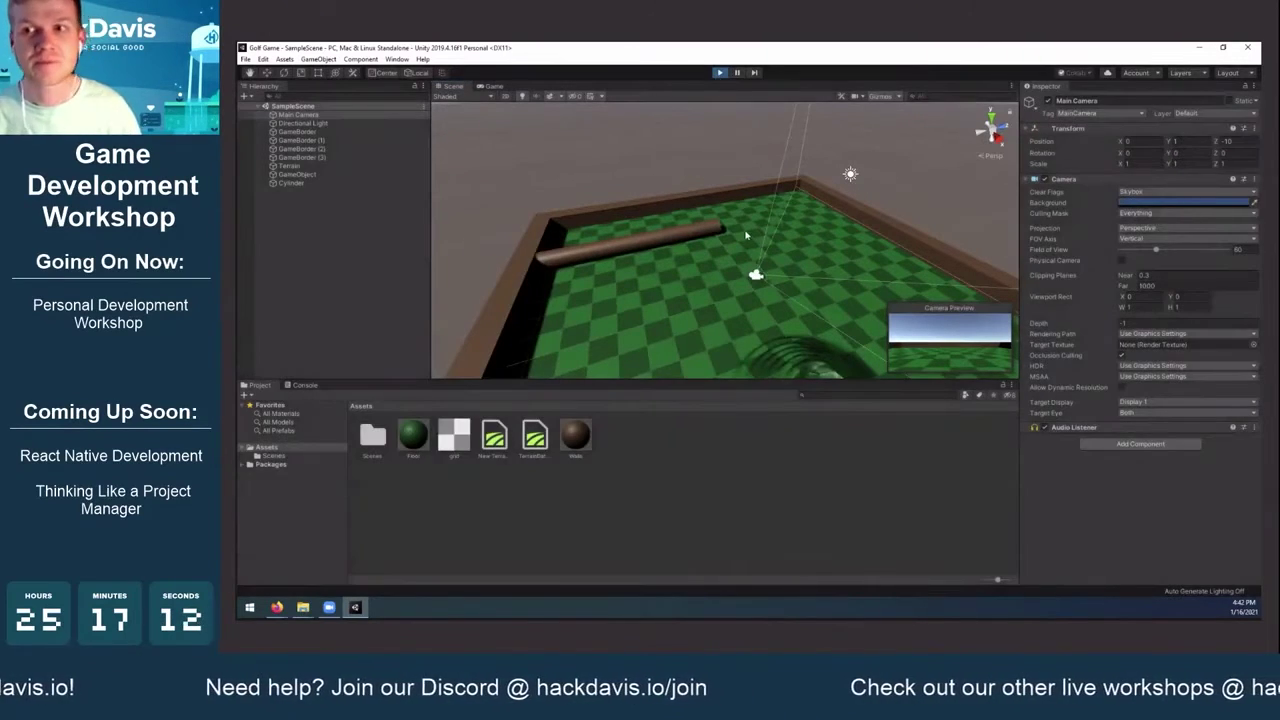
pyautogui.hotkey('ctrl', 'p')
pyautogui.keyDown('alt'); pyautogui.moveTo(722, 273); pyautogui.dragTo(785, 235); pyautogui.keyUp('alt')
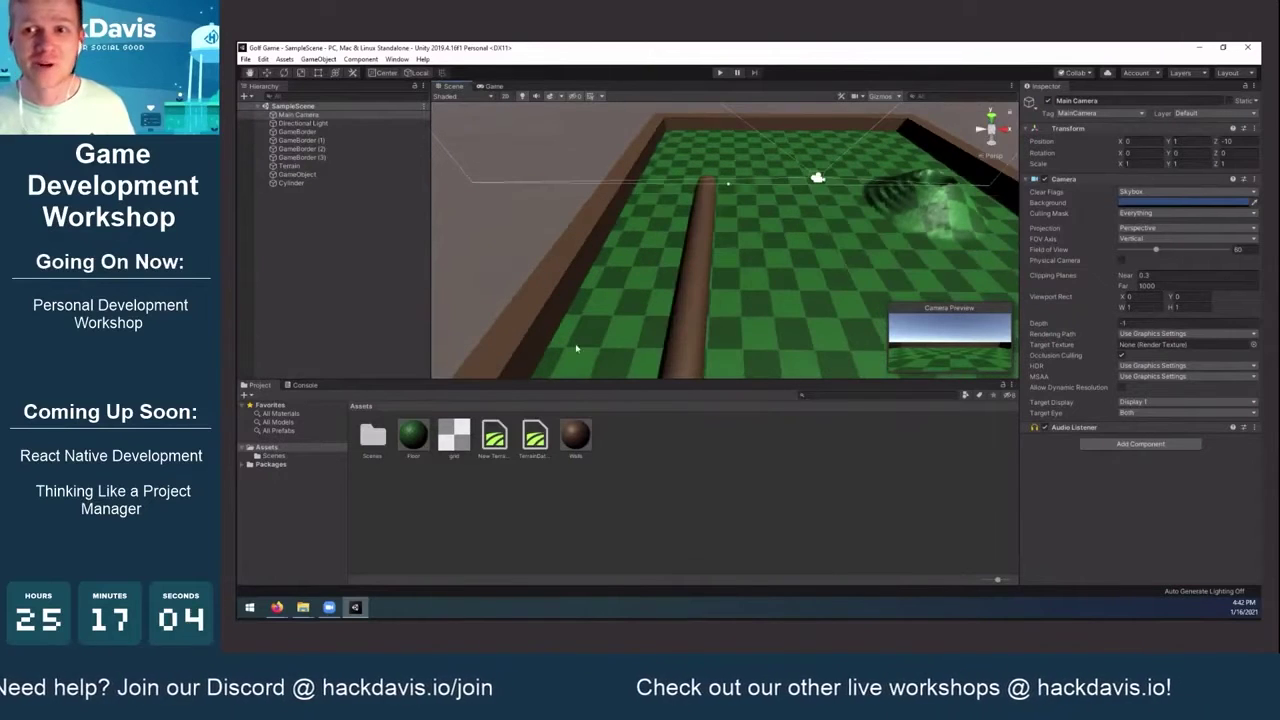
pyautogui.scroll(-3, 576, 348)
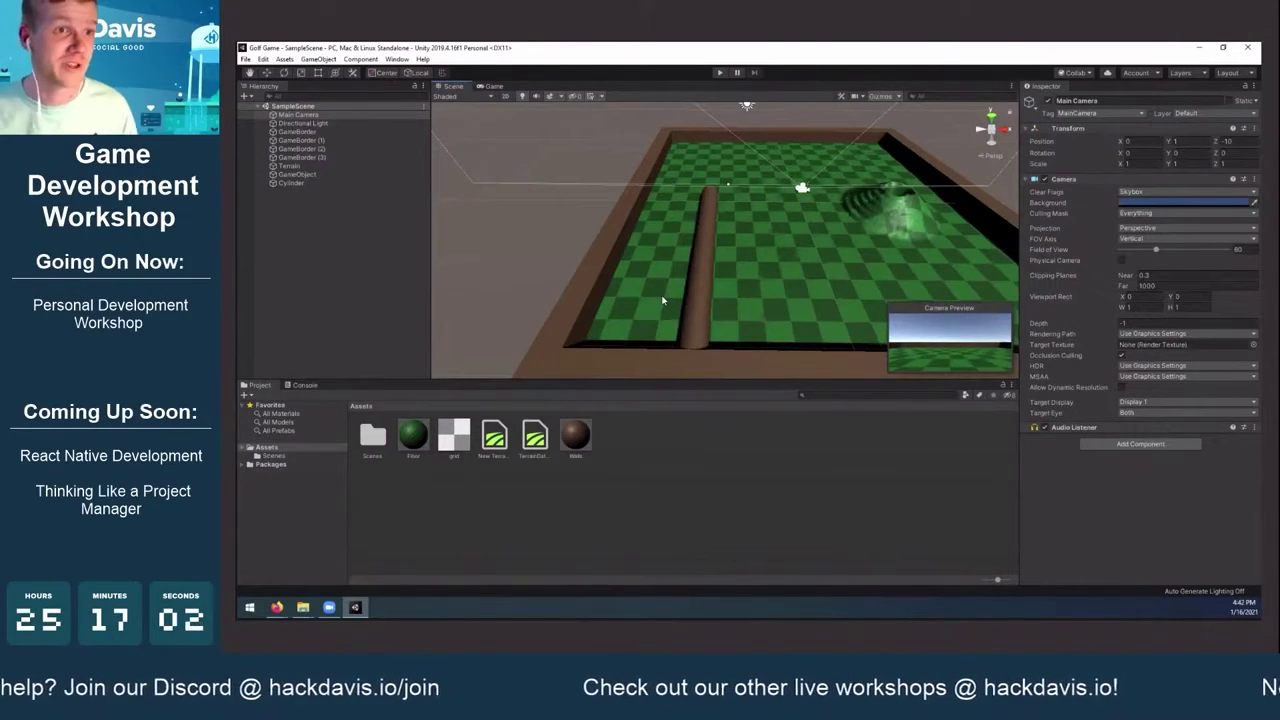
pyautogui.moveTo(645, 335); pyautogui.dragTo(662, 300, button='middle')
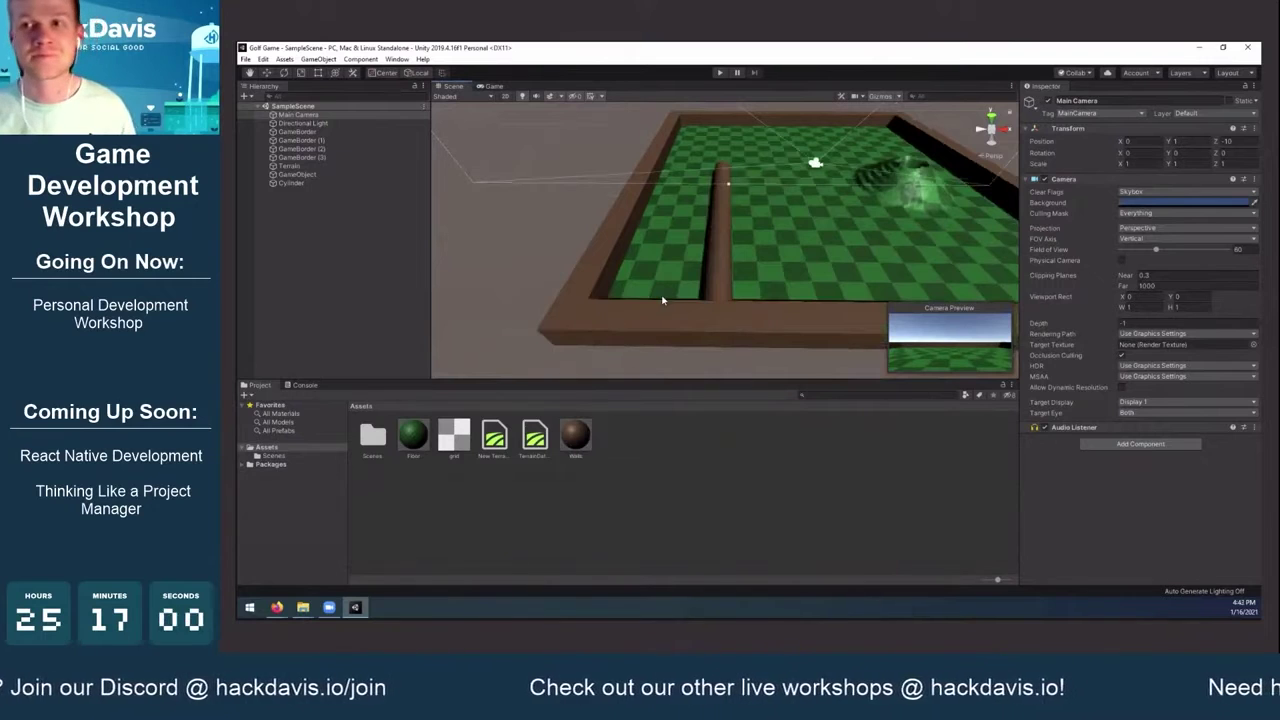
pyautogui.click(1130, 48)
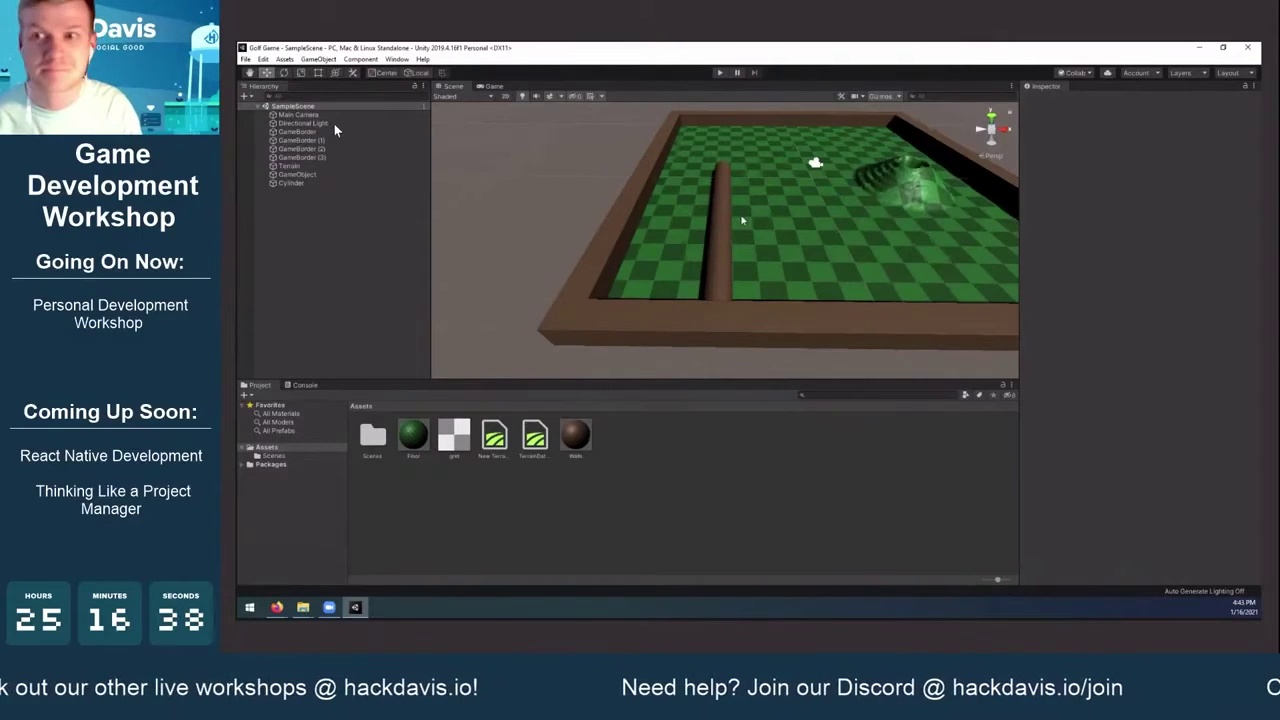
# Move the Main Camera to the course corner beside the long cylinder, at about X -7.9 and Z -19.9
pyautogui.moveTo(692, 240); pyautogui.dragTo(545, 258, button='middle')
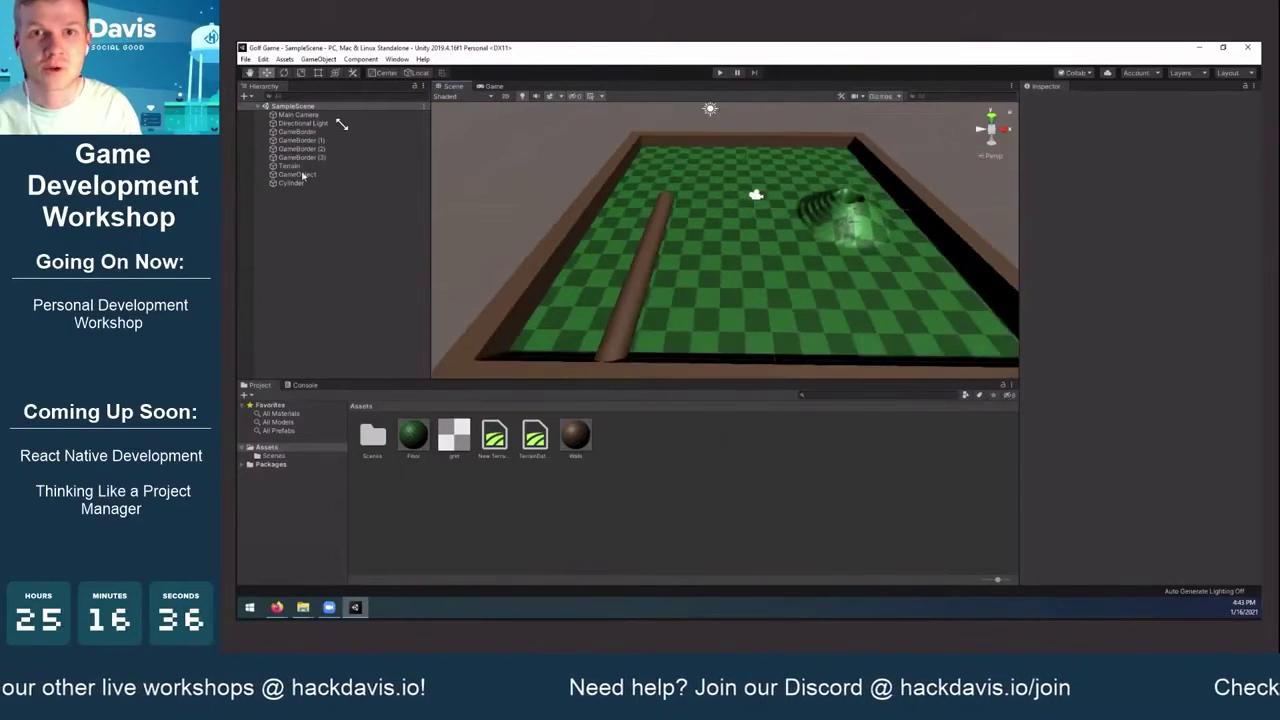
pyautogui.click(316, 117)
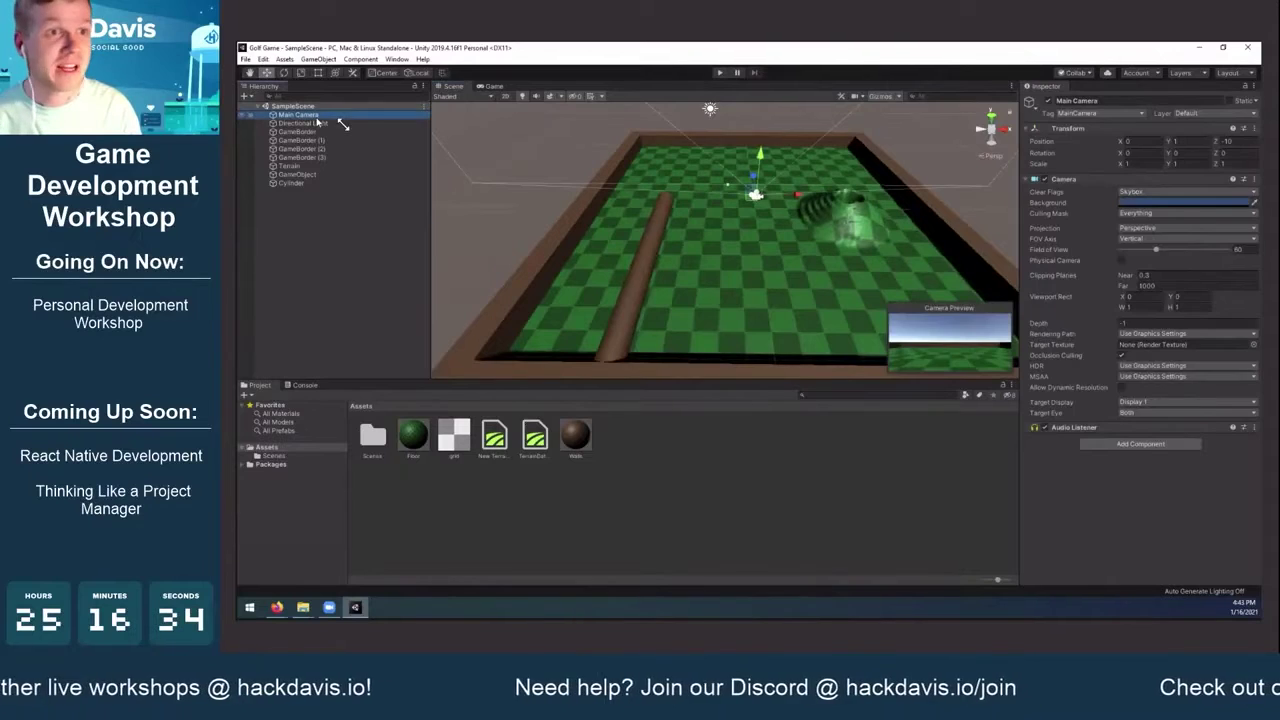
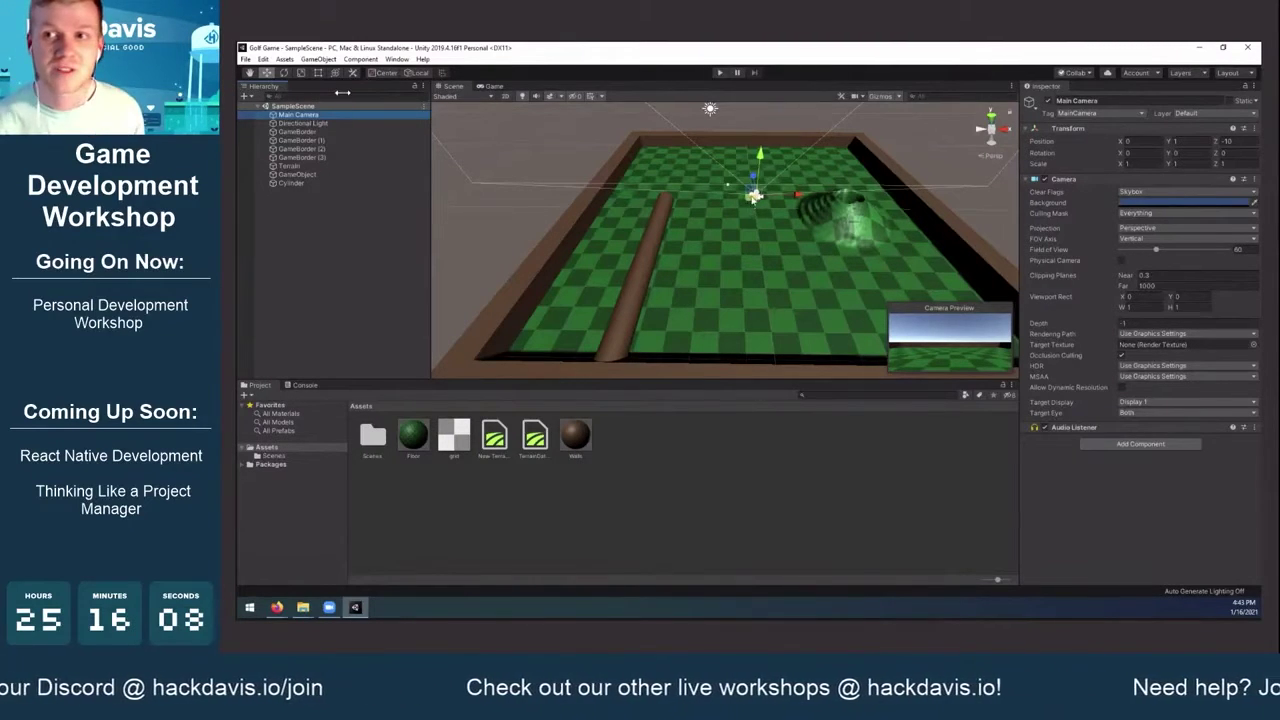
pyautogui.moveTo(752, 201); pyautogui.dragTo(539, 347)
pyautogui.moveTo(539, 347); pyautogui.dragTo(624, 250, button='middle')
pyautogui.moveTo(624, 250); pyautogui.dragTo(600, 275)
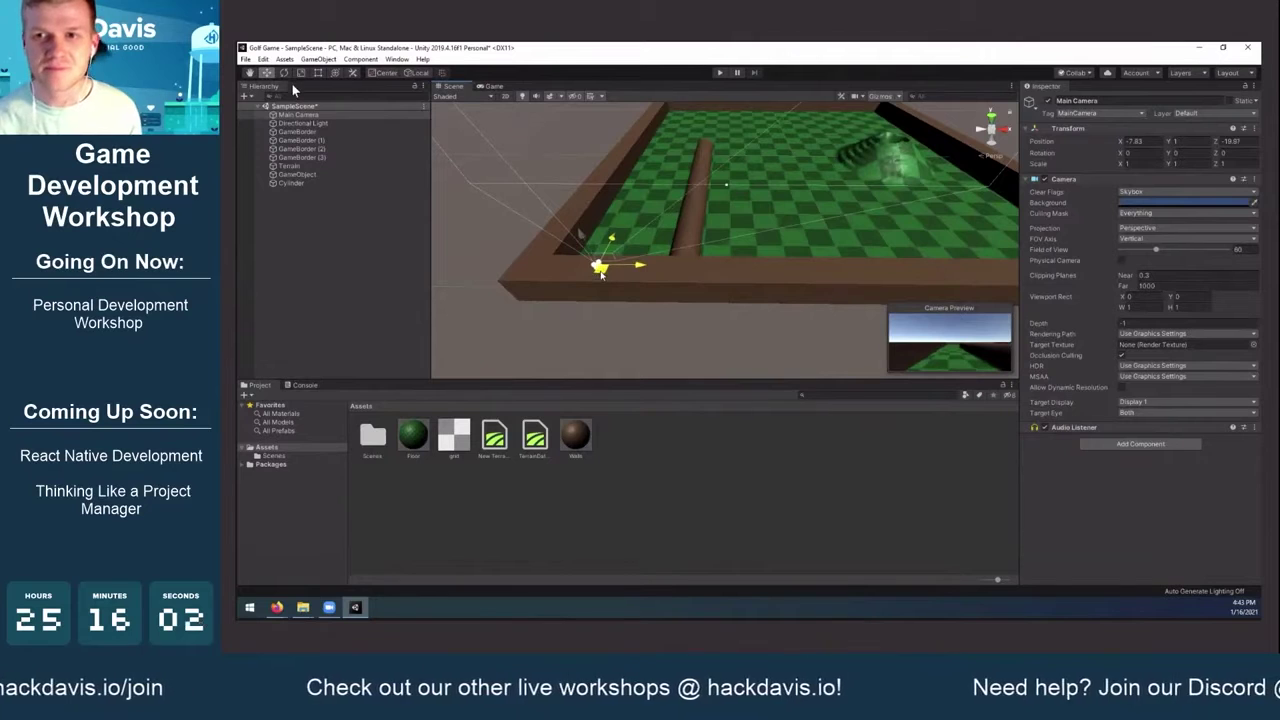
# Raise the Main Camera above the corner of the border walls to about Y 2.3
pyautogui.scroll(8, 725, 262)
pyautogui.moveTo(752, 252); pyautogui.dragTo(630, 245, button='right')
pyautogui.keyDown('alt'); pyautogui.moveTo(630, 245); pyautogui.dragTo(558, 152); pyautogui.keyUp('alt')
pyautogui.moveTo(580, 203); pyautogui.dragTo(542, 115)
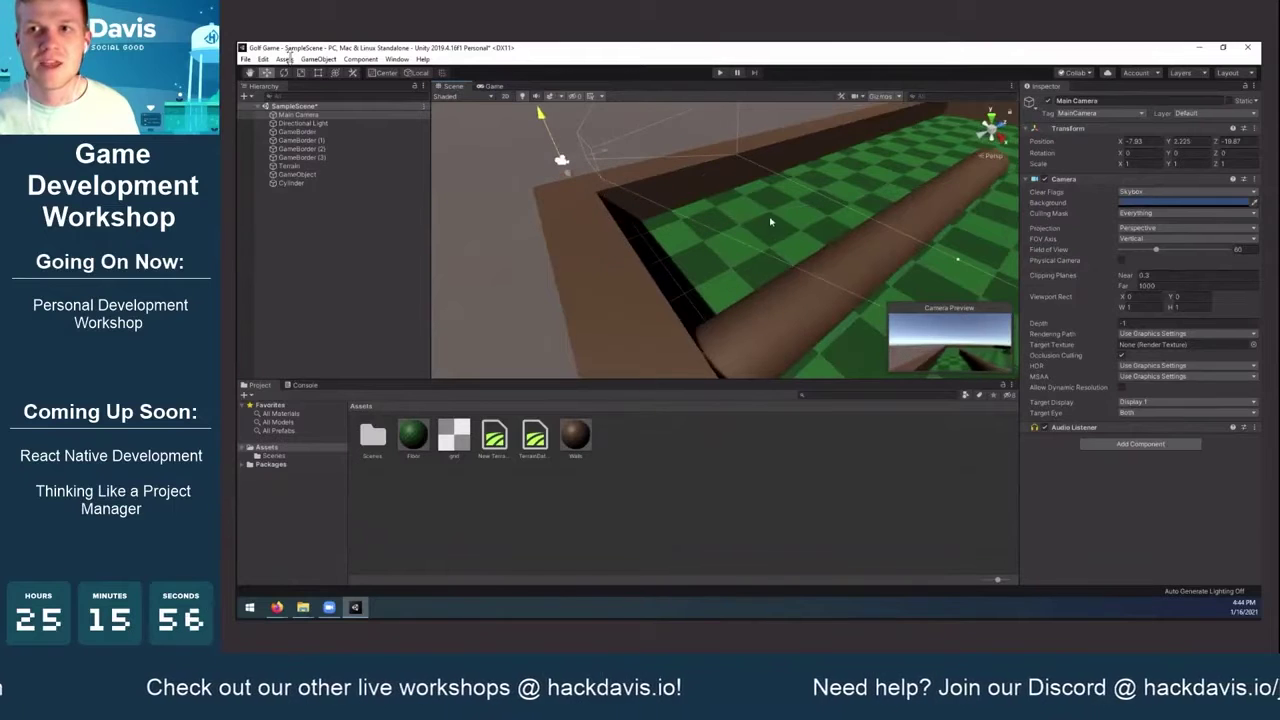
pyautogui.keyDown('alt'); pyautogui.moveTo(749, 280); pyautogui.dragTo(743, 273); pyautogui.keyUp('alt')
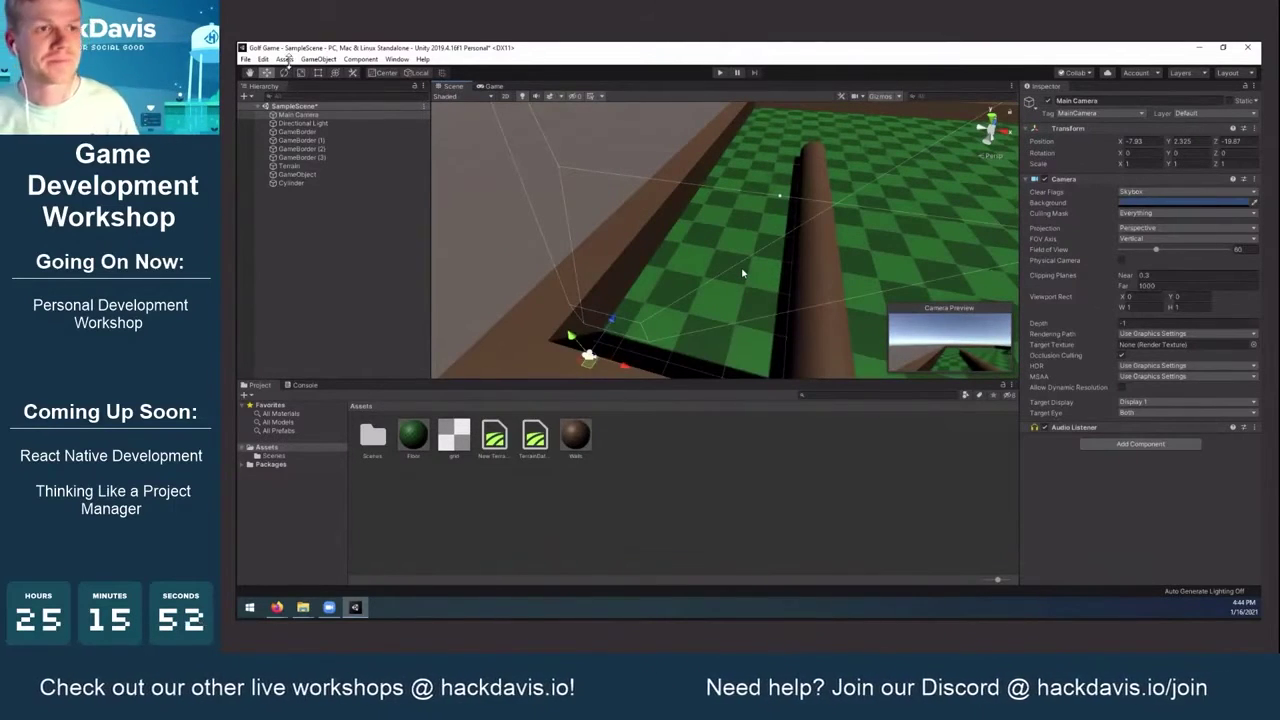
pyautogui.keyDown('alt'); pyautogui.moveTo(711, 244); pyautogui.dragTo(726, 242); pyautogui.keyUp('alt')
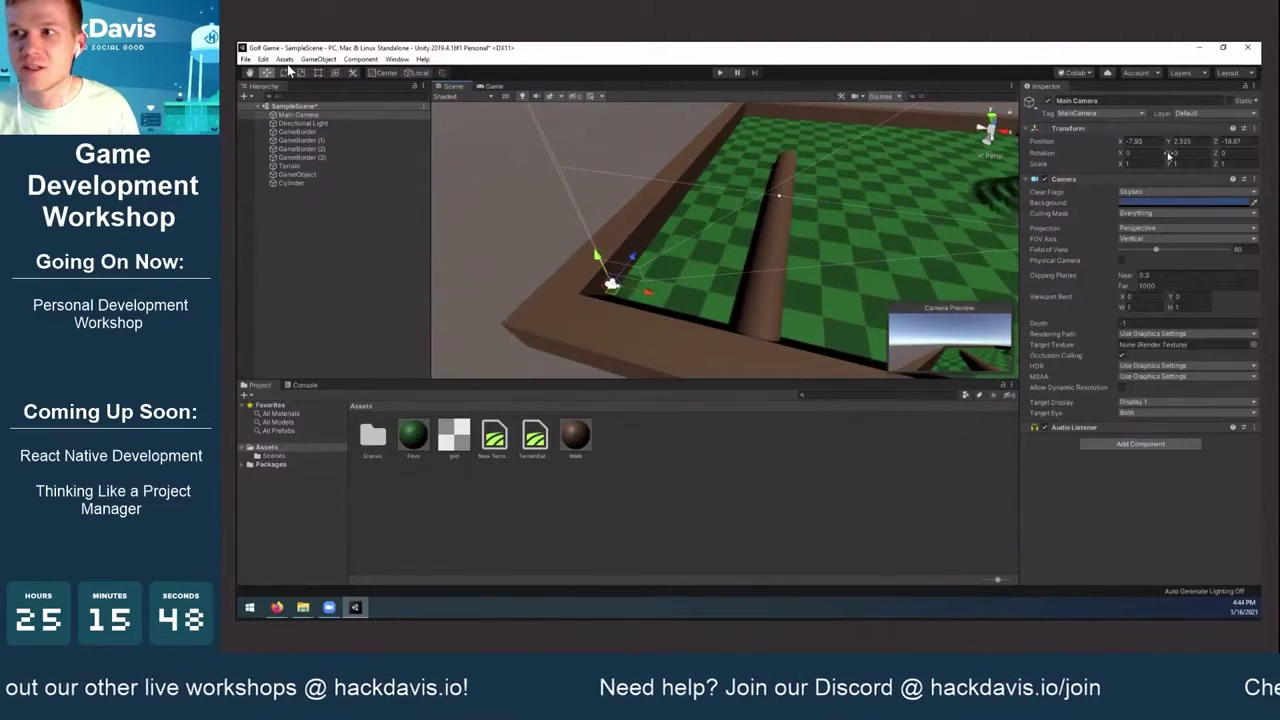
# Tilt the Main Camera down toward the course with an X rotation of 27.2
pyautogui.moveTo(1179, 155); pyautogui.dragTo(596, 170)
pyautogui.write('40')
pyautogui.moveTo(627, 169); pyautogui.dragTo(603, 187, button='middle')
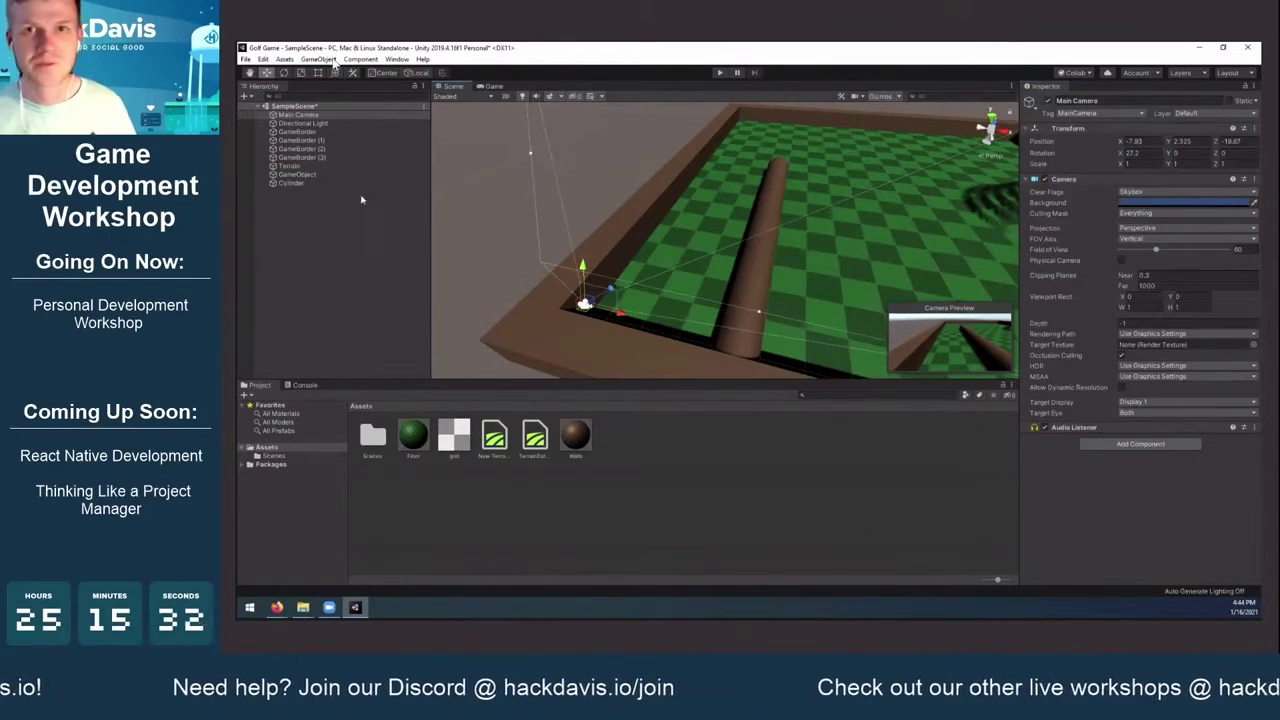
# Add a 3D sphere to the scene and name it Ball
pyautogui.rightClick(315, 236)
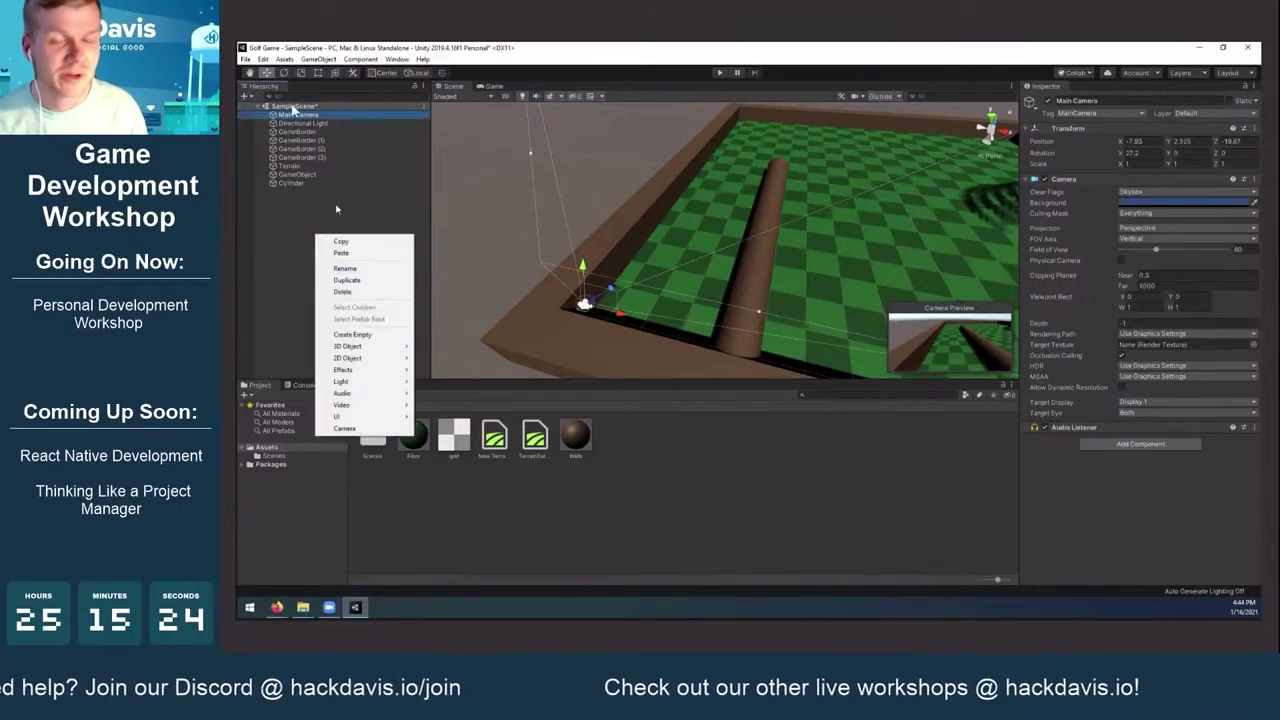
pyautogui.moveTo(369, 347)
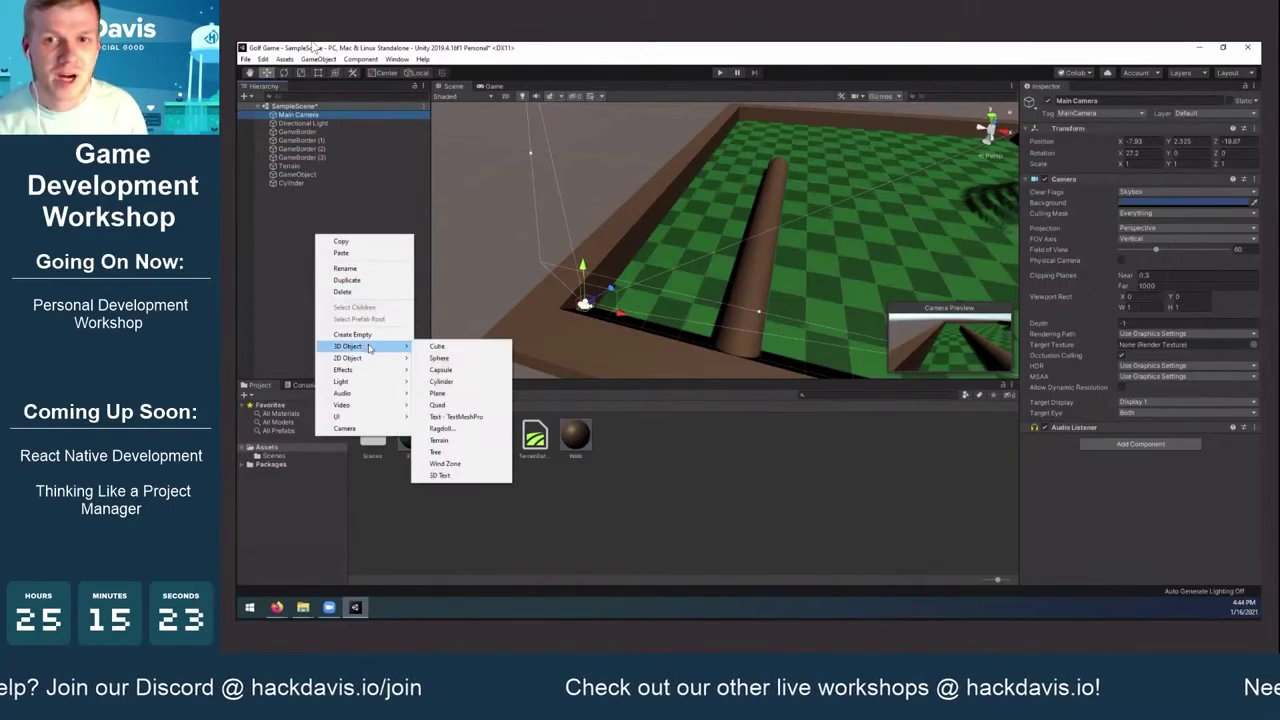
pyautogui.click(441, 358)
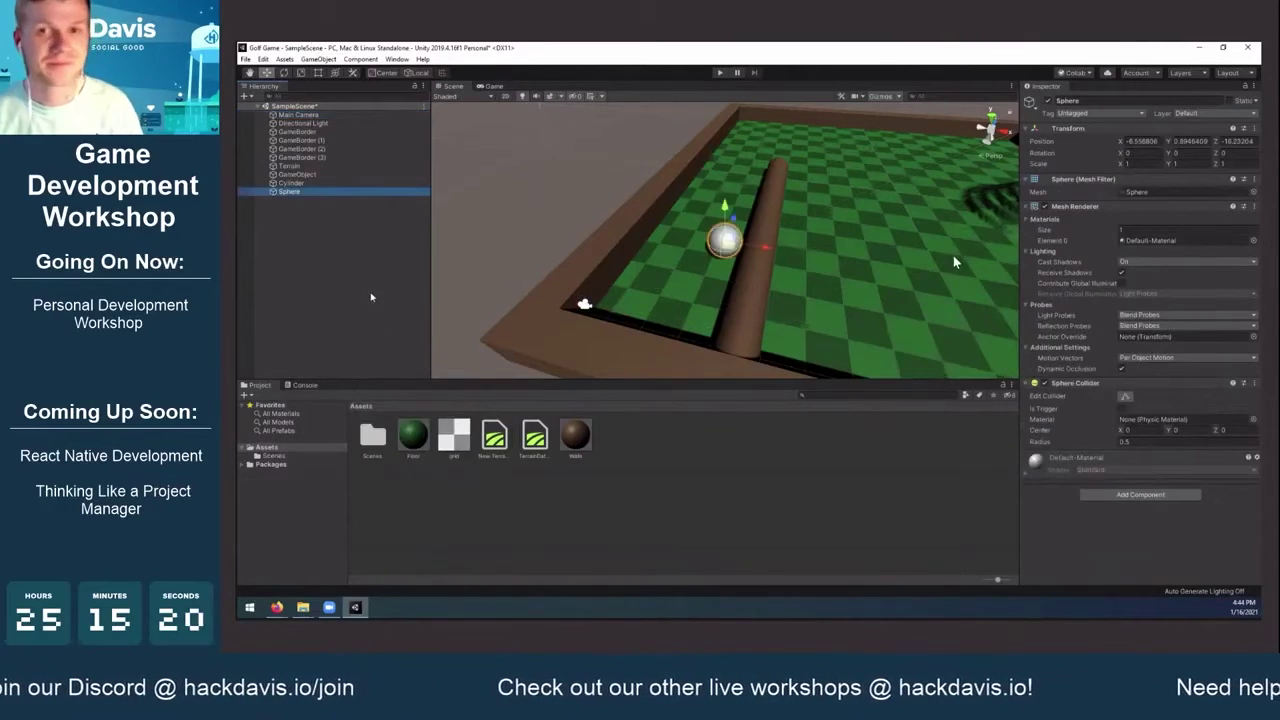
pyautogui.click(289, 192)
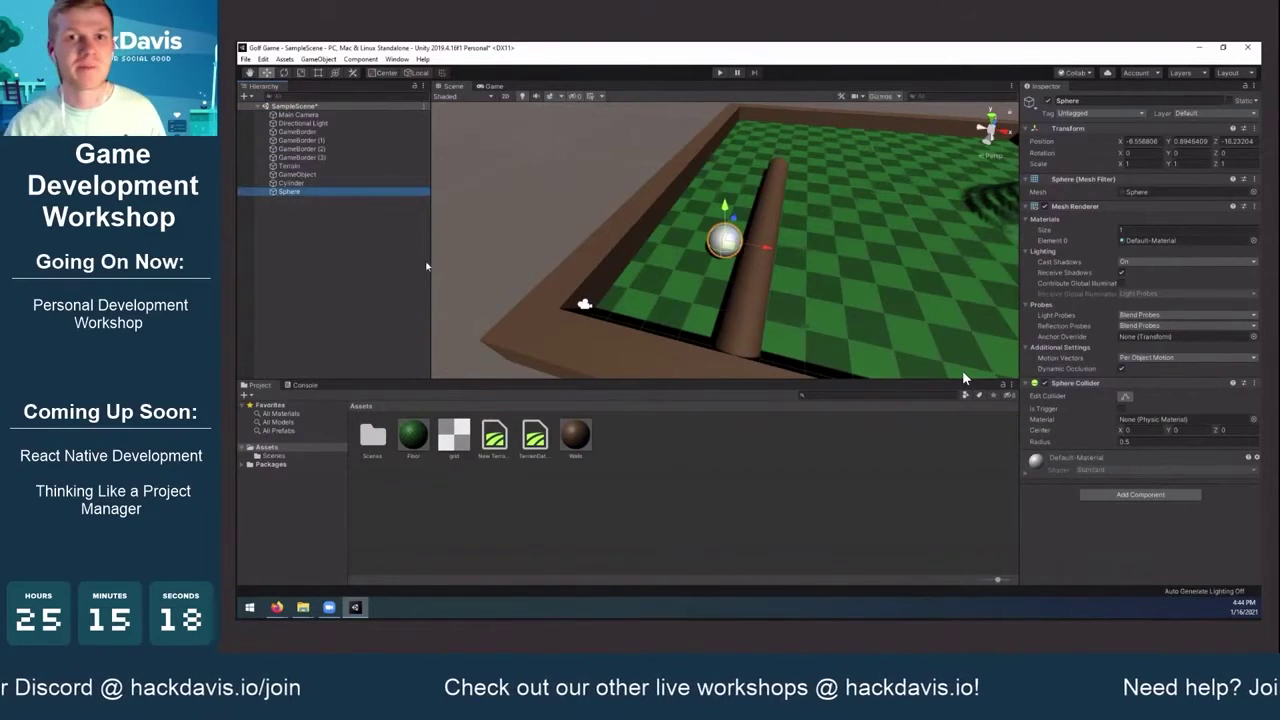
pyautogui.write('Ball')
pyautogui.press('Return')
# Rename the long cylinder as Log
pyautogui.click(290, 184)
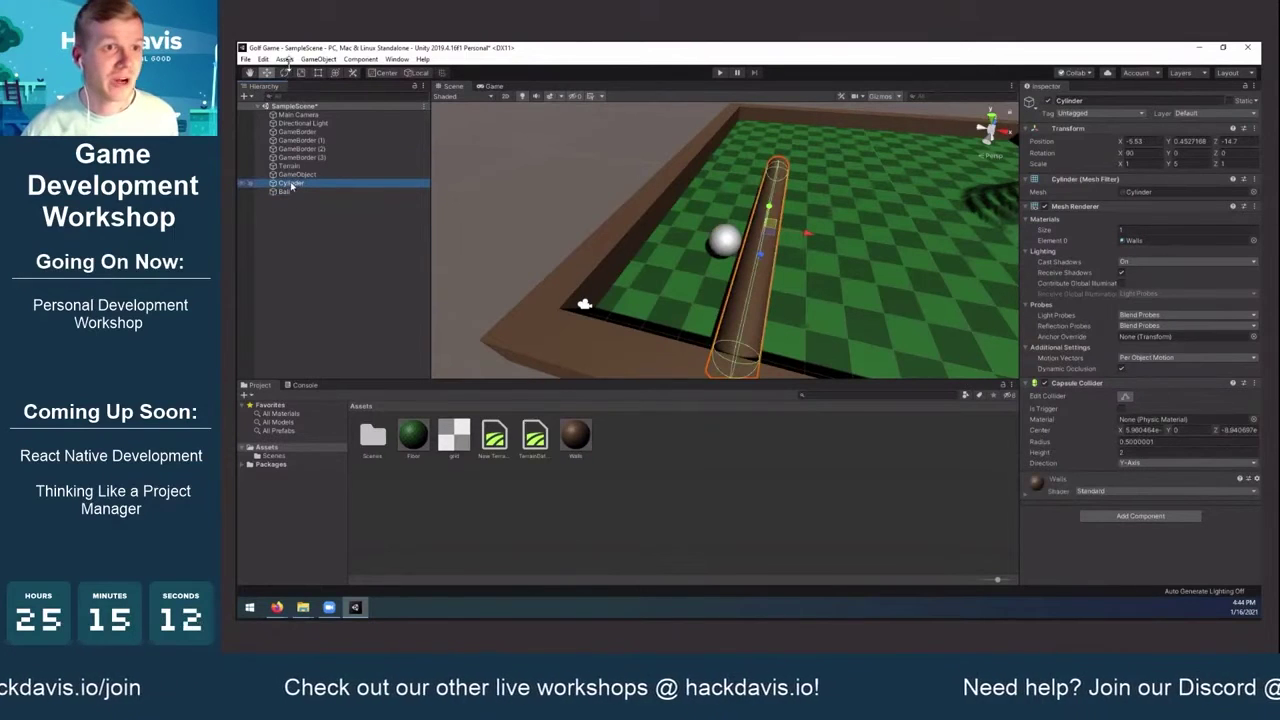
pyautogui.press('F2')
pyautogui.write('Log')
pyautogui.press('Return')
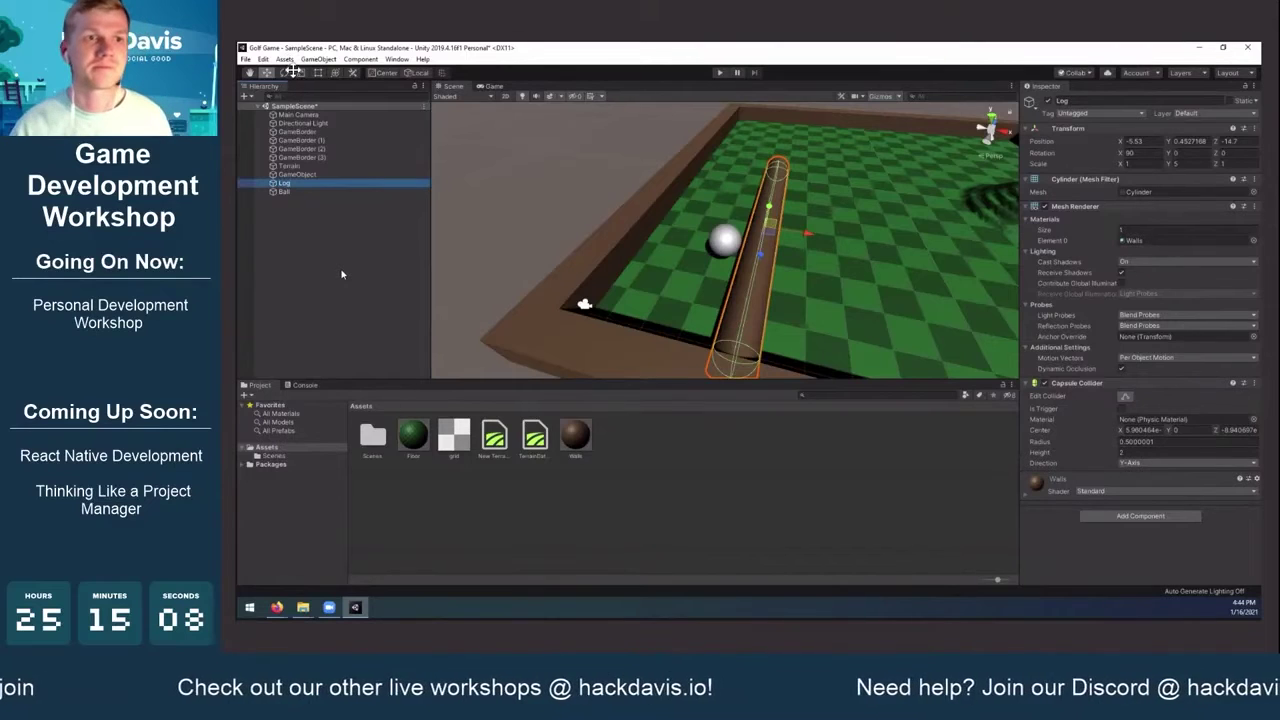
# Rename the empty GameObject as Level
pyautogui.click(312, 175)
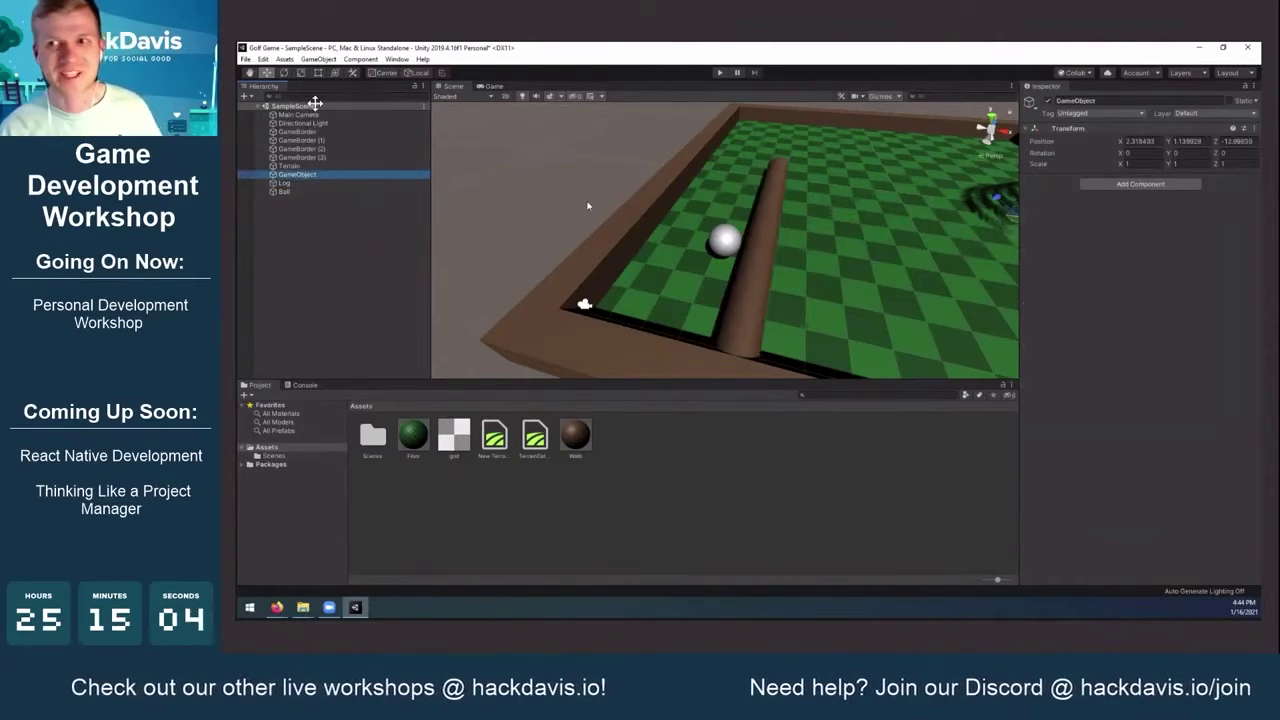
pyautogui.rightClick(311, 234)
pyautogui.click(315, 199)
pyautogui.click(314, 176)
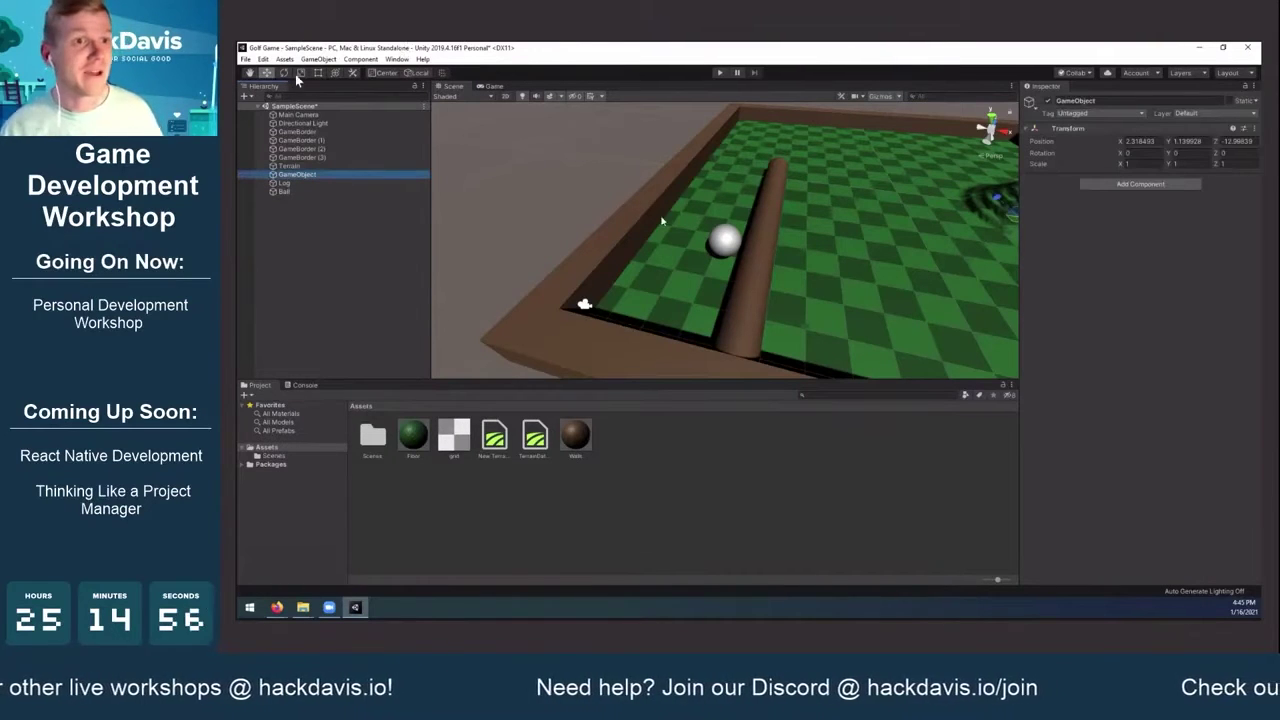
pyautogui.press('f')
pyautogui.moveTo(780, 256)
pyautogui.keyDown('alt'); pyautogui.mouseDown()
pyautogui.moveTo(617, 202)
pyautogui.moveTo(652, 256)
pyautogui.moveTo(648, 244)
pyautogui.moveTo(686, 217)
pyautogui.moveTo(800, 265)
pyautogui.mouseUp(); pyautogui.keyUp('alt')
pyautogui.scroll(4, 652, 256)
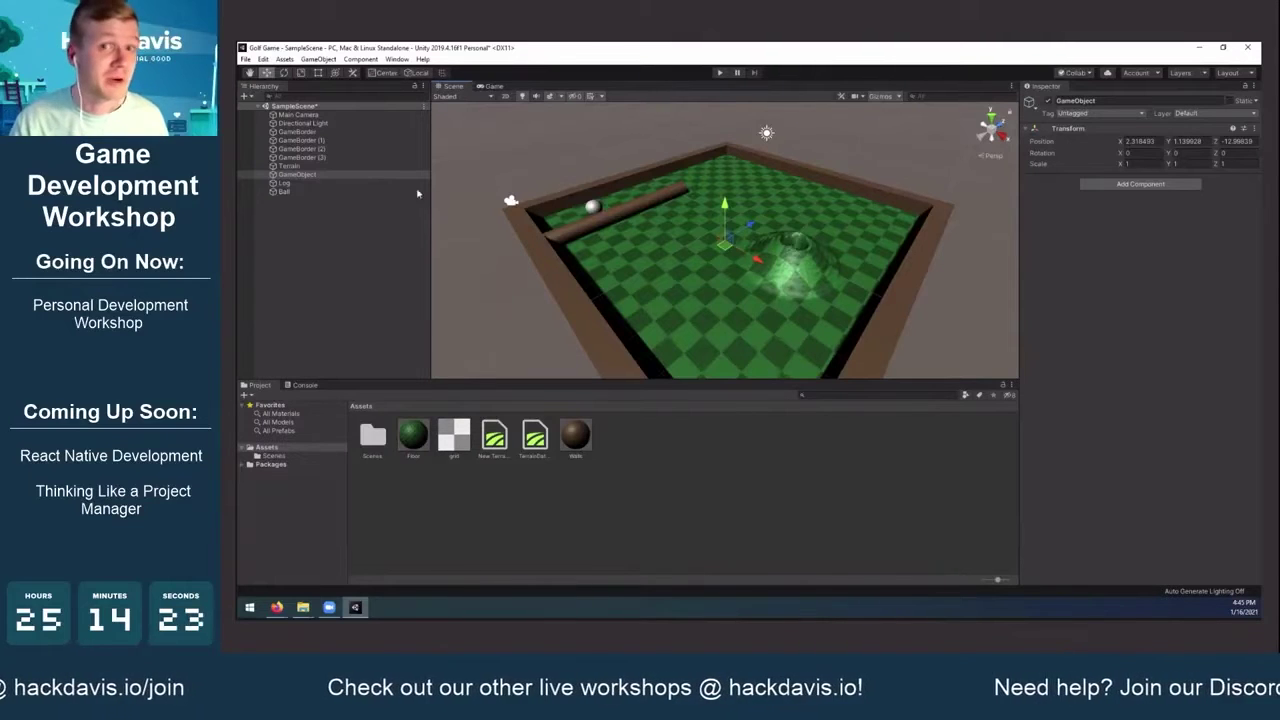
pyautogui.click(329, 175)
pyautogui.press('F2')
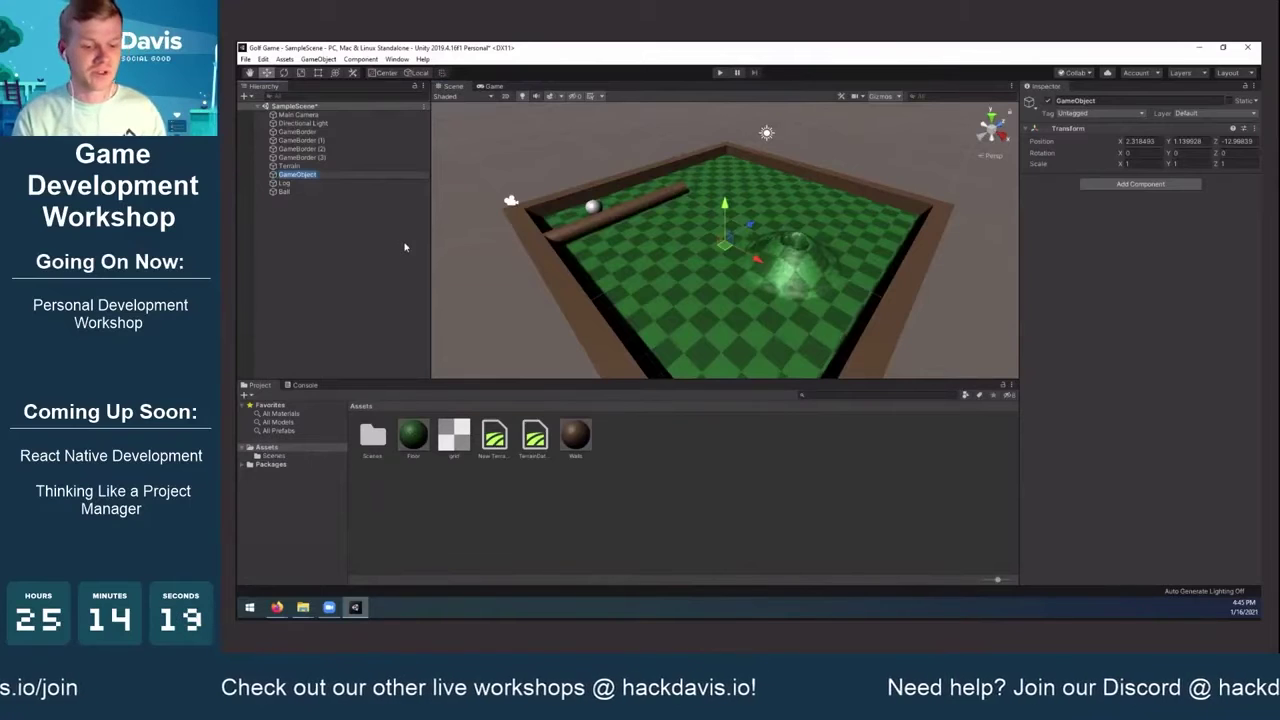
pyautogui.write('Level')
pyautogui.press('Return')
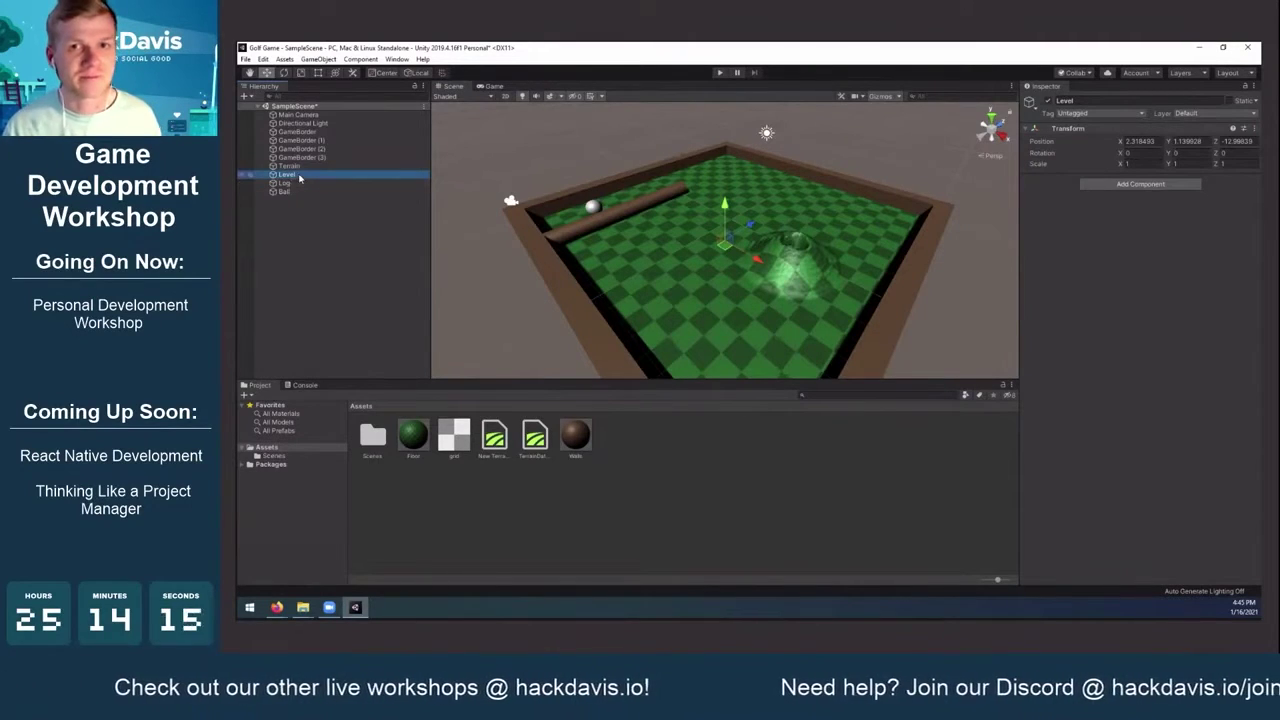
# Place Level above the border walls in the hierarchy and make the four GameBorder objects, Terrain and Log its children
pyautogui.moveTo(299, 176); pyautogui.dragTo(334, 130)
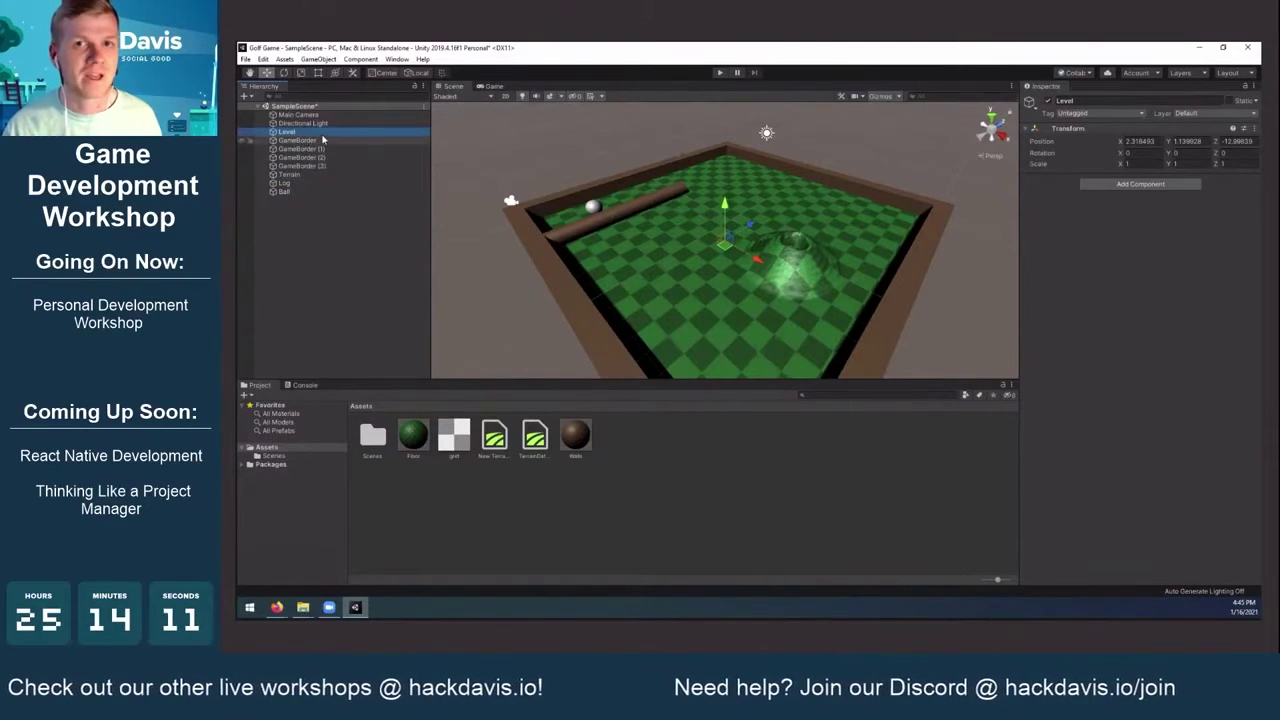
pyautogui.click(312, 141)
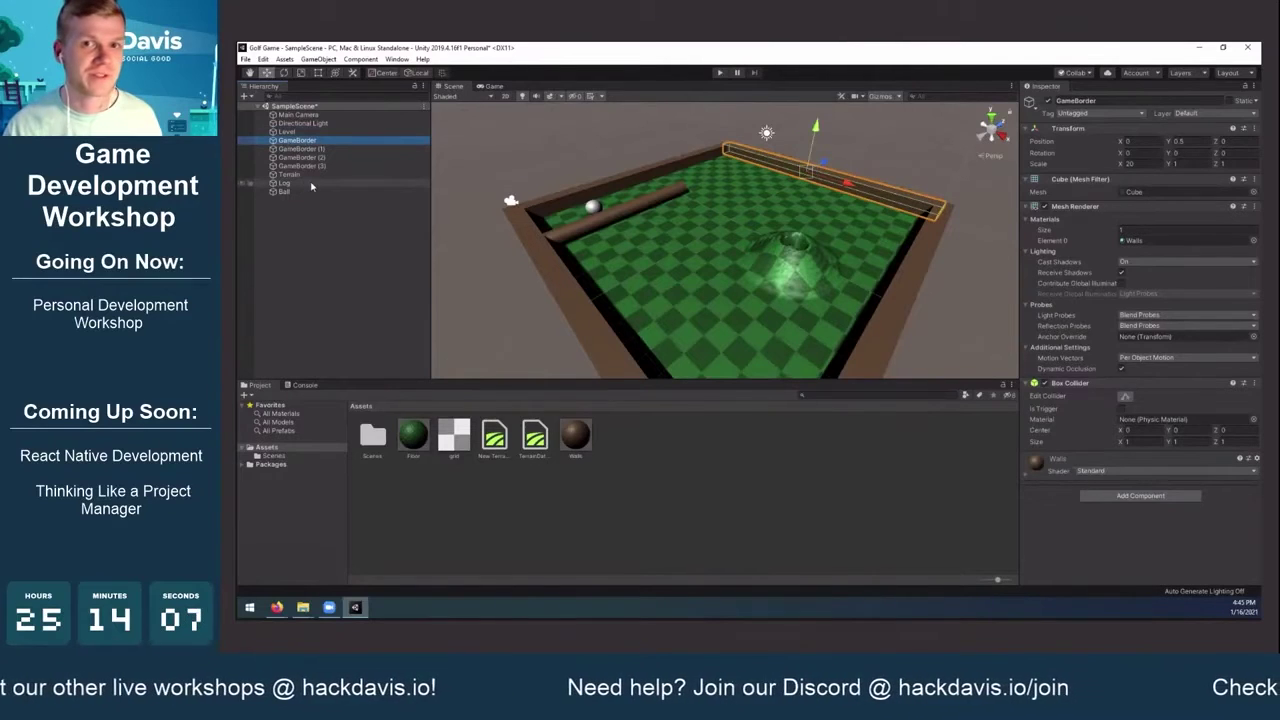
pyautogui.keyDown('shift'); pyautogui.click(303, 184); pyautogui.keyUp('shift')
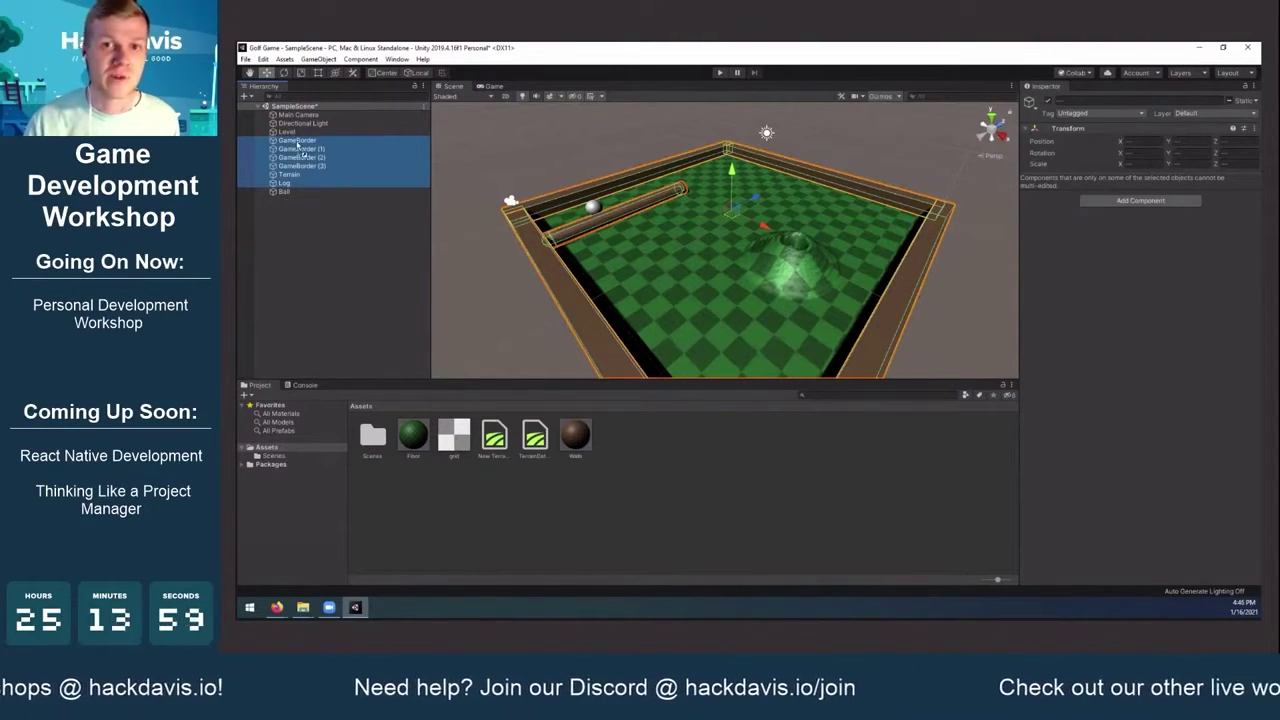
pyautogui.moveTo(285, 143); pyautogui.dragTo(286, 132)
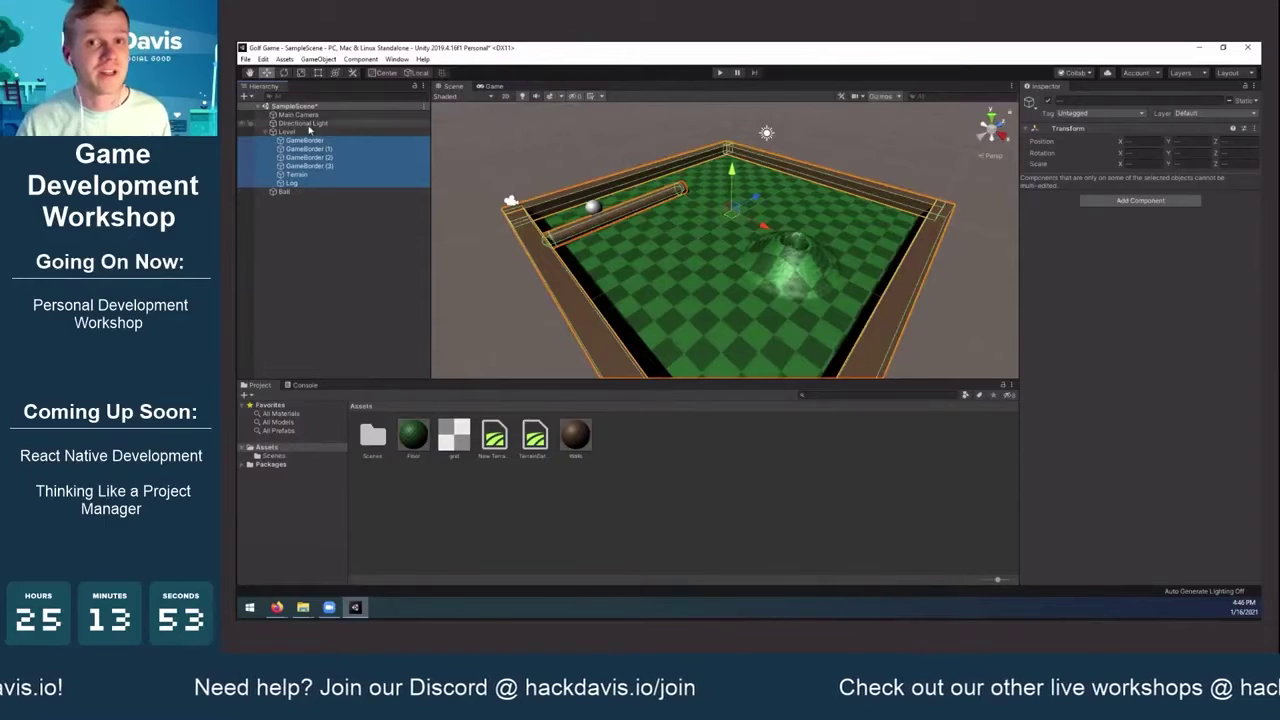
pyautogui.click(308, 132)
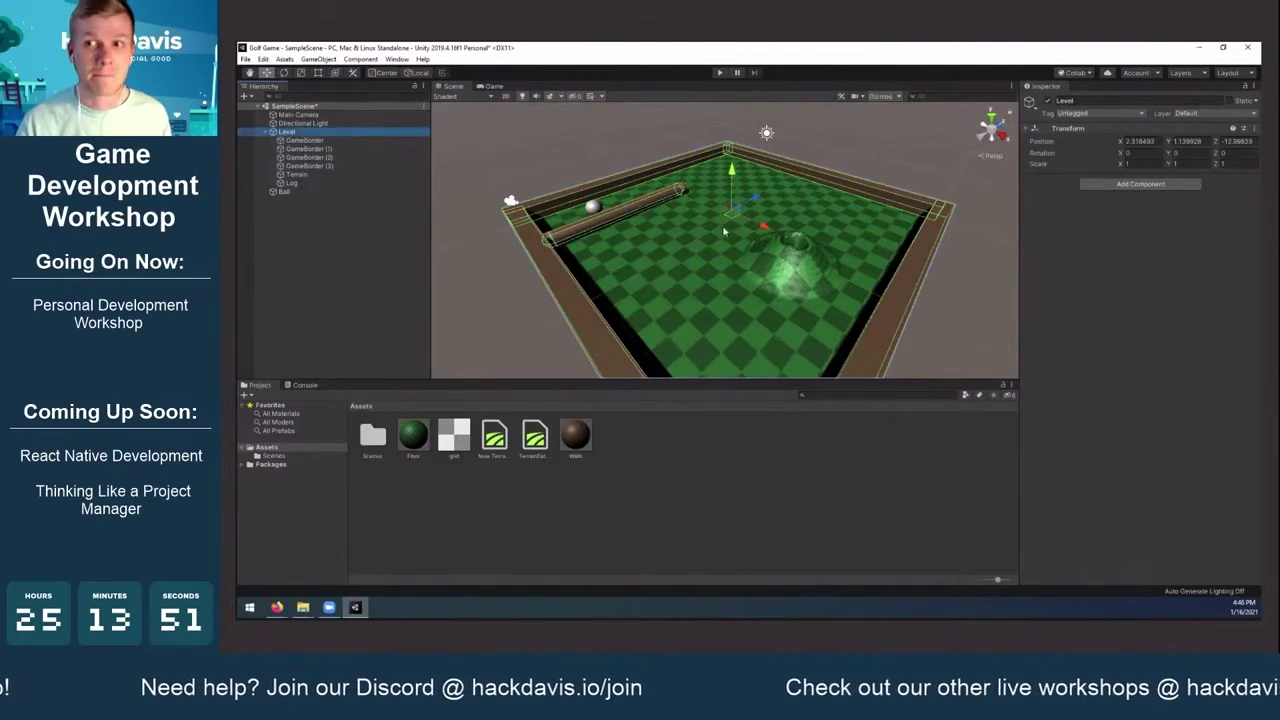
pyautogui.moveTo(731, 216)
pyautogui.mouseDown()
pyautogui.moveTo(668, 222)
pyautogui.moveTo(680, 222)
pyautogui.moveTo(610, 255)
pyautogui.moveTo(860, 168)
pyautogui.moveTo(750, 207)
pyautogui.moveTo(765, 185)
pyautogui.moveTo(738, 217)
pyautogui.mouseUp()
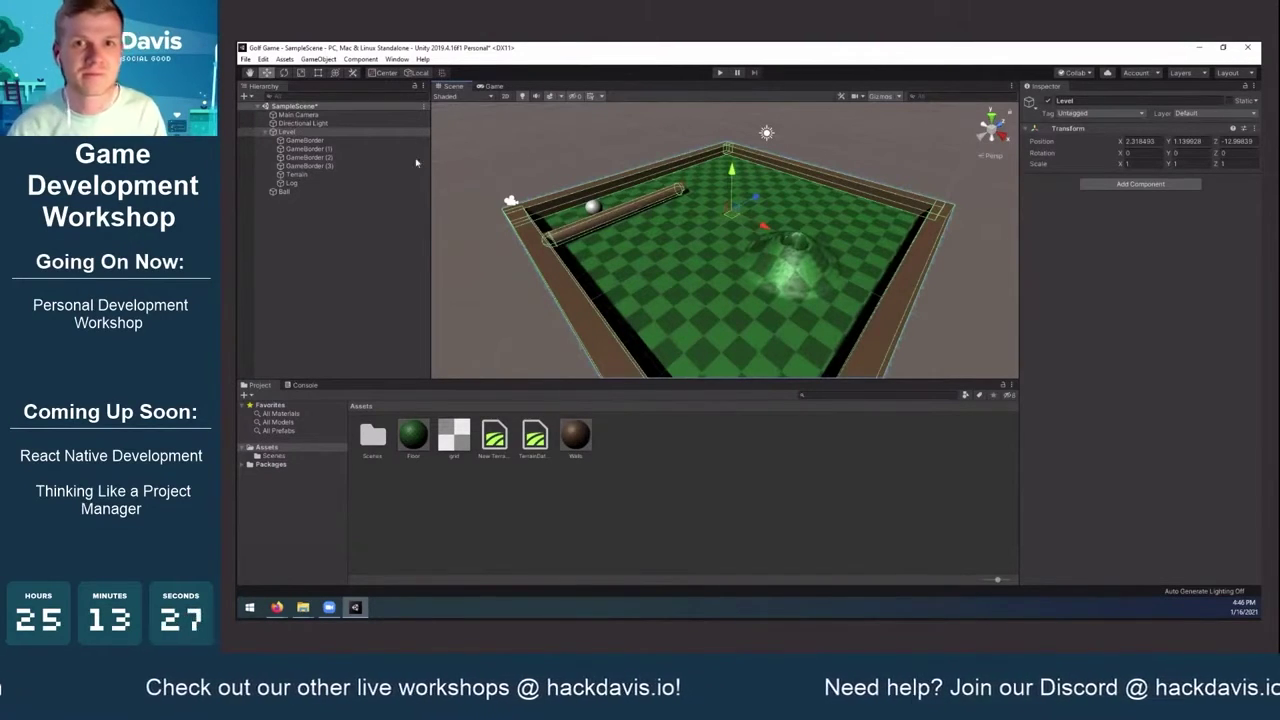
# Scale the Ball to 0.2 on the X, Y and Z axes
pyautogui.click(295, 193)
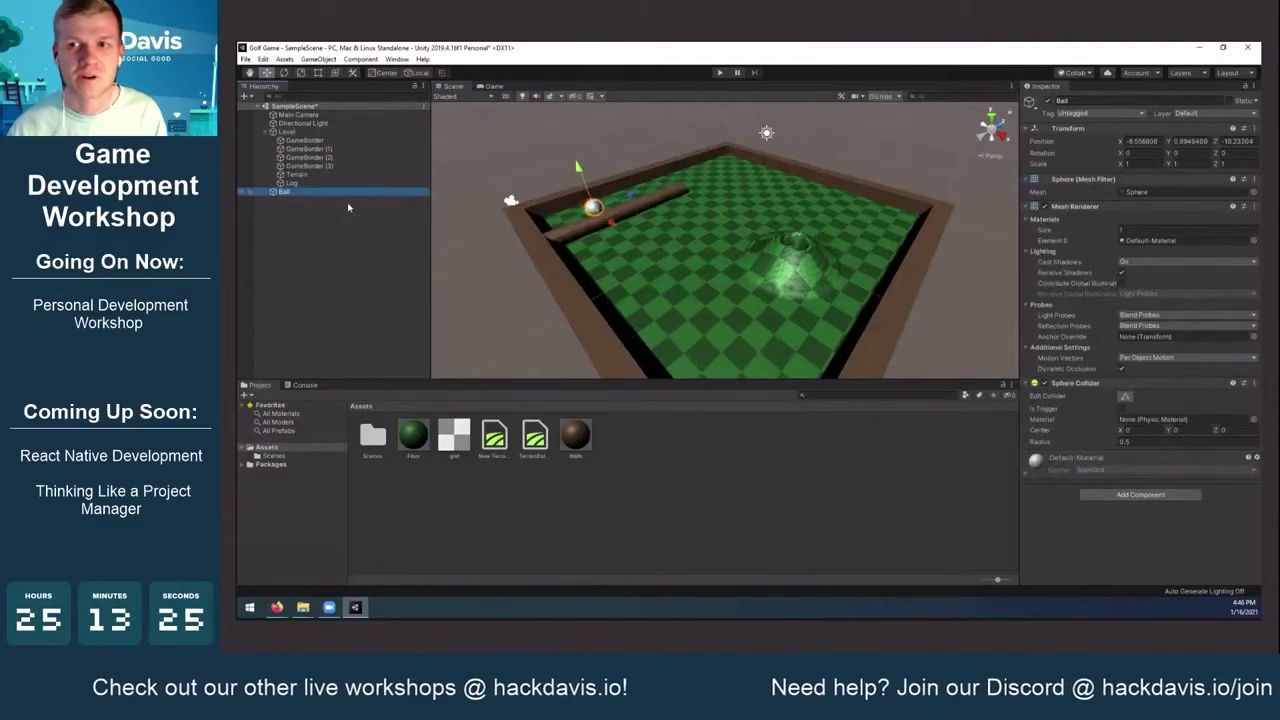
pyautogui.press('f')
pyautogui.scroll(-5, 748, 273)
pyautogui.keyDown('alt'); pyautogui.moveTo(771, 260); pyautogui.dragTo(777, 228); pyautogui.keyUp('alt')
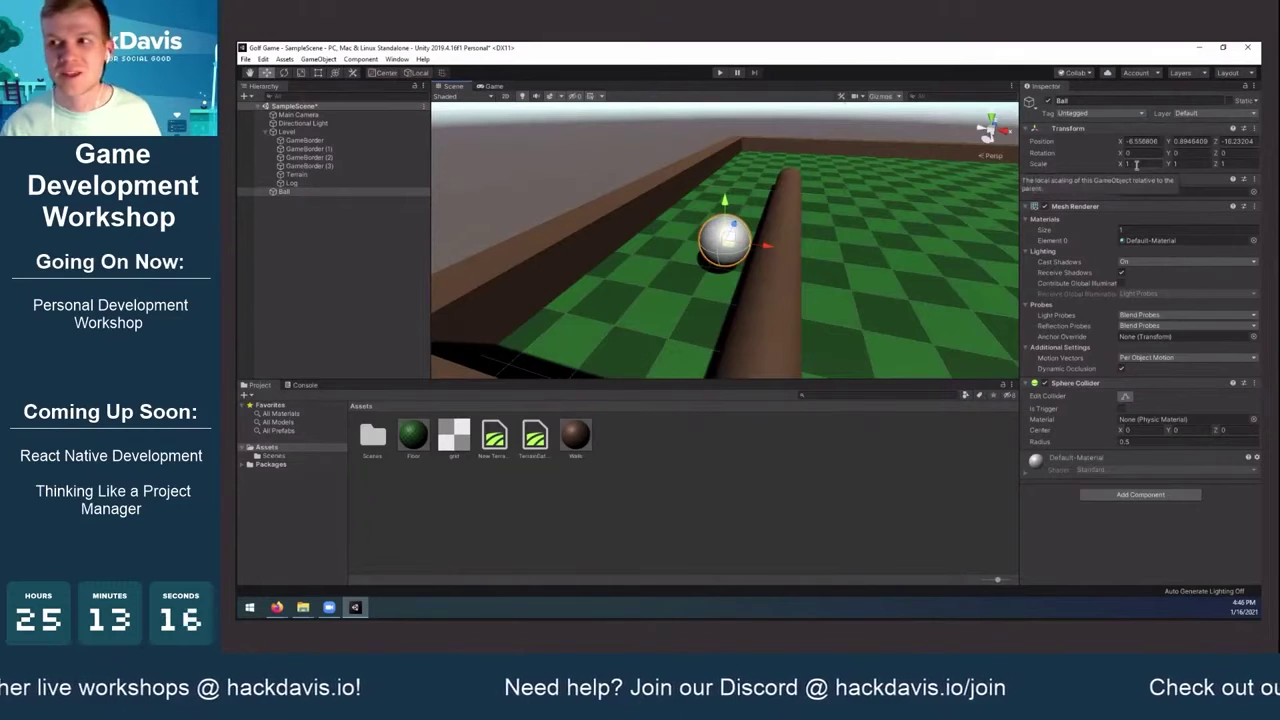
pyautogui.write('0.2')
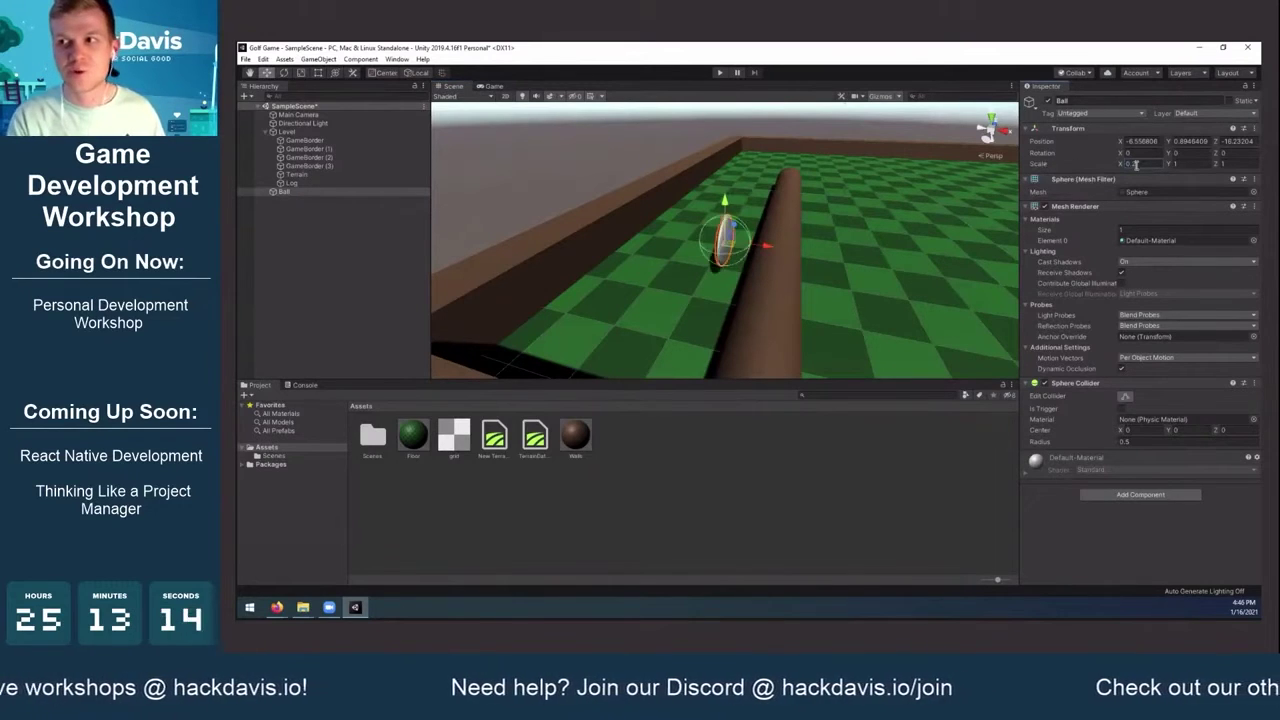
pyautogui.press('Tab')
pyautogui.write('0.2')
pyautogui.press('Tab')
pyautogui.write('0.2')
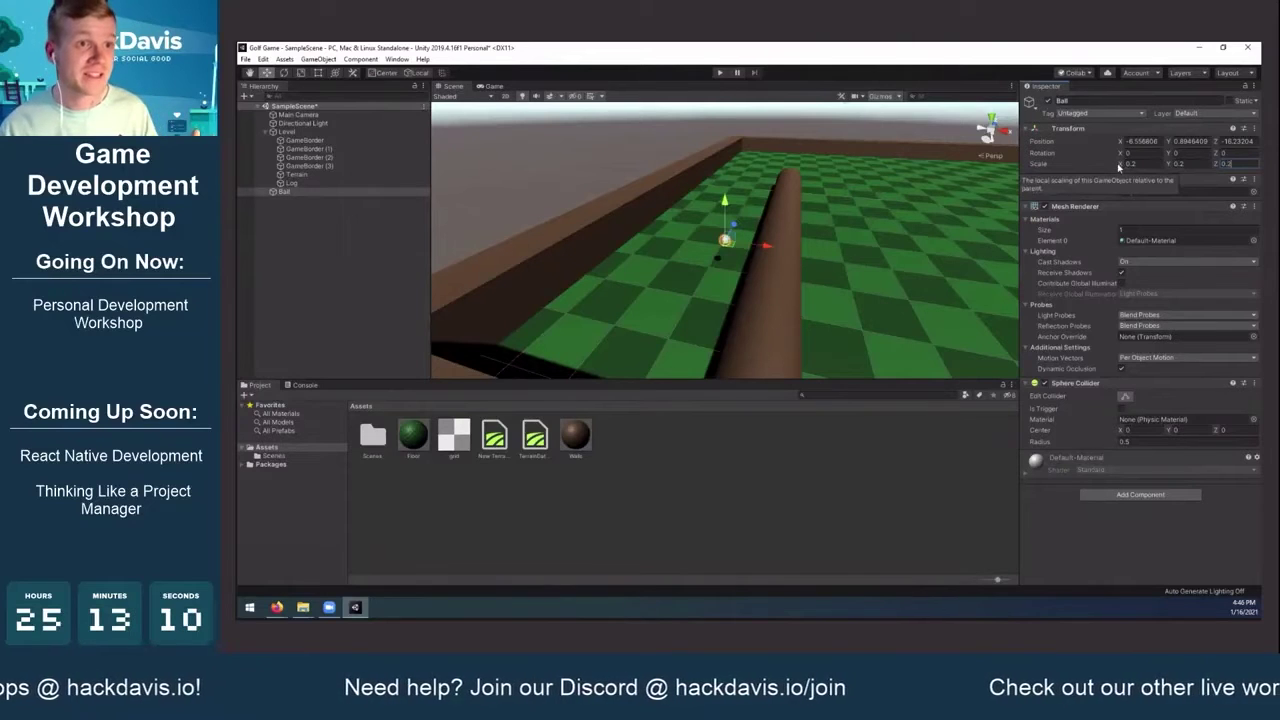
# Try a Z scale of 1 on the Ball and return it to 0.2
pyautogui.keyDown('alt'); pyautogui.moveTo(811, 206); pyautogui.dragTo(575, 230); pyautogui.keyUp('alt')
pyautogui.click(1238, 164)
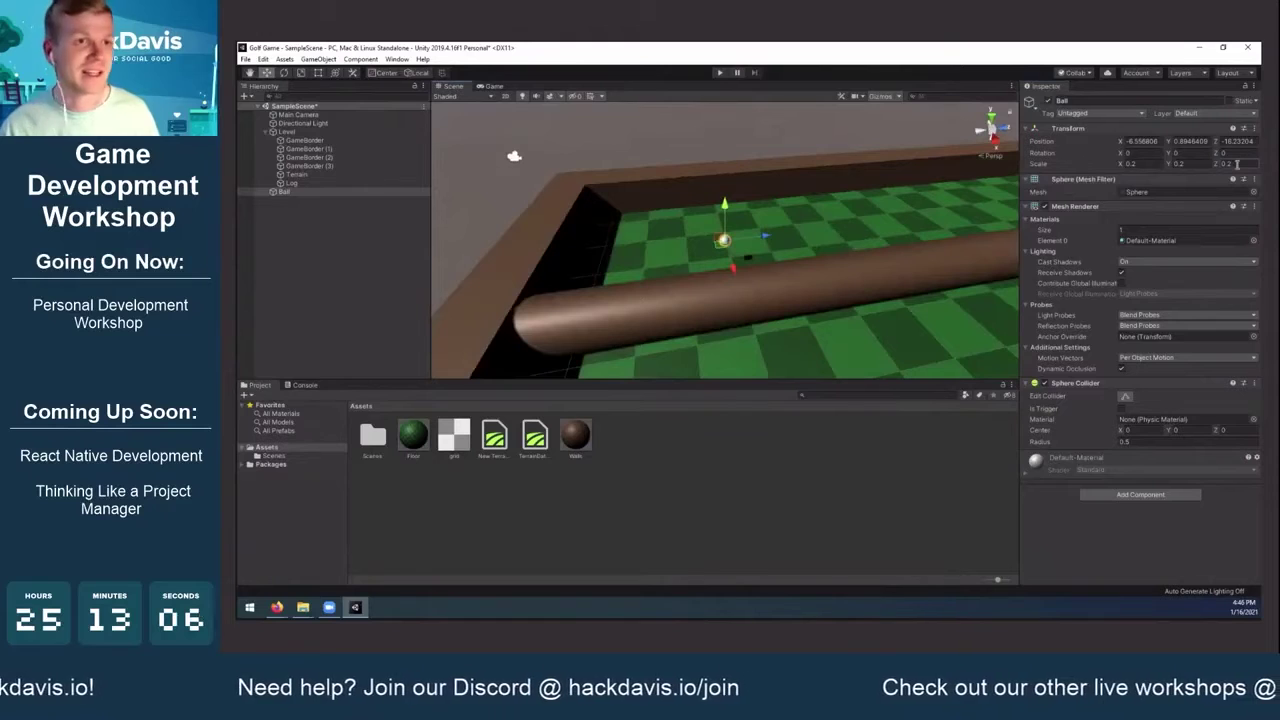
pyautogui.write('1')
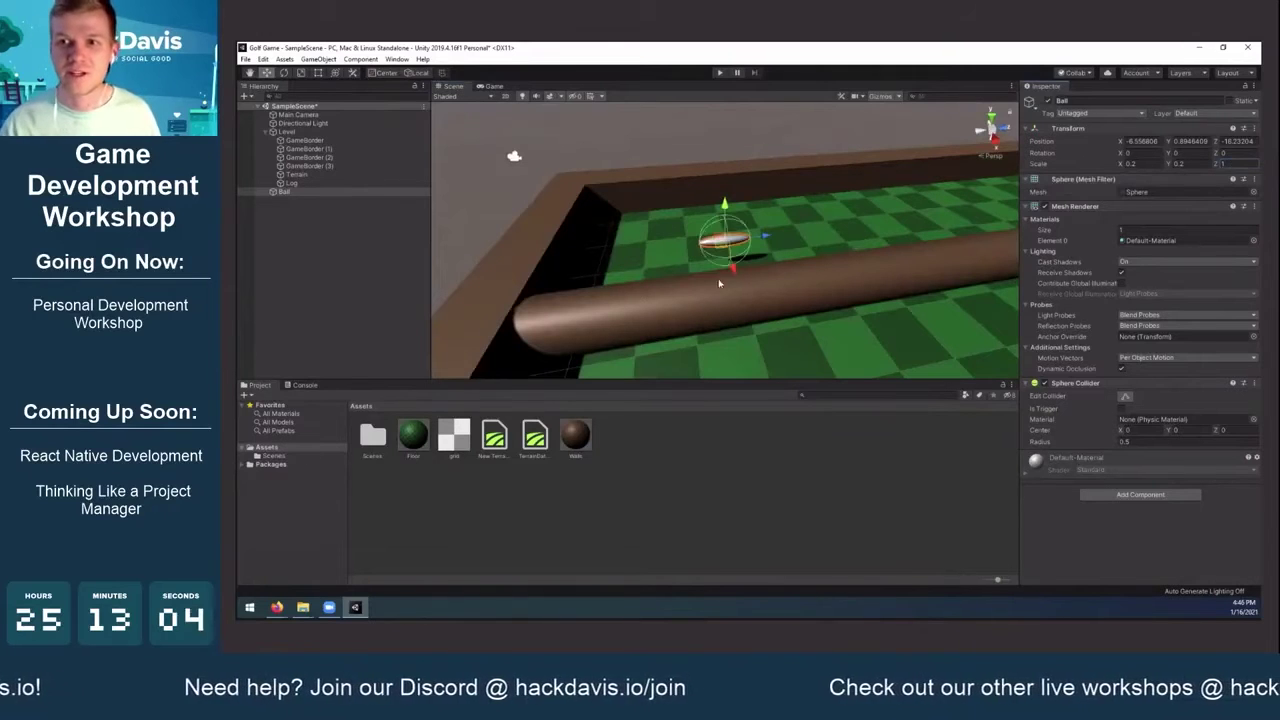
pyautogui.scroll(6, 719, 275)
pyautogui.keyDown('alt'); pyautogui.moveTo(719, 275); pyautogui.dragTo(842, 262); pyautogui.keyUp('alt')
pyautogui.scroll(-5, 811, 274)
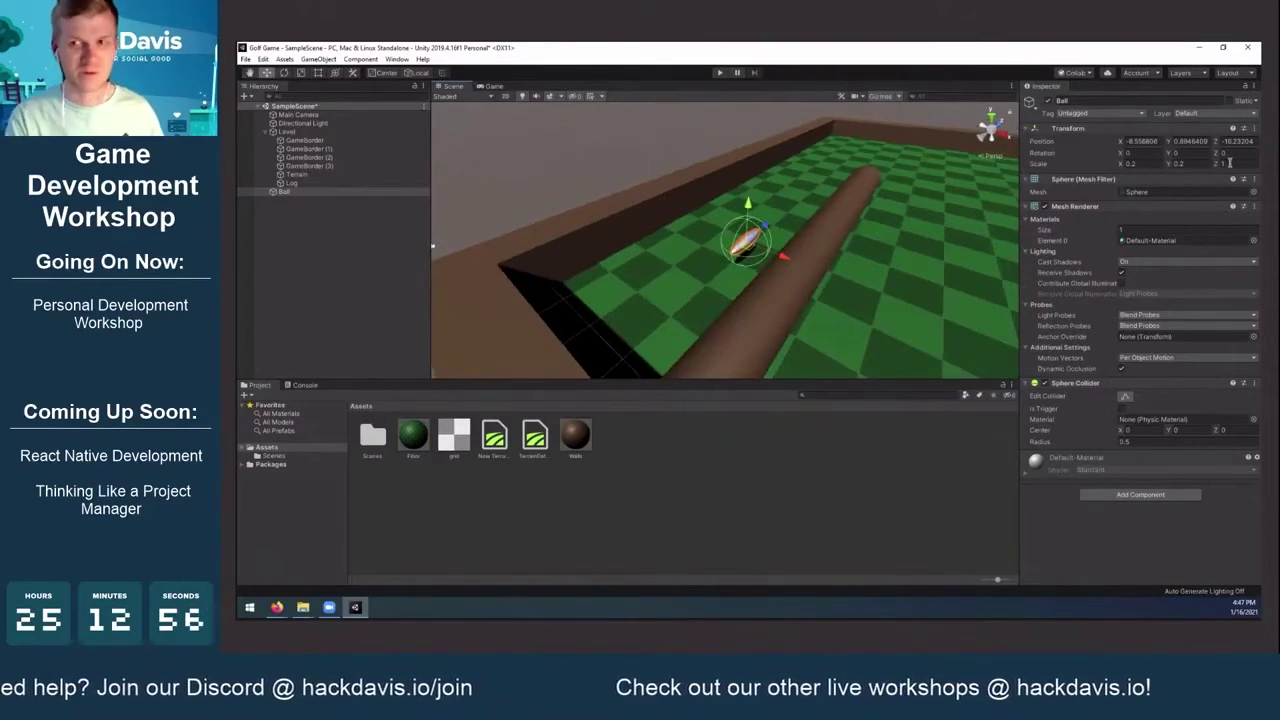
pyautogui.click(1230, 162)
pyautogui.write('0.2')
# Move the Ball beside the log toward the course corner, to about X -7.3, Z -17.97, and lower it to about Y -0.02
pyautogui.keyDown('alt'); pyautogui.moveTo(944, 225); pyautogui.dragTo(852, 186); pyautogui.keyUp('alt')
pyautogui.scroll(5, 899, 228)
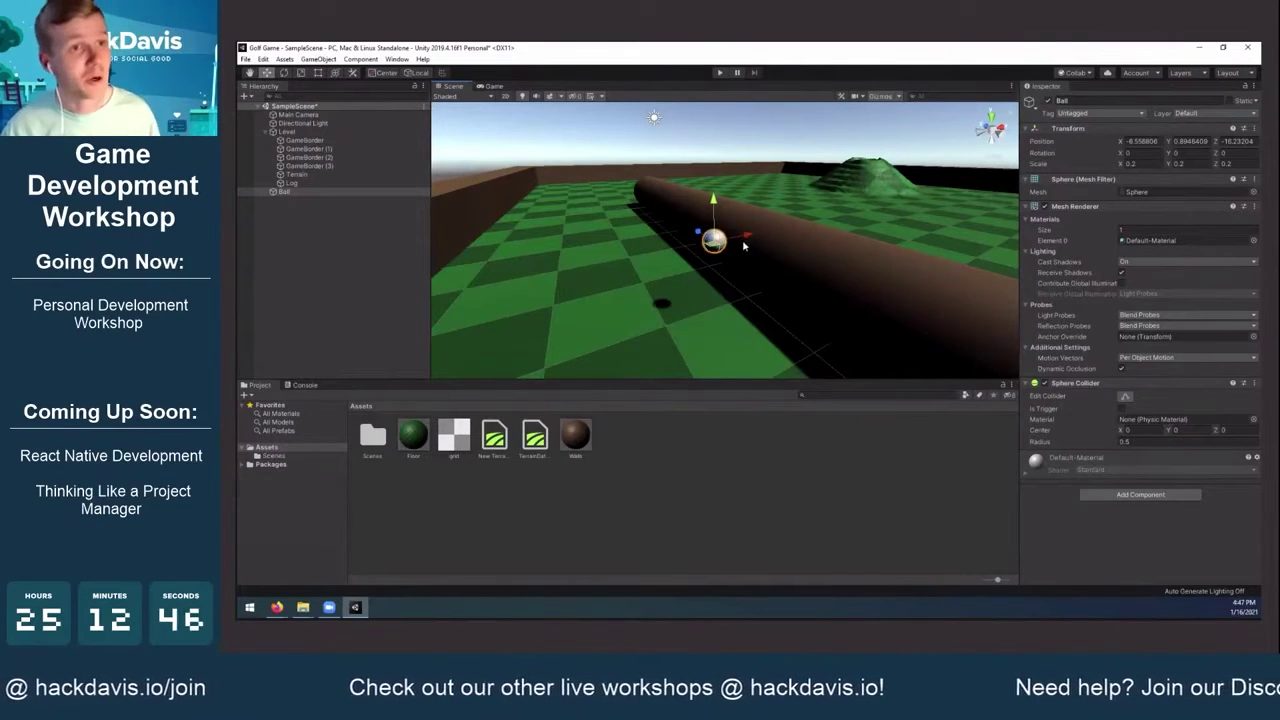
pyautogui.keyDown('alt'); pyautogui.moveTo(773, 235); pyautogui.dragTo(718, 261); pyautogui.keyUp('alt')
pyautogui.moveTo(741, 328); pyautogui.dragTo(674, 305)
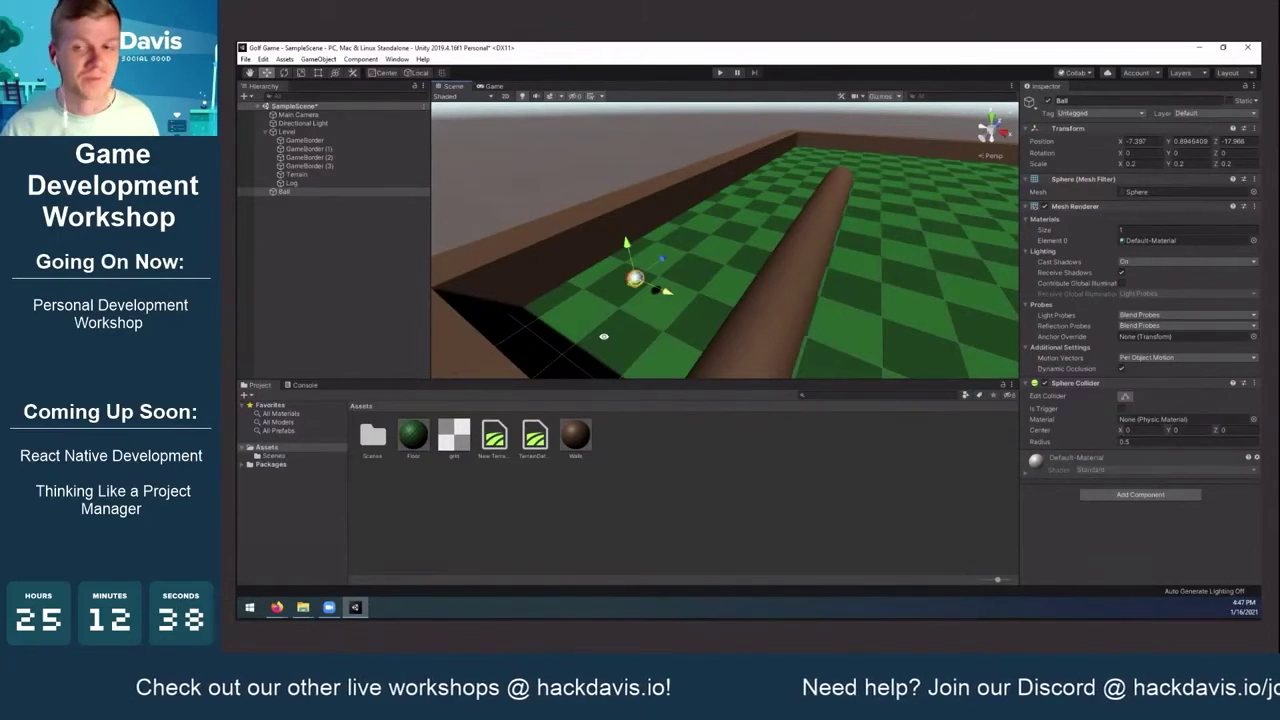
pyautogui.keyDown('alt'); pyautogui.moveTo(830, 300); pyautogui.dragTo(744, 287); pyautogui.keyUp('alt')
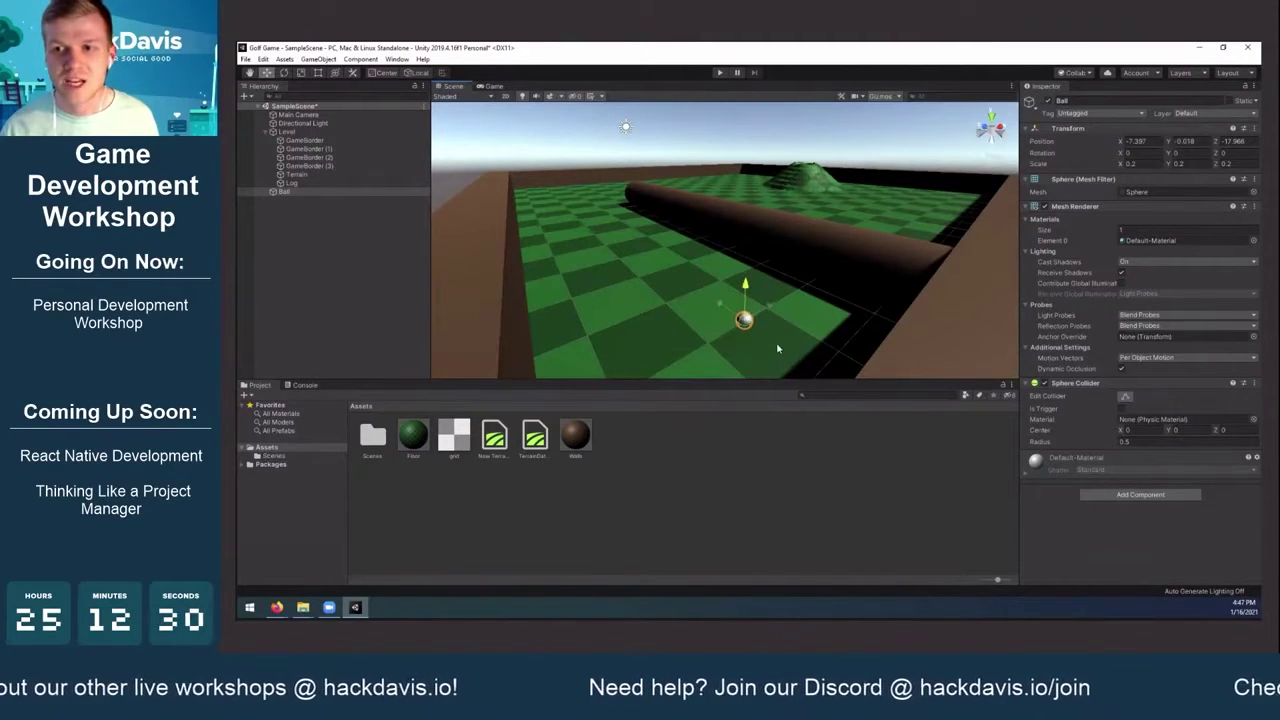
pyautogui.scroll(3, 777, 349)
pyautogui.moveTo(753, 287); pyautogui.dragTo(753, 304, button='middle')
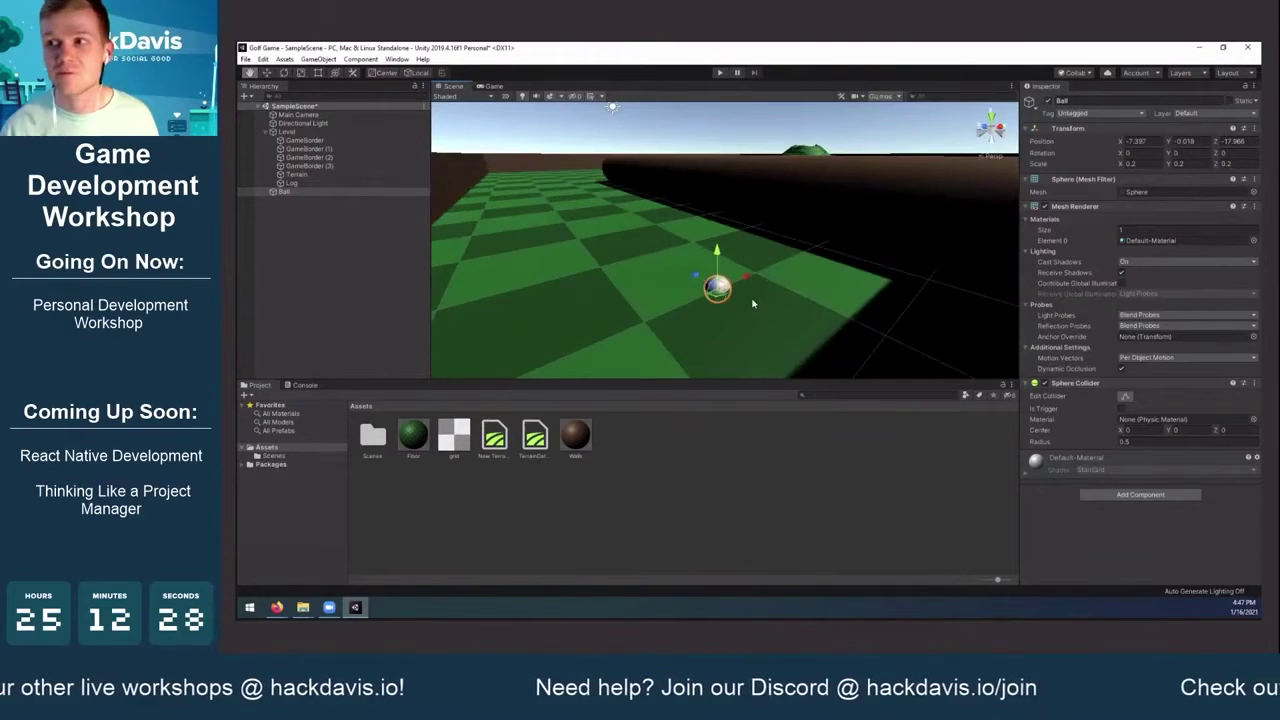
pyautogui.scroll(2, 753, 304)
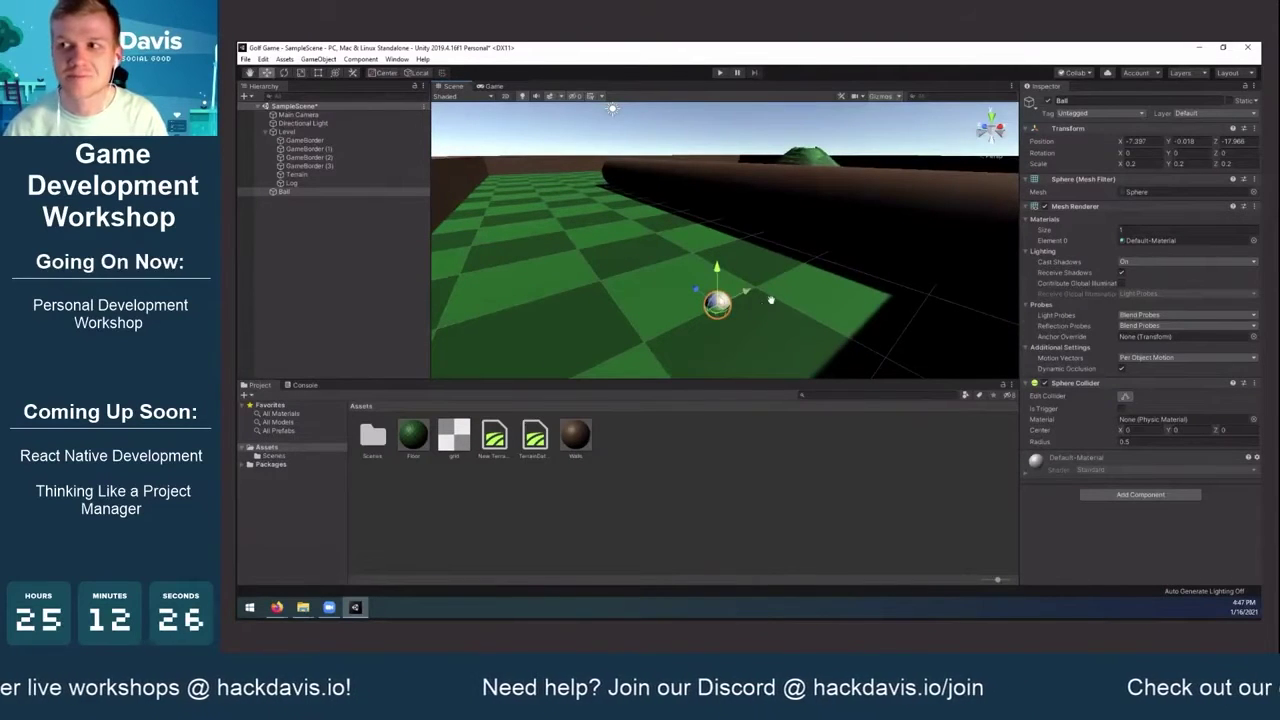
pyautogui.moveTo(763, 303); pyautogui.dragTo(765, 306, button='middle')
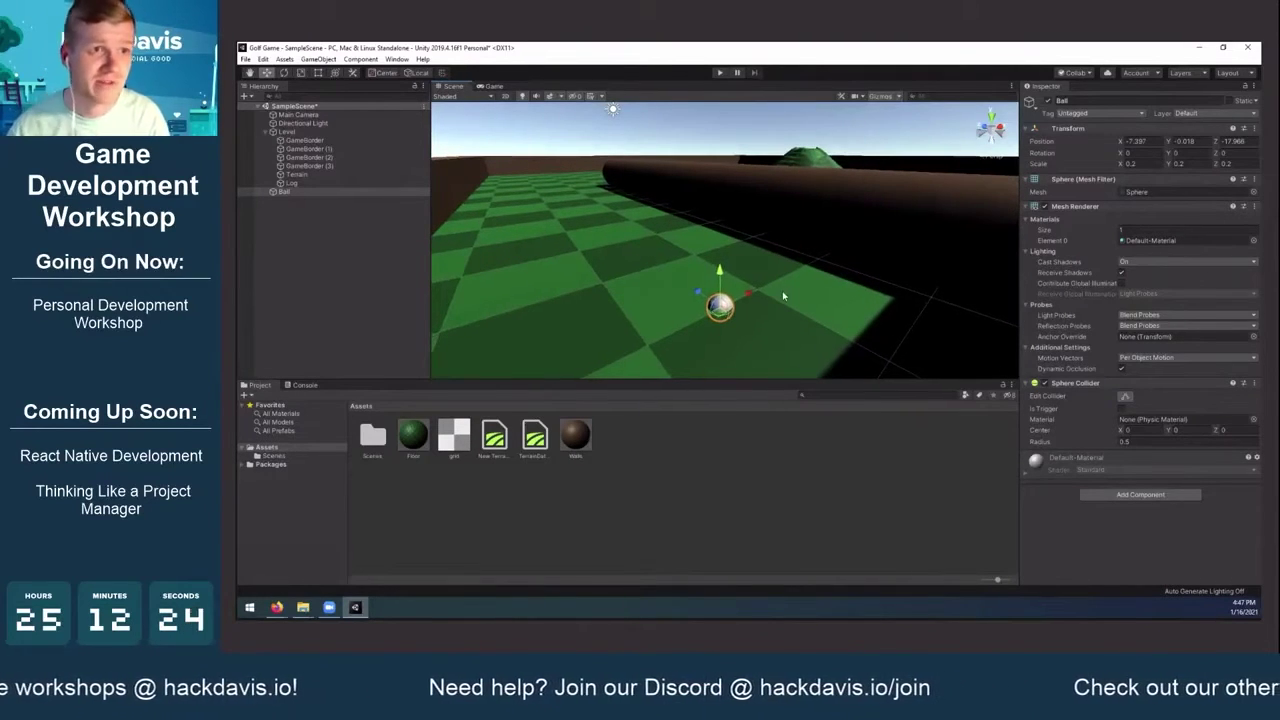
# Set the Ball's Y position to 0.1 so it rests on the terrain, and save the scene
pyautogui.click(1183, 142)
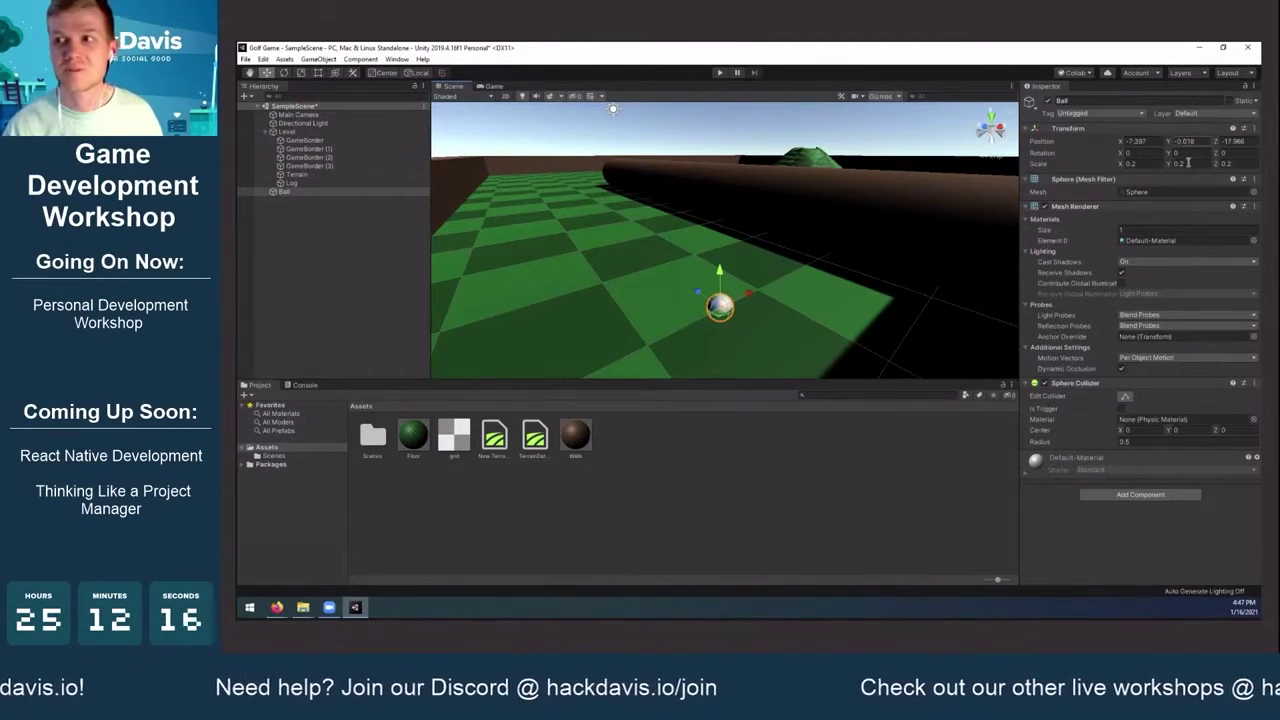
pyautogui.doubleClick(1193, 141)
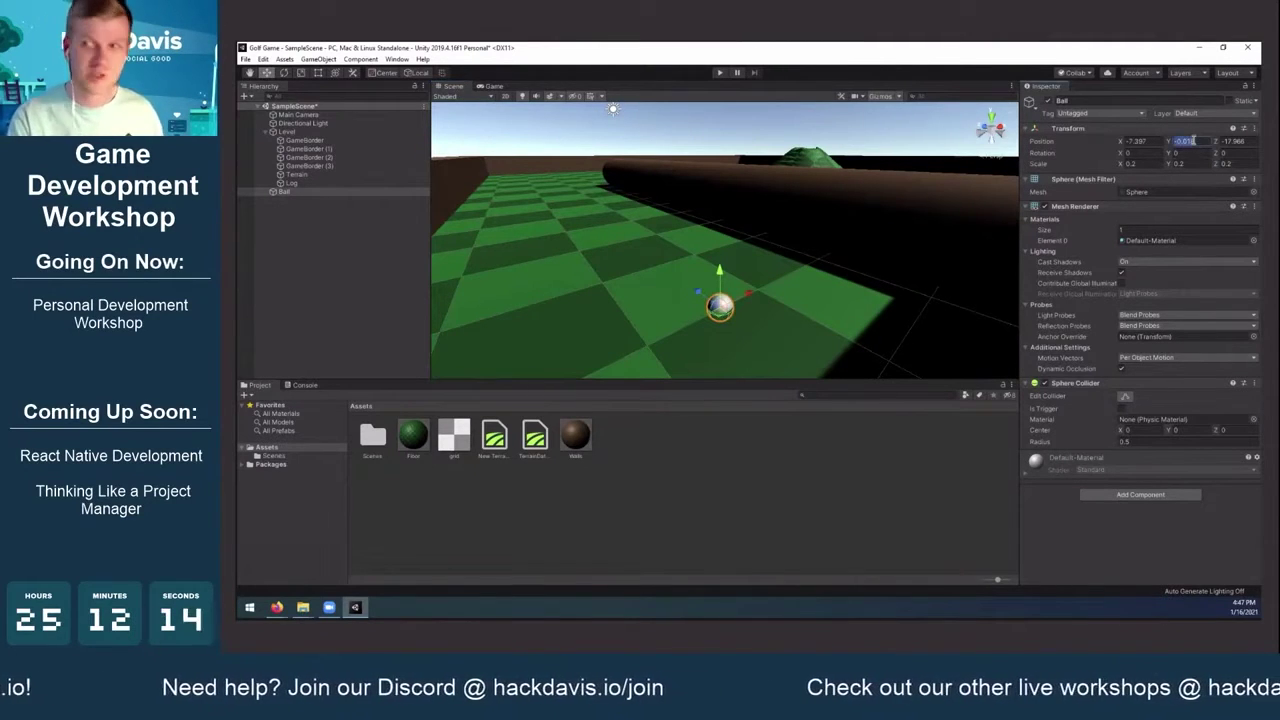
pyautogui.write('0.1')
pyautogui.press('Return')
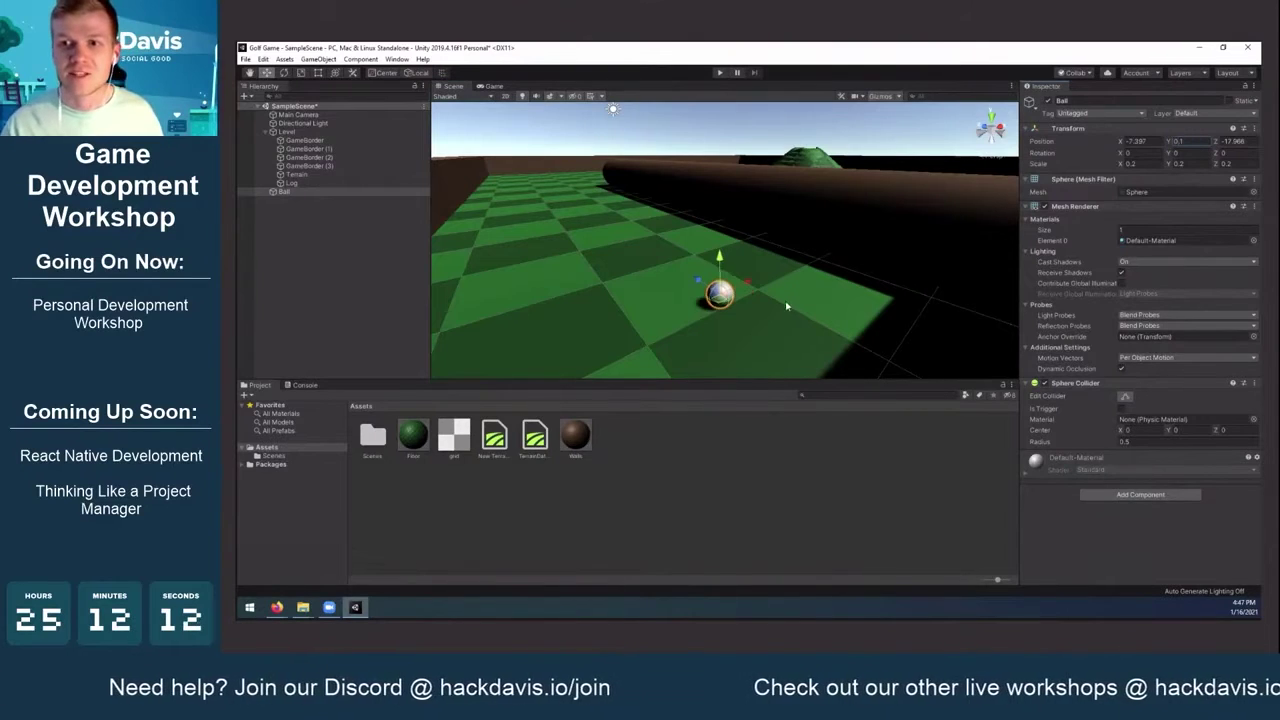
pyautogui.press('f')
pyautogui.moveTo(869, 211)
pyautogui.keyDown('alt'); pyautogui.mouseDown()
pyautogui.moveTo(888, 193)
pyautogui.moveTo(882, 212)
pyautogui.mouseUp(); pyautogui.keyUp('alt')
pyautogui.keyDown('alt'); pyautogui.moveTo(812, 291); pyautogui.dragTo(771, 317); pyautogui.keyUp('alt')
pyautogui.scroll(-9, 770, 214)
pyautogui.moveTo(770, 214); pyautogui.dragTo(780, 238, button='middle')
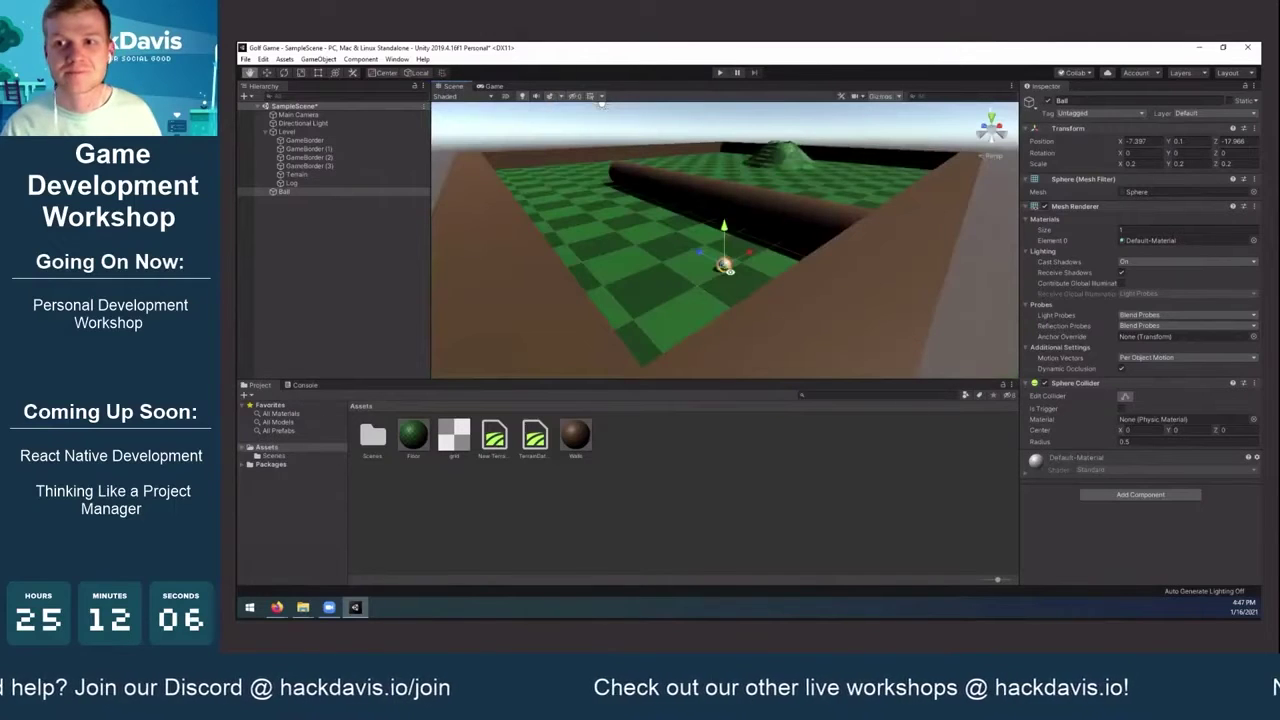
pyautogui.keyDown('alt'); pyautogui.moveTo(748, 270); pyautogui.dragTo(723, 259); pyautogui.keyUp('alt')
pyautogui.hotkey('ctrl', 's')
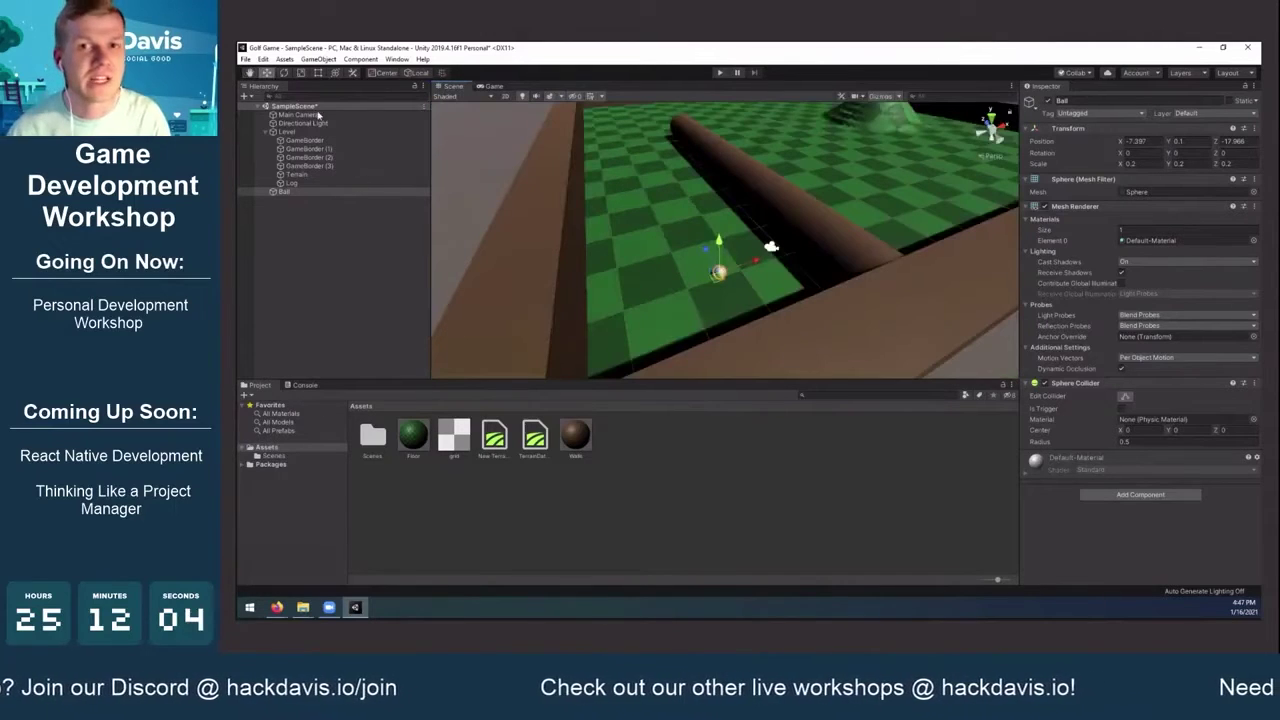
# Shift the Main Camera sideways to about X -7.52 and line the Ball up in front of it at about X -7.62
pyautogui.click(318, 115)
pyautogui.moveTo(846, 220); pyautogui.dragTo(798, 230, button='middle')
pyautogui.keyDown('alt'); pyautogui.moveTo(804, 240); pyautogui.dragTo(718, 247); pyautogui.keyUp('alt')
pyautogui.moveTo(535, 257); pyautogui.dragTo(605, 272)
pyautogui.moveTo(708, 286); pyautogui.dragTo(678, 272)
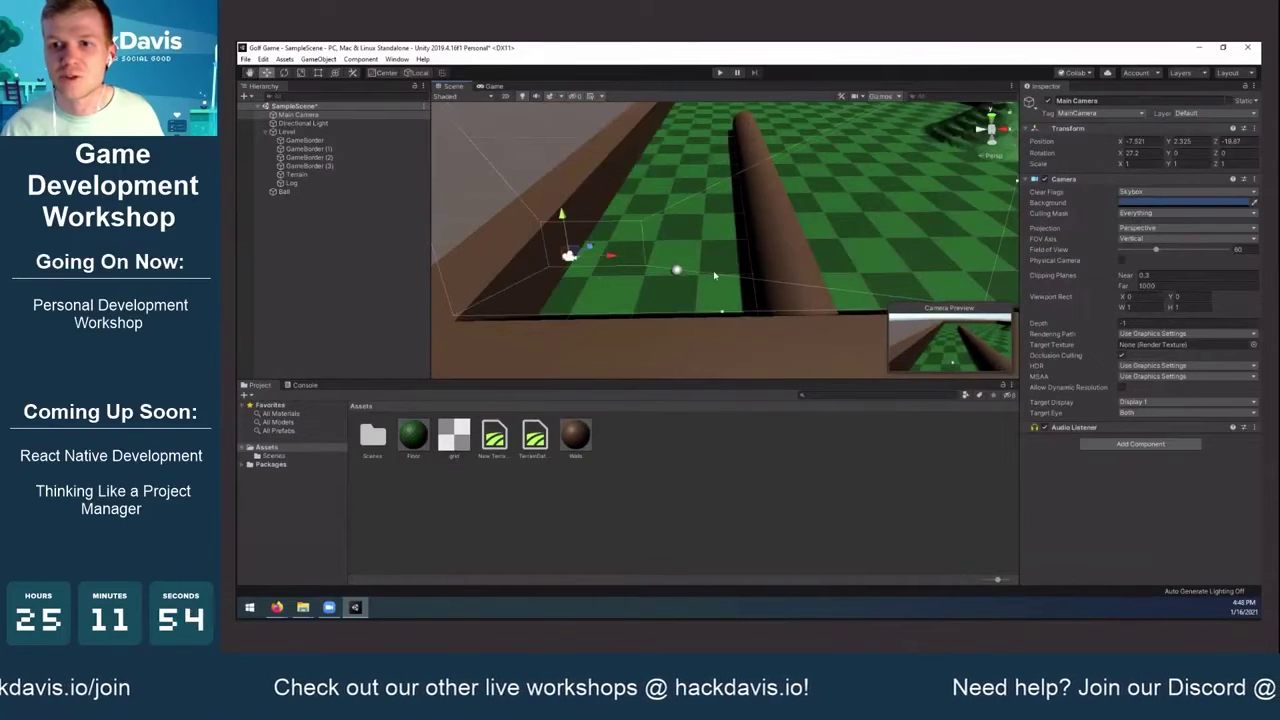
pyautogui.click(678, 270)
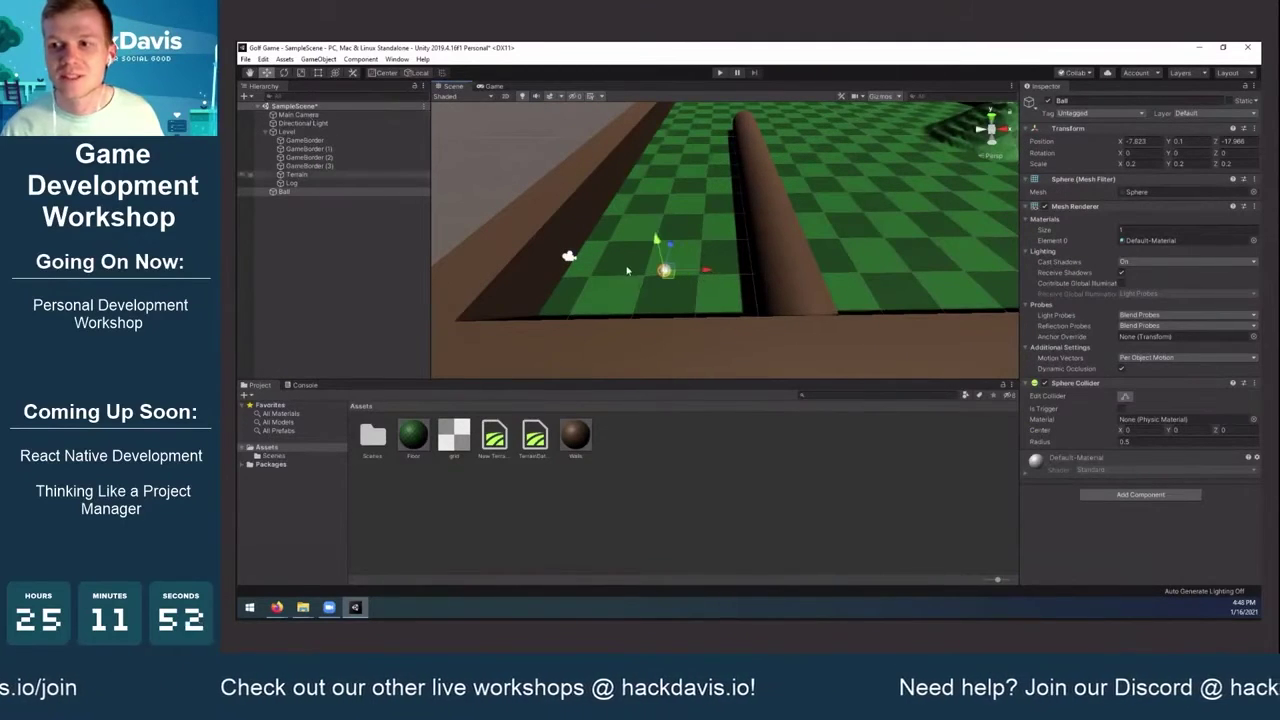
# Move the Main Camera back behind the Ball to about X -7.65, Y 2.48, Z -20.17 and check the framing in the Game view
pyautogui.click(569, 256)
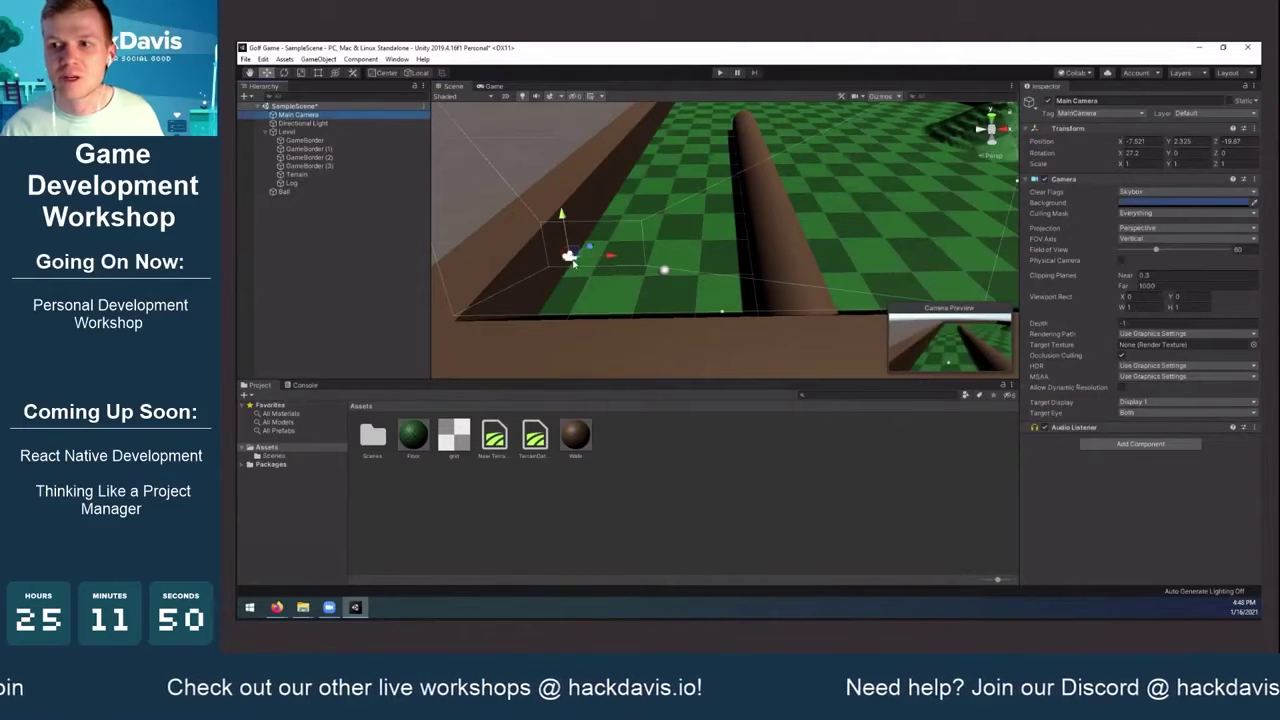
pyautogui.moveTo(556, 276); pyautogui.dragTo(503, 285)
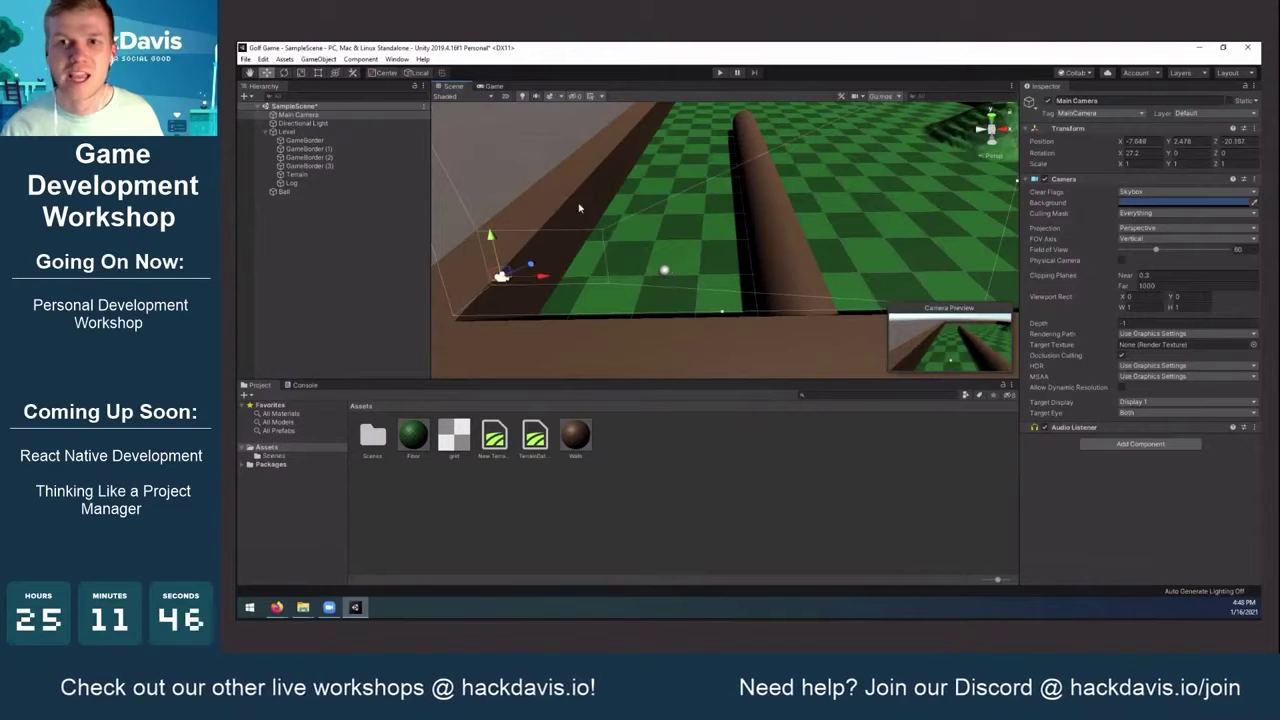
pyautogui.click(494, 87)
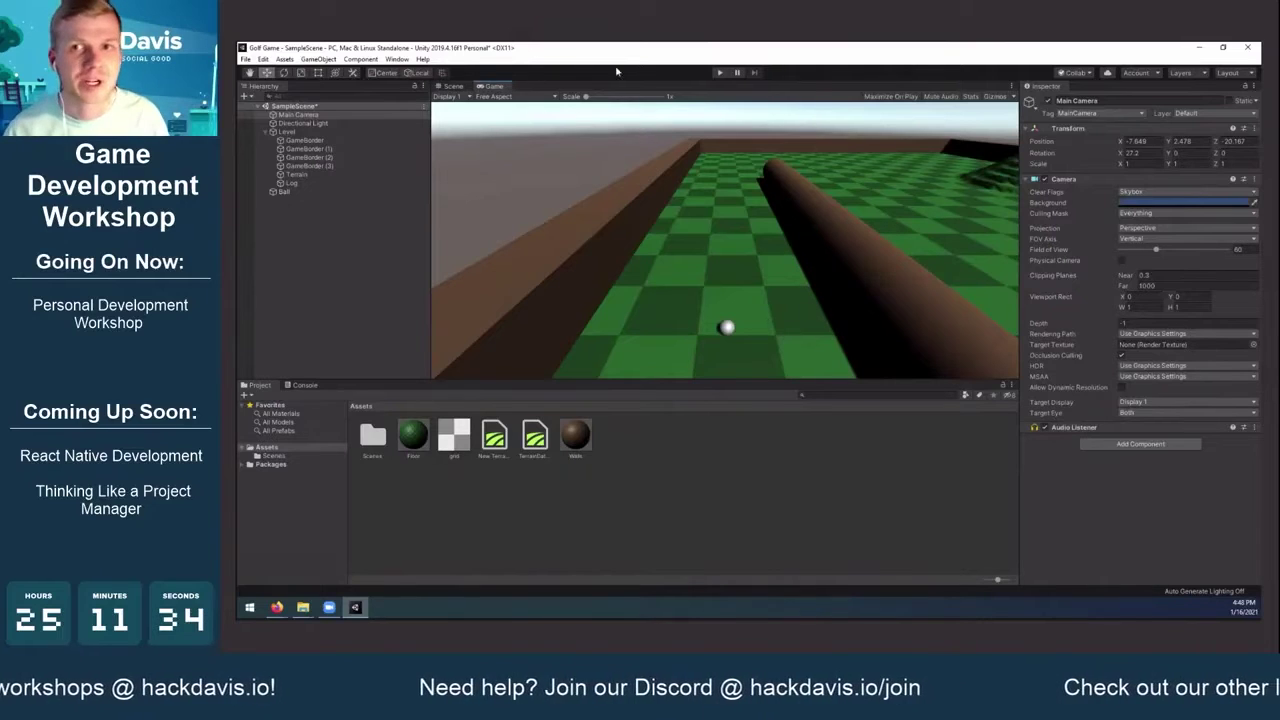
pyautogui.click(455, 87)
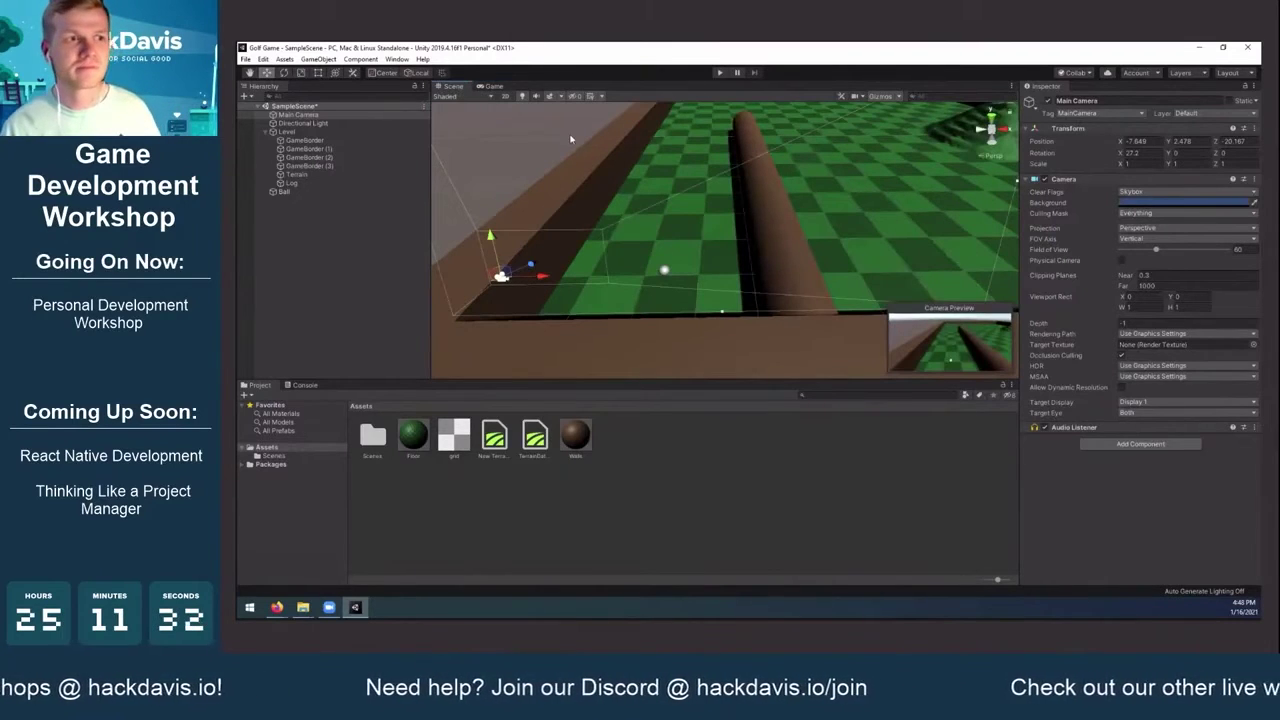
pyautogui.moveTo(649, 211); pyautogui.dragTo(665, 219, button='middle')
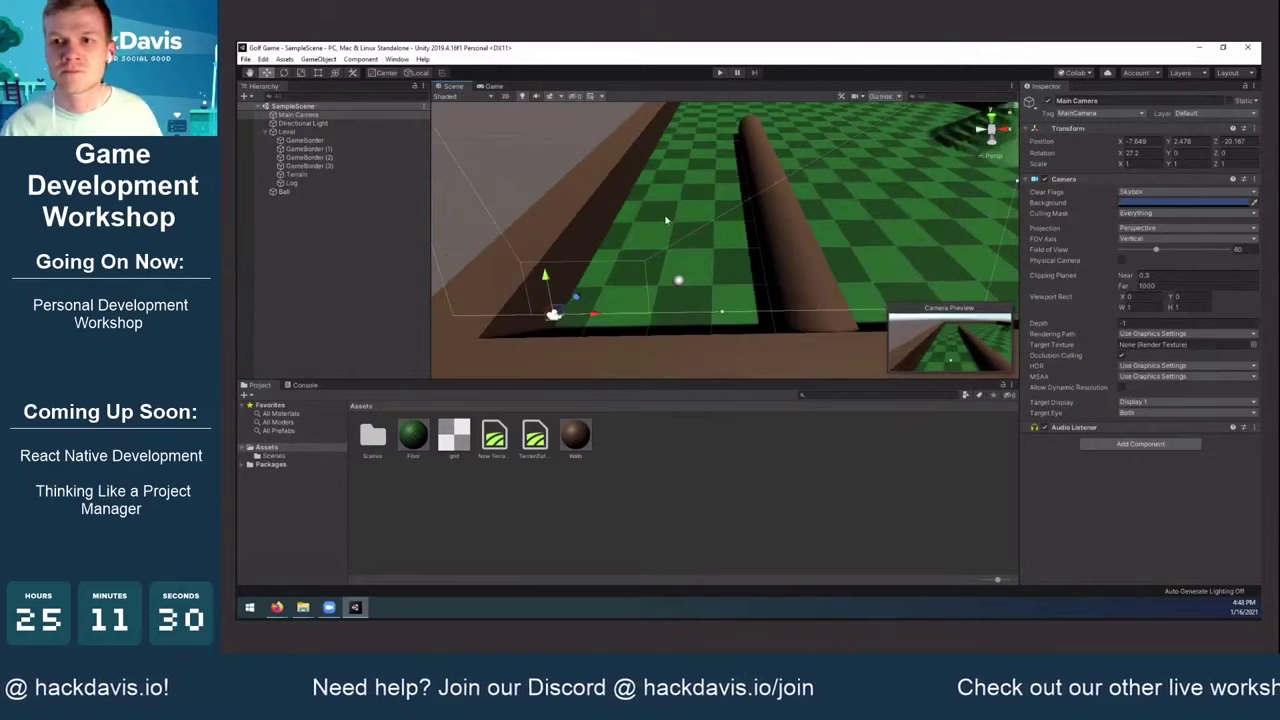
pyautogui.scroll(-3, 690, 217)
pyautogui.scroll(2, 732, 230)
pyautogui.moveTo(746, 240)
pyautogui.keyDown('alt'); pyautogui.mouseDown()
pyautogui.moveTo(764, 227)
pyautogui.moveTo(735, 240)
pyautogui.mouseUp(); pyautogui.keyUp('alt')
pyautogui.press('w')
pyautogui.keyDown('alt'); pyautogui.moveTo(726, 231); pyautogui.dragTo(717, 226); pyautogui.keyUp('alt')
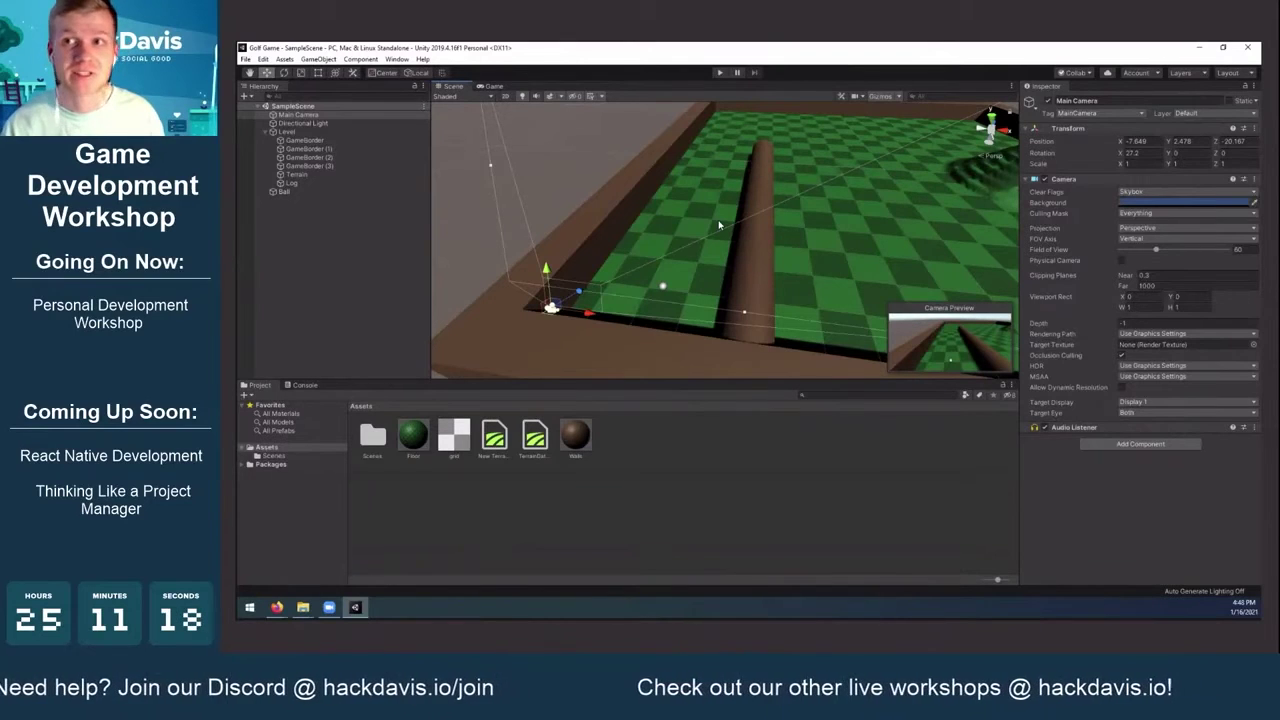
# Run the scene in Play mode to check the Main Camera's view of the Ball and course, and stop it
pyautogui.click(720, 73)
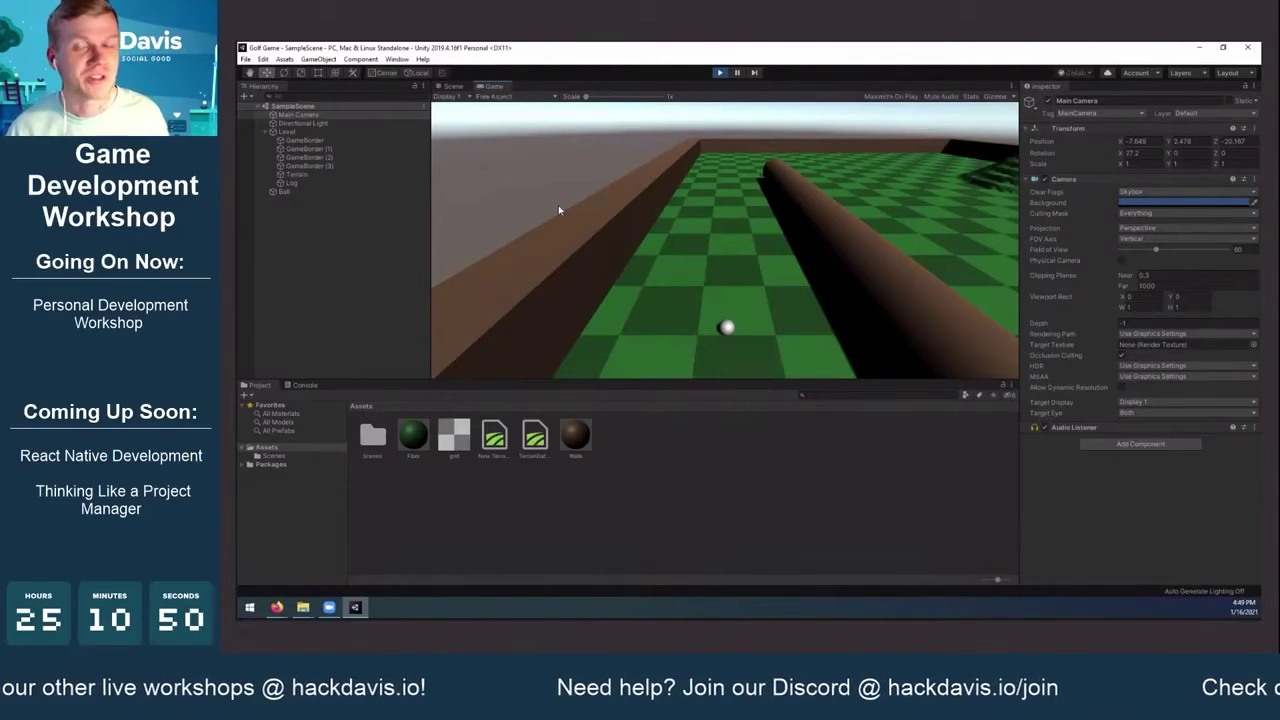
pyautogui.click(718, 73)
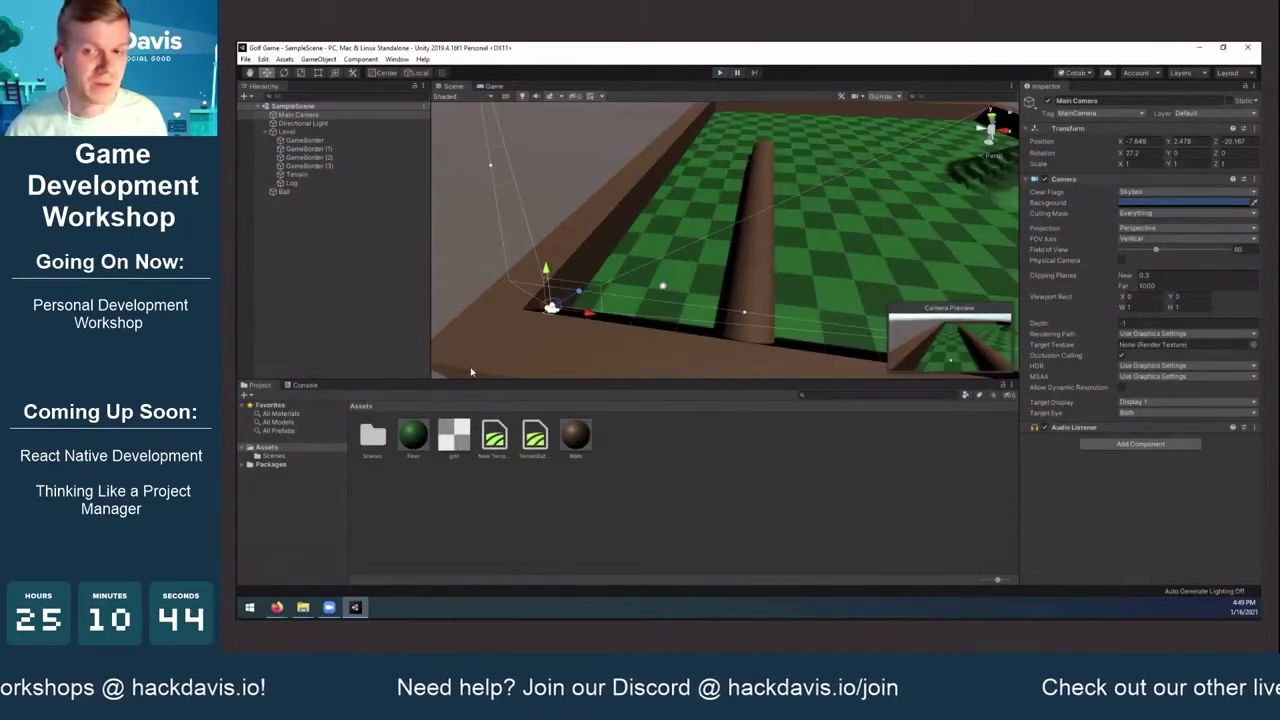
# Create a new C# script in the project's Assets folder
pyautogui.rightClick(594, 493)
pyautogui.moveTo(713, 230)
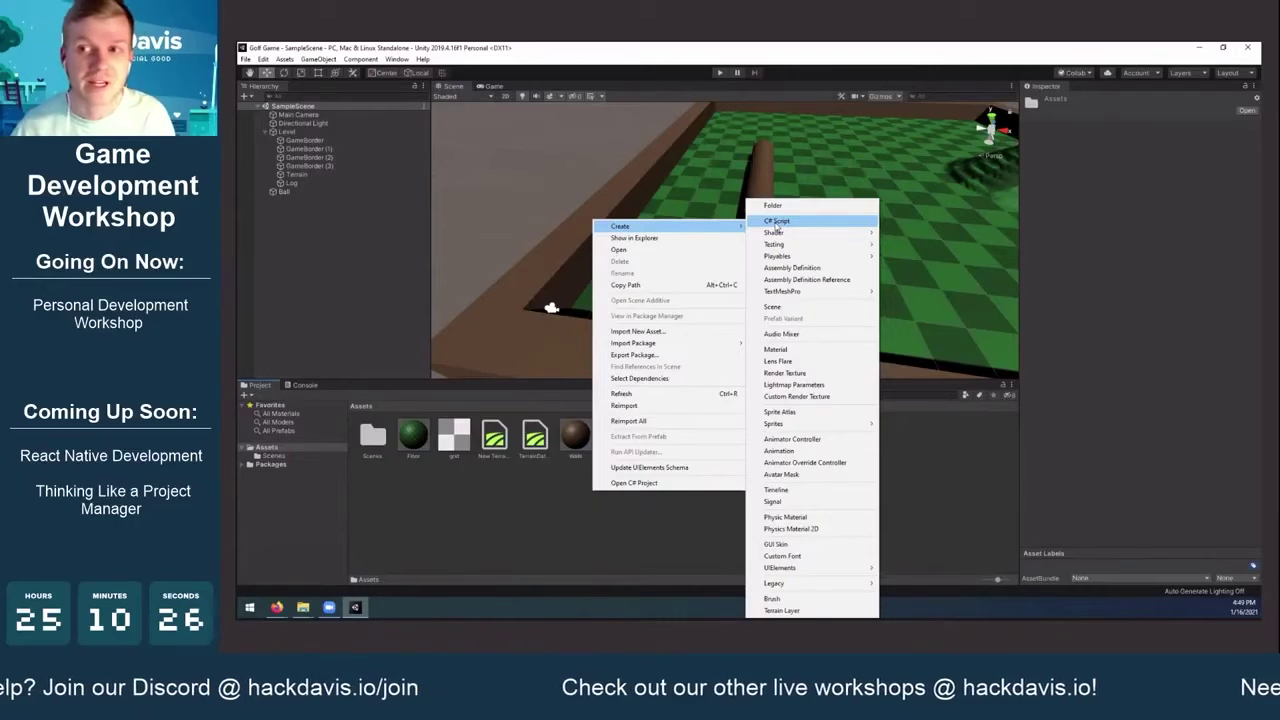
pyautogui.click(777, 221)
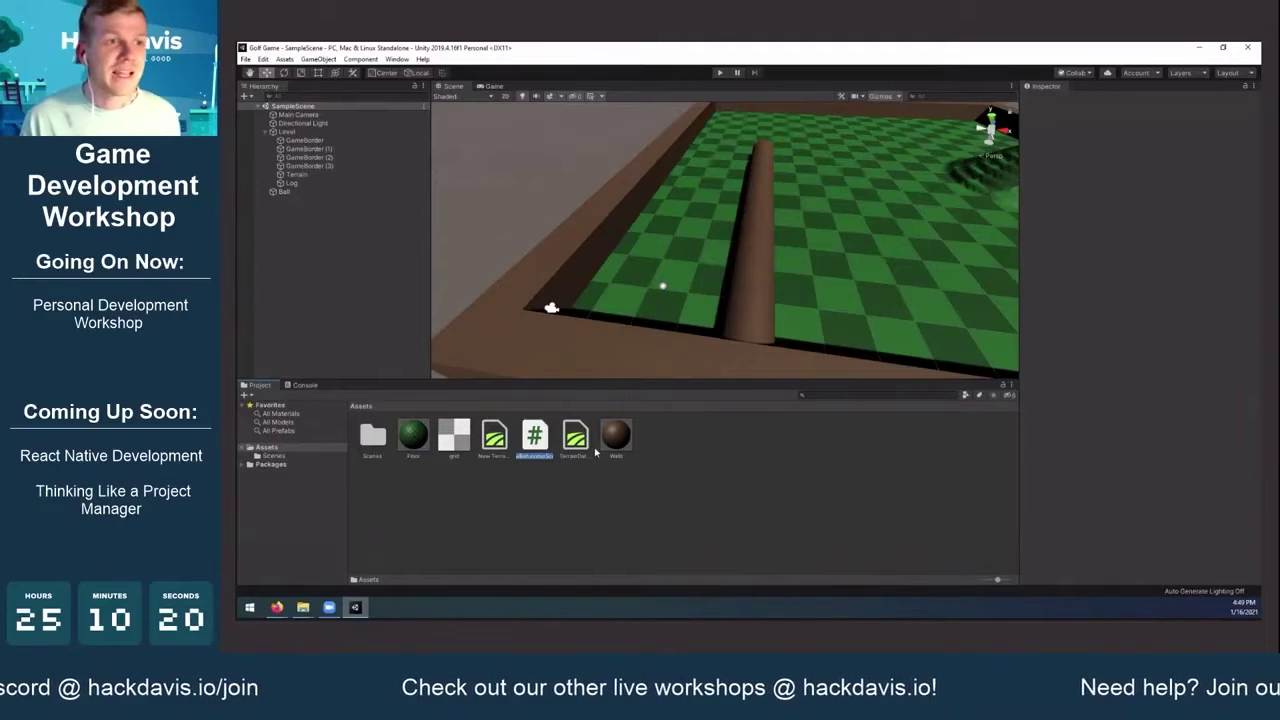
# Name the new C# script CameraManager and open it in Visual Studio
pyautogui.write('Camera')
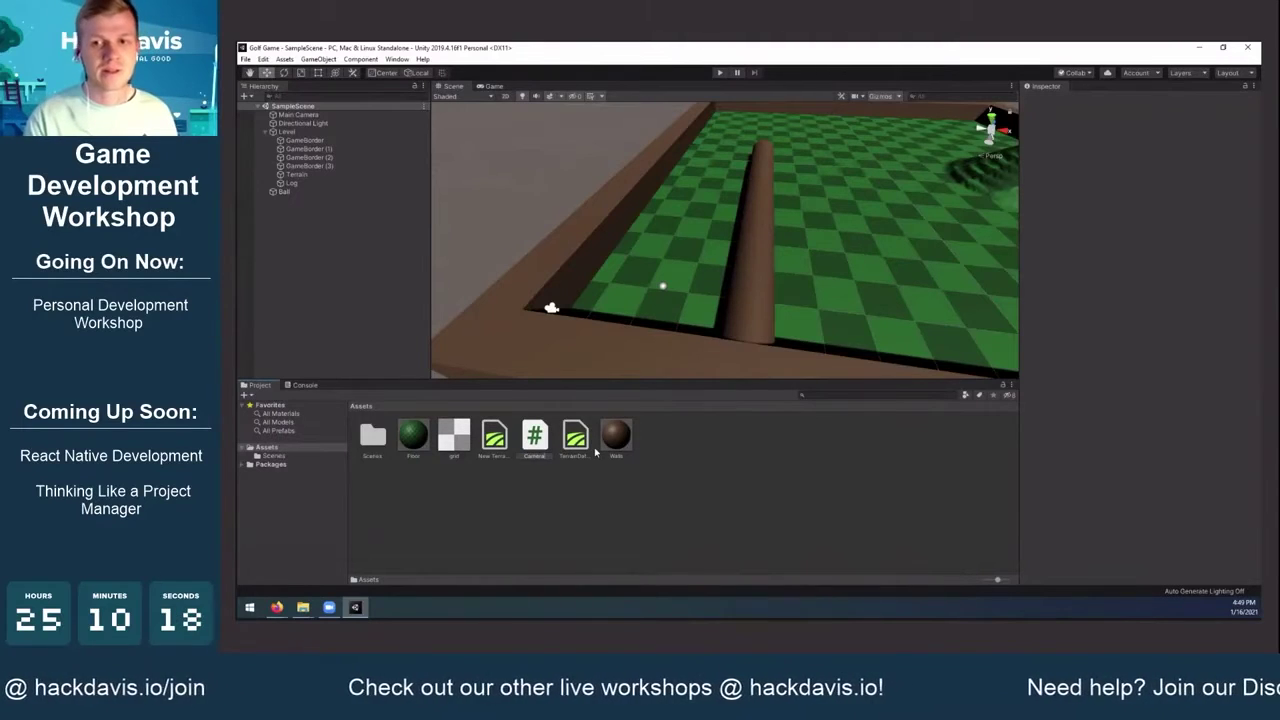
pyautogui.write('Manager')
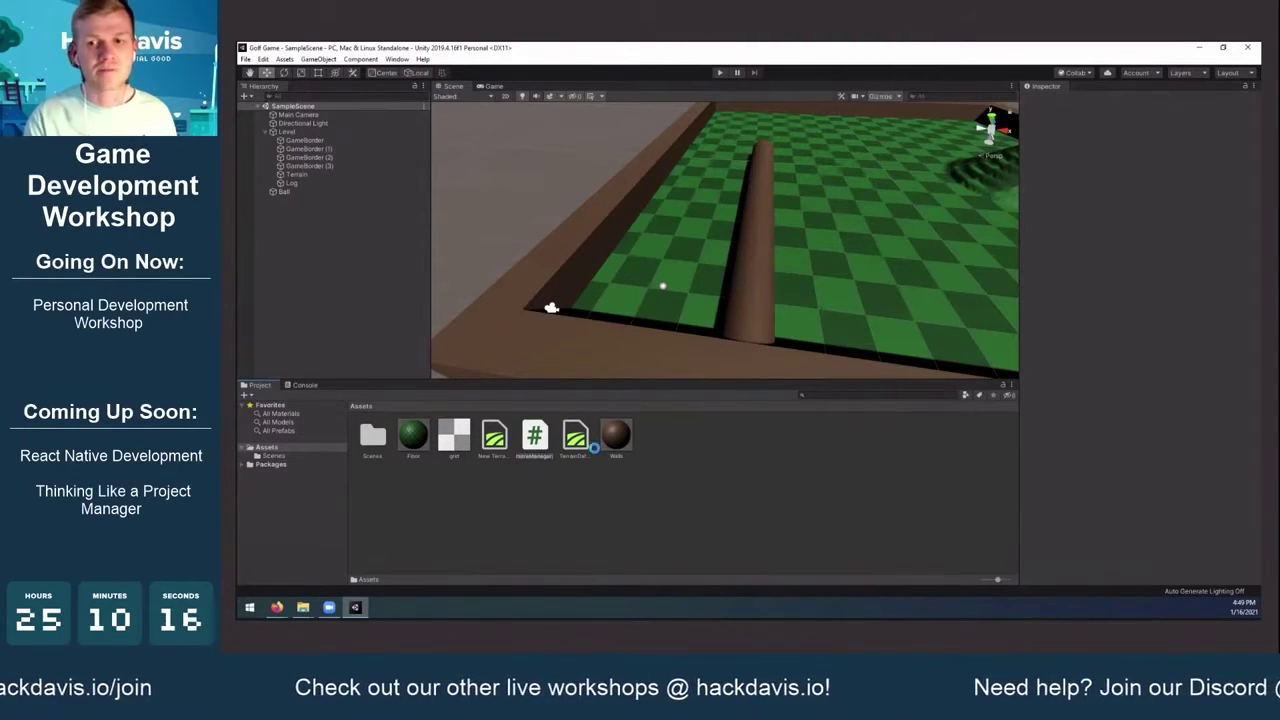
pyautogui.press('Return')
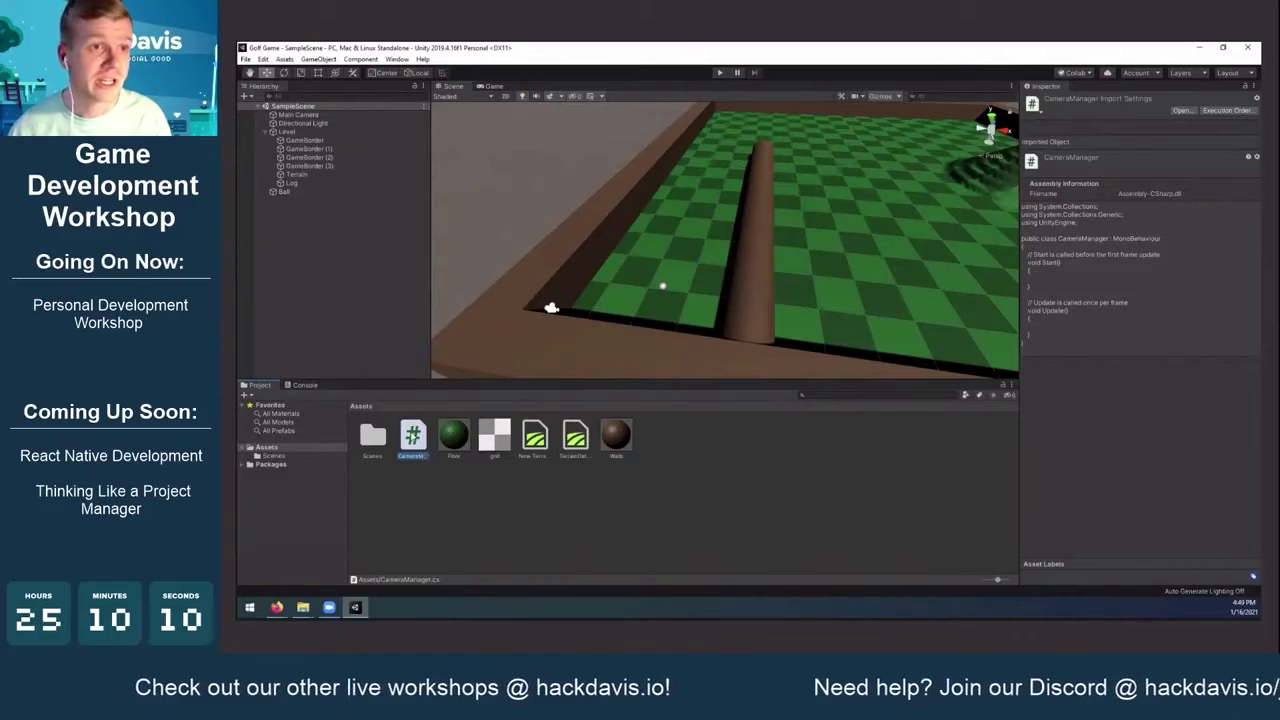
pyautogui.doubleClick(413, 436)
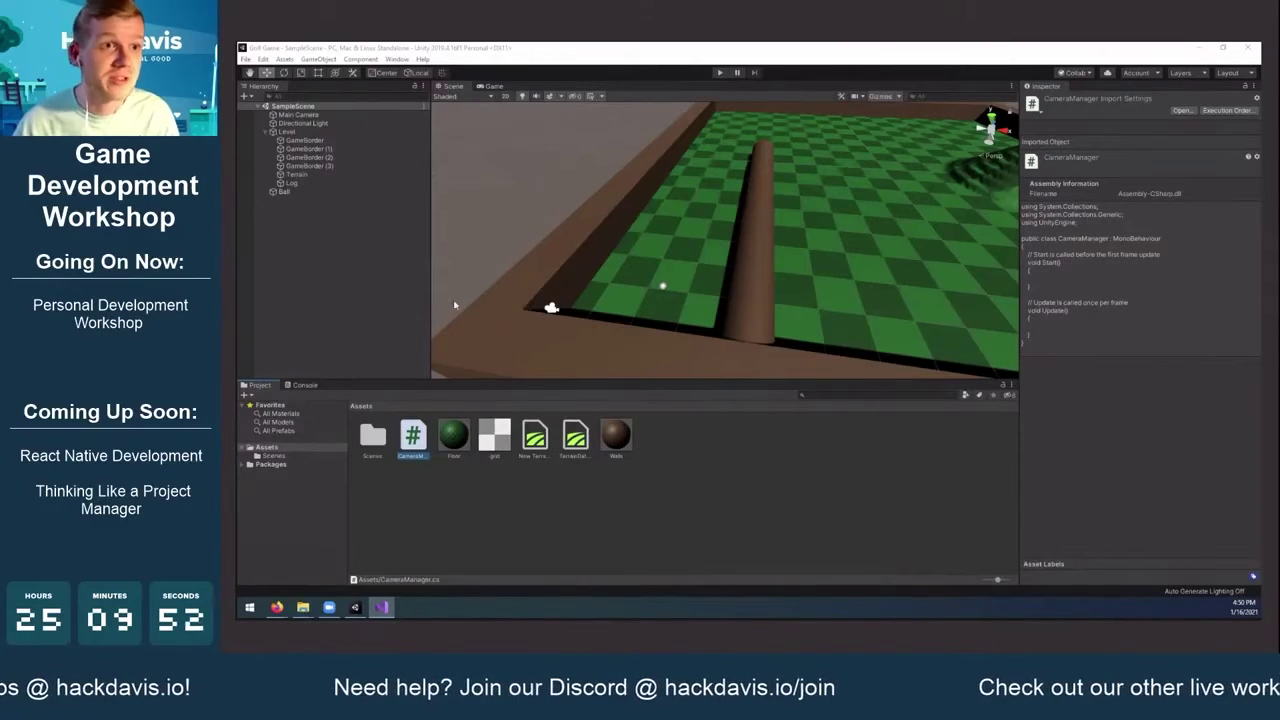
# Choose Visual Studio 2019 (Community) as the external script editor in Unity's preferences and close them
pyautogui.click(265, 59)
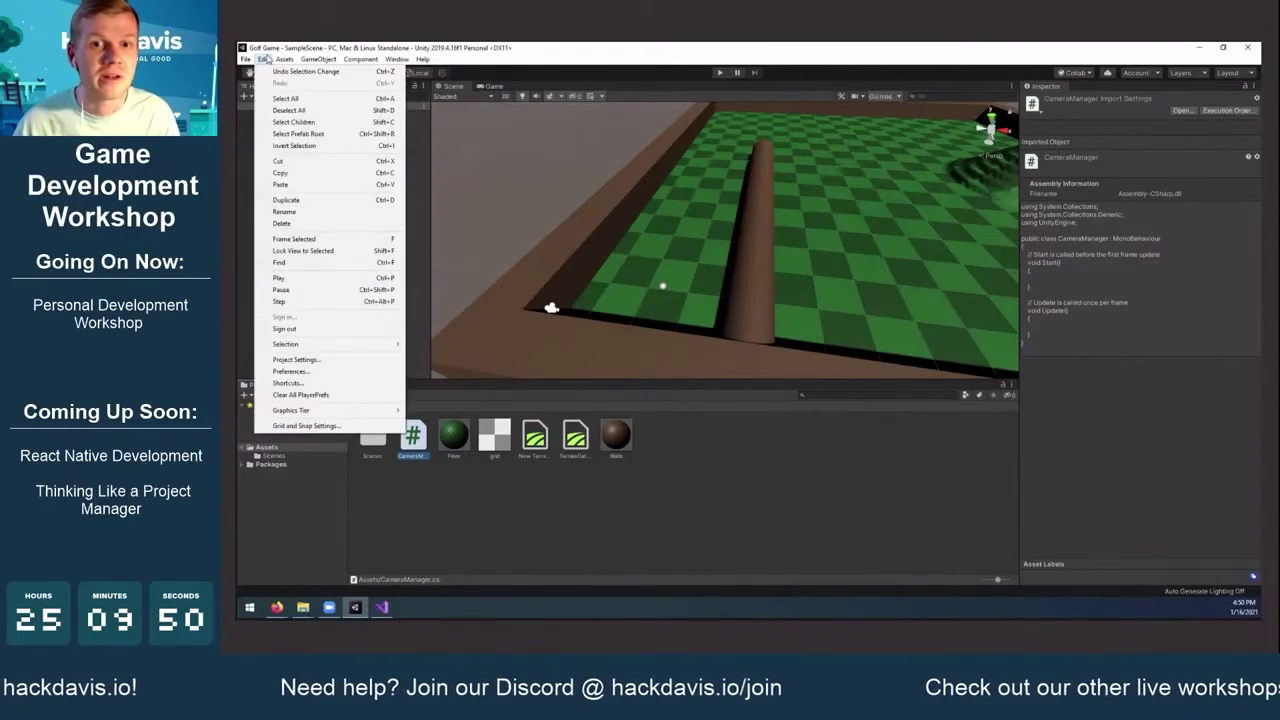
pyautogui.click(318, 371)
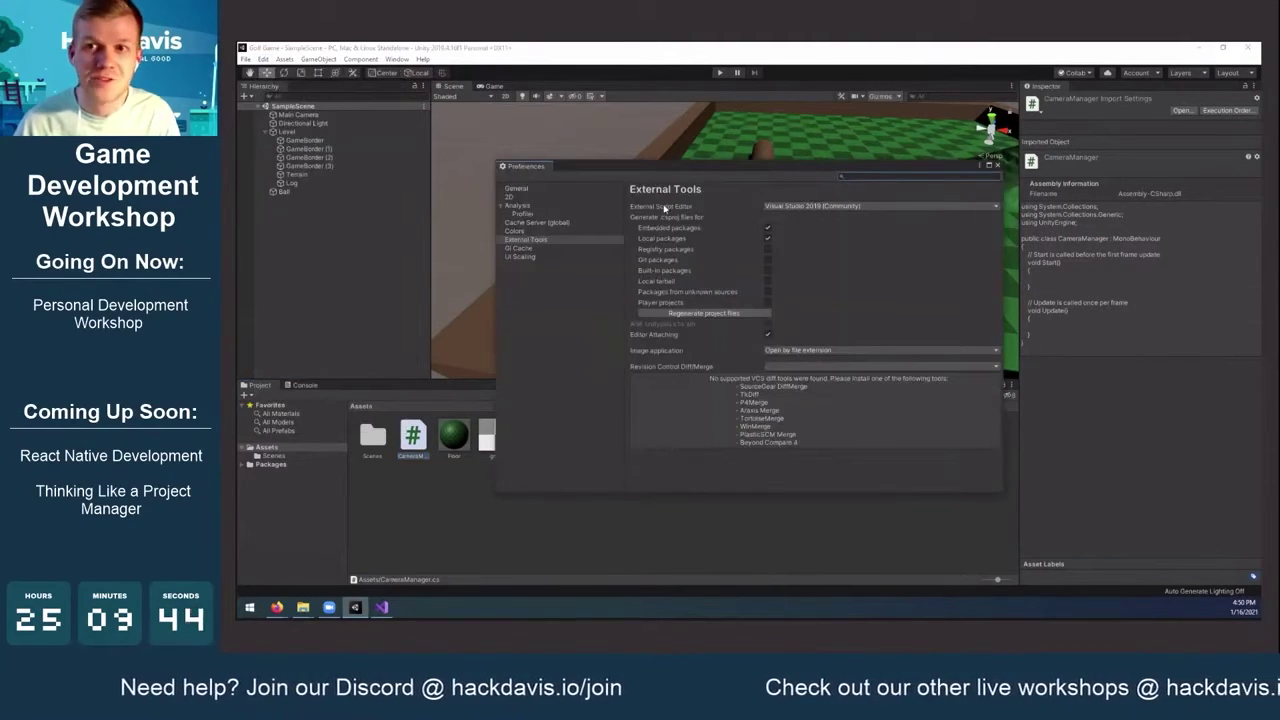
pyautogui.click(784, 206)
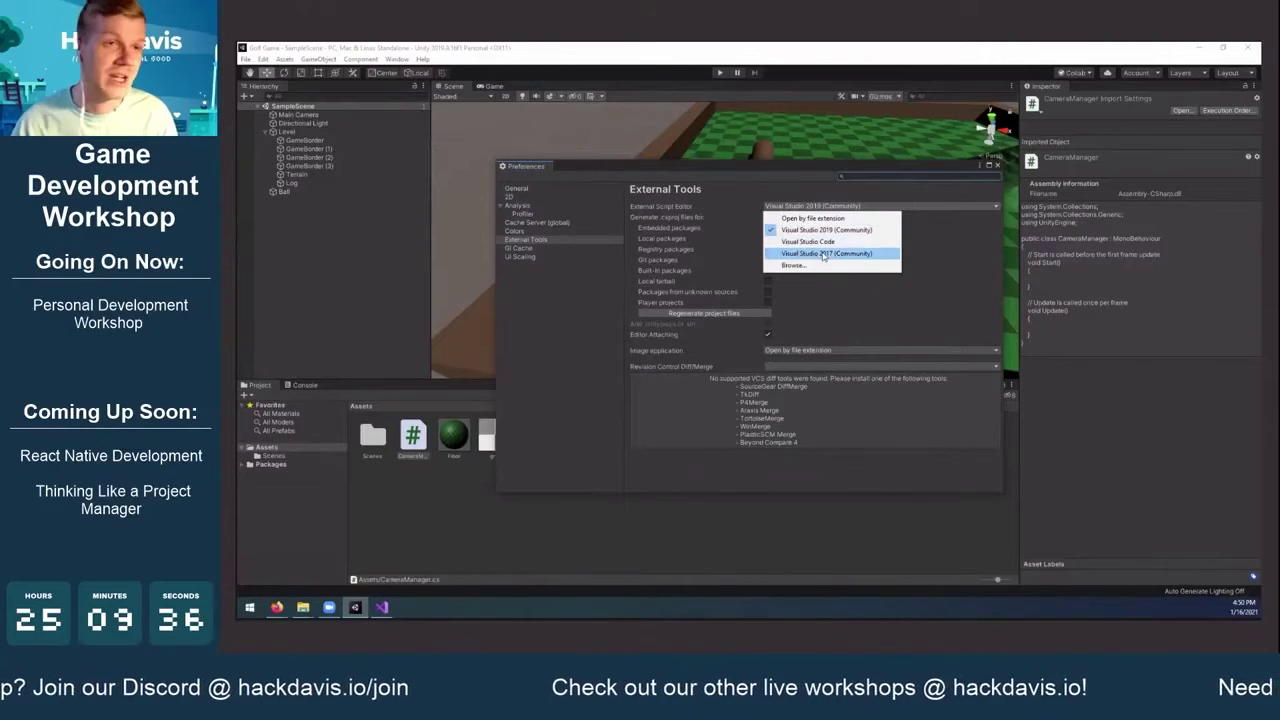
pyautogui.click(810, 229)
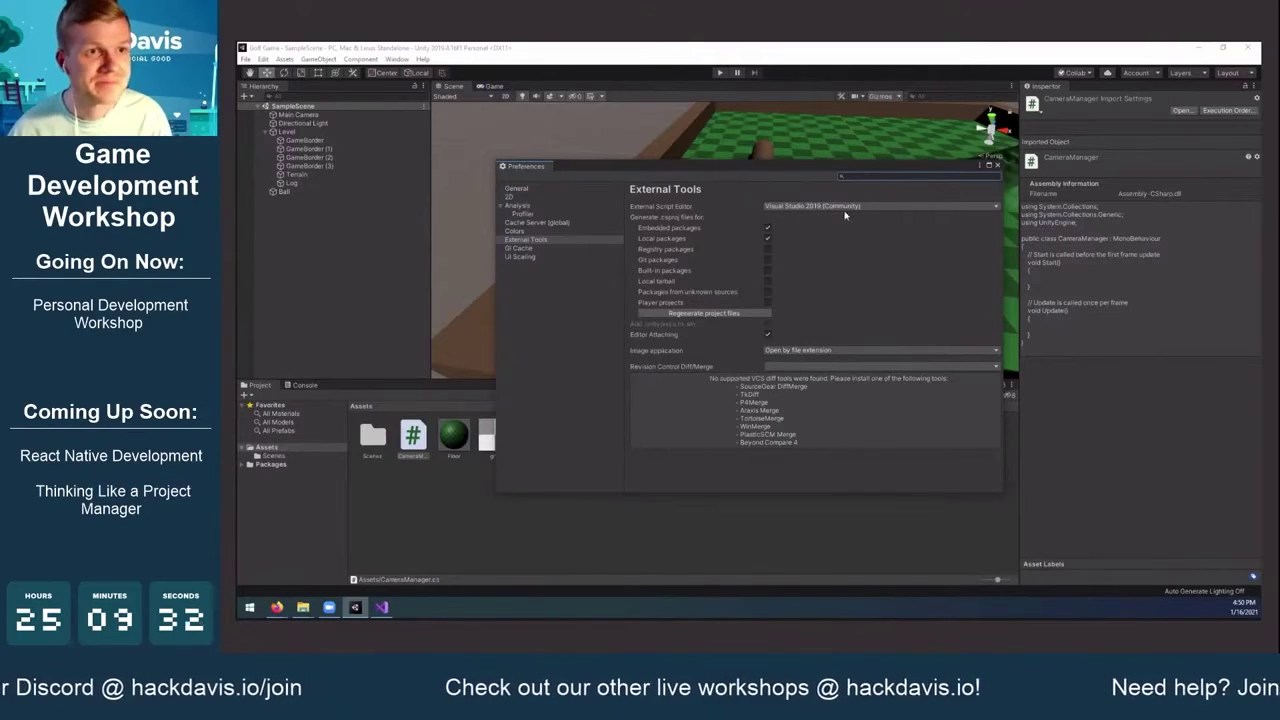
pyautogui.click(998, 166)
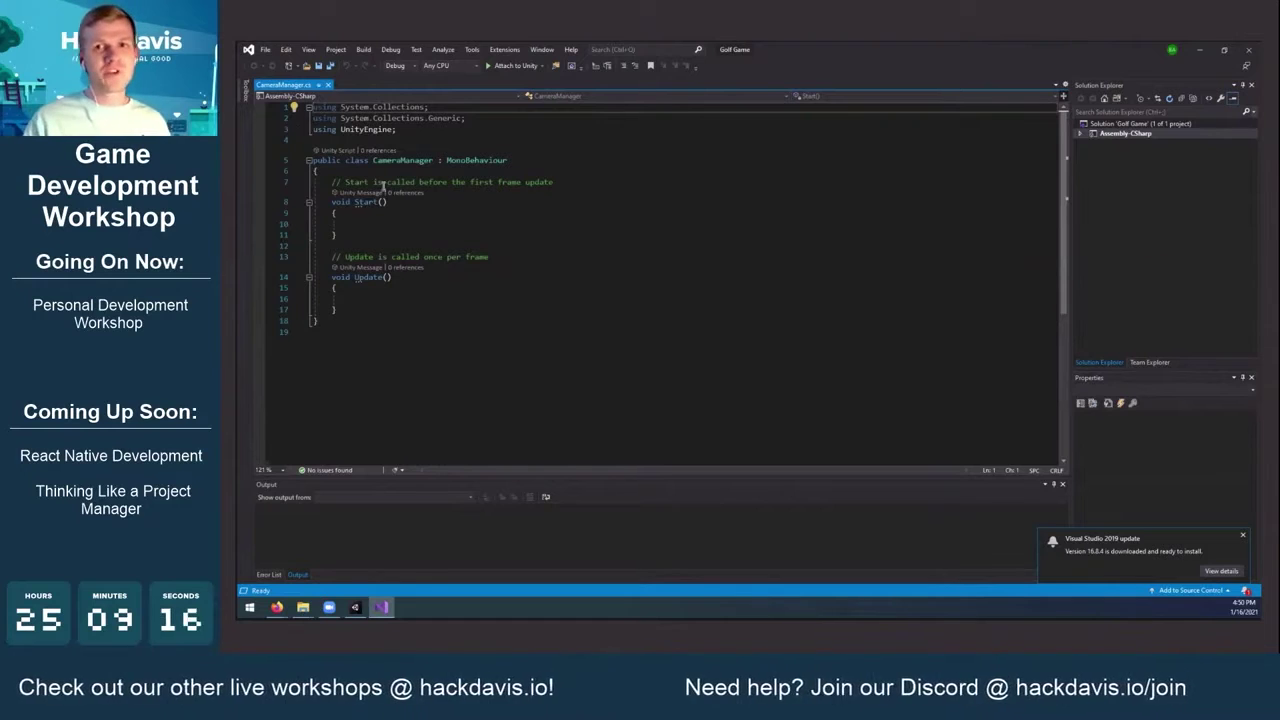
# Examine the CameraManager script's using directives, class name, MonoBehaviour base class and Start method
pyautogui.click(402, 130)
pyautogui.moveTo(402, 130); pyautogui.dragTo(288, 98)
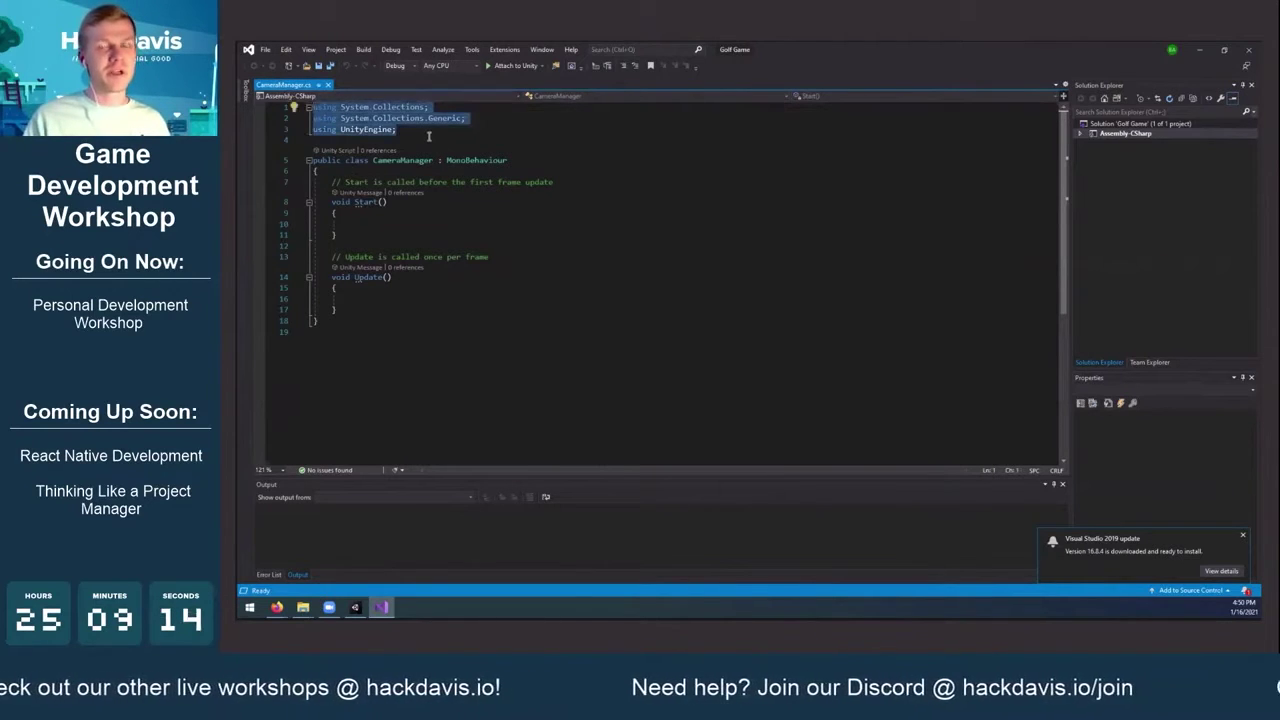
pyautogui.click(428, 139)
pyautogui.moveTo(312, 160); pyautogui.dragTo(410, 161)
pyautogui.doubleClick(410, 161)
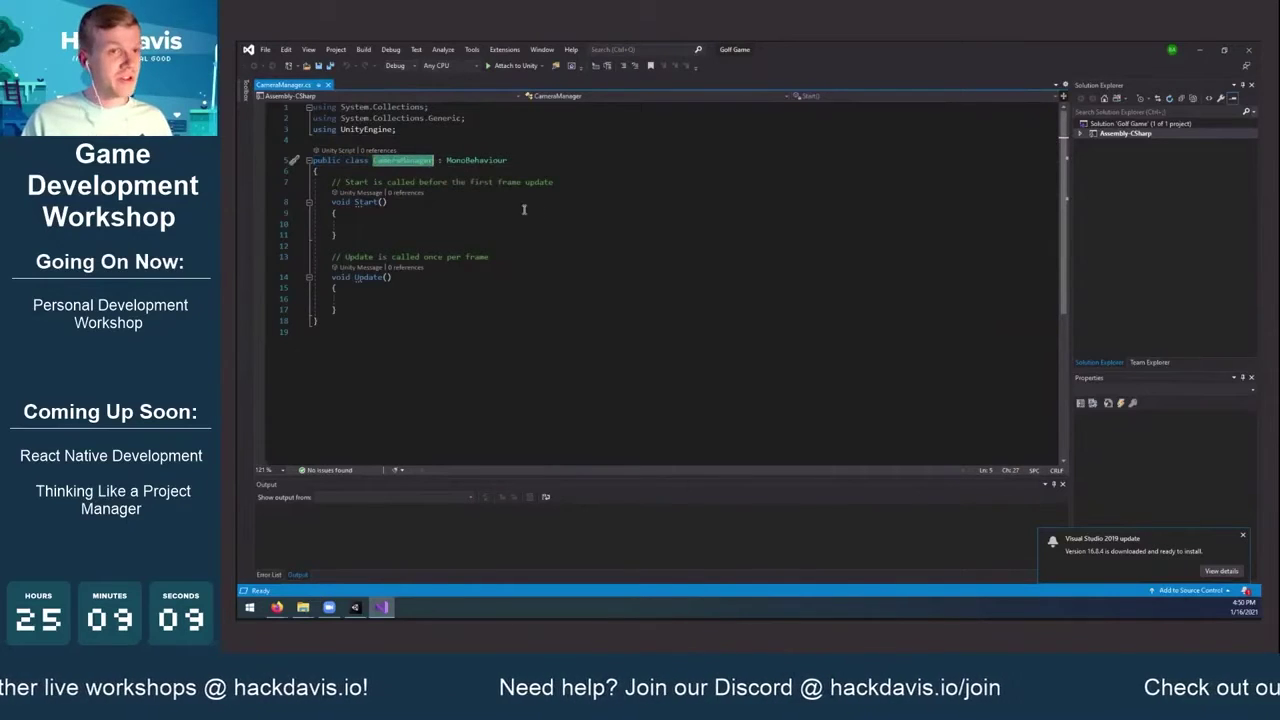
pyautogui.click(441, 161)
pyautogui.moveTo(447, 161); pyautogui.dragTo(536, 163)
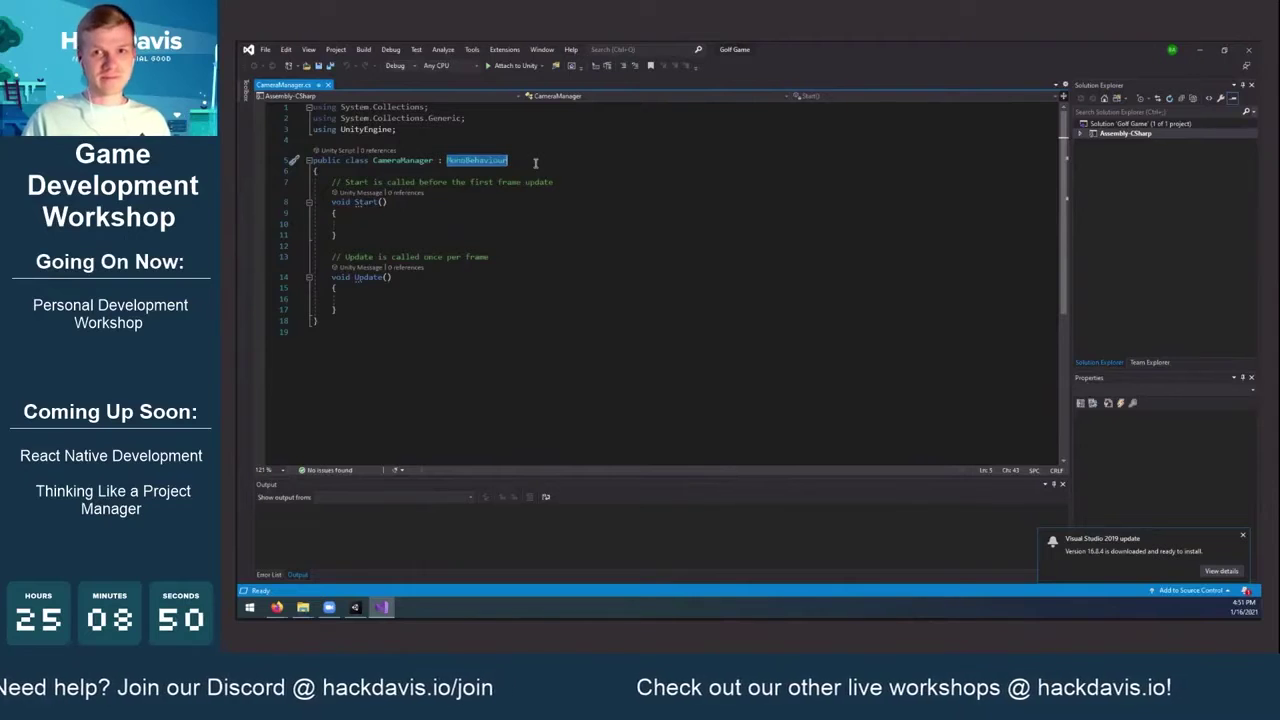
pyautogui.click(474, 216)
pyautogui.click(455, 227)
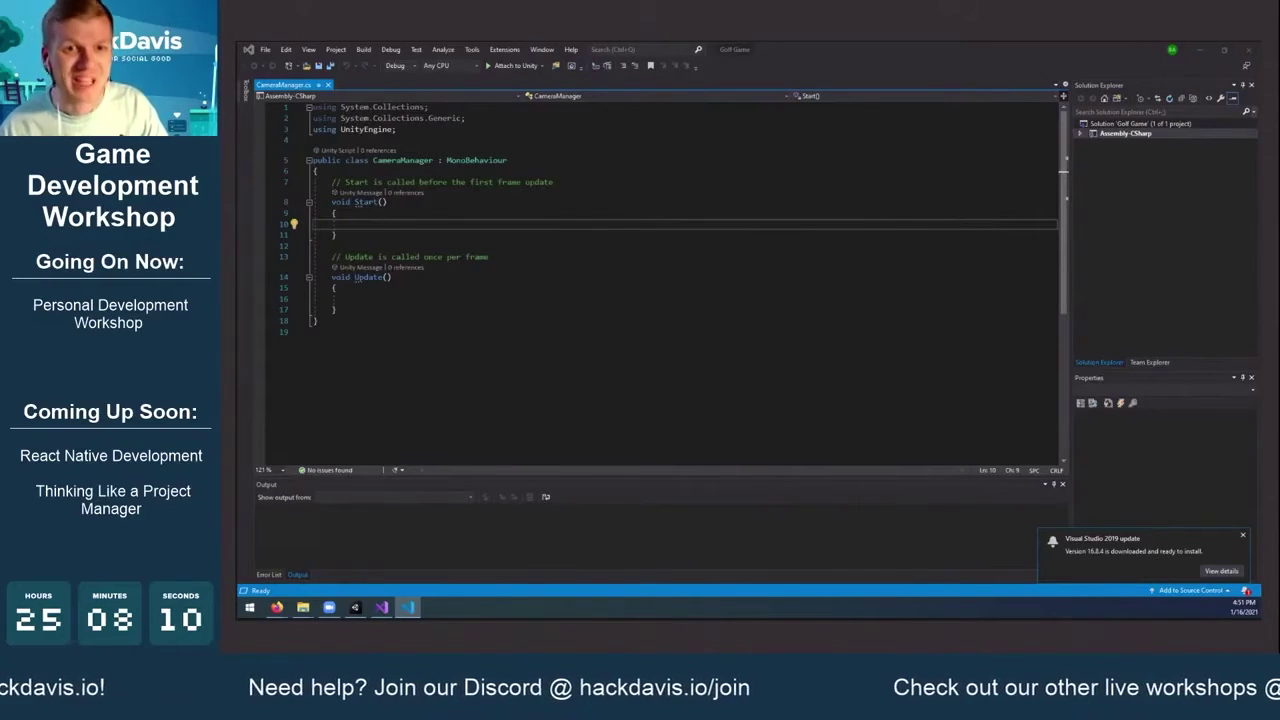
pyautogui.click(440, 223)
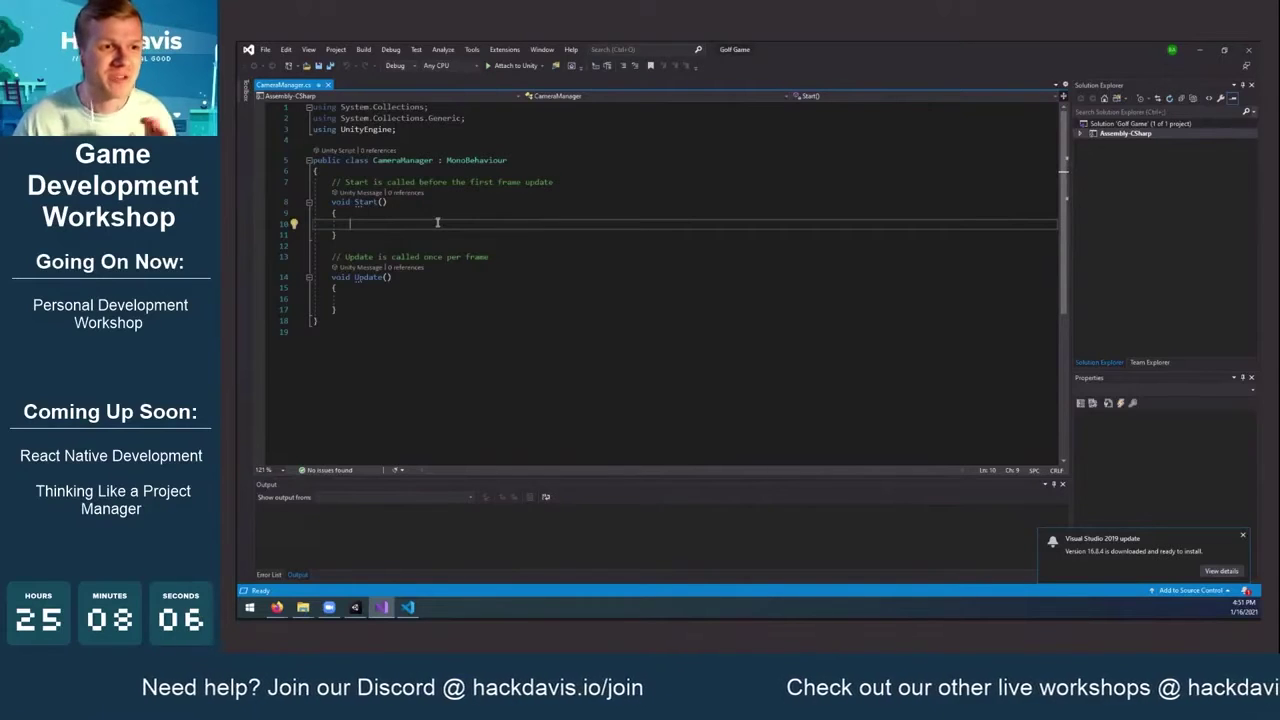
# Declare a public Camera variable named mainCamera above the Start method in the CameraManager class
pyautogui.click(450, 172)
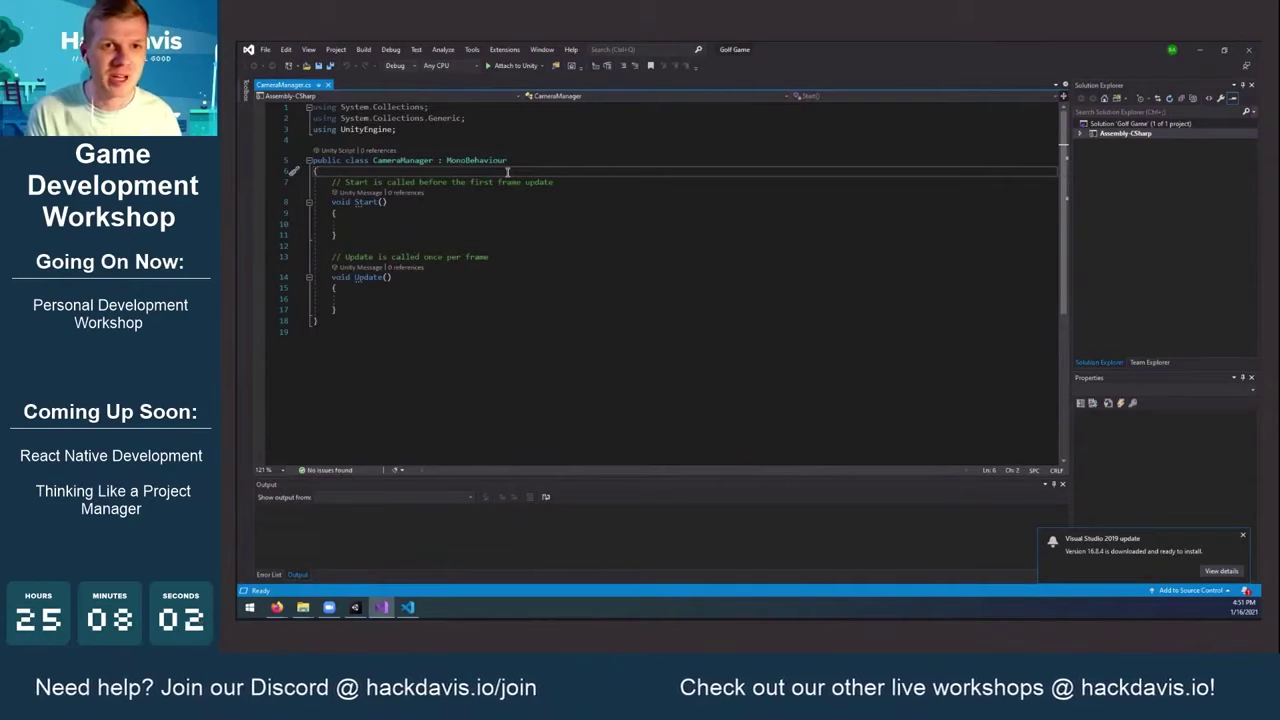
pyautogui.press('Return')
pyautogui.press('Return')
pyautogui.press('Up')
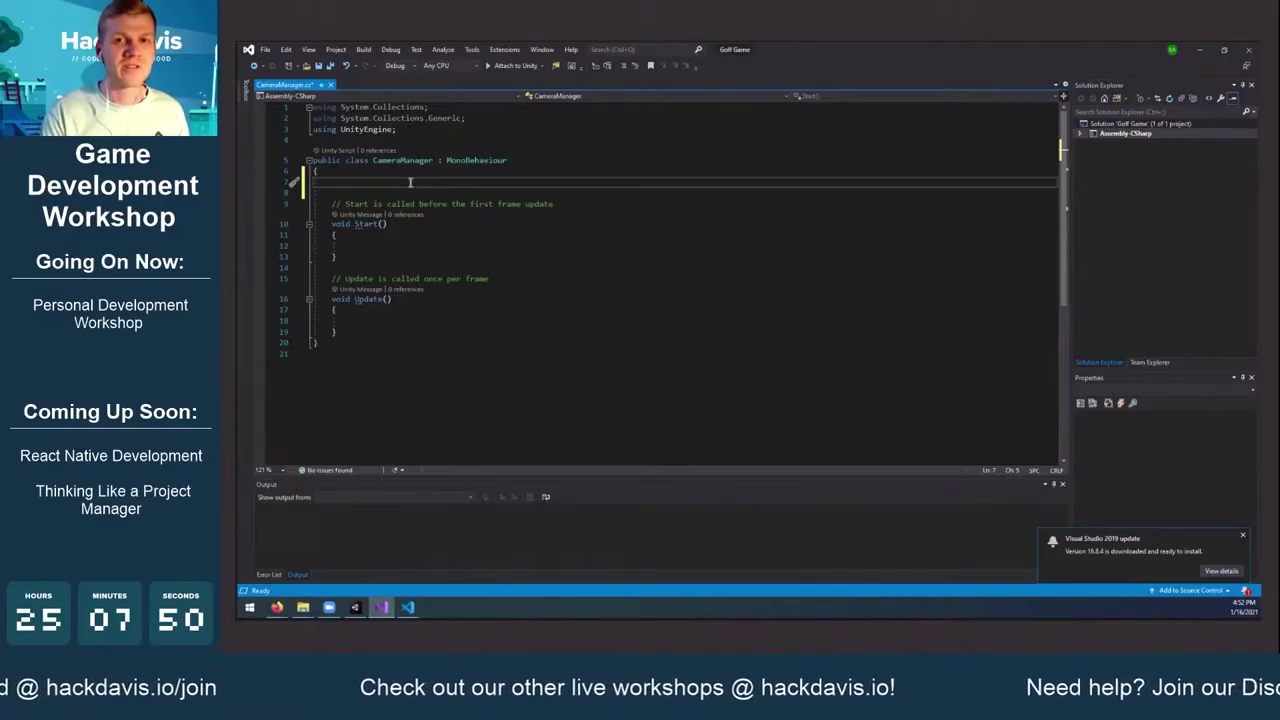
pyautogui.write('public Camera')
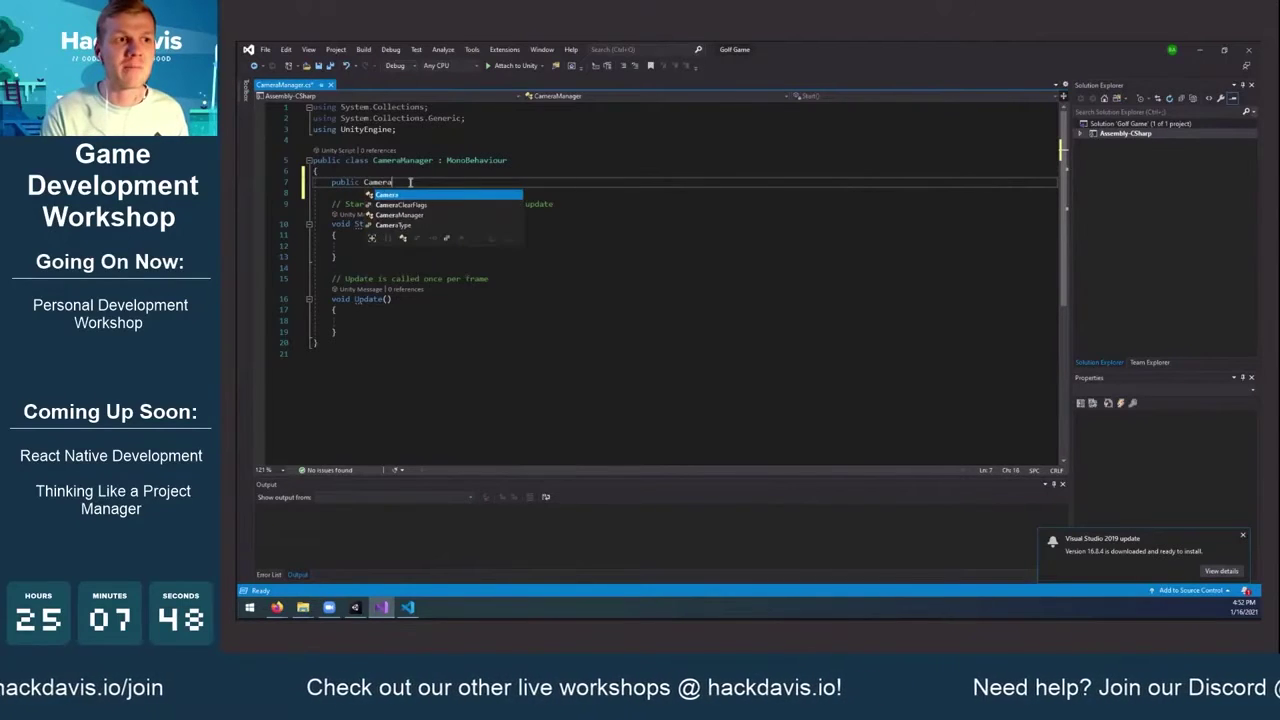
pyautogui.write(' mainCamera;')
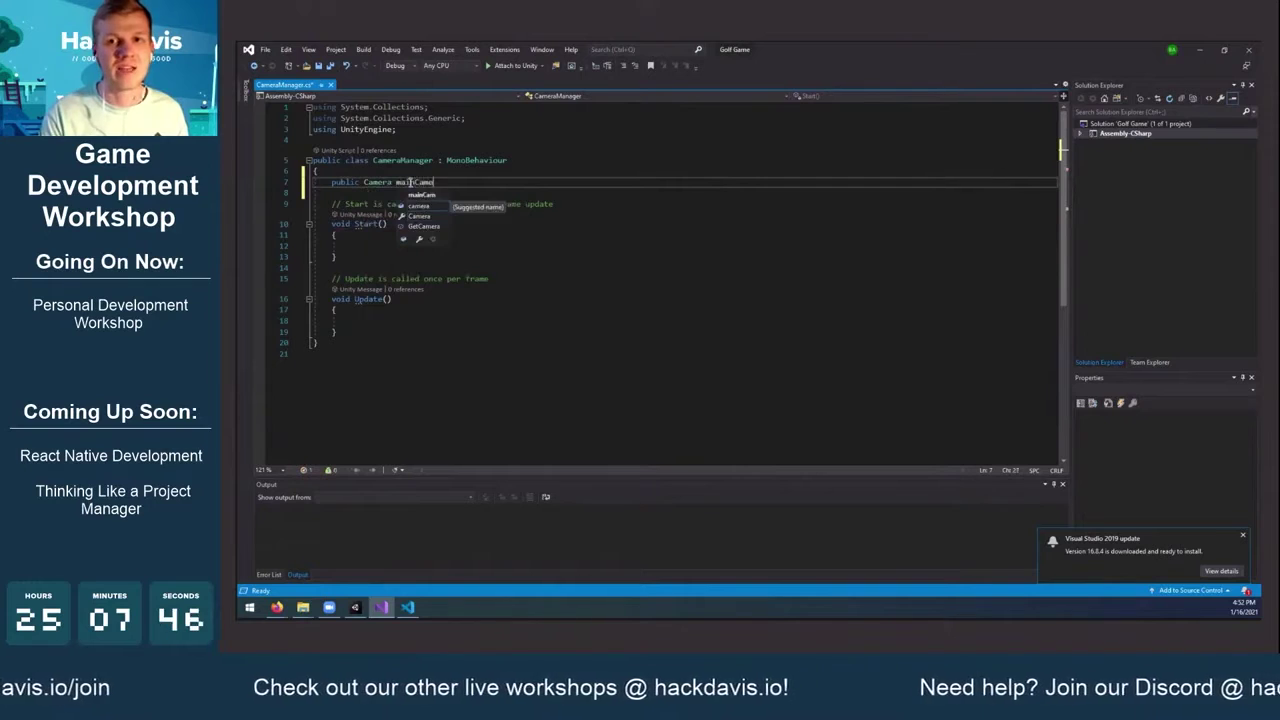
# Save the CameraManager script and switch back to Unity
pyautogui.doubleClick(345, 184)
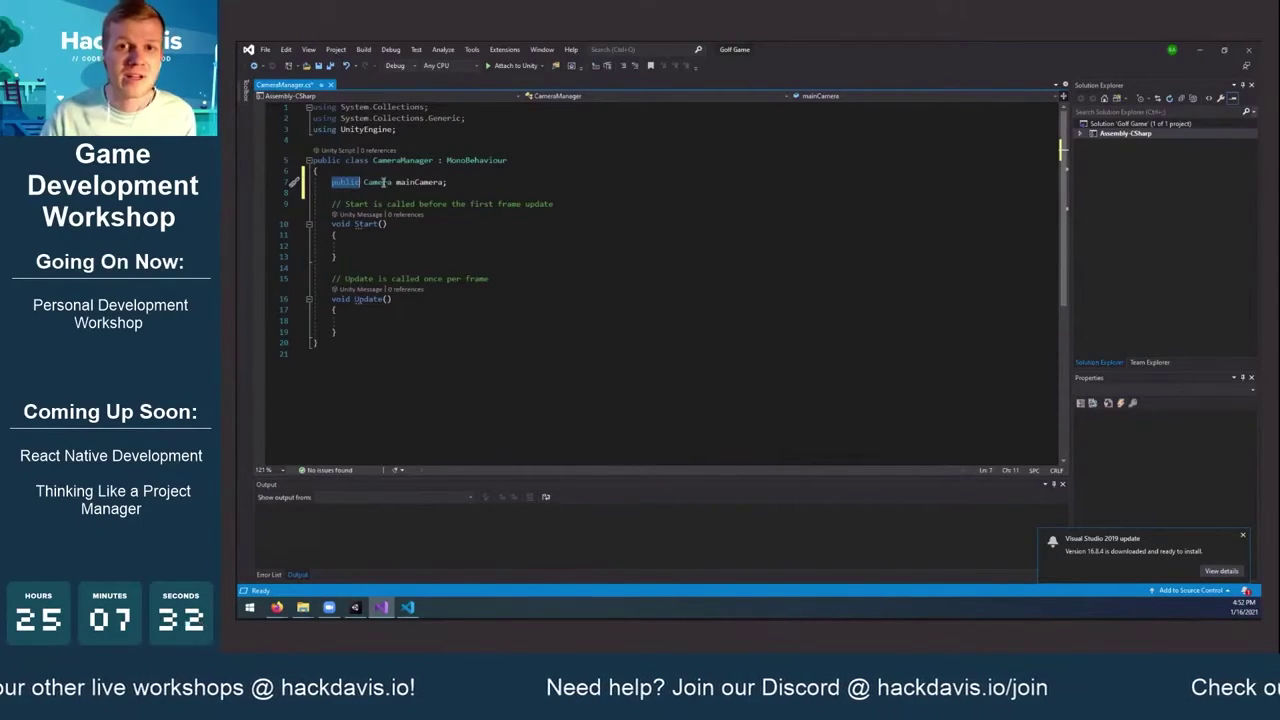
pyautogui.moveTo(383, 181)
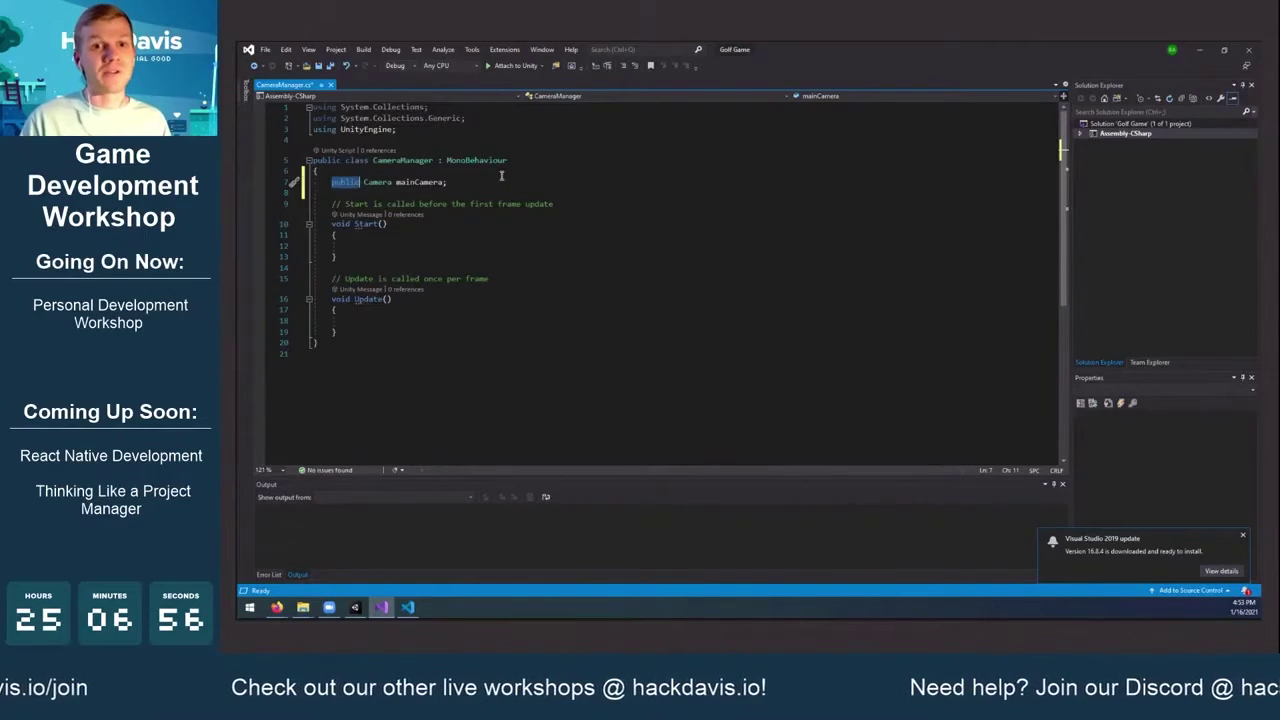
pyautogui.click(478, 183)
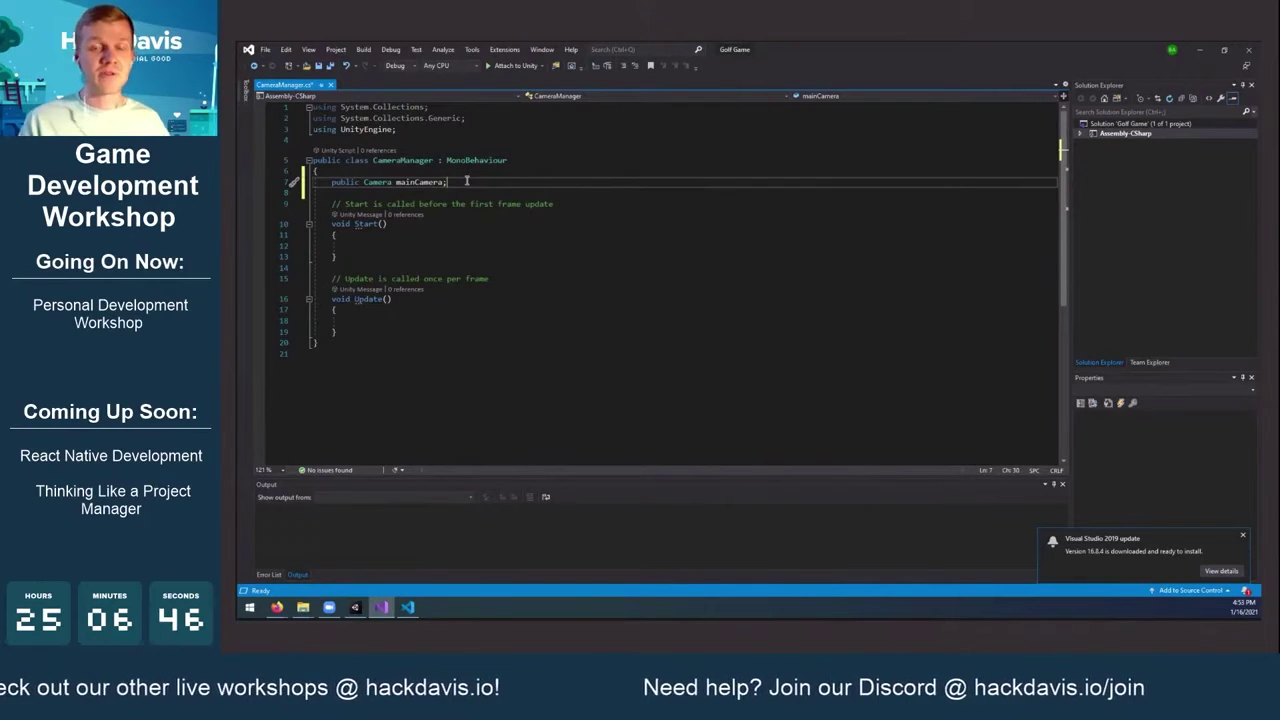
pyautogui.hotkey('ctrl', 's')
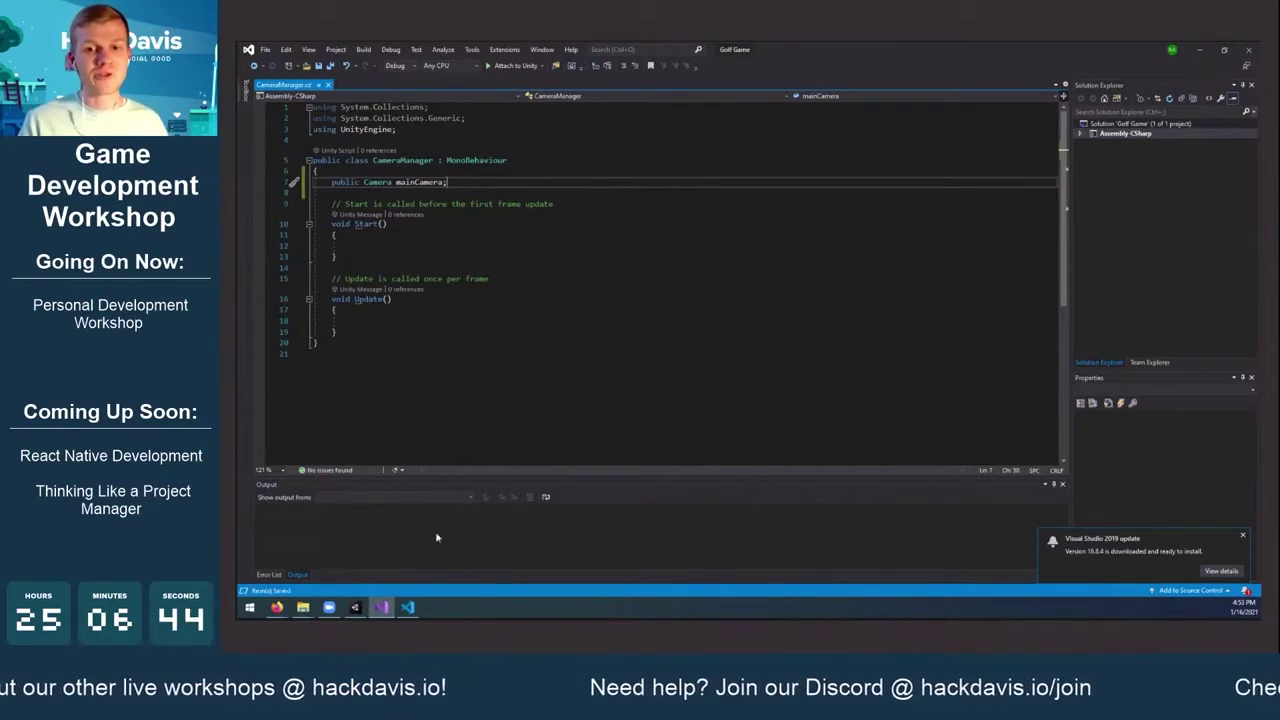
pyautogui.click(356, 607)
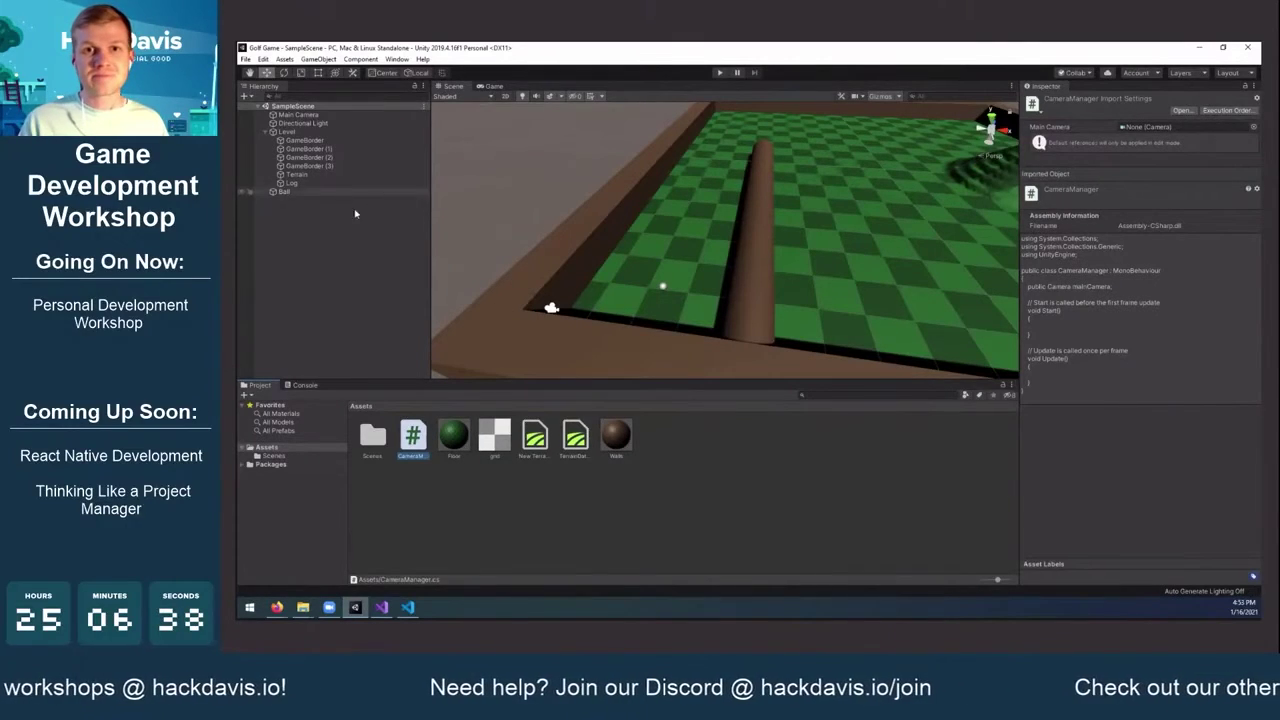
# Try attaching the Camera Manager script to the Main Camera object as a component
pyautogui.click(300, 115)
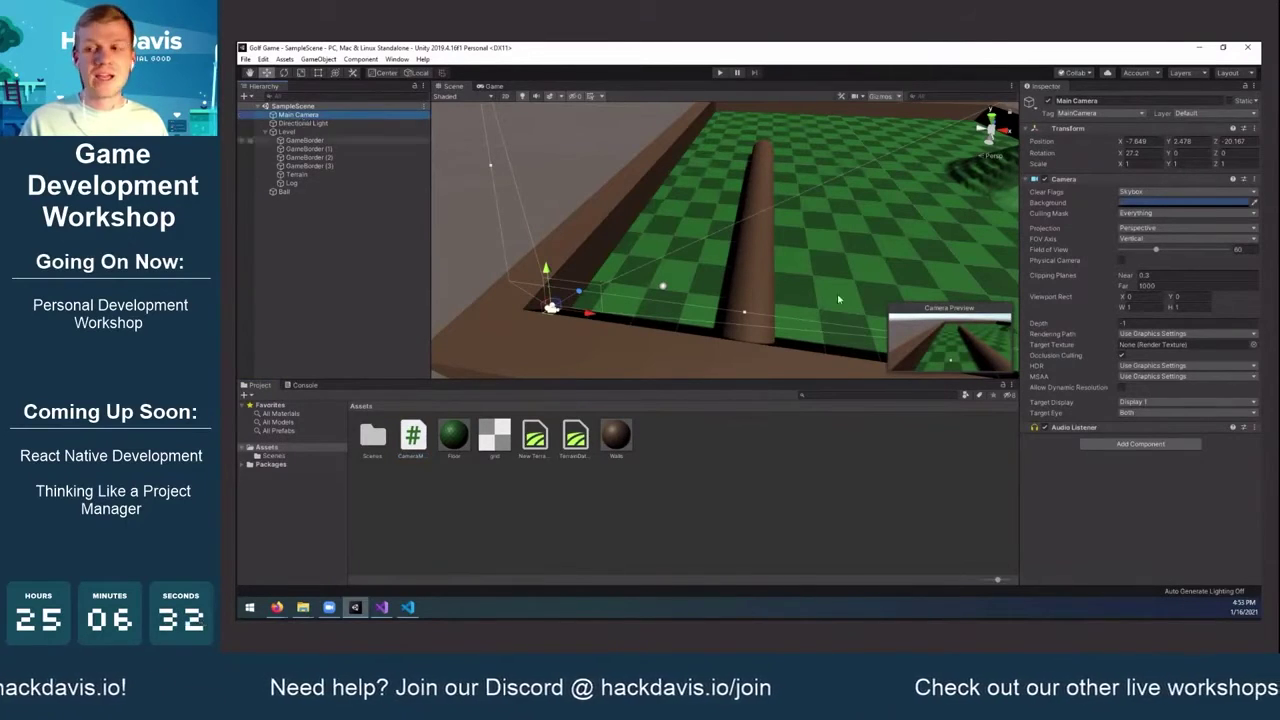
pyautogui.click(1140, 443)
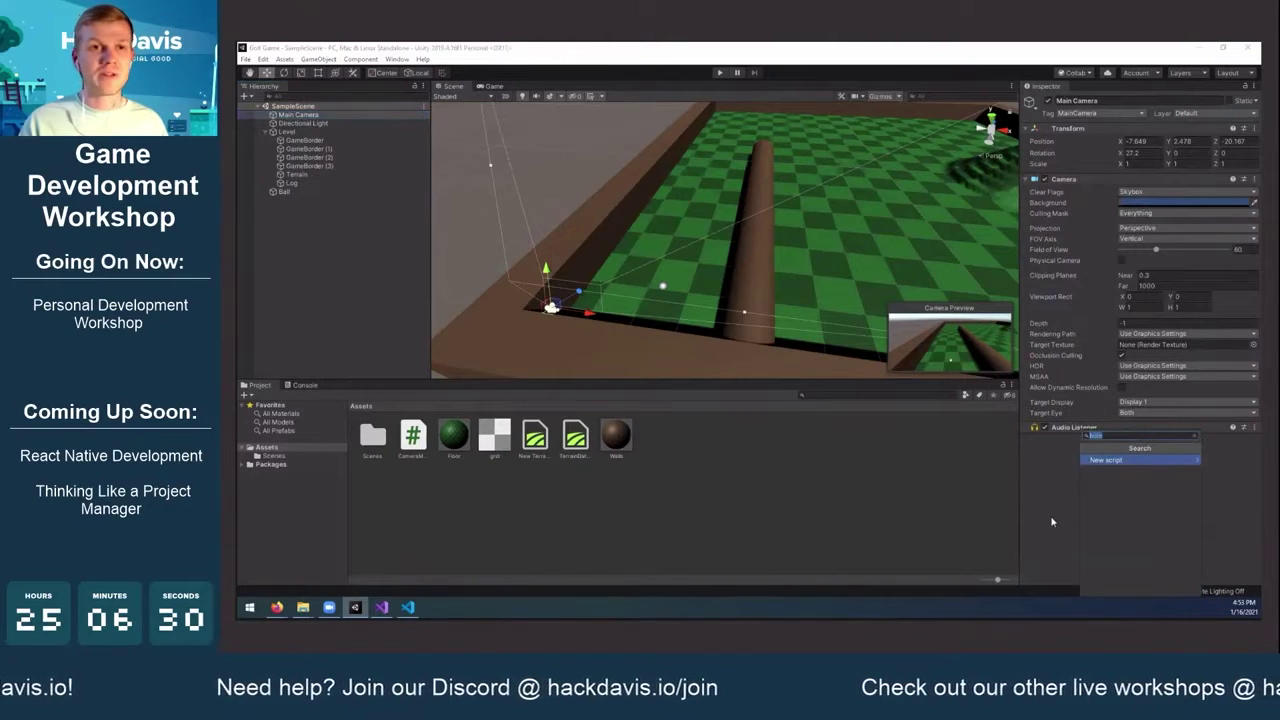
pyautogui.write('camera')
pyautogui.press('Down')
pyautogui.press('Return')
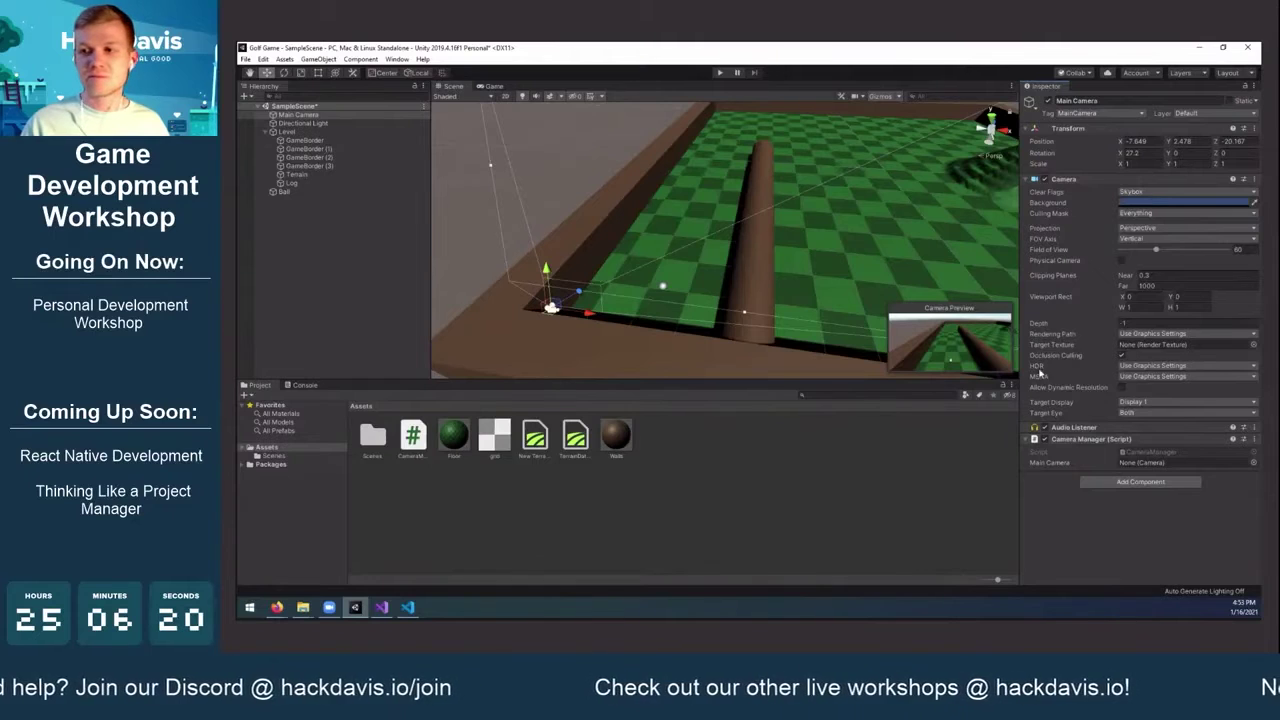
# Remove the Camera Manager script component from the Main Camera object
pyautogui.click(1253, 441)
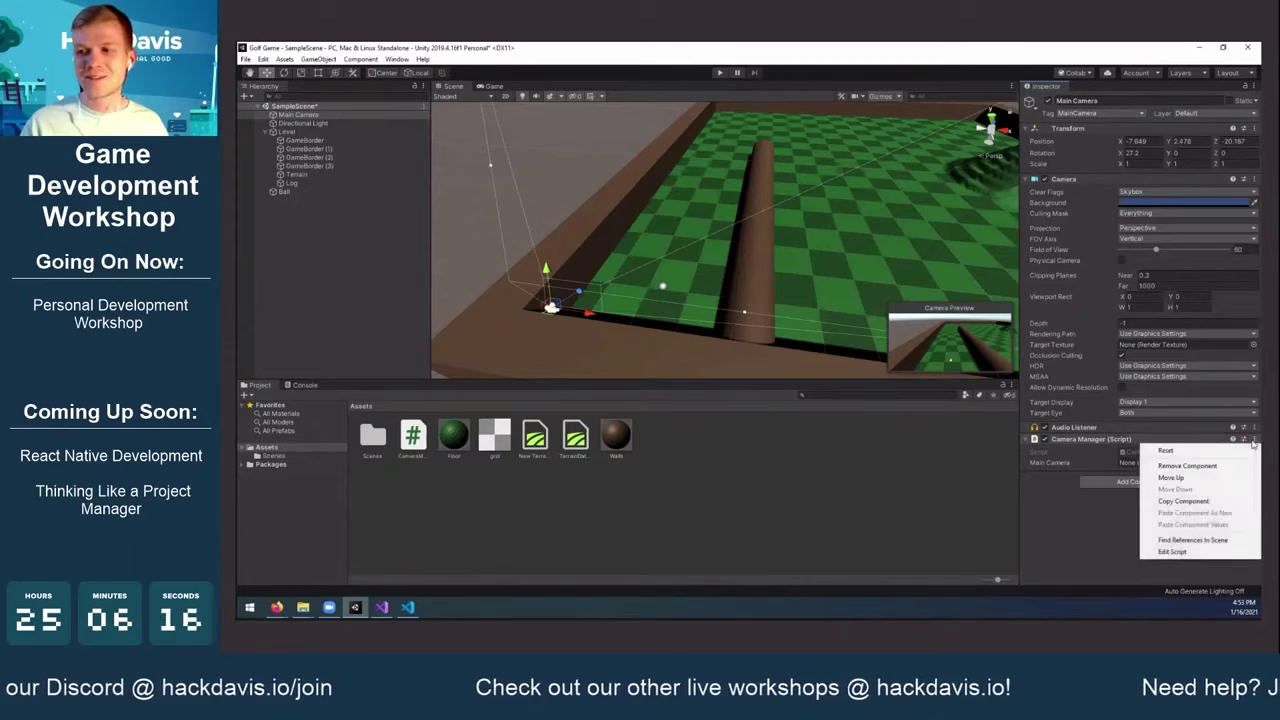
pyautogui.click(1078, 530)
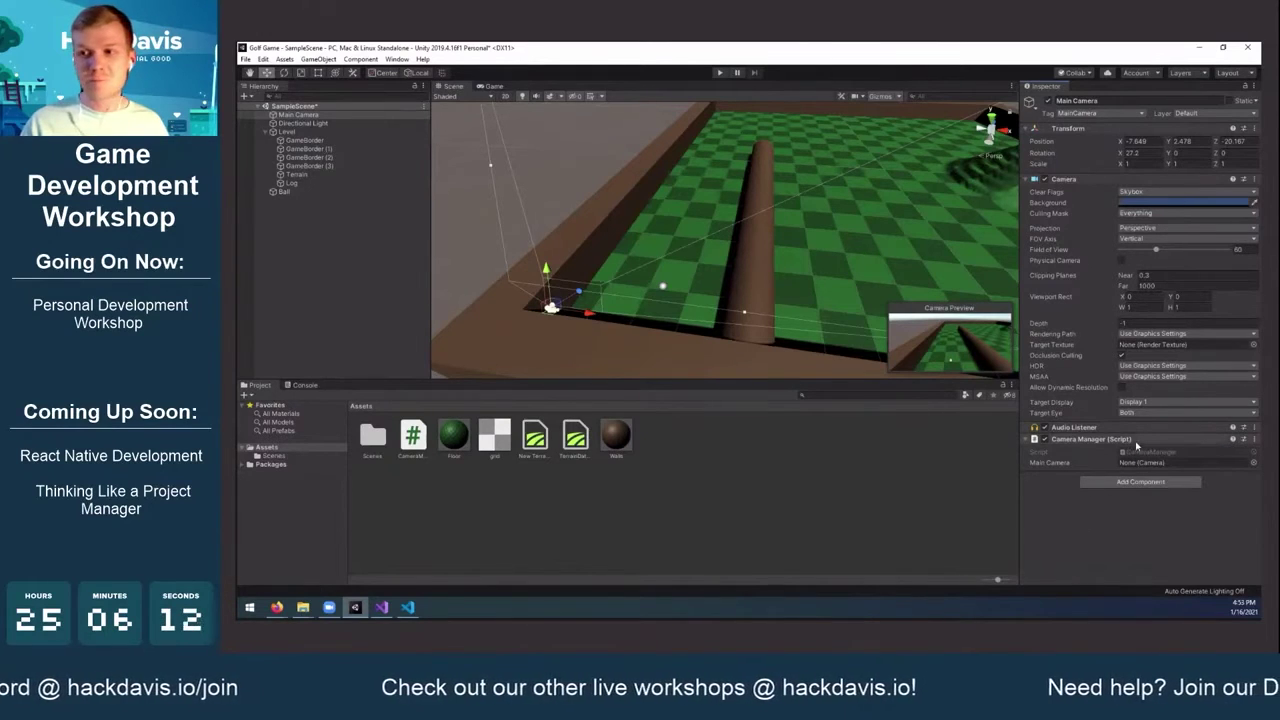
pyautogui.click(1256, 440)
pyautogui.click(1185, 466)
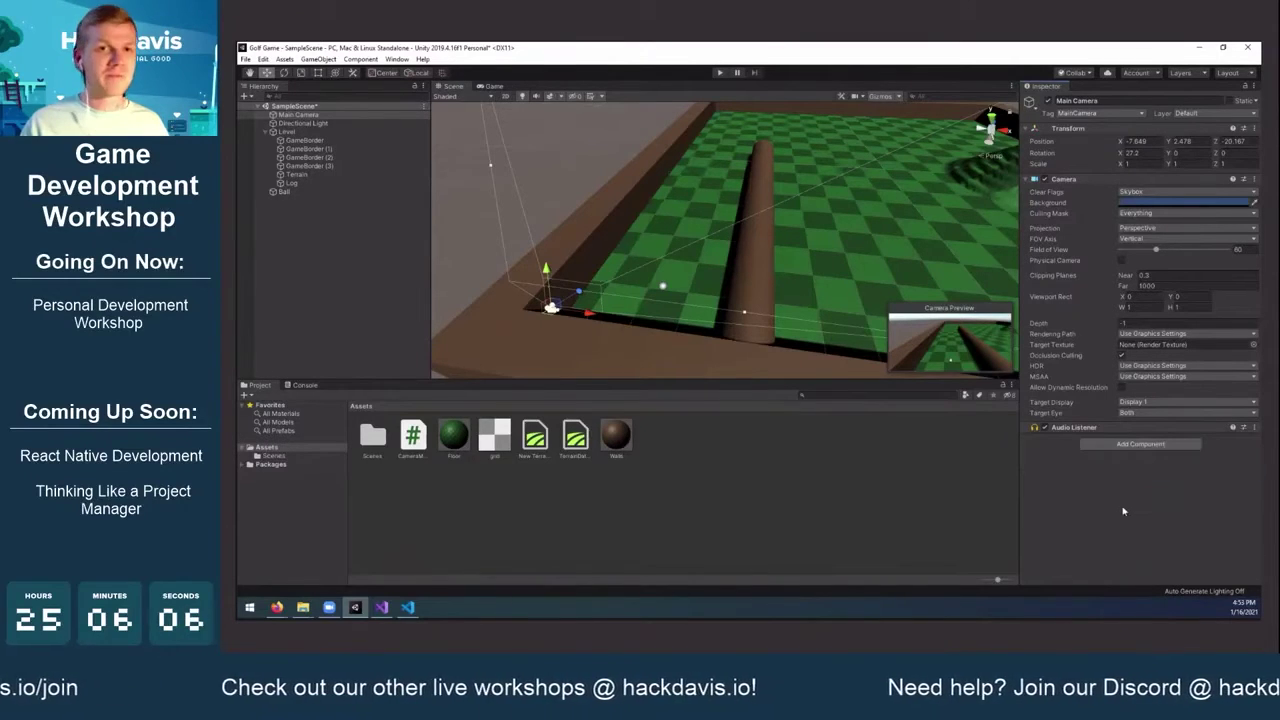
# Attach the Camera Manager script to the Ball object as a component
pyautogui.click(374, 192)
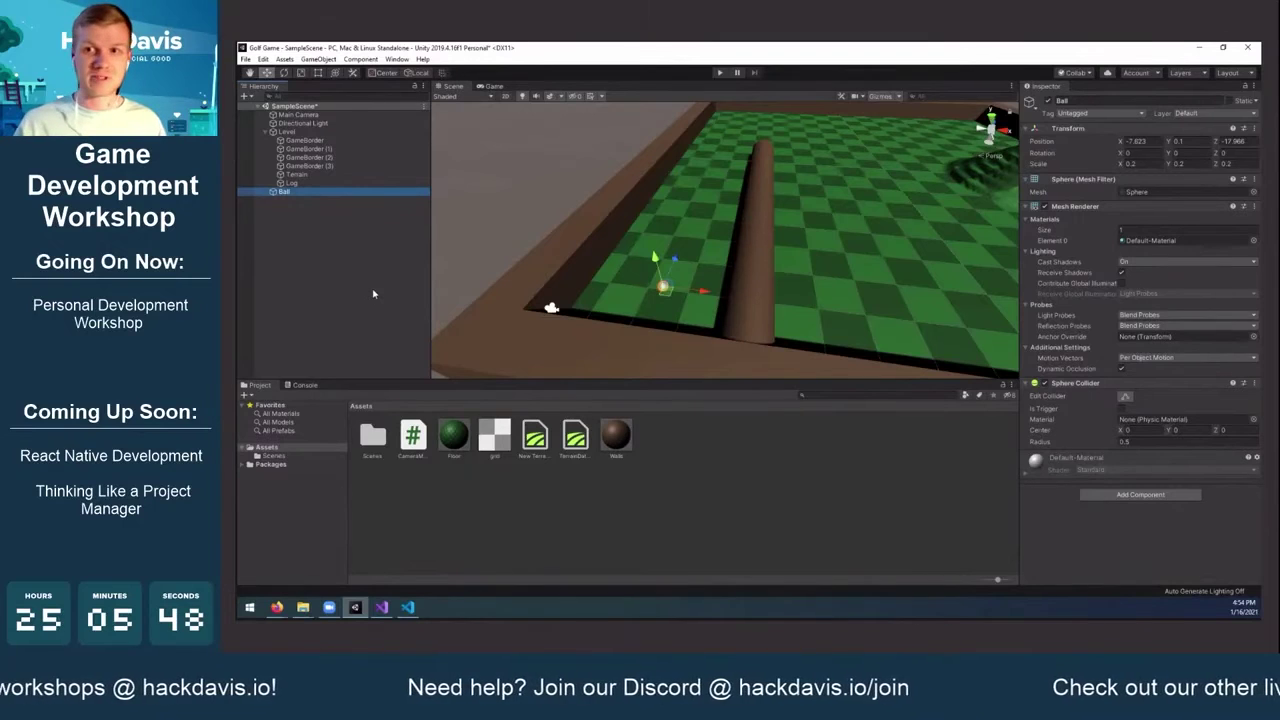
pyautogui.click(1153, 495)
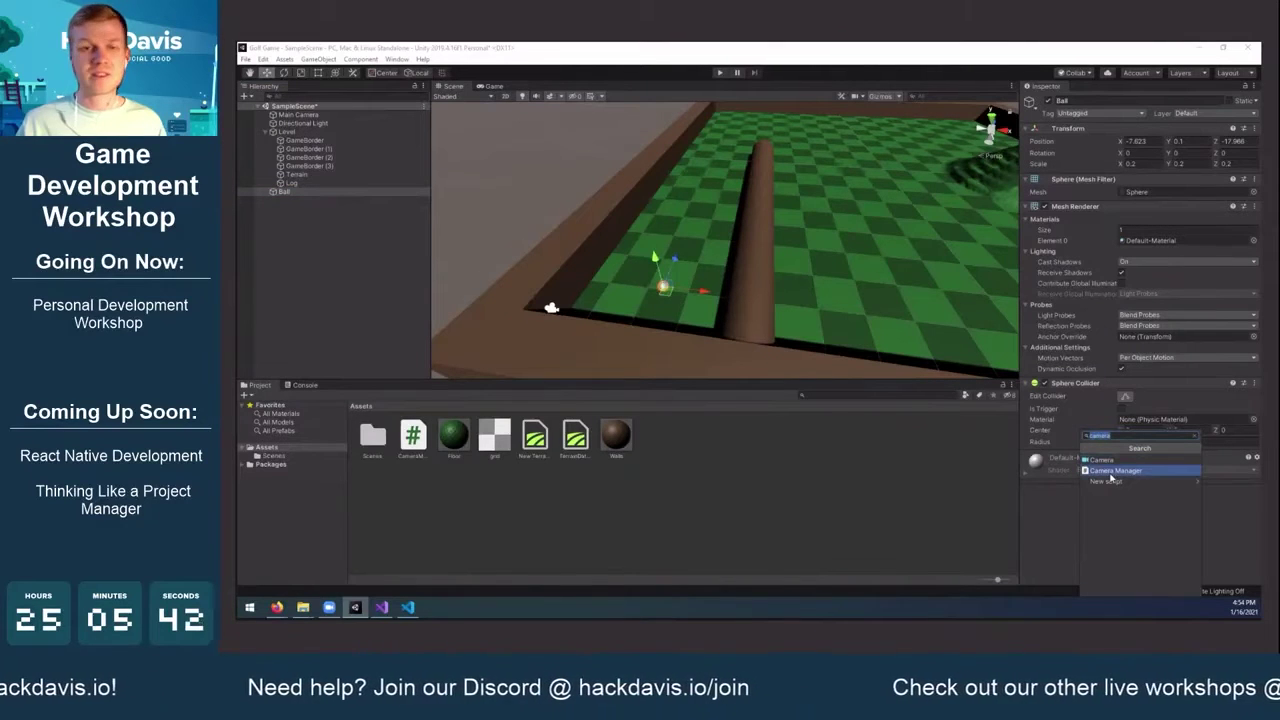
pyautogui.click(1112, 472)
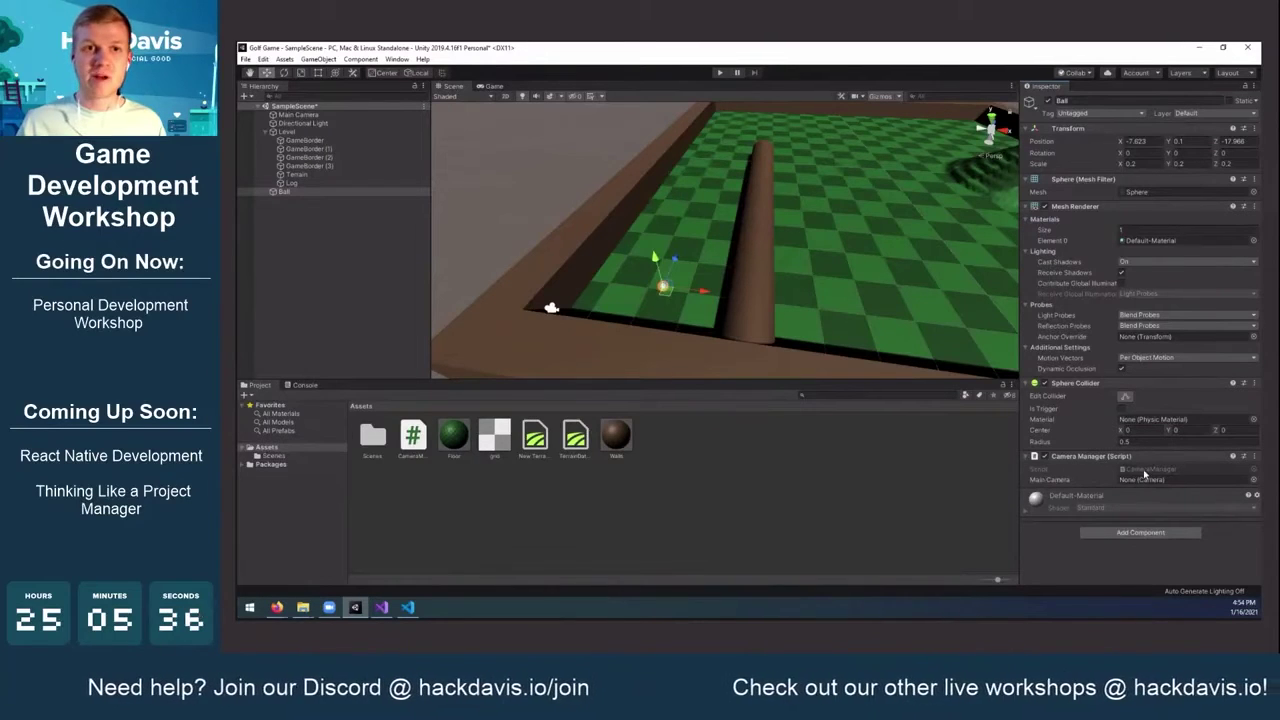
# View the script referenced by the Ball's Camera Manager component in Visual Studio and return to Unity
pyautogui.click(1144, 470)
pyautogui.doubleClick(1143, 471)
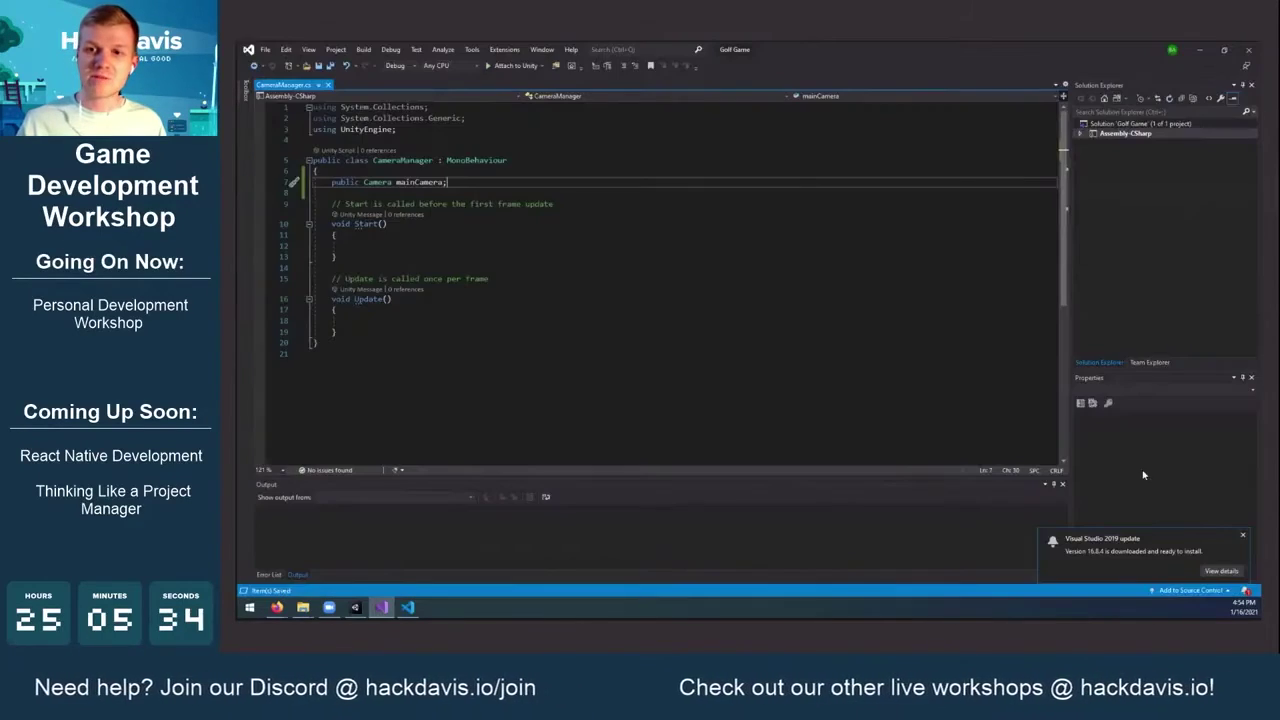
pyautogui.click(355, 607)
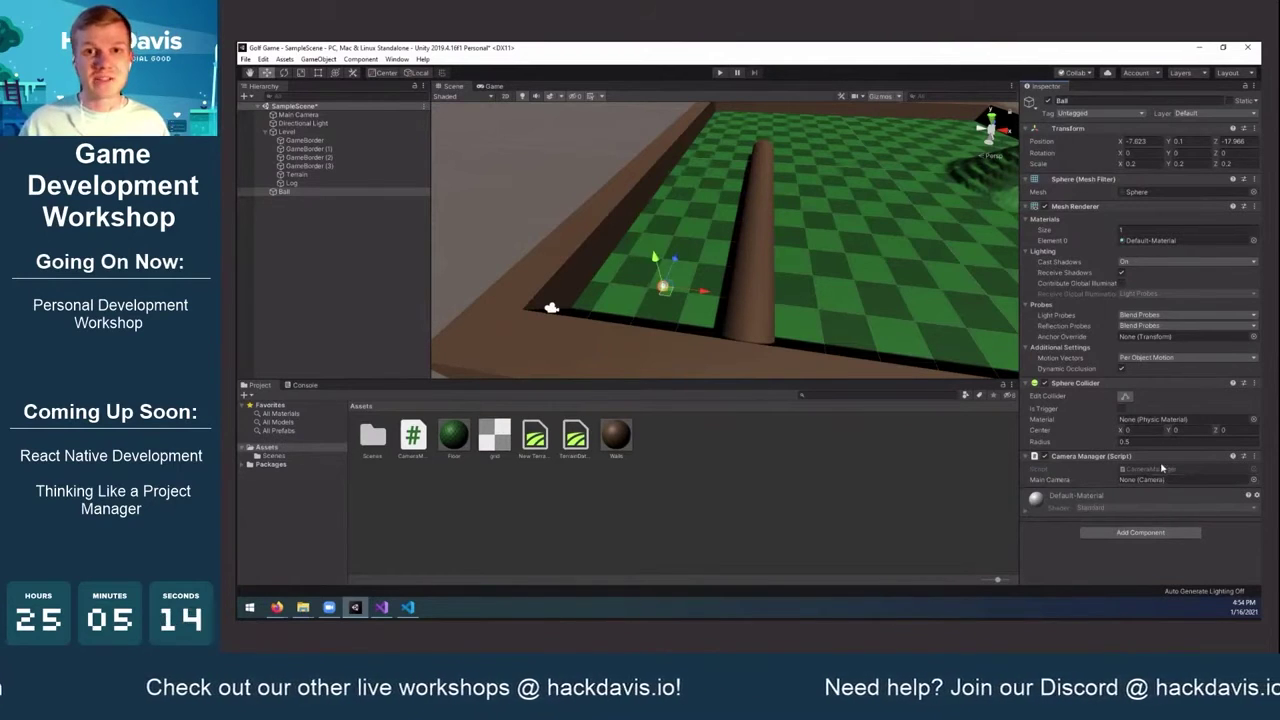
# Assign the Main Camera object to the Main Camera field of the Ball's Camera Manager script and inspect both objects
pyautogui.click(305, 115)
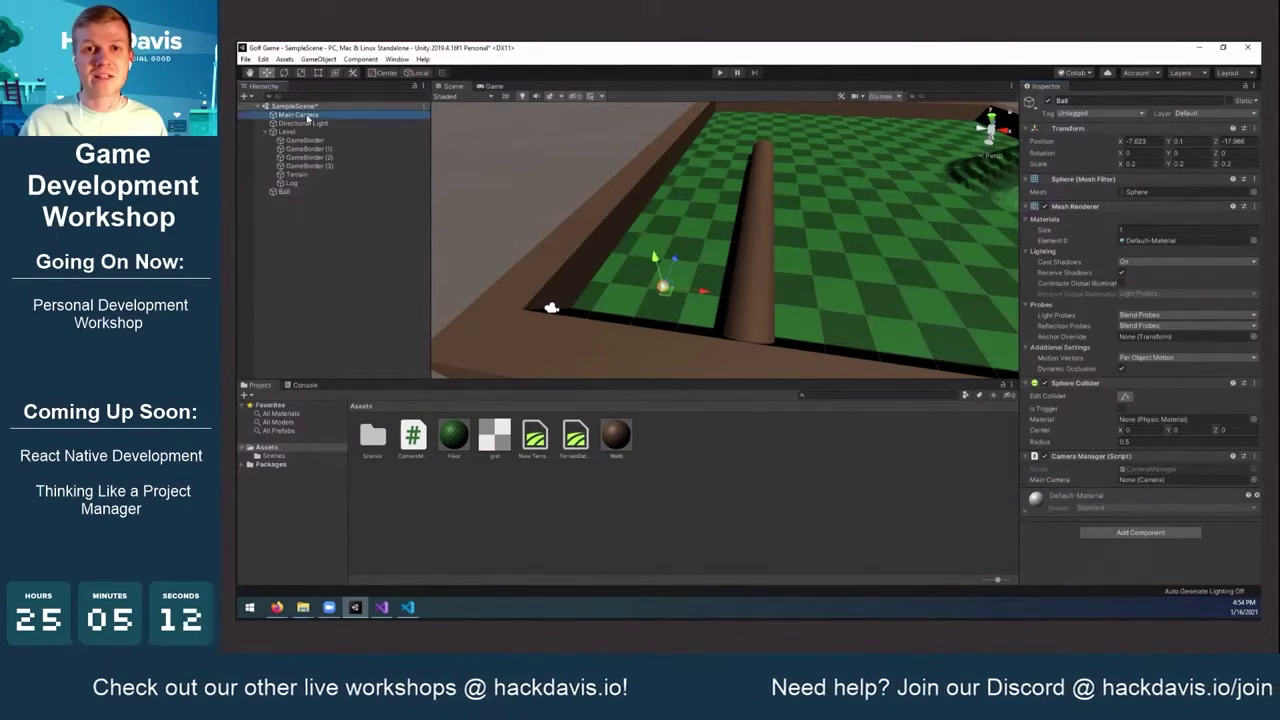
pyautogui.moveTo(307, 118); pyautogui.dragTo(1163, 484)
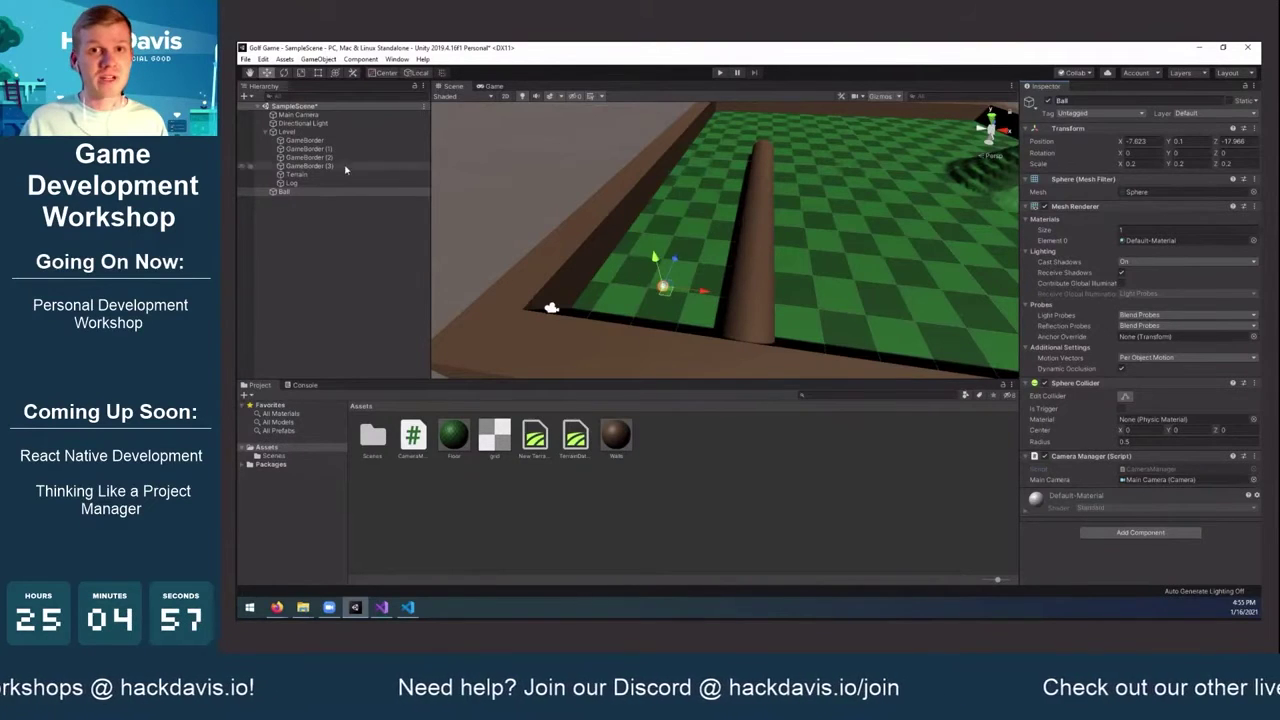
pyautogui.click(308, 108)
pyautogui.click(300, 116)
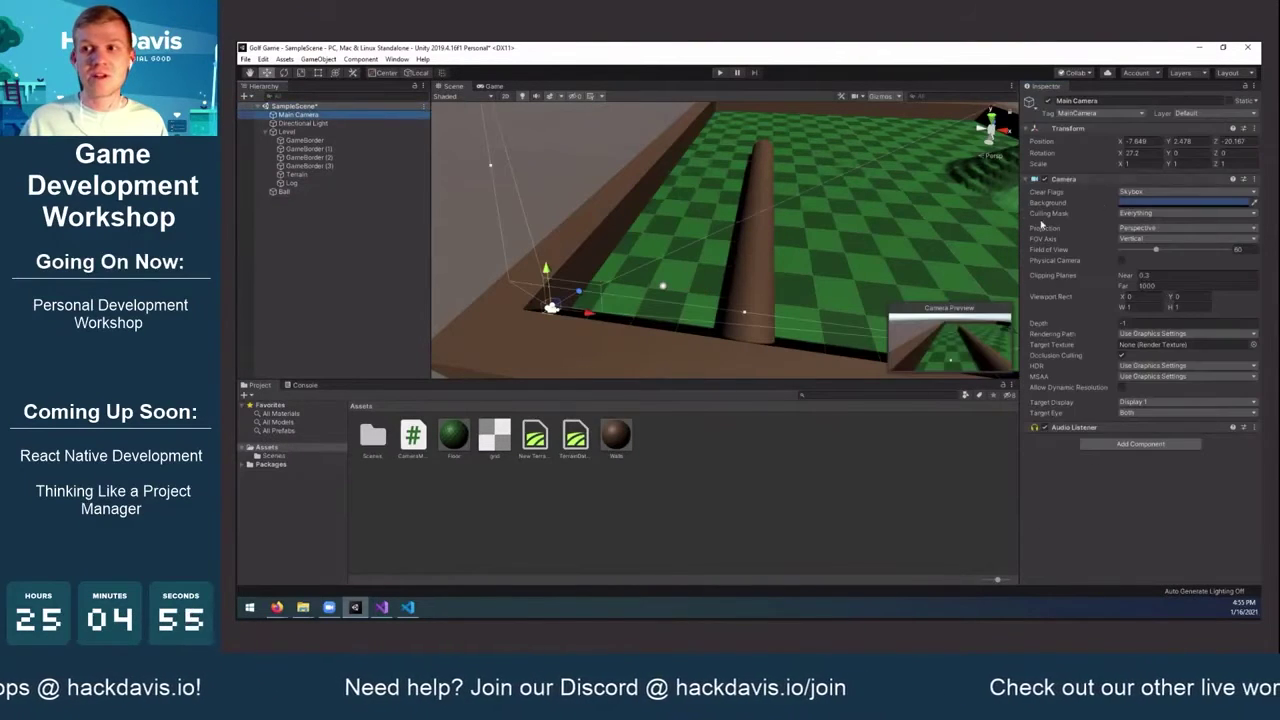
pyautogui.click(288, 191)
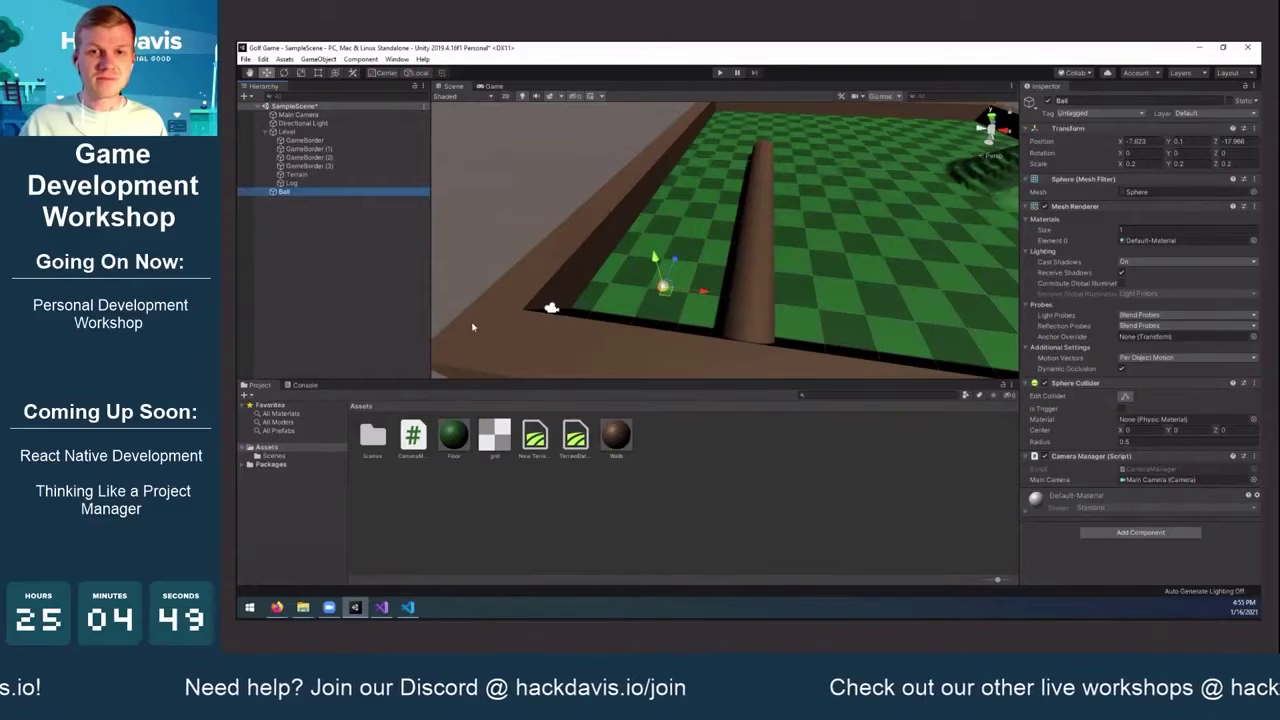
# Switch to Visual Studio, declare a public float cameraSpeed equal to 5 below mainCamera in the CameraManager script, and save it
pyautogui.click(389, 607)
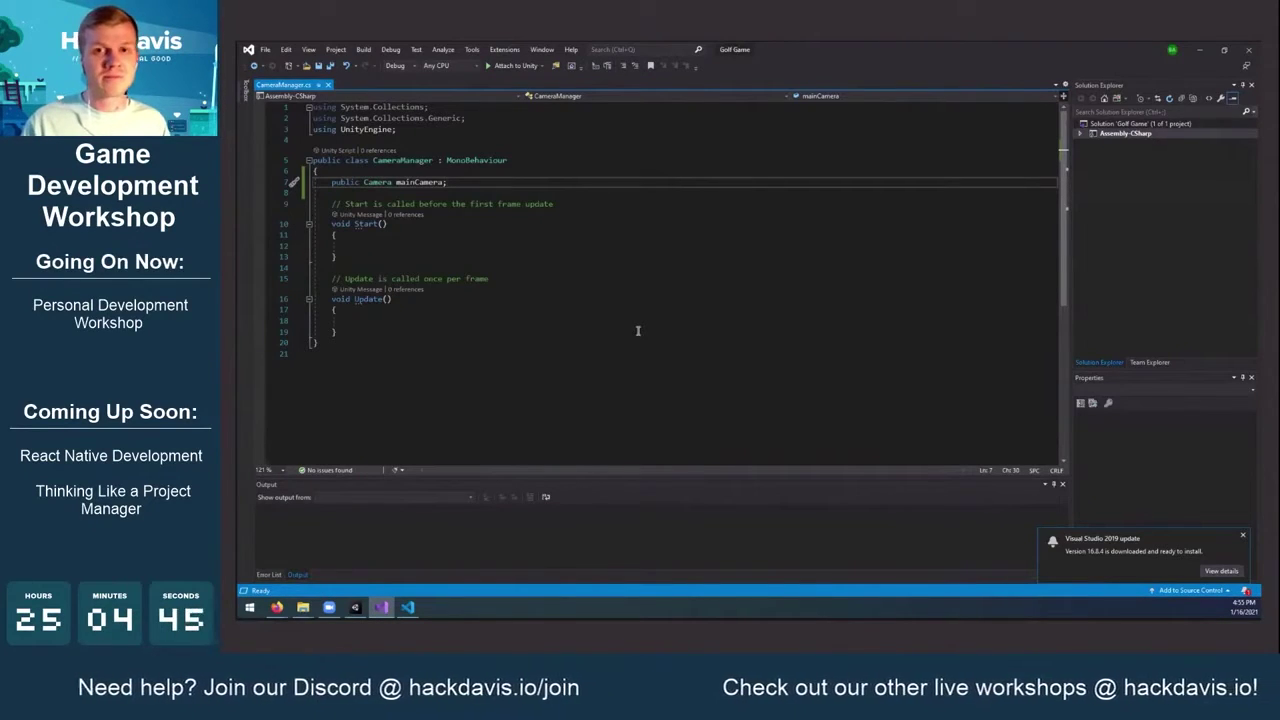
pyautogui.moveTo(331, 182); pyautogui.dragTo(481, 184)
pyautogui.click(481, 184)
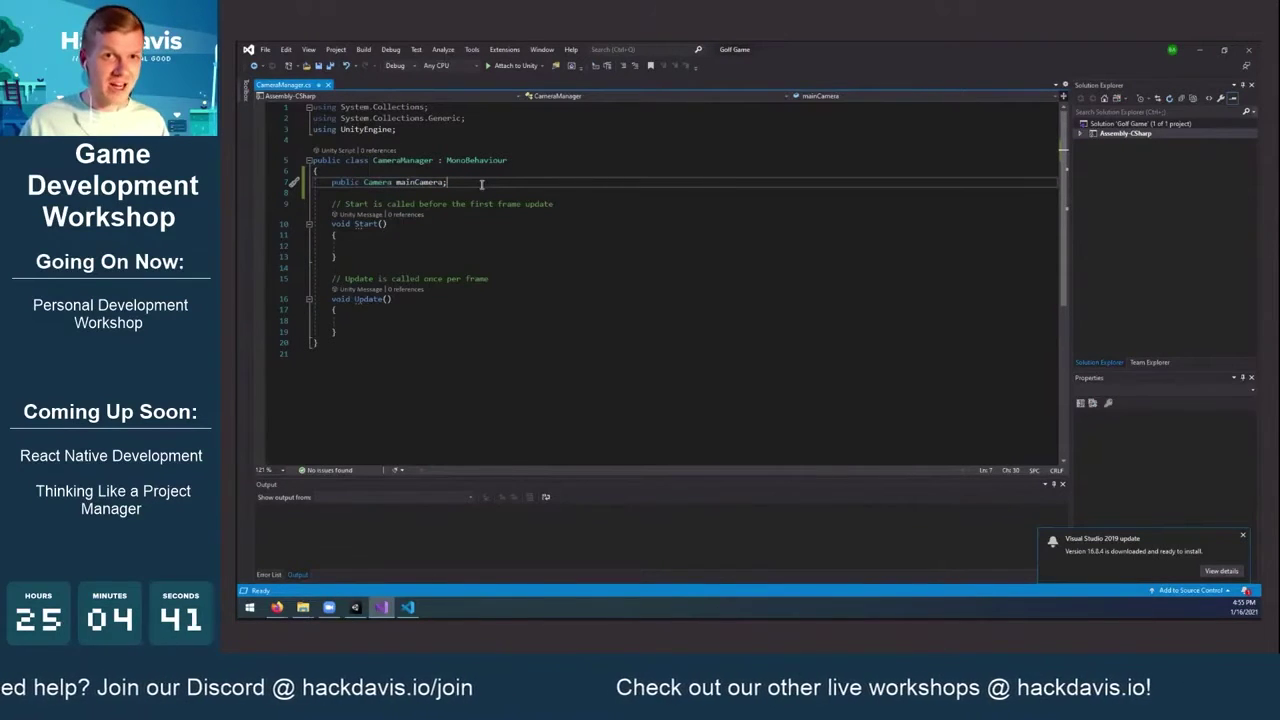
pyautogui.doubleClick(428, 184)
pyautogui.click(458, 184)
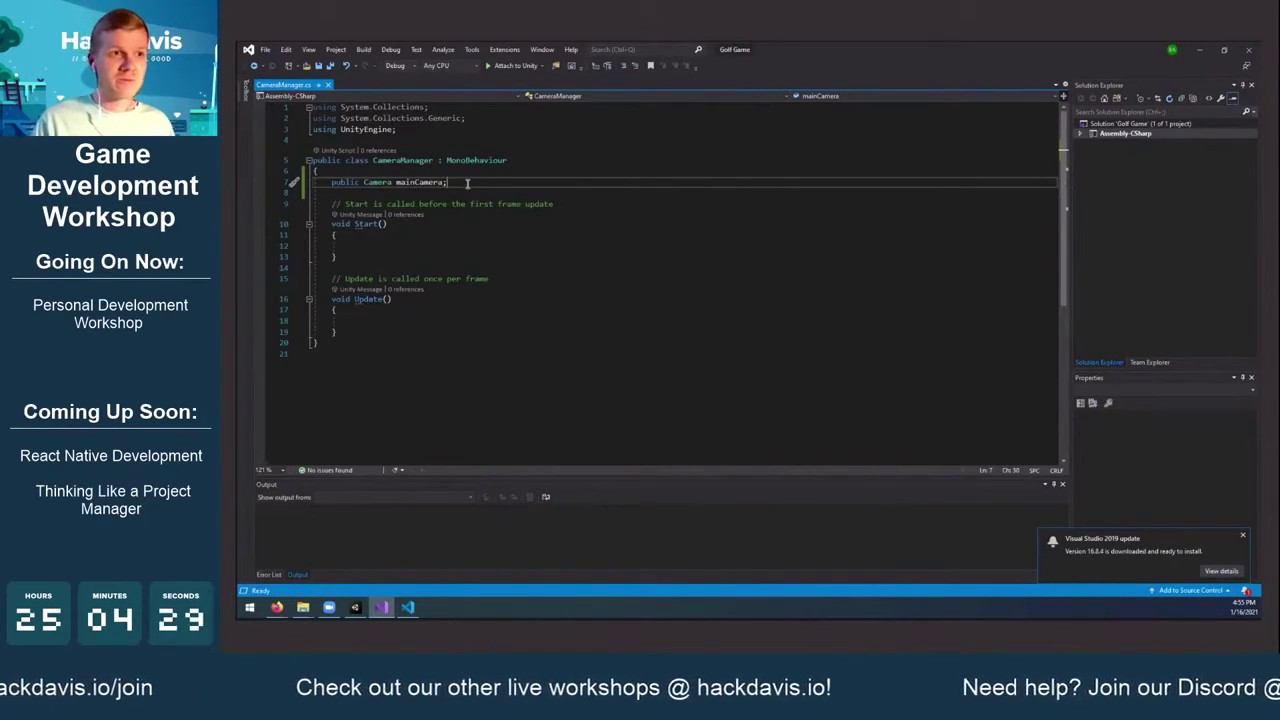
pyautogui.press('Return')
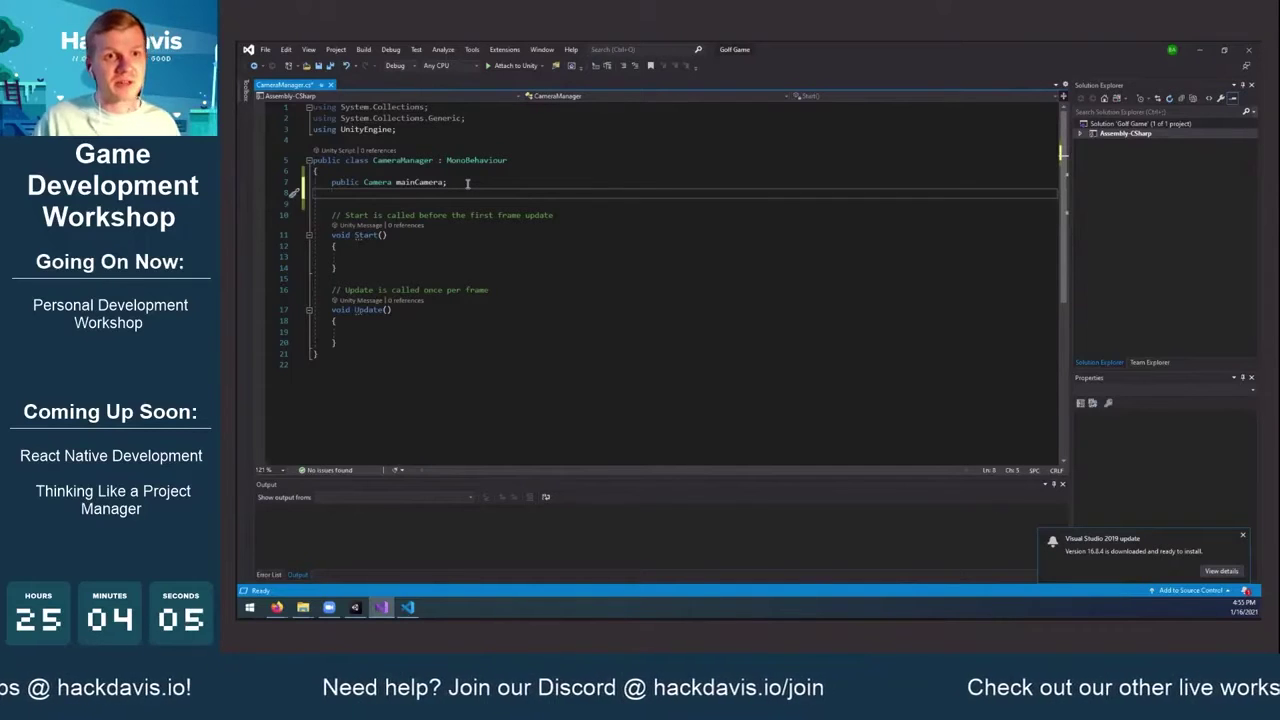
pyautogui.write('pbuli')
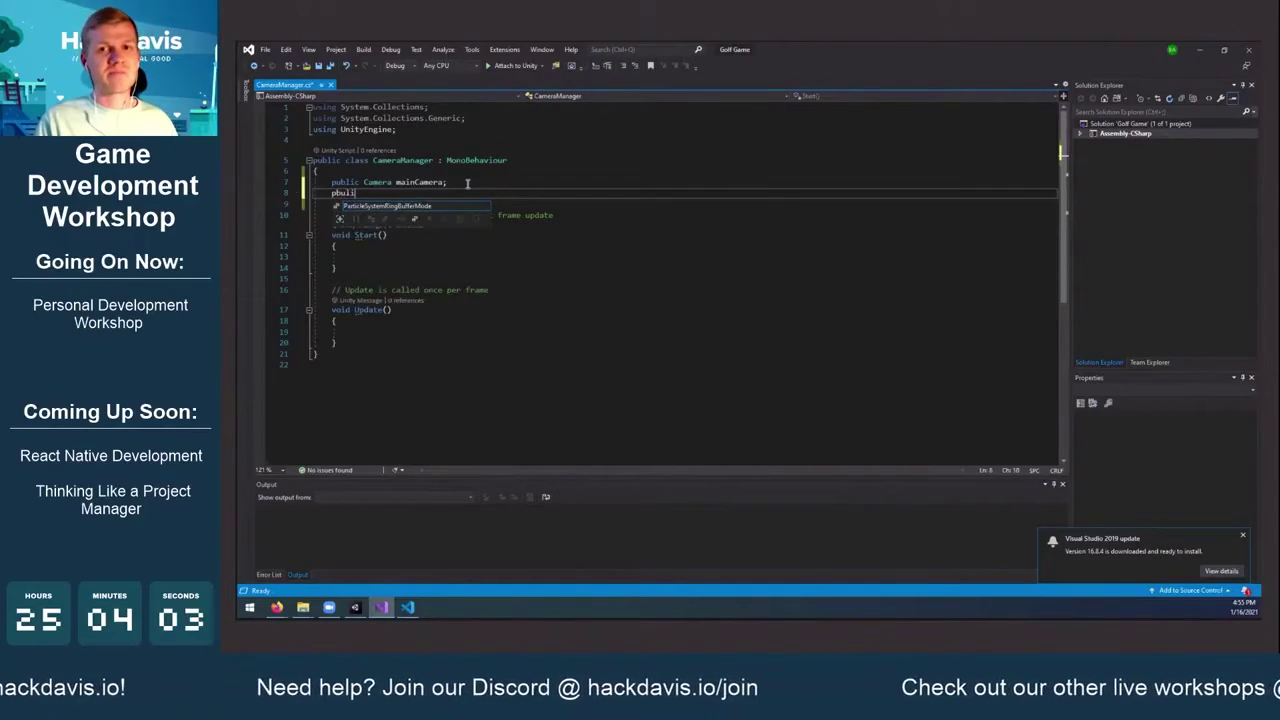
pyautogui.hotkey('ctrl', 'BackSpace')
pyautogui.write('blic ')
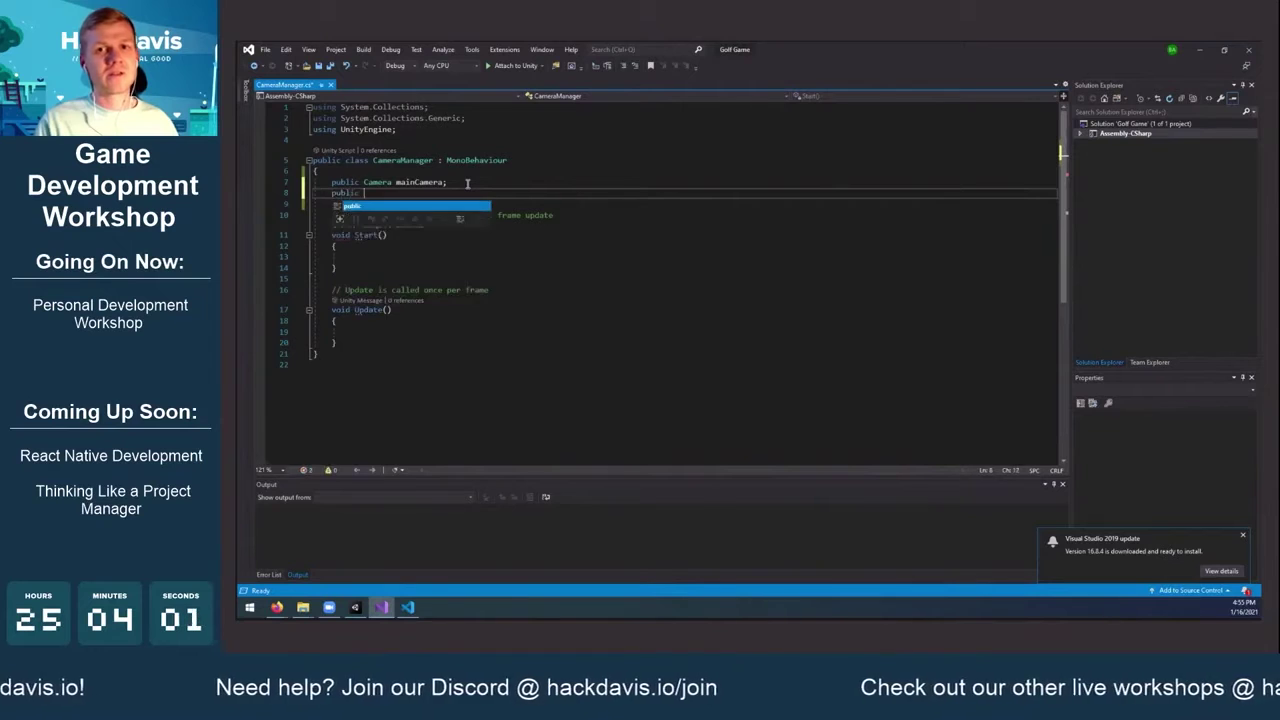
pyautogui.write('float cameraSpeed')
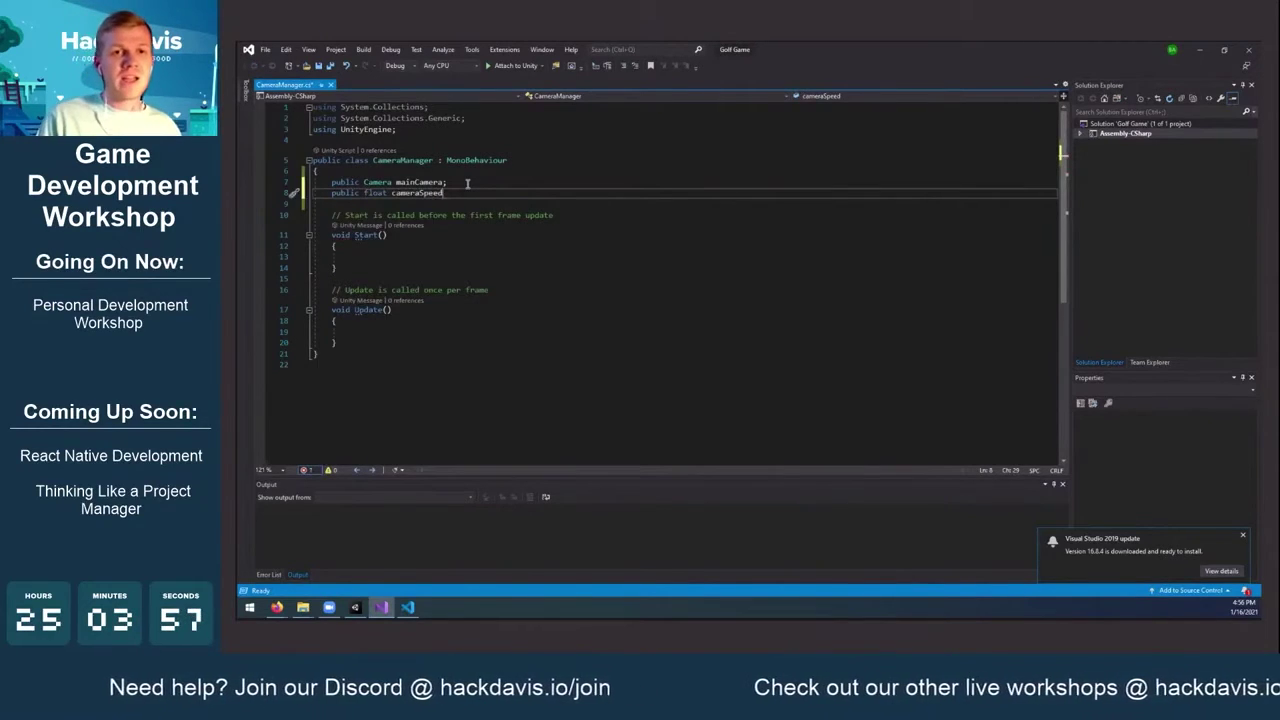
pyautogui.write(' = 5;')
pyautogui.hotkey('ctrl', 's')
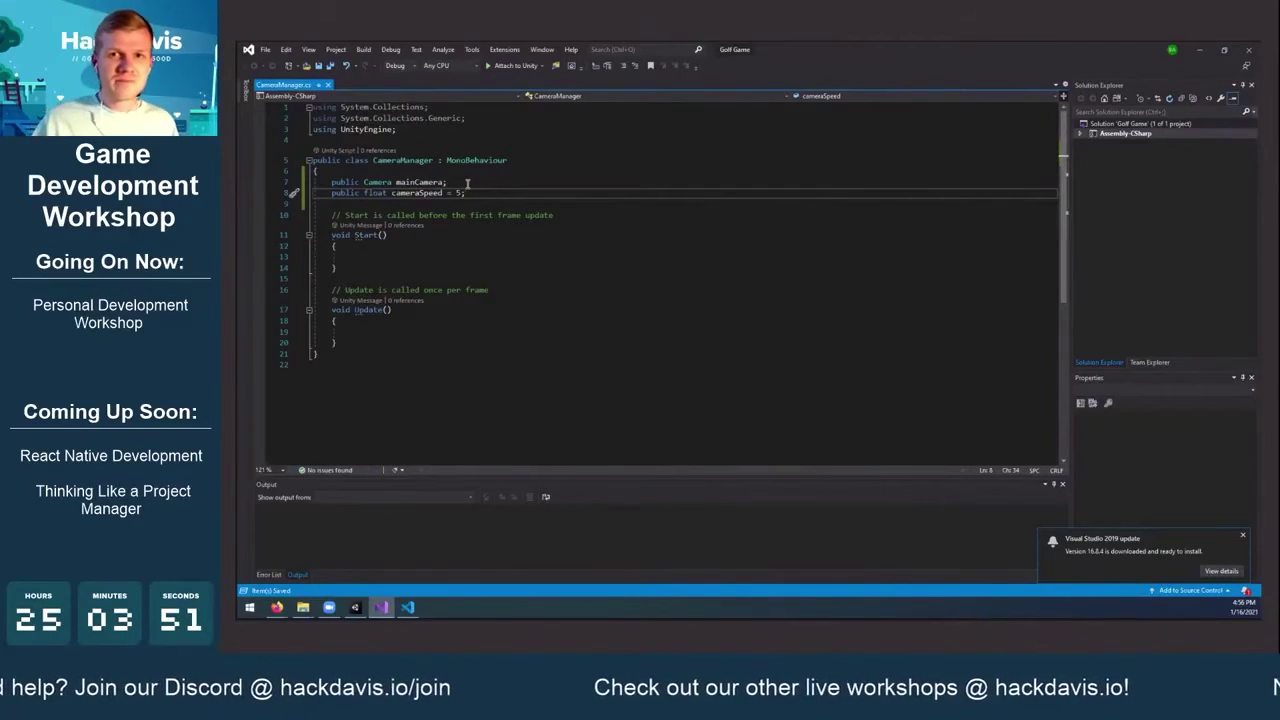
# Switch to Unity, try a Camera Speed of 3.04 on the Ball's Camera Manager, and set it back to 5
pyautogui.click(355, 607)
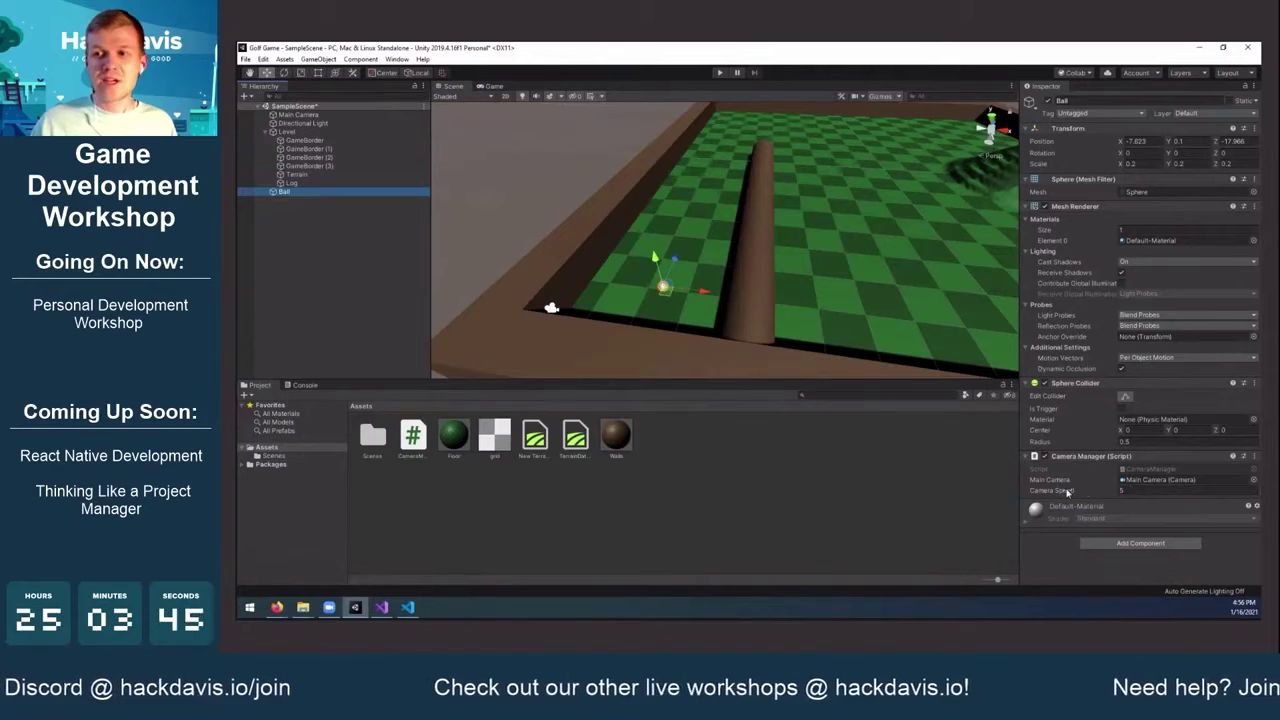
pyautogui.moveTo(1067, 491); pyautogui.dragTo(1036, 505)
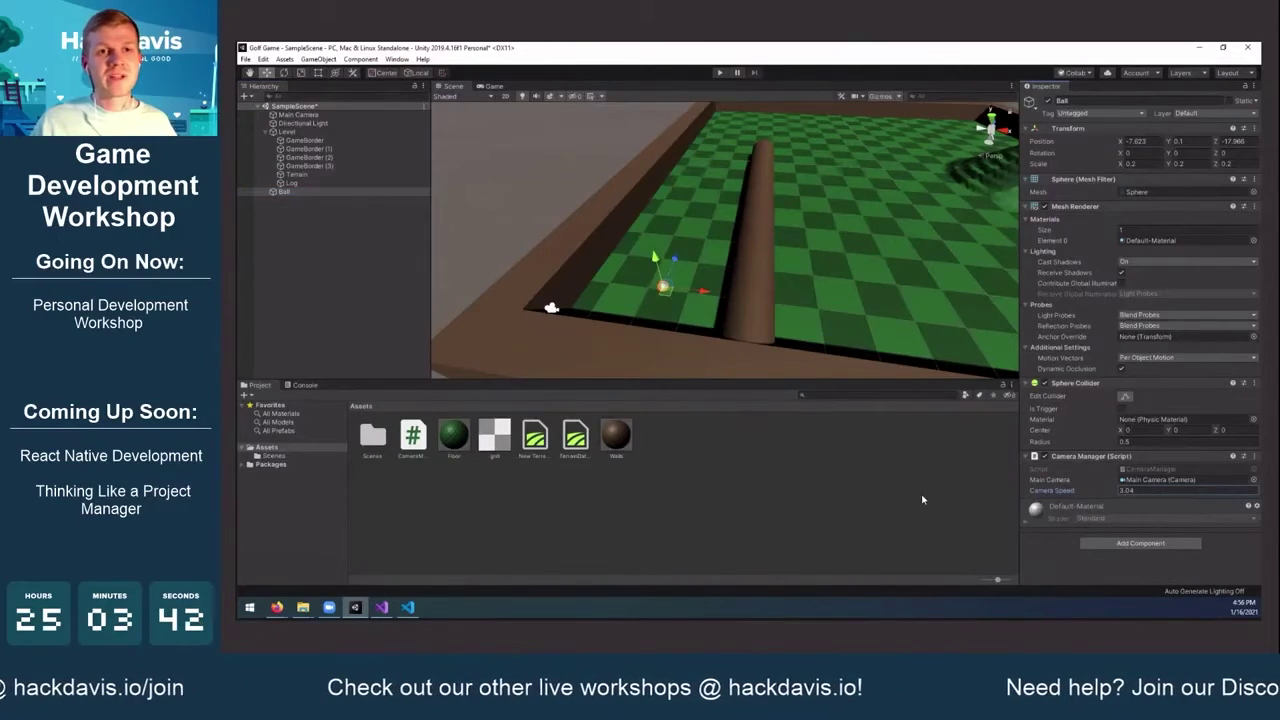
pyautogui.hotkey('alt', 'Tab')
pyautogui.hotkey('alt', 'Tab')
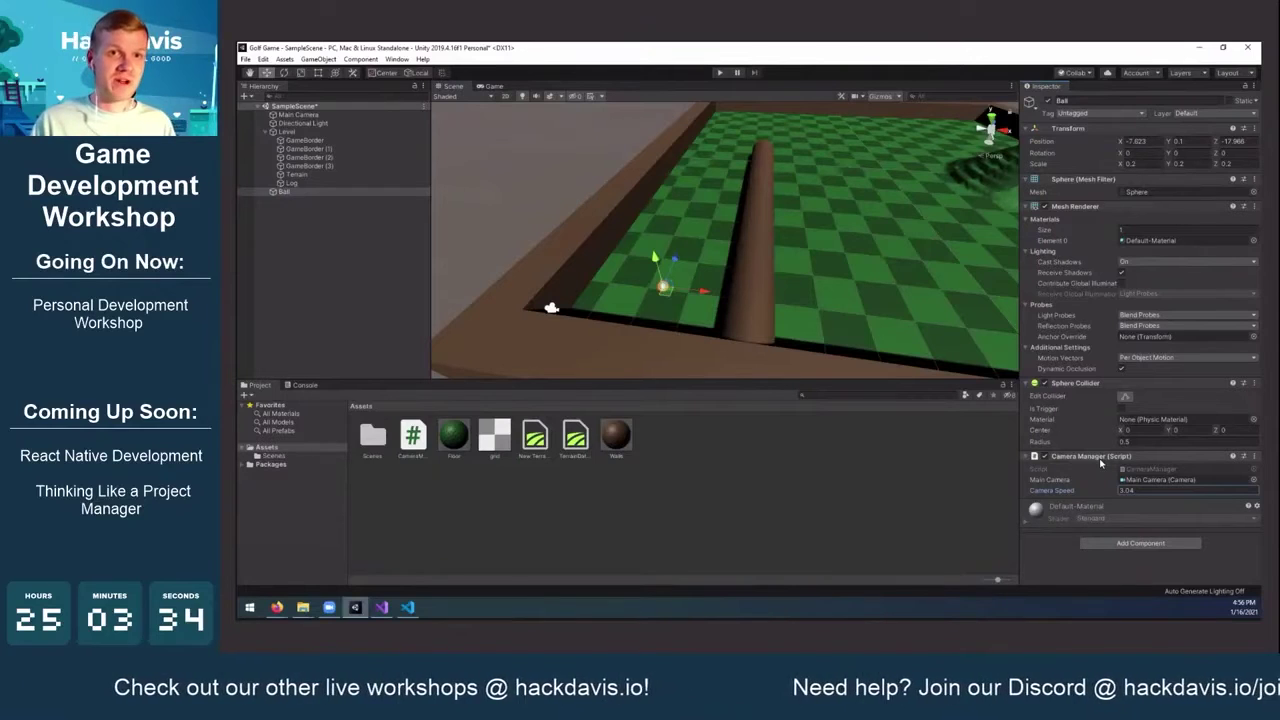
pyautogui.click(1144, 492)
pyautogui.write('5')
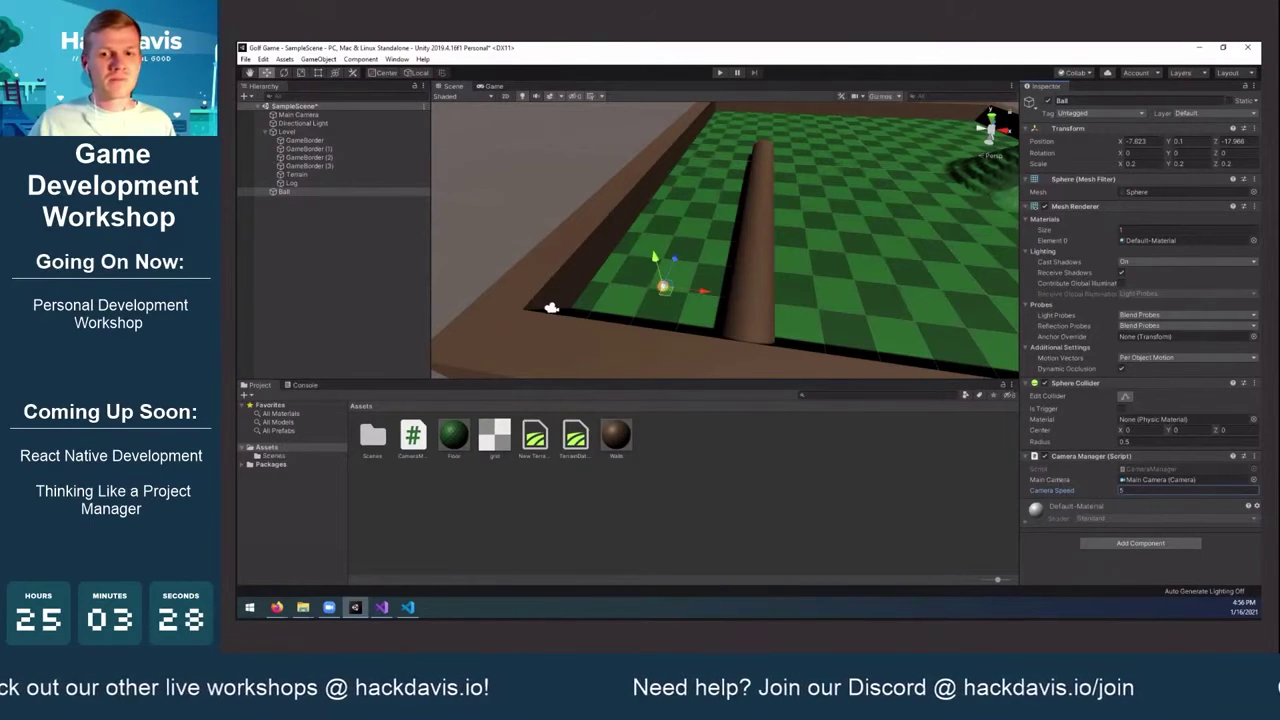
# Switch to Visual Studio and declare a private Vector3 variable named offset below cameraSpeed in the CameraManager class
pyautogui.click(383, 608)
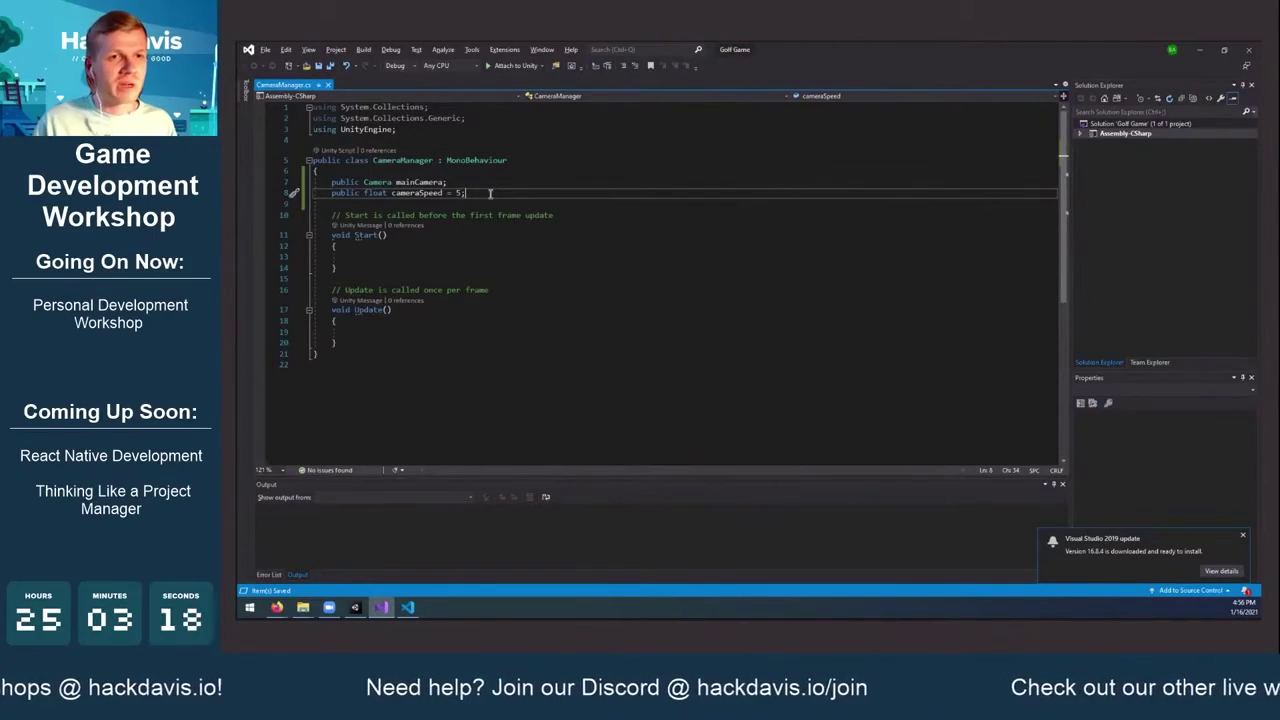
pyautogui.press('Return')
pyautogui.press('Return')
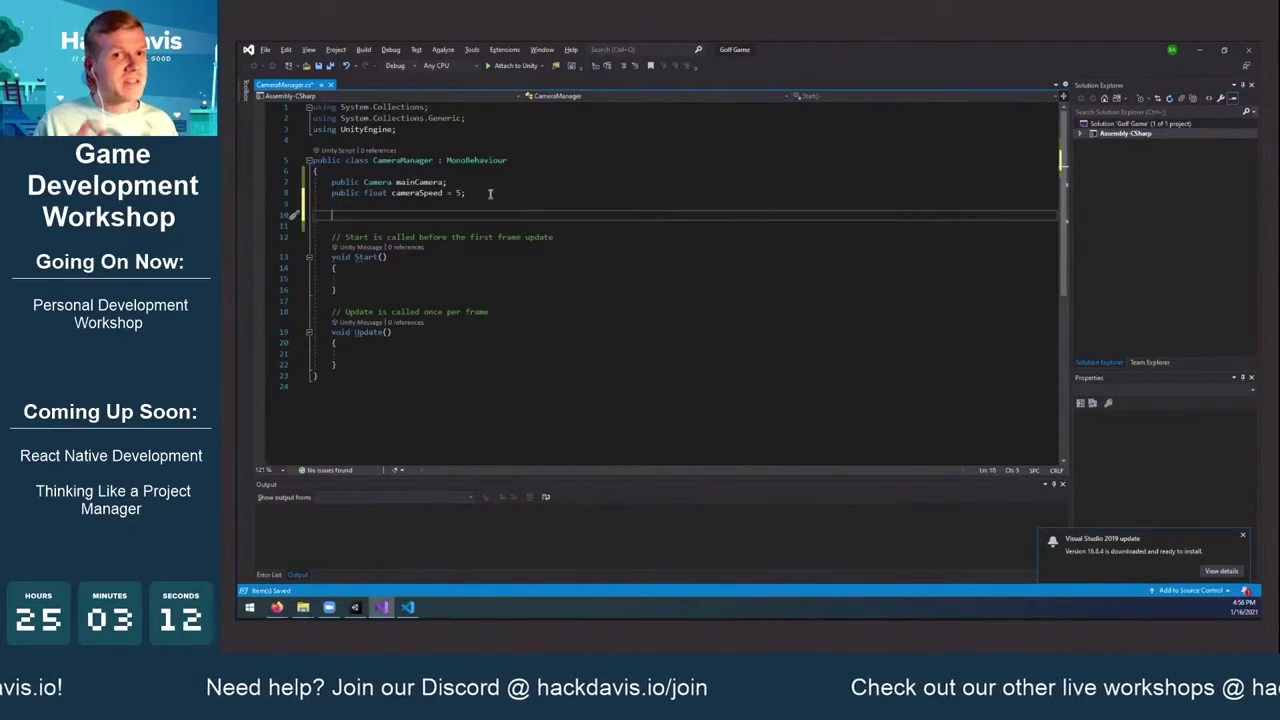
pyautogui.write('priv')
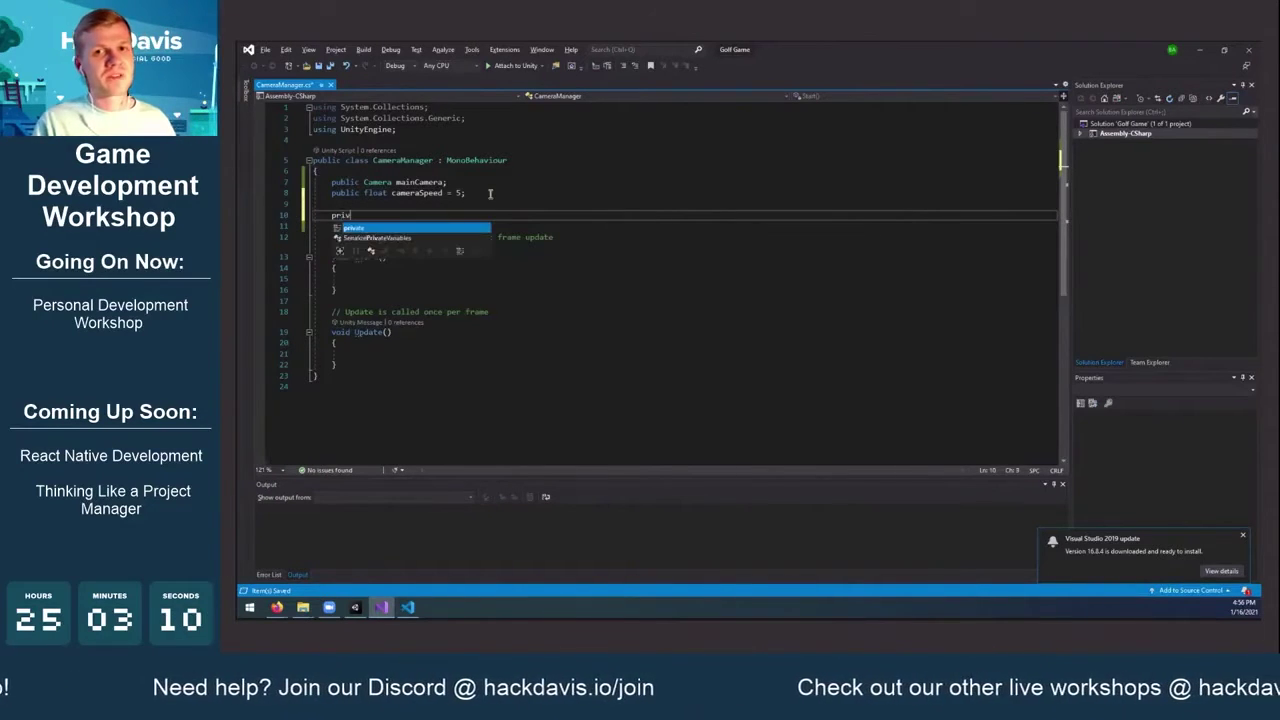
pyautogui.write('ate Vector3')
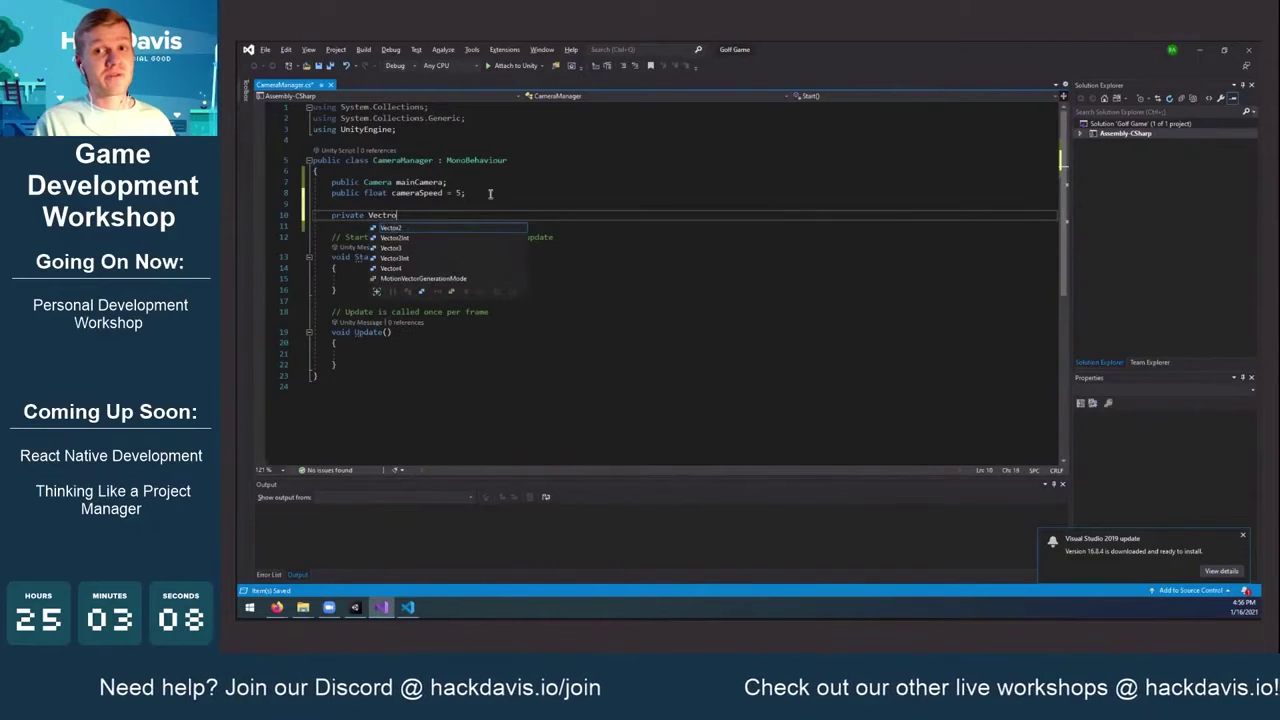
pyautogui.write(' offset;')
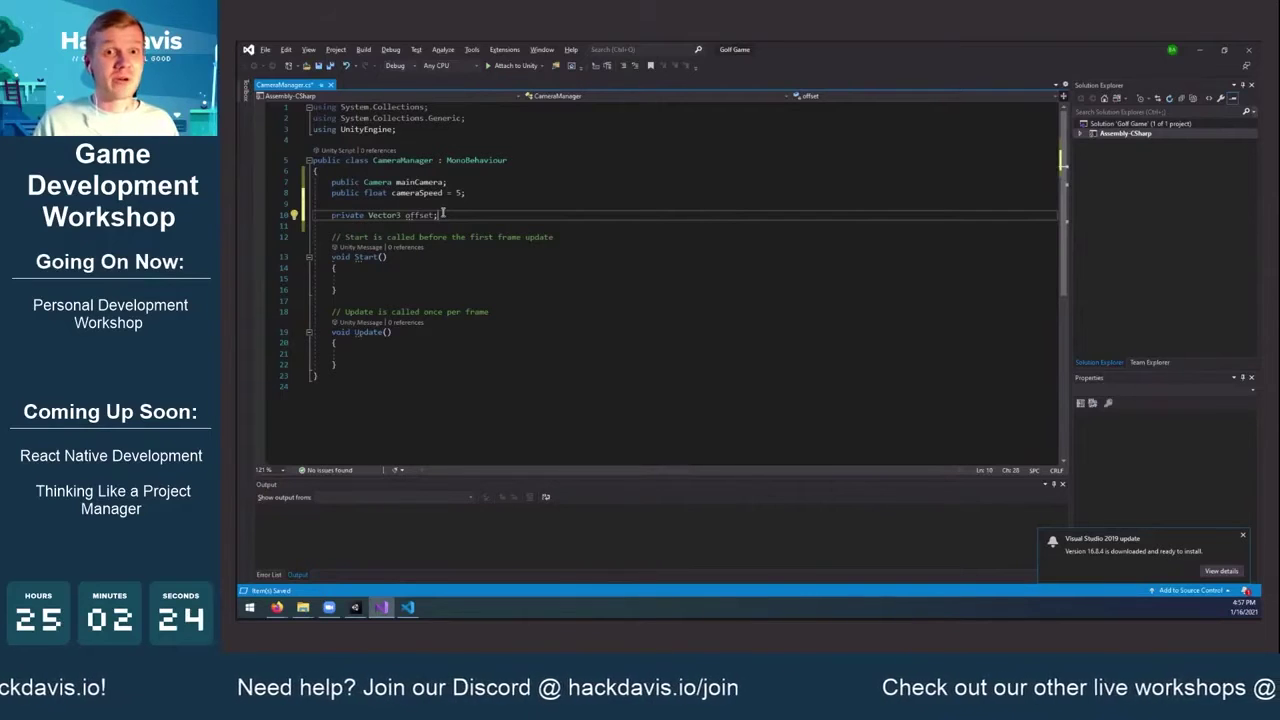
# Examine the Start and Update methods and their comments in the CameraManager script
pyautogui.scroll(-1, 443, 290)
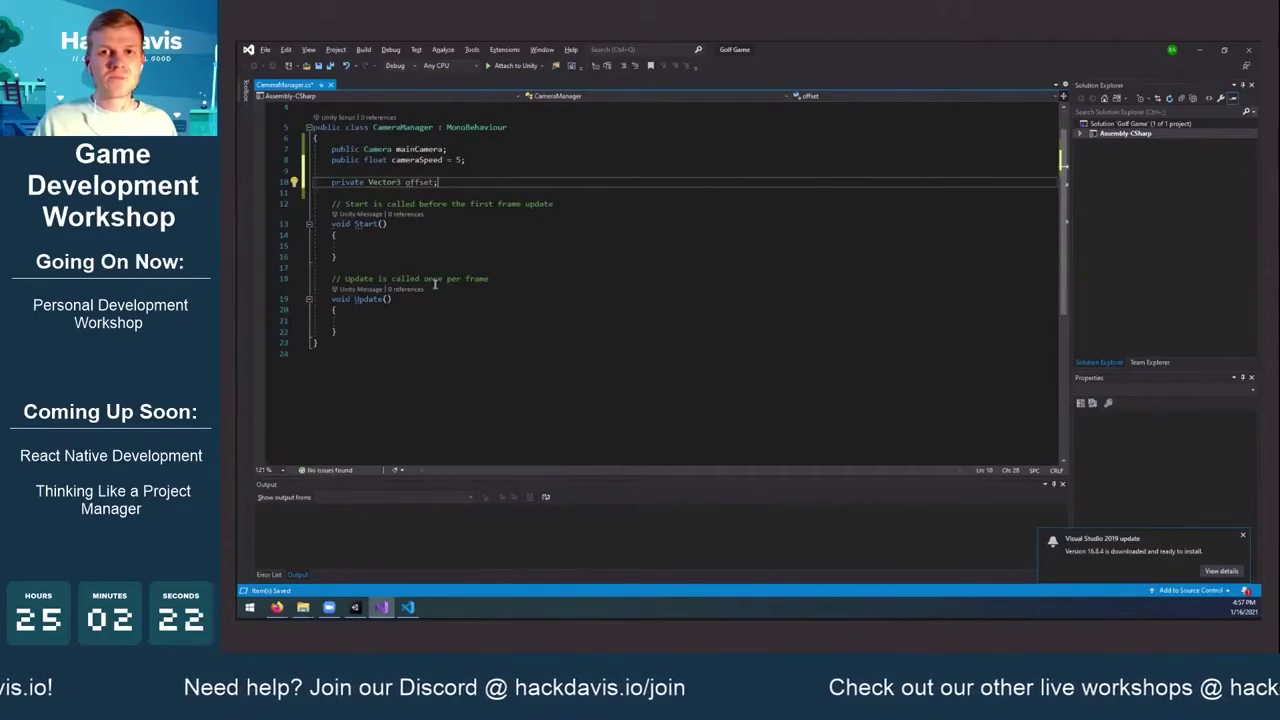
pyautogui.scroll(1, 400, 240)
pyautogui.click(352, 289)
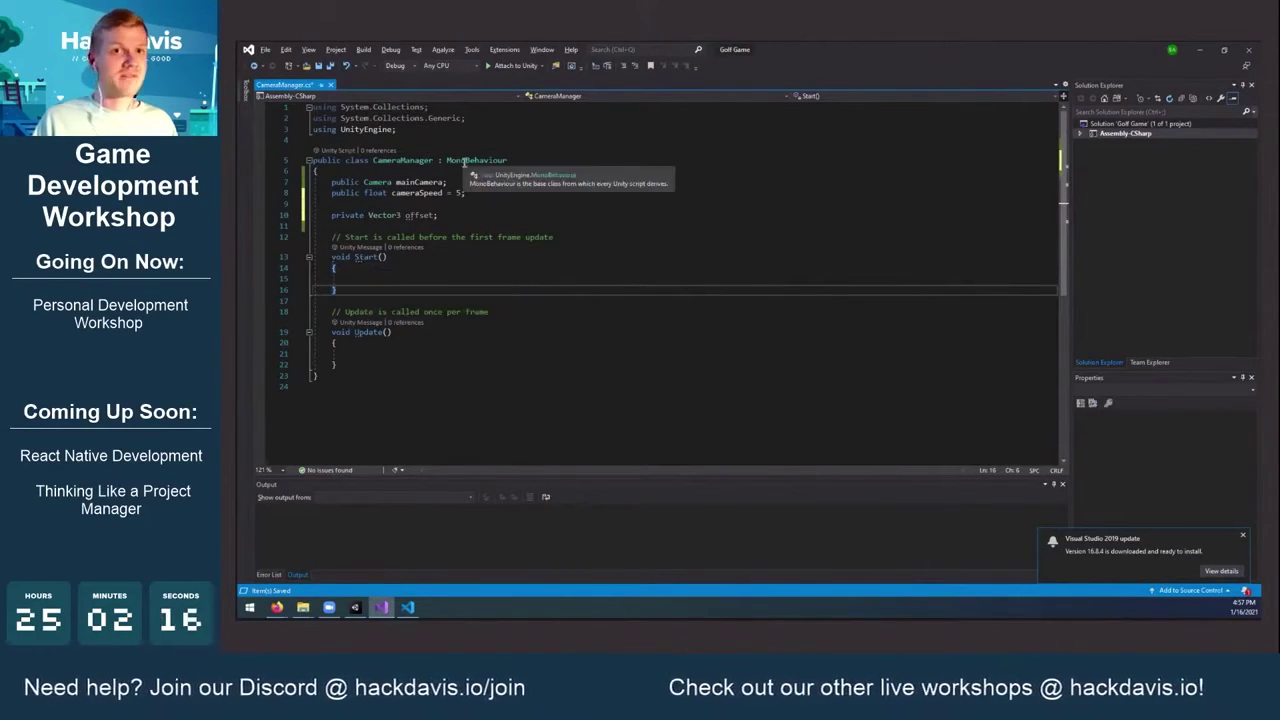
pyautogui.moveTo(553, 237); pyautogui.dragTo(333, 240)
pyautogui.click(333, 240)
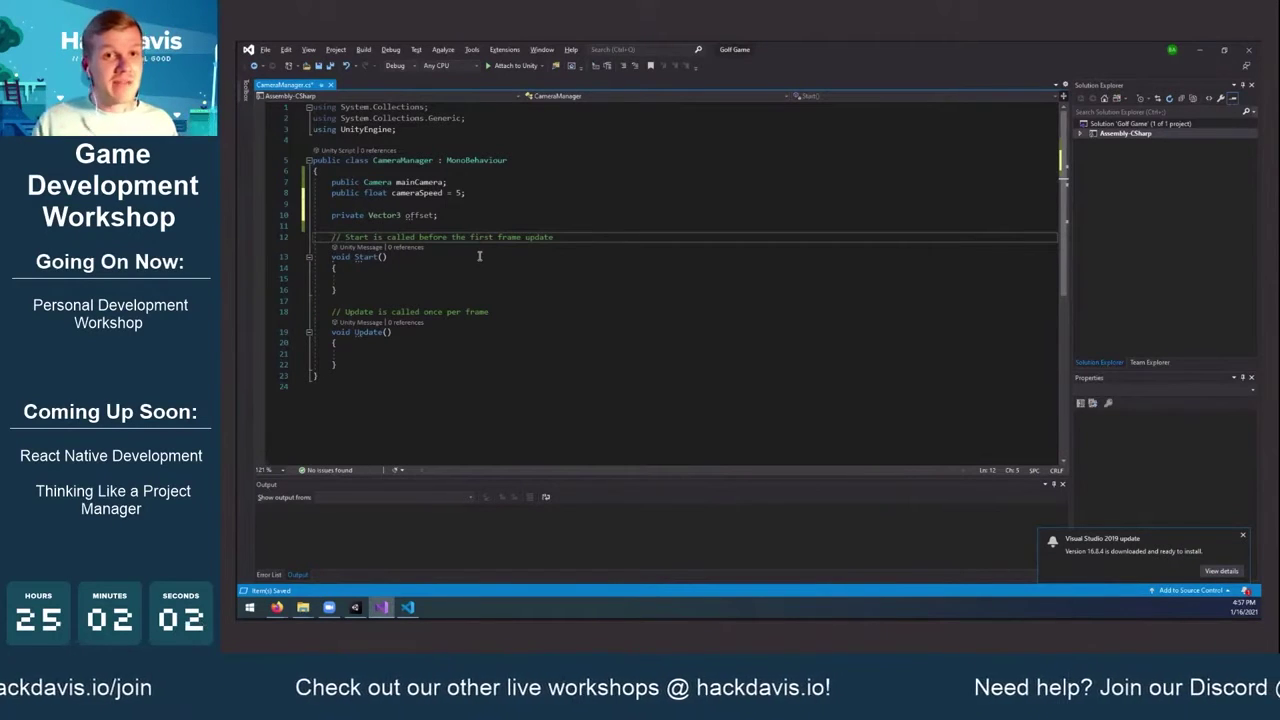
pyautogui.moveTo(340, 364); pyautogui.dragTo(336, 314)
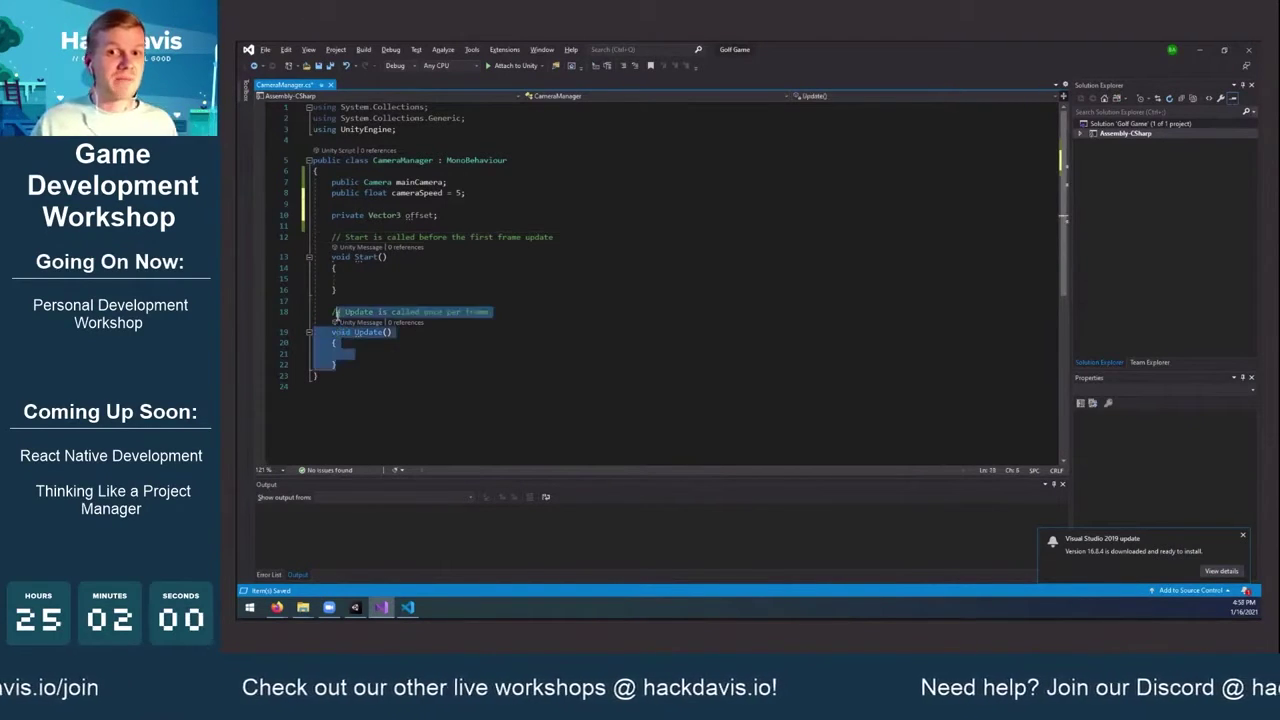
pyautogui.click(480, 311)
pyautogui.moveTo(503, 314); pyautogui.dragTo(342, 314)
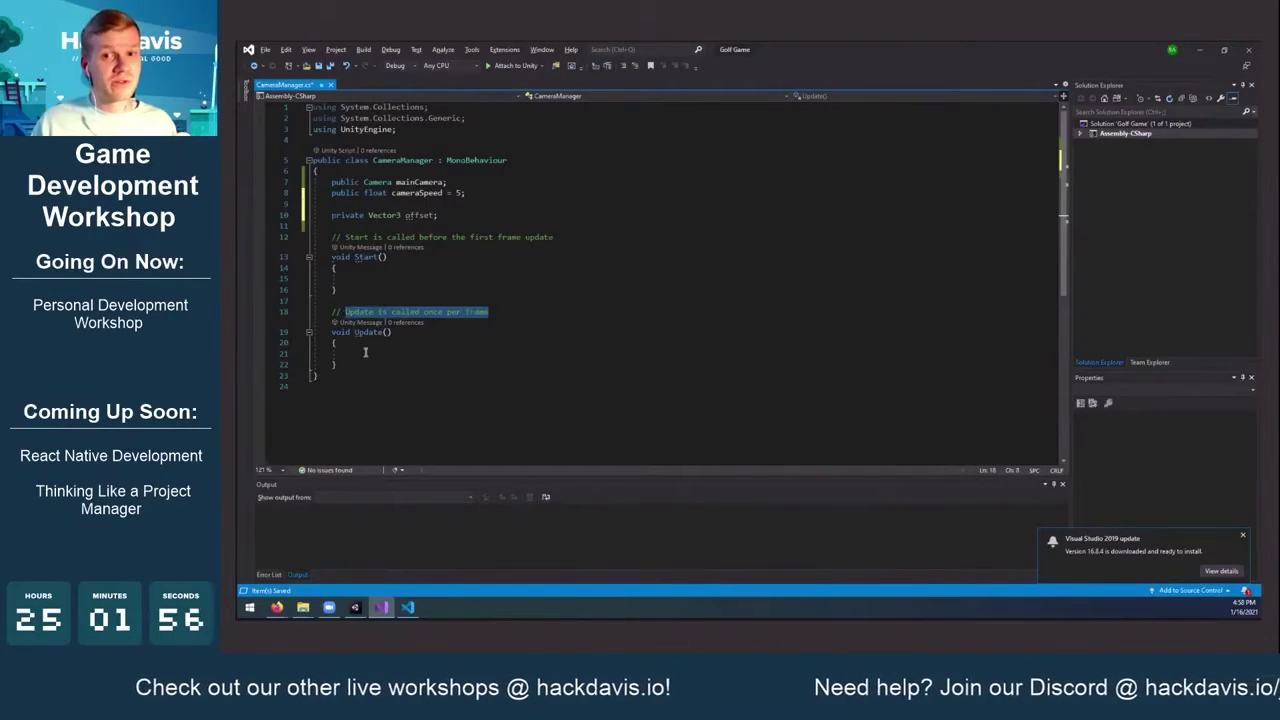
pyautogui.click(365, 352)
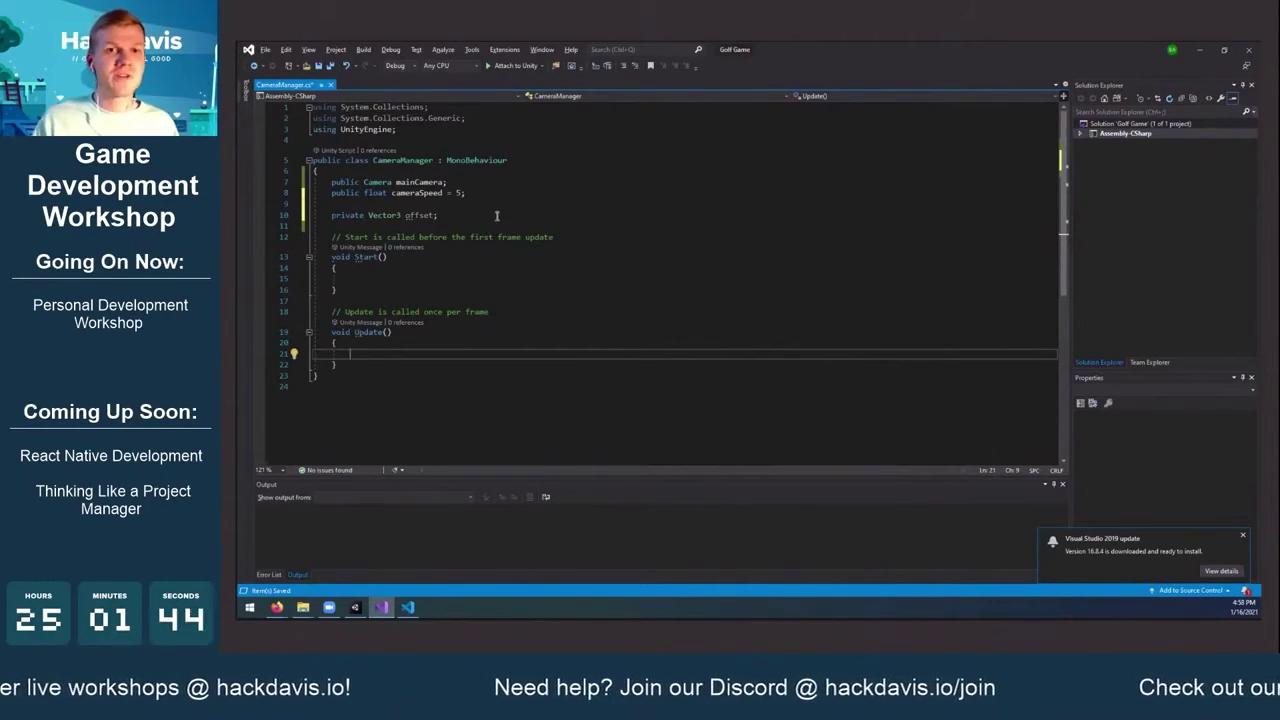
pyautogui.moveTo(465, 160)
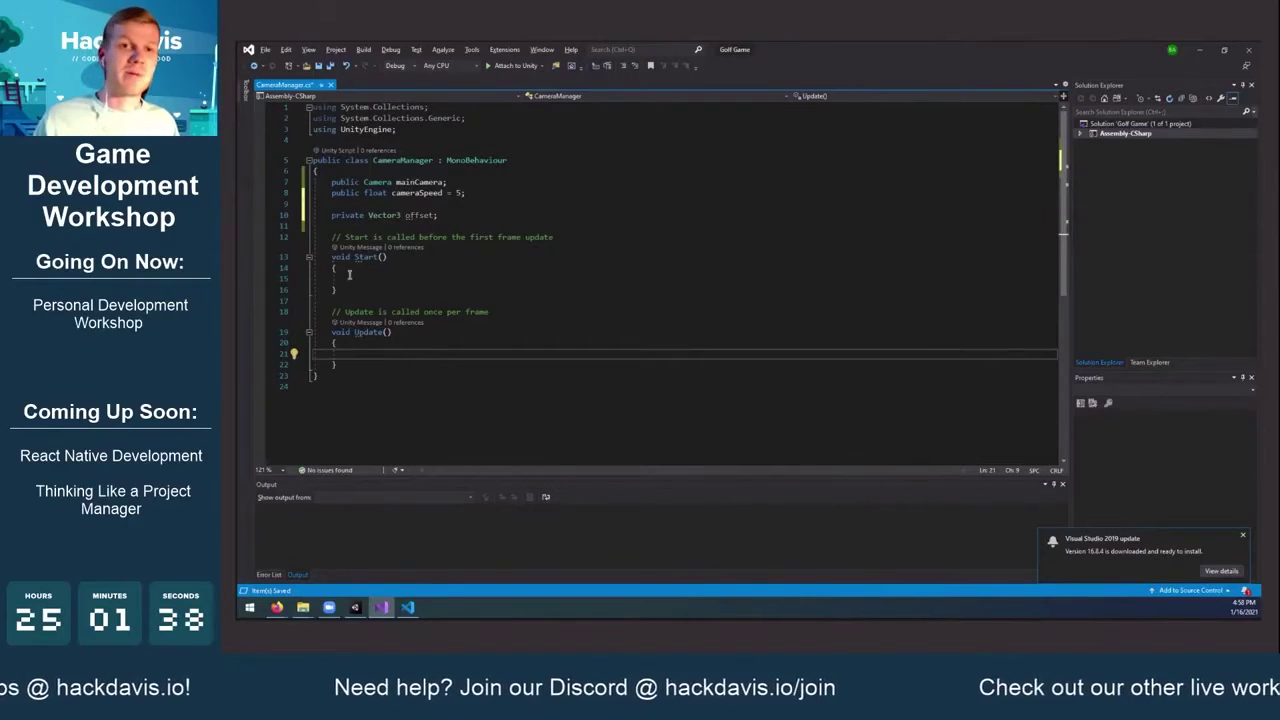
pyautogui.click(393, 281)
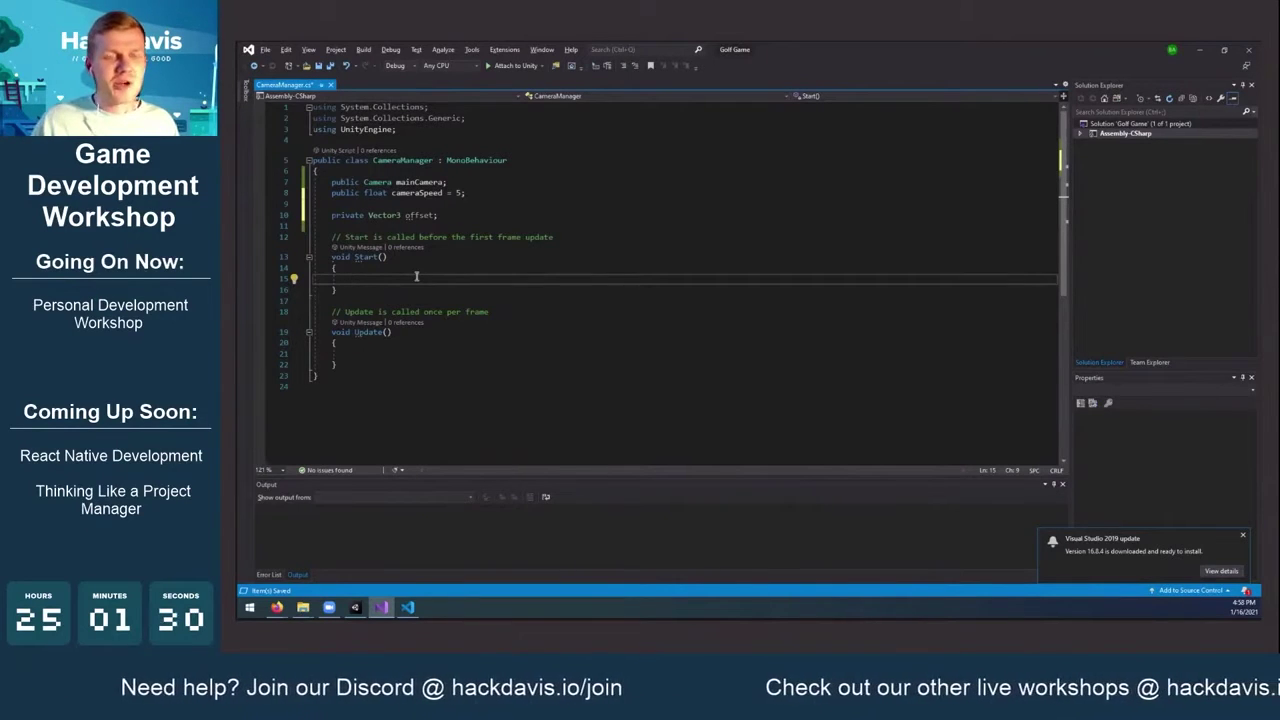
# Switch to Unity, run the game briefly to check the mouse cursor over the game view, and stop it
pyautogui.click(355, 607)
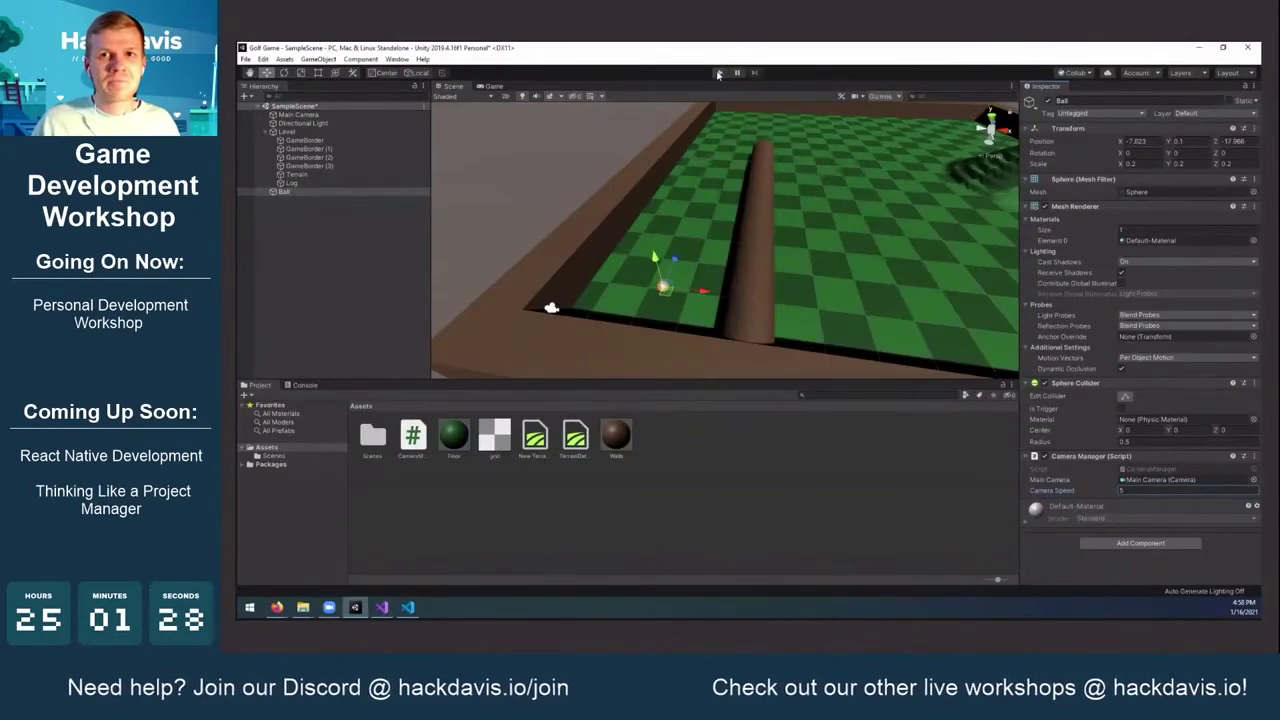
pyautogui.click(718, 73)
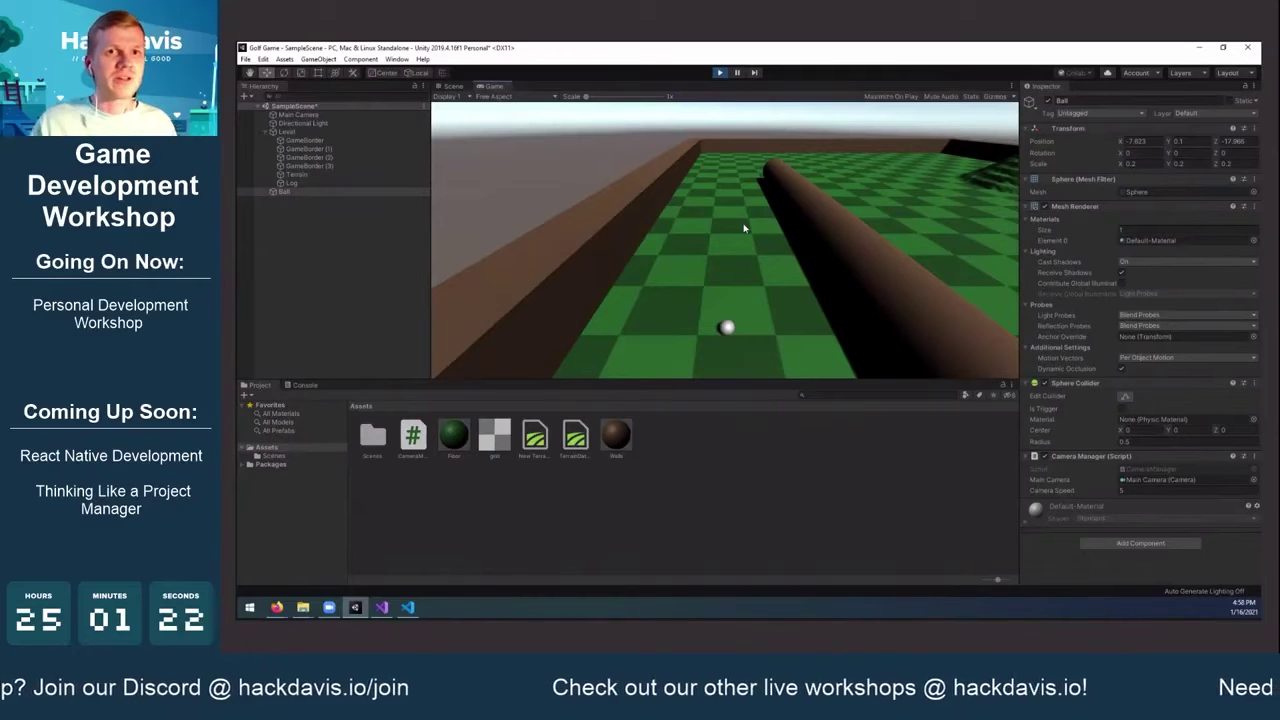
pyautogui.click(718, 73)
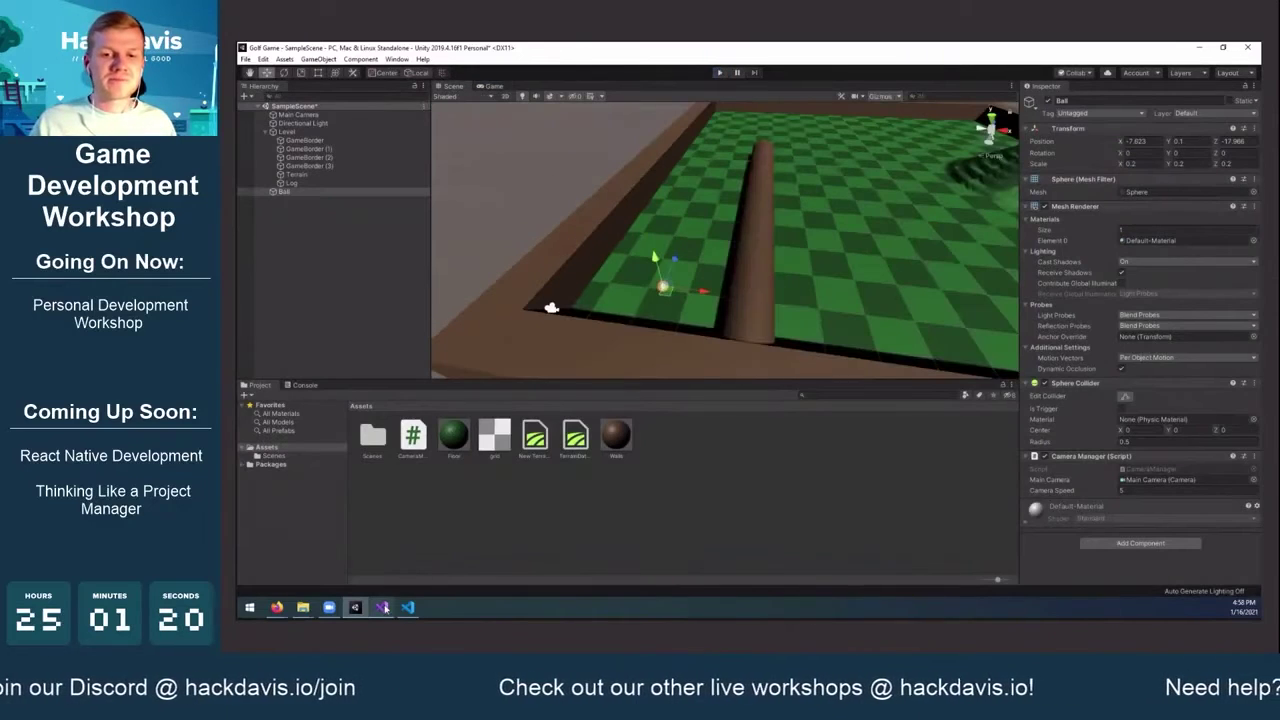
# Add "Cursor.visible = false;" to the Start method of the CameraManager script in Visual Studio, save it, and return to Unity
pyautogui.click(383, 607)
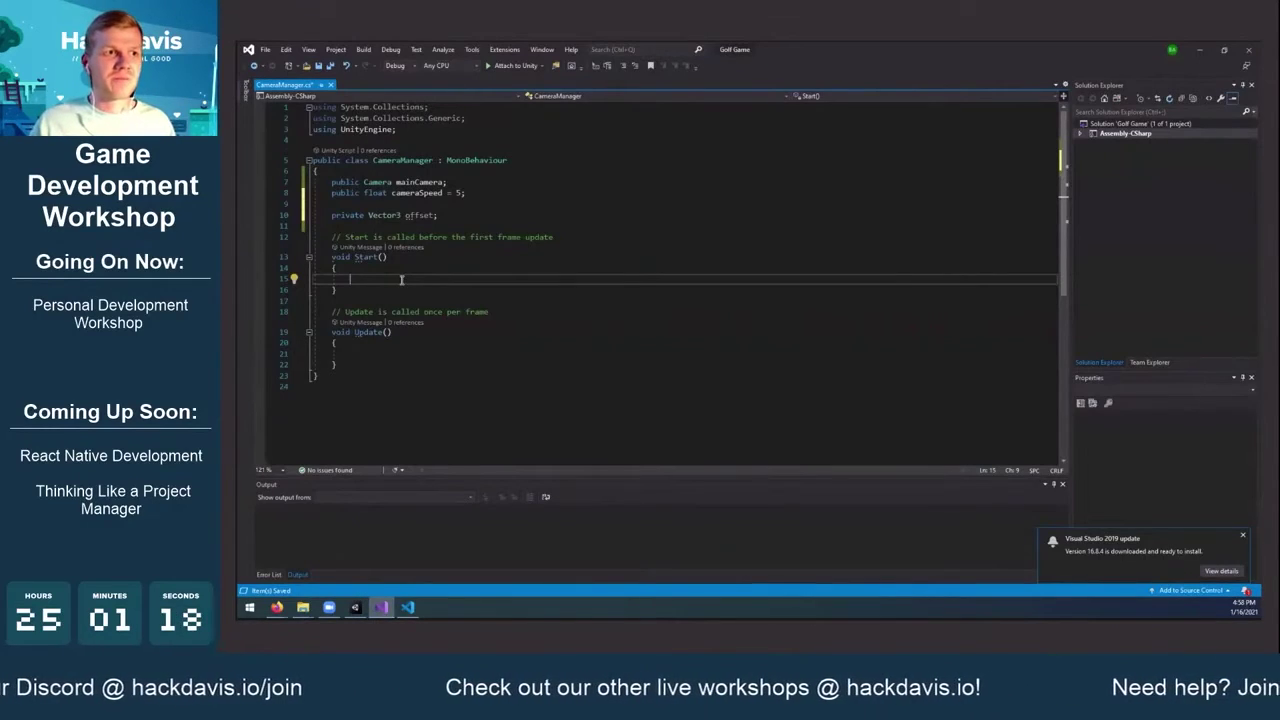
pyautogui.write('Cursor.visible = false;')
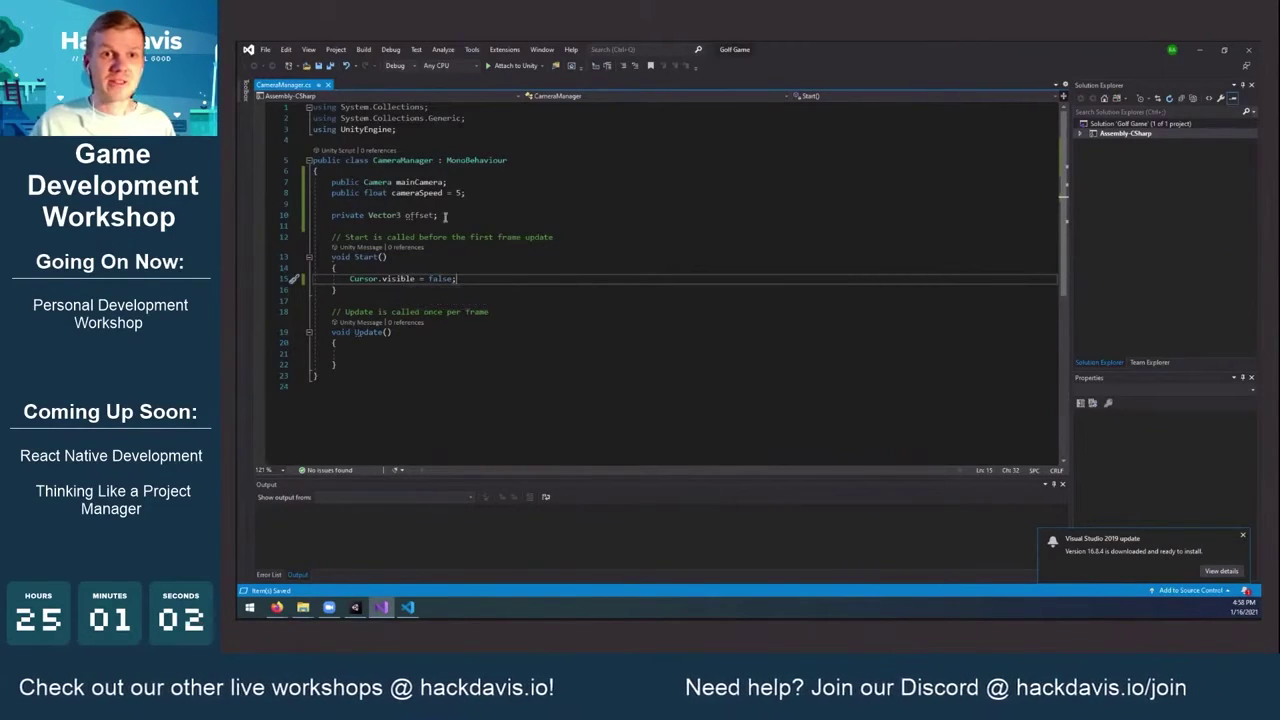
pyautogui.click(355, 607)
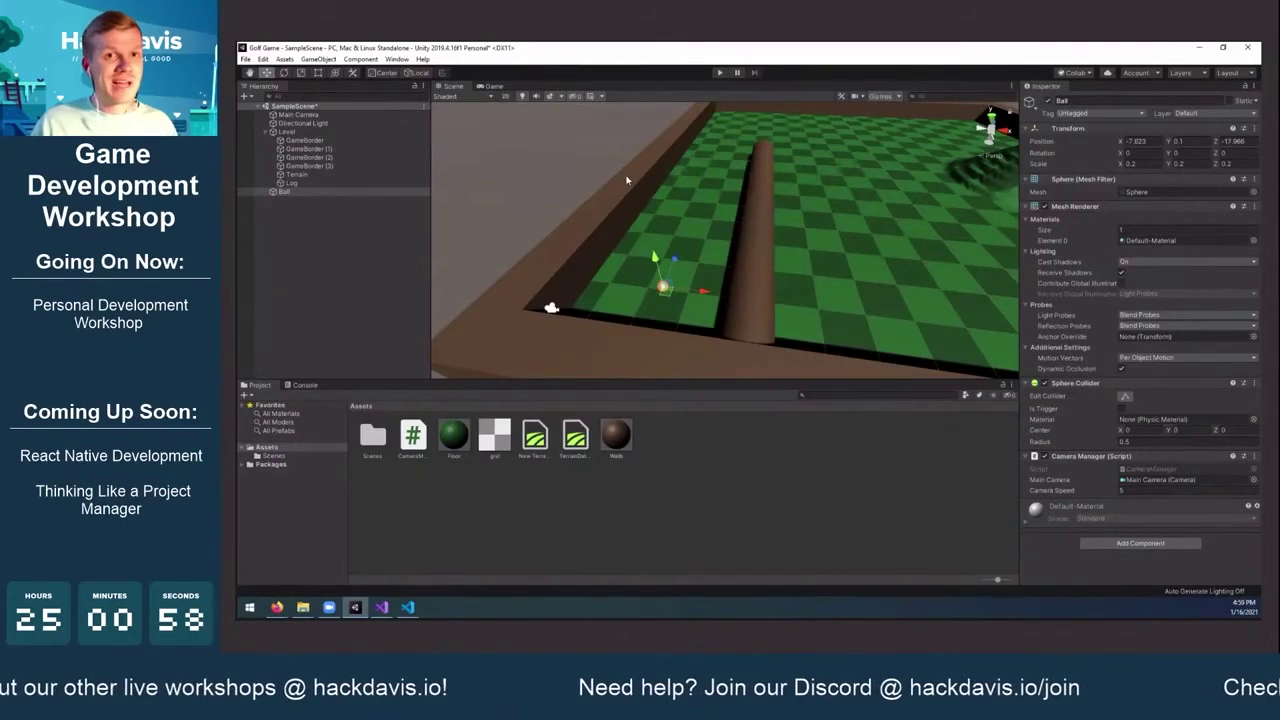
# Run the game twice in play mode to check that the mouse cursor is hidden over the game view, stopping it each time
pyautogui.click(720, 73)
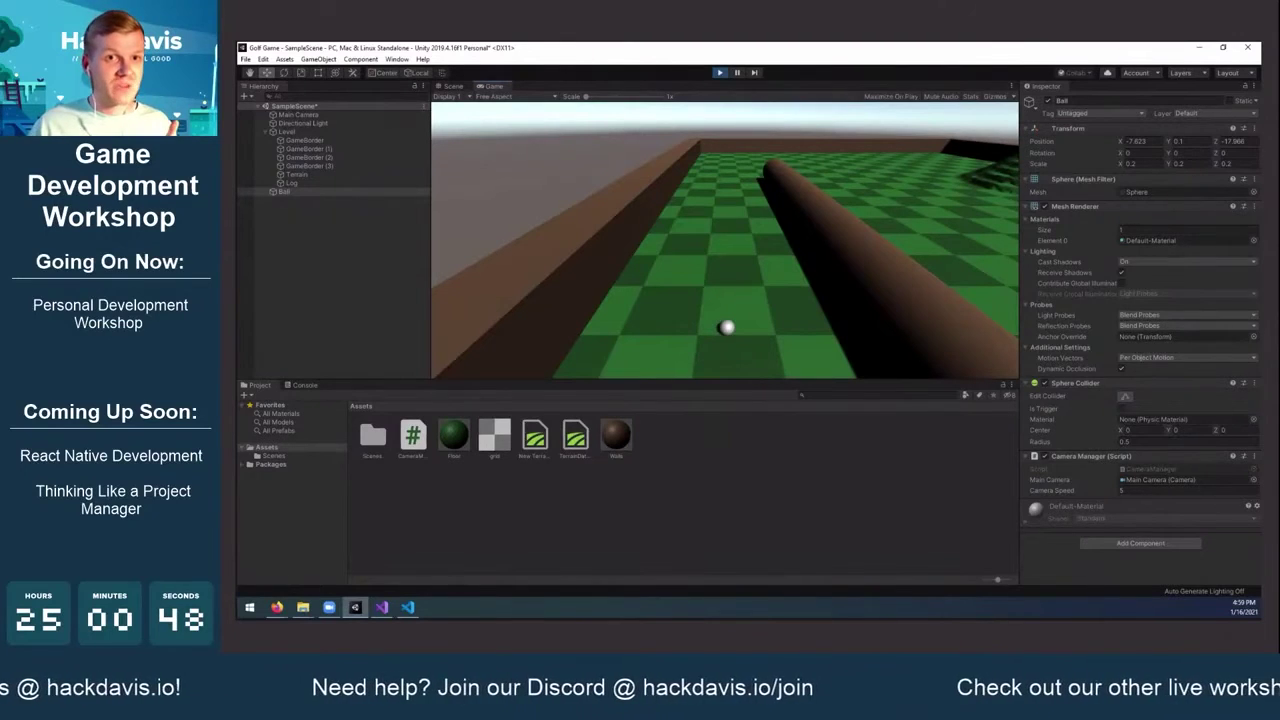
pyautogui.click(719, 73)
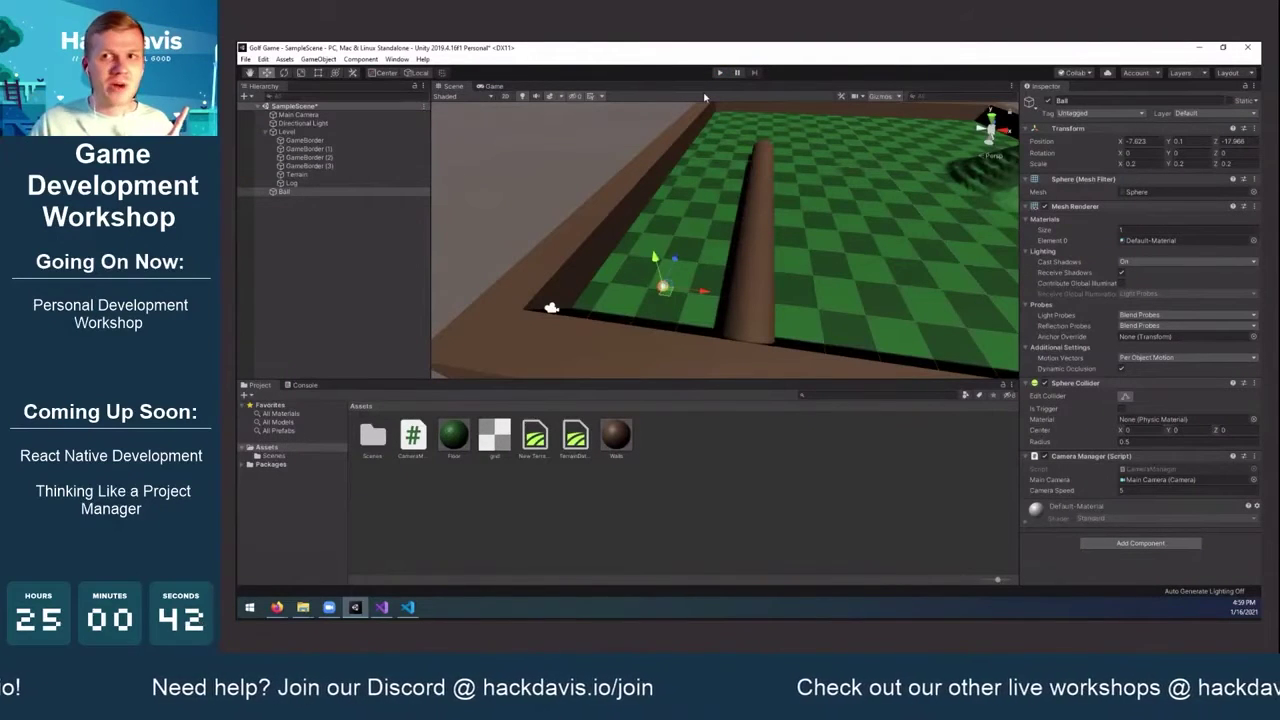
pyautogui.click(719, 73)
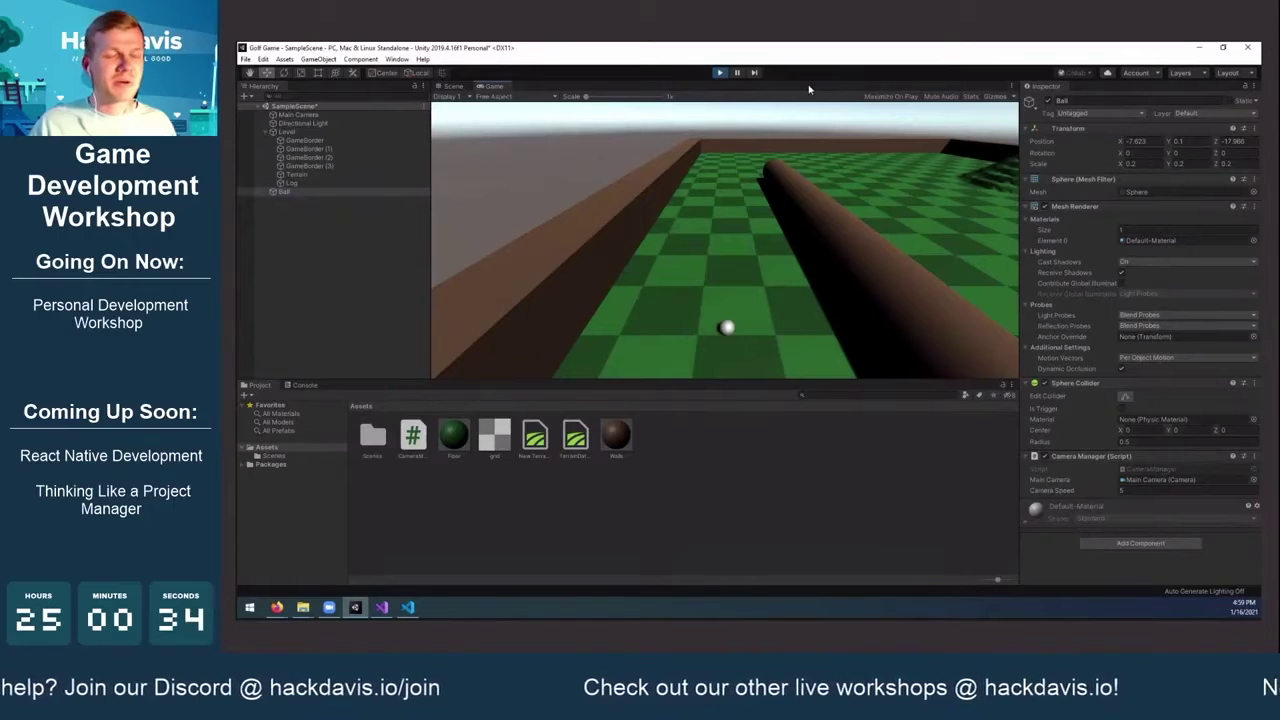
pyautogui.click(719, 73)
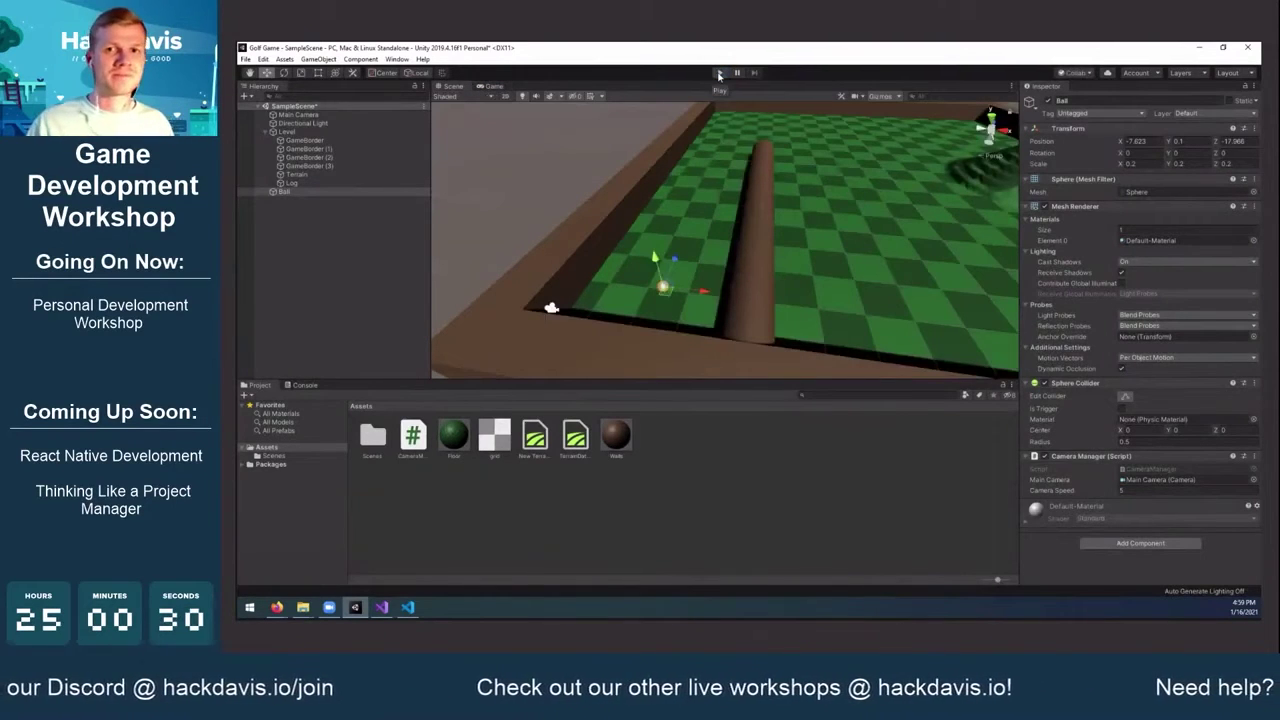
# Switch to Visual Studio, add "Cursor.lockState = CursorLockMode.Locked;" below the cursor visibility line in Start, and save the script
pyautogui.click(381, 607)
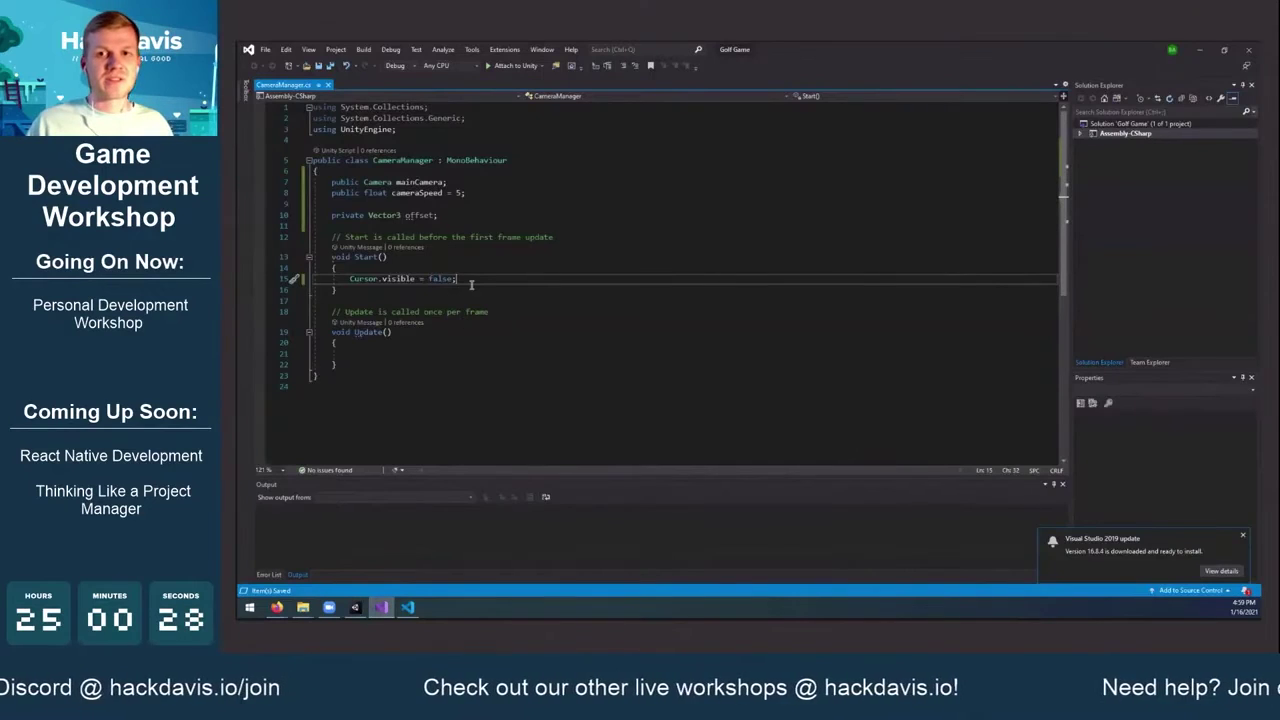
pyautogui.press('Return')
pyautogui.write('C')
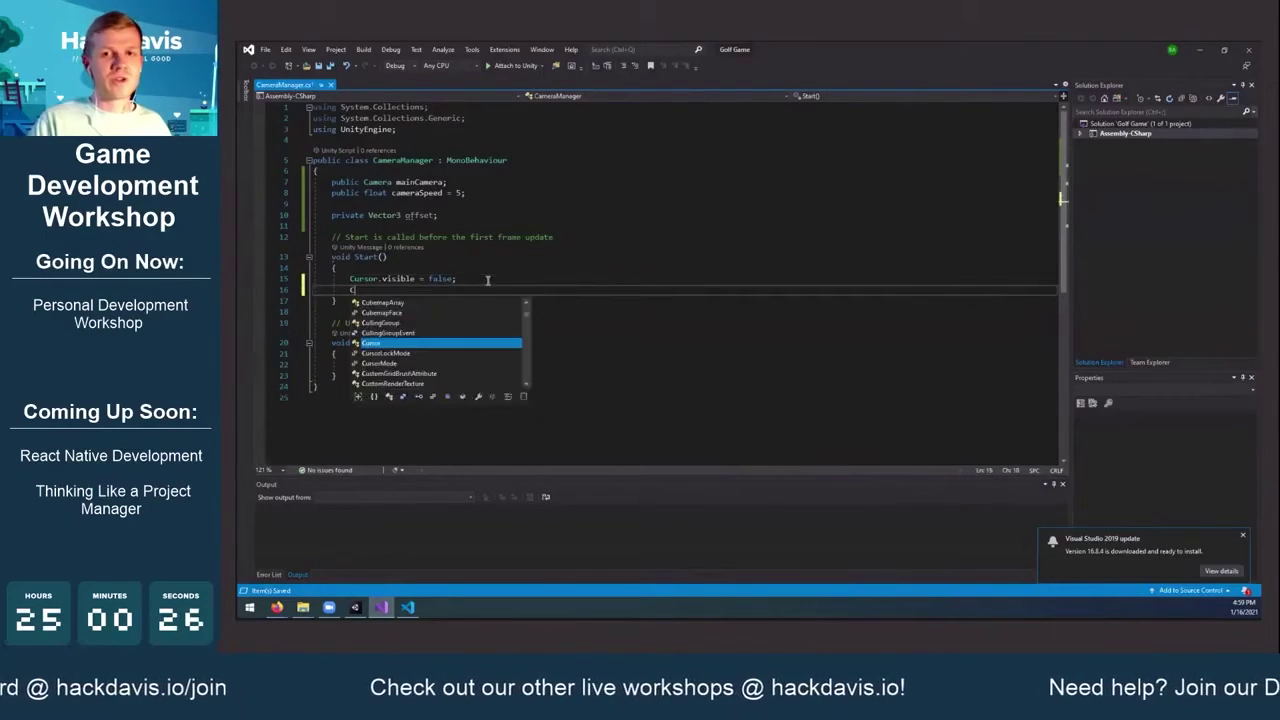
pyautogui.write('ursor.lo')
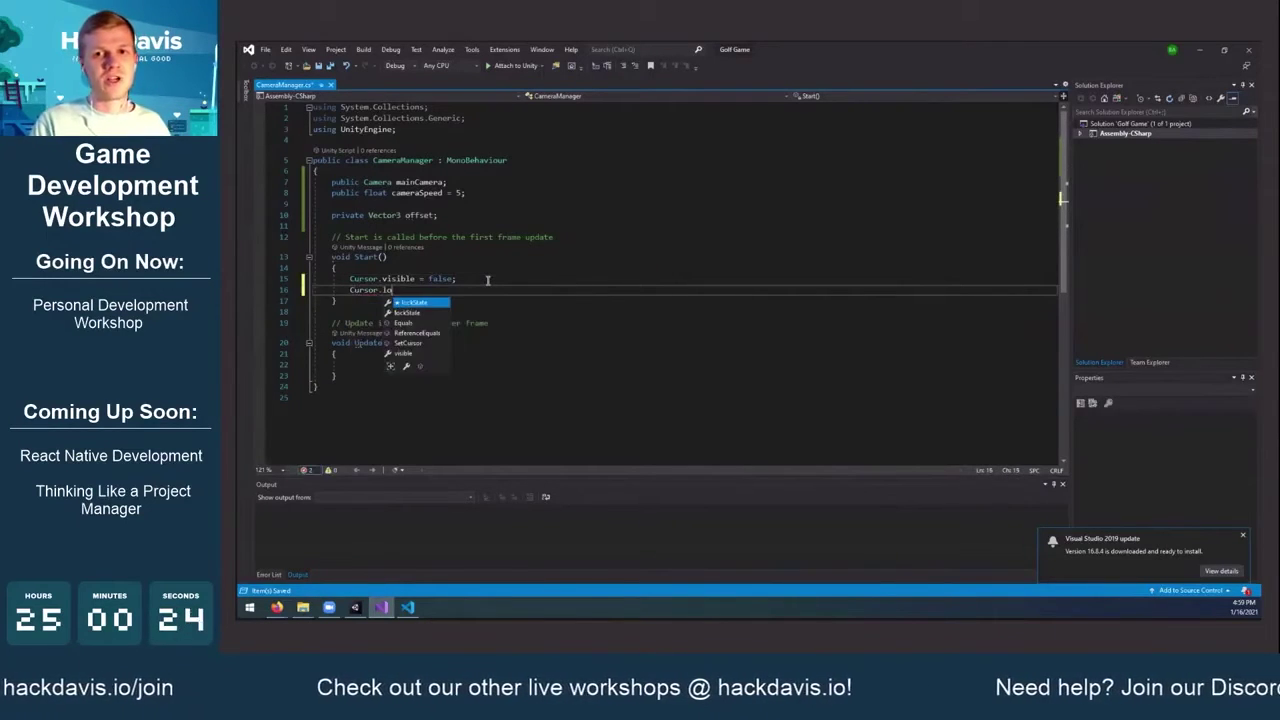
pyautogui.press('Tab')
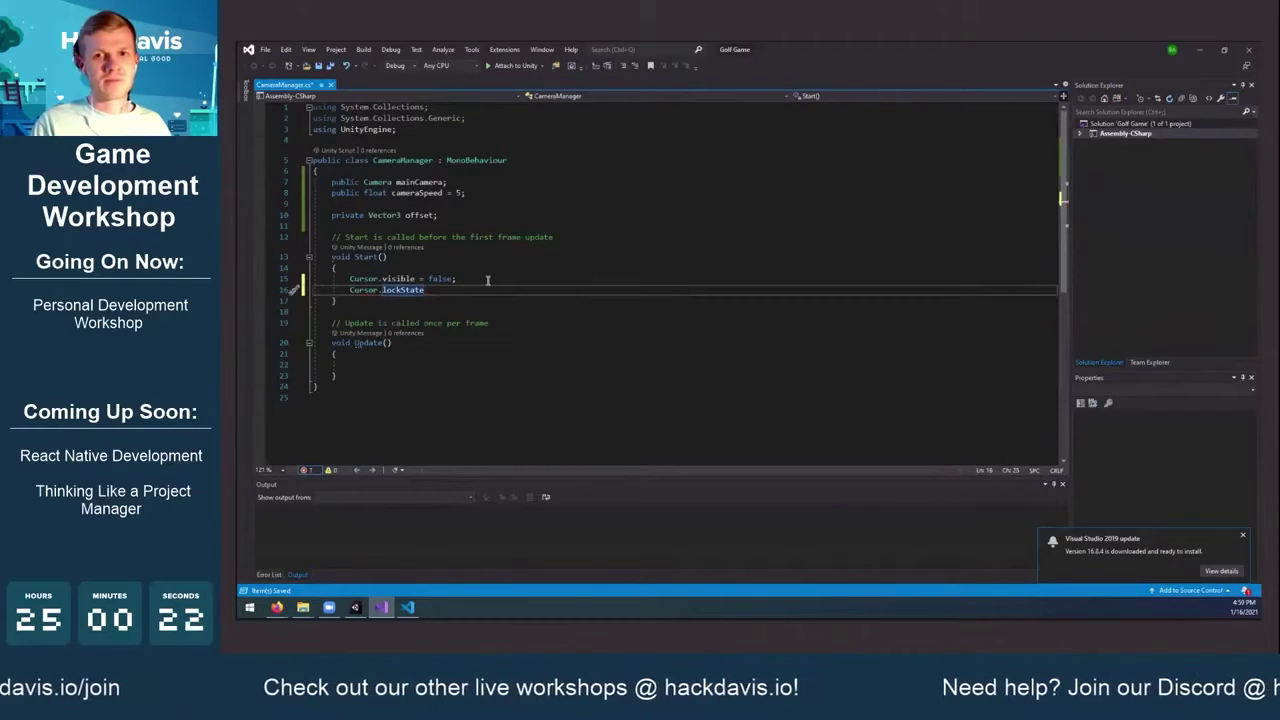
pyautogui.write('=')
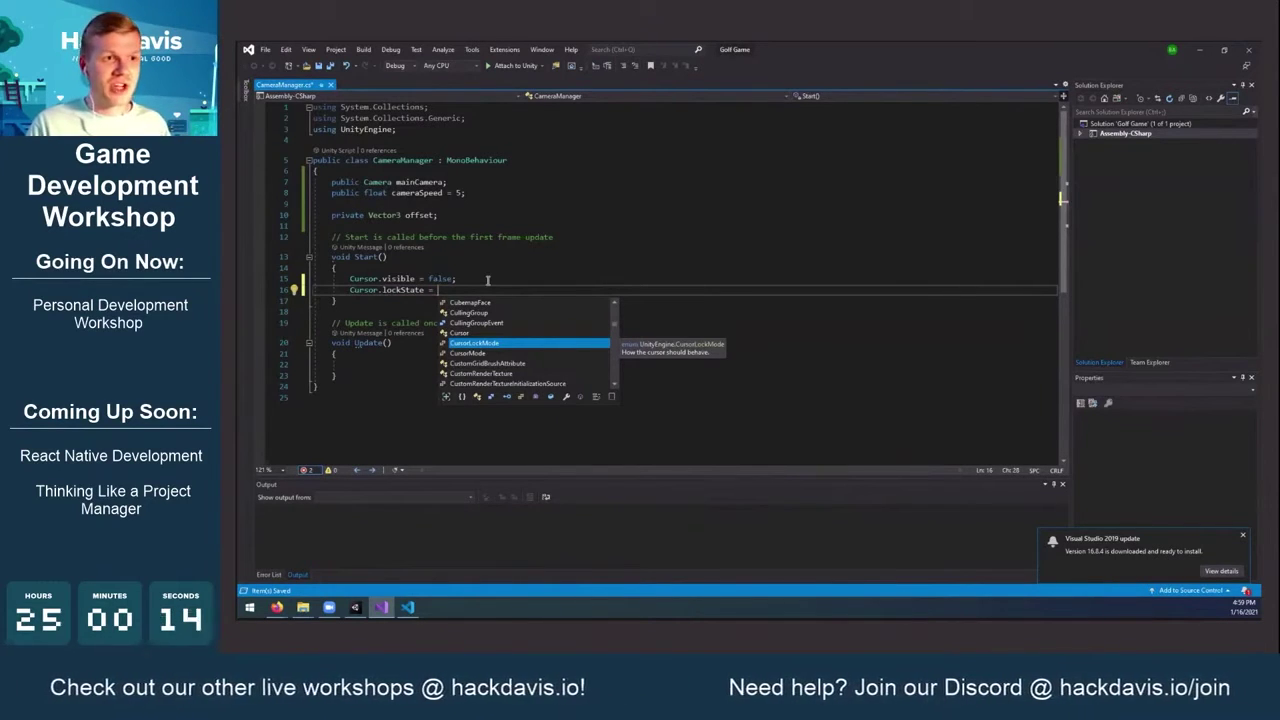
pyautogui.press('Tab')
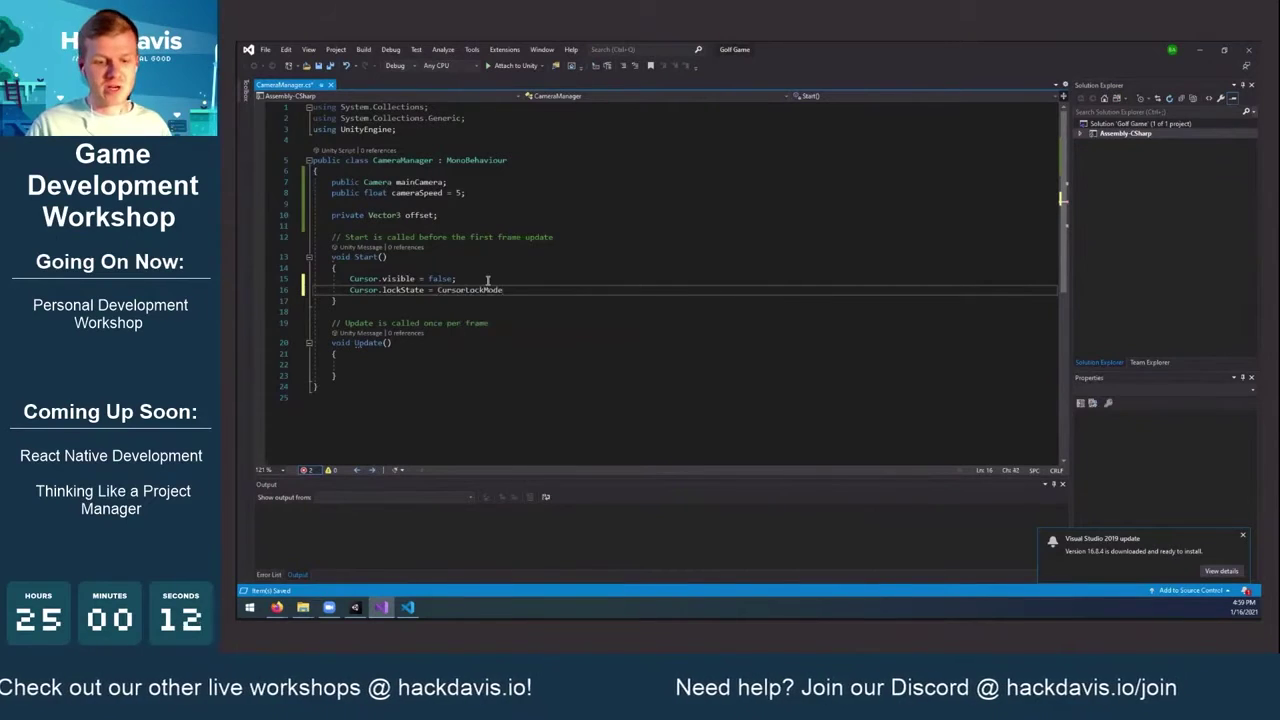
pyautogui.write('.')
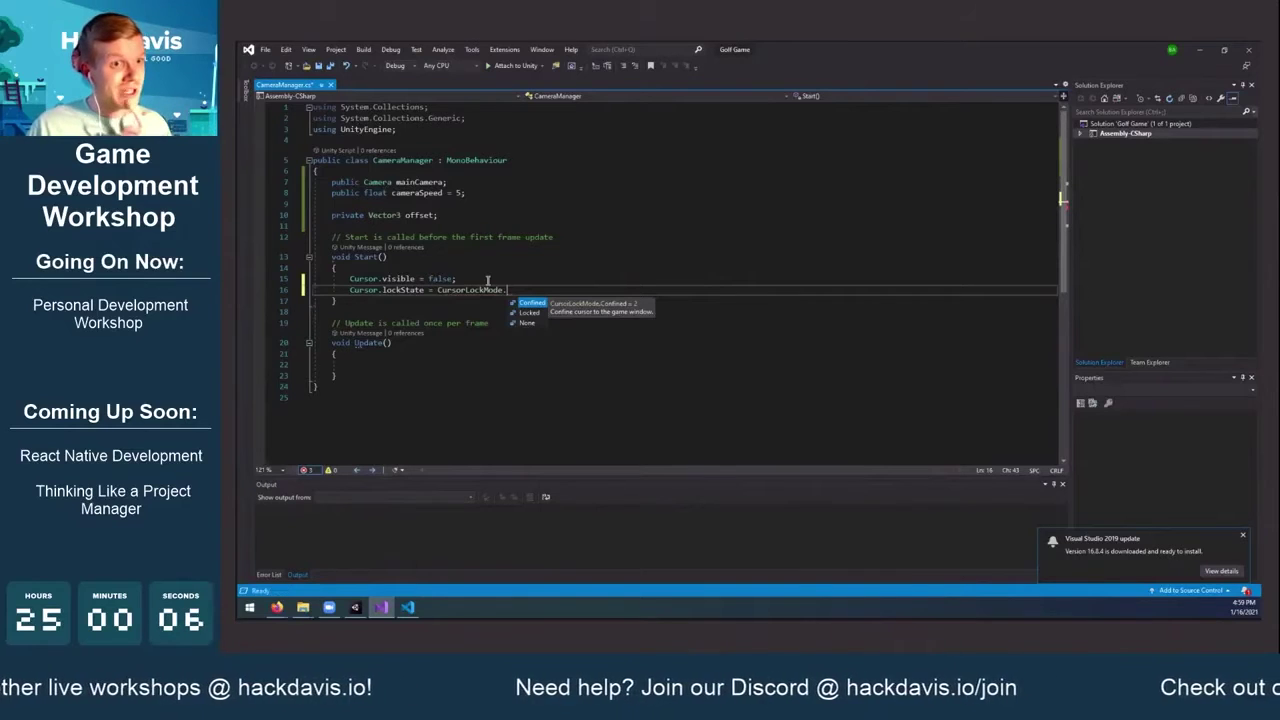
pyautogui.press('Down')
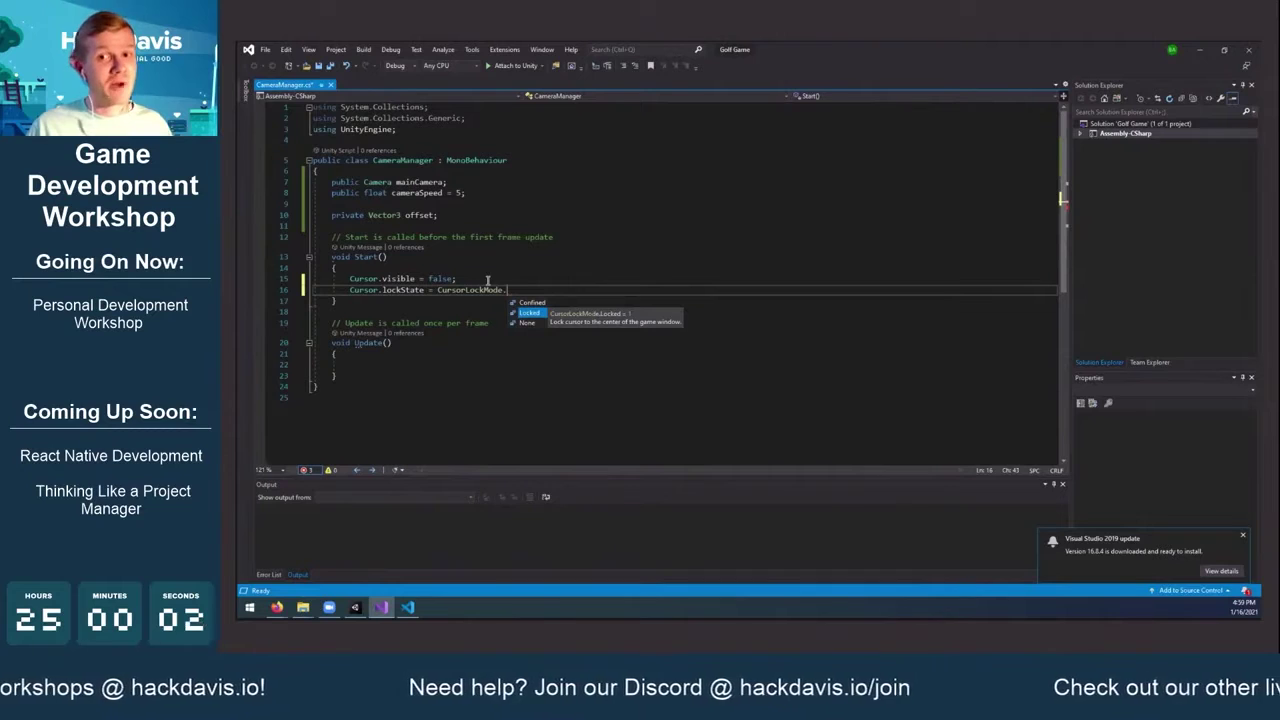
pyautogui.press('Down')
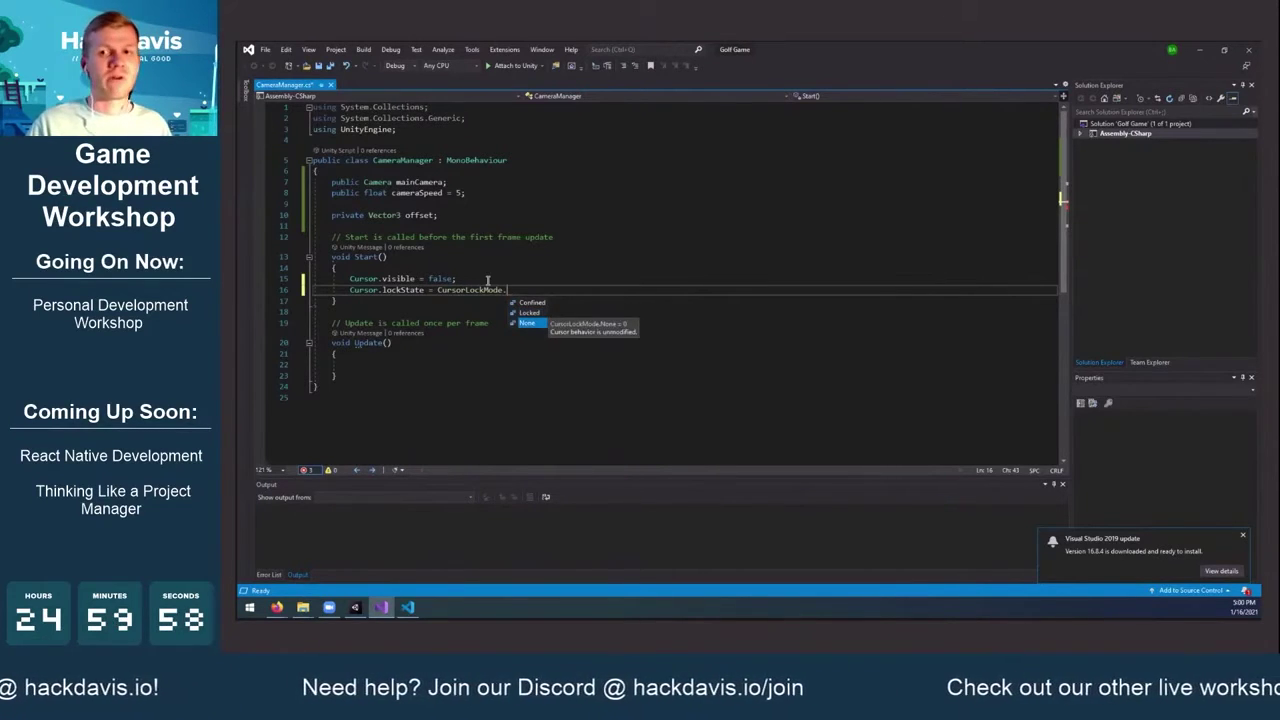
pyautogui.press('Up')
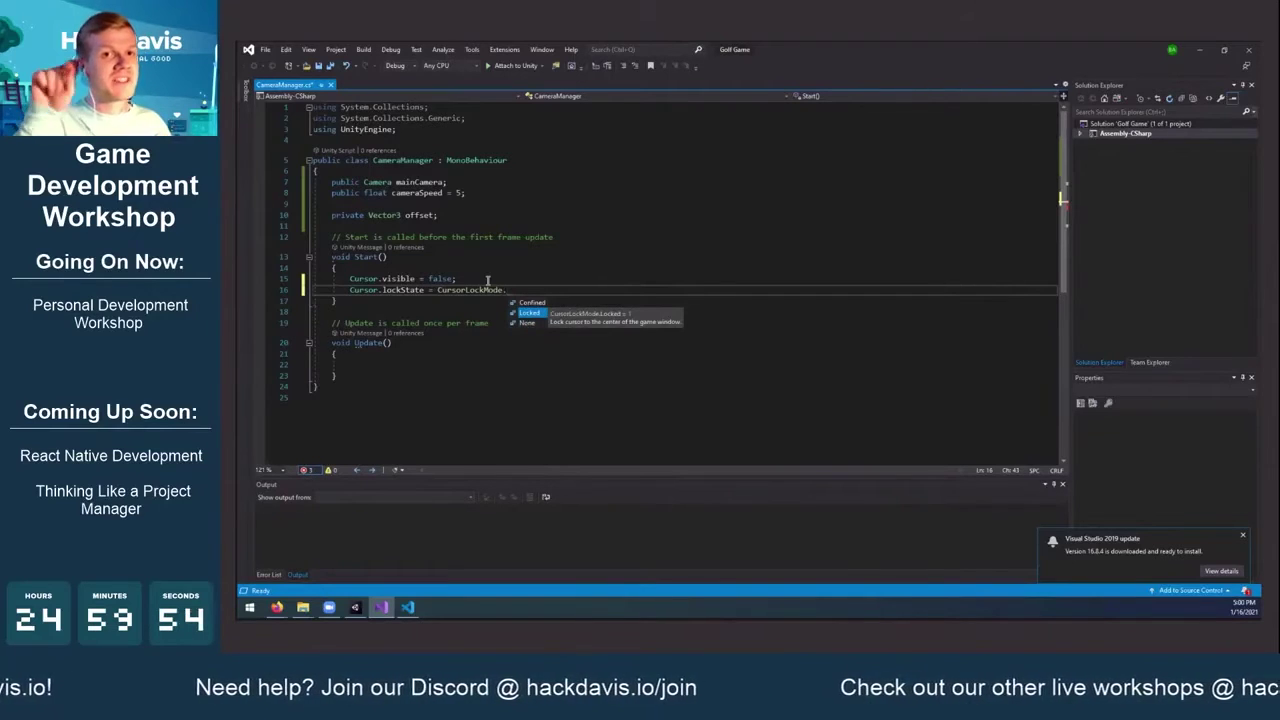
pyautogui.press('Tab')
pyautogui.write(';')
pyautogui.hotkey('ctrl', 's')
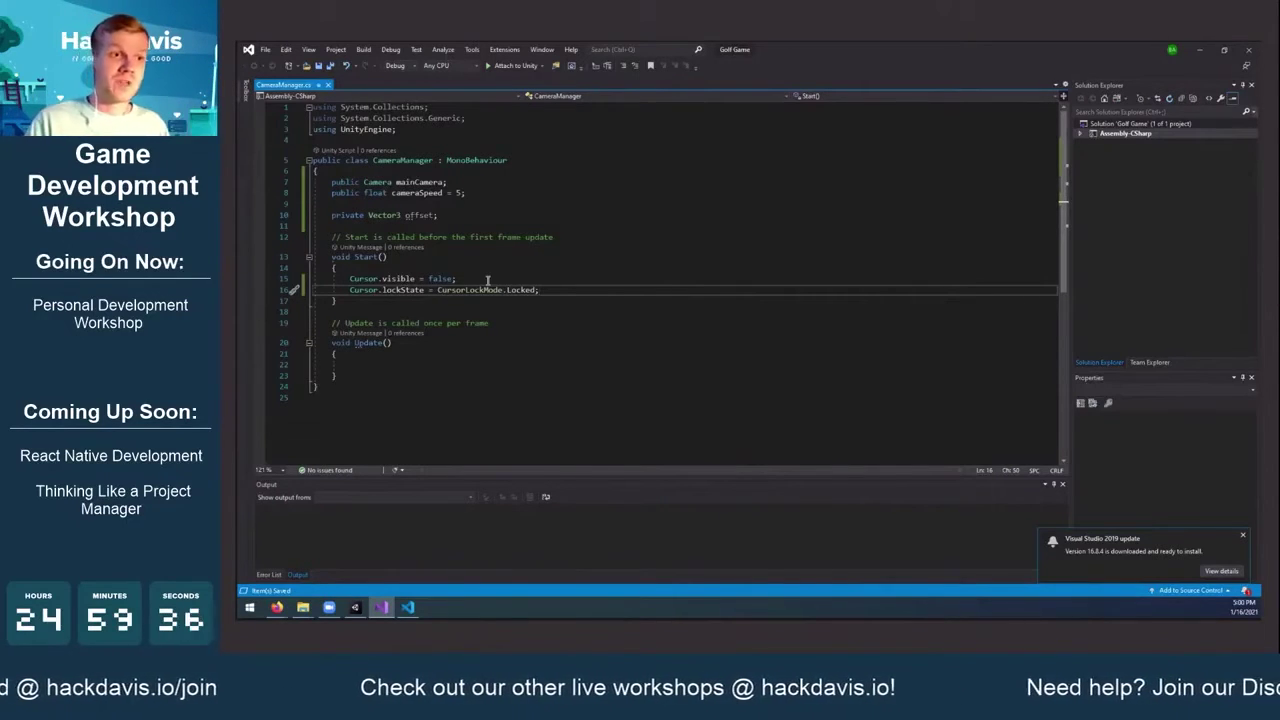
# Begin an assignment of offset on a new line in Start, using gameObject.transform.position as its first term
pyautogui.press('Return')
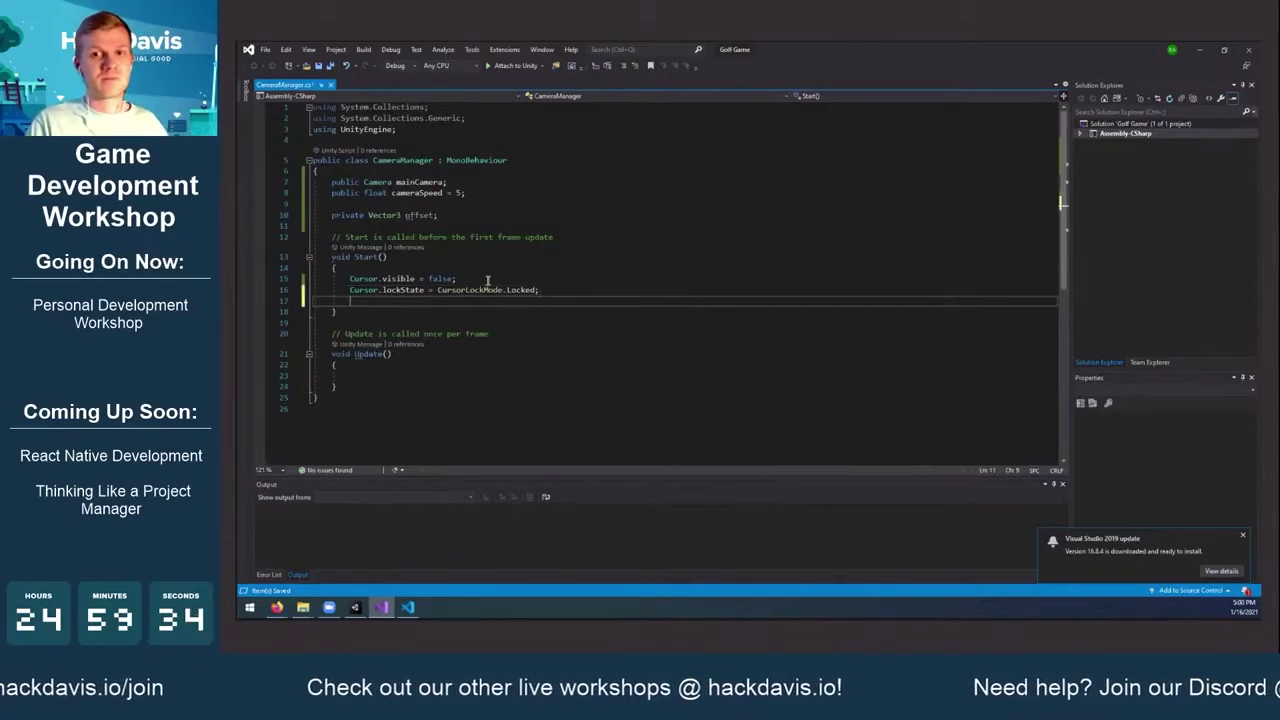
pyautogui.write('offset =')
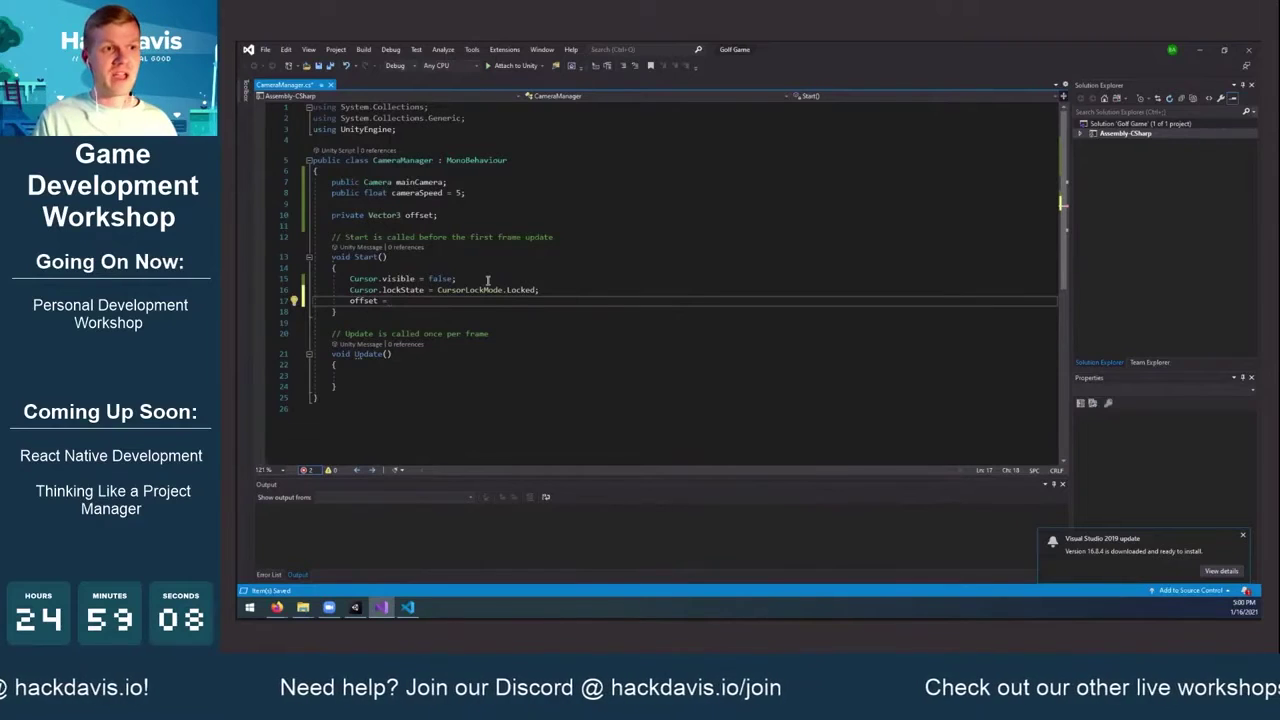
pyautogui.write('gameObject')
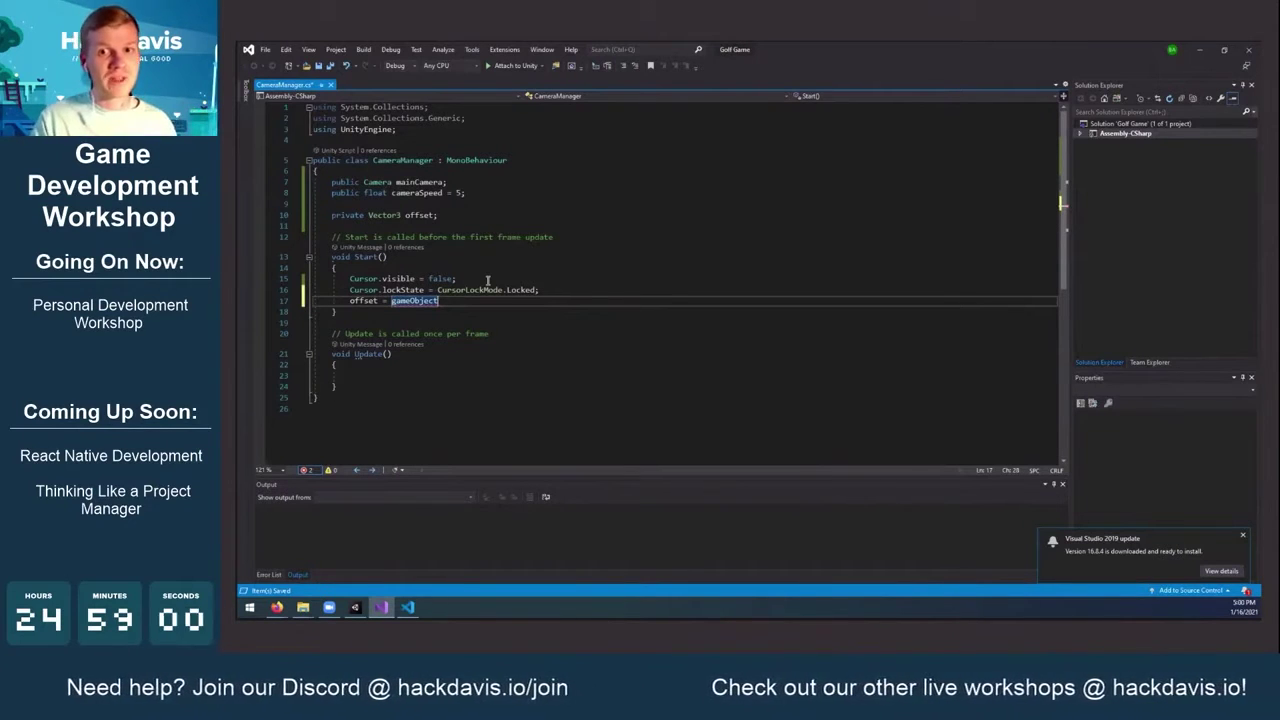
pyautogui.write('.')
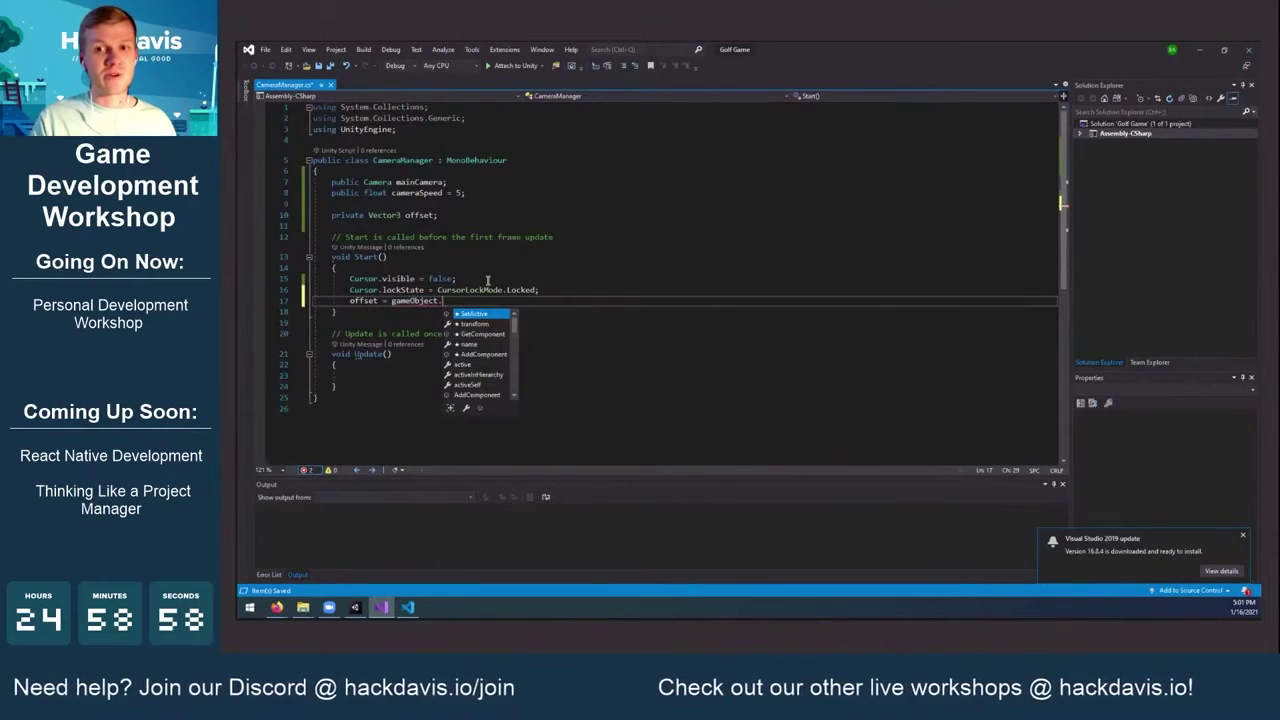
pyautogui.write('tra')
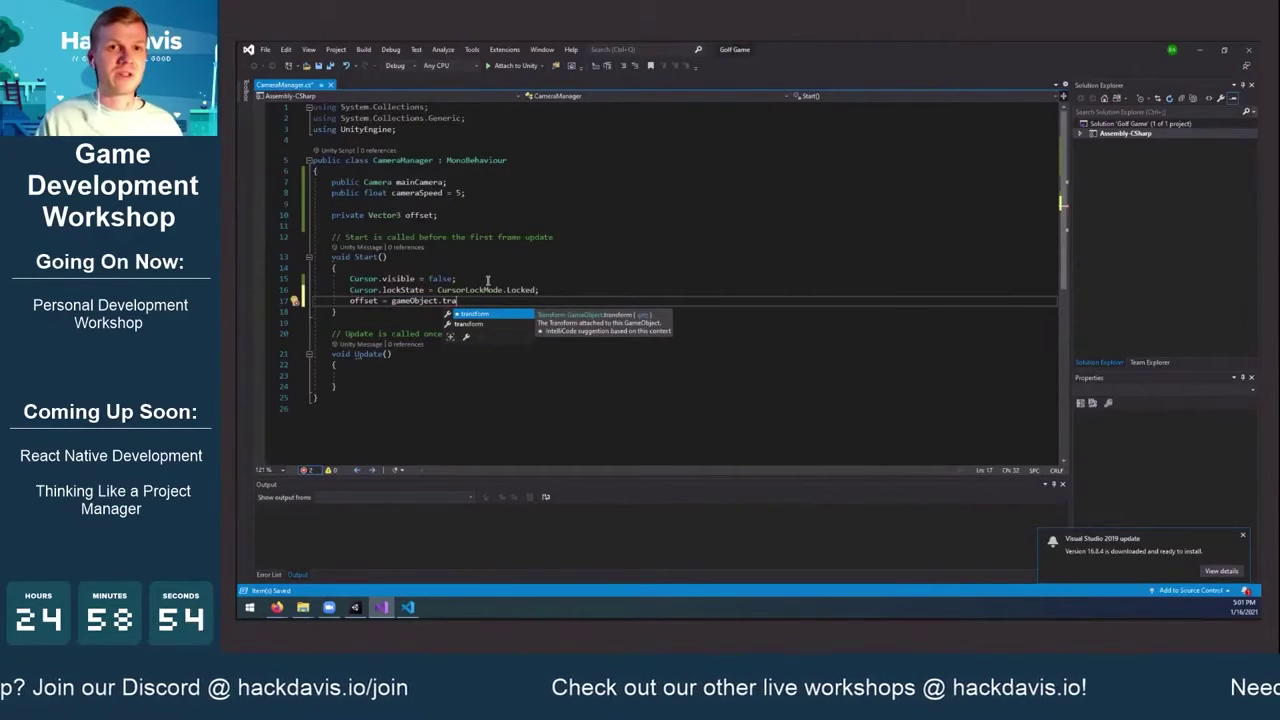
pyautogui.press('Tab')
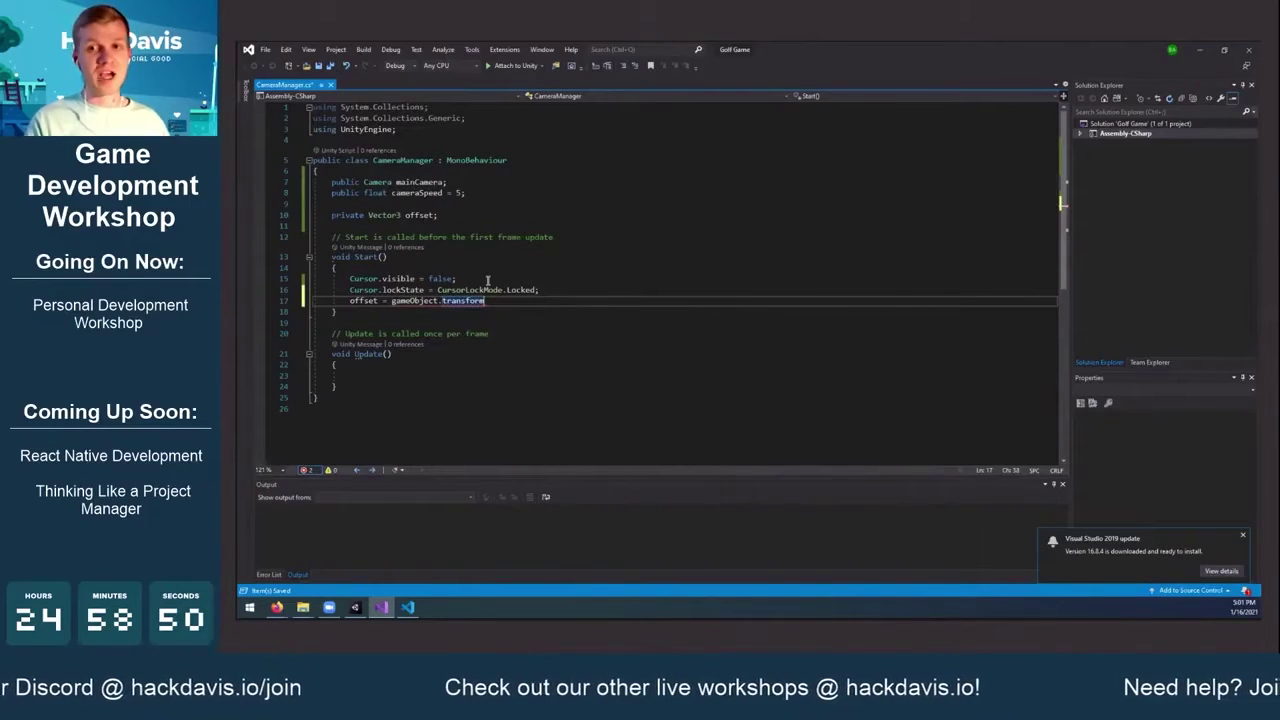
pyautogui.write('.')
pyautogui.press('Tab')
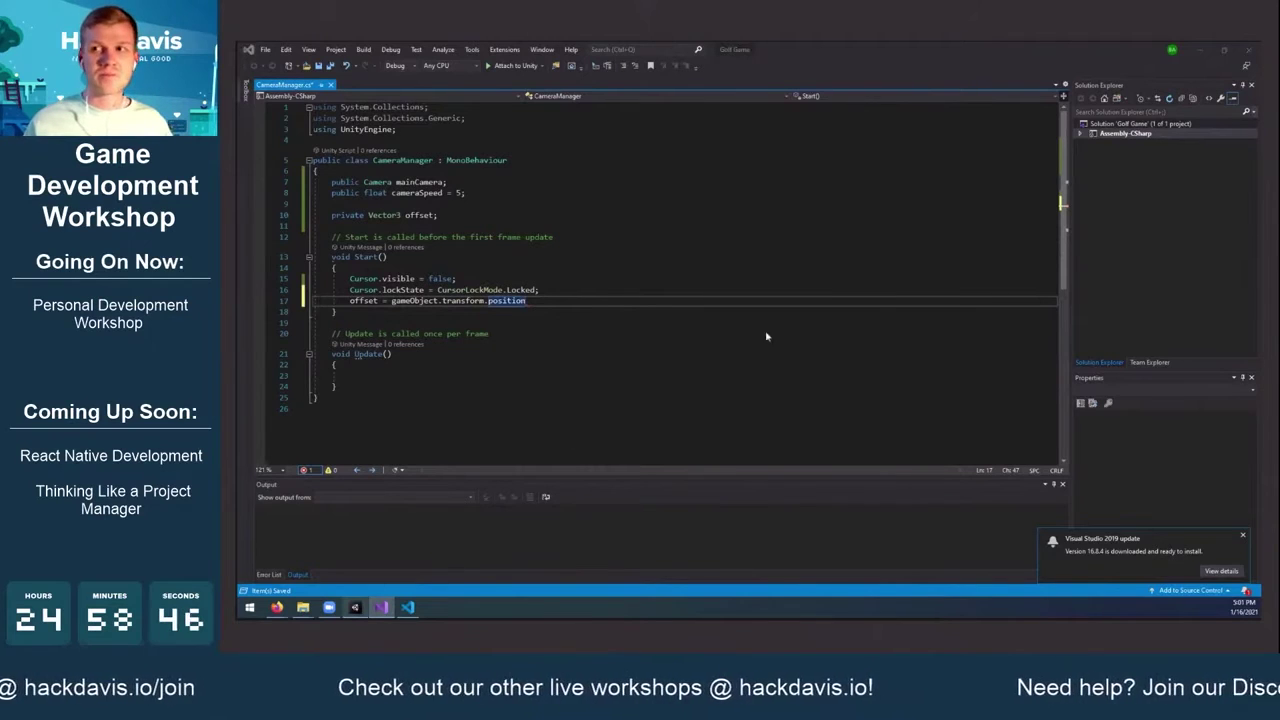
# Complete the offset assignment by subtracting mainCamera.transform.position, end the statement with a semicolon, and save the script
pyautogui.hotkey('alt', 'Tab')
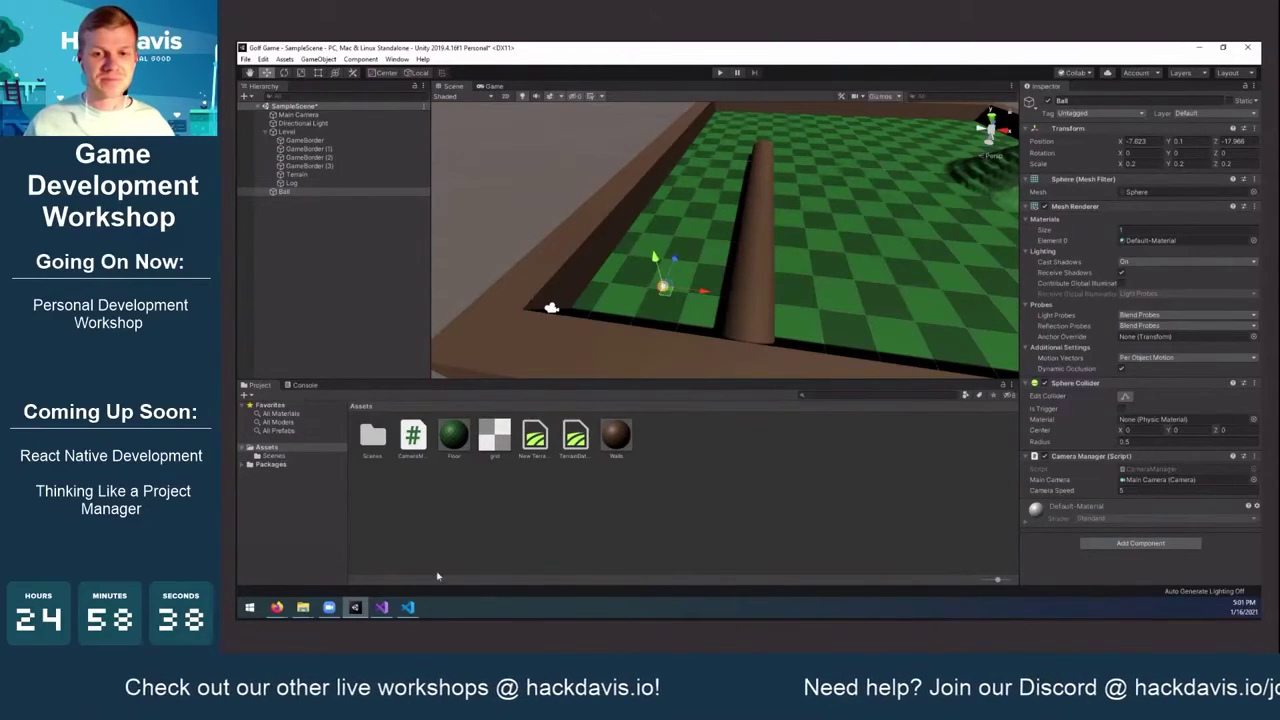
pyautogui.click(382, 607)
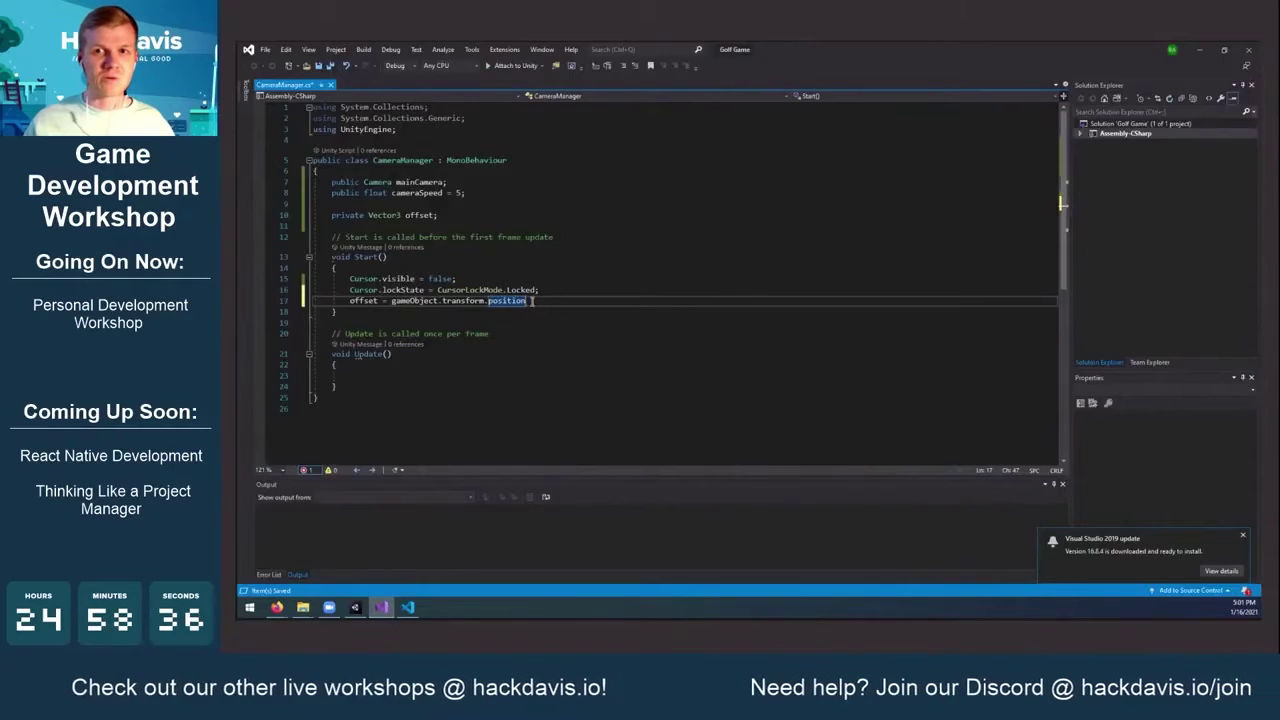
pyautogui.moveTo(527, 301); pyautogui.dragTo(390, 301)
pyautogui.click(586, 300)
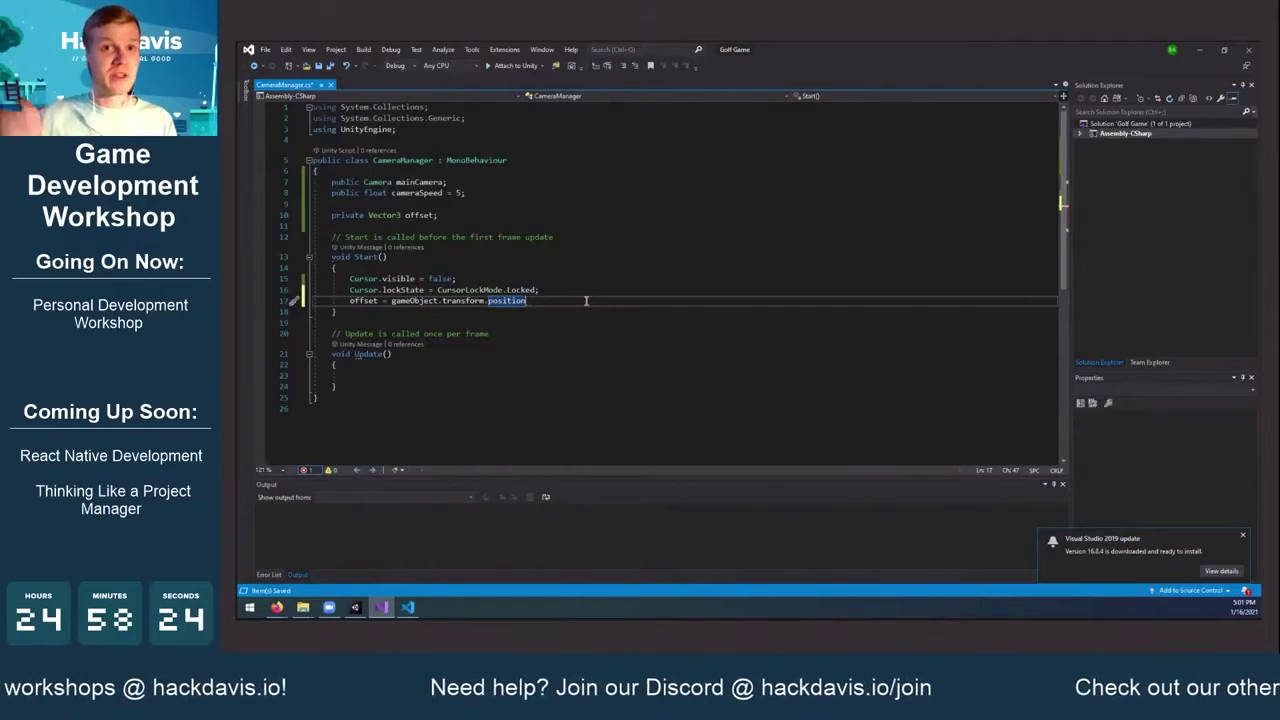
pyautogui.write('-')
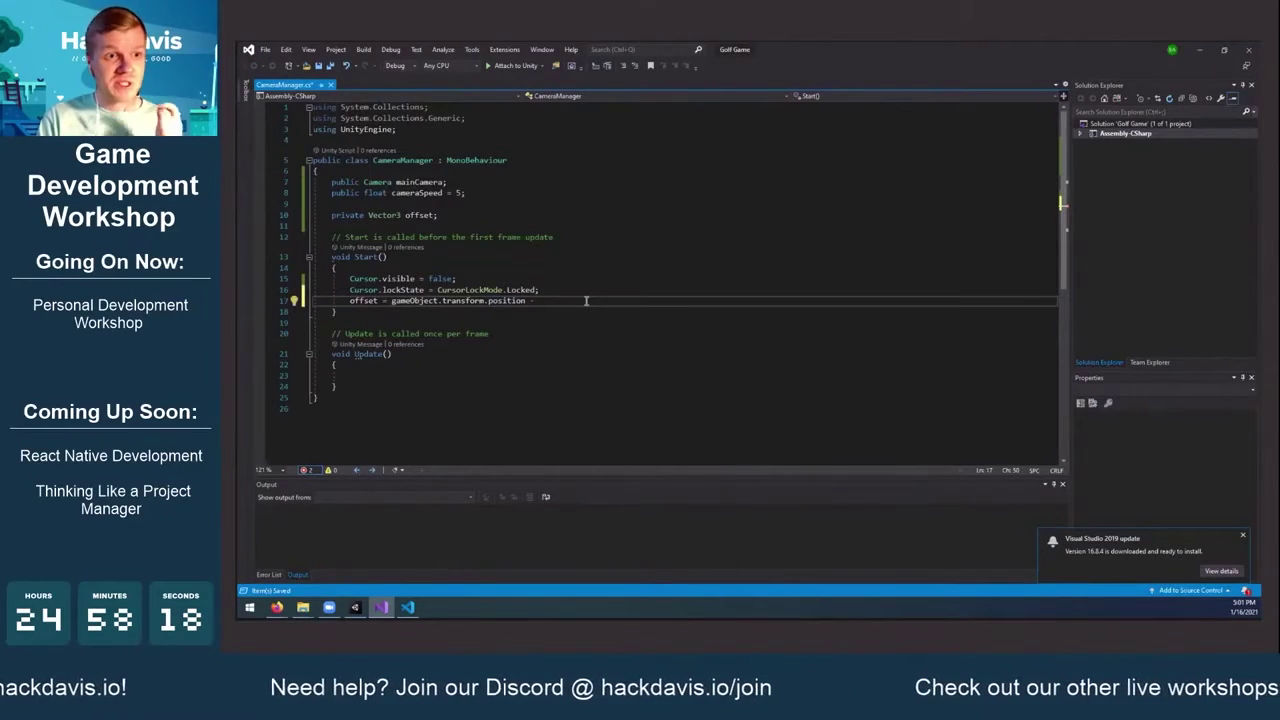
pyautogui.write('mainCamera.transform.position;')
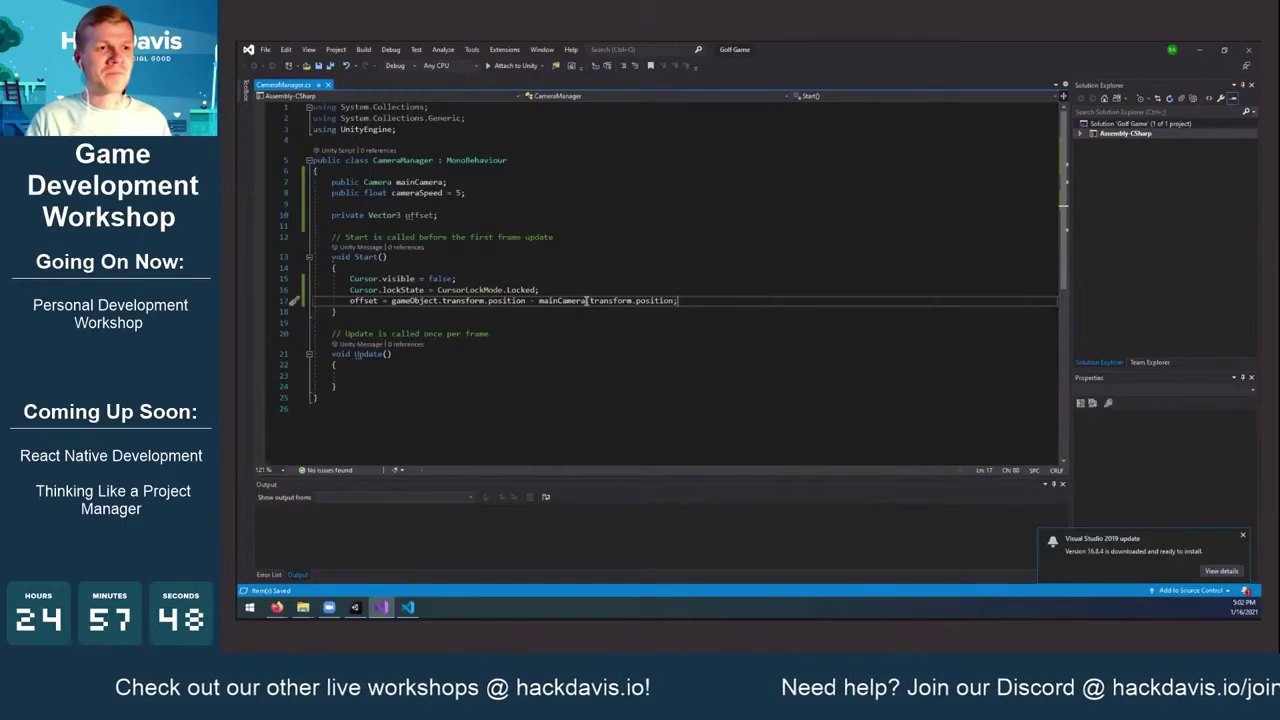
# In Update, declare a float horizontal equal to Input.GetAxis("Mouse X") multiplied by cameraSpeed, ending the statement with a semicolon
pyautogui.click(442, 366)
pyautogui.click(437, 376)
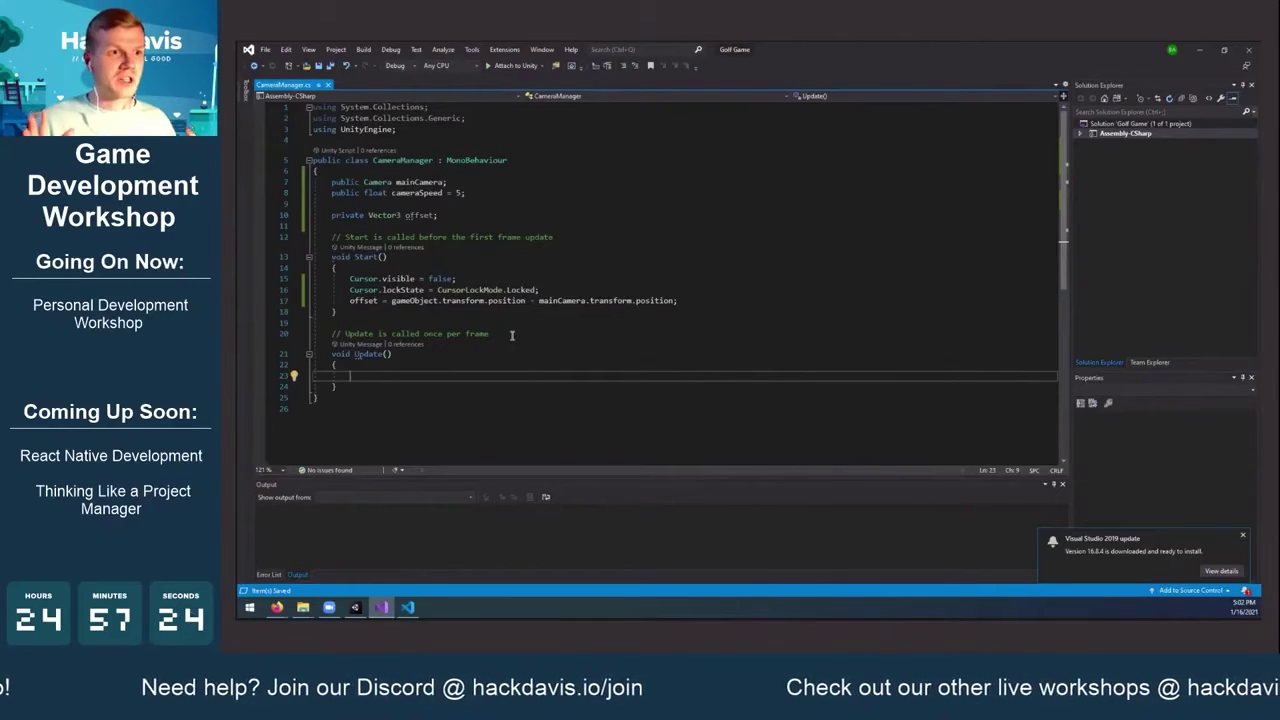
pyautogui.write('float ')
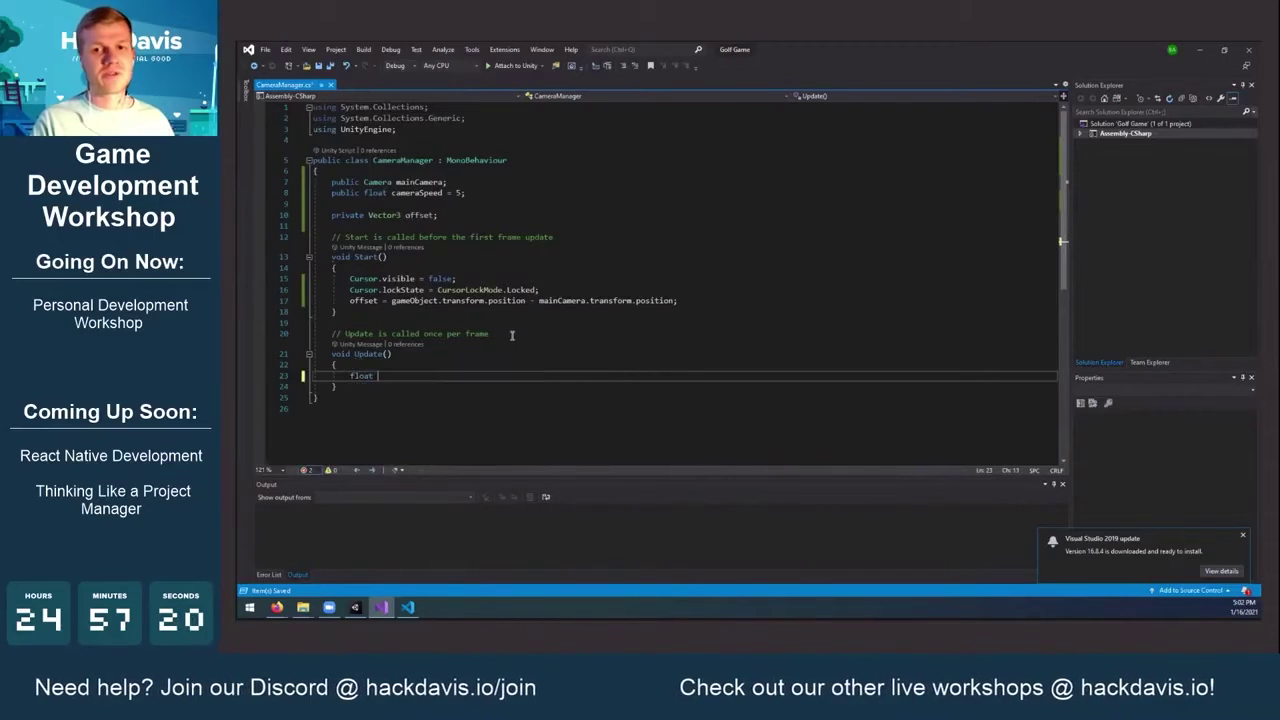
pyautogui.write('horiz')
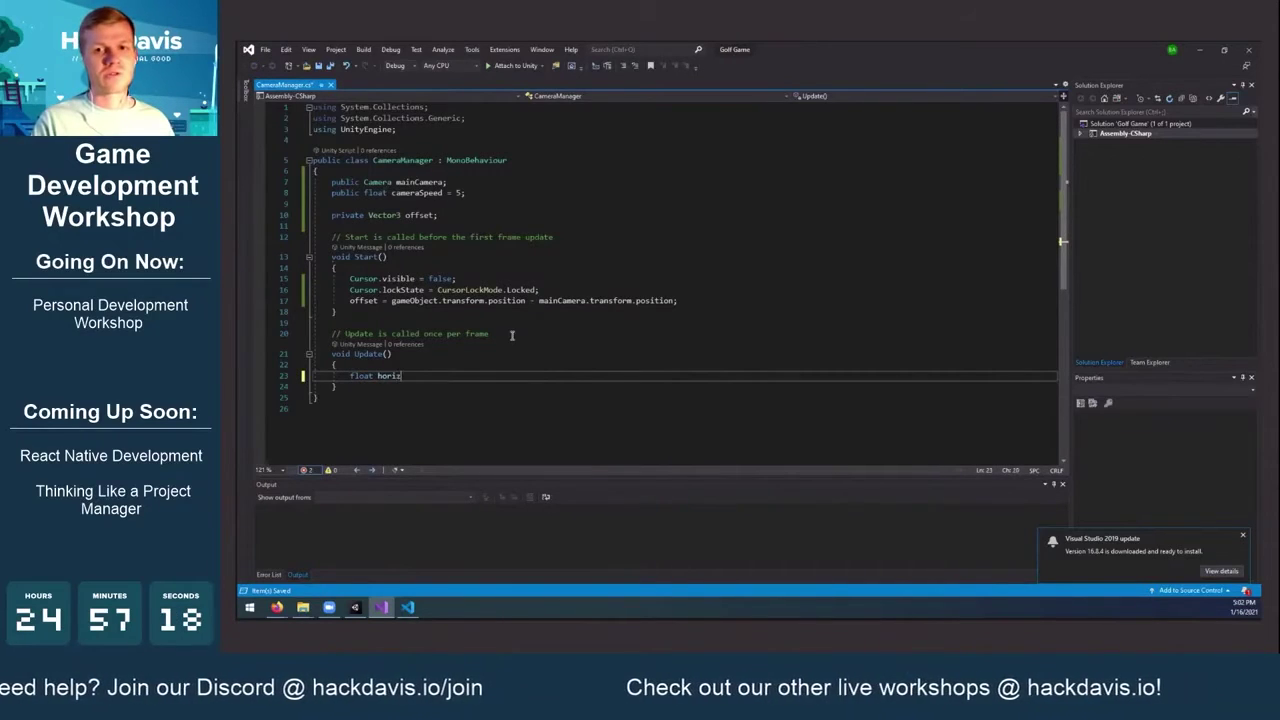
pyautogui.write('ontal =')
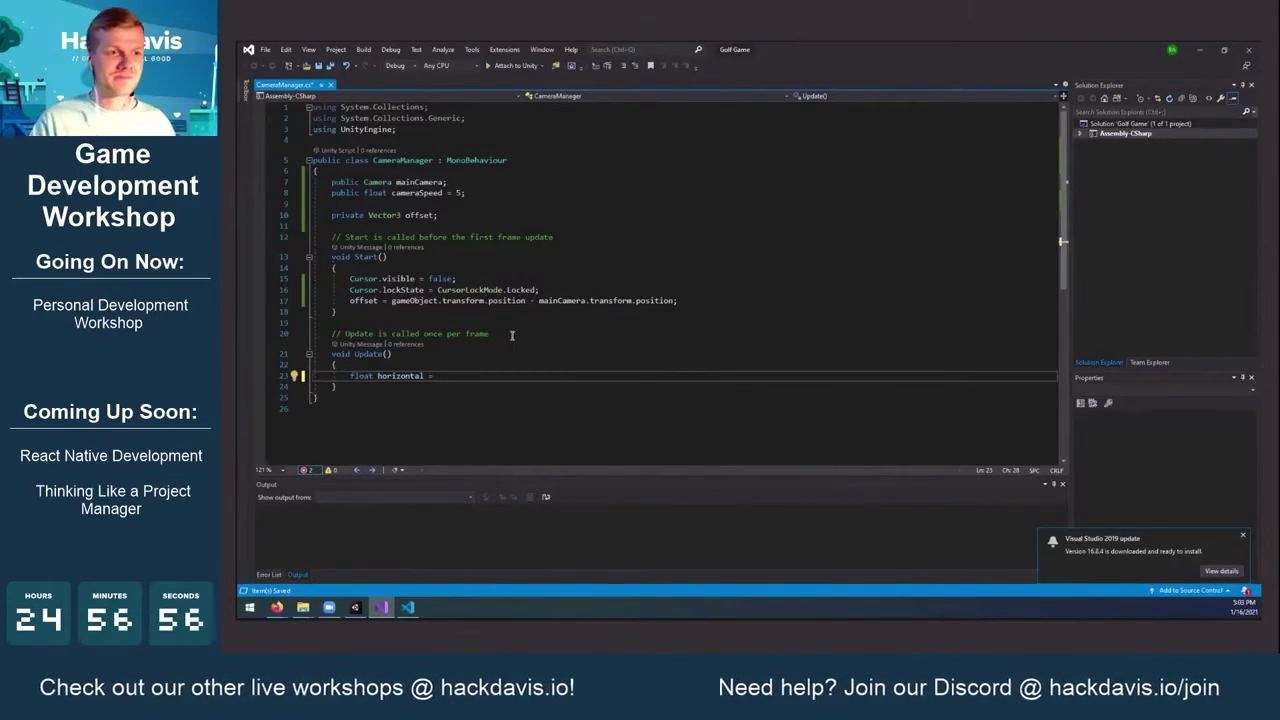
pyautogui.write('Input.')
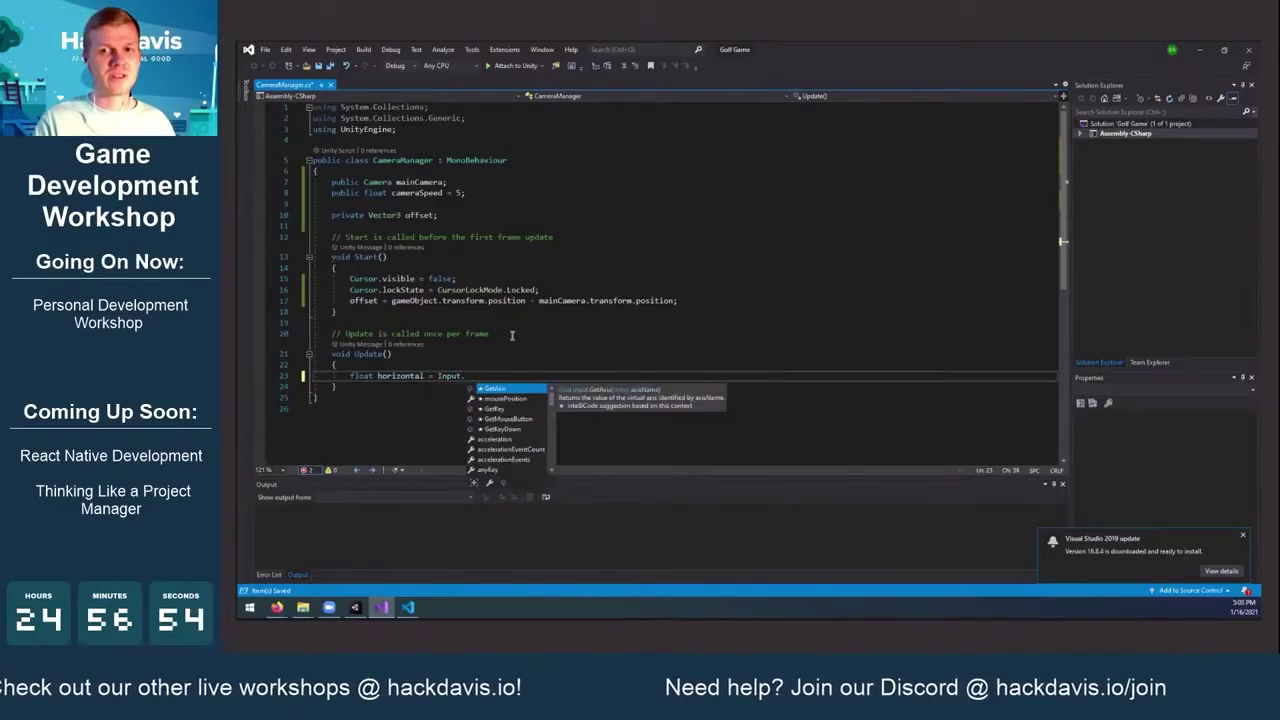
pyautogui.write('GetAxis')
pyautogui.press('Tab')
pyautogui.write('(')
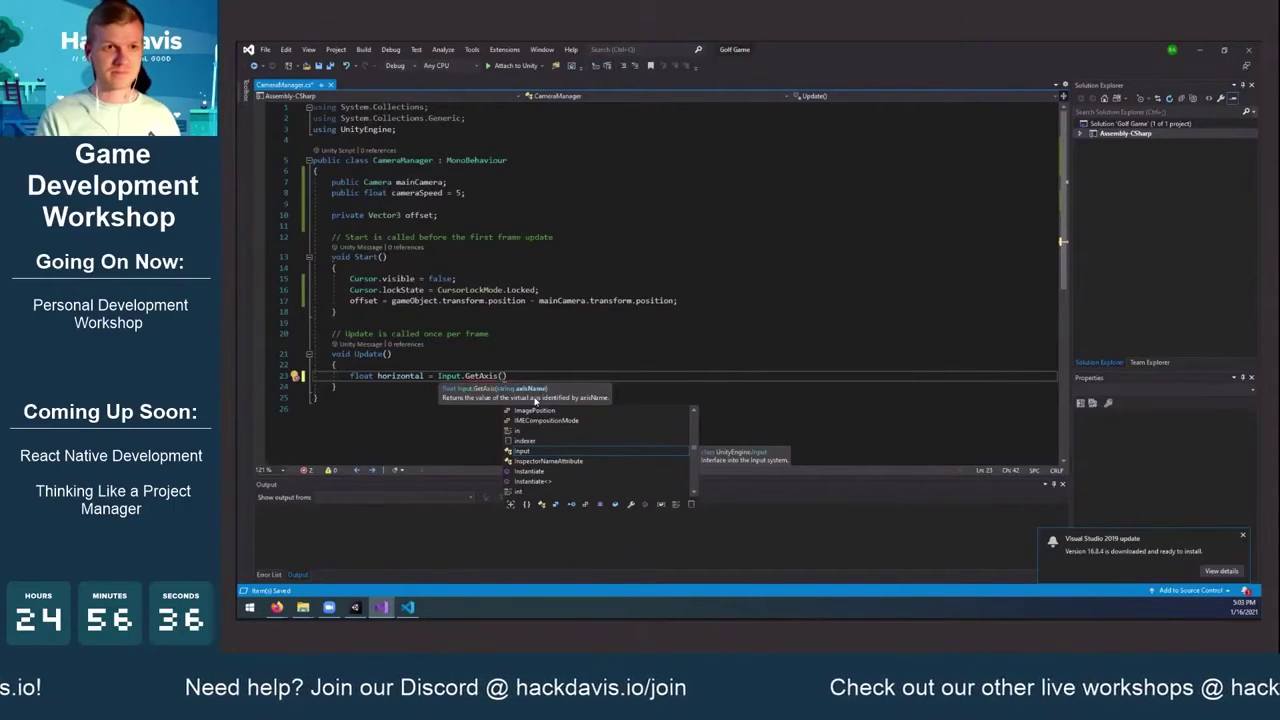
pyautogui.write('"Mouse X')
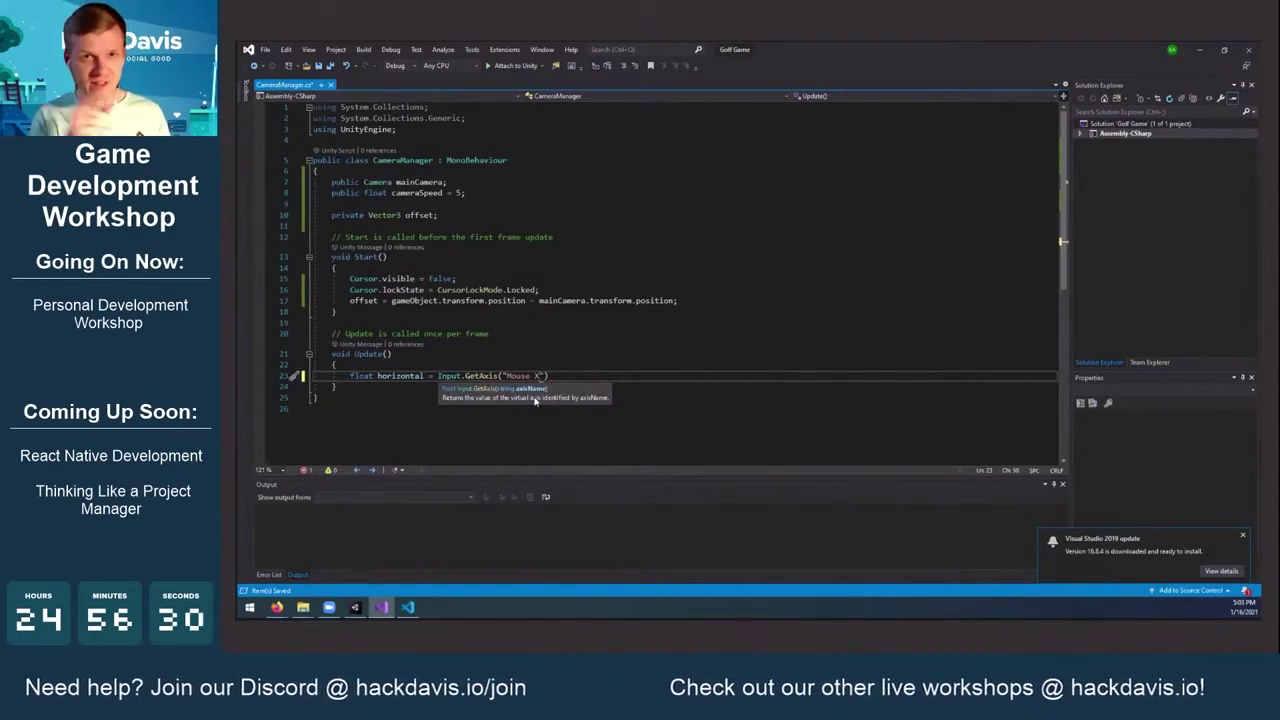
pyautogui.press('Right')
pyautogui.press('Right')
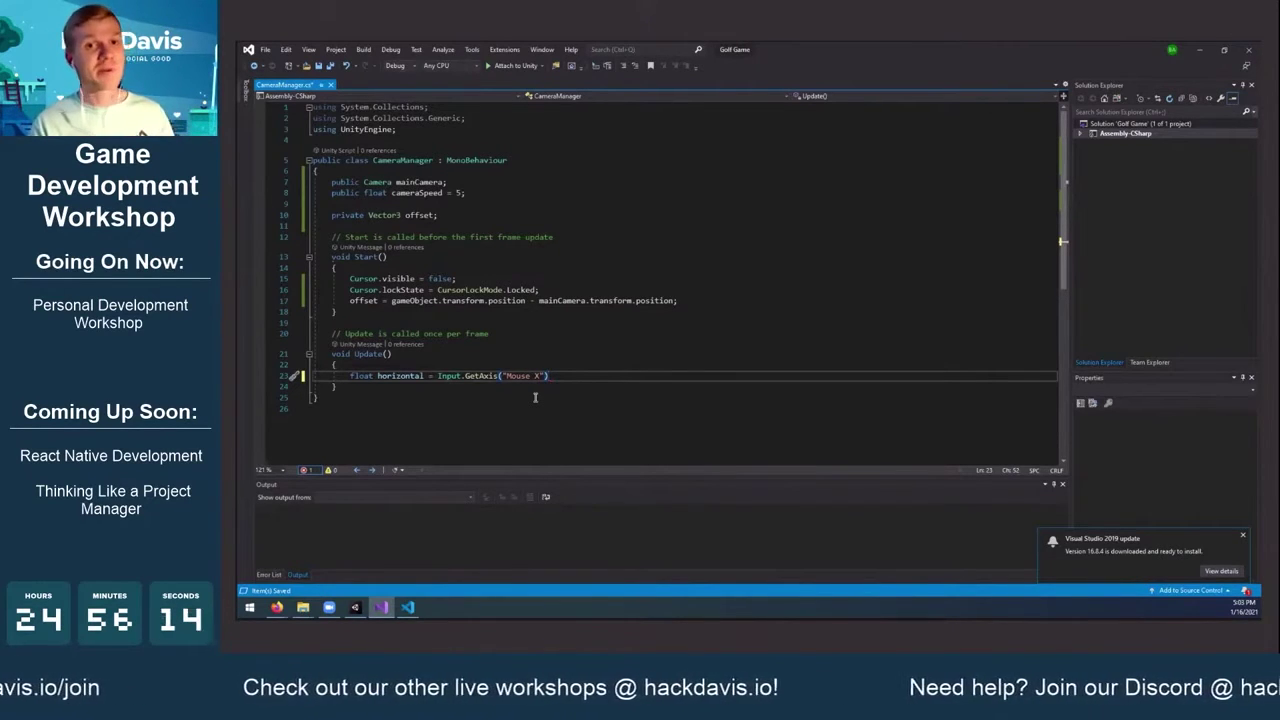
pyautogui.write('* cameraSpeed;')
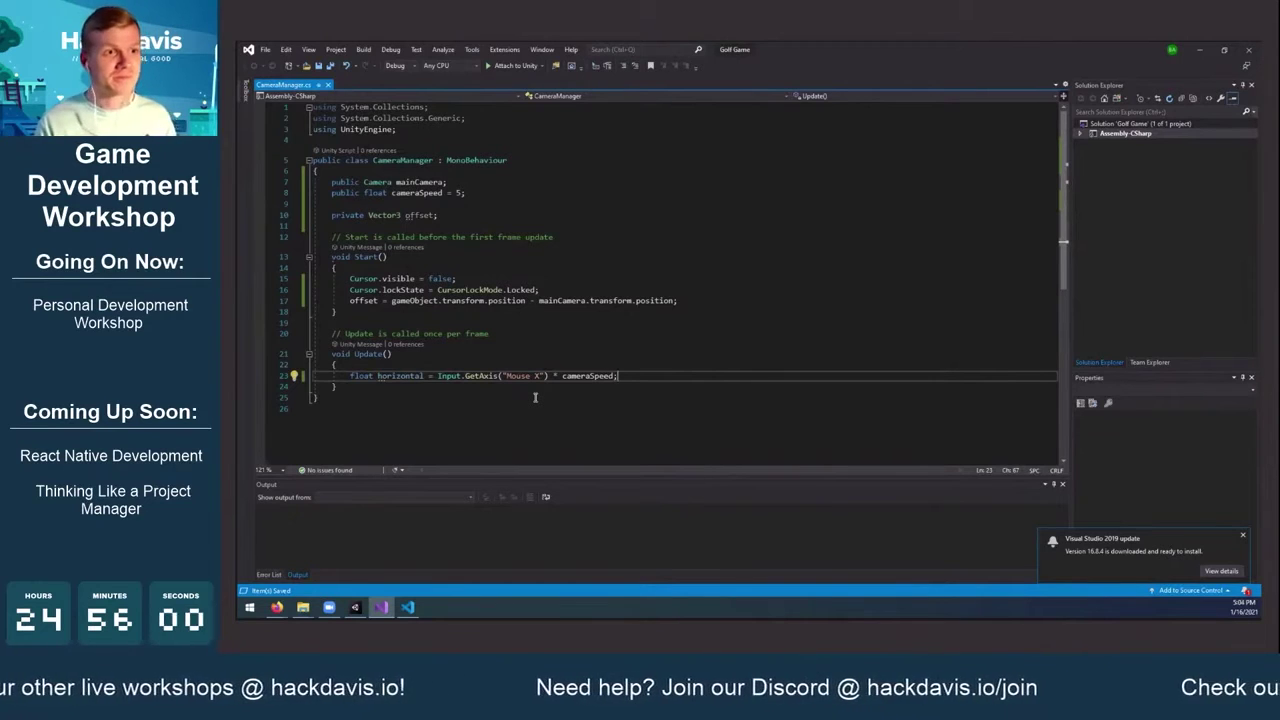
# Below the horizontal declaration, add the statement "gameObject.transform.Rotate(0, horizontal, 0);"
pyautogui.press('Return')
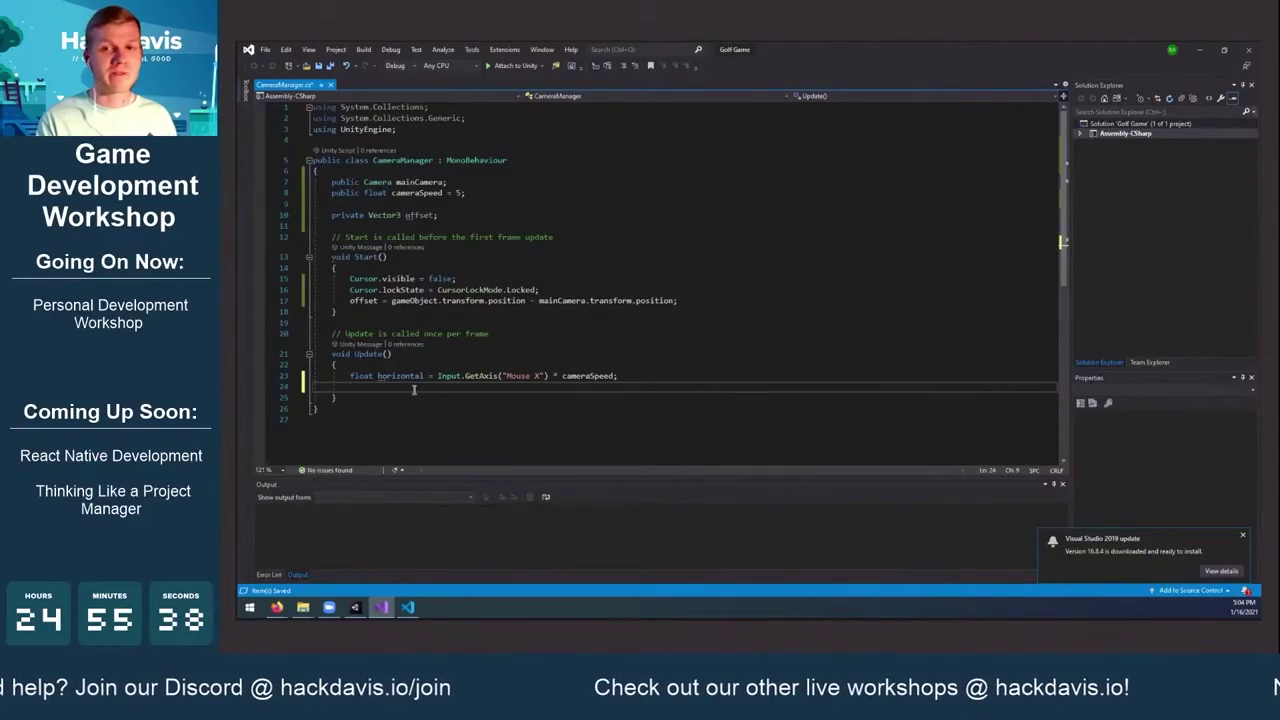
pyautogui.write('gameObject')
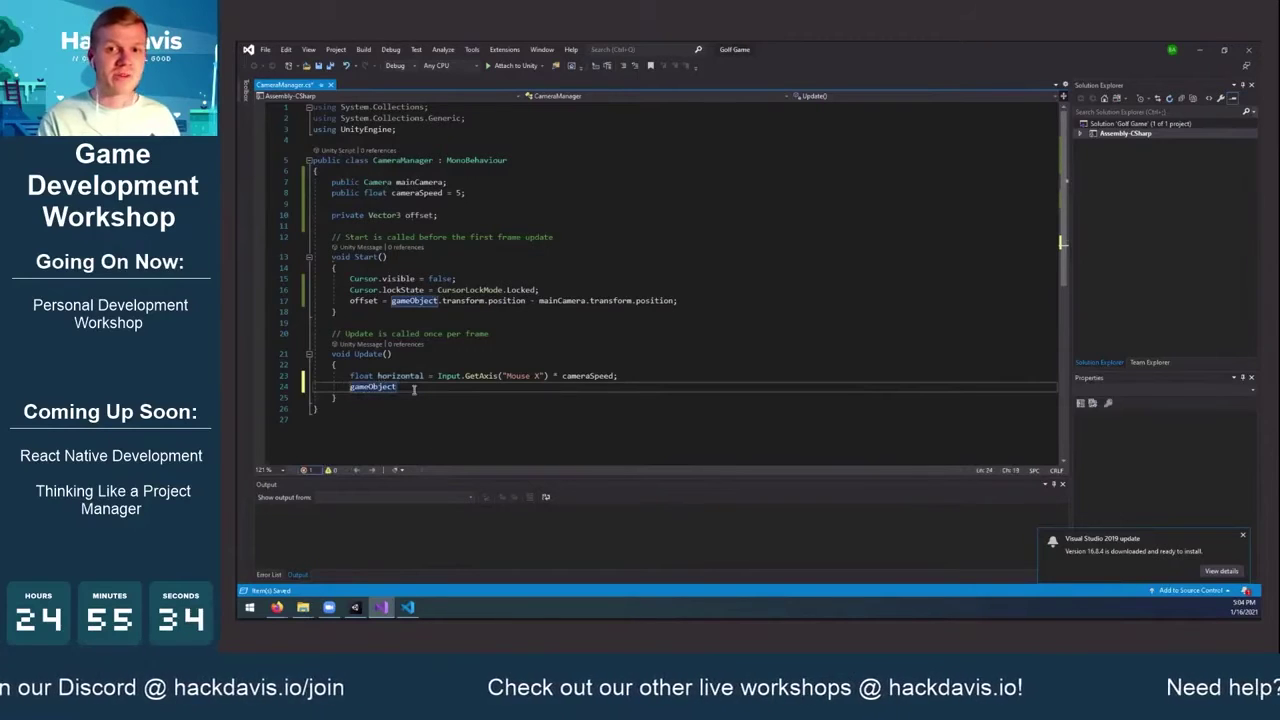
pyautogui.write('.transform')
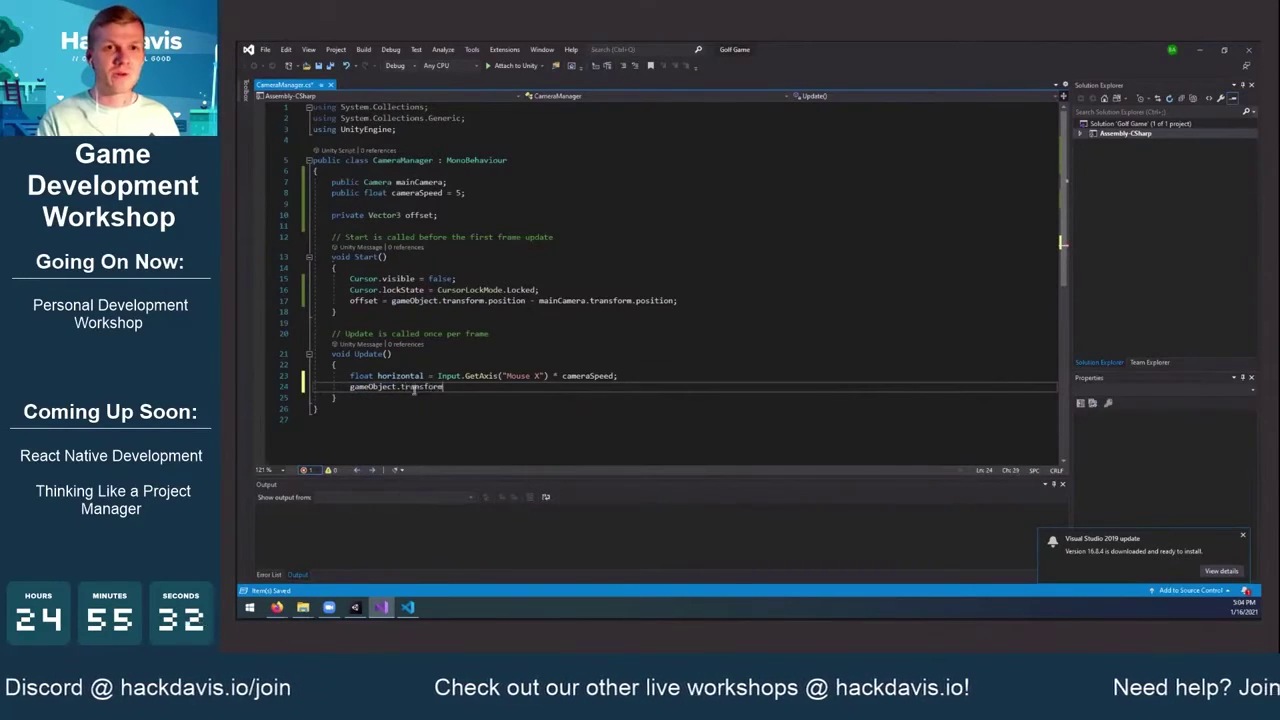
pyautogui.write('.ro')
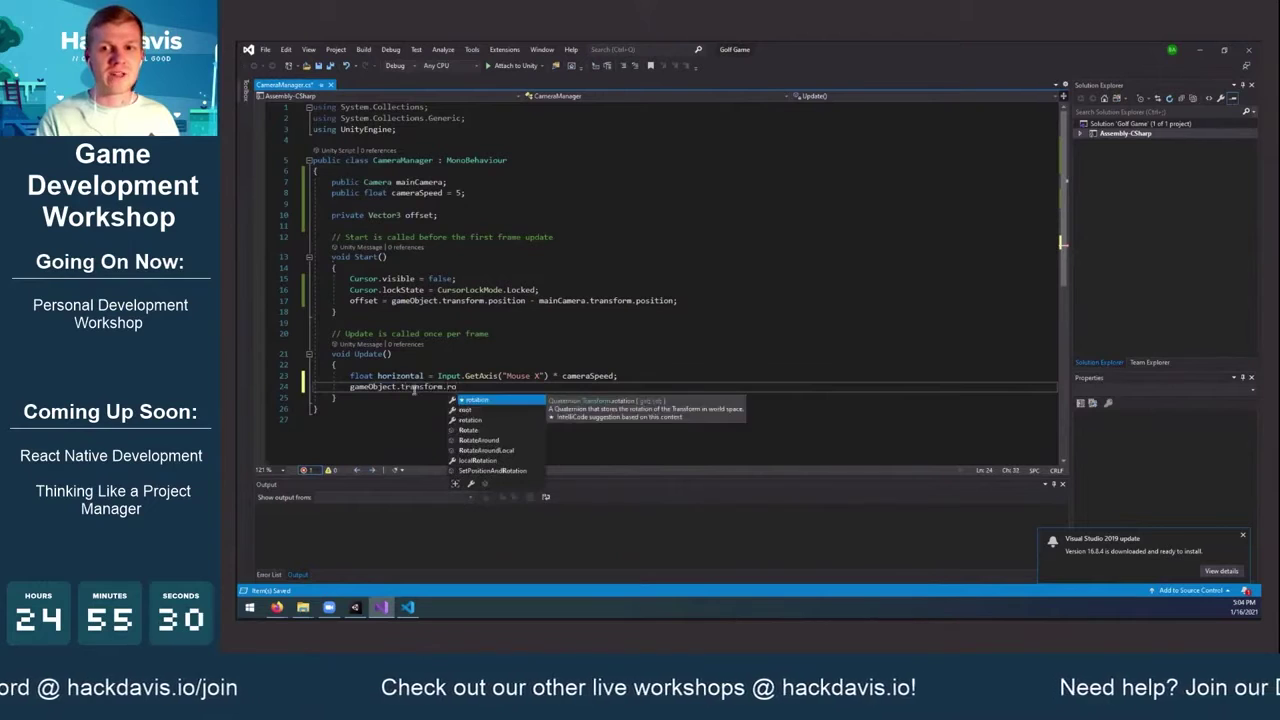
pyautogui.press('Down')
pyautogui.press('Down')
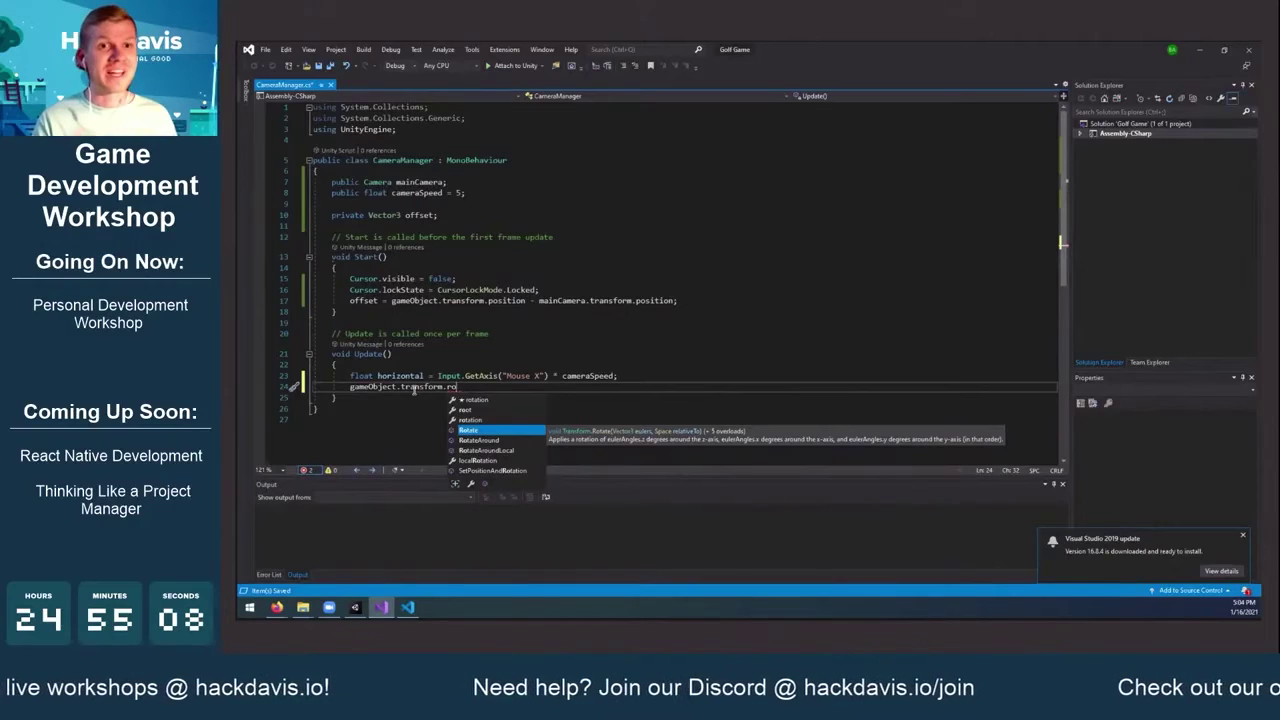
pyautogui.press('Tab')
pyautogui.write('(')
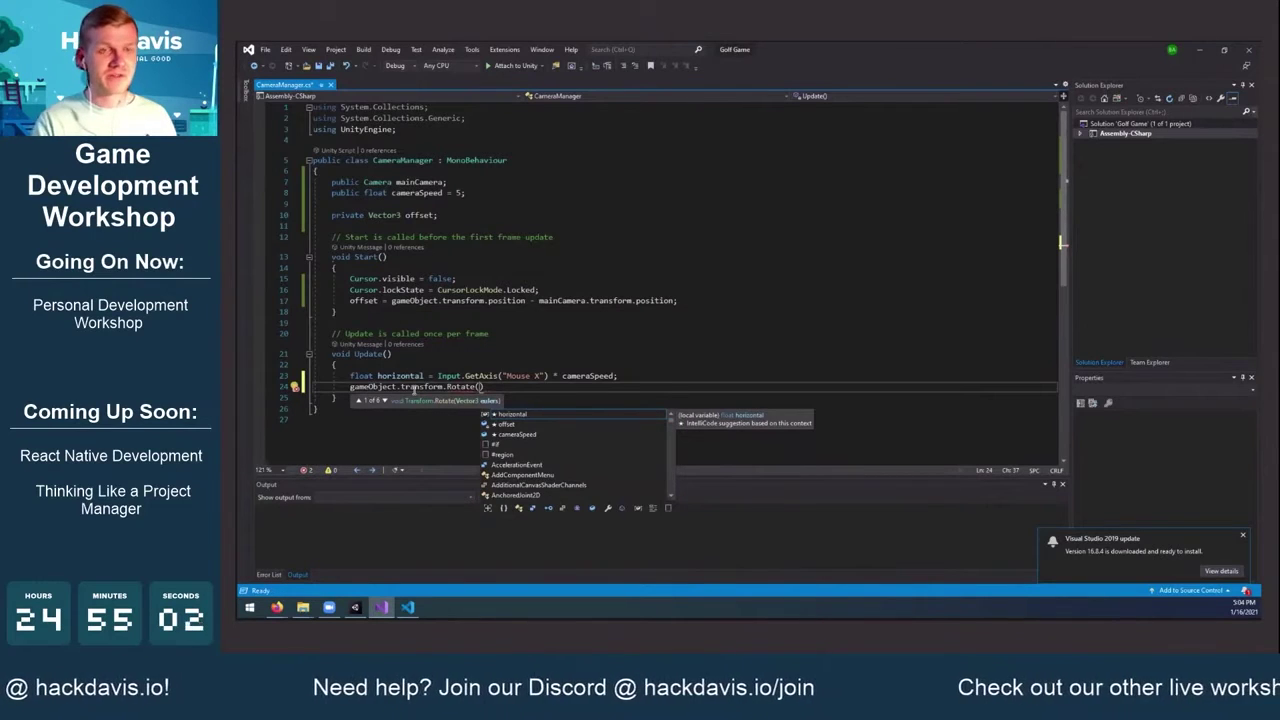
pyautogui.write('0,')
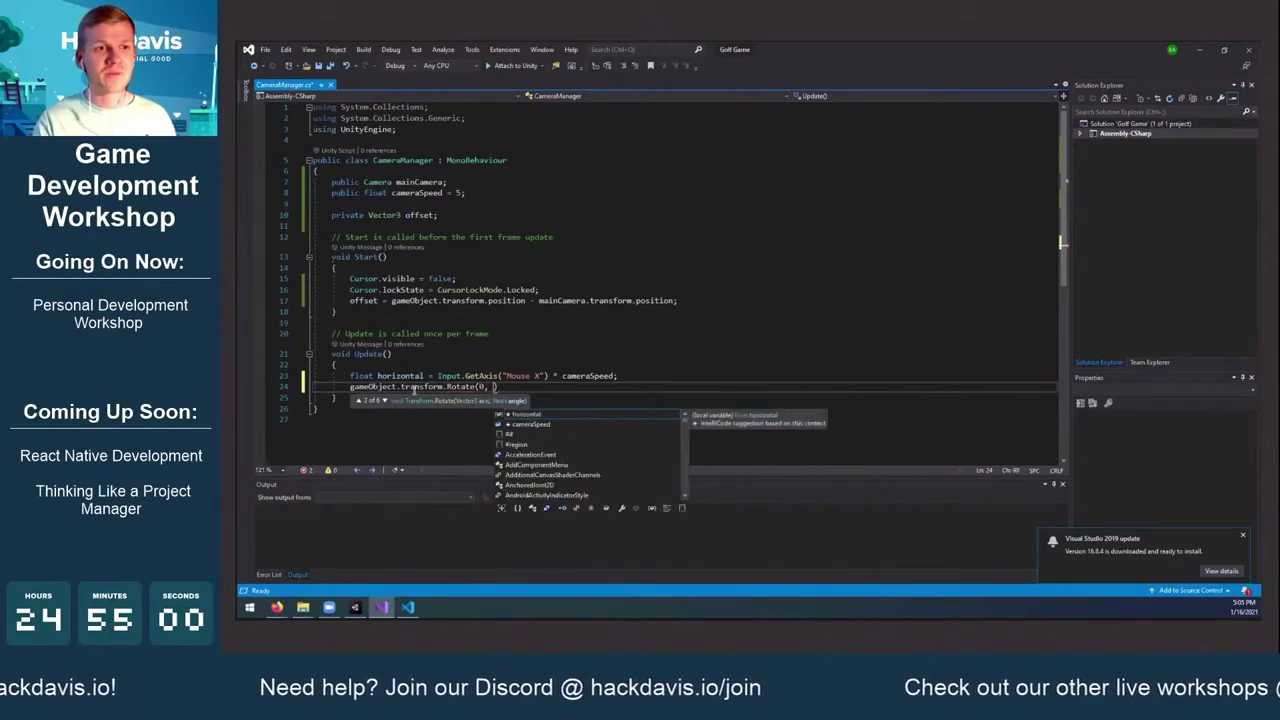
pyautogui.press('Tab')
pyautogui.write(', 0);')
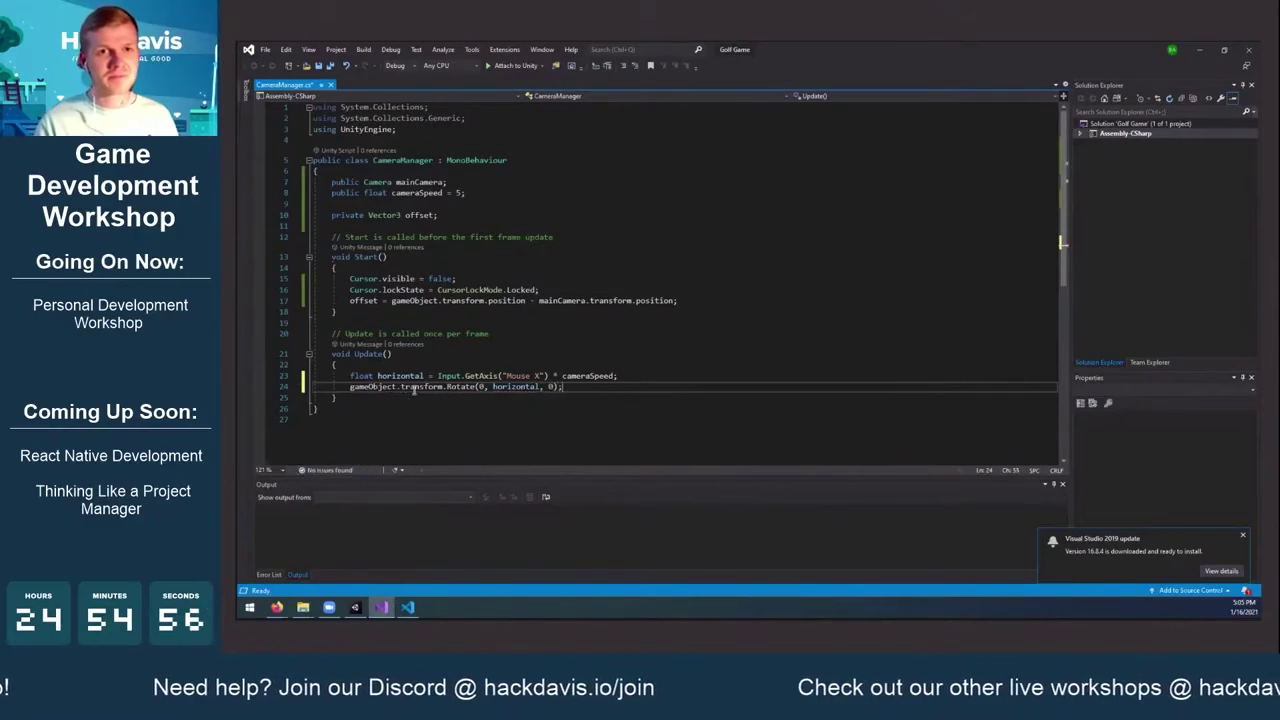
# After a blank line below the Rotate call, declare "float desiredAngle = gameObject.transform.eulerAngles.y;"
pyautogui.press('Return')
pyautogui.press('Return')
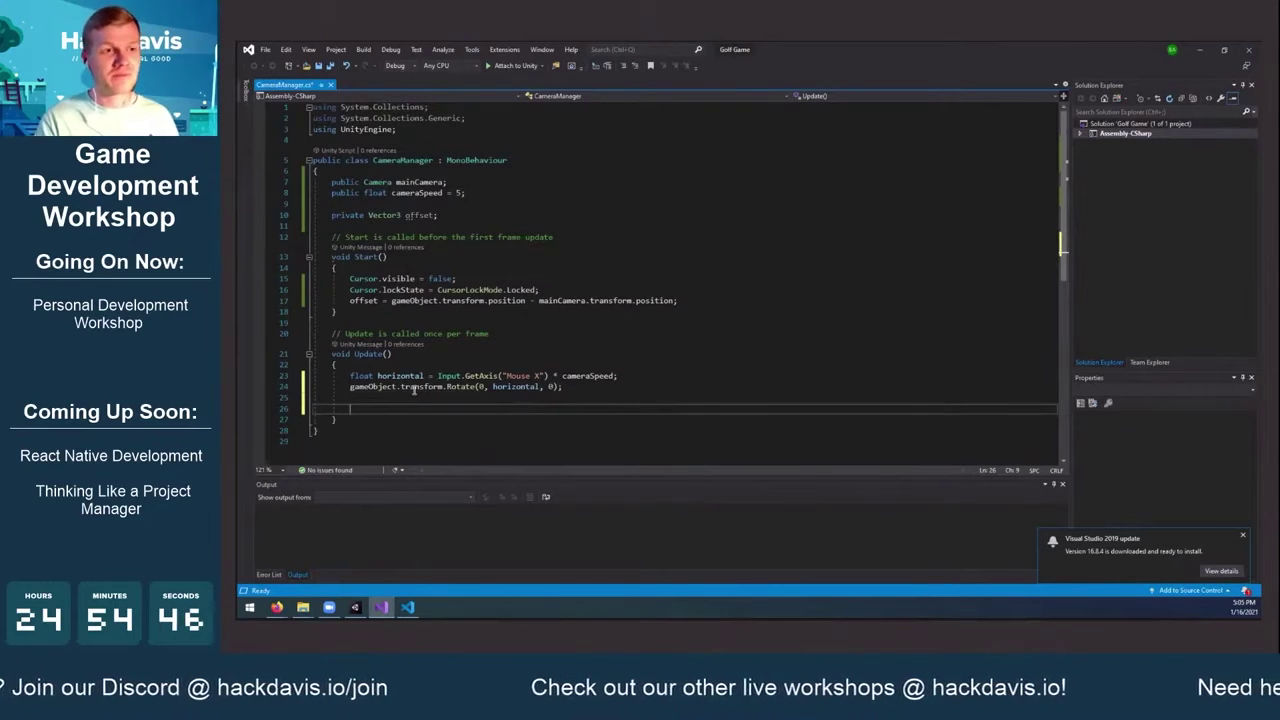
pyautogui.write('float')
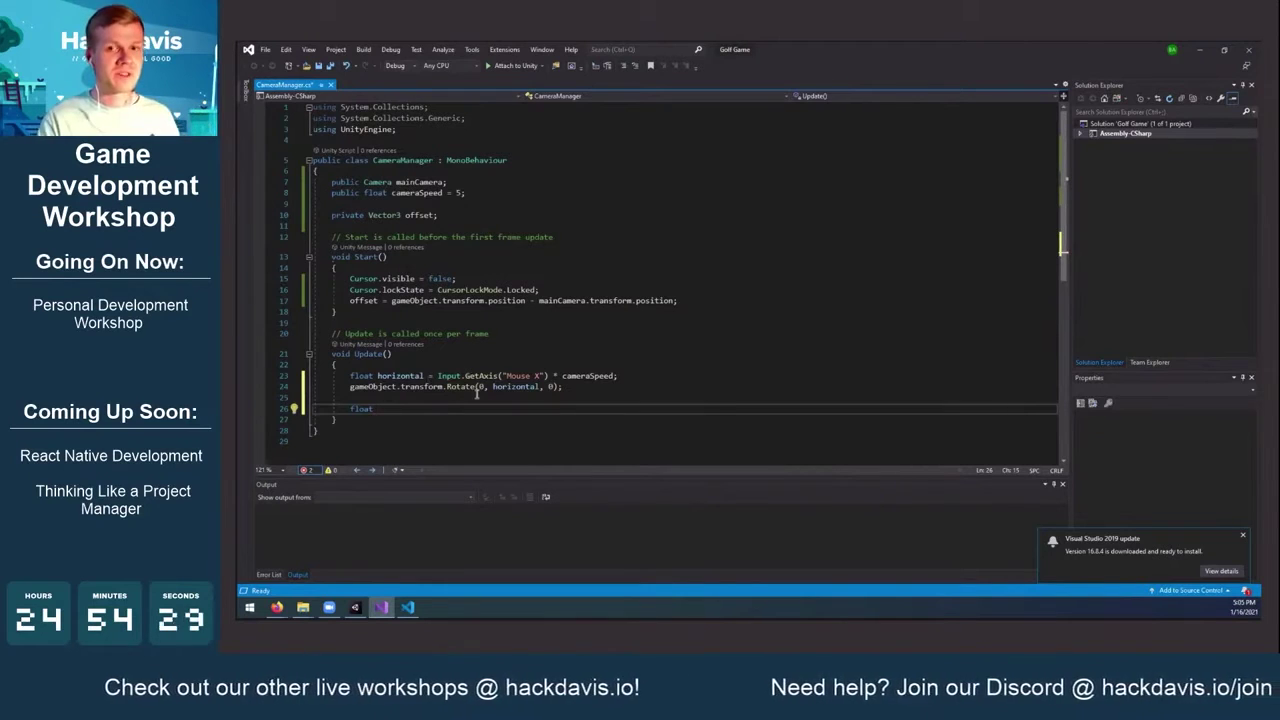
pyautogui.write('desired')
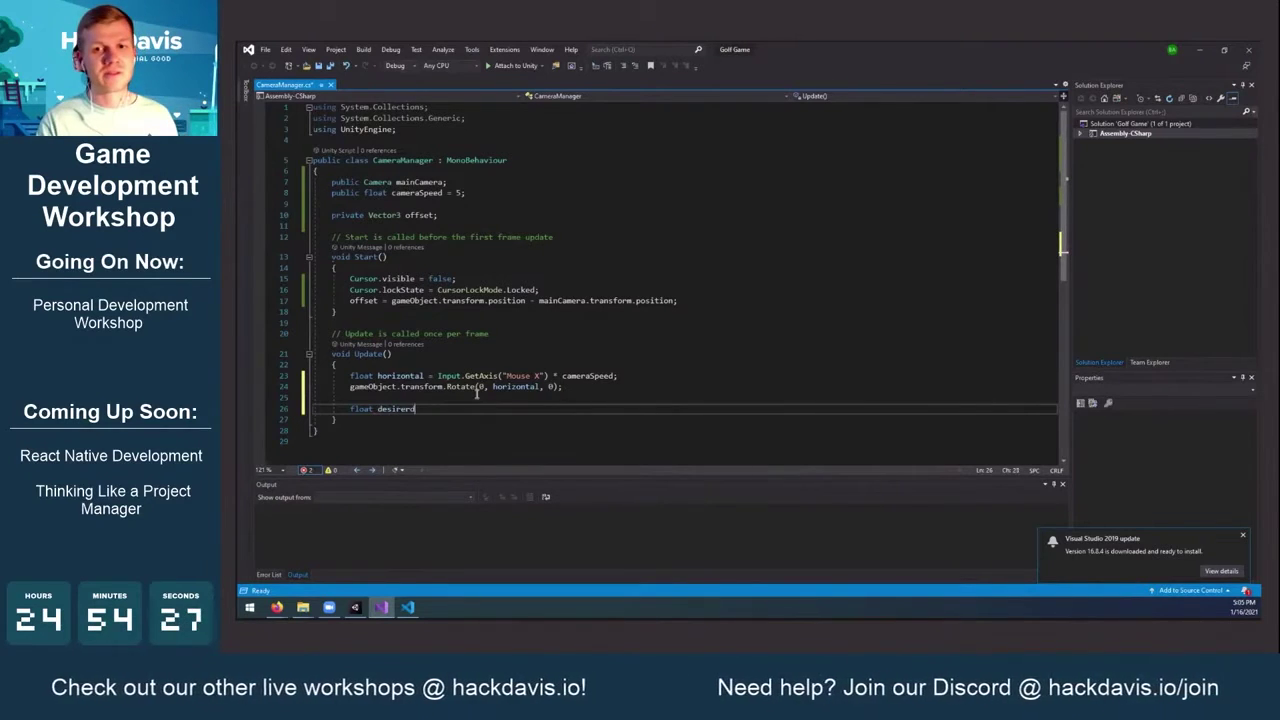
pyautogui.write('Angle = ')
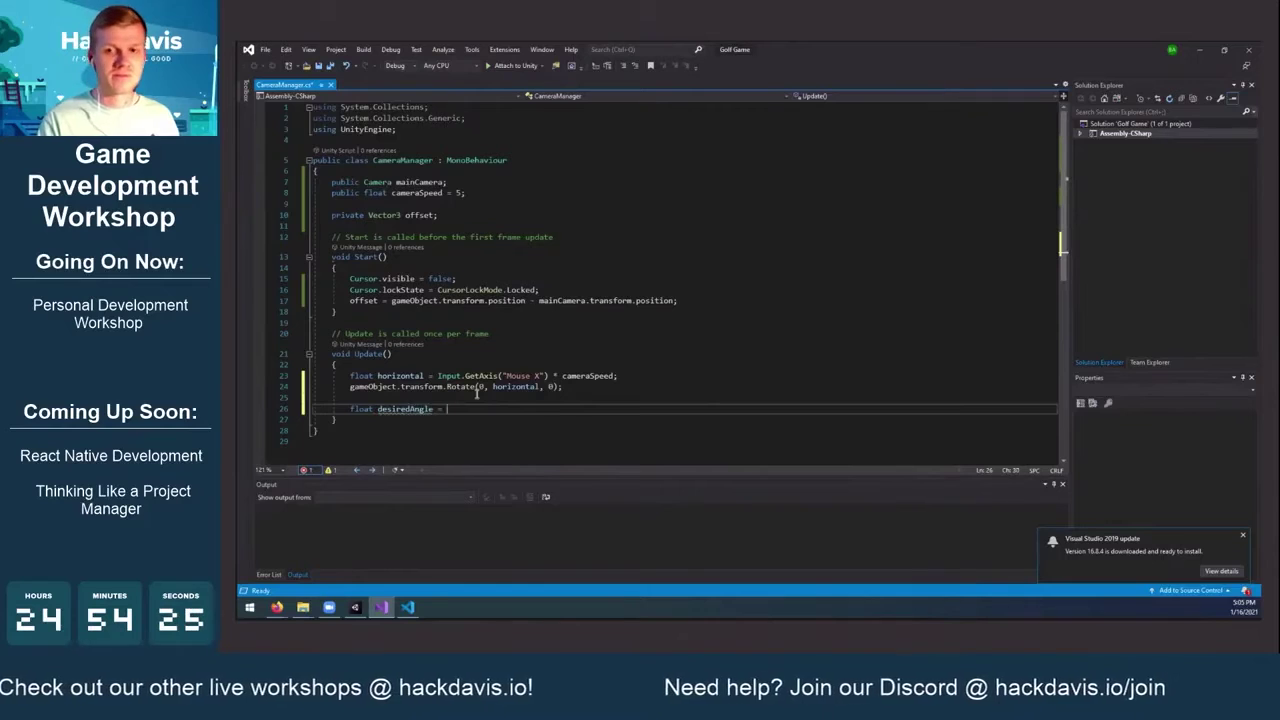
pyautogui.write('gameObject.transform.')
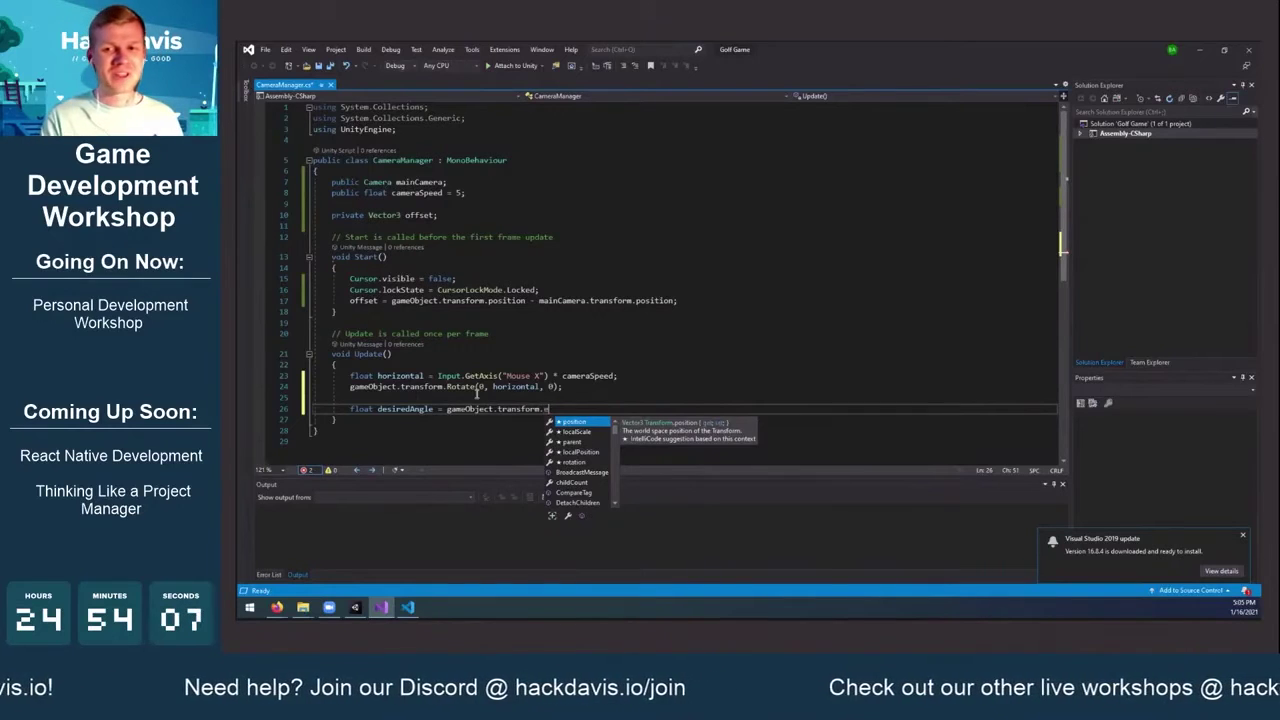
pyautogui.write('eulerAngles')
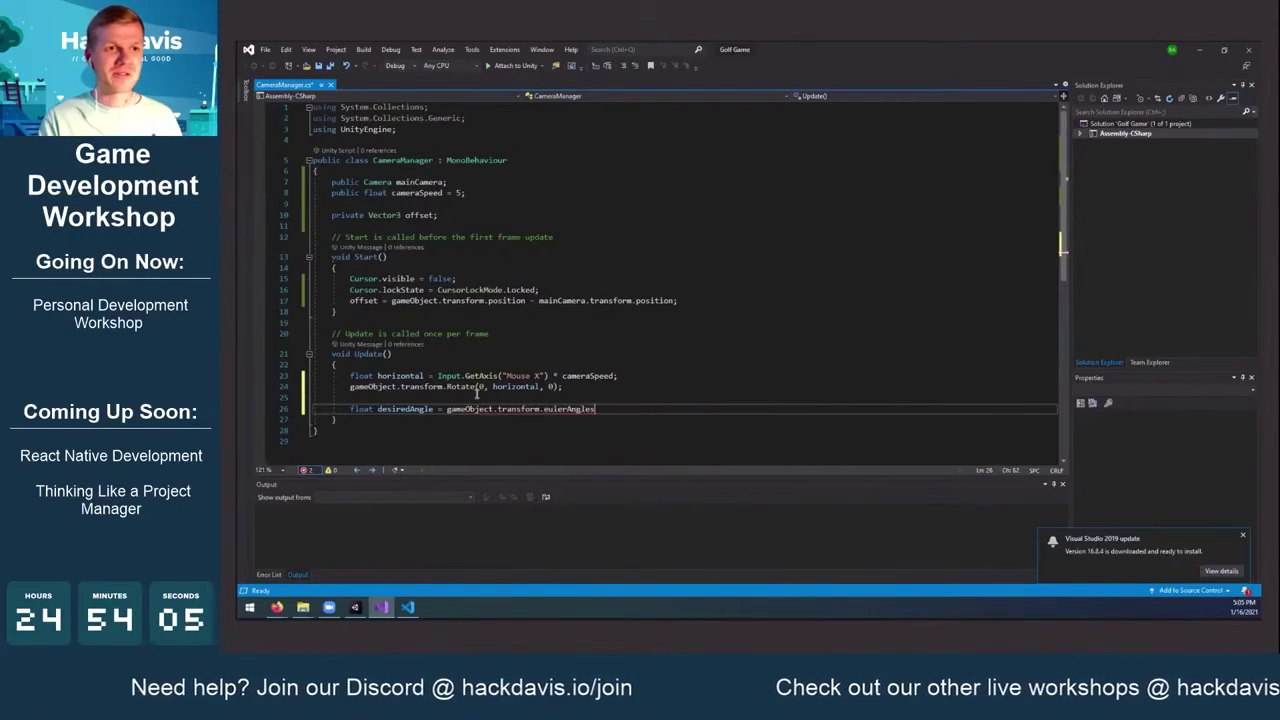
pyautogui.write('.y;')
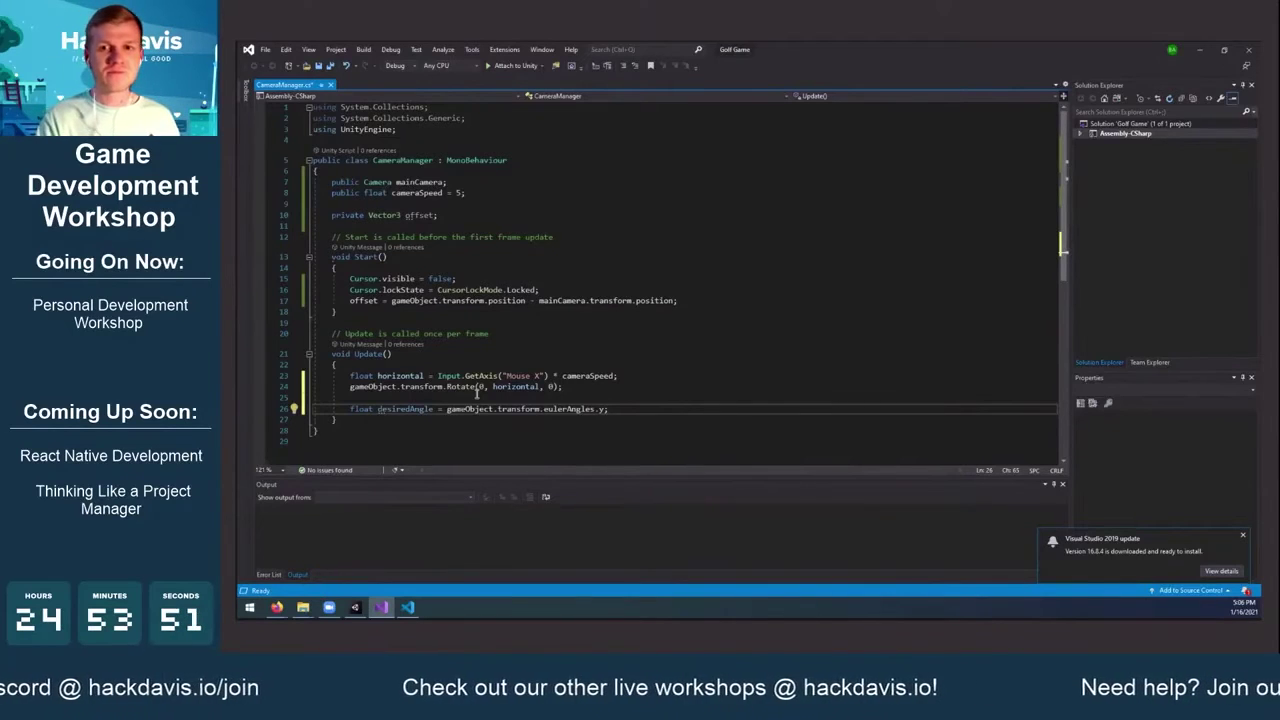
# Below desiredAngle, add "Quaternion rotation = Quaternion.Euler(0, desiredAngle, 0);" and start a new line after it
pyautogui.press('Return')
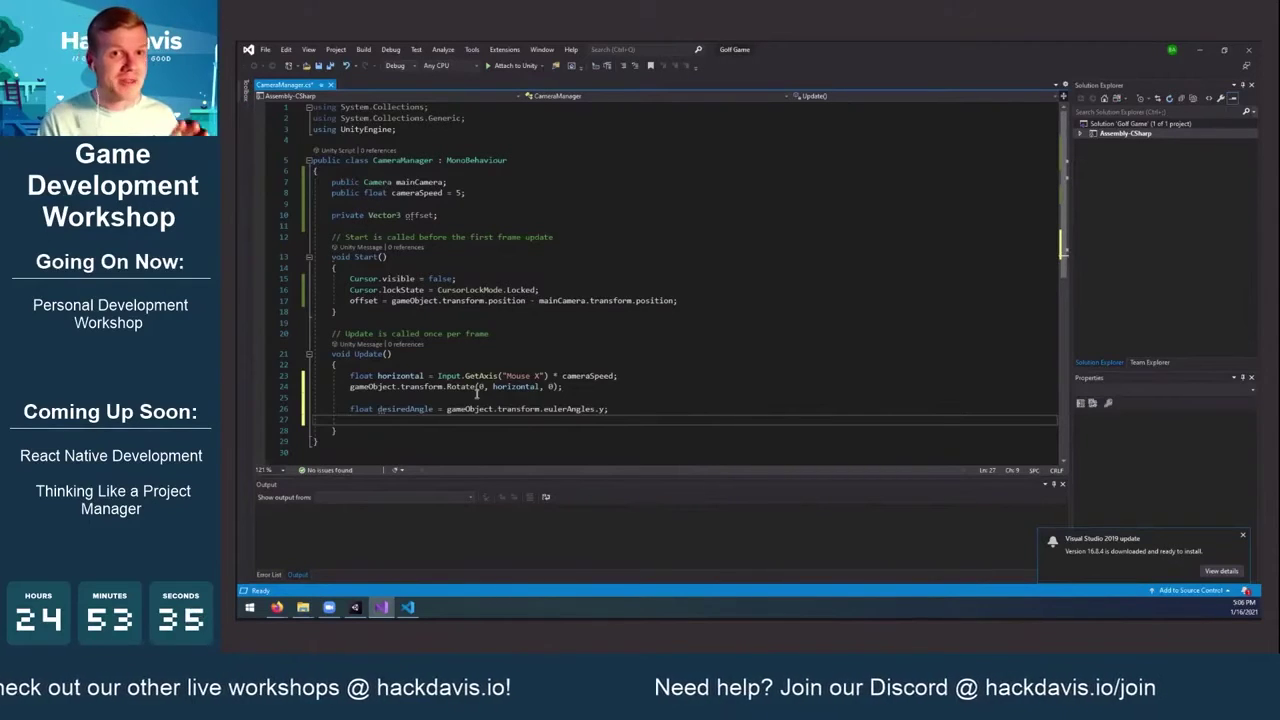
pyautogui.write('Q')
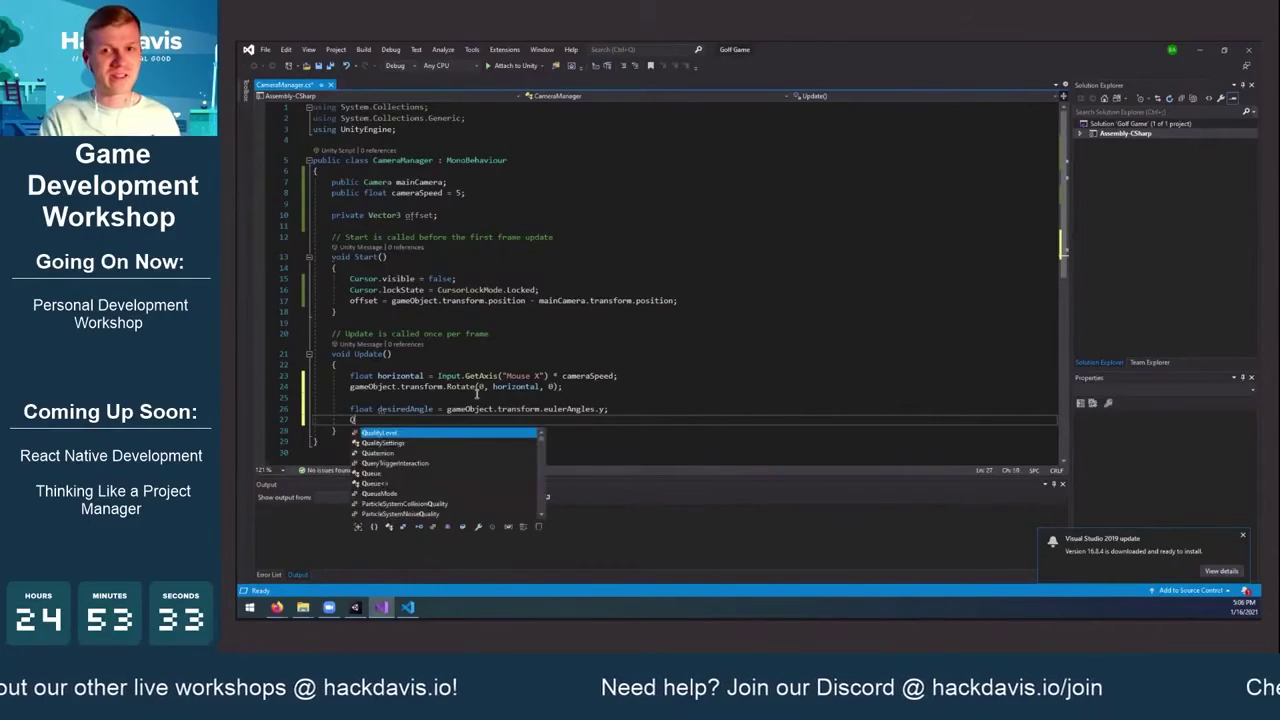
pyautogui.write('uaternion ')
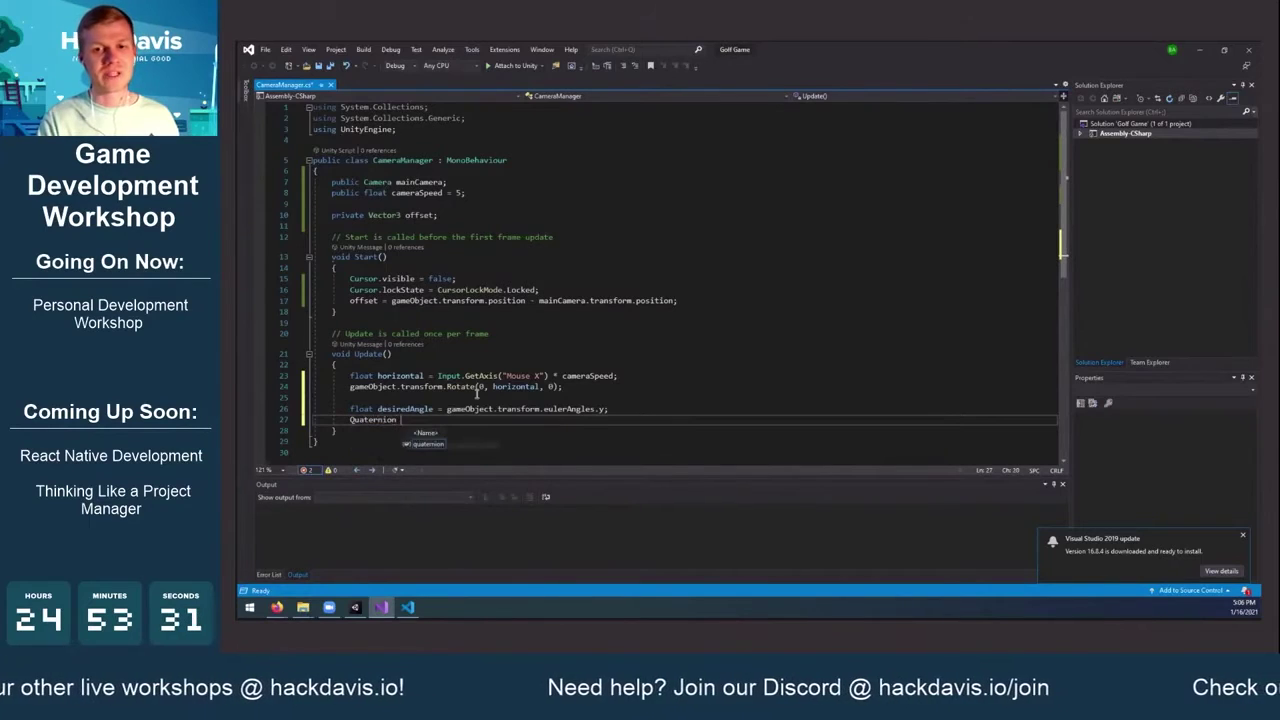
pyautogui.write('rotation =')
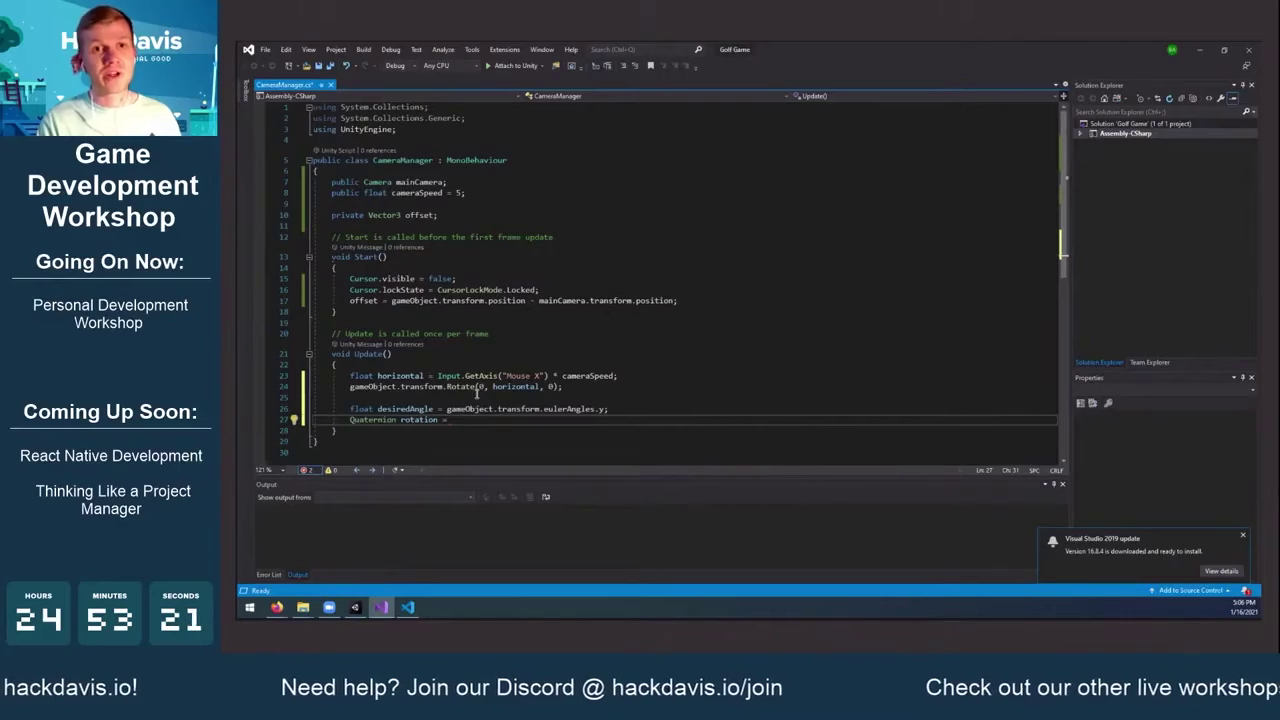
pyautogui.write('Qua')
pyautogui.press('Tab')
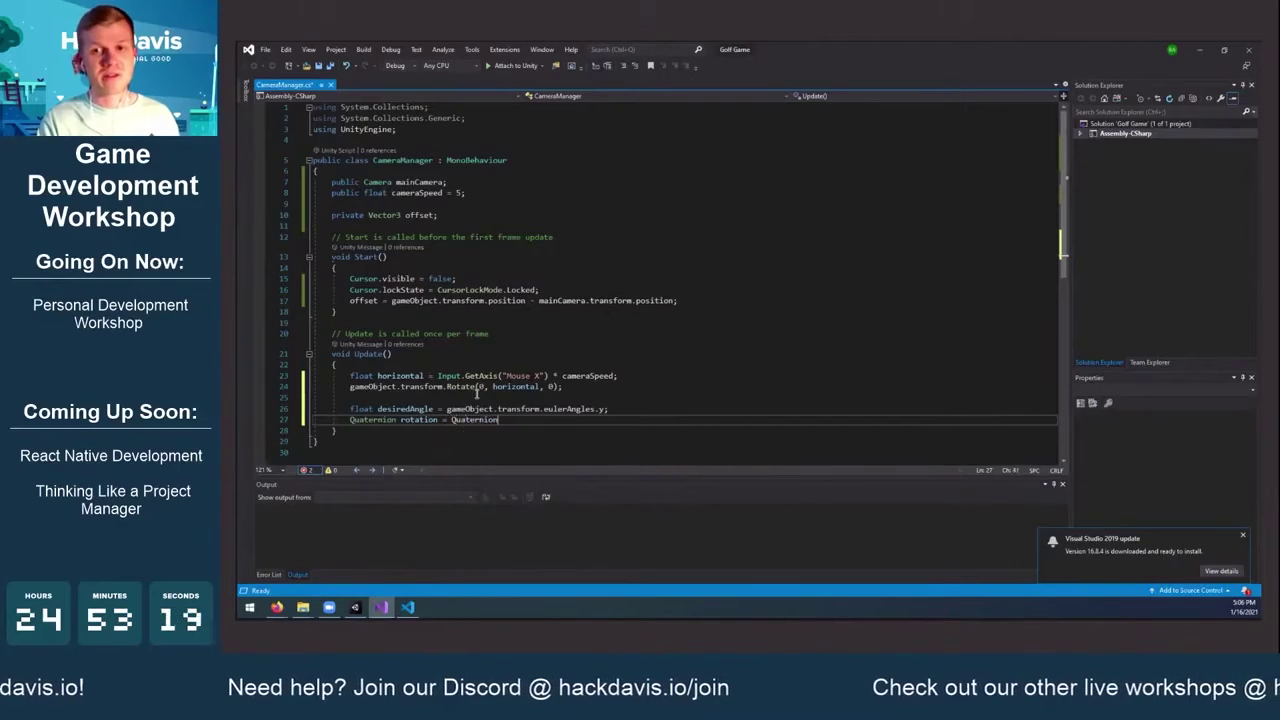
pyautogui.write('.Euler')
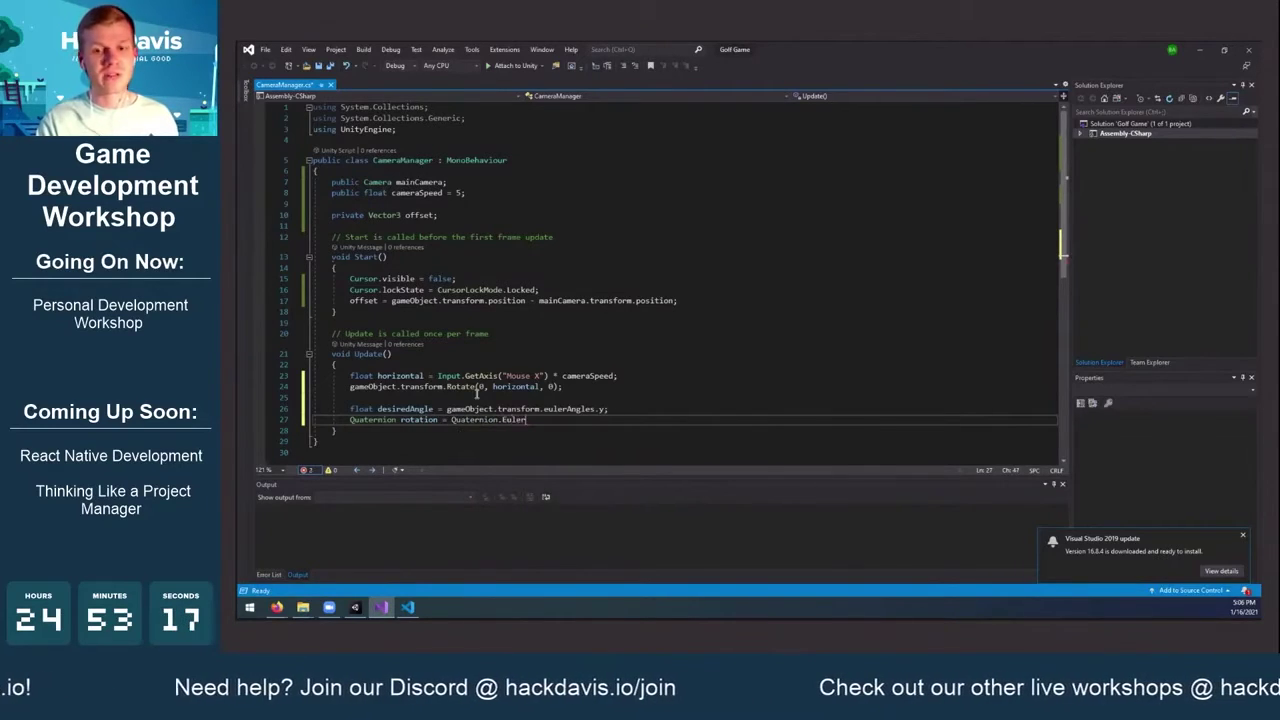
pyautogui.write('(')
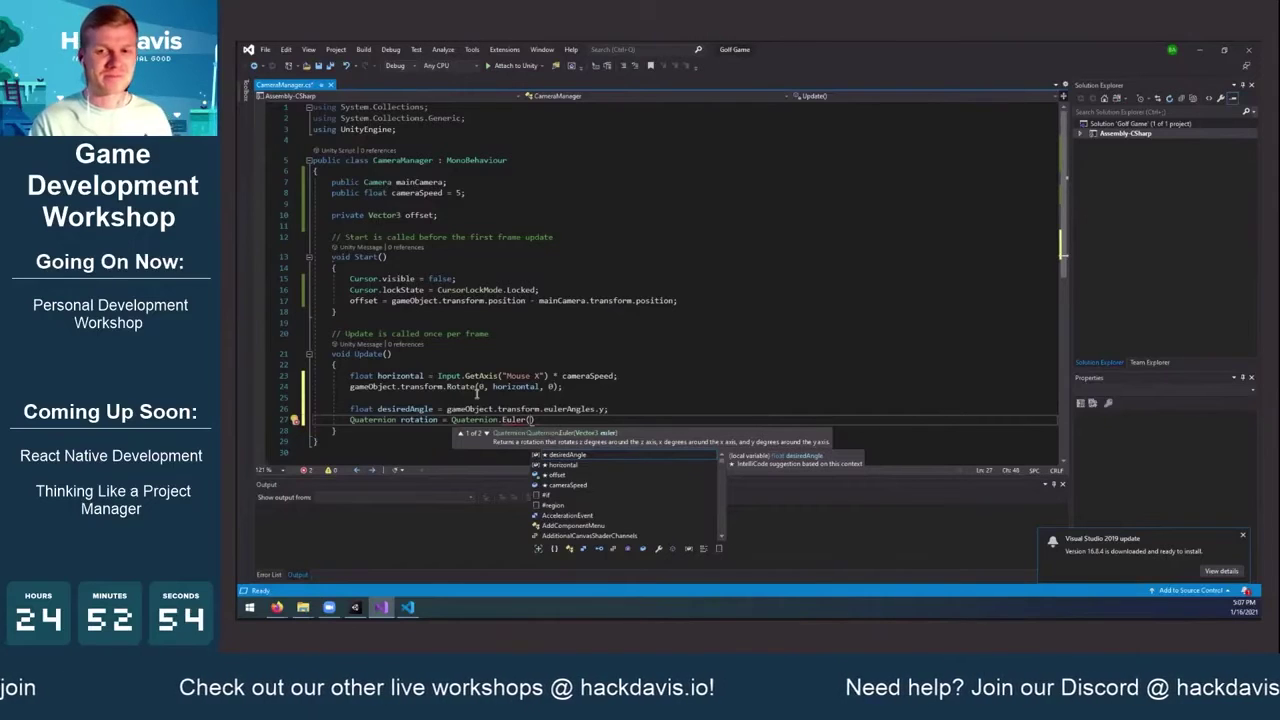
pyautogui.scroll(-1, 476, 393)
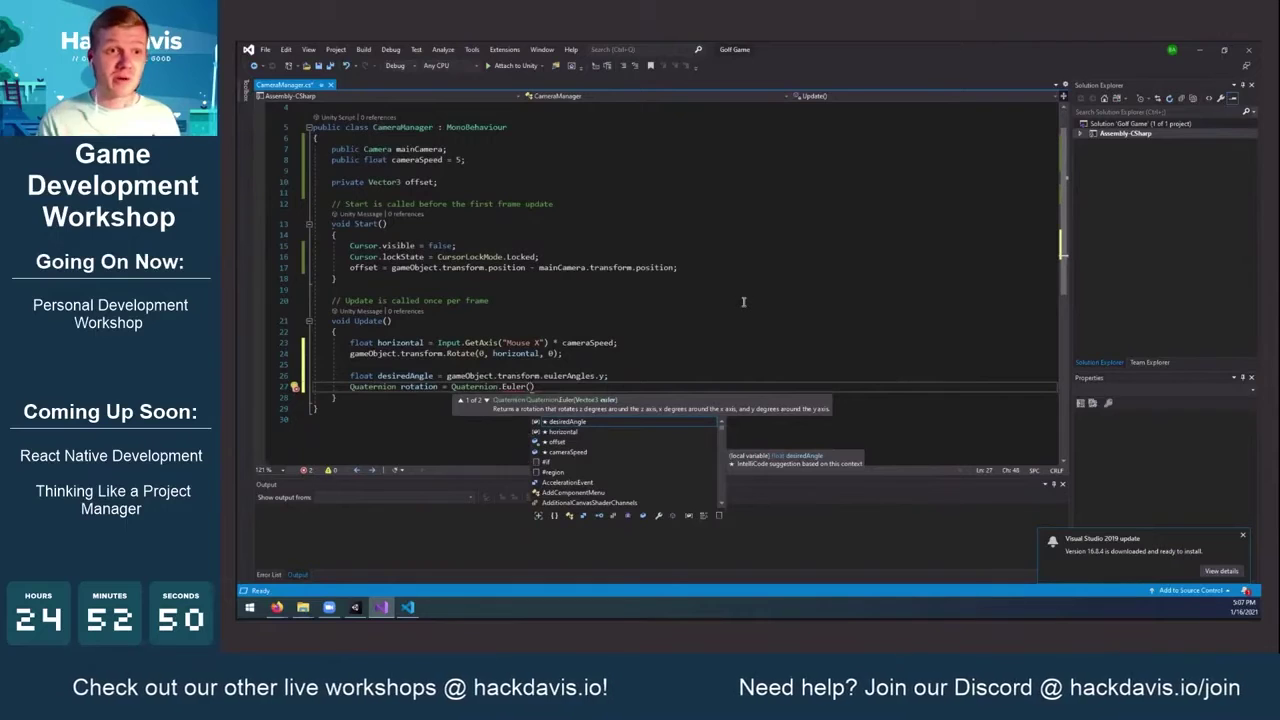
pyautogui.write('0, desiredAngle, ')
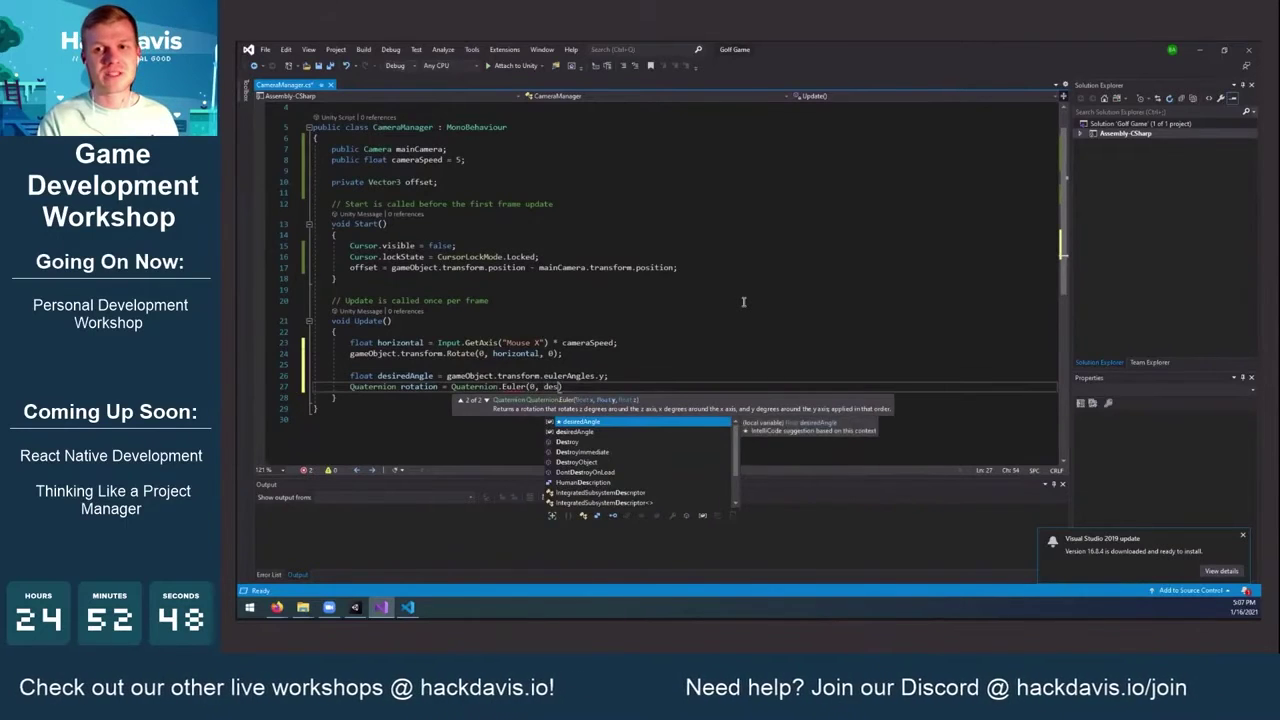
pyautogui.write('0);')
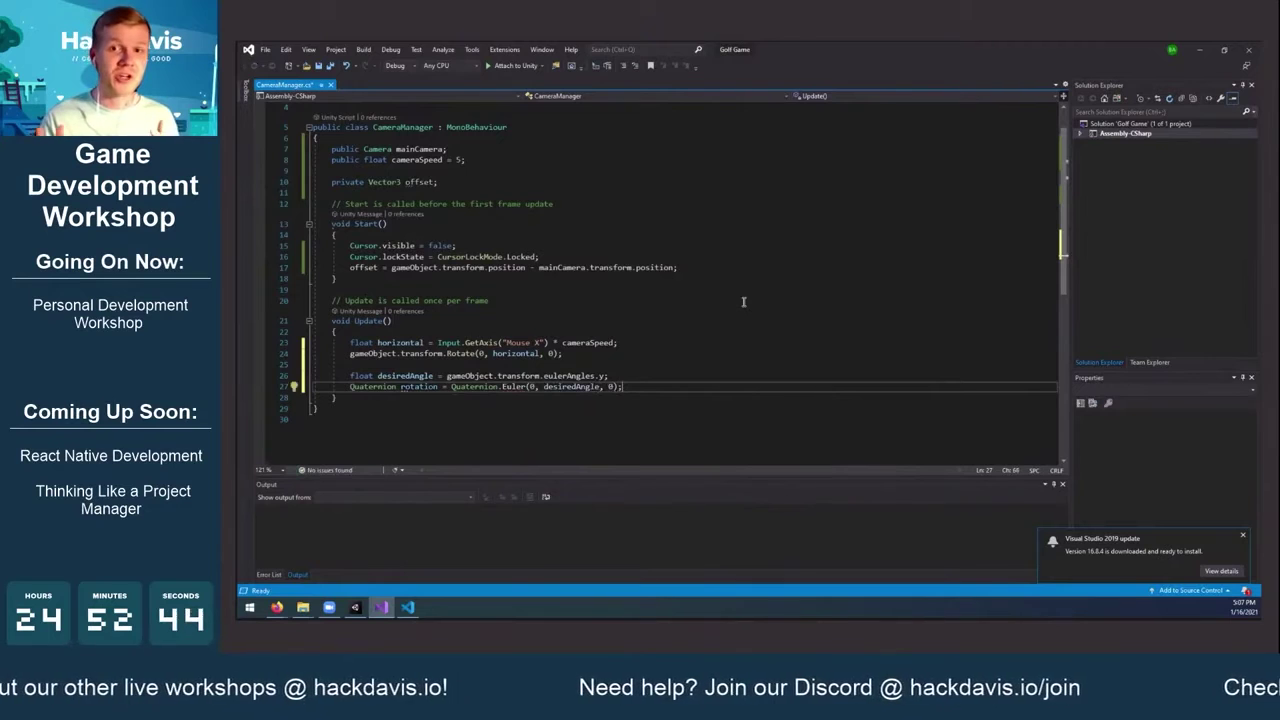
pyautogui.press('Return')
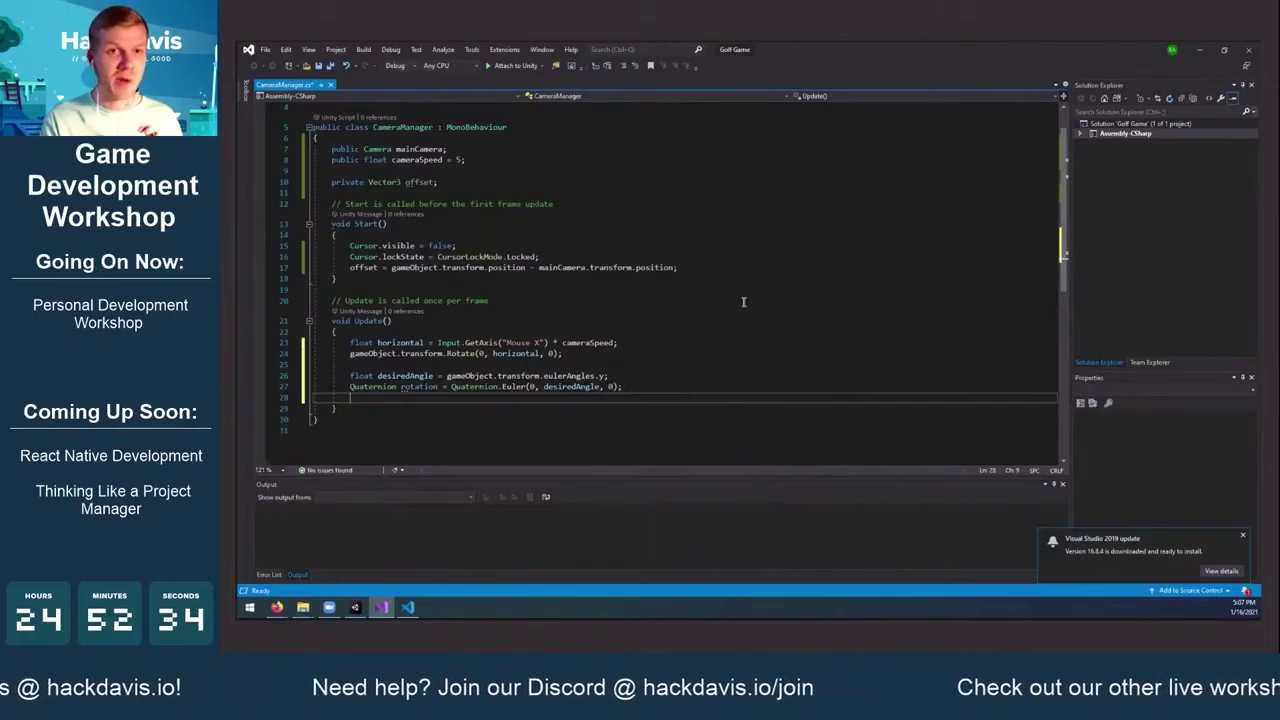
# On the line below the rotation declaration, begin the assignment "mainCamera.transform.position = gameObject.transform.position"
pyautogui.write('mai')
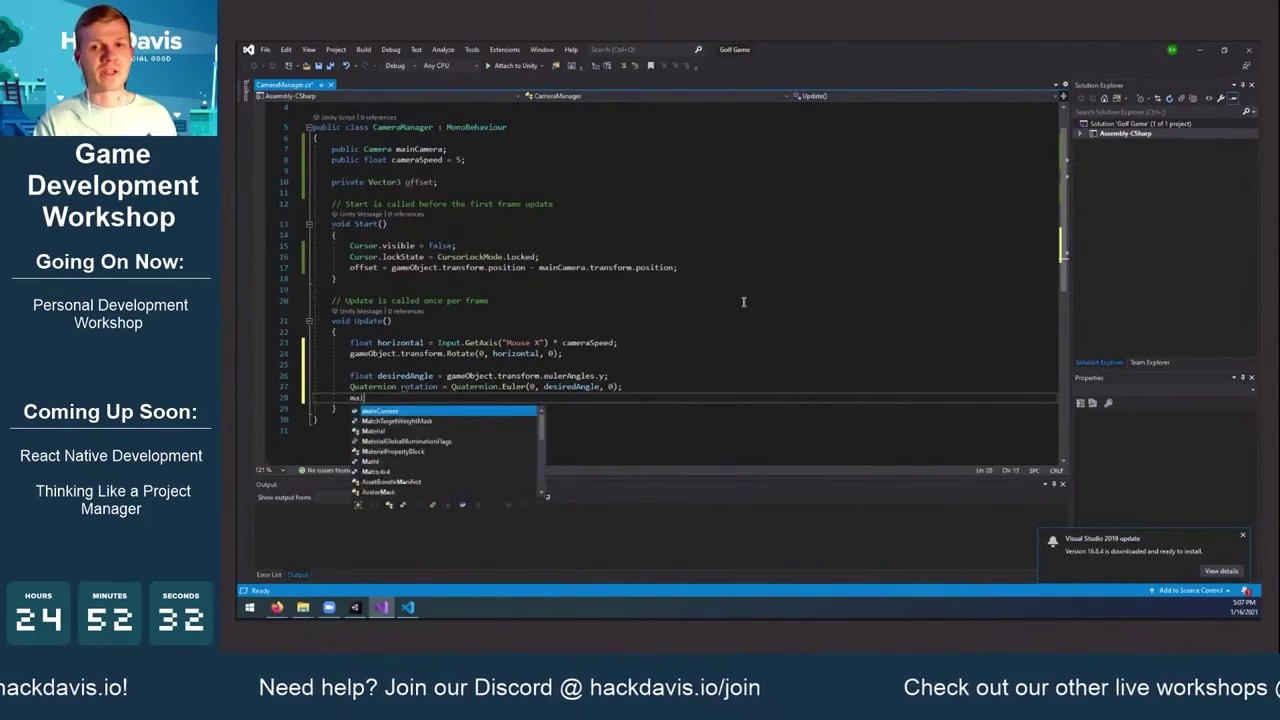
pyautogui.write('nCamera.transform')
pyautogui.press('Tab')
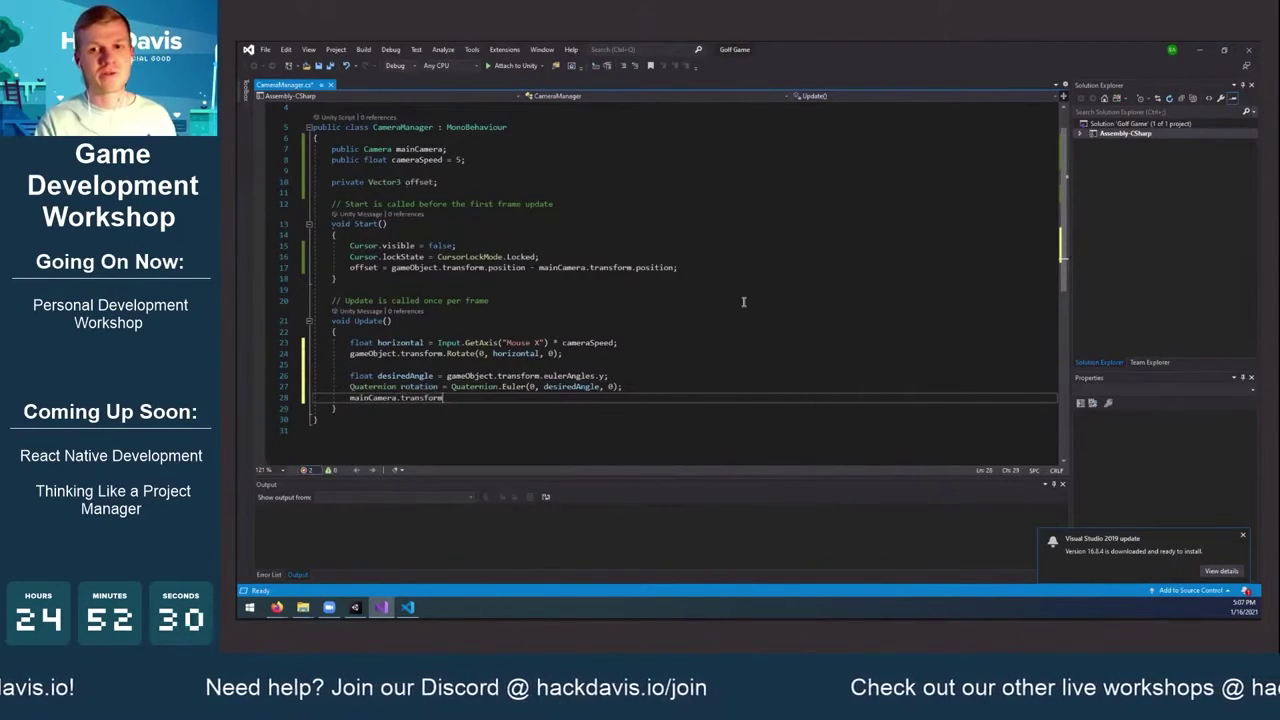
pyautogui.write('.')
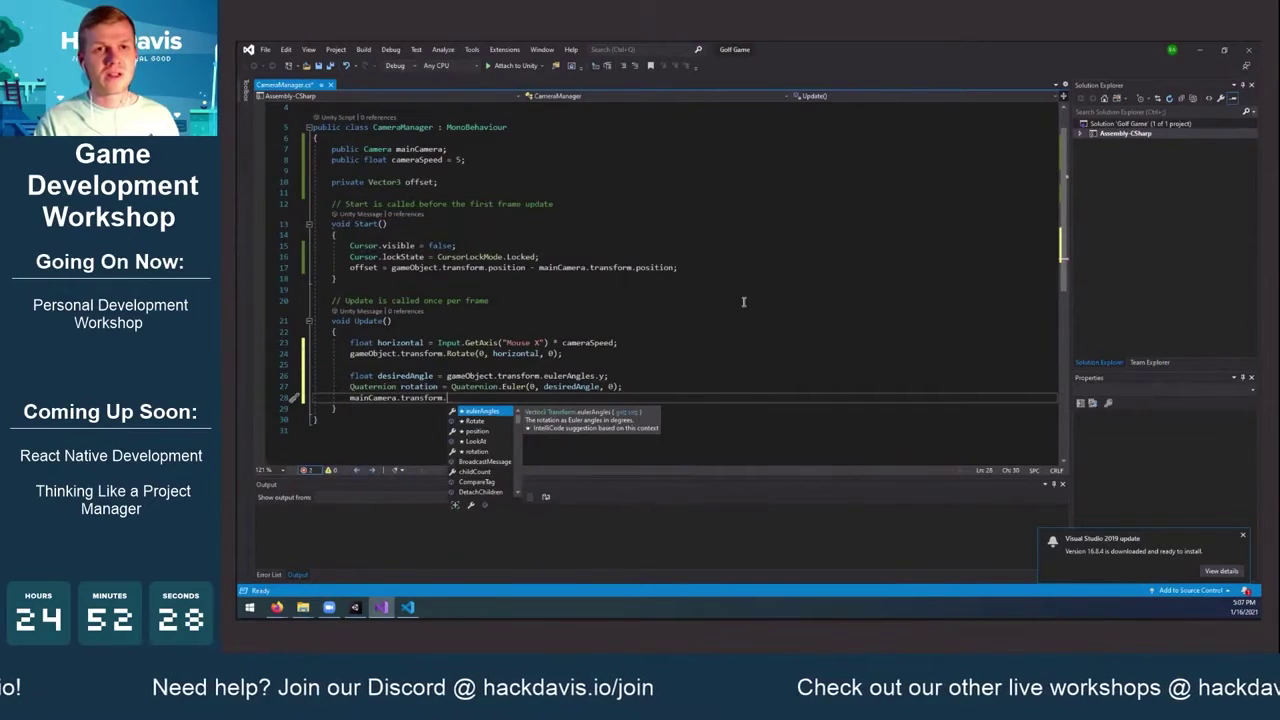
pyautogui.write('p')
pyautogui.press('Tab')
pyautogui.write('= game')
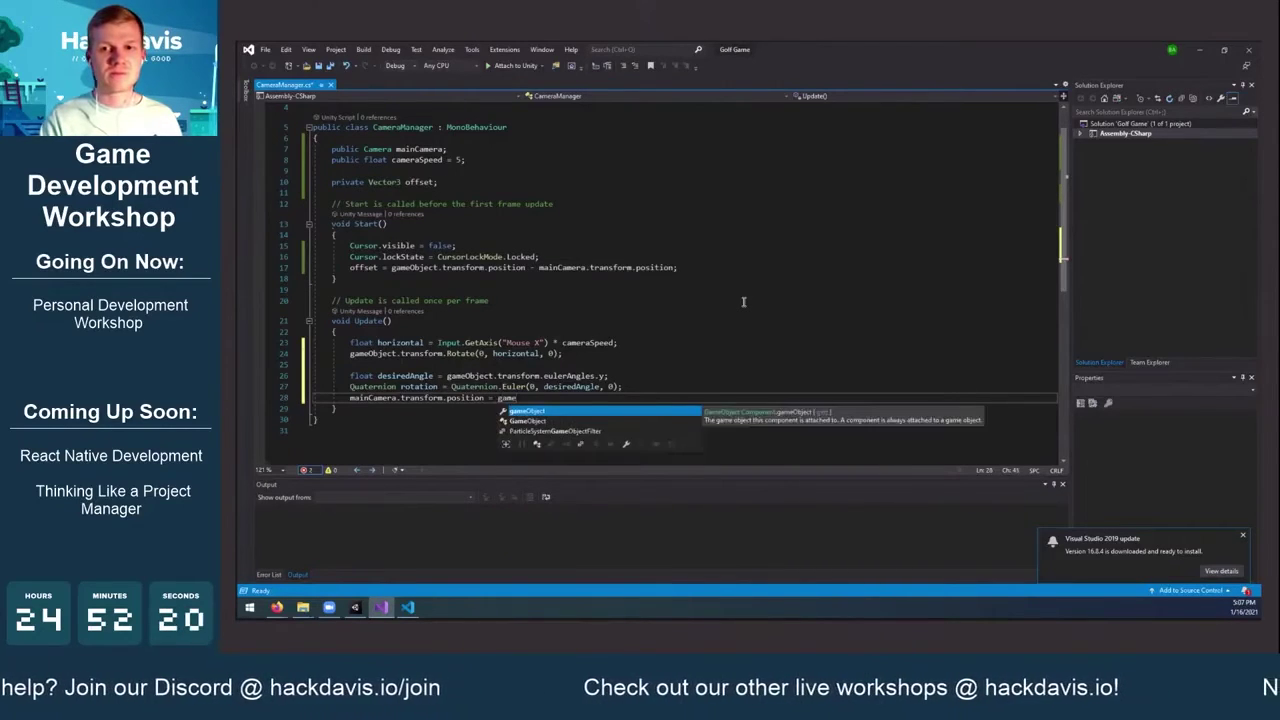
pyautogui.press('Tab')
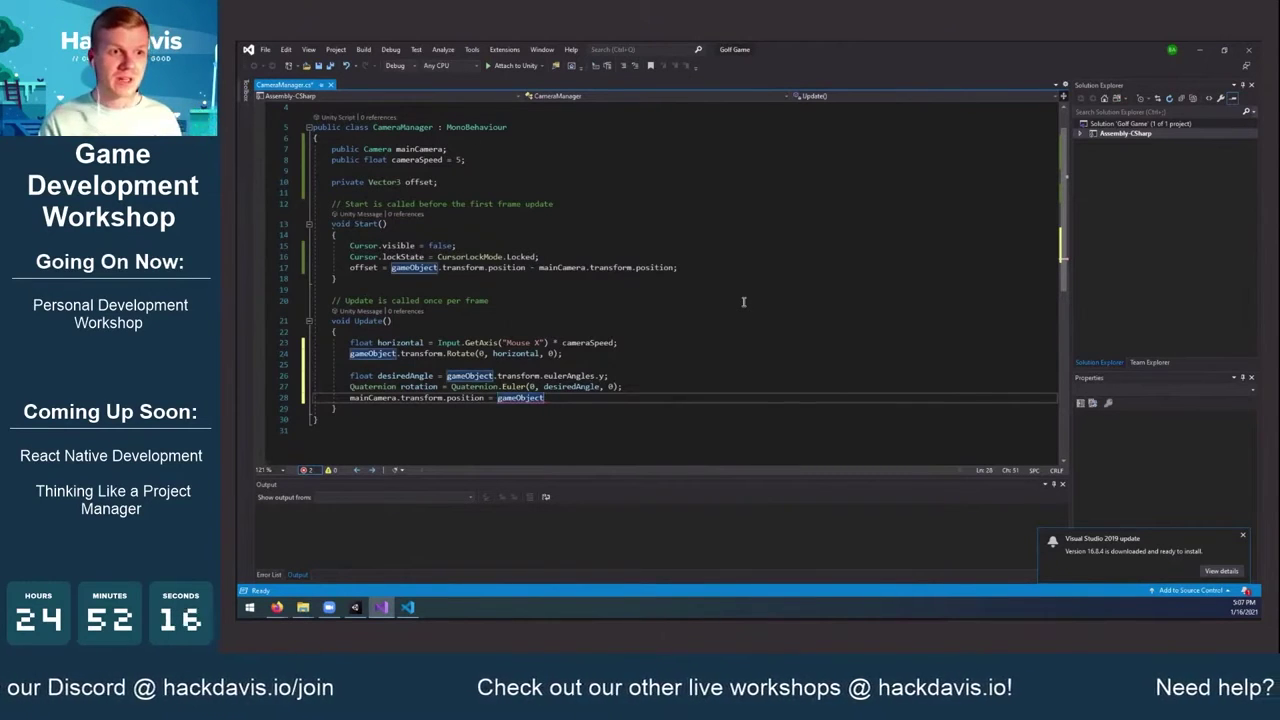
pyautogui.write('.transform.position')
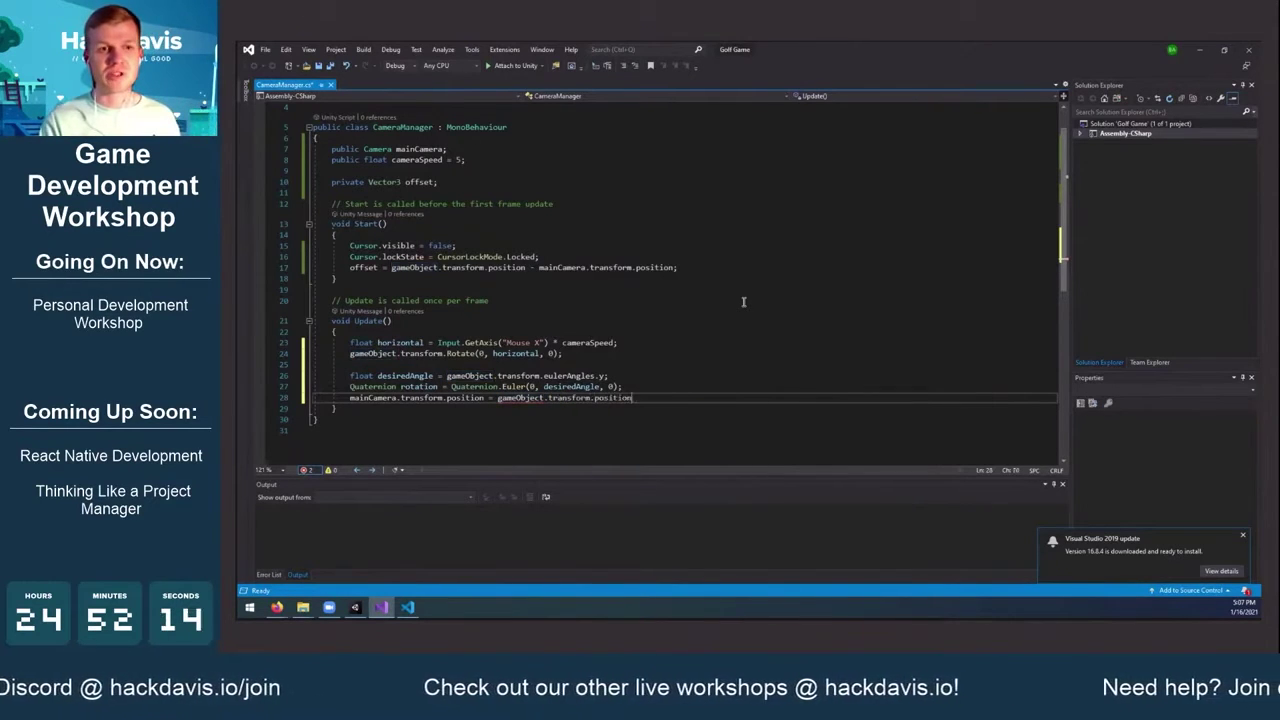
# Complete the camera position assignment with " - (rotation * offset);" and start a new line below it
pyautogui.write(' -')
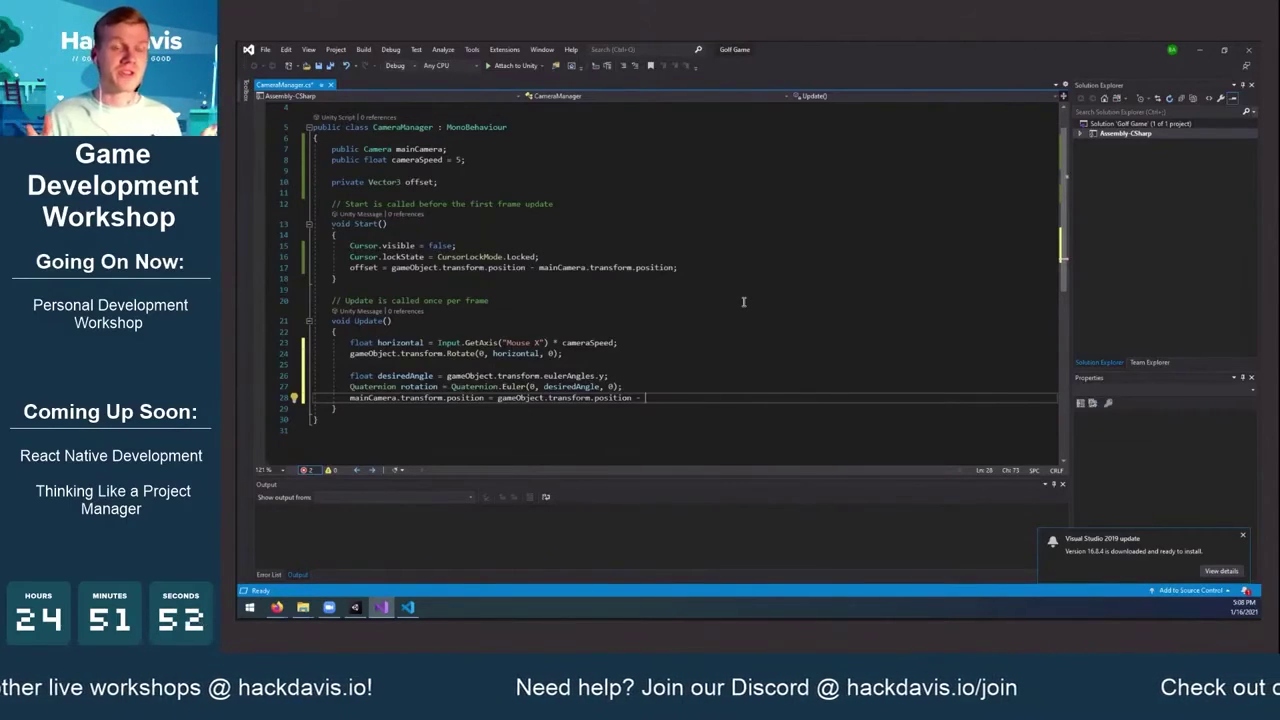
pyautogui.write('(')
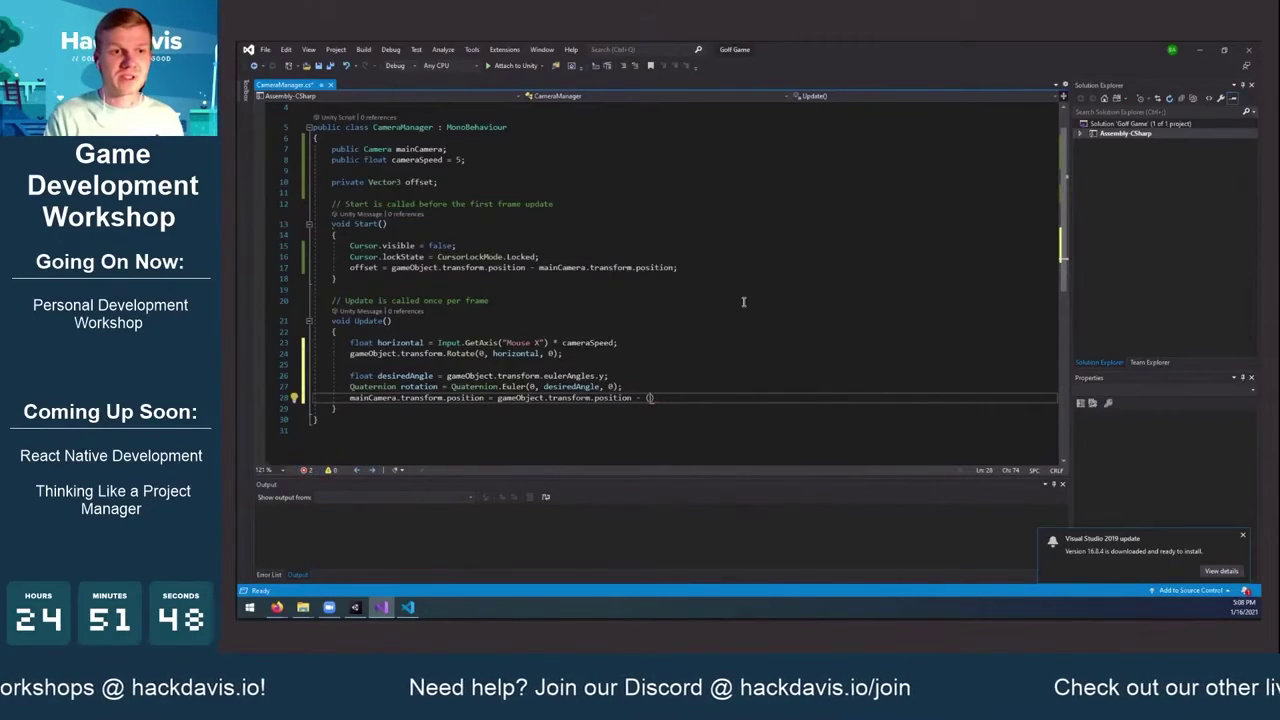
pyautogui.write('rotation * offset')
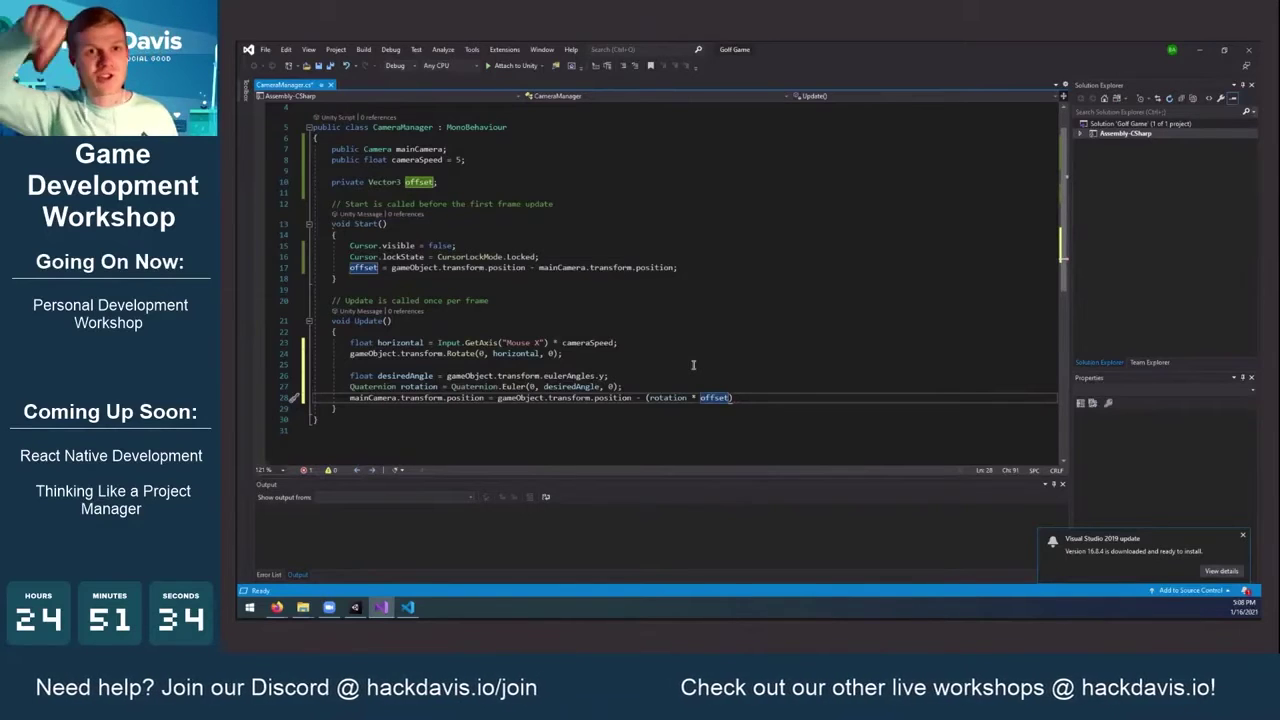
pyautogui.click(752, 399)
pyautogui.write(';')
pyautogui.press('Return')
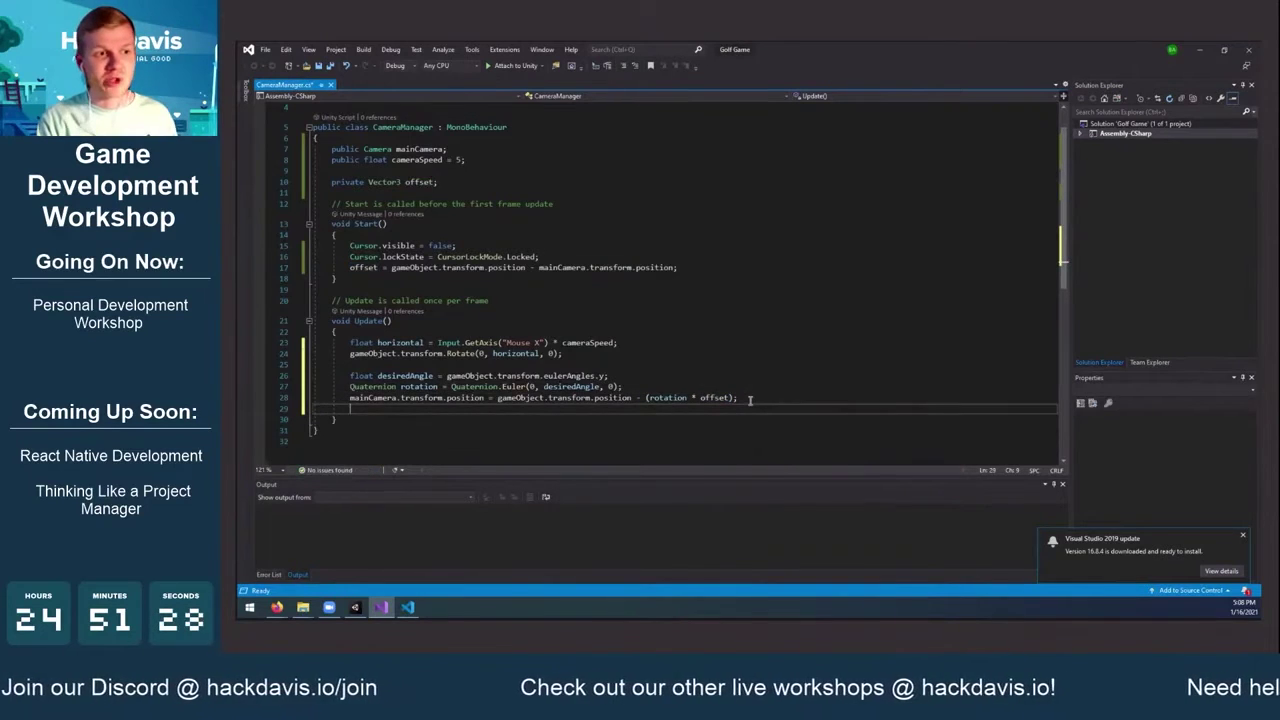
# Add the statement "mainCamera.transform.LookAt(gameObject.transform);" at the end of Update and save the CameraManager script
pyautogui.write('mainCamera.t')
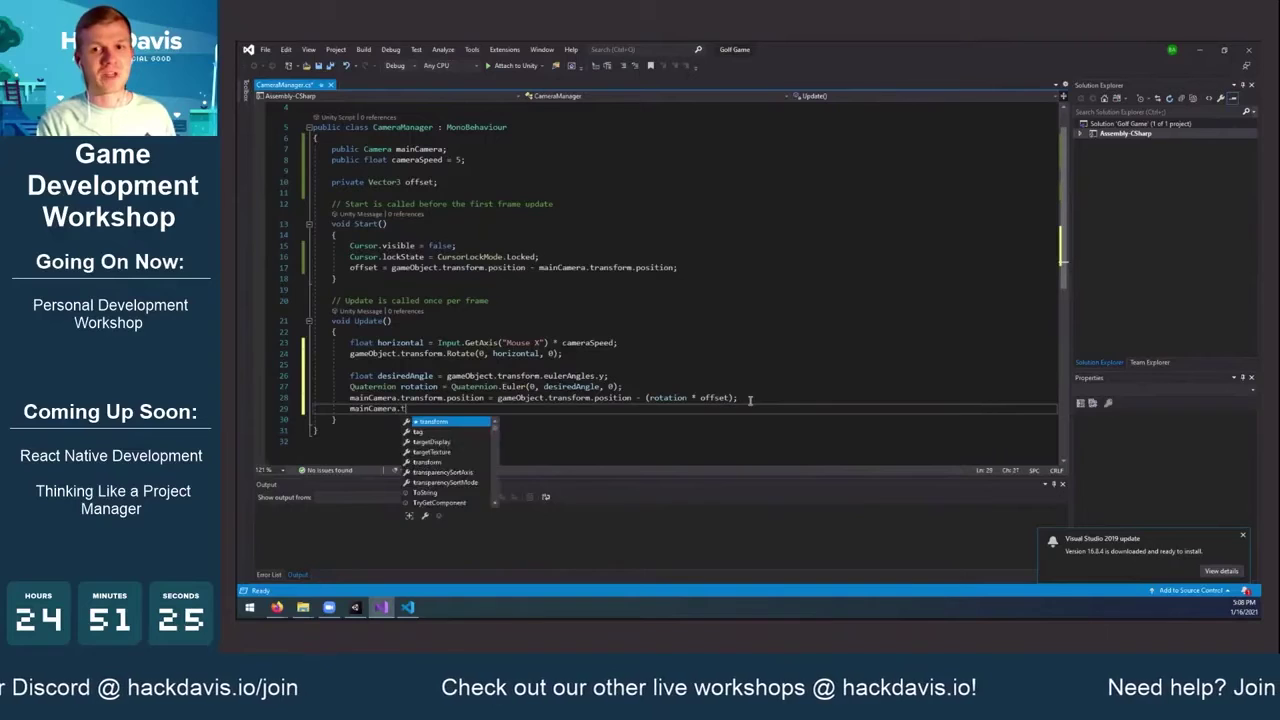
pyautogui.press('Tab')
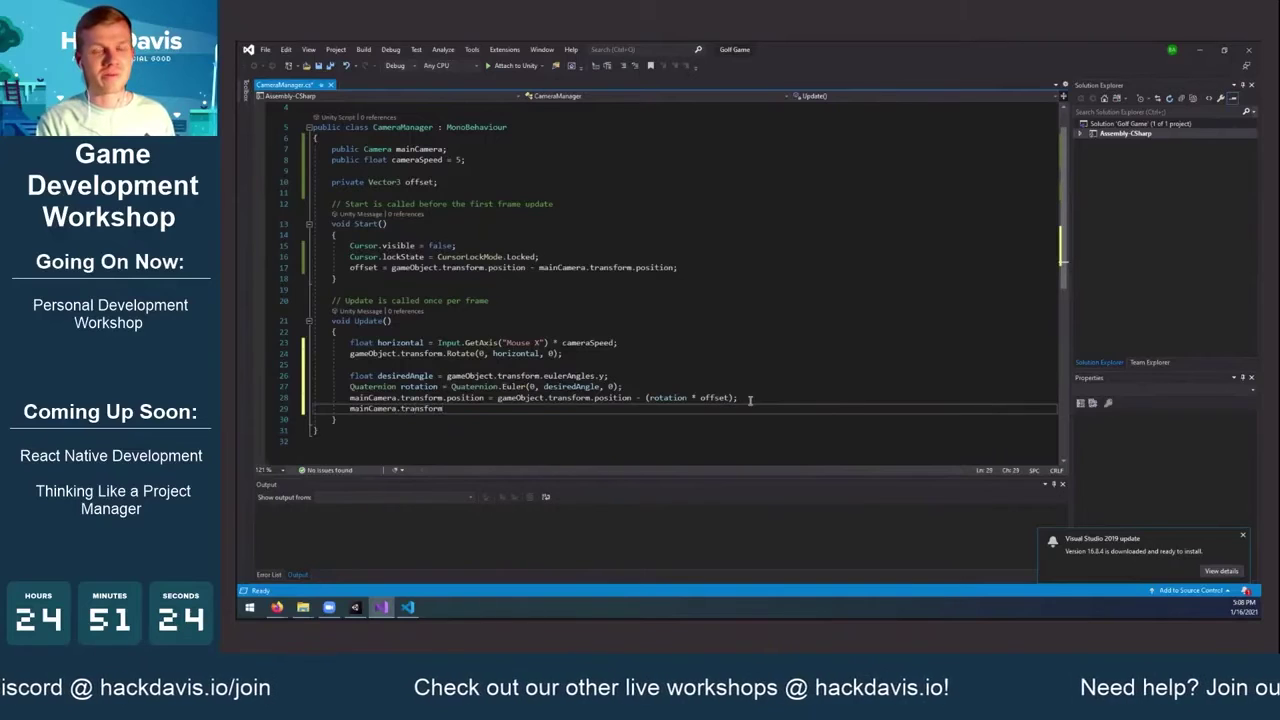
pyautogui.write('.look')
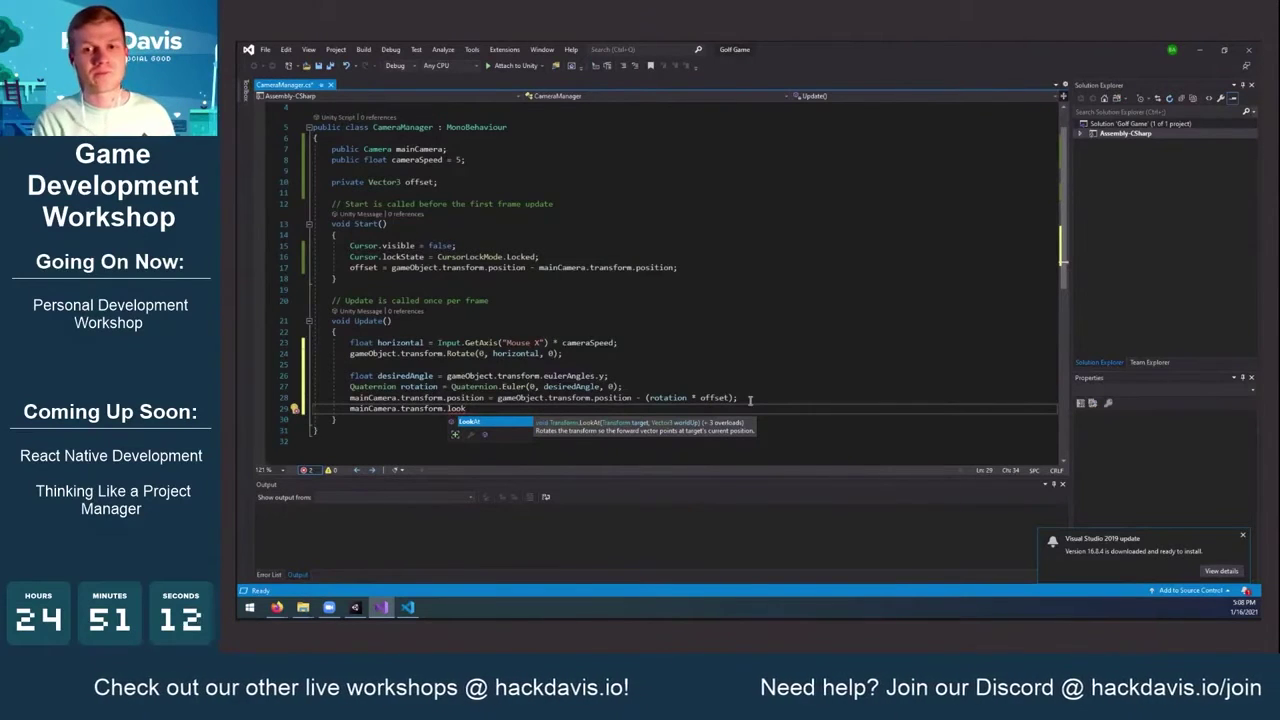
pyautogui.press('Tab')
pyautogui.write('(')
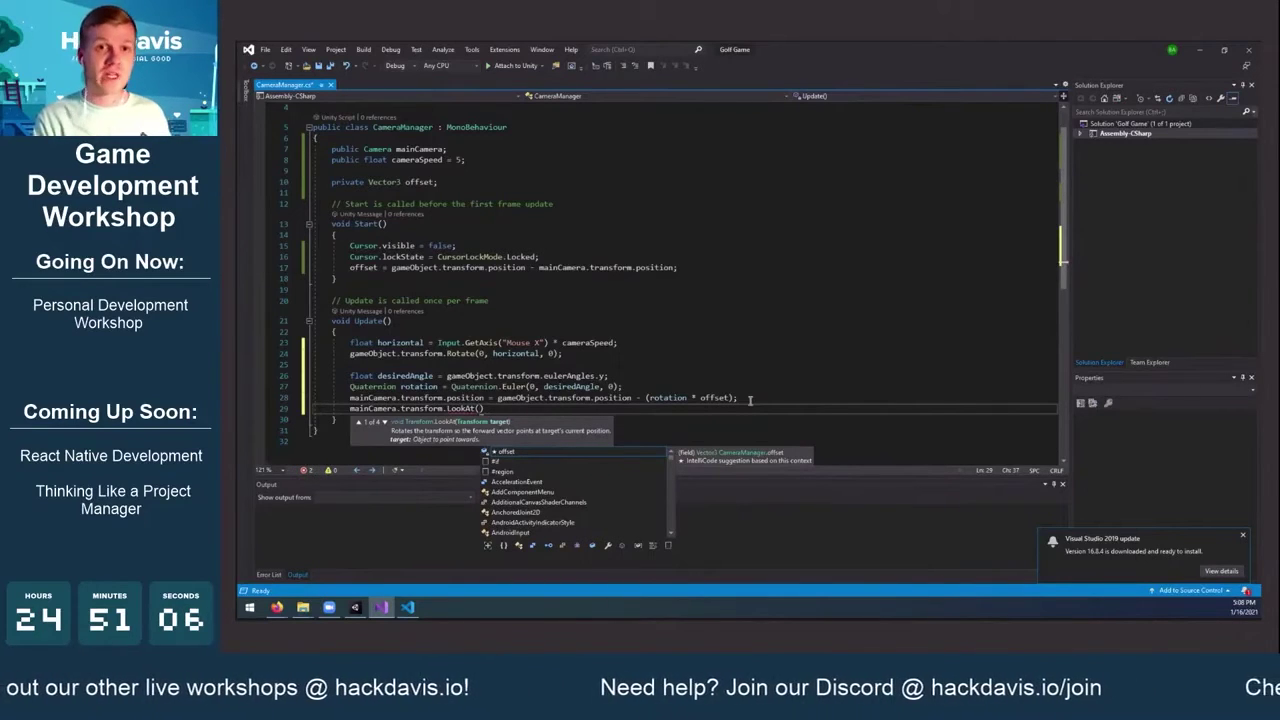
pyautogui.write('gameObject.transform);')
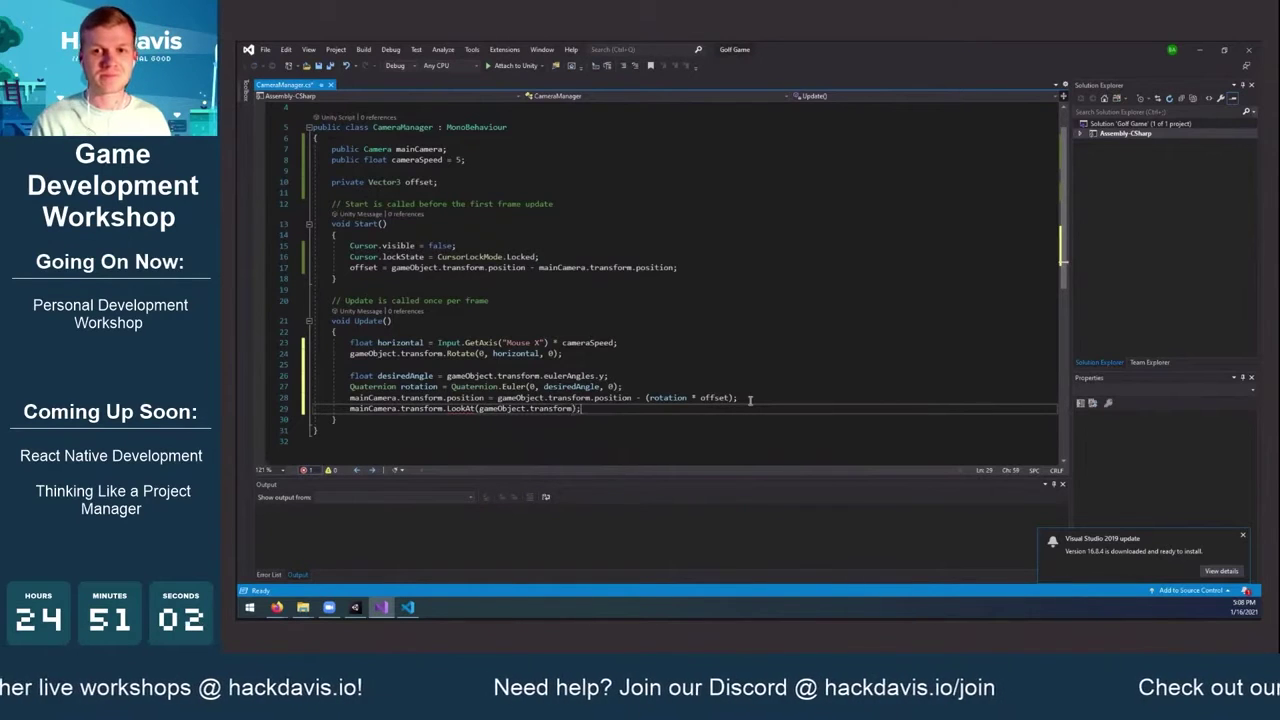
pyautogui.hotkey('ctrl', 's')
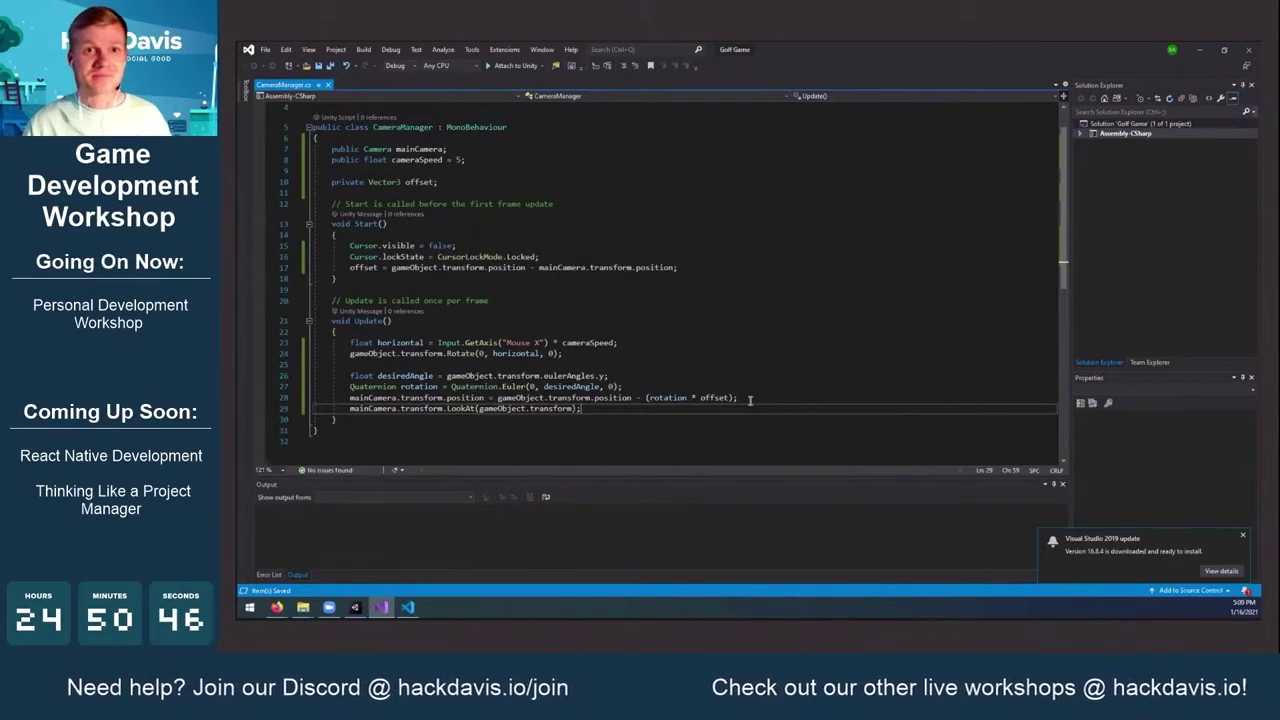
# Switch to Unity, select the Ball to check its Camera Manager component, and play-test the camera rotation, stopping the game when finished
pyautogui.click(355, 608)
pyautogui.click(320, 193)
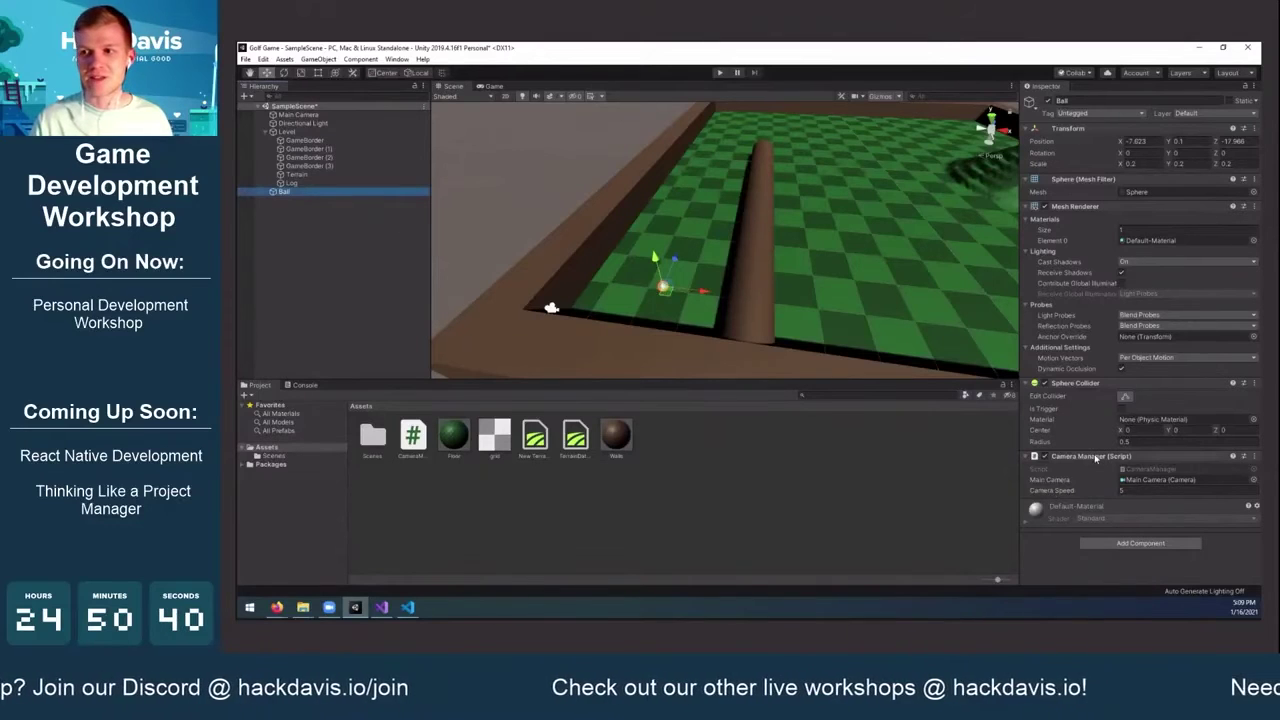
pyautogui.moveTo(808, 286); pyautogui.dragTo(790, 306, button='middle')
pyautogui.click(720, 73)
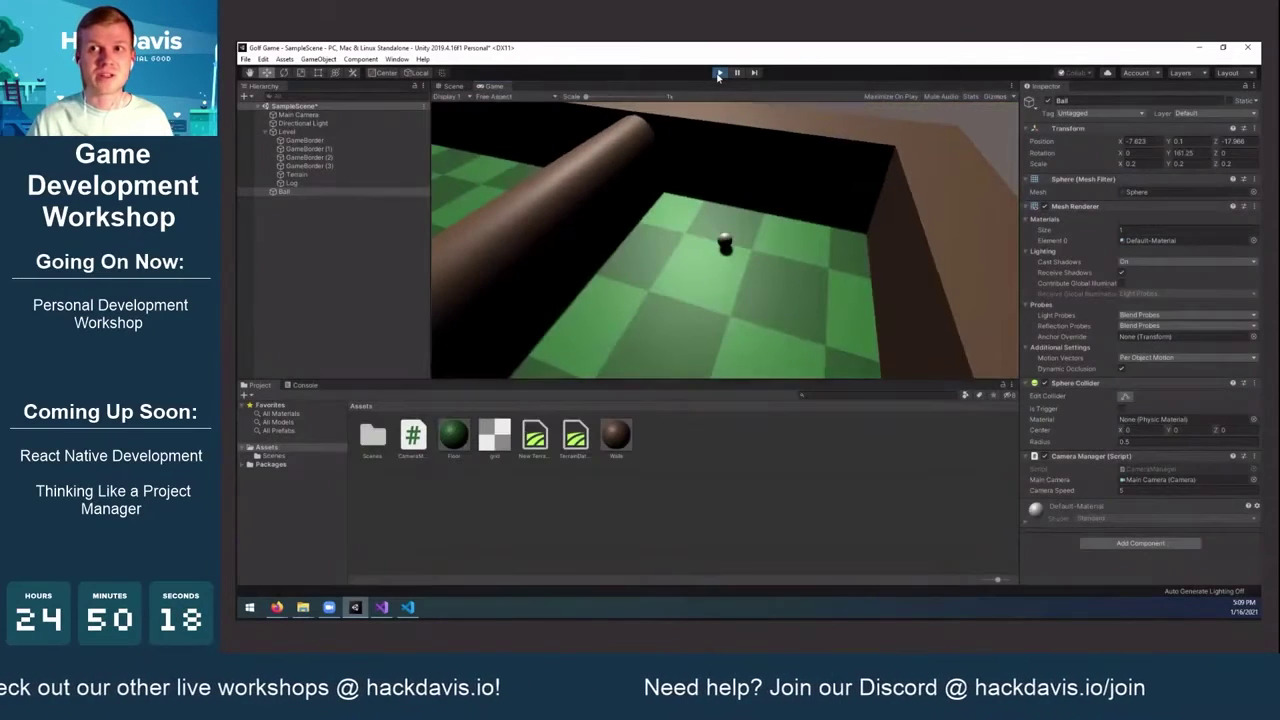
pyautogui.click(718, 73)
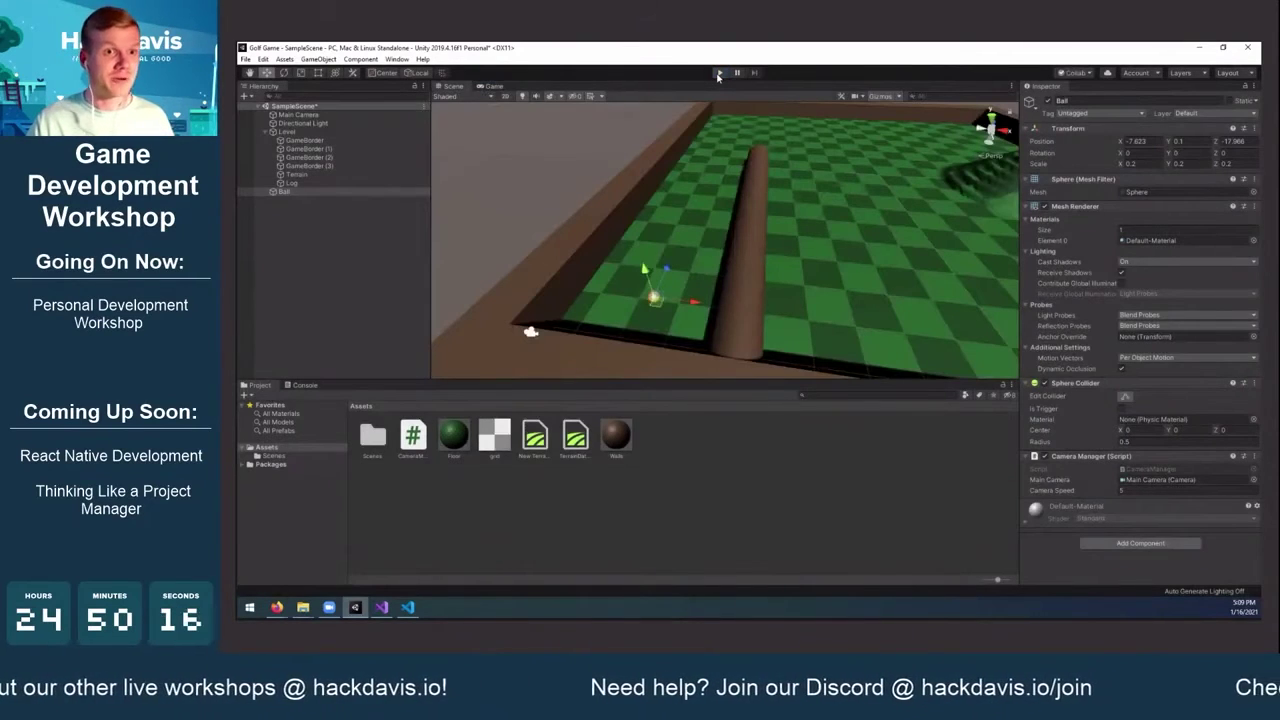
# Set the Main Camera's X rotation to about 20.03 and play-test the camera, stopping the game when finished
pyautogui.click(318, 115)
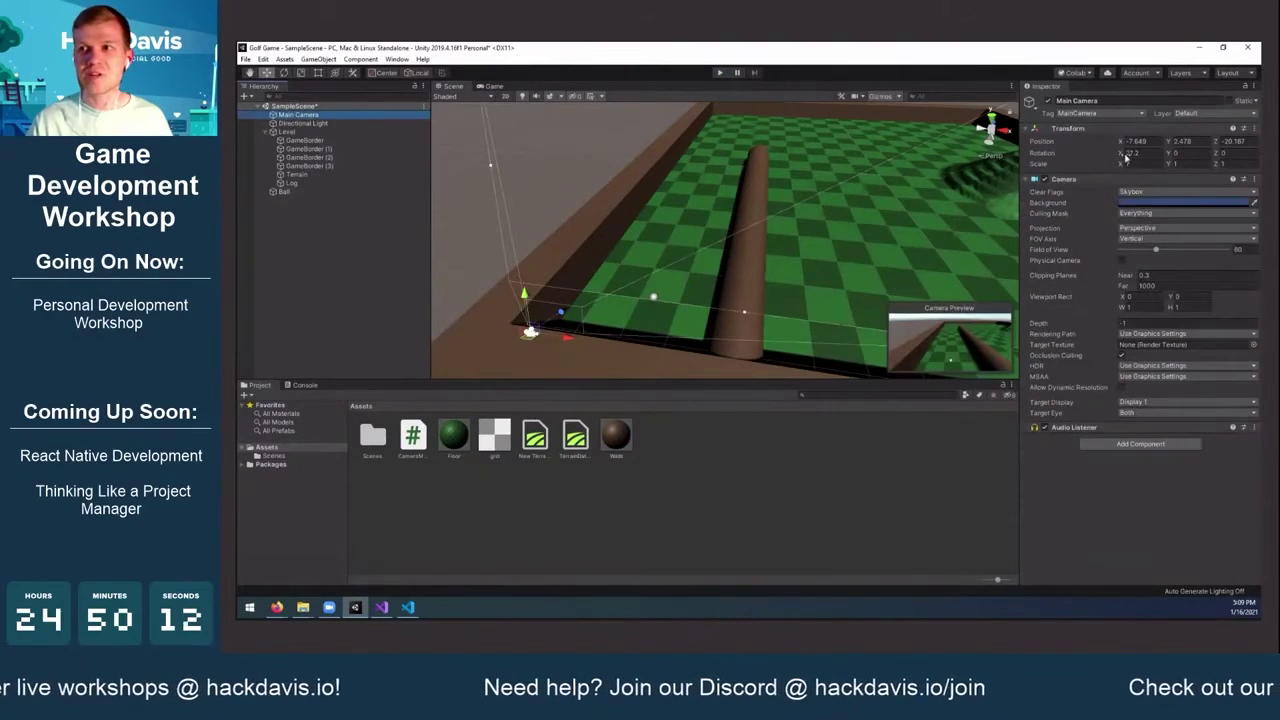
pyautogui.moveTo(1121, 154); pyautogui.dragTo(998, 157)
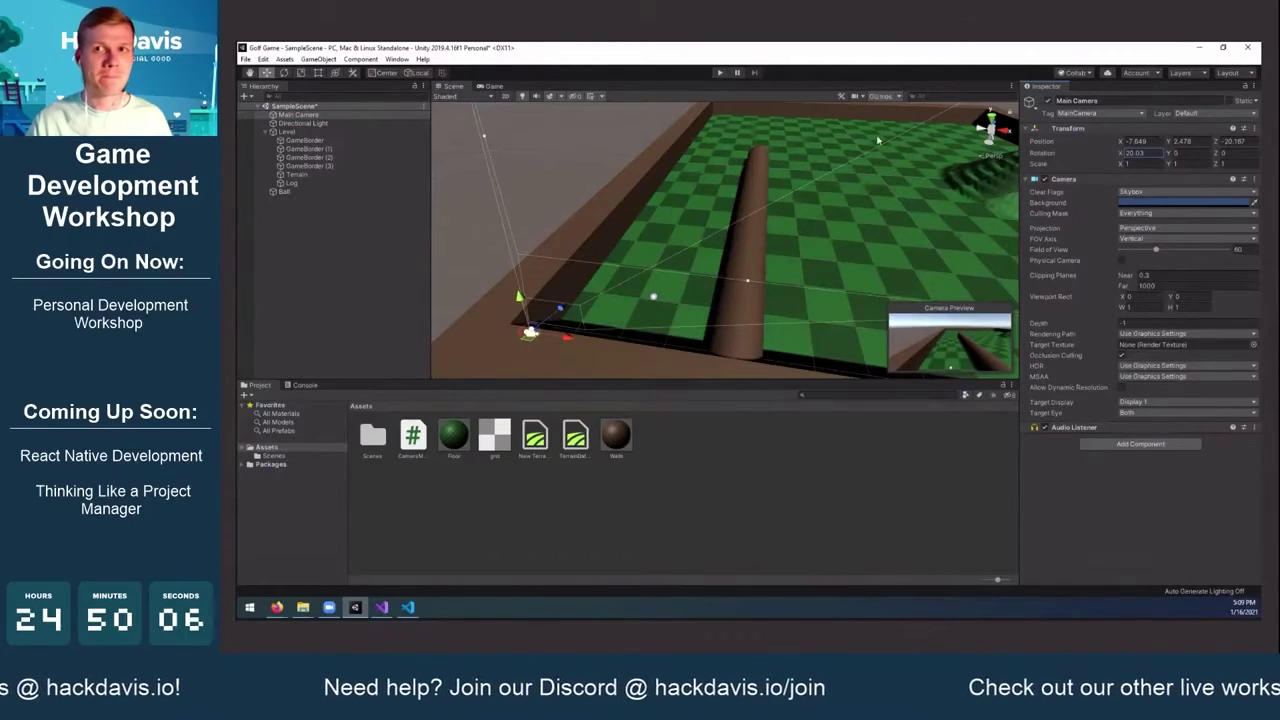
pyautogui.click(719, 72)
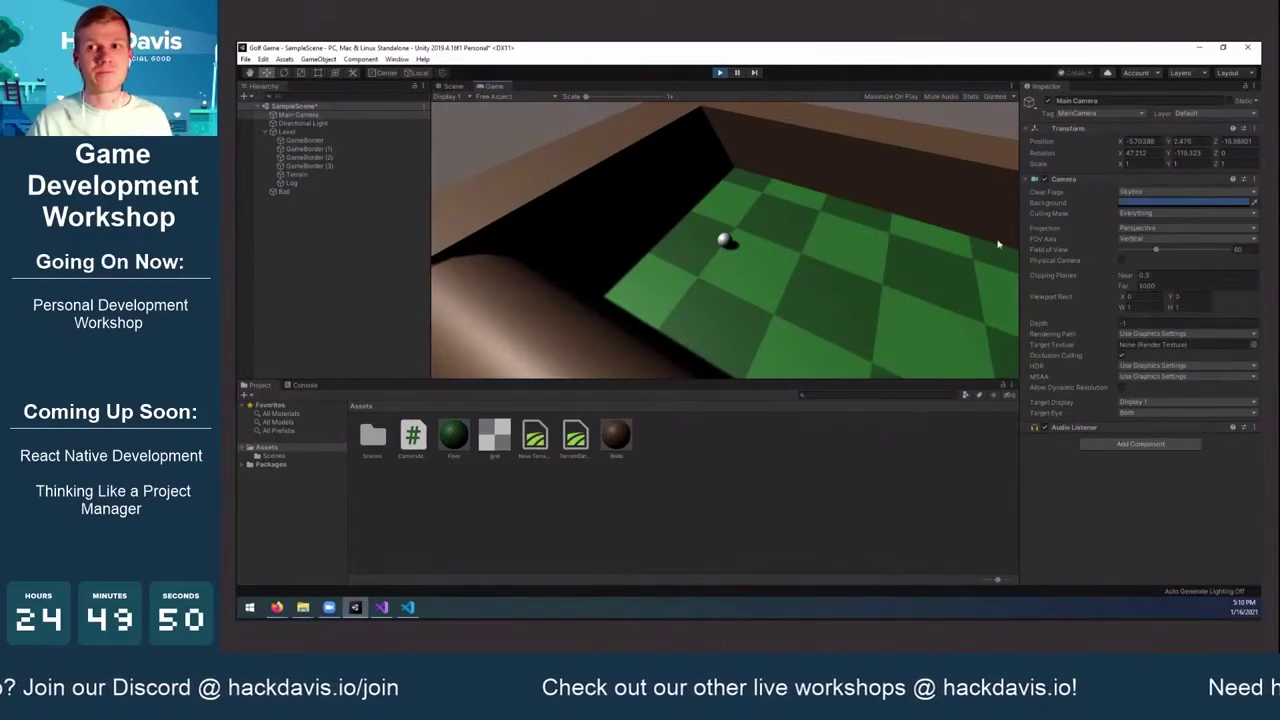
pyautogui.click(720, 73)
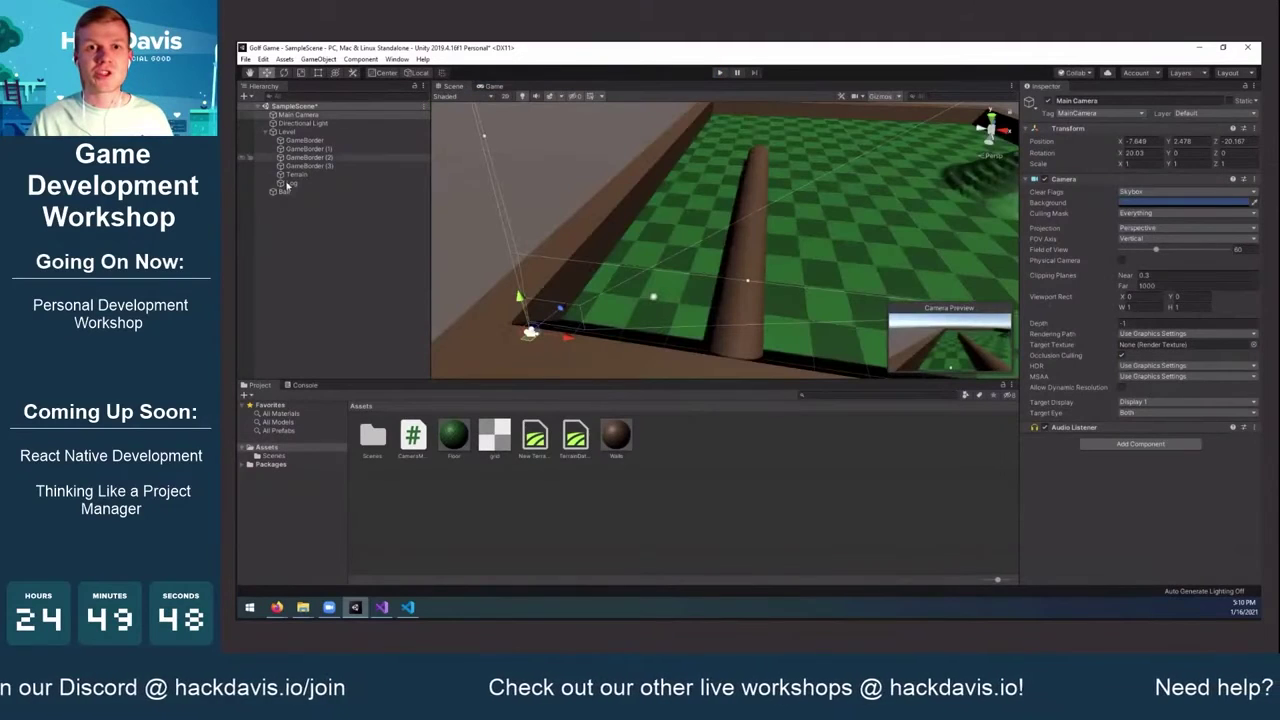
# Lower the Main Camera along its local vertical axis to about Y 2.12, Z -20.3, and briefly run and stop the game
pyautogui.click(314, 116)
pyautogui.moveTo(655, 292); pyautogui.dragTo(694, 238, button='middle')
pyautogui.moveTo(589, 207); pyautogui.dragTo(591, 240)
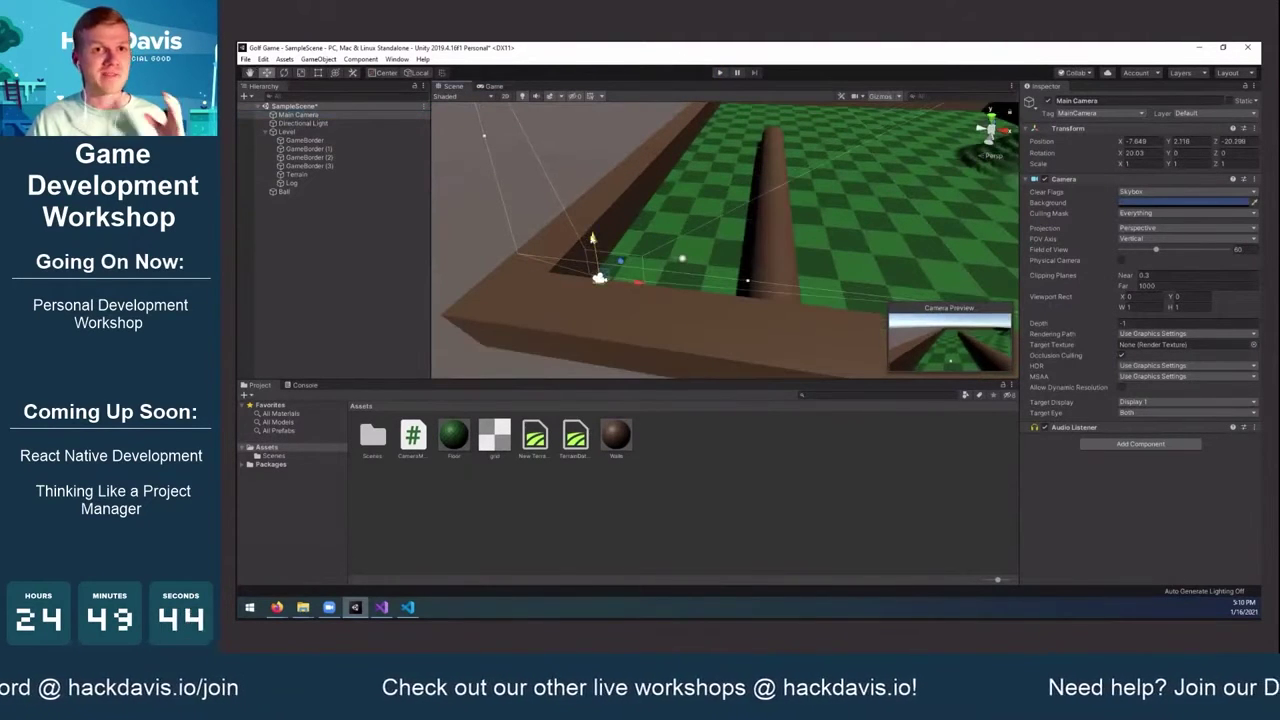
pyautogui.click(720, 73)
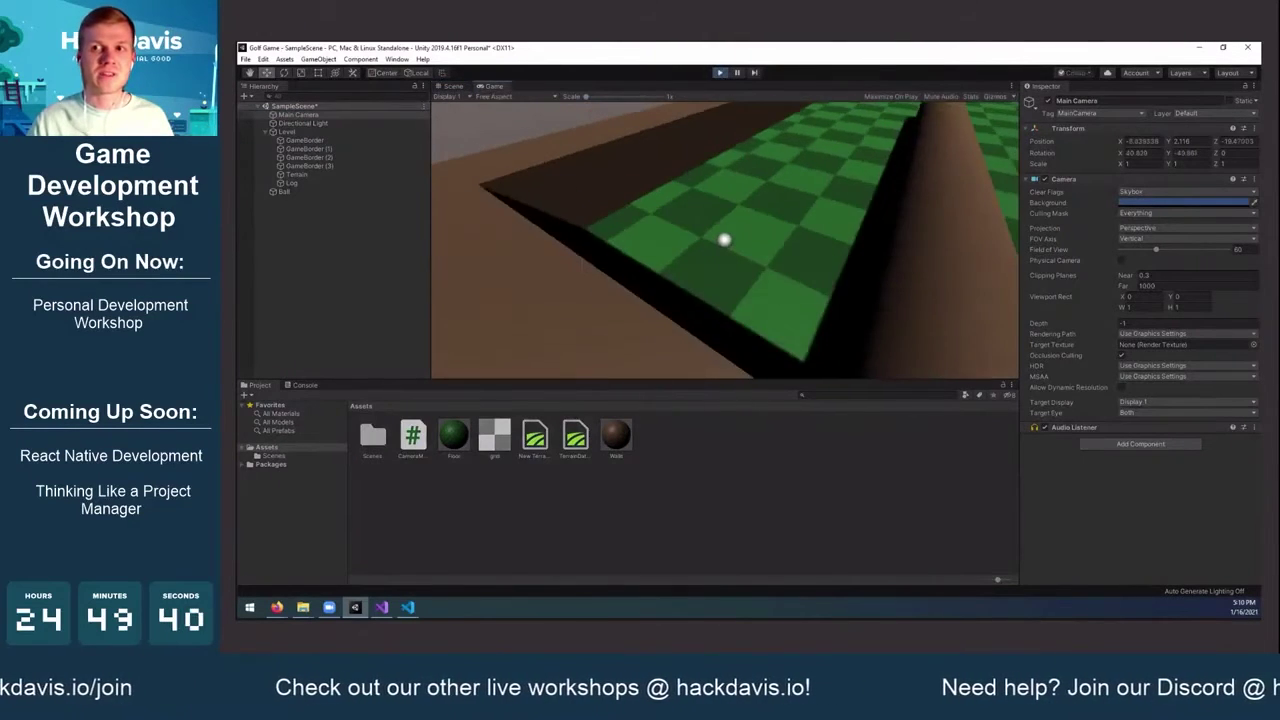
pyautogui.click(721, 73)
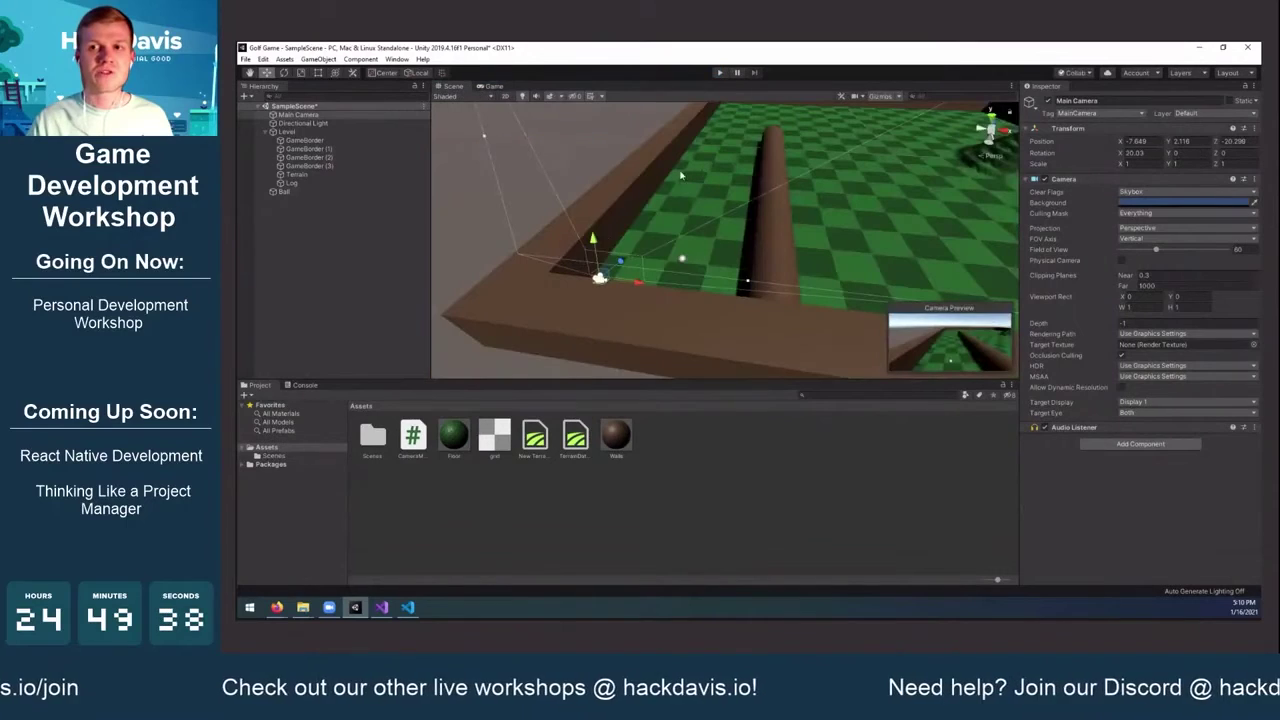
# Lower the Main Camera along its local vertical axis to about Y 1.64, Z -20.47, play-test it, stop the game and save the scene
pyautogui.moveTo(593, 240); pyautogui.dragTo(599, 279)
pyautogui.click(720, 73)
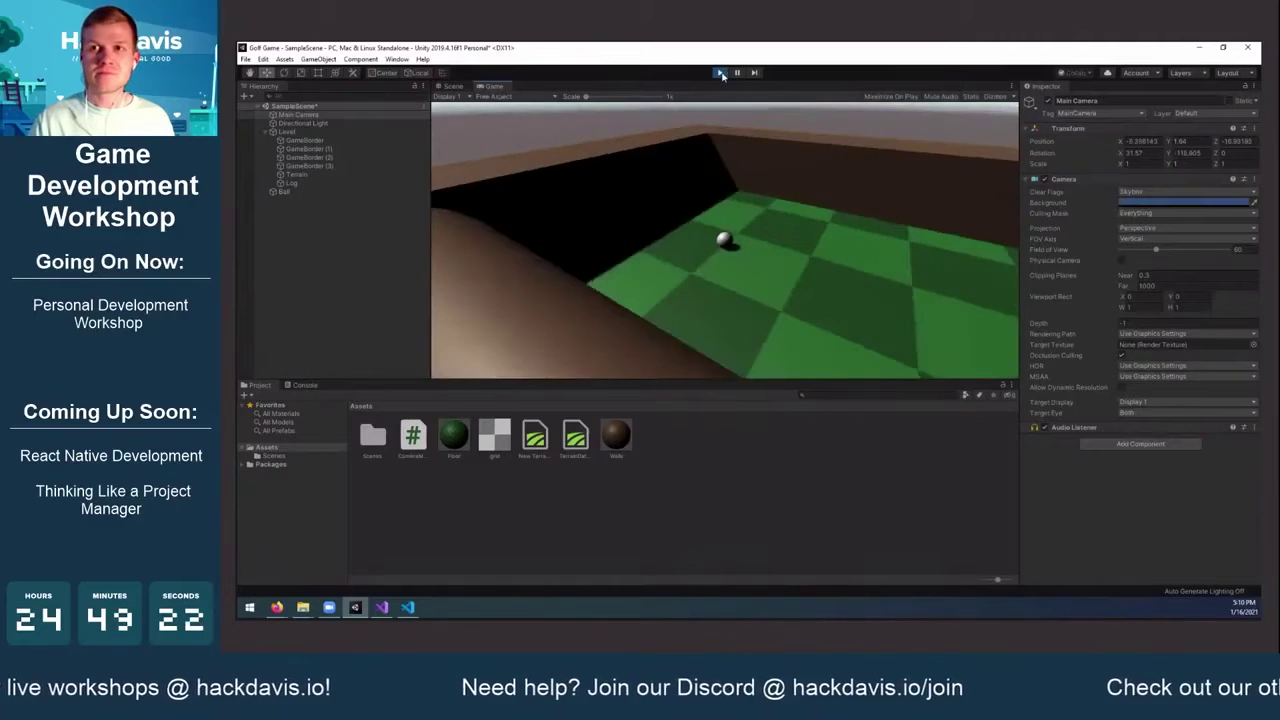
pyautogui.click(719, 72)
pyautogui.hotkey('ctrl', 's')
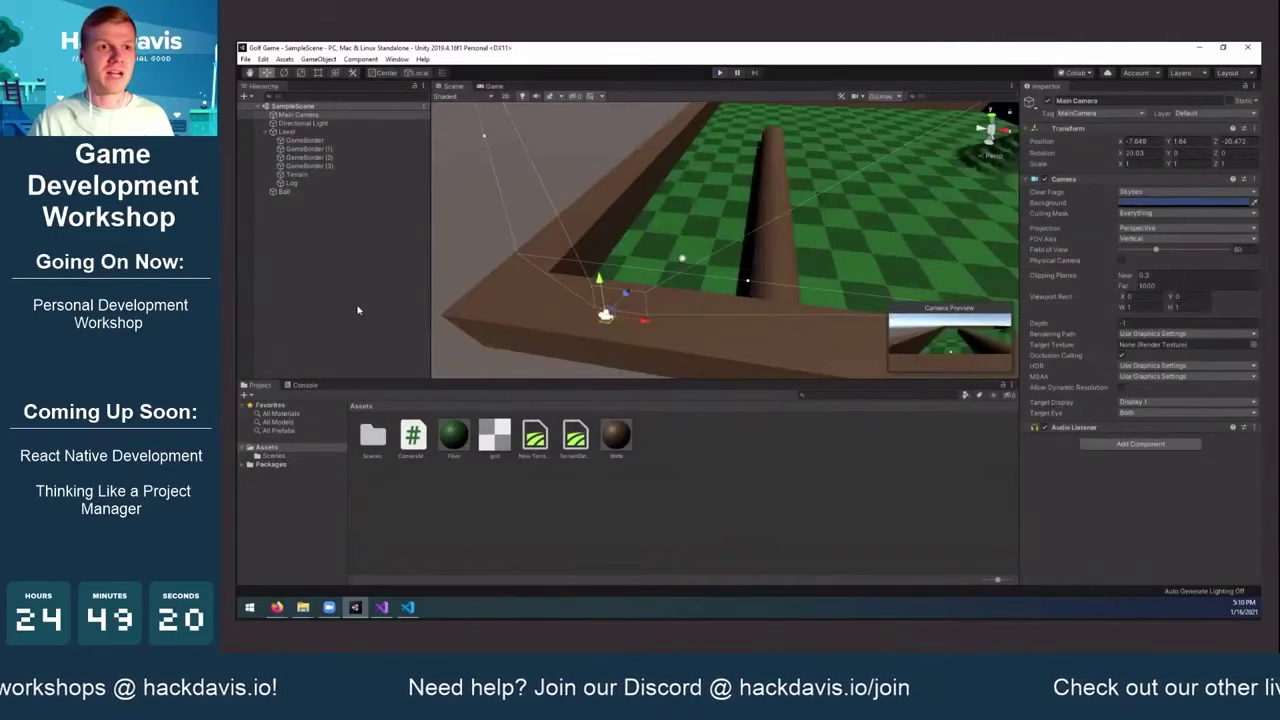
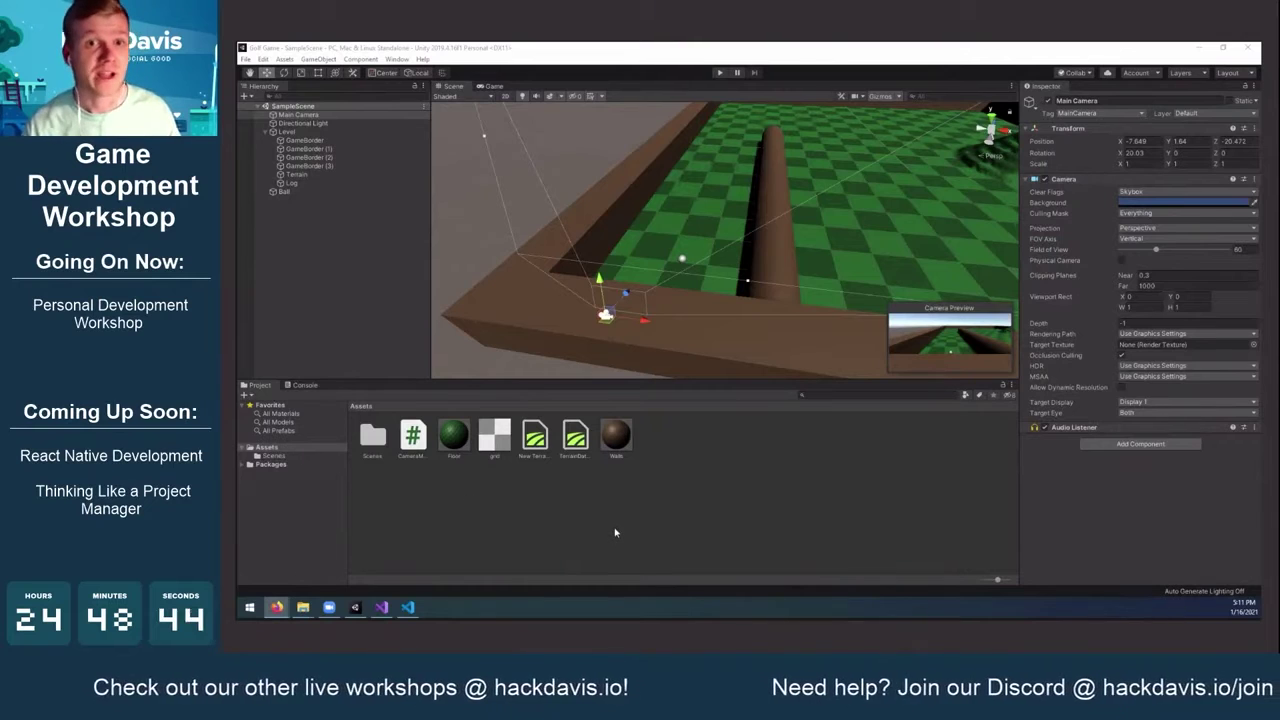
# Create a new C# script named BallManager in the Assets folder
pyautogui.rightClick(558, 509)
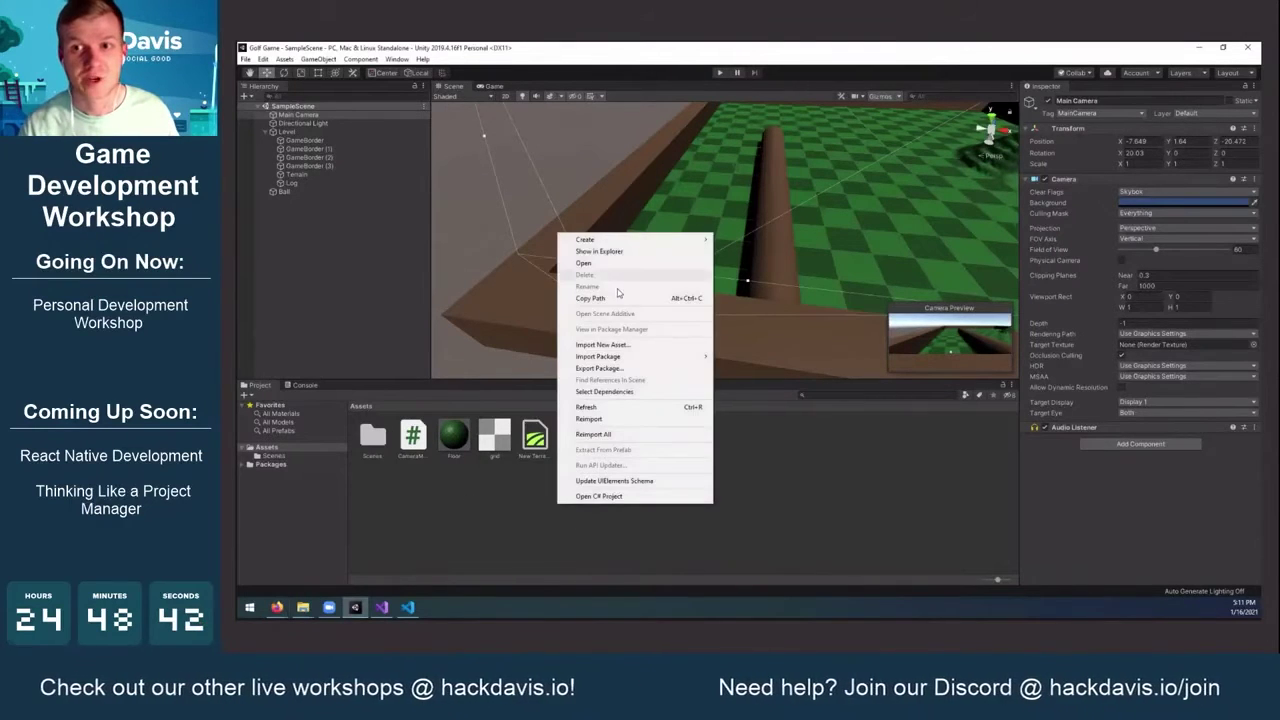
pyautogui.moveTo(660, 243)
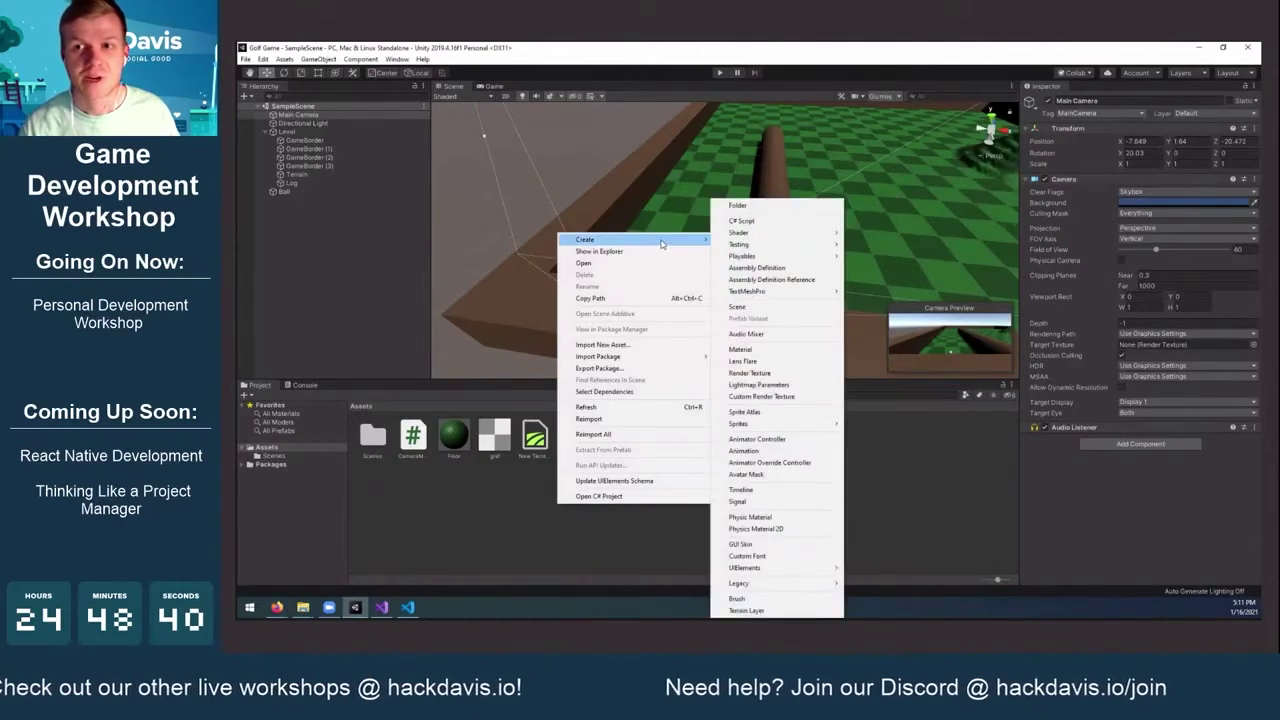
pyautogui.click(742, 220)
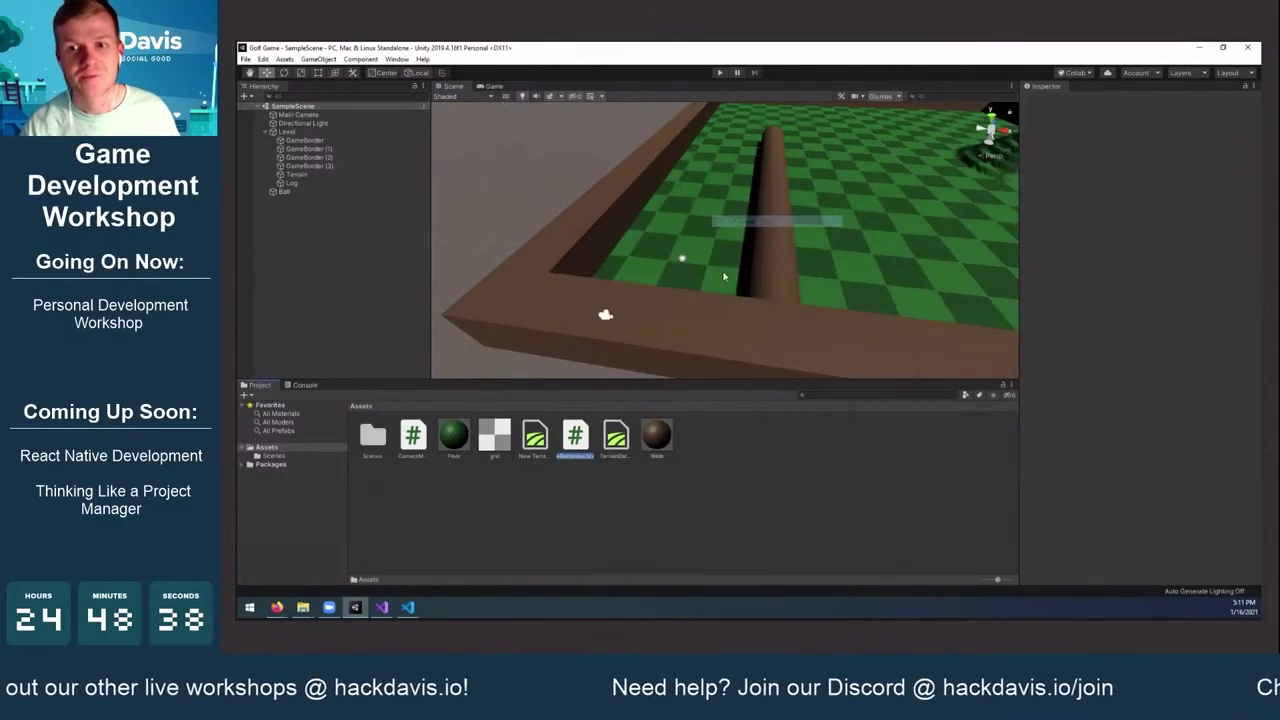
pyautogui.write('Ball')
pyautogui.press('Return')
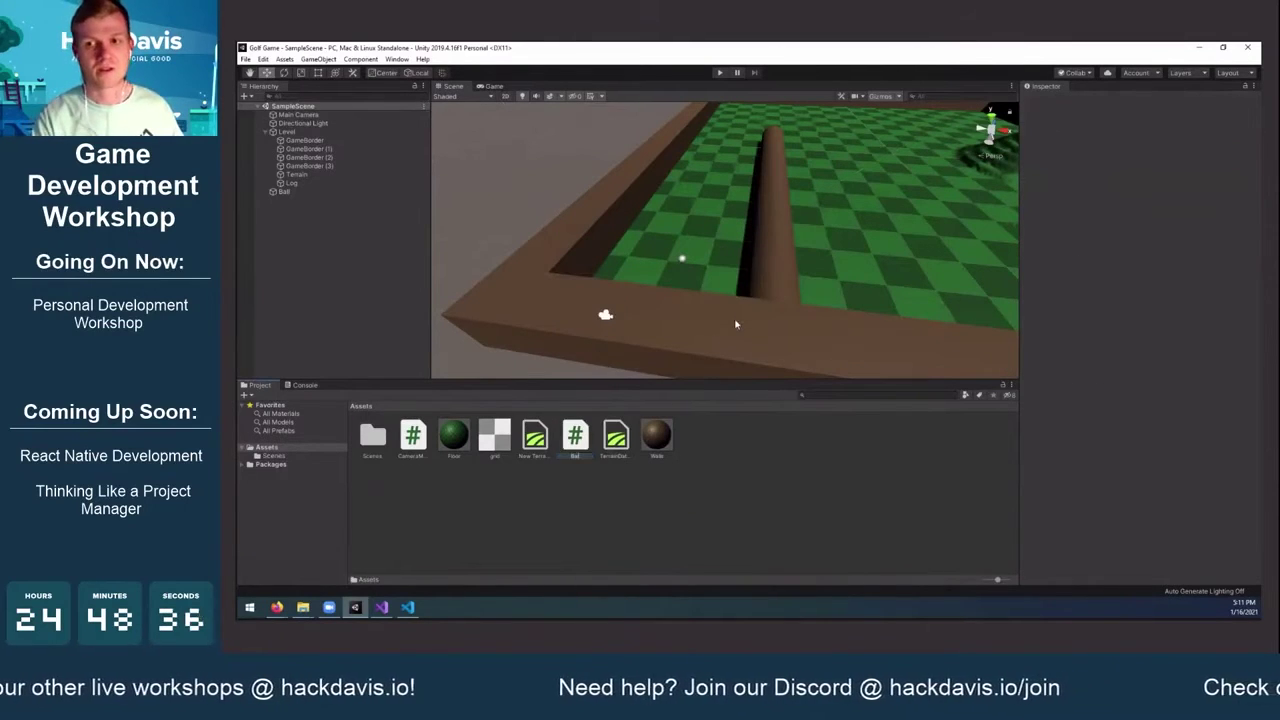
pyautogui.write('Manager')
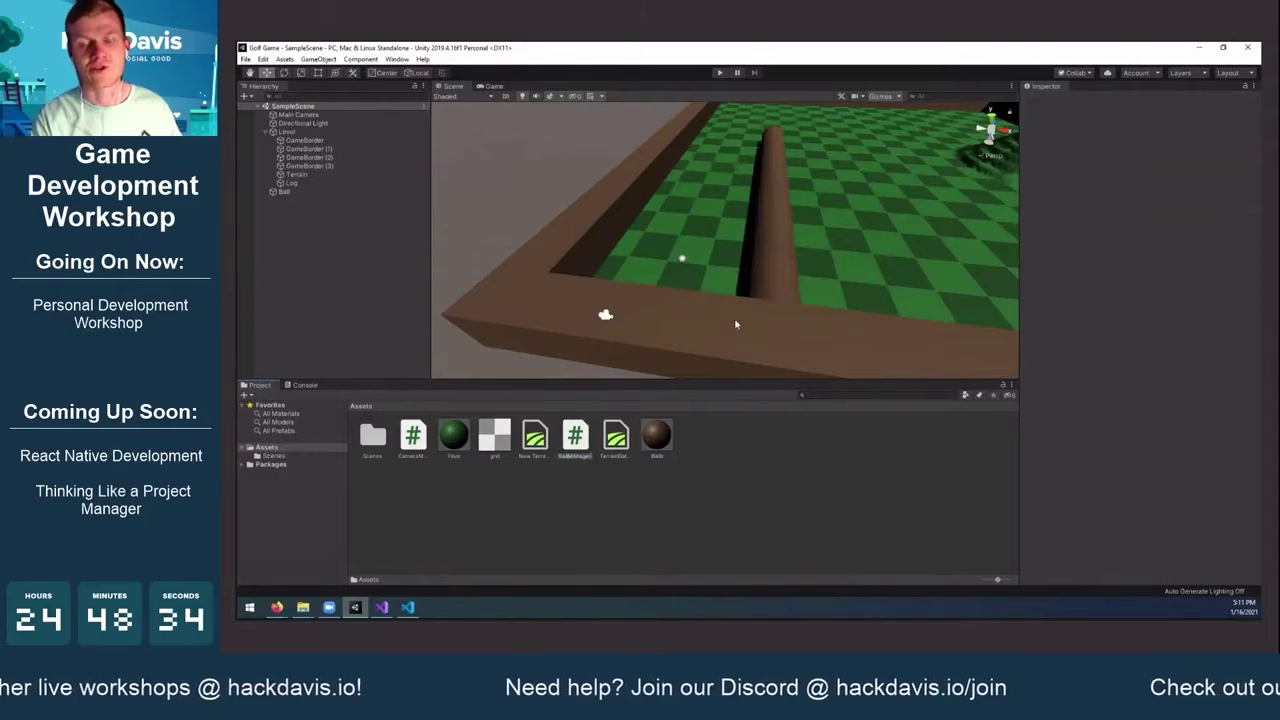
pyautogui.press('Return')
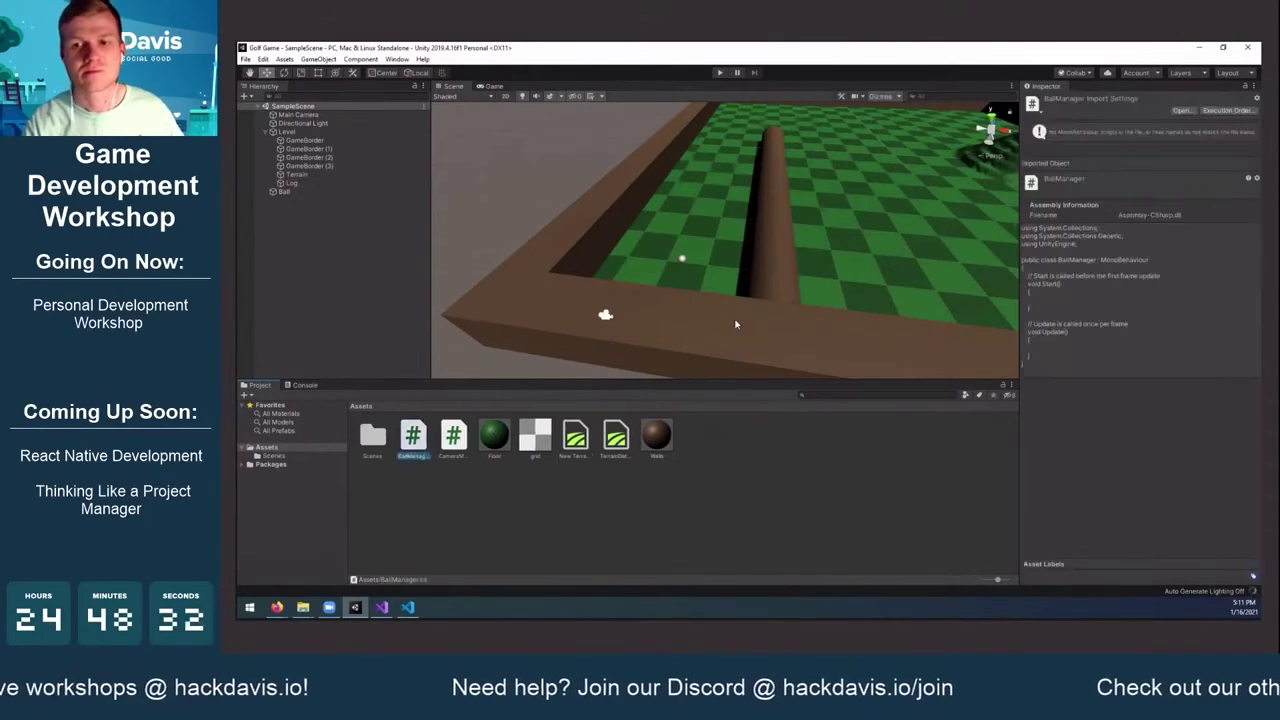
# Open the BallManager script in Visual Studio and declare a public Camera field named mainCamera at the start of the class
pyautogui.press('Return')
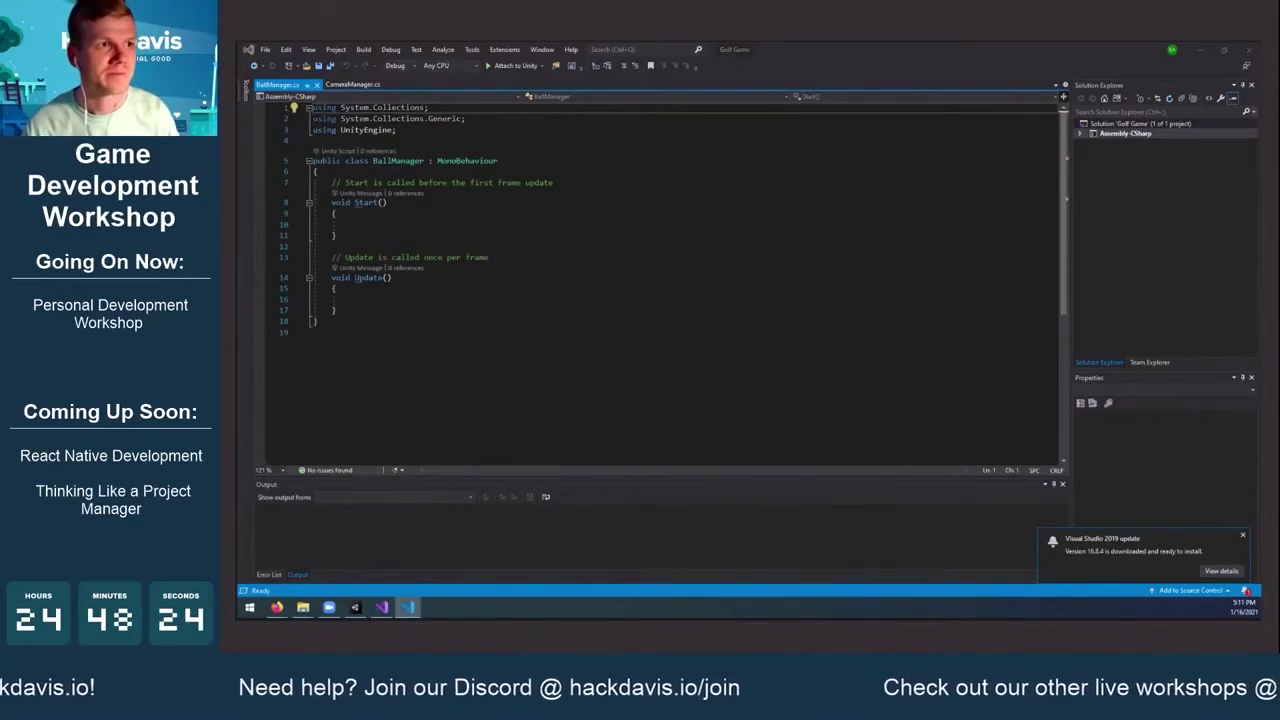
pyautogui.click(386, 218)
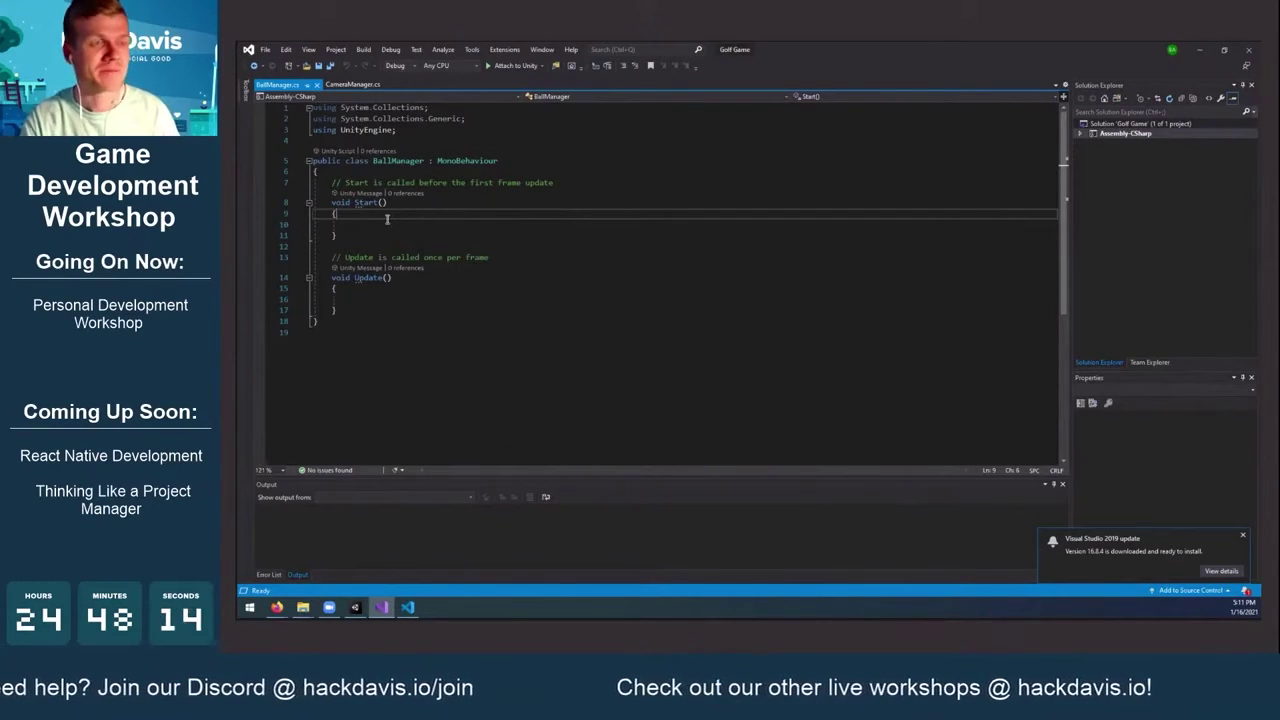
pyautogui.click(438, 170)
pyautogui.press('Return')
pyautogui.press('Return')
pyautogui.press('Up')
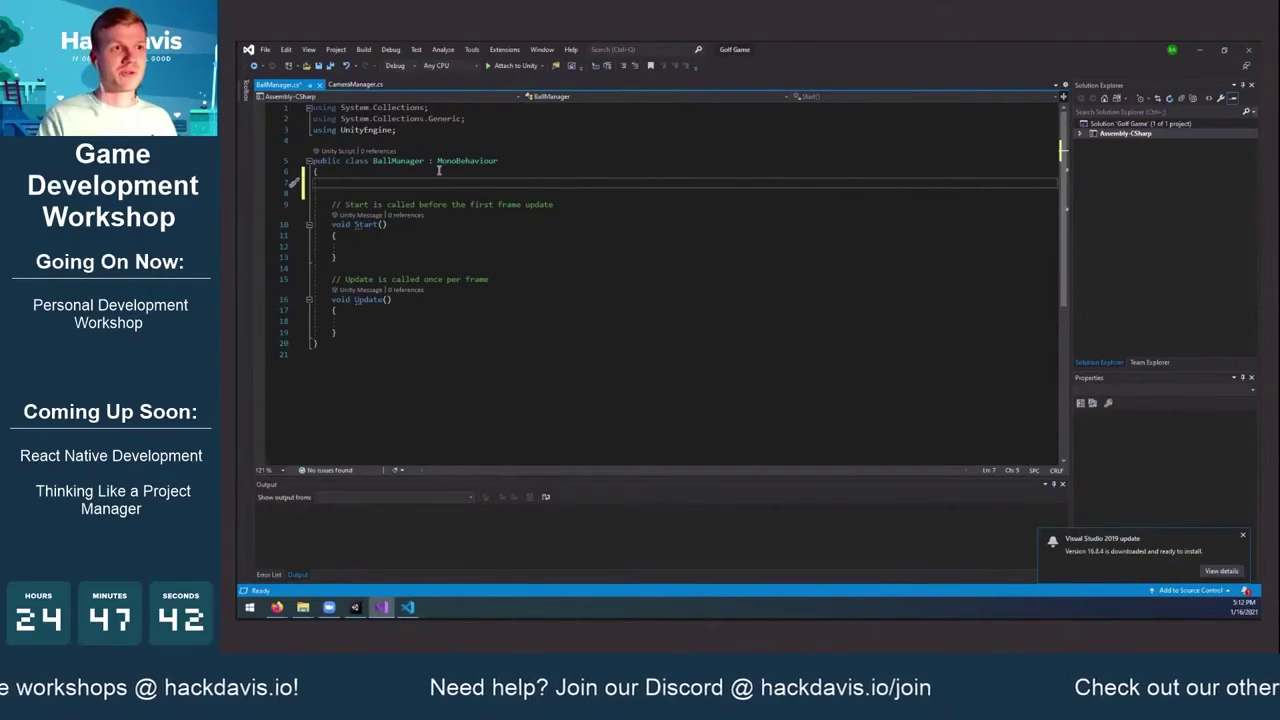
pyautogui.write('public C')
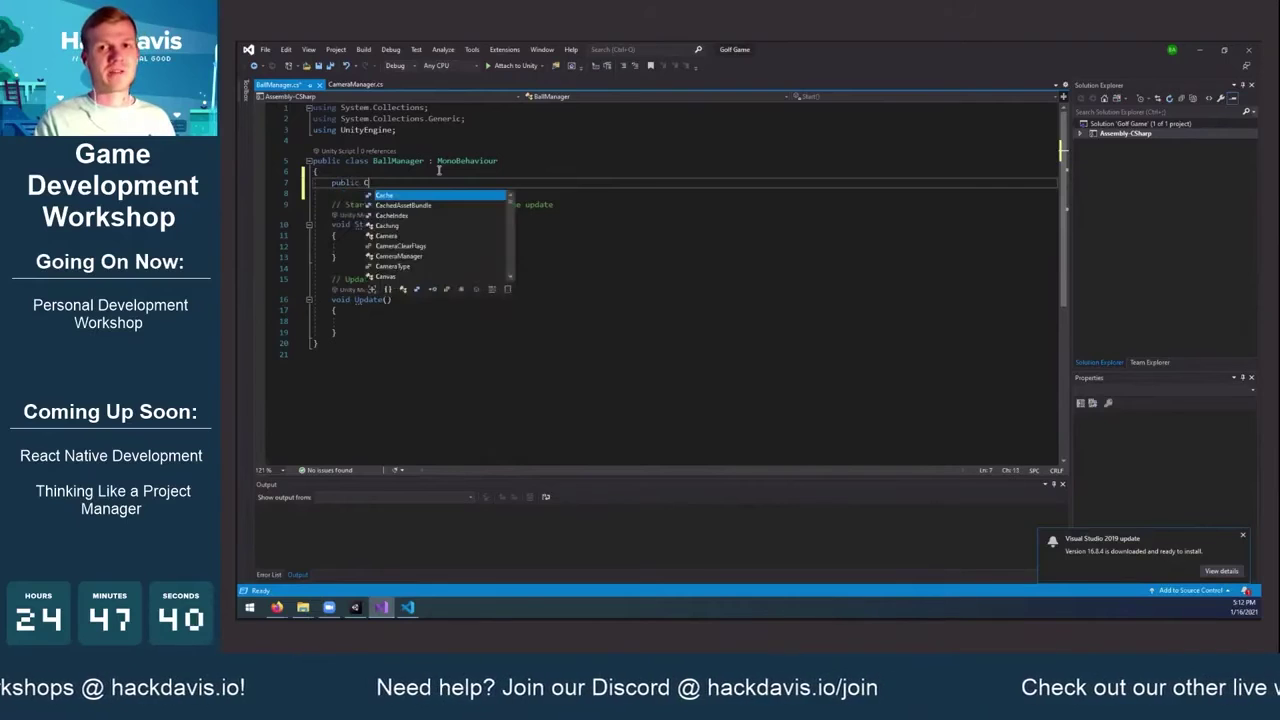
pyautogui.write('amera mainC')
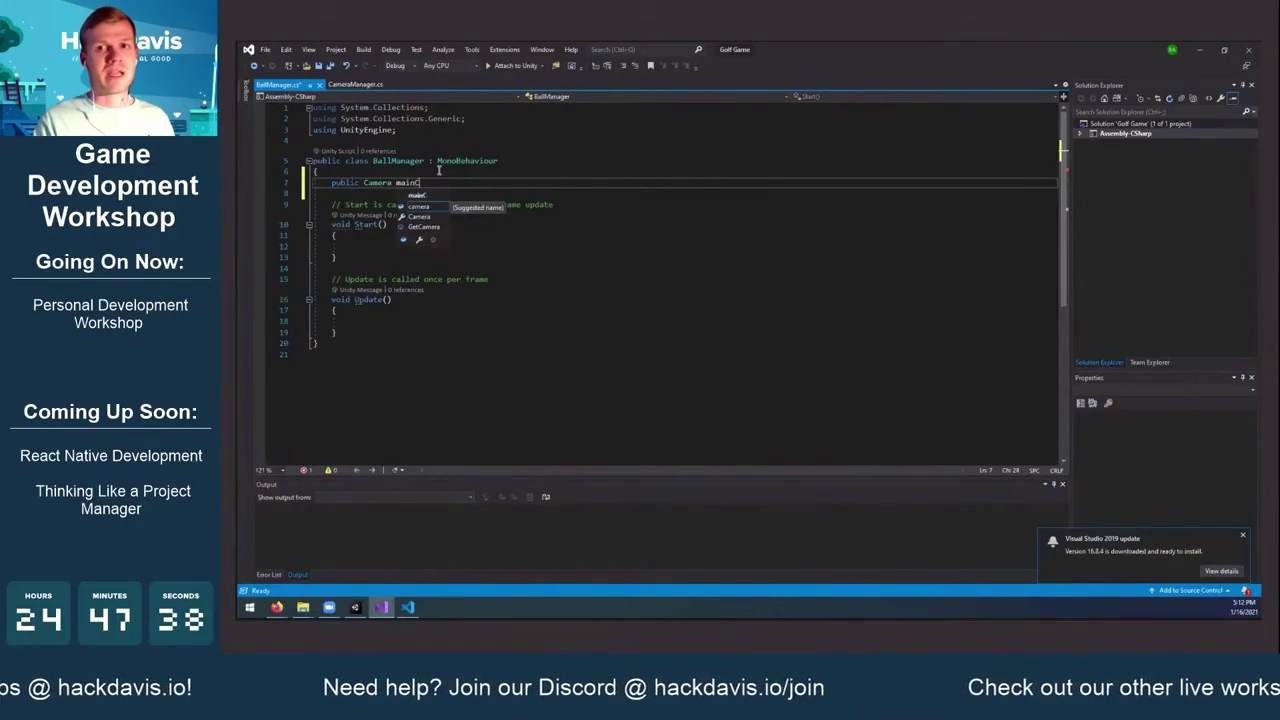
pyautogui.write('amera;')
pyautogui.press('Return')
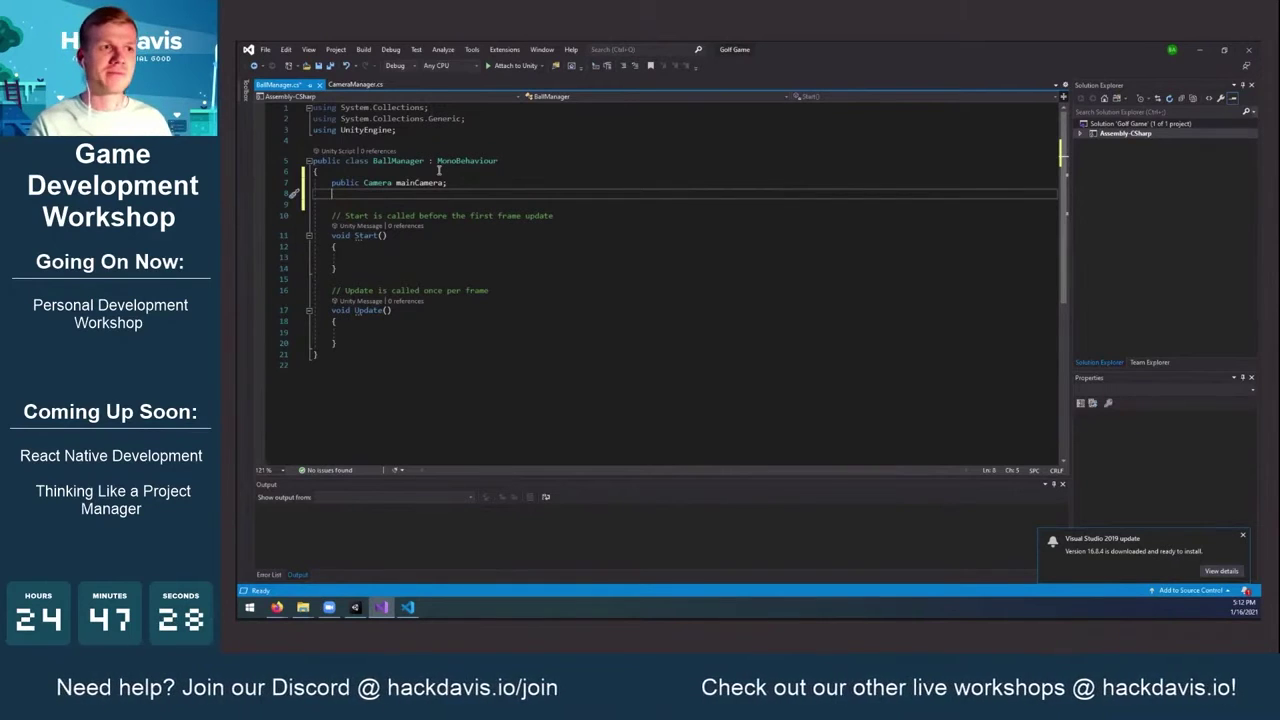
# Declare a public float field named maxSpeed below mainCamera and save the script
pyautogui.write('public ')
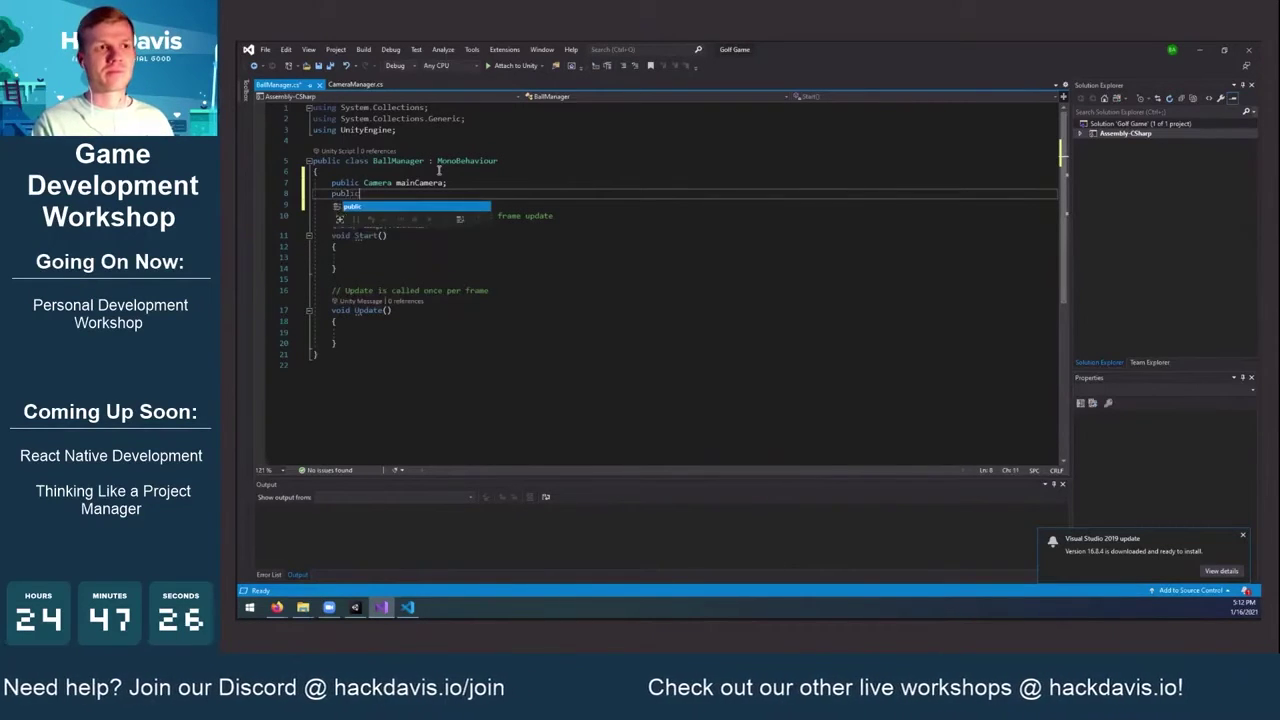
pyautogui.write('float ')
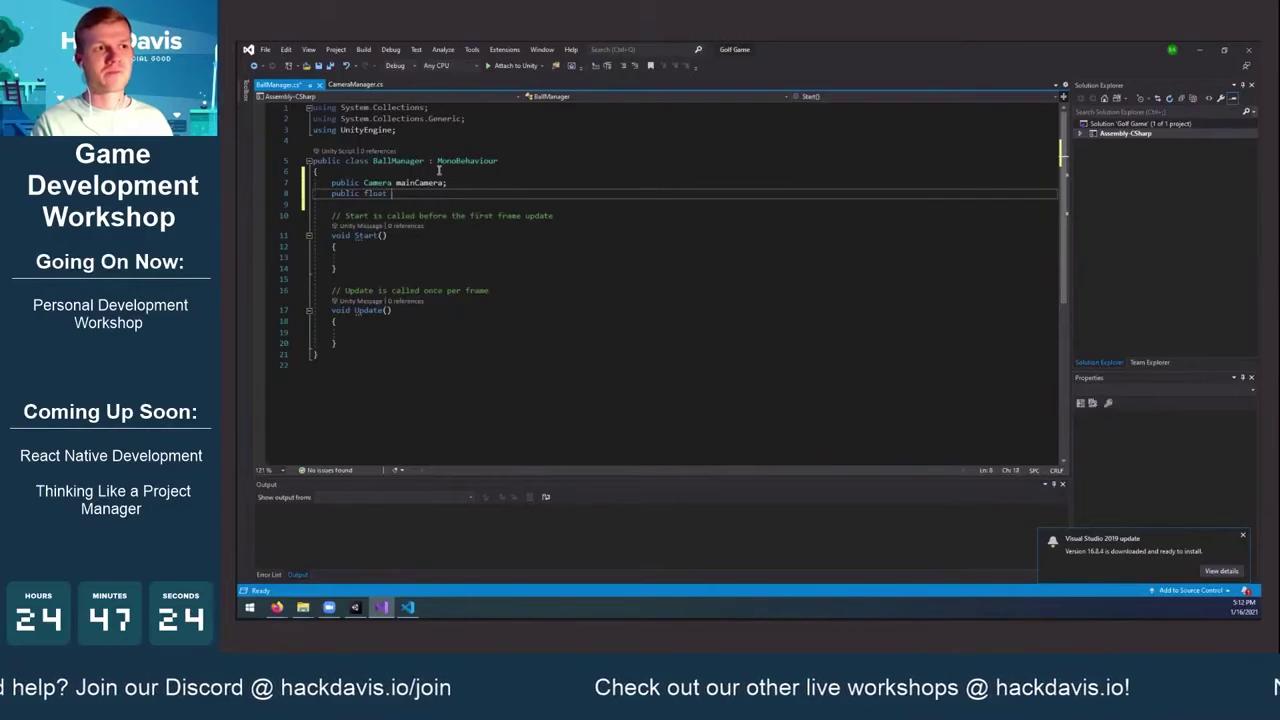
pyautogui.write('maxSpeed;')
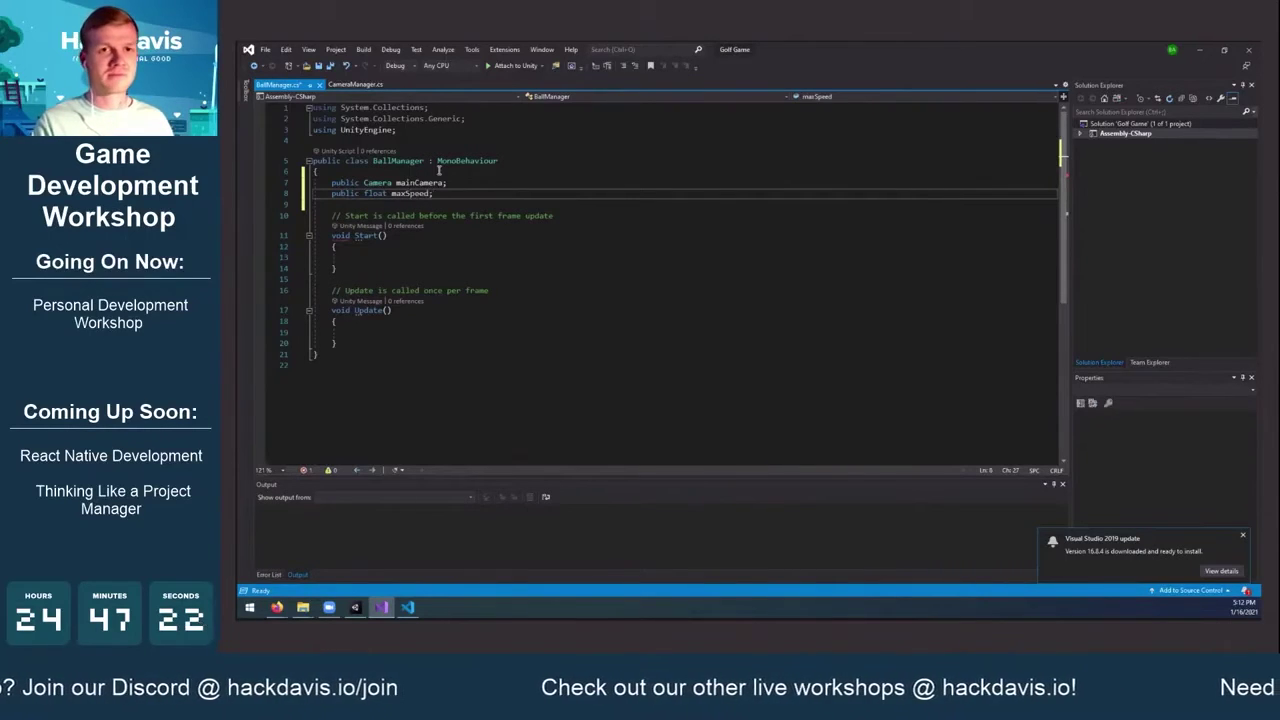
pyautogui.press('Right')
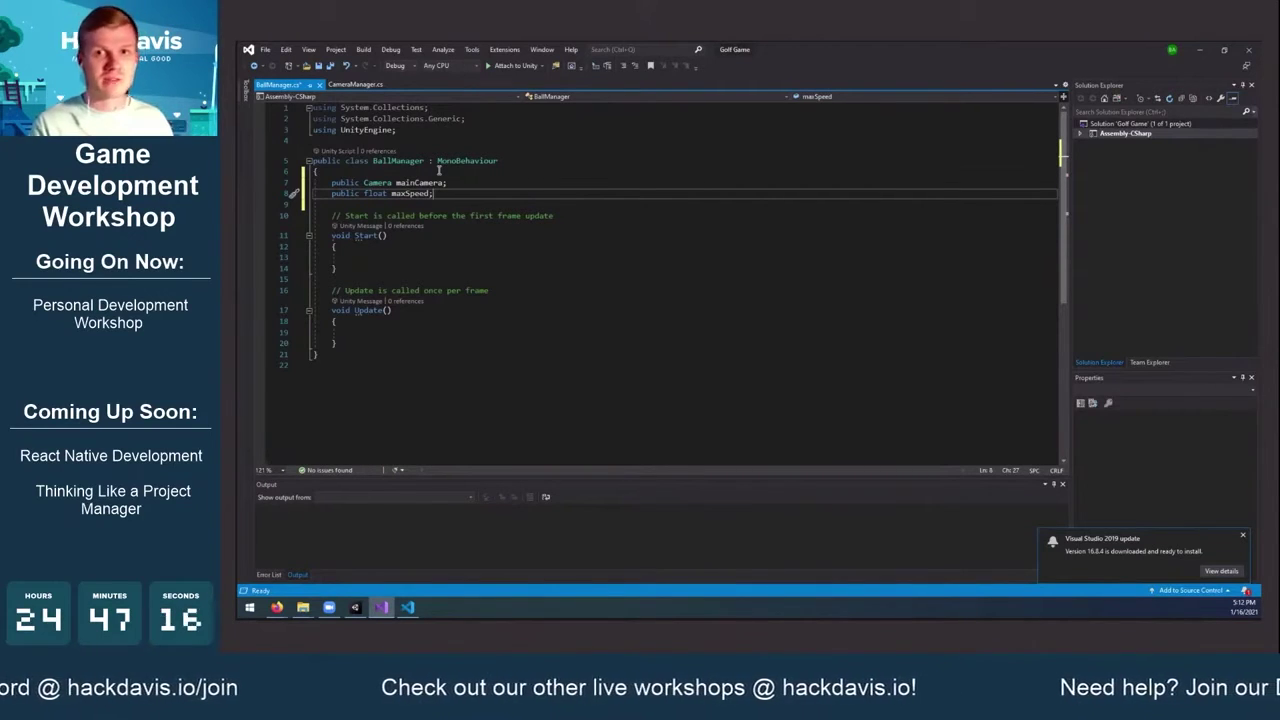
pyautogui.press('Return')
pyautogui.press('Return')
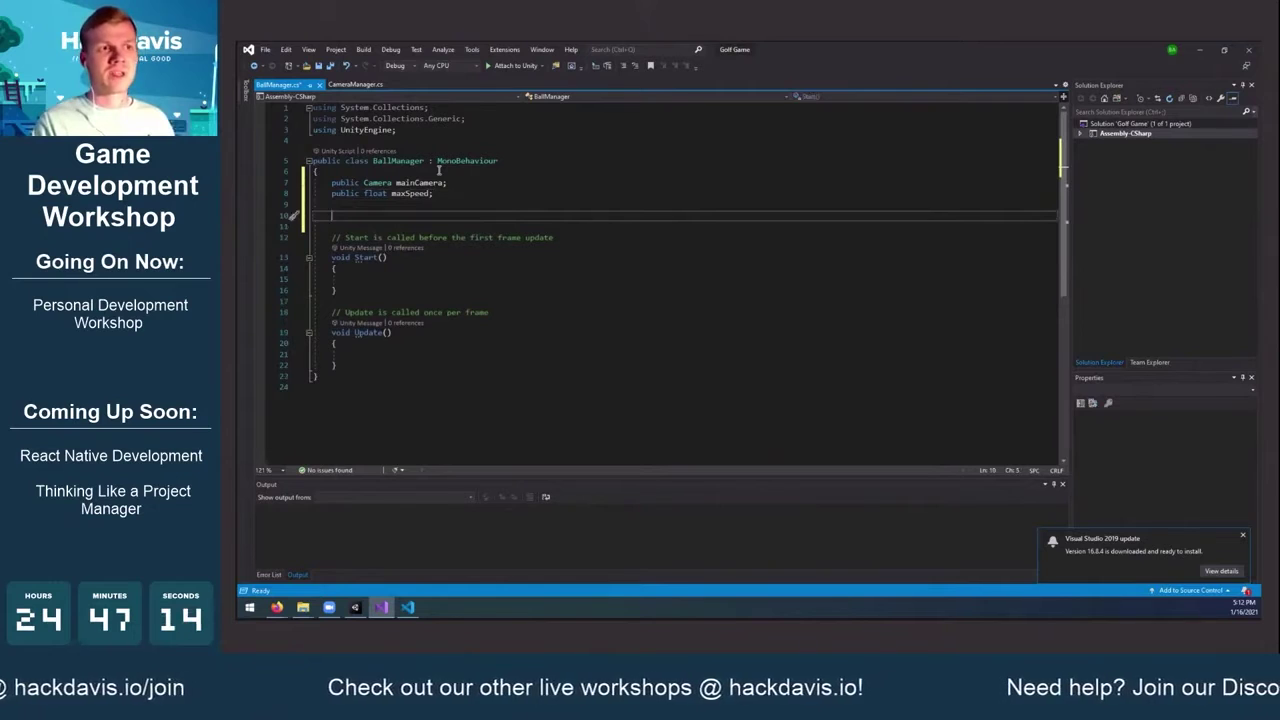
pyautogui.press('BackSpace')
pyautogui.press('BackSpace')
pyautogui.hotkey('ctrl', 's')
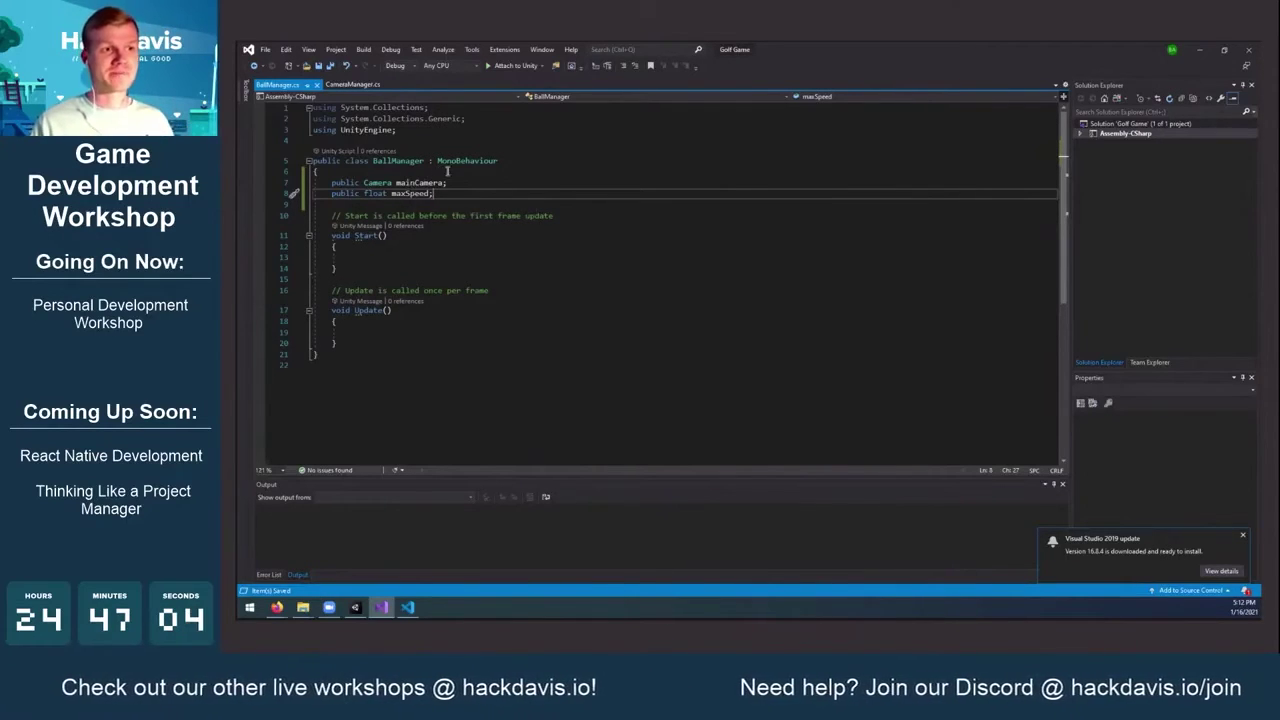
# In the Update method, start an if statement whose condition calls Input.GetButtonDown
pyautogui.click(389, 331)
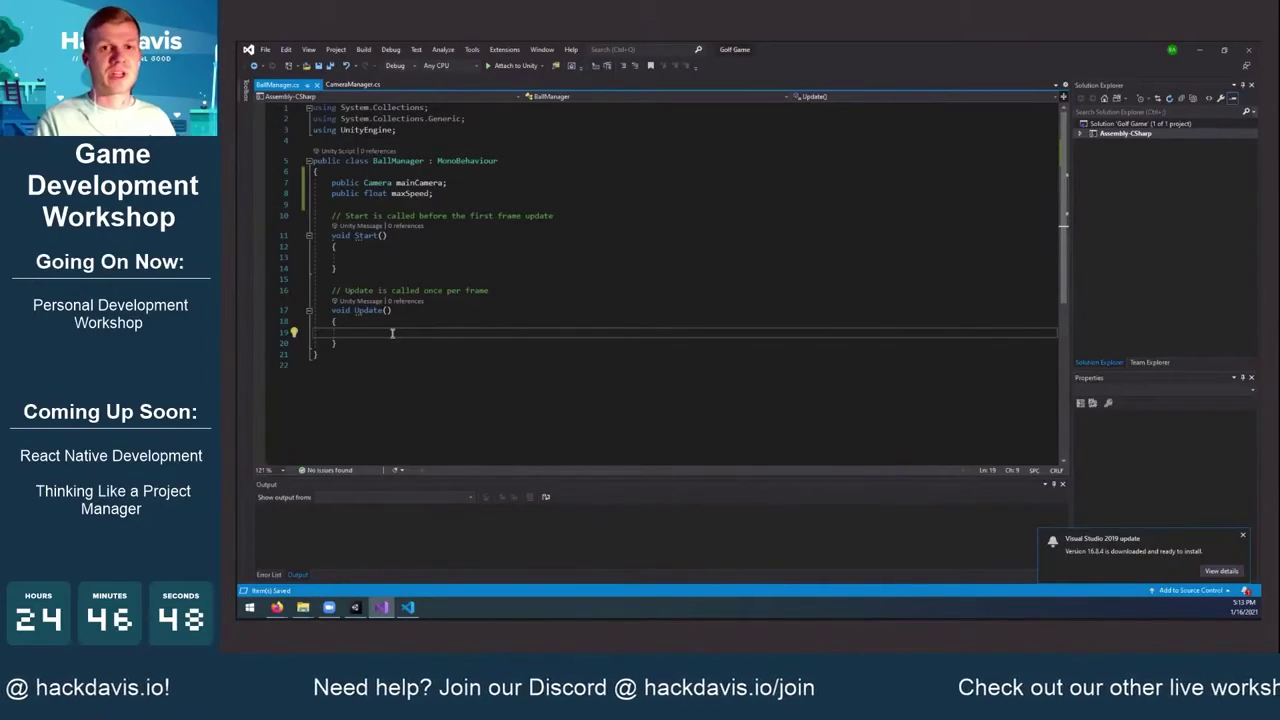
pyautogui.write('if (')
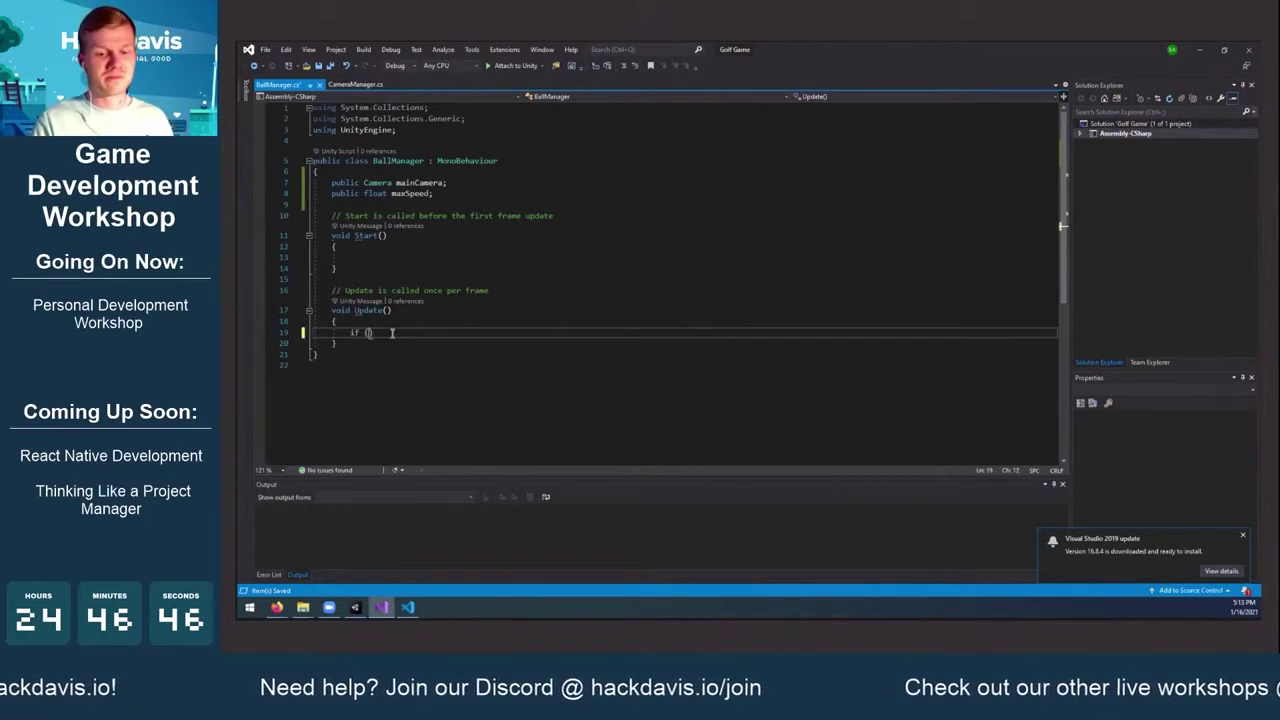
pyautogui.write('Input.')
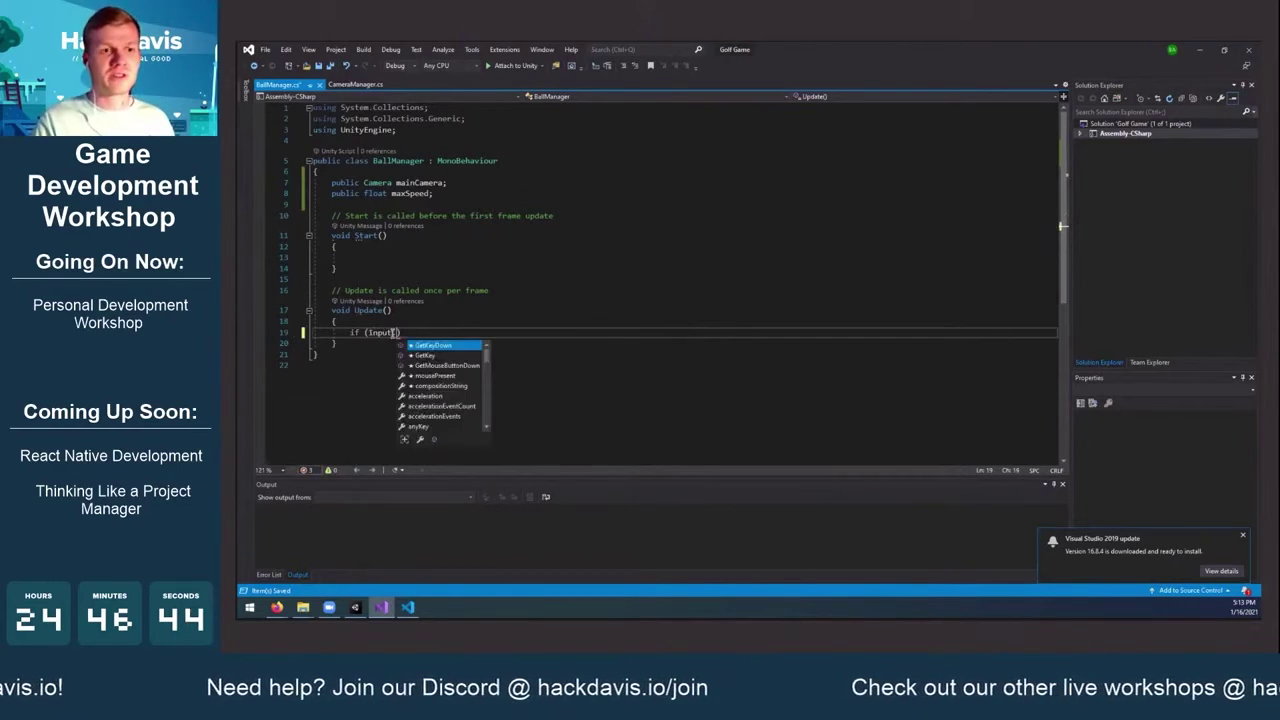
pyautogui.write('getbu')
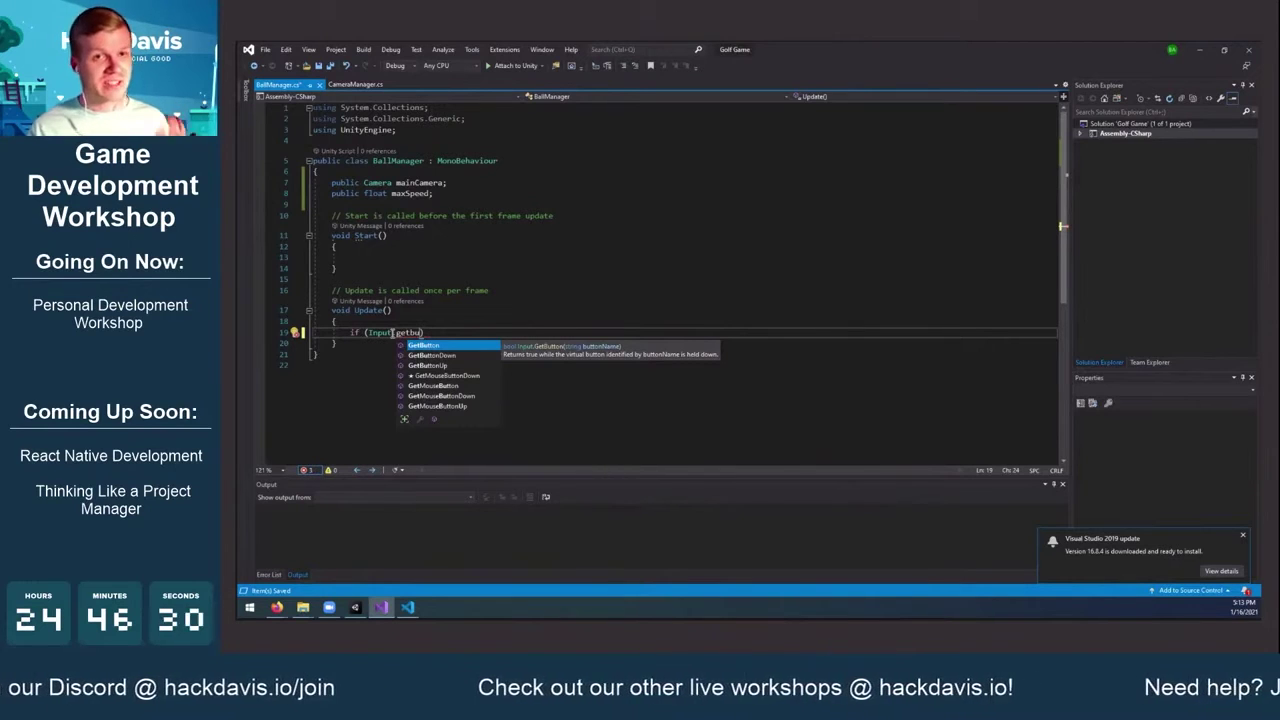
pyautogui.press('Down')
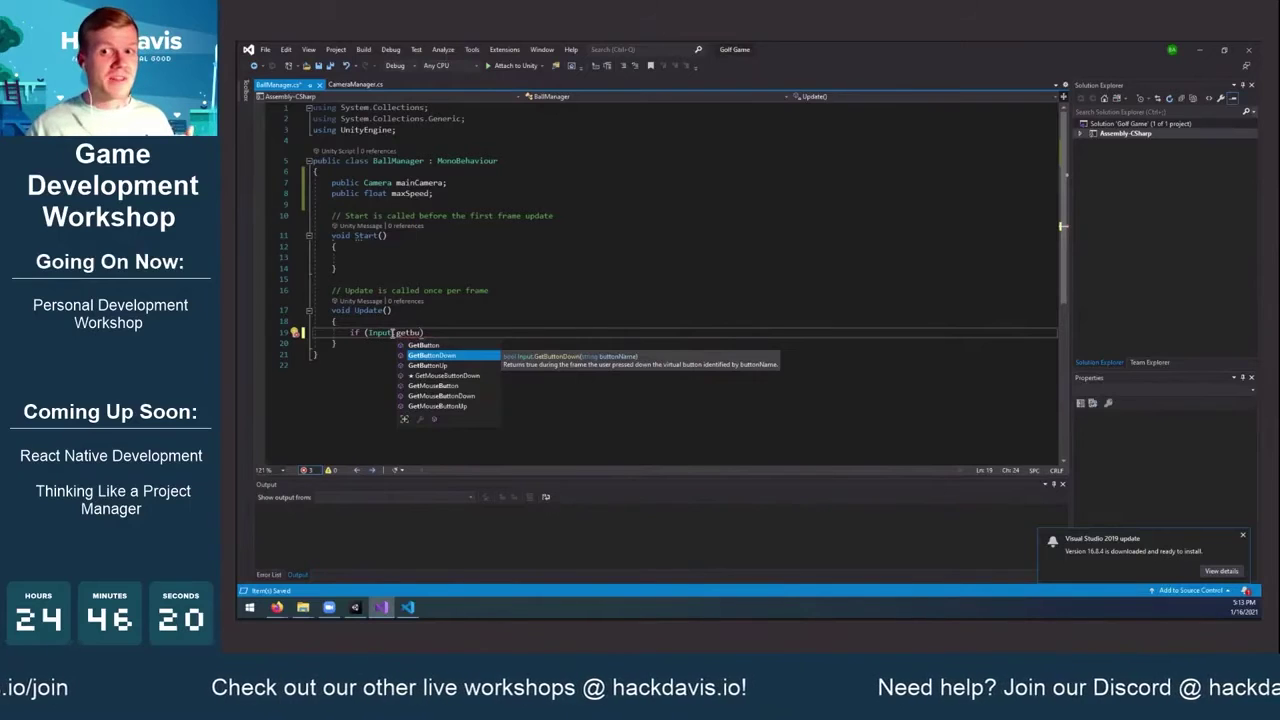
pyautogui.press('Down')
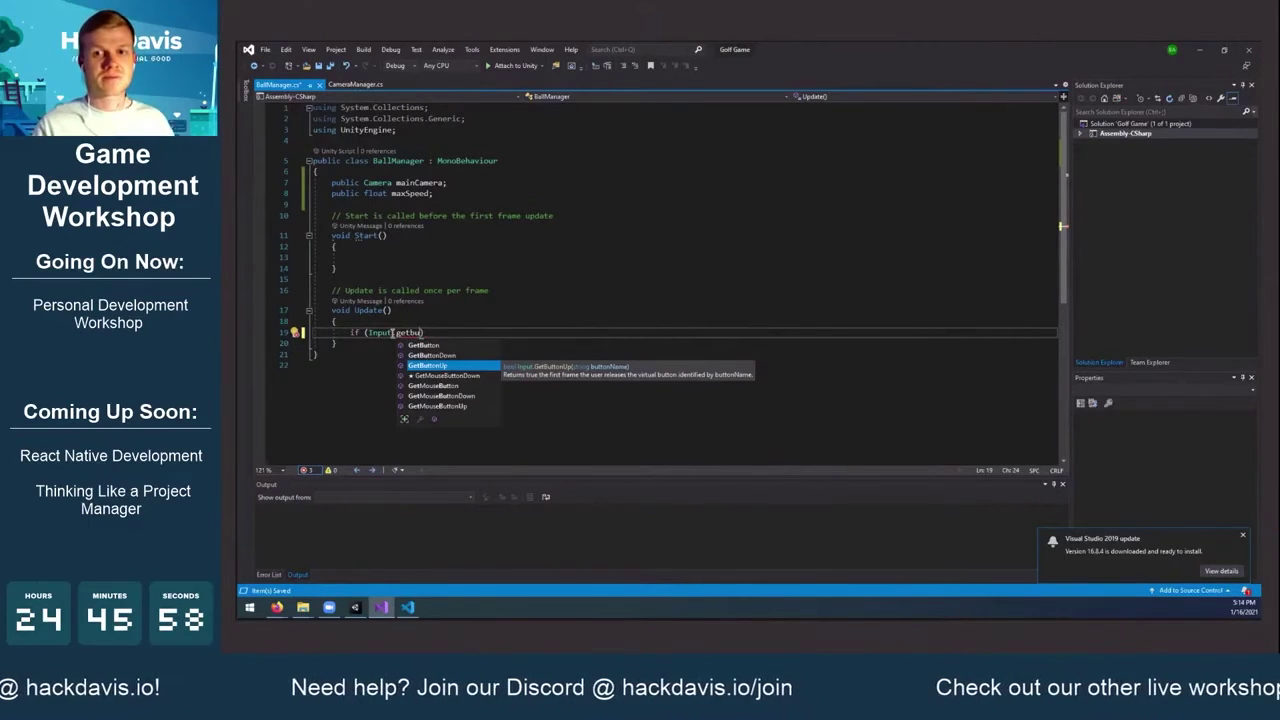
pyautogui.press('Up')
pyautogui.press('Tab')
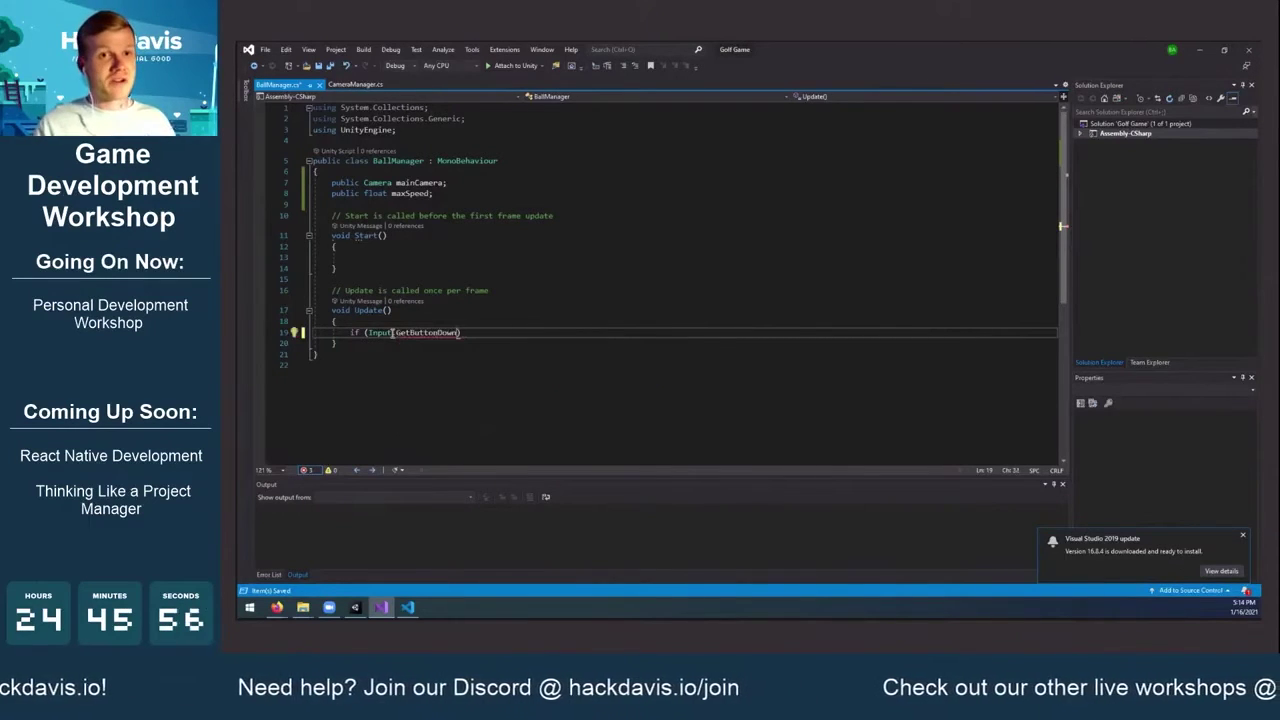
pyautogui.write('(')
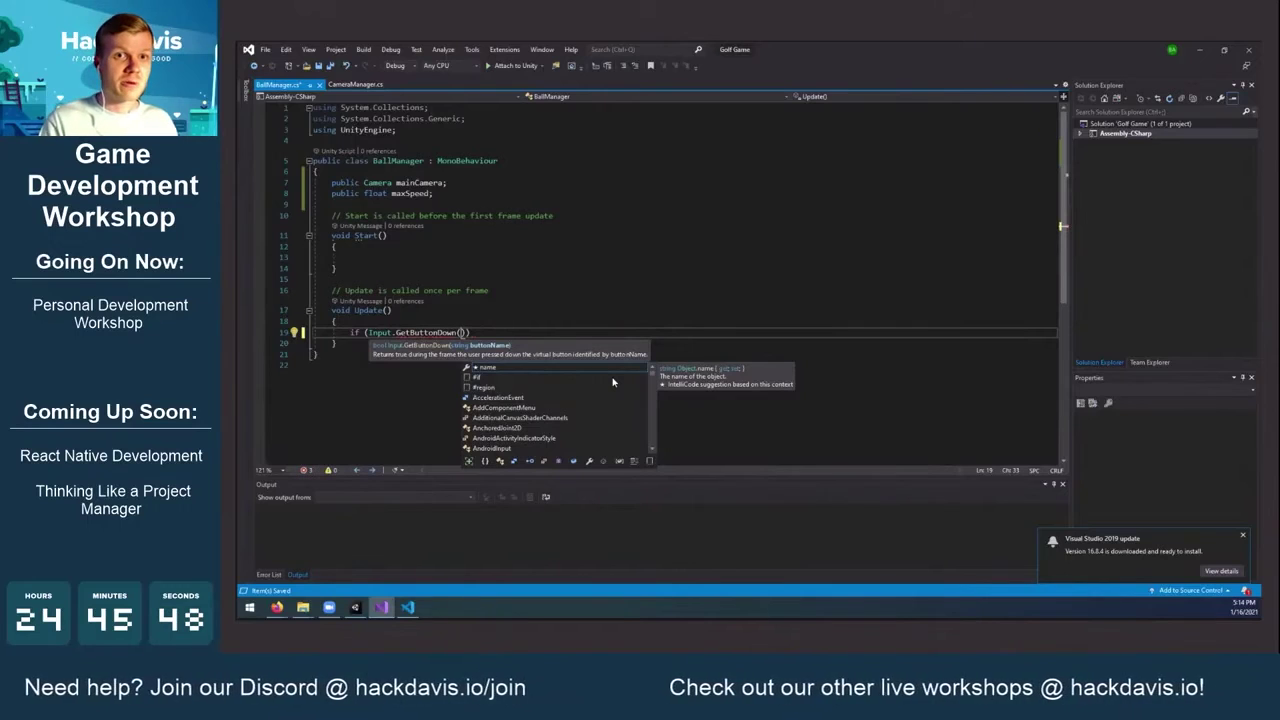
# Pass the string "Launch" as the button name to GetButtonDown in the if condition
pyautogui.write('"Launch')
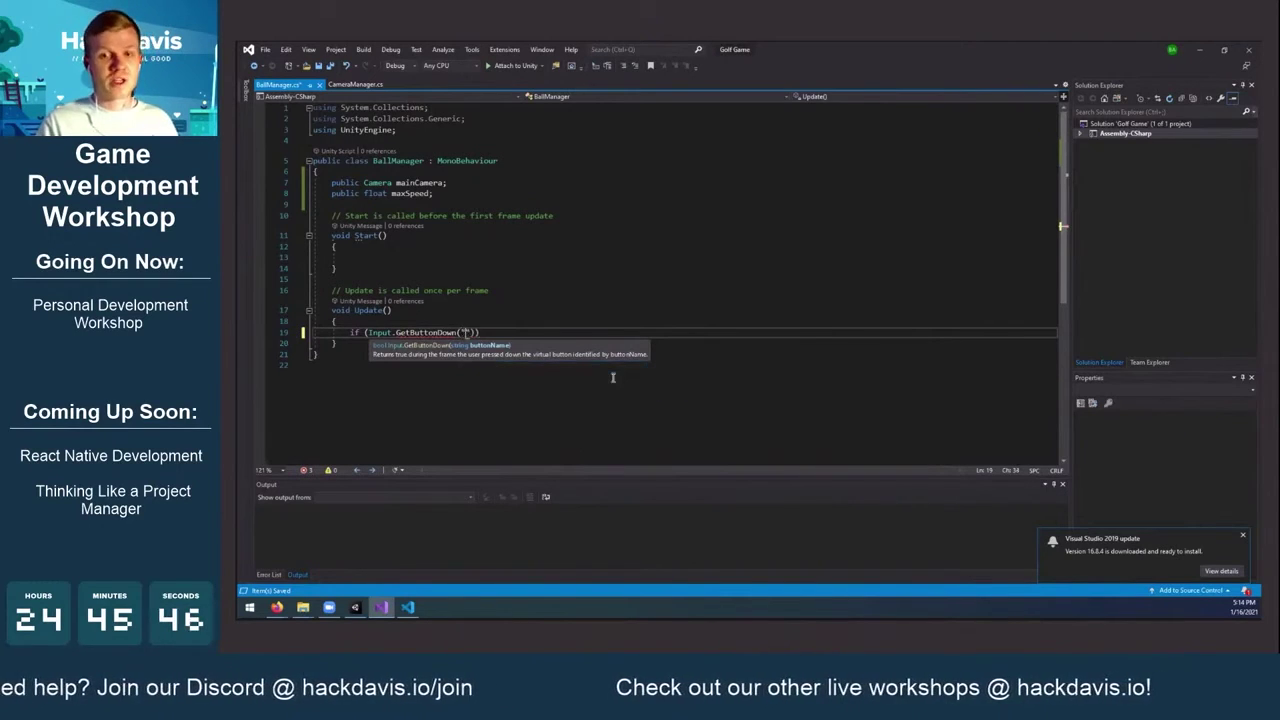
pyautogui.press('BackSpace')
pyautogui.press('BackSpace')
pyautogui.press('BackSpace')
pyautogui.press('BackSpace')
pyautogui.write('aunch')
pyautogui.press('Right')
pyautogui.press('Right')
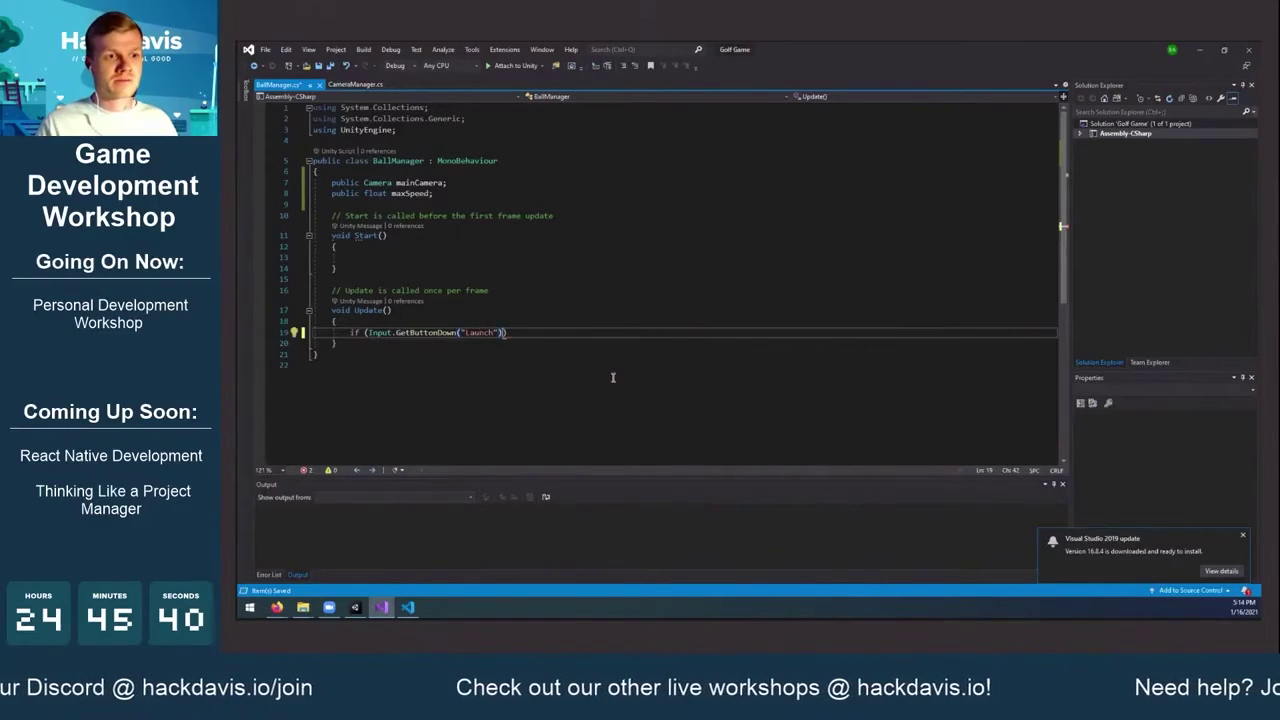
# Give the if statement a braced body with the comment "// Launch ball forward", and save the script
pyautogui.press('Right')
pyautogui.write('{')
pyautogui.press('Return')
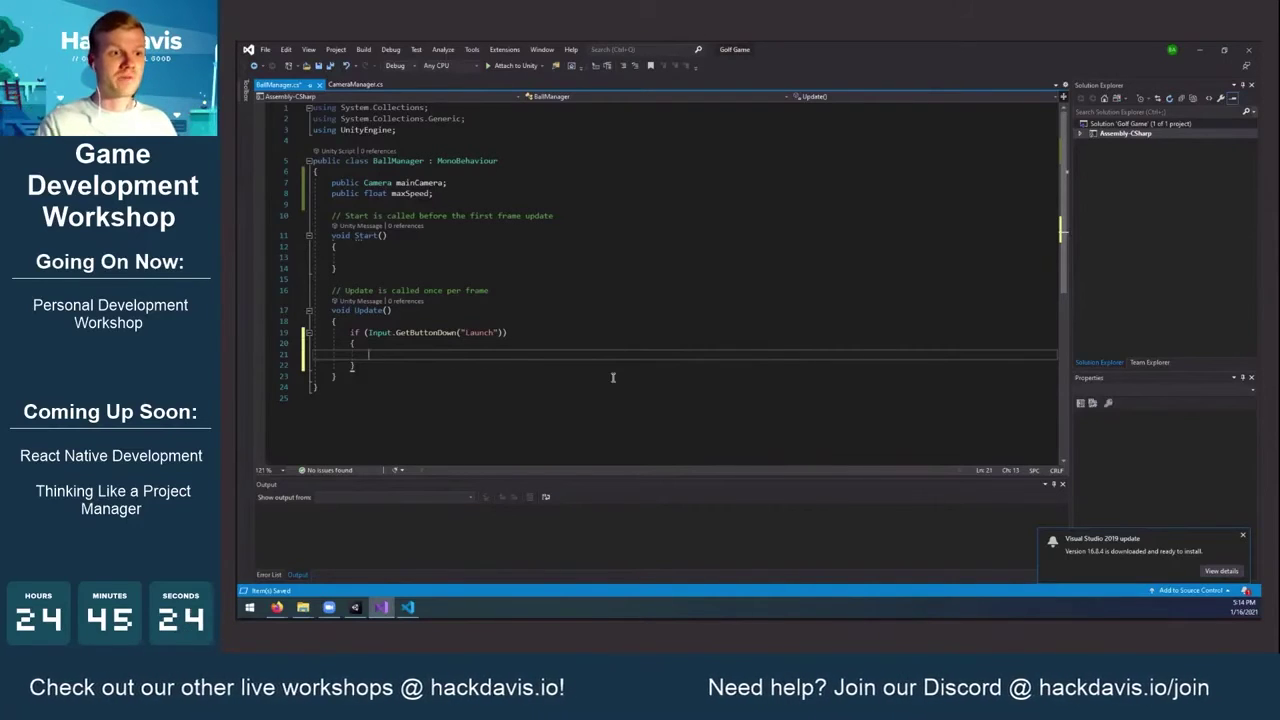
pyautogui.write('// Launch ')
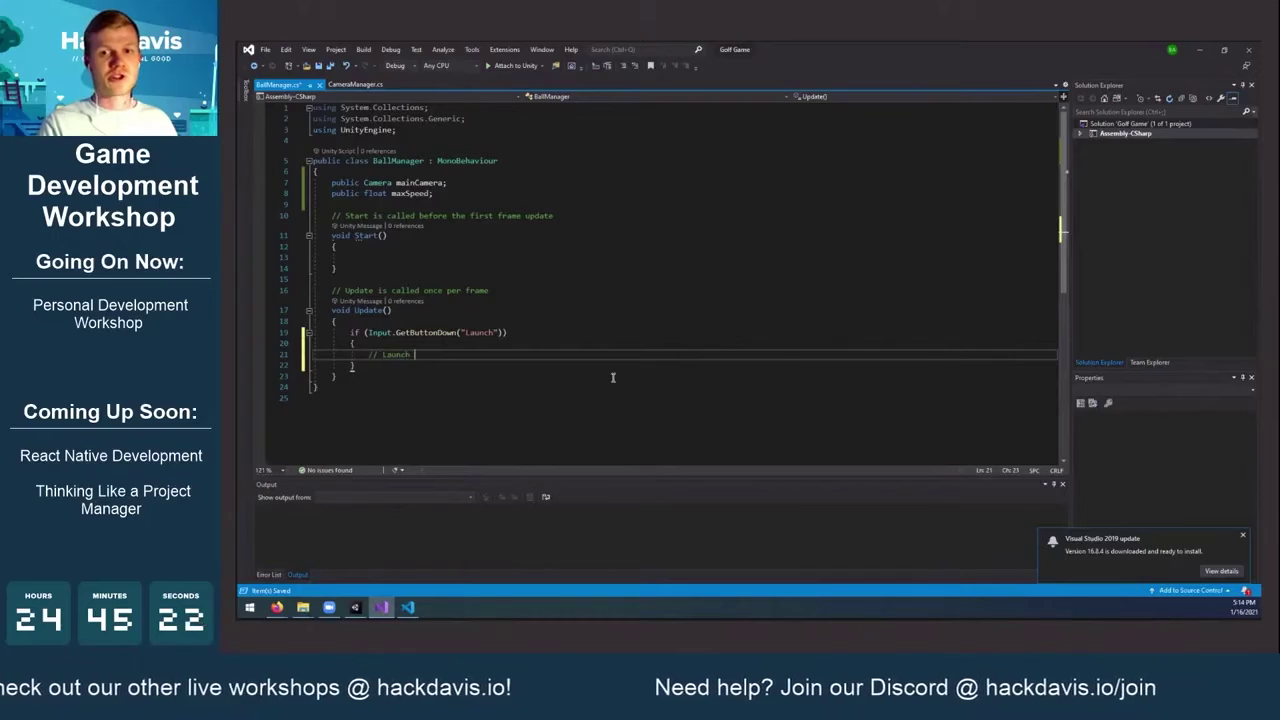
pyautogui.write('ball forward')
pyautogui.press('Return')
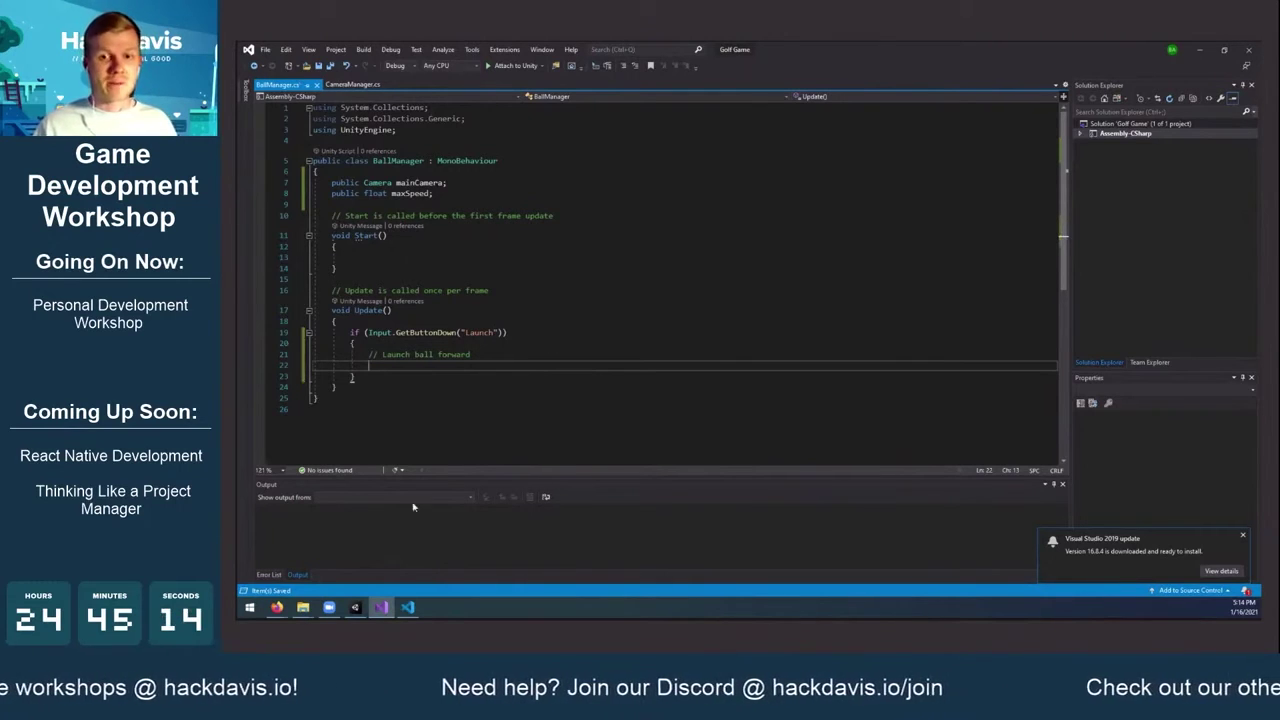
# Switch to Unity and select the Ball object to show its components
pyautogui.click(355, 607)
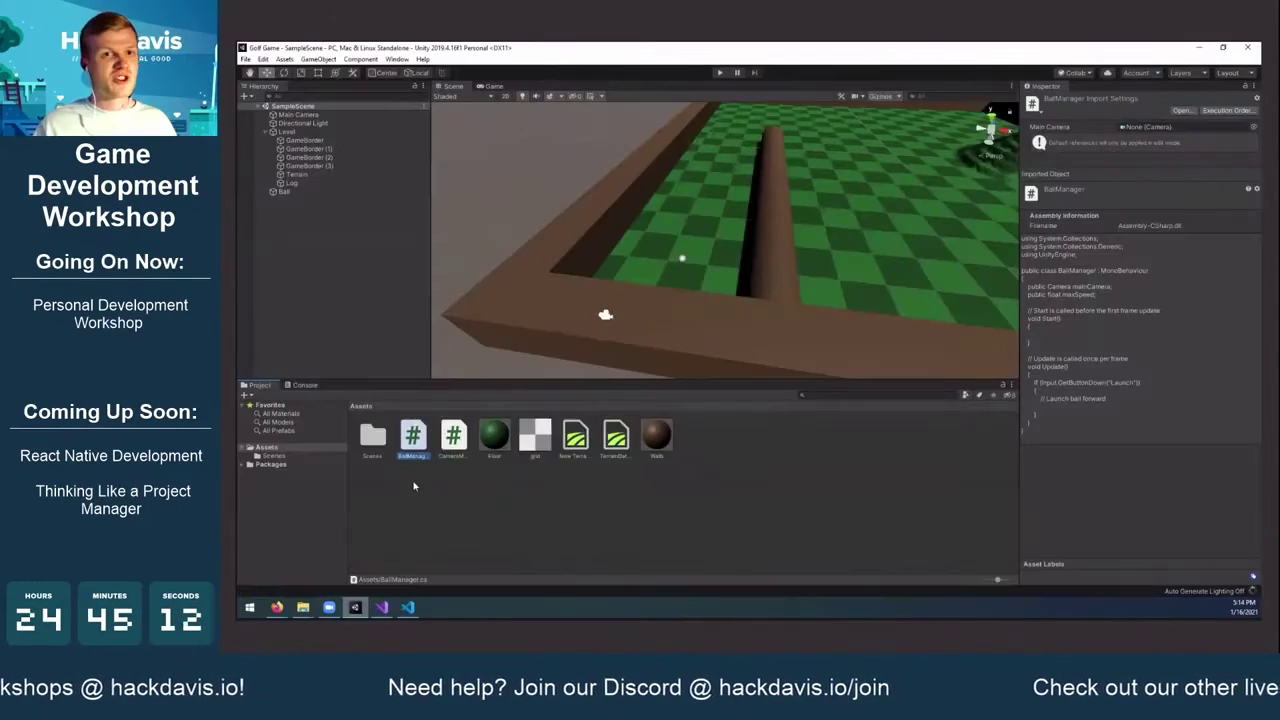
pyautogui.click(285, 191)
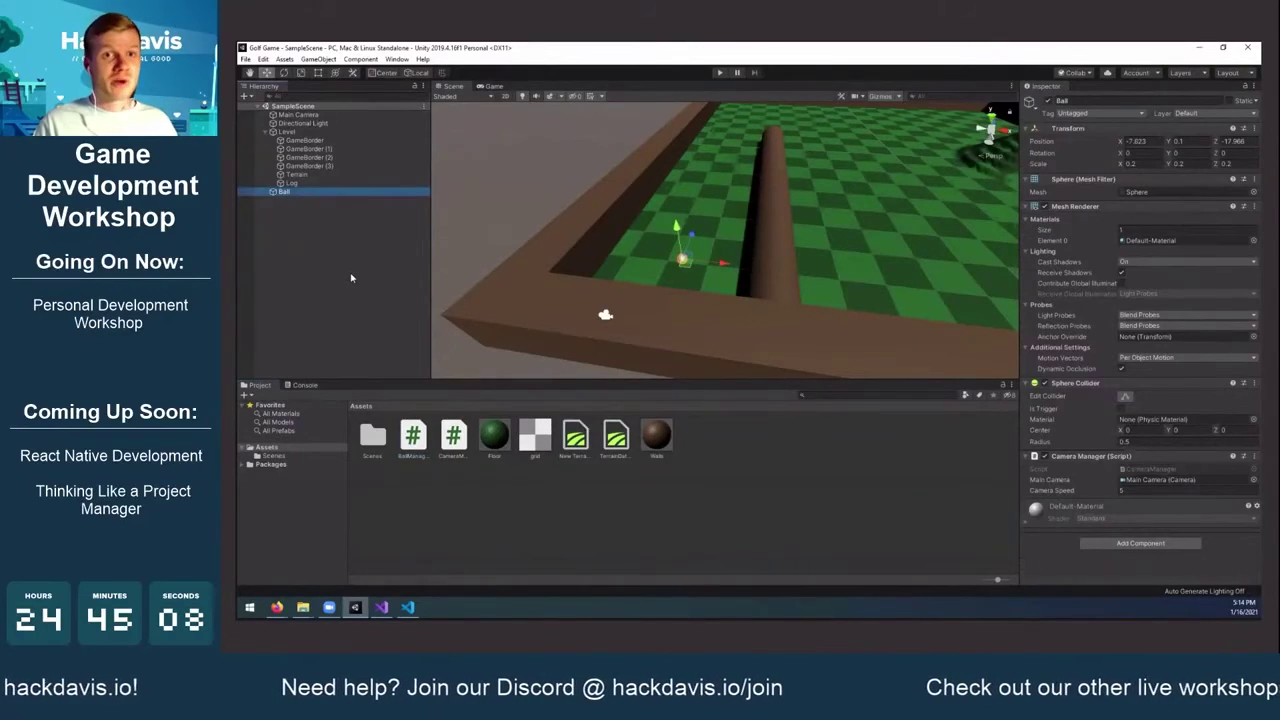
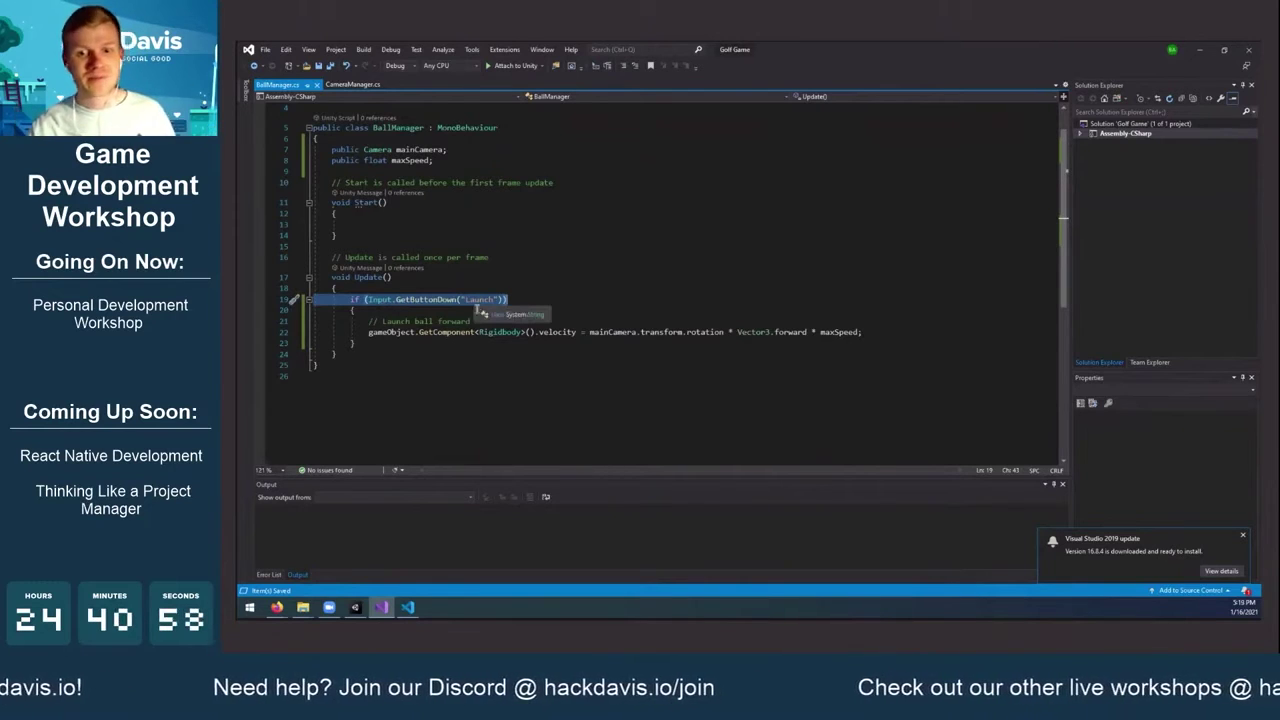
# Return to Unity, open the Input Manager in the project settings, and examine the settings of the Jump axis
pyautogui.click(355, 607)
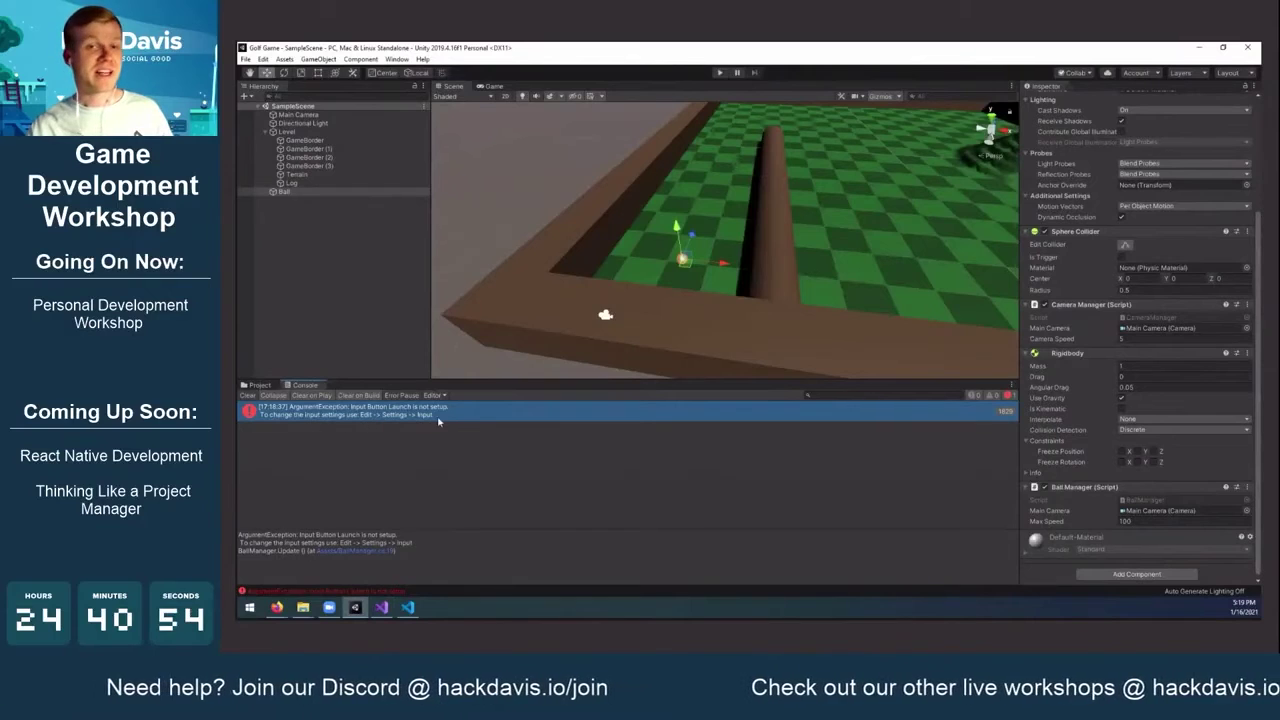
pyautogui.click(262, 59)
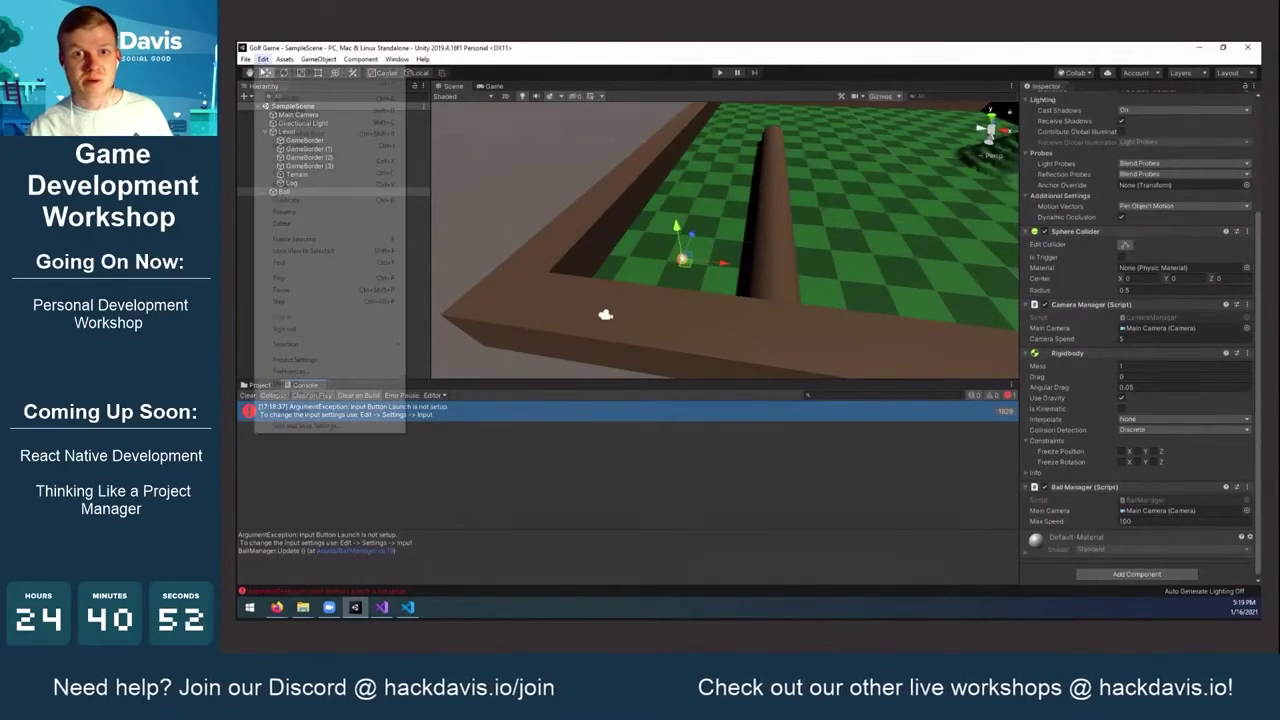
pyautogui.click(356, 361)
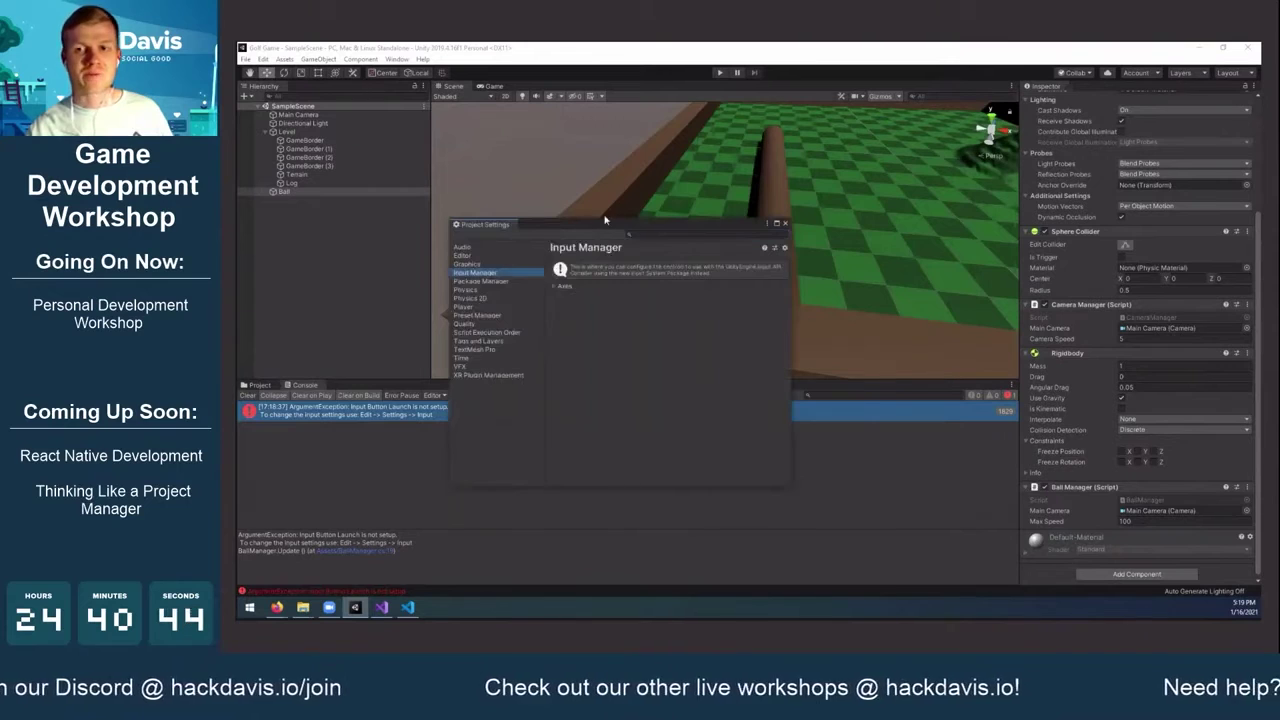
pyautogui.moveTo(600, 224); pyautogui.dragTo(756, 150)
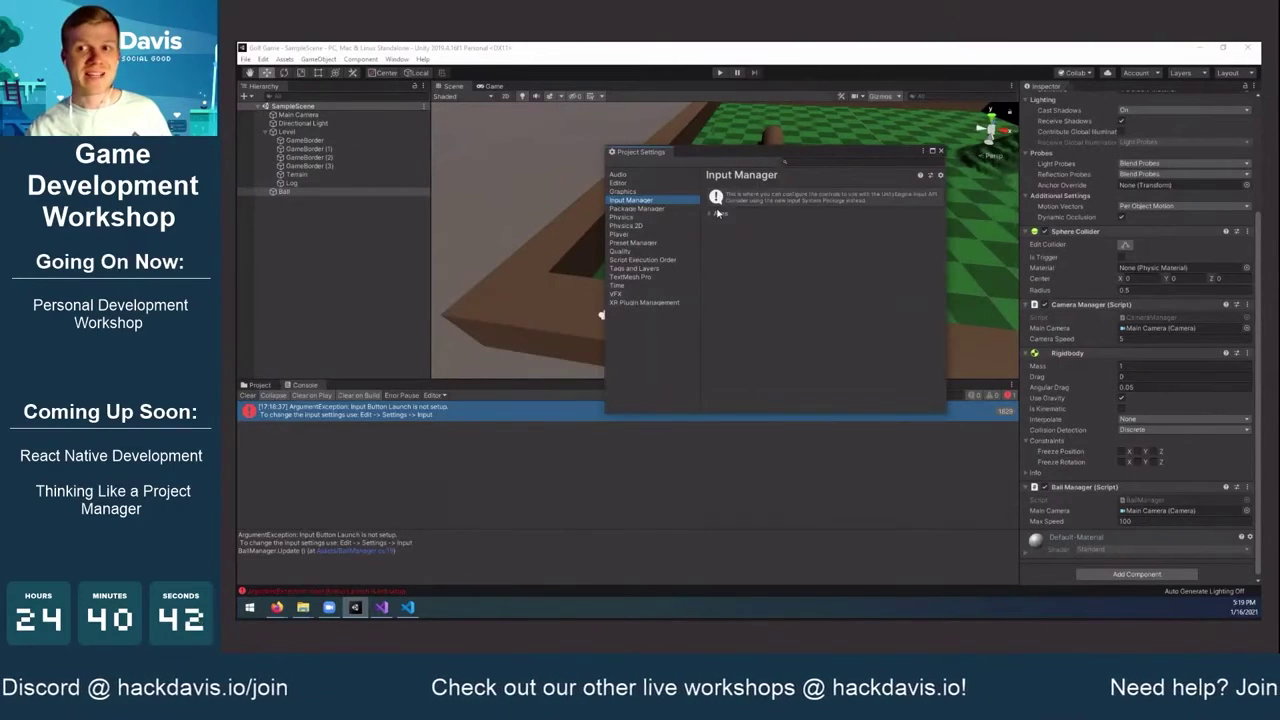
pyautogui.click(712, 213)
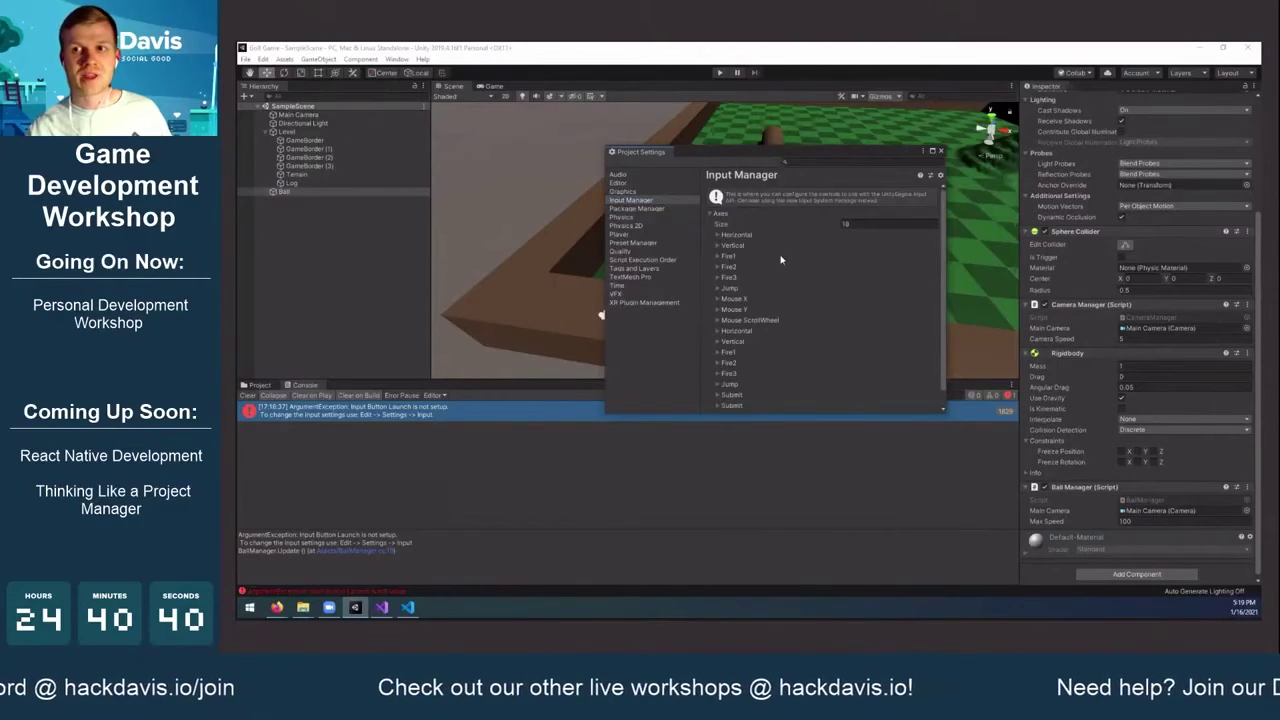
pyautogui.scroll(-1, 781, 260)
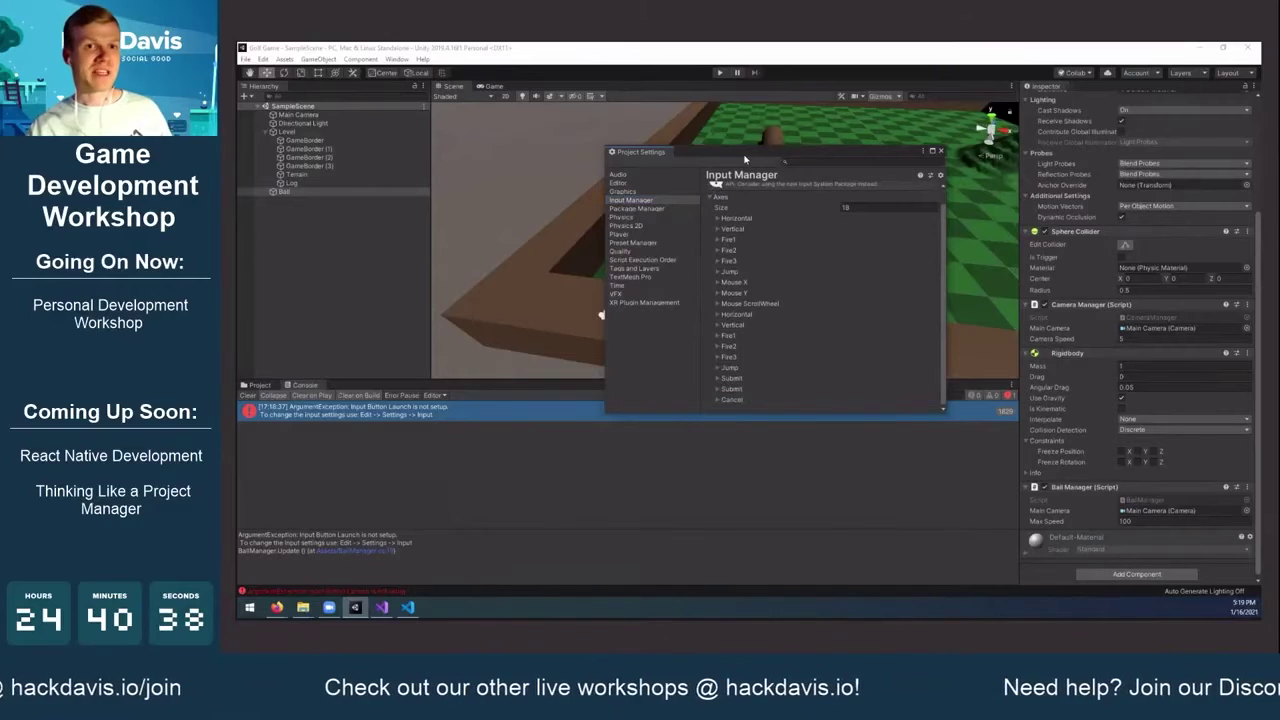
pyautogui.click(738, 273)
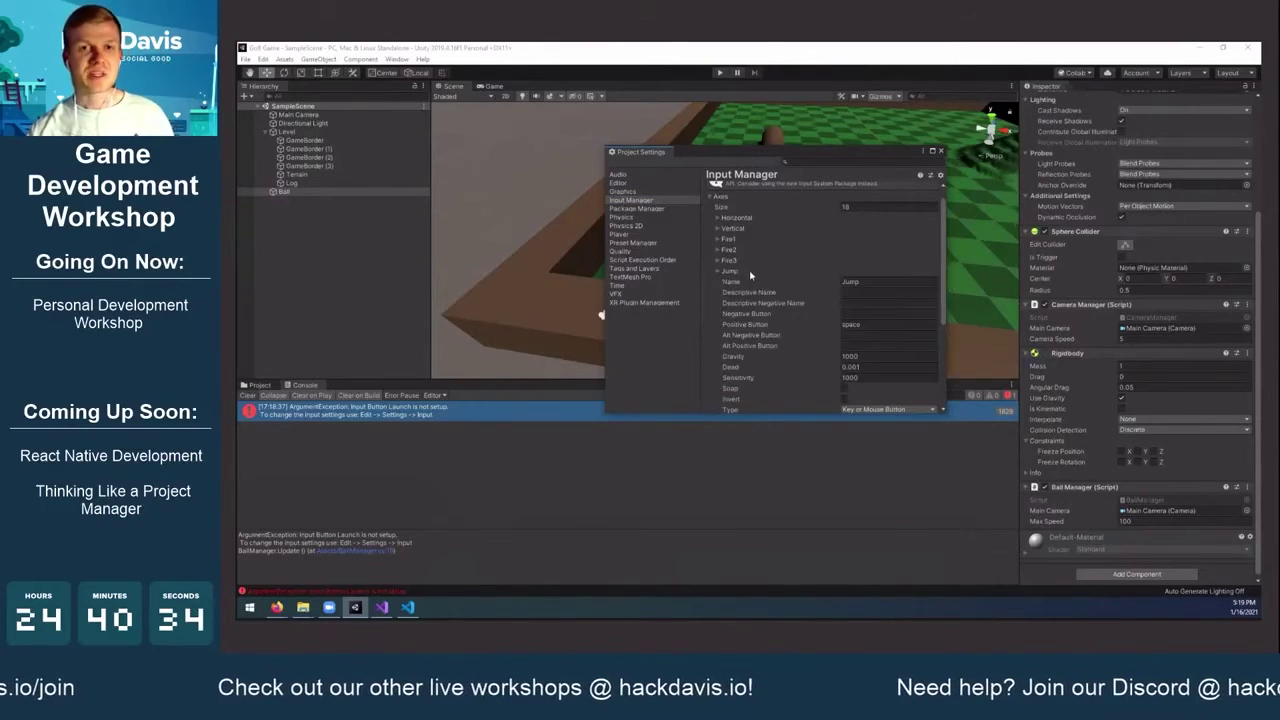
# Rename the Jump axis in the Input Manager to "Launch", keeping space as its positive button
pyautogui.scroll(-1, 780, 282)
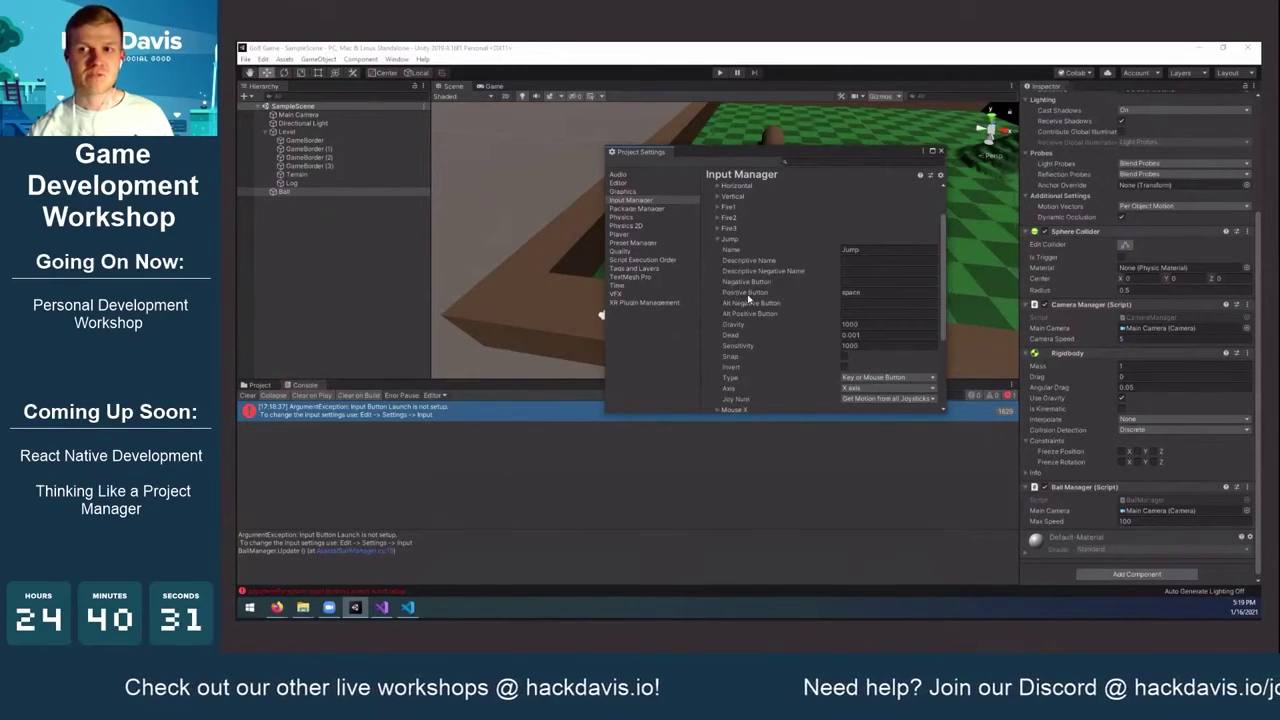
pyautogui.click(853, 292)
pyautogui.click(867, 248)
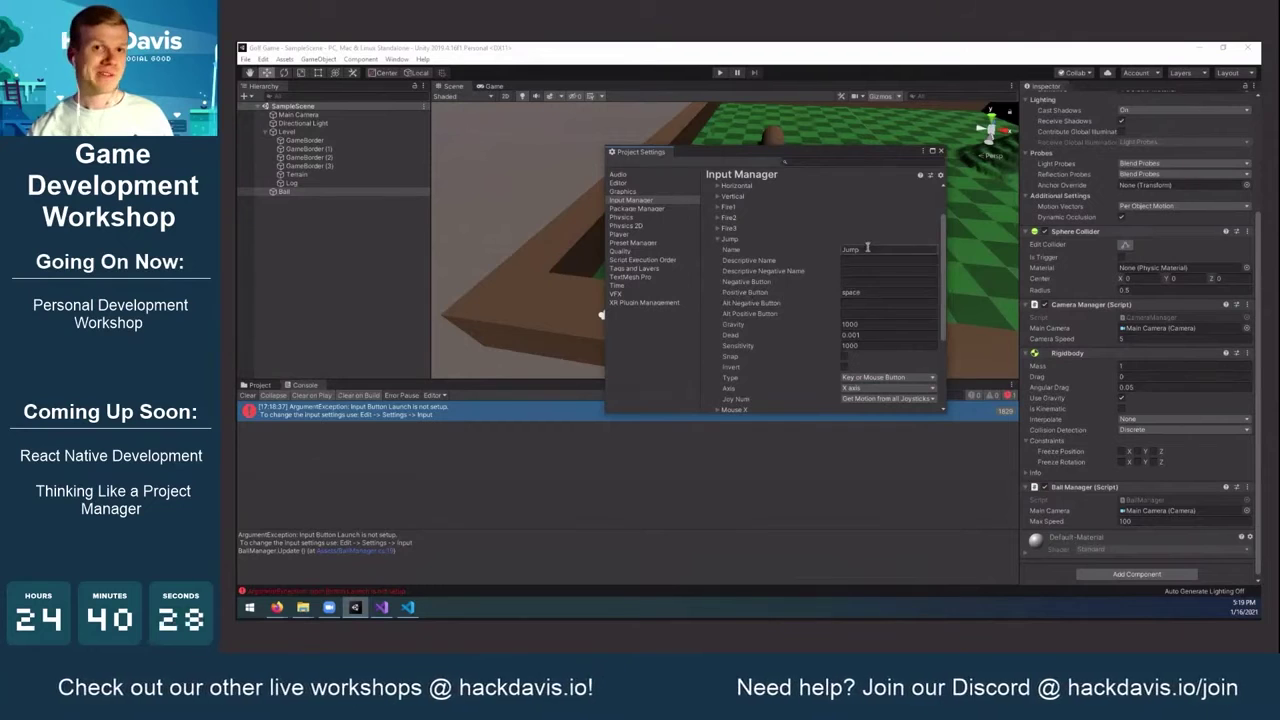
pyautogui.doubleClick(867, 248)
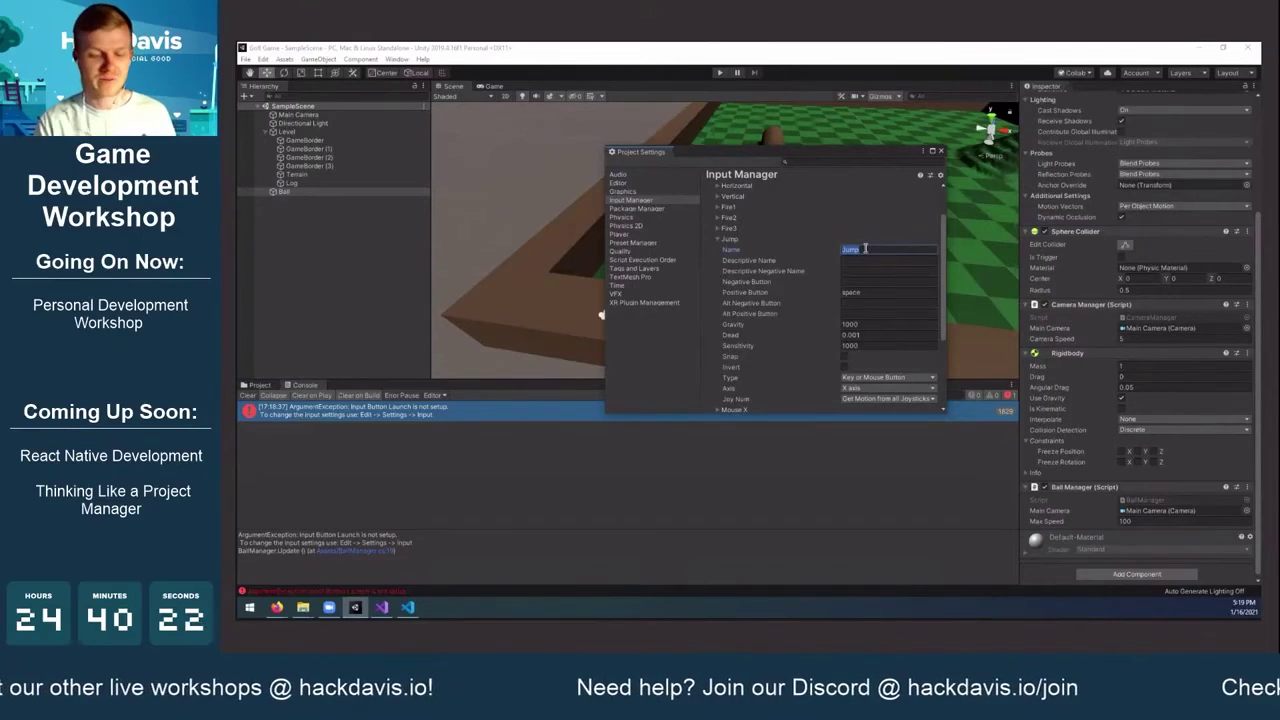
pyautogui.write('L')
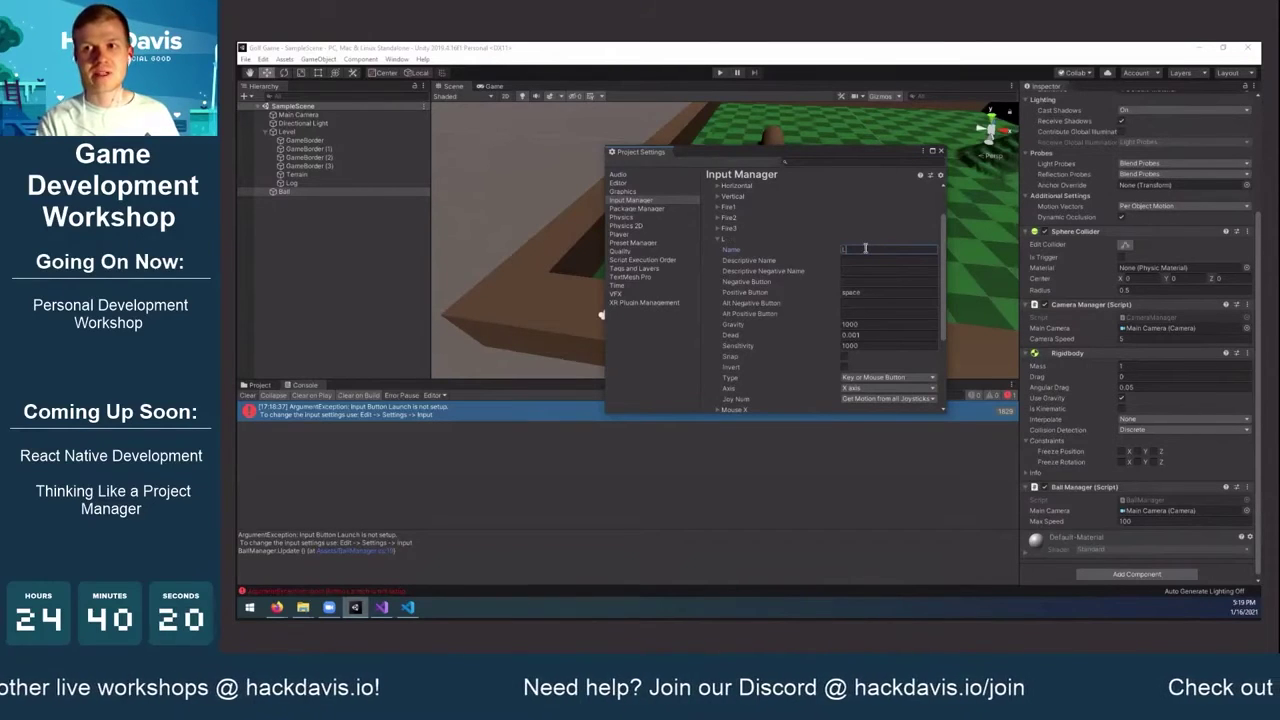
pyautogui.write('aunch')
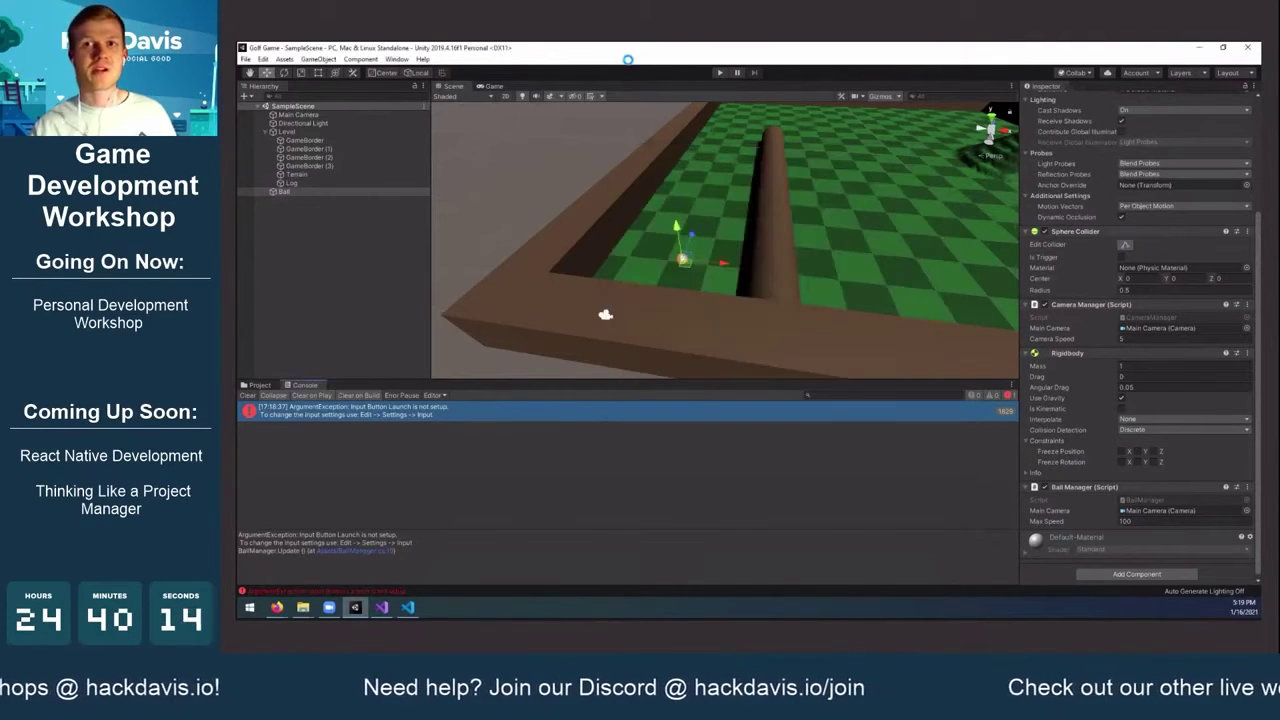
# Play-test the game by launching the ball once, and stop play mode
pyautogui.click(719, 73)
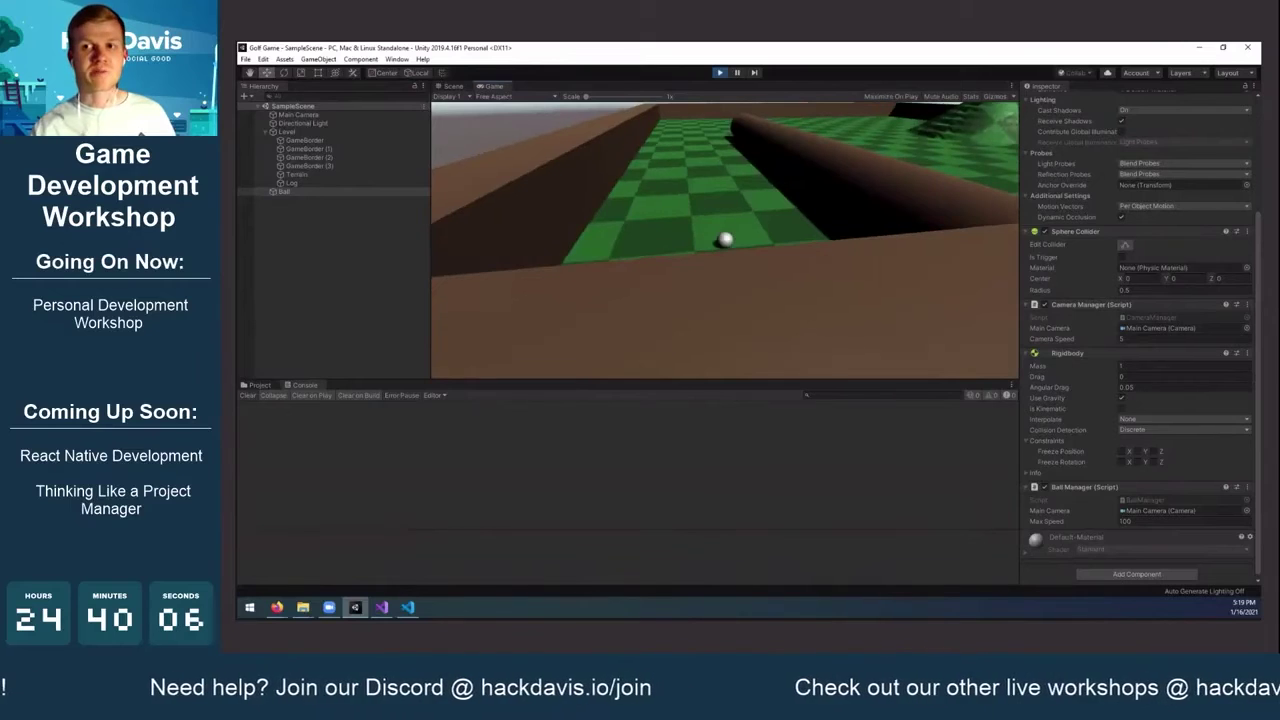
pyautogui.press('space')
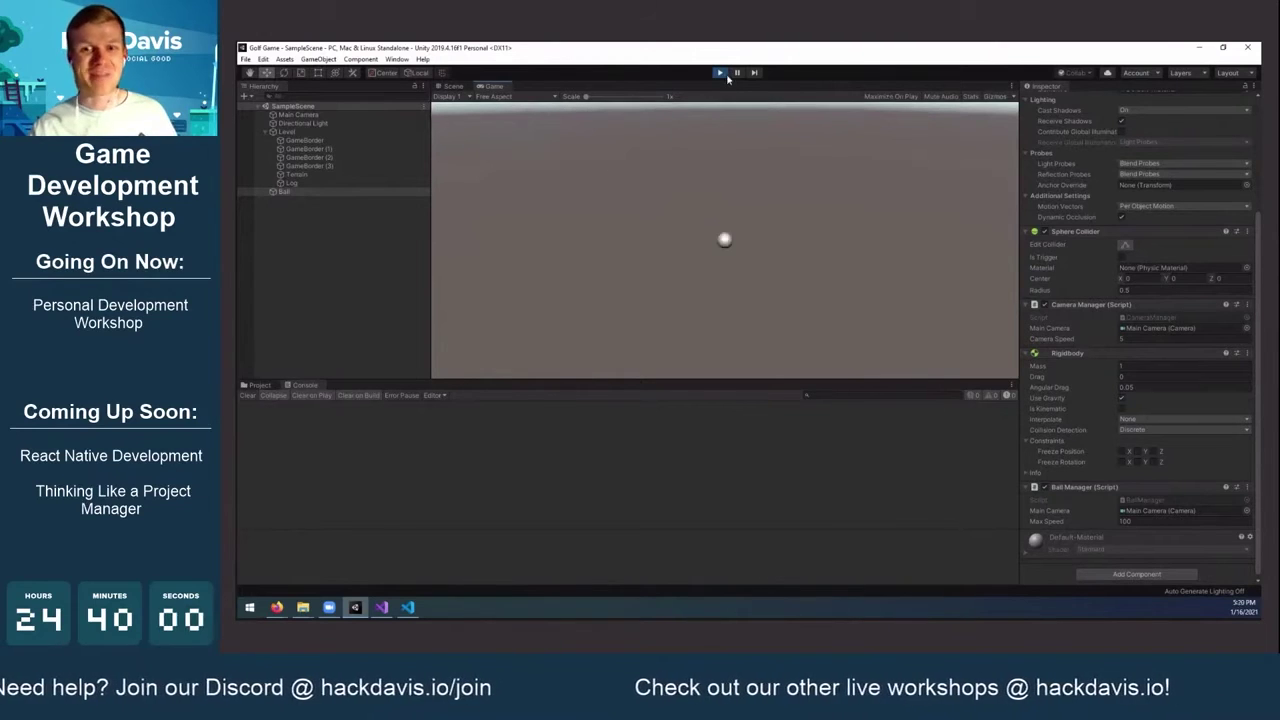
pyautogui.hotkey('ctrl', 'p')
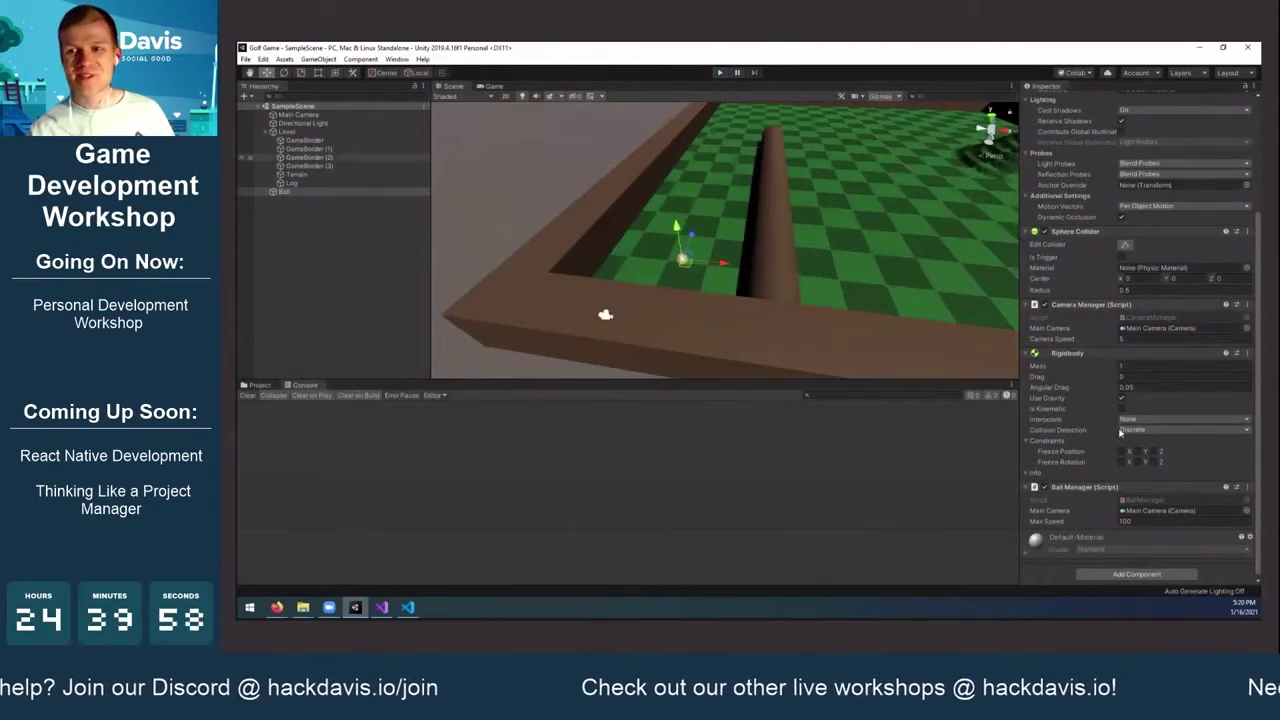
# Set the Max Speed of the ball's Ball Manager script to 5, play-test the game and stop it
pyautogui.click(1149, 521)
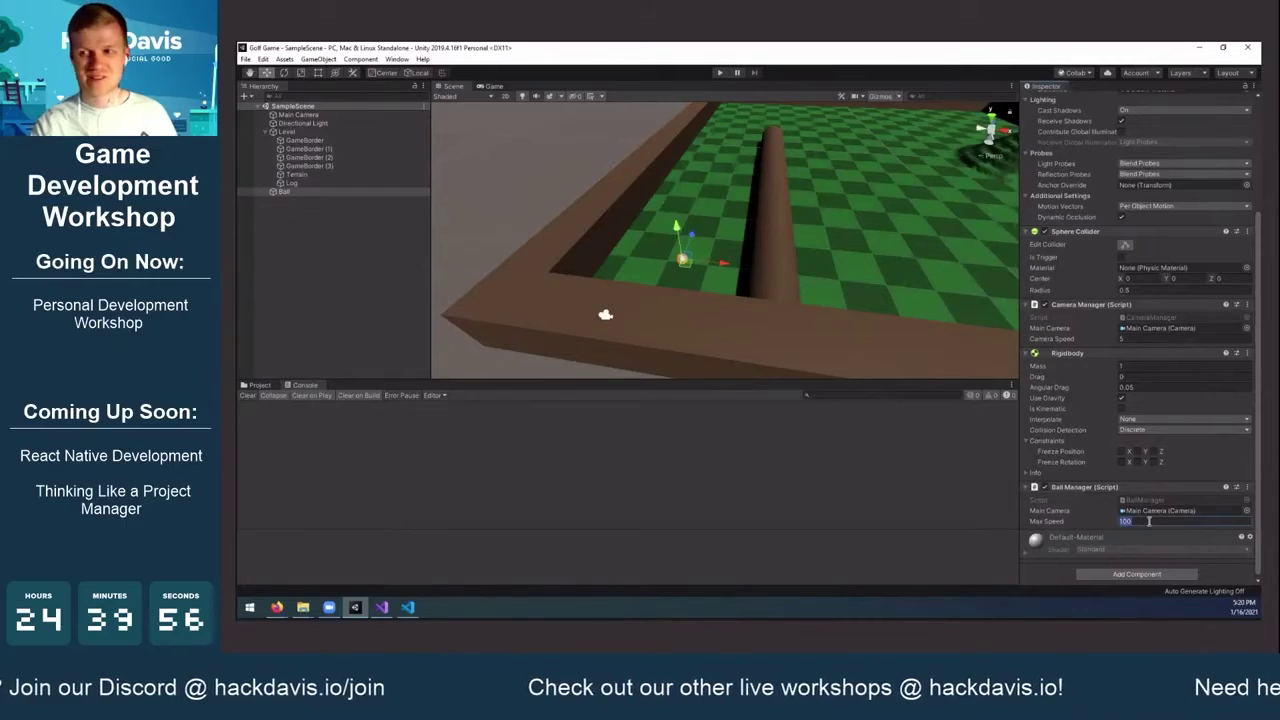
pyautogui.write('5')
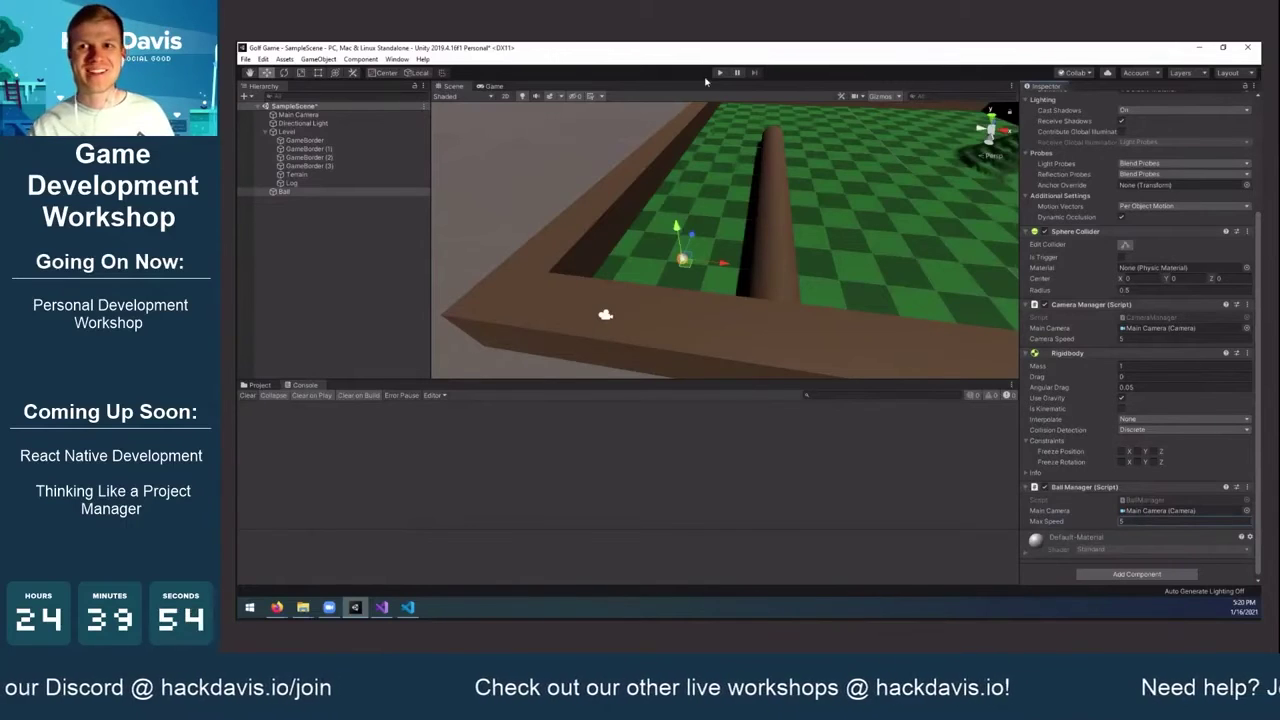
pyautogui.click(719, 72)
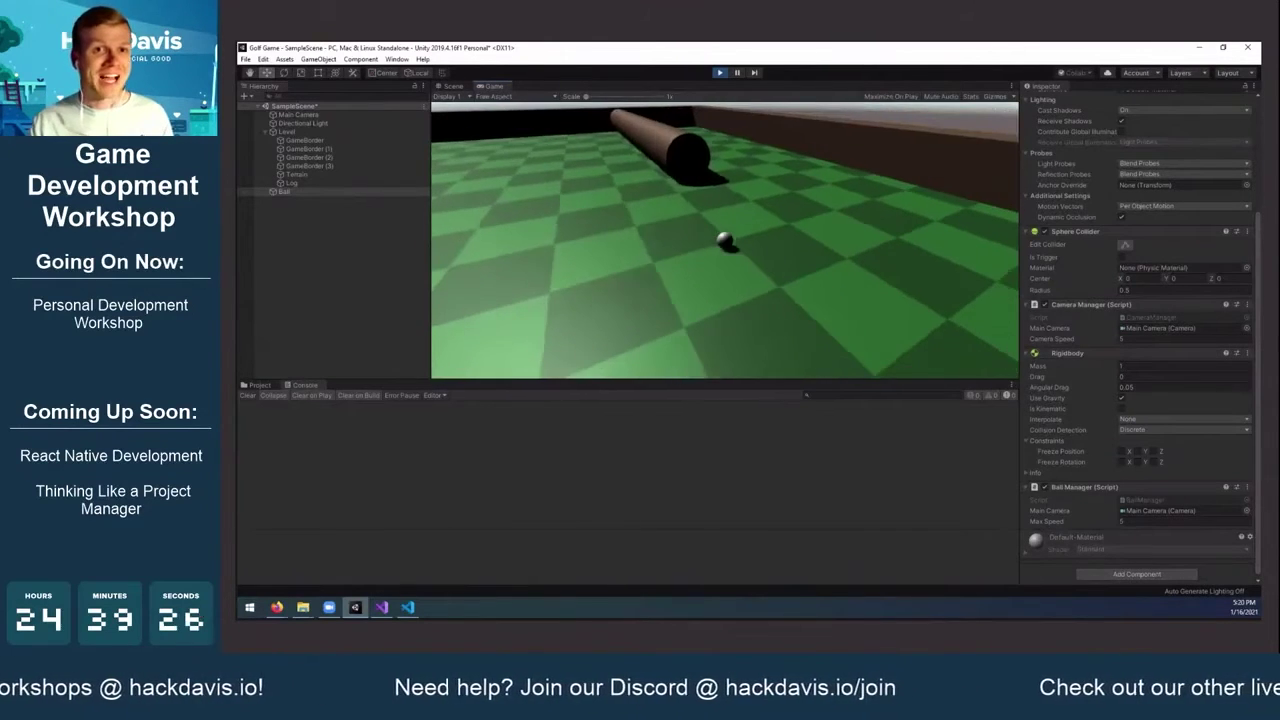
pyautogui.click(719, 72)
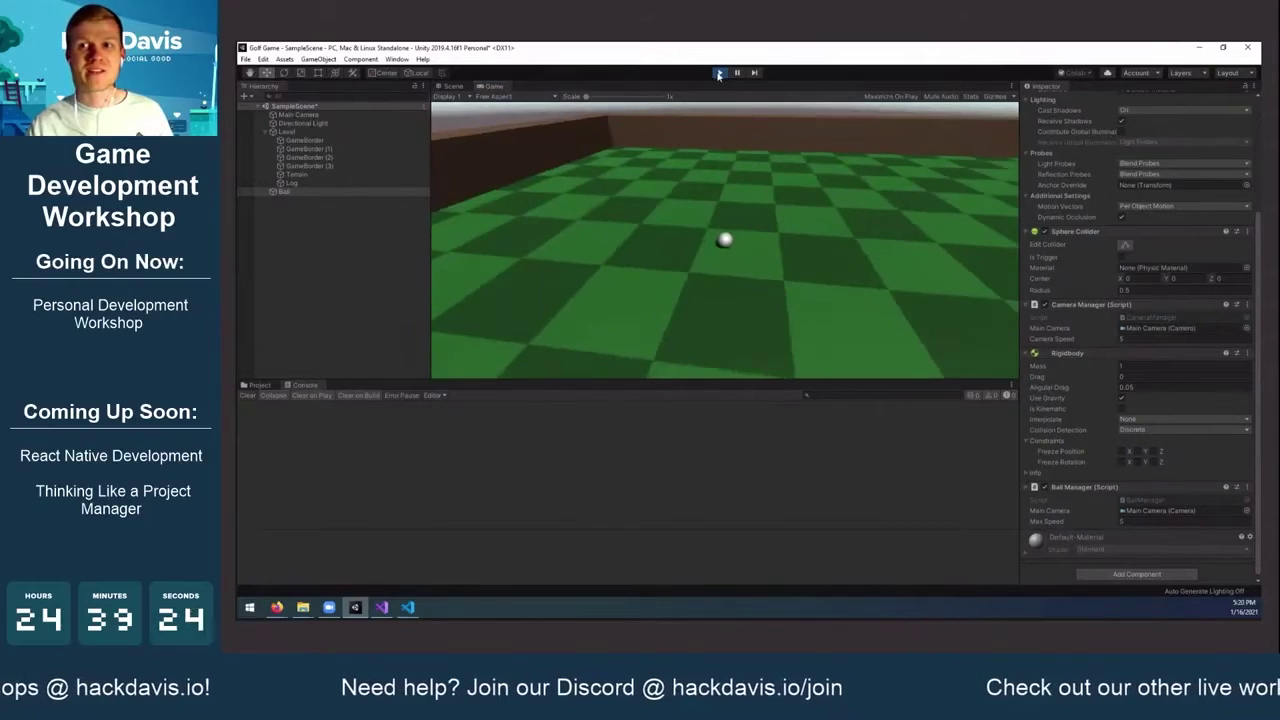
# Freeze the Ball's Rigidbody rotation on the X, Y and Z axes
pyautogui.click(314, 193)
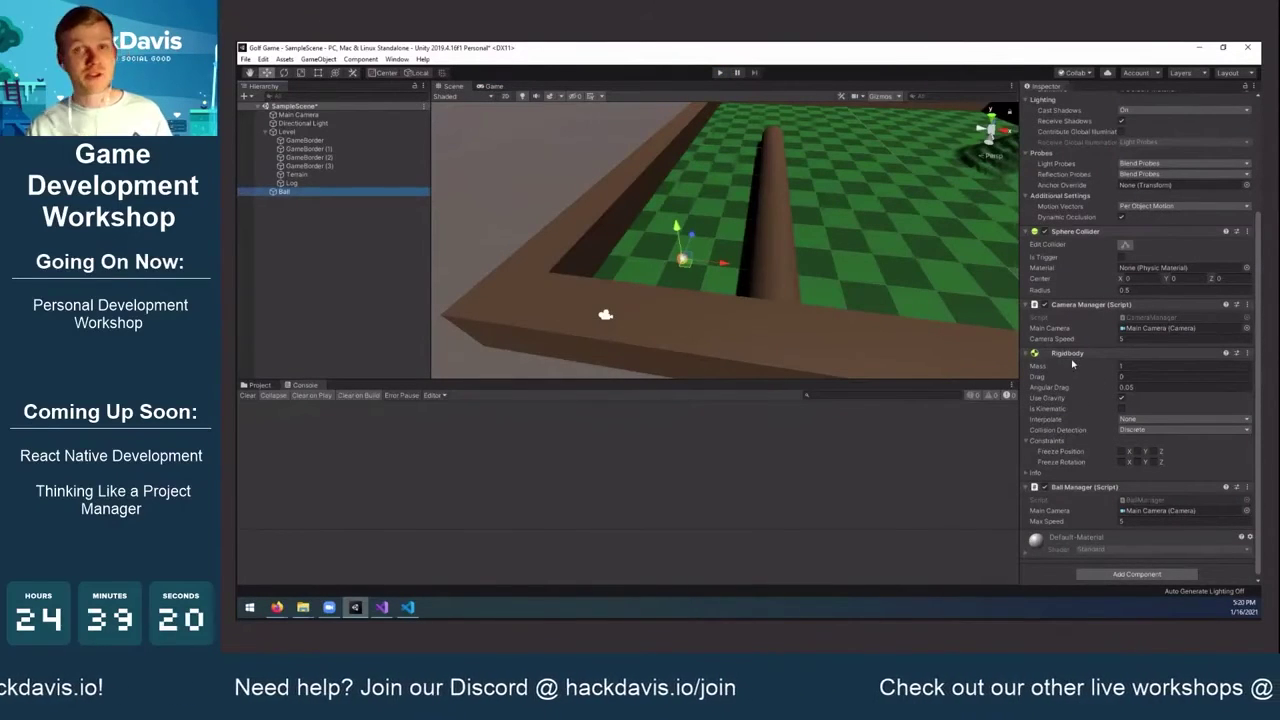
pyautogui.click(1123, 464)
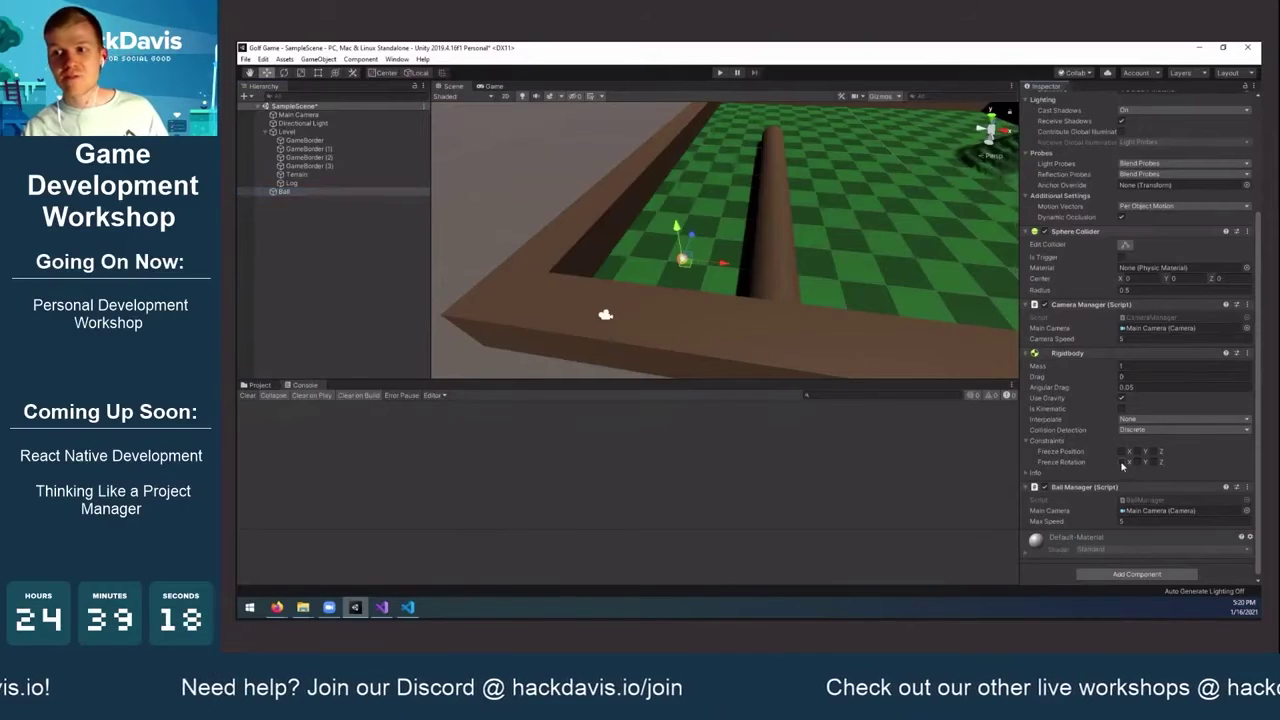
pyautogui.click(1138, 463)
pyautogui.click(1153, 463)
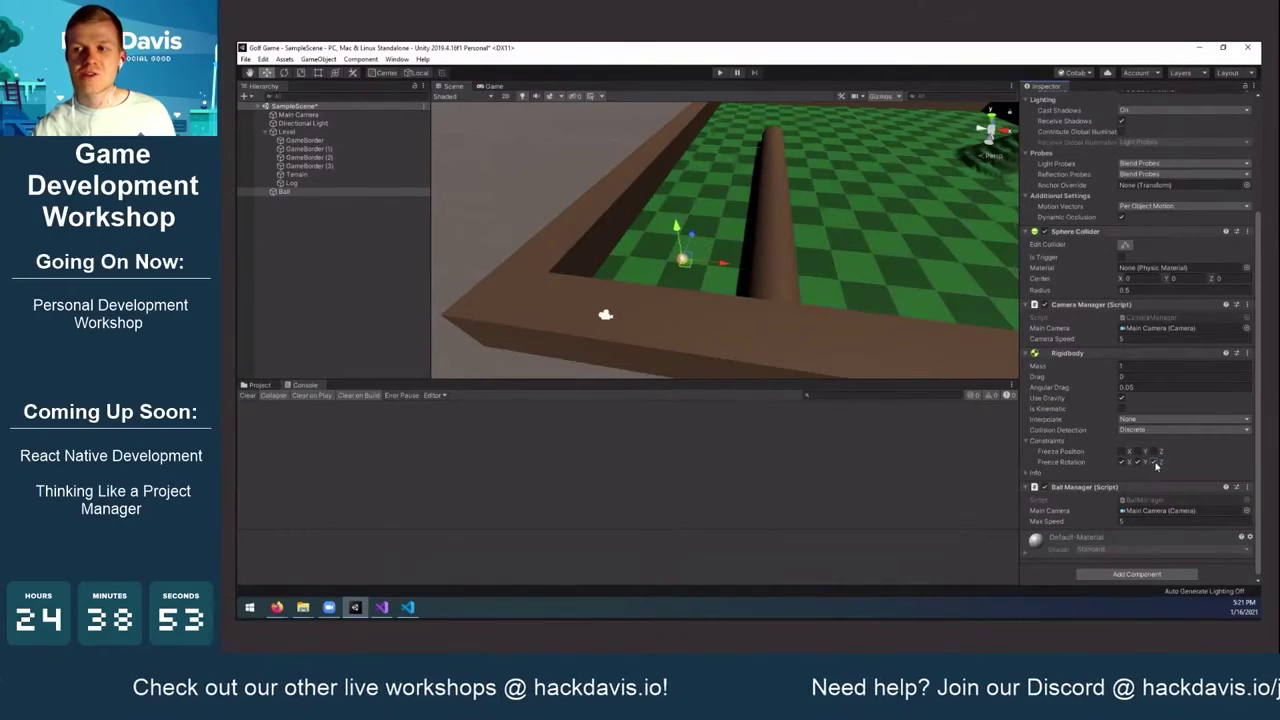
# Unfreeze the ball's X and Z rotation so only Y stays frozen, save the scene, and play-test the game
pyautogui.click(1154, 464)
pyautogui.click(1123, 464)
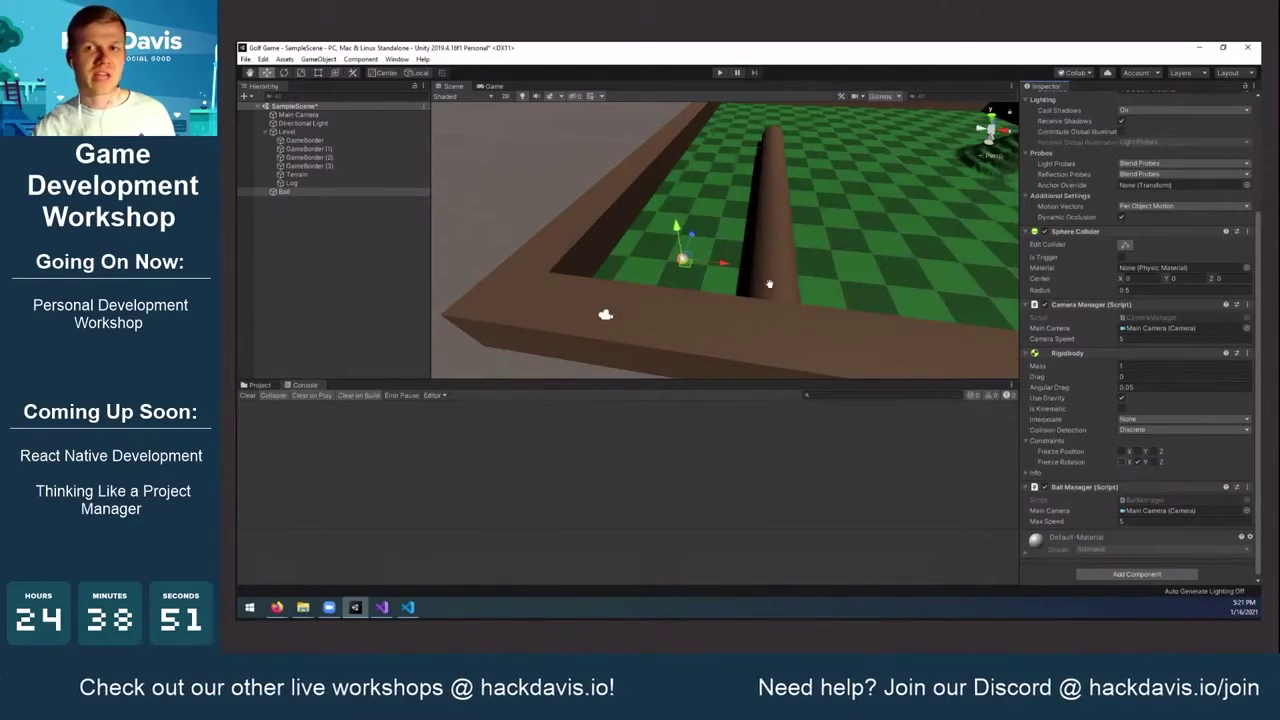
pyautogui.moveTo(769, 284); pyautogui.dragTo(763, 287, button='middle')
pyautogui.hotkey('ctrl', 's')
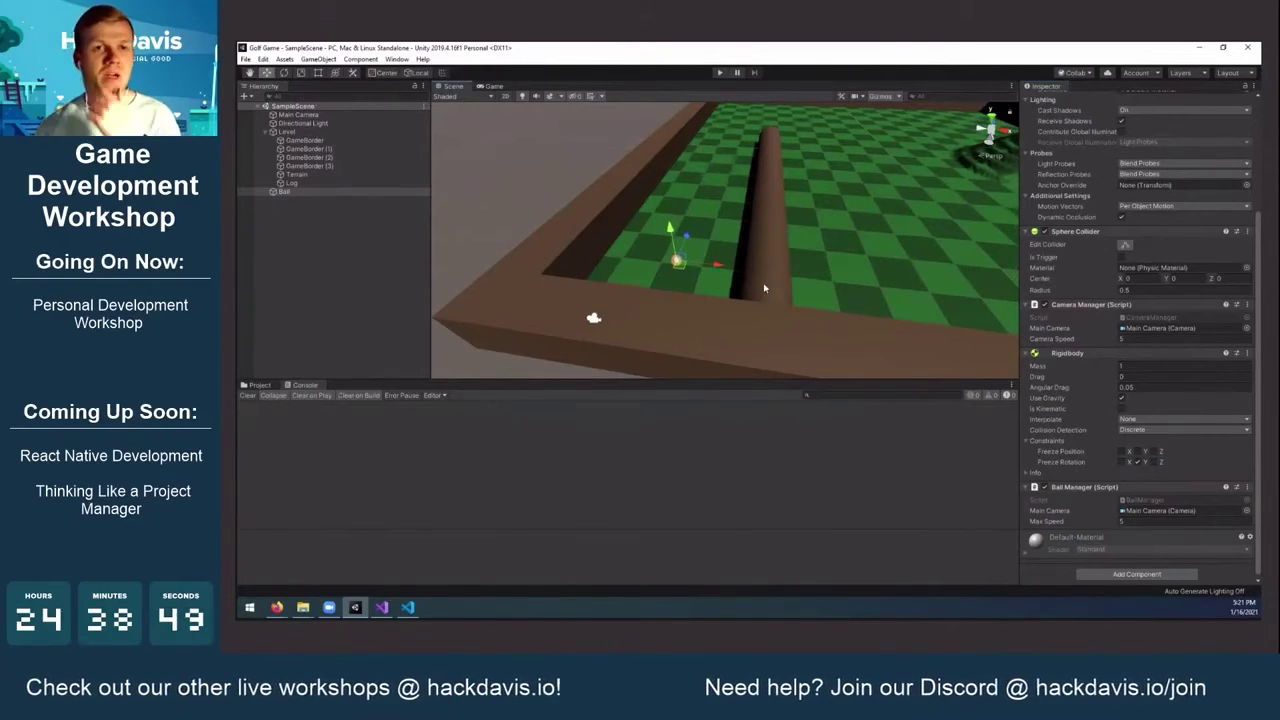
pyautogui.click(719, 73)
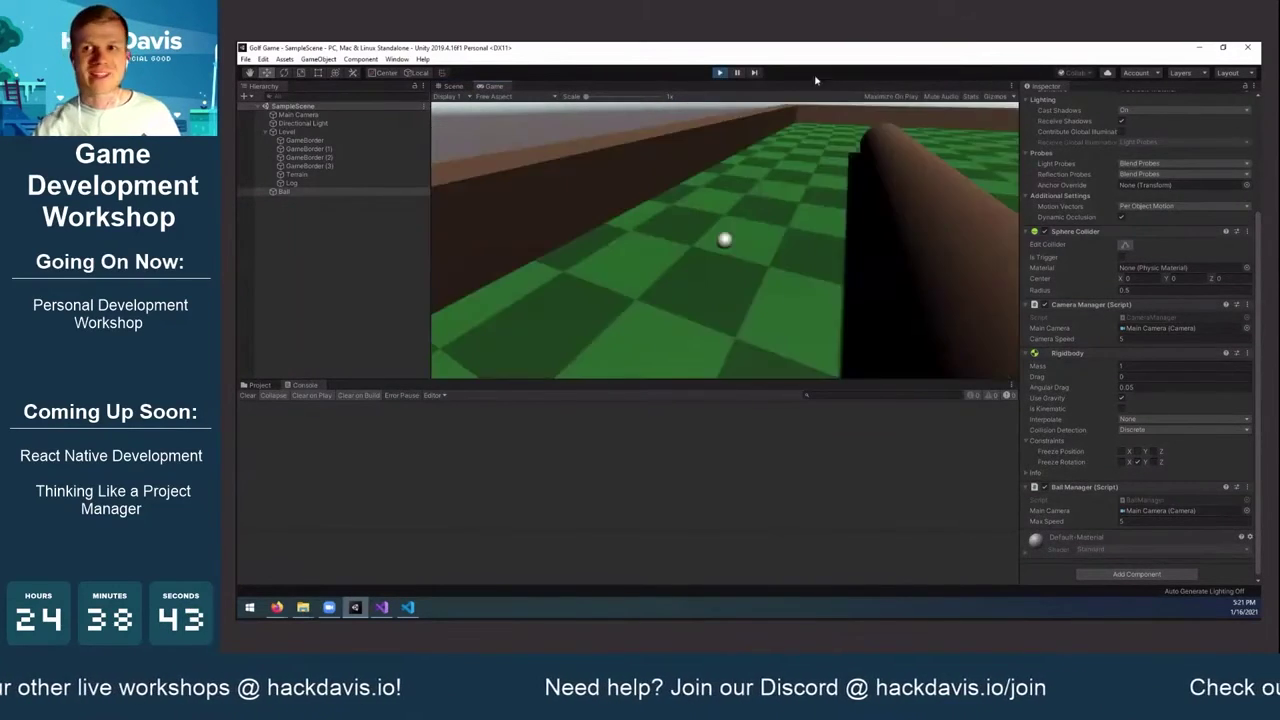
pyautogui.hotkey('ctrl', 'p')
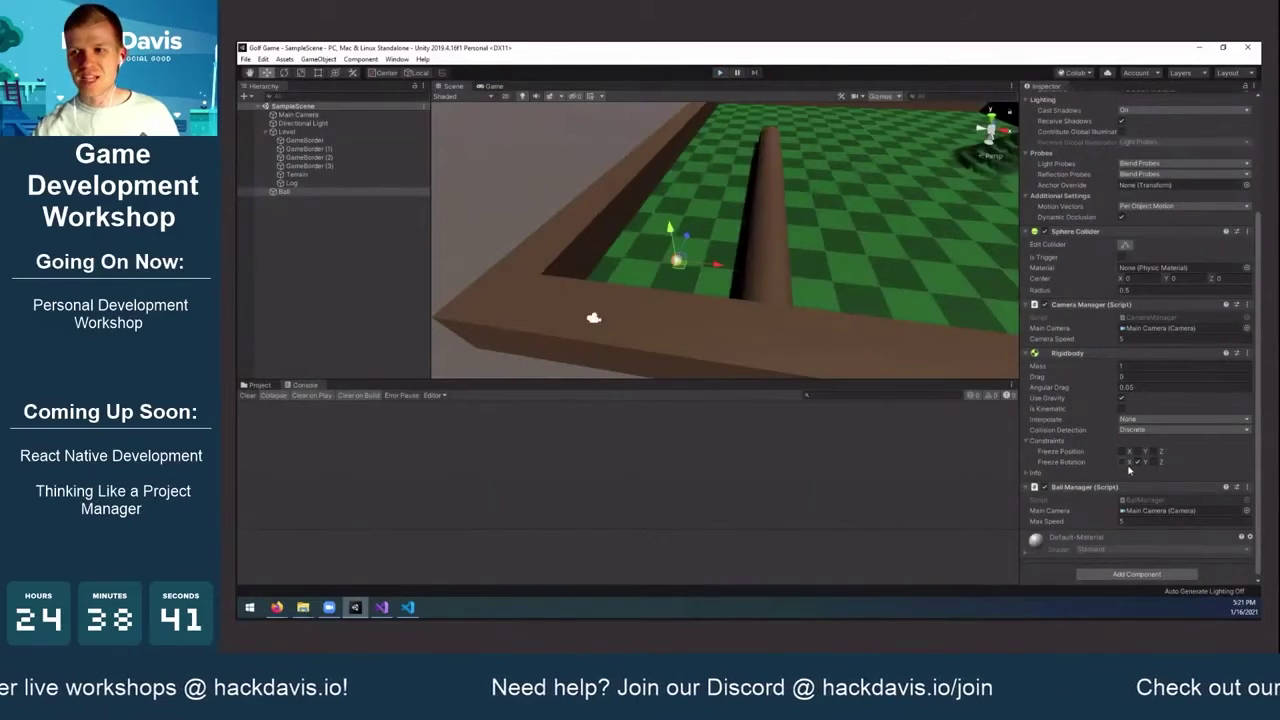
# Freeze the ball's rotation on X and Z again and play-test launching the ball twice
pyautogui.click(1154, 462)
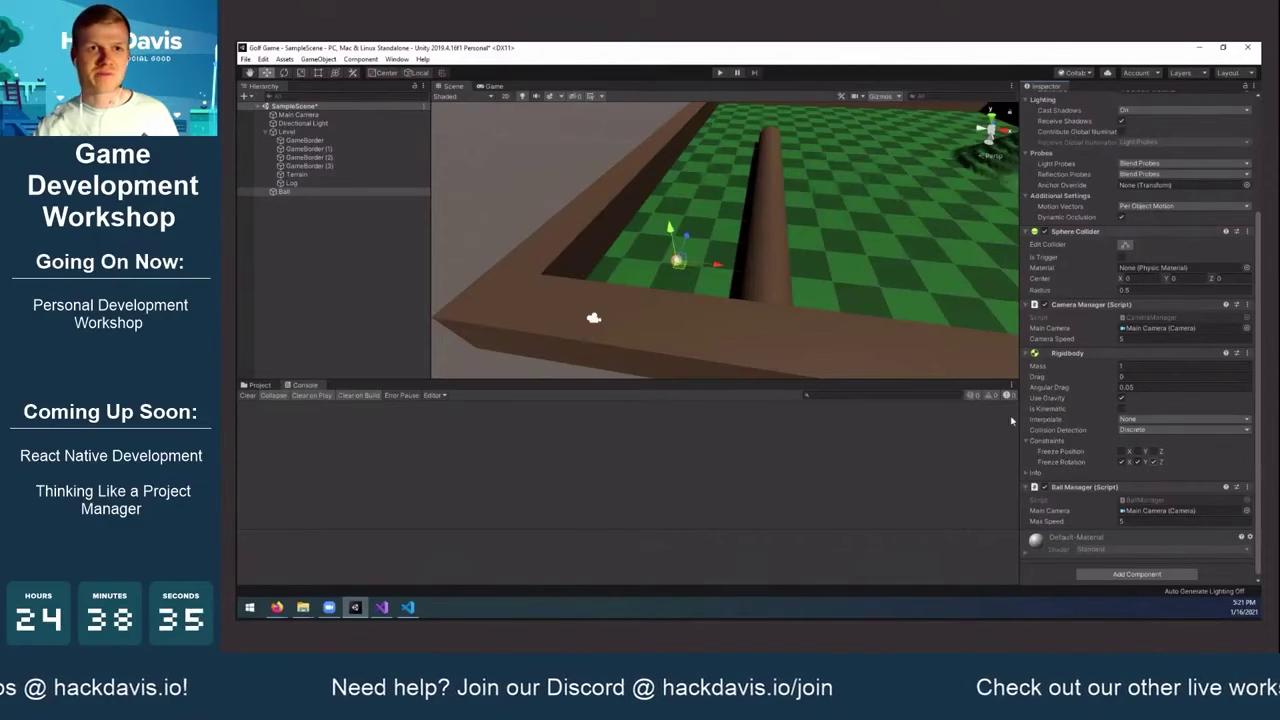
pyautogui.click(719, 72)
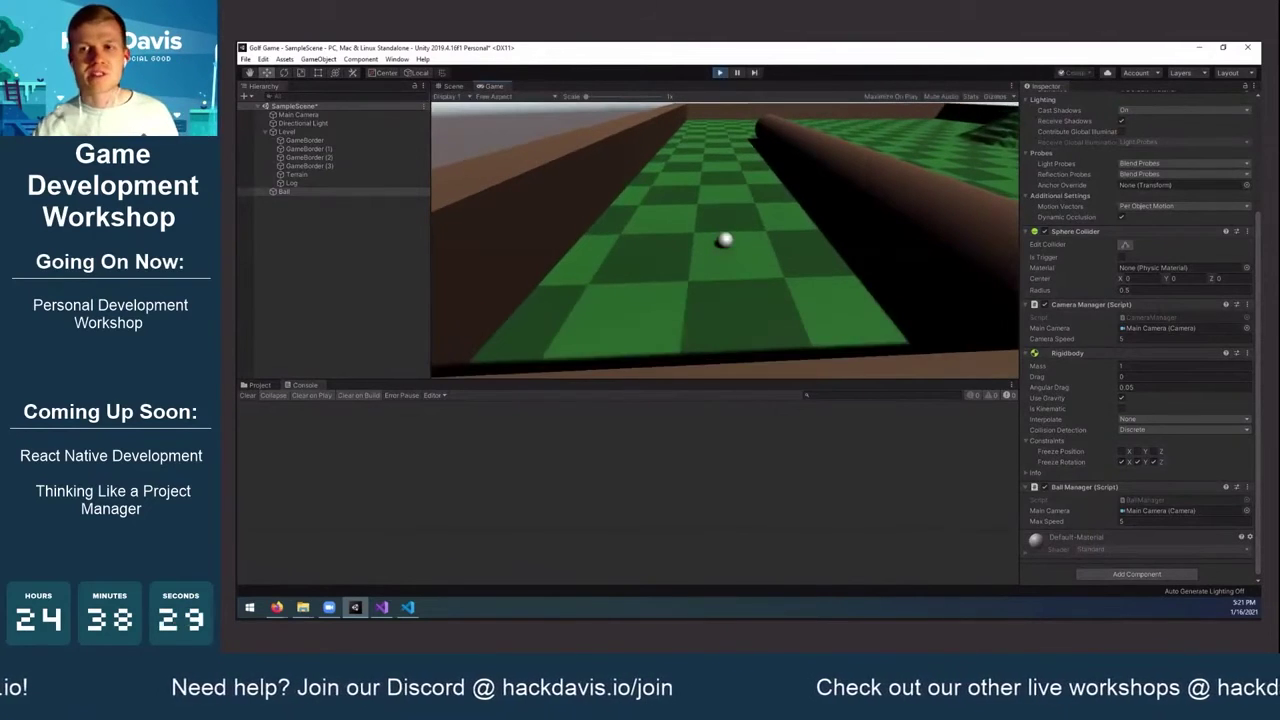
pyautogui.press('space')
pyautogui.press('space')
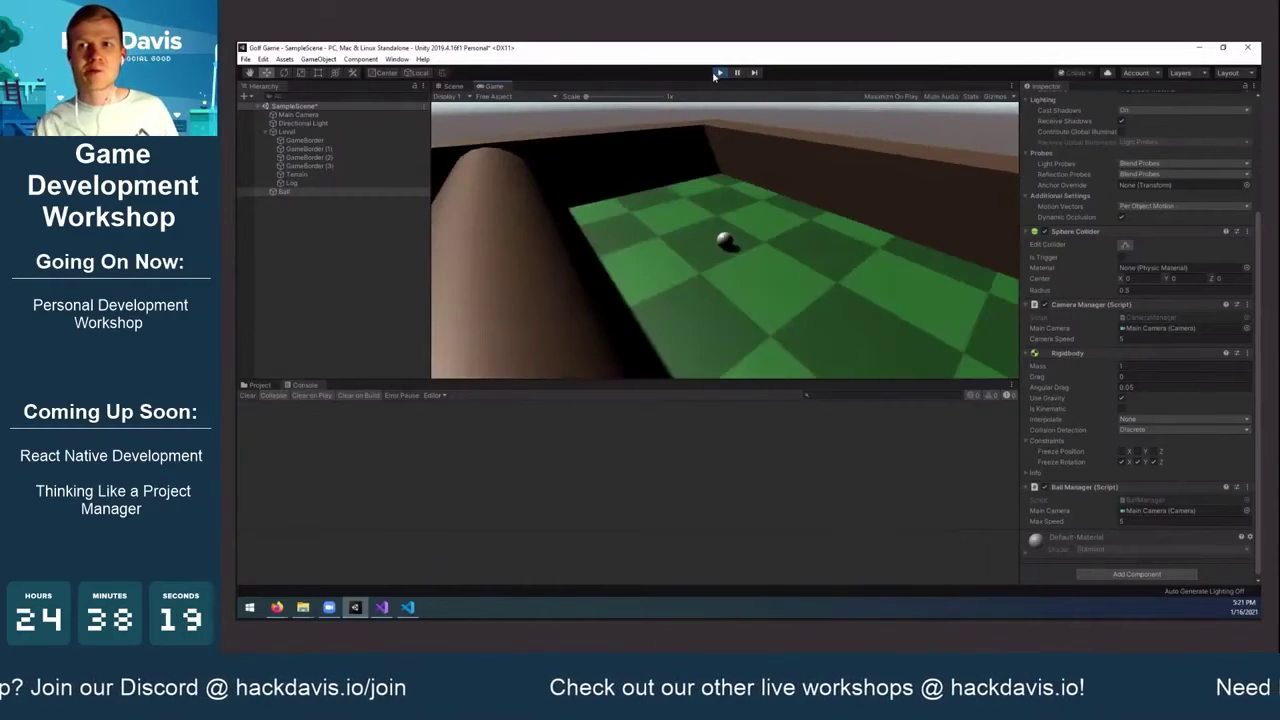
pyautogui.hotkey('ctrl', 'p')
# Set the Ball Manager's Max Speed to 30, play-test the game and stop it
pyautogui.click(1122, 522)
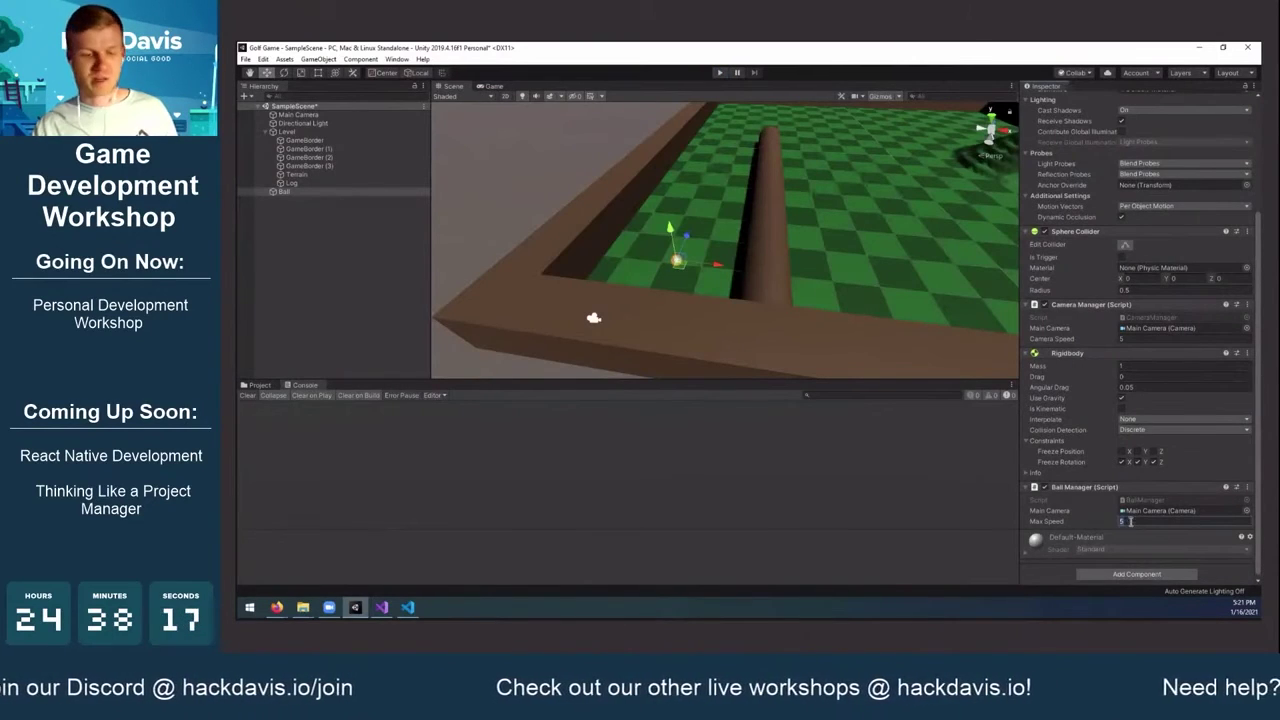
pyautogui.write('30')
pyautogui.press('Return')
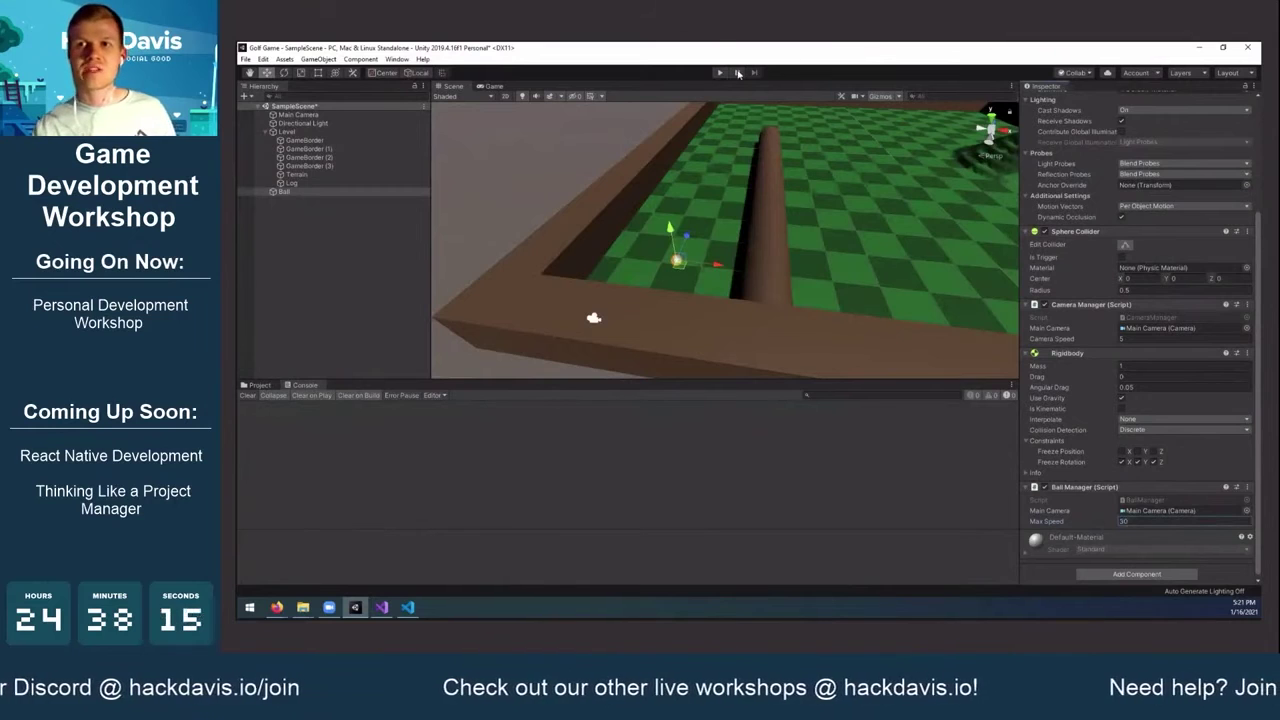
pyautogui.hotkey('ctrl', 'p')
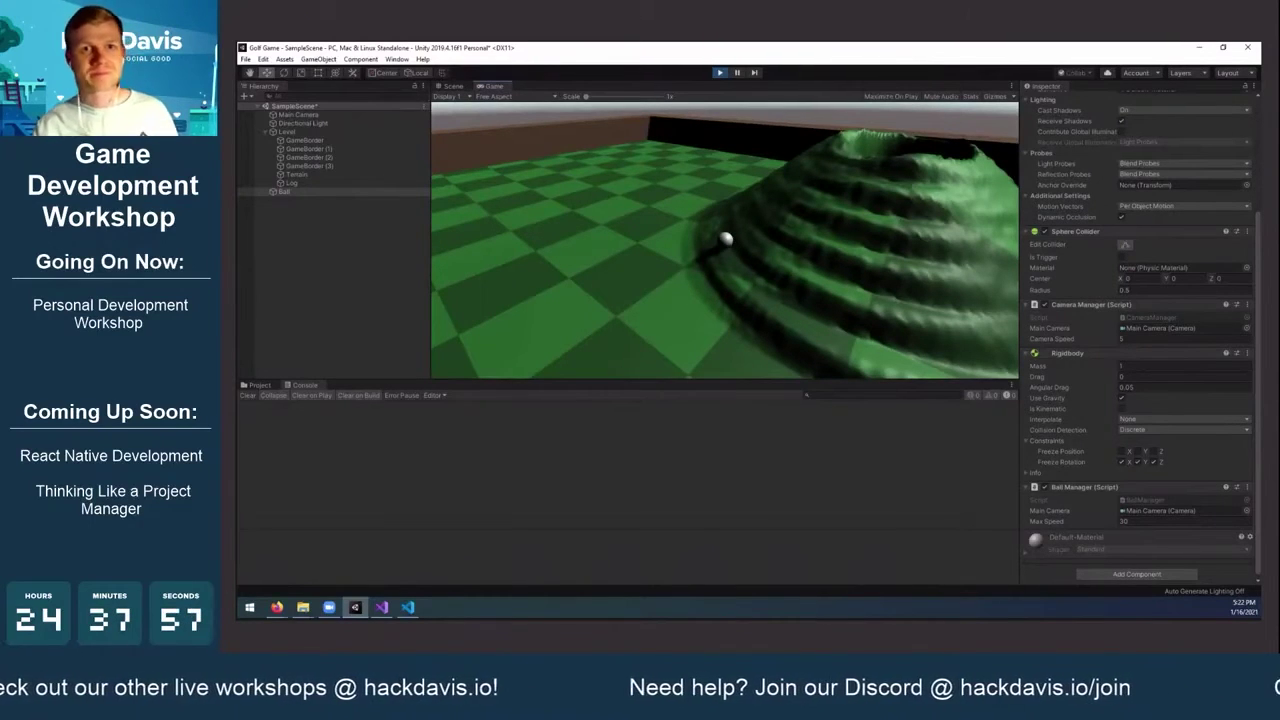
pyautogui.click(719, 72)
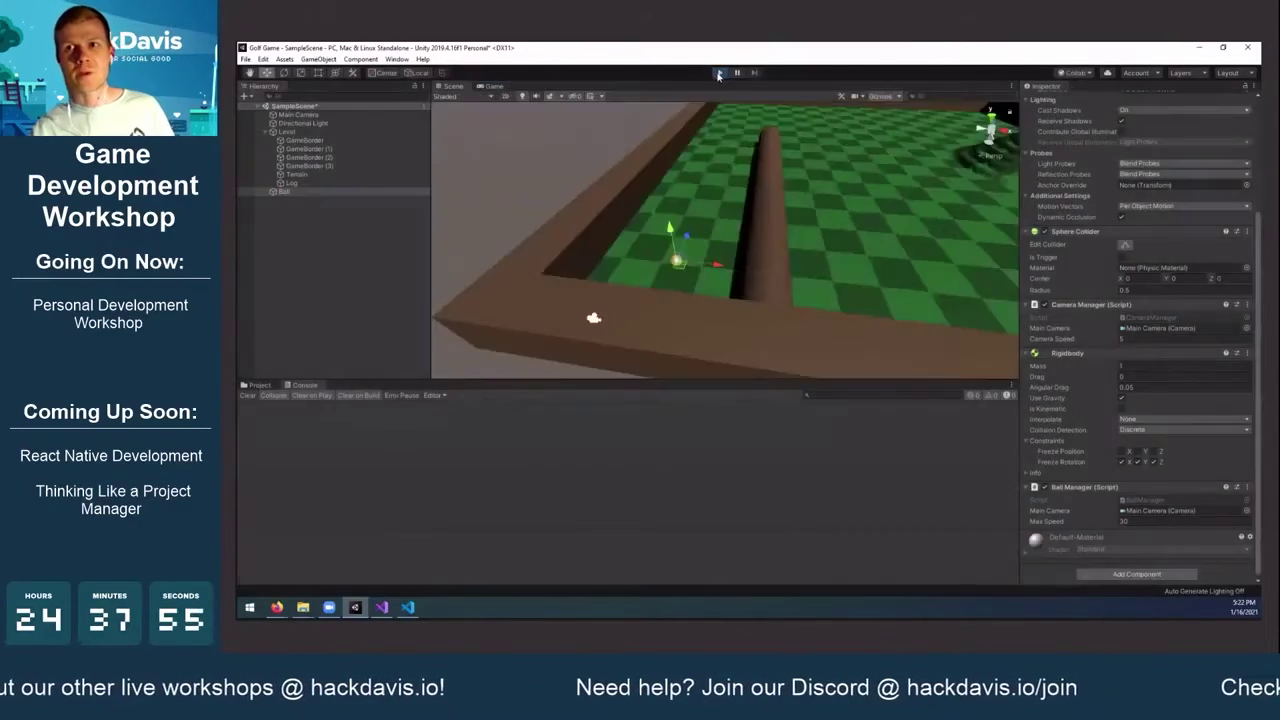
# Select GameBorder (3) and examine the border walls of the course around the ball
pyautogui.moveTo(749, 215); pyautogui.dragTo(737, 221, button='middle')
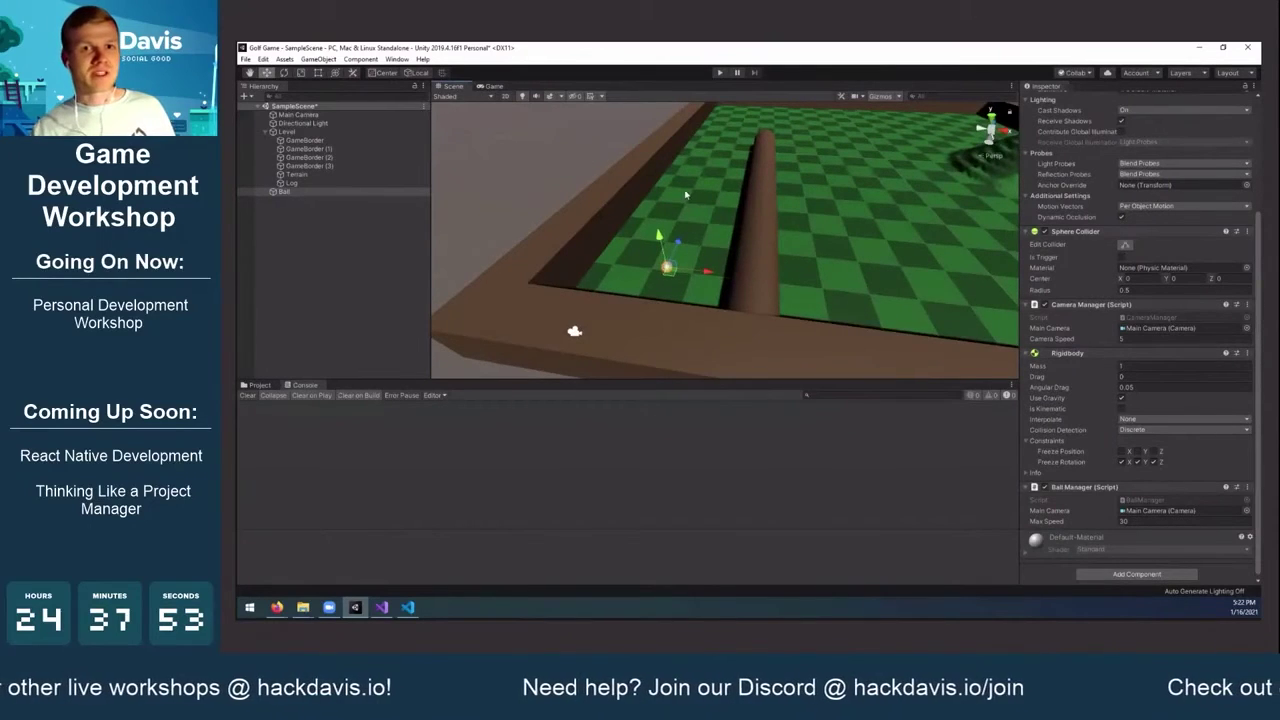
pyautogui.scroll(-4, 686, 195)
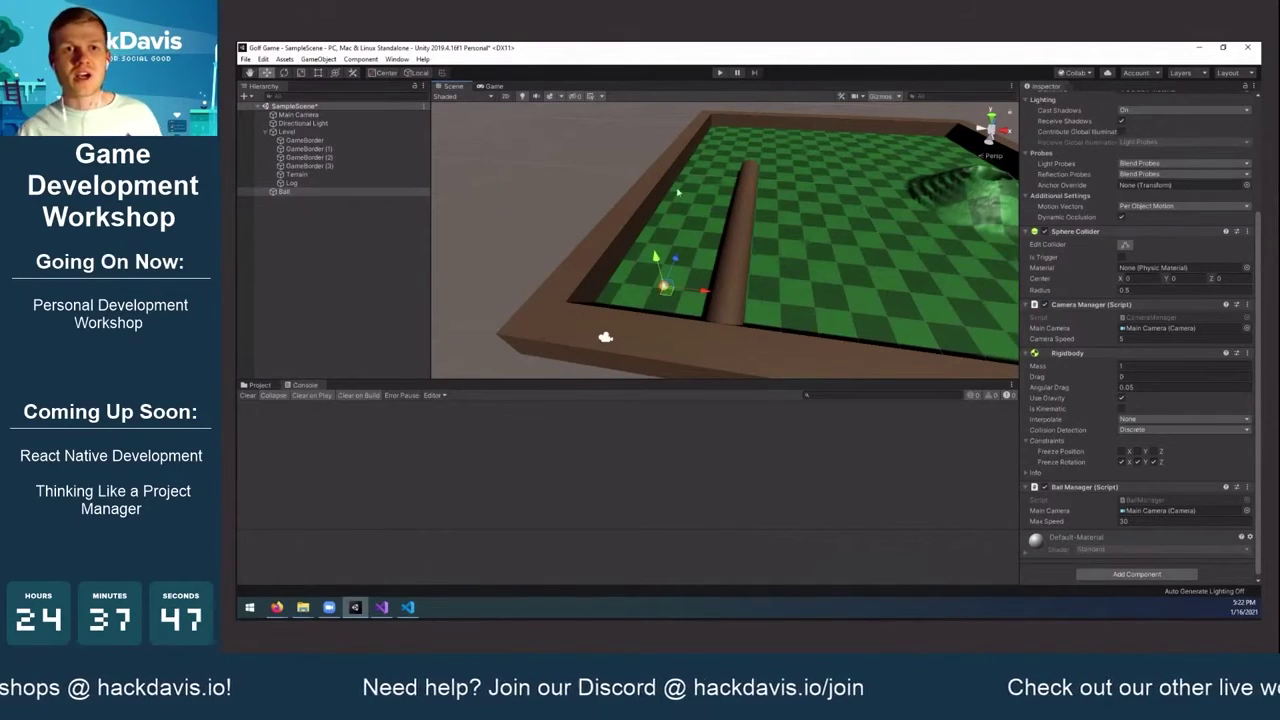
pyautogui.click(587, 245)
pyautogui.moveTo(751, 257); pyautogui.dragTo(686, 241, button='middle')
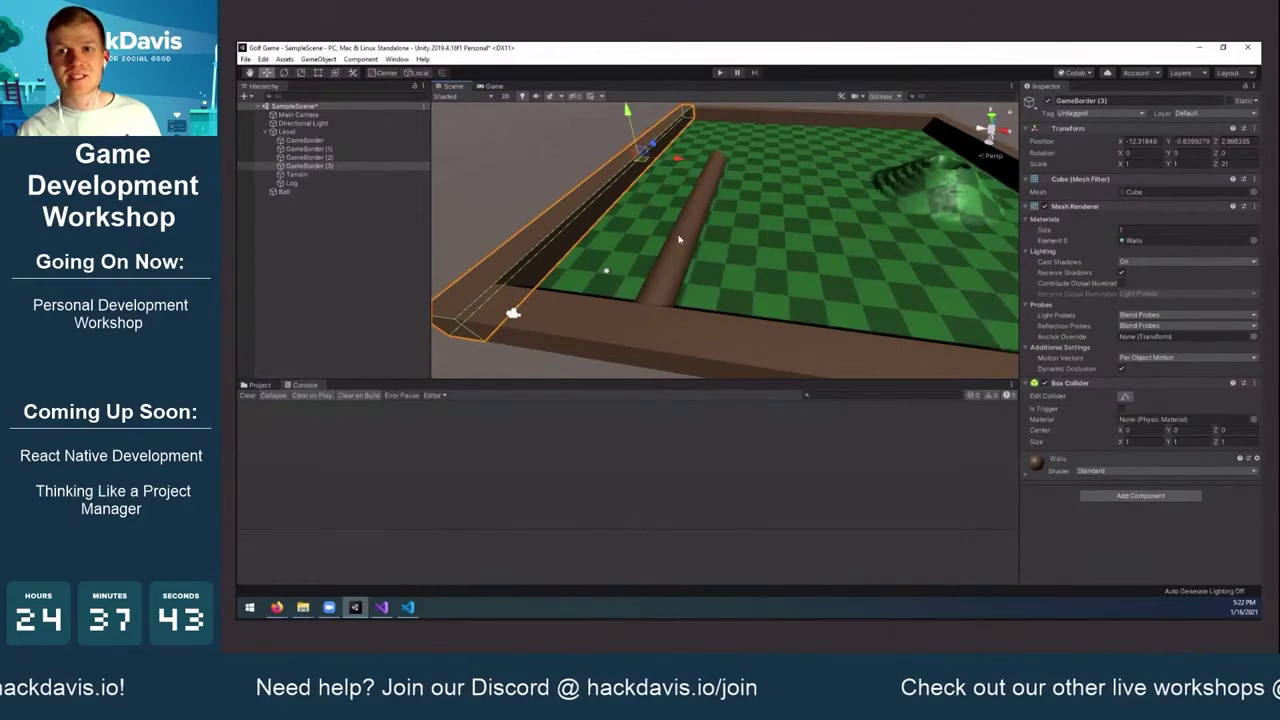
pyautogui.click(639, 325)
pyautogui.click(621, 176)
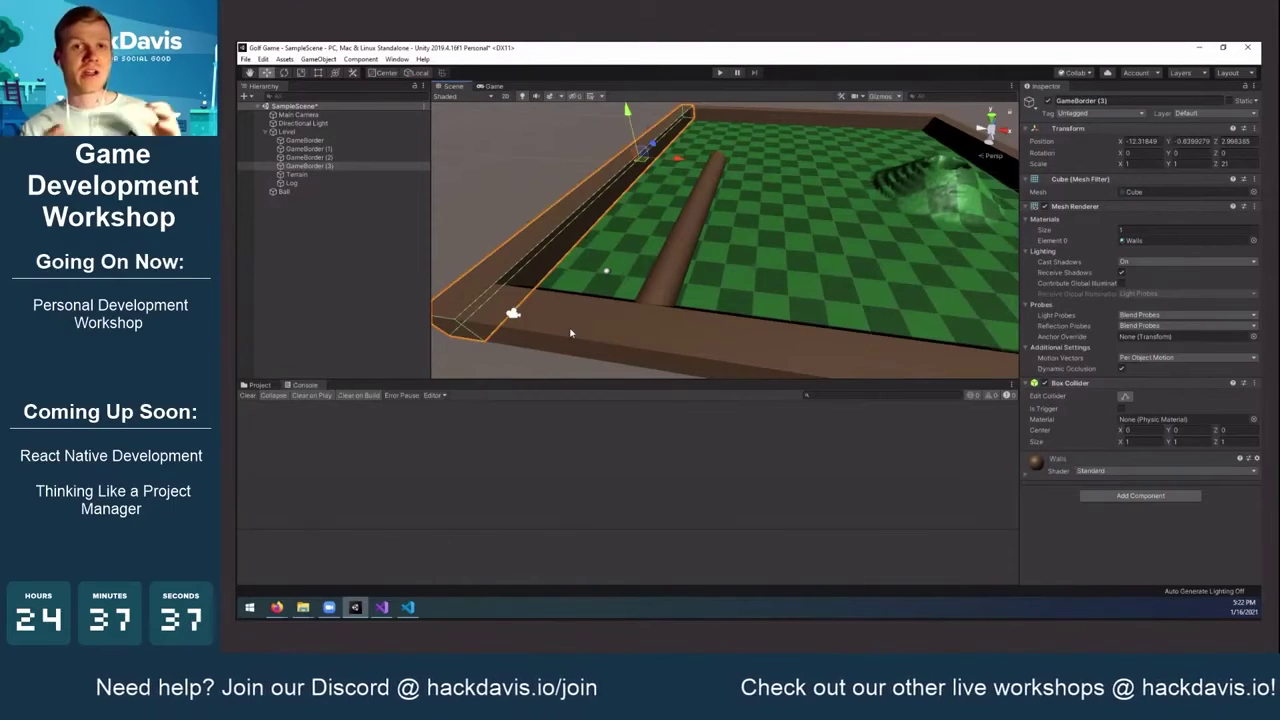
pyautogui.scroll(-3, 555, 325)
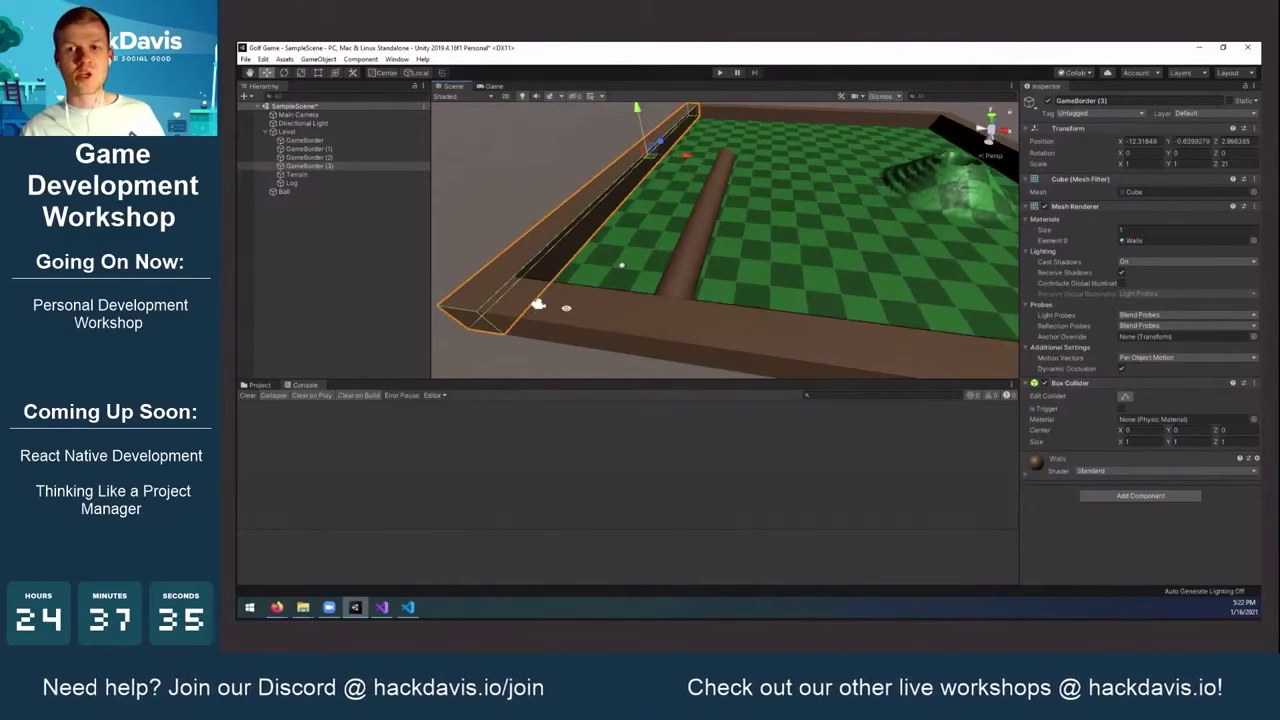
pyautogui.keyDown('alt'); pyautogui.moveTo(565, 307); pyautogui.dragTo(533, 288); pyautogui.keyUp('alt')
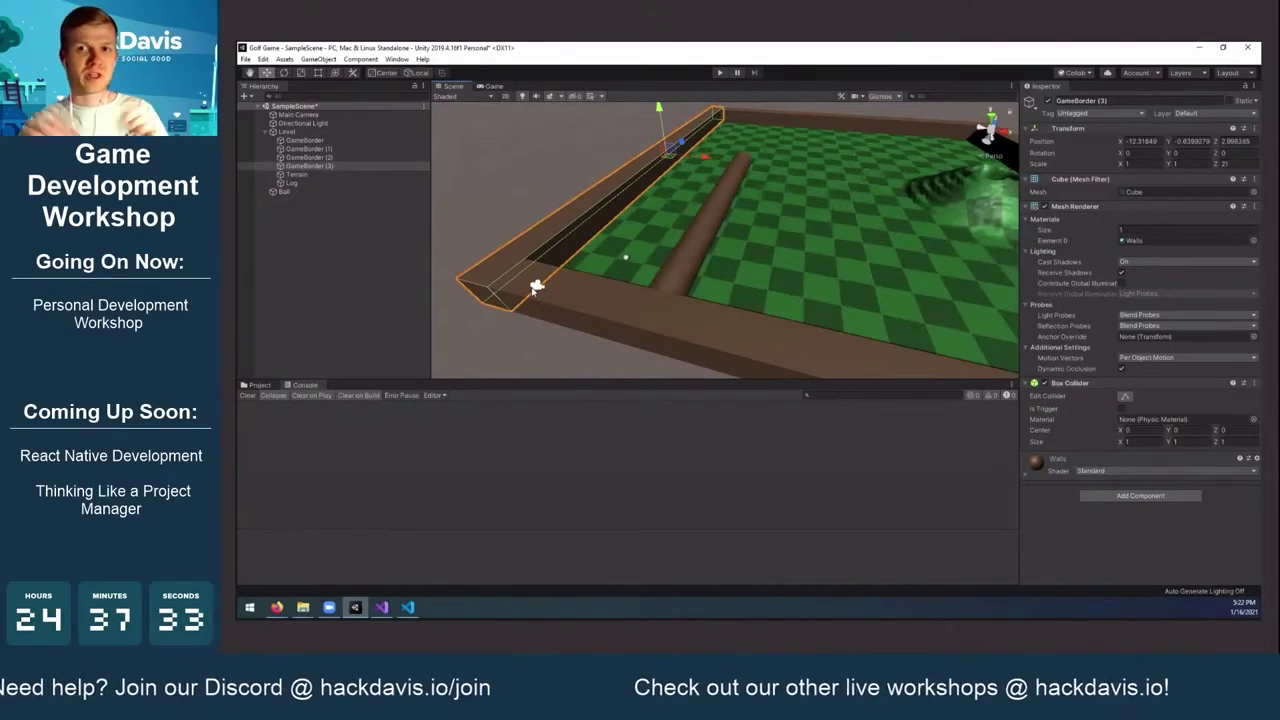
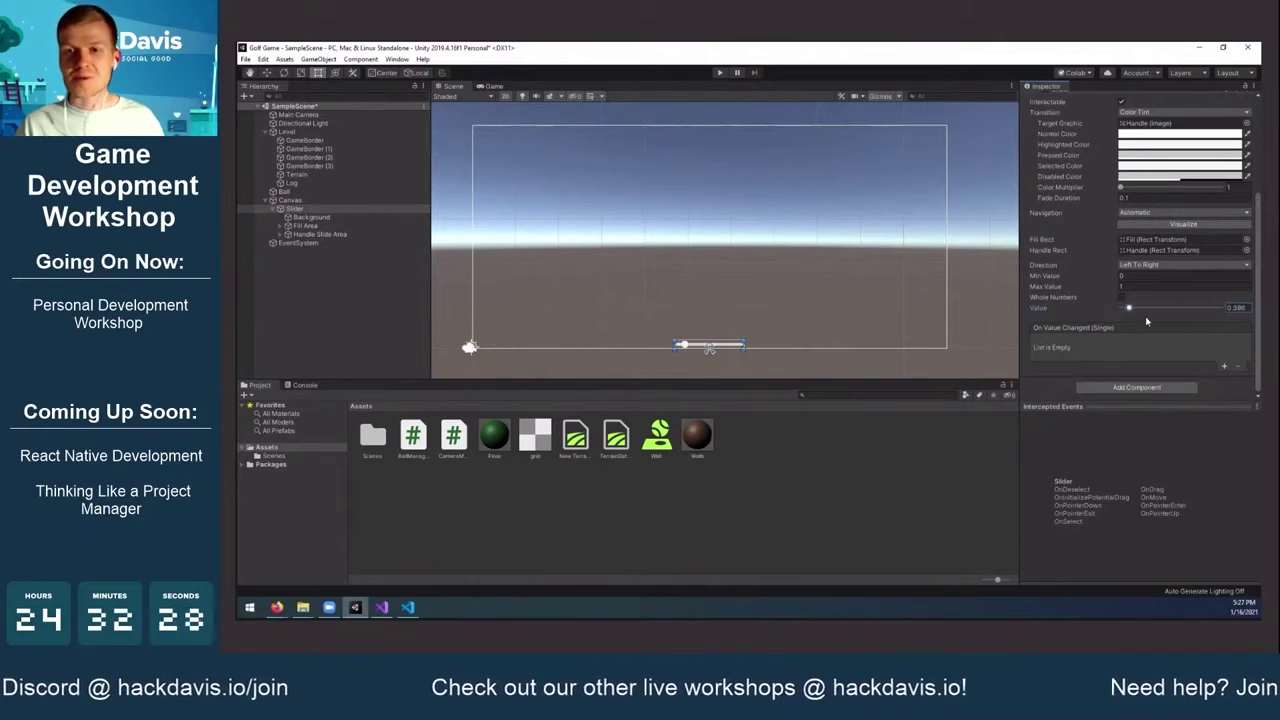
# Delete the Handle Slide Area object from the Slider in the Canvas
pyautogui.click(325, 234)
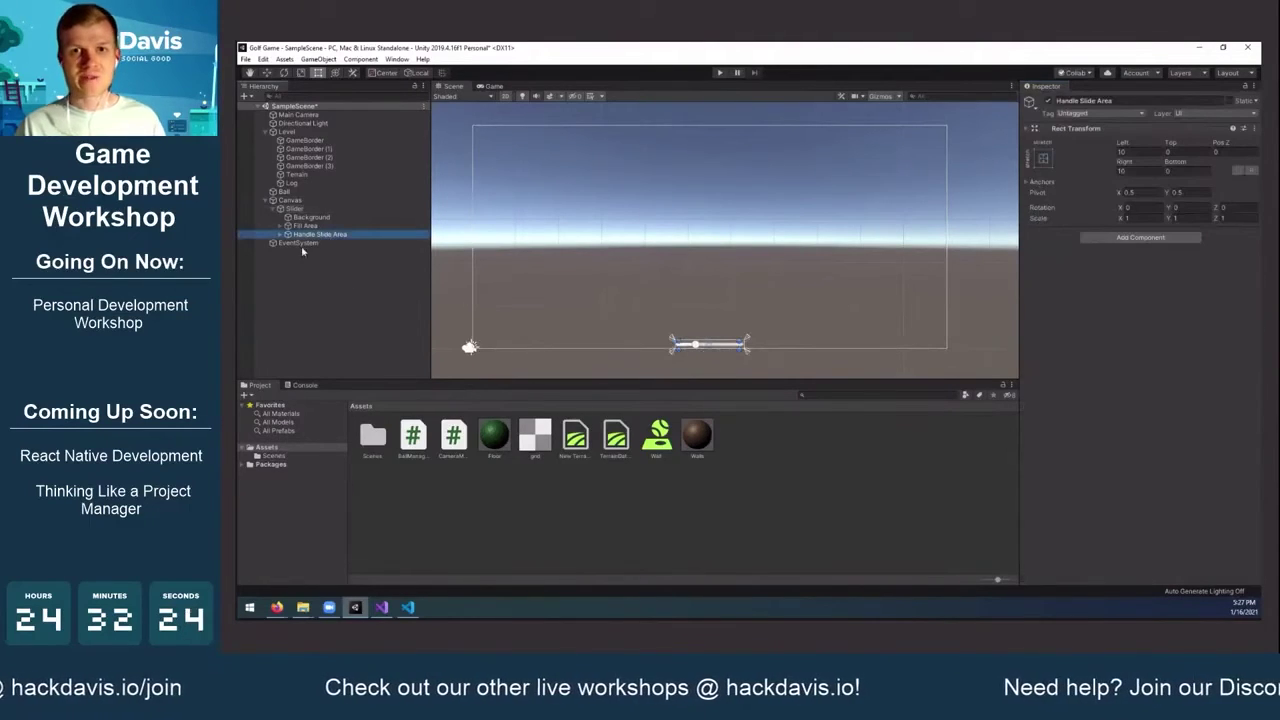
pyautogui.press('Delete')
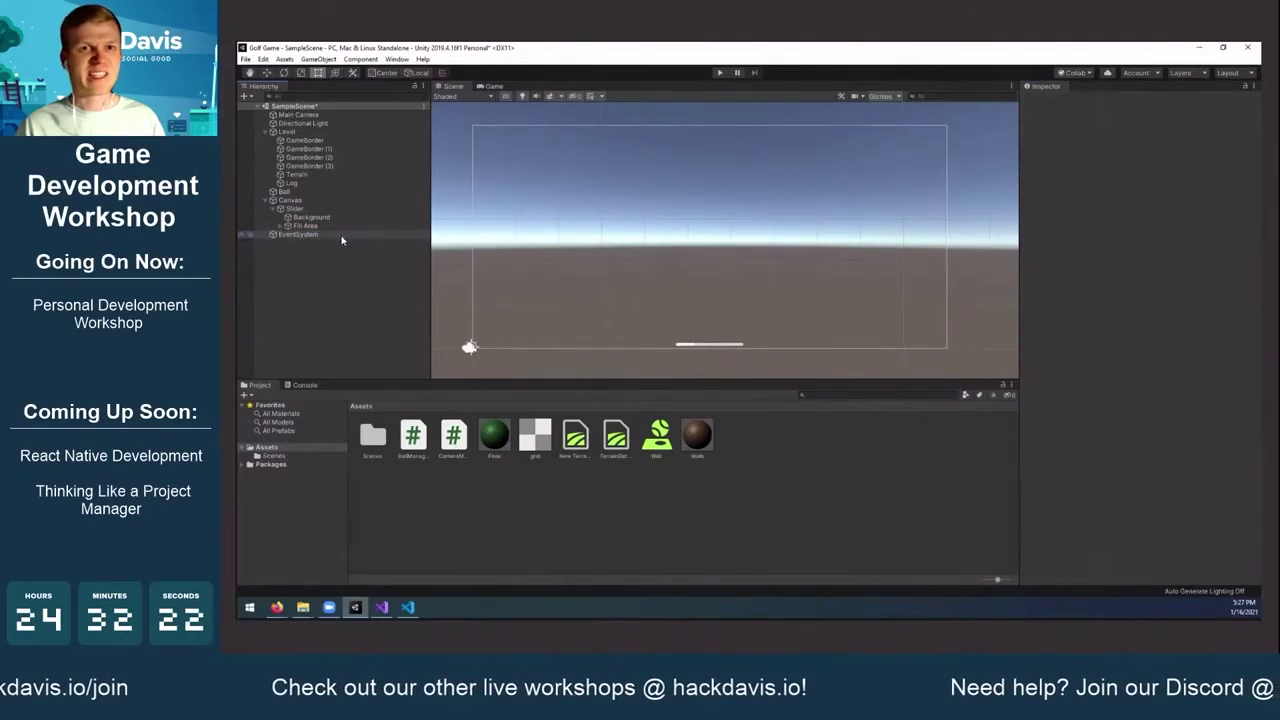
# Try out the Slider's Value to see the fill respond, leaving it at 0.3
pyautogui.click(318, 208)
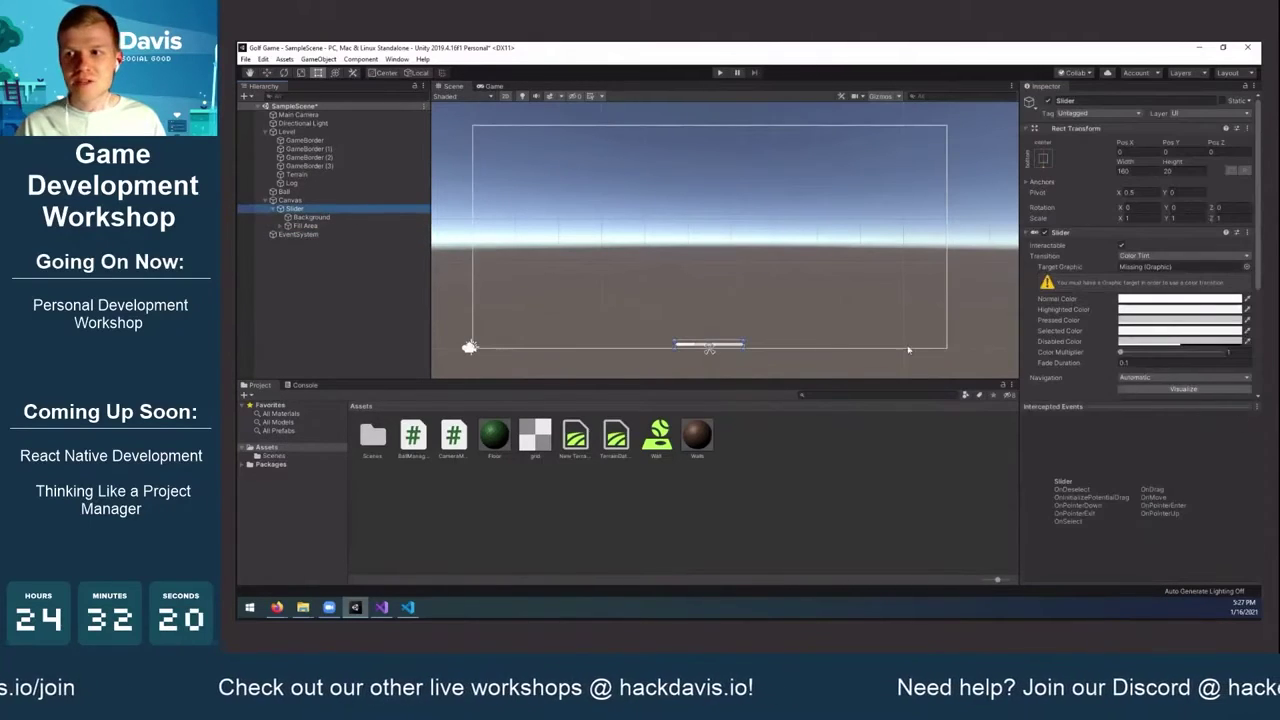
pyautogui.scroll(1, 701, 347)
pyautogui.scroll(1, 750, 346)
pyautogui.moveTo(1121, 353); pyautogui.dragTo(1075, 359)
pyautogui.click(309, 209)
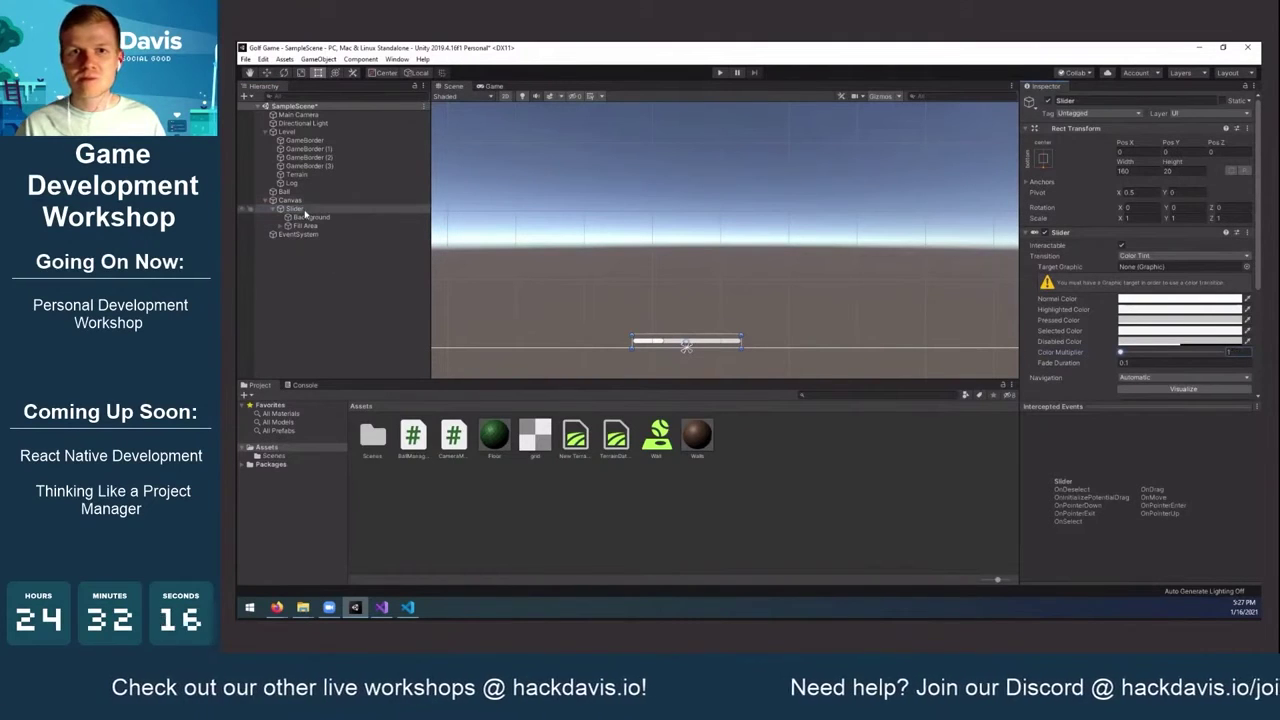
pyautogui.scroll(-3, 1067, 268)
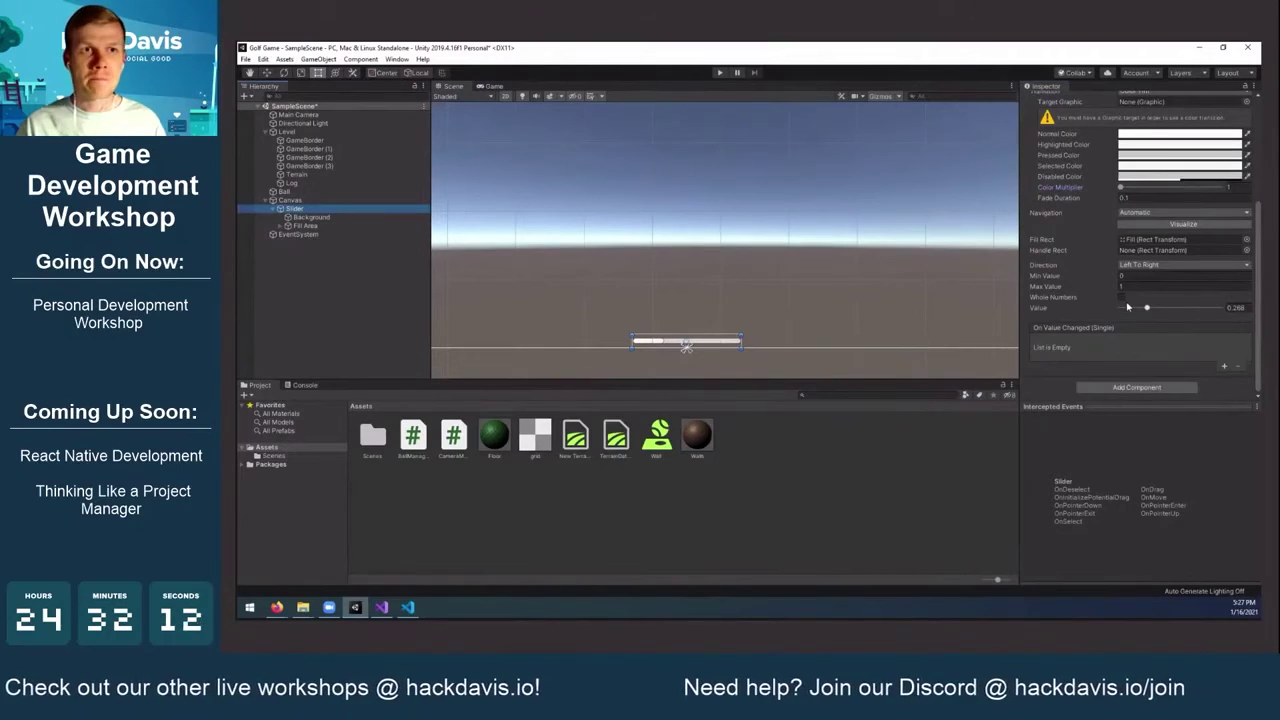
pyautogui.moveTo(1148, 307); pyautogui.dragTo(1124, 323)
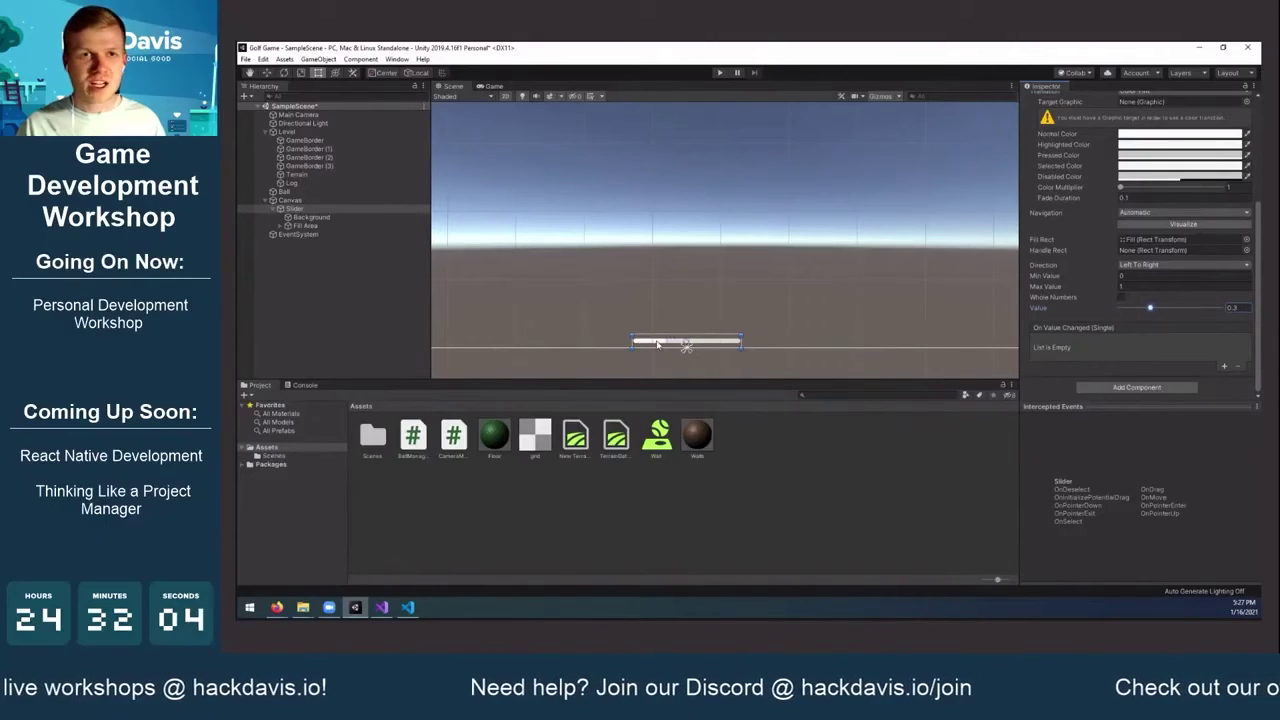
# Set the image color of the Fill object inside the Slider's Fill Area to bright green, 27FF00
pyautogui.click(334, 226)
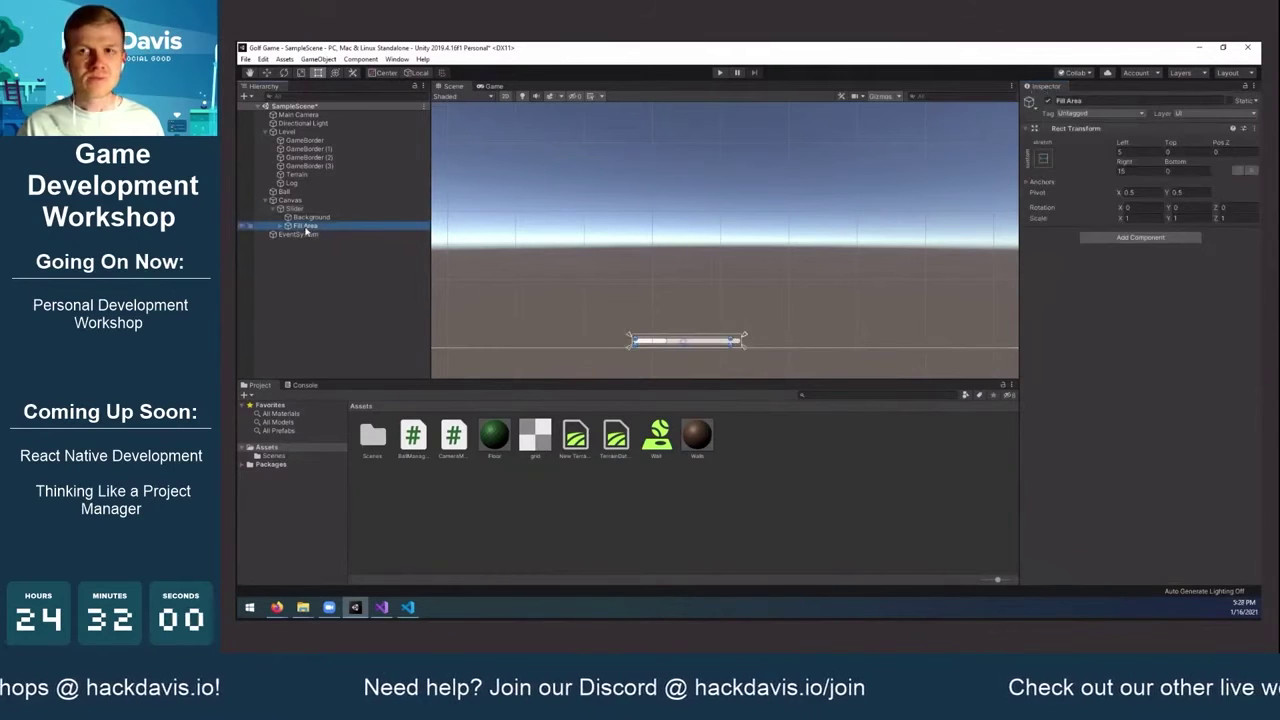
pyautogui.click(282, 226)
pyautogui.click(366, 236)
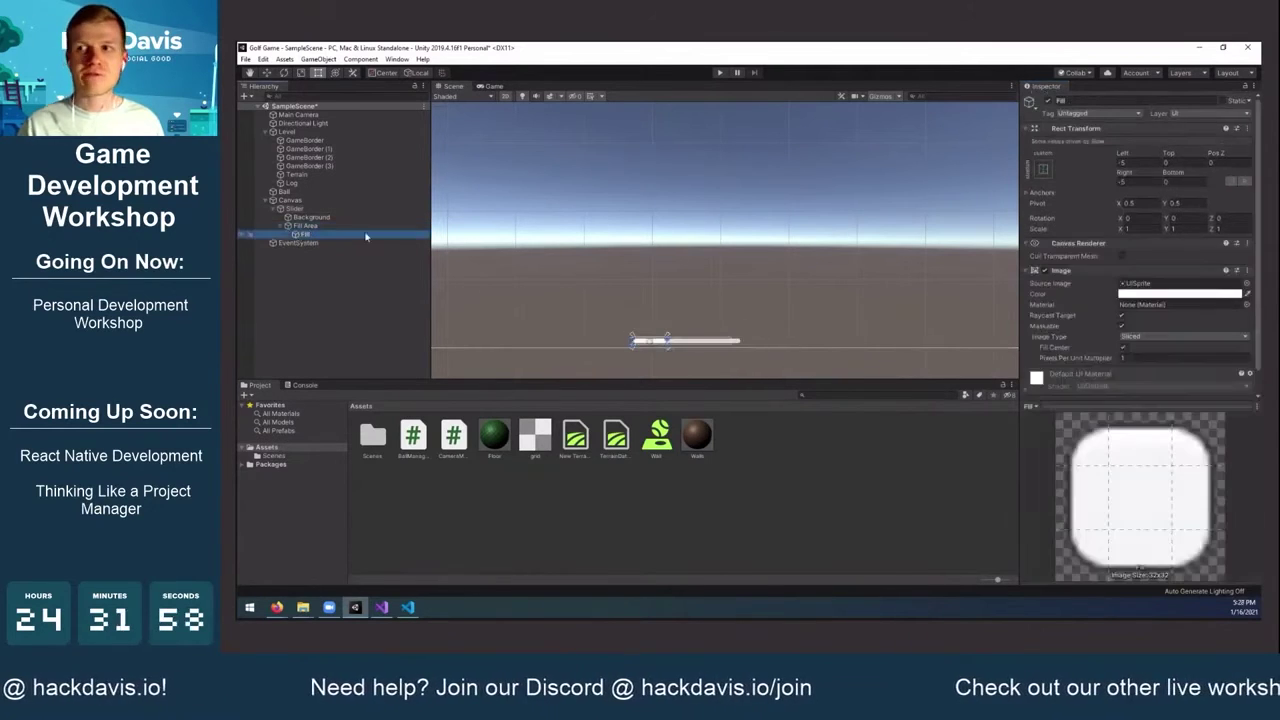
pyautogui.scroll(-1, 1137, 275)
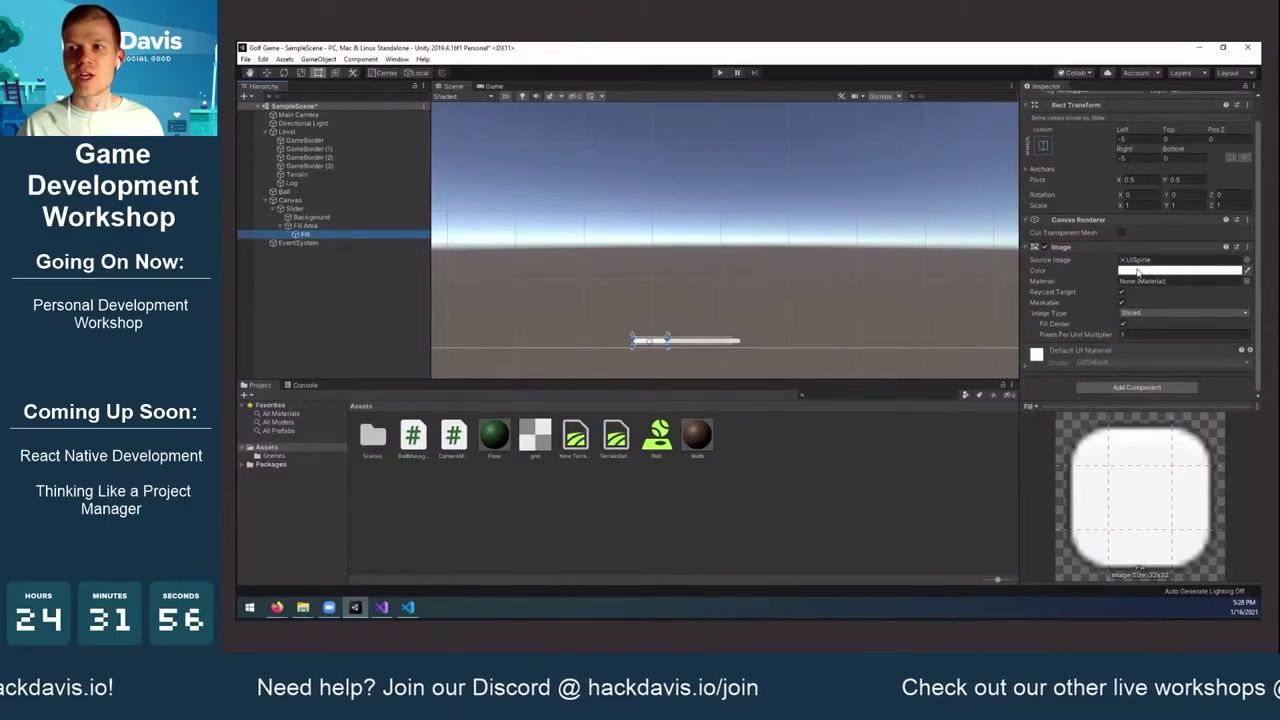
pyautogui.click(1137, 270)
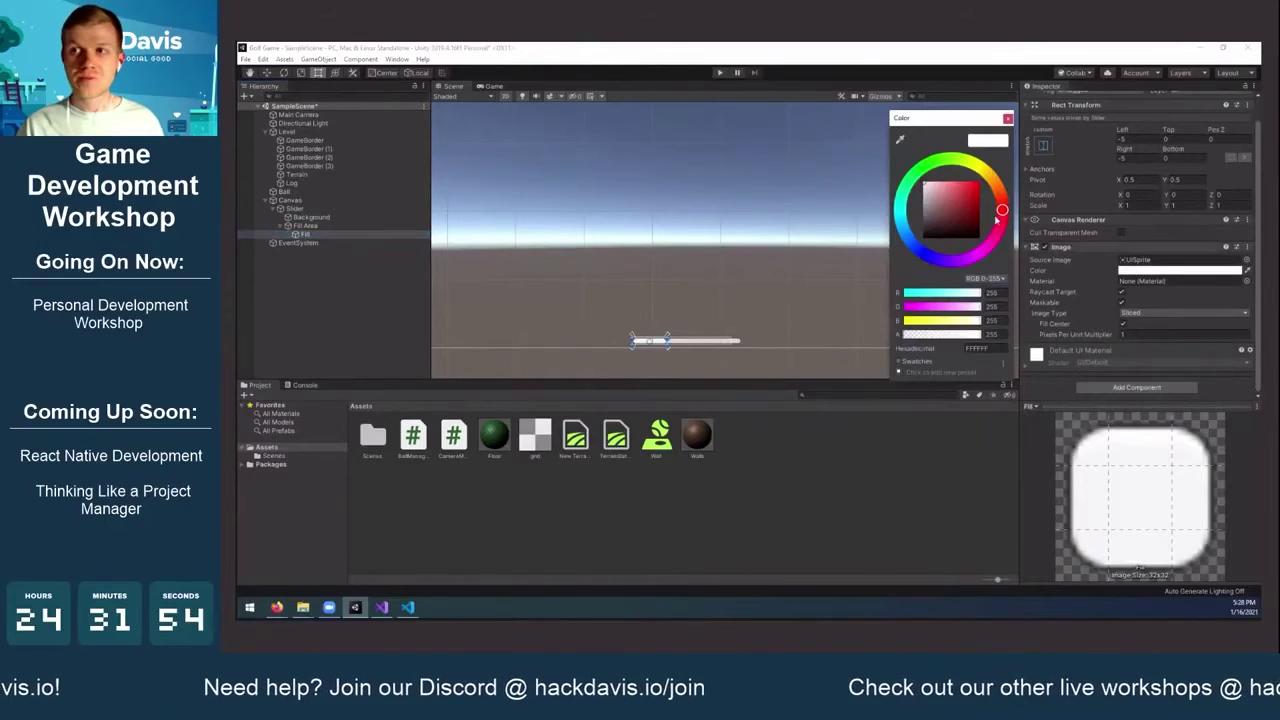
pyautogui.click(935, 163)
pyautogui.click(977, 192)
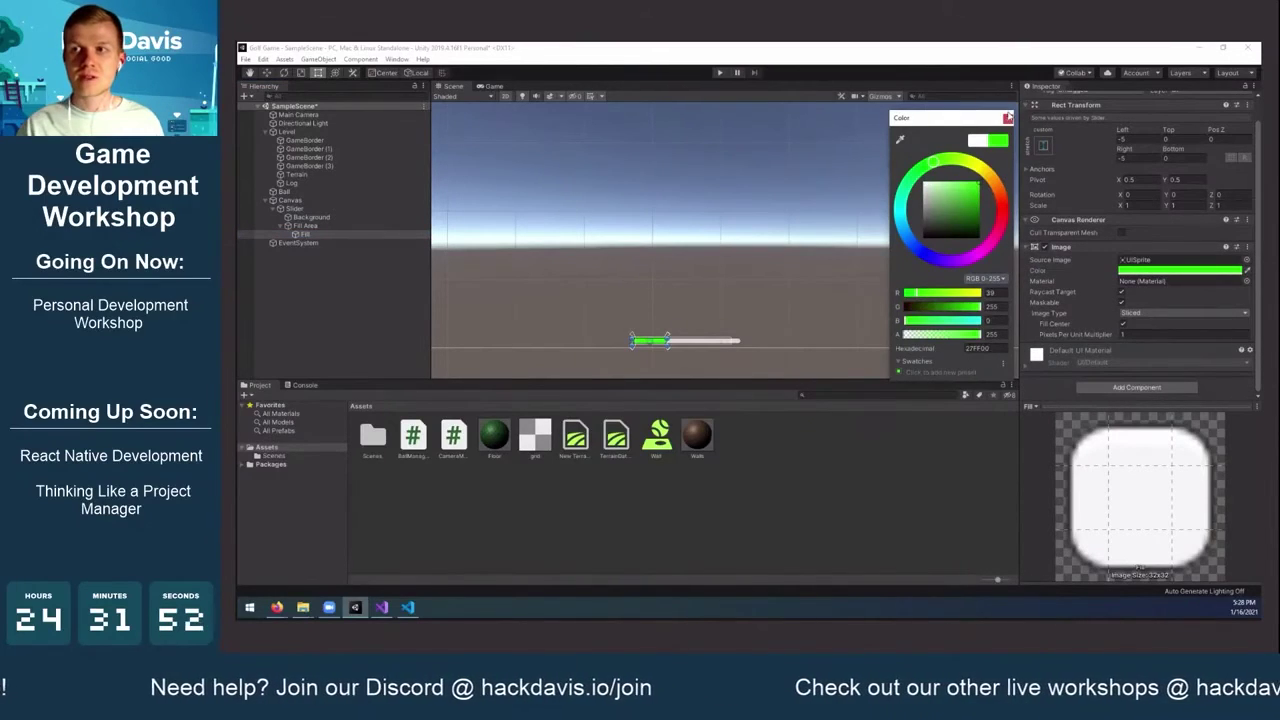
pyautogui.click(1008, 118)
# Set the Slider's Value to 1 so the bar is full
pyautogui.click(300, 208)
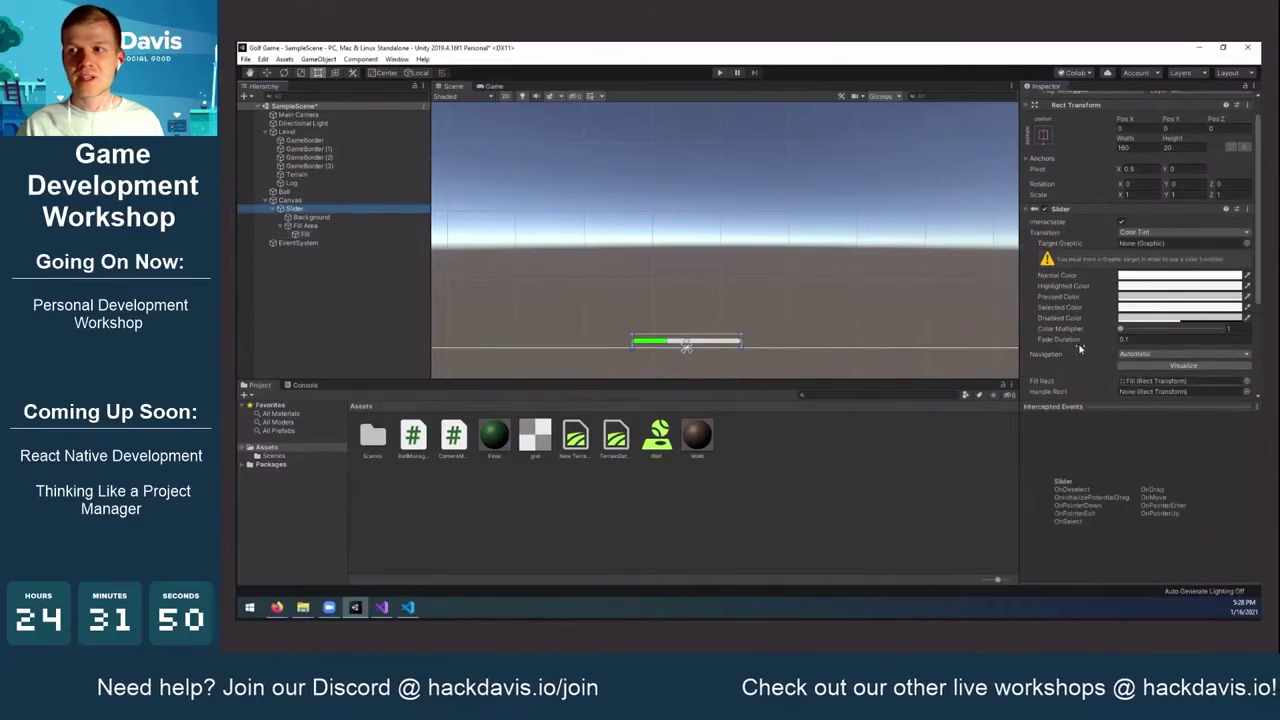
pyautogui.scroll(-3, 1085, 334)
pyautogui.moveTo(1150, 308); pyautogui.dragTo(1235, 318)
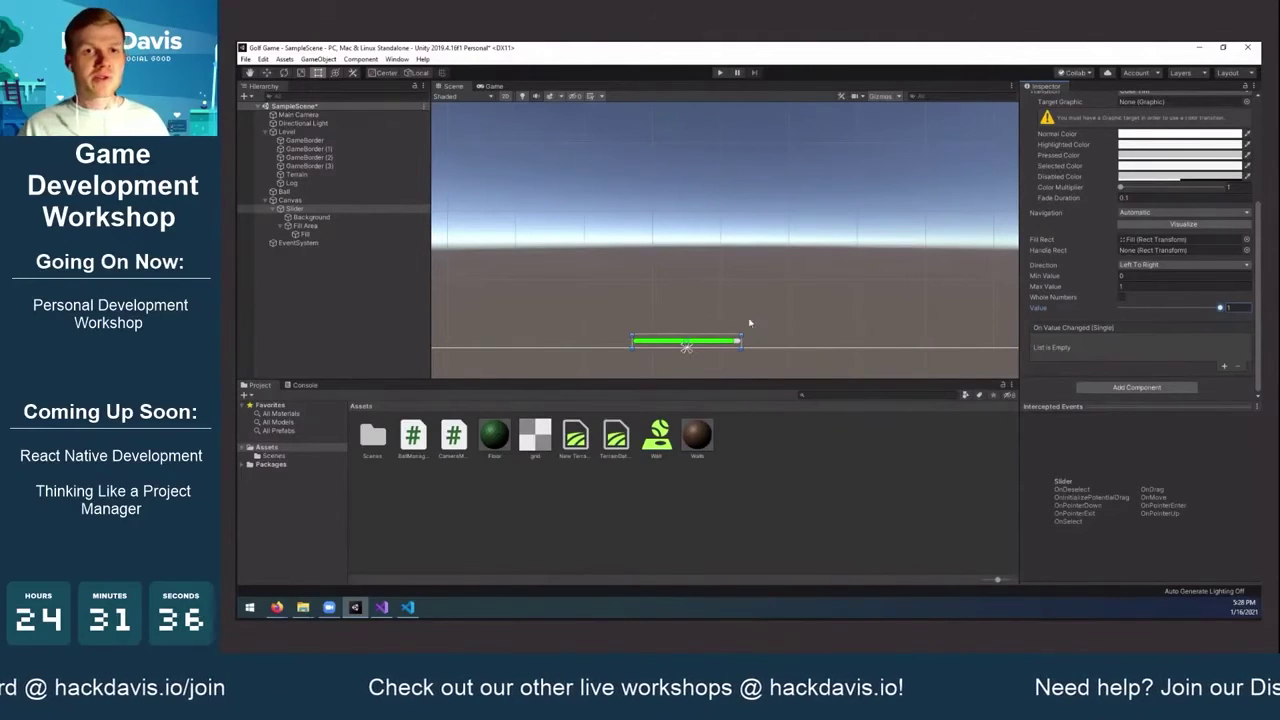
# Enlarge the slider around its centre to about 452 wide and 57 high, undoing the first resize attempt
pyautogui.moveTo(726, 311)
pyautogui.mouseDown(button='middle')
pyautogui.moveTo(714, 313)
pyautogui.moveTo(727, 311)
pyautogui.mouseUp(button='middle')
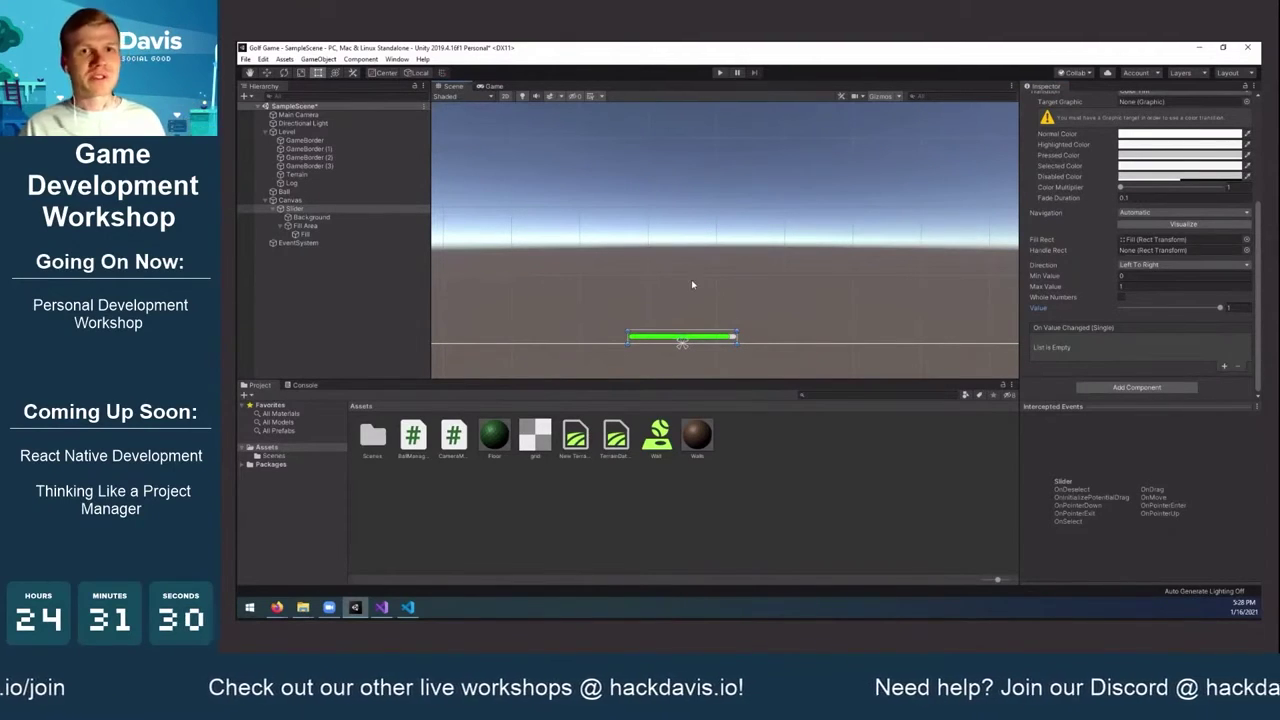
pyautogui.scroll(-5, 695, 280)
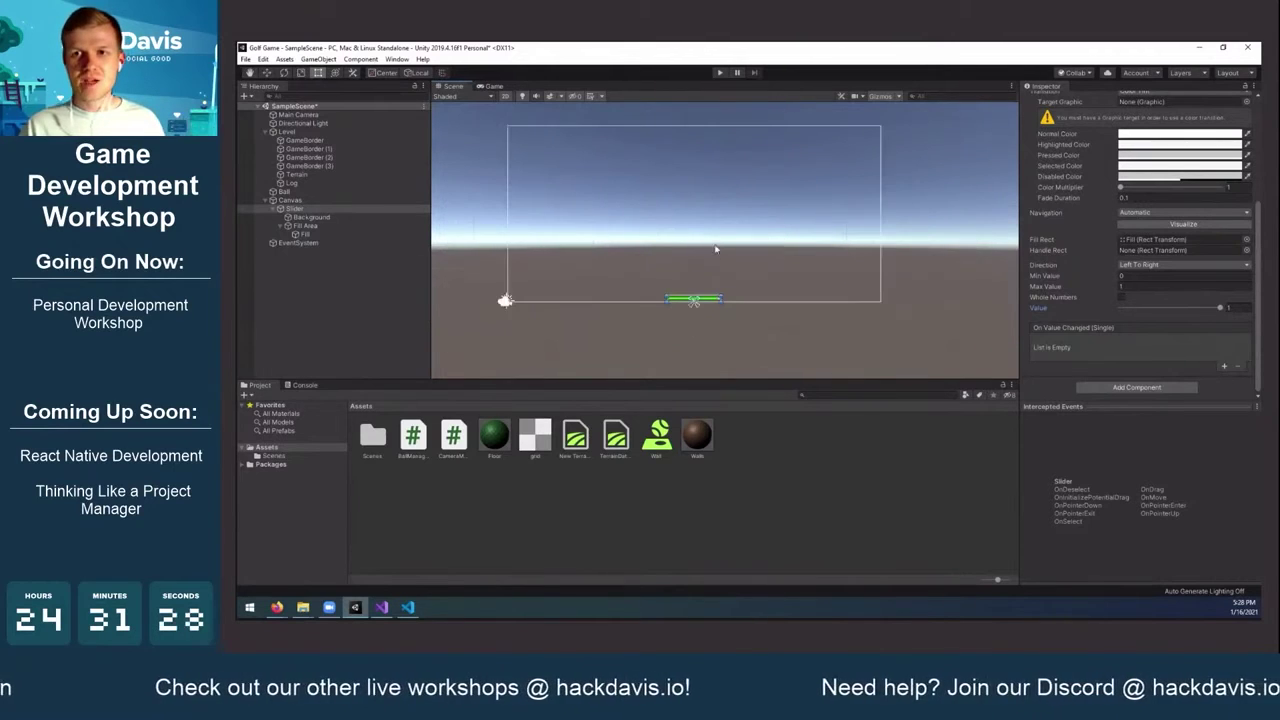
pyautogui.scroll(2, 729, 281)
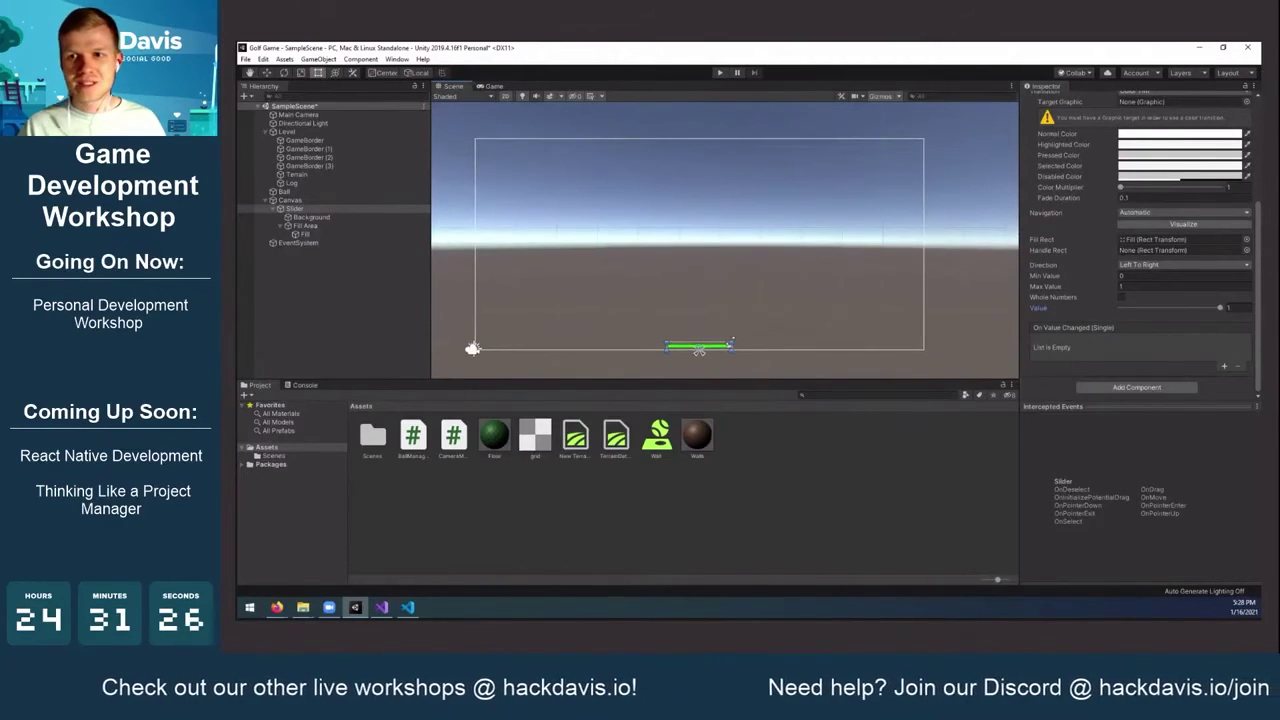
pyautogui.moveTo(732, 342); pyautogui.dragTo(797, 317)
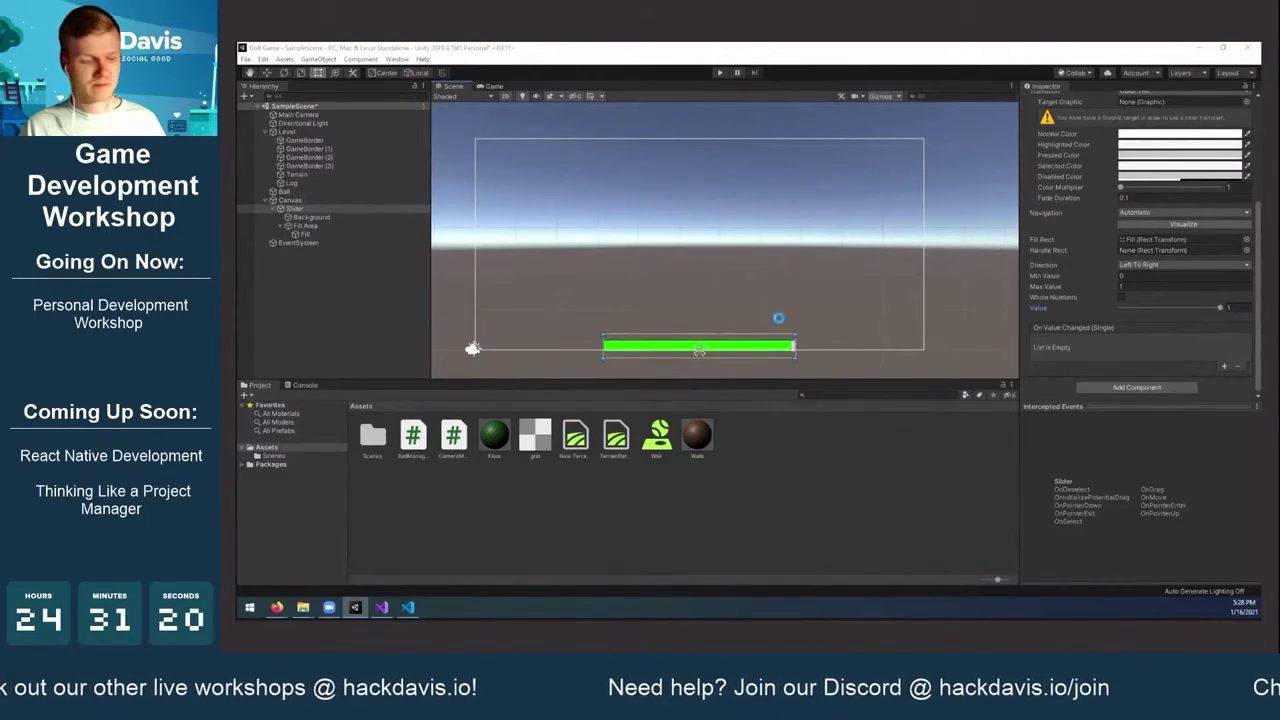
pyautogui.hotkey('ctrl', 'z')
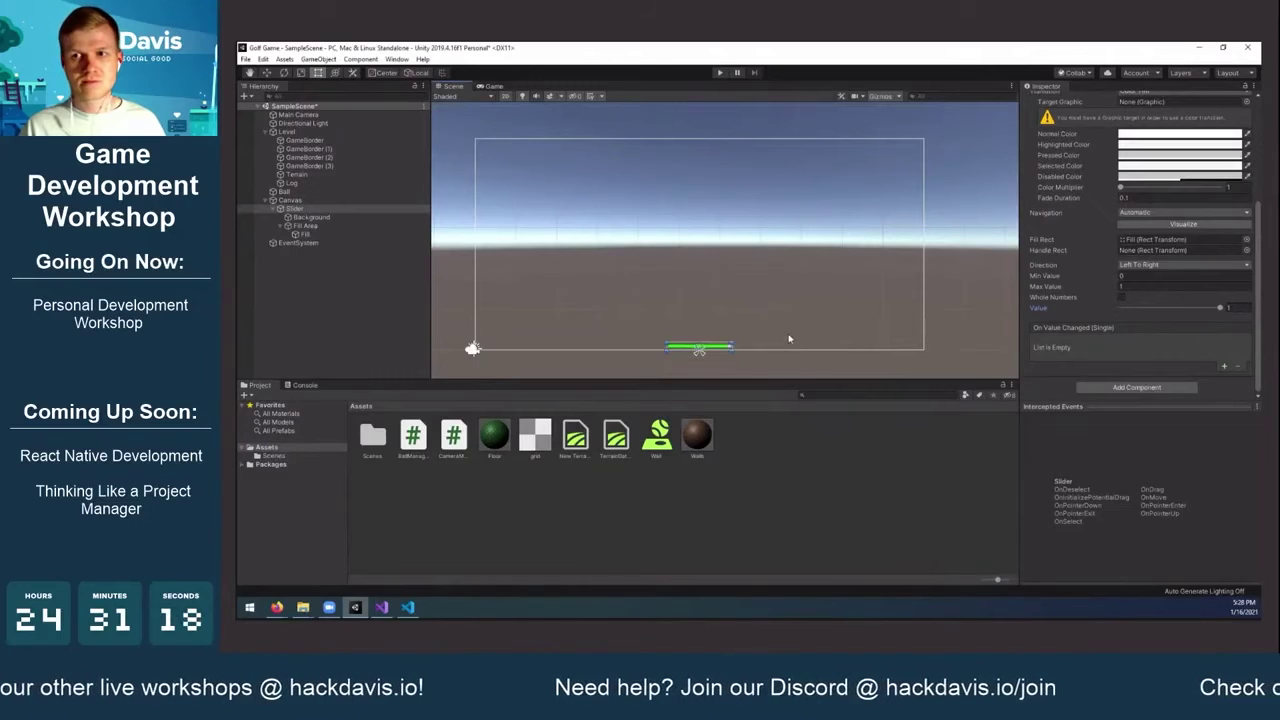
pyautogui.moveTo(733, 342); pyautogui.dragTo(791, 331)
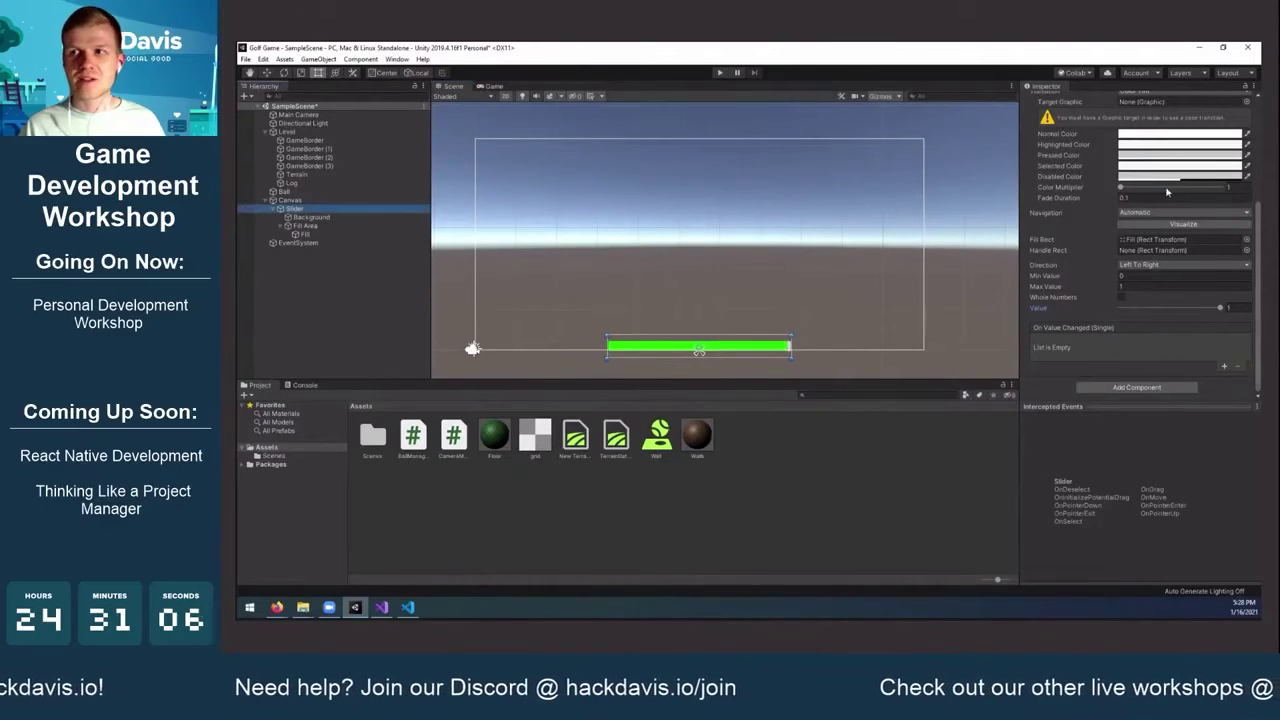
# Anchor and snap the slider to the bottom centre of the canvas, and check it in the Game view
pyautogui.scroll(5, 1050, 200)
pyautogui.click(1042, 158)
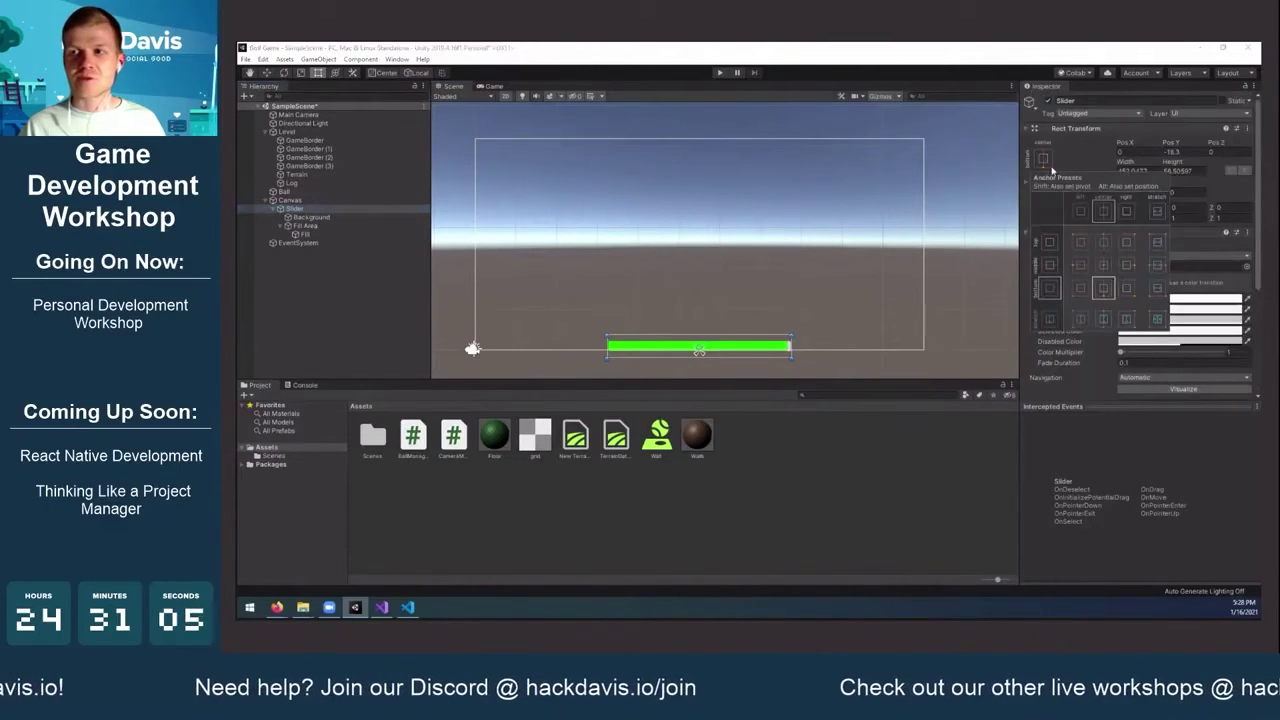
pyautogui.click(1104, 296)
pyautogui.press('t')
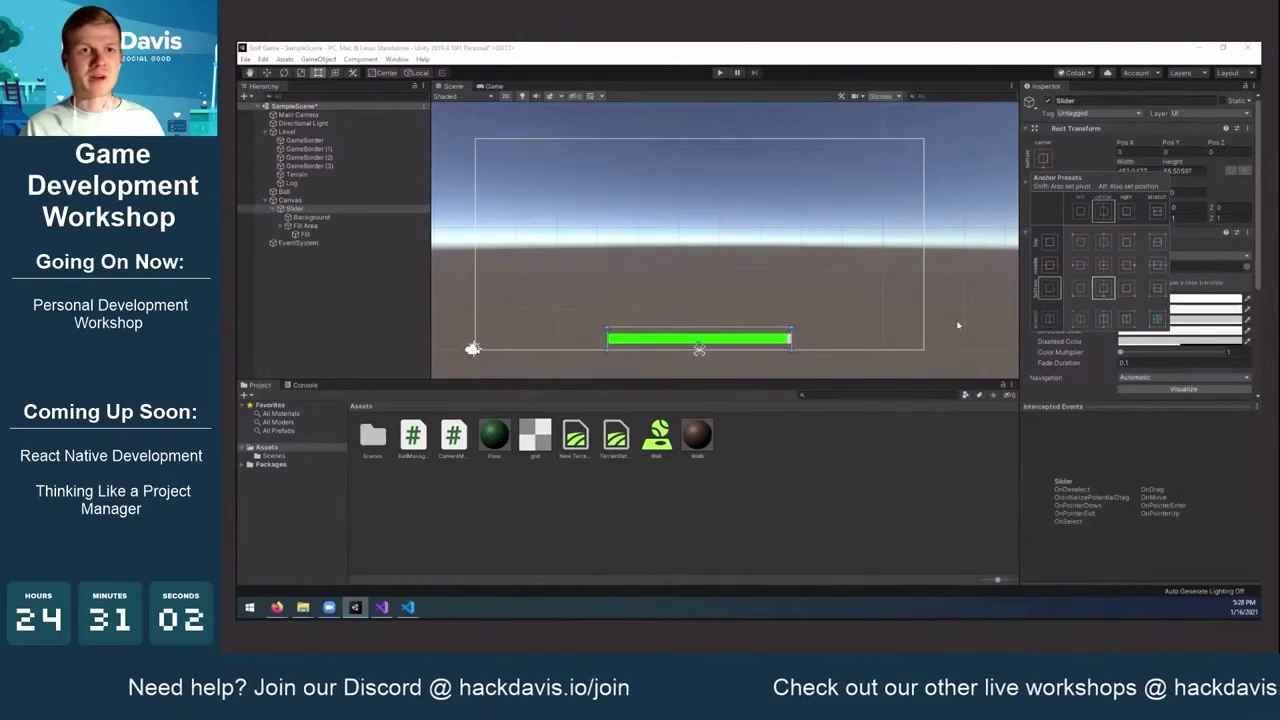
pyautogui.click(943, 320)
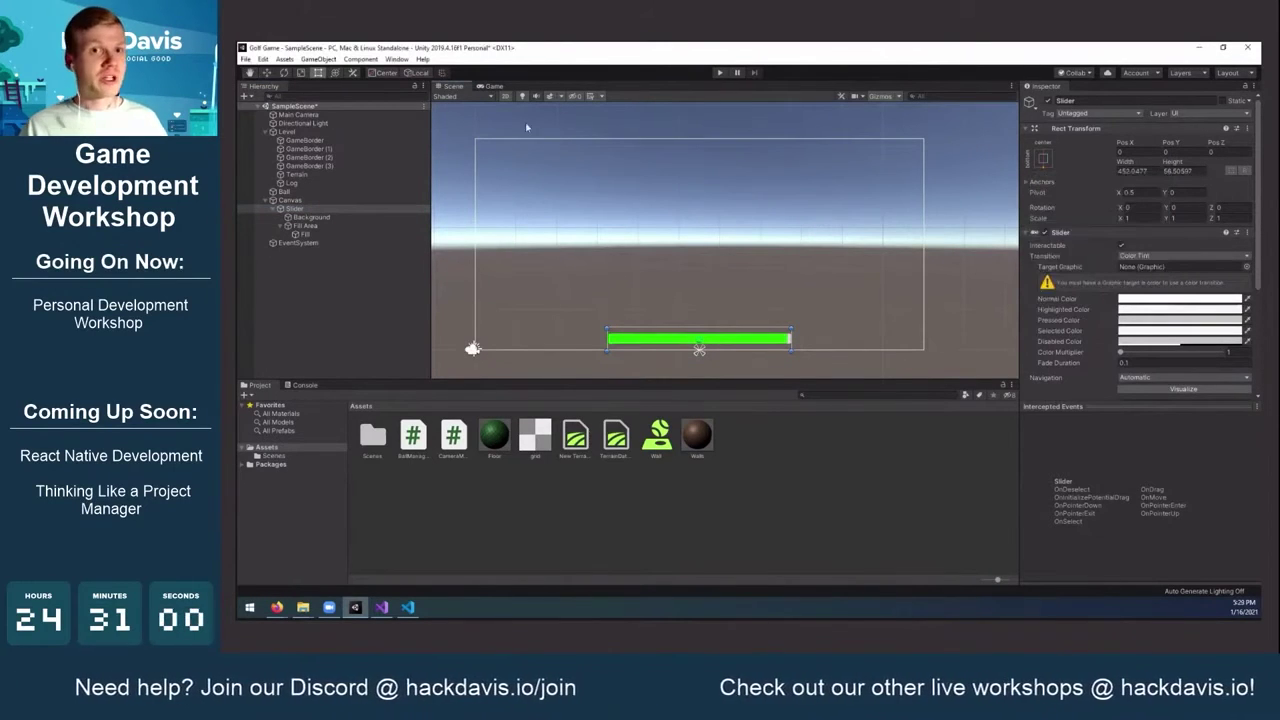
pyautogui.click(493, 87)
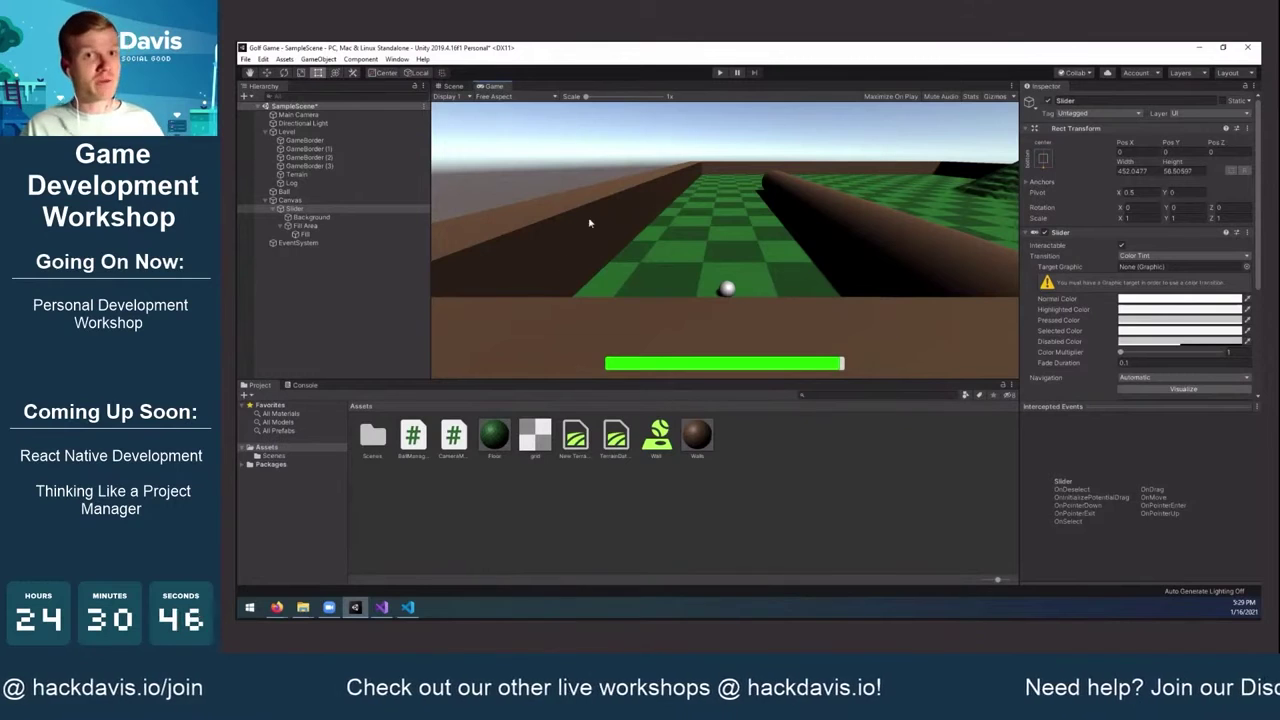
pyautogui.click(452, 87)
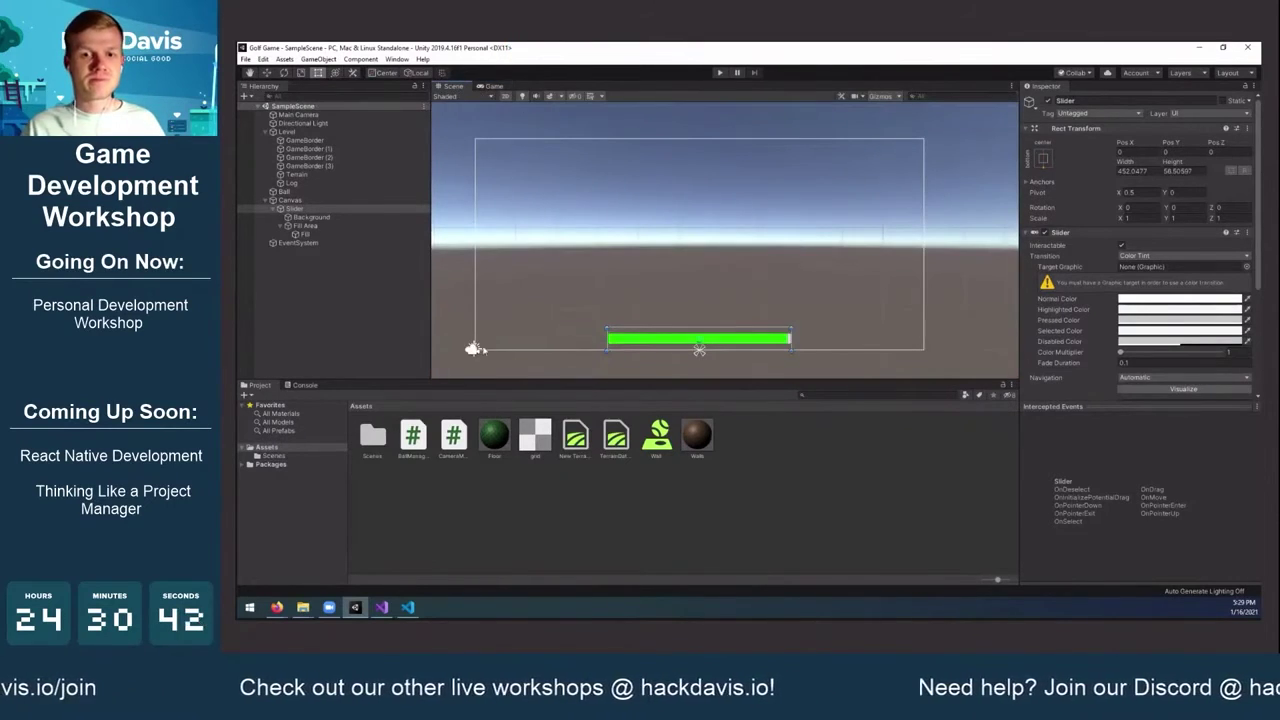
# Switch to Visual Studio, add "using UnityEngine.UI;" below the other using directives in BallManager.cs and save the script
pyautogui.click(381, 608)
pyautogui.click(589, 286)
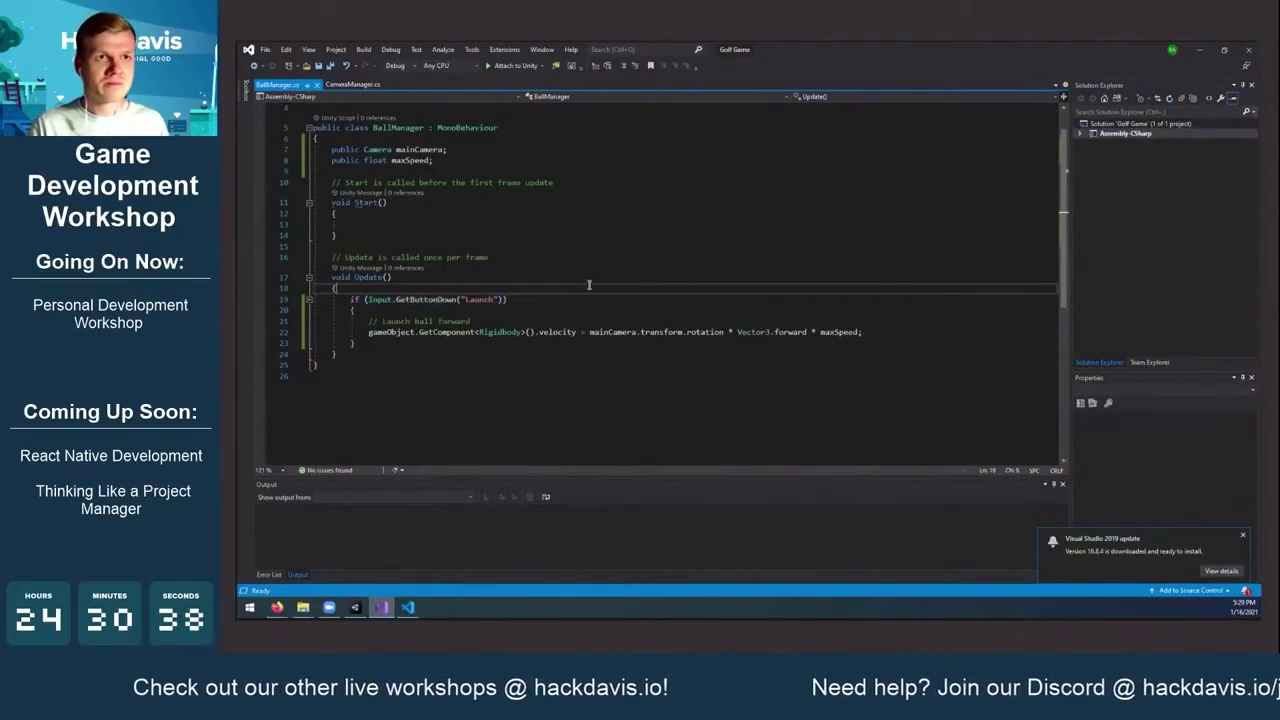
pyautogui.click(508, 320)
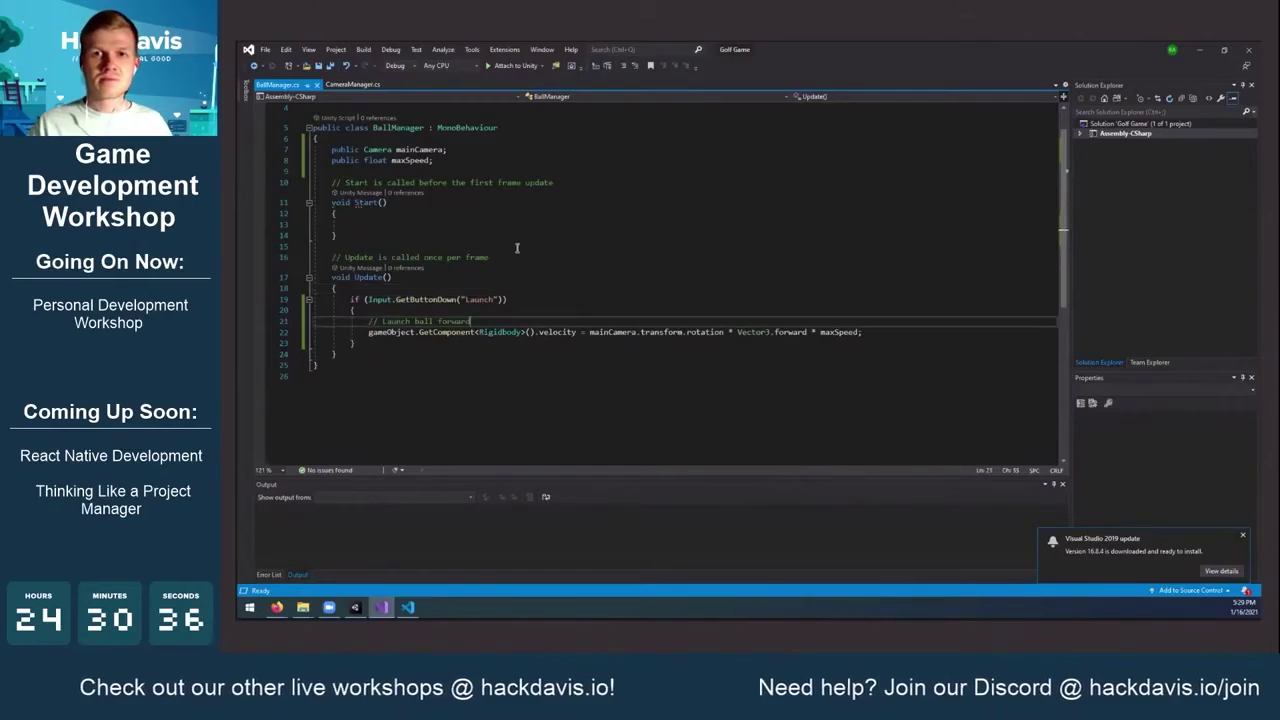
pyautogui.click(518, 235)
pyautogui.click(518, 207)
pyautogui.scroll(1, 518, 207)
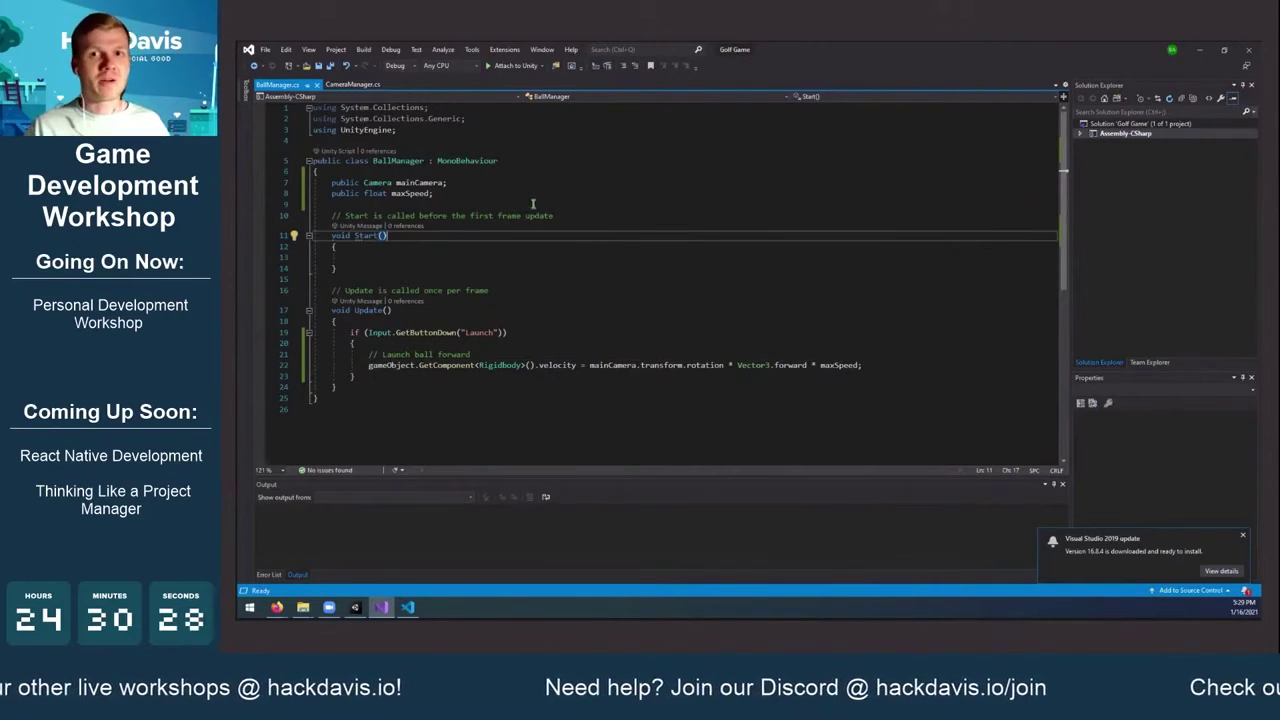
pyautogui.click(450, 130)
pyautogui.press('Return')
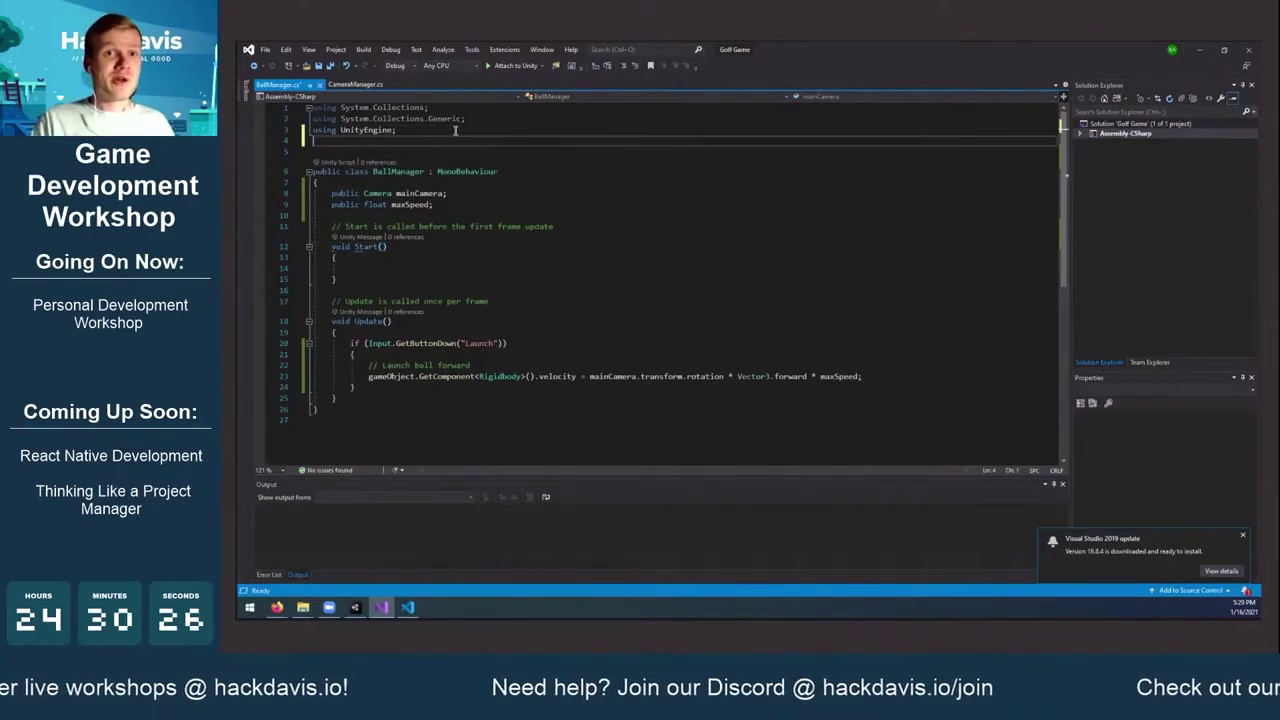
pyautogui.write('using ')
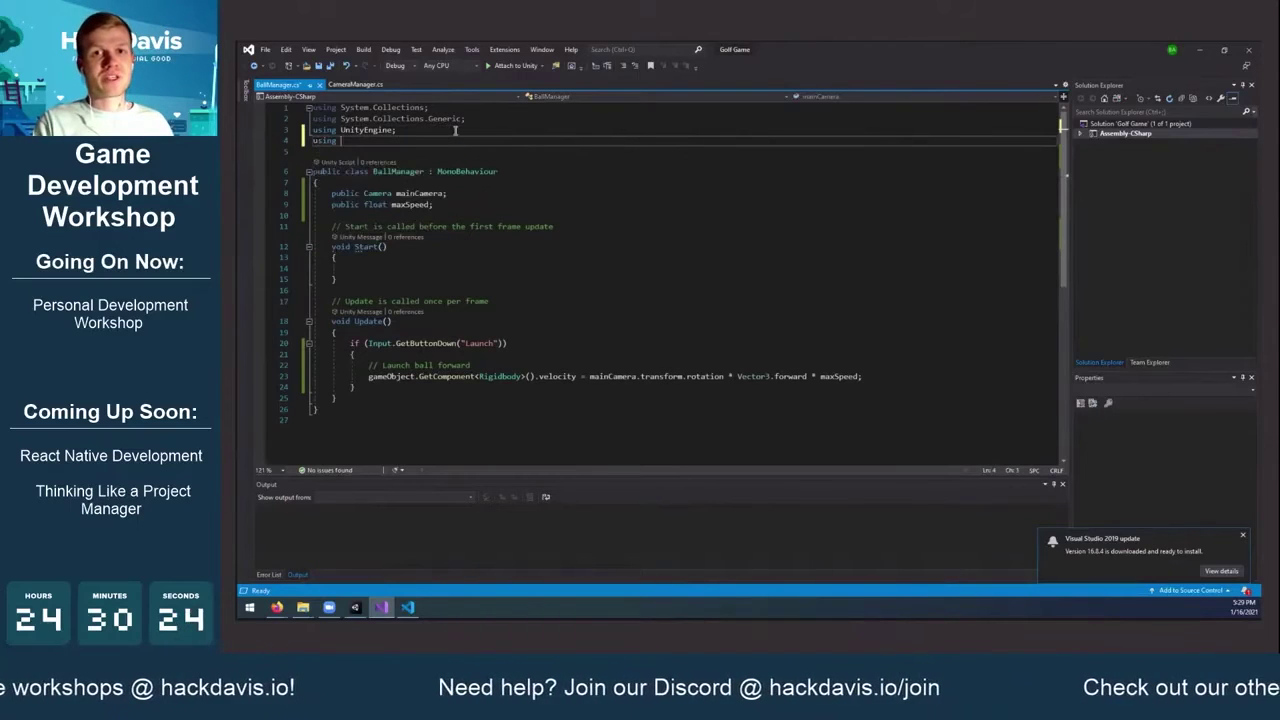
pyautogui.write('UnityEngine.')
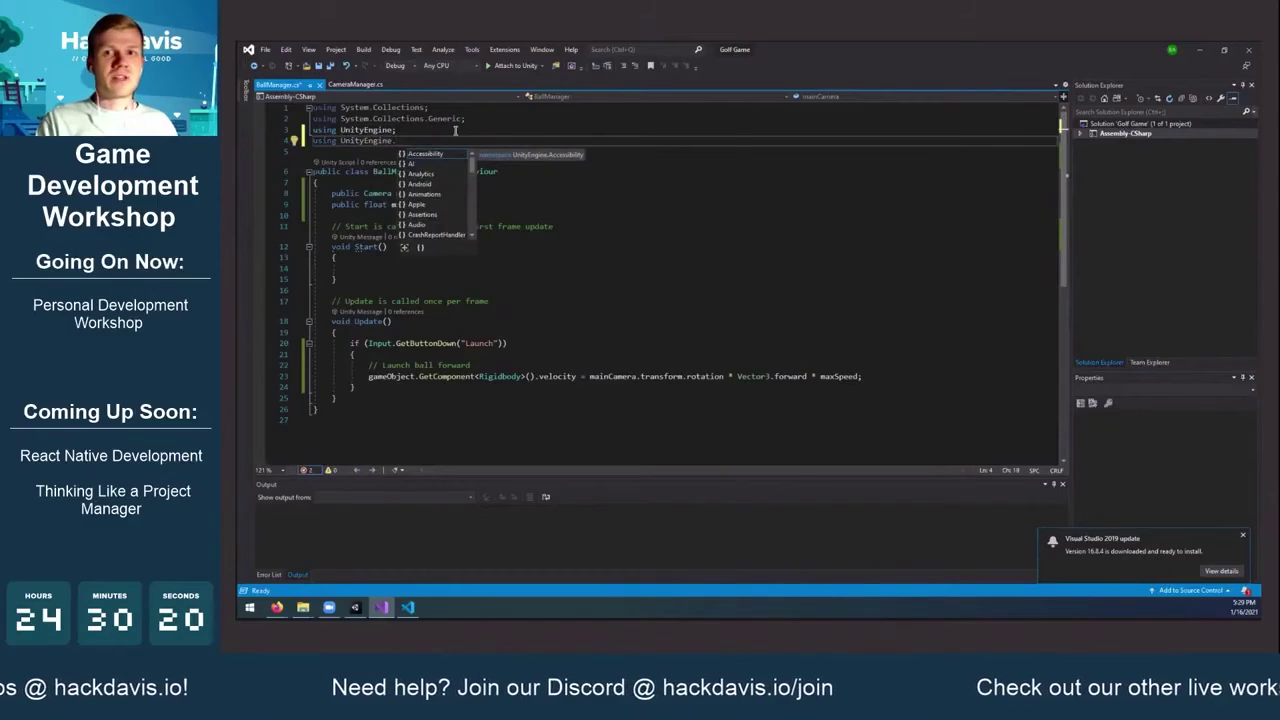
pyautogui.write('UI;')
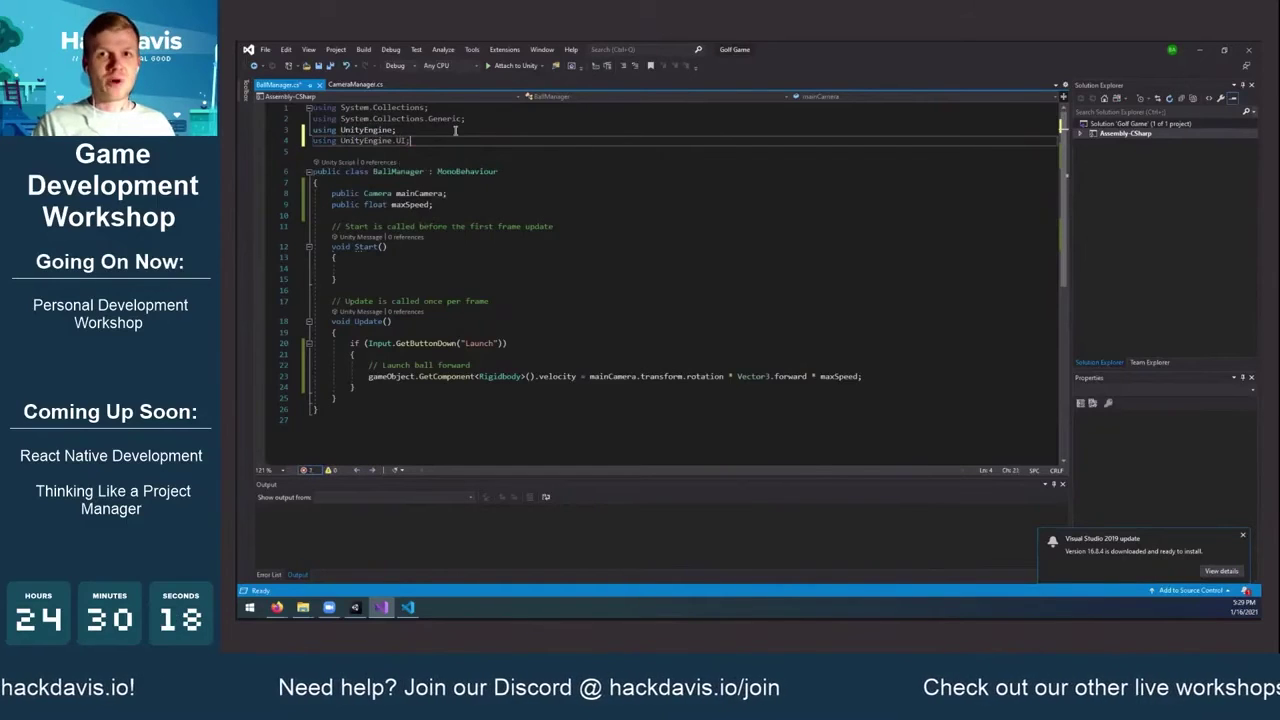
pyautogui.hotkey('ctrl', 's')
# Declare "public Slider slider;" below the maxSpeed field in the BallManager class, followed by a new line
pyautogui.press('Down')
pyautogui.press('Down')
pyautogui.press('Down')
pyautogui.press('Down')
pyautogui.press('Down')
pyautogui.press('Down')
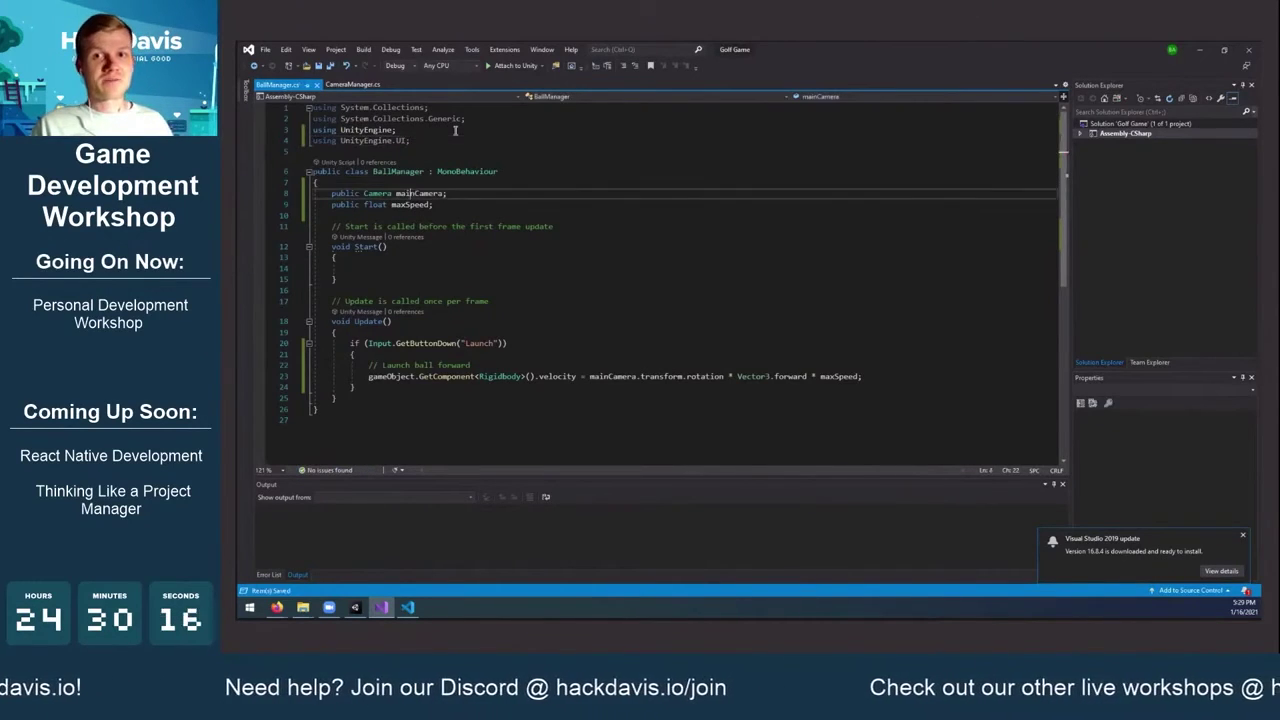
pyautogui.press('Return')
pyautogui.press('Return')
pyautogui.press('Up')
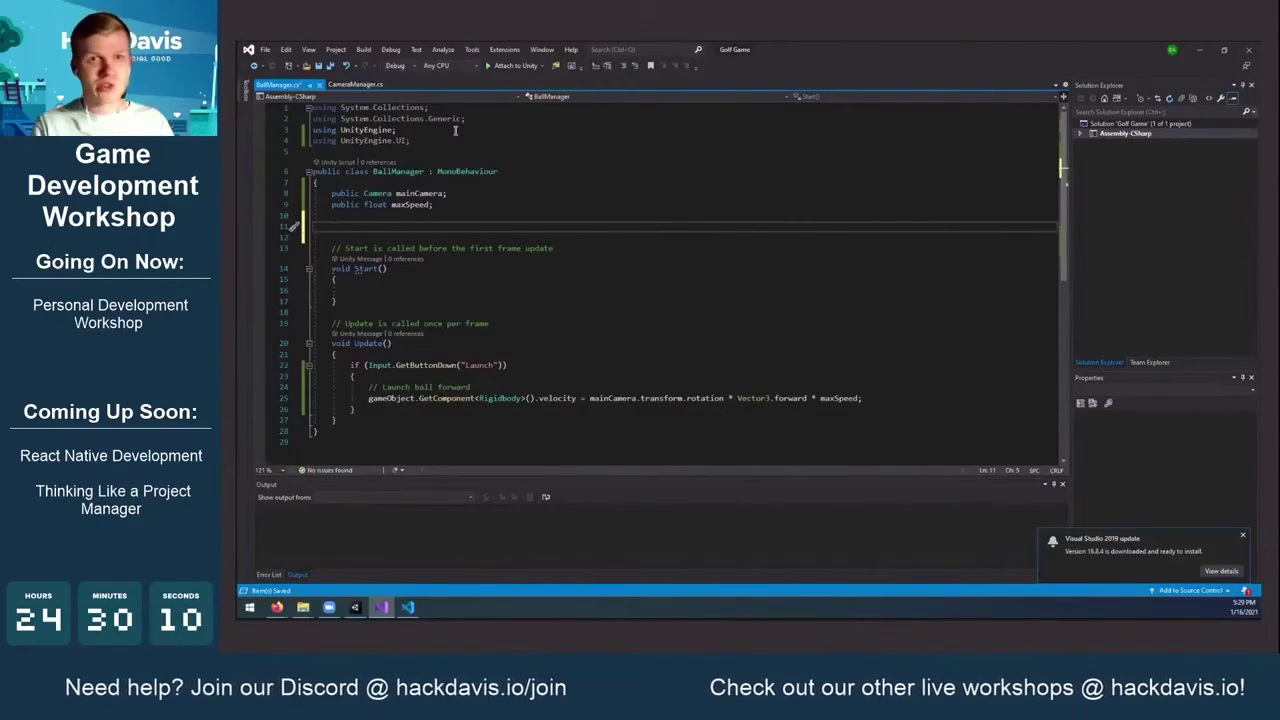
pyautogui.write('pu')
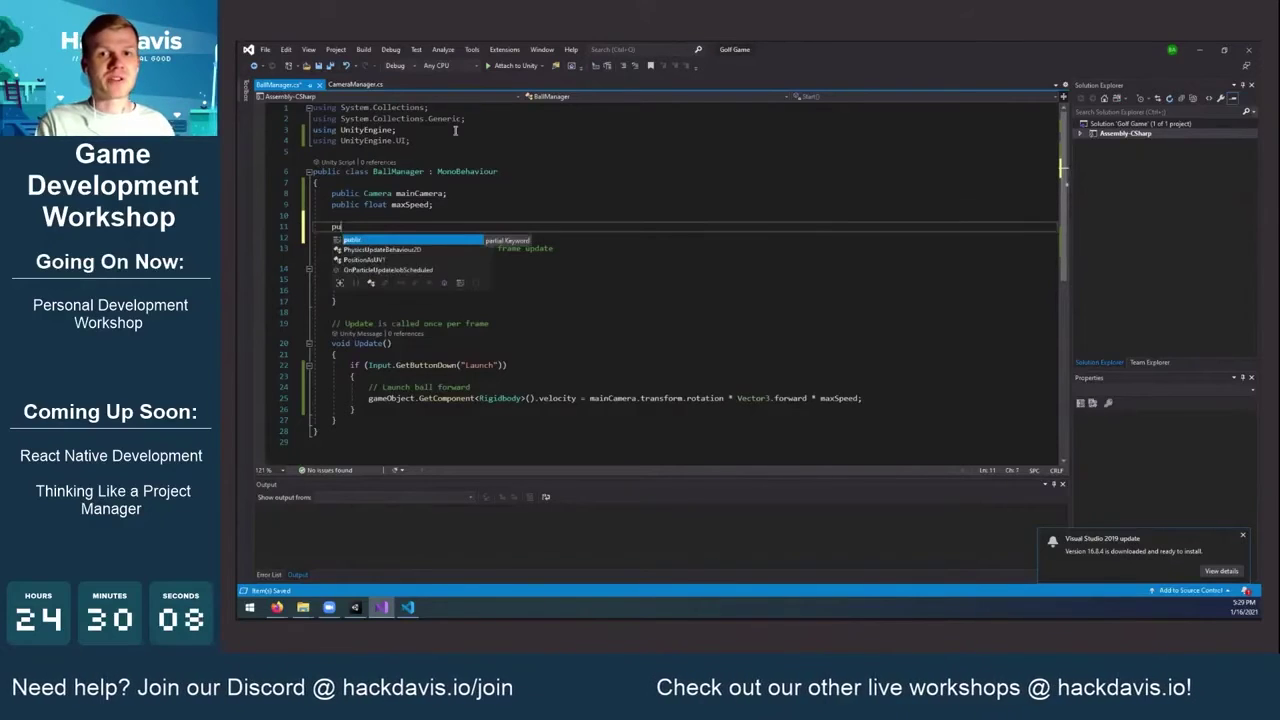
pyautogui.write('blic Slider s')
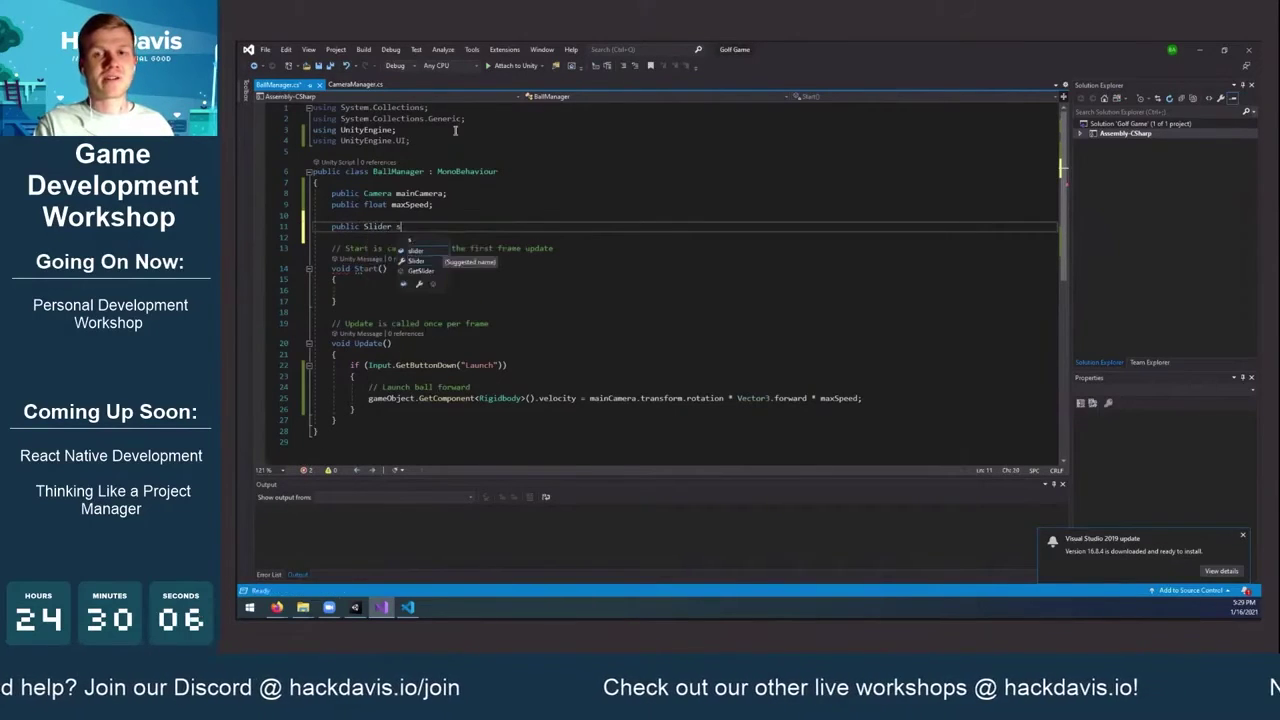
pyautogui.write('lider;')
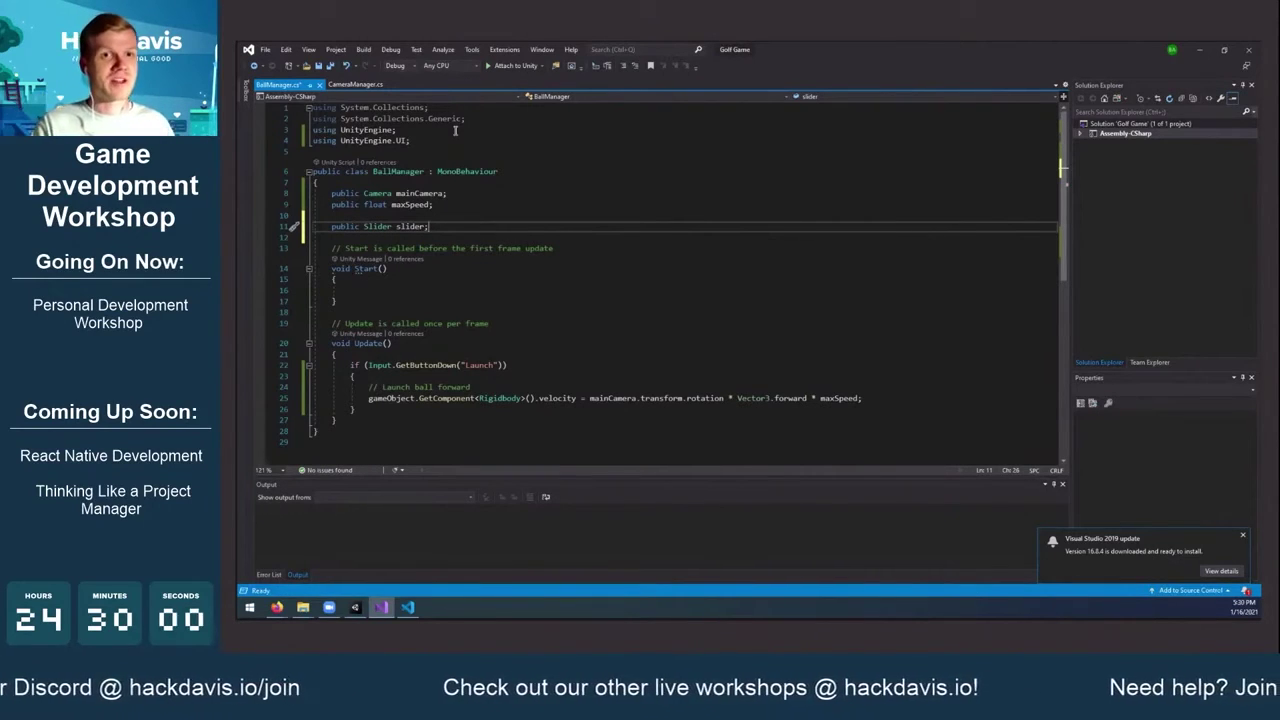
pyautogui.press('Return')
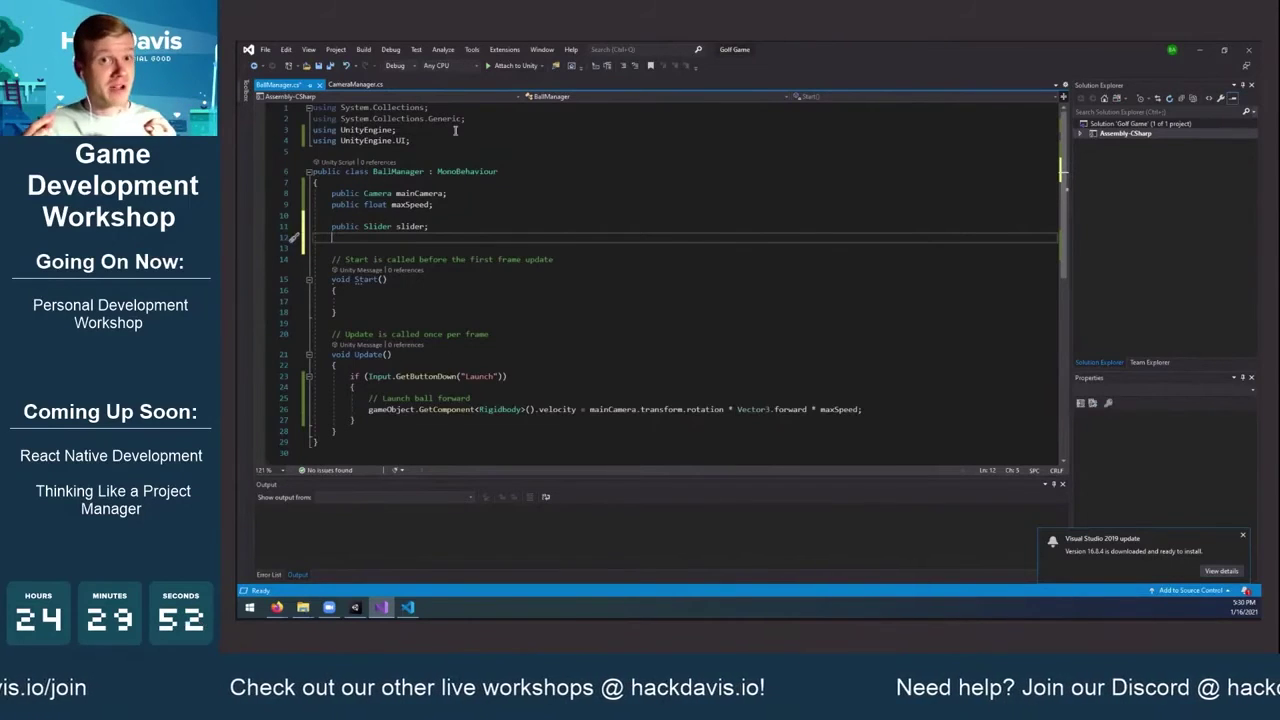
# Declare "public float sliderSpeed;" below the slider field in the BallManager class and save the script
pyautogui.write('p')
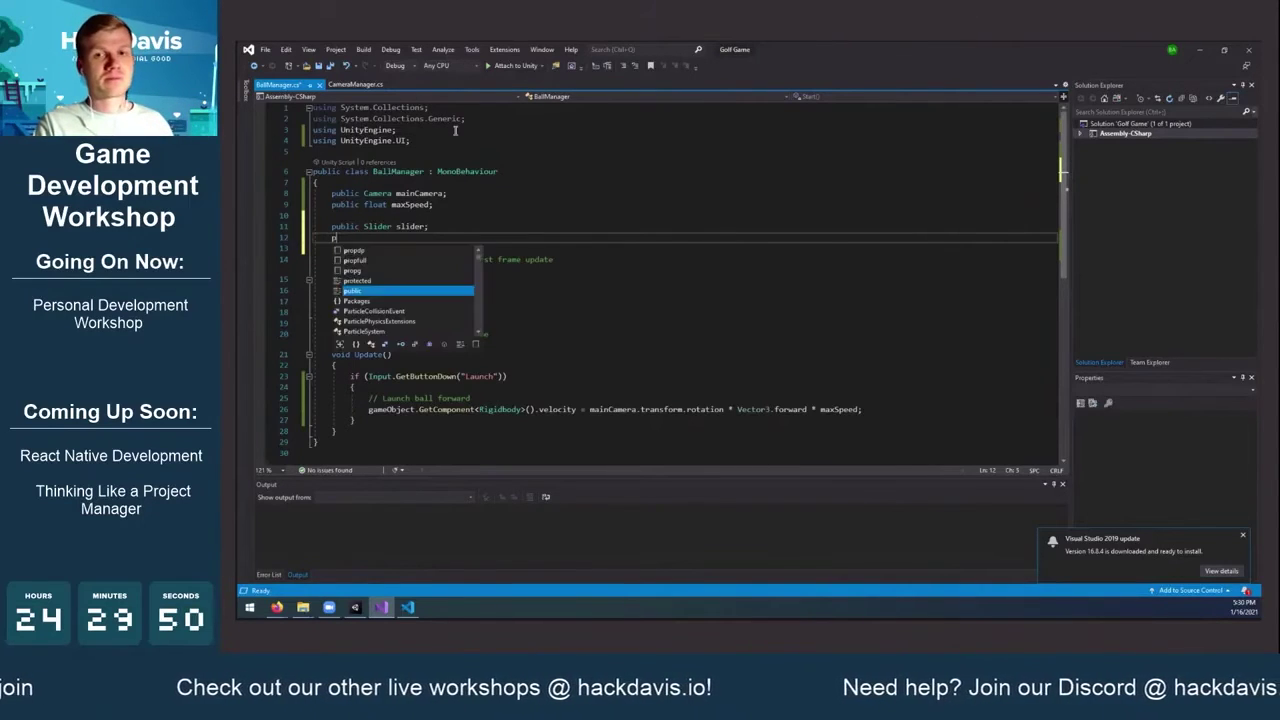
pyautogui.write('ublic float sliderS')
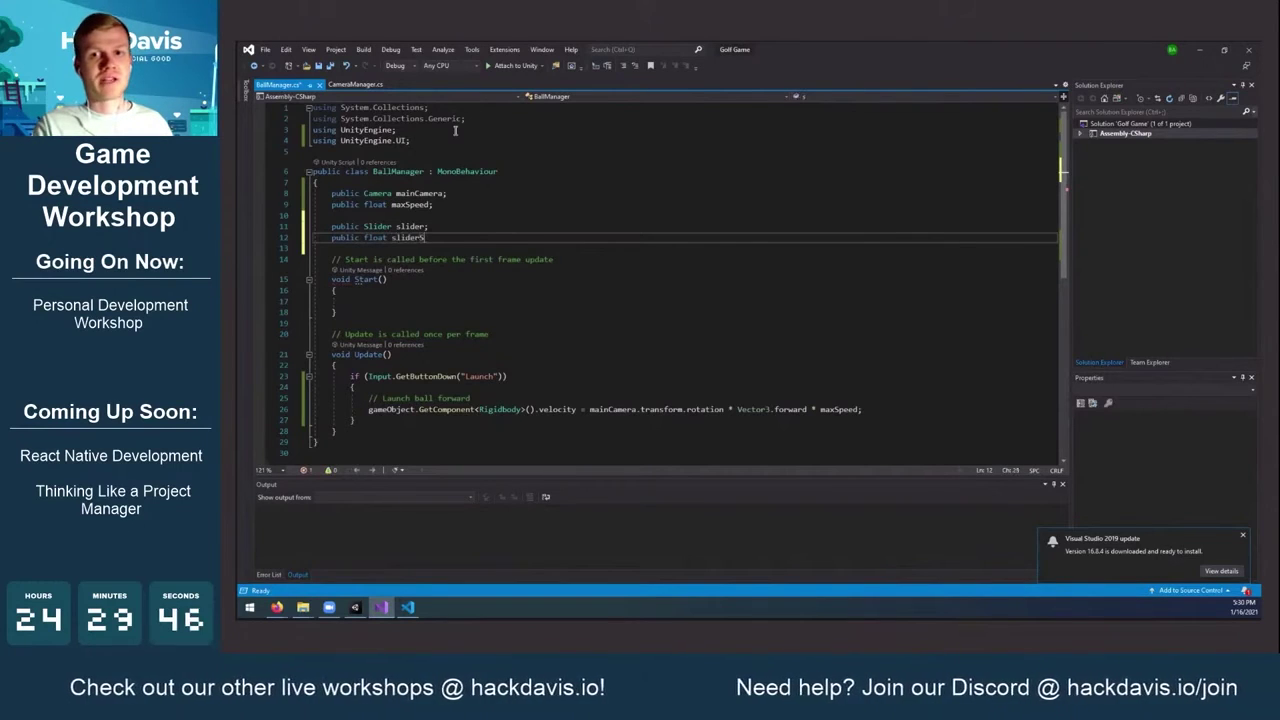
pyautogui.write('peed;')
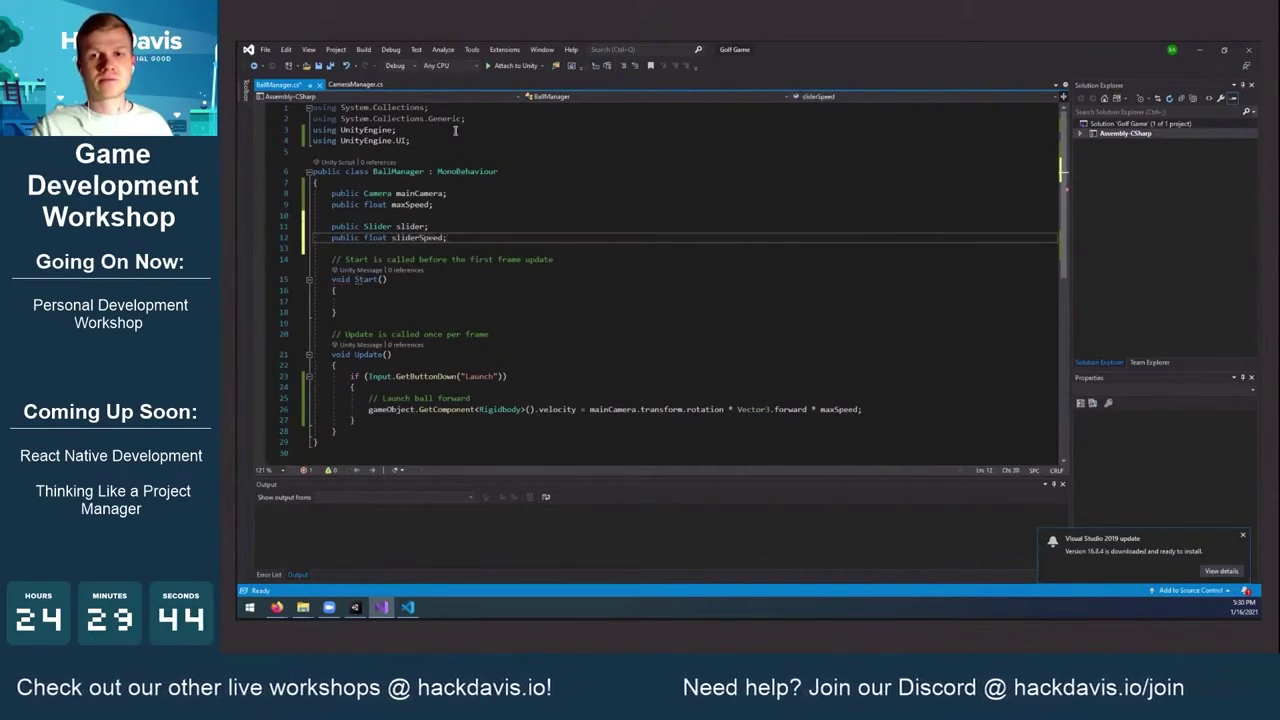
pyautogui.hotkey('ctrl', 's')
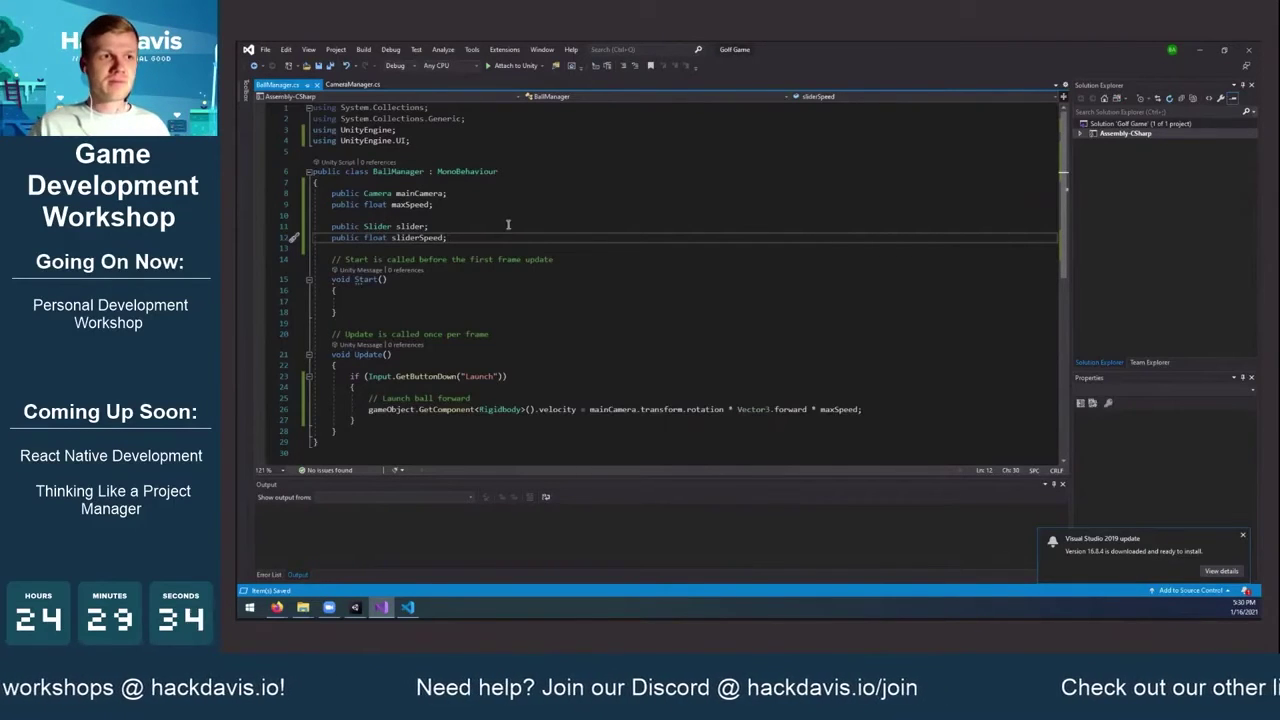
# Begin a statement with "slider.val" inside the empty body of the Start method
pyautogui.click(373, 302)
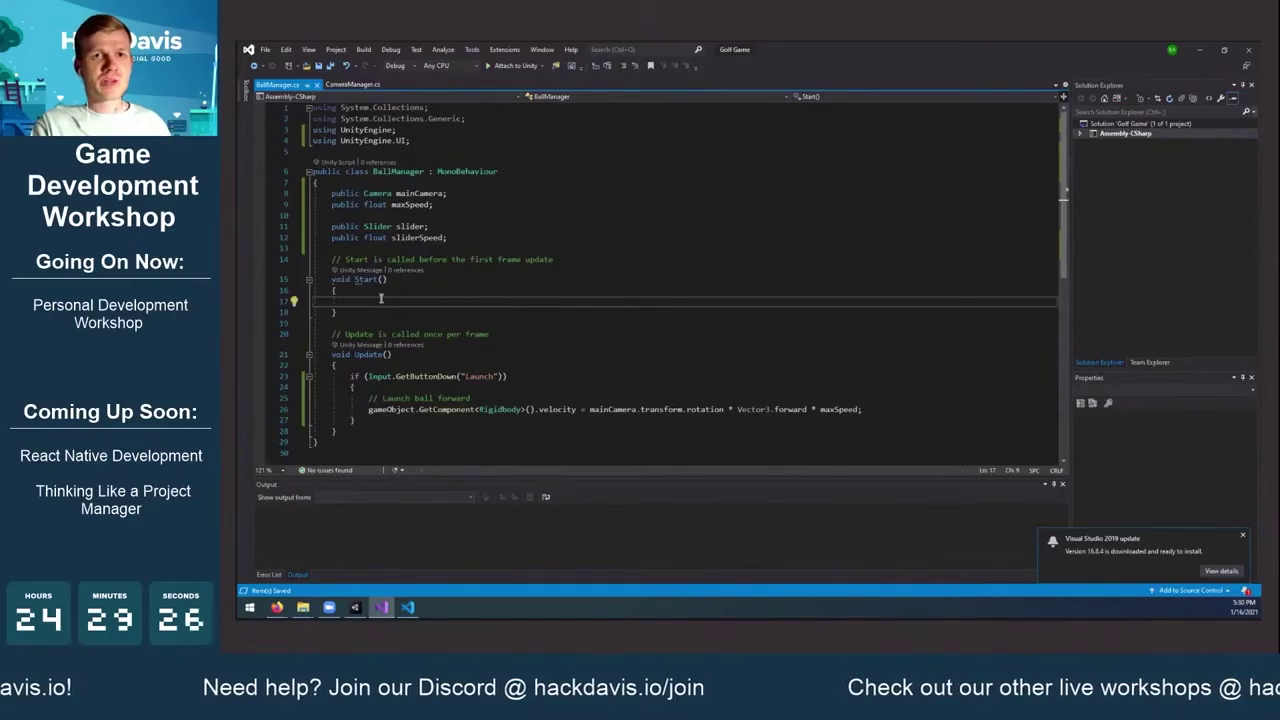
pyautogui.write('slider.val')
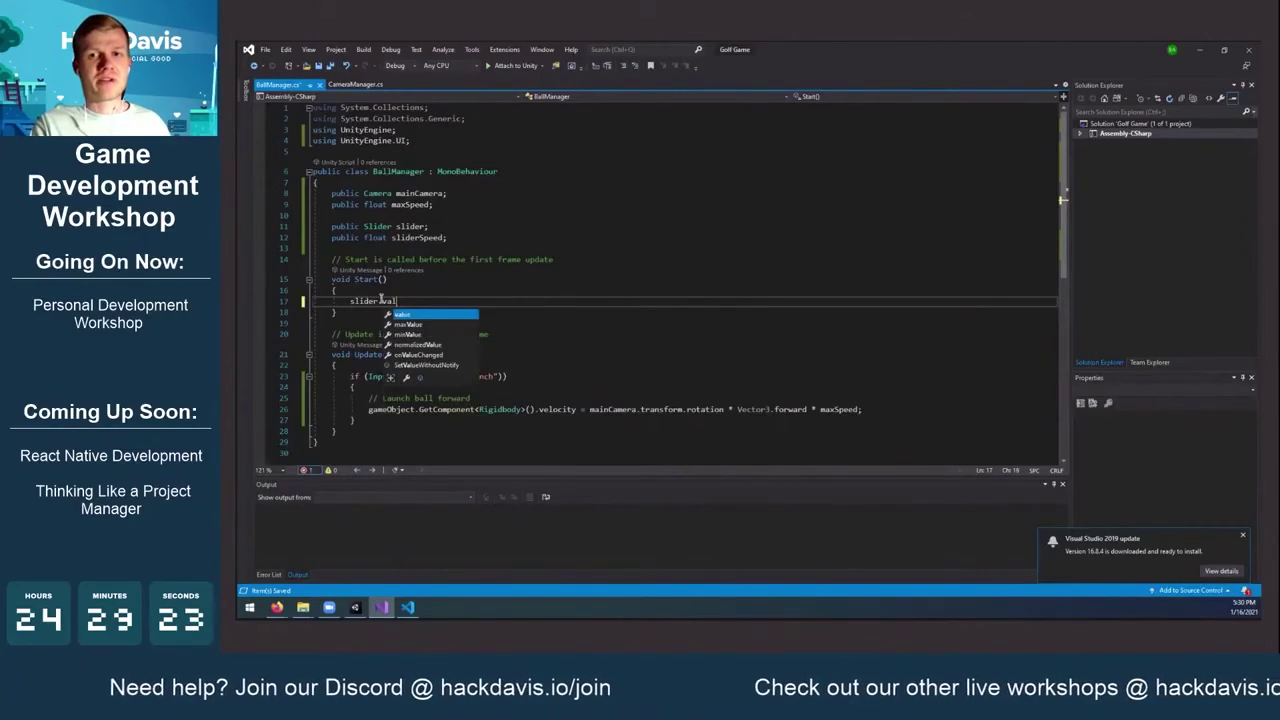
# Initialise the slider in the Start method with the statement slider.value = 0;
pyautogui.press('Tab')
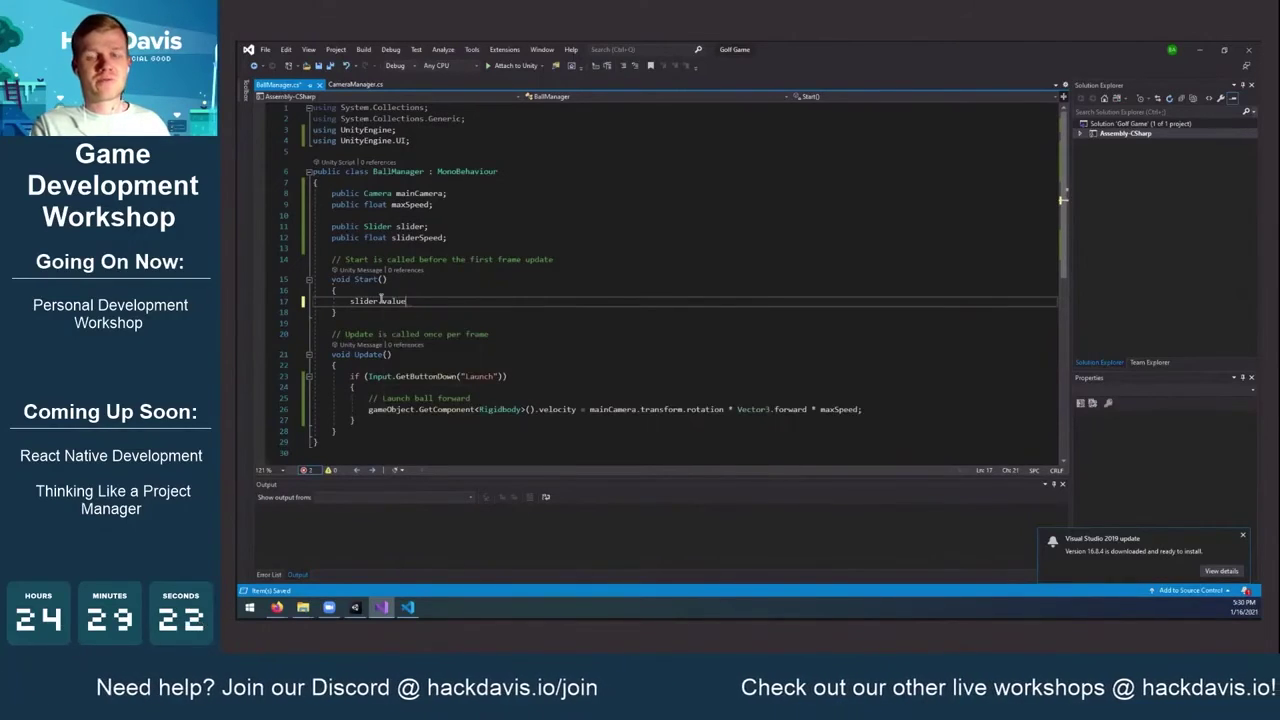
pyautogui.doubleClick(381, 300)
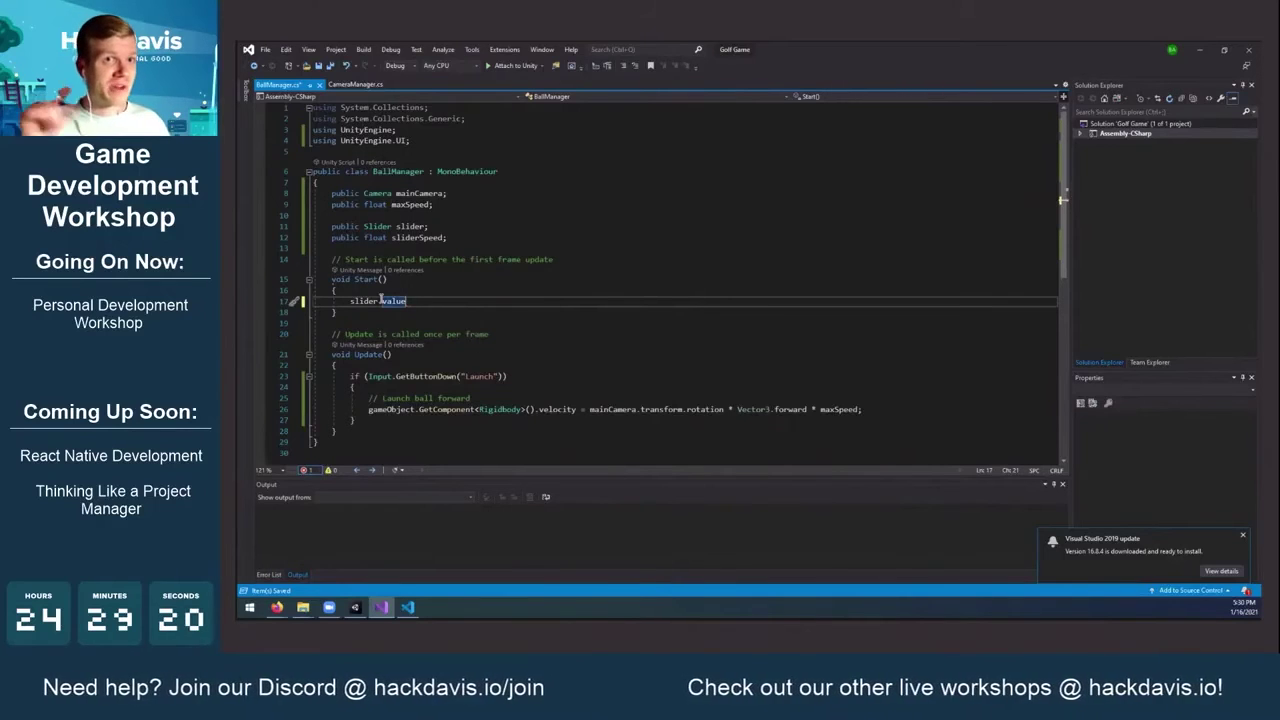
pyautogui.write('= ')
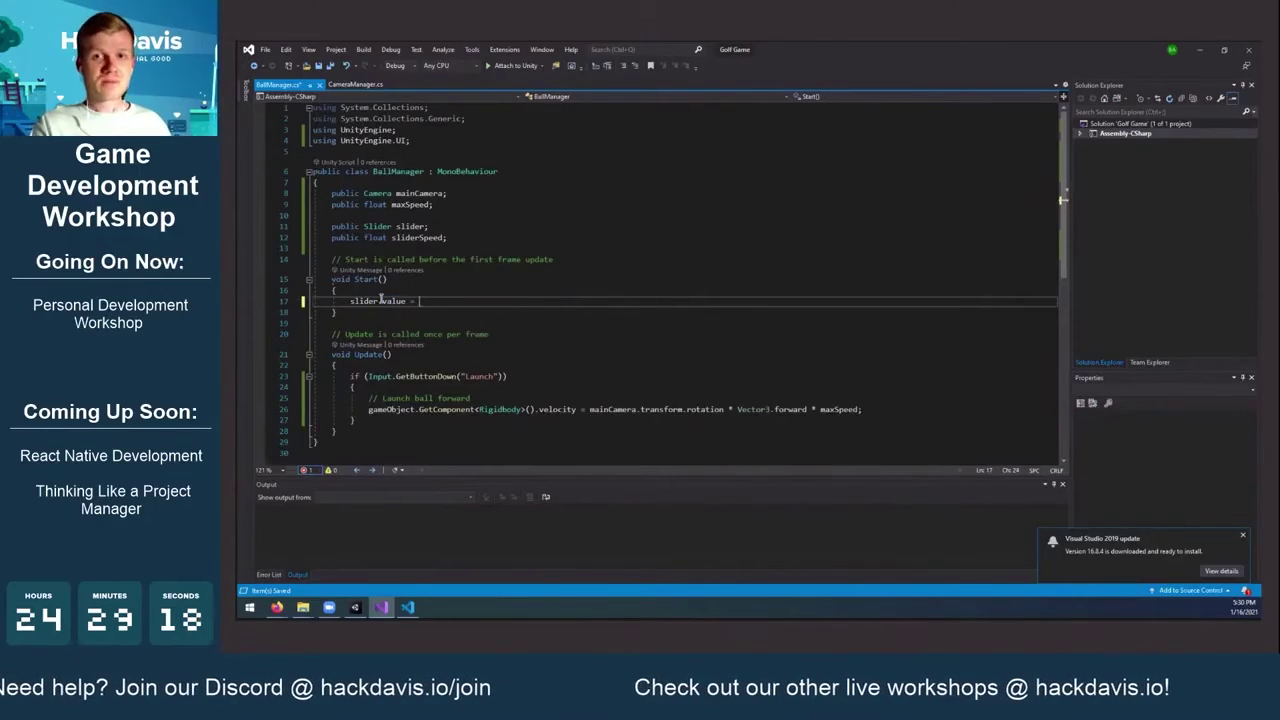
pyautogui.write('0;')
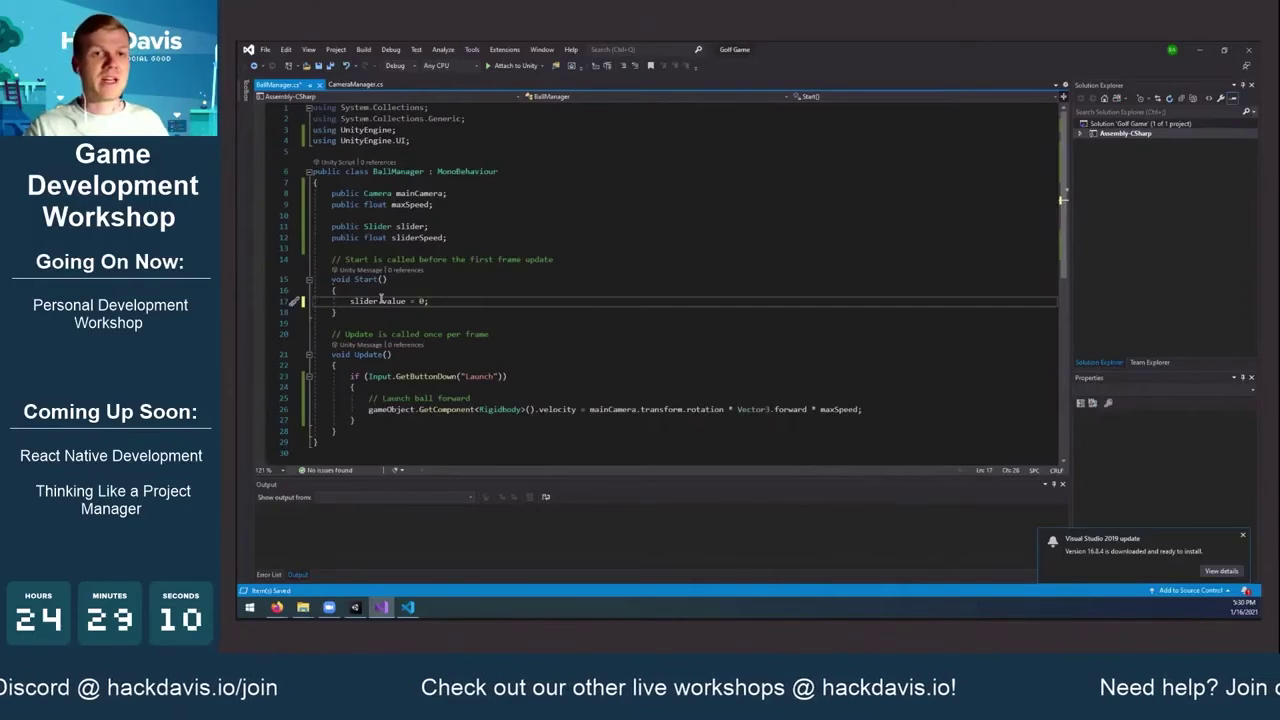
# Make room for new code at the start of the Update method, above the Launch button check
pyautogui.scroll(-2, 384, 296)
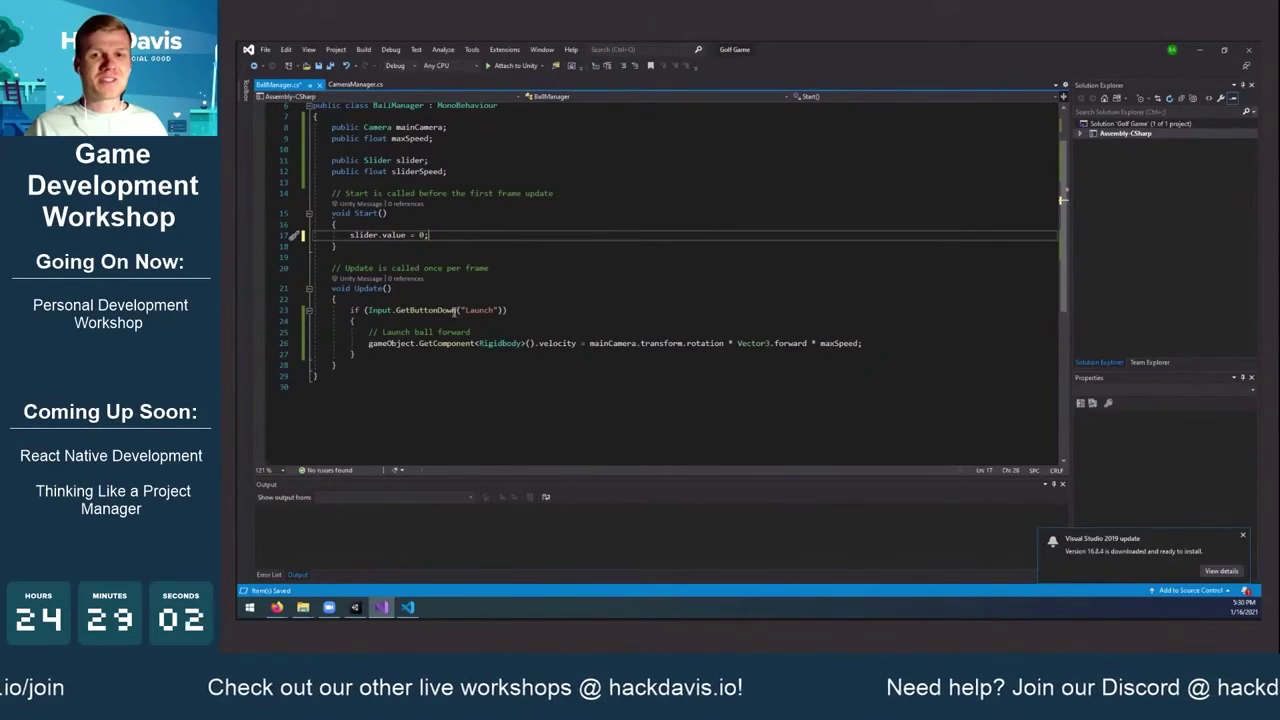
pyautogui.click(377, 312)
pyautogui.moveTo(377, 312); pyautogui.dragTo(508, 312)
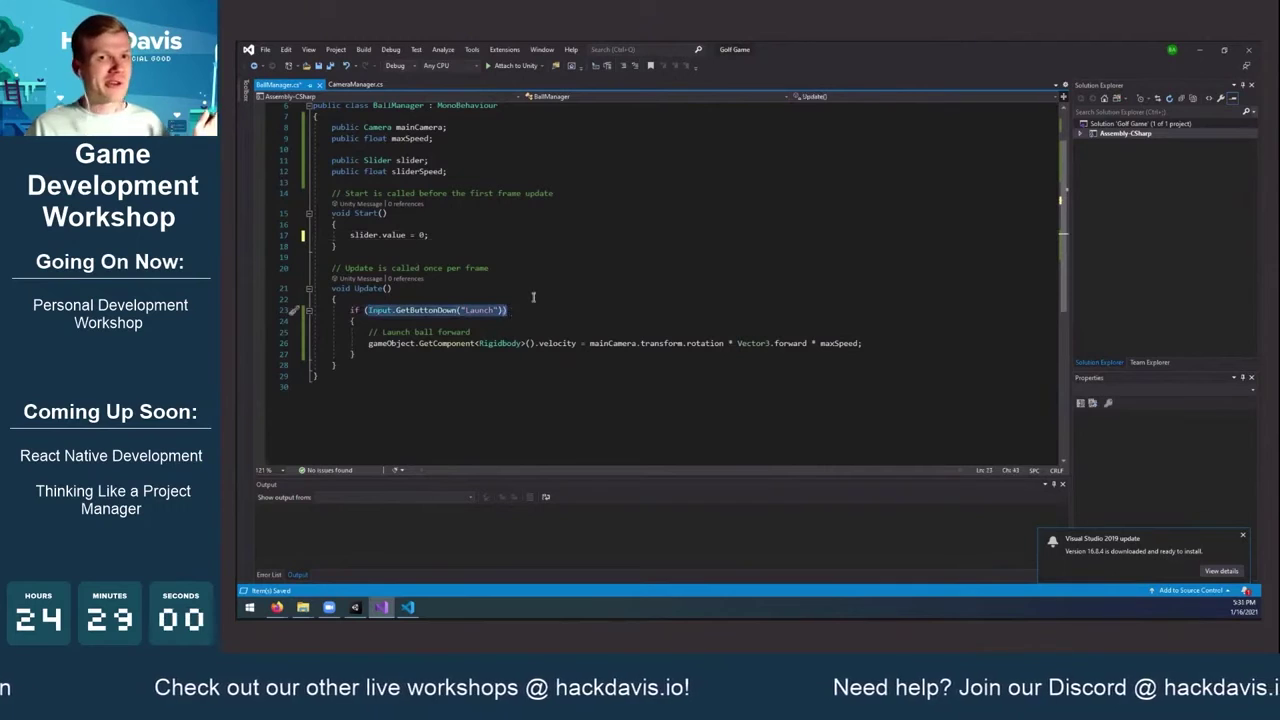
pyautogui.click(535, 295)
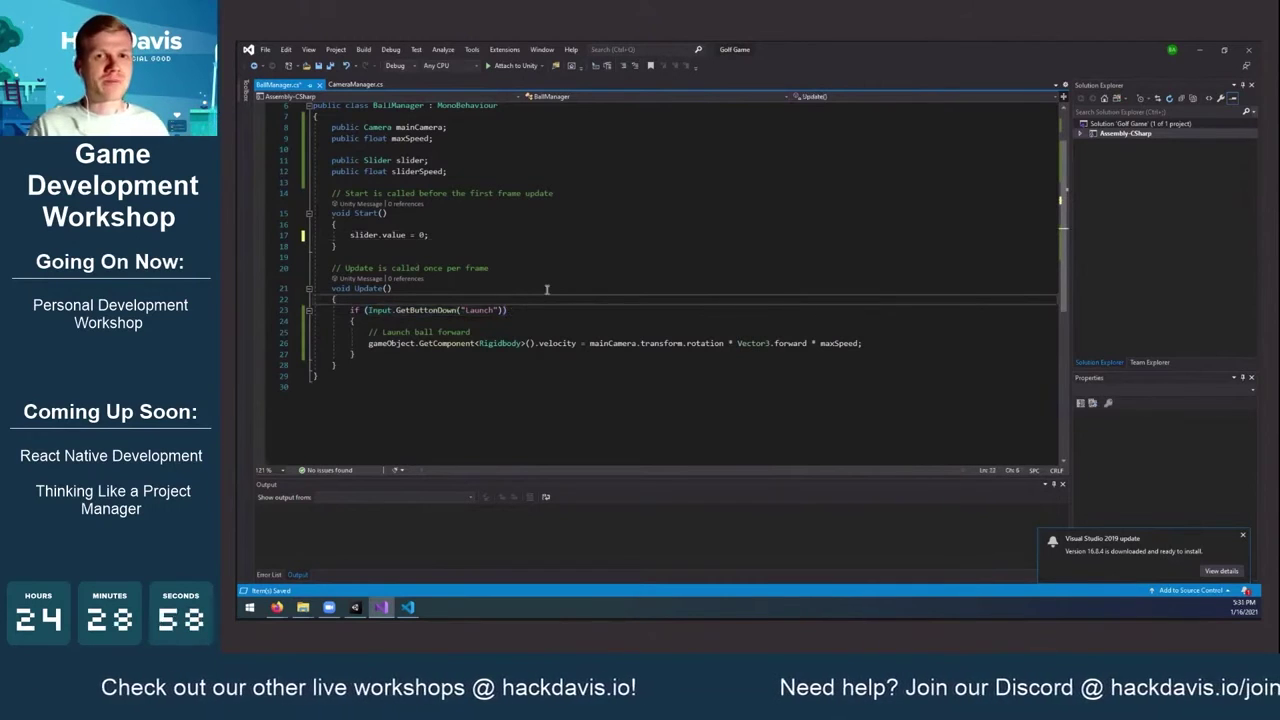
pyautogui.press('Return')
pyautogui.press('Return')
pyautogui.press('Return')
pyautogui.press('Up')
pyautogui.press('Up')
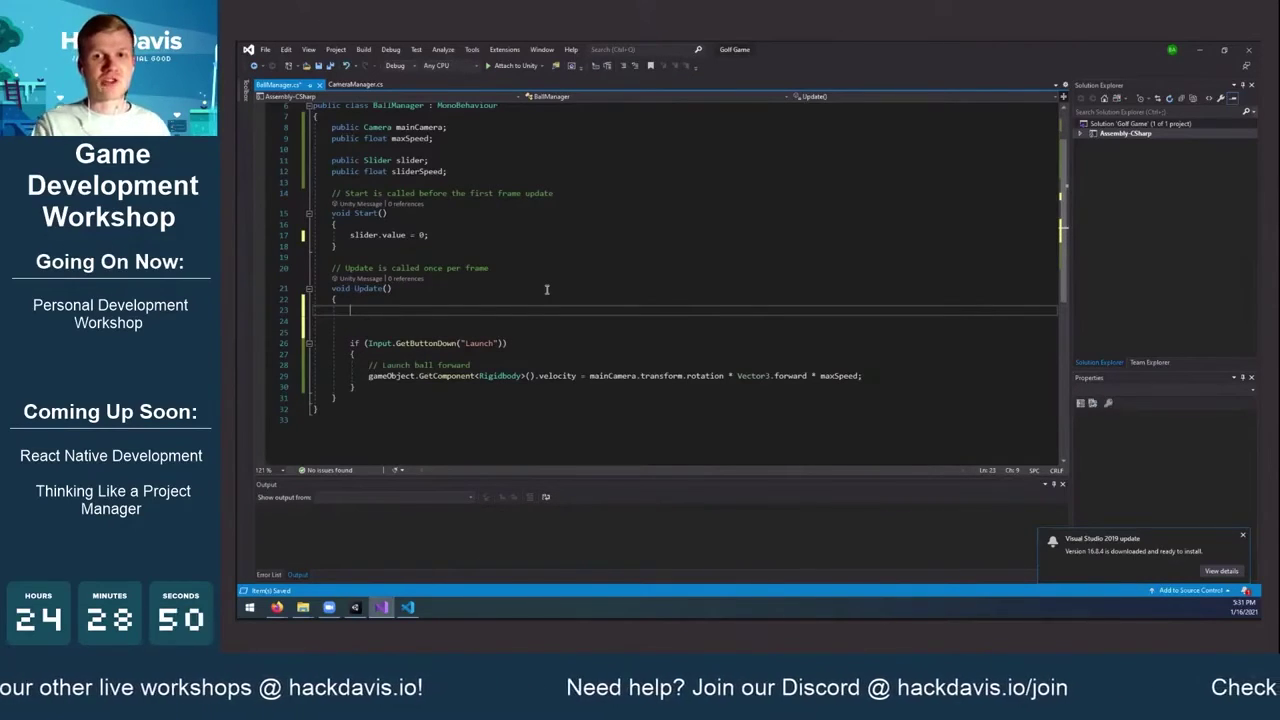
# Add an if block at the start of Update with the condition Input.GetMouseButton(0)
pyautogui.write('if (In')
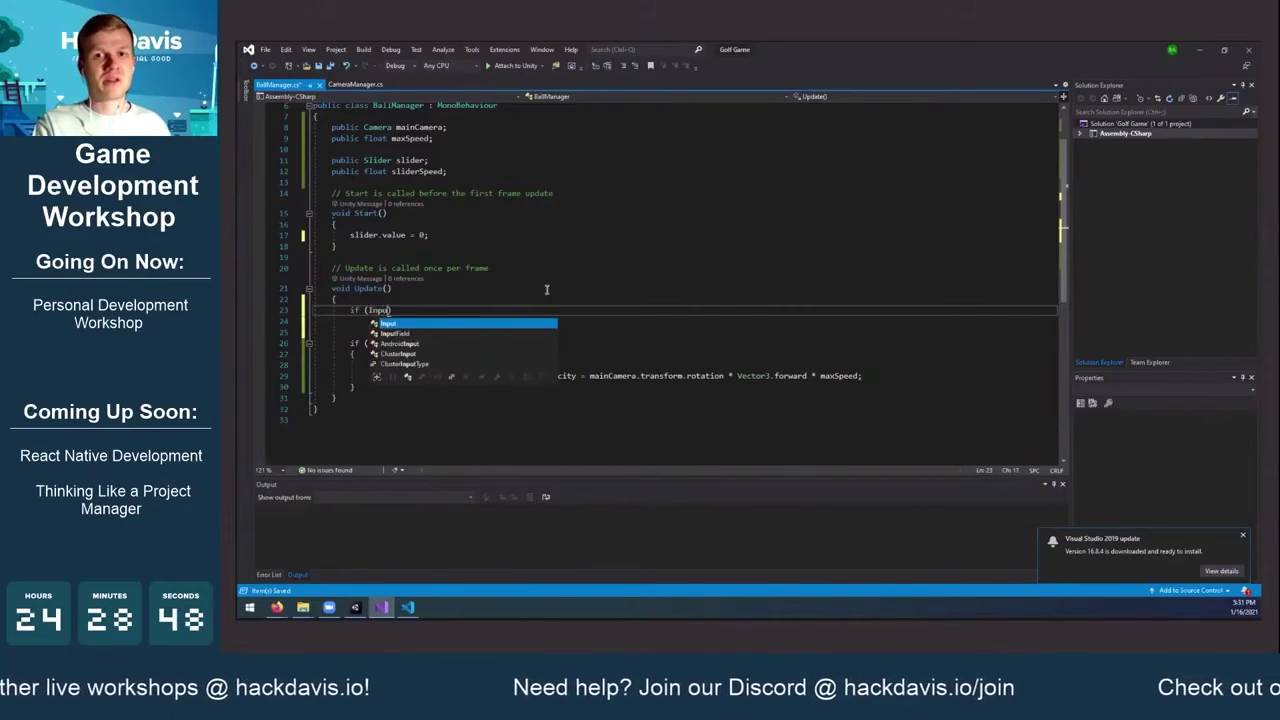
pyautogui.write('put.get')
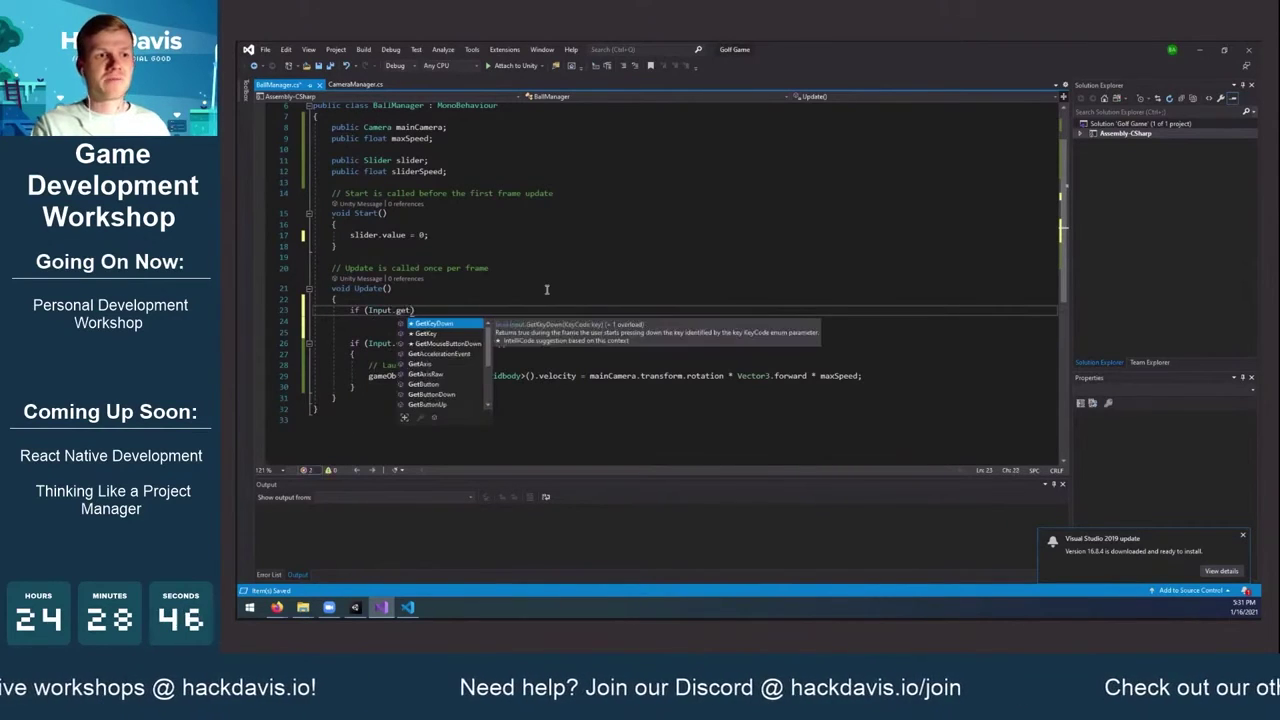
pyautogui.write('mouse')
pyautogui.press('Down')
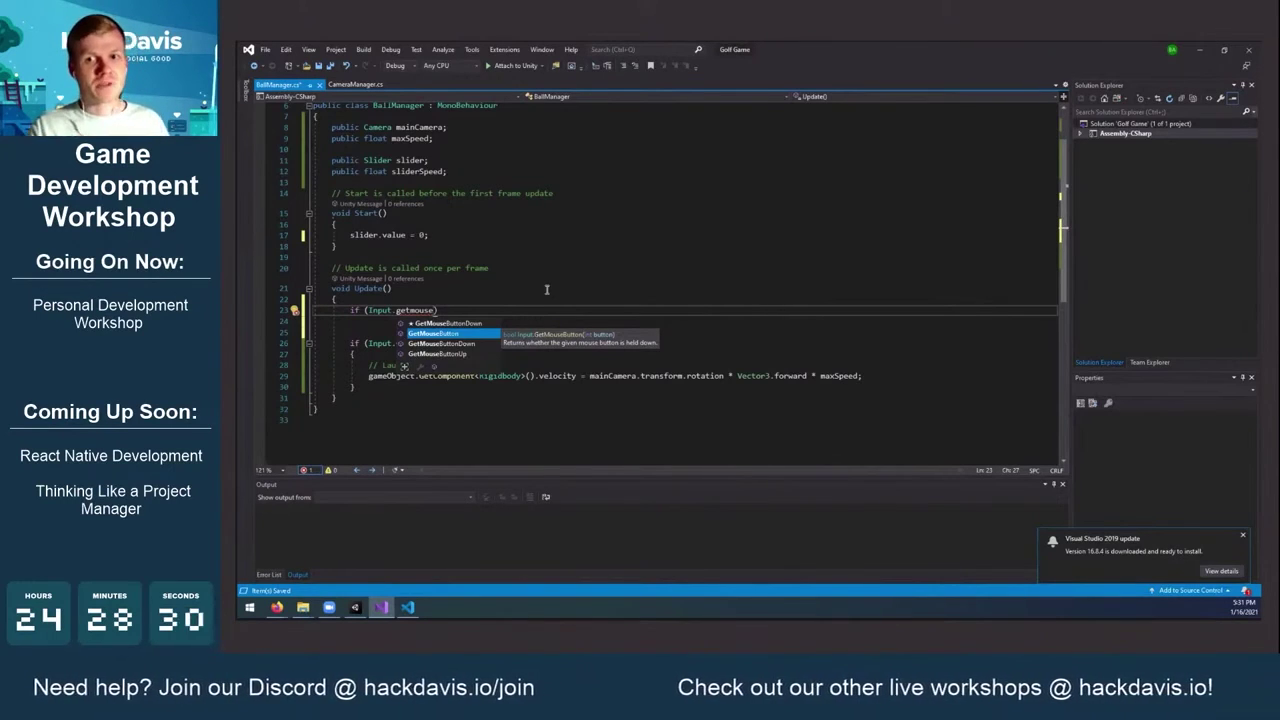
pyautogui.write('(')
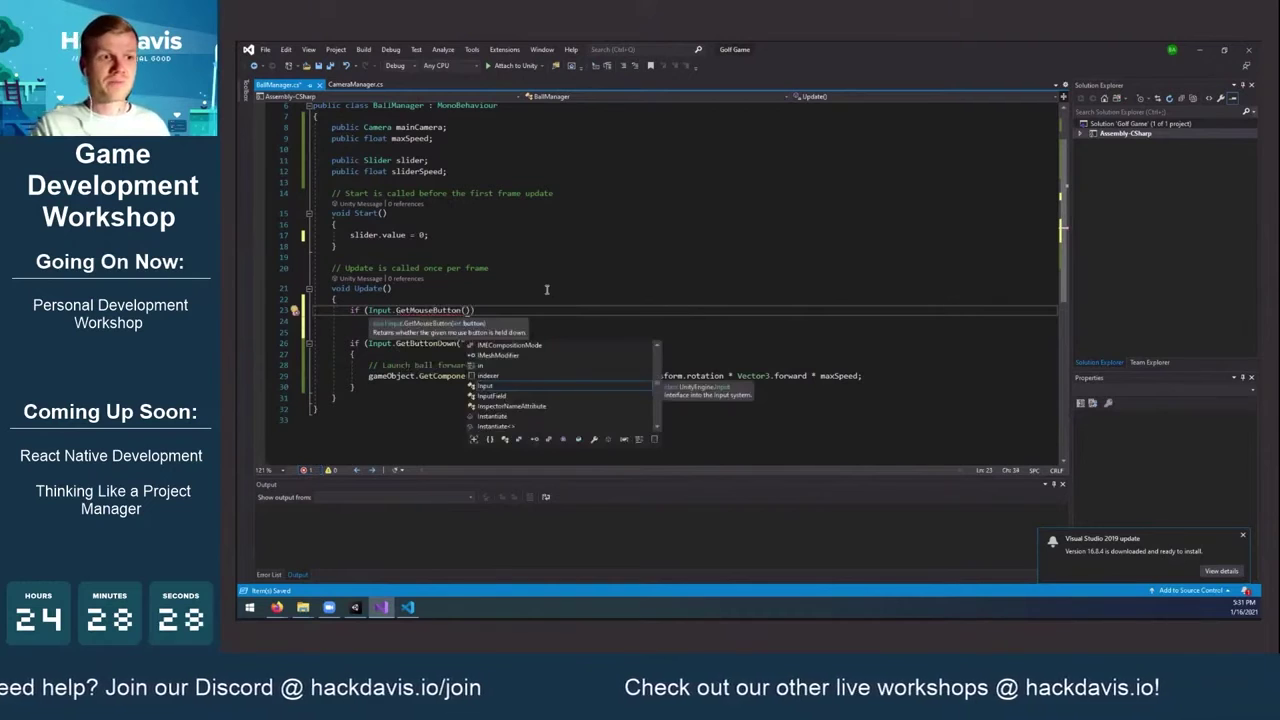
pyautogui.write('0))')
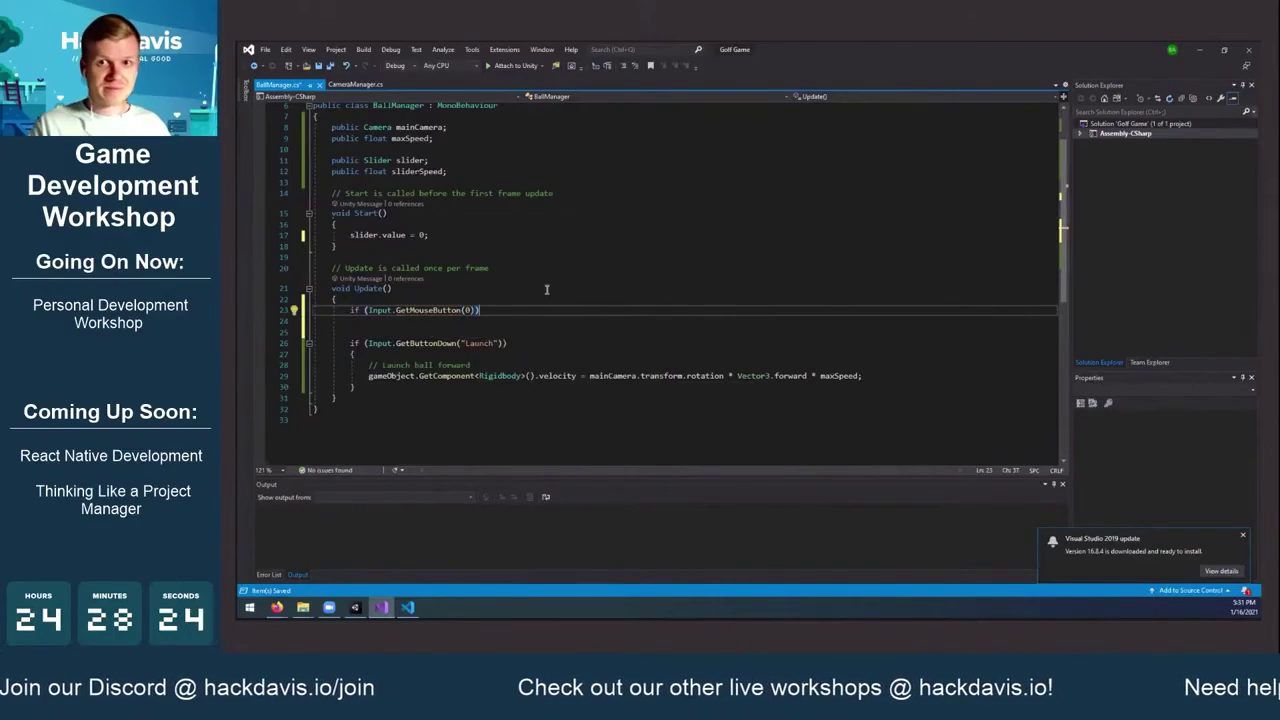
pyautogui.press('Return')
pyautogui.write('{')
pyautogui.press('Return')
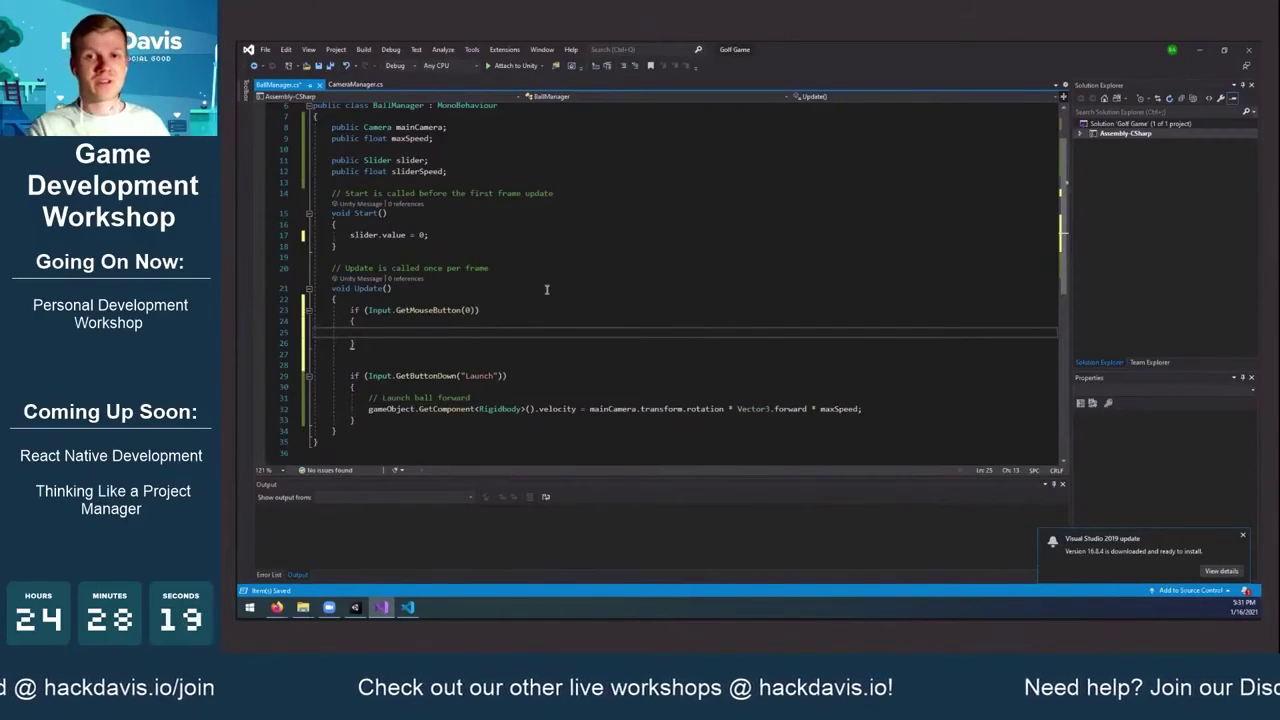
# Inside the mouse button block, begin a statement that increments the slider: slider.value += sliderSpeed
pyautogui.write('slider')
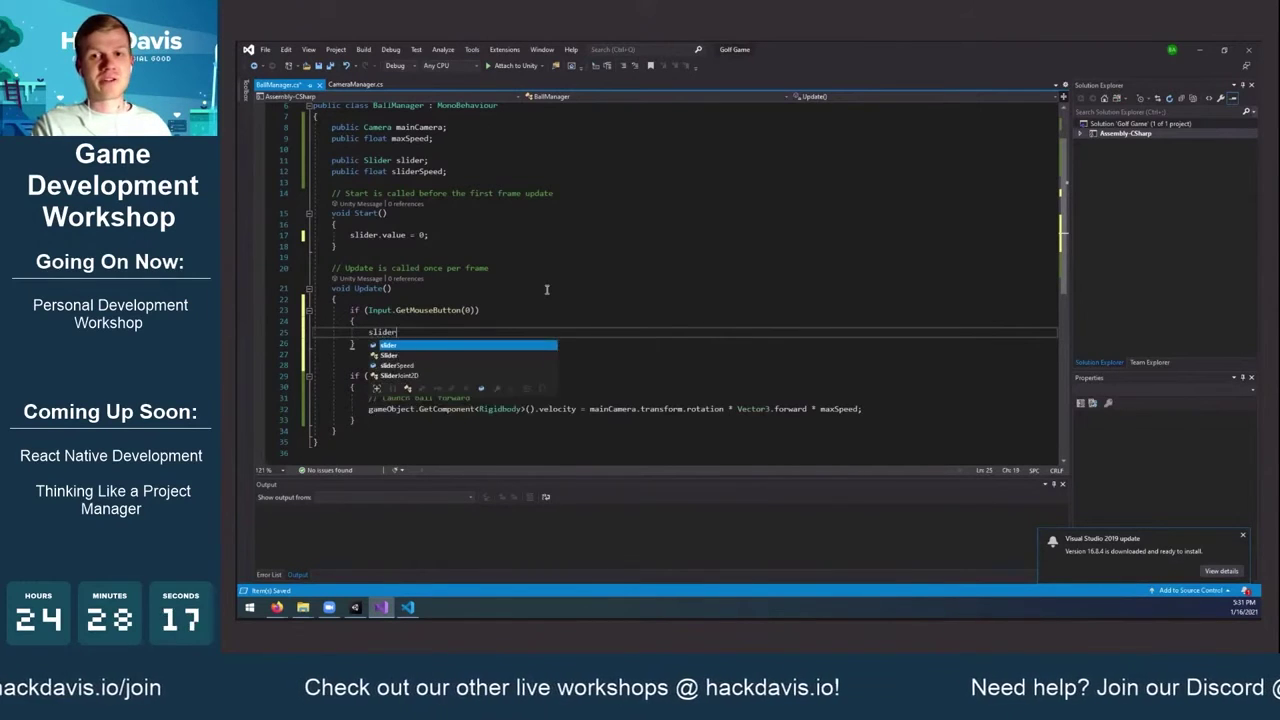
pyautogui.write('.value =')
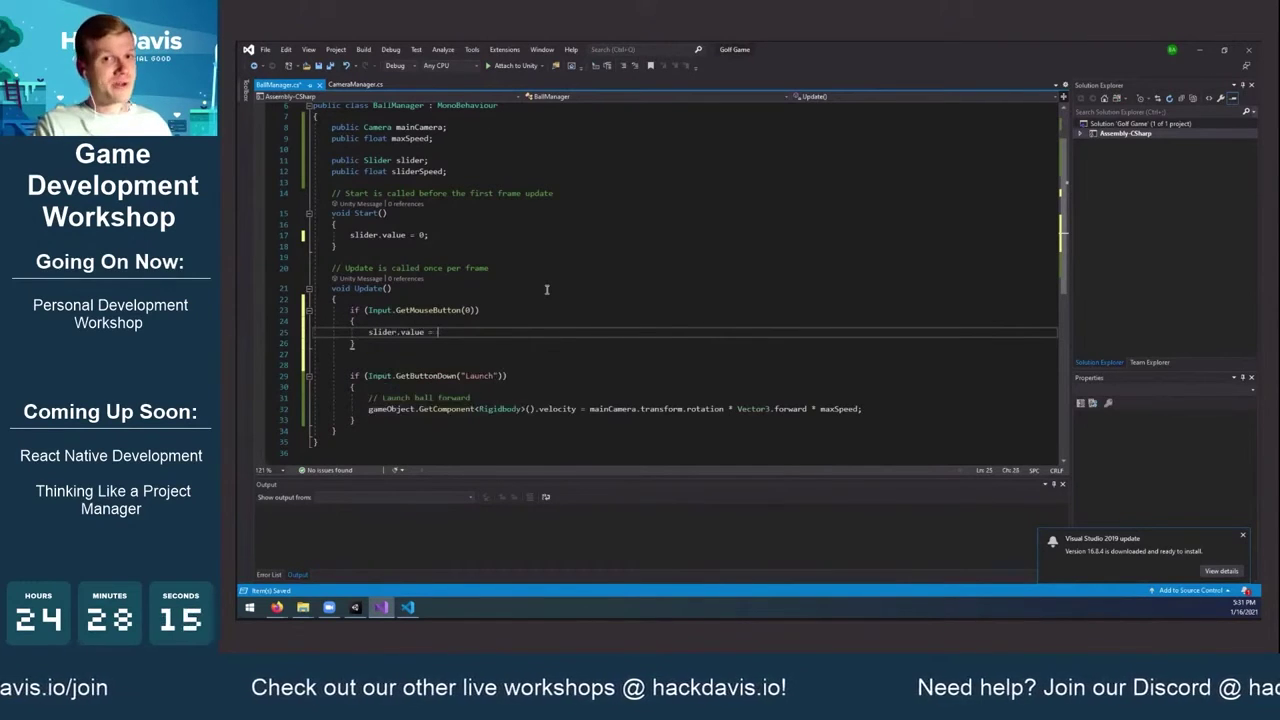
pyautogui.press('BackSpace')
pyautogui.press('BackSpace')
pyautogui.write('+= ')
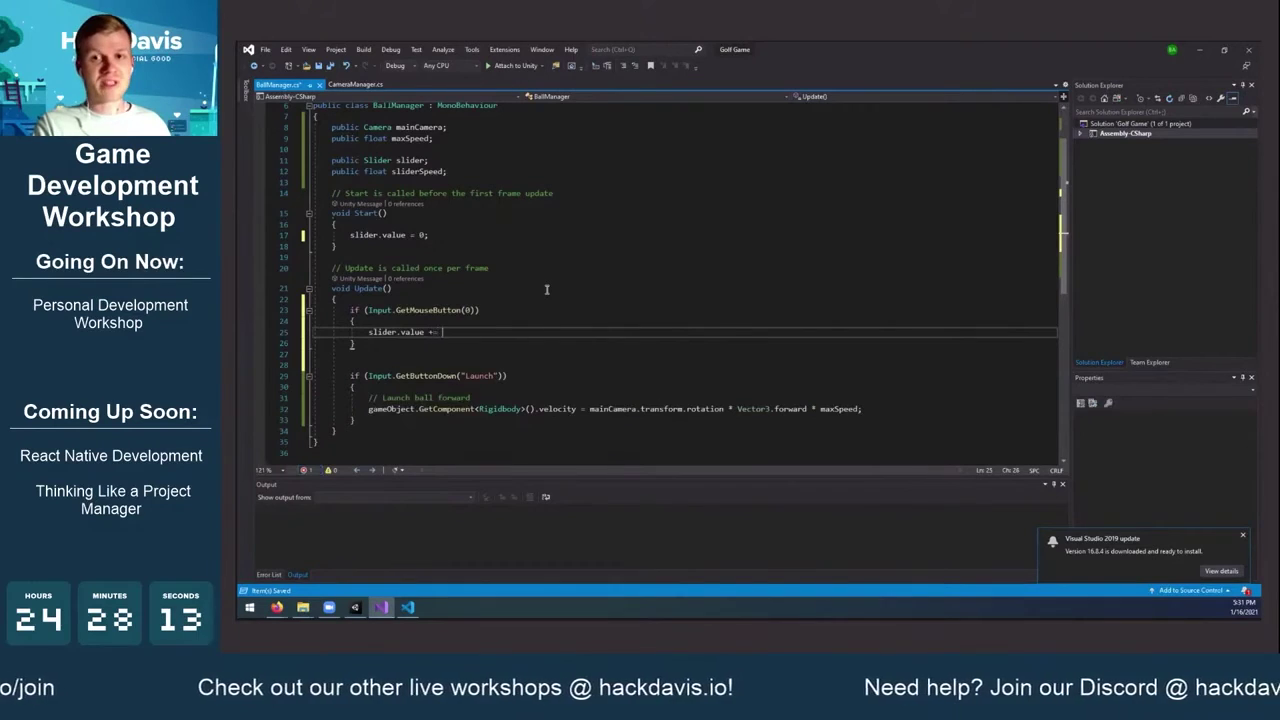
pyautogui.write('slid')
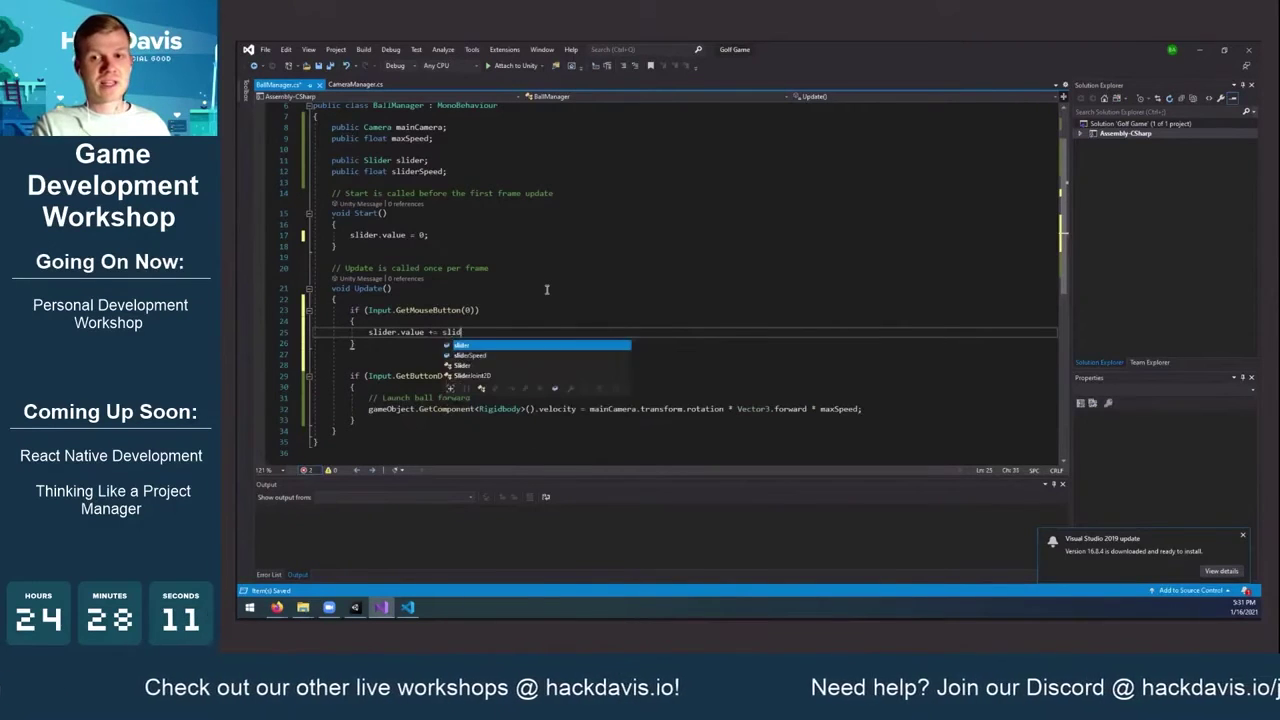
pyautogui.write('erSpeed')
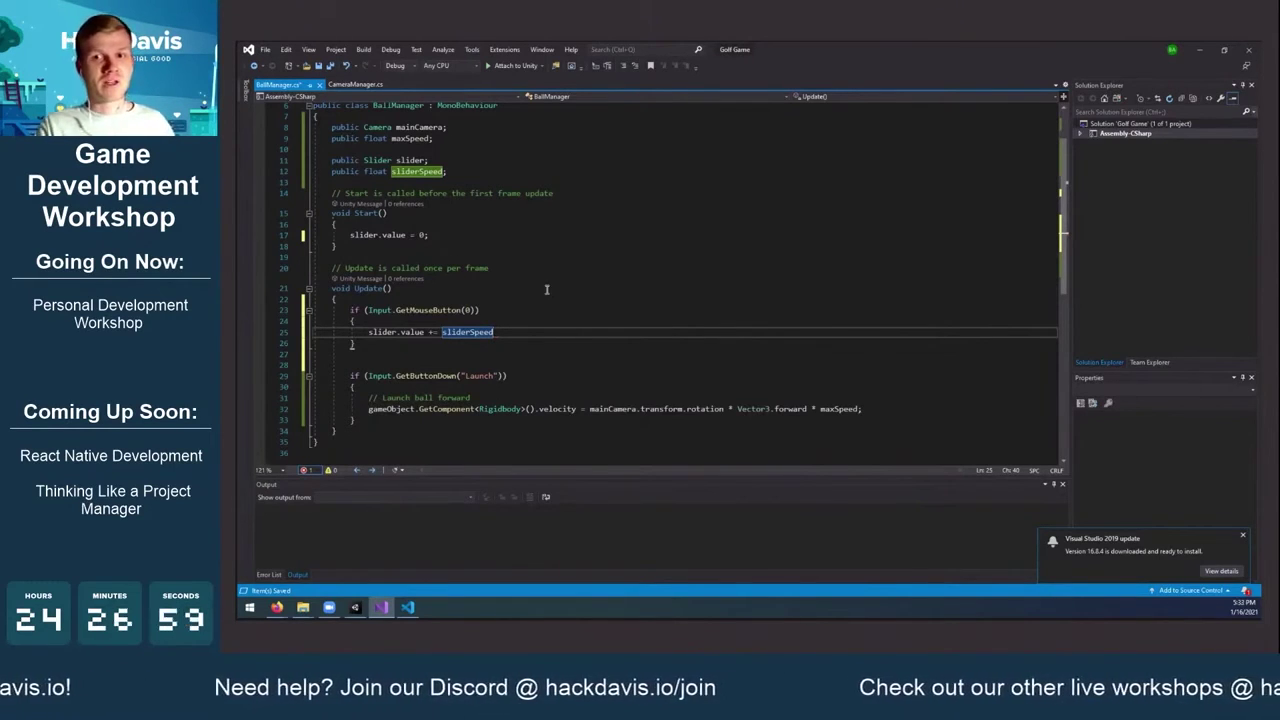
# Multiply the slider increment by Time.deltaTime and terminate the statement
pyautogui.write('* Ti')
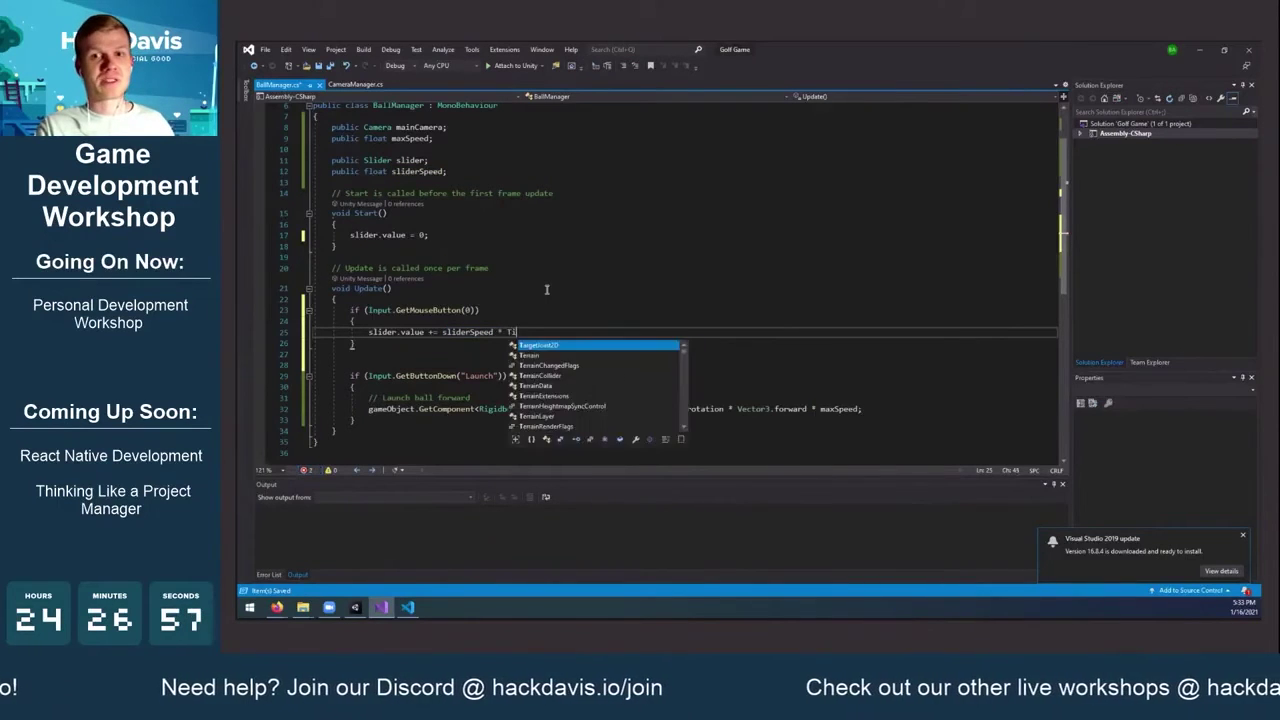
pyautogui.write('me.d')
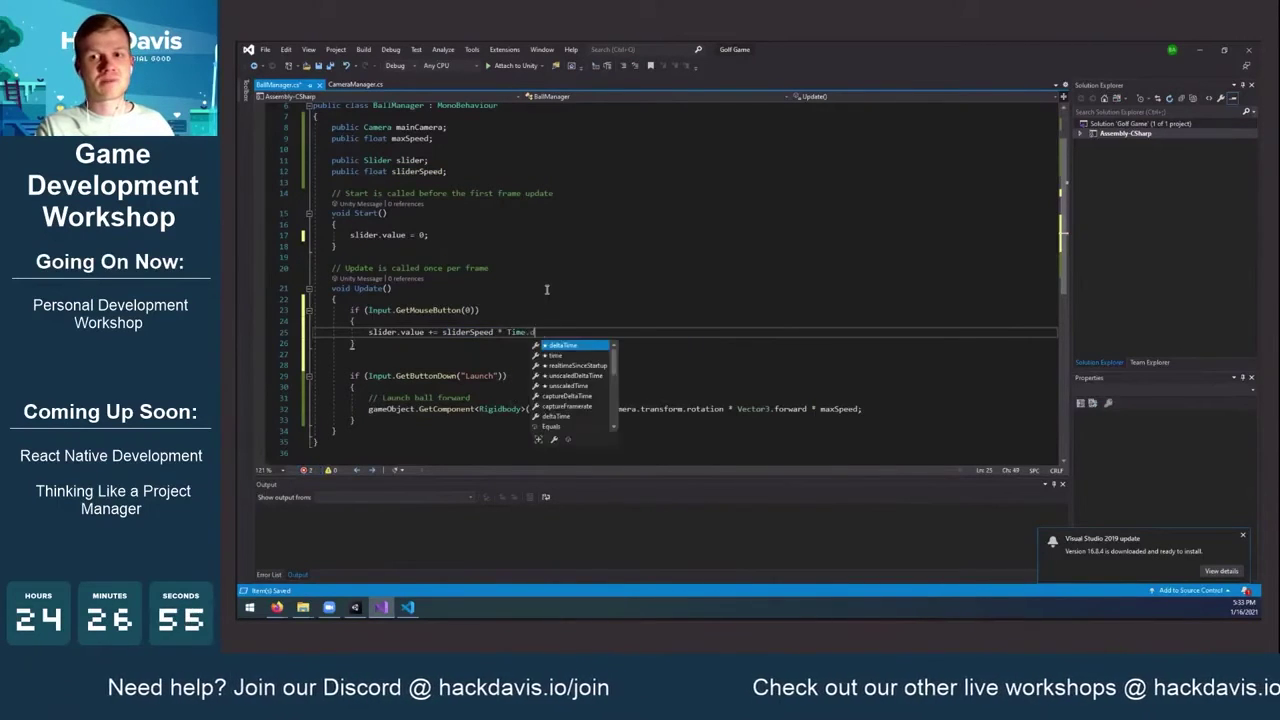
pyautogui.press('Tab')
pyautogui.hotkey('ctrl', 'BackSpace')
pyautogui.write('del')
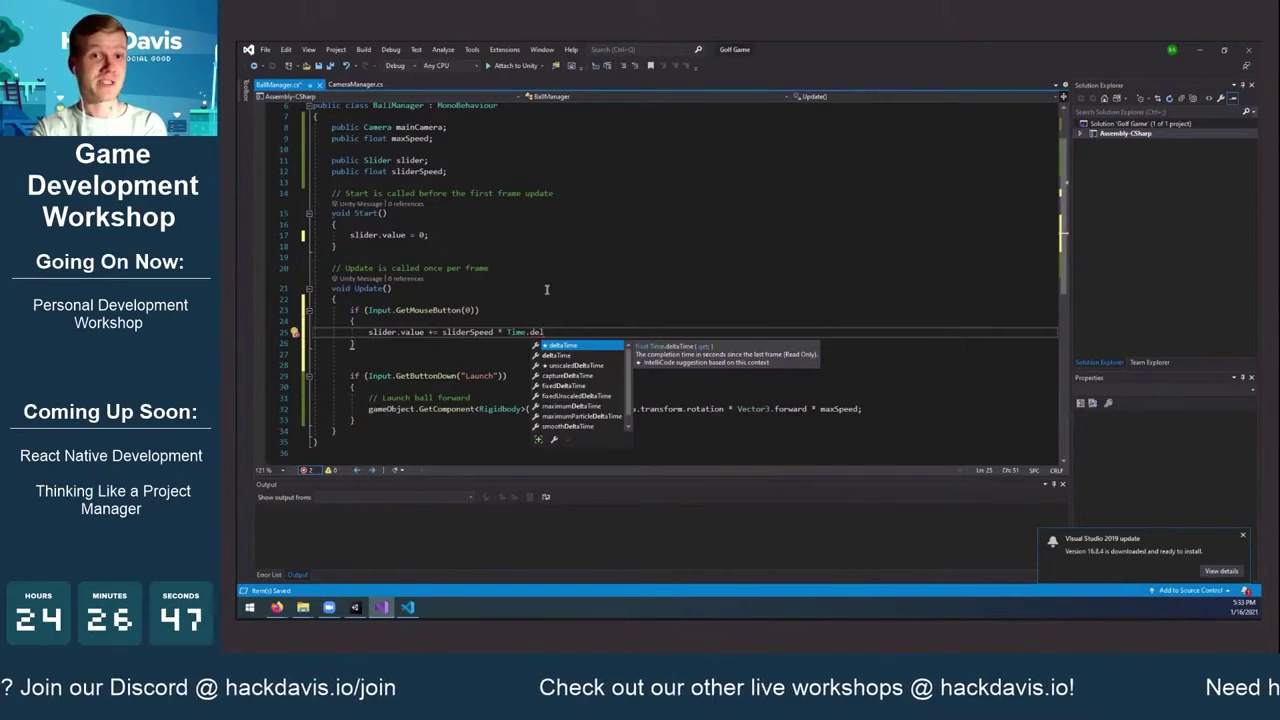
pyautogui.press('Tab')
pyautogui.write(';')
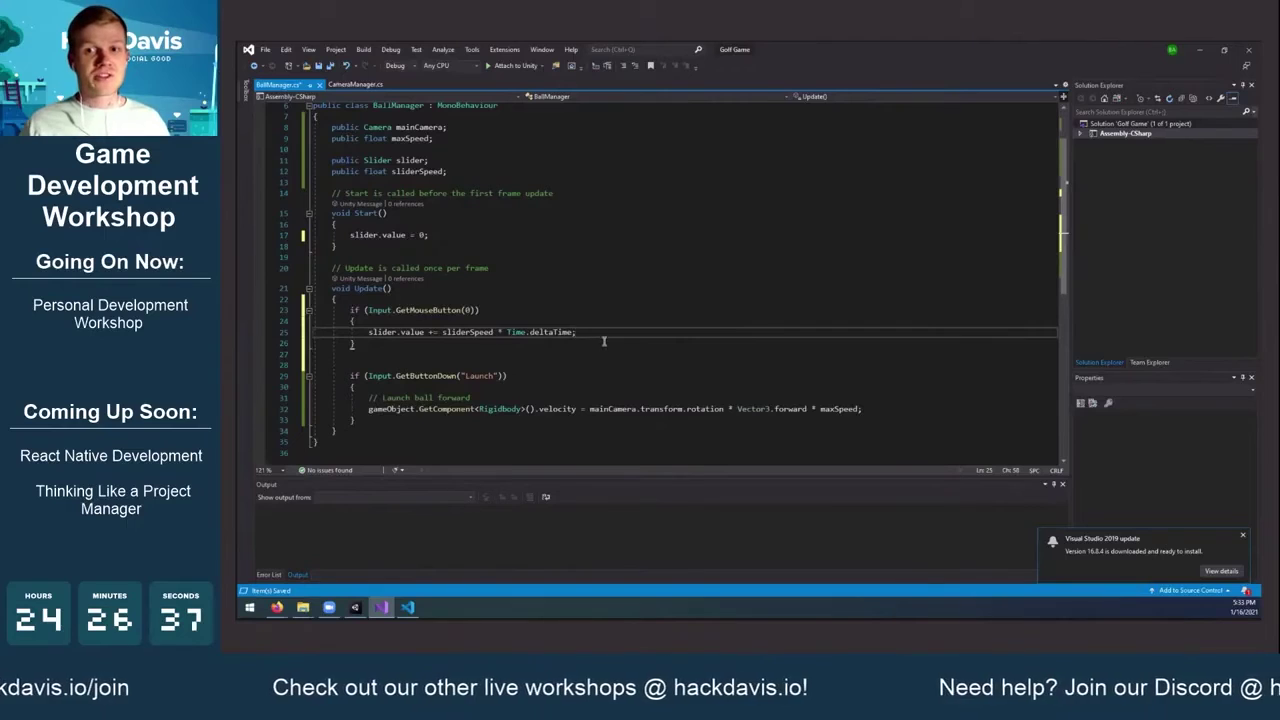
# Duplicate the mouse button if block directly below itself and make the copy check GetMouseButton(1)
pyautogui.moveTo(603, 338); pyautogui.dragTo(354, 350)
pyautogui.click(392, 316)
pyautogui.hotkey('ctrl', 'c')
pyautogui.click(375, 353)
pyautogui.hotkey('ctrl', 'v')
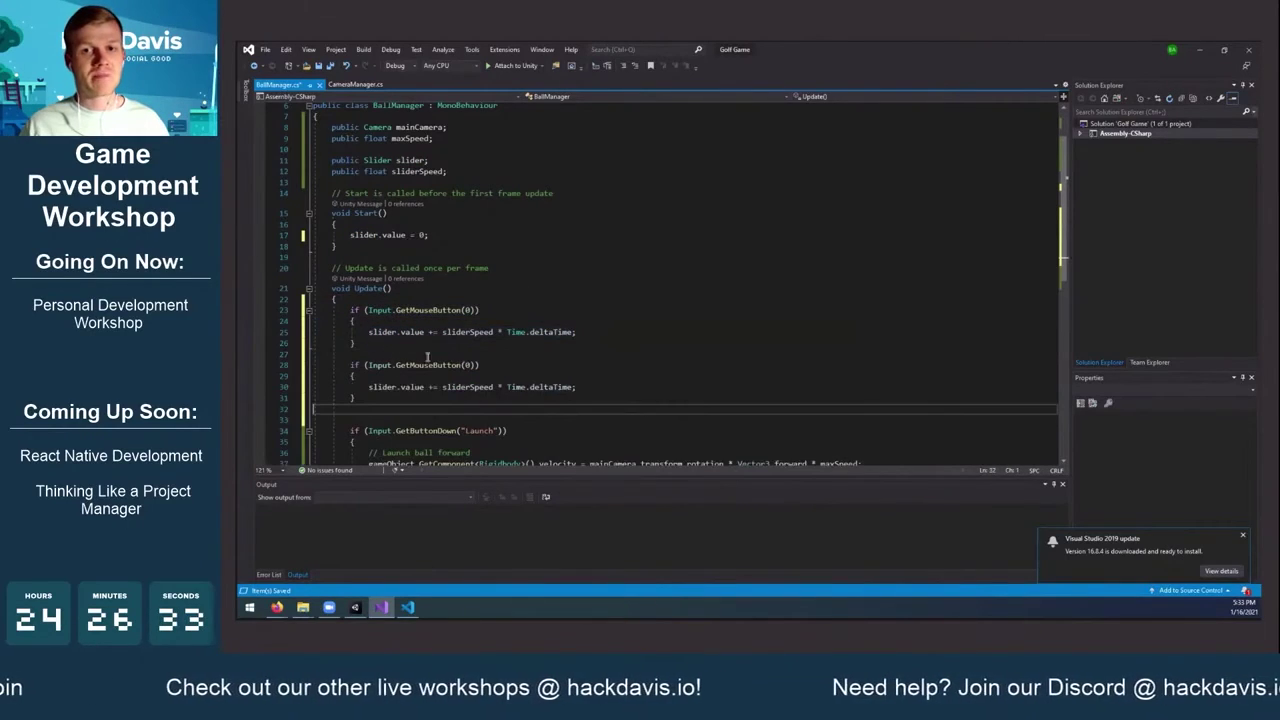
pyautogui.click(469, 365)
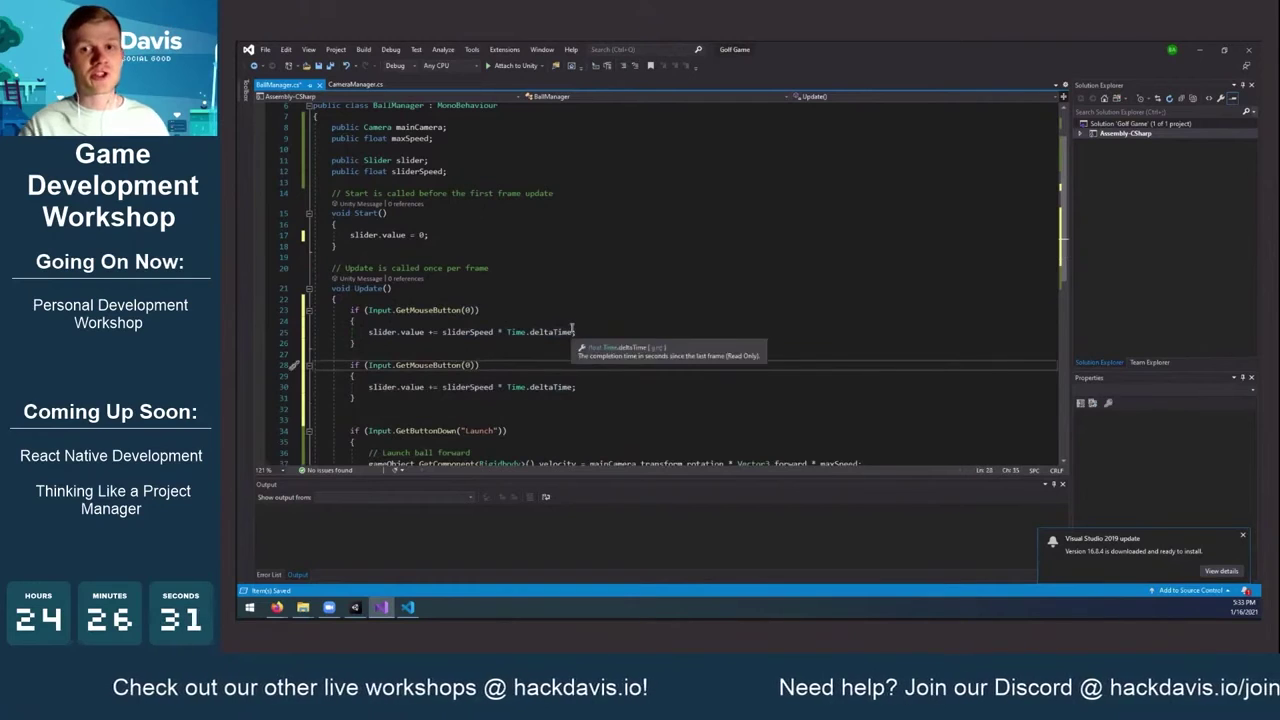
pyautogui.press('Delete')
pyautogui.write('1')
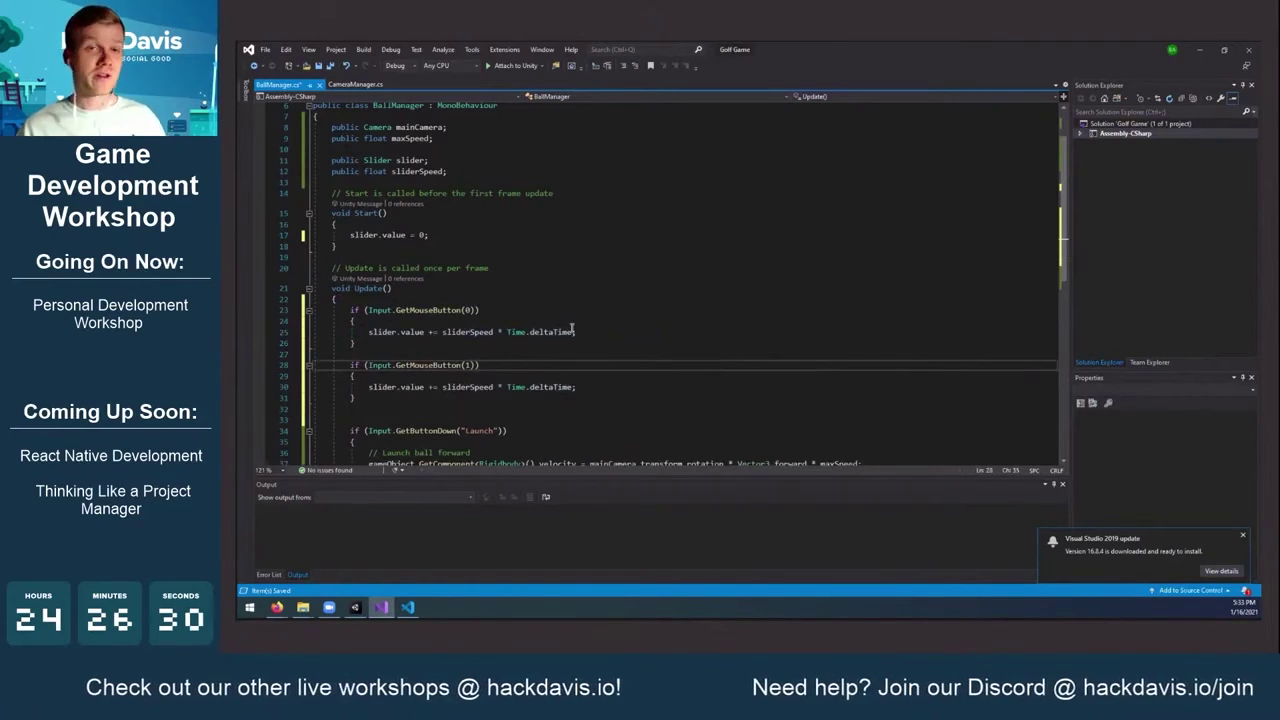
pyautogui.click(515, 354)
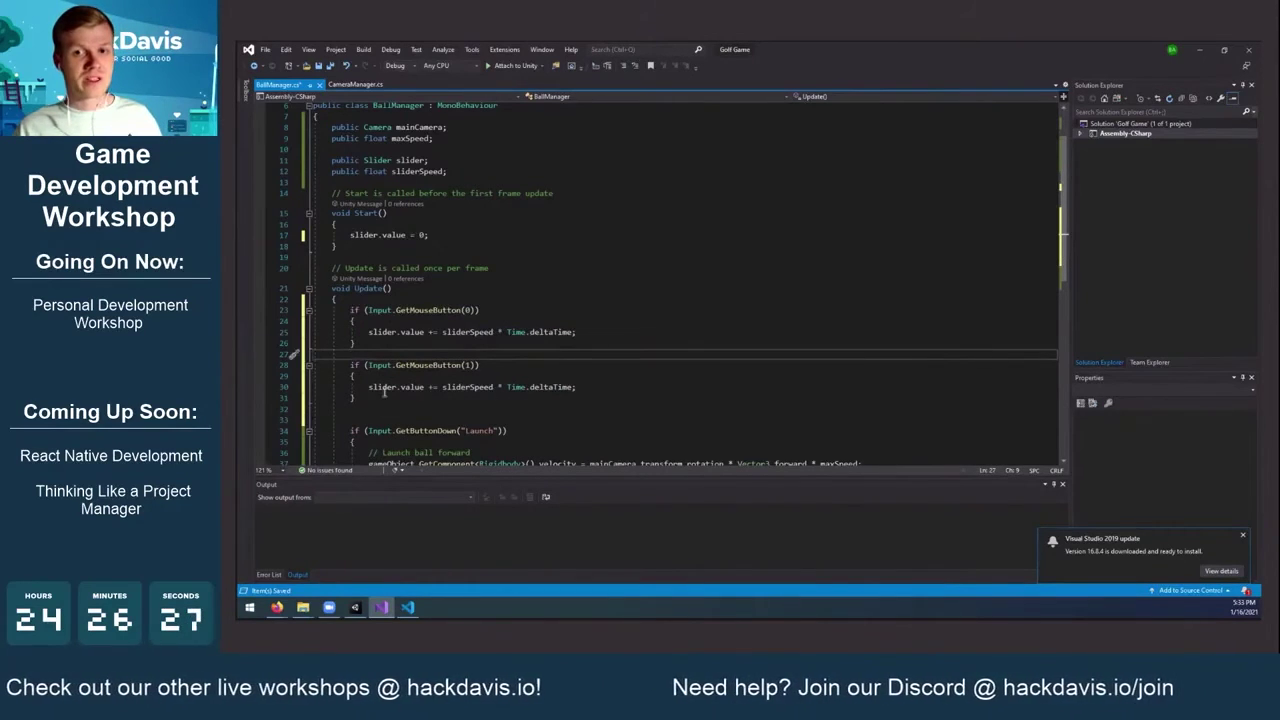
# Change the copied block's operator to -= so it decreases slider.value, and save the script
pyautogui.click(431, 387)
pyautogui.press('BackSpace')
pyautogui.write('-')
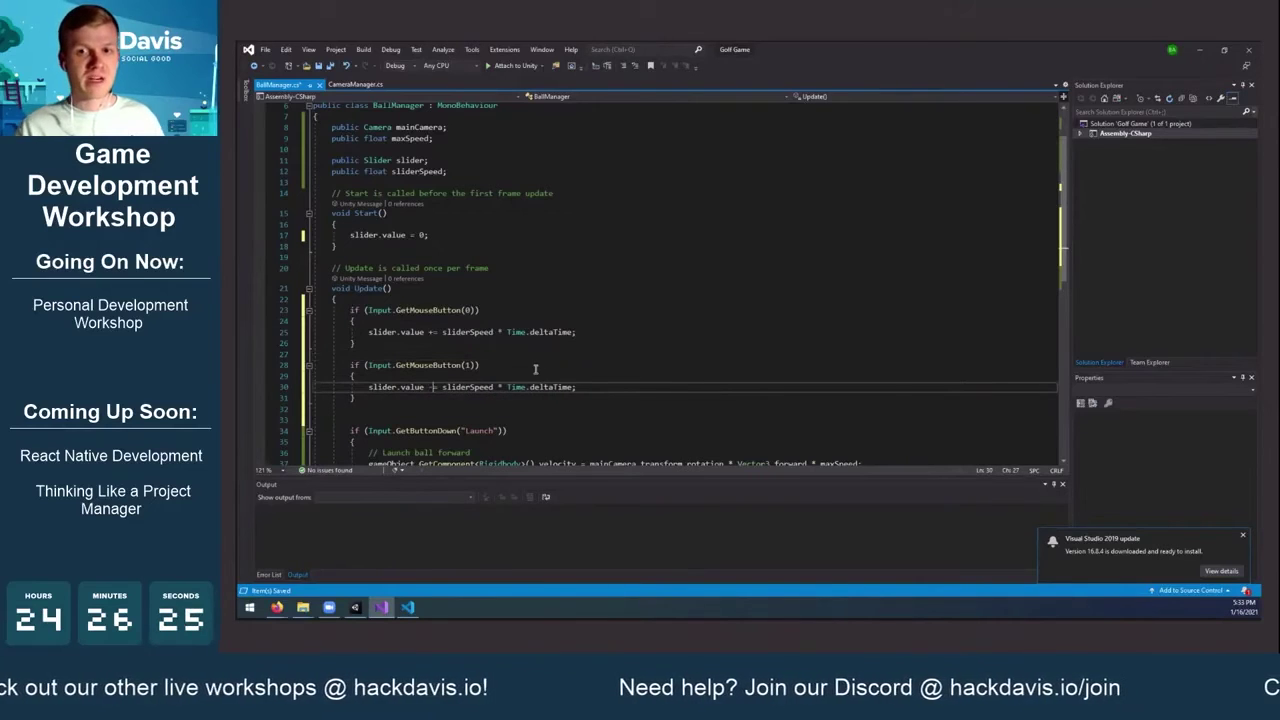
pyautogui.click(505, 354)
pyautogui.hotkey('ctrl', 's')
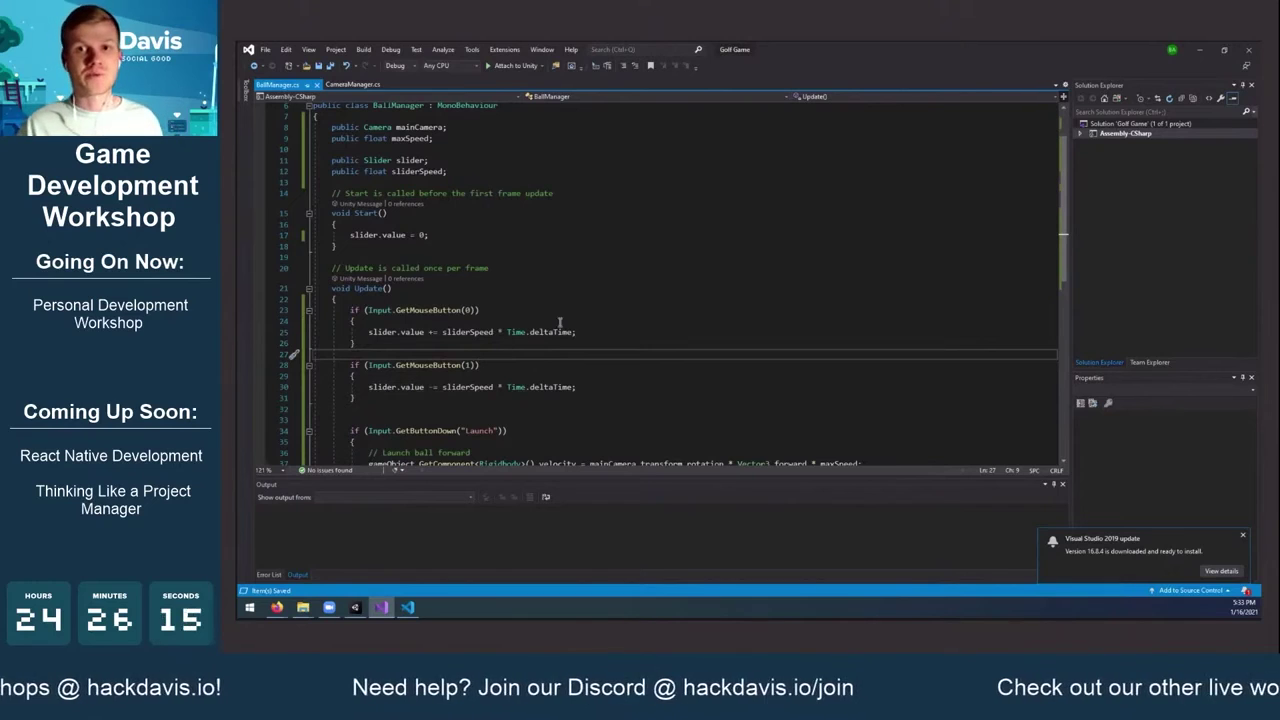
# Multiply the ball's launch velocity by slider.value after maxSpeed, and save the script
pyautogui.scroll(-2, 565, 322)
pyautogui.doubleClick(840, 399)
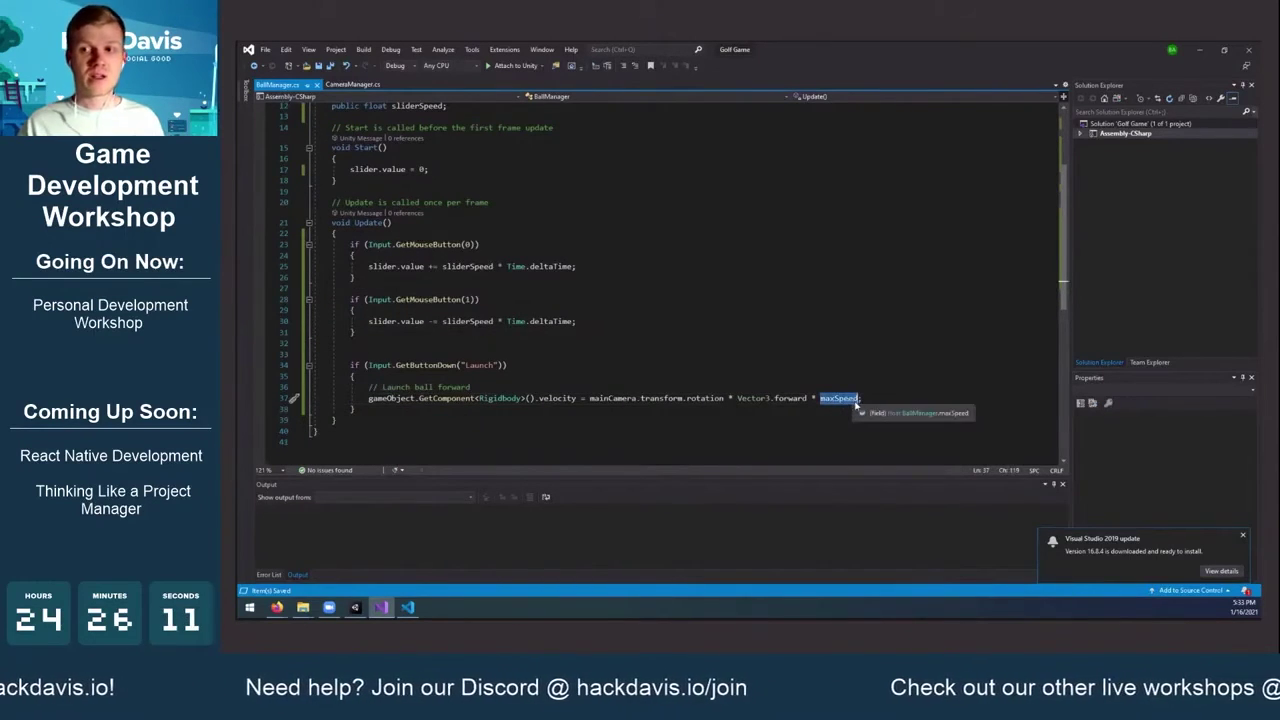
pyautogui.press('Right')
pyautogui.write('* slide')
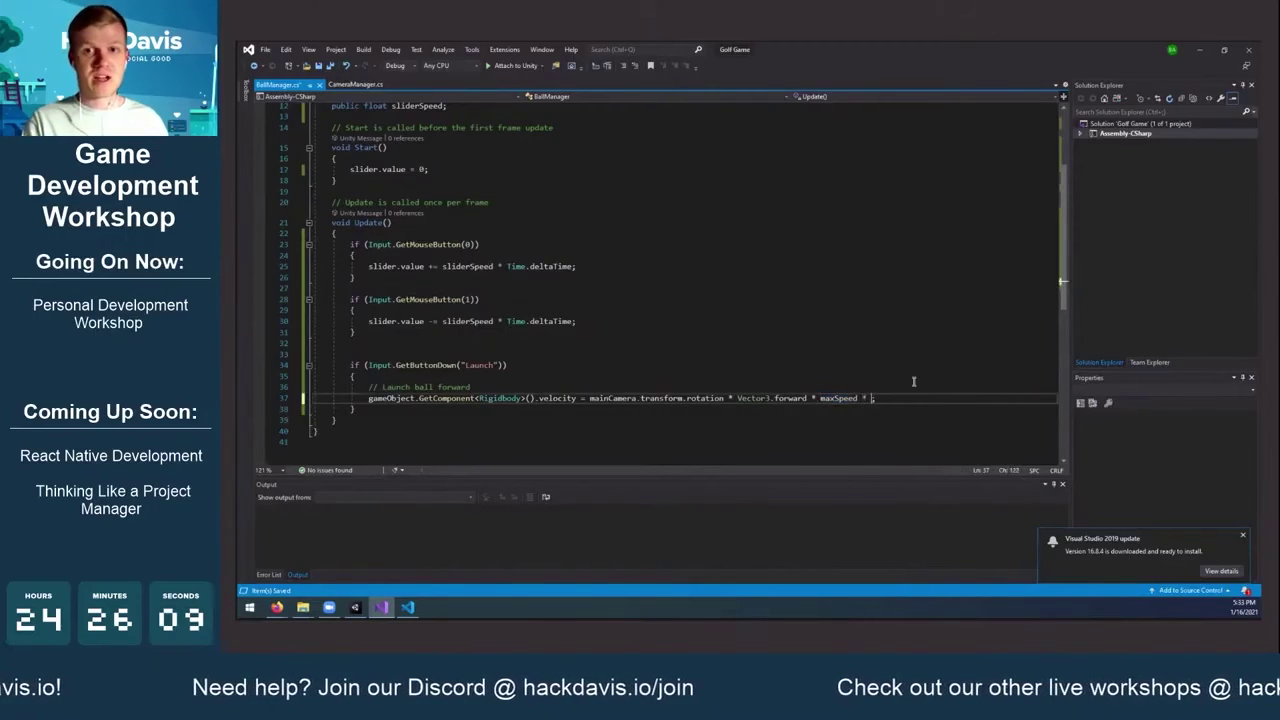
pyautogui.write('r.value')
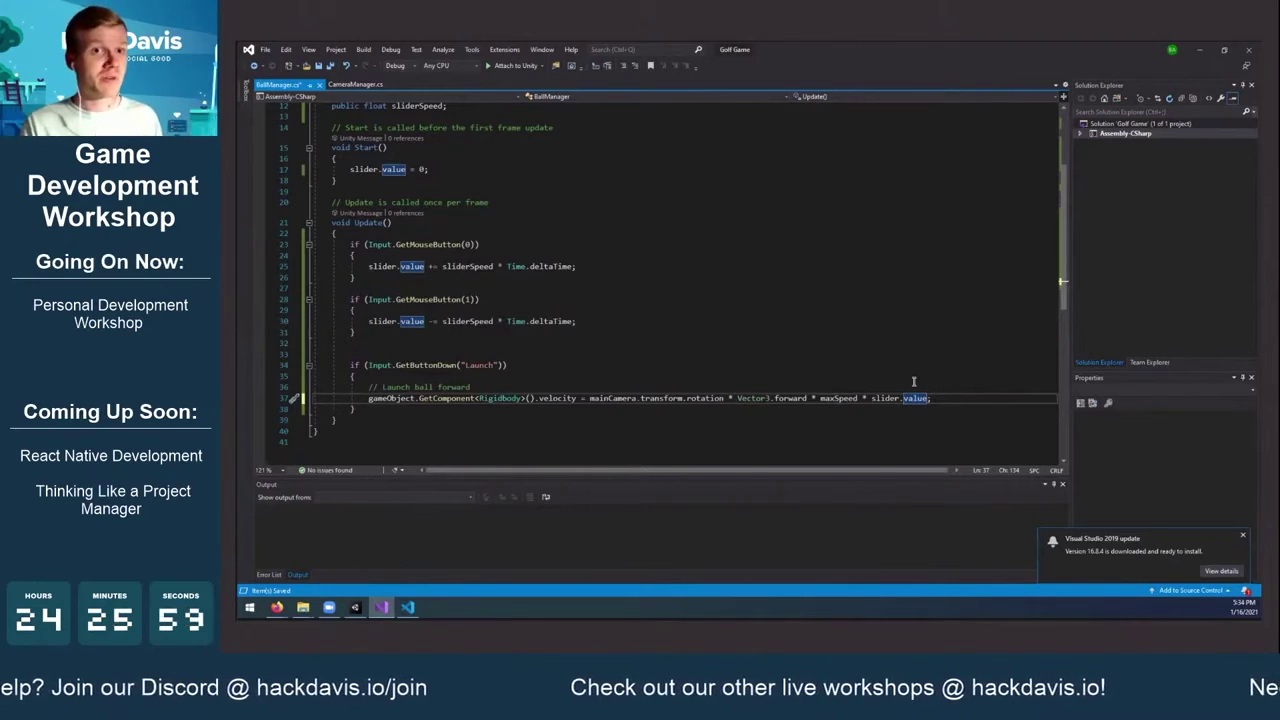
pyautogui.click(663, 266)
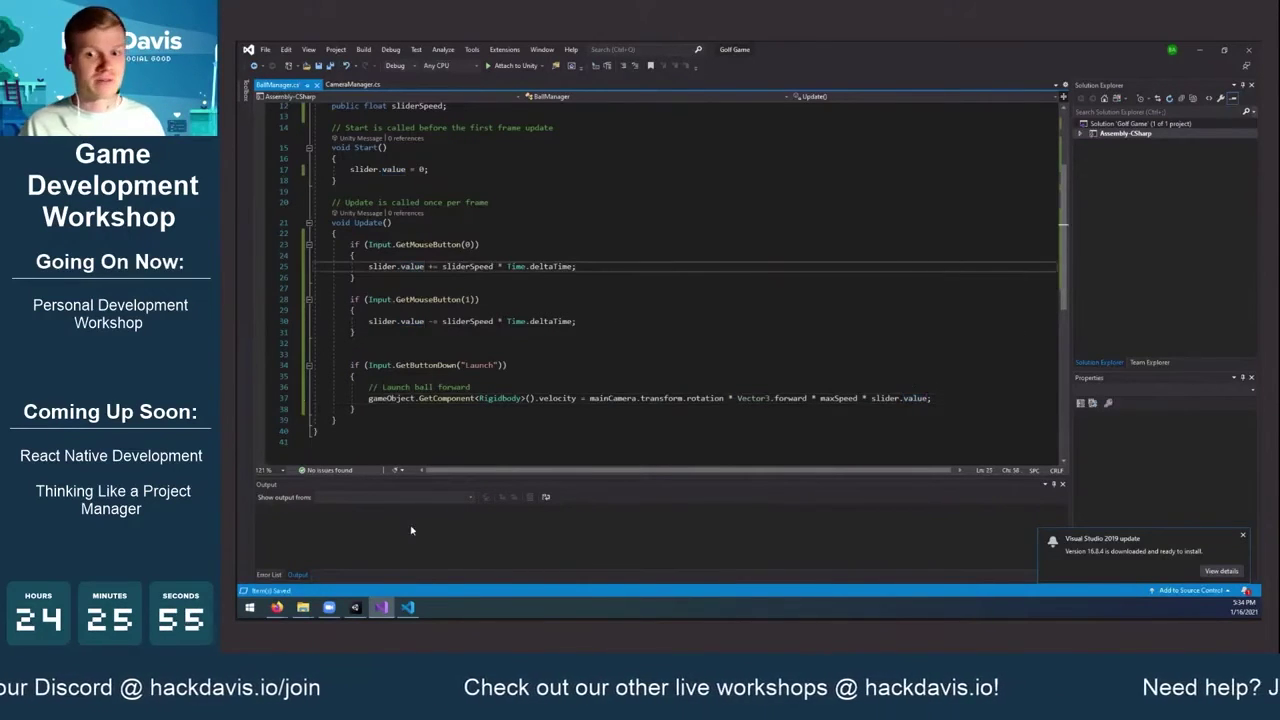
# Switch to the Unity editor and run the golf game scene to test the power slider
pyautogui.click(356, 607)
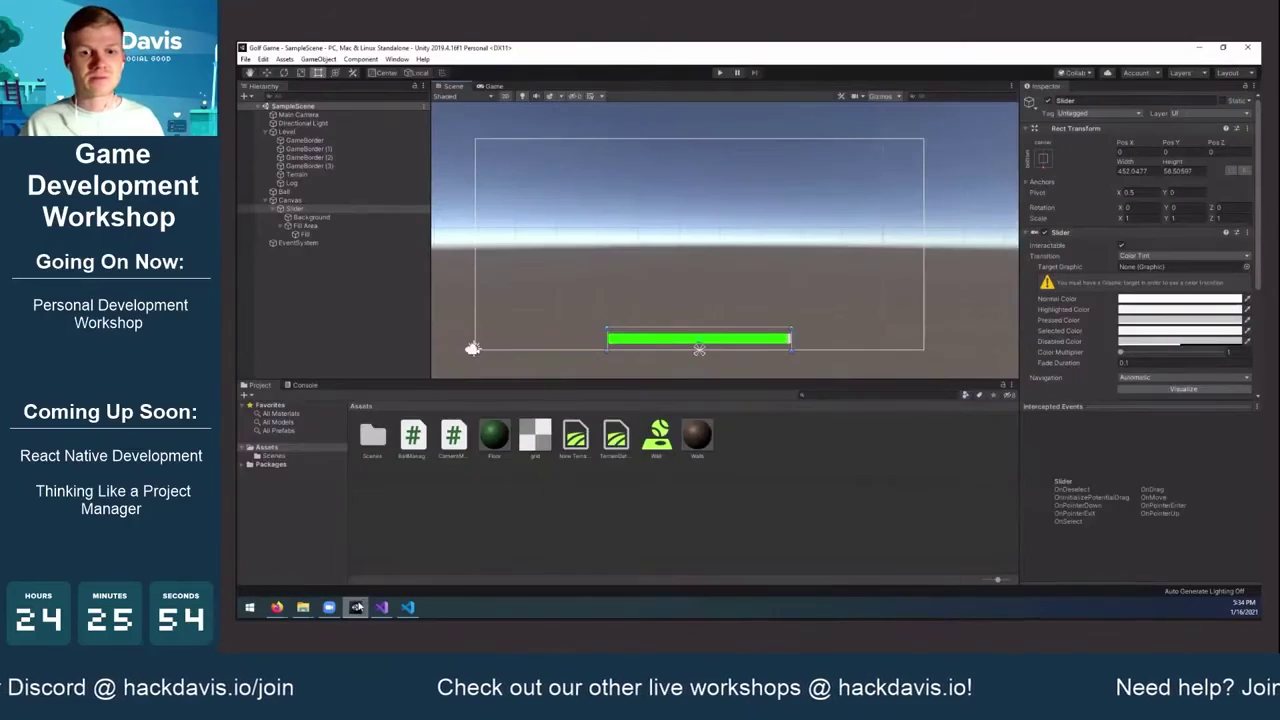
pyautogui.click(719, 72)
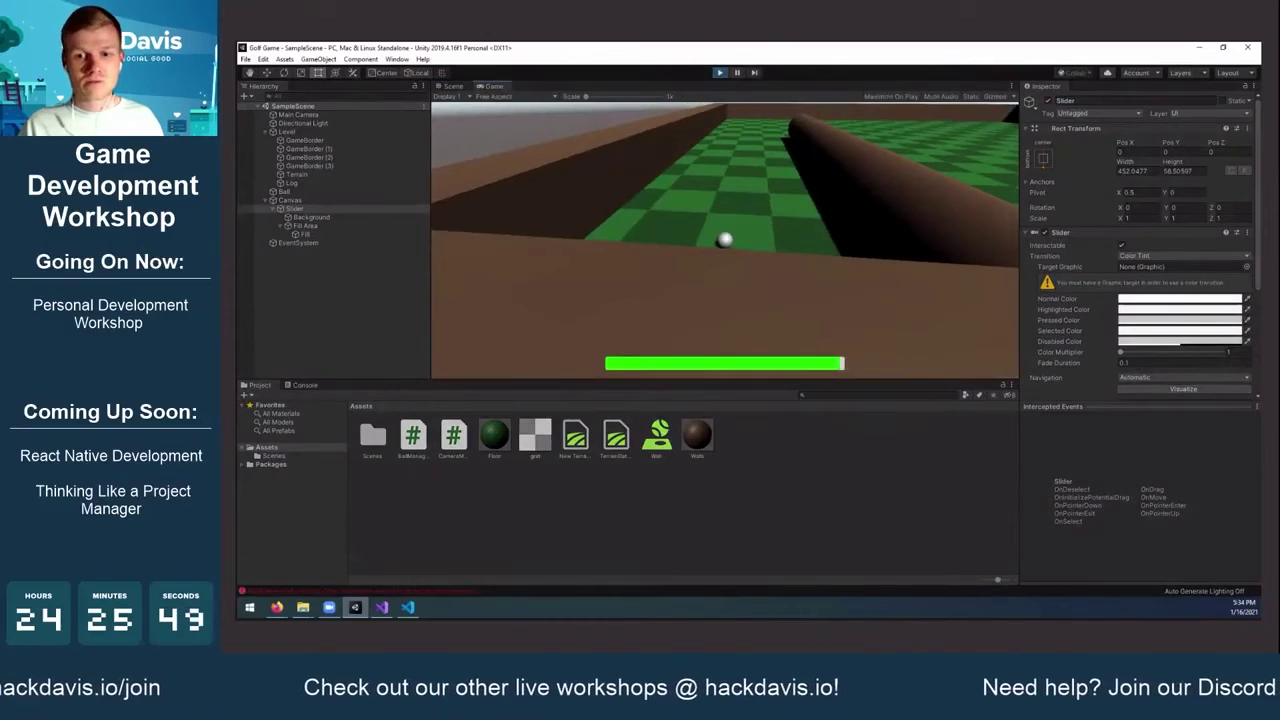
# Stop the running game and open the console to check its error messages
pyautogui.click(720, 73)
pyautogui.click(306, 385)
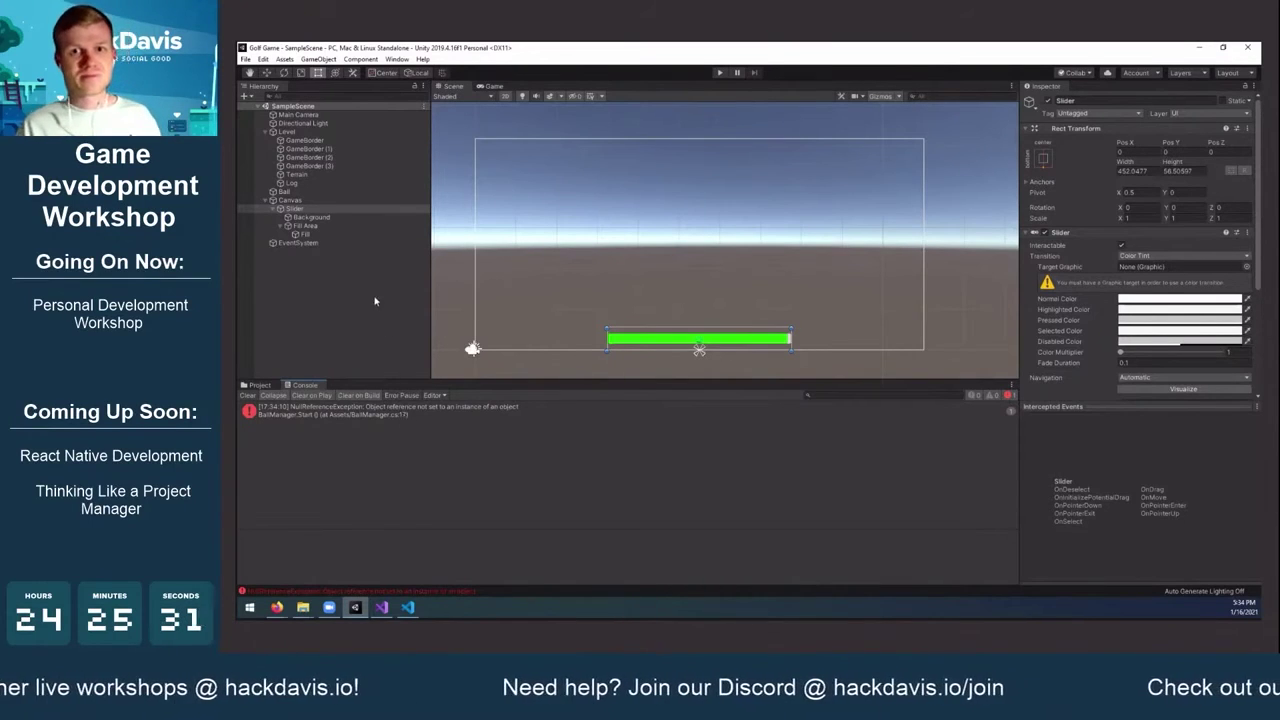
# On the Ball's Ball Manager script, assign the canvas Slider to the Slider reference and set Slider Speed to 1
pyautogui.click(300, 191)
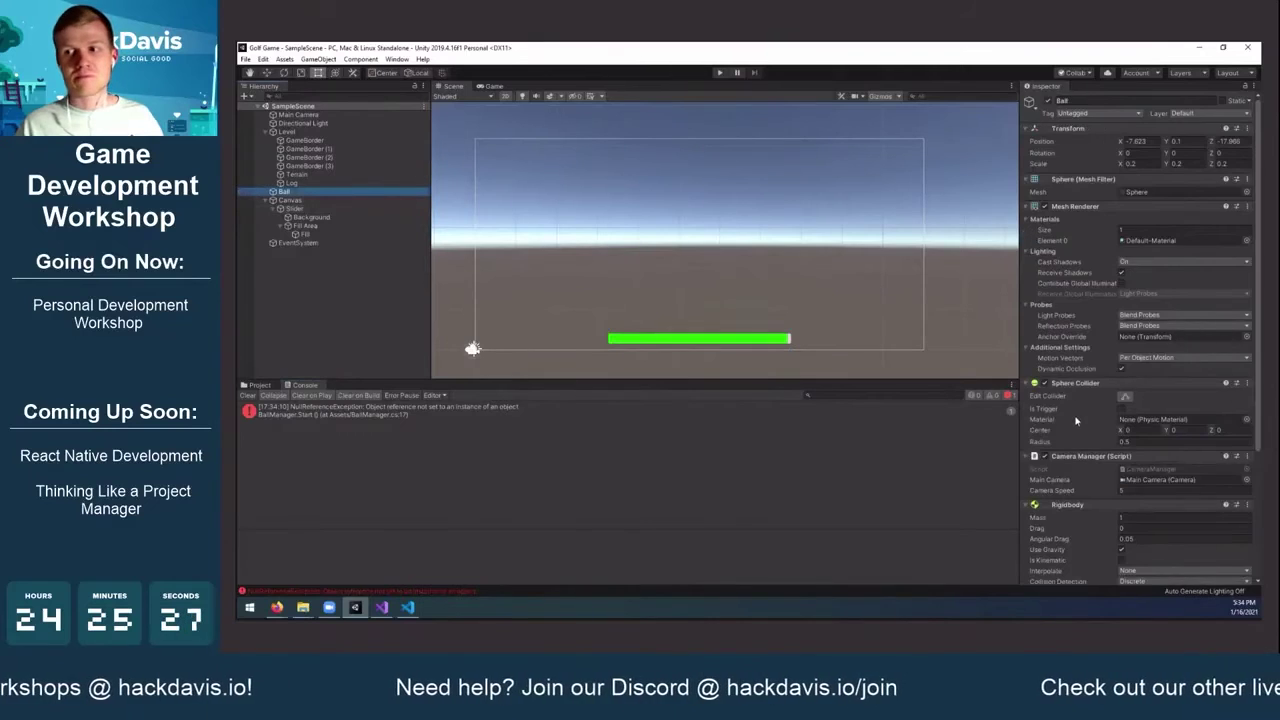
pyautogui.scroll(-5, 1076, 420)
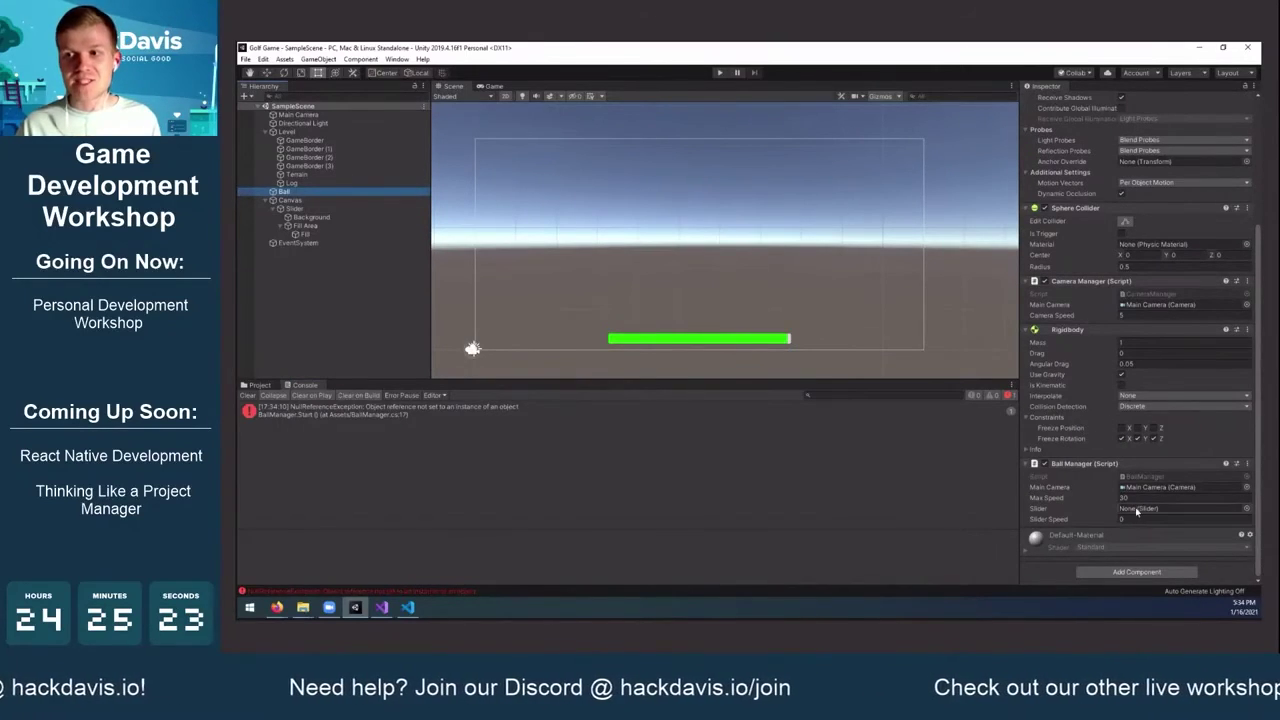
pyautogui.moveTo(294, 208); pyautogui.dragTo(1152, 510)
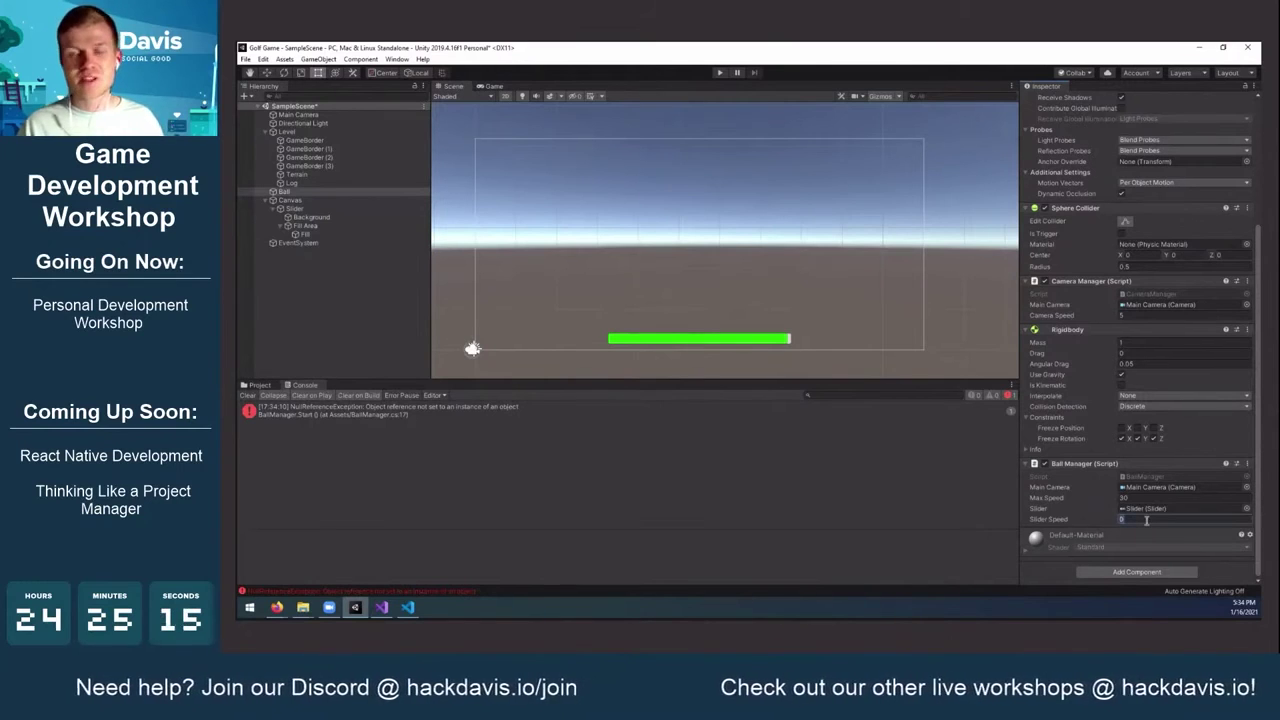
pyautogui.write('1')
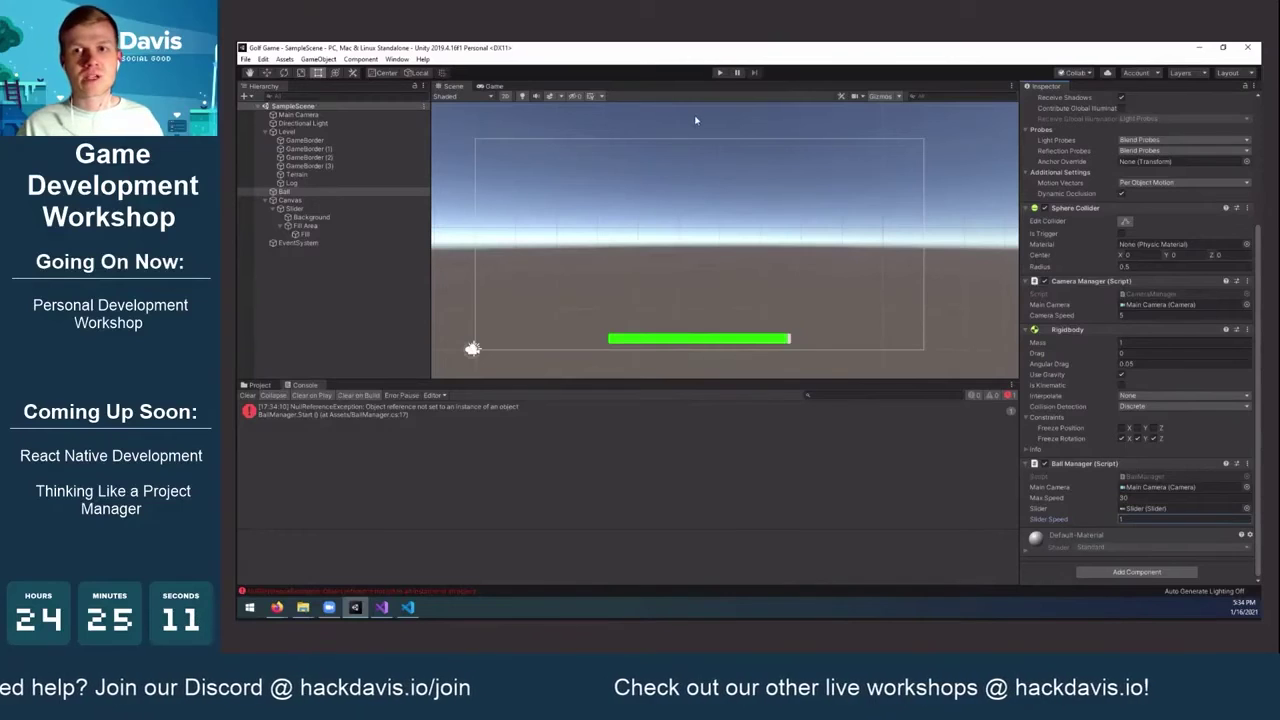
# Run the game, launch the ball at several slider power levels to test the speed scaling, and stop it
pyautogui.click(720, 73)
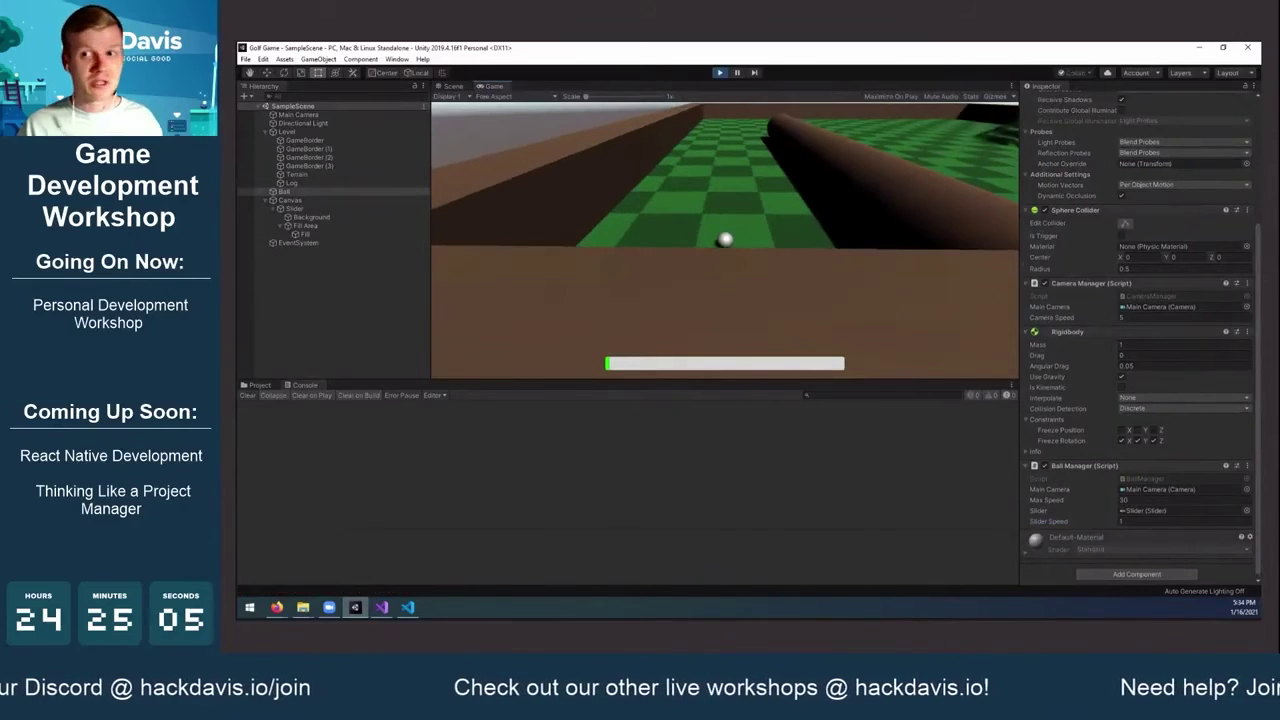
pyautogui.press('space')
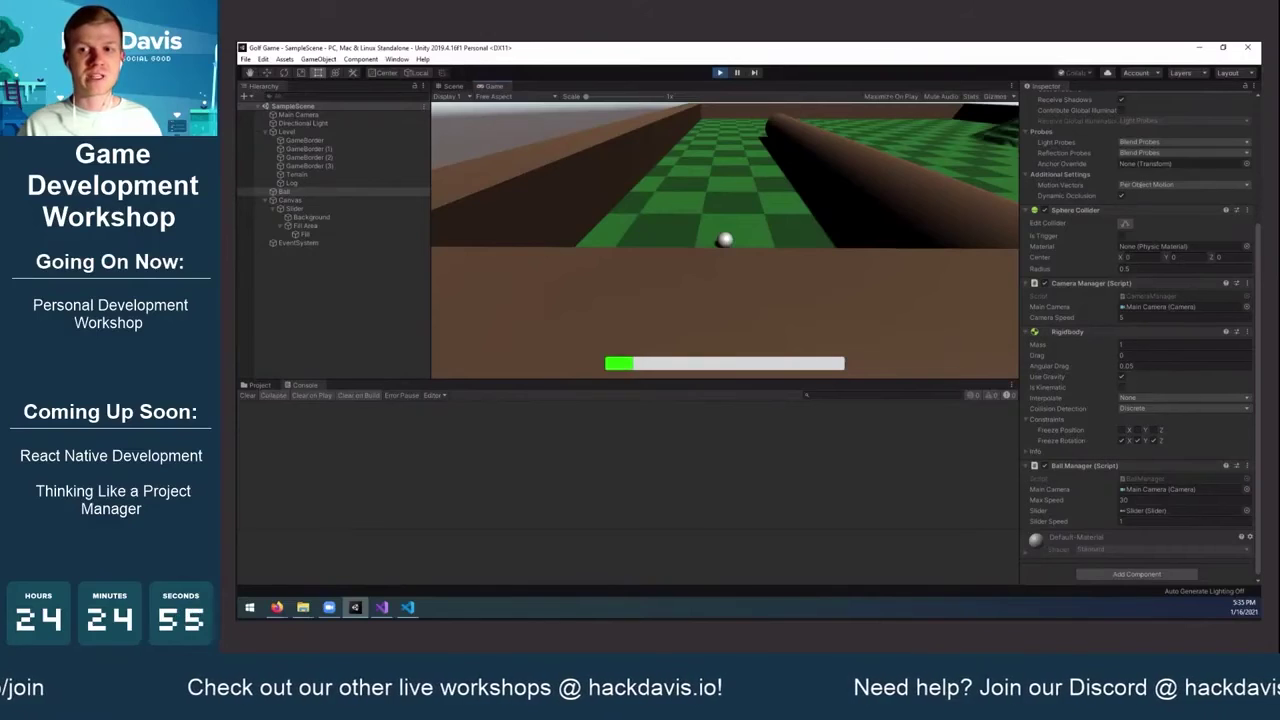
pyautogui.press('space')
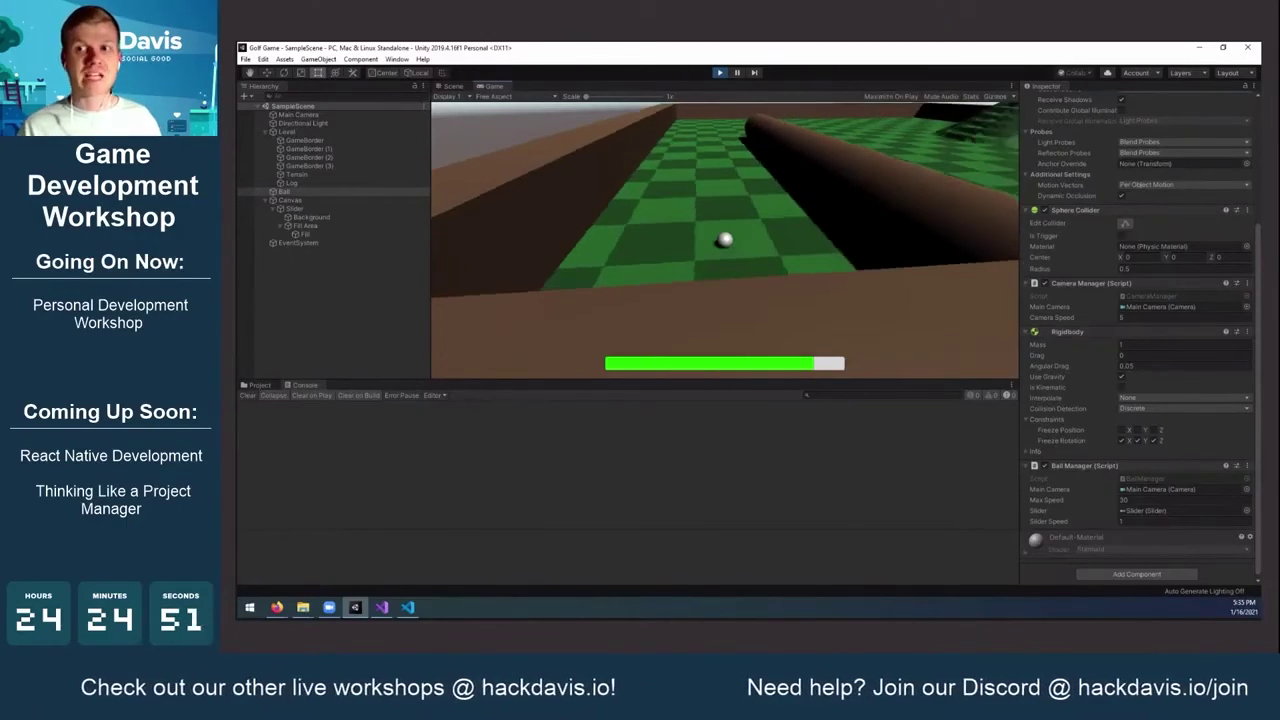
pyautogui.press('space')
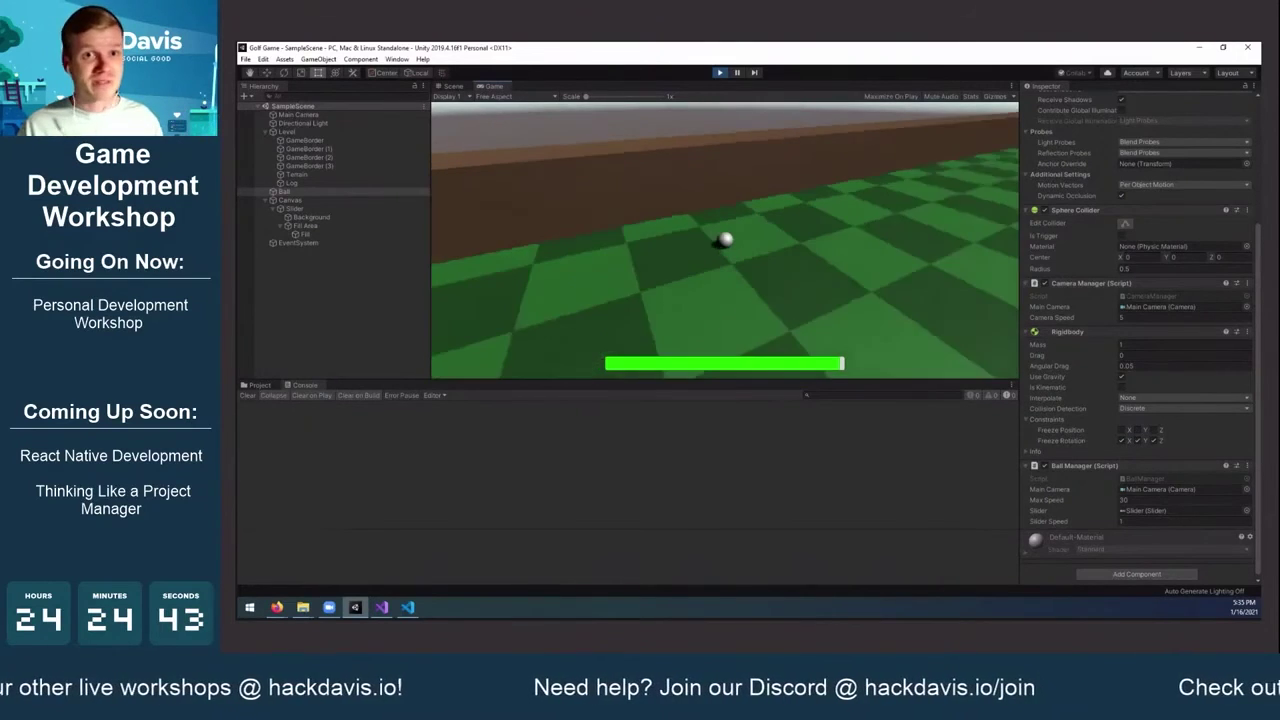
pyautogui.click(722, 72)
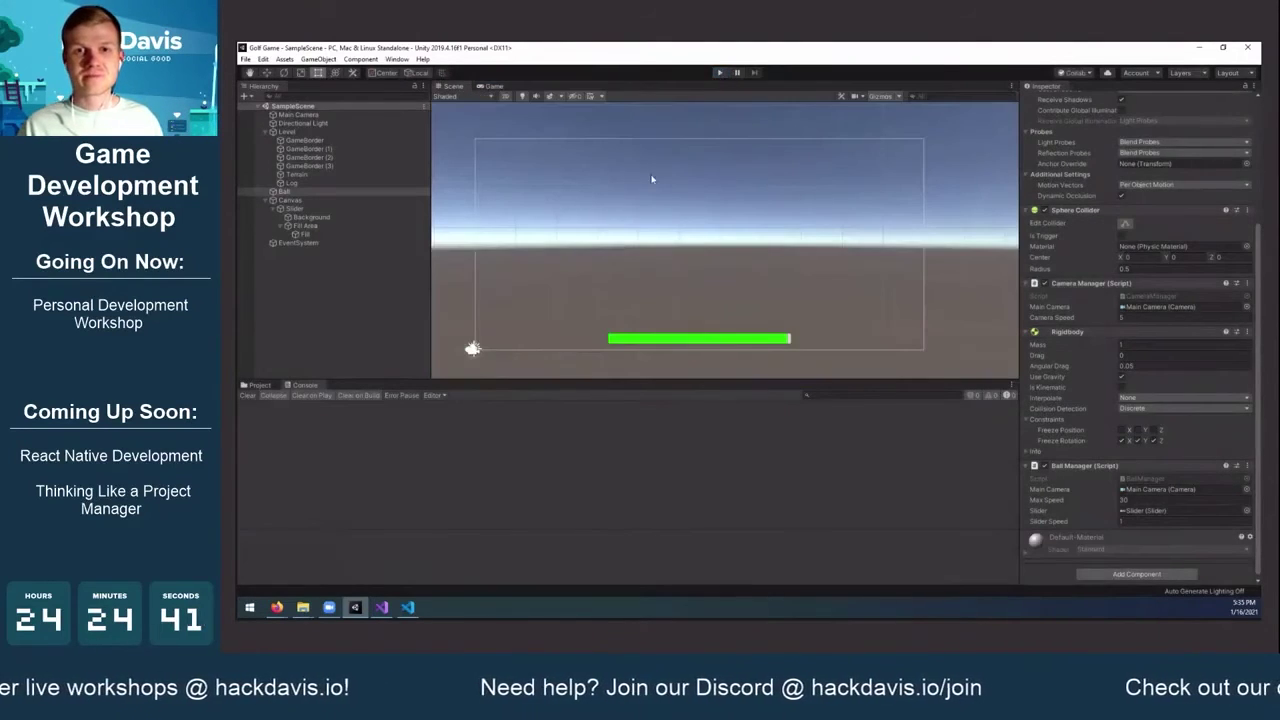
# Set the Max Speed of the Ball's Ball Manager script to 50
pyautogui.click(306, 192)
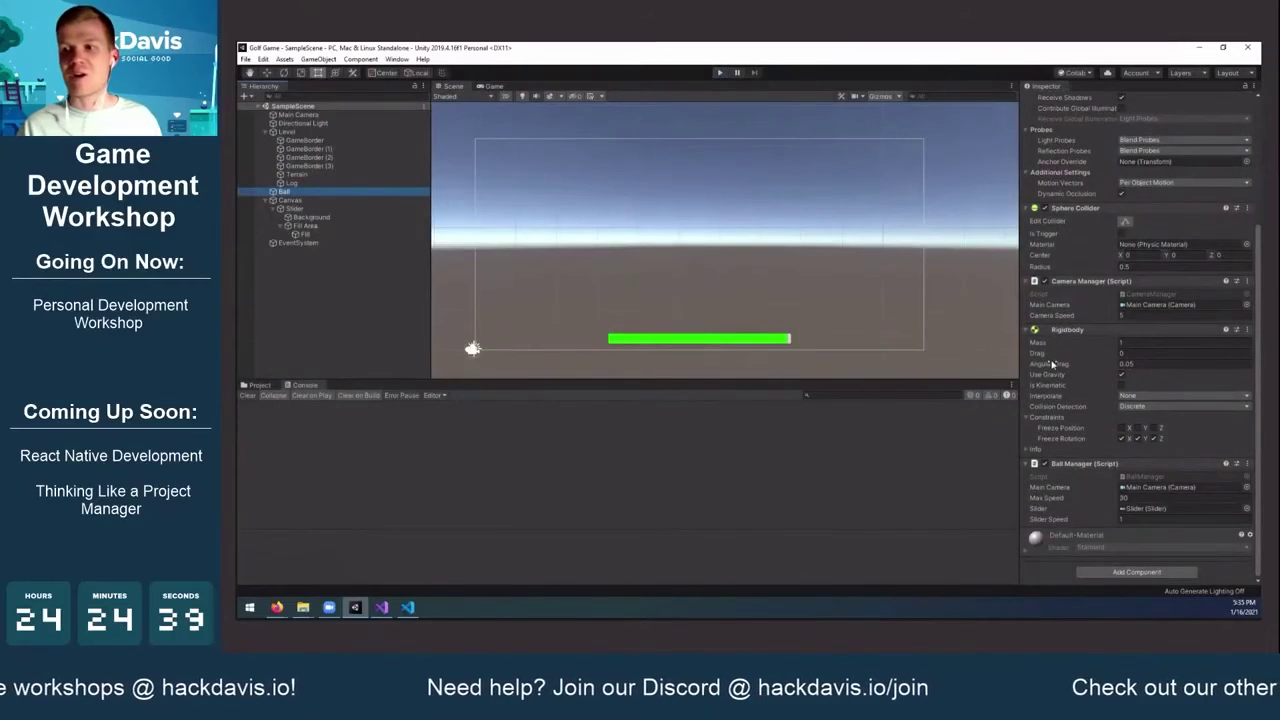
pyautogui.click(1142, 497)
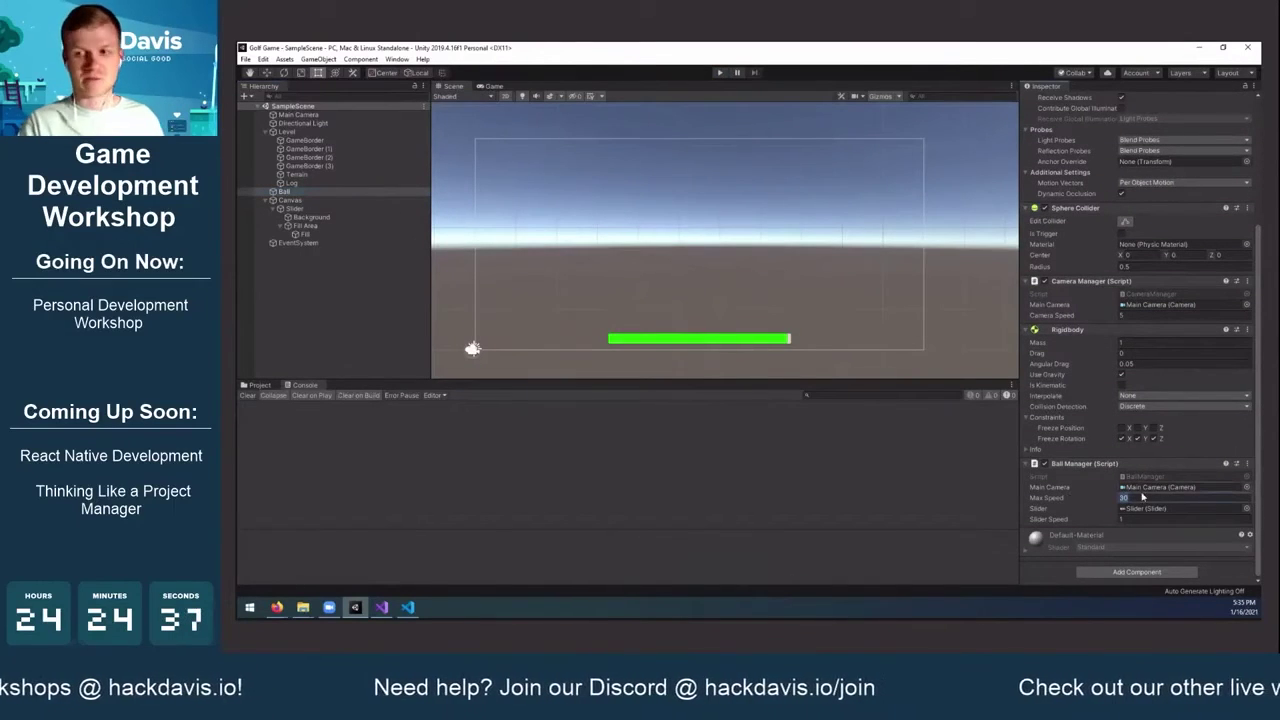
pyautogui.write('50')
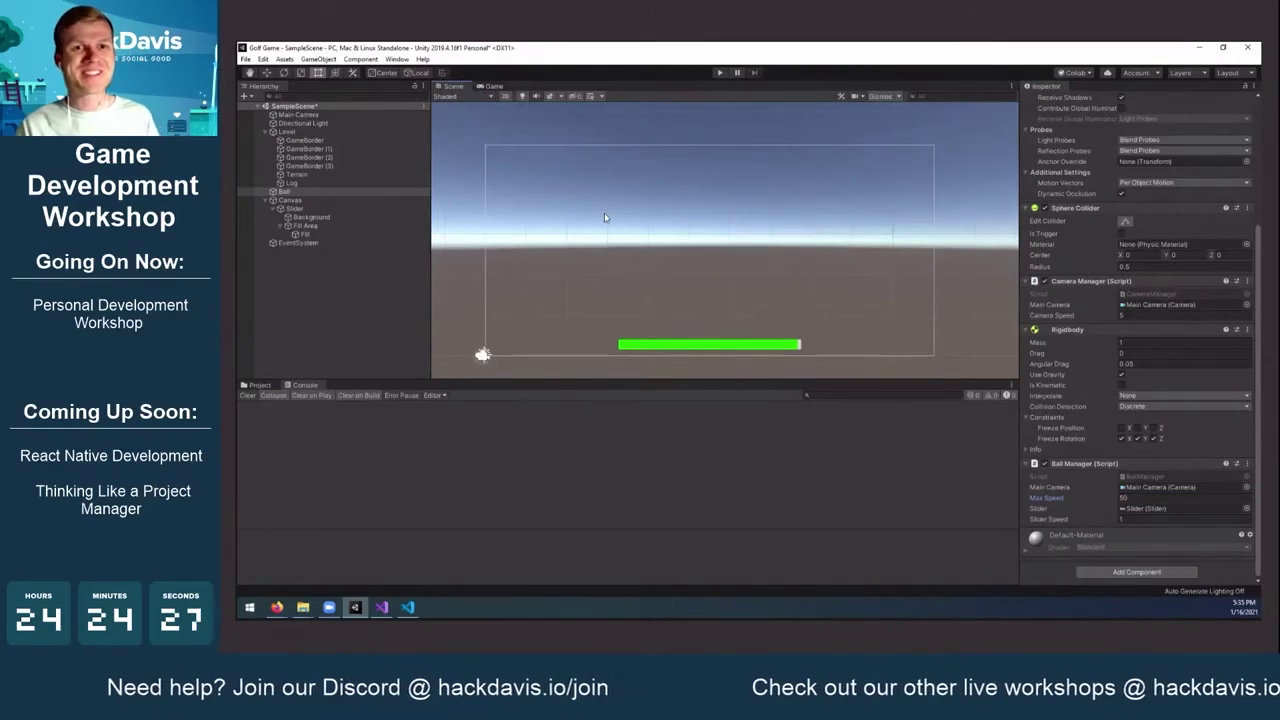
# Run the game again, test launching the ball with the new maximum speed at different power levels, and stop it
pyautogui.click(719, 72)
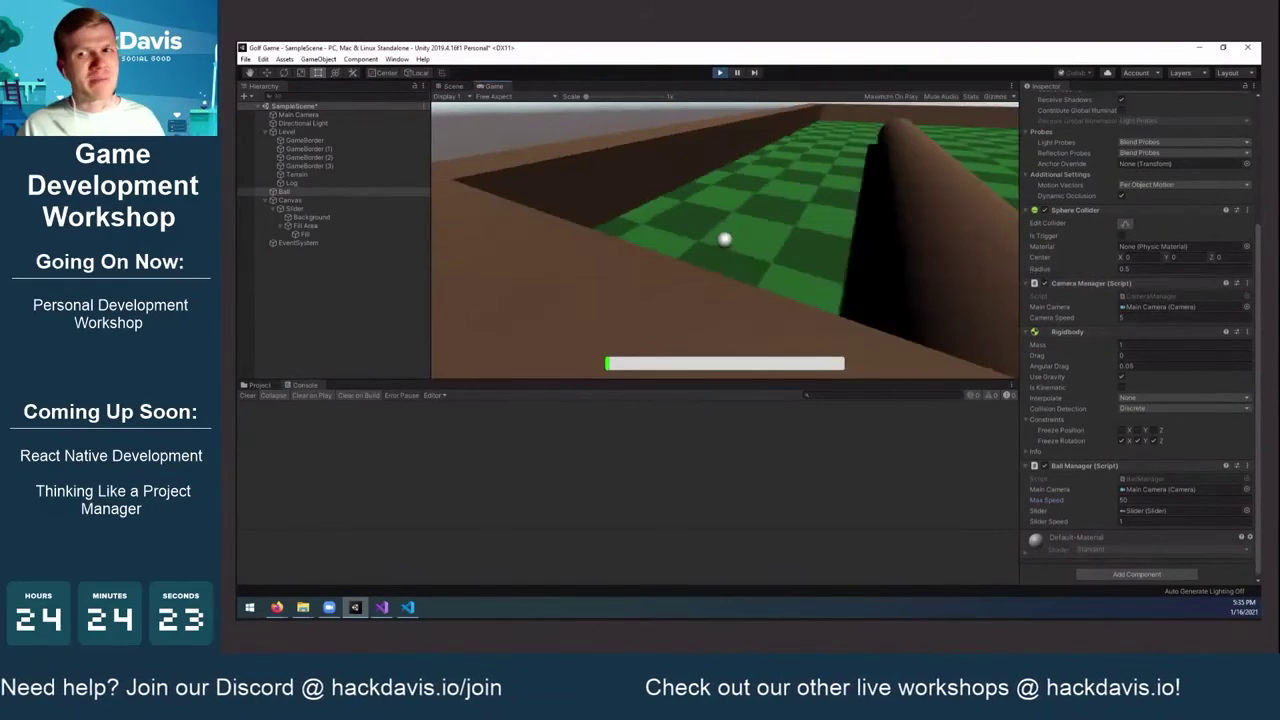
pyautogui.press('space')
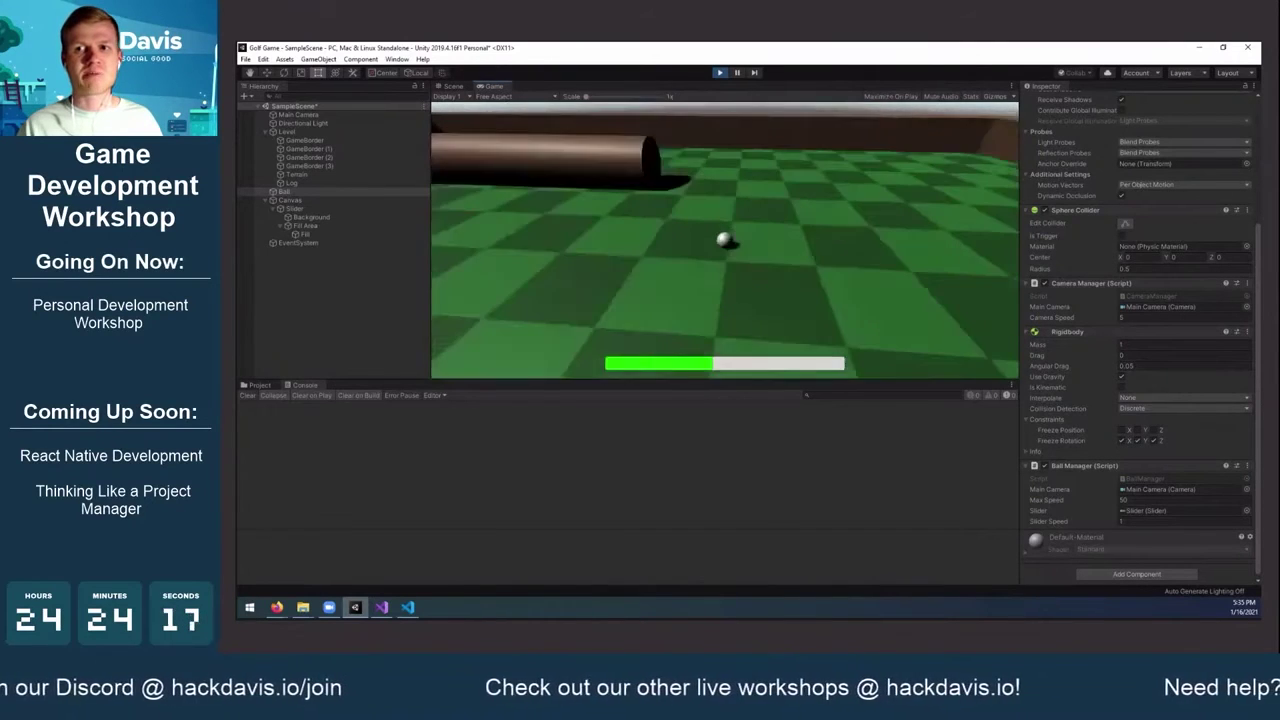
pyautogui.press('space')
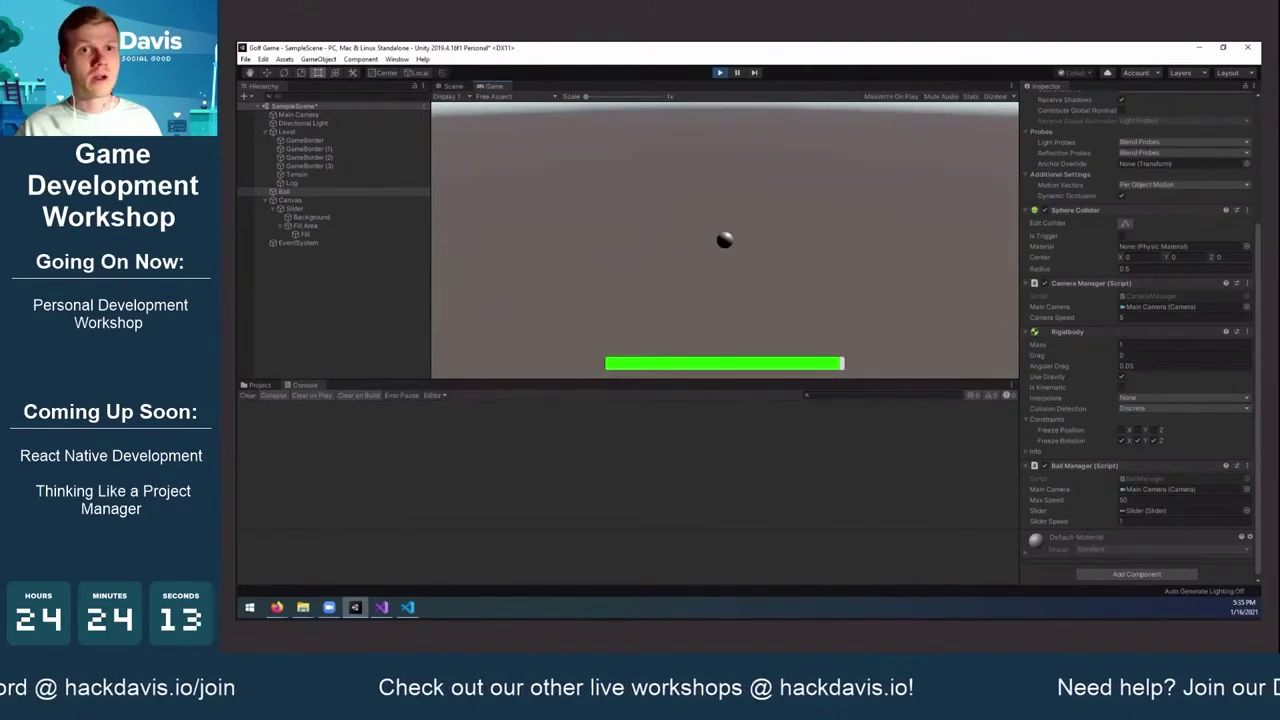
pyautogui.click(719, 73)
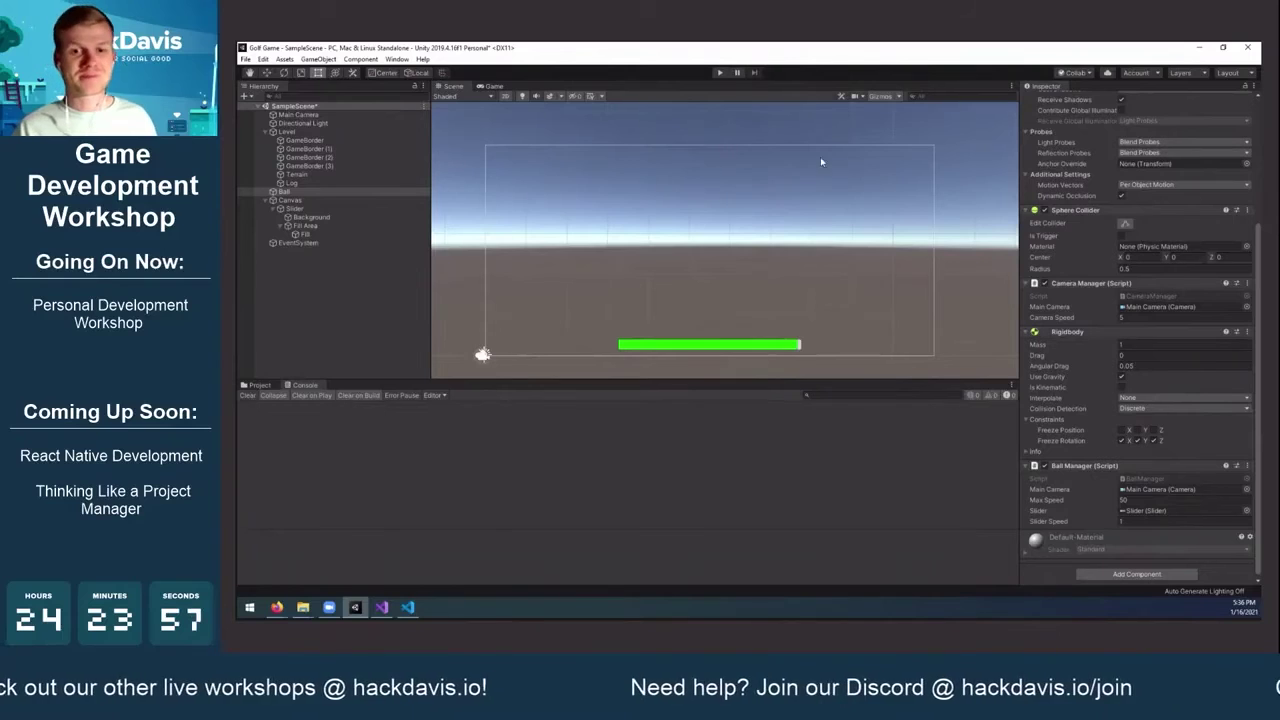
# Switch to Visual Studio and insert two blank lines at the start of the Update method in BallManager.cs
pyautogui.click(381, 607)
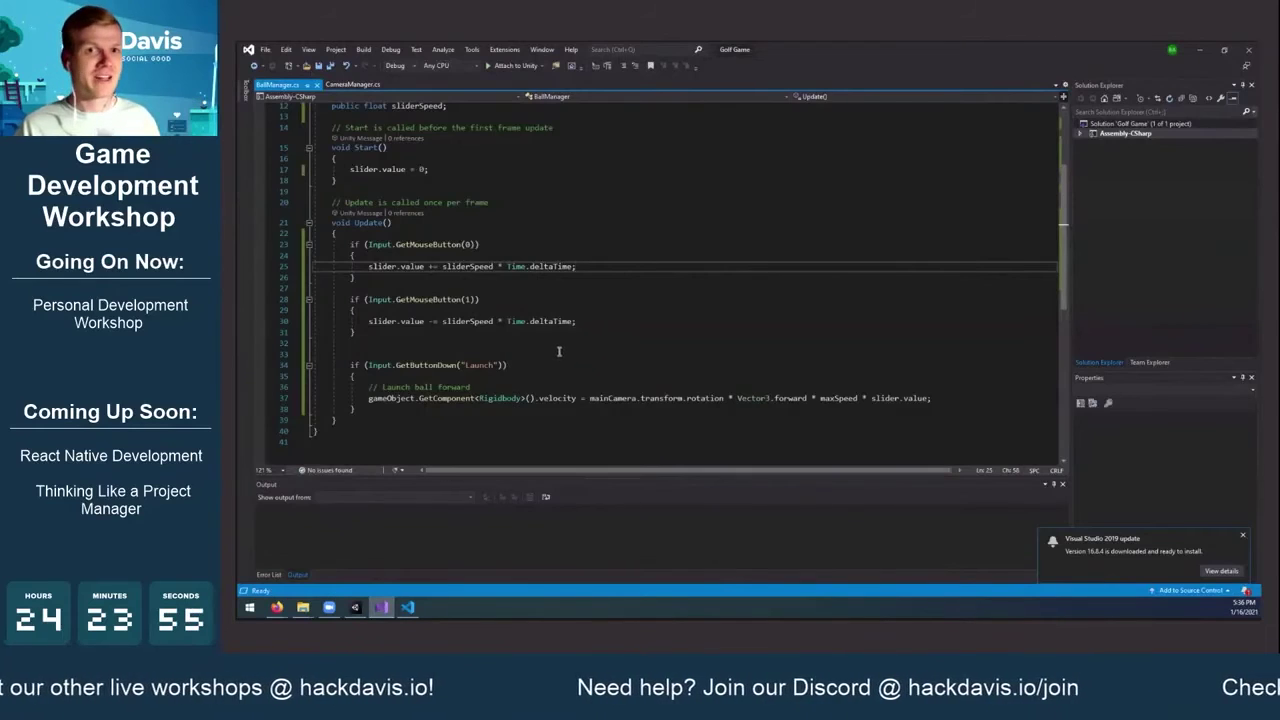
pyautogui.click(504, 231)
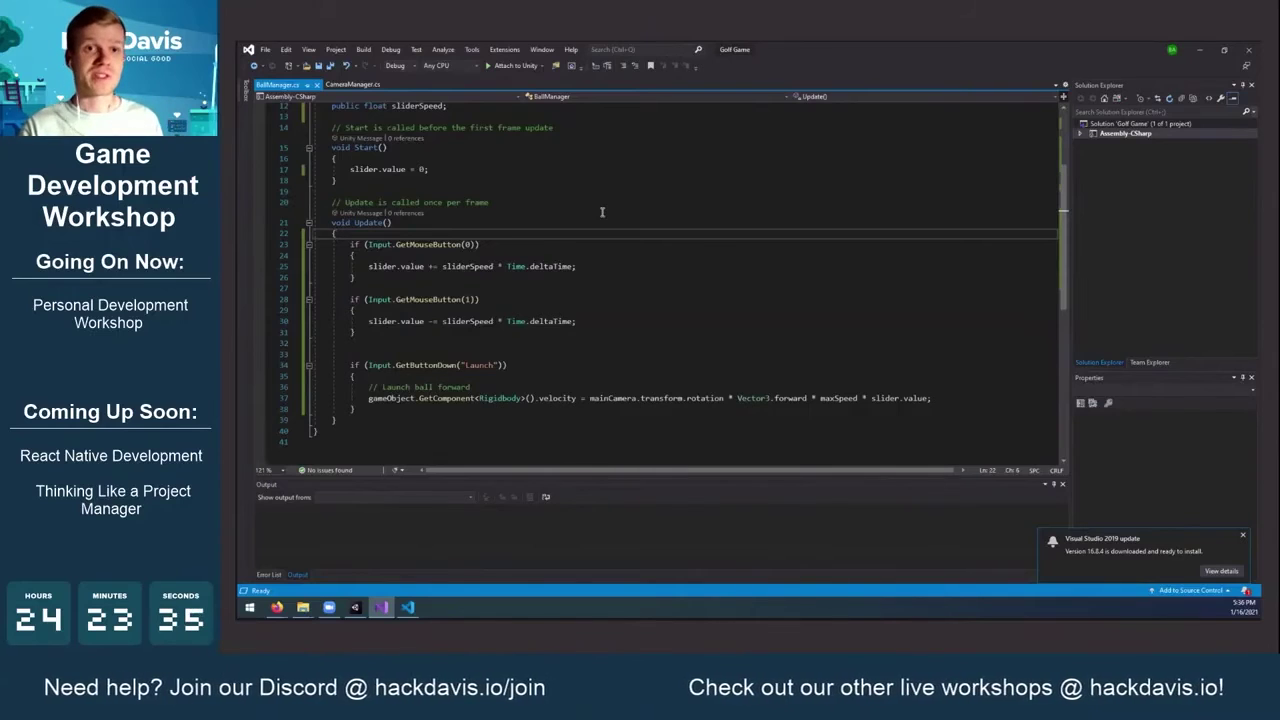
pyautogui.press('Return')
pyautogui.press('Return')
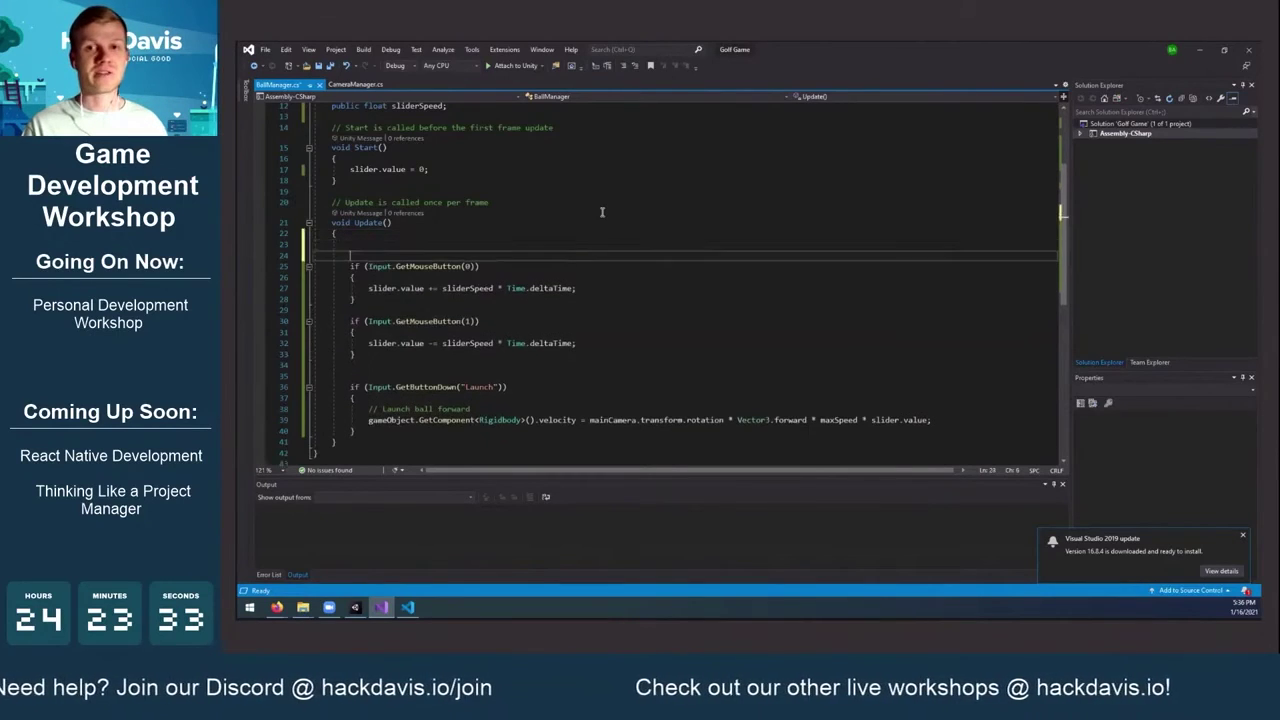
pyautogui.press('Up')
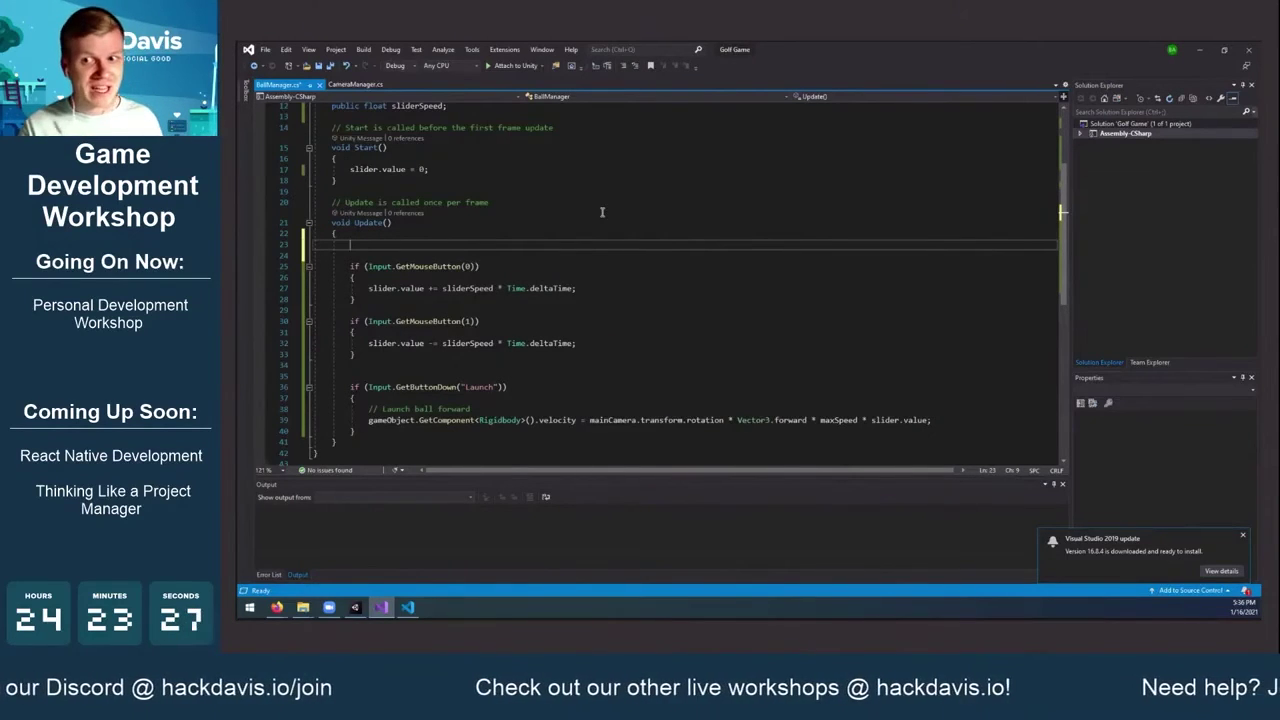
# Declare float speed at the start of Update as gameObject.GetComponent<Rigidbody>().velocity.magnitude, reusing the velocity expression from the launch line
pyautogui.doubleClick(378, 421)
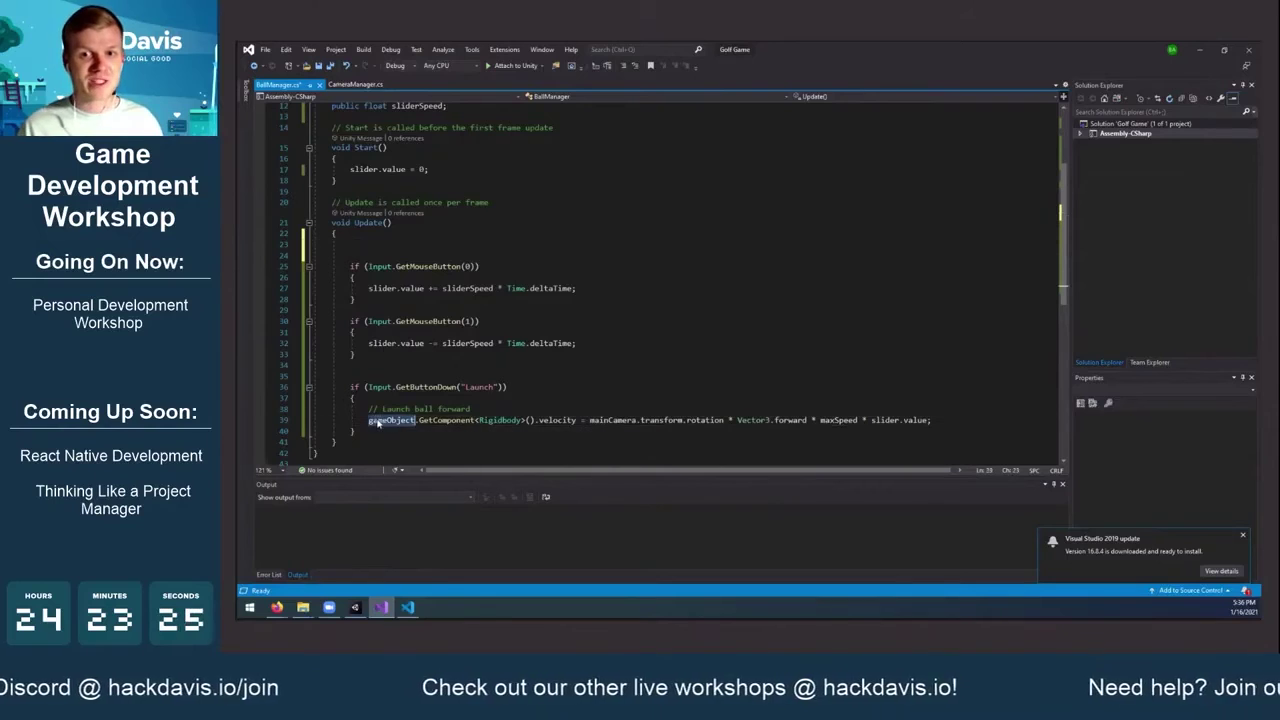
pyautogui.moveTo(378, 421); pyautogui.dragTo(573, 424)
pyautogui.hotkey('ctrl', 'c')
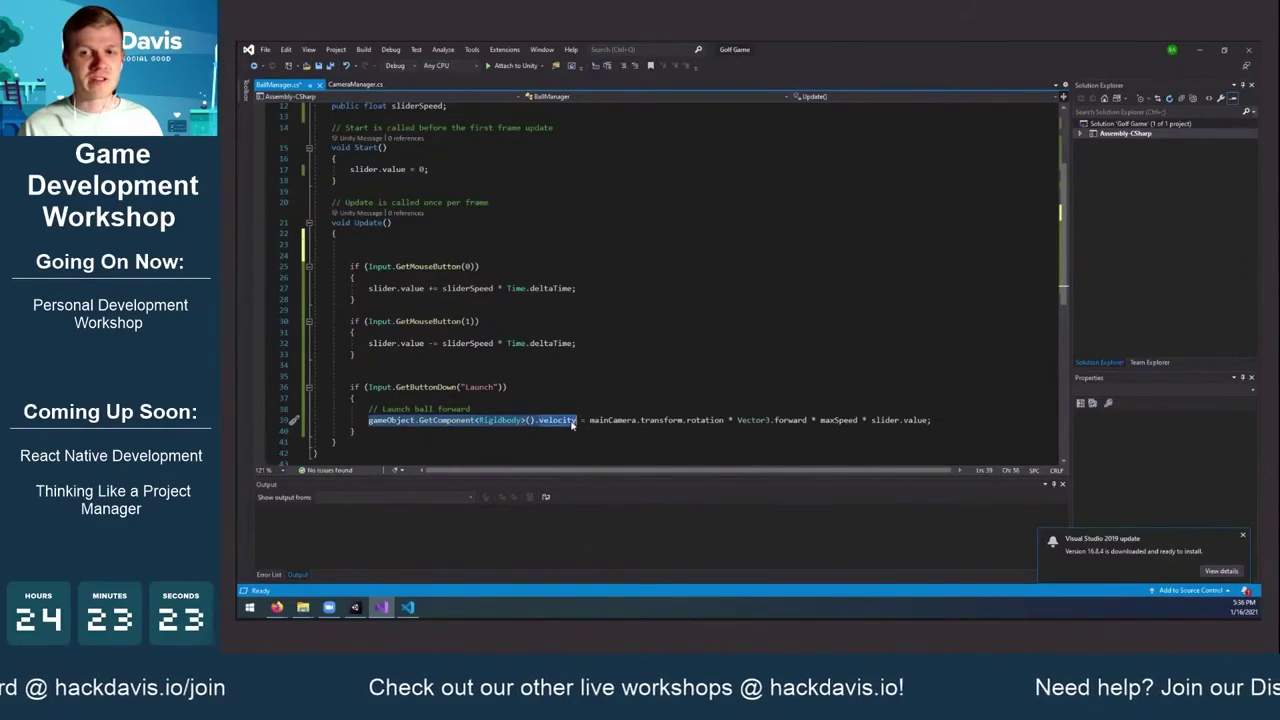
pyautogui.click(444, 243)
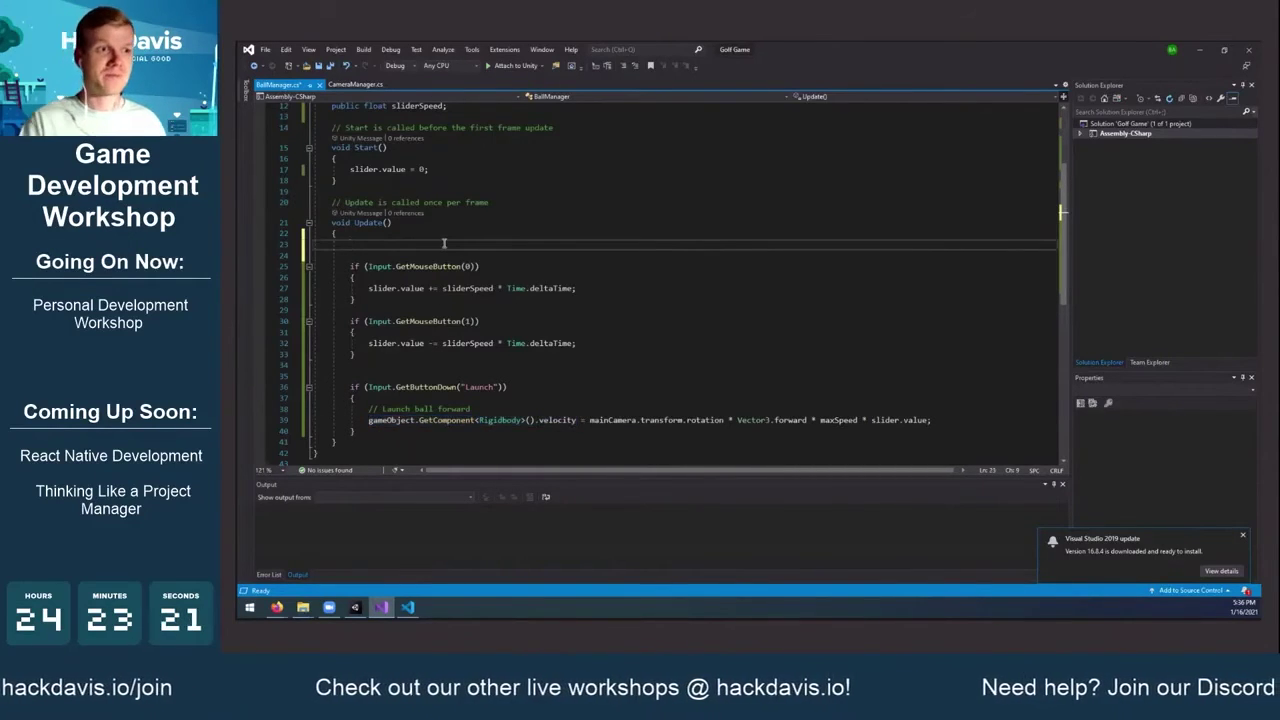
pyautogui.write('float speed')
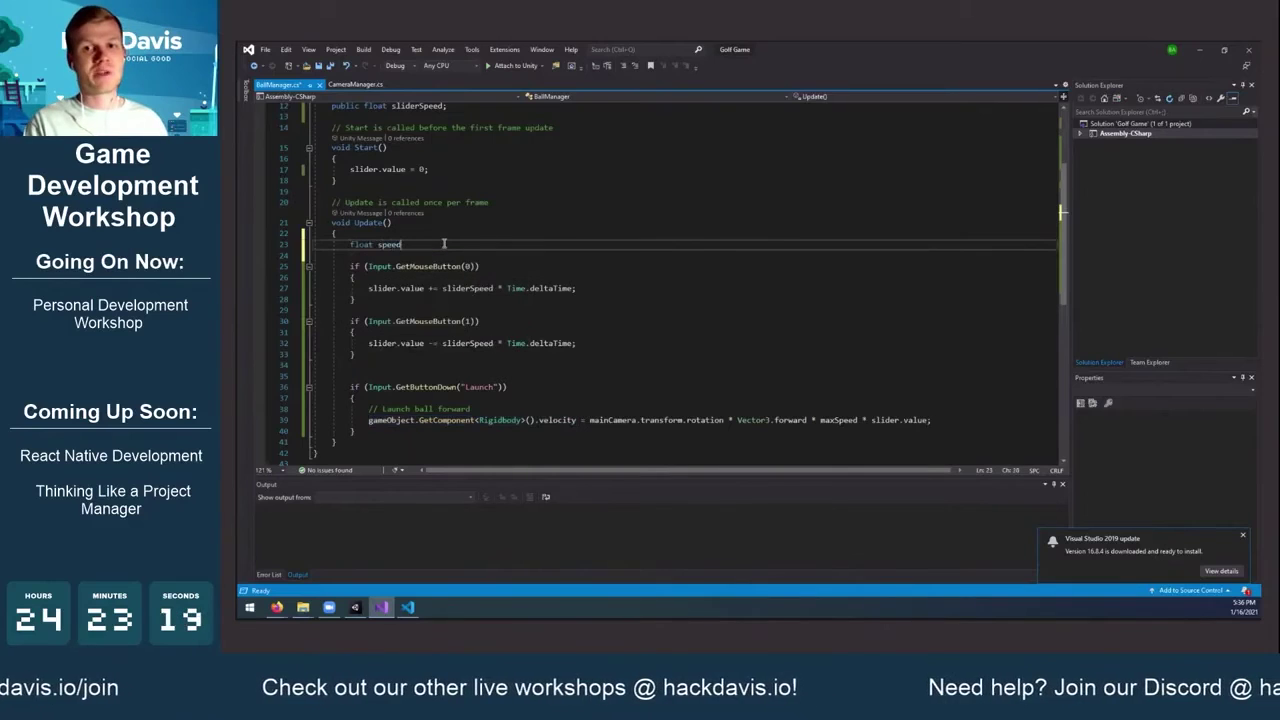
pyautogui.write(' =')
pyautogui.hotkey('ctrl', 'v')
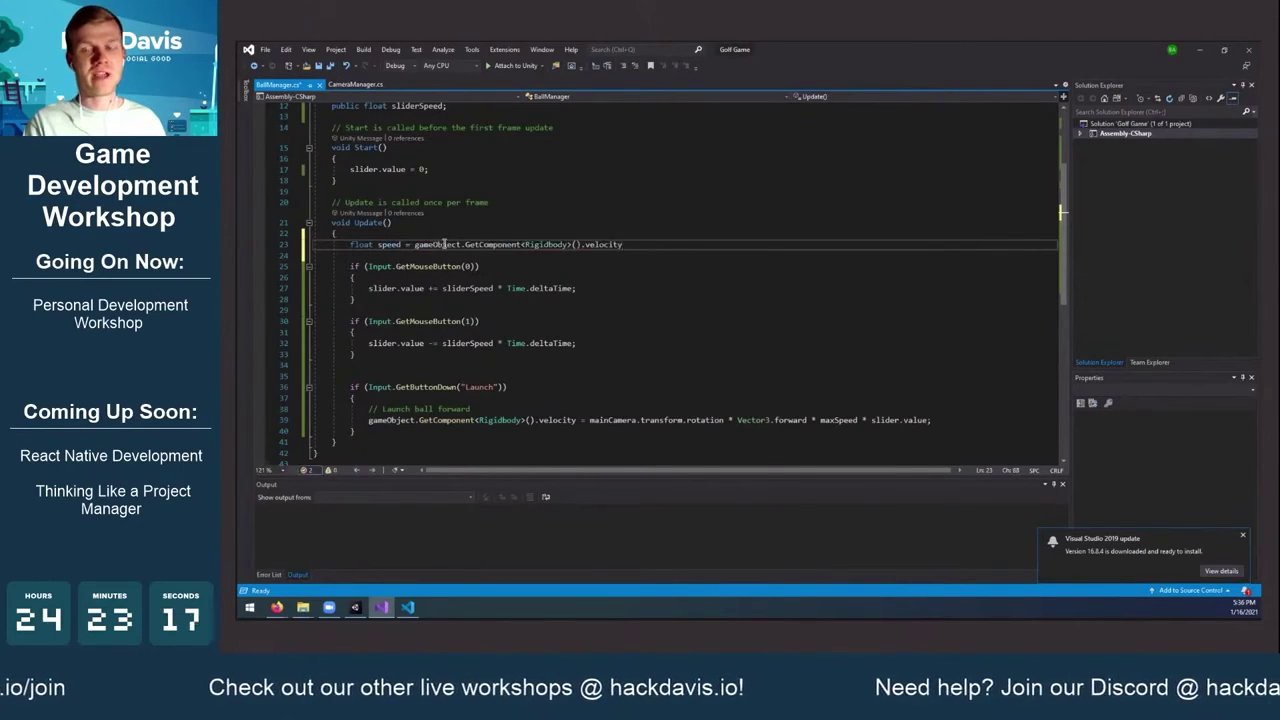
pyautogui.write('.magnitude;')
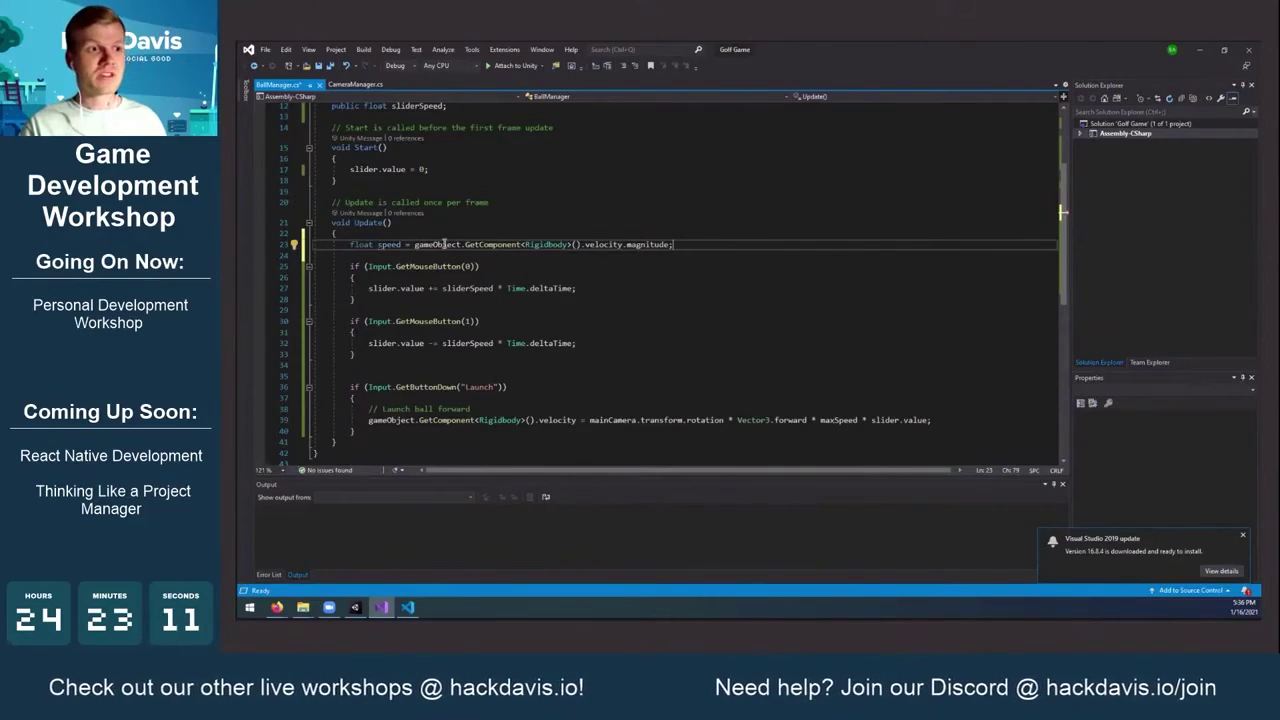
# Below the speed declaration, add an empty if block with the condition Mathf.Abs(speed) < 0.1
pyautogui.press('Return')
pyautogui.press('Return')
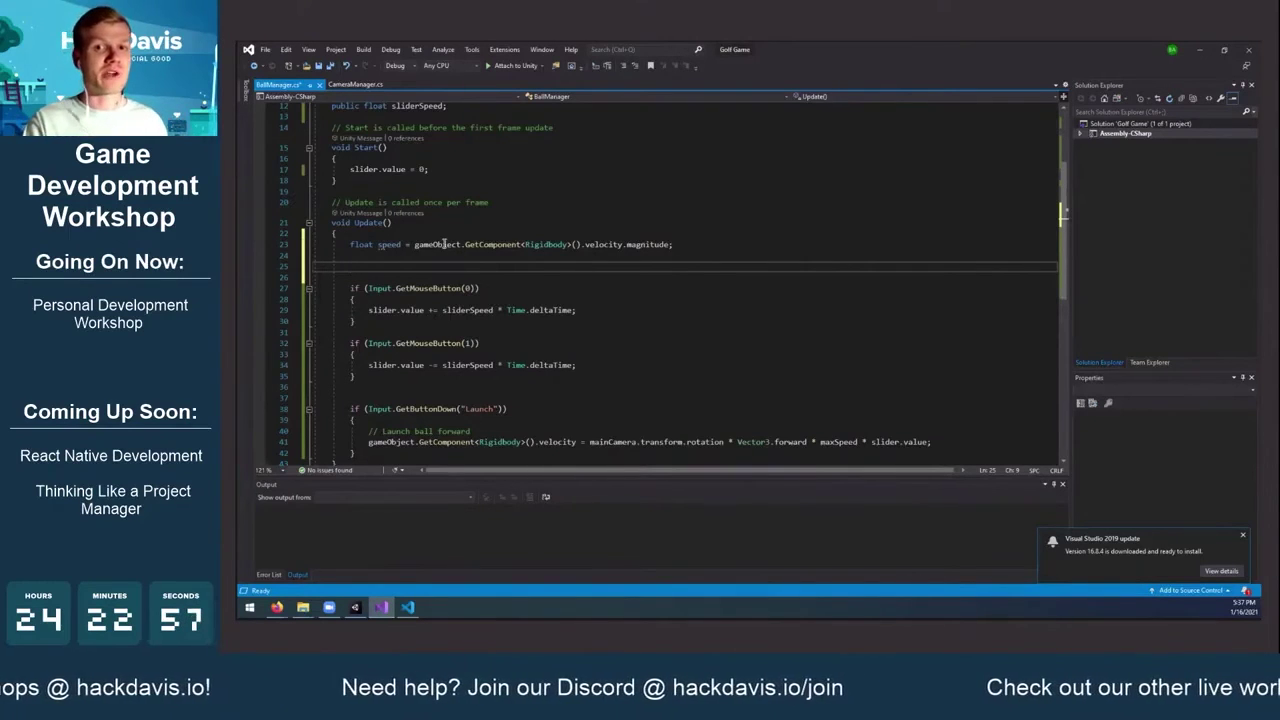
pyautogui.write('if (math')
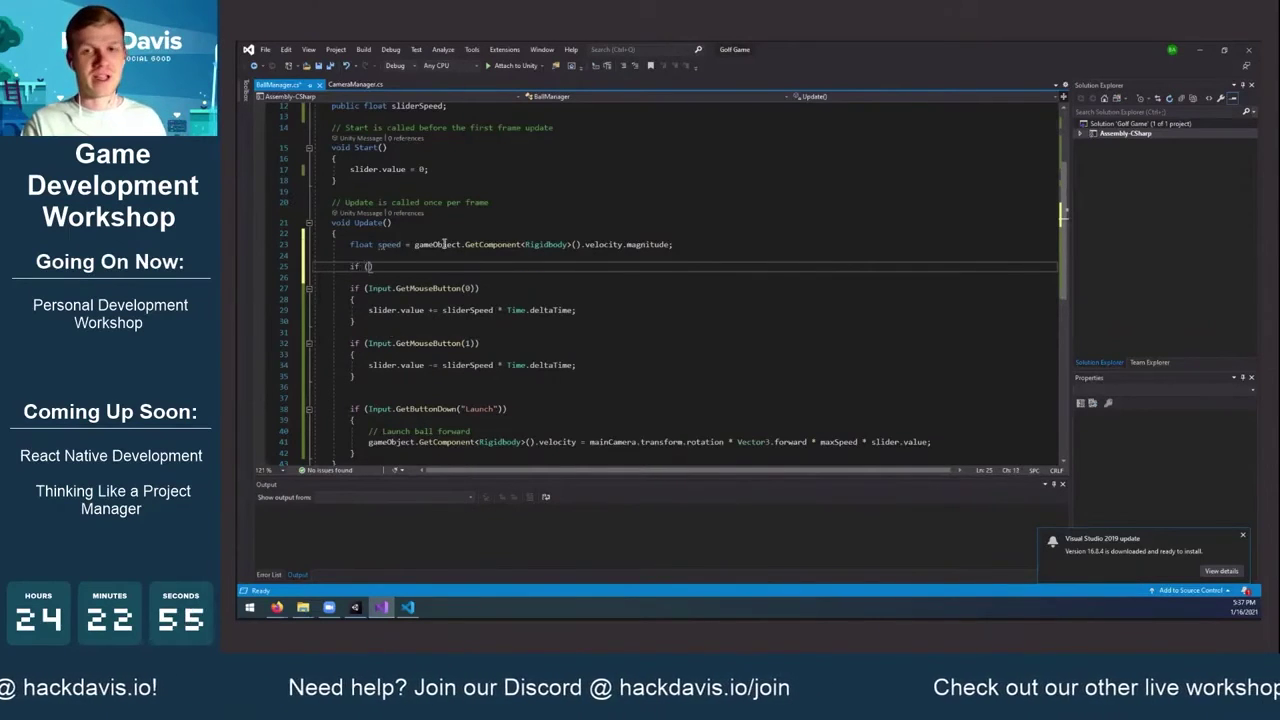
pyautogui.write('f')
pyautogui.press('Tab')
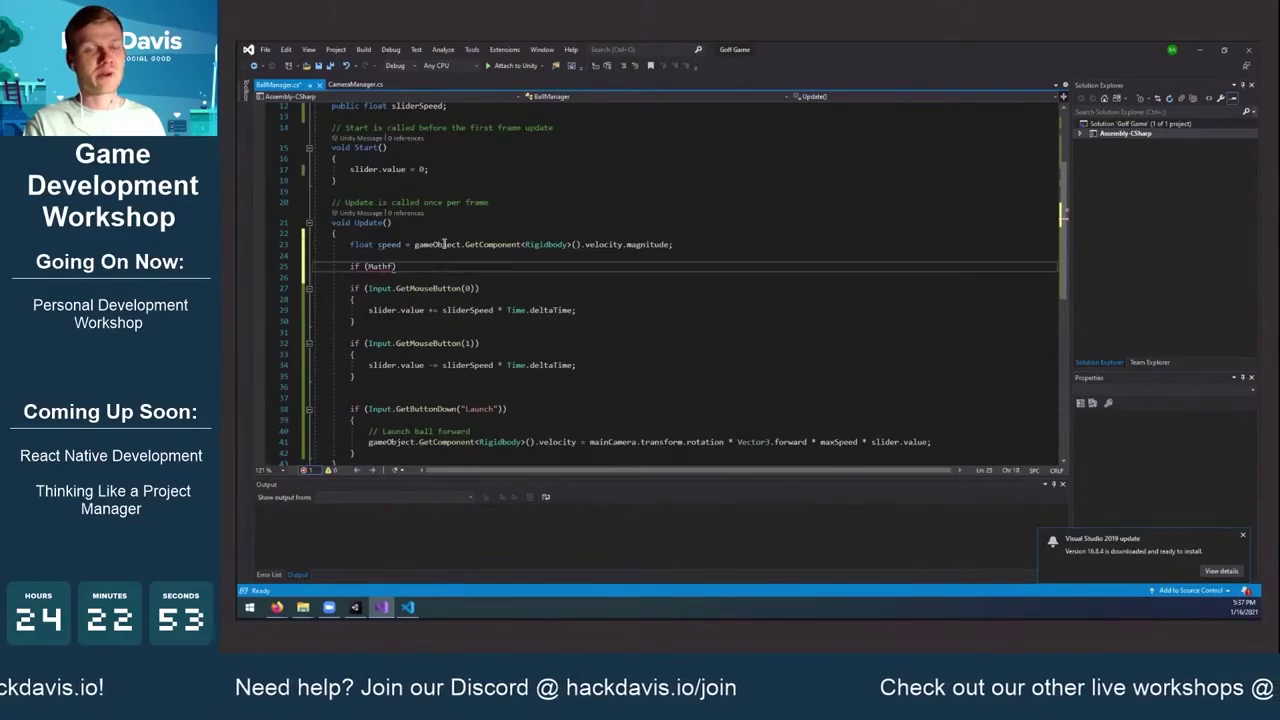
pyautogui.write('.ab')
pyautogui.press('Tab')
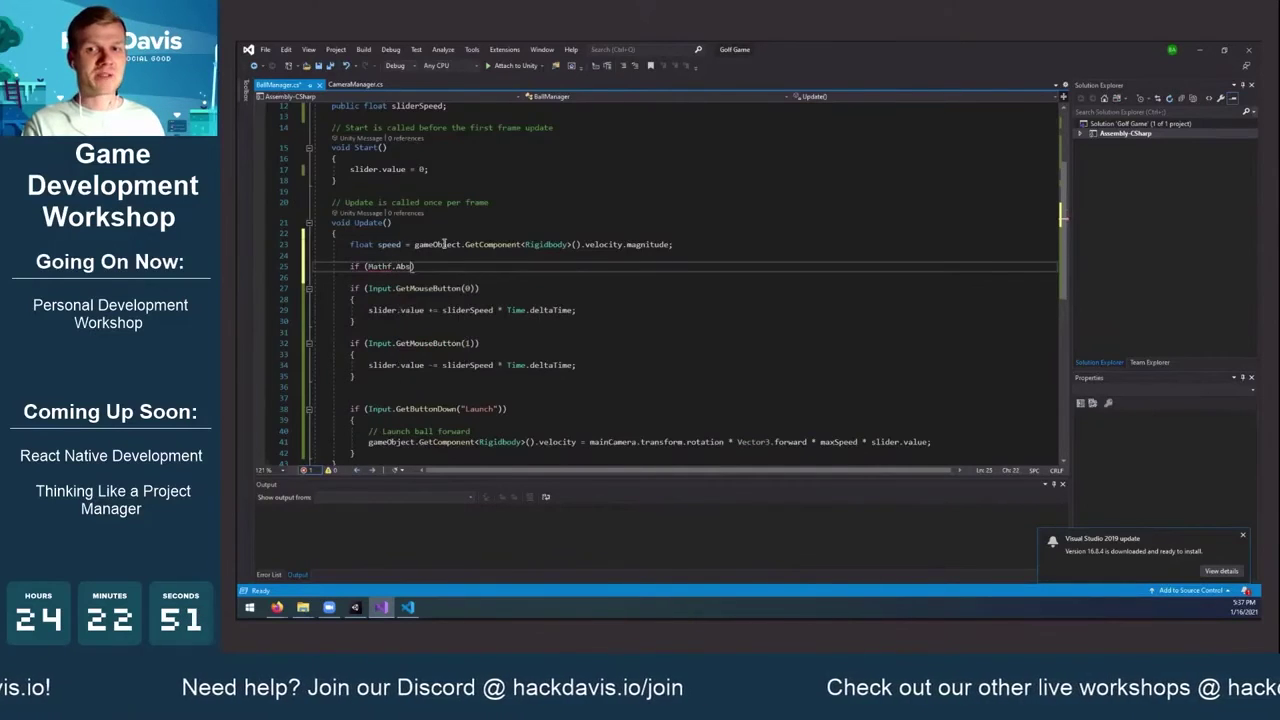
pyautogui.write('(')
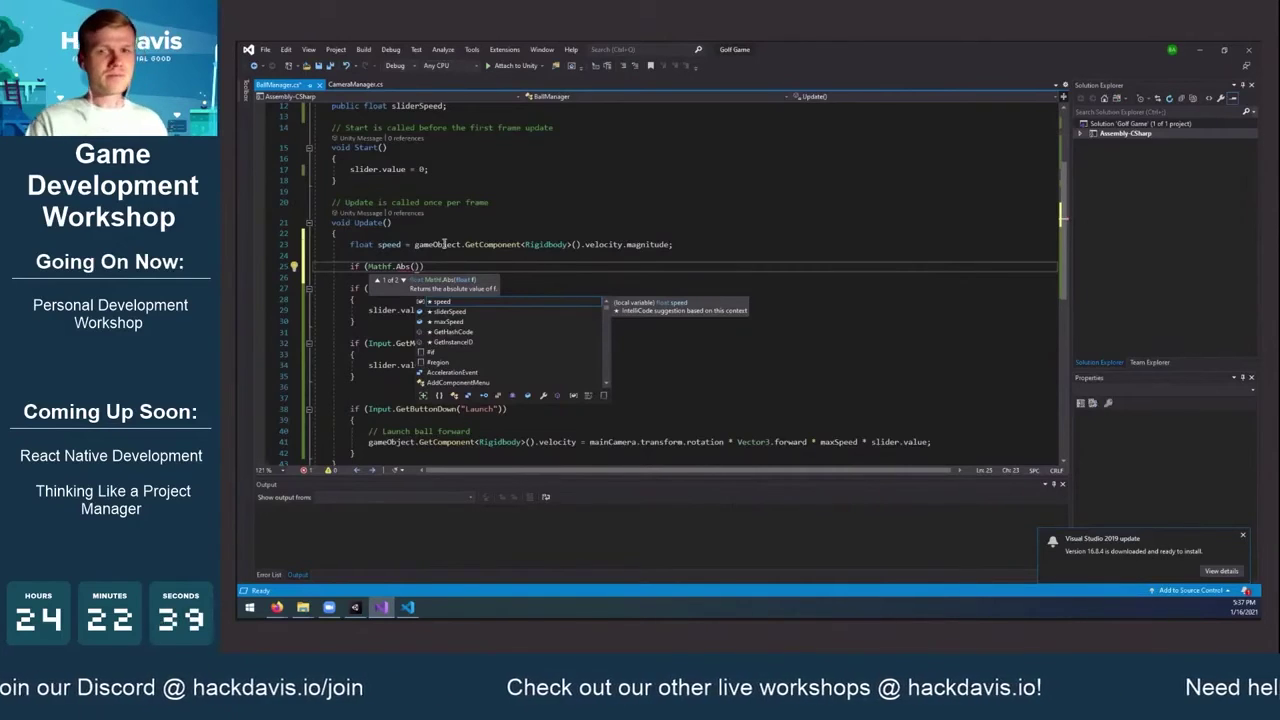
pyautogui.write('speed')
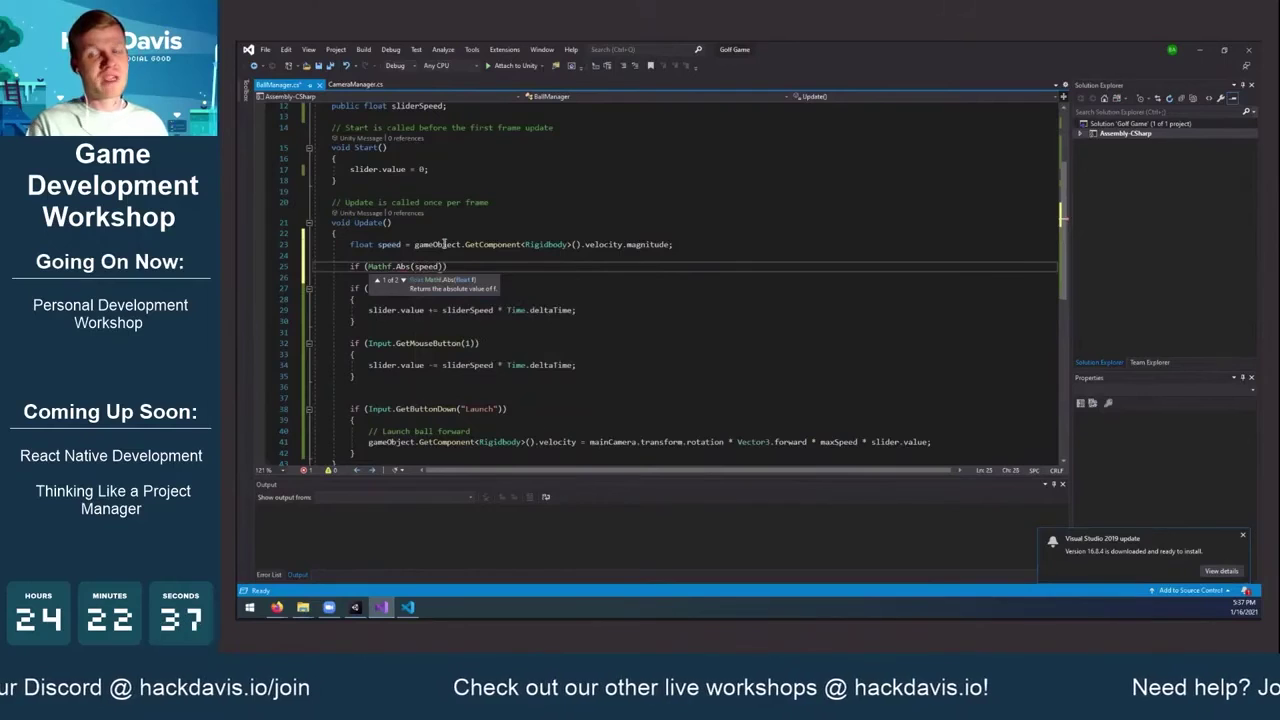
pyautogui.write(') < 0.1')
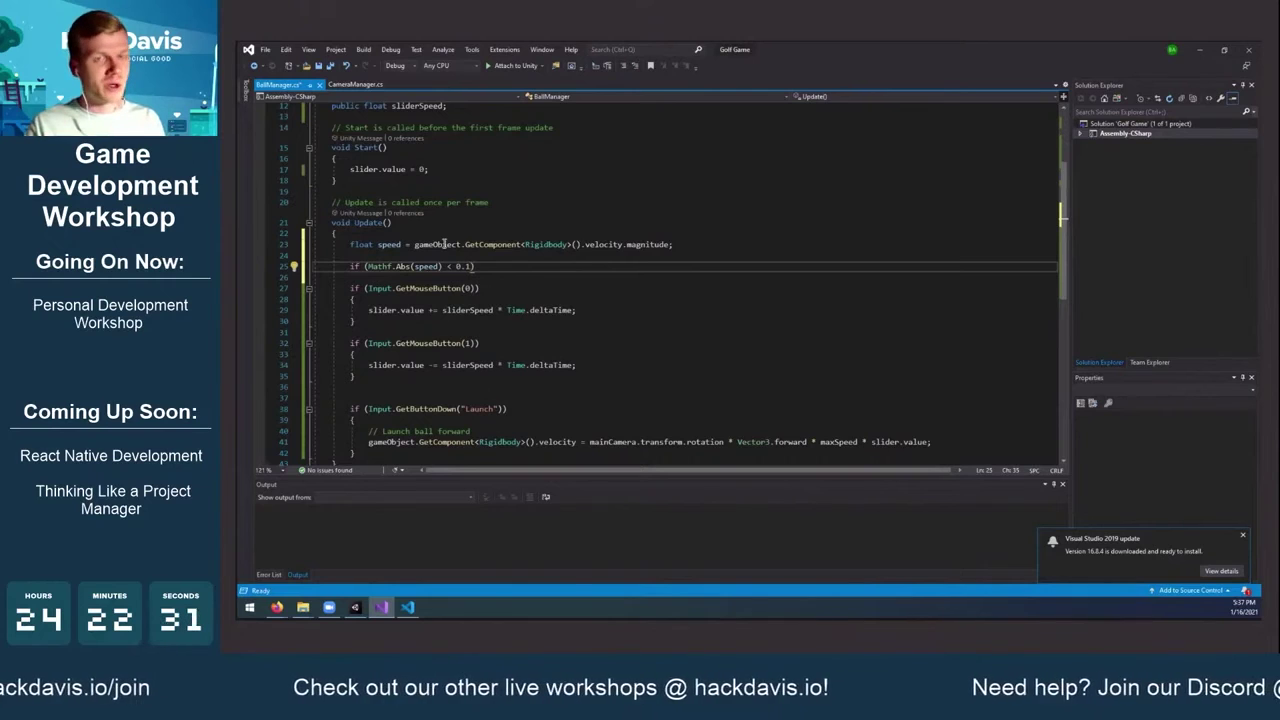
pyautogui.write(')')
pyautogui.write('{')
pyautogui.press('Return')
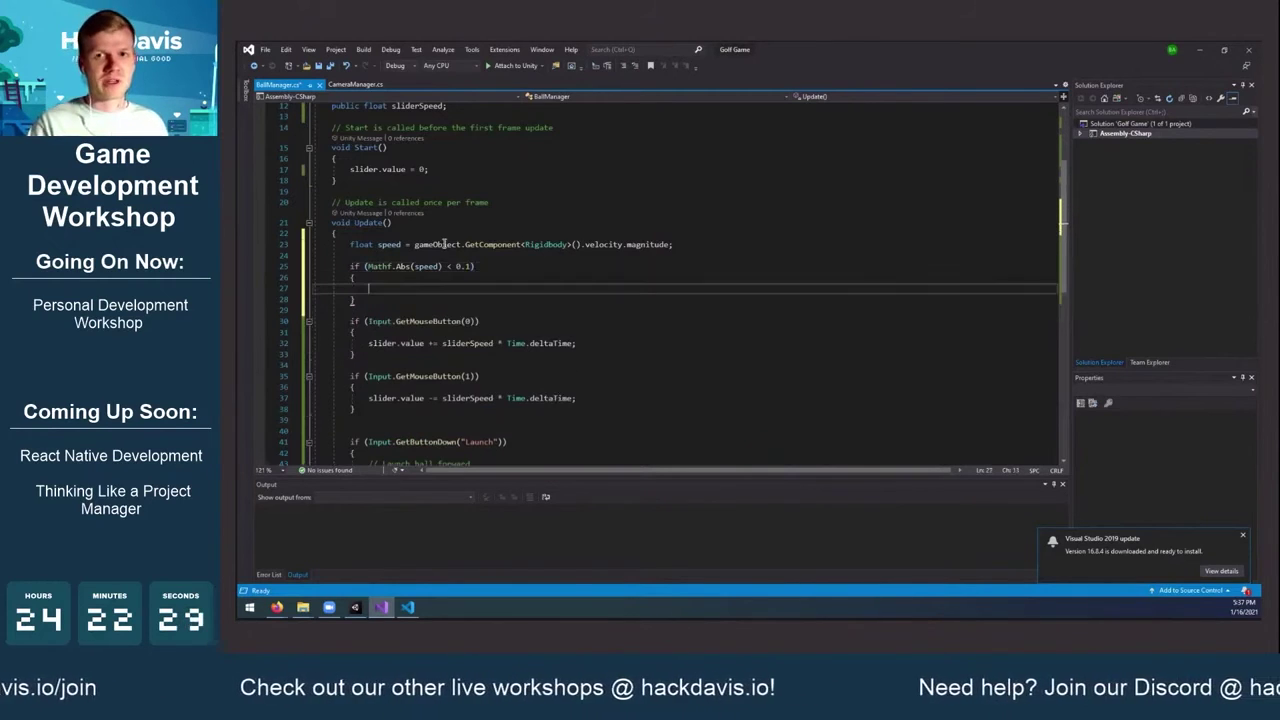
# Move the two mouse-button checks and the Launch check inside the Mathf.Abs(speed) < 0.1 block, and remove the blank line at its start
pyautogui.scroll(-2, 429, 278)
pyautogui.moveTo(412, 249); pyautogui.dragTo(291, 420)
pyautogui.moveTo(376, 286); pyautogui.dragTo(401, 222)
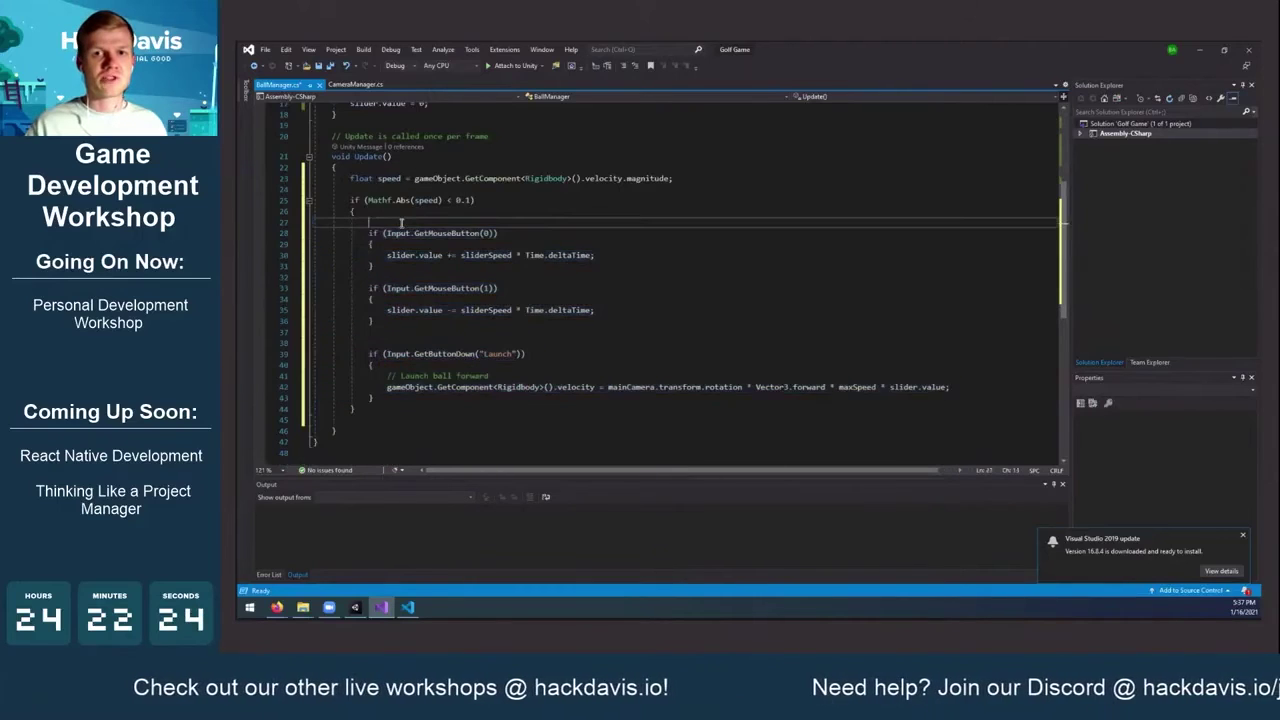
pyautogui.press('Delete')
pyautogui.scroll(1, 370, 233)
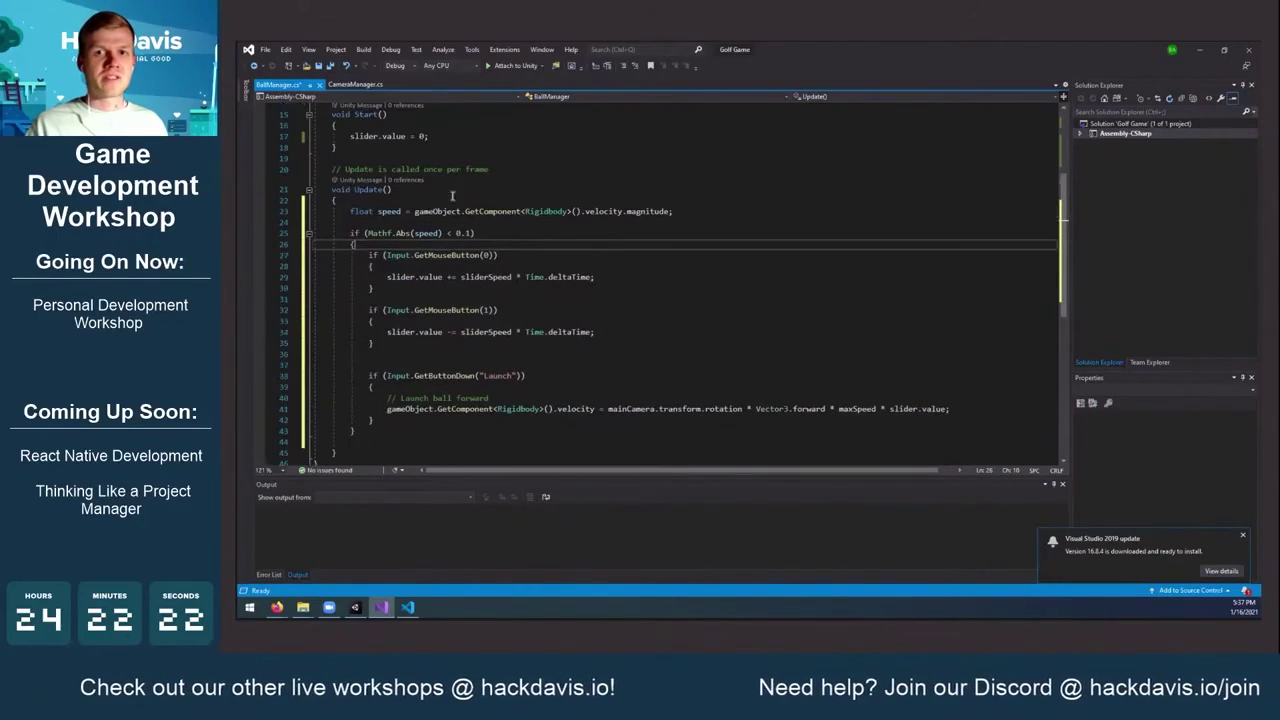
pyautogui.moveTo(476, 234); pyautogui.dragTo(374, 420)
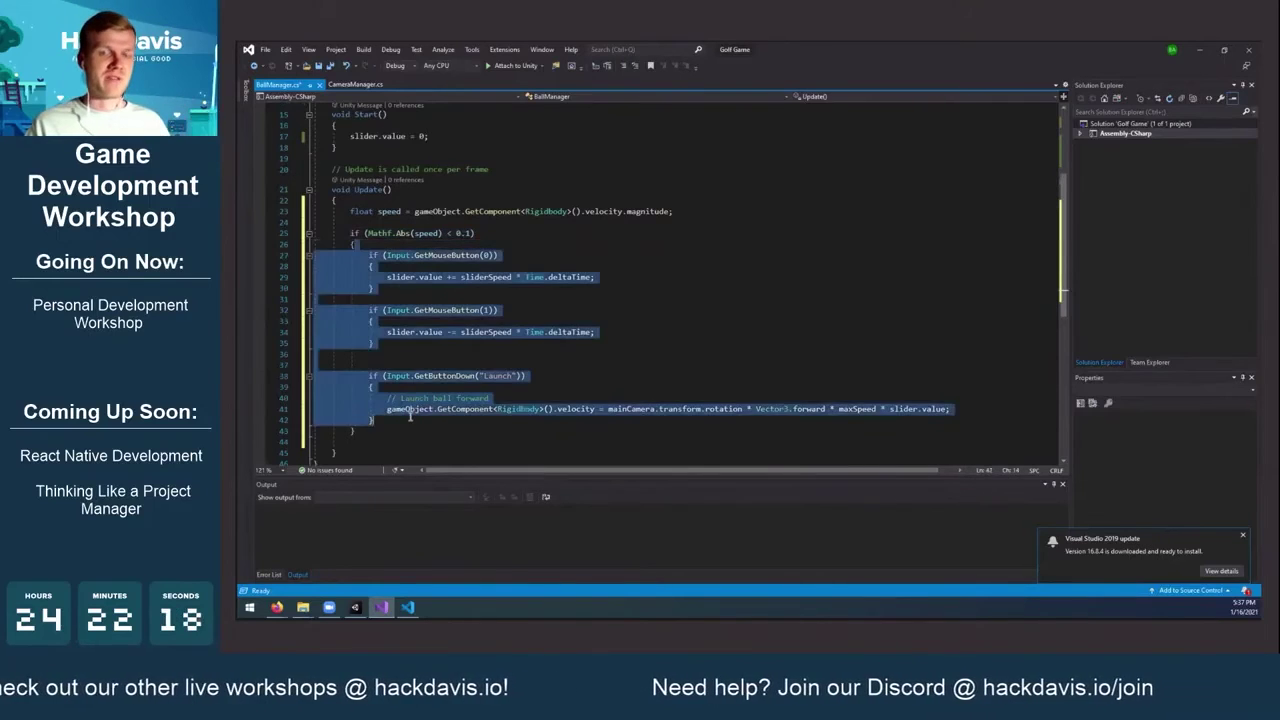
pyautogui.click(374, 420)
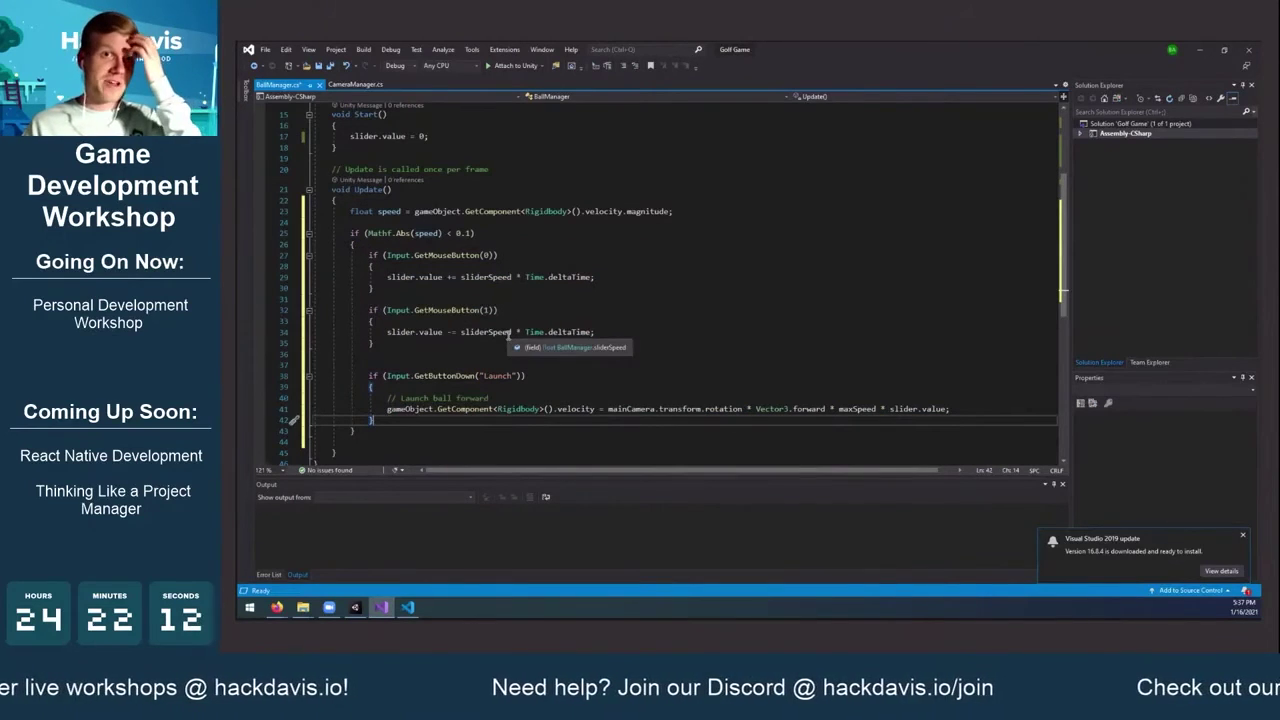
# Copy slider.value = 0; from Start, paste it below the velocity line in the Launch block, and save BallManager.cs
pyautogui.click(962, 409)
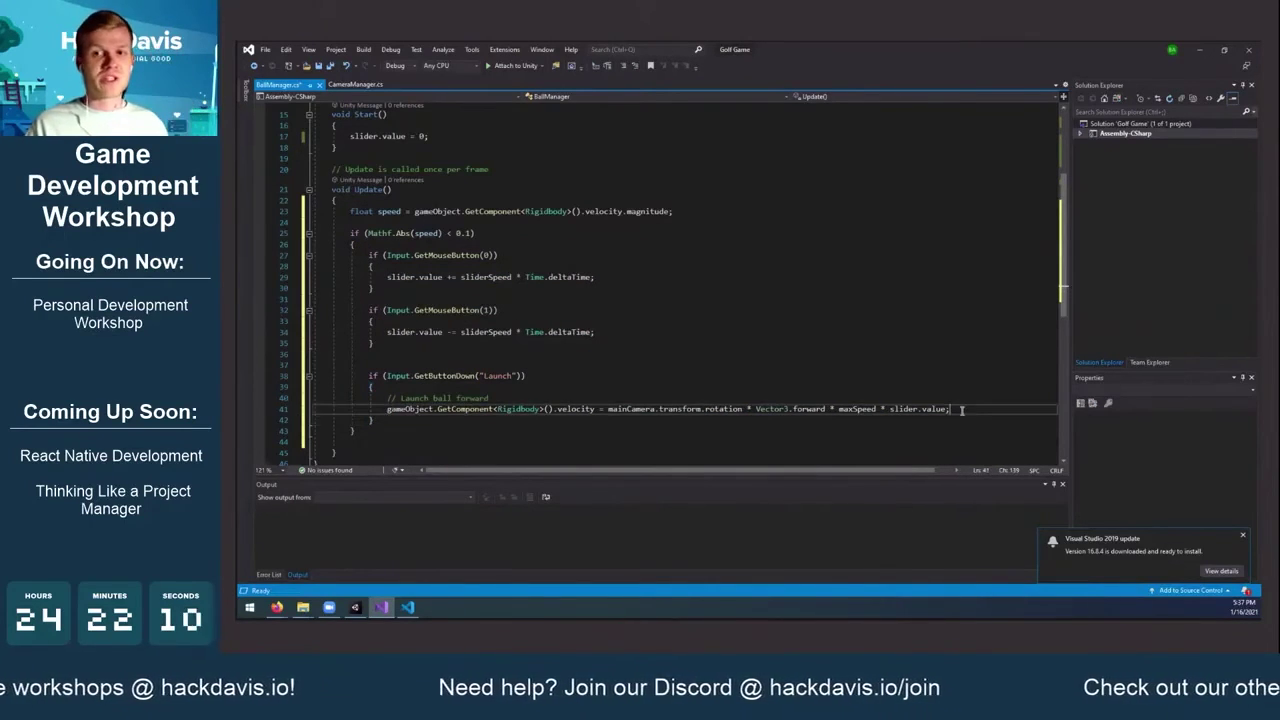
pyautogui.scroll(1, 756, 326)
pyautogui.moveTo(428, 169); pyautogui.dragTo(349, 169)
pyautogui.hotkey('ctrl', 'c')
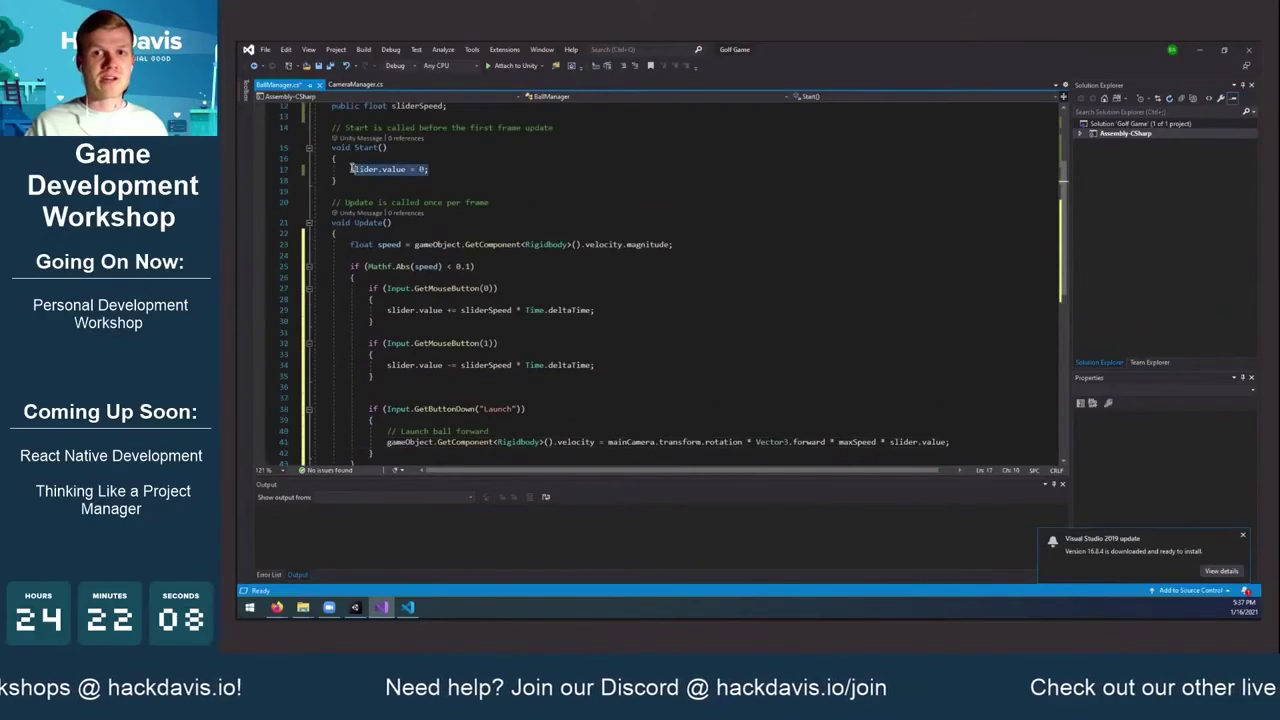
pyautogui.scroll(-3, 634, 288)
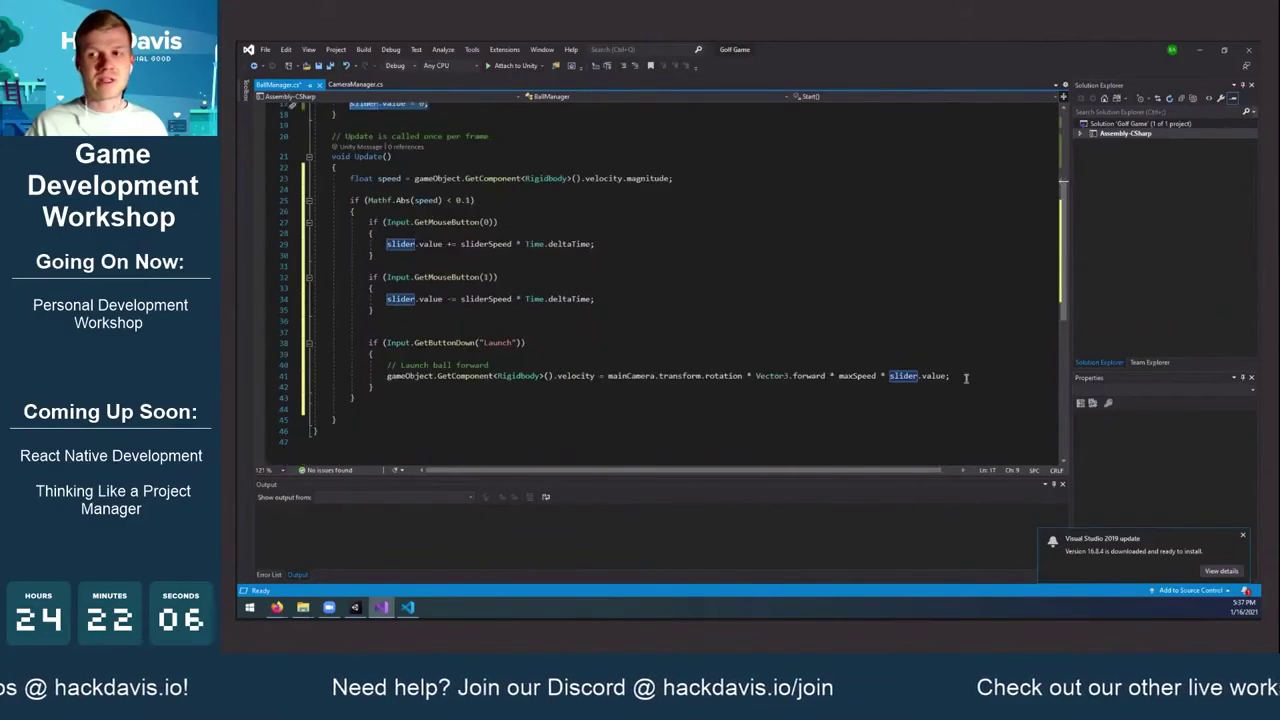
pyautogui.moveTo(526, 343); pyautogui.dragTo(369, 343)
pyautogui.click(960, 377)
pyautogui.press('Return')
pyautogui.hotkey('ctrl', 'v')
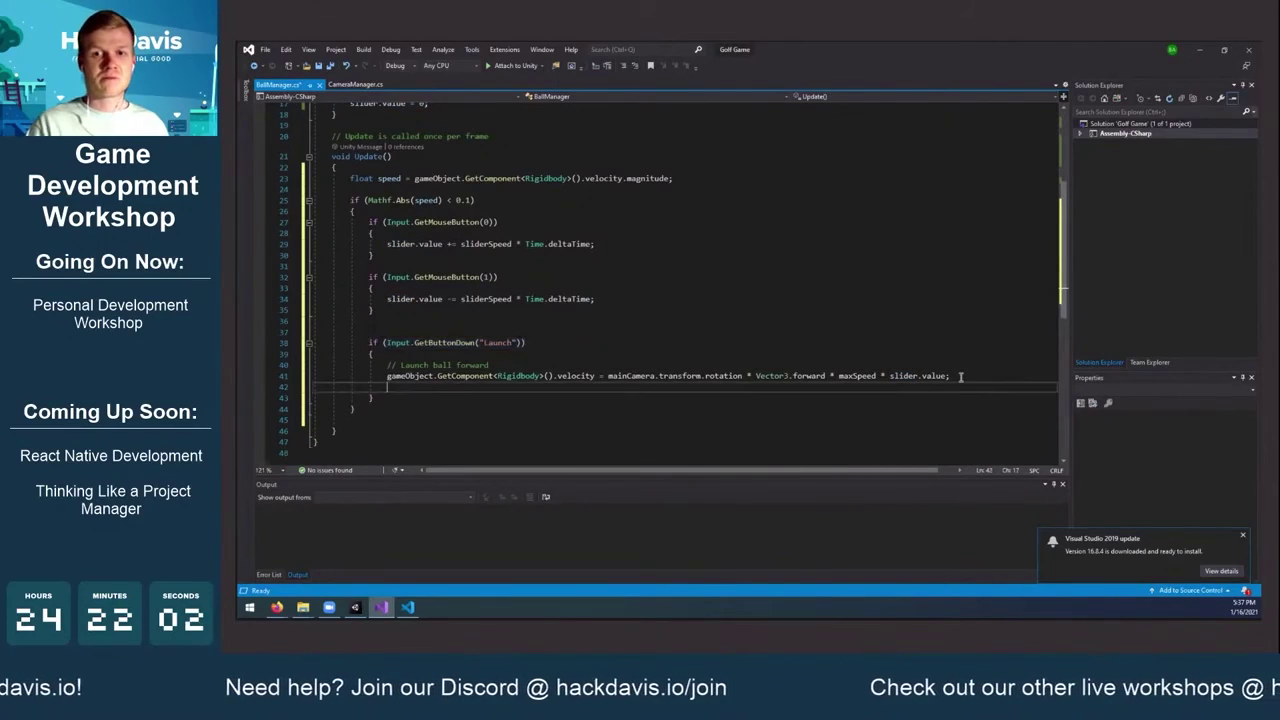
pyautogui.hotkey('ctrl', 's')
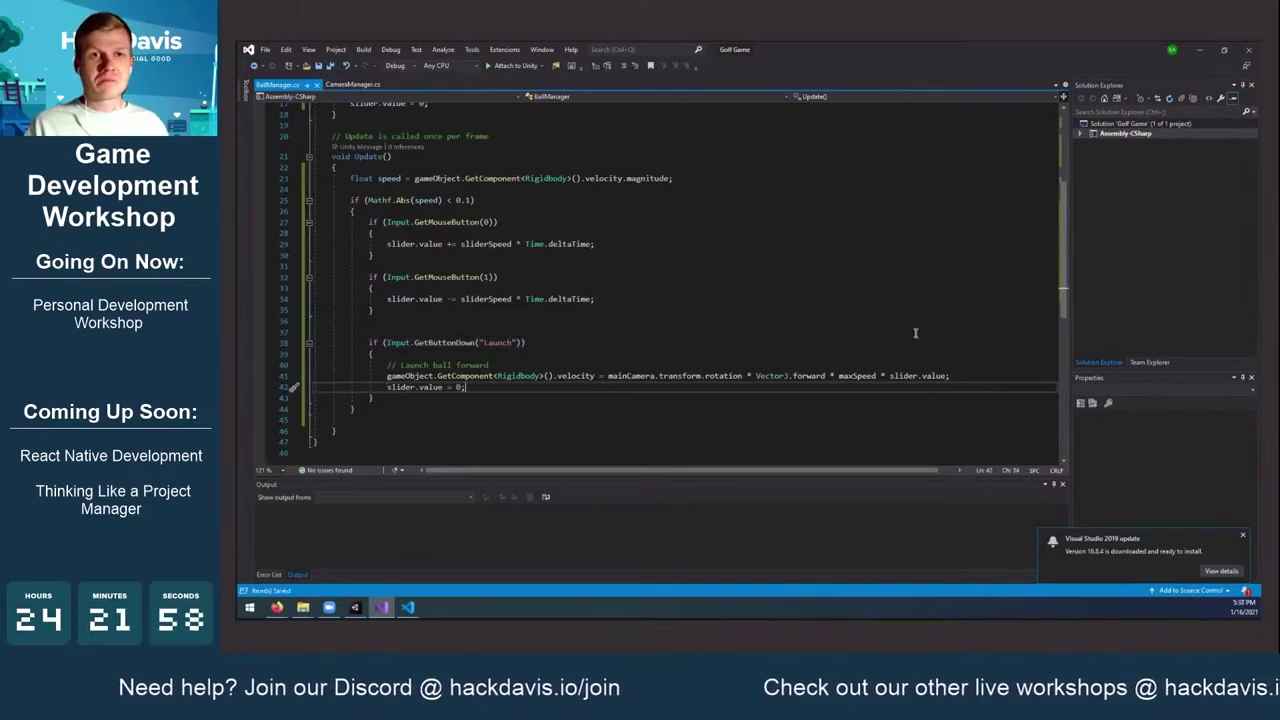
# Switch to Unity, run the game, test launching at different power levels while the ball moves and rests, and stop it
pyautogui.hotkey('alt', 'Tab')
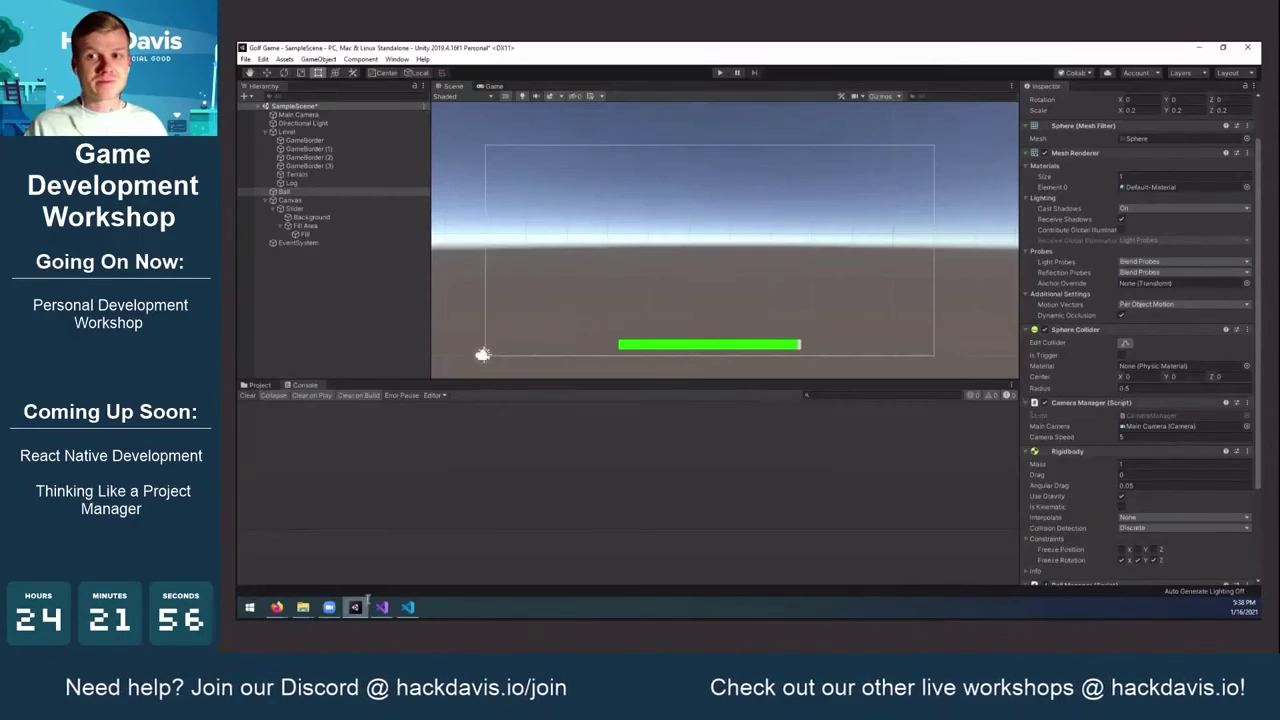
pyautogui.click(719, 73)
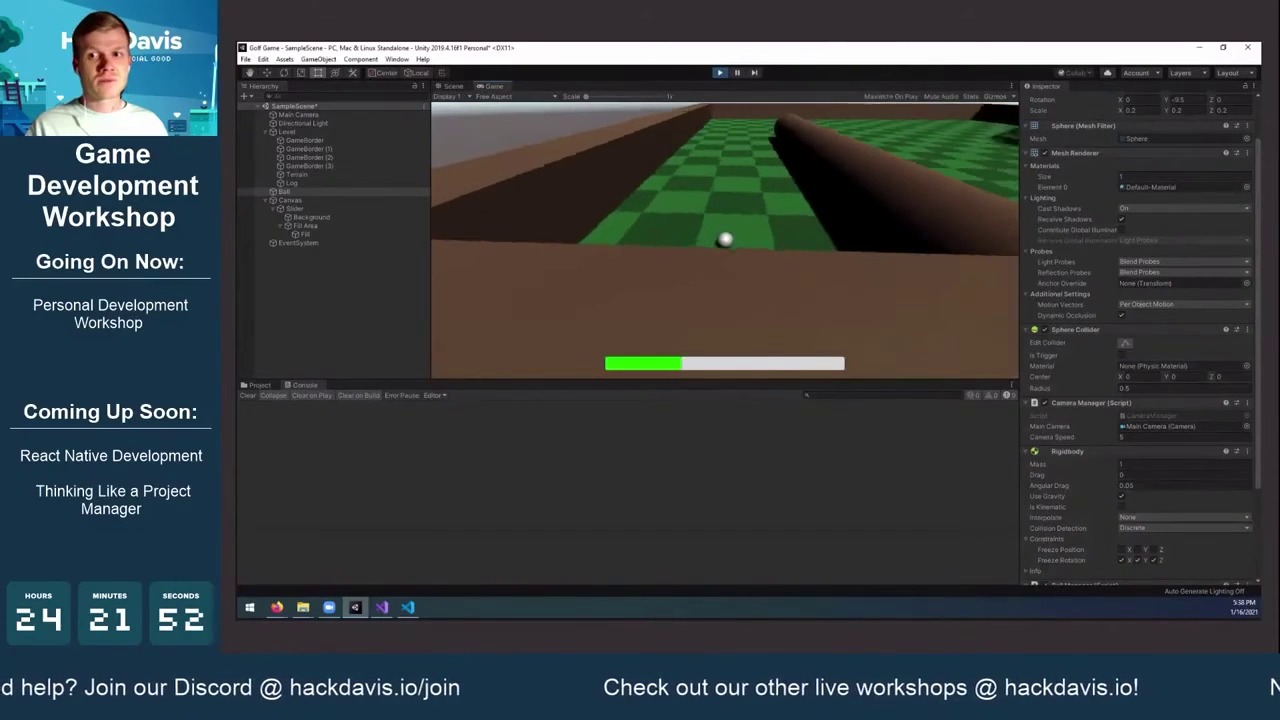
pyautogui.press('space')
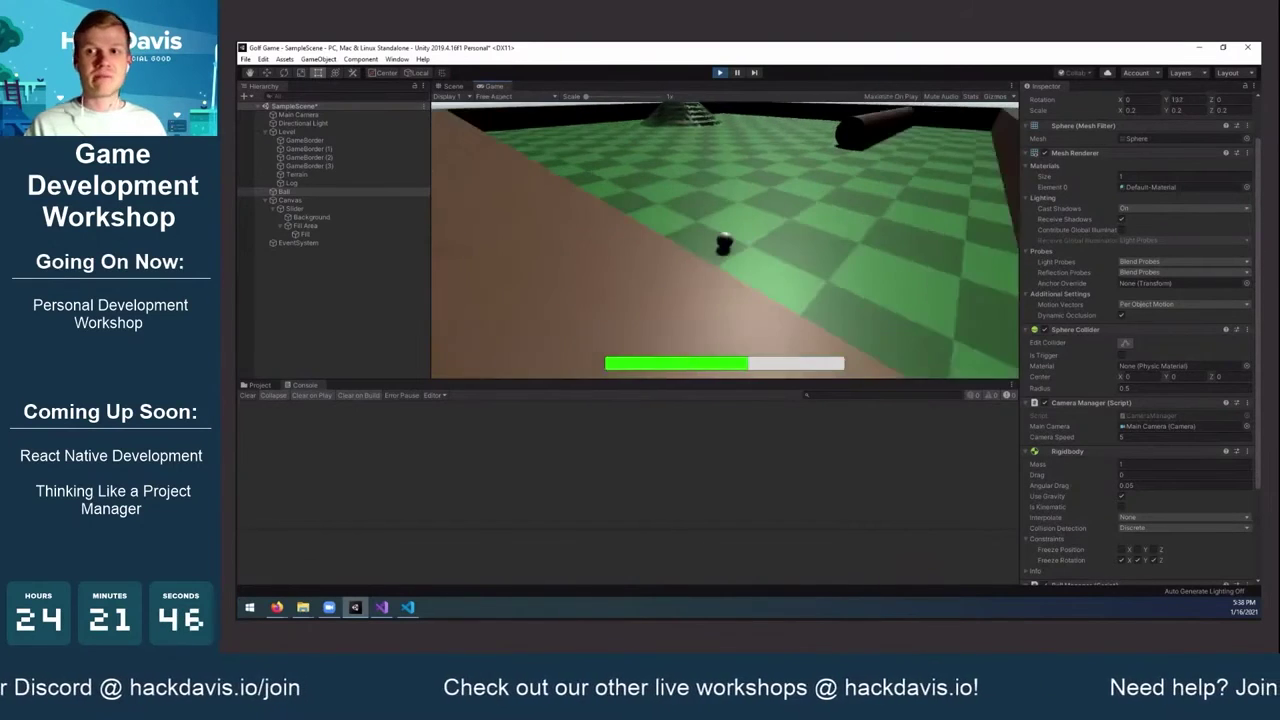
pyautogui.press('space')
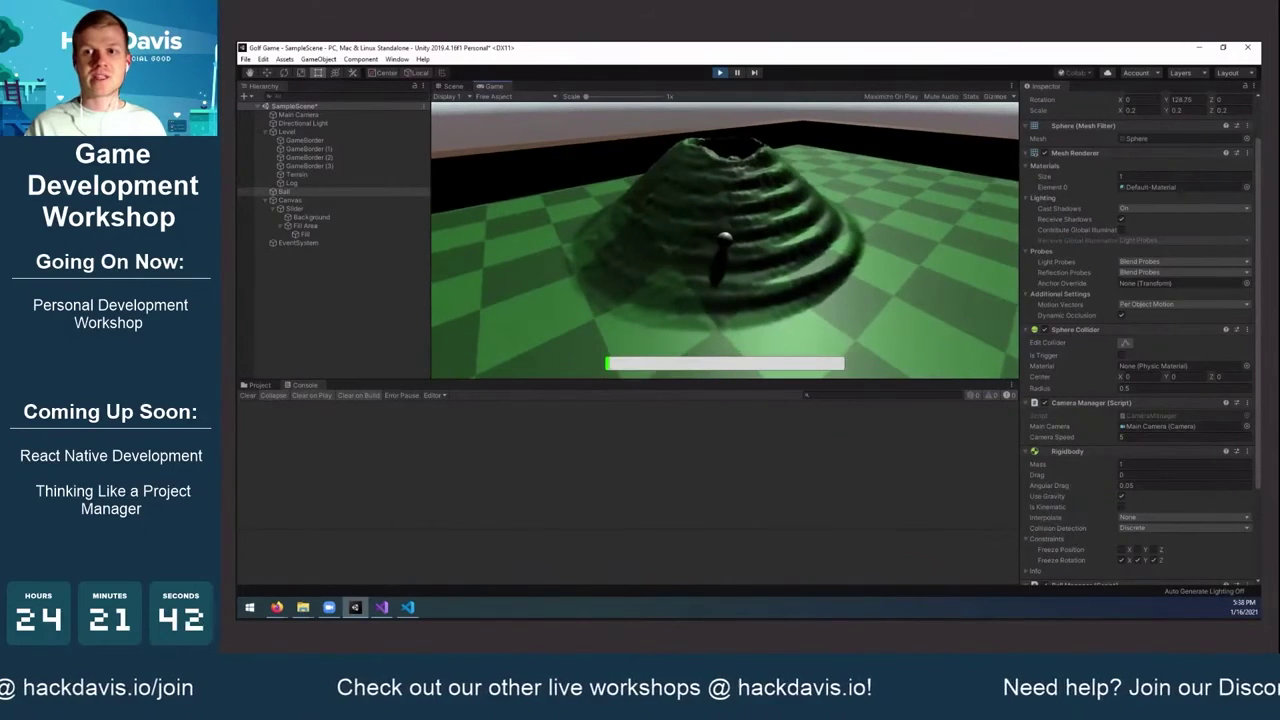
pyautogui.press('space')
pyautogui.press('space')
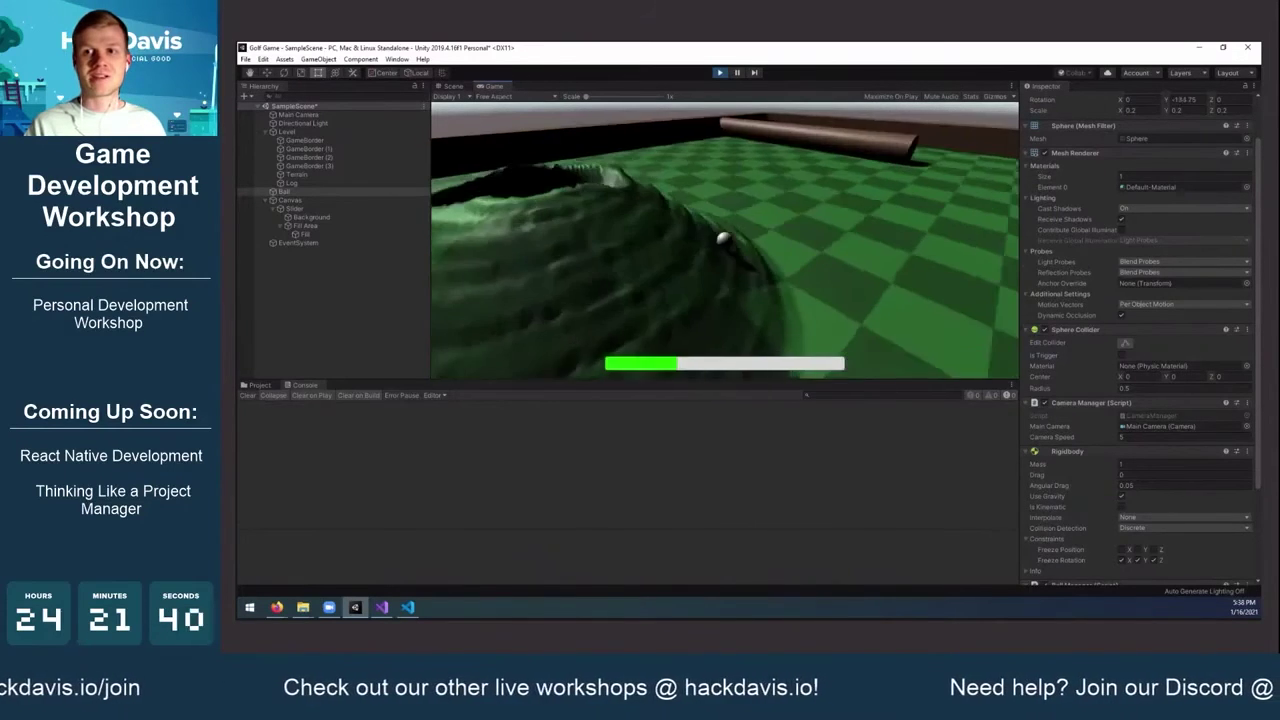
pyautogui.press('space')
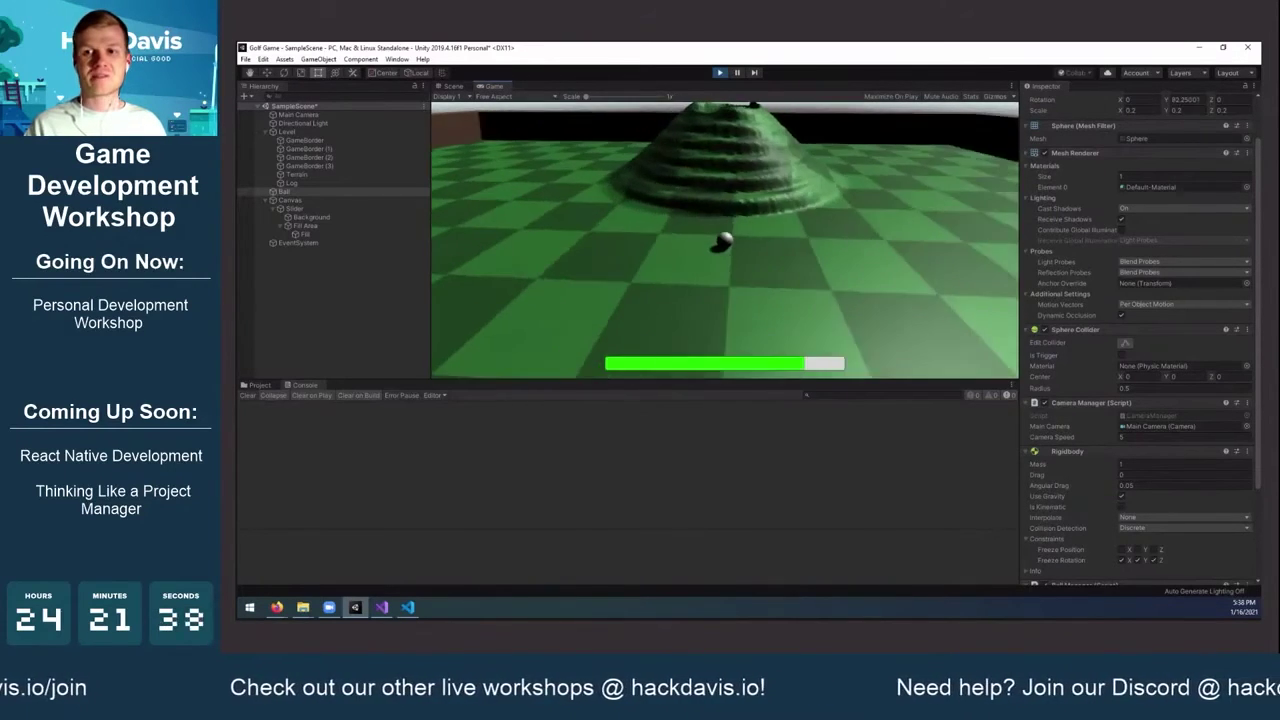
pyautogui.press('space')
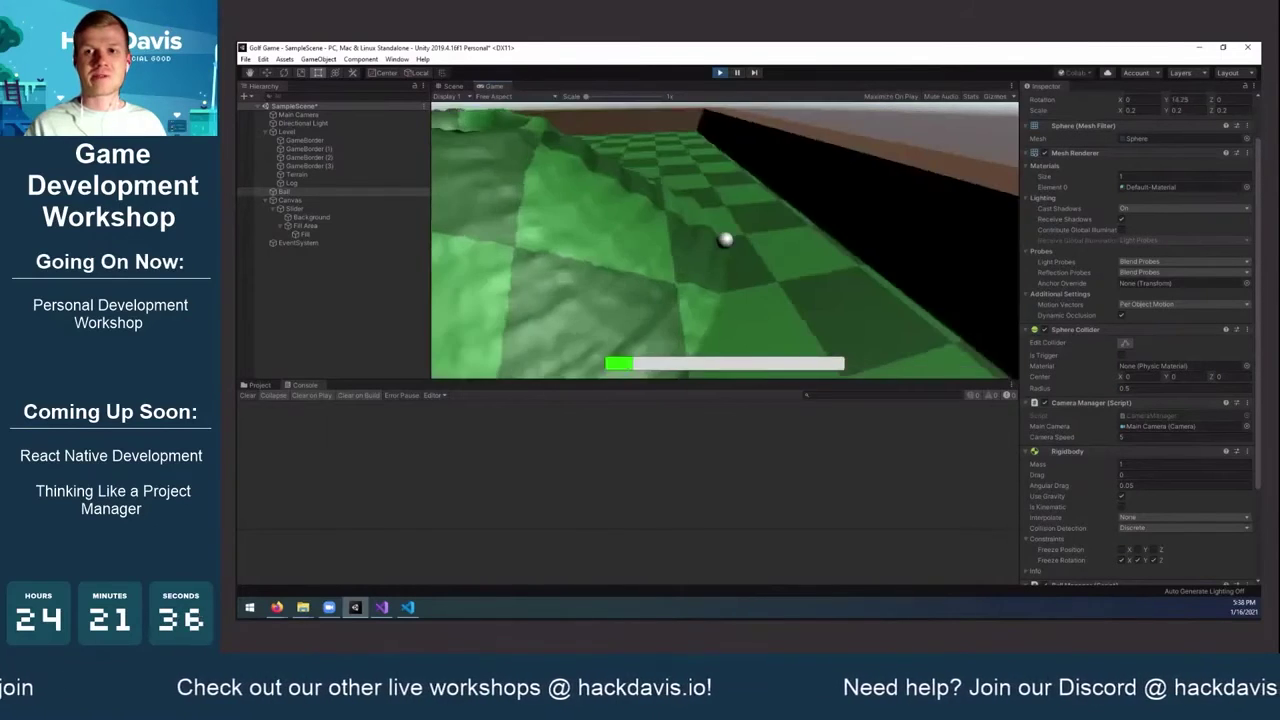
pyautogui.press('space')
pyautogui.press('space')
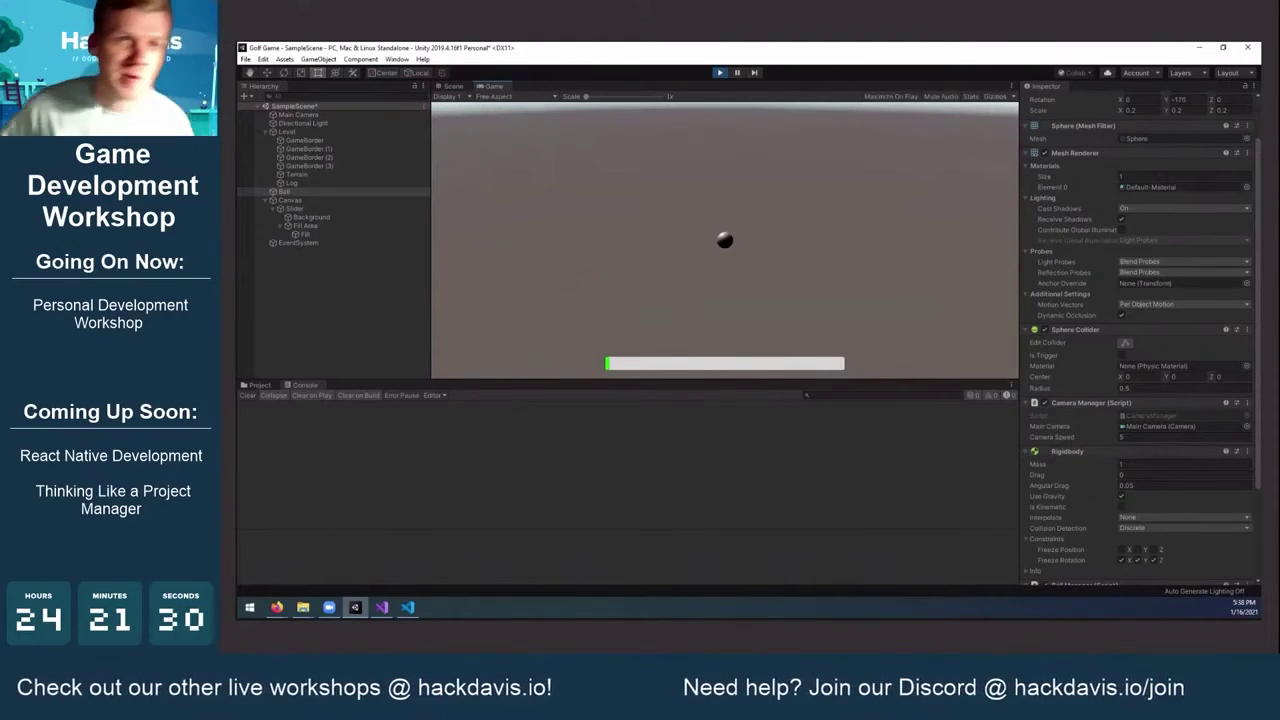
pyautogui.click(719, 73)
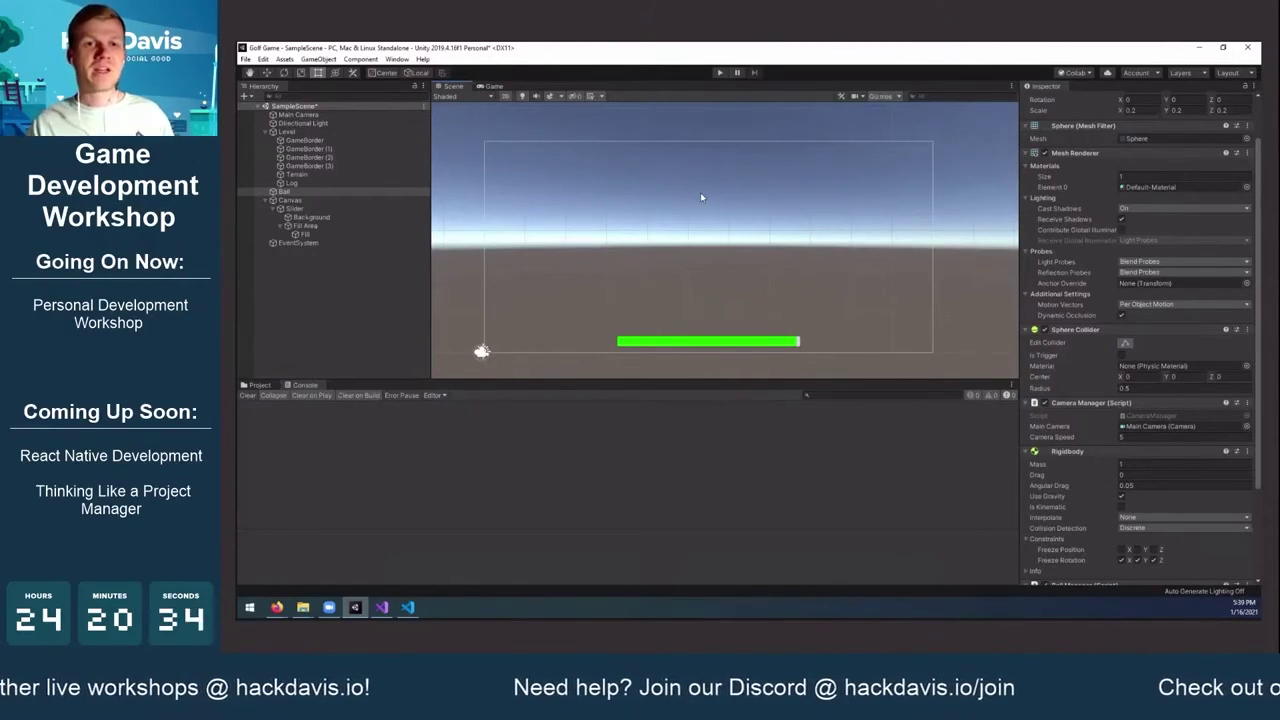
# Switch the Scene view from 2D to 3D and frame the Level object
pyautogui.click(288, 131)
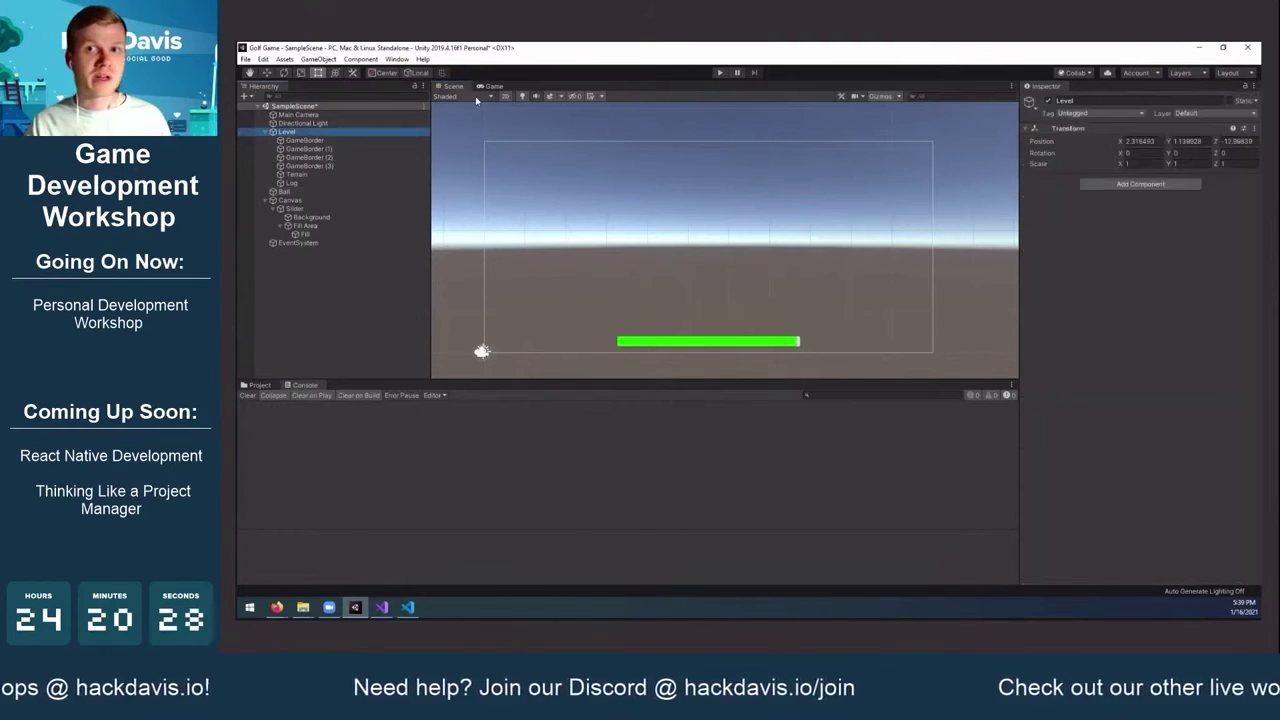
pyautogui.click(507, 97)
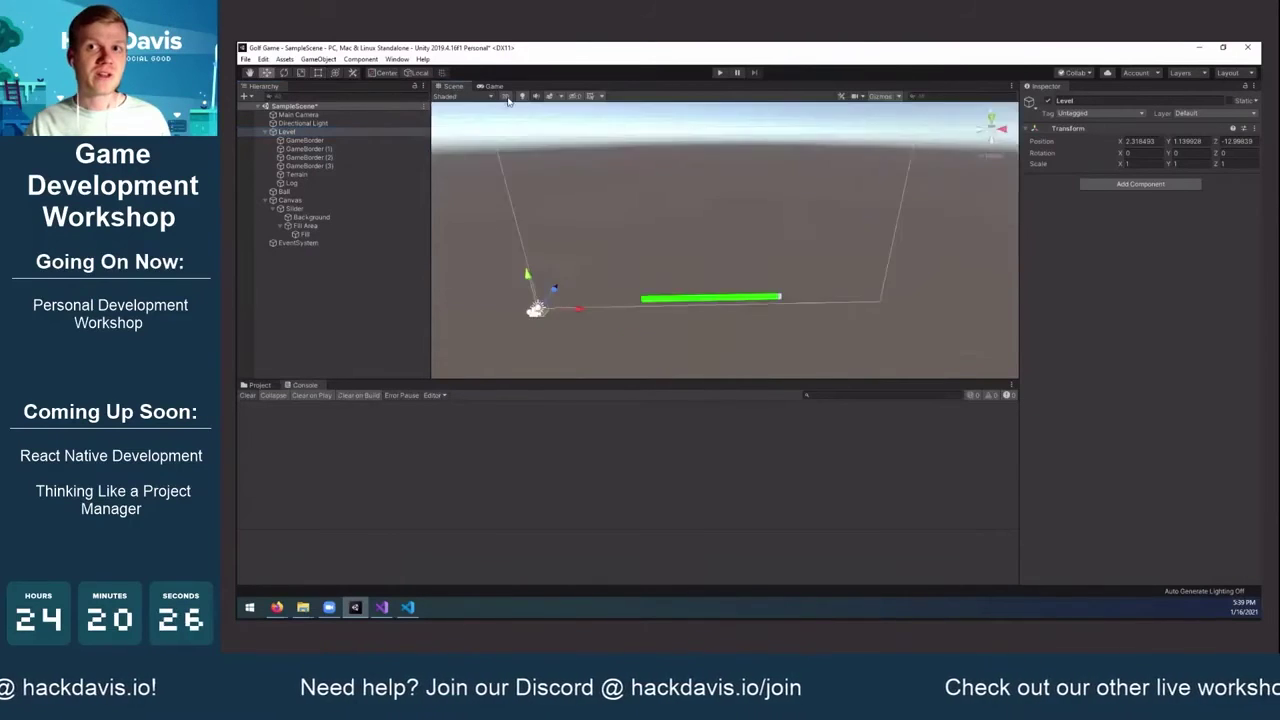
pyautogui.click(346, 133)
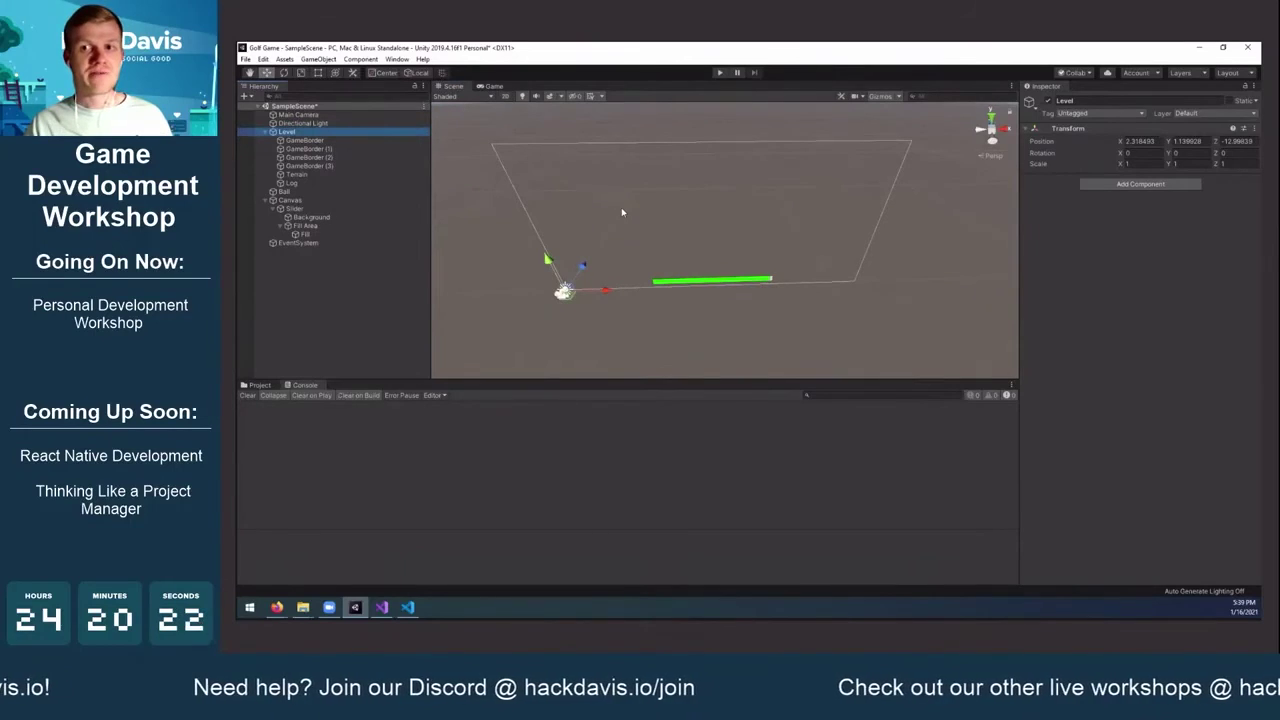
pyautogui.press('f')
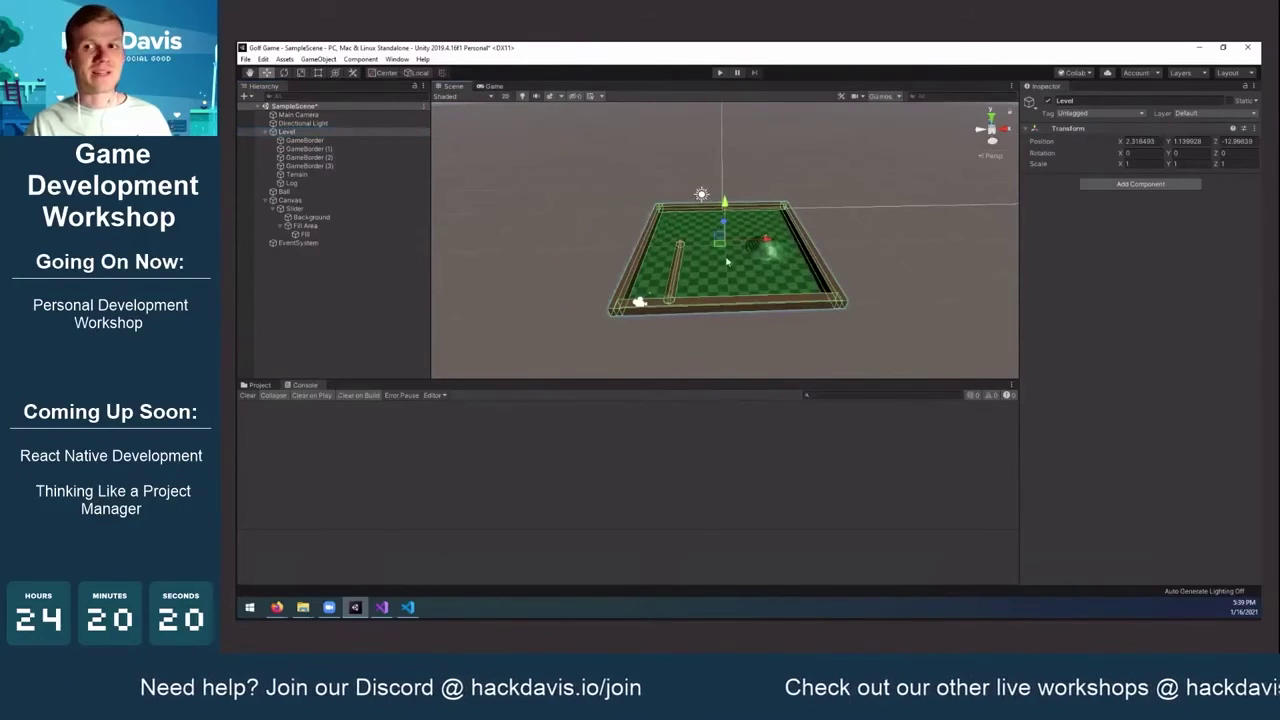
# Lower the mound on the Terrain object using the Raise or Lower Terrain tool with a larger brush
pyautogui.scroll(6, 742, 253)
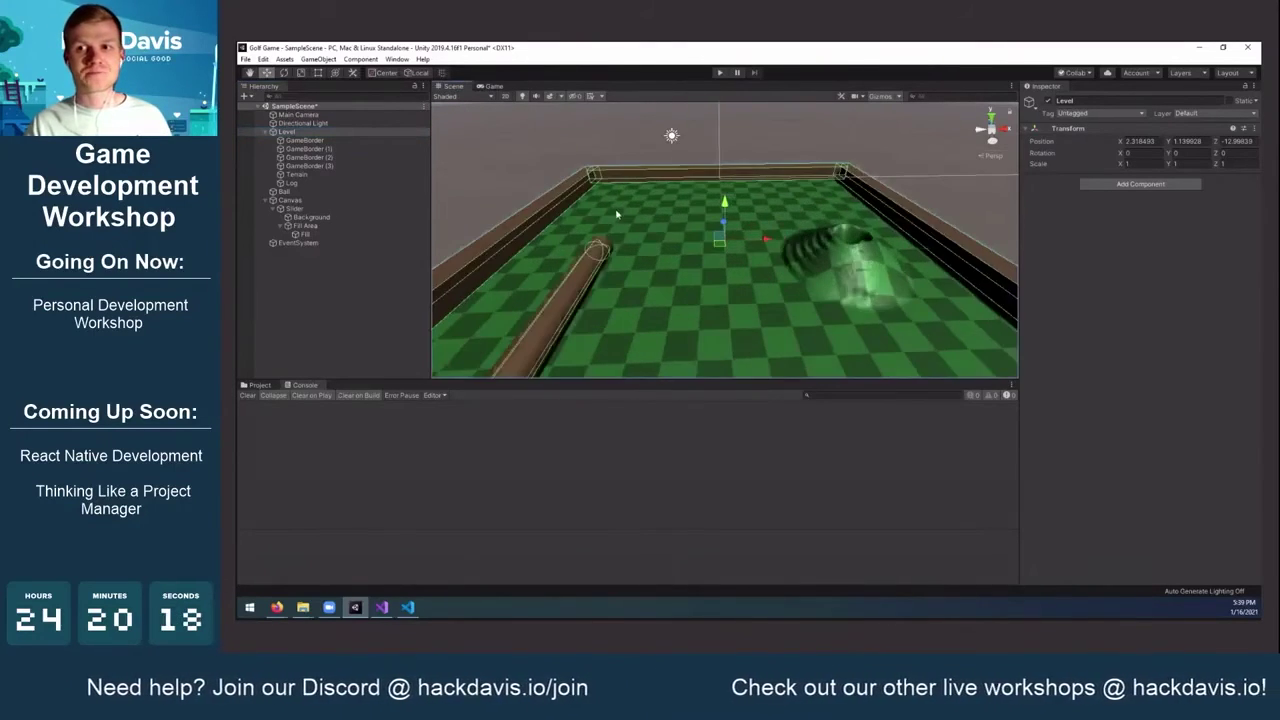
pyautogui.scroll(5, 642, 212)
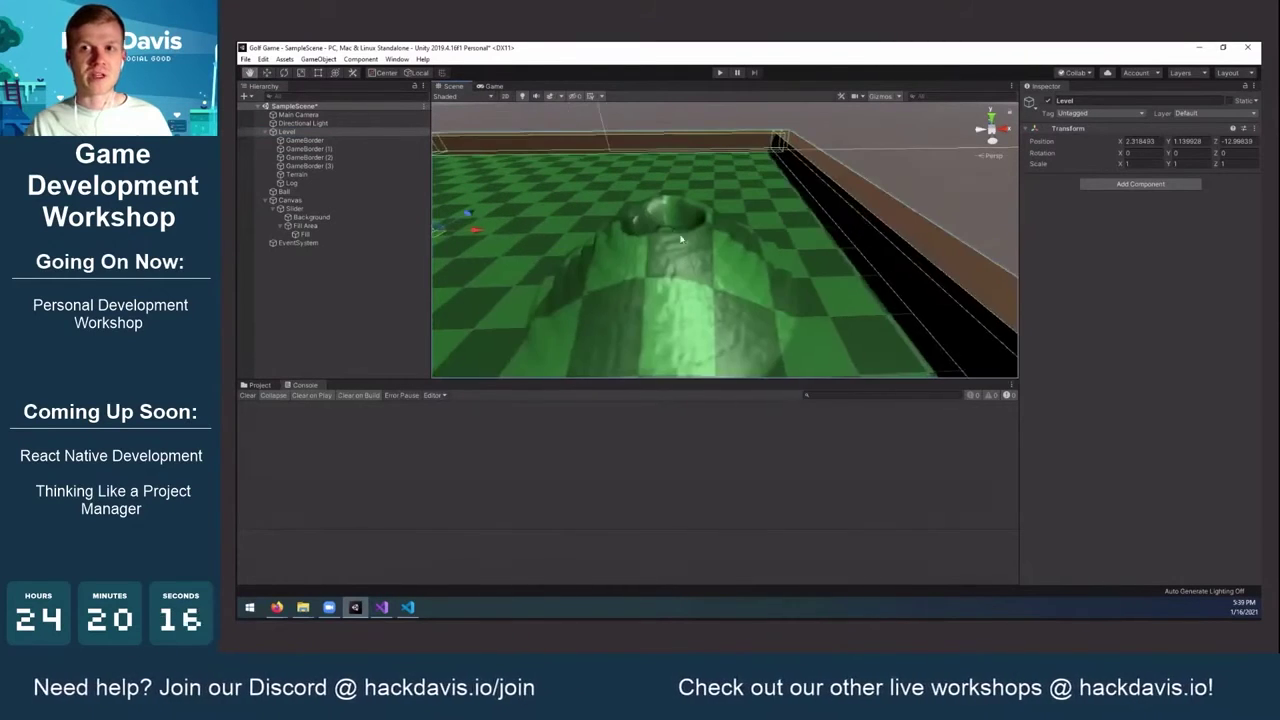
pyautogui.scroll(5, 649, 217)
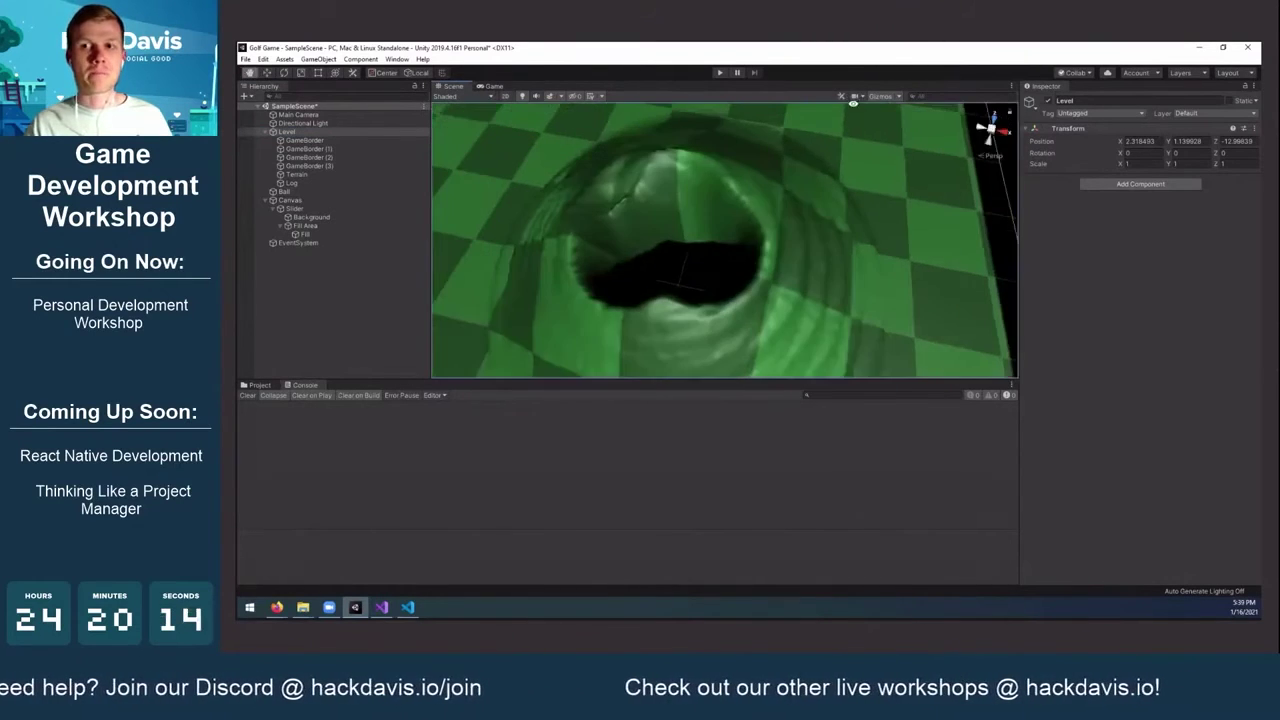
pyautogui.keyDown('alt'); pyautogui.moveTo(875, 112); pyautogui.dragTo(930, 210); pyautogui.keyUp('alt')
pyautogui.scroll(-5, 697, 266)
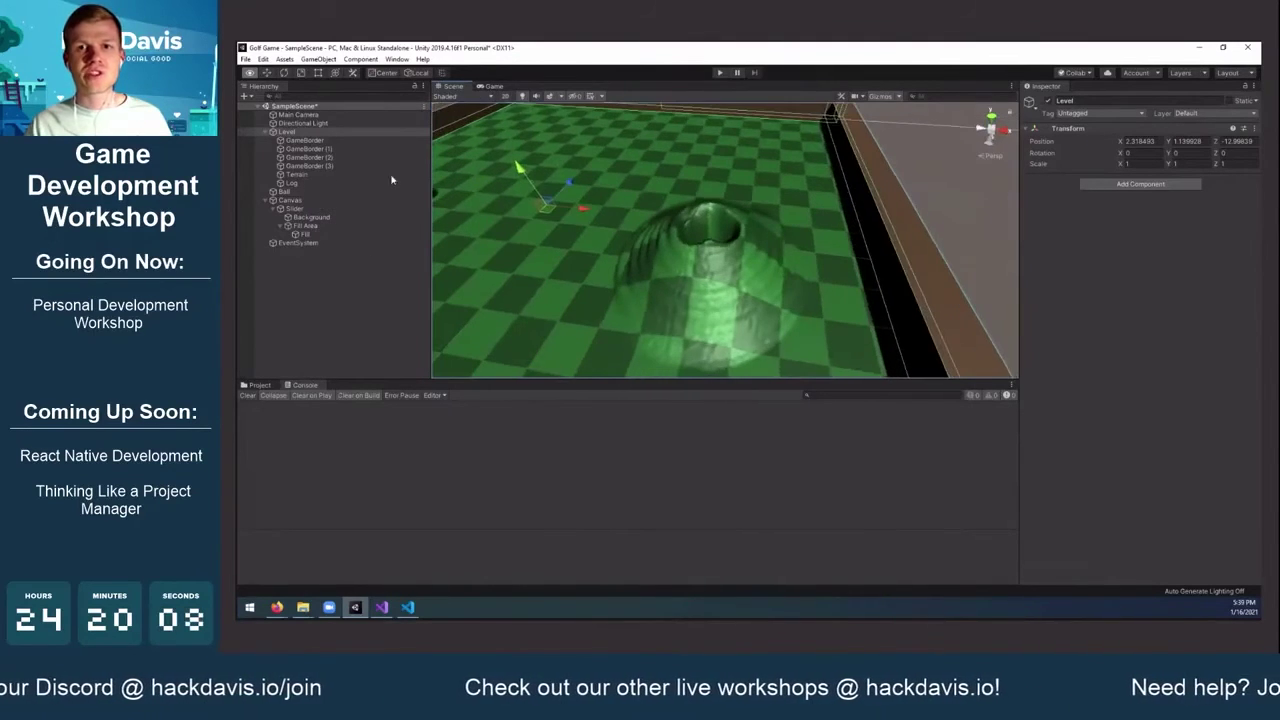
pyautogui.click(296, 174)
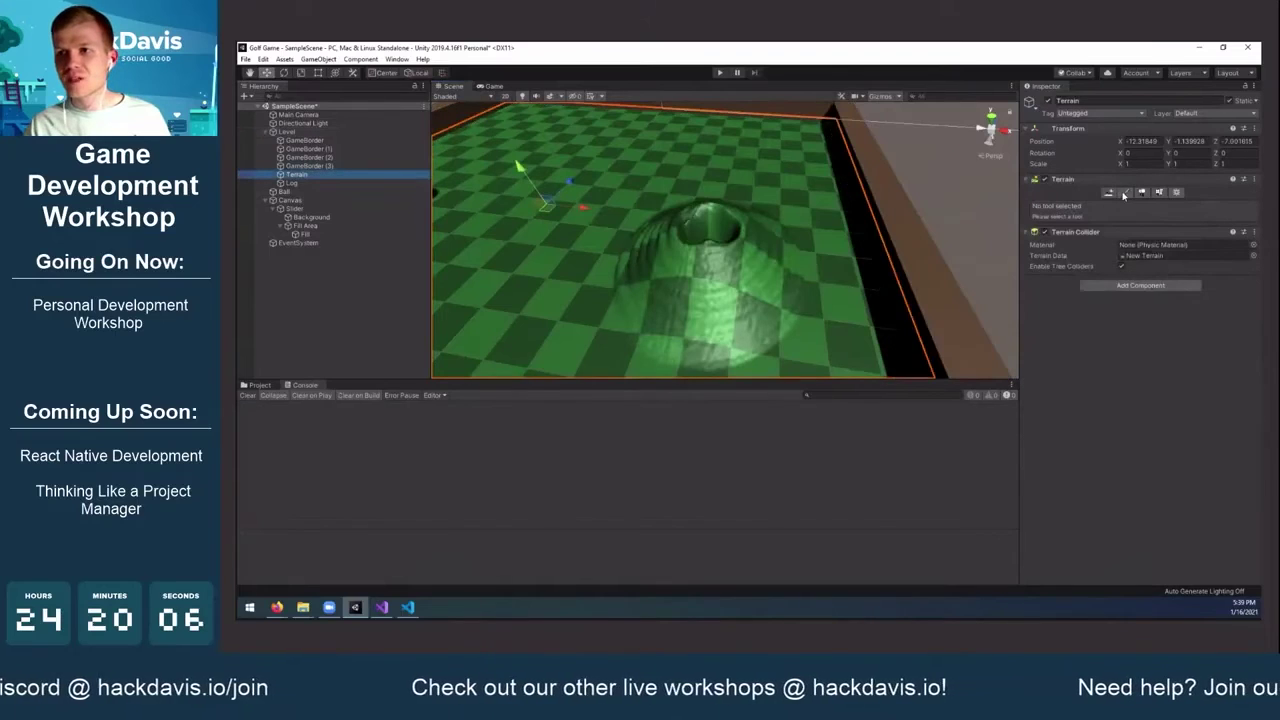
pyautogui.click(1125, 191)
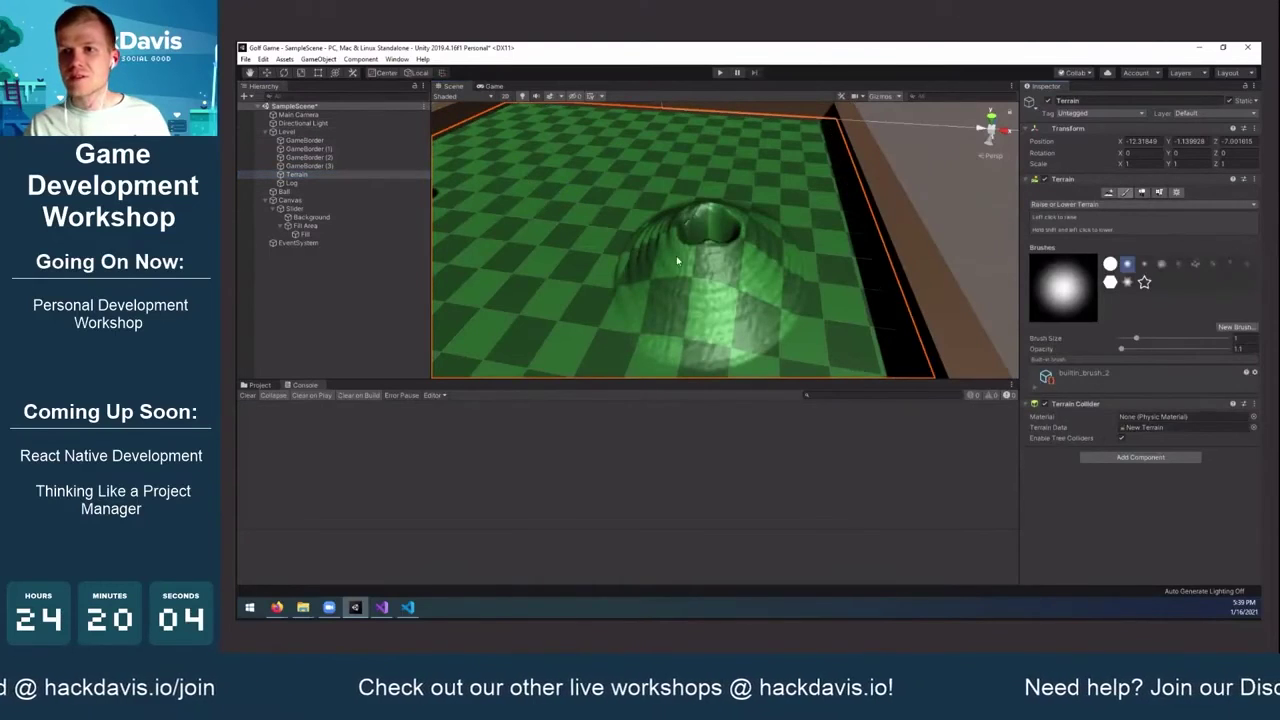
pyautogui.moveTo(1157, 342); pyautogui.dragTo(1156, 343)
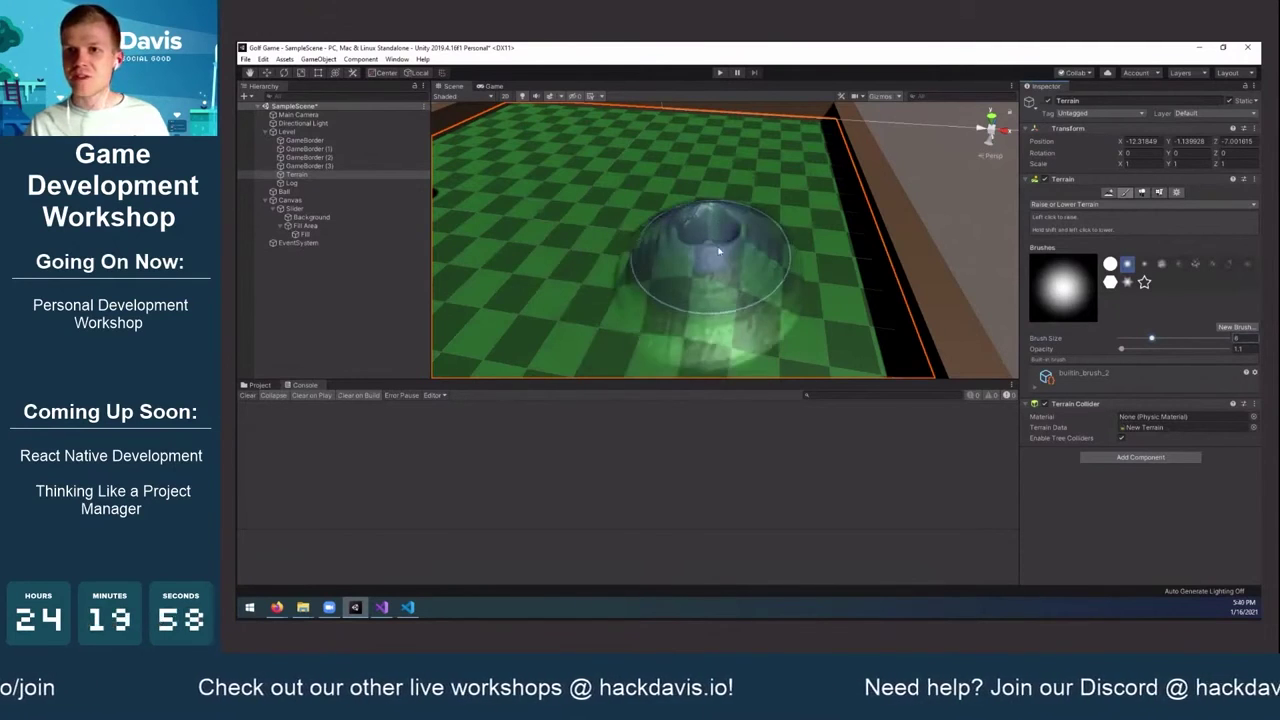
pyautogui.keyDown('alt'); pyautogui.moveTo(719, 242); pyautogui.dragTo(724, 318); pyautogui.keyUp('alt')
pyautogui.moveTo(714, 257)
pyautogui.keyDown('shift'); pyautogui.mouseDown()
pyautogui.moveTo(763, 114)
pyautogui.moveTo(713, 251)
pyautogui.moveTo(631, 241)
pyautogui.moveTo(769, 186)
pyautogui.moveTo(788, 132)
pyautogui.moveTo(700, 166)
pyautogui.moveTo(606, 110)
pyautogui.moveTo(742, 232)
pyautogui.moveTo(720, 250)
pyautogui.moveTo(730, 272)
pyautogui.moveTo(766, 159)
pyautogui.moveTo(710, 225)
pyautogui.moveTo(739, 237)
pyautogui.moveTo(630, 165)
pyautogui.moveTo(613, 176)
pyautogui.moveTo(817, 271)
pyautogui.moveTo(676, 240)
pyautogui.mouseUp(); pyautogui.keyUp('shift')
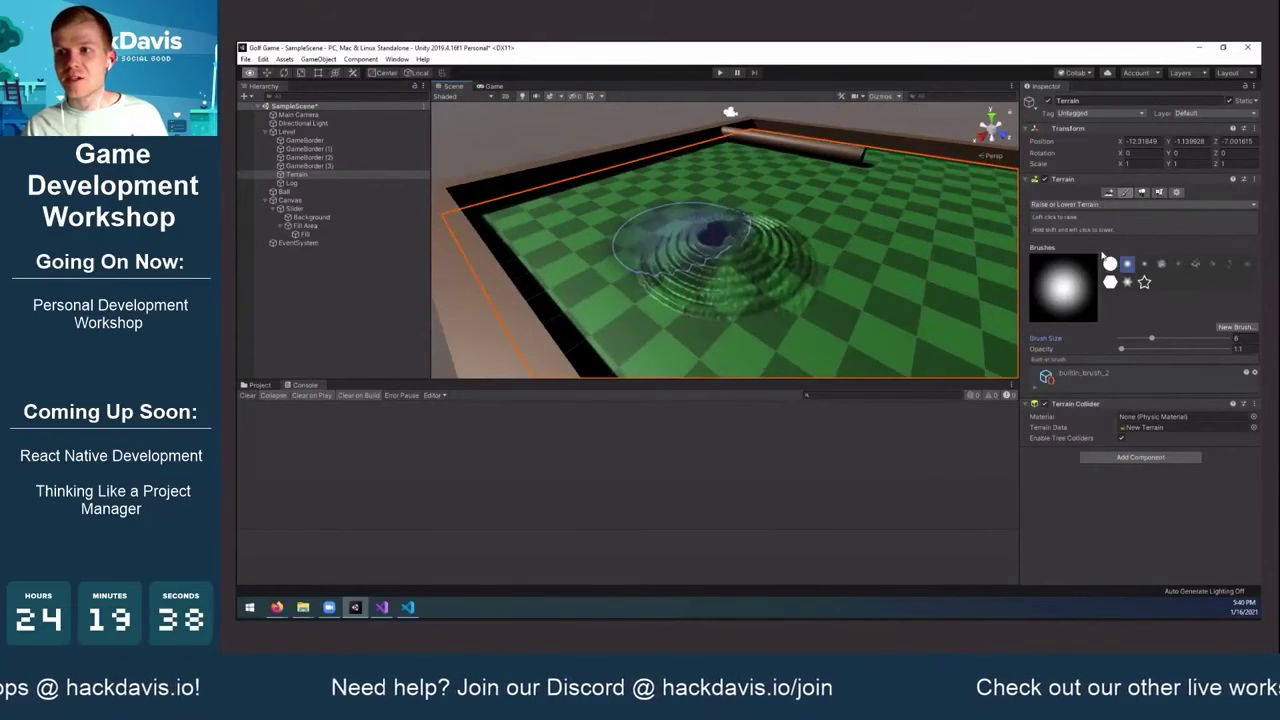
# Choose the Smooth Height terrain tool, examine the lowered mound and the whole level from several angles, and switch to Visual Studio
pyautogui.click(1104, 204)
pyautogui.click(1098, 263)
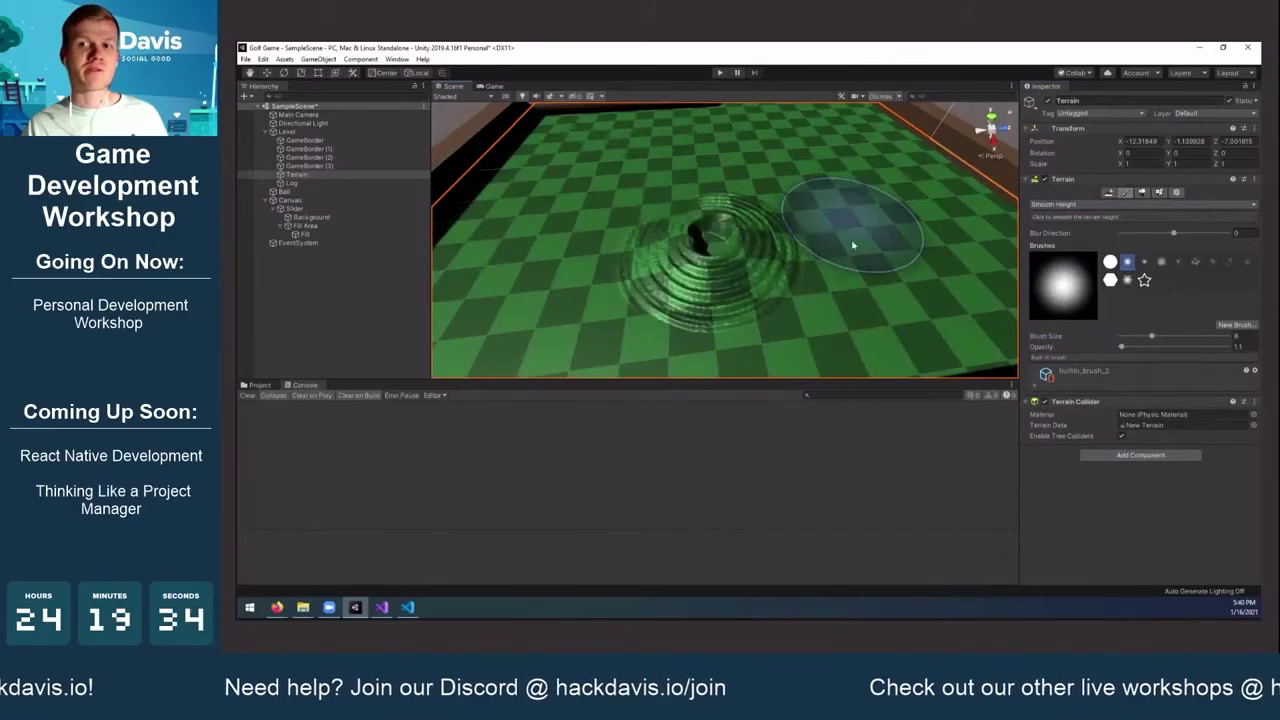
pyautogui.keyDown('alt'); pyautogui.moveTo(896, 180); pyautogui.dragTo(854, 230); pyautogui.keyUp('alt')
pyautogui.moveTo(772, 236)
pyautogui.keyDown('alt'); pyautogui.mouseDown()
pyautogui.moveTo(743, 254)
pyautogui.moveTo(864, 246)
pyautogui.mouseUp(); pyautogui.keyUp('alt')
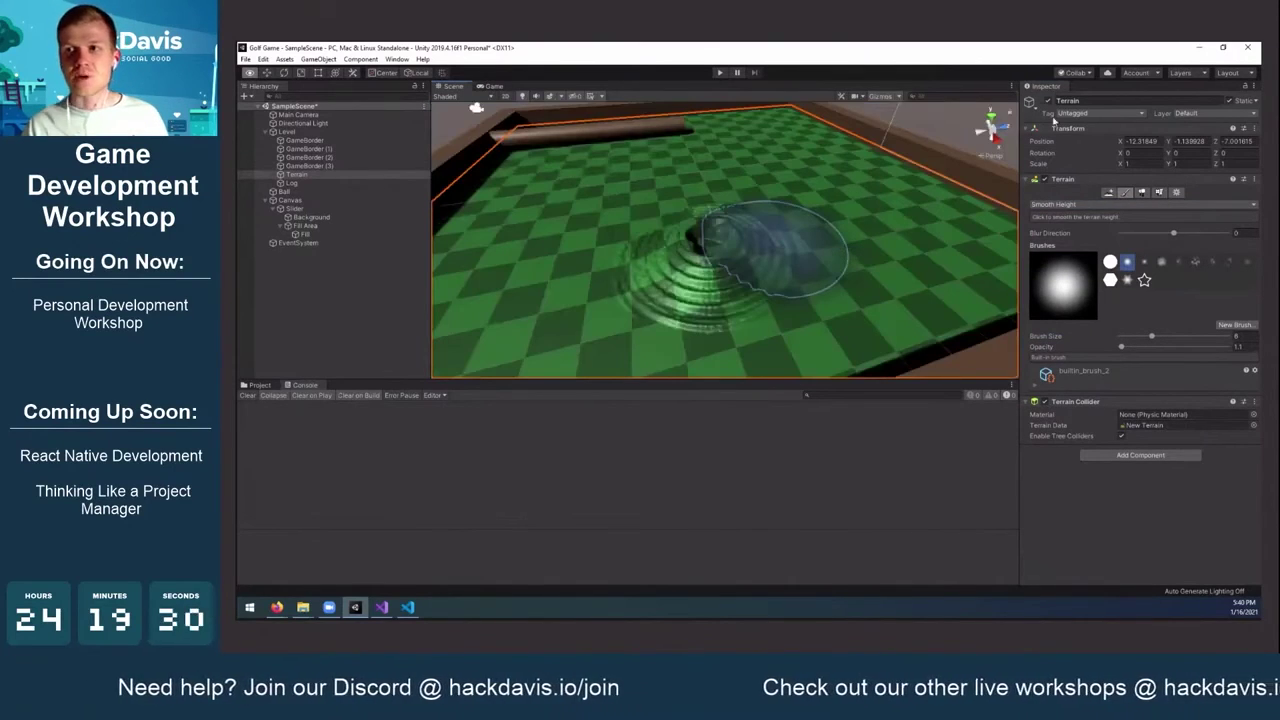
pyautogui.keyDown('alt'); pyautogui.moveTo(780, 248); pyautogui.dragTo(843, 263); pyautogui.keyUp('alt')
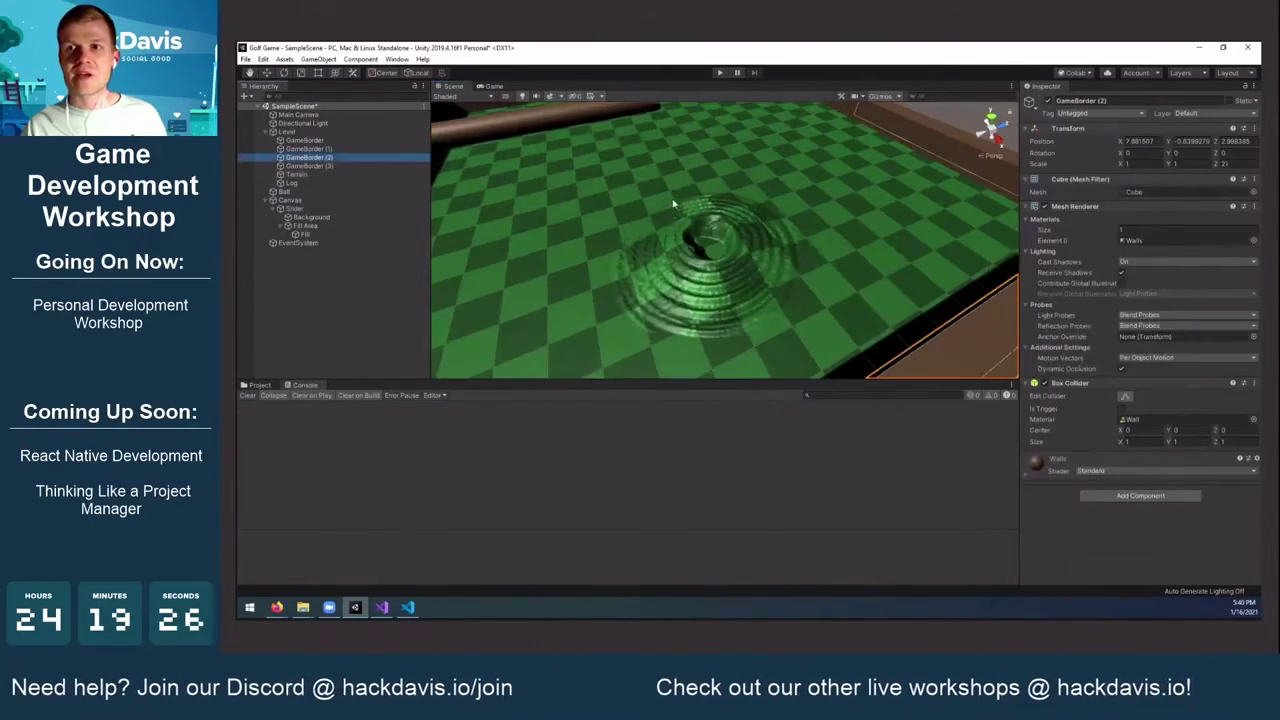
pyautogui.scroll(-10, 714, 195)
pyautogui.moveTo(714, 195); pyautogui.dragTo(689, 293, button='middle')
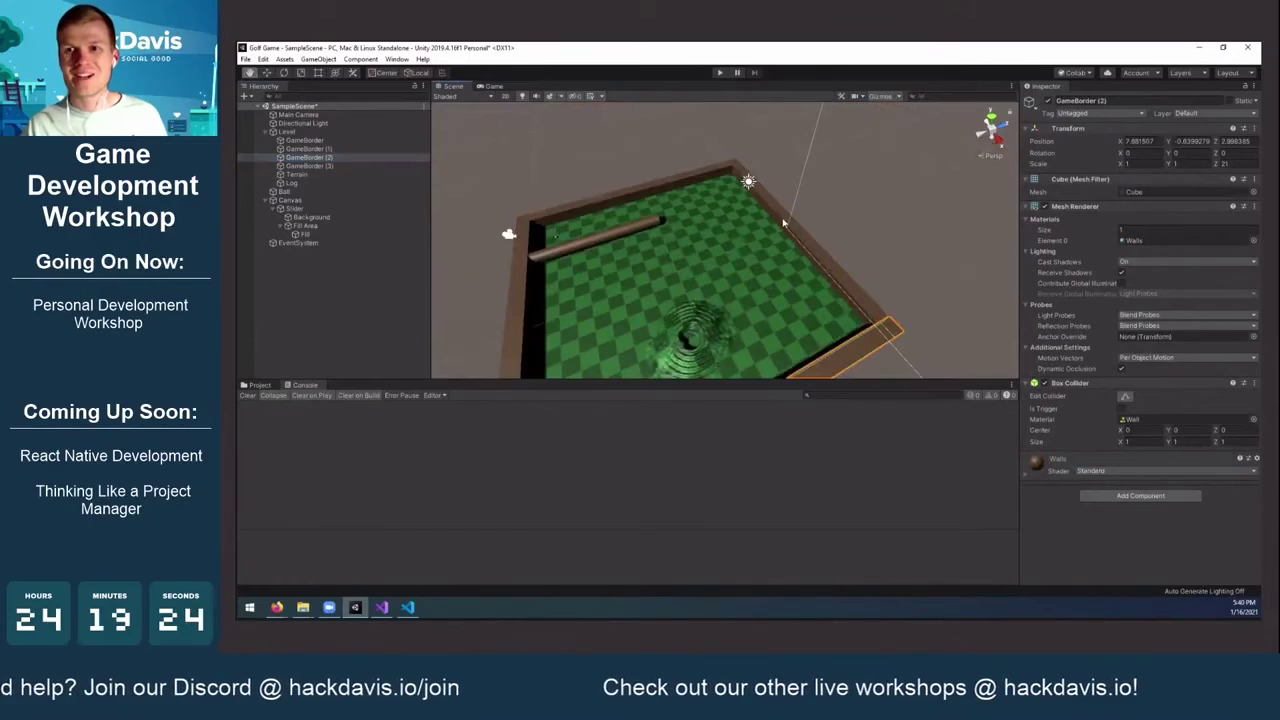
pyautogui.keyDown('alt'); pyautogui.moveTo(745, 276); pyautogui.dragTo(724, 245); pyautogui.keyUp('alt')
pyautogui.hotkey('alt', 'Tab')
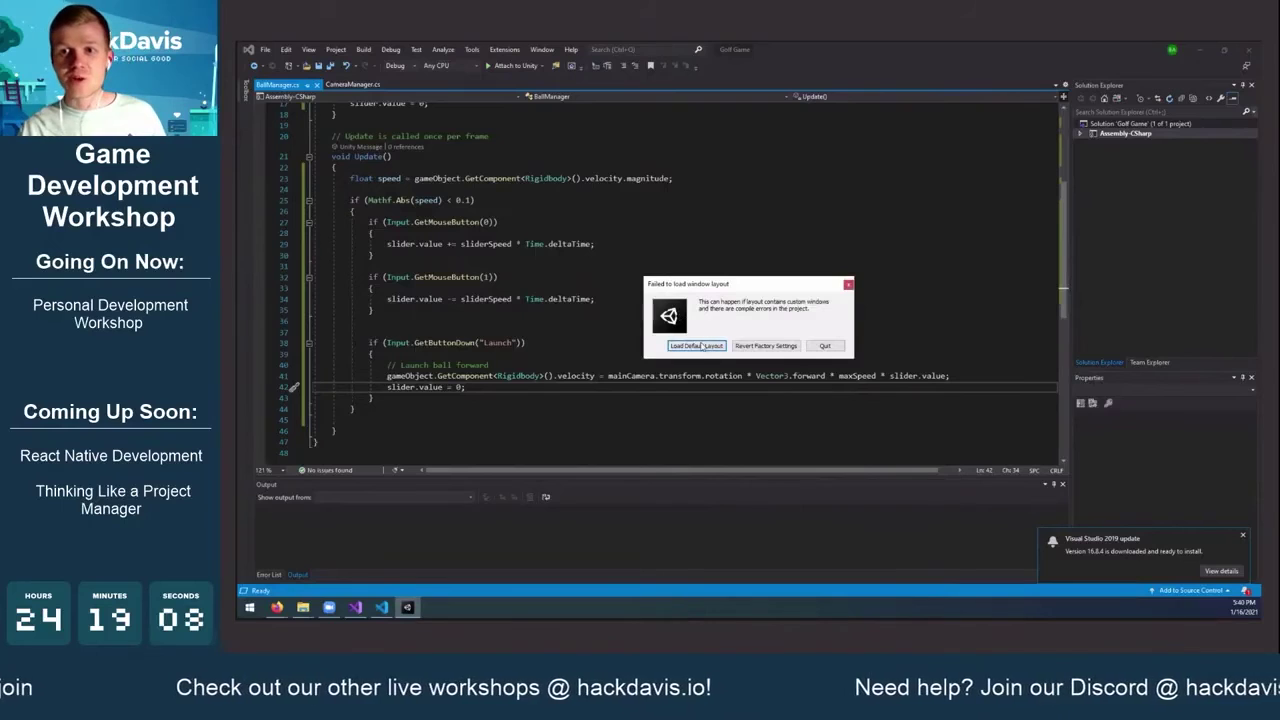
# Revert Unity's window layouts to factory settings and dismiss the layout error dialogs to get back into the Golf Game project
pyautogui.click(737, 349)
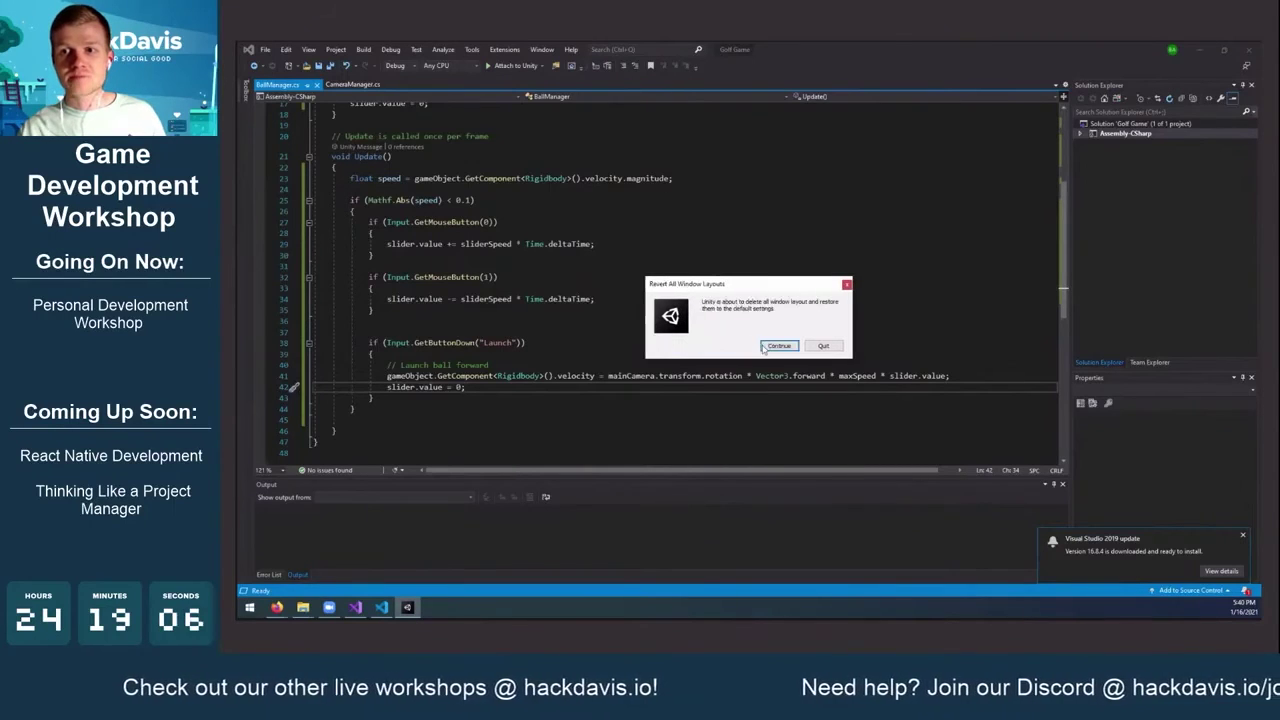
pyautogui.click(772, 347)
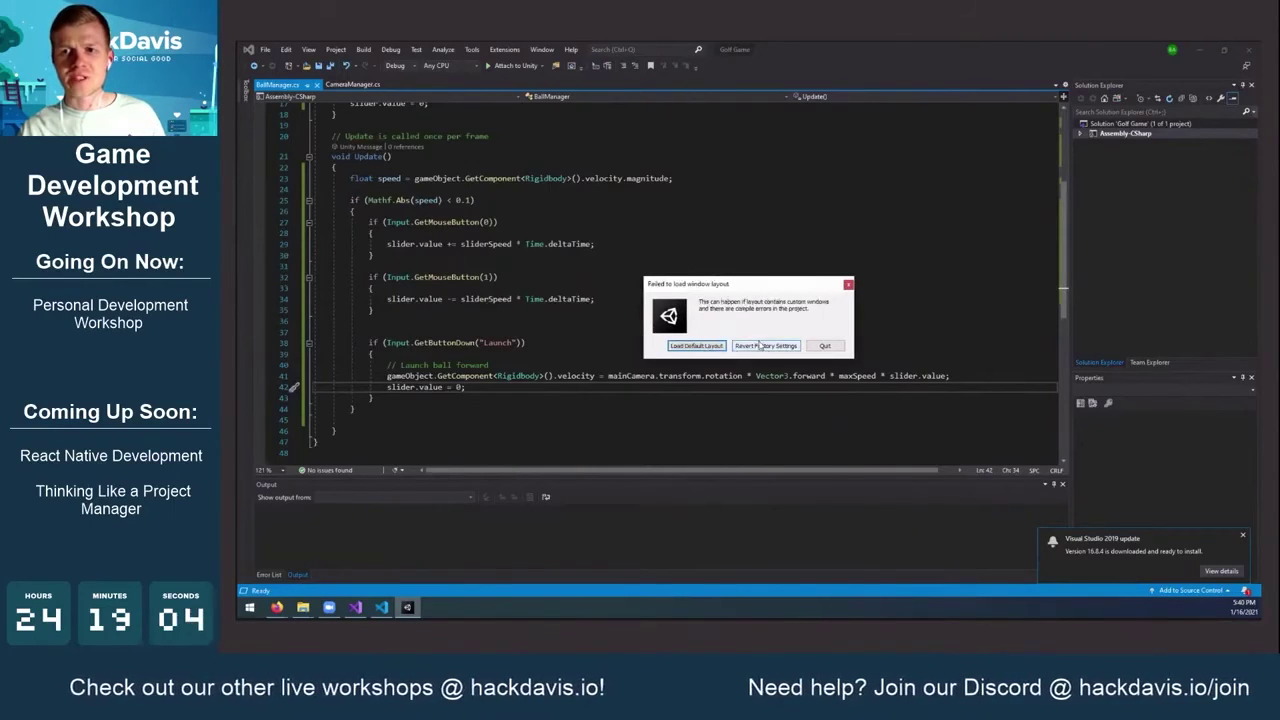
pyautogui.click(848, 287)
pyautogui.press('Return')
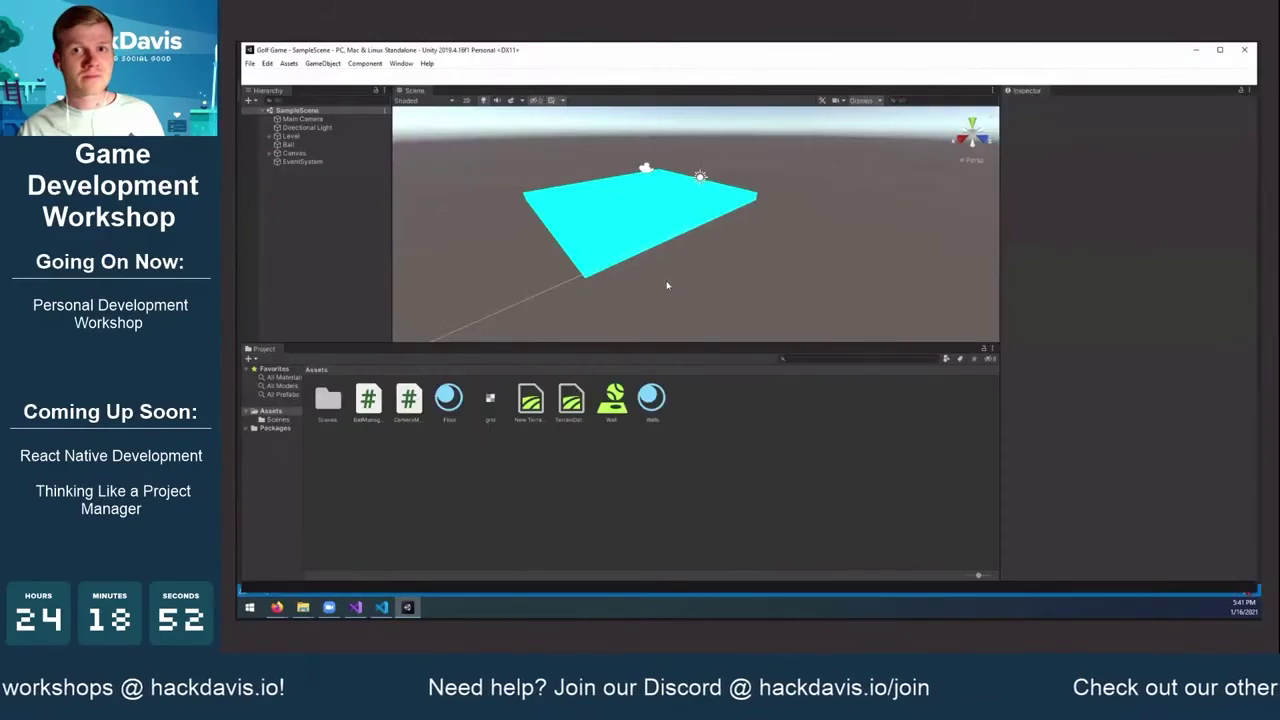
# Examine the mound and the hole in its centre on the level's terrain from several angles
pyautogui.scroll(3, 660, 242)
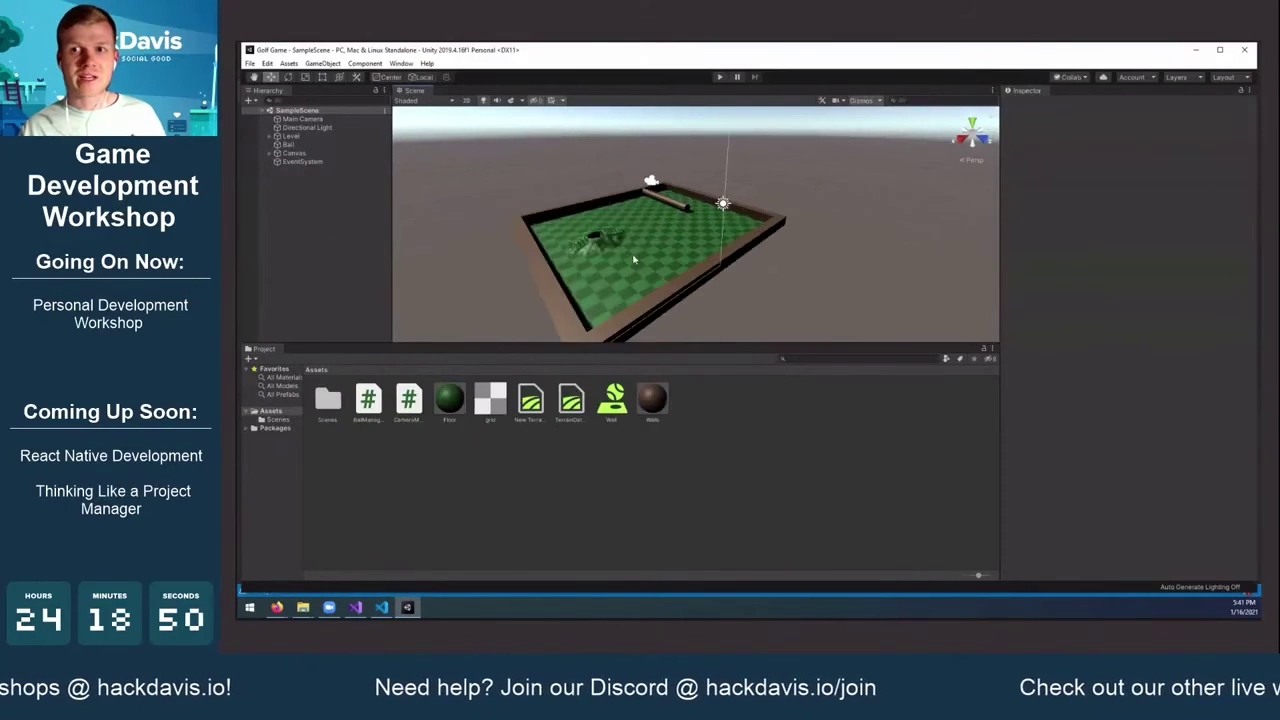
pyautogui.scroll(2, 636, 289)
pyautogui.keyDown('alt'); pyautogui.moveTo(628, 275); pyautogui.dragTo(646, 231); pyautogui.keyUp('alt')
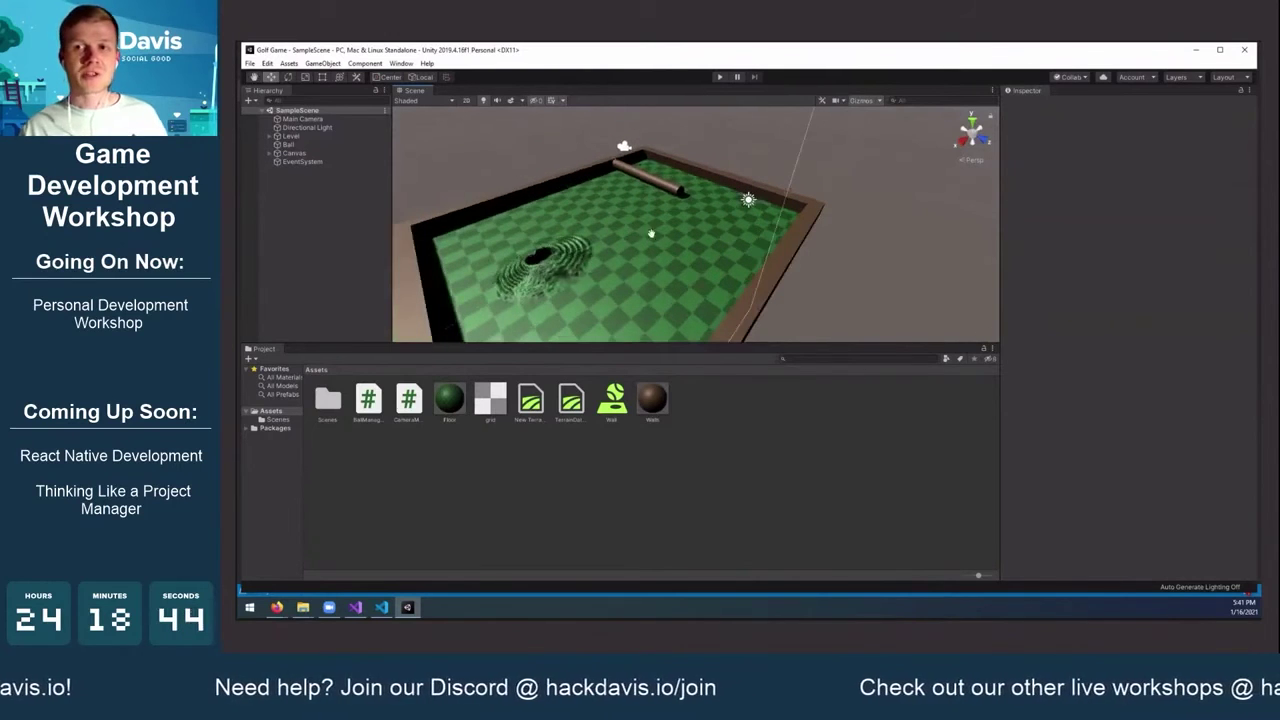
pyautogui.keyDown('alt'); pyautogui.moveTo(836, 214); pyautogui.dragTo(717, 238); pyautogui.keyUp('alt')
pyautogui.scroll(8, 736, 238)
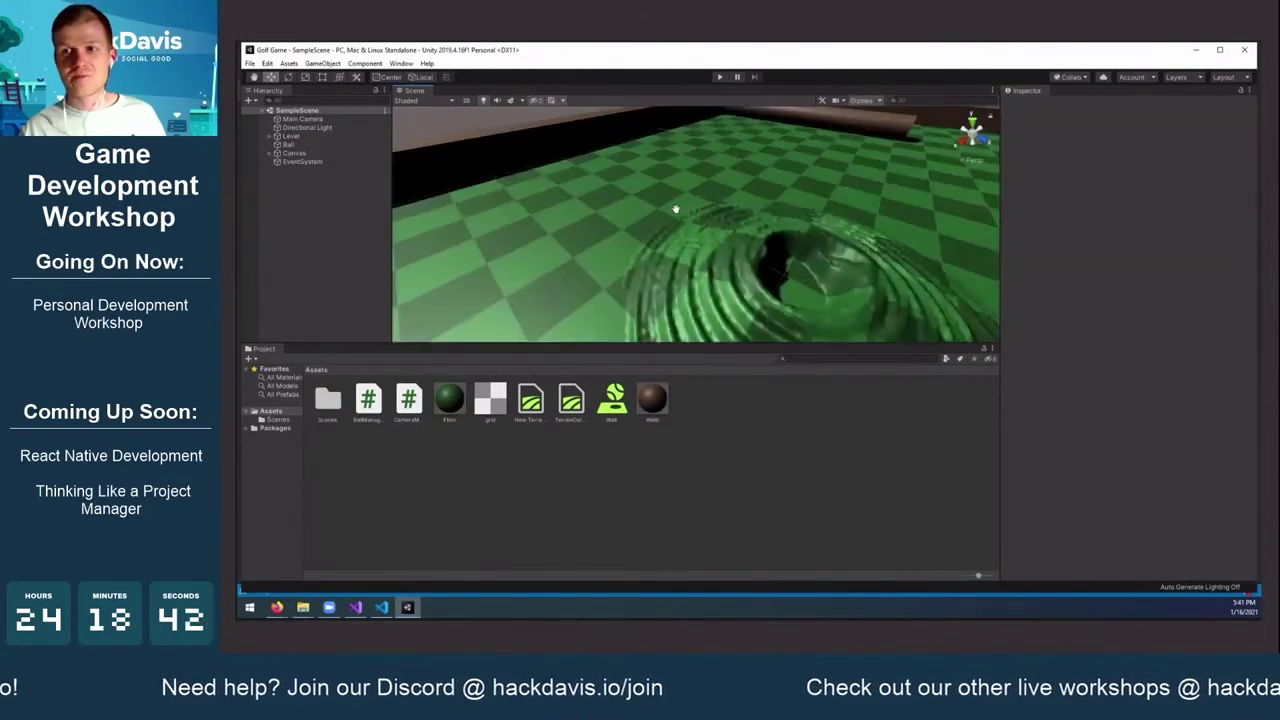
pyautogui.scroll(-5, 686, 238)
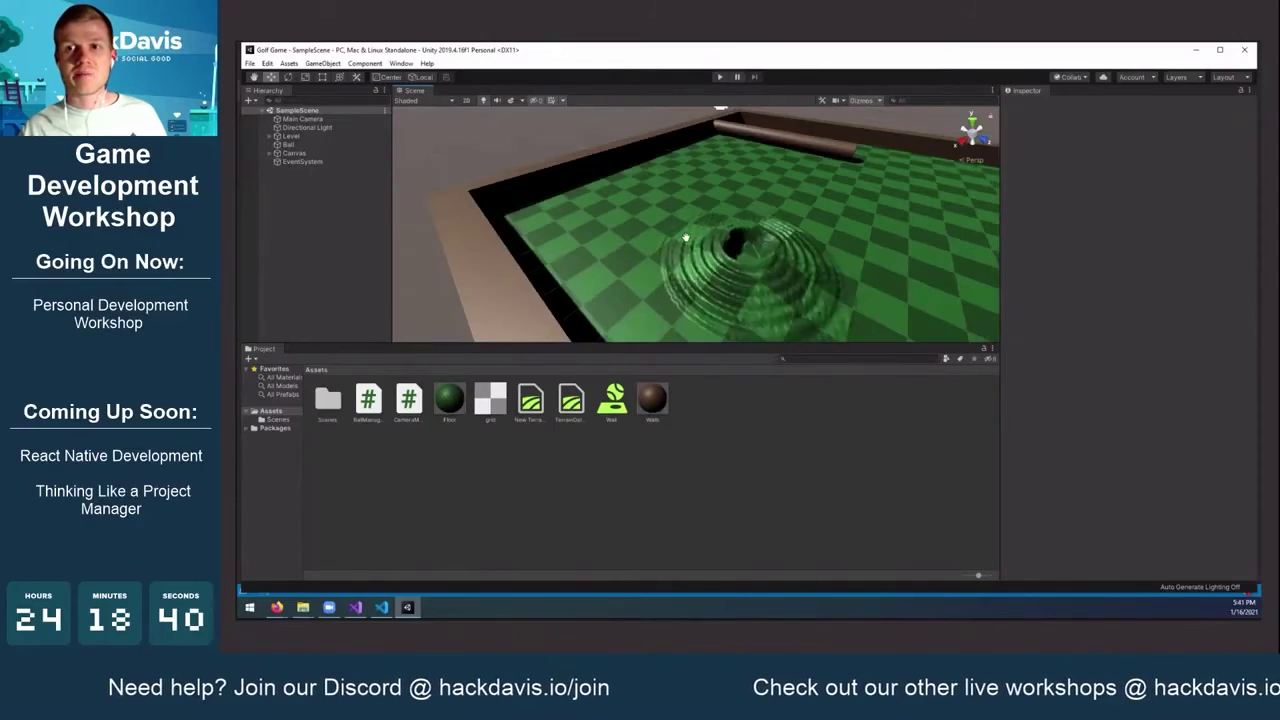
pyautogui.scroll(5, 583, 221)
pyautogui.scroll(3, 722, 233)
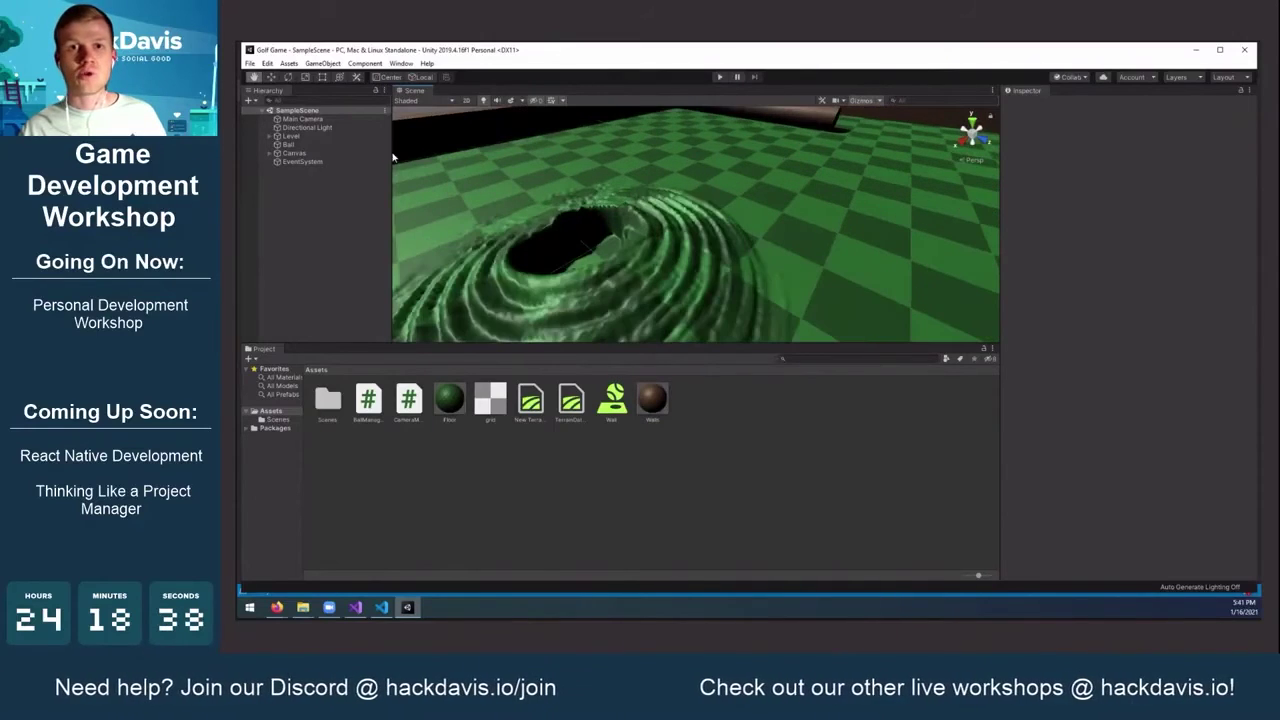
# Create an empty child object under Level and name it HoleRegion
pyautogui.click(300, 144)
pyautogui.click(310, 138)
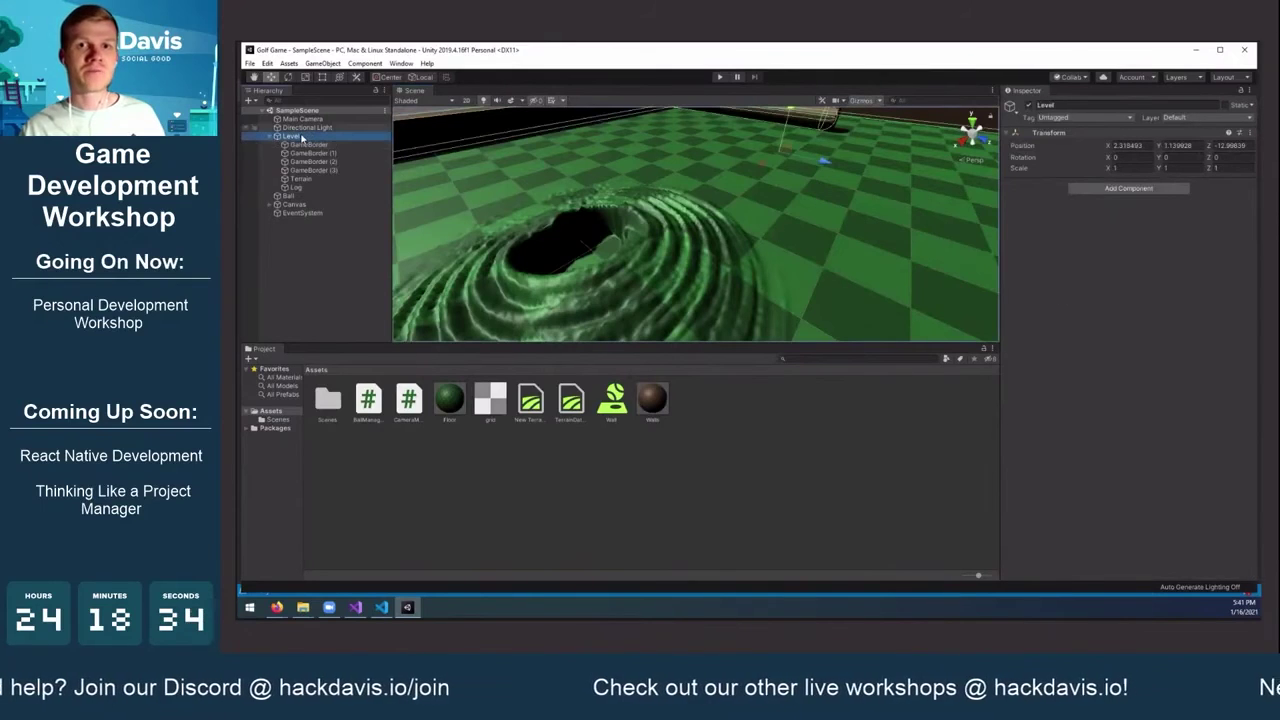
pyautogui.rightClick(302, 137)
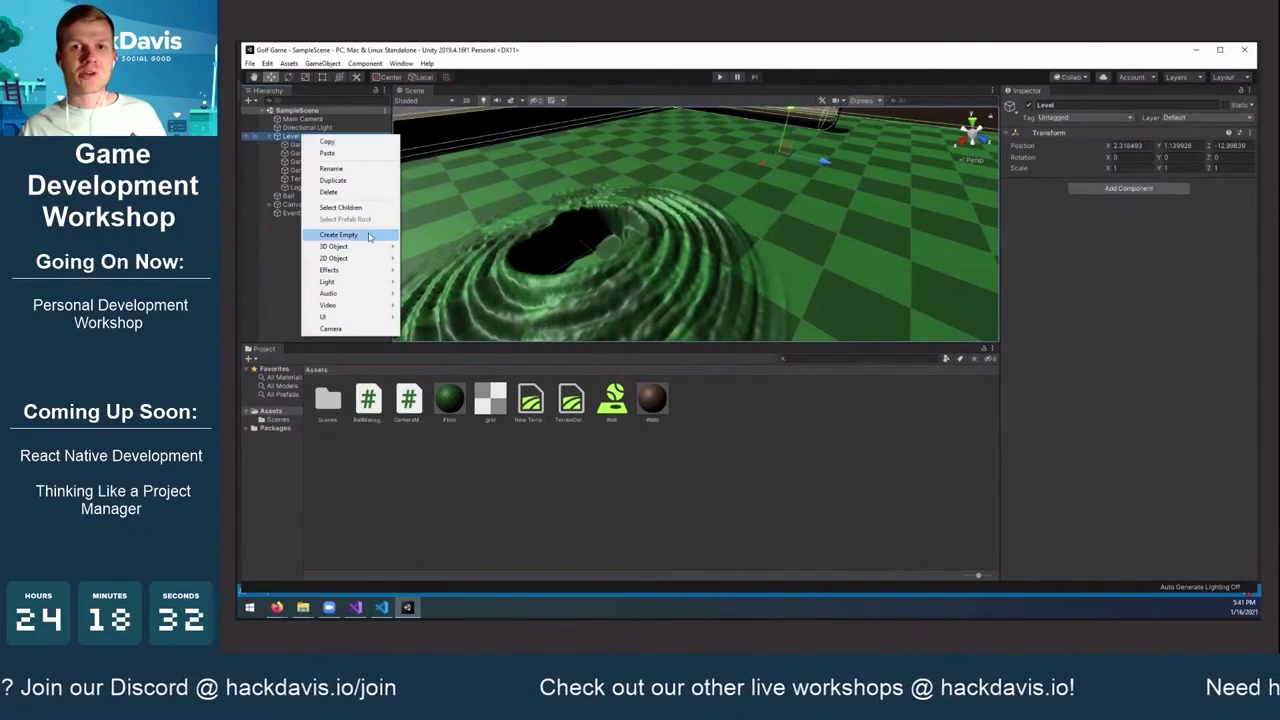
pyautogui.click(338, 235)
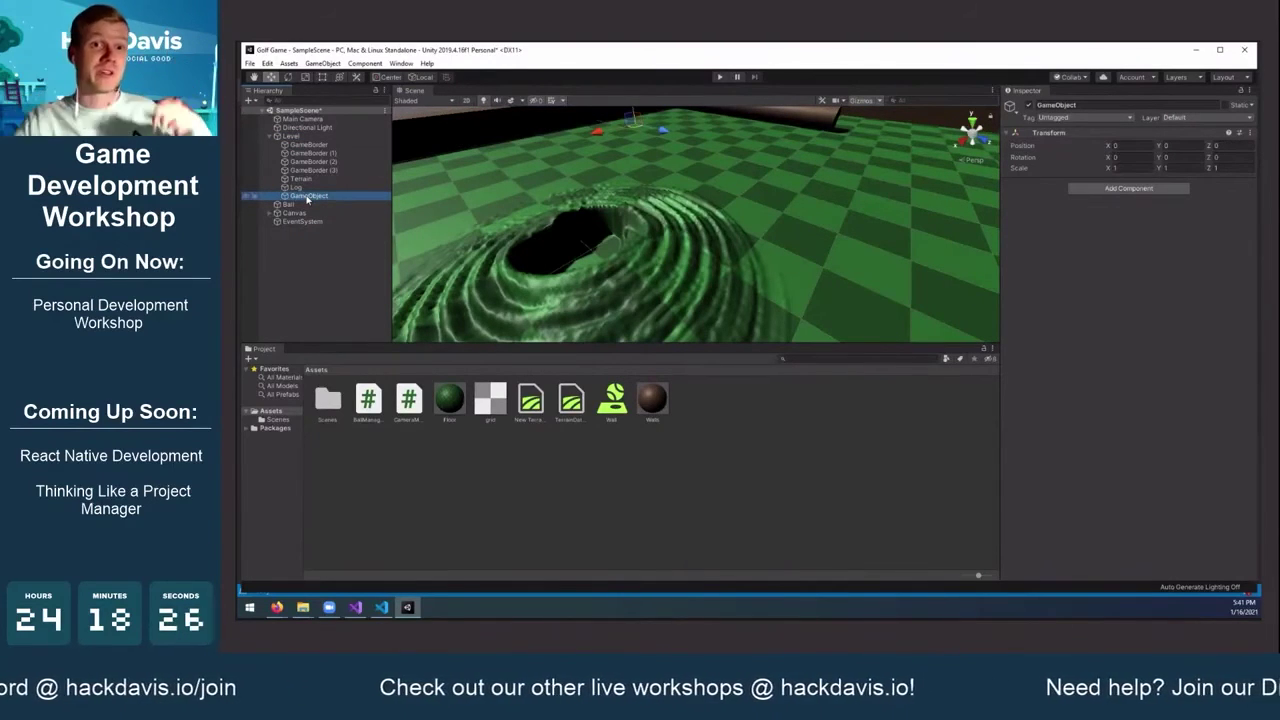
pyautogui.click(307, 197)
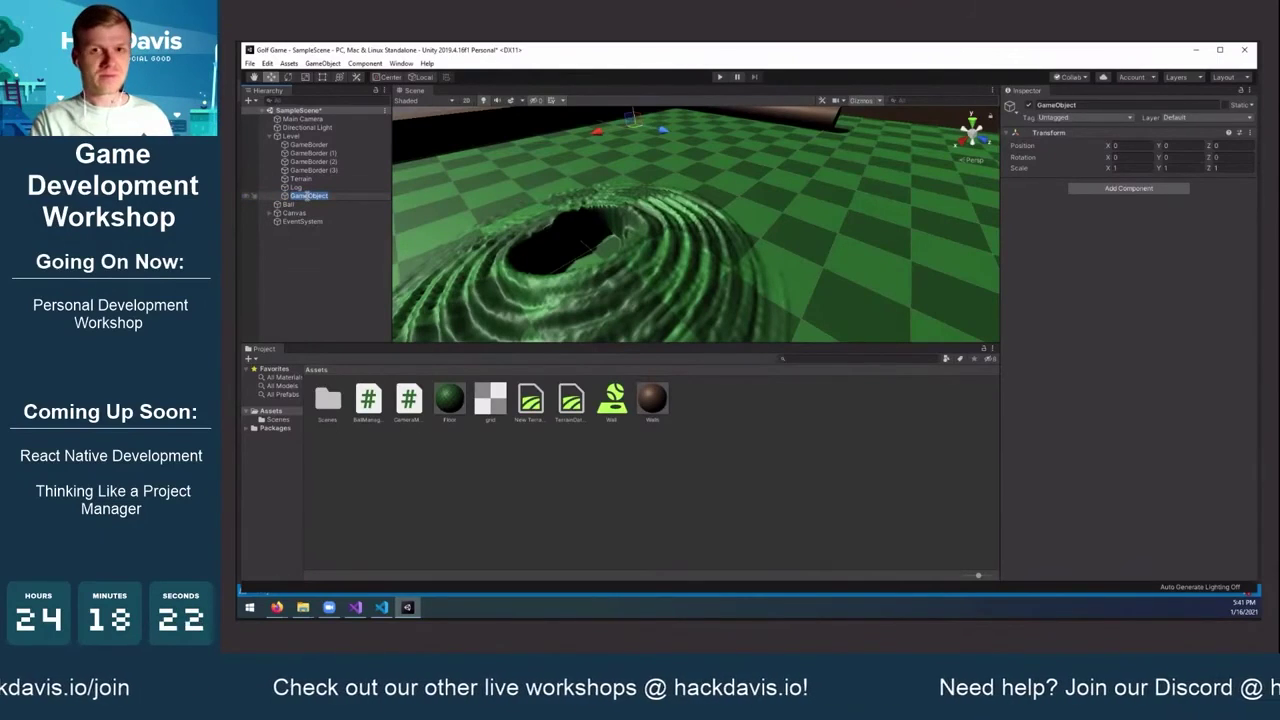
pyautogui.write('Hole')
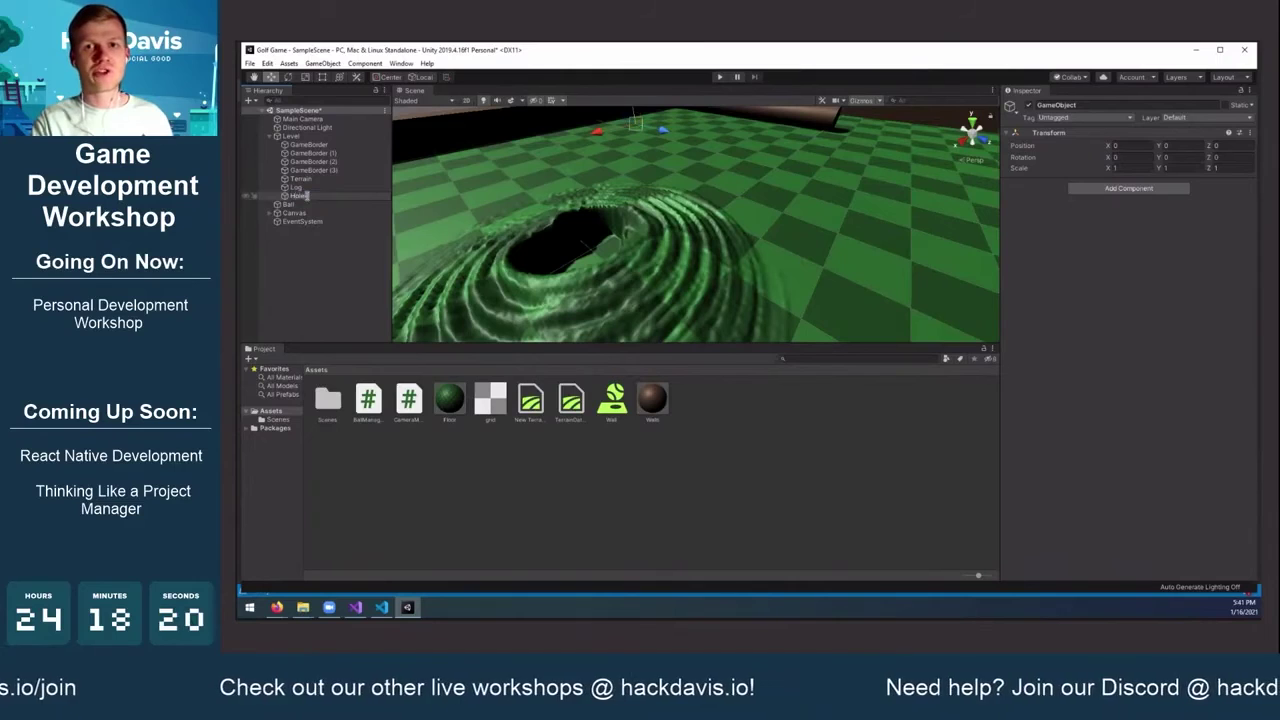
pyautogui.write('Region')
pyautogui.press('Return')
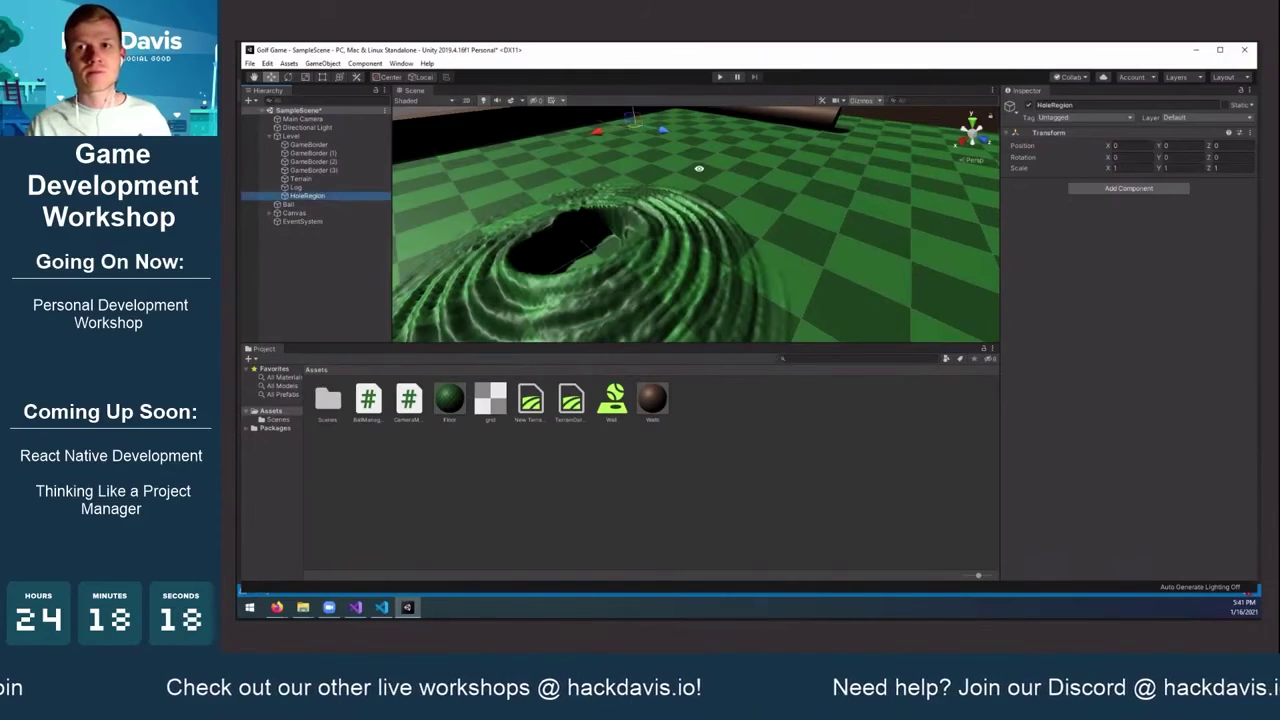
# Move HoleRegion toward the hole in the mound, to about Y -3.81 and Z -2.54
pyautogui.keyDown('alt'); pyautogui.moveTo(699, 168); pyautogui.dragTo(670, 139); pyautogui.keyUp('alt')
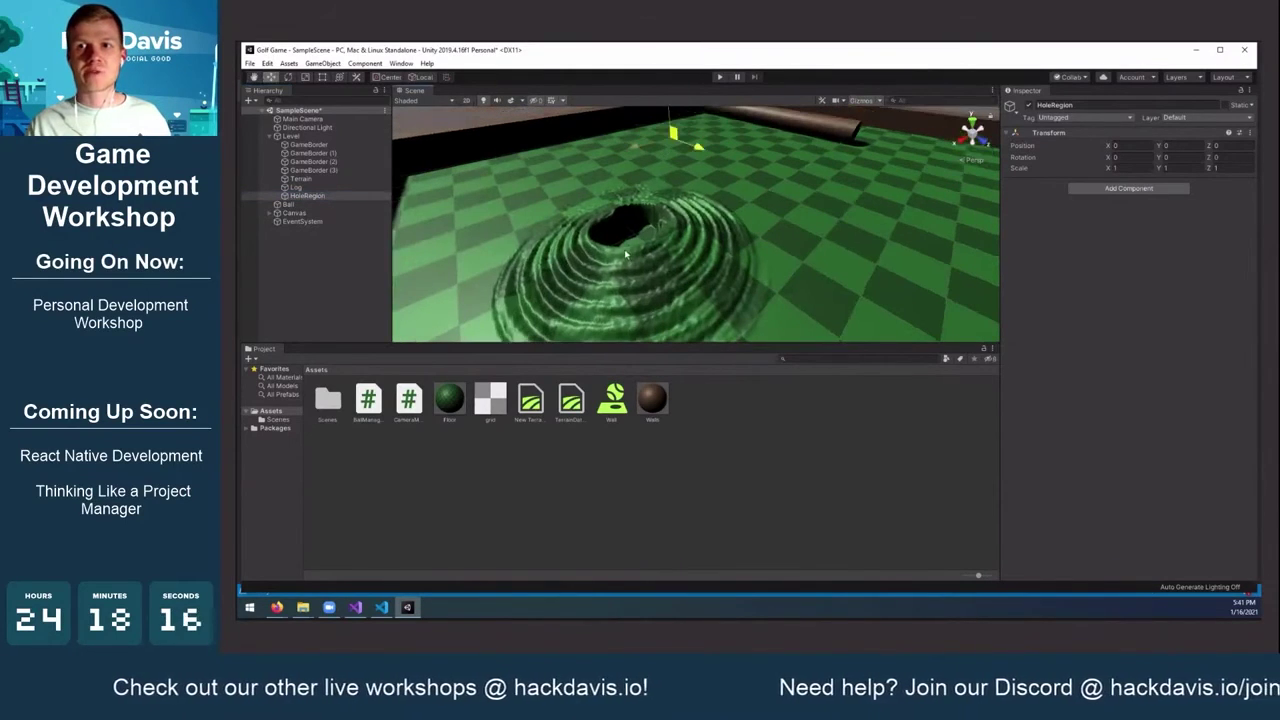
pyautogui.moveTo(625, 254); pyautogui.dragTo(615, 181)
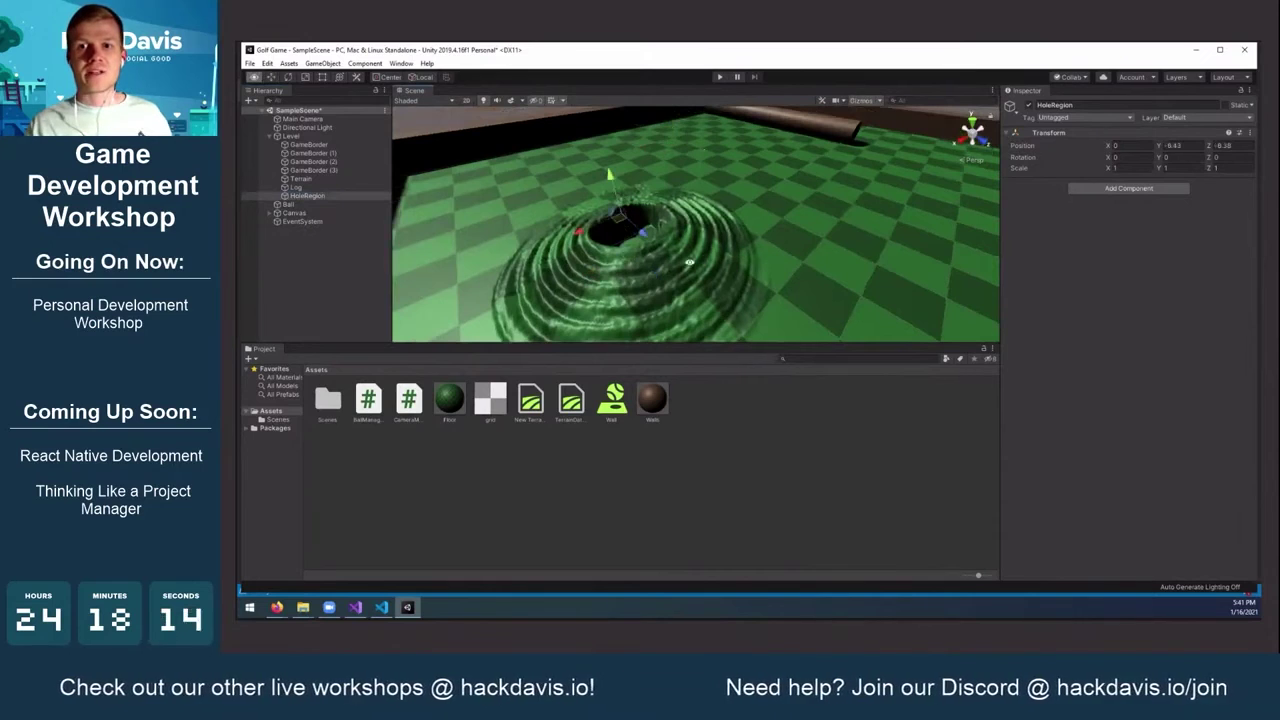
pyautogui.keyDown('alt'); pyautogui.moveTo(689, 262); pyautogui.dragTo(665, 257); pyautogui.keyUp('alt')
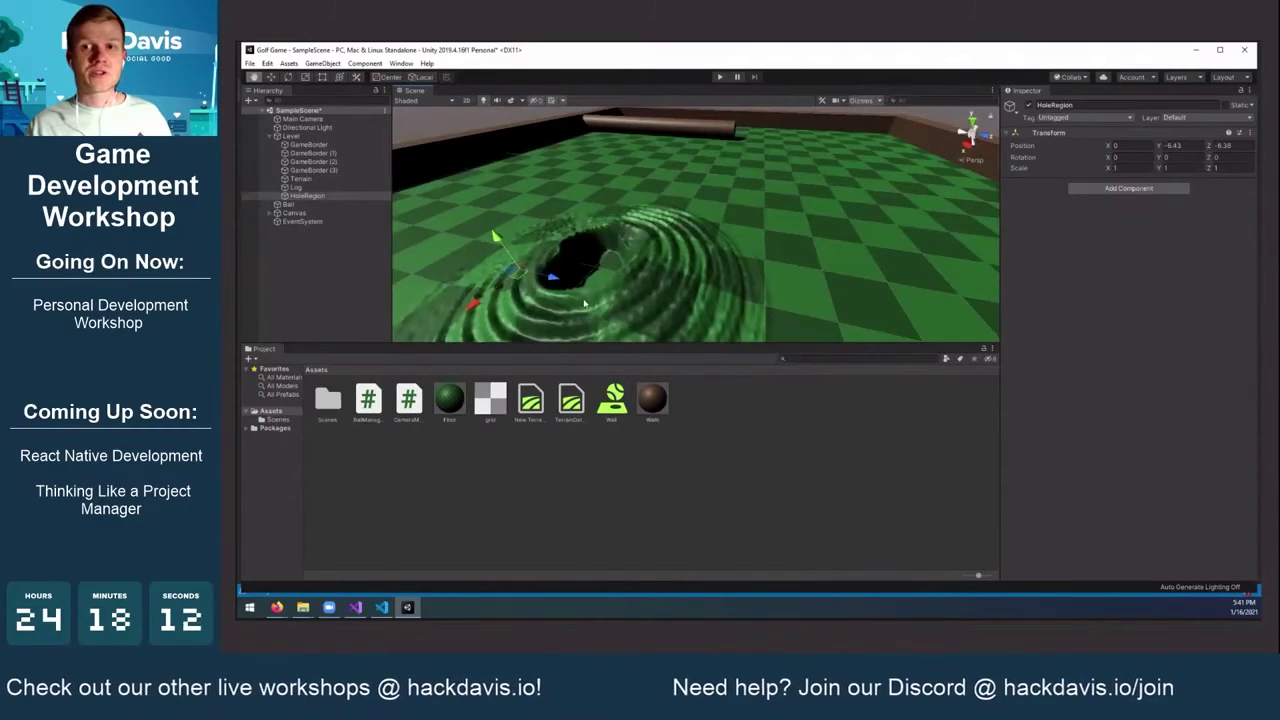
pyautogui.moveTo(585, 303); pyautogui.dragTo(549, 316, button='middle')
pyautogui.moveTo(538, 284); pyautogui.dragTo(604, 295)
pyautogui.moveTo(547, 254); pyautogui.dragTo(525, 217)
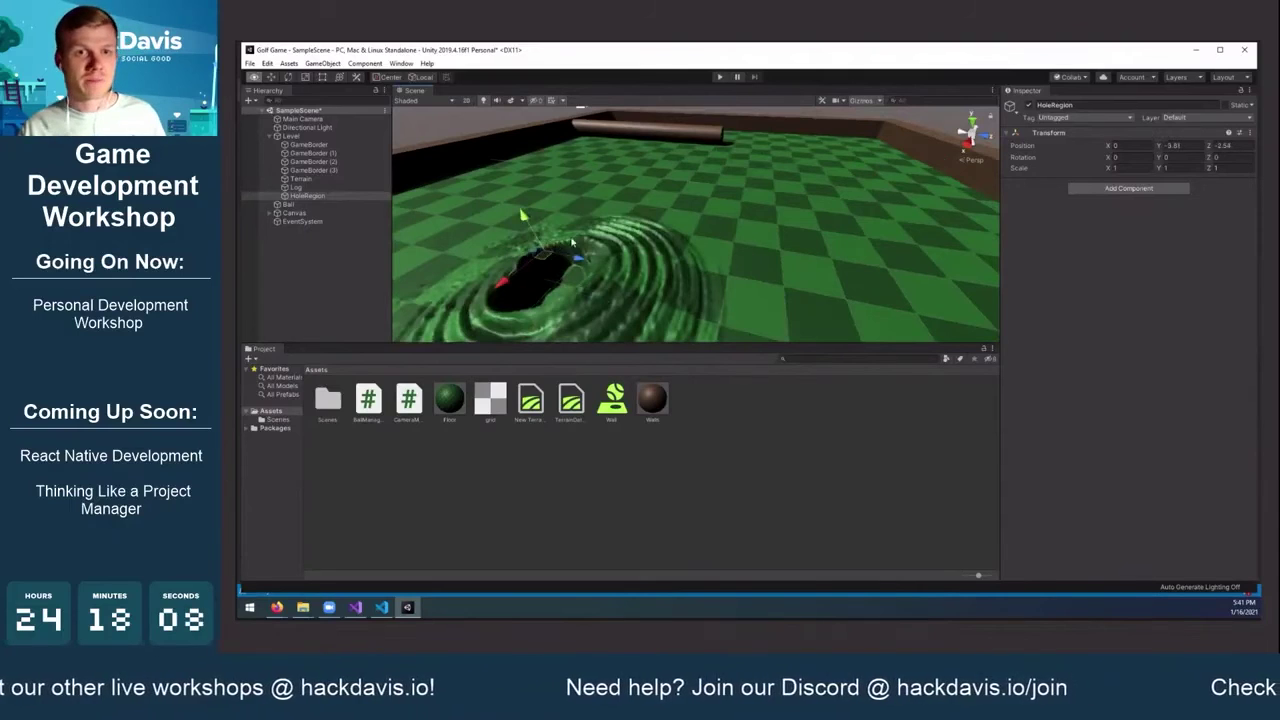
pyautogui.keyDown('alt'); pyautogui.moveTo(572, 242); pyautogui.dragTo(650, 250); pyautogui.keyUp('alt')
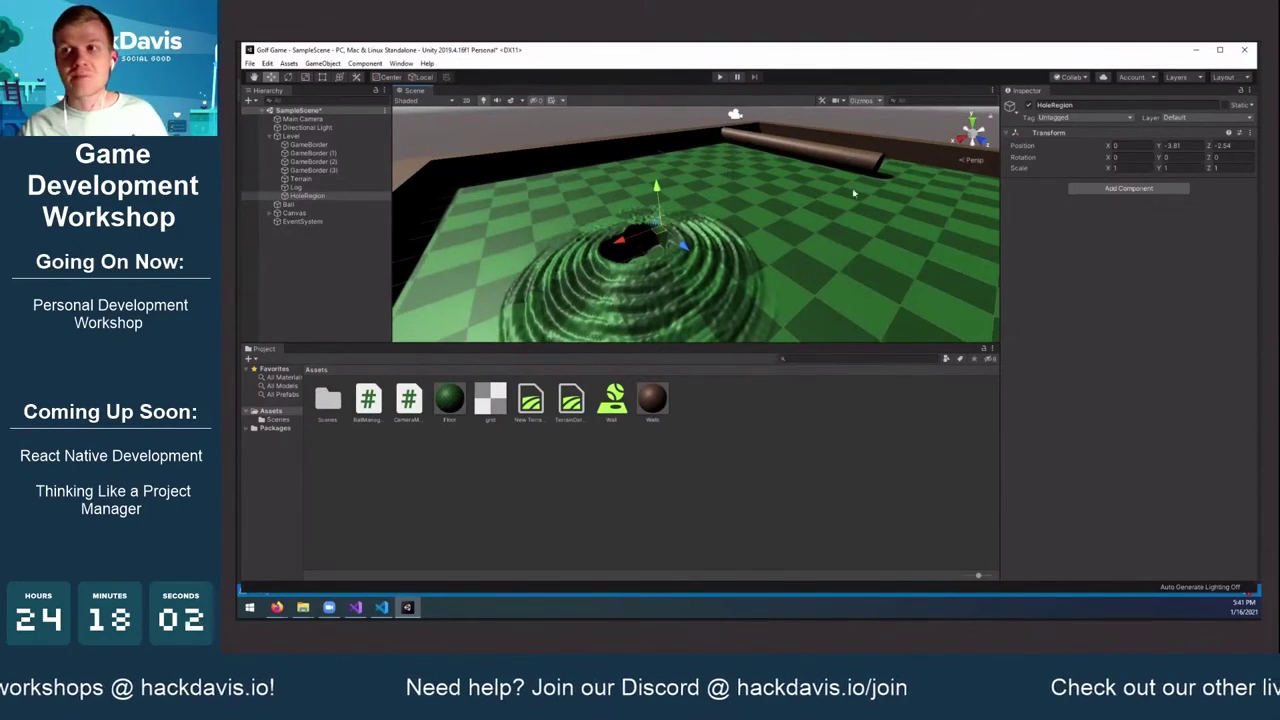
# Add a Box Collider component to HoleRegion
pyautogui.click(1129, 188)
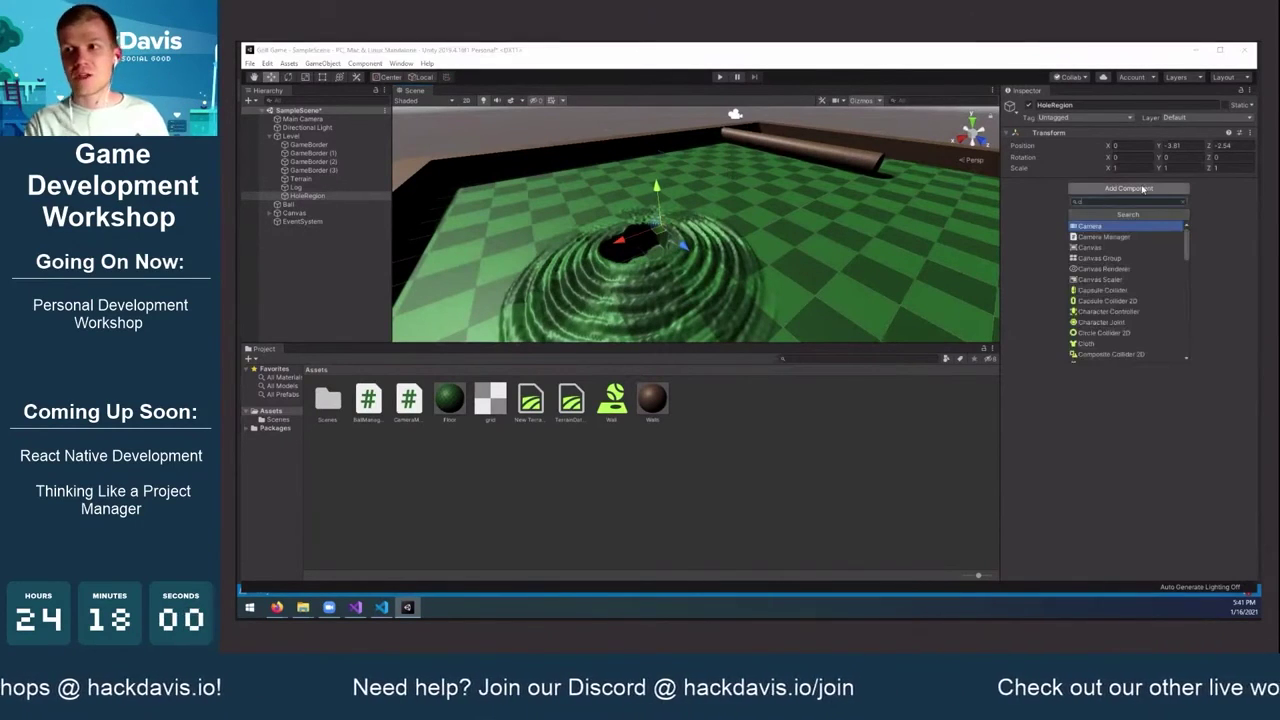
pyautogui.write('coll')
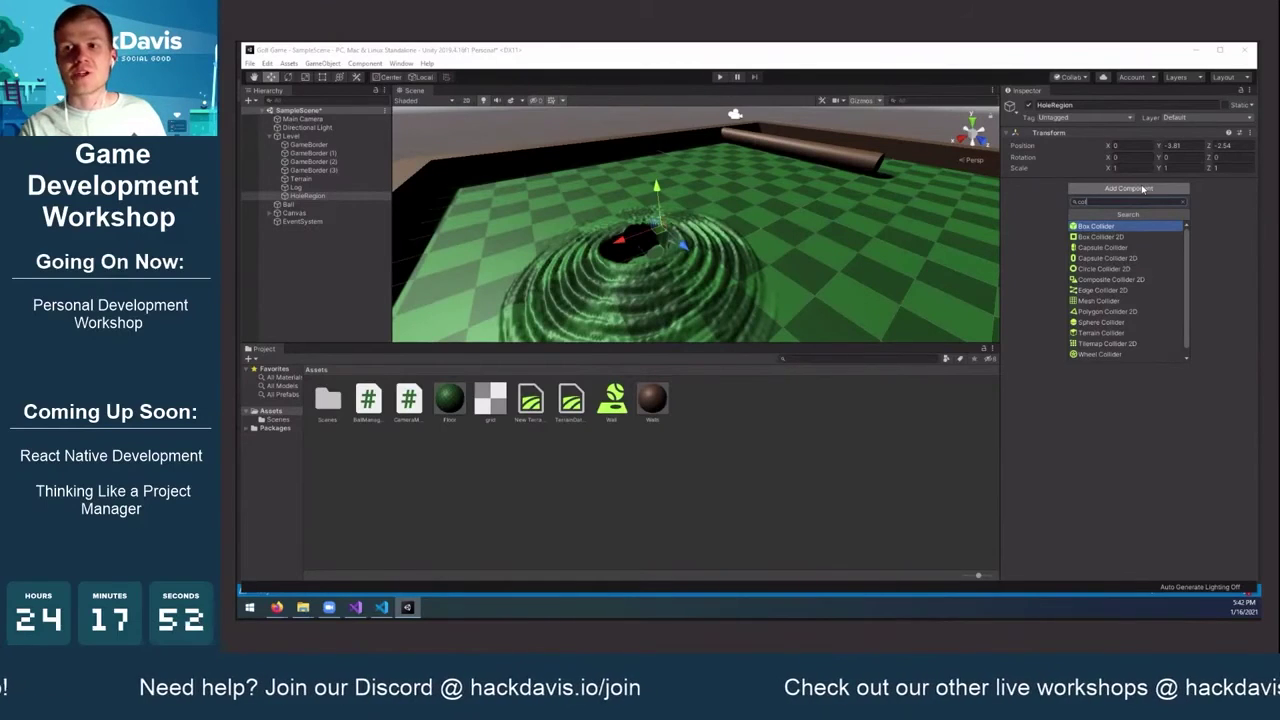
pyautogui.press('Return')
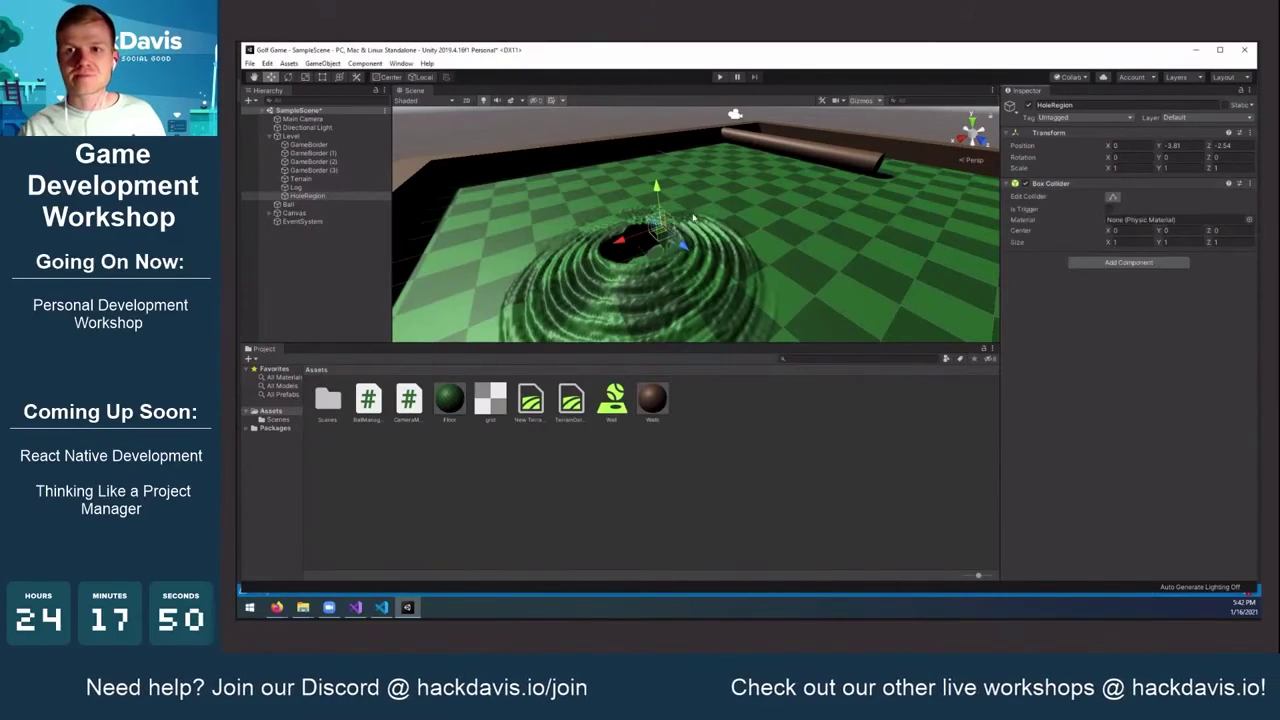
# Position HoleRegion inside the mound's hole at about X 2.777, Y -1.205, Z 2.08
pyautogui.keyDown('alt'); pyautogui.moveTo(717, 196); pyautogui.dragTo(695, 286); pyautogui.keyUp('alt')
pyautogui.keyDown('alt'); pyautogui.moveTo(777, 138); pyautogui.dragTo(711, 231); pyautogui.keyUp('alt')
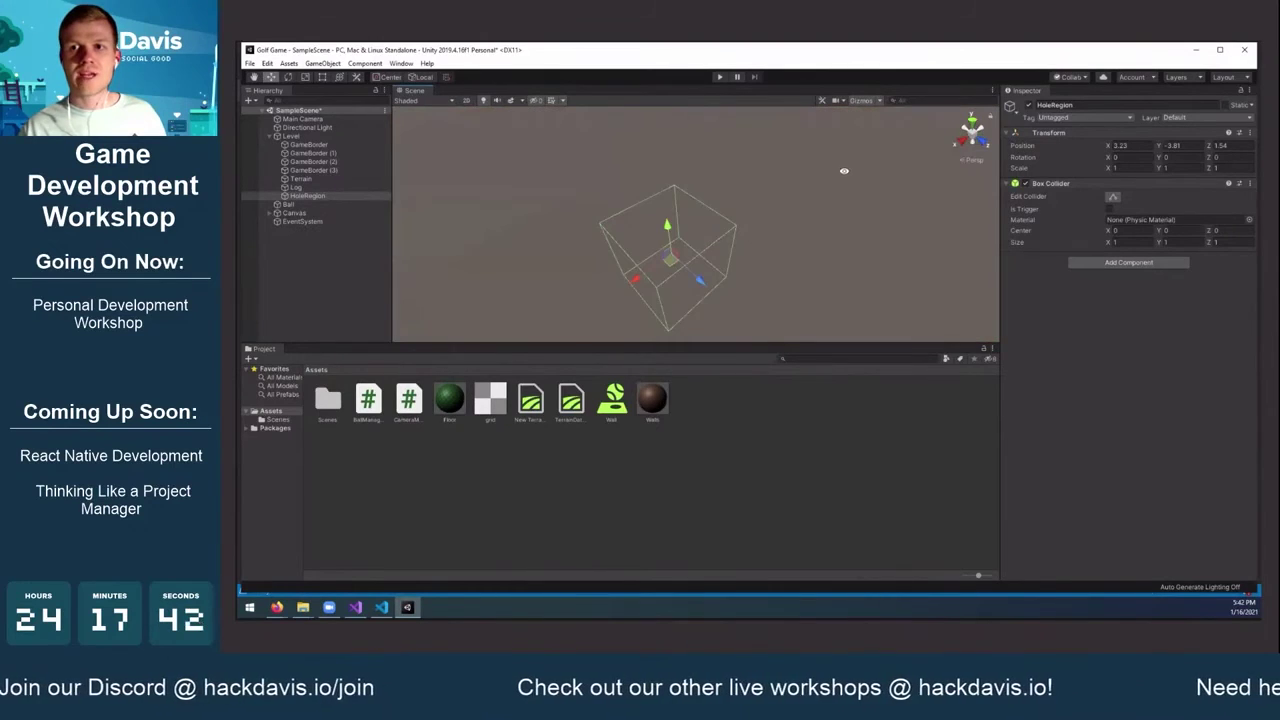
pyautogui.keyDown('alt'); pyautogui.moveTo(843, 171); pyautogui.dragTo(762, 159); pyautogui.keyUp('alt')
pyautogui.keyDown('alt'); pyautogui.moveTo(524, 295); pyautogui.dragTo(674, 209); pyautogui.keyUp('alt')
pyautogui.keyDown('alt'); pyautogui.moveTo(675, 211); pyautogui.dragTo(658, 177); pyautogui.keyUp('alt')
pyautogui.scroll(4, 676, 186)
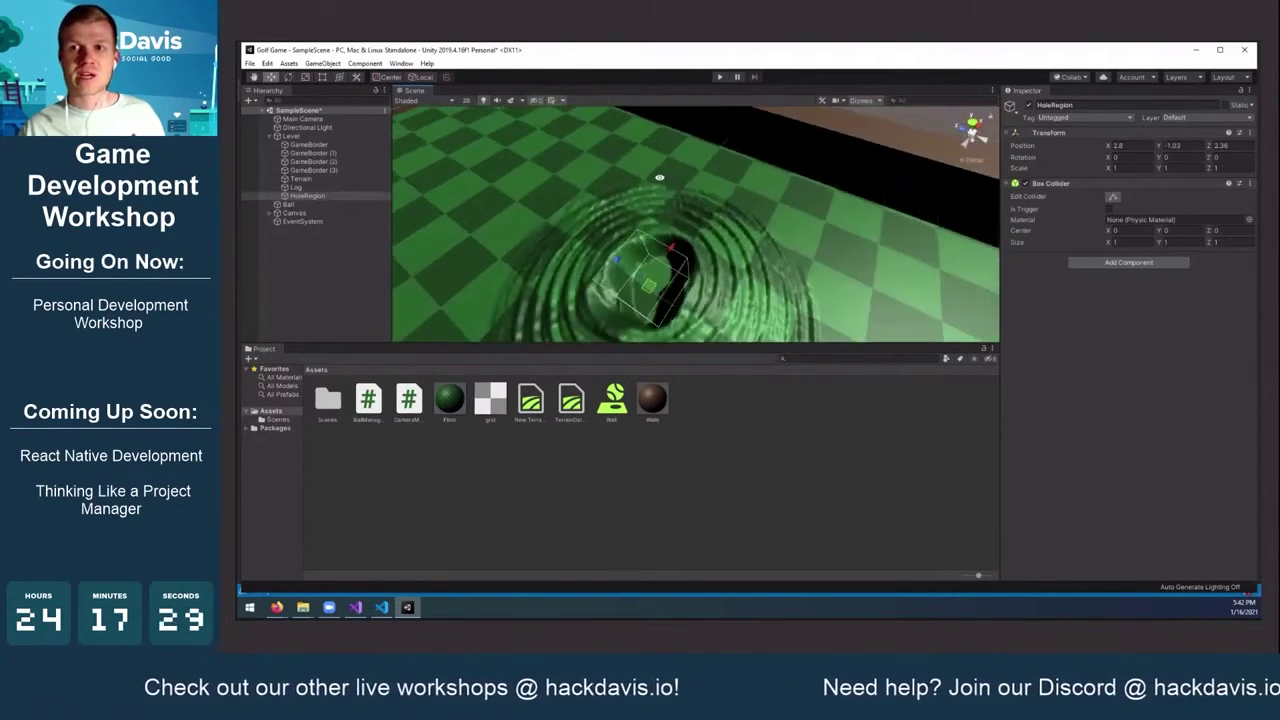
pyautogui.moveTo(649, 287); pyautogui.dragTo(605, 145)
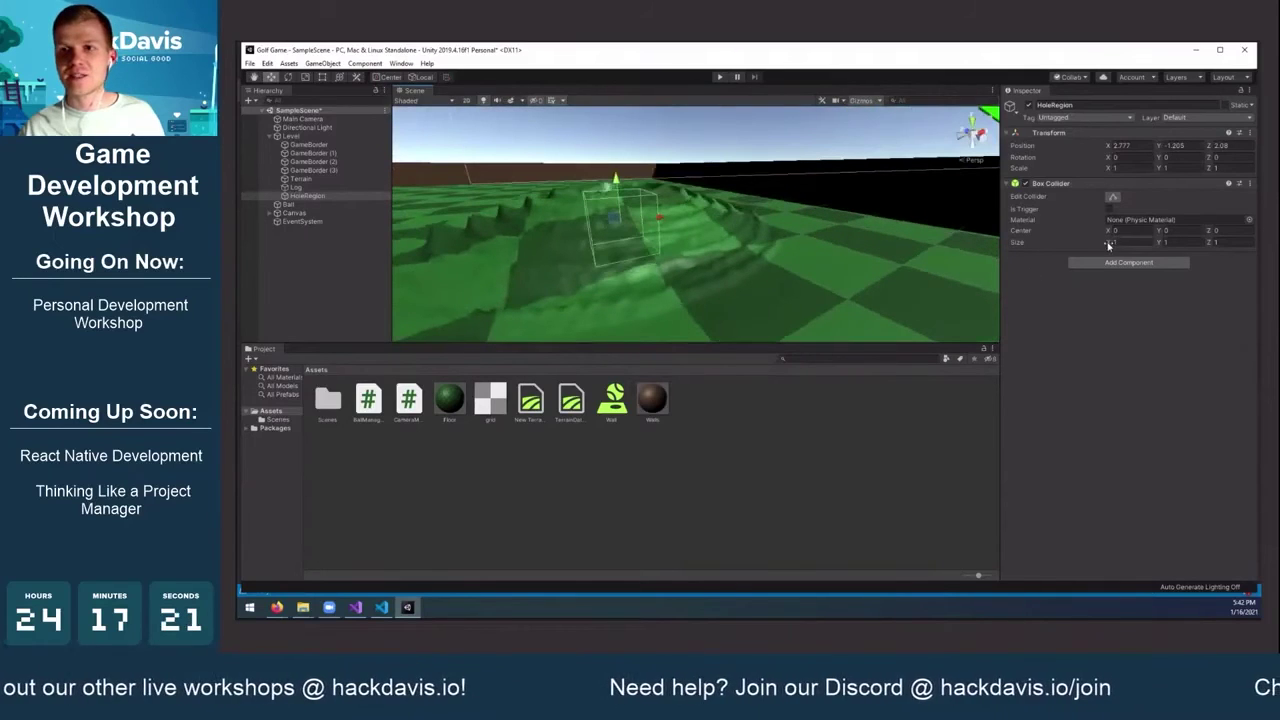
# Fit HoleRegion's Box Collider to the hole with size X 1.31, Z 1.75 and position Y -1.38, and make it a trigger
pyautogui.moveTo(1114, 245); pyautogui.dragTo(1226, 245)
pyautogui.keyDown('alt'); pyautogui.moveTo(650, 165); pyautogui.dragTo(532, 113); pyautogui.keyUp('alt')
pyautogui.moveTo(612, 177); pyautogui.dragTo(892, 225)
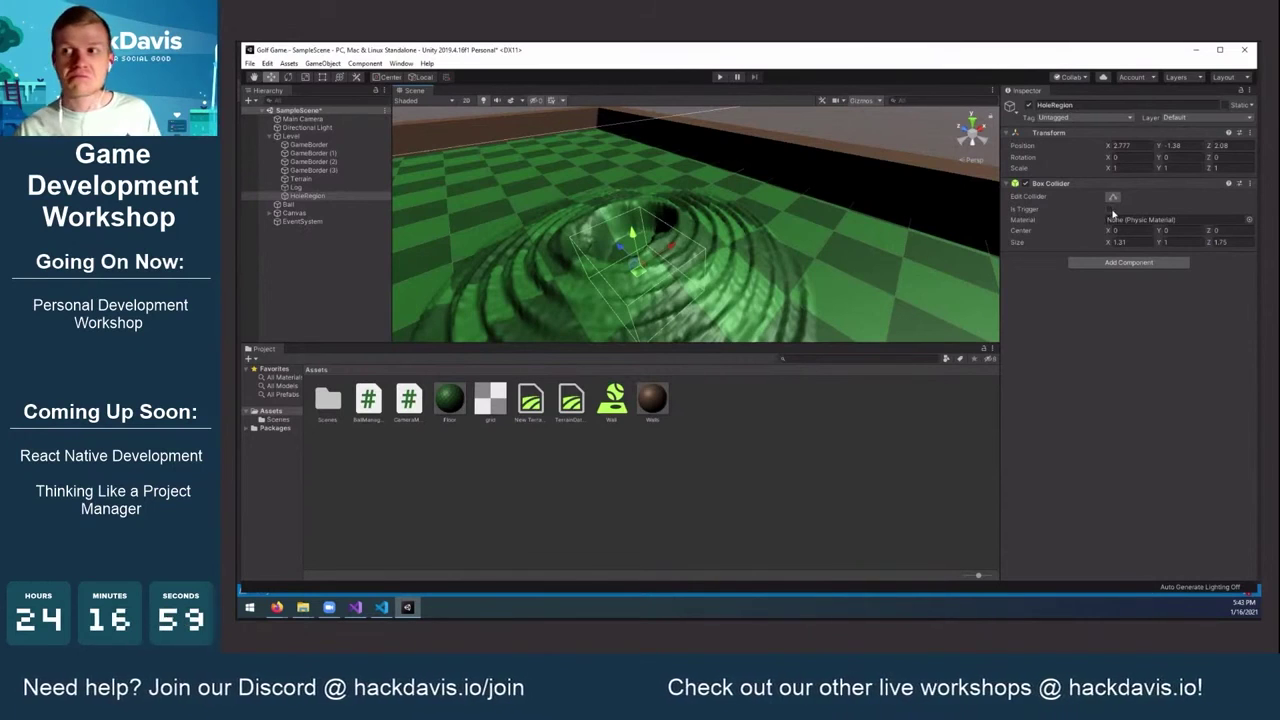
pyautogui.click(1109, 209)
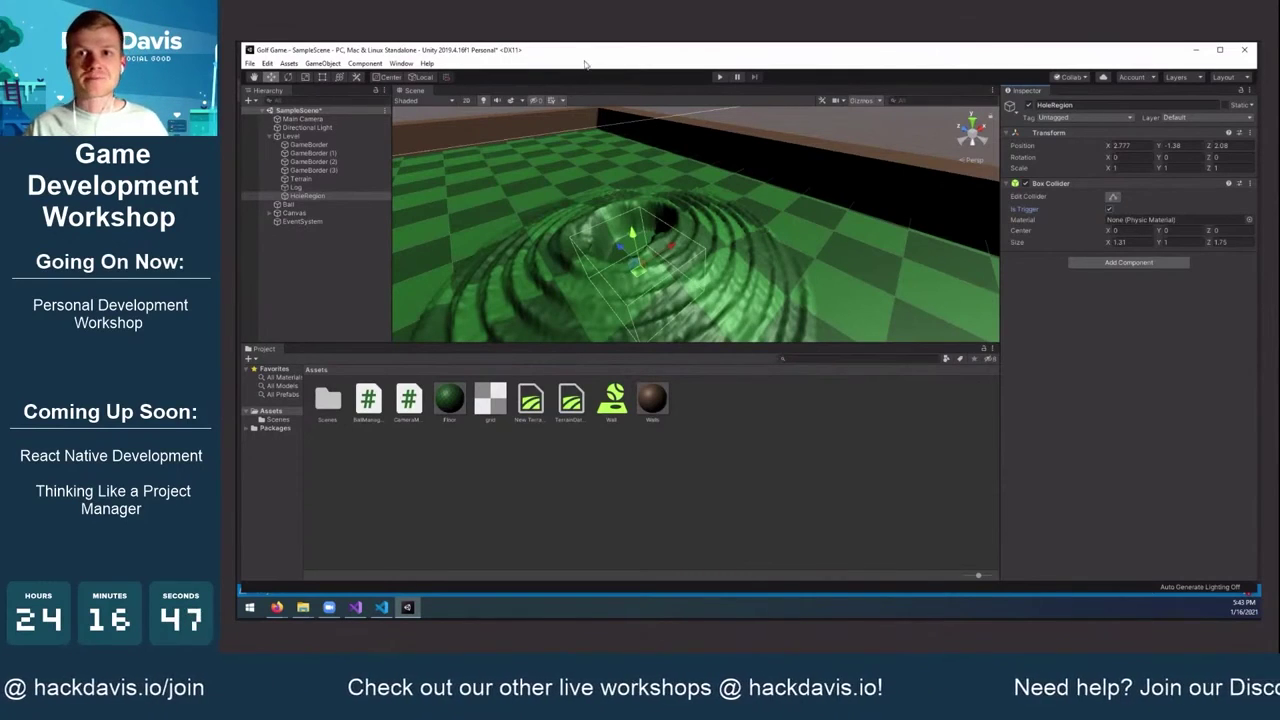
pyautogui.click(355, 607)
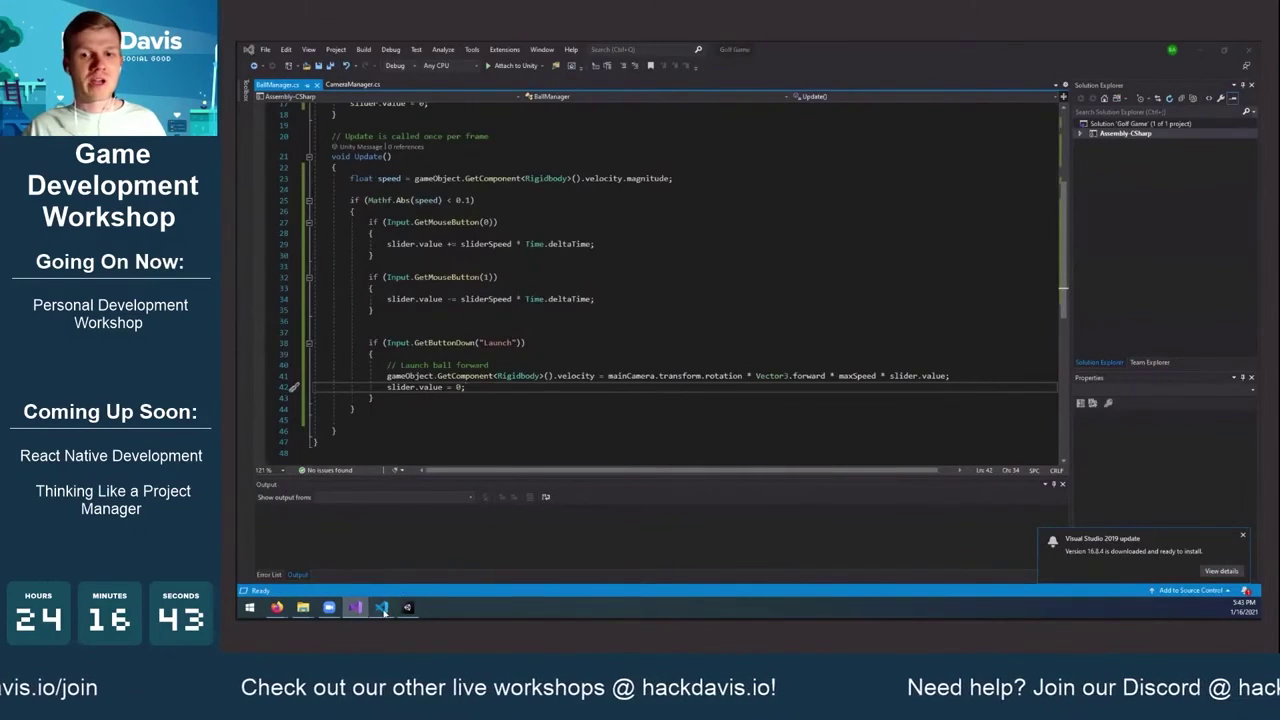
pyautogui.click(407, 607)
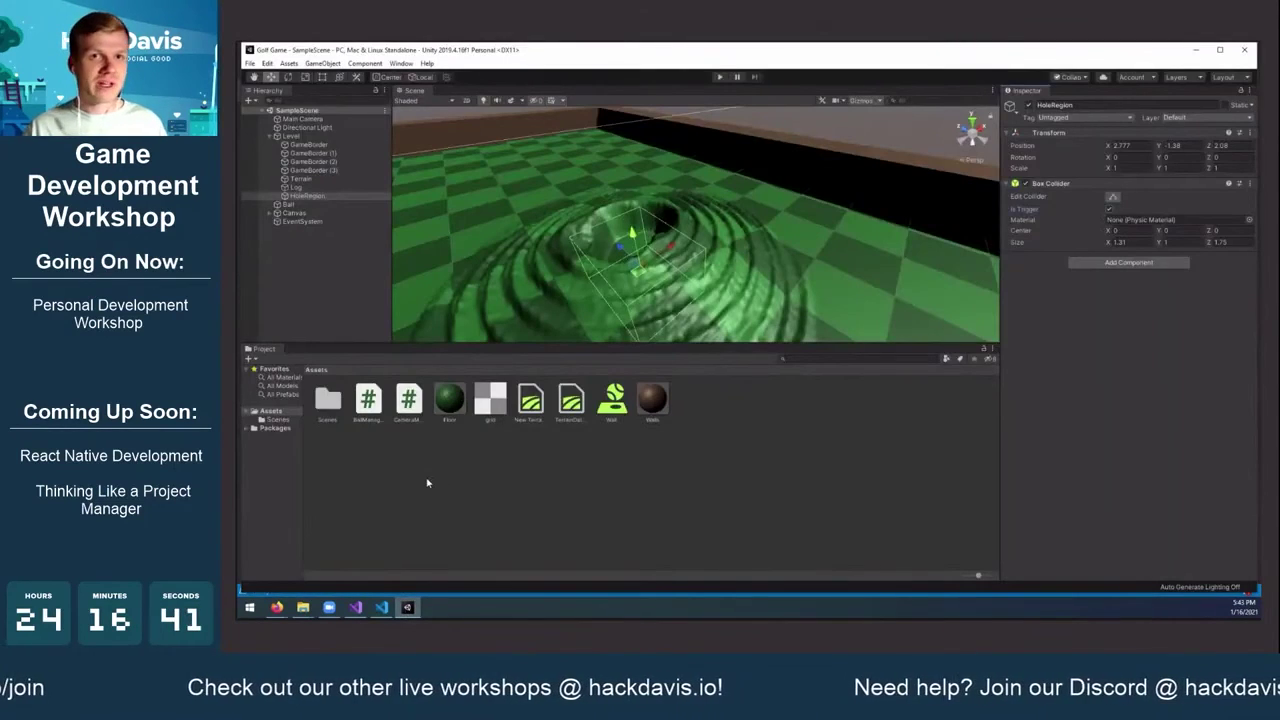
pyautogui.click(382, 607)
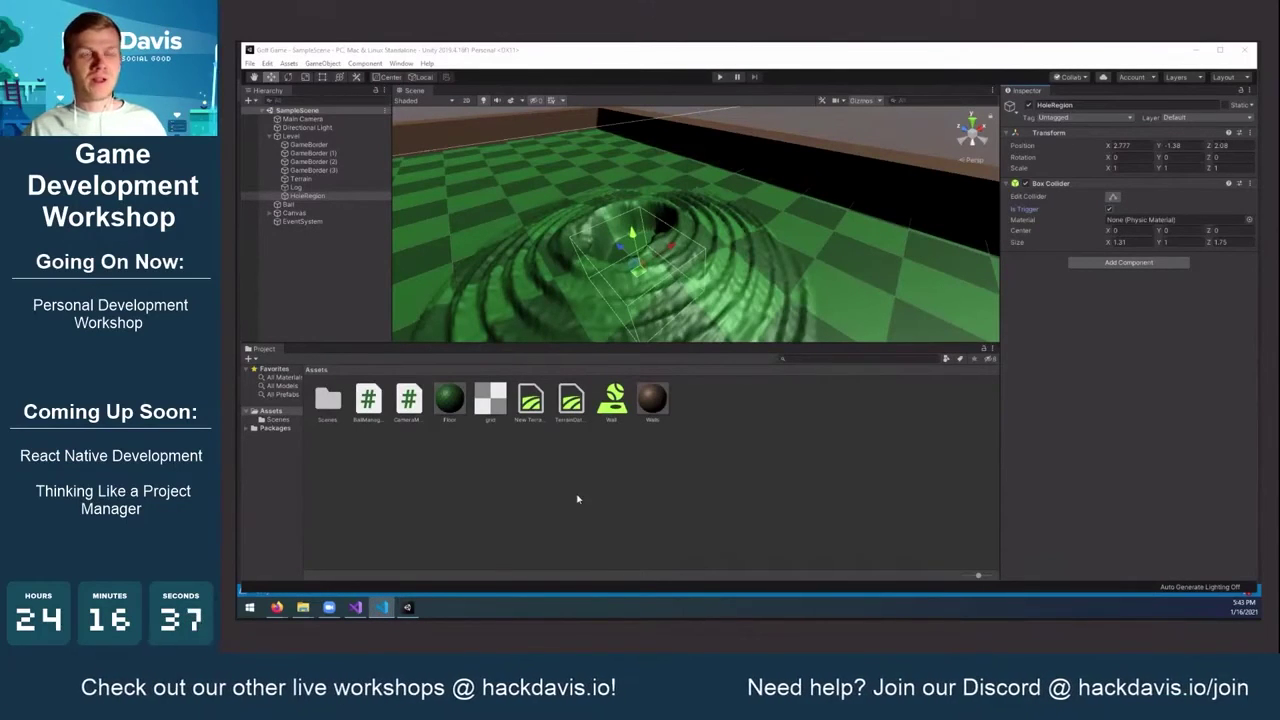
# Create a C# script named HoleDetection in the Assets folder and open it in Visual Studio
pyautogui.click(546, 489)
pyautogui.rightClick(548, 489)
pyautogui.moveTo(622, 228)
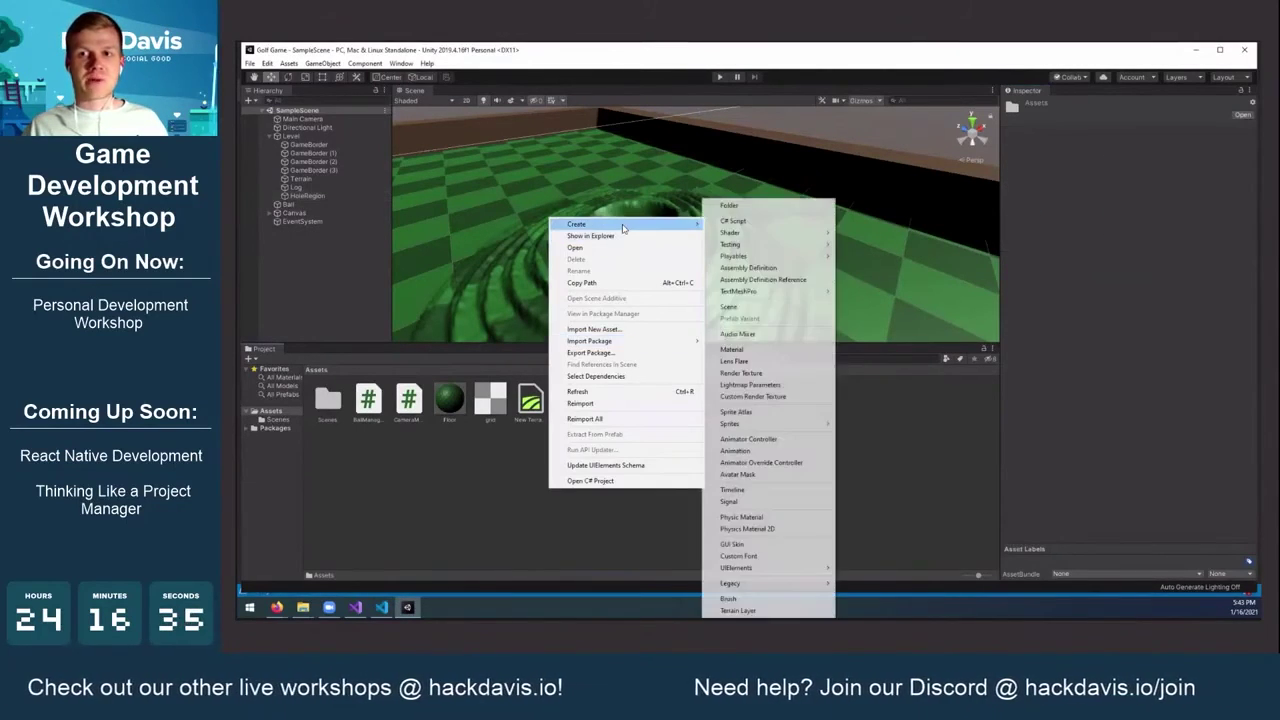
pyautogui.click(733, 220)
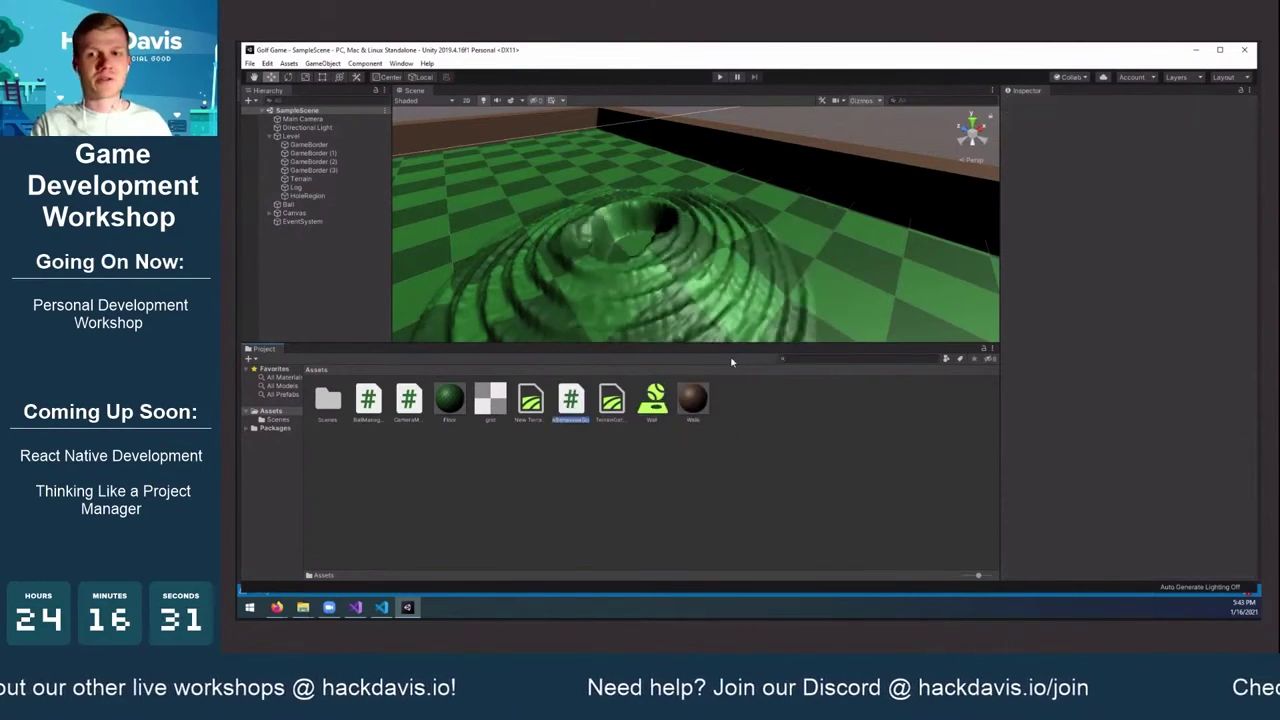
pyautogui.write('HoleDetect')
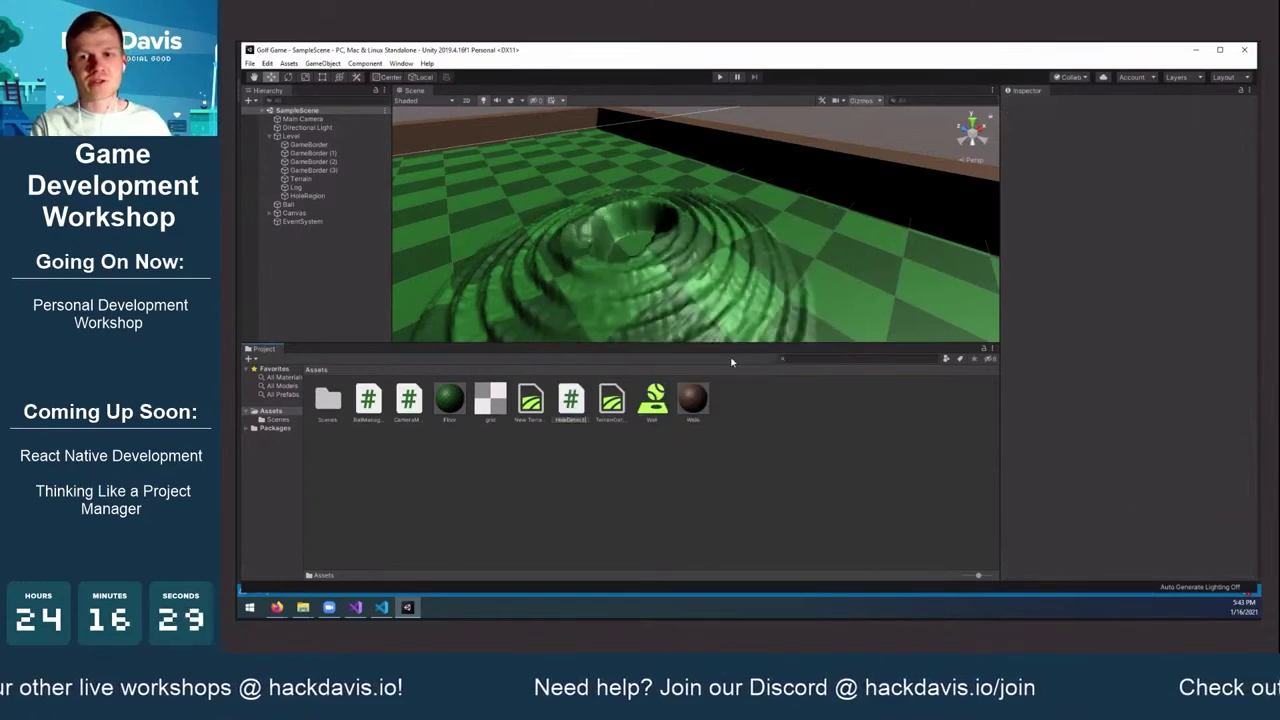
pyautogui.write('ion')
pyautogui.press('Return')
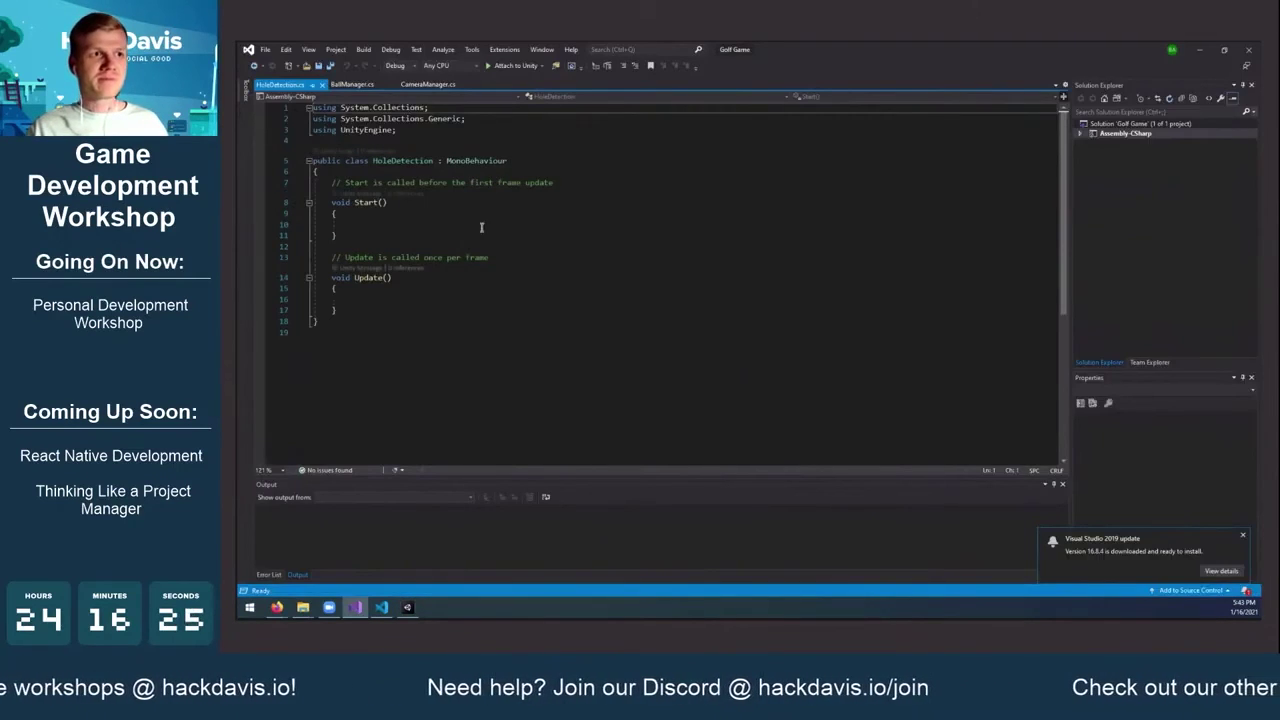
# Delete the default Start and Update methods with their comments from the HoleDetection class
pyautogui.moveTo(351, 310); pyautogui.dragTo(334, 184)
pyautogui.press('BackSpace')
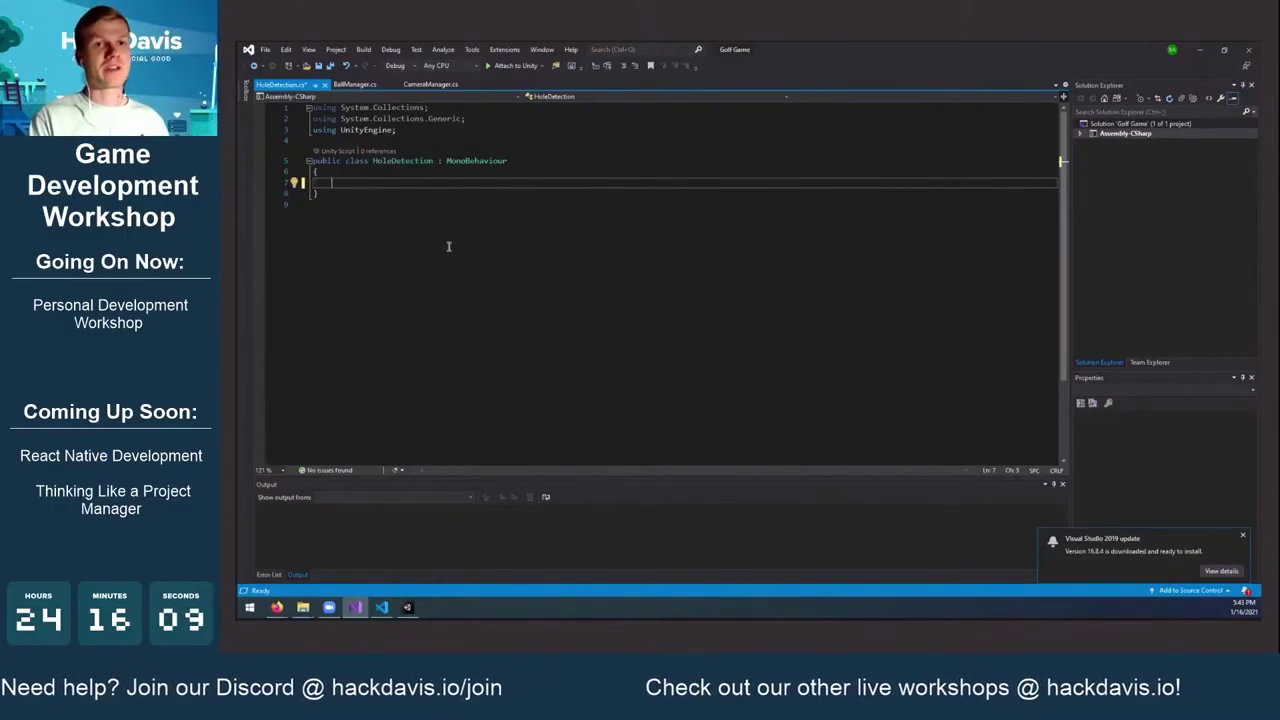
# Add a public void OnTriggerEnter(Collider other) method to the HoleDetection class
pyautogui.write('pu')
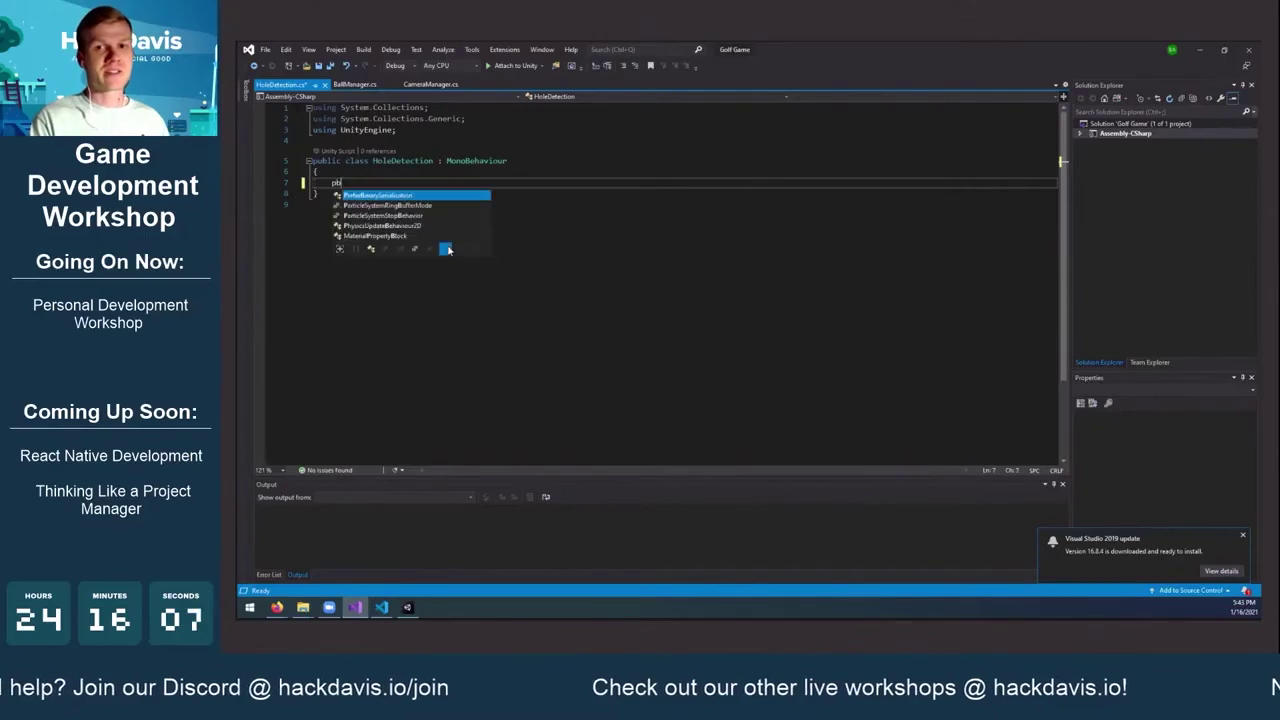
pyautogui.write('blic void ontrigg')
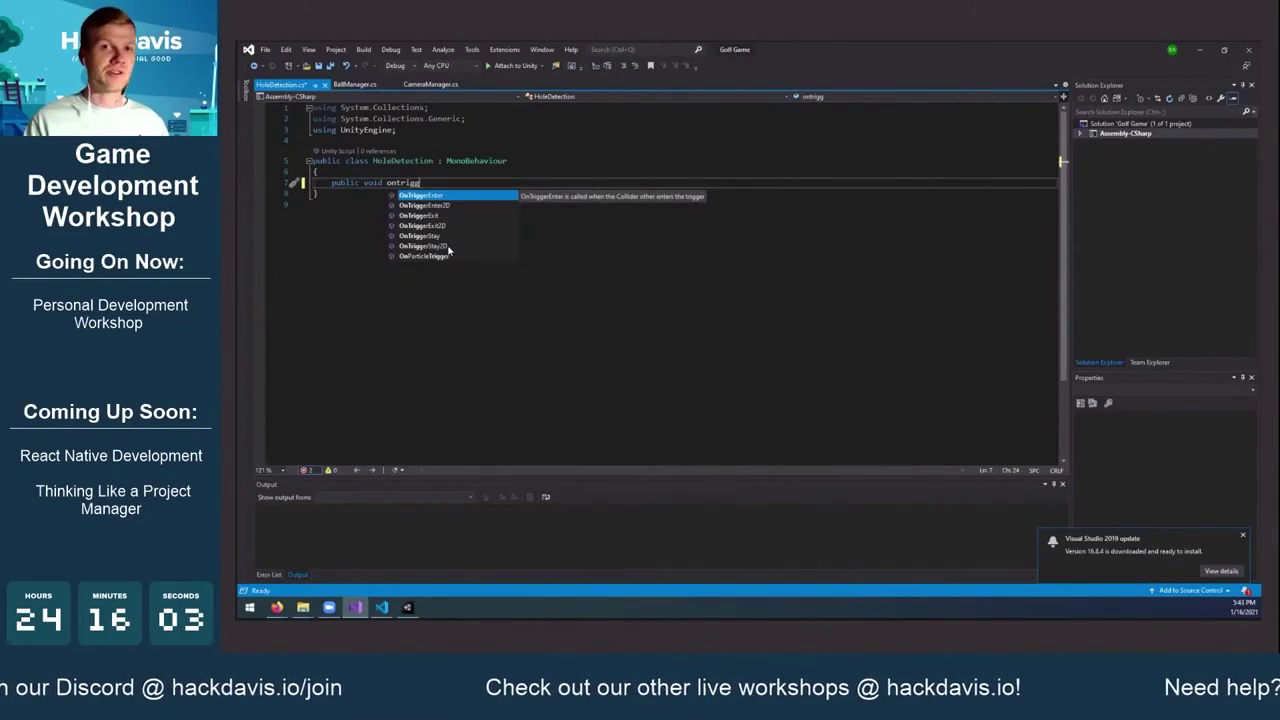
pyautogui.press('Tab')
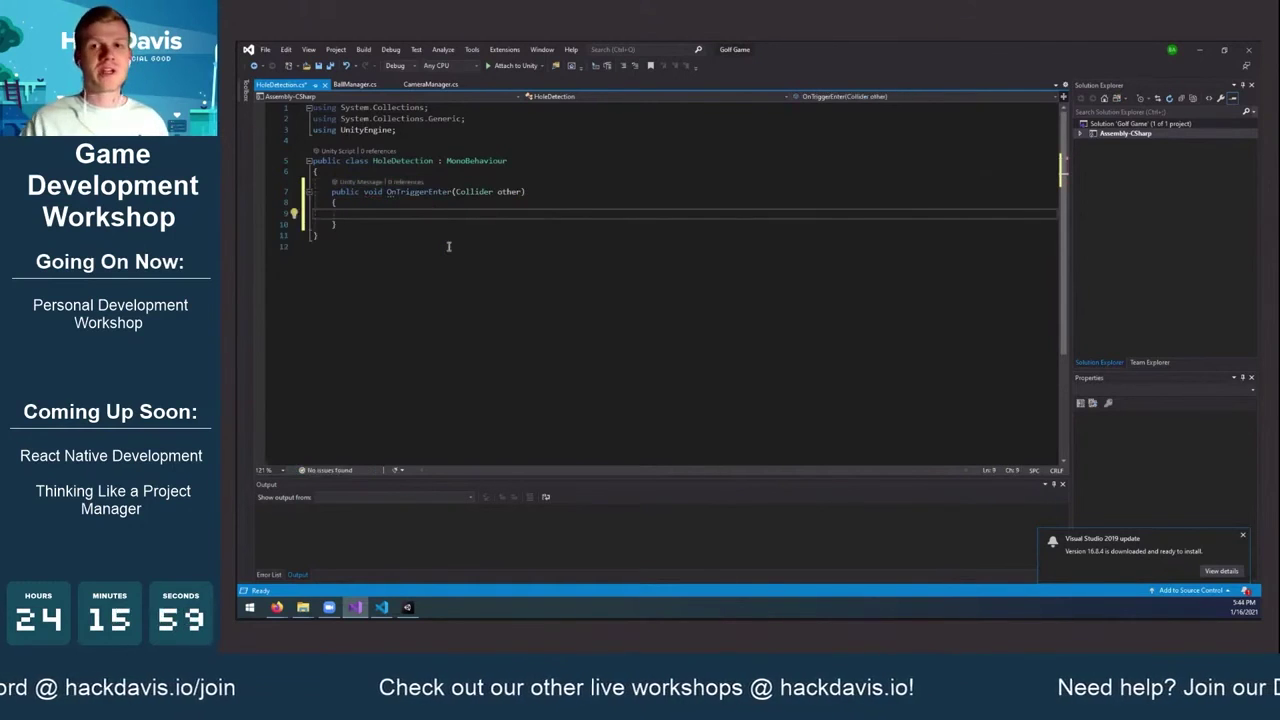
pyautogui.moveTo(457, 191); pyautogui.dragTo(509, 193)
pyautogui.doubleClick(507, 193)
pyautogui.click(477, 193)
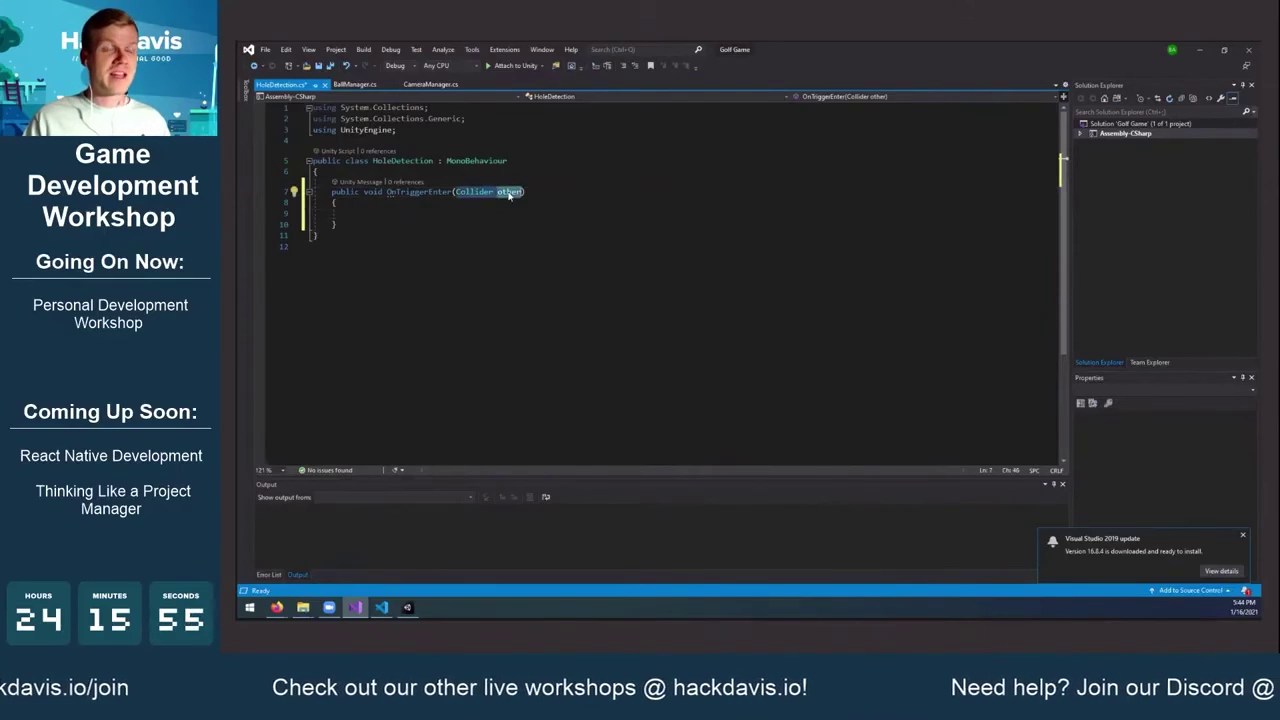
pyautogui.click(509, 192)
pyautogui.click(440, 212)
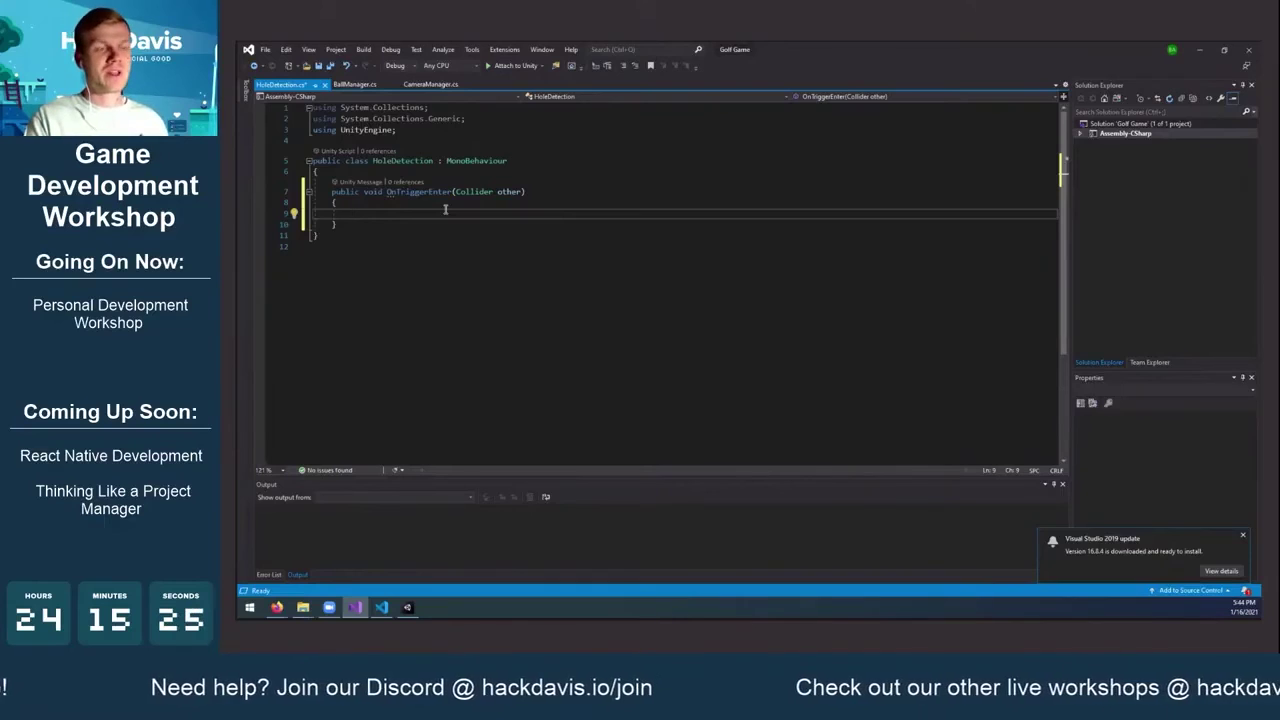
# Inside OnTriggerEnter, add an if block that checks whether other.gameObject.tag == "Ball"
pyautogui.write('if (o')
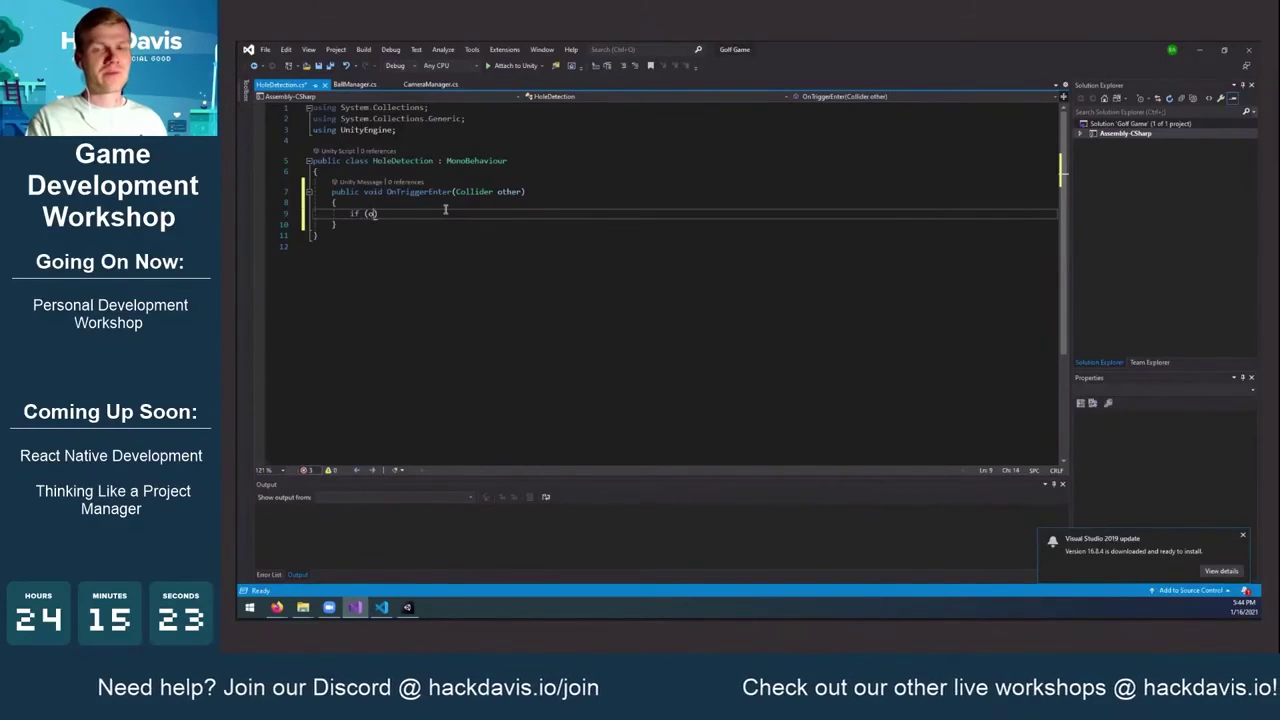
pyautogui.write('ther')
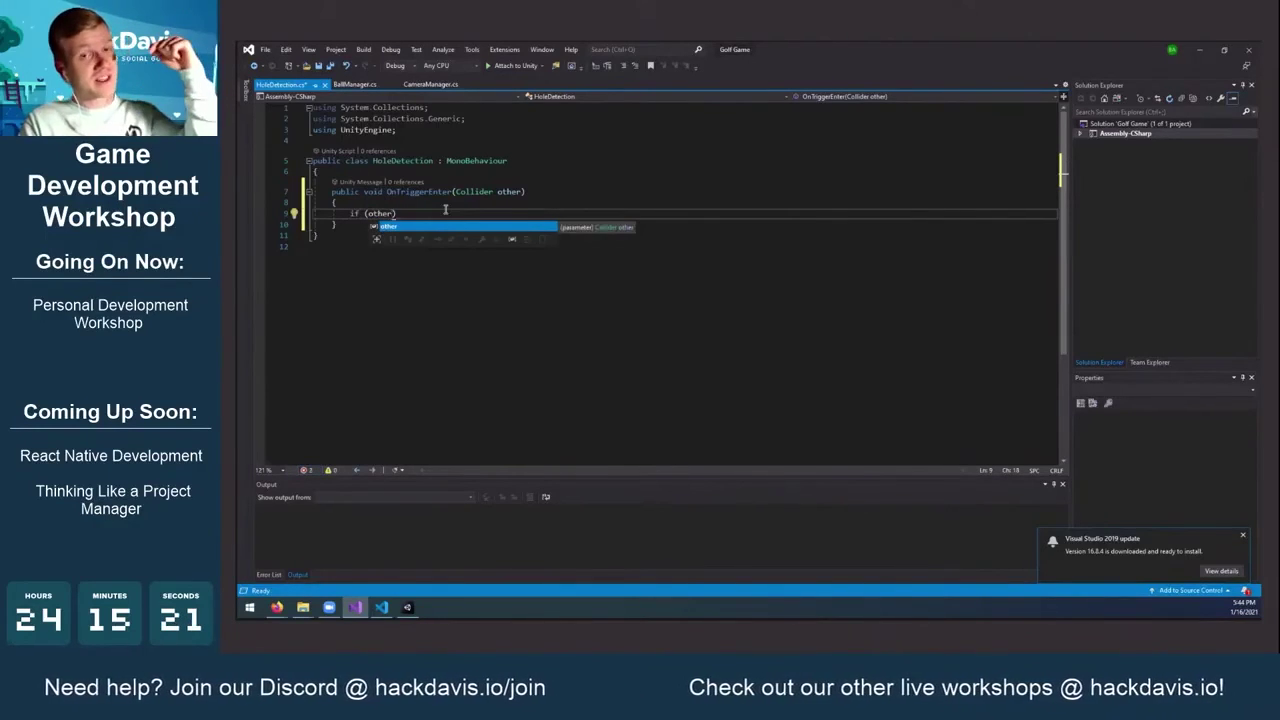
pyautogui.write('.gameObject')
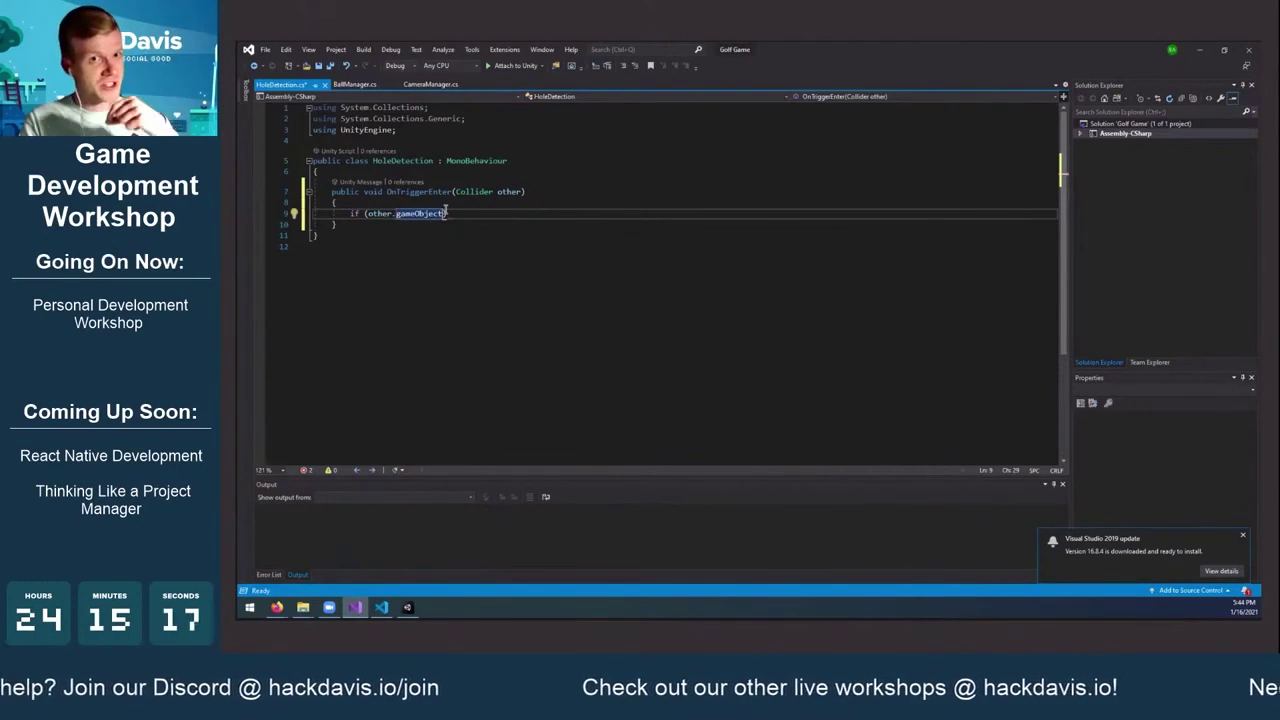
pyautogui.write('.')
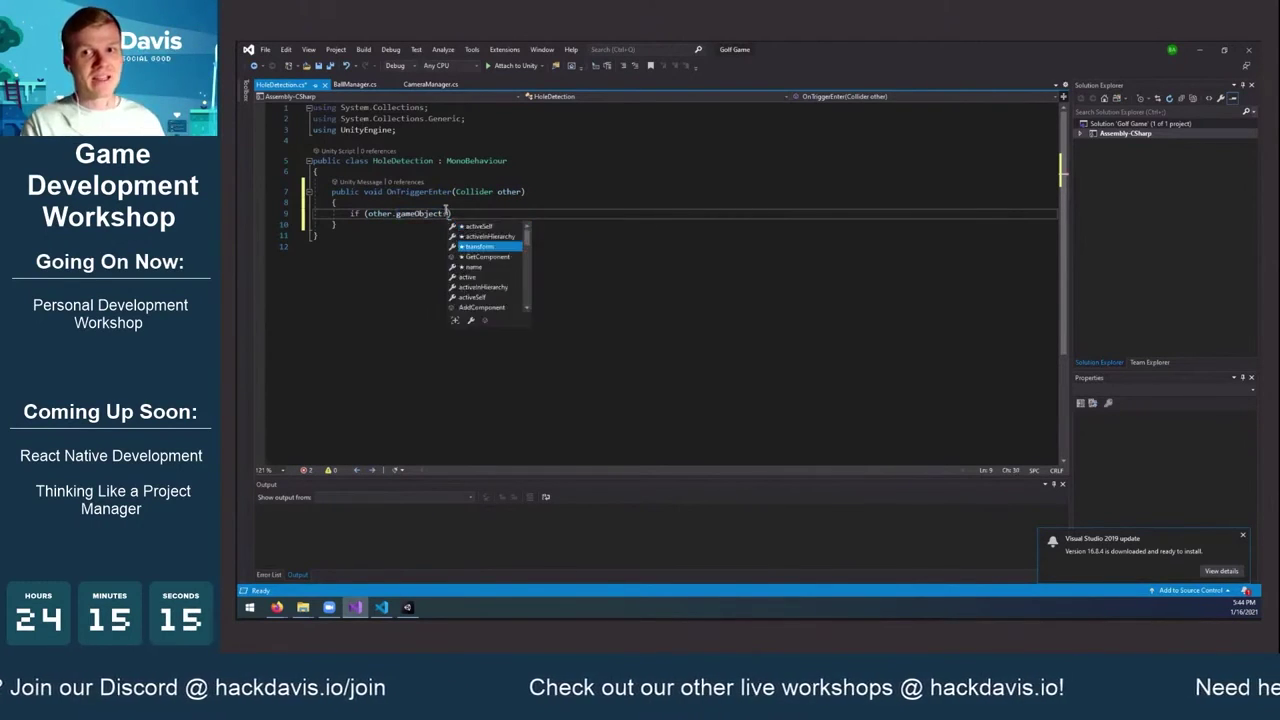
pyautogui.write('tag')
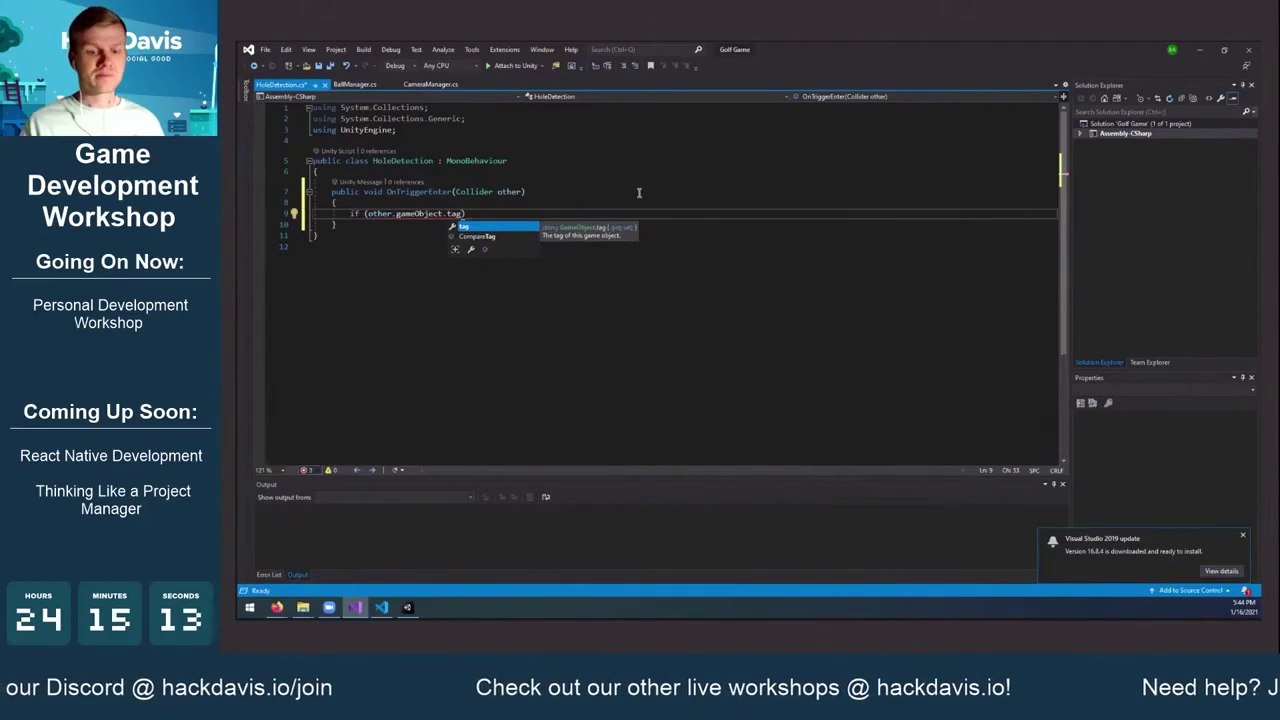
pyautogui.write(' == "Ball"')
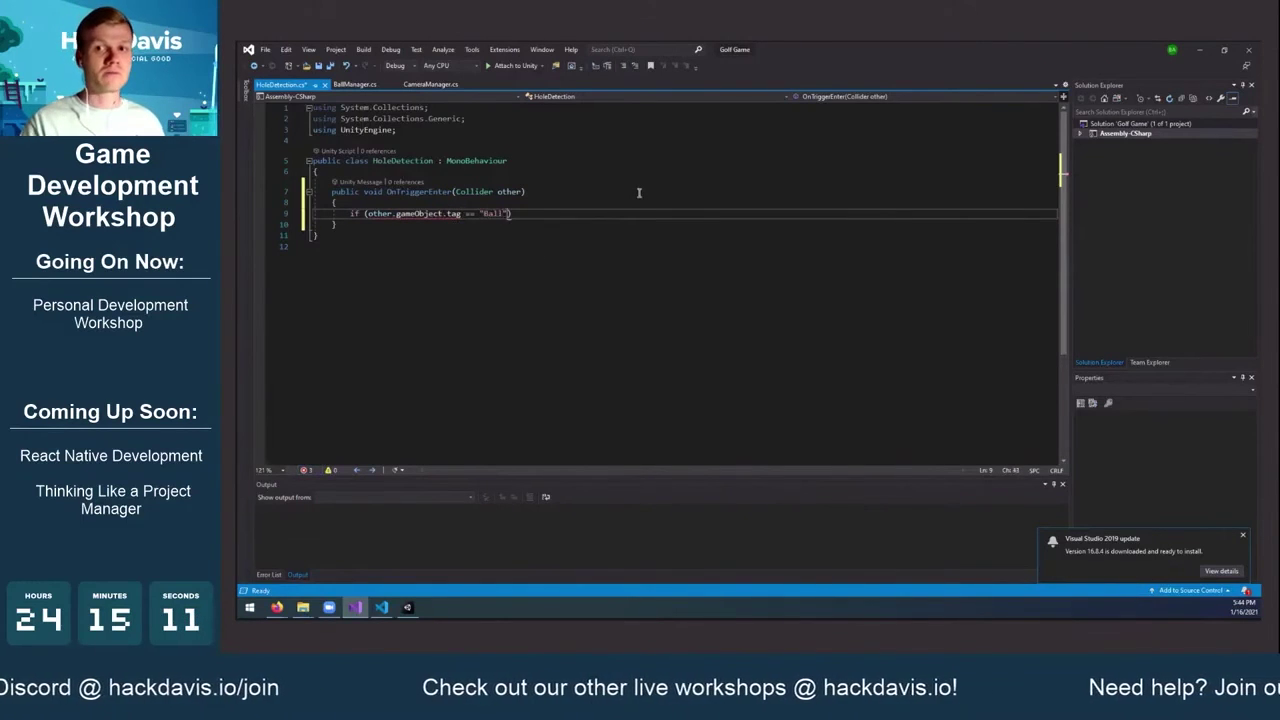
pyautogui.write(')')
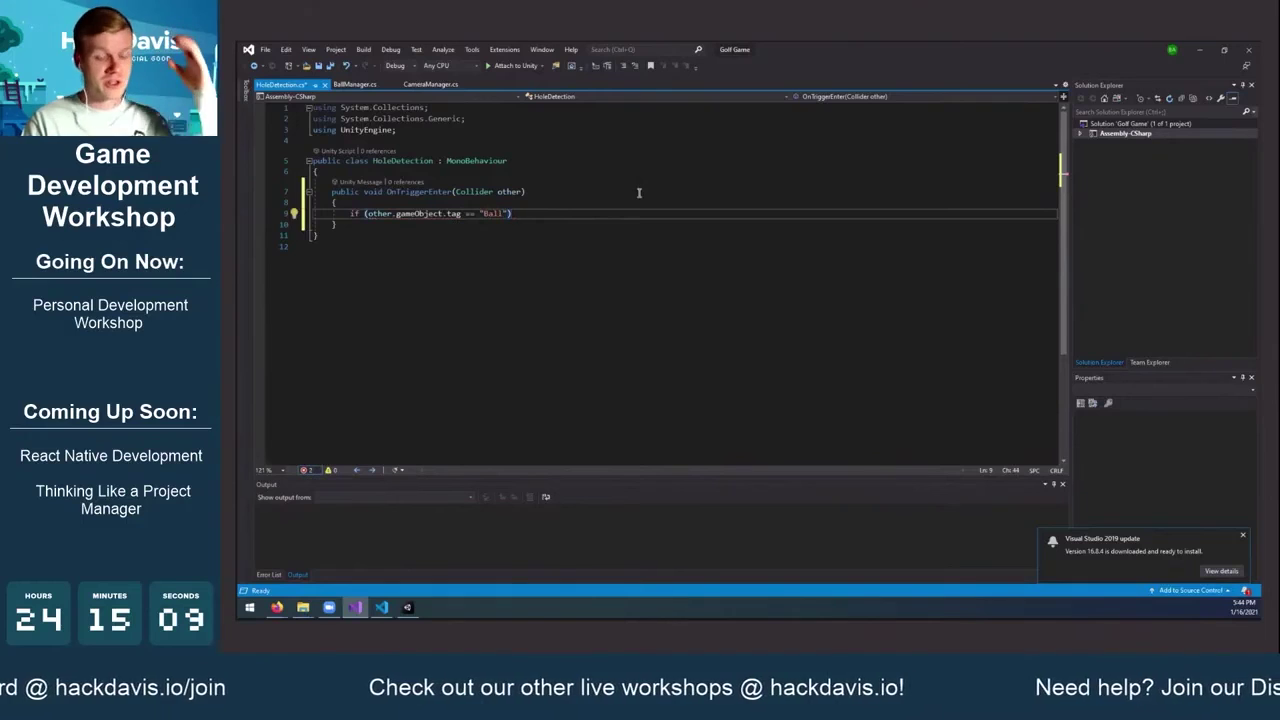
pyautogui.press('Return')
pyautogui.write('{')
pyautogui.press('Return')
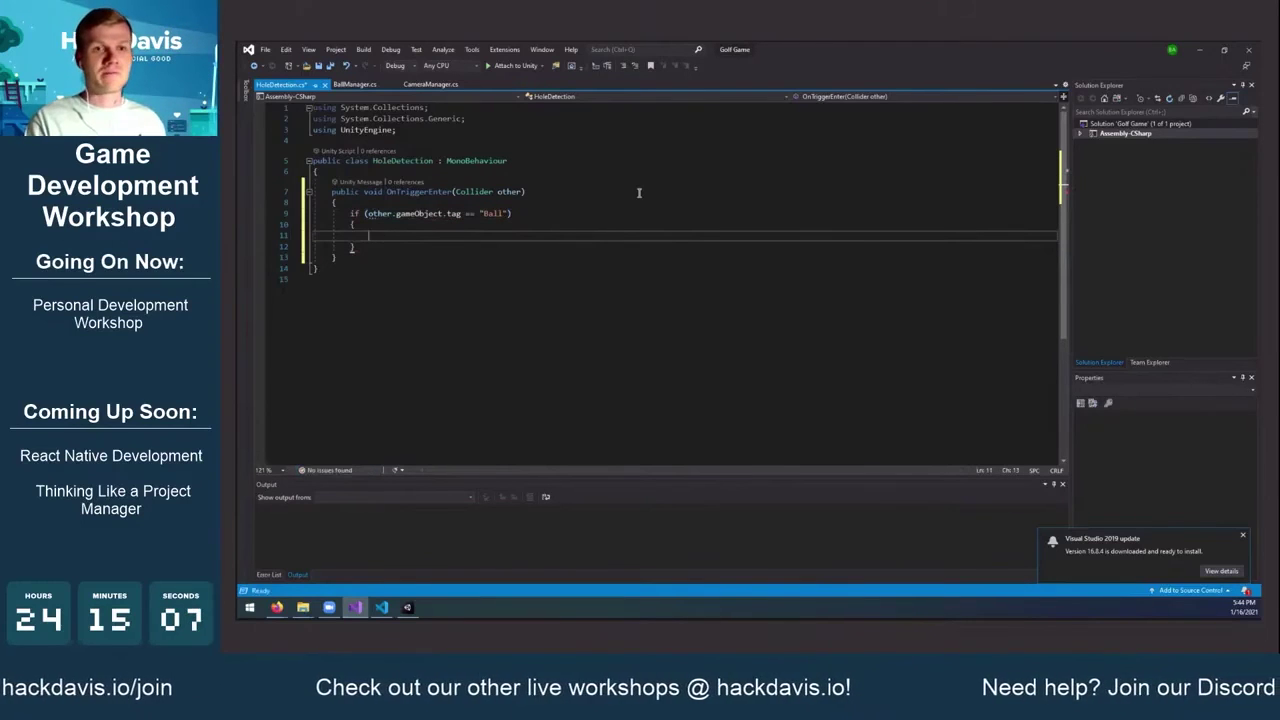
# Add the comment "// Ball entered the region" inside the if block
pyautogui.write('// Ball enter')
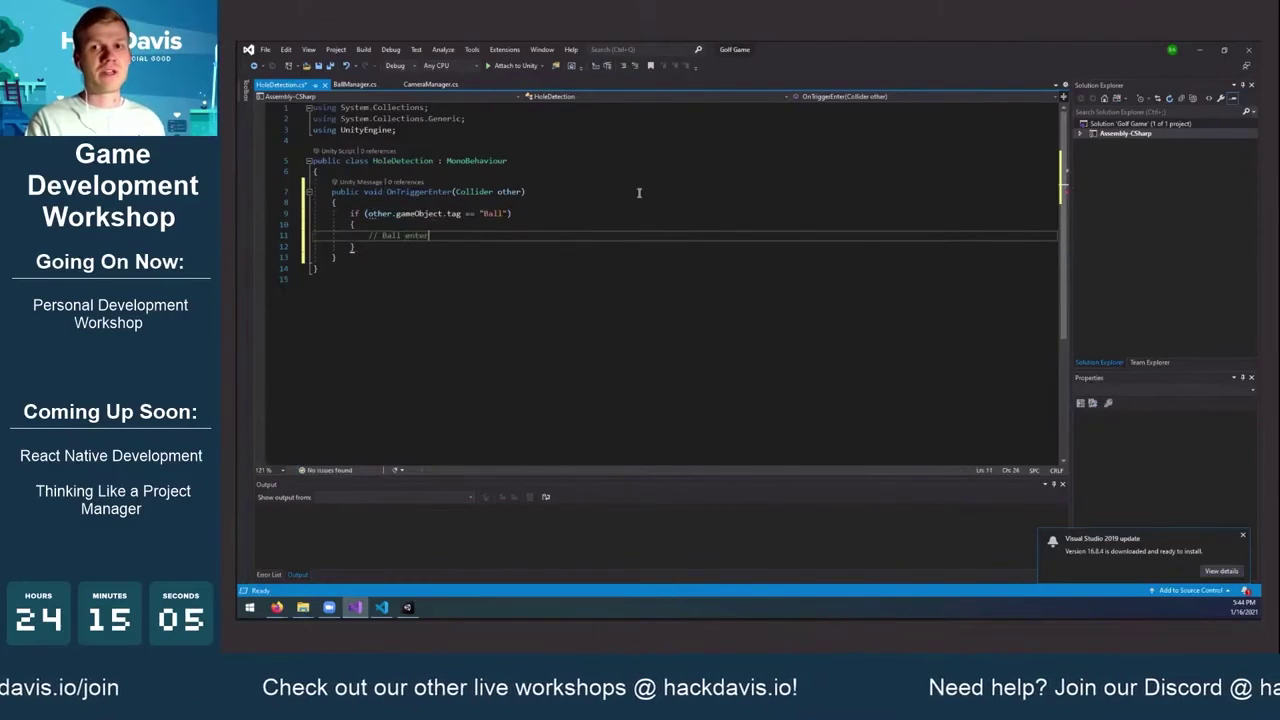
pyautogui.write('ed the region')
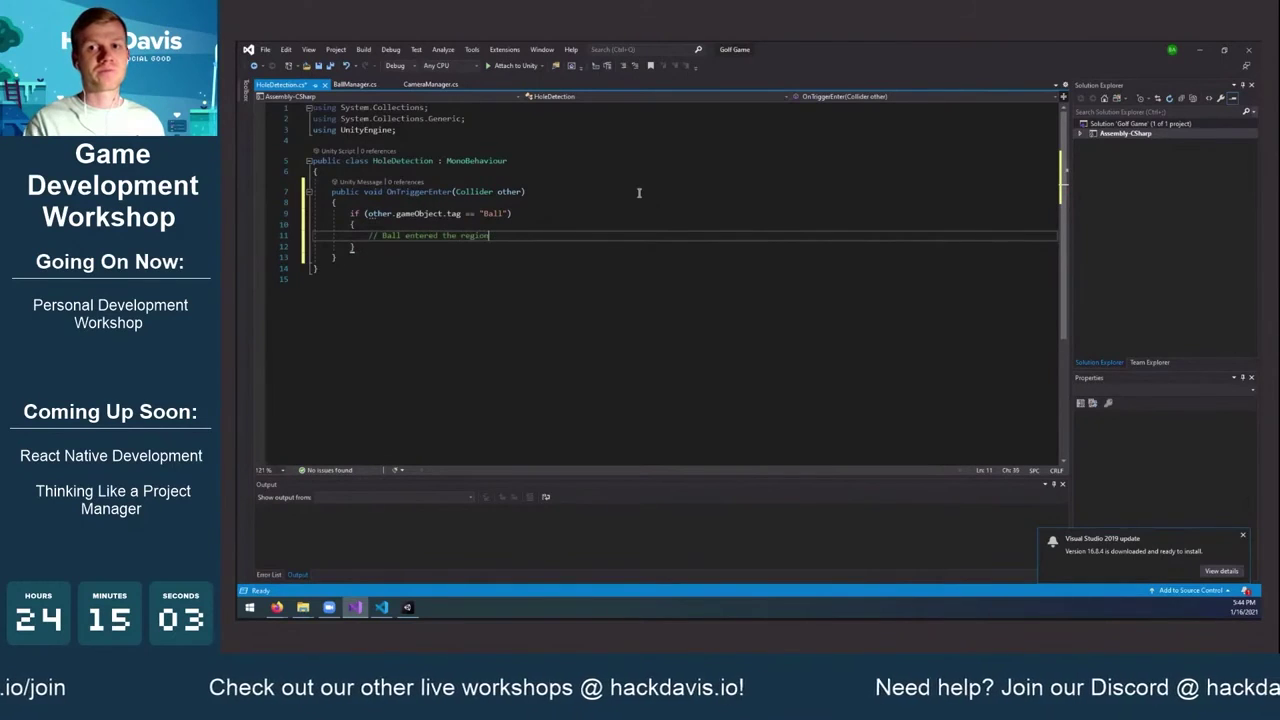
pyautogui.press('Return')
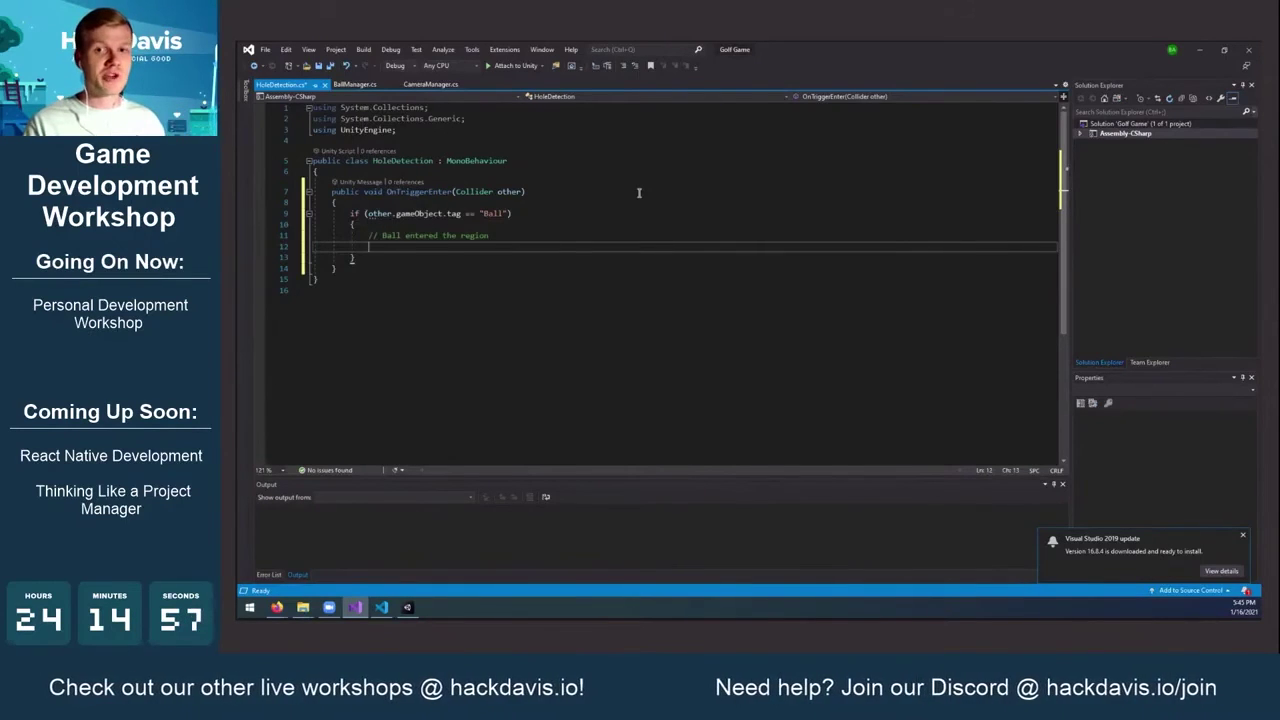
# Below the comment, add Debug.Log("Ball entered region!"); and save the HoleDetection script
pyautogui.write('Debug.Log')
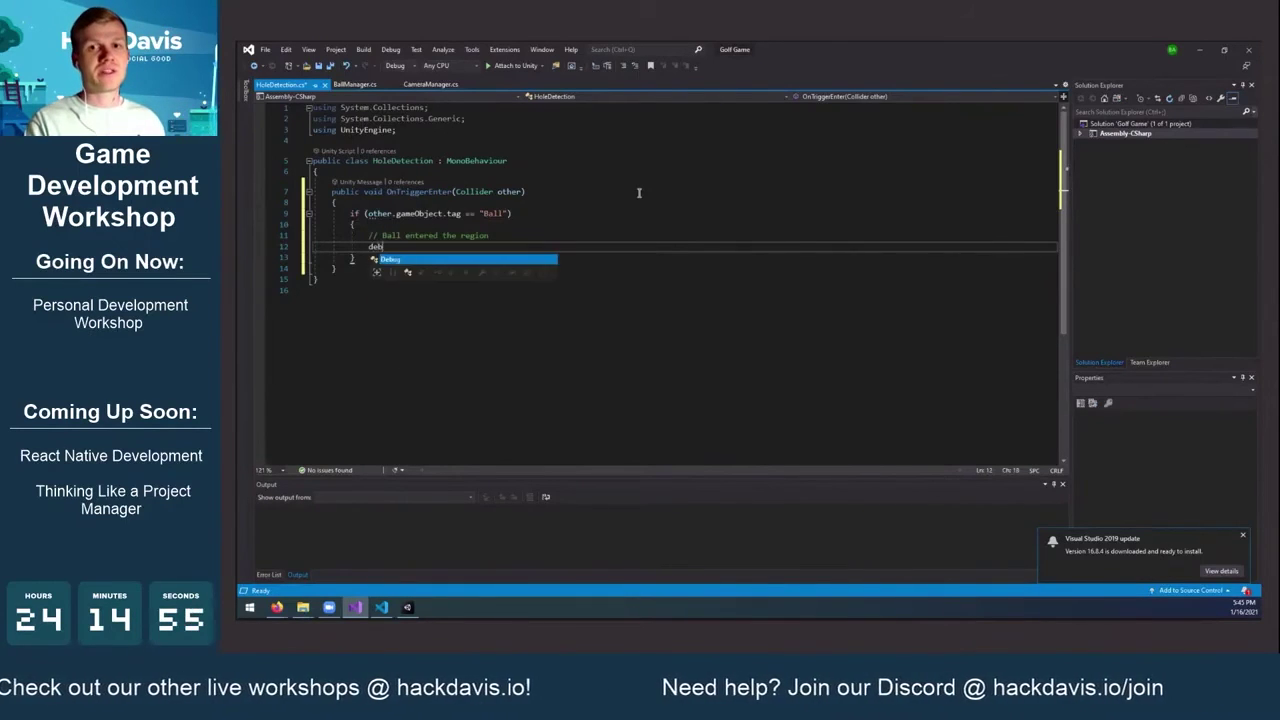
pyautogui.write('("')
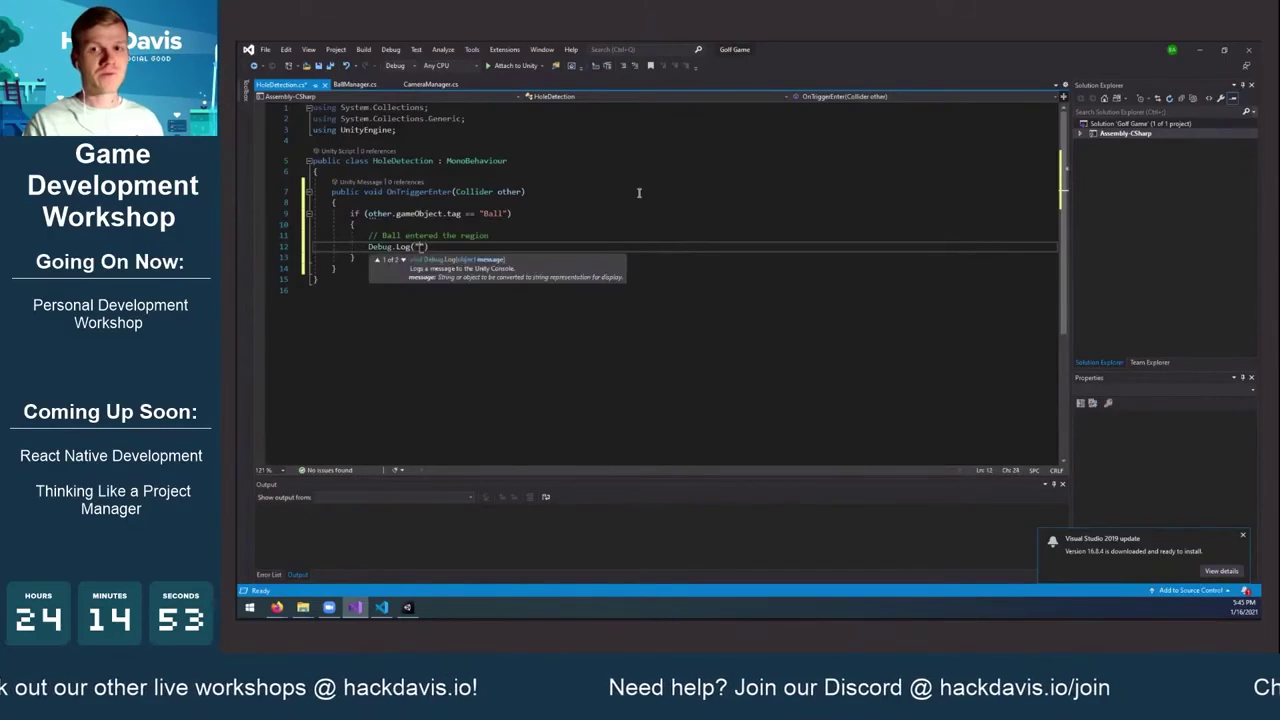
pyautogui.write('Ball entere')
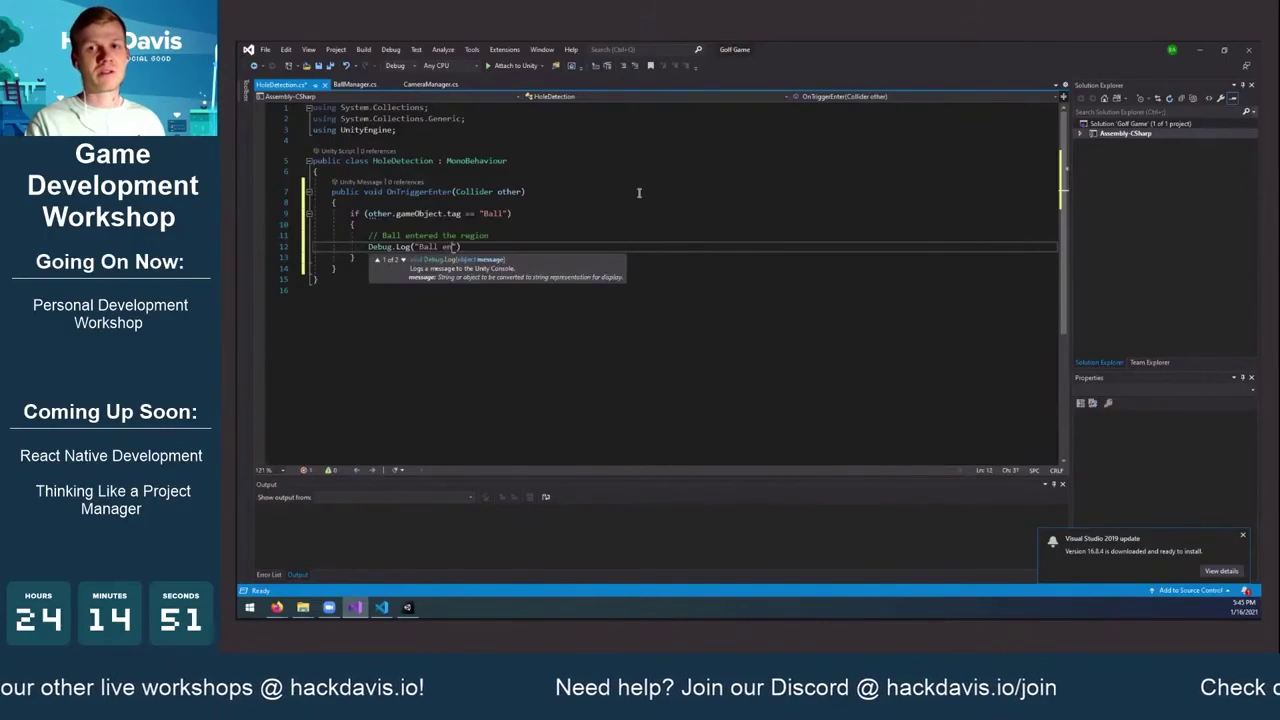
pyautogui.write('d region!"')
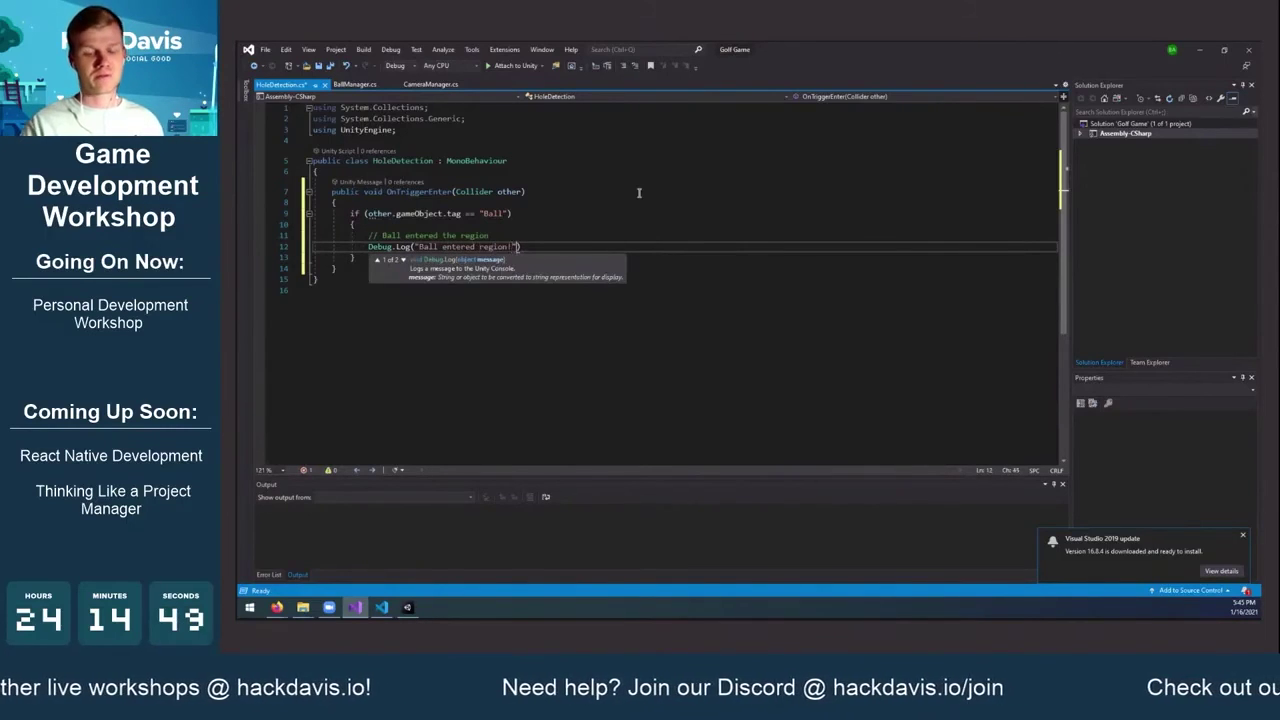
pyautogui.write(');')
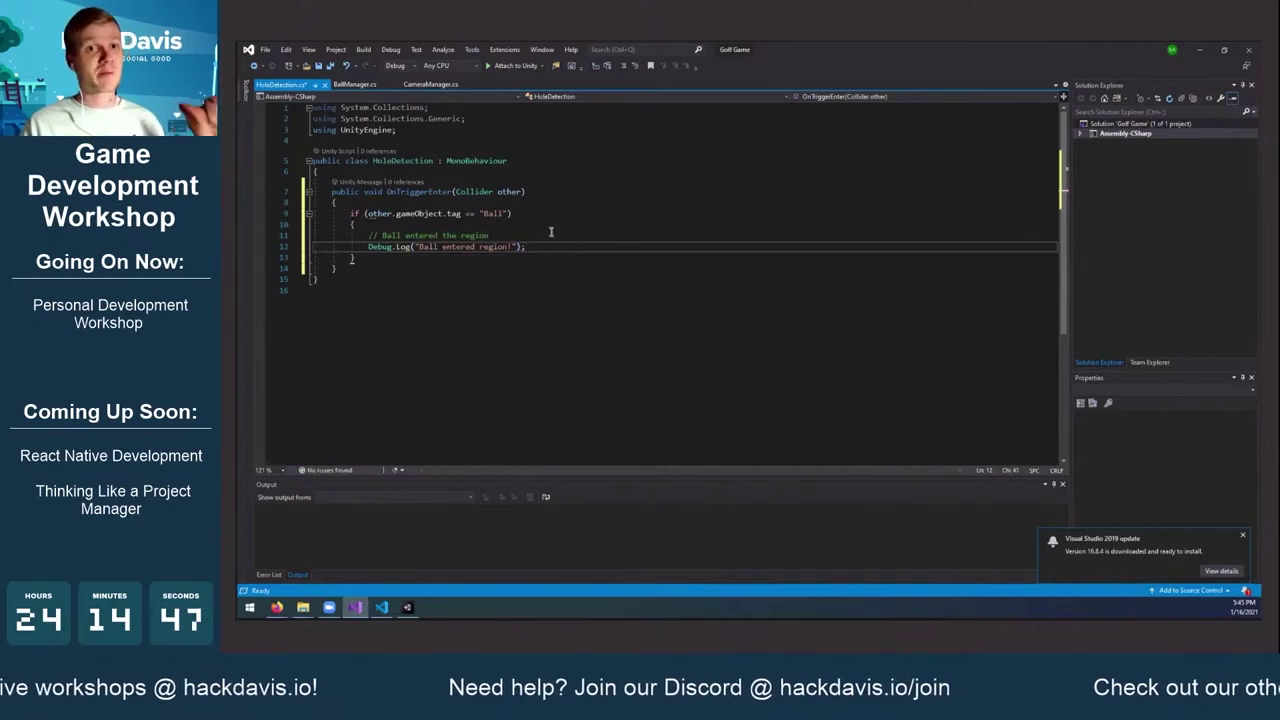
pyautogui.click(537, 235)
pyautogui.hotkey('ctrl', 'shift', 'Left')
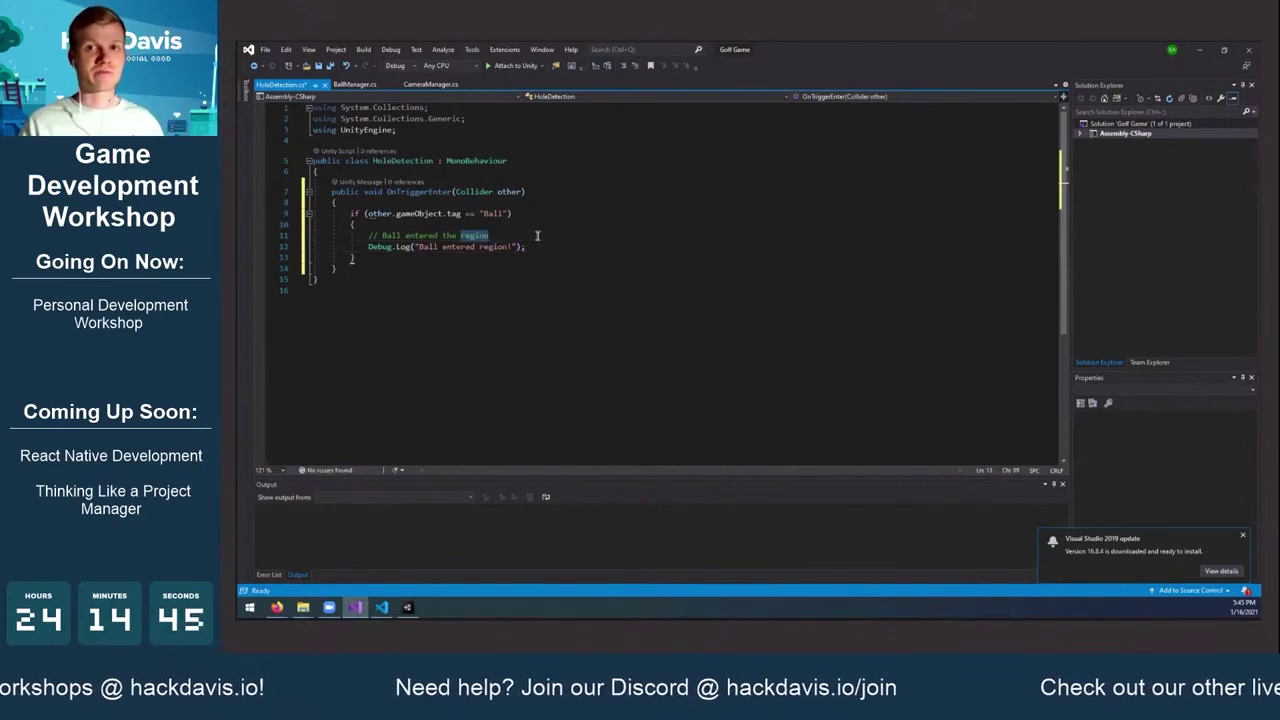
pyautogui.hotkey('ctrl', 's')
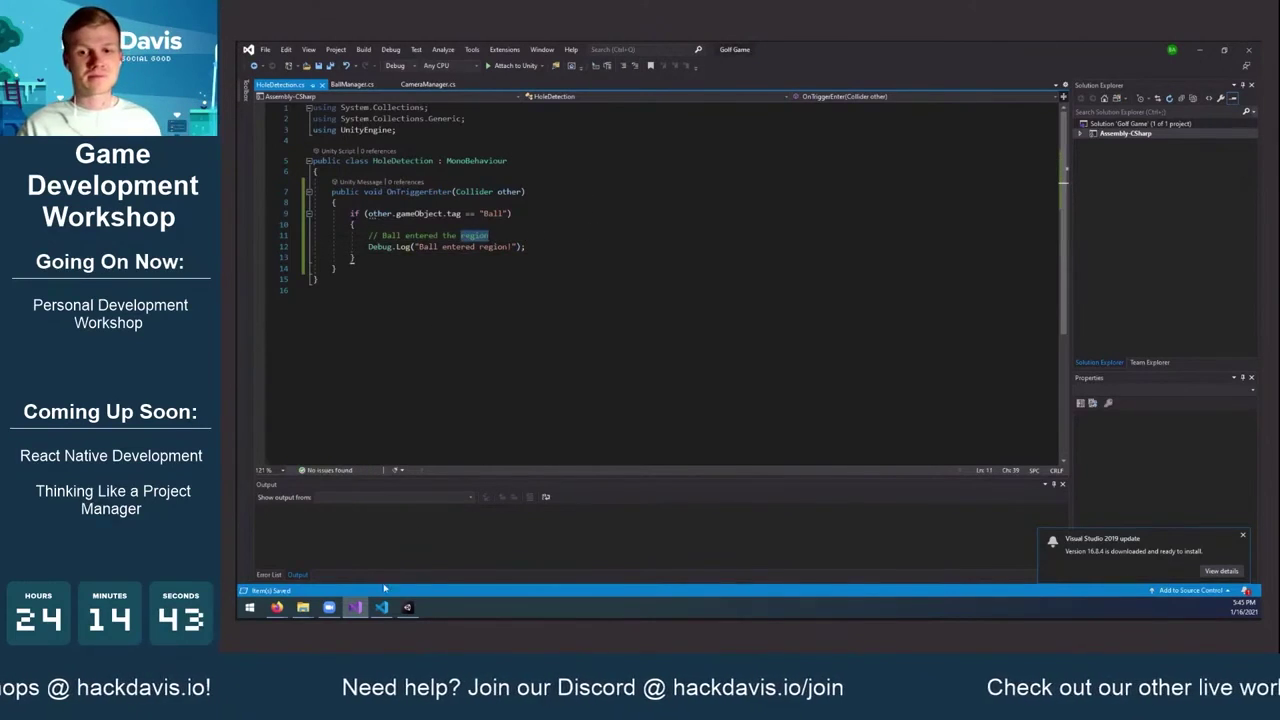
# Switch to Unity and add the Hole Detection script as a component of HoleRegion
pyautogui.click(407, 607)
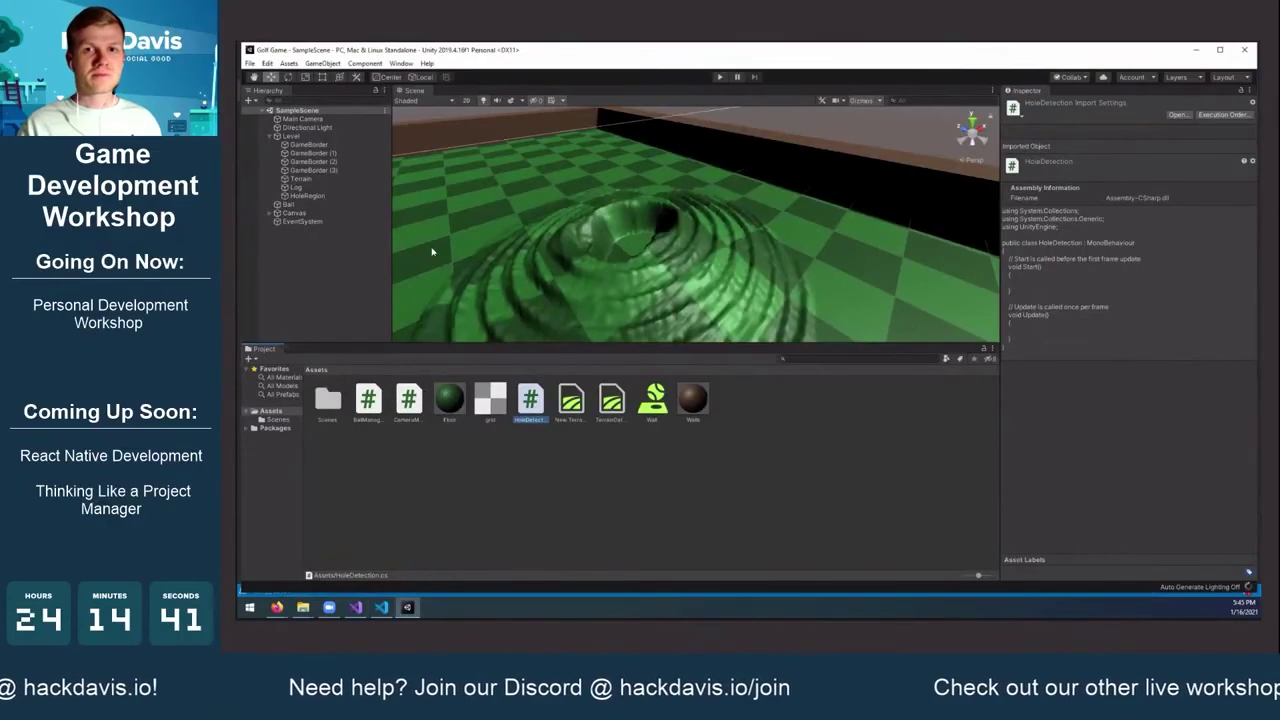
pyautogui.click(318, 196)
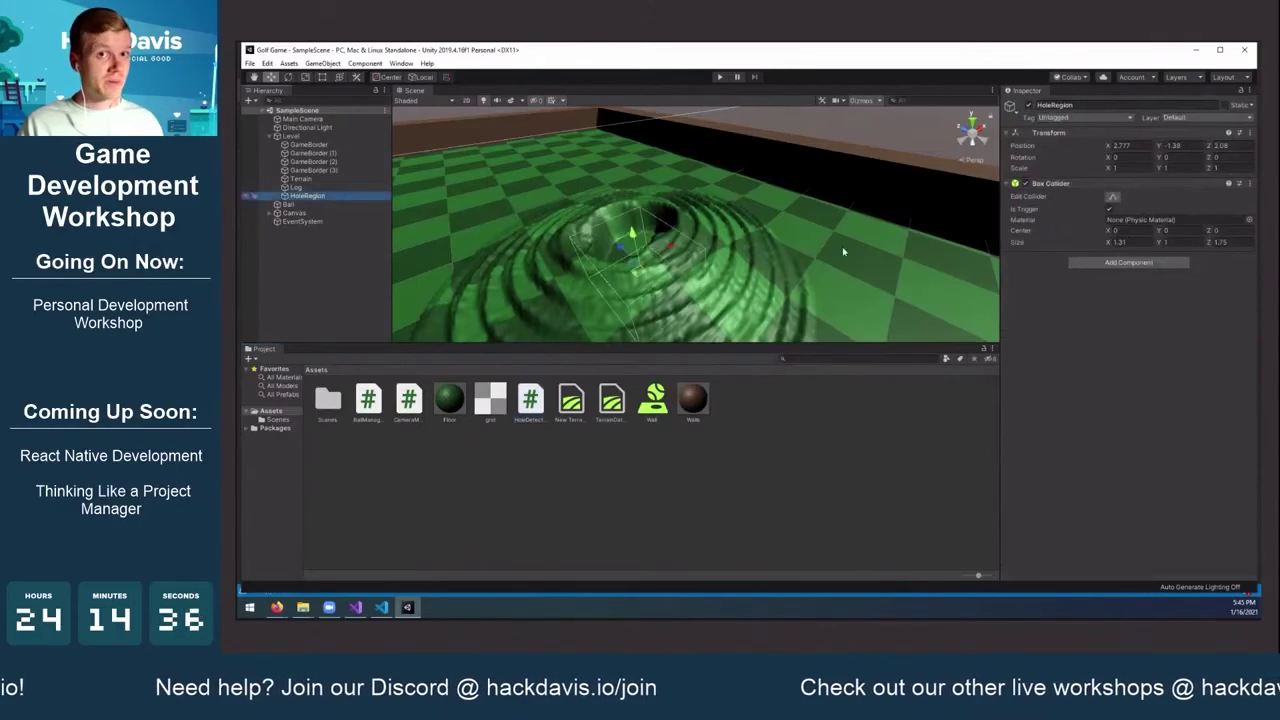
pyautogui.click(1124, 263)
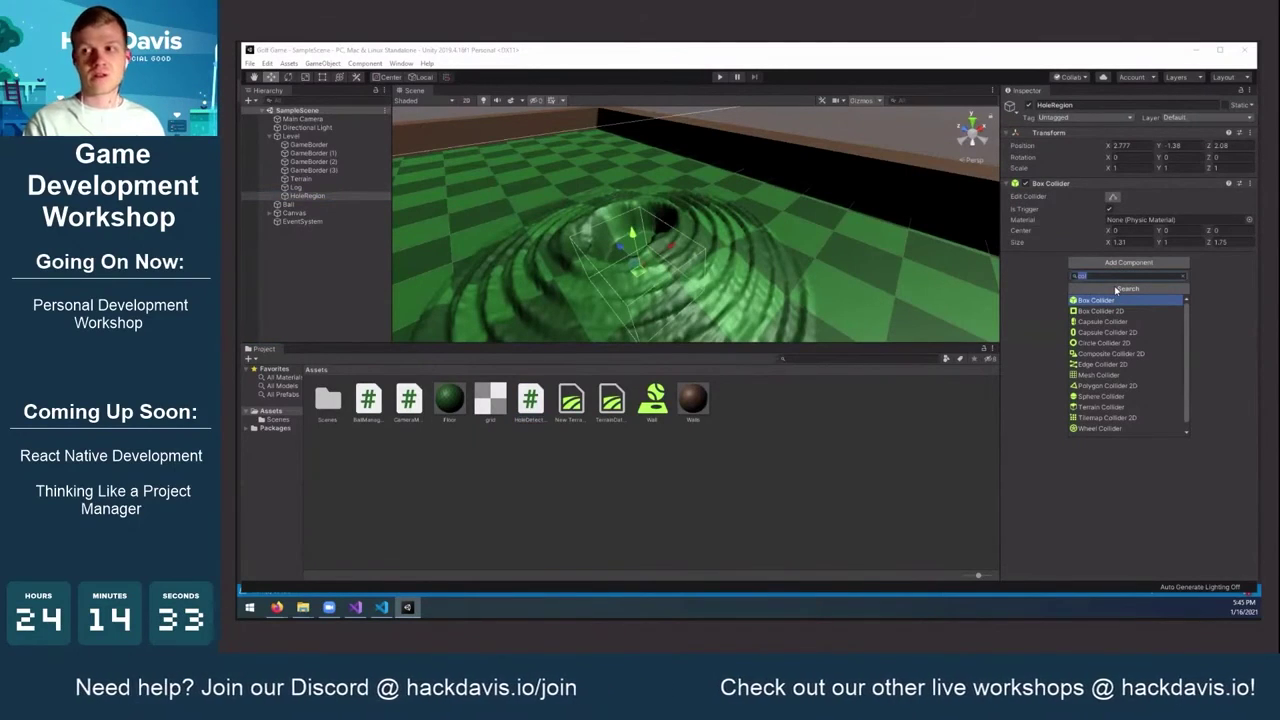
pyautogui.write('hole')
pyautogui.press('Return')
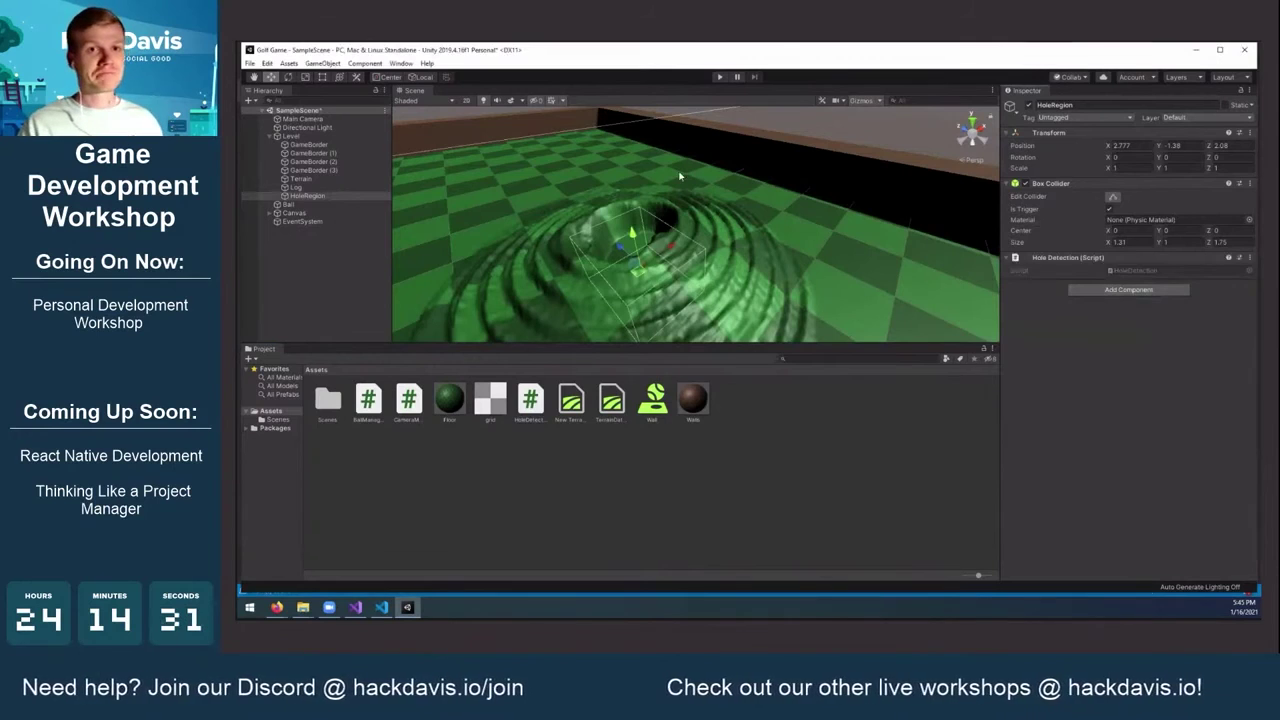
# Play-test the game by shooting the ball across the course into the mound's hole, and stop play mode
pyautogui.click(719, 76)
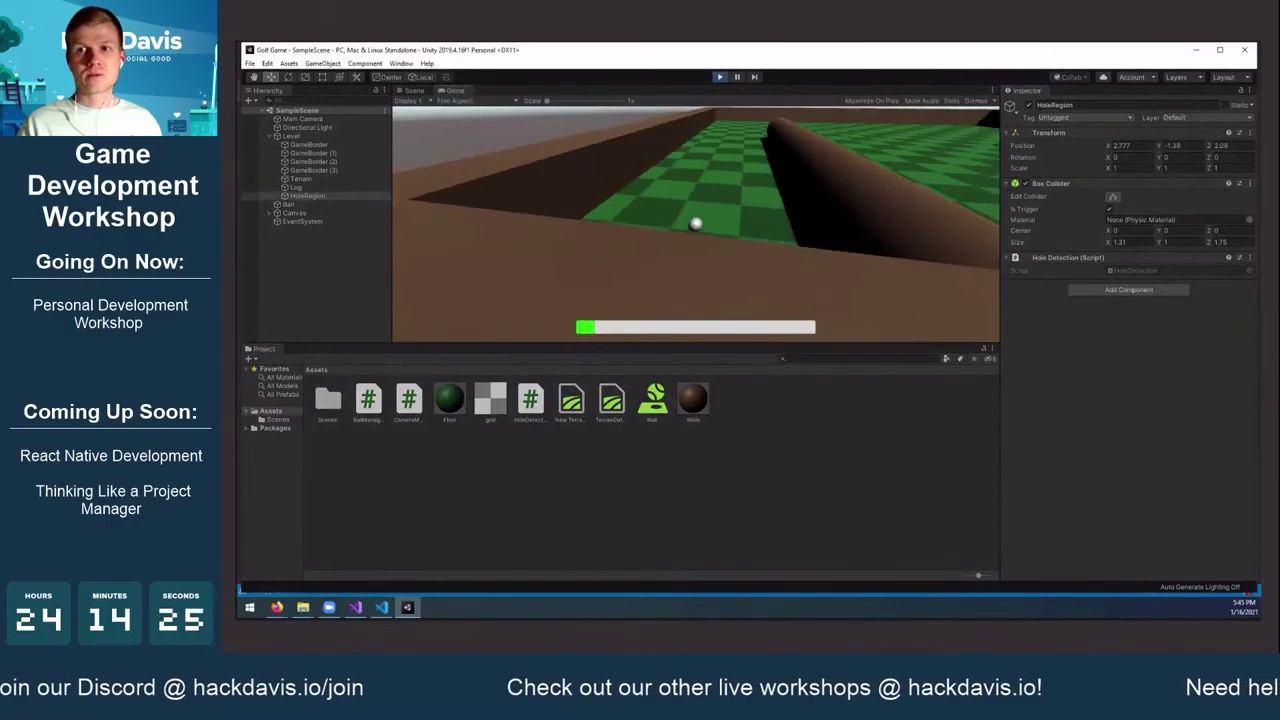
pyautogui.press('space')
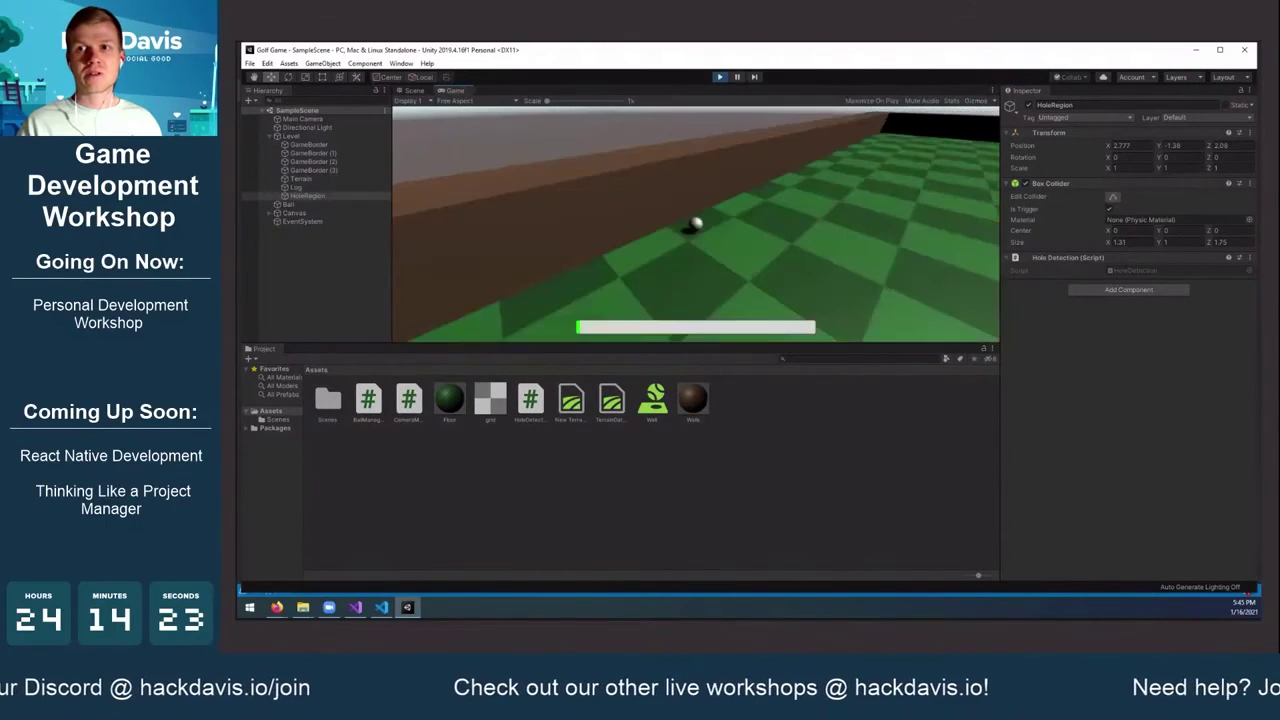
pyautogui.press('space')
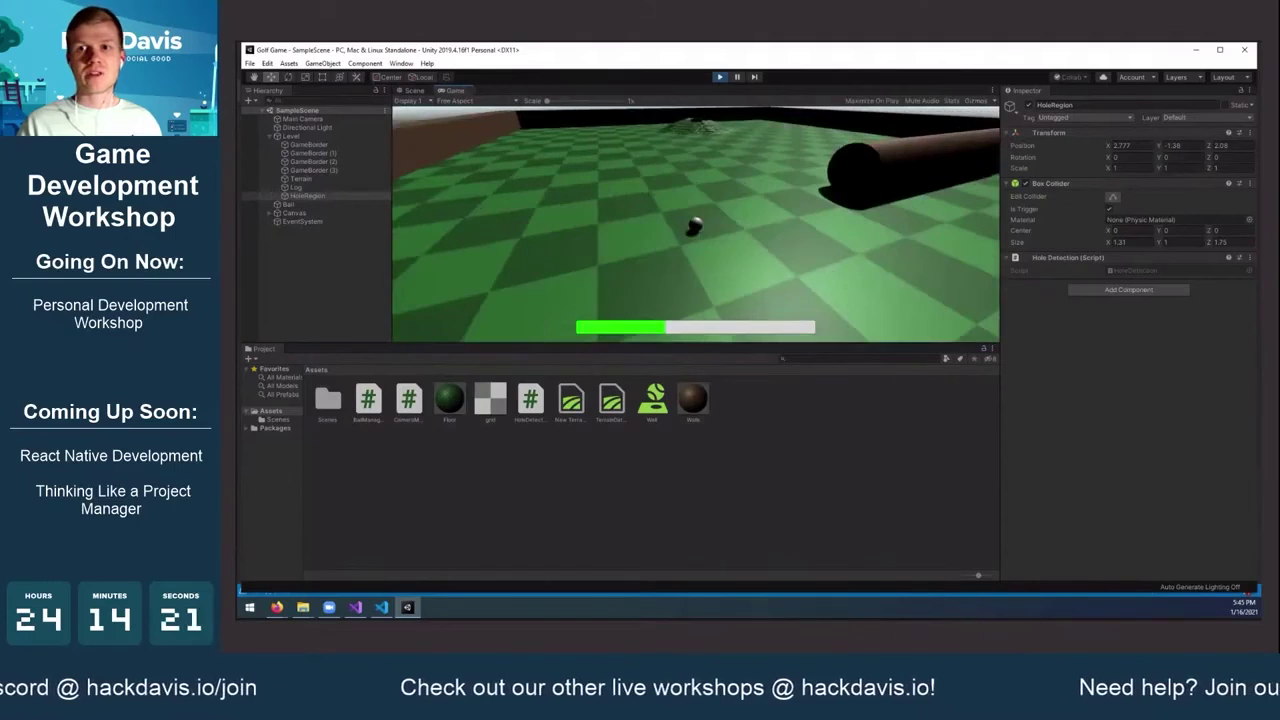
pyautogui.press('space')
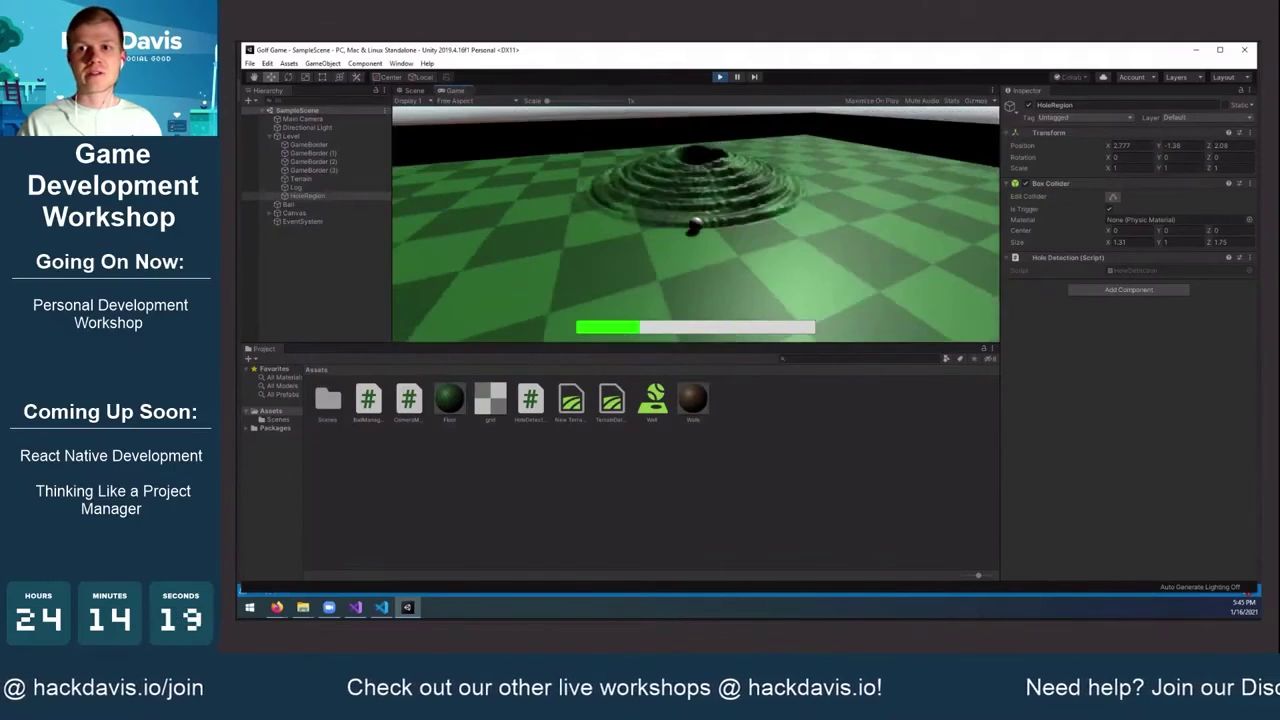
pyautogui.press('space')
pyautogui.press('space')
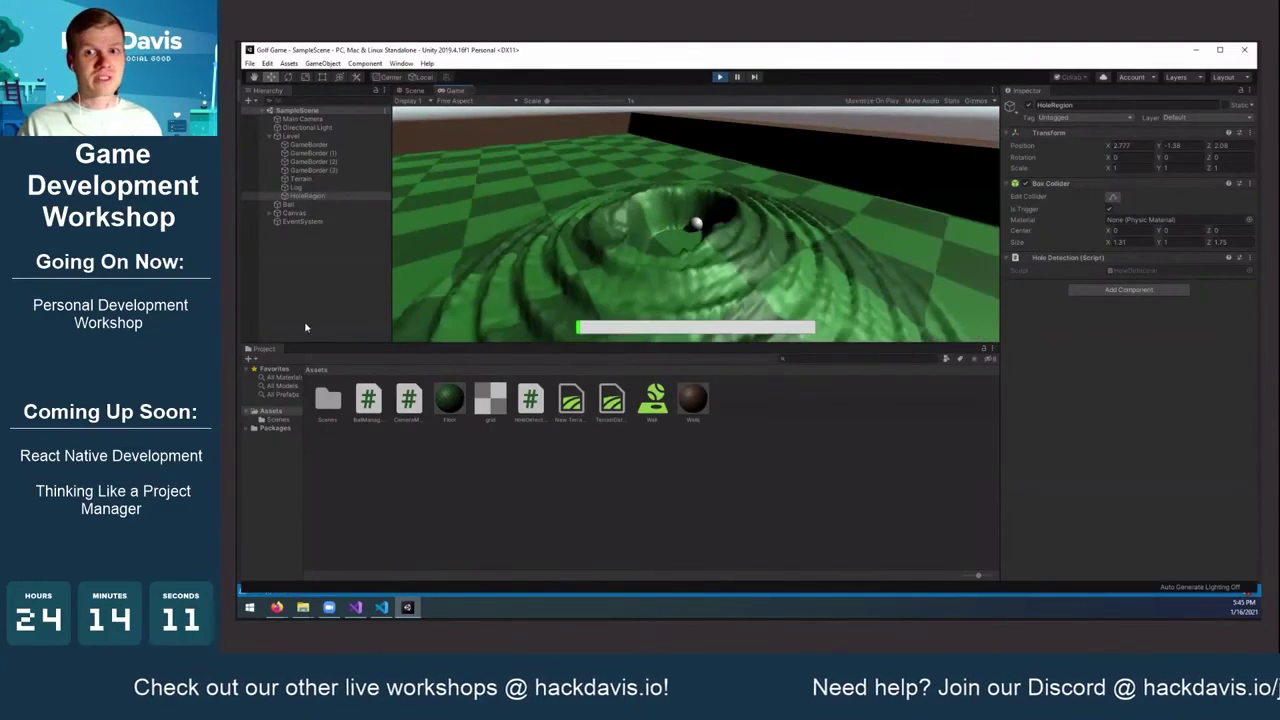
pyautogui.click(719, 77)
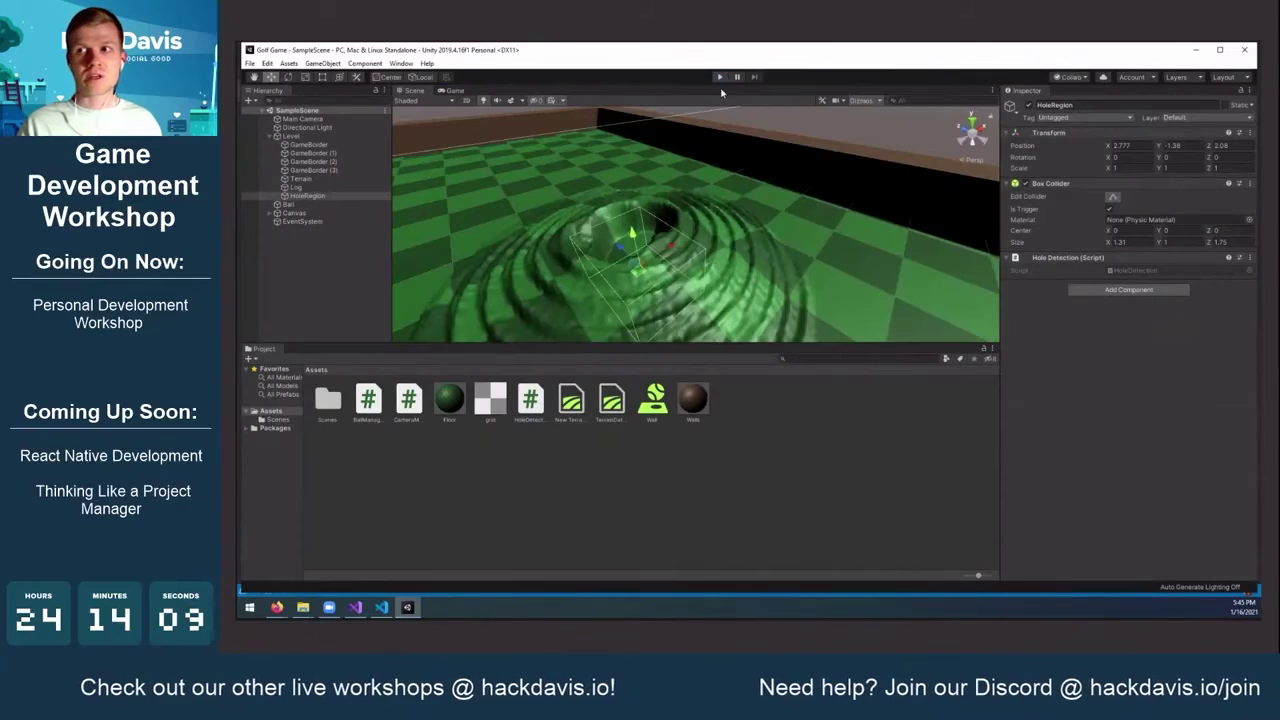
# Switch the Unity editor to the Default window layout
pyautogui.click(401, 63)
pyautogui.moveTo(432, 77)
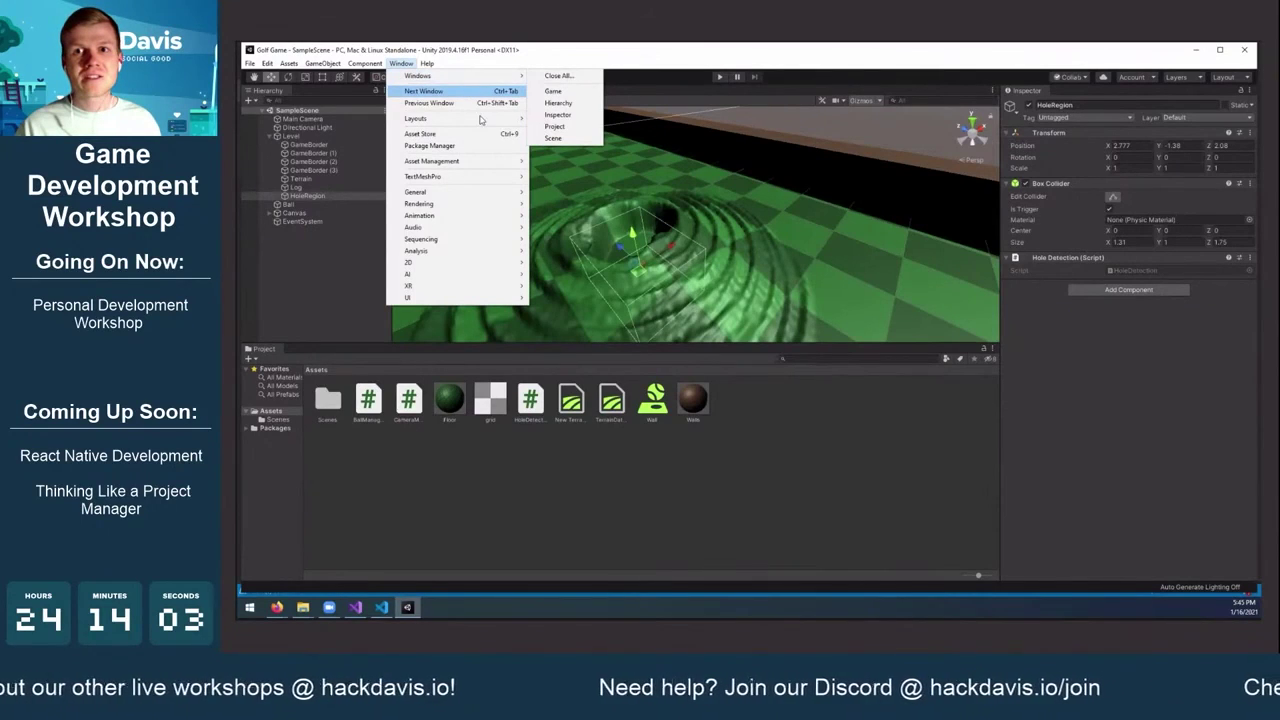
pyautogui.moveTo(480, 119)
pyautogui.click(563, 136)
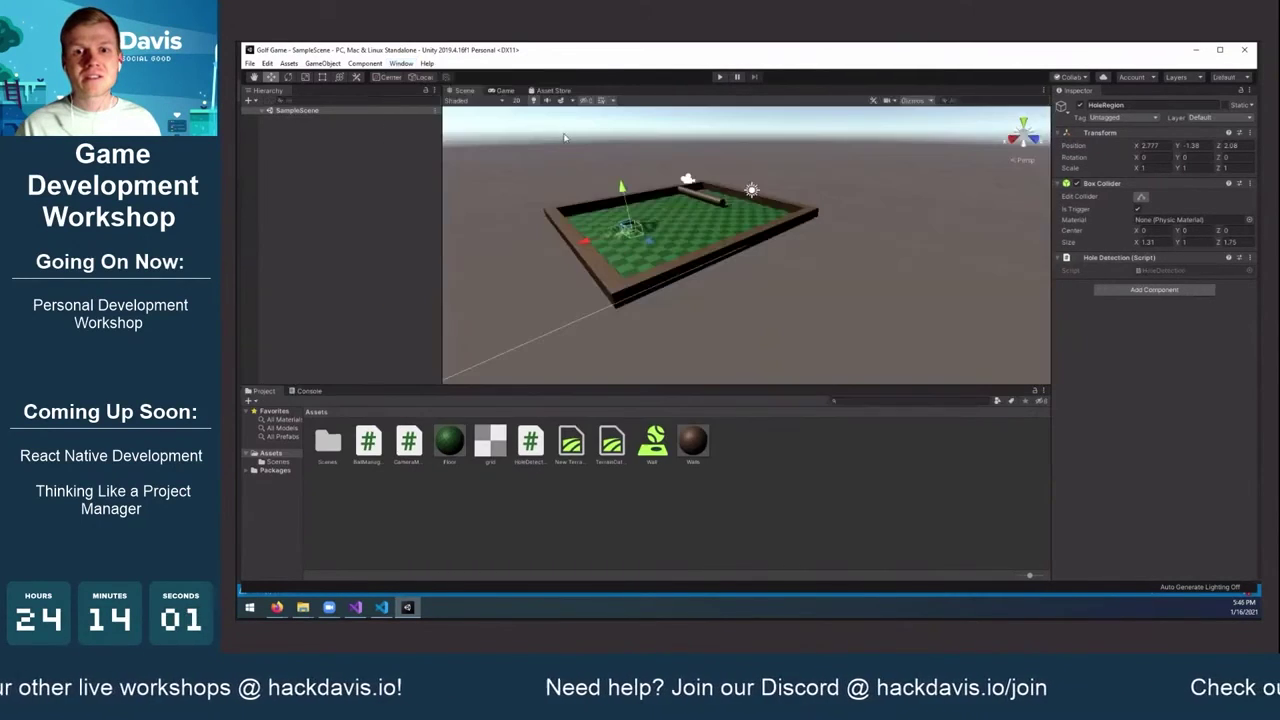
# Maximize the Unity editor window and show the Console, with a closer scene view of the course
pyautogui.doubleClick(553, 54)
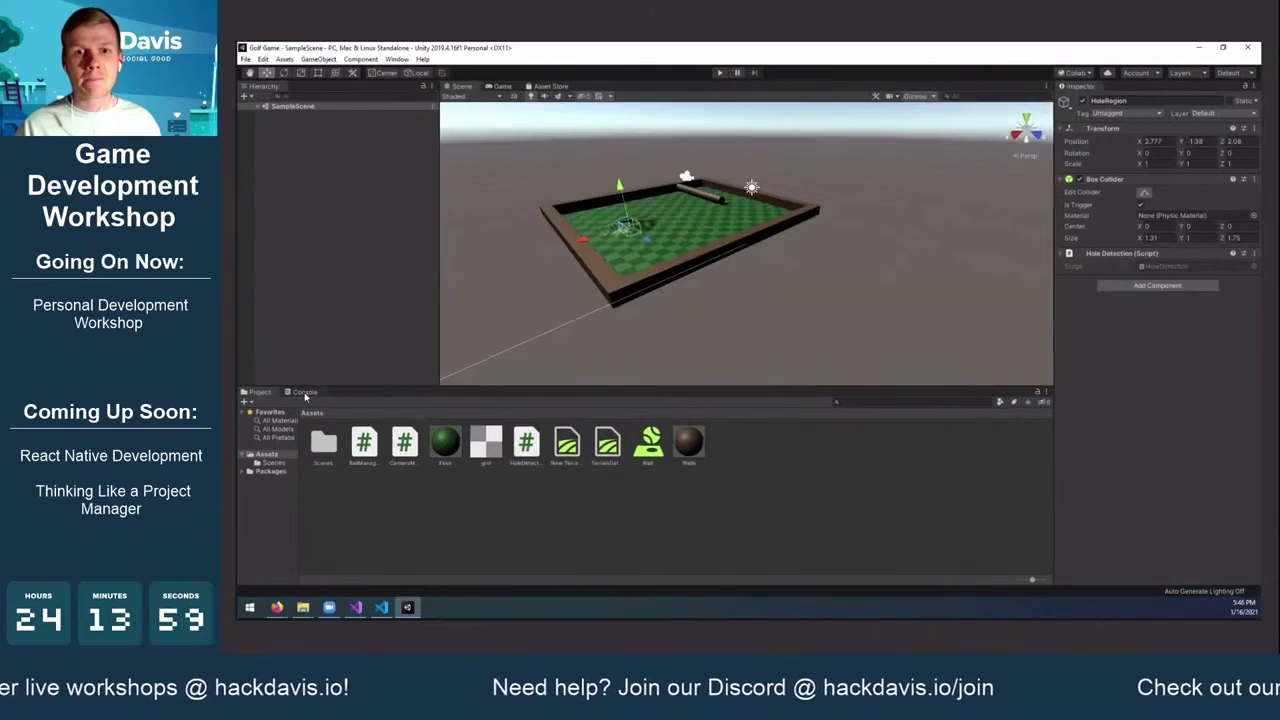
pyautogui.click(305, 392)
pyautogui.scroll(3, 645, 220)
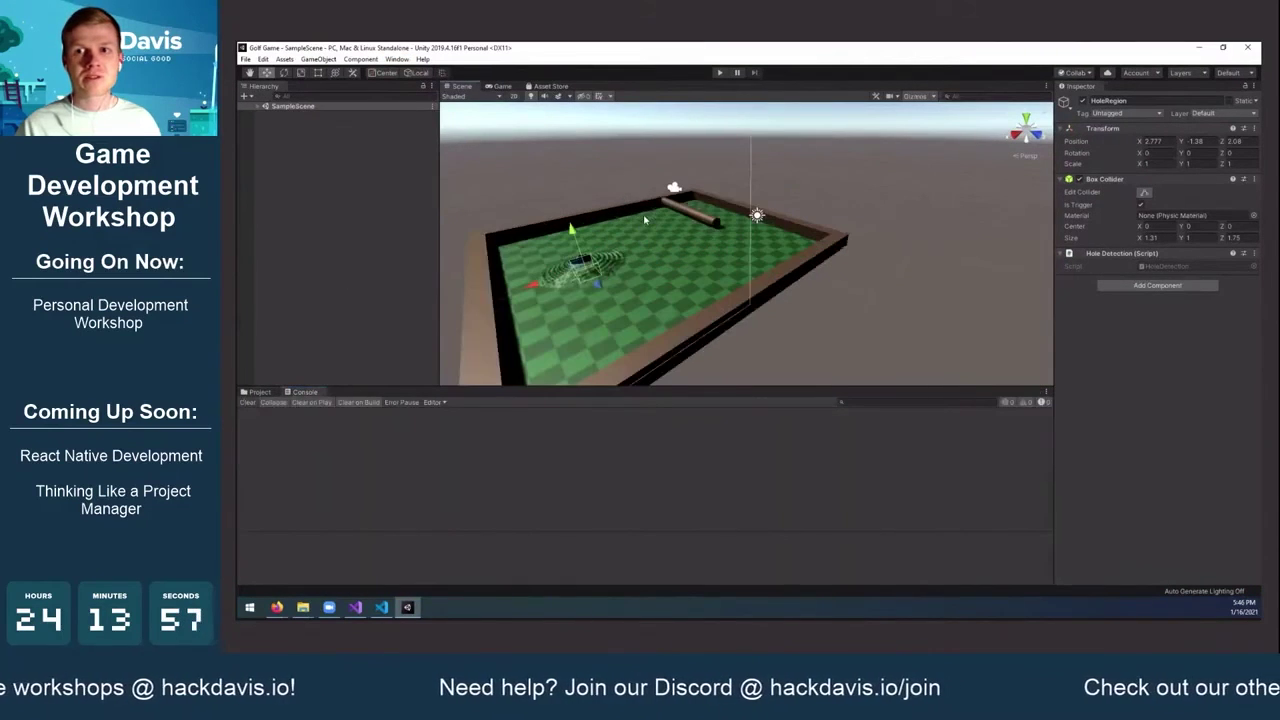
pyautogui.scroll(2, 645, 220)
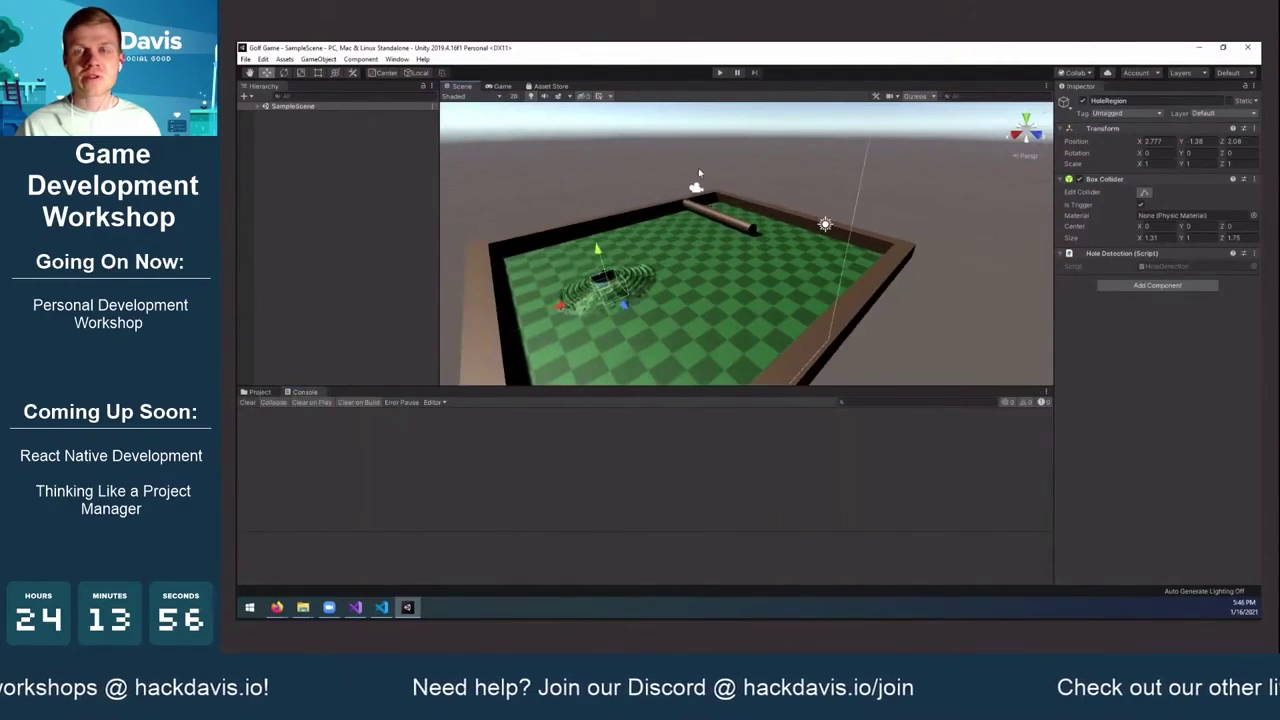
# Play-test the game by shooting the ball across the course into the mound's hole while watching the Console, and stop play mode
pyautogui.click(719, 72)
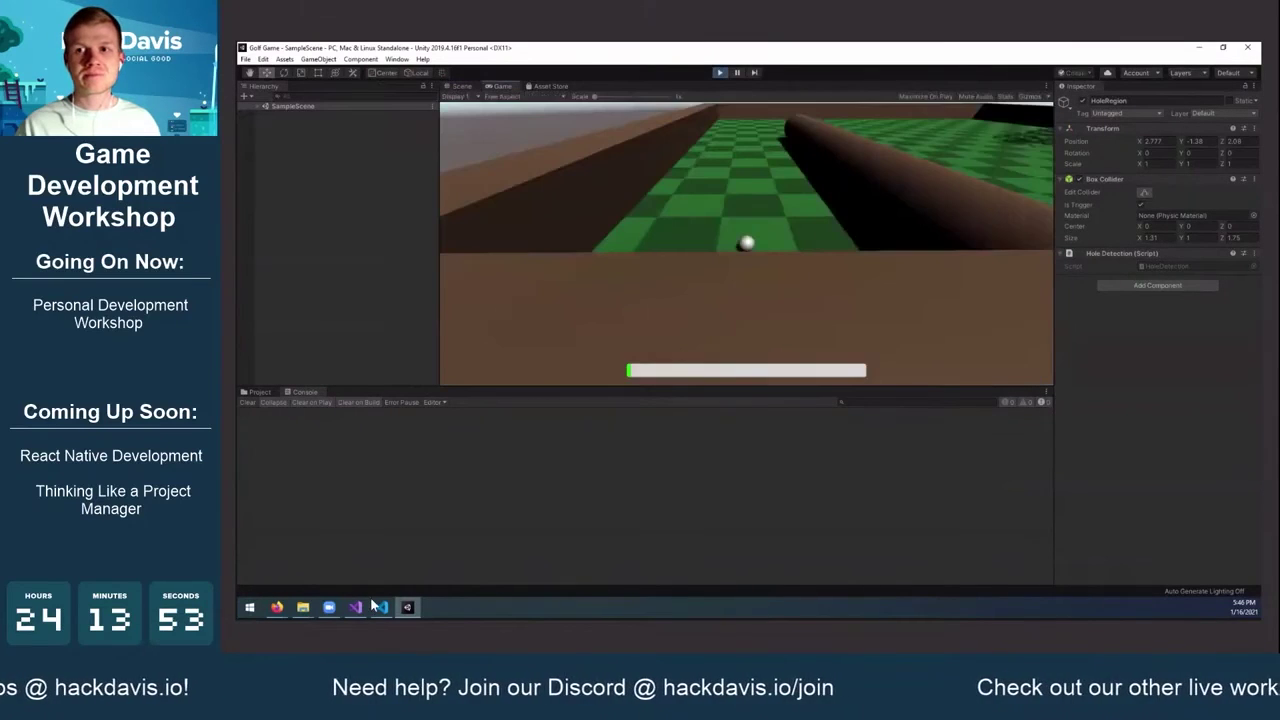
pyautogui.press('Right')
pyautogui.press('space')
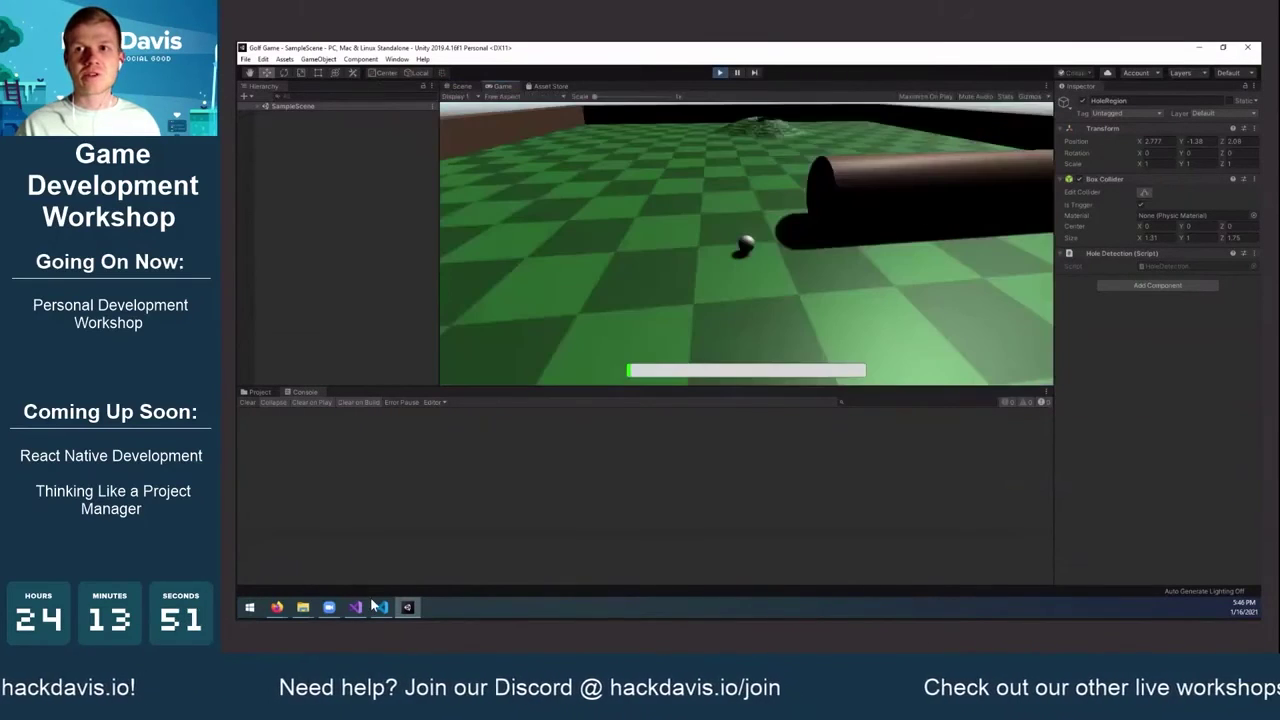
pyautogui.press('Left')
pyautogui.press('space')
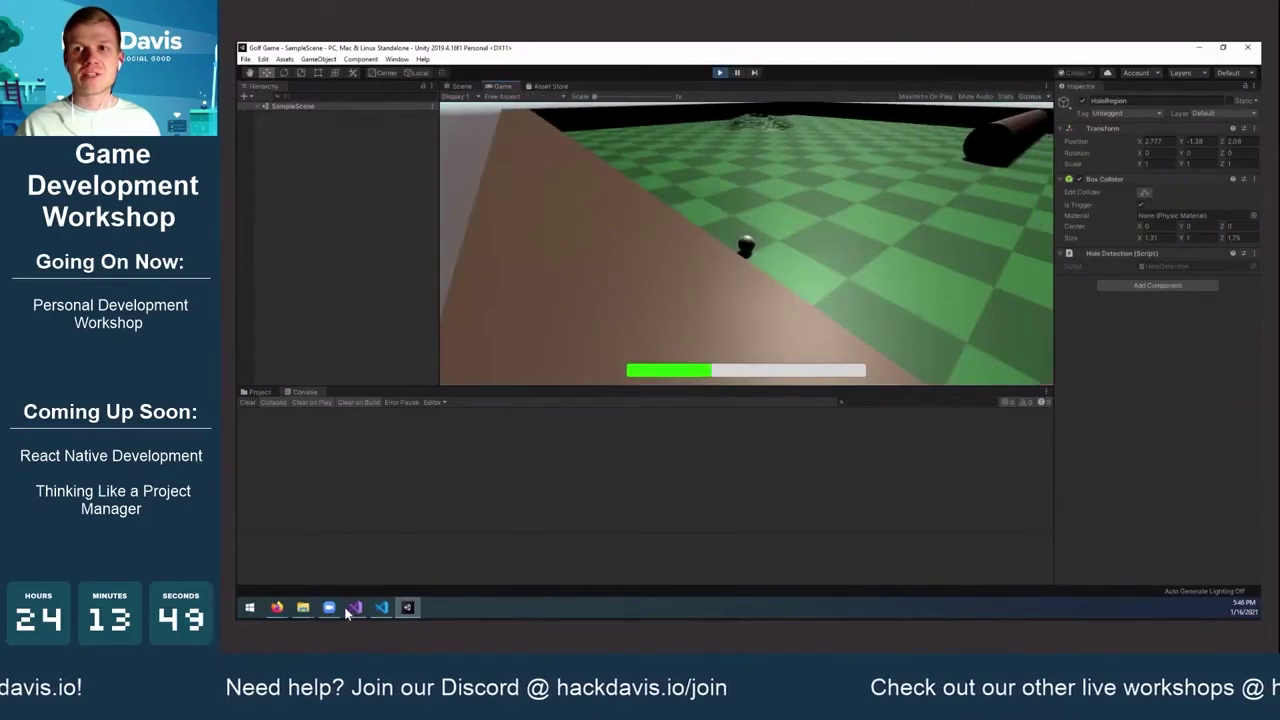
pyautogui.press('Left')
pyautogui.press('space')
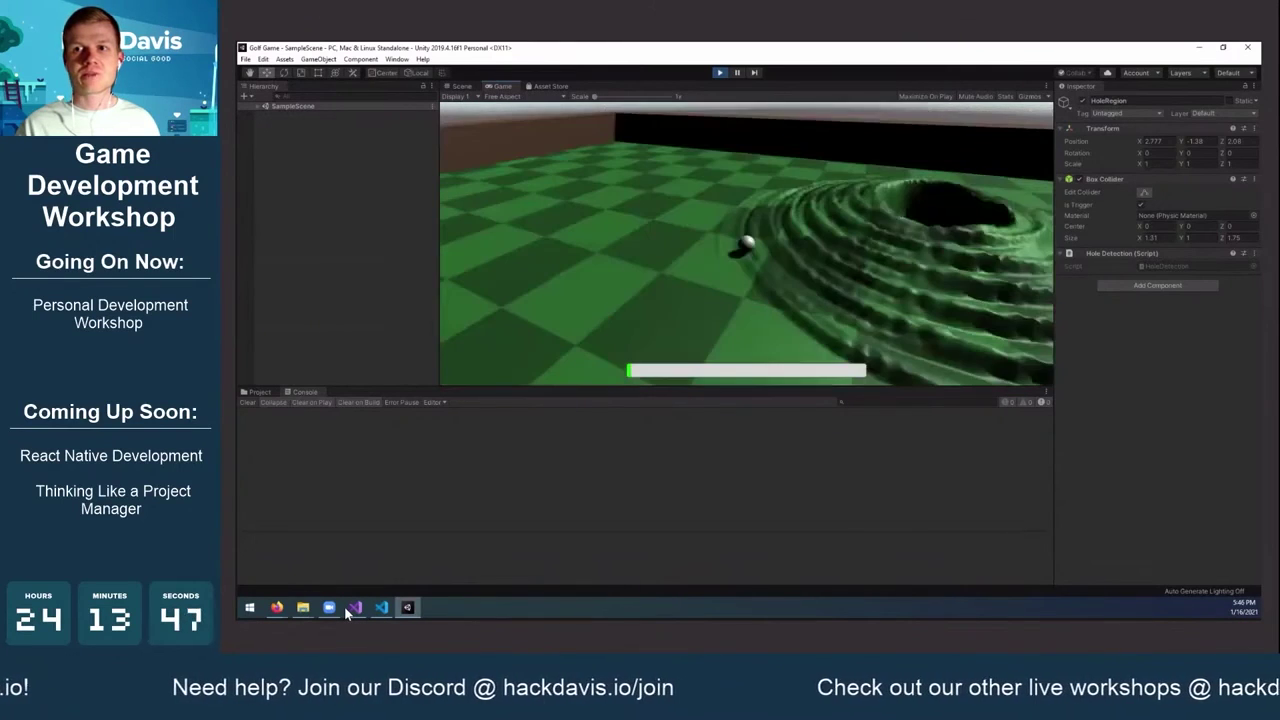
pyautogui.press('Left')
pyautogui.press('space')
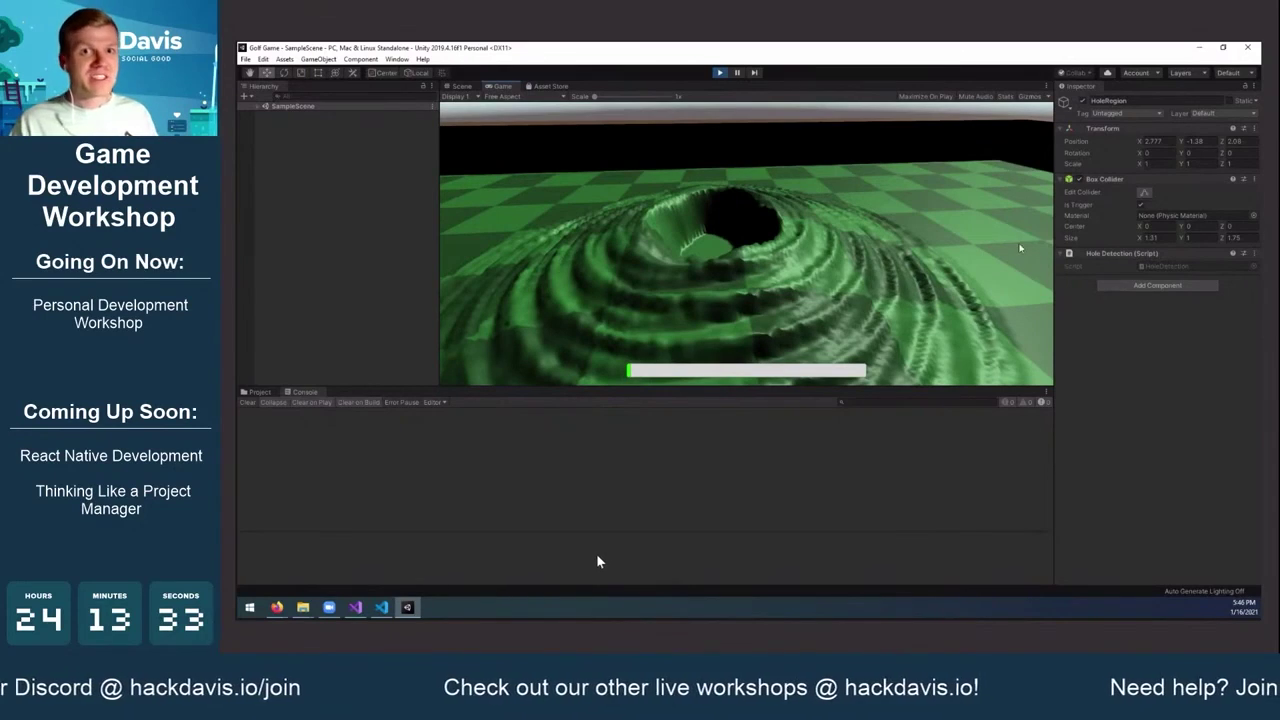
pyautogui.click(721, 73)
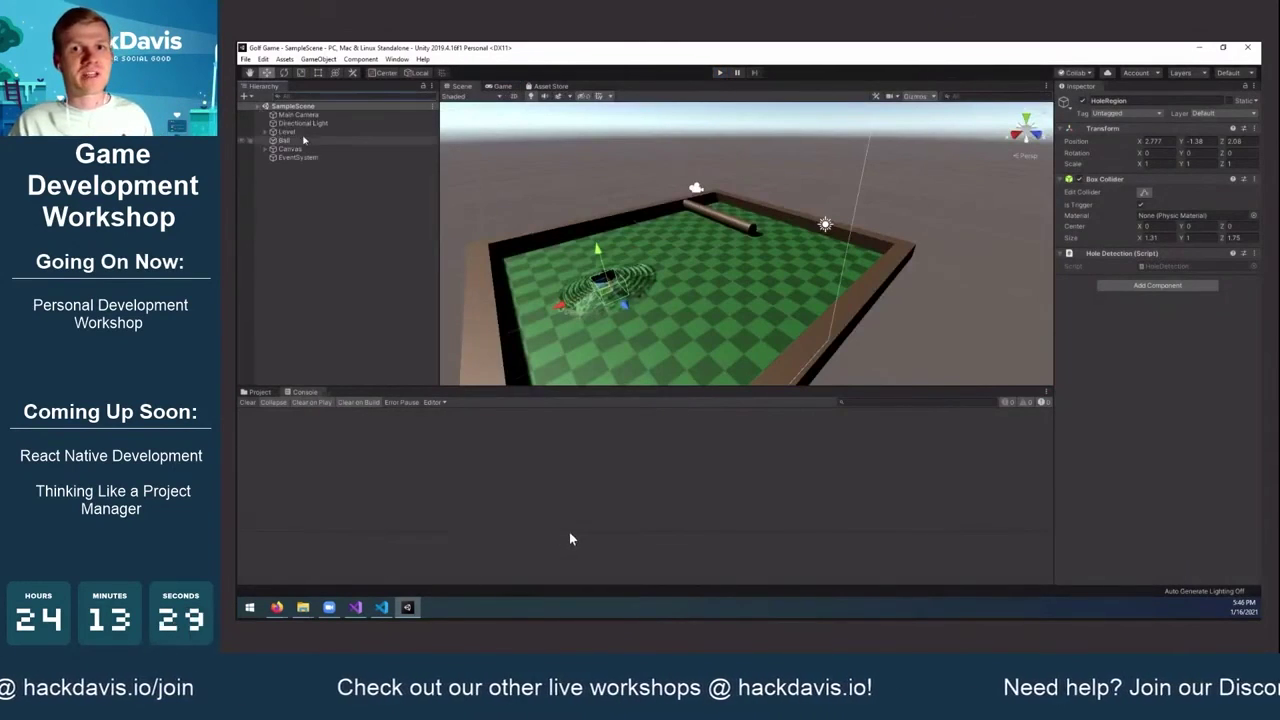
# Create a new tag named Ball from the Ball object's tag options
pyautogui.click(299, 141)
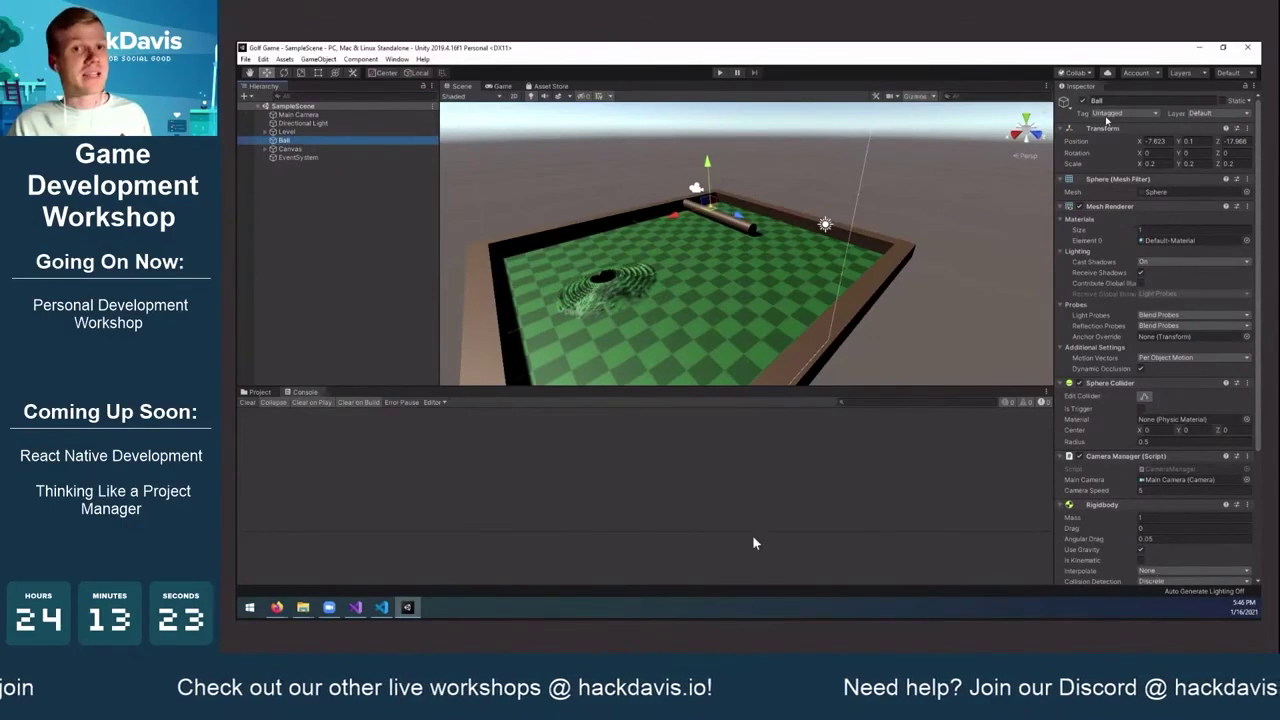
pyautogui.click(1106, 116)
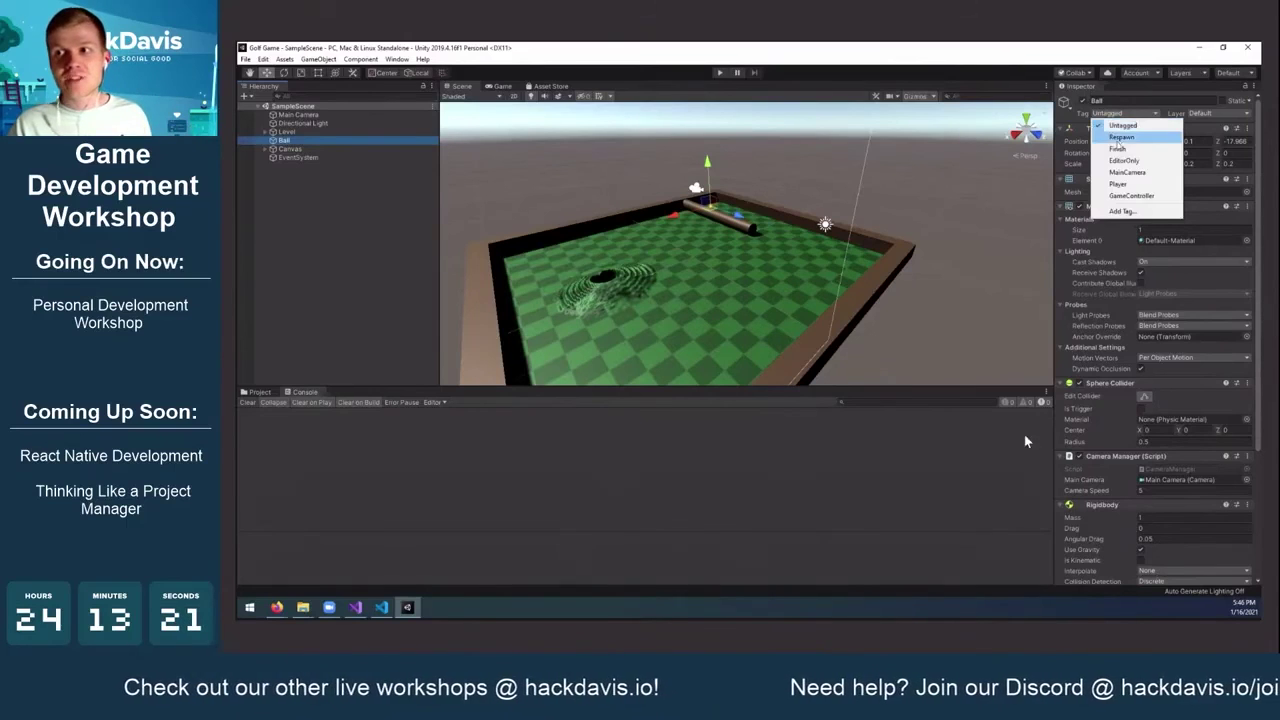
pyautogui.click(1122, 211)
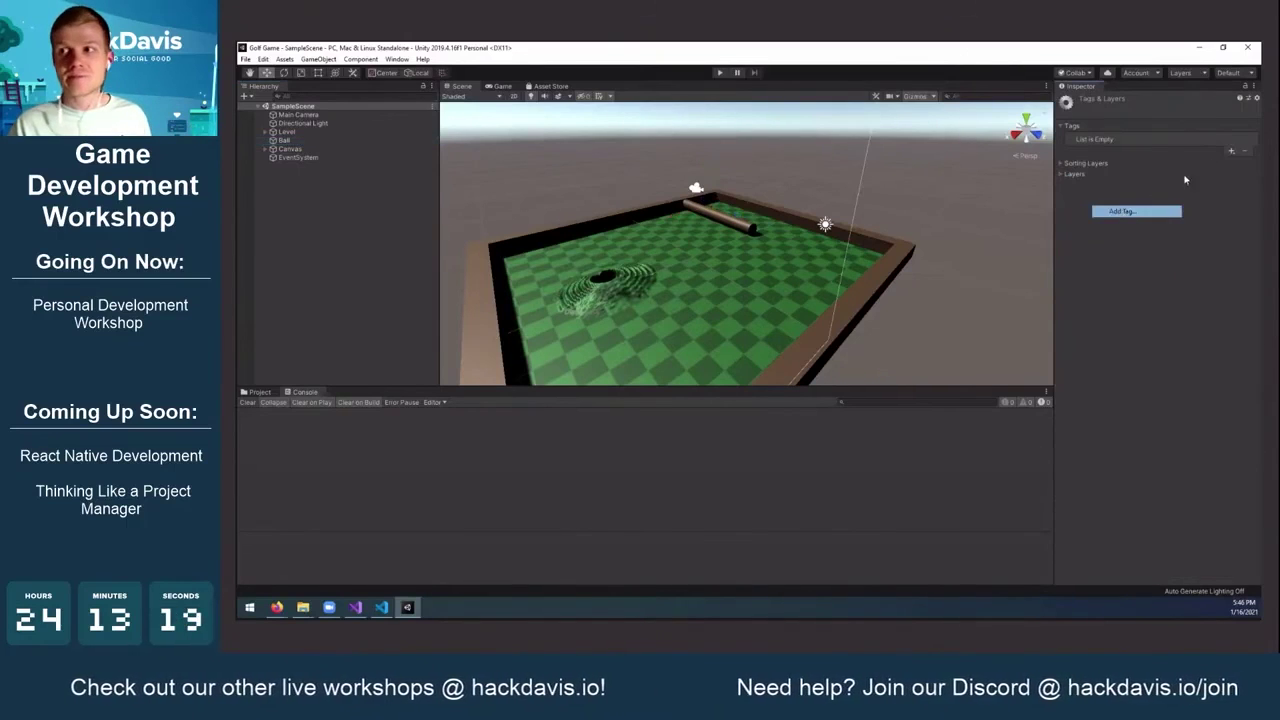
pyautogui.click(1231, 151)
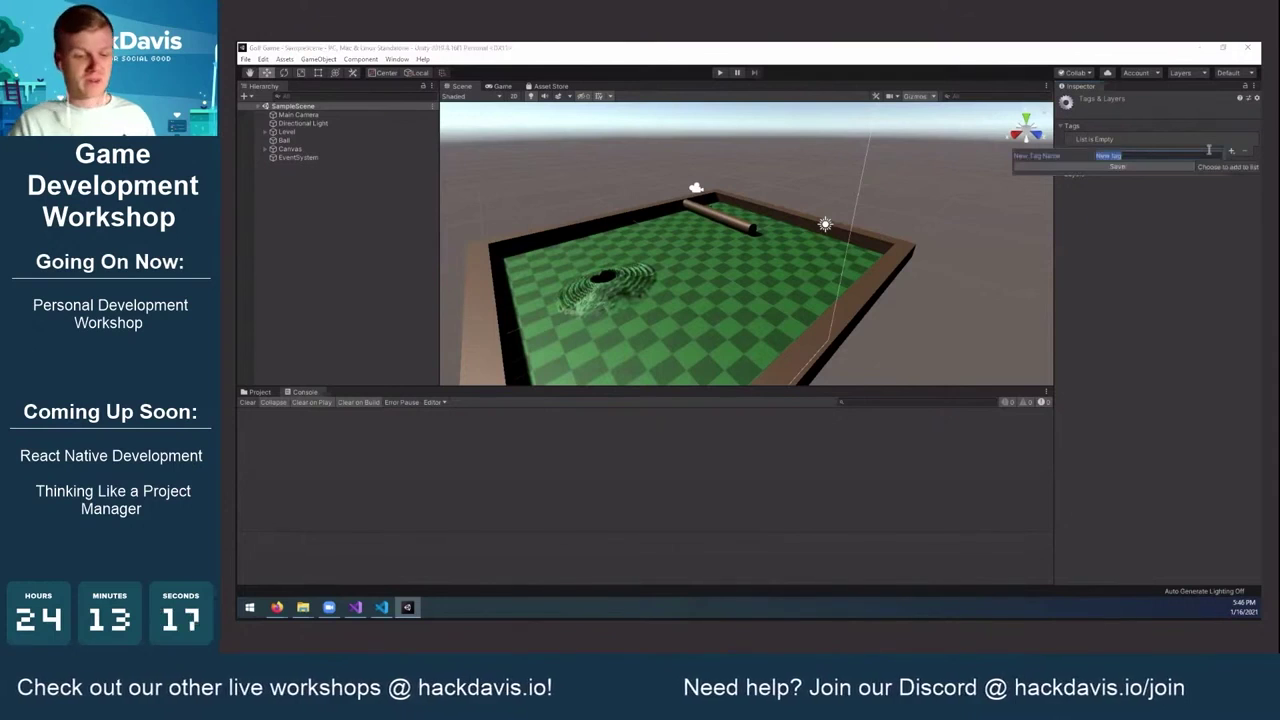
pyautogui.press('BackSpace')
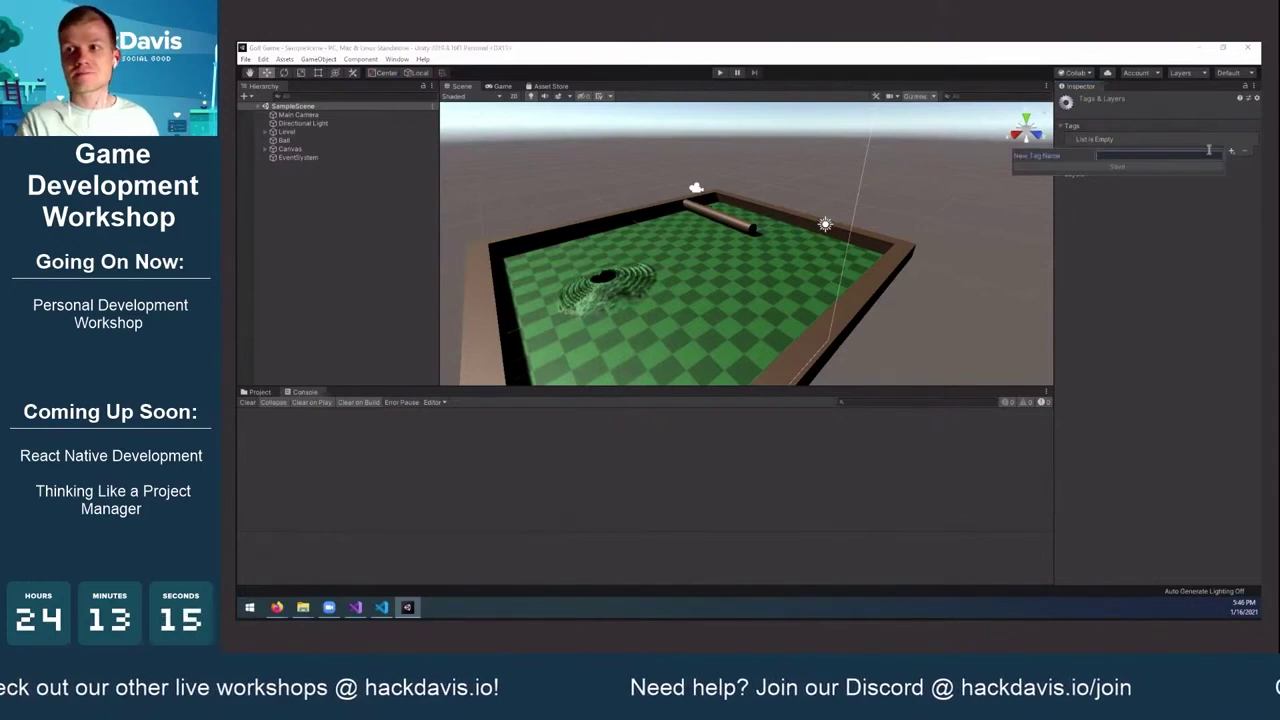
pyautogui.write('Ball')
pyautogui.press('Return')
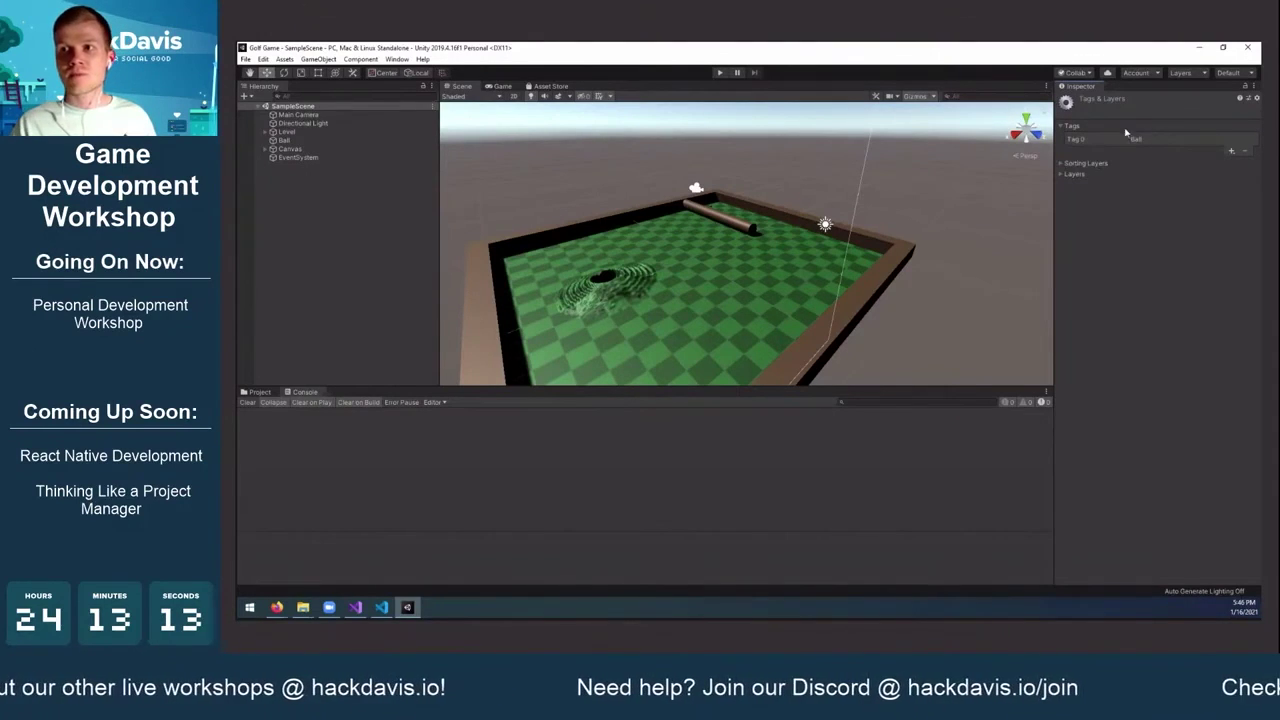
# Assign the Ball tag to the Ball object
pyautogui.click(305, 141)
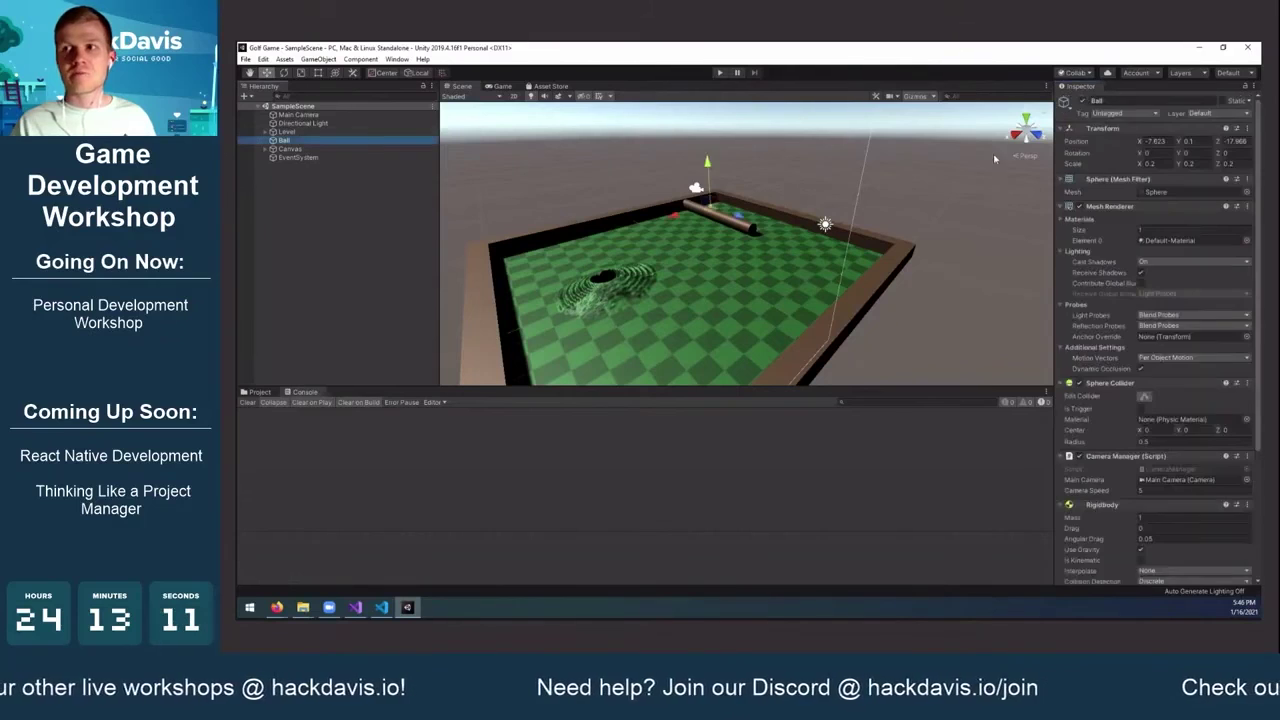
pyautogui.click(1118, 114)
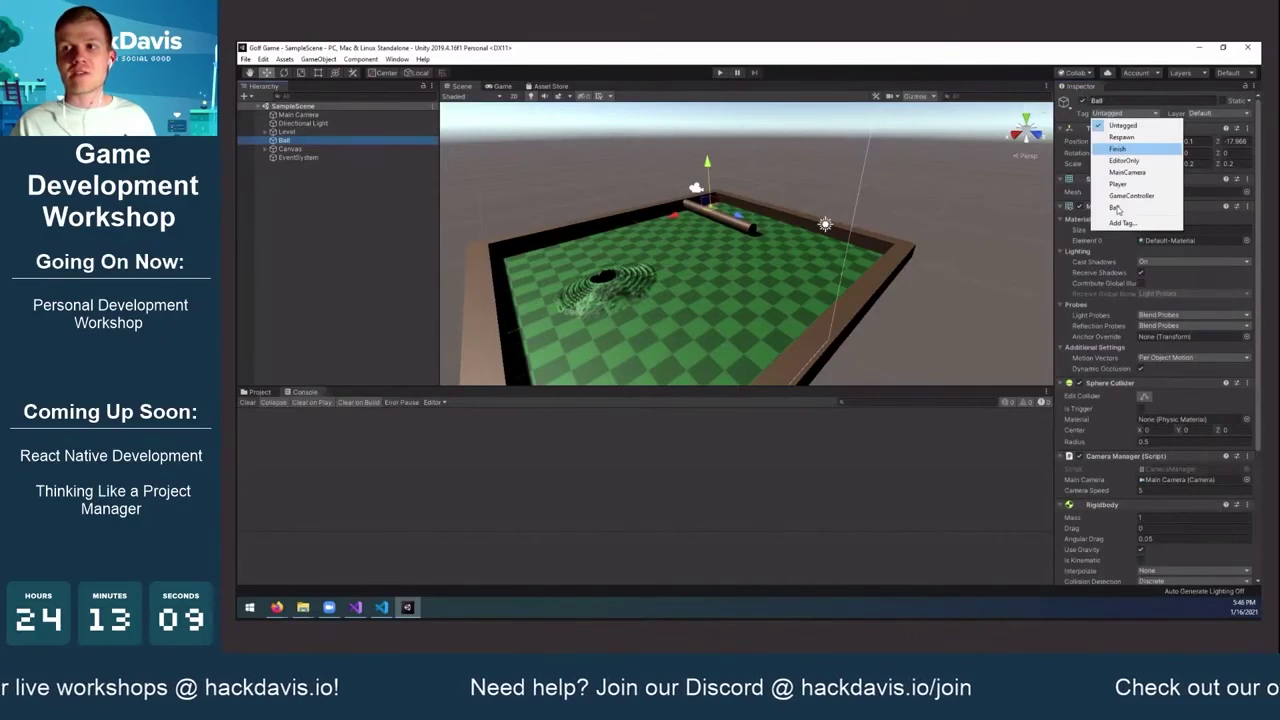
pyautogui.click(1116, 208)
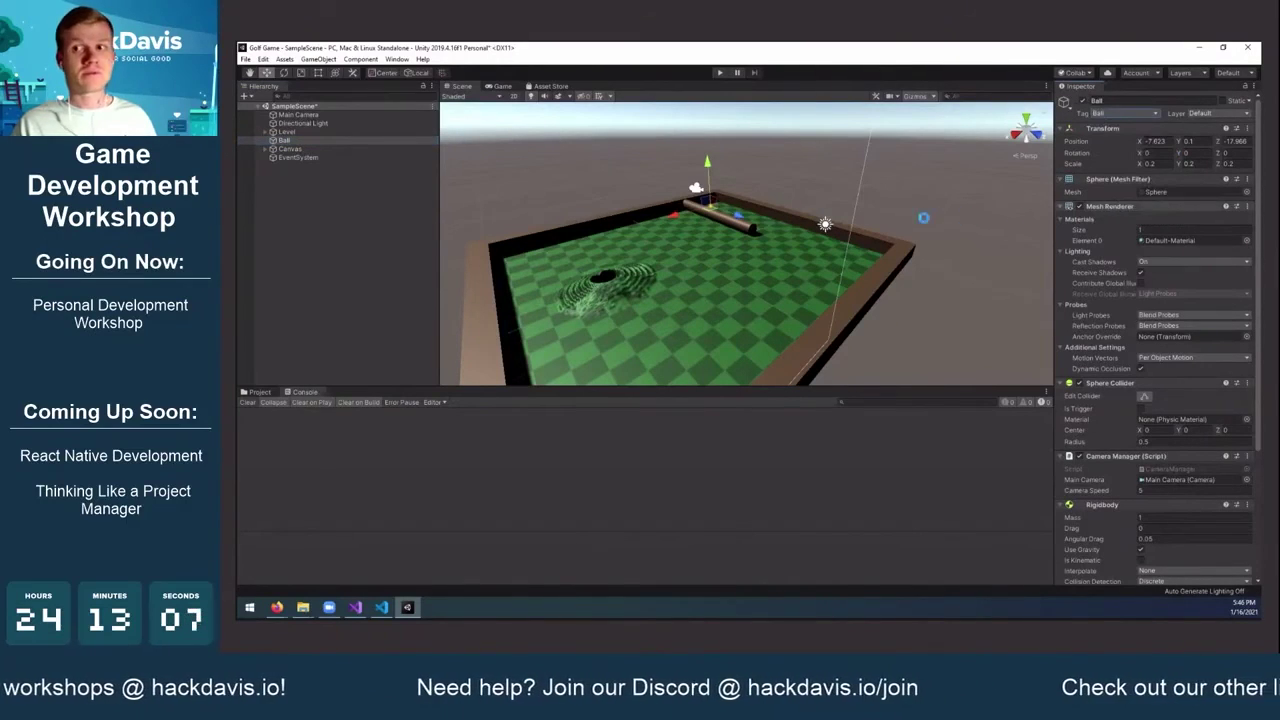
# Play-test the tagged ball by shooting it into the hole to check the Console log, and leave play mode
pyautogui.click(719, 72)
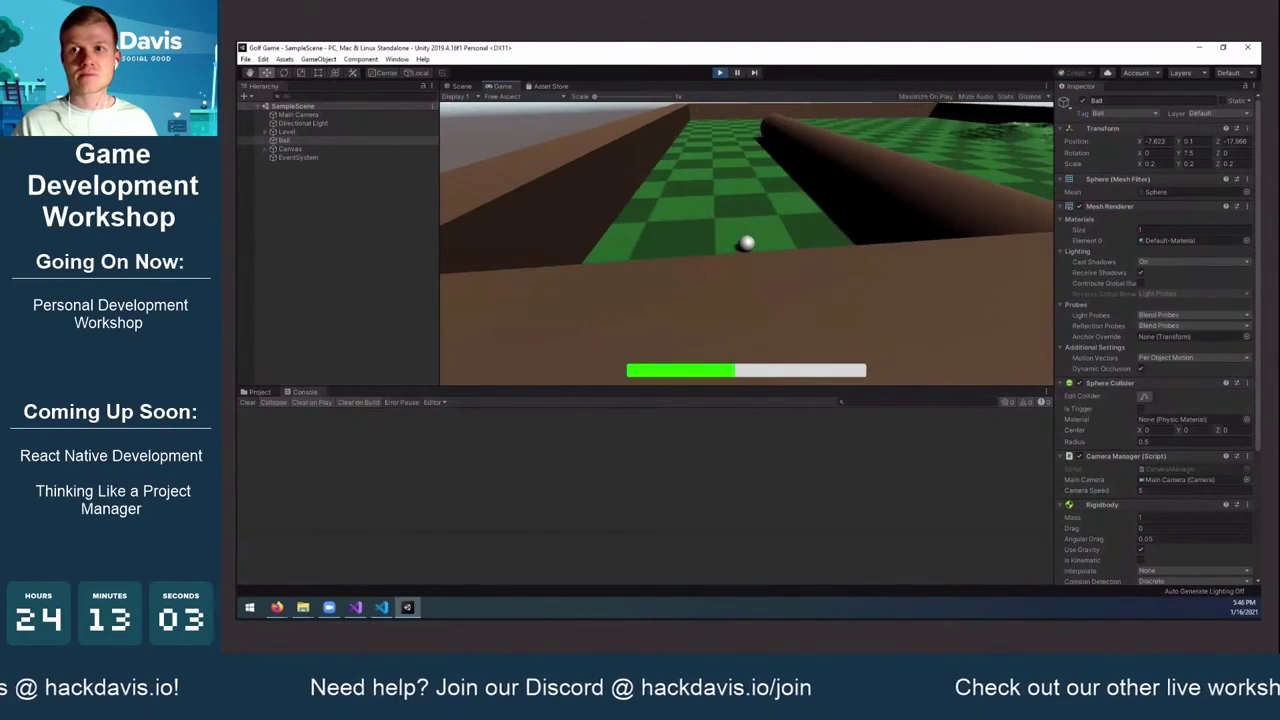
pyautogui.press('space')
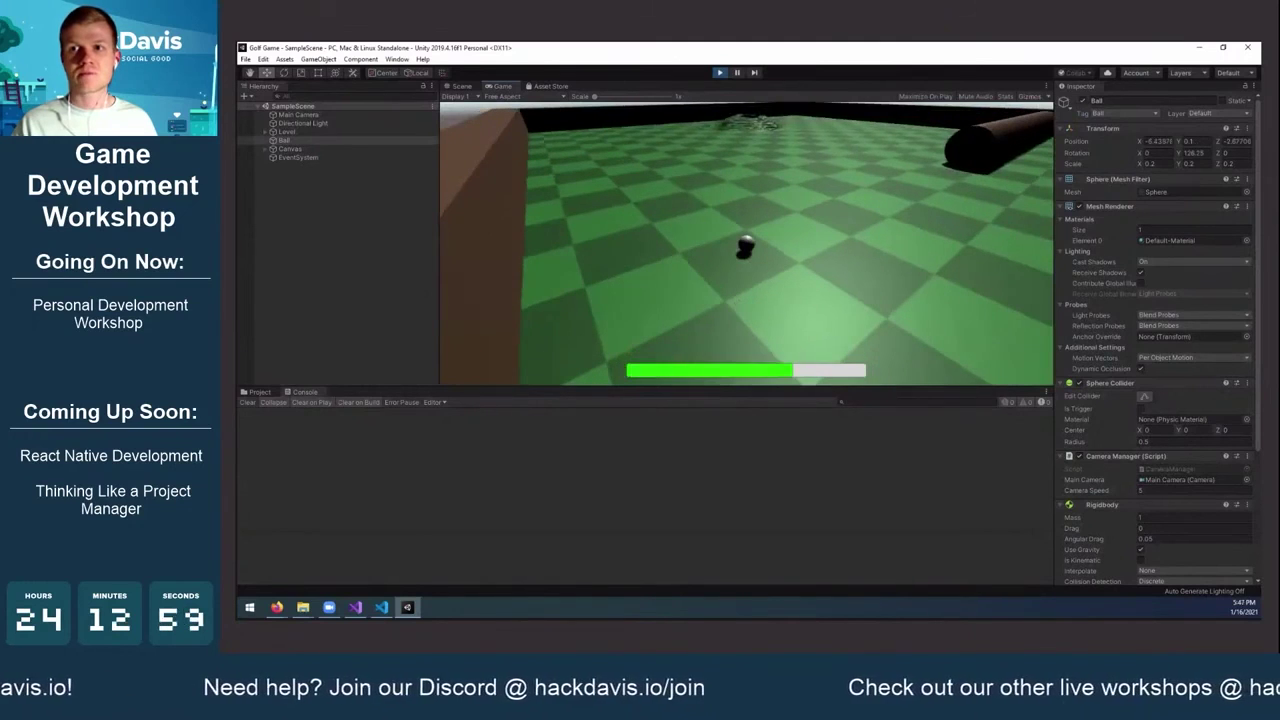
pyautogui.press('space')
pyautogui.press('space')
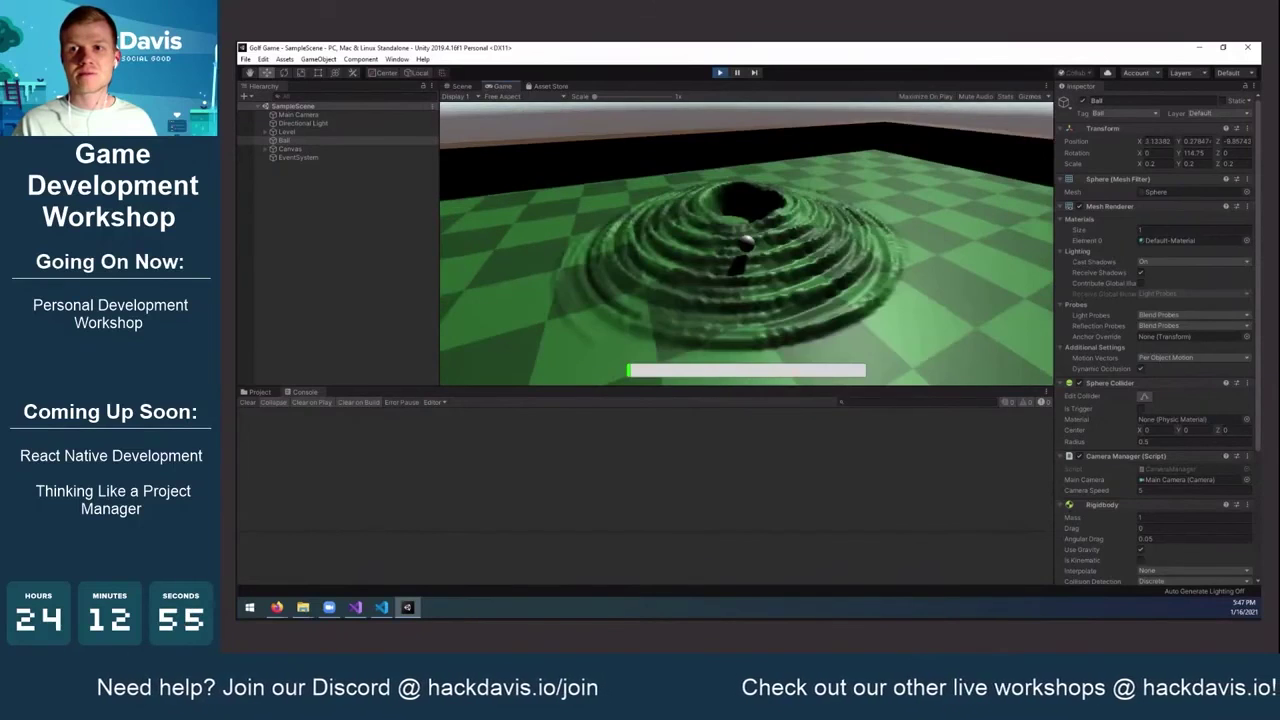
pyautogui.press('space')
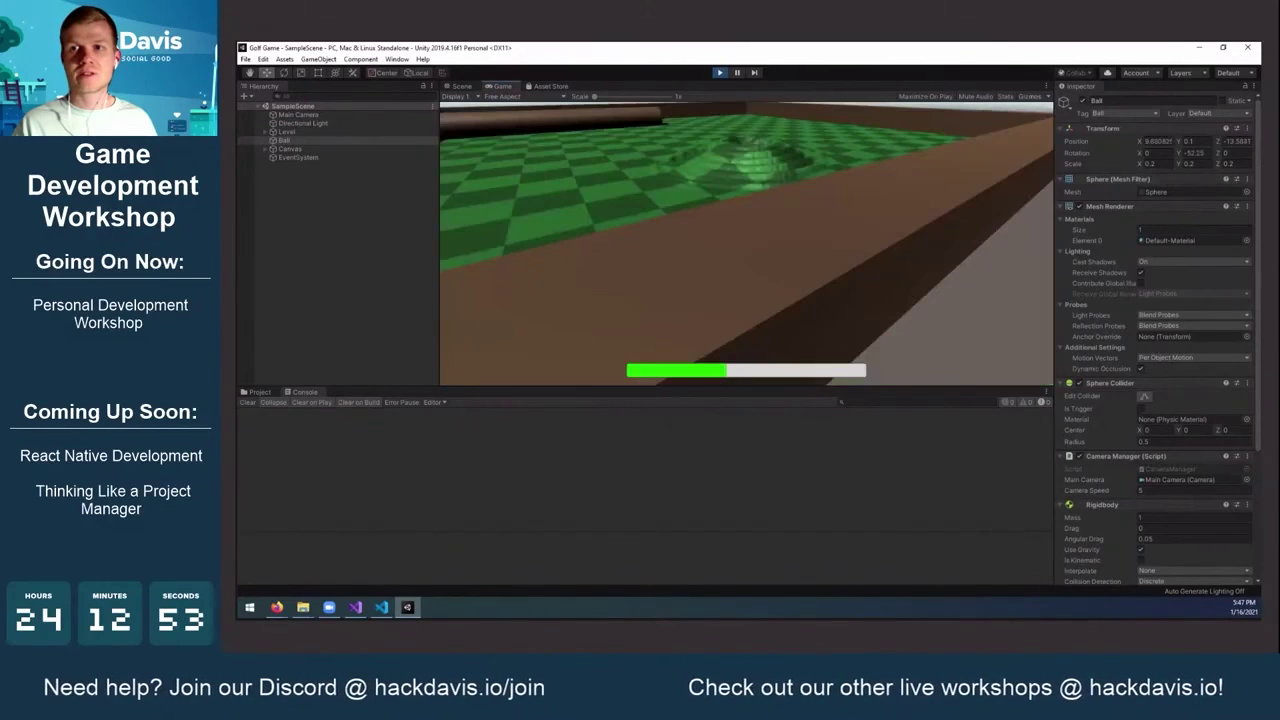
pyautogui.press('space')
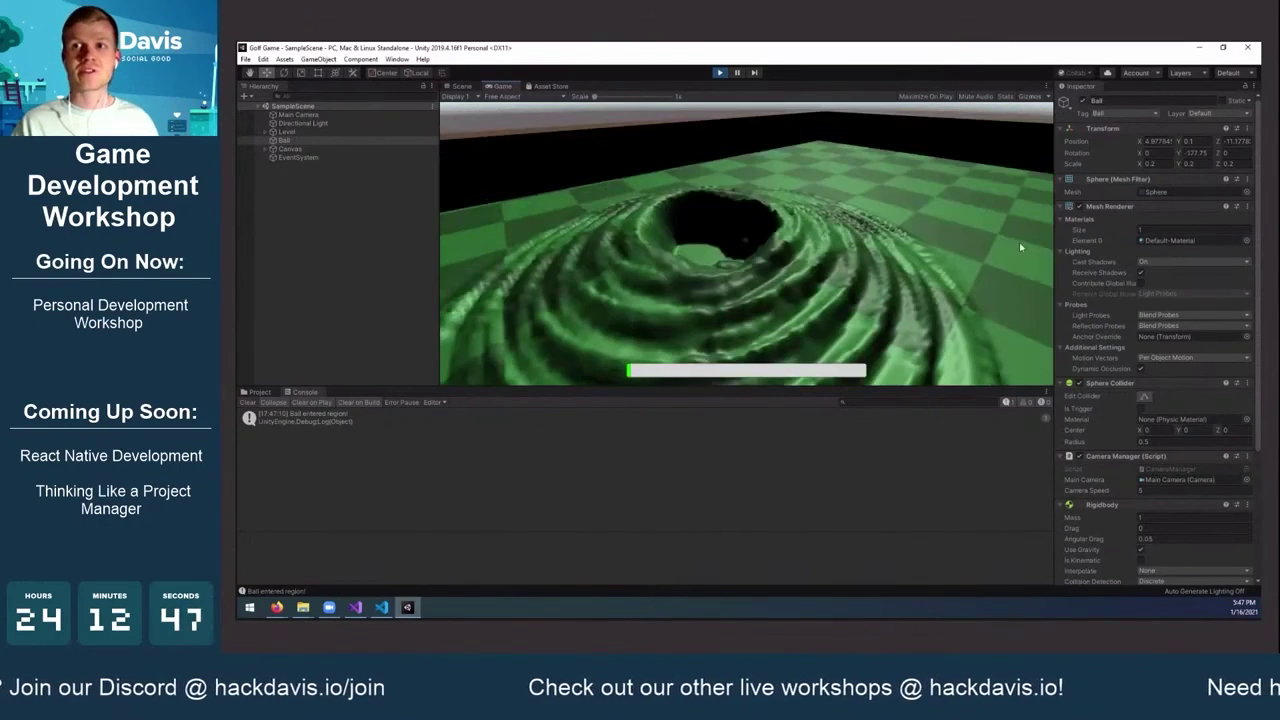
pyautogui.hotkey('ctrl', 'p')
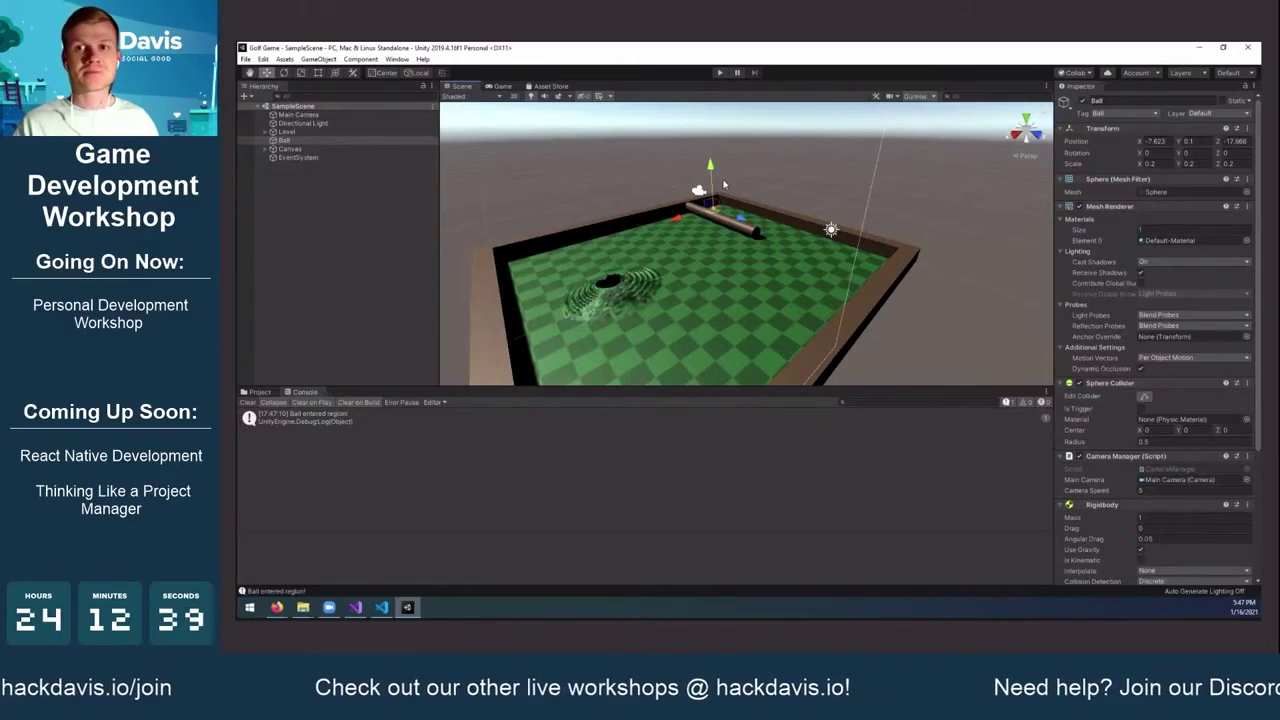
# Expand the Canvas object and add a UI Text element as its child
pyautogui.moveTo(730, 179); pyautogui.dragTo(716, 186, button='middle')
pyautogui.click(281, 150)
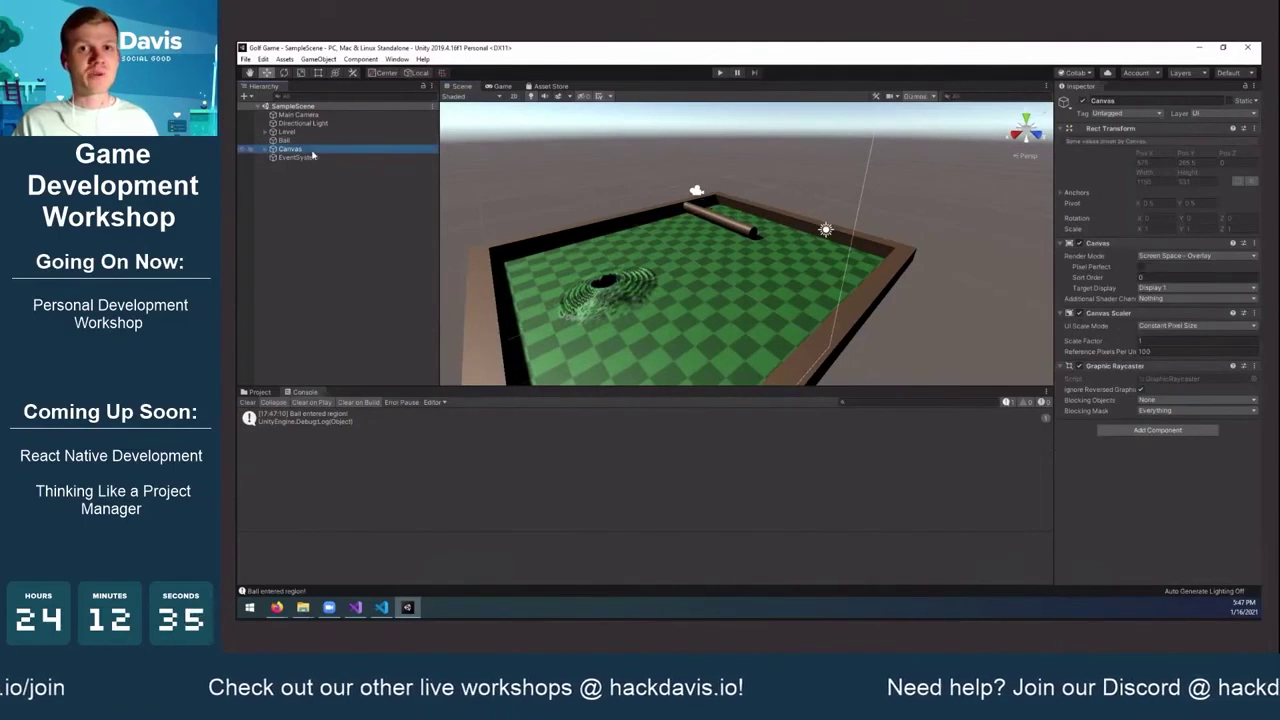
pyautogui.press('Right')
pyautogui.rightClick(311, 150)
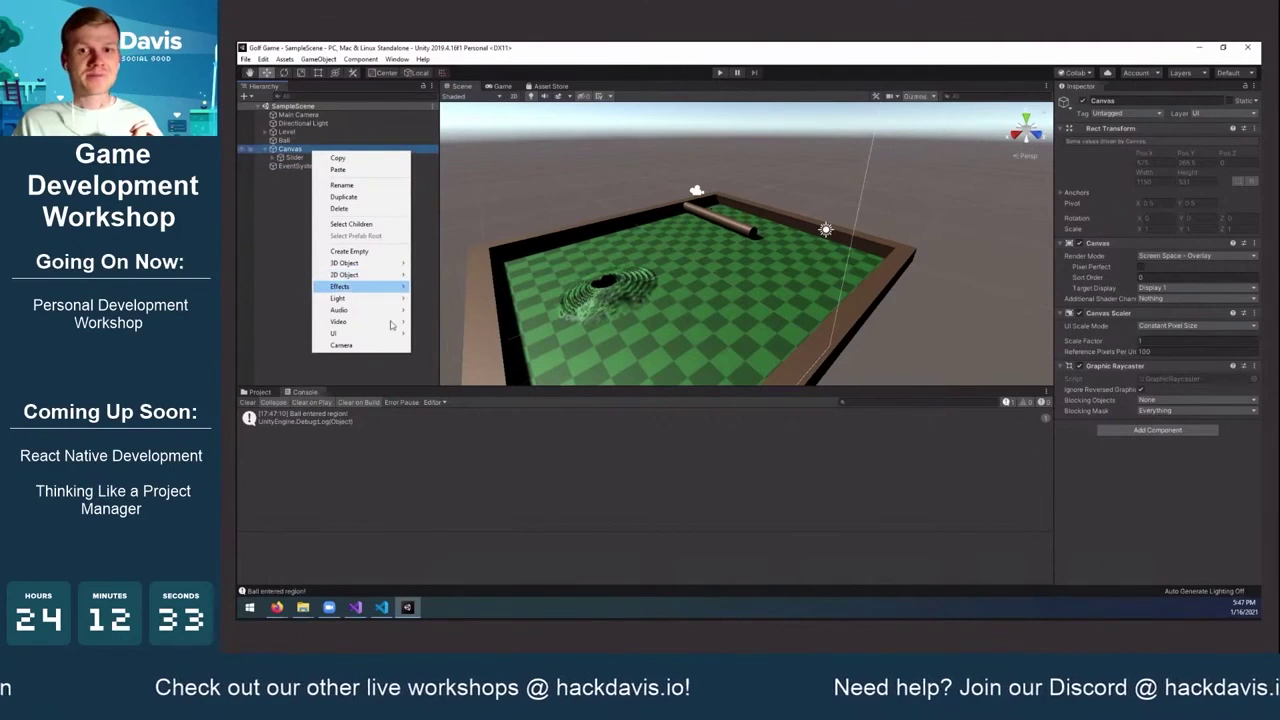
pyautogui.moveTo(389, 334)
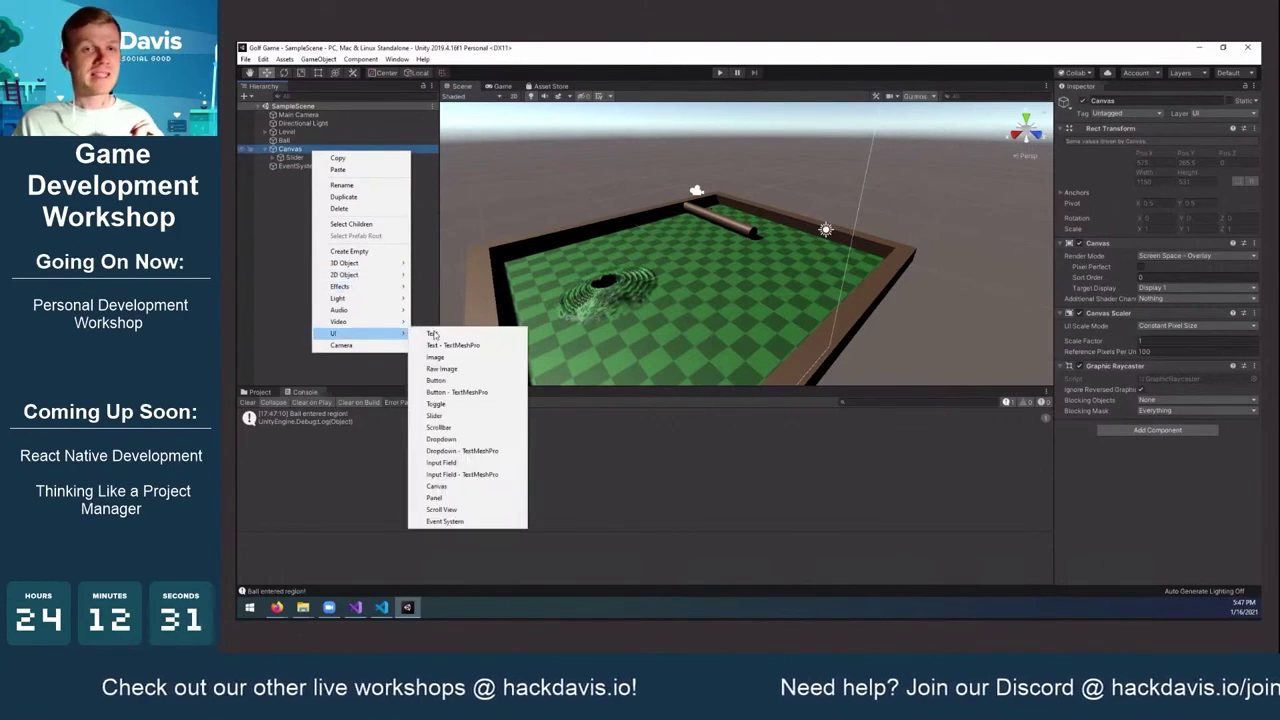
pyautogui.click(433, 334)
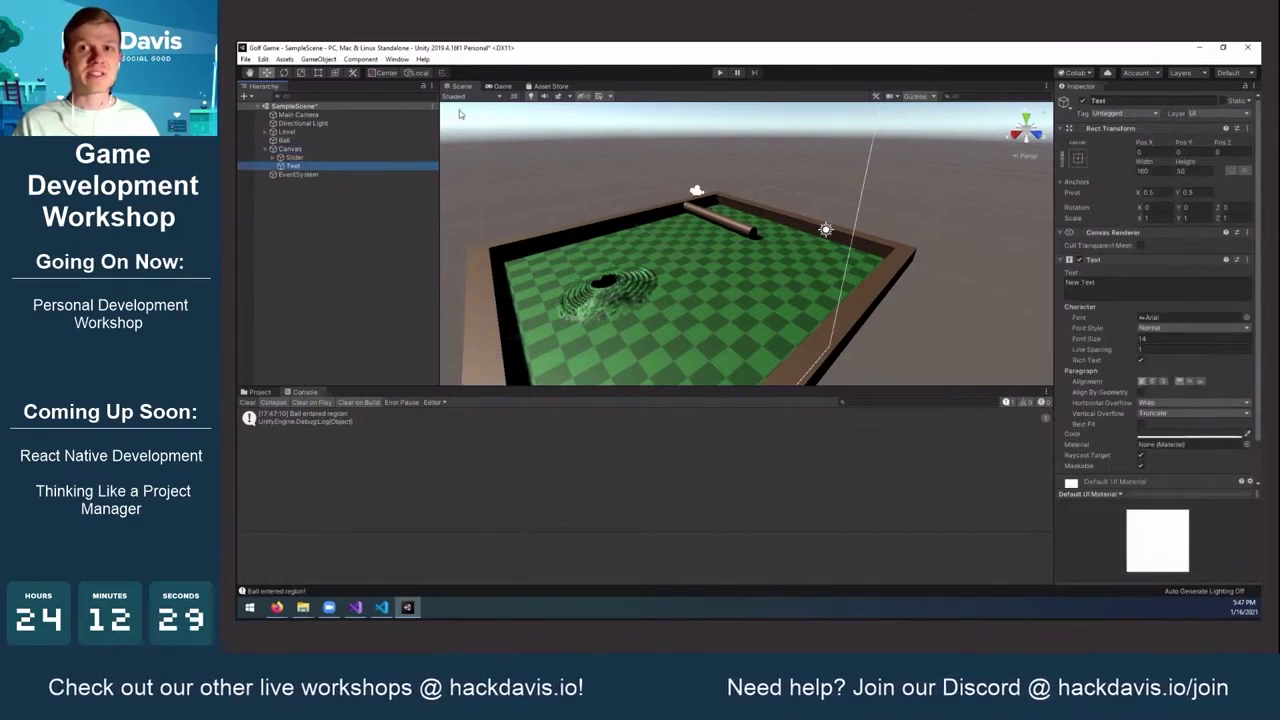
# Switch the Scene view to 2D with the Rect tool active, and frame the new text within the whole canvas
pyautogui.click(514, 97)
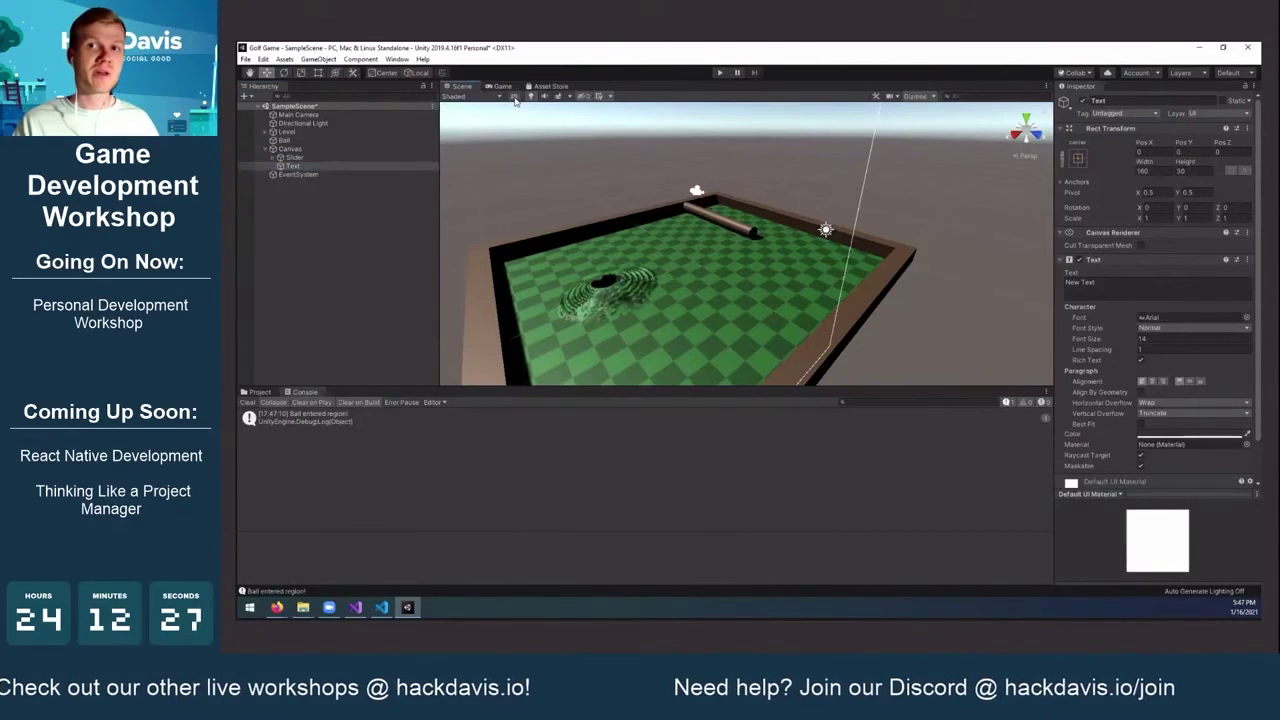
pyautogui.press('t')
pyautogui.press('f')
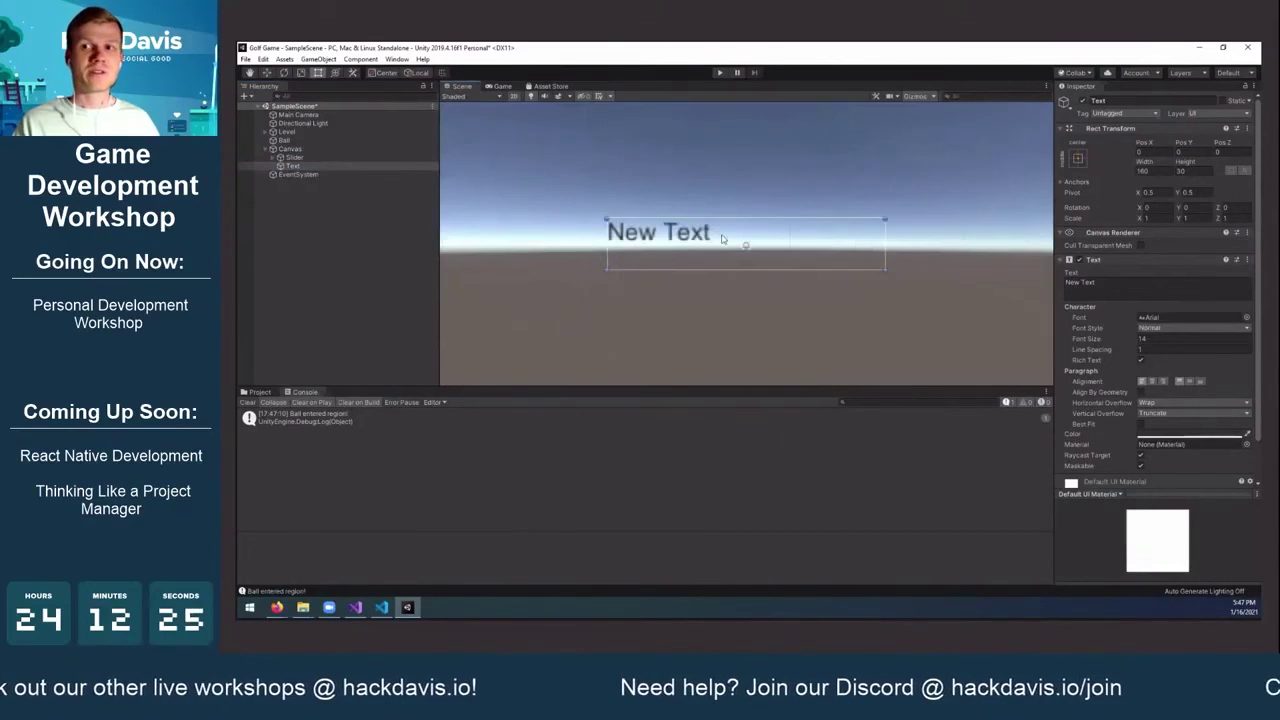
pyautogui.scroll(-4, 726, 237)
pyautogui.scroll(-1, 726, 237)
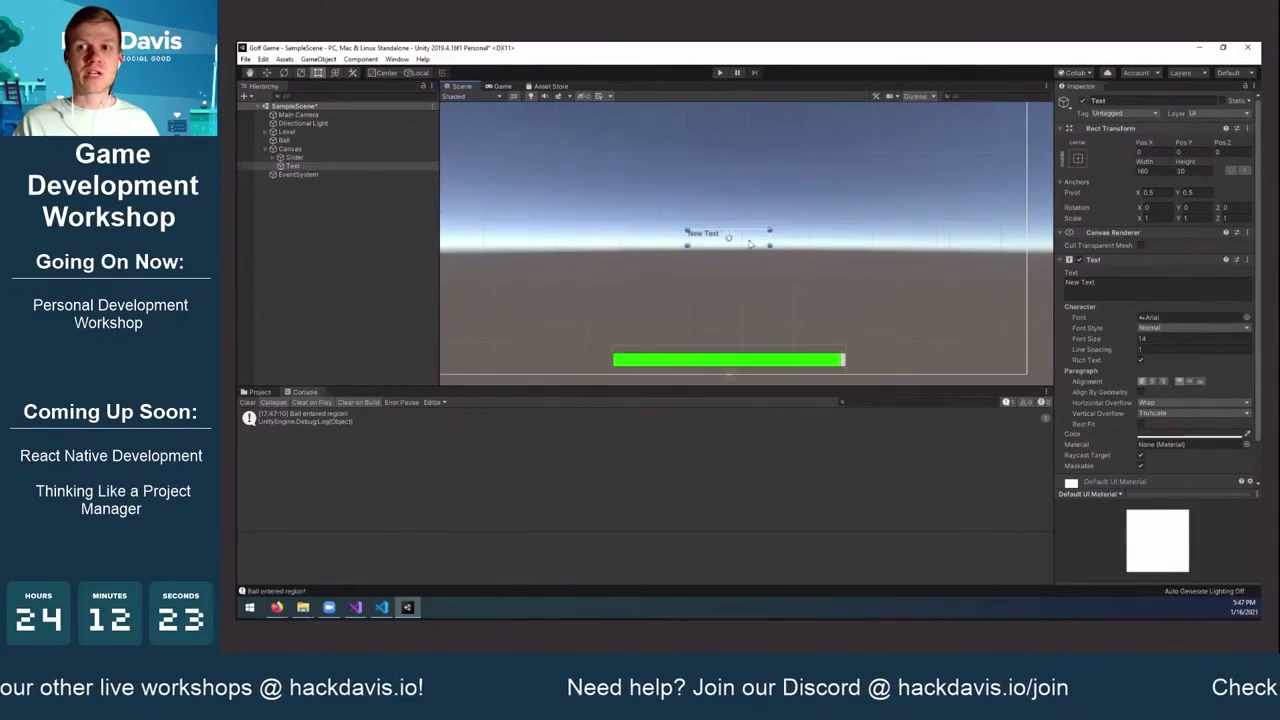
pyautogui.scroll(-2, 736, 224)
pyautogui.moveTo(735, 220); pyautogui.dragTo(740, 216, button='middle')
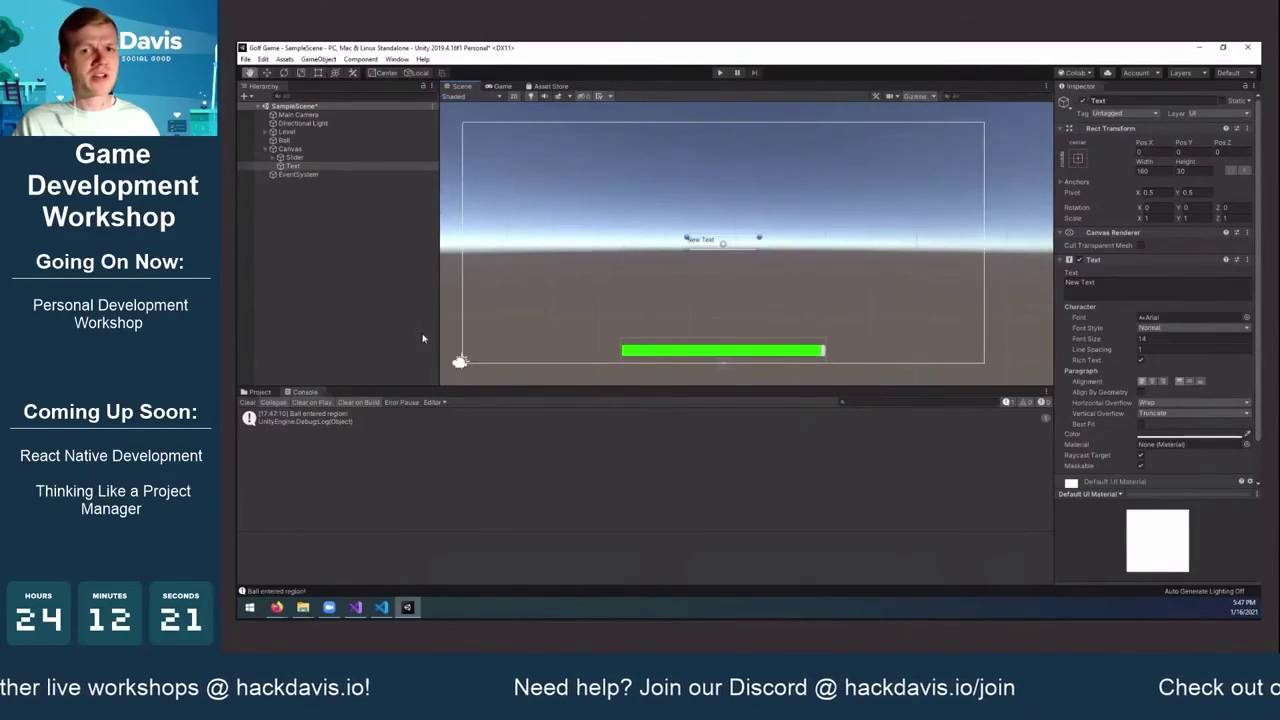
# Show the project's Assets folder again and switch to Firefox
pyautogui.click(263, 394)
pyautogui.click(259, 392)
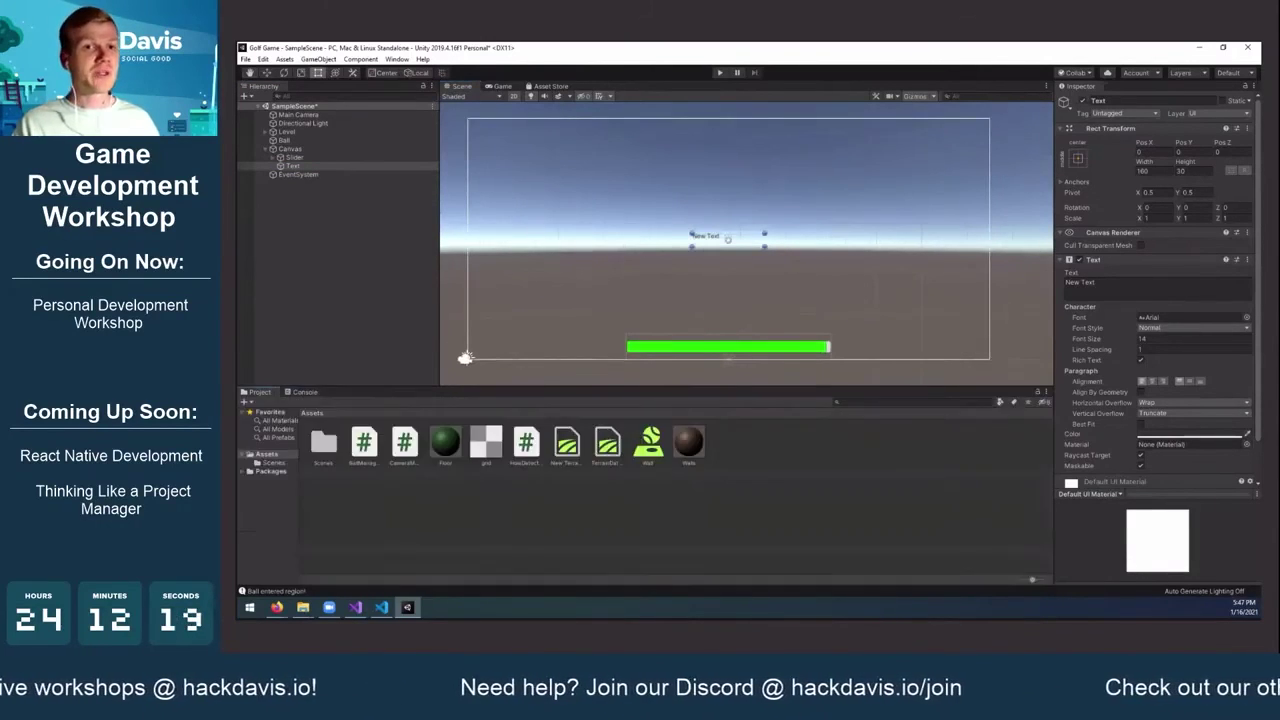
pyautogui.hotkey('alt', 'Tab')
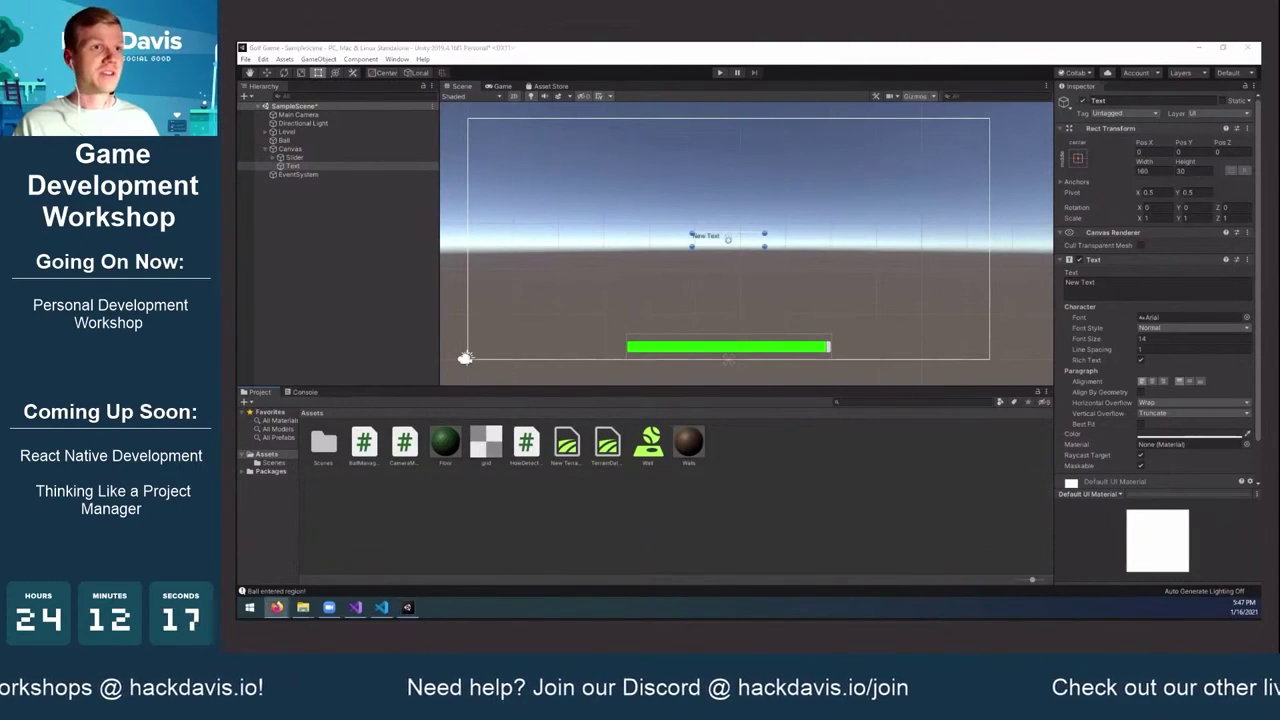
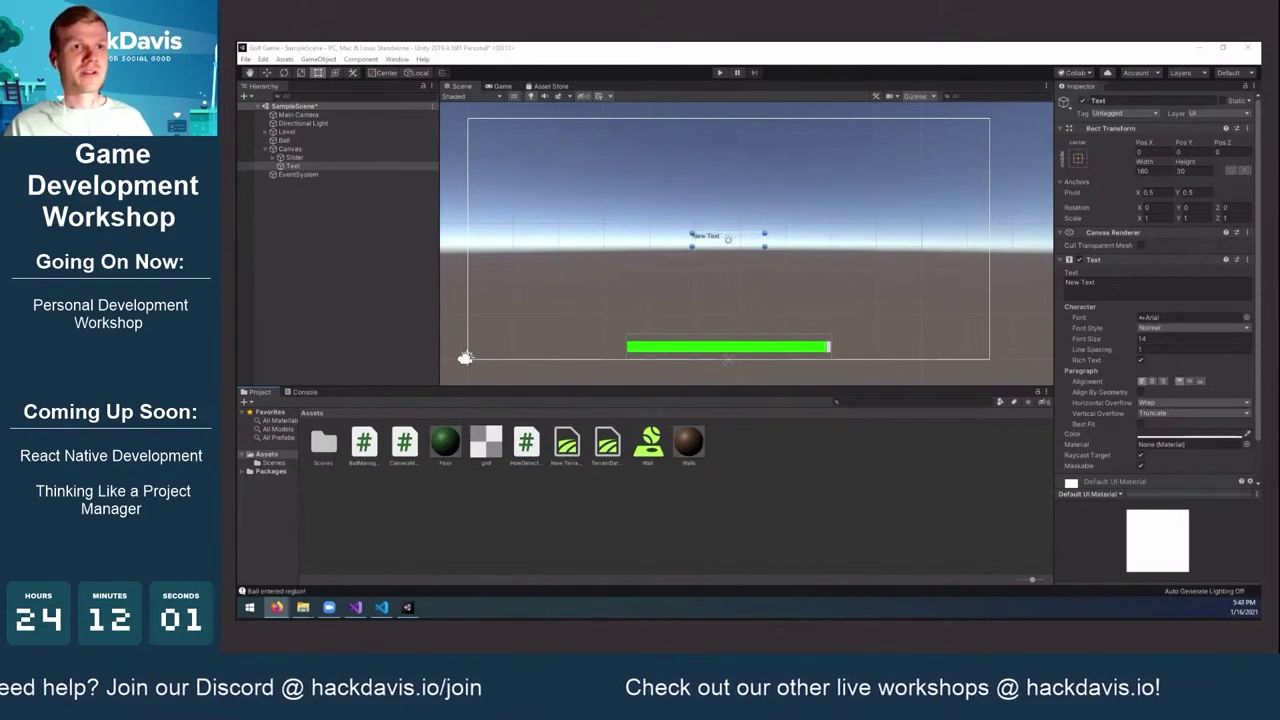
# Import the Adventure font into the project's Assets folder and assign it to the canvas Text object
pyautogui.moveTo(674, 528); pyautogui.dragTo(677, 527)
pyautogui.click(656, 523)
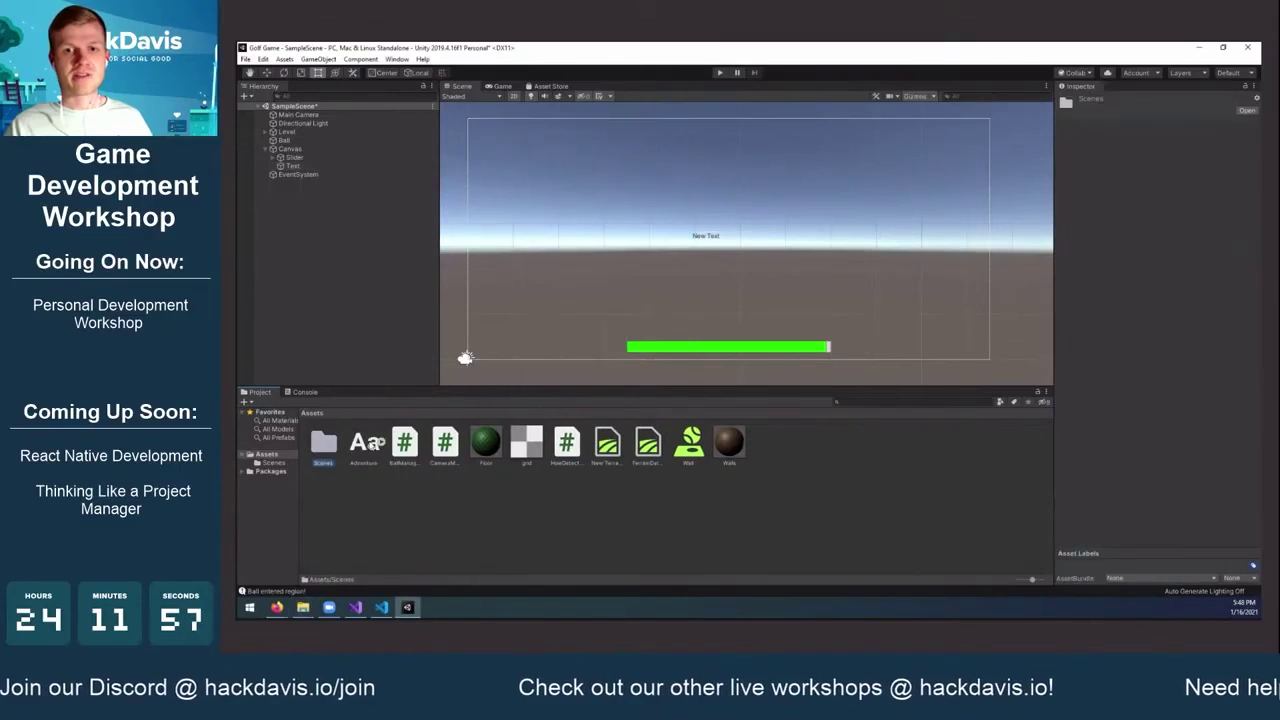
pyautogui.click(372, 446)
pyautogui.click(318, 166)
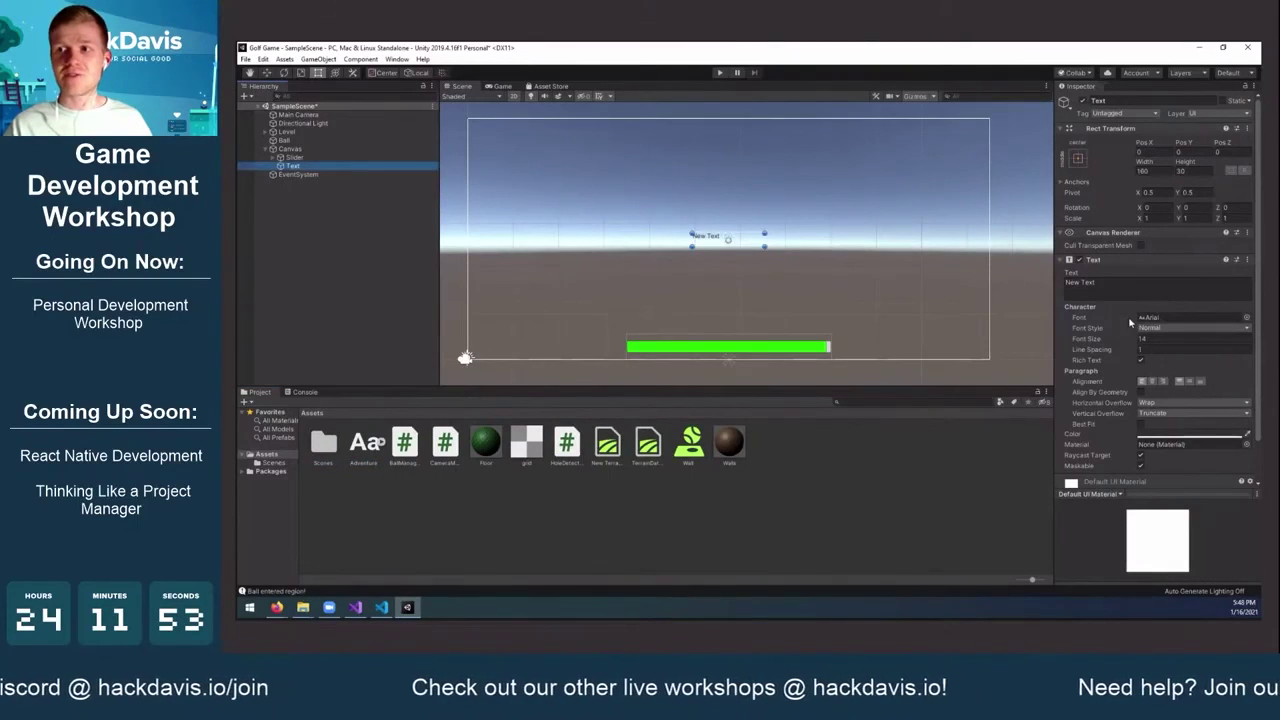
pyautogui.click(1247, 318)
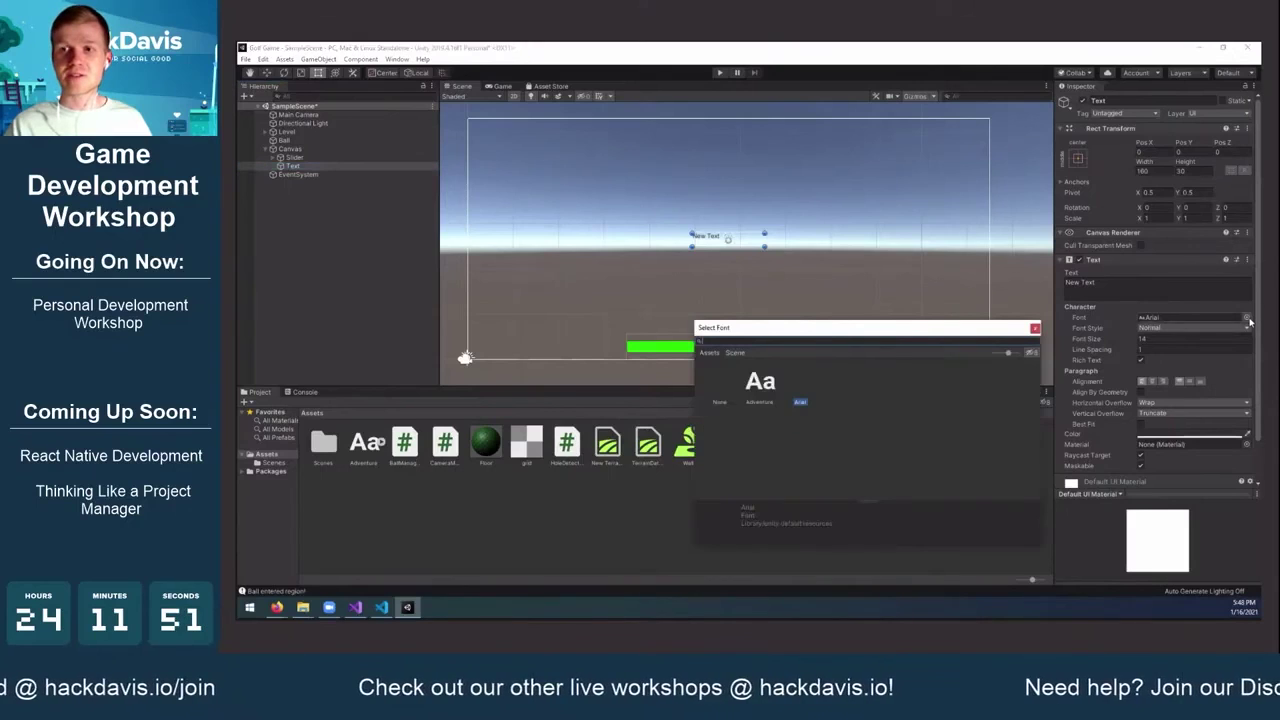
pyautogui.doubleClick(760, 382)
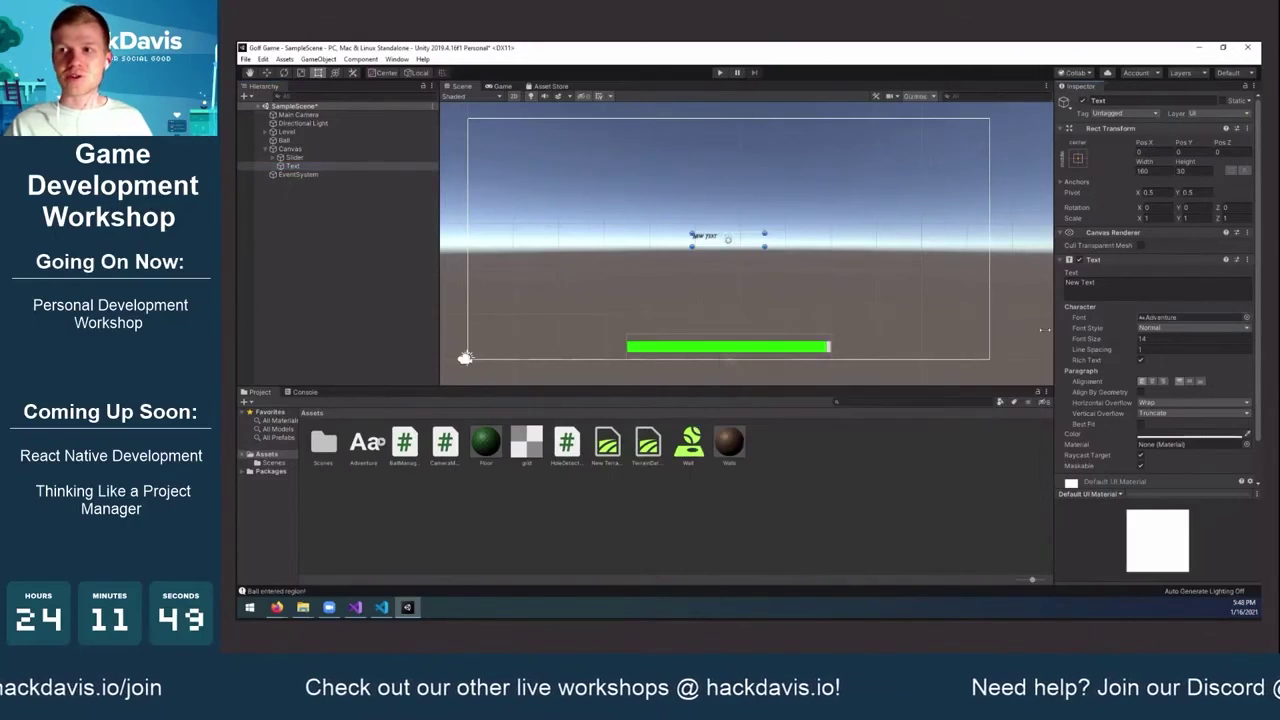
# Set the text's font size to 50 and stretch its anchors and position across the whole canvas
pyautogui.click(1166, 339)
pyautogui.write('50')
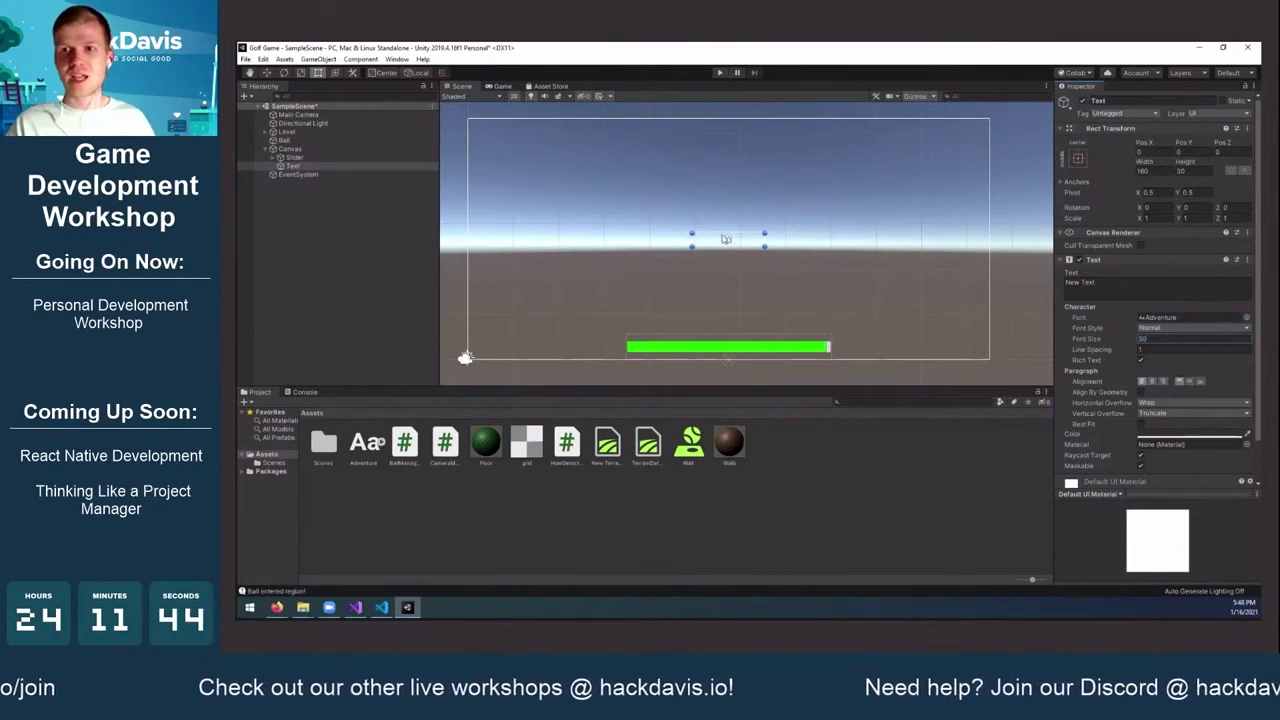
pyautogui.click(1078, 159)
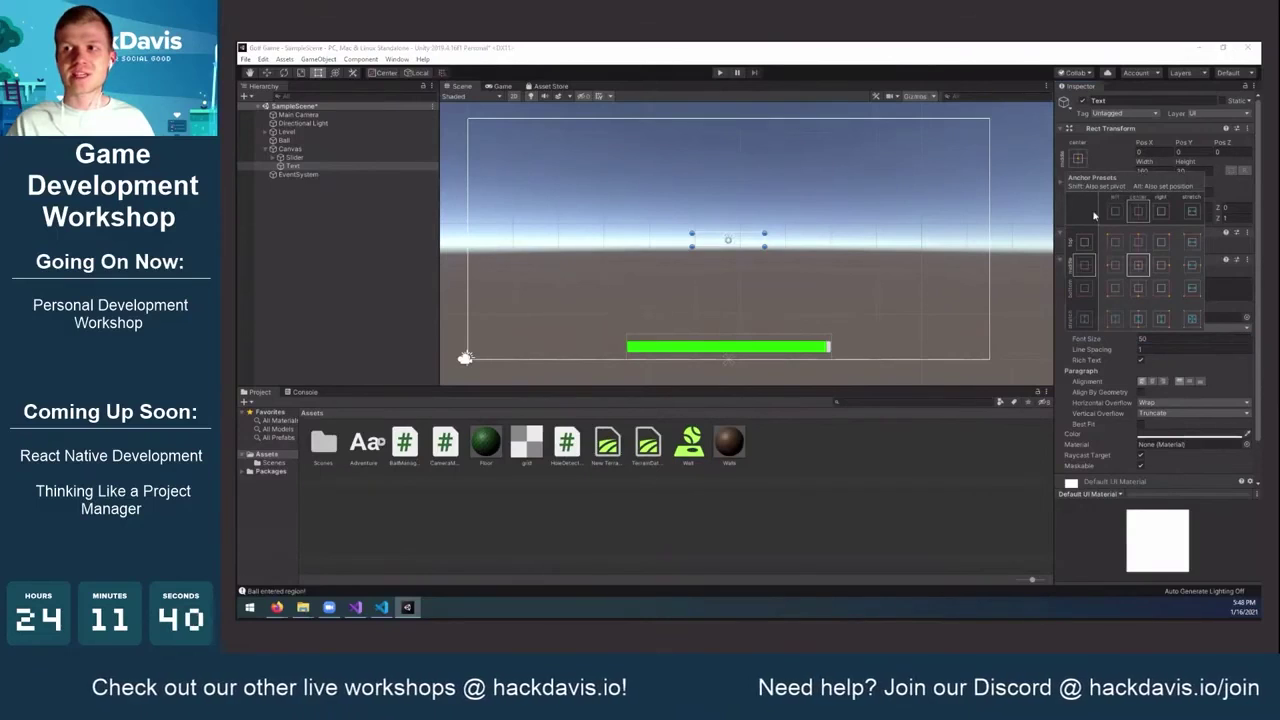
pyautogui.keyDown('alt'); pyautogui.click(1191, 319); pyautogui.keyUp('alt')
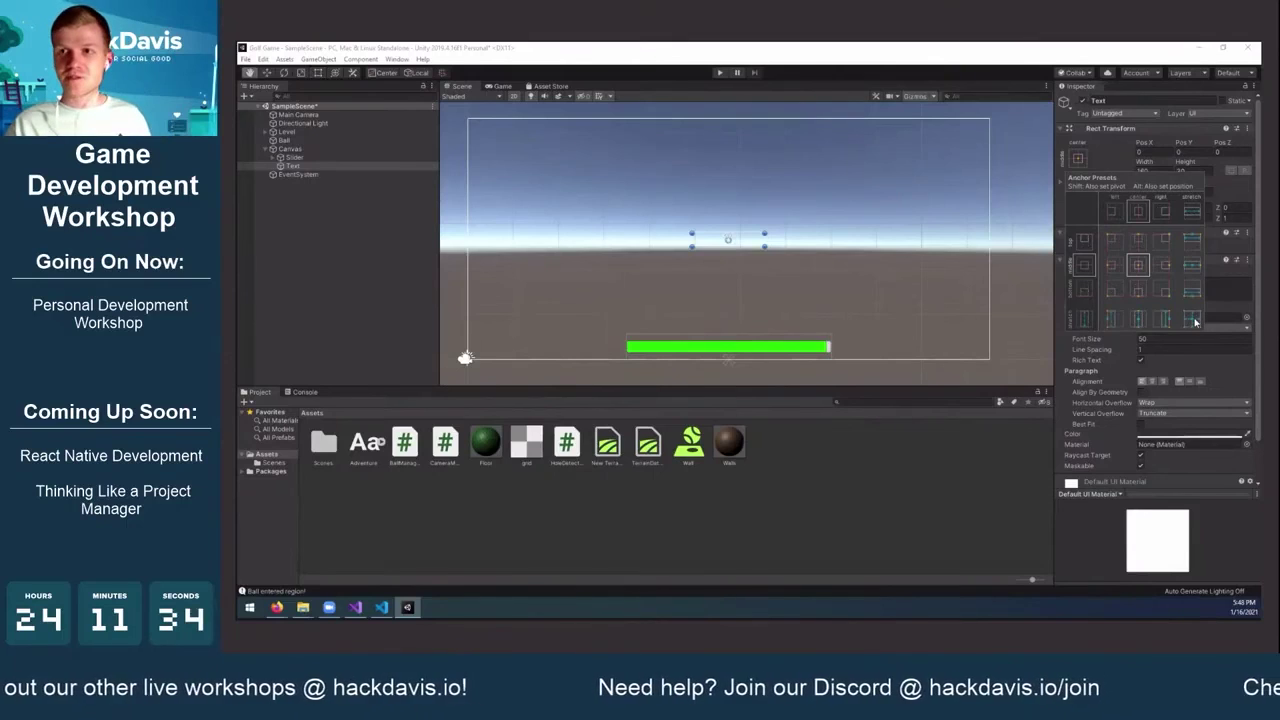
pyautogui.click(1108, 165)
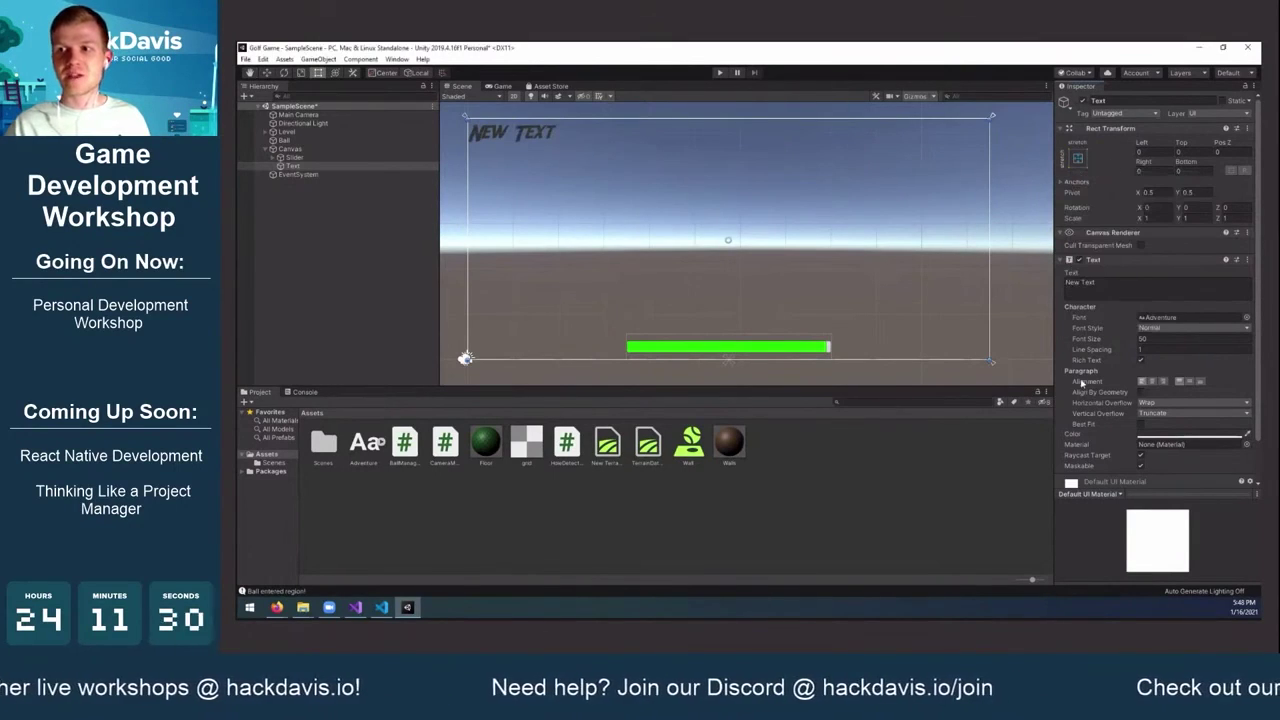
# Center the text horizontally and vertically, and set its font size to 70
pyautogui.click(1153, 382)
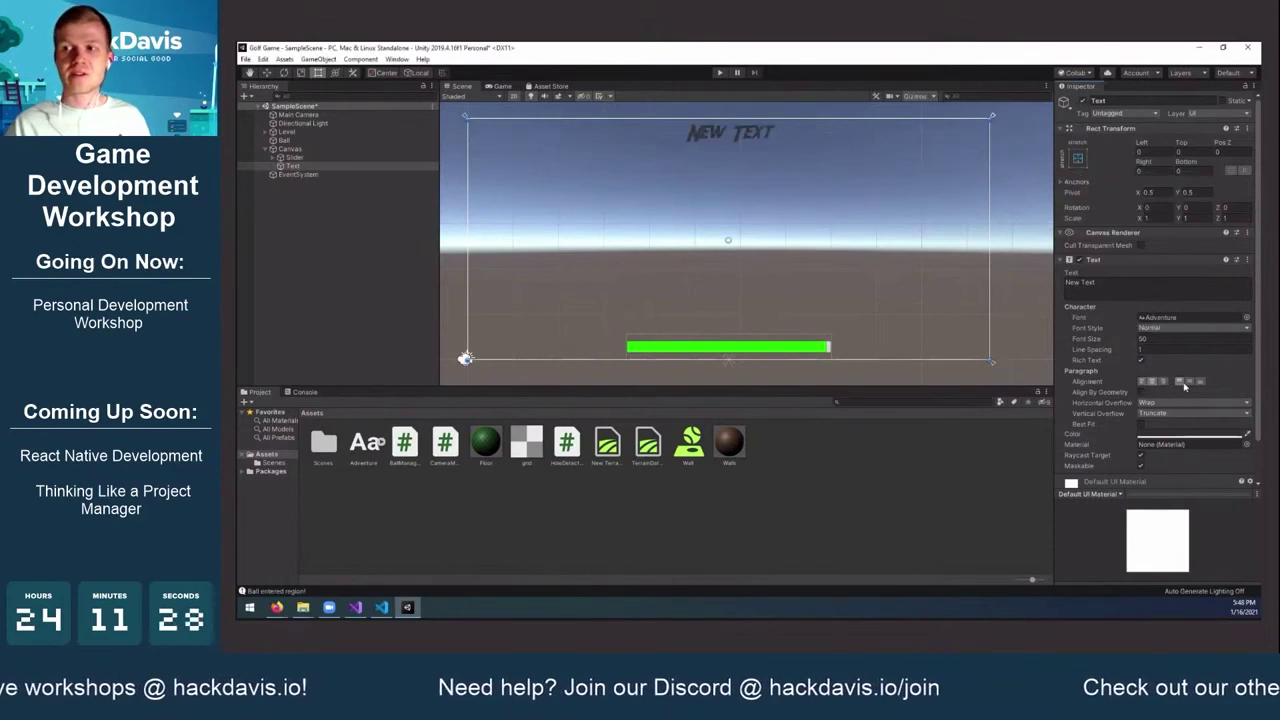
pyautogui.click(1190, 382)
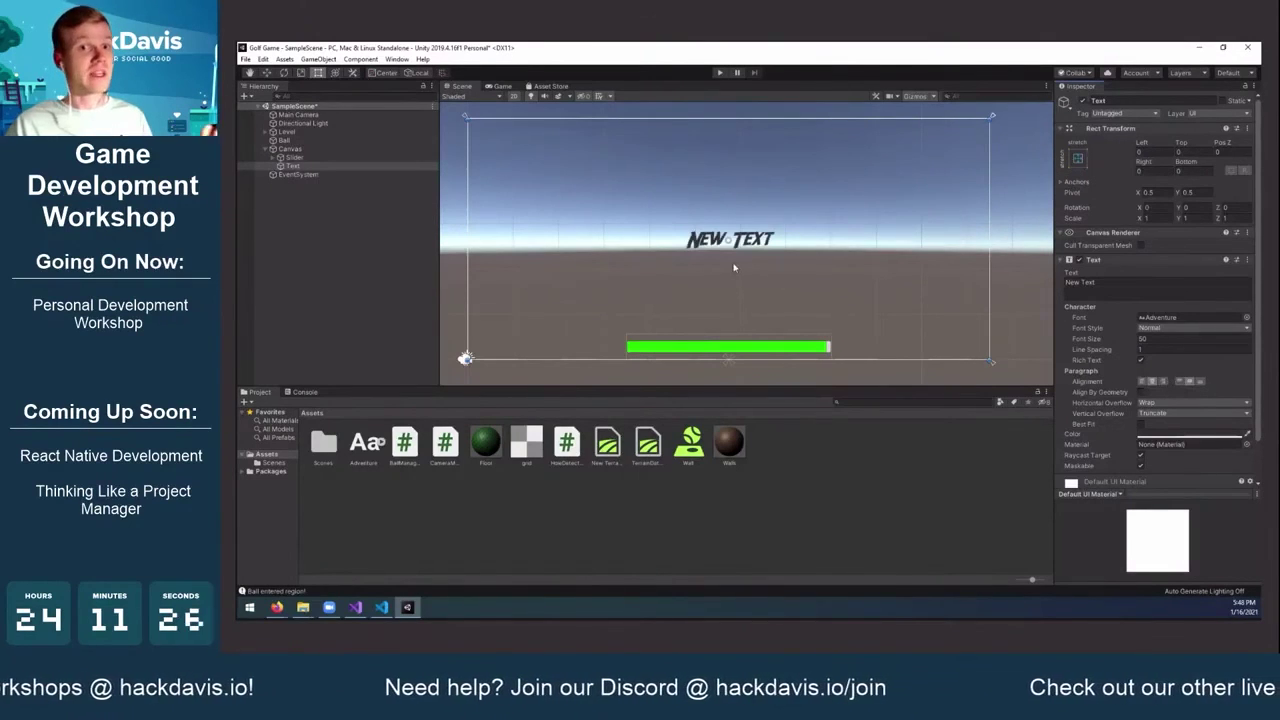
pyautogui.click(1155, 341)
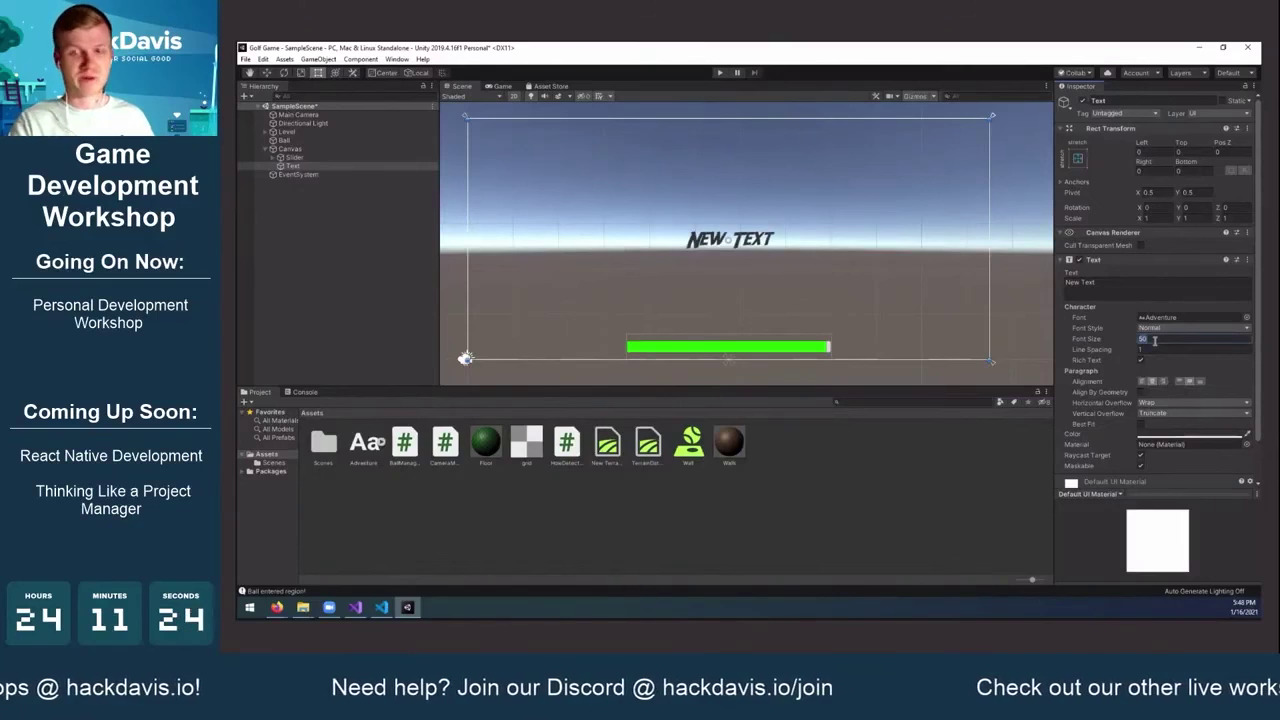
pyautogui.press('BackSpace')
pyautogui.press('BackSpace')
pyautogui.write('70')
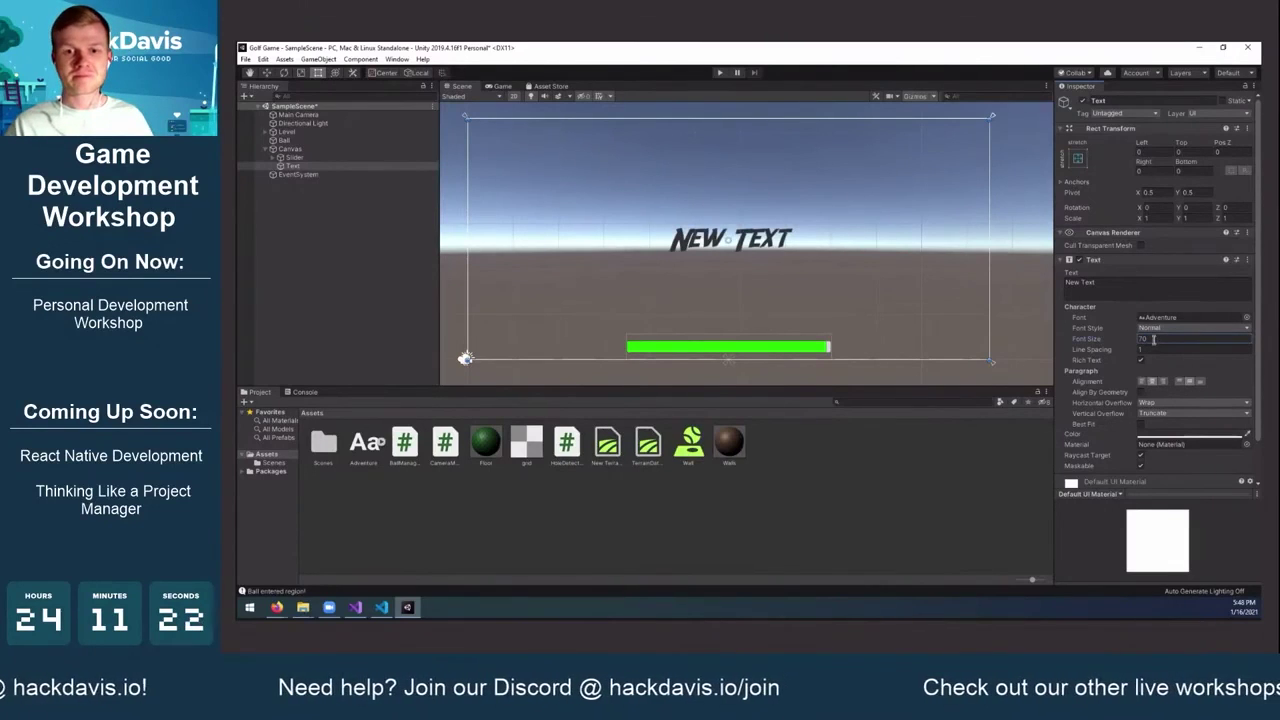
# Change the text's wording to "YOU WIN!" and its color to orange-red
pyautogui.scroll(-1, 1100, 355)
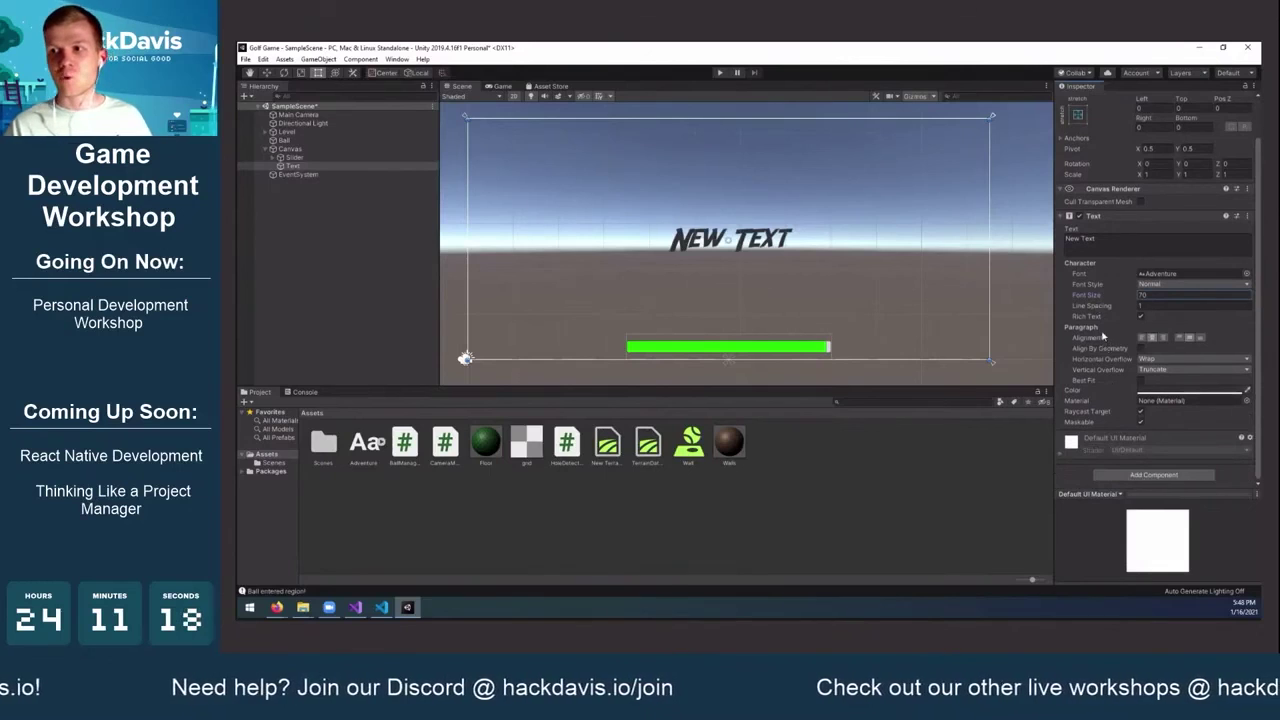
pyautogui.click(1107, 252)
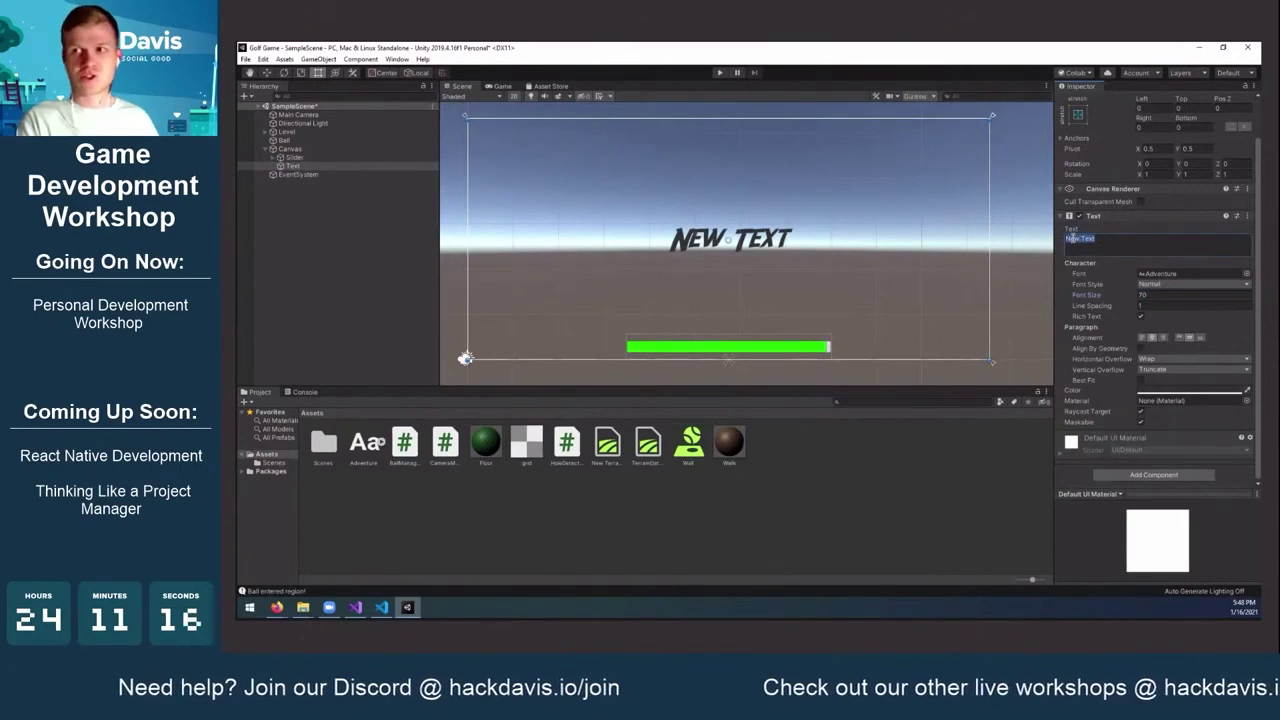
pyautogui.write('YOU WIN!')
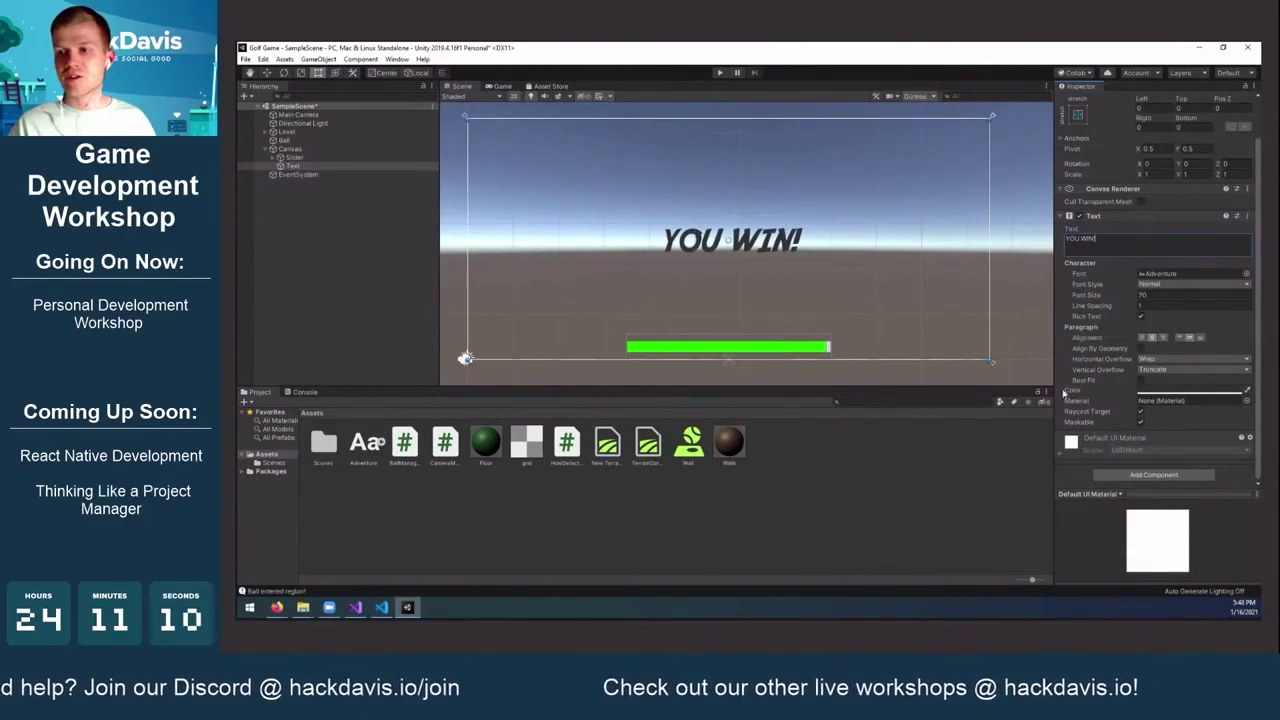
pyautogui.click(1160, 391)
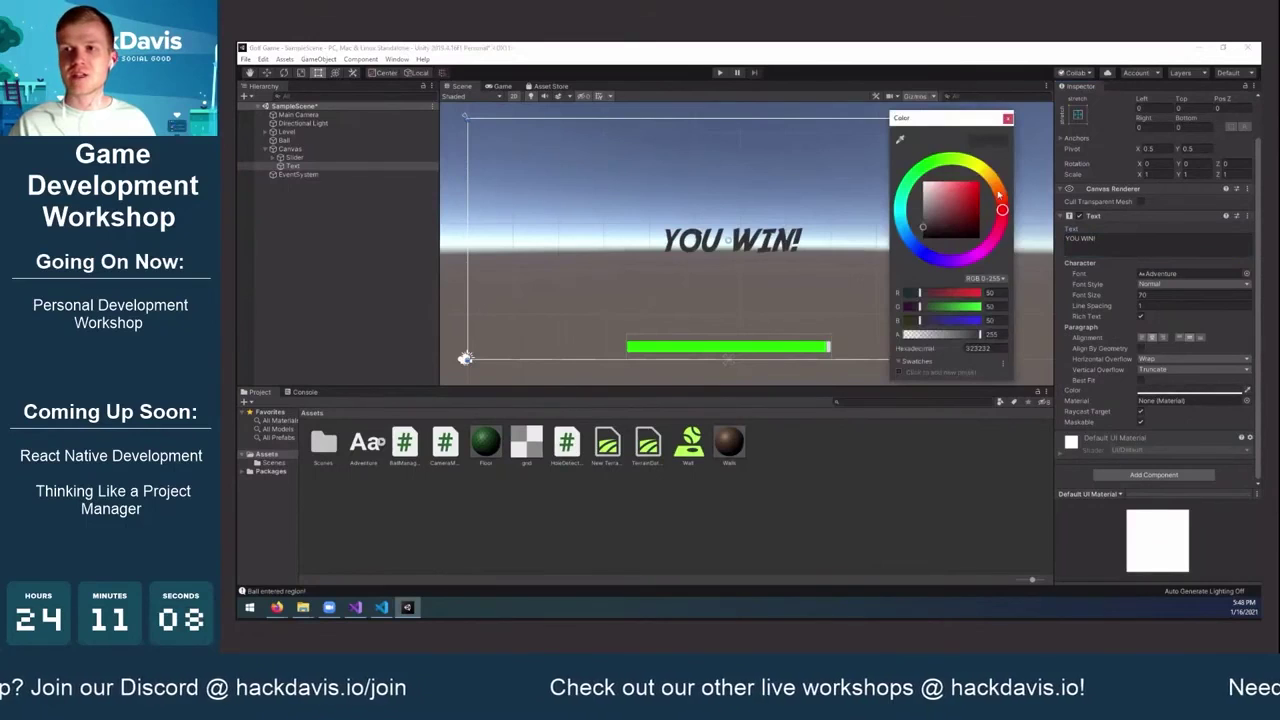
pyautogui.moveTo(999, 195)
pyautogui.mouseDown()
pyautogui.moveTo(997, 182)
pyautogui.moveTo(1000, 195)
pyautogui.mouseUp()
pyautogui.click(1008, 118)
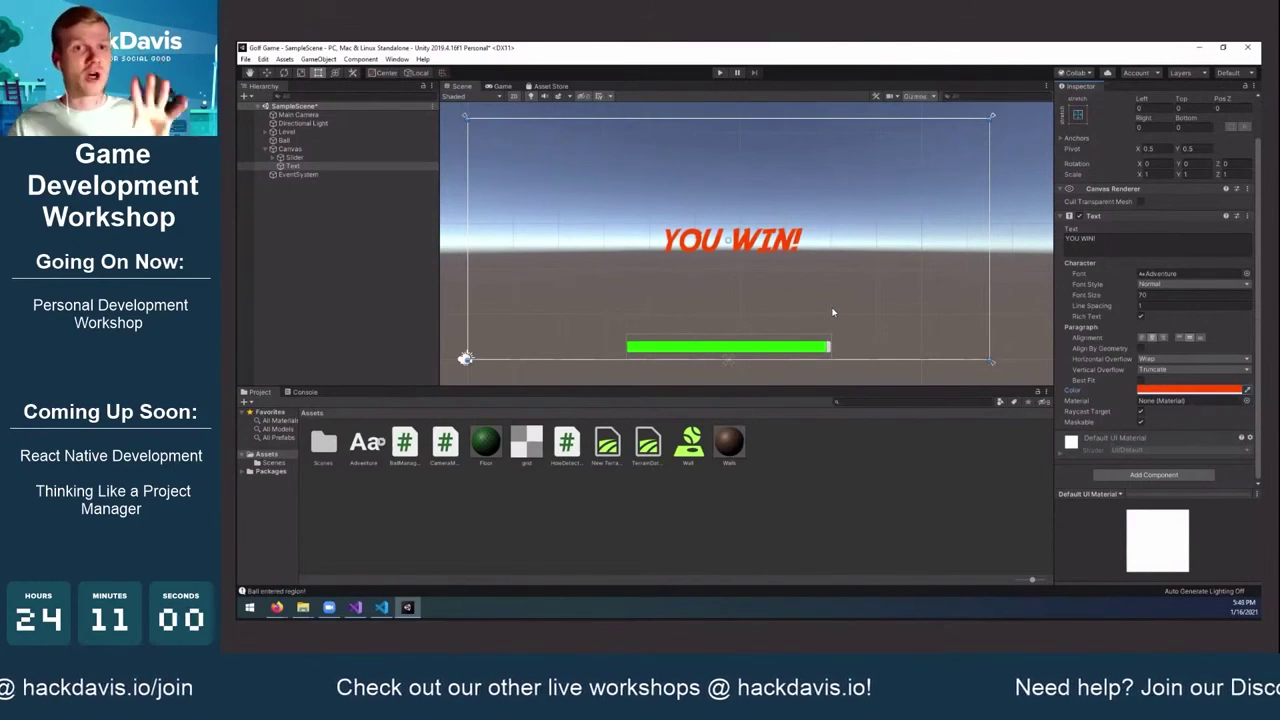
# Add an Outline component to the "YOU WIN!" text
pyautogui.click(1150, 475)
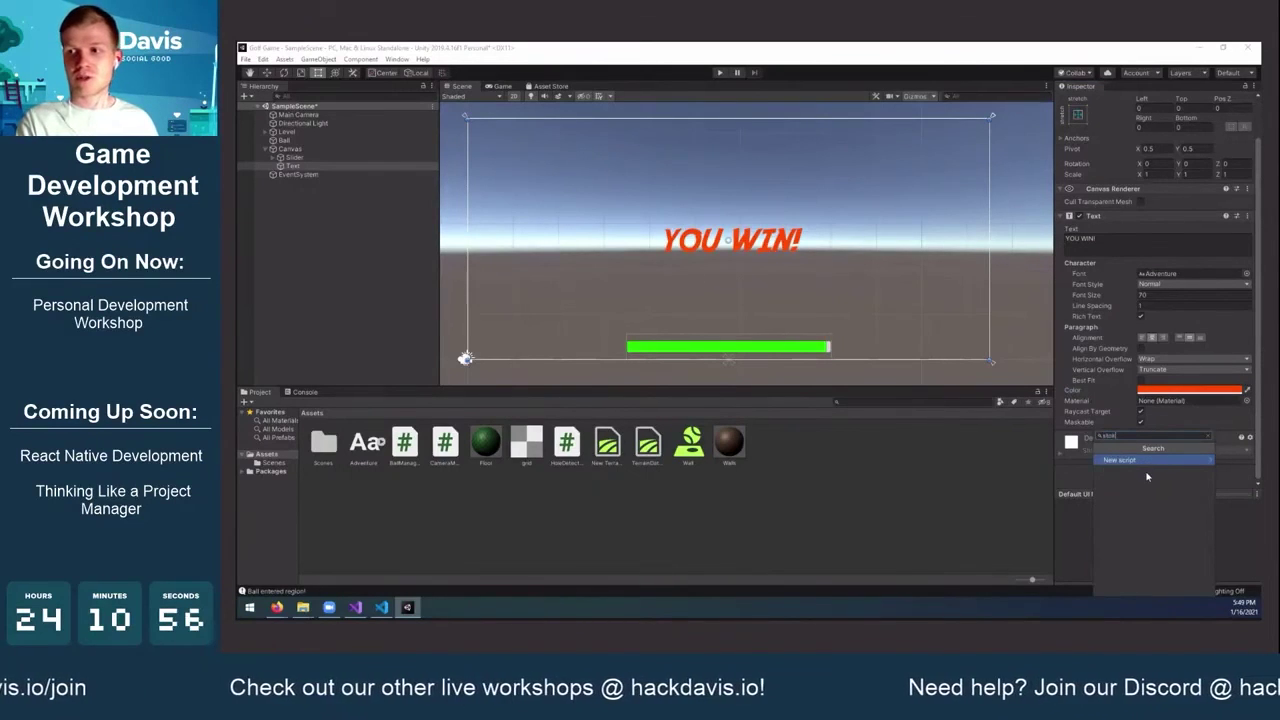
pyautogui.write('stroke')
pyautogui.press('BackSpace')
pyautogui.press('BackSpace')
pyautogui.press('BackSpace')
pyautogui.press('BackSpace')
pyautogui.press('BackSpace')
pyautogui.press('BackSpace')
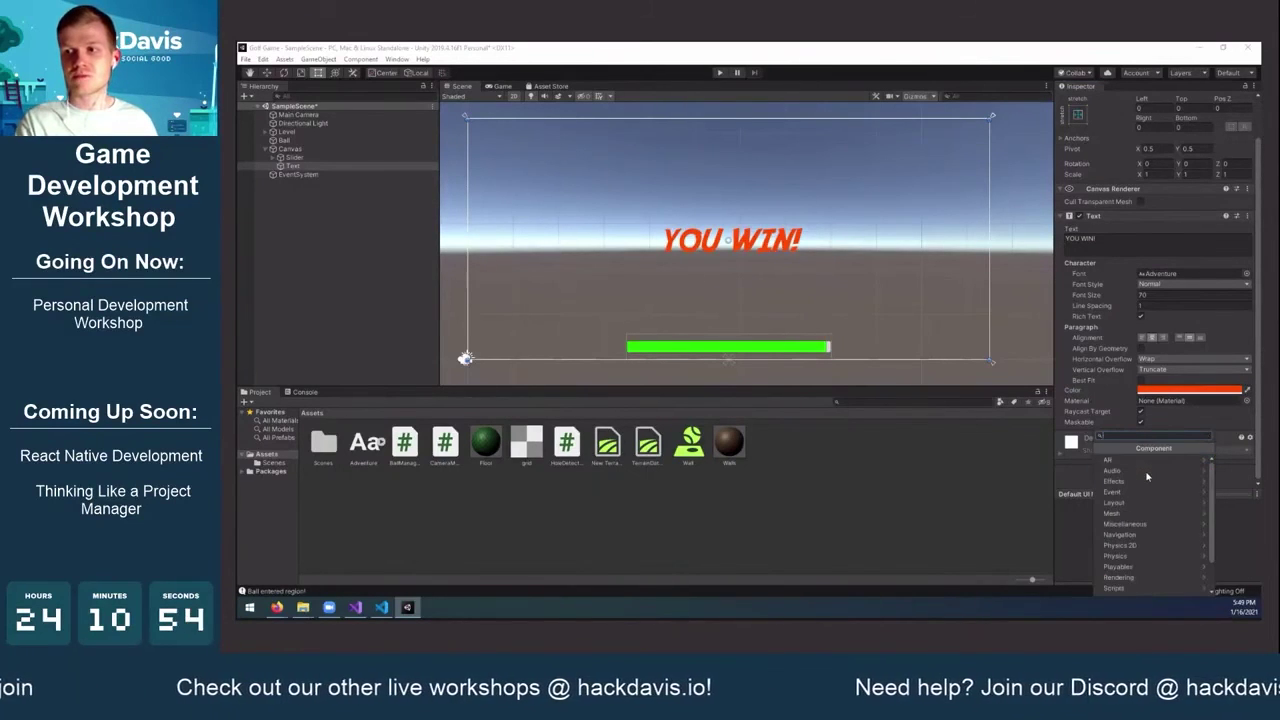
pyautogui.write('out')
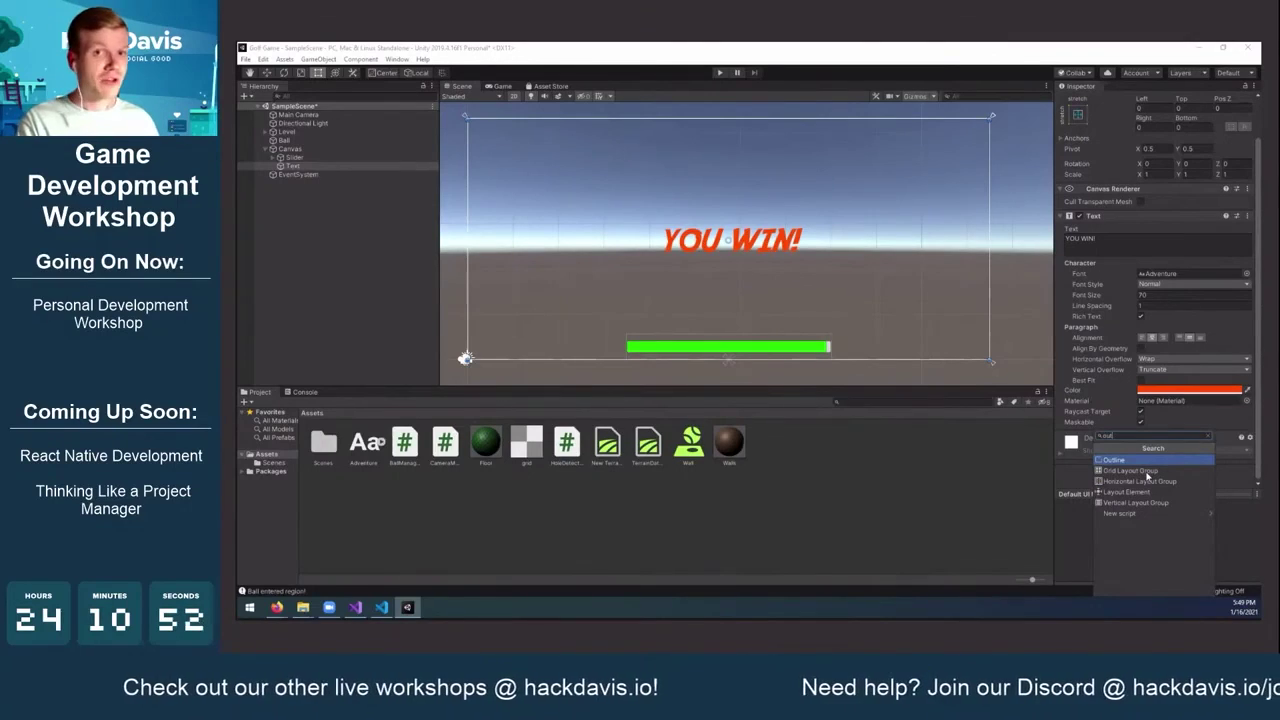
pyautogui.press('Return')
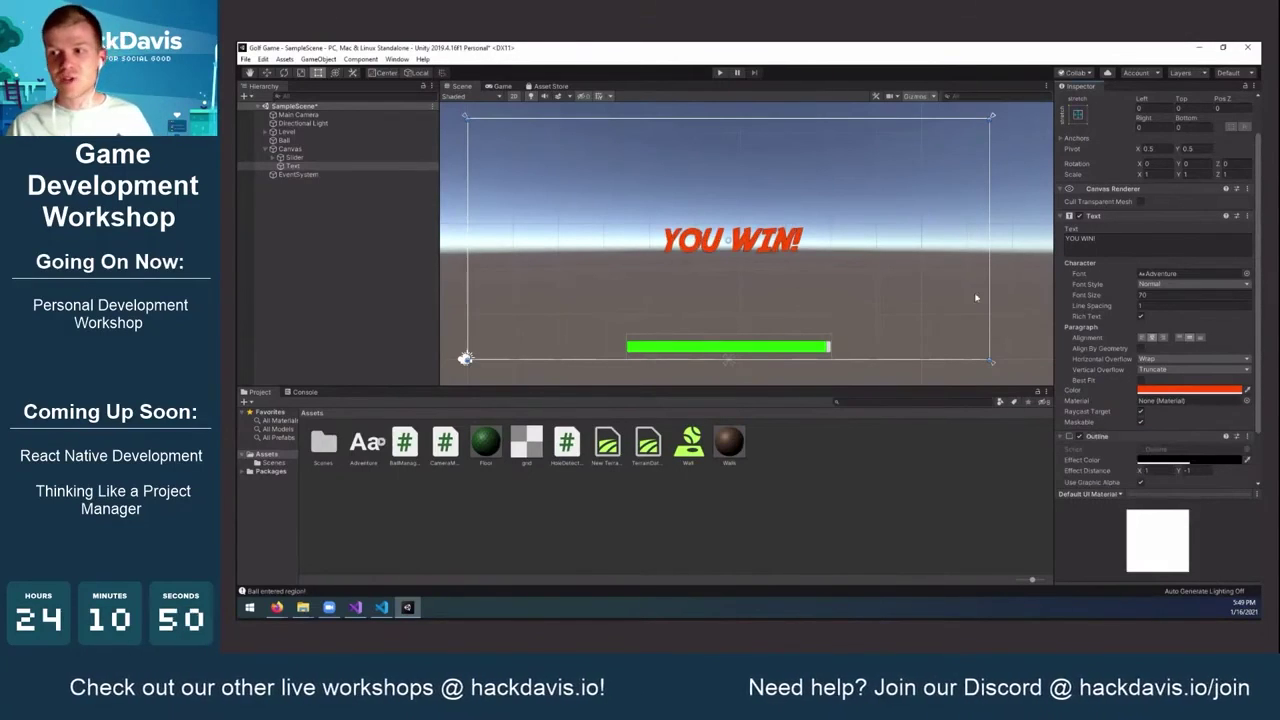
# Set the outline's effect distance to X 2 and Y -2, and make its black effect color fully opaque
pyautogui.click(1167, 471)
pyautogui.write('2')
pyautogui.click(1197, 470)
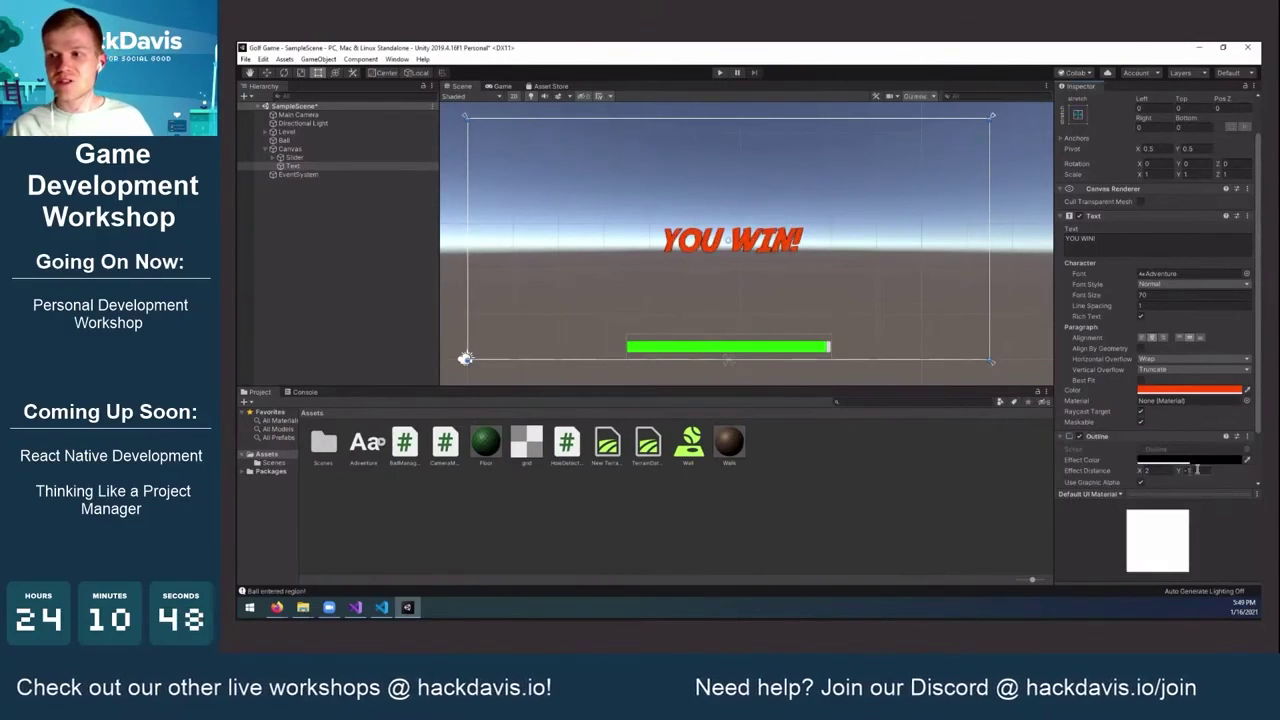
pyautogui.write('-2')
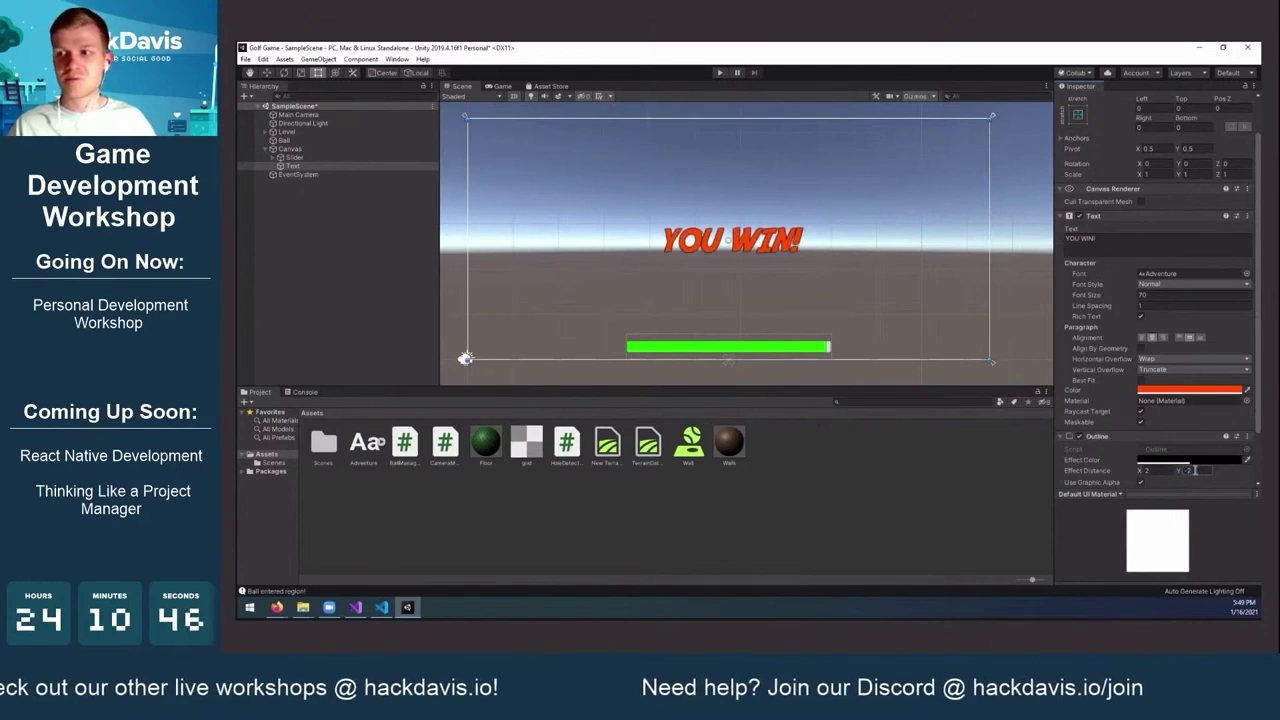
pyautogui.click(1190, 460)
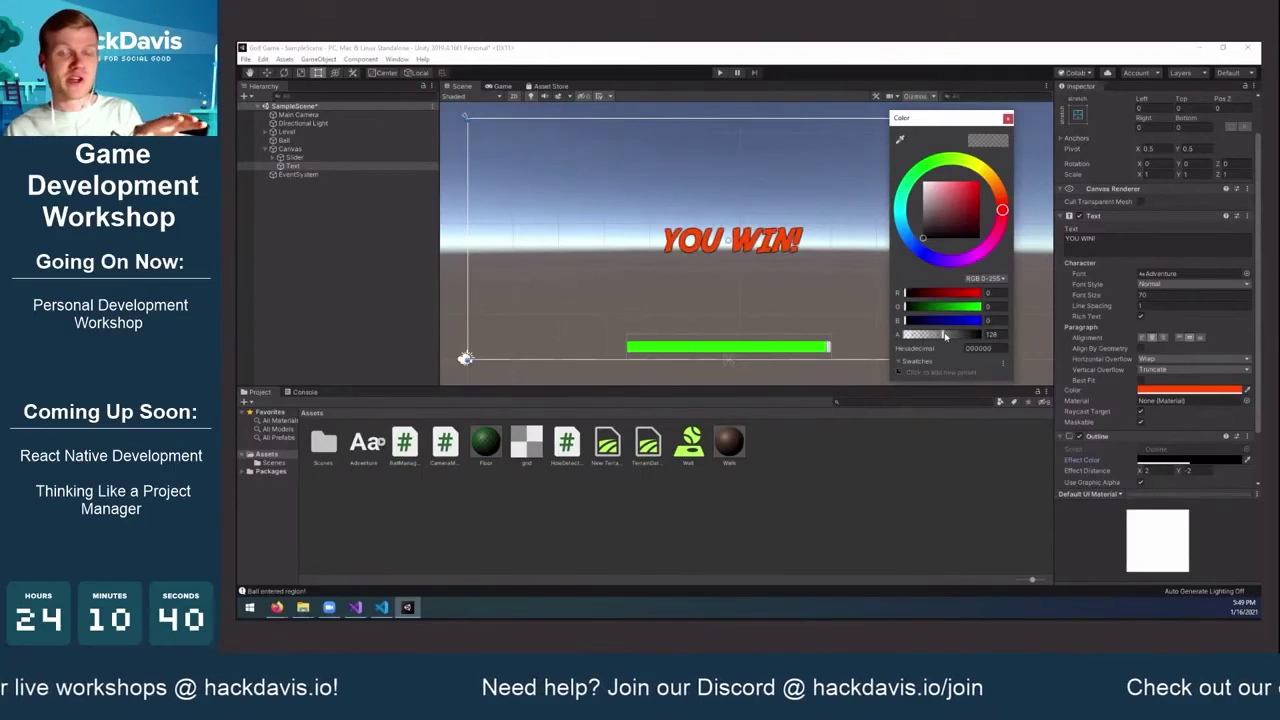
pyautogui.moveTo(944, 336); pyautogui.dragTo(1005, 345)
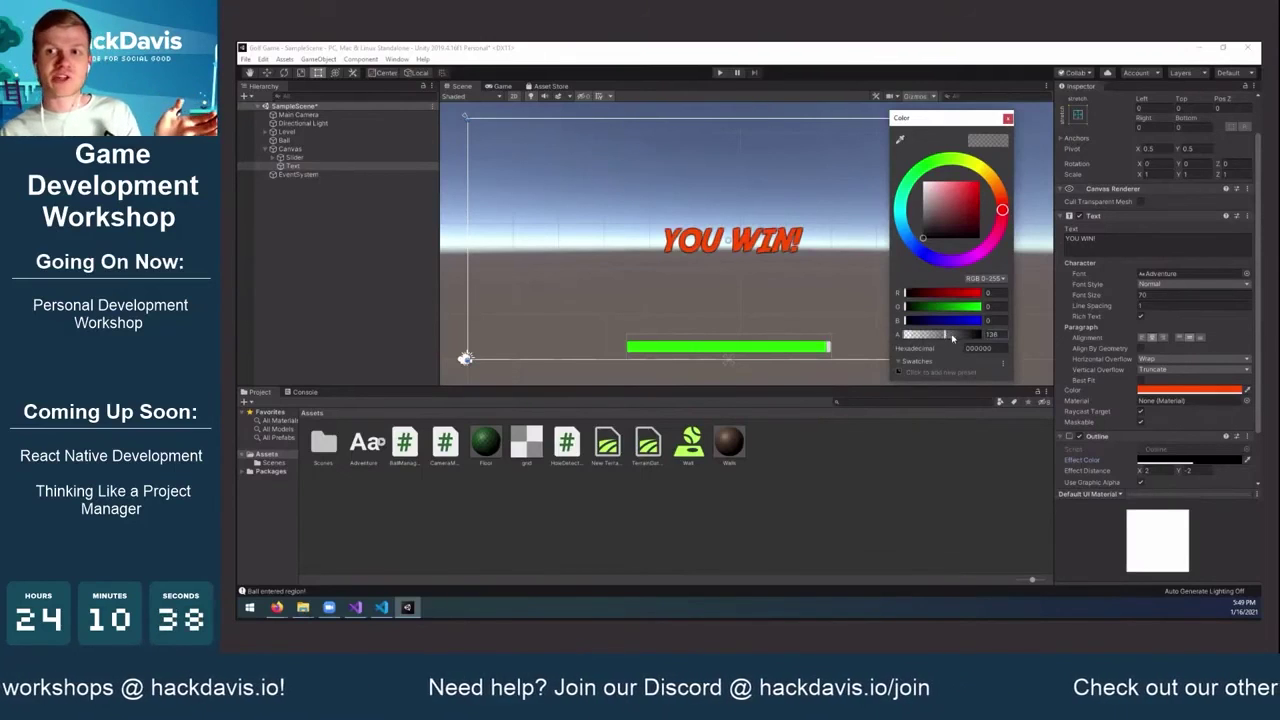
pyautogui.click(1008, 118)
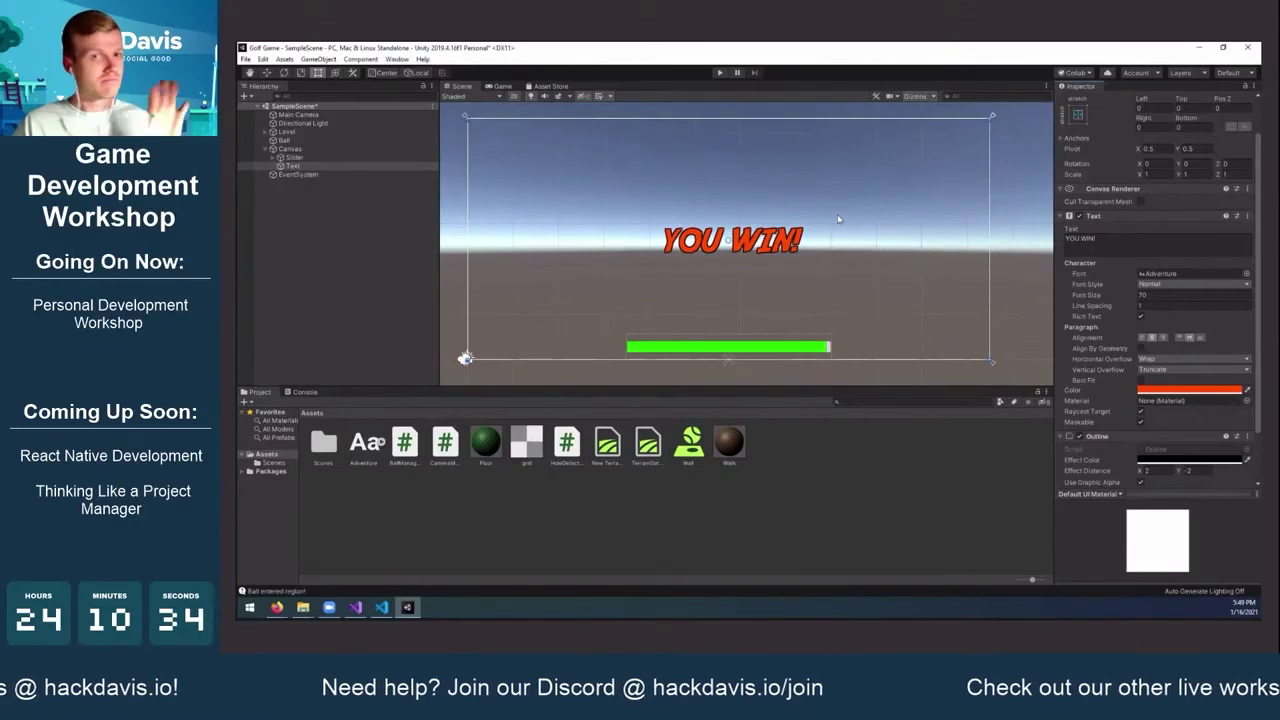
# Return the Scene view to 3D, frame the Level object up close, and save the scene
pyautogui.moveTo(781, 218); pyautogui.dragTo(780, 228, button='middle')
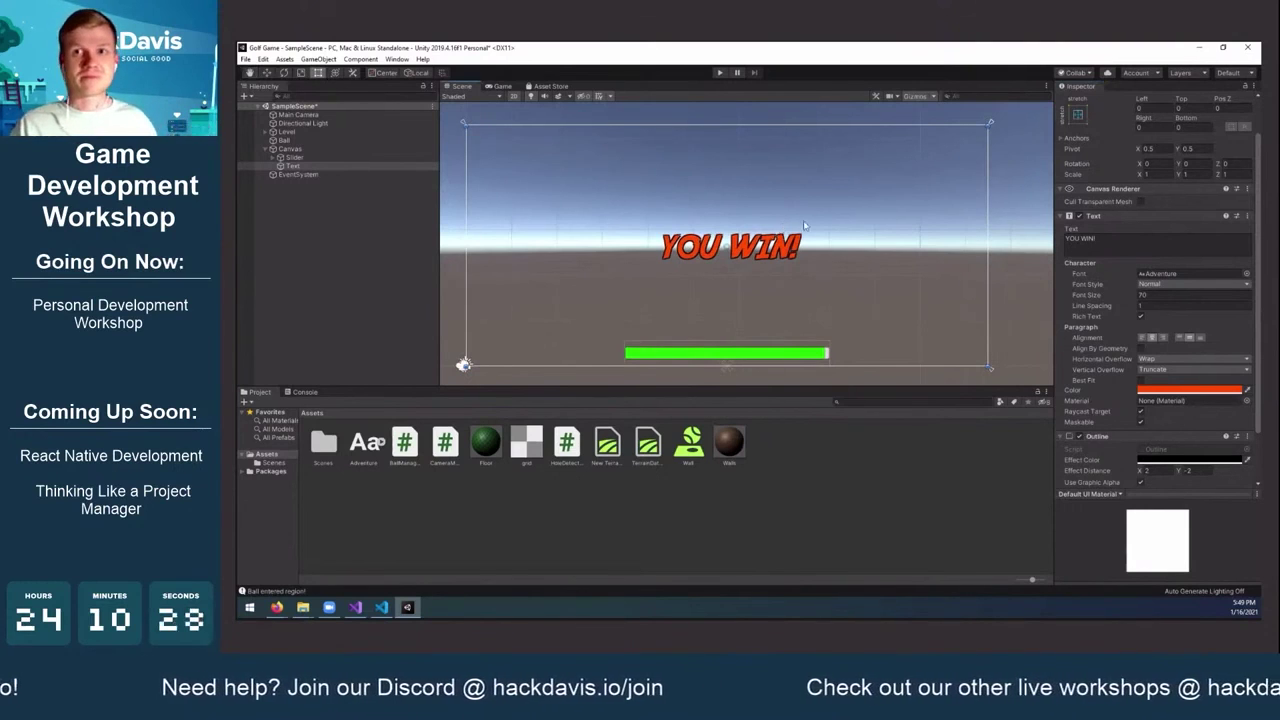
pyautogui.click(515, 98)
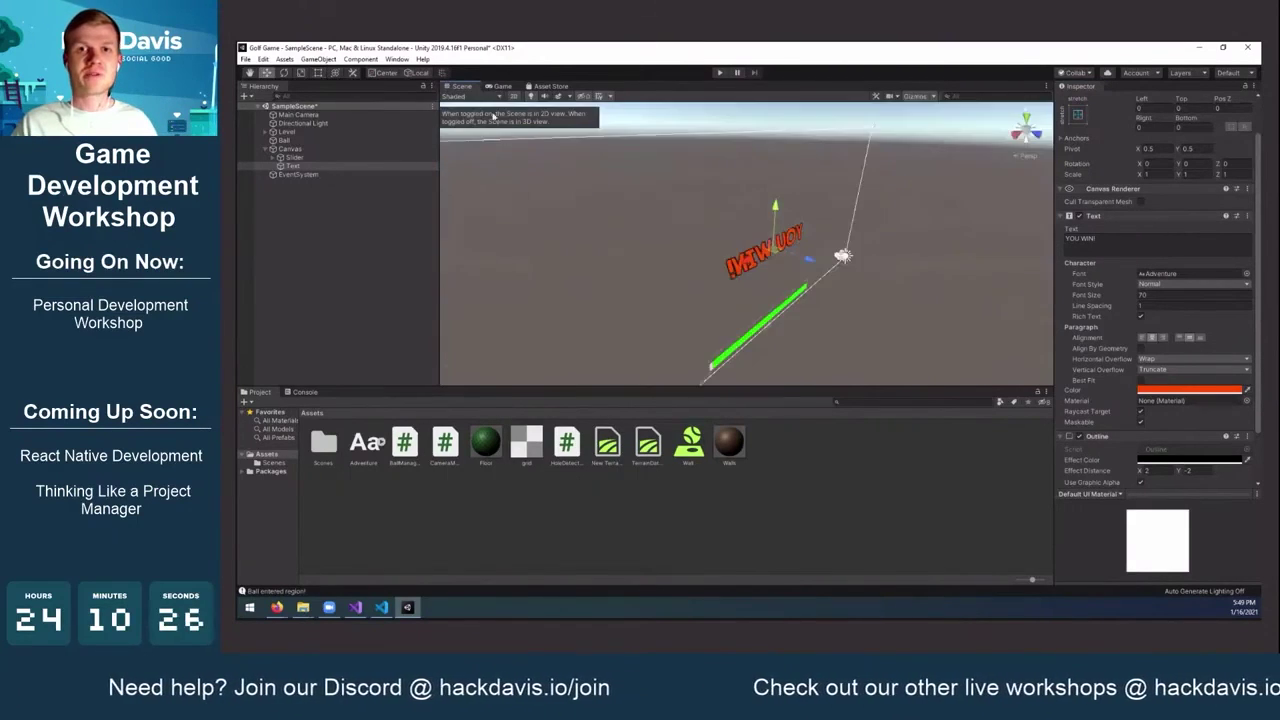
pyautogui.doubleClick(309, 133)
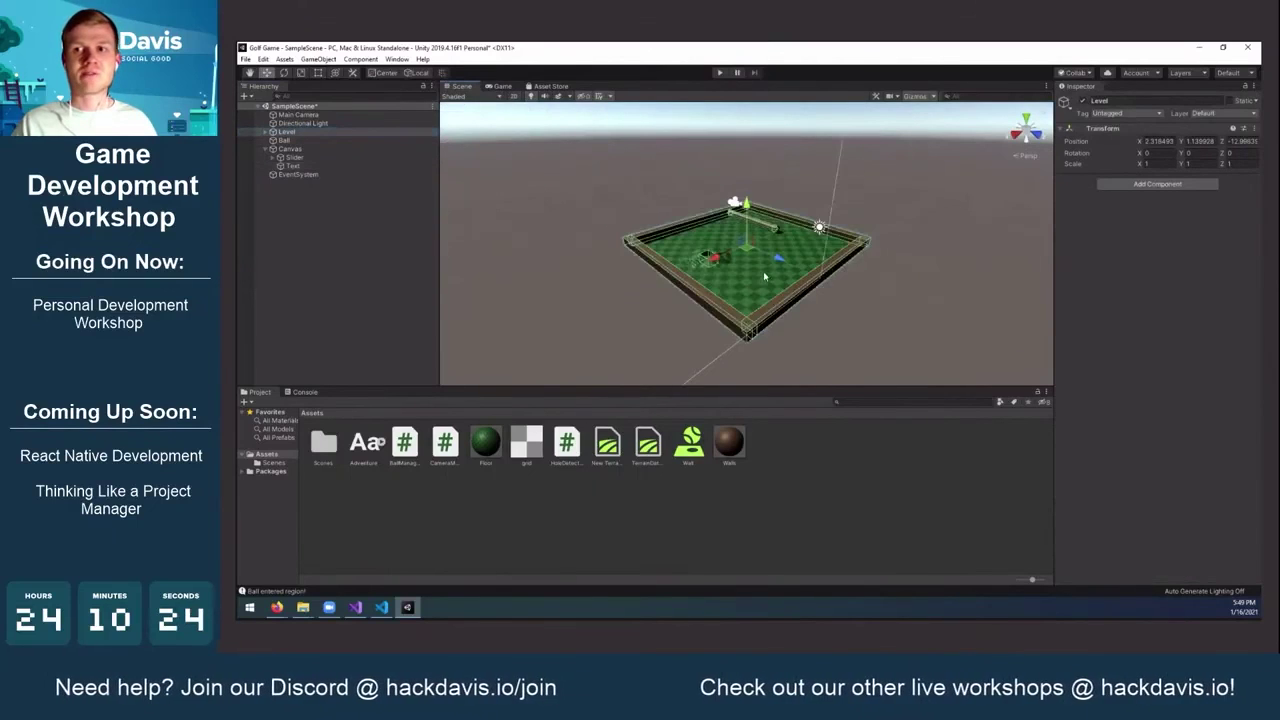
pyautogui.scroll(3, 756, 236)
pyautogui.press('w')
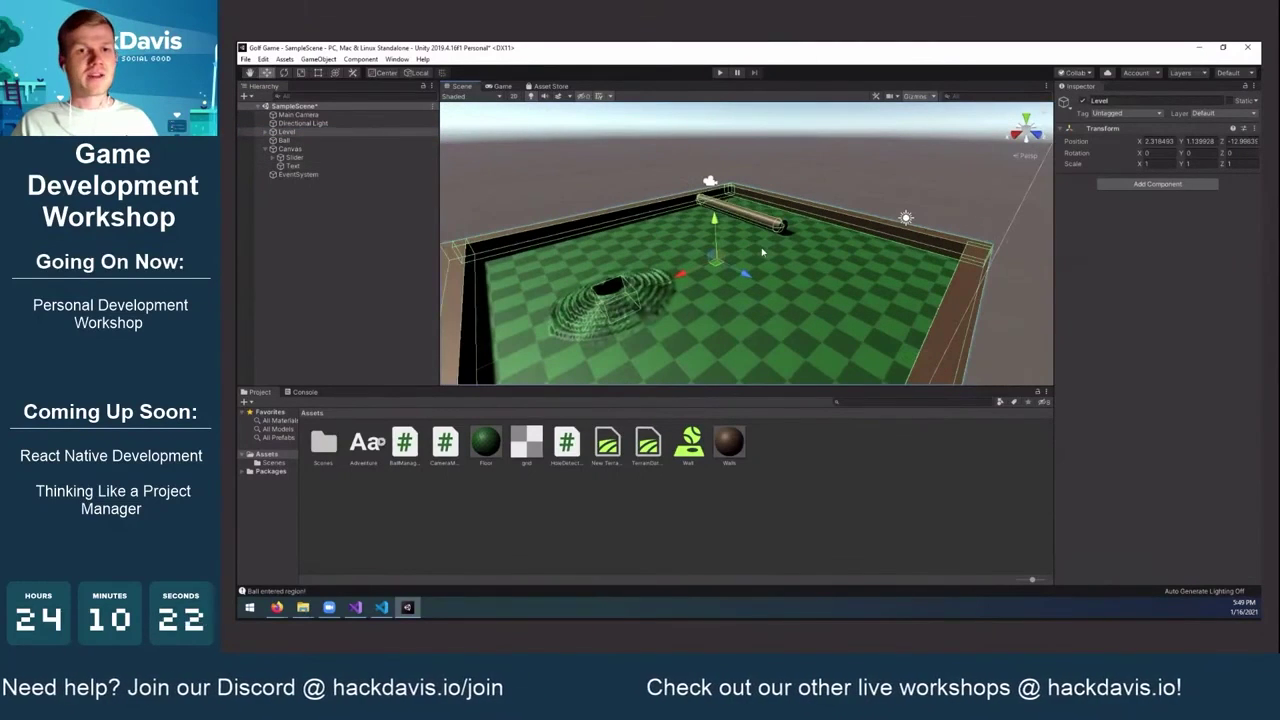
pyautogui.hotkey('alt', 'Tab')
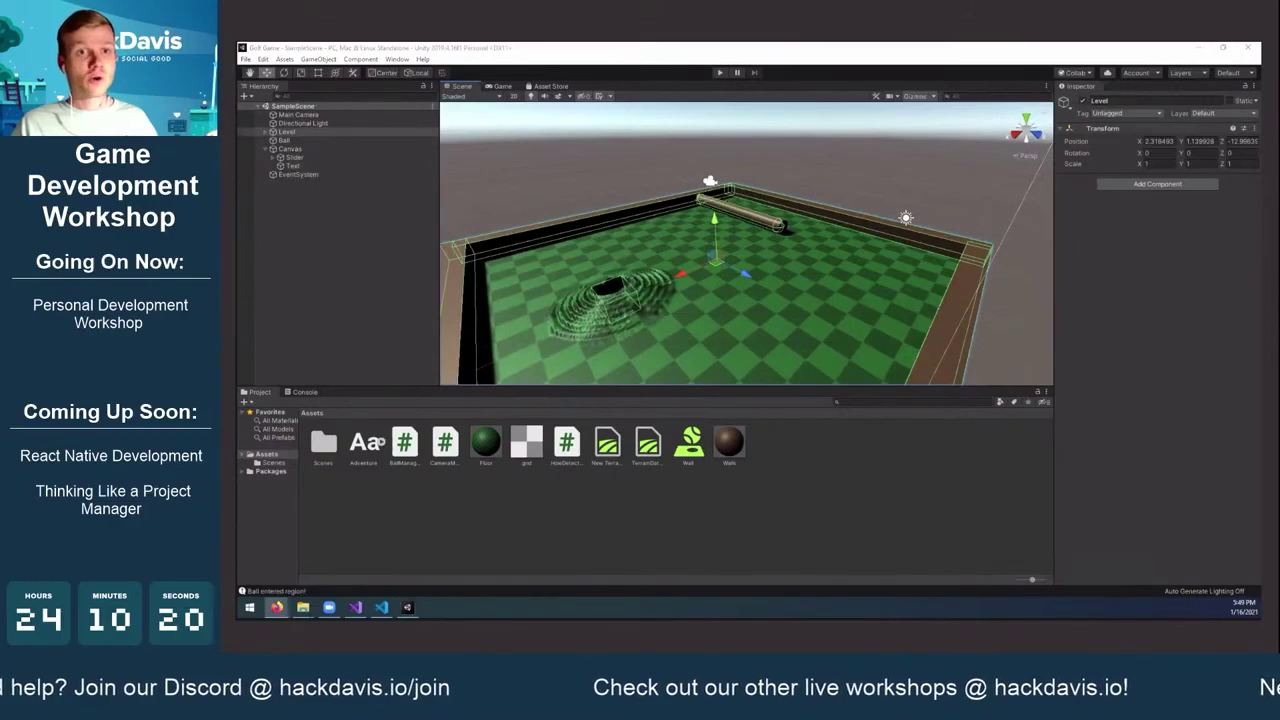
# In Visual Studio, declare a public GameObject variable named text at the start of the HoleDetection class
pyautogui.click(355, 607)
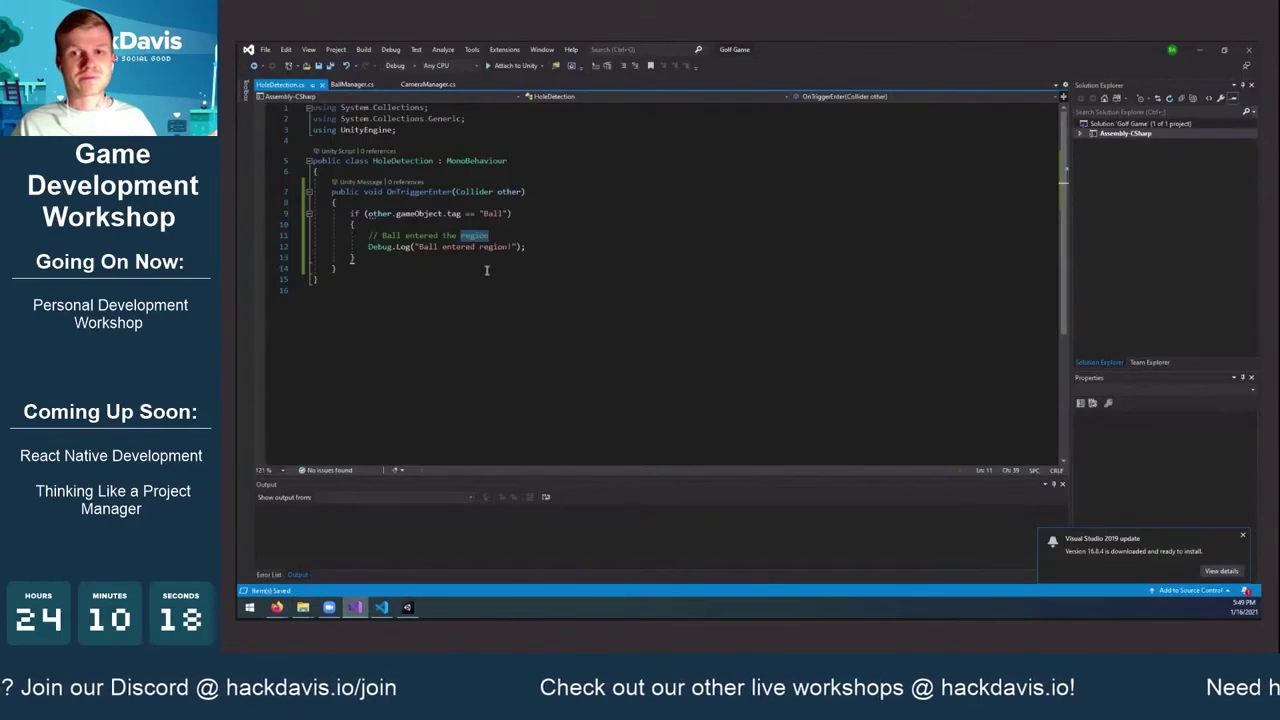
pyautogui.click(565, 193)
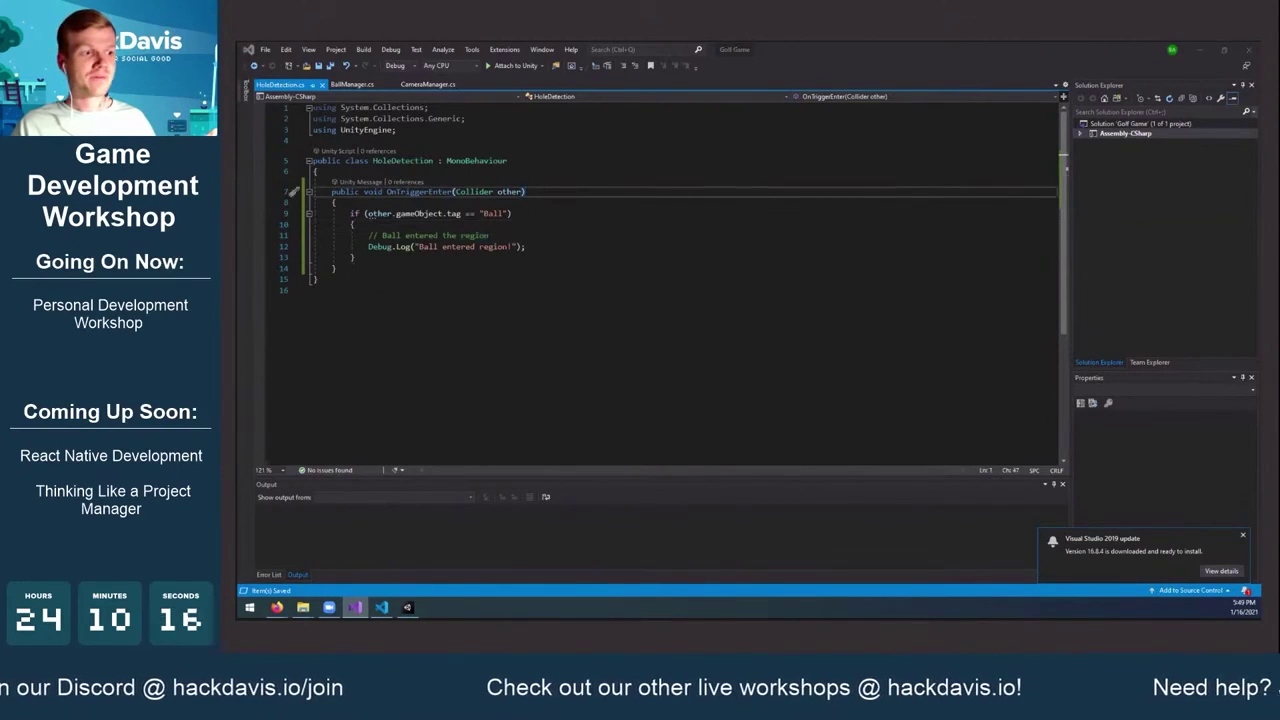
pyautogui.hotkey('alt', 'Tab')
pyautogui.click(474, 172)
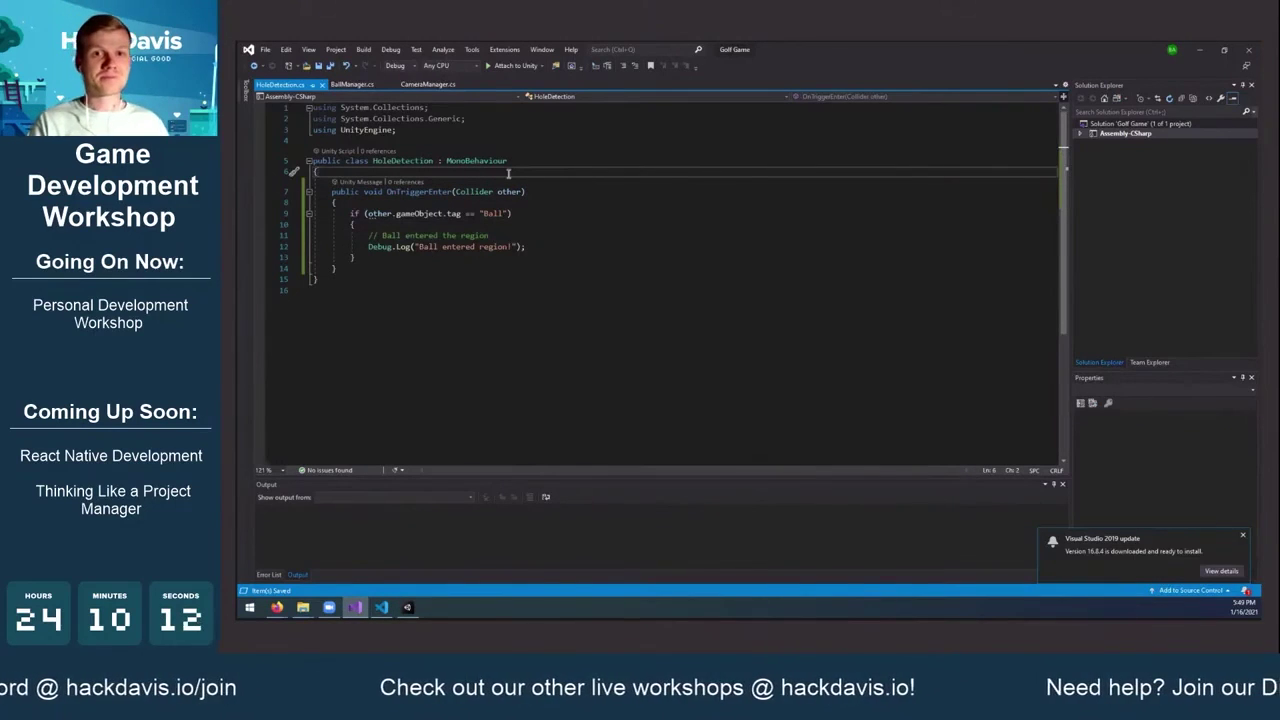
pyautogui.press('Return')
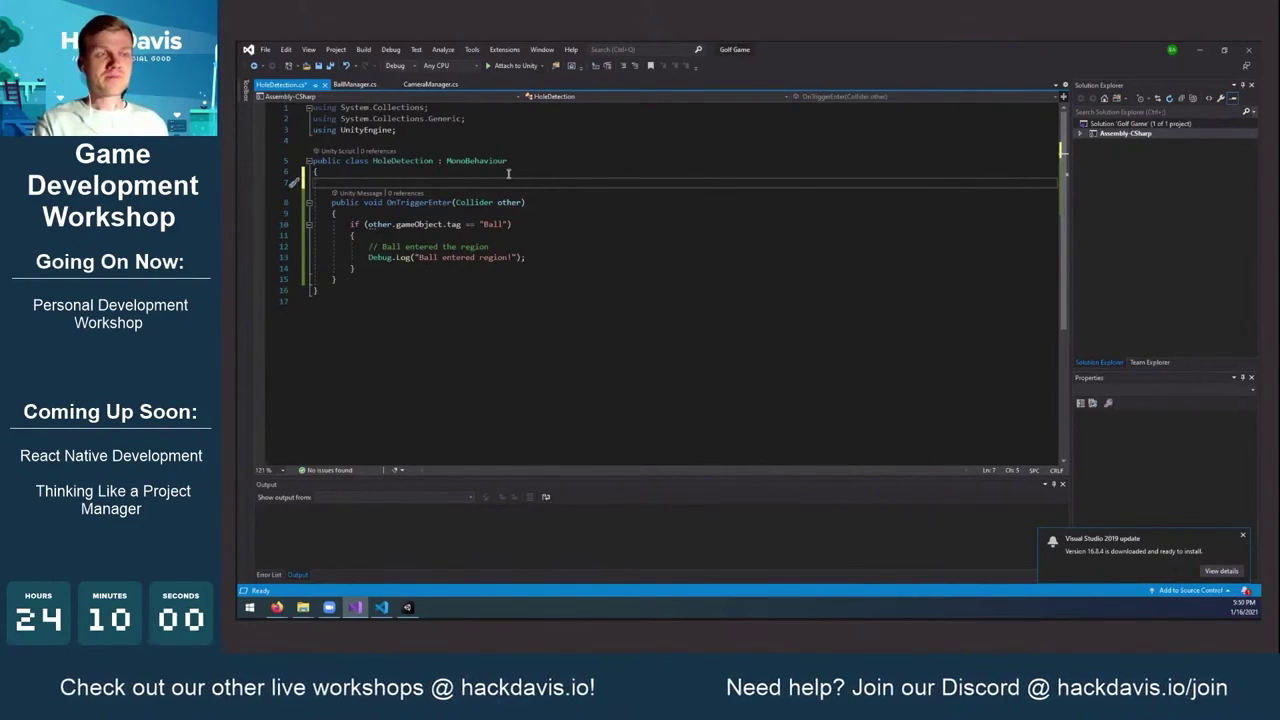
pyautogui.write('publci')
pyautogui.press('BackSpace')
pyautogui.press('BackSpace')
pyautogui.press('BackSpace')
pyautogui.press('BackSpace')
pyautogui.press('BackSpace')
pyautogui.press('BackSpace')
pyautogui.press('BackSpace')
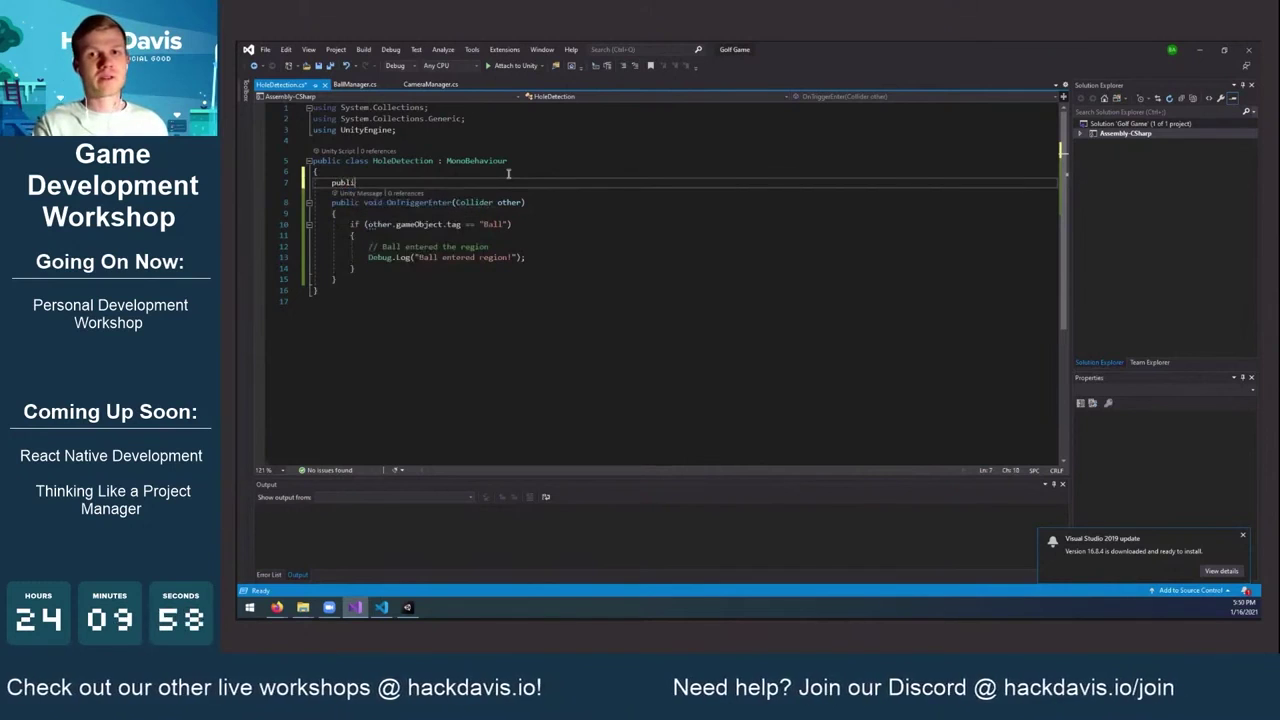
pyautogui.write('public GameObject text;')
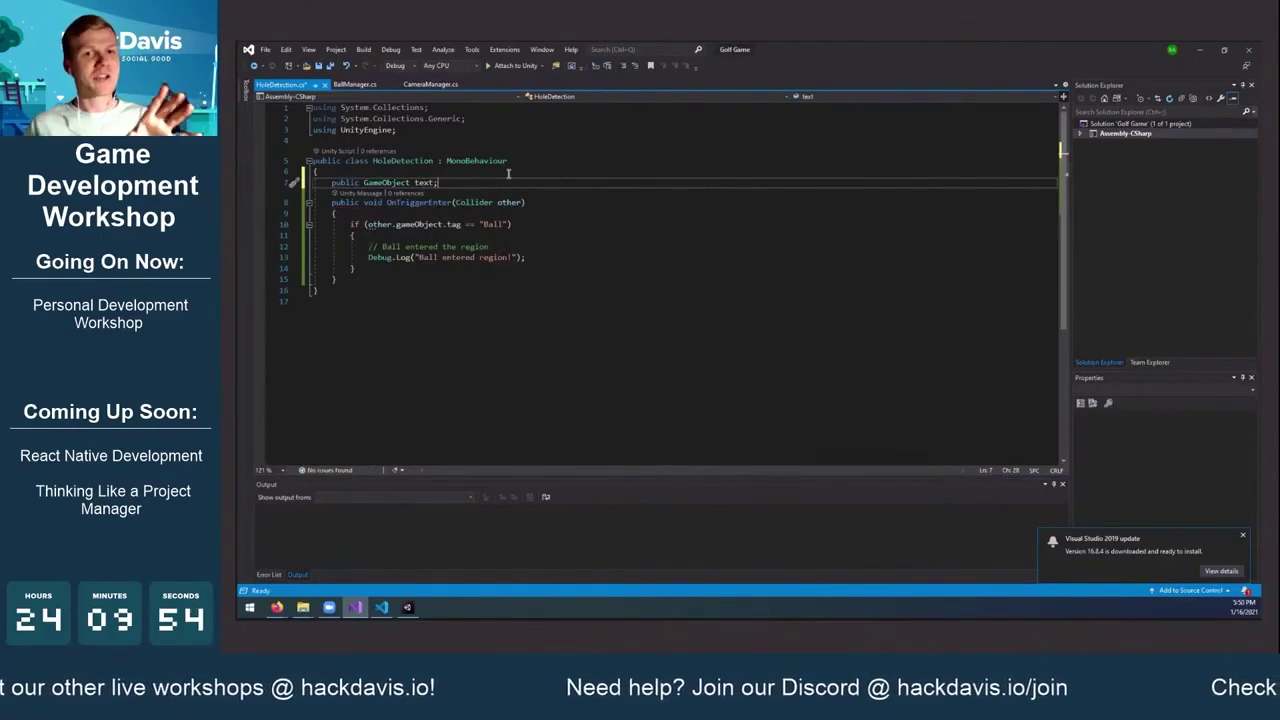
# Replace the Debug.Log line in OnTriggerEnter with text.SetActive(true); and save the script
pyautogui.moveTo(535, 257); pyautogui.dragTo(368, 258)
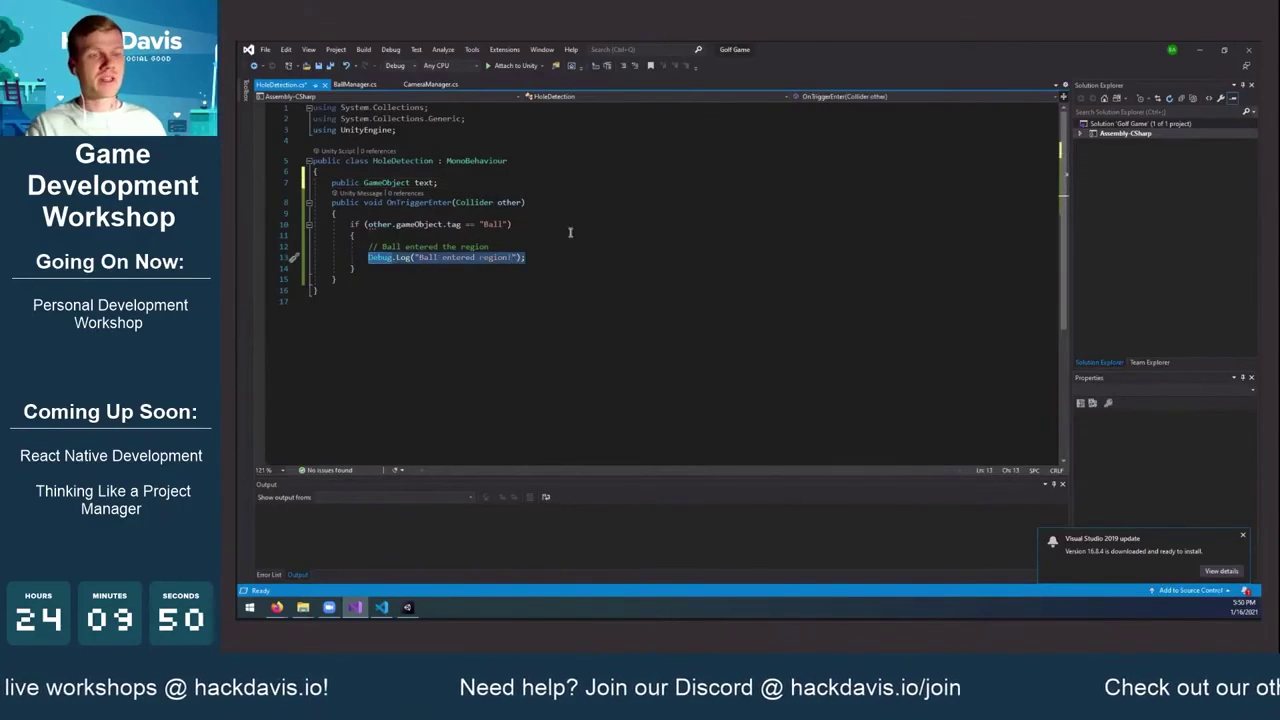
pyautogui.write('text.set')
pyautogui.press('Tab')
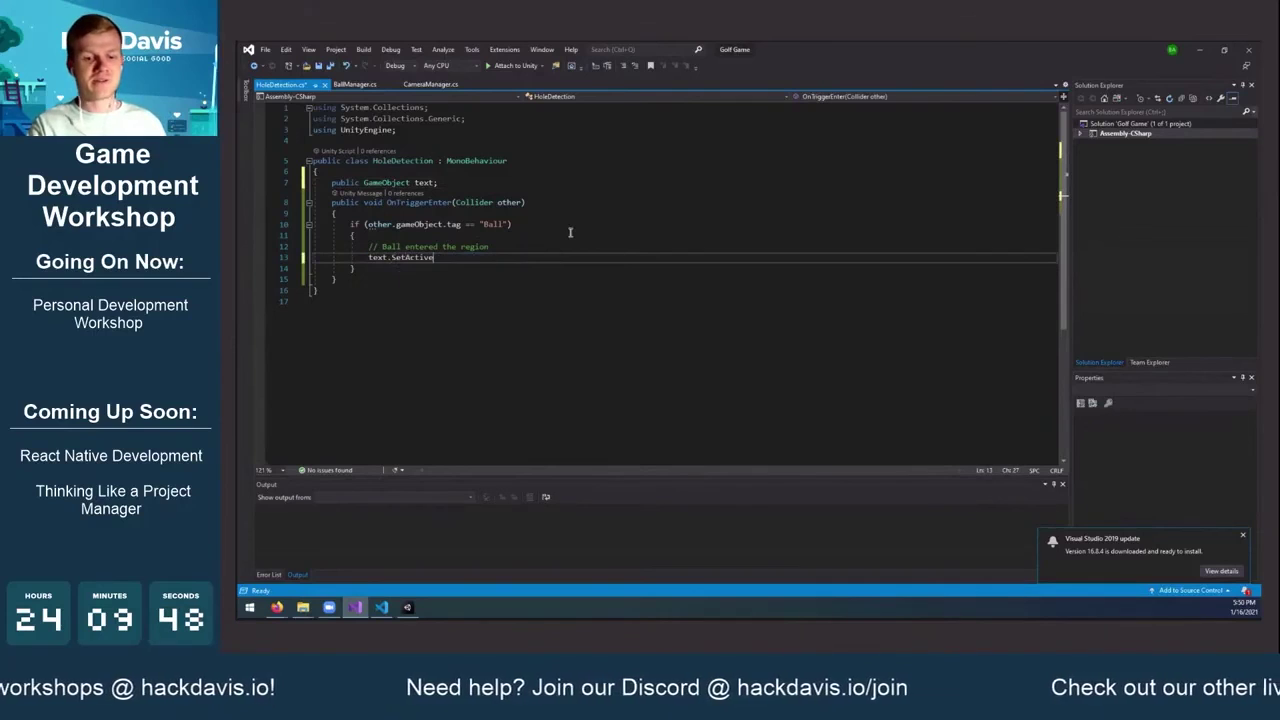
pyautogui.write('(true')
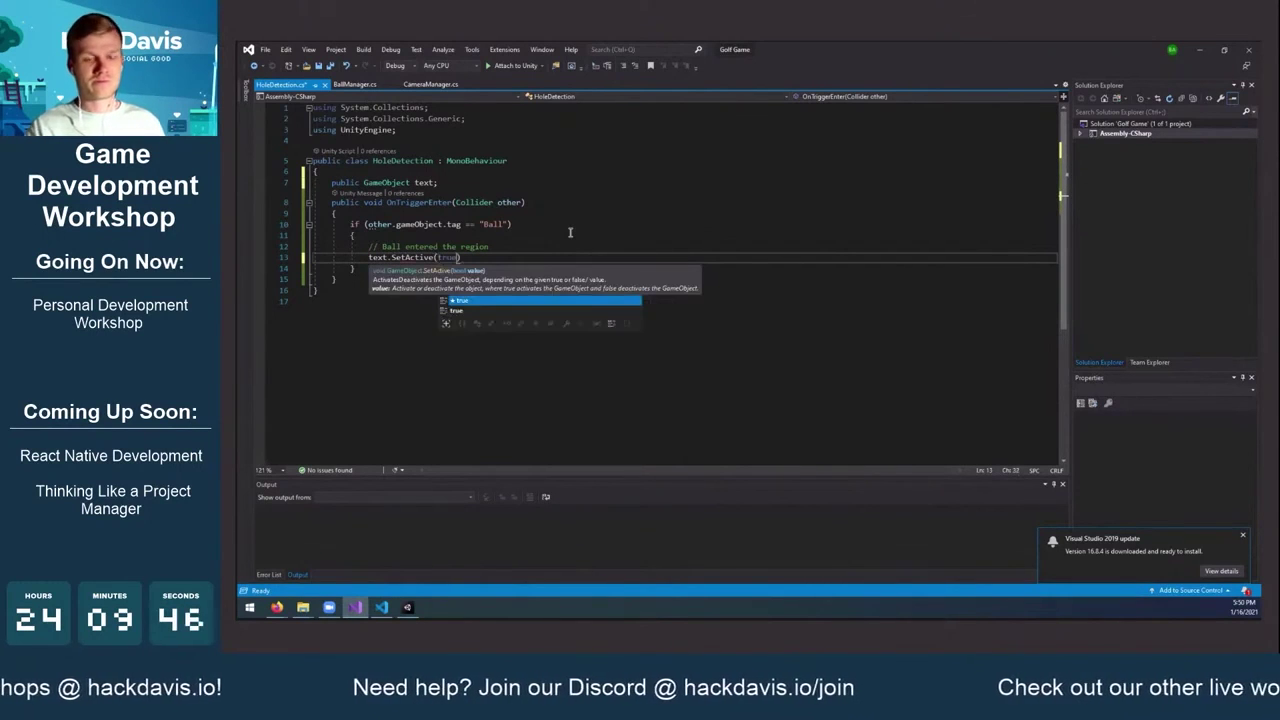
pyautogui.write(');')
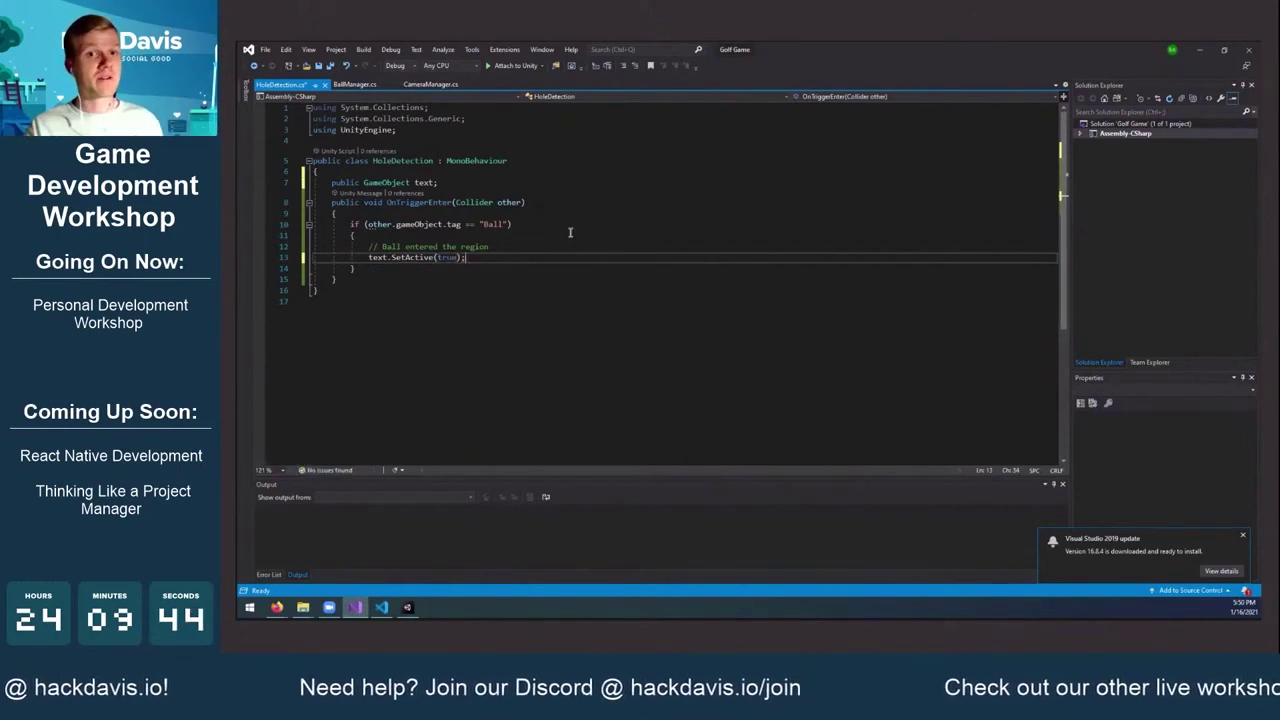
pyautogui.hotkey('ctrl', 's')
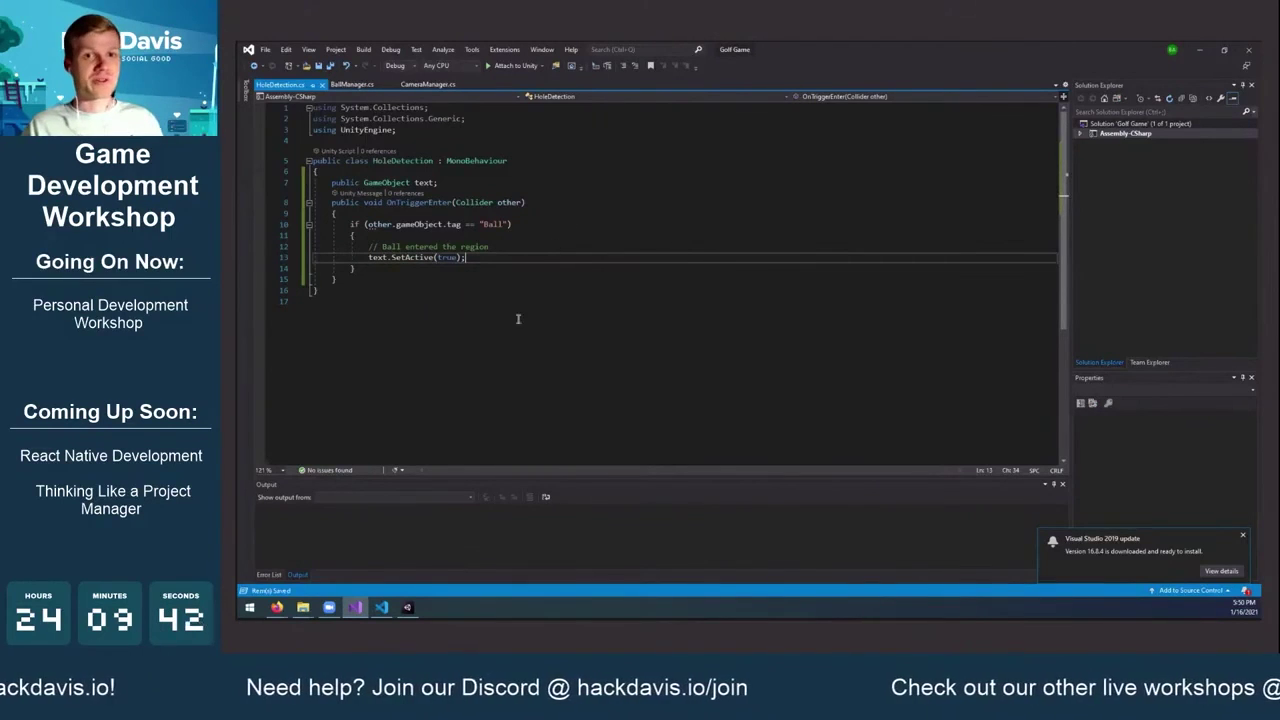
# Back in Unity, deactivate the canvas Text object and check the Game view without it
pyautogui.click(408, 608)
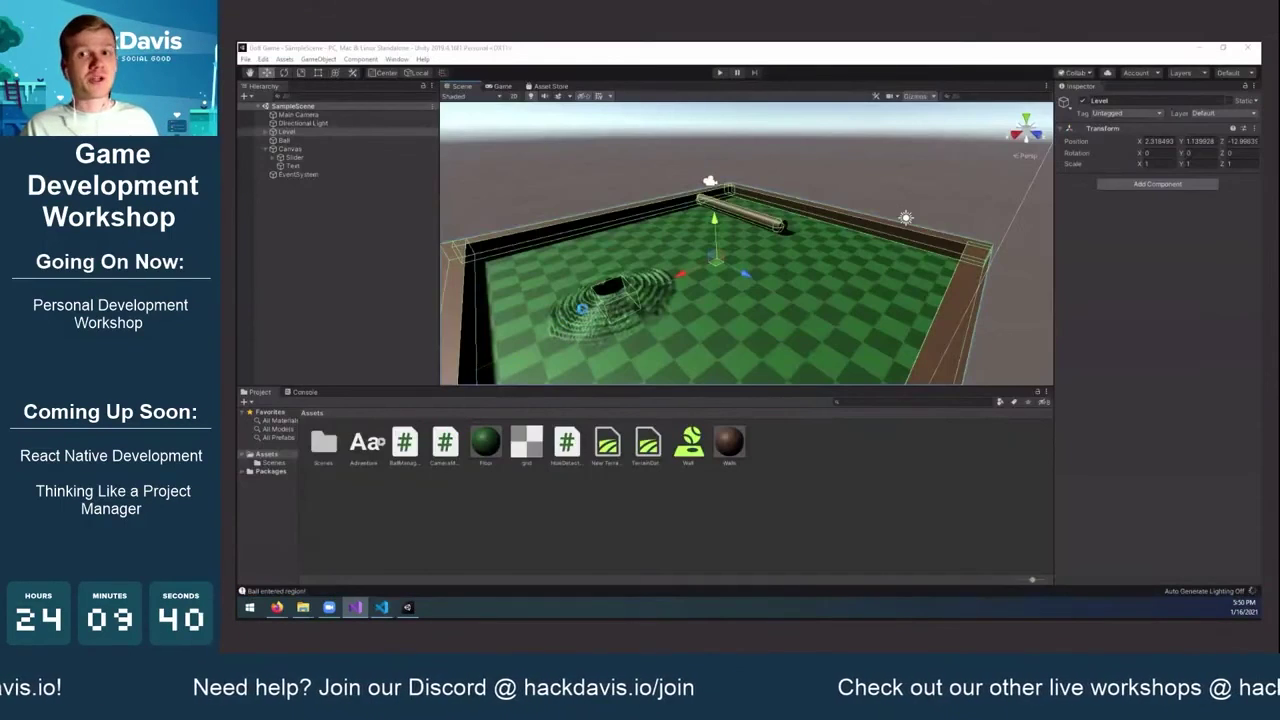
pyautogui.click(329, 166)
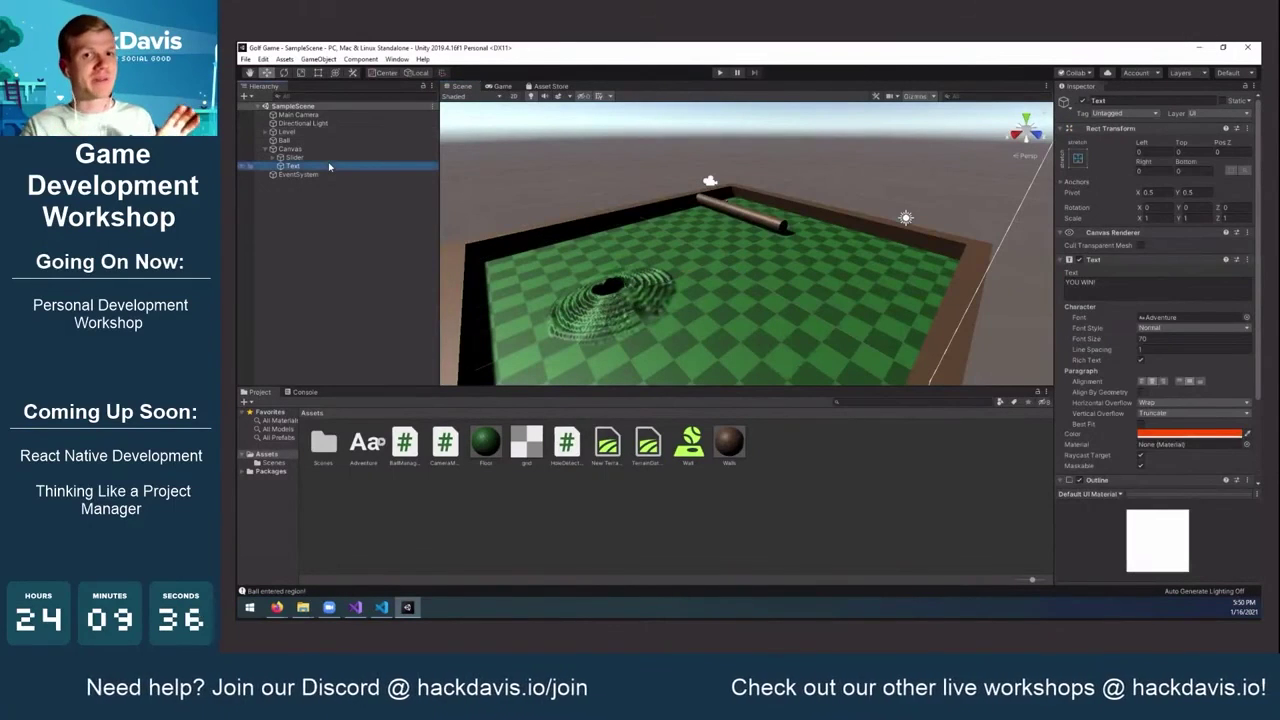
pyautogui.click(502, 86)
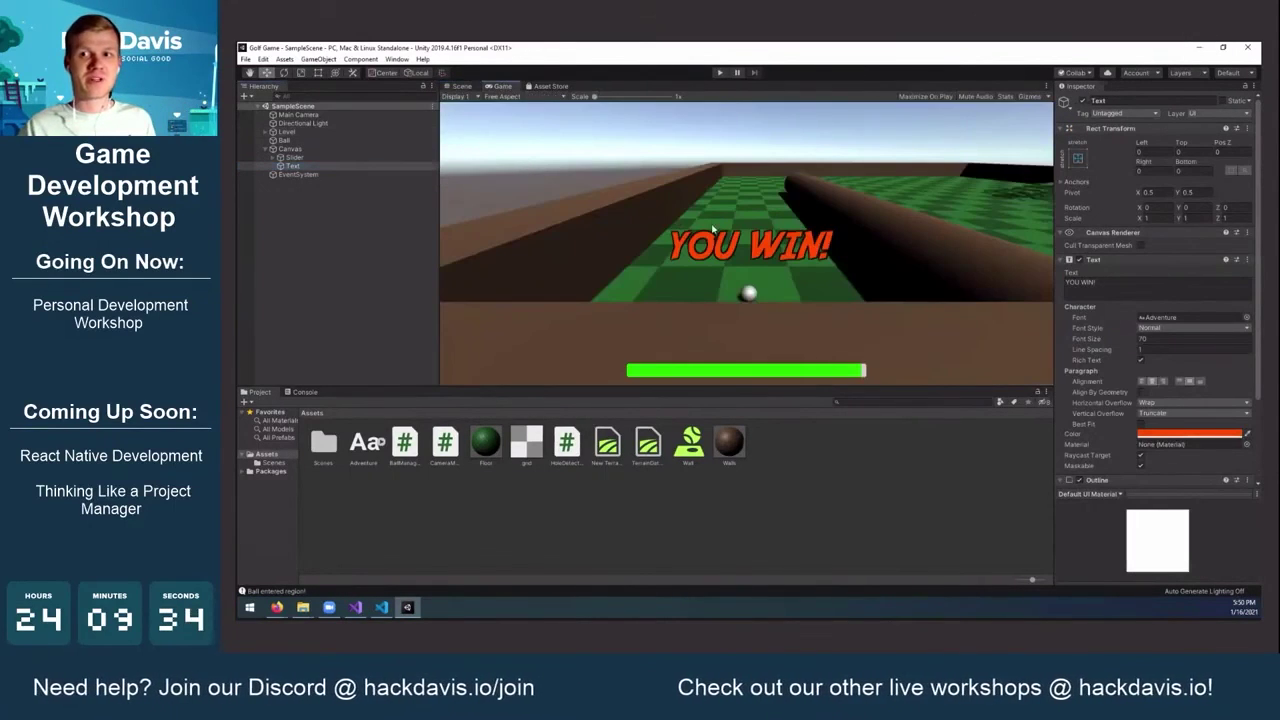
pyautogui.click(461, 87)
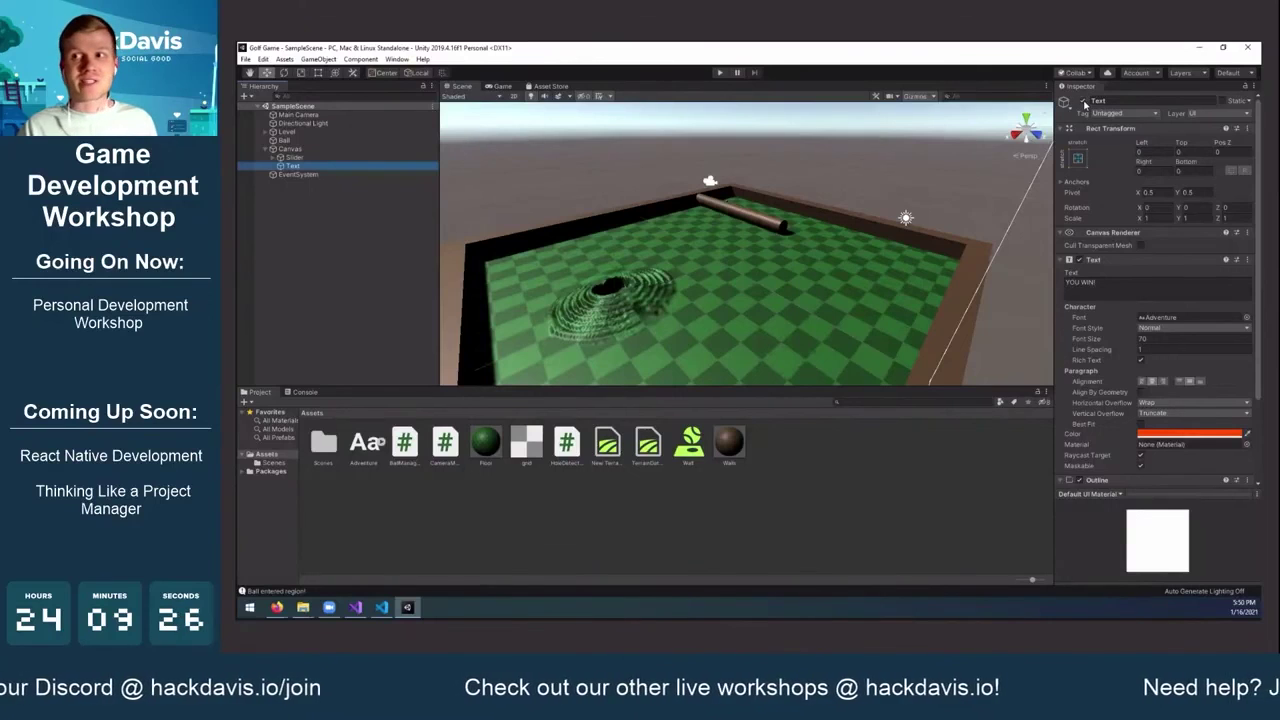
pyautogui.click(1084, 102)
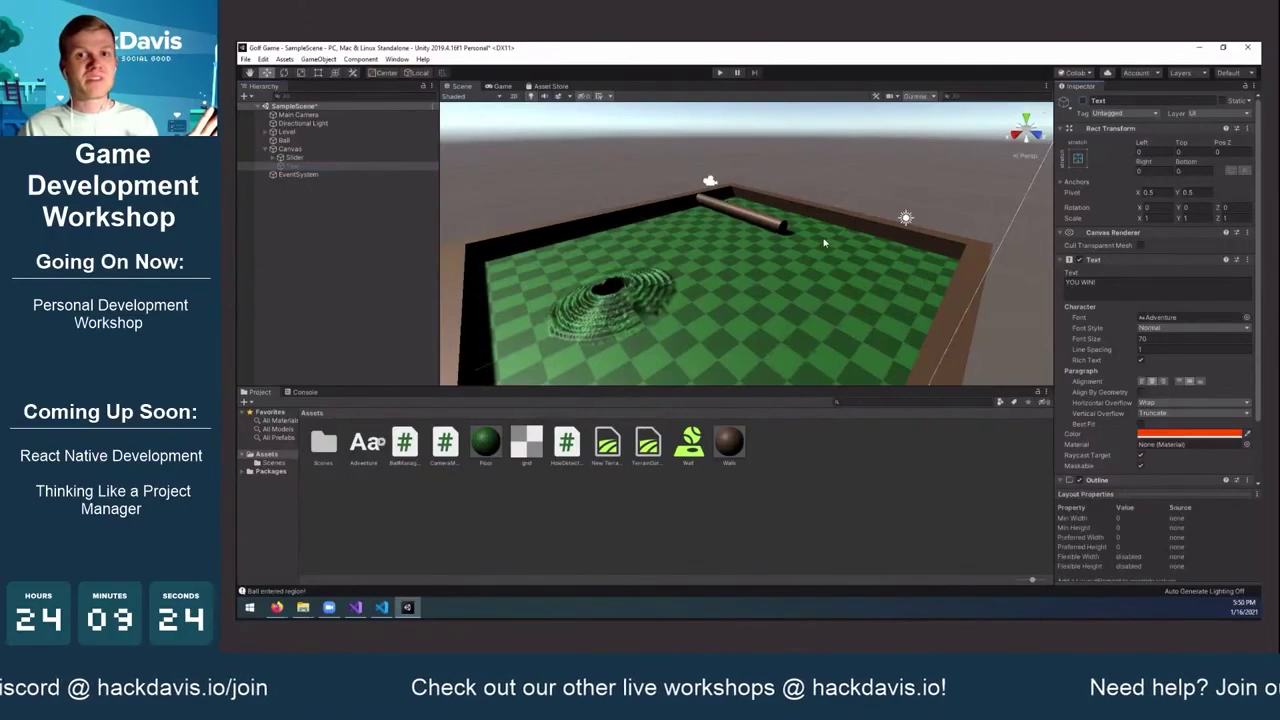
pyautogui.click(501, 87)
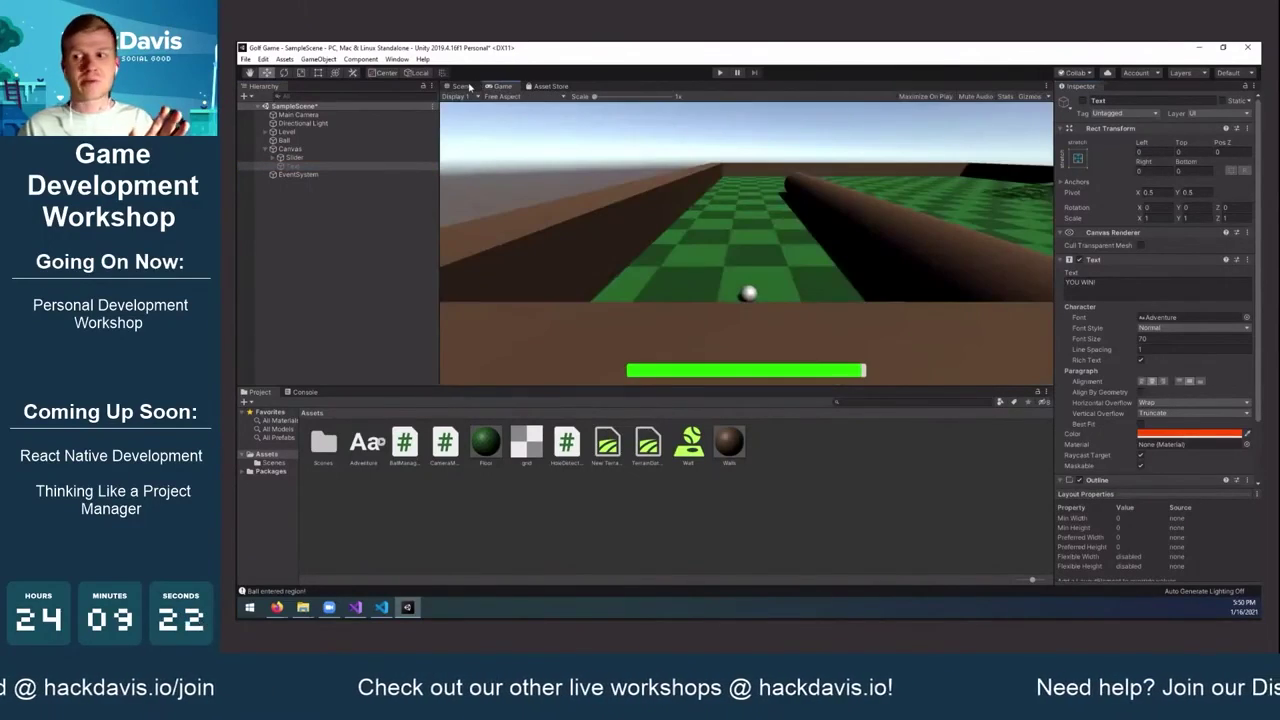
pyautogui.click(466, 87)
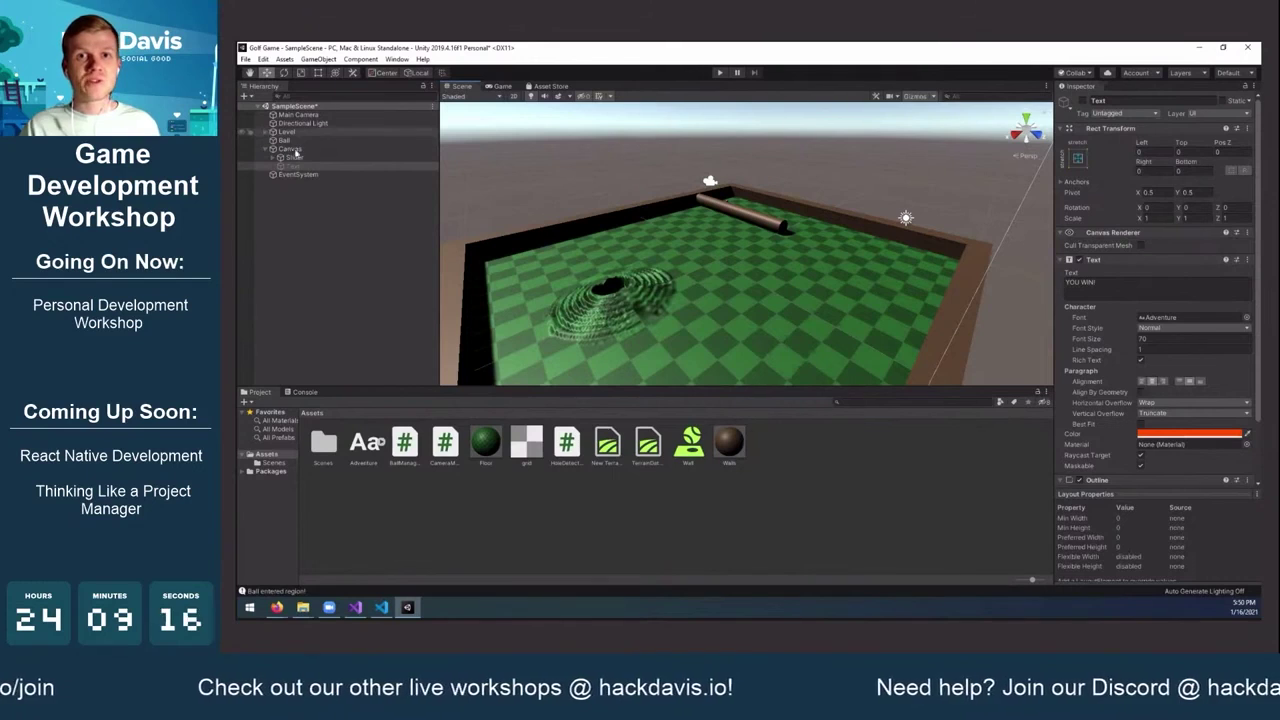
# Assign the canvas Text object to the Text field of HoleRegion's Hole Detection script
pyautogui.click(265, 132)
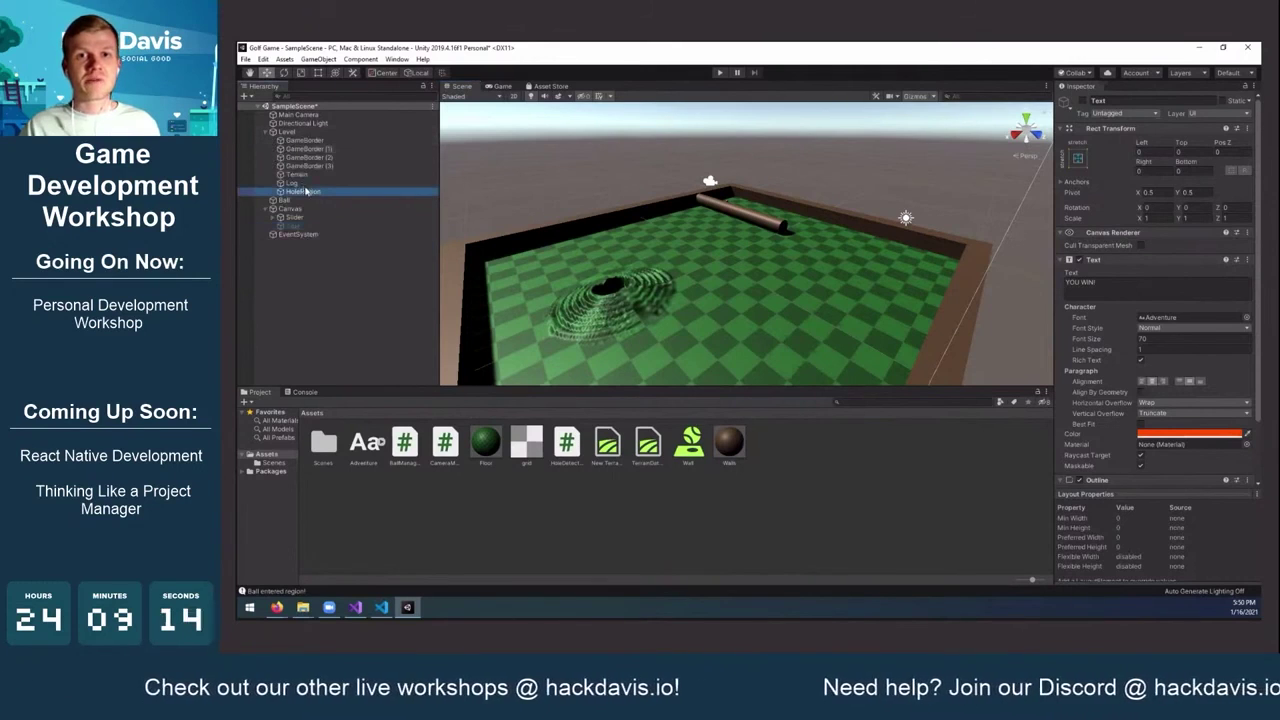
pyautogui.click(300, 184)
pyautogui.press('Down')
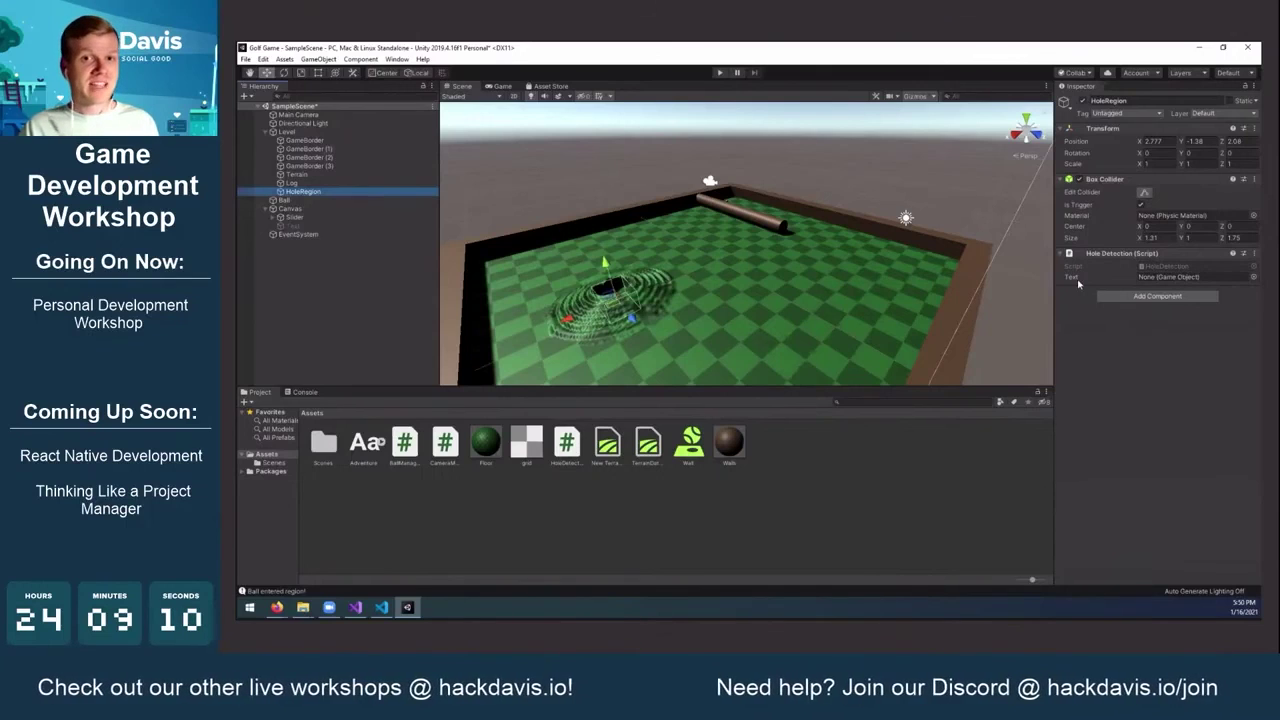
pyautogui.moveTo(1025, 234); pyautogui.dragTo(1170, 277)
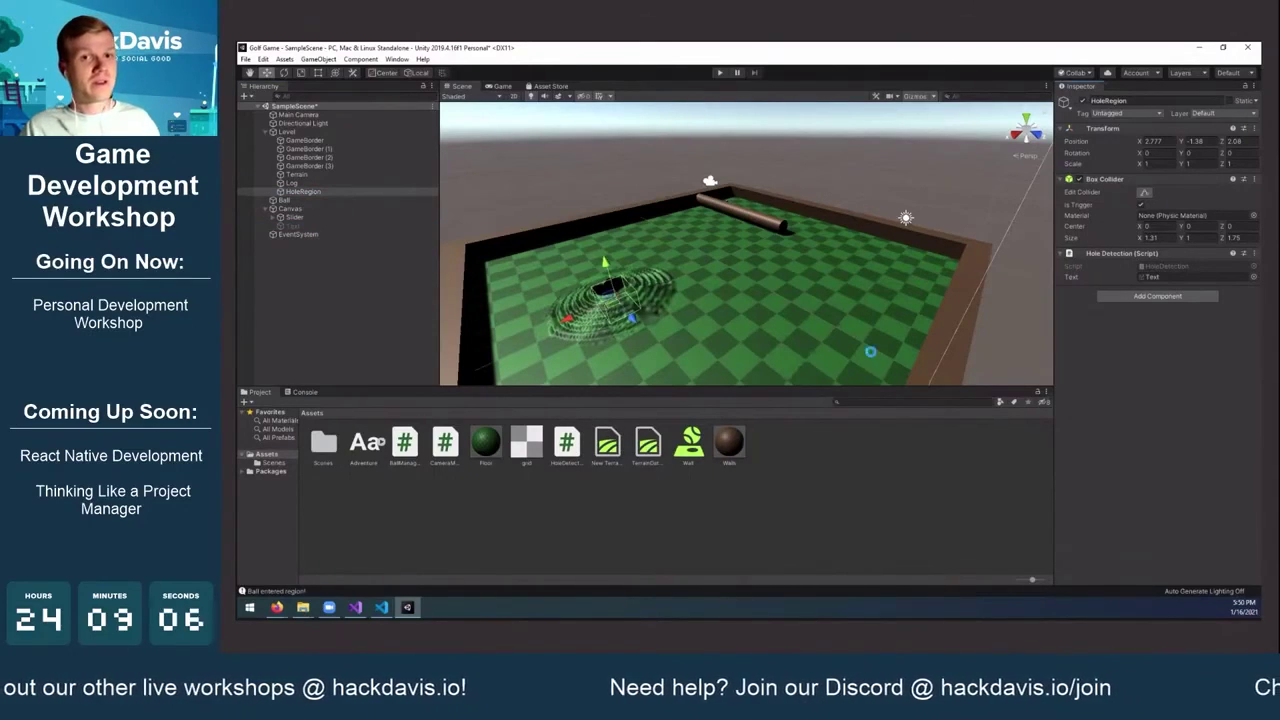
# Run the game and putt the ball toward the hole to test the win text
pyautogui.click(719, 72)
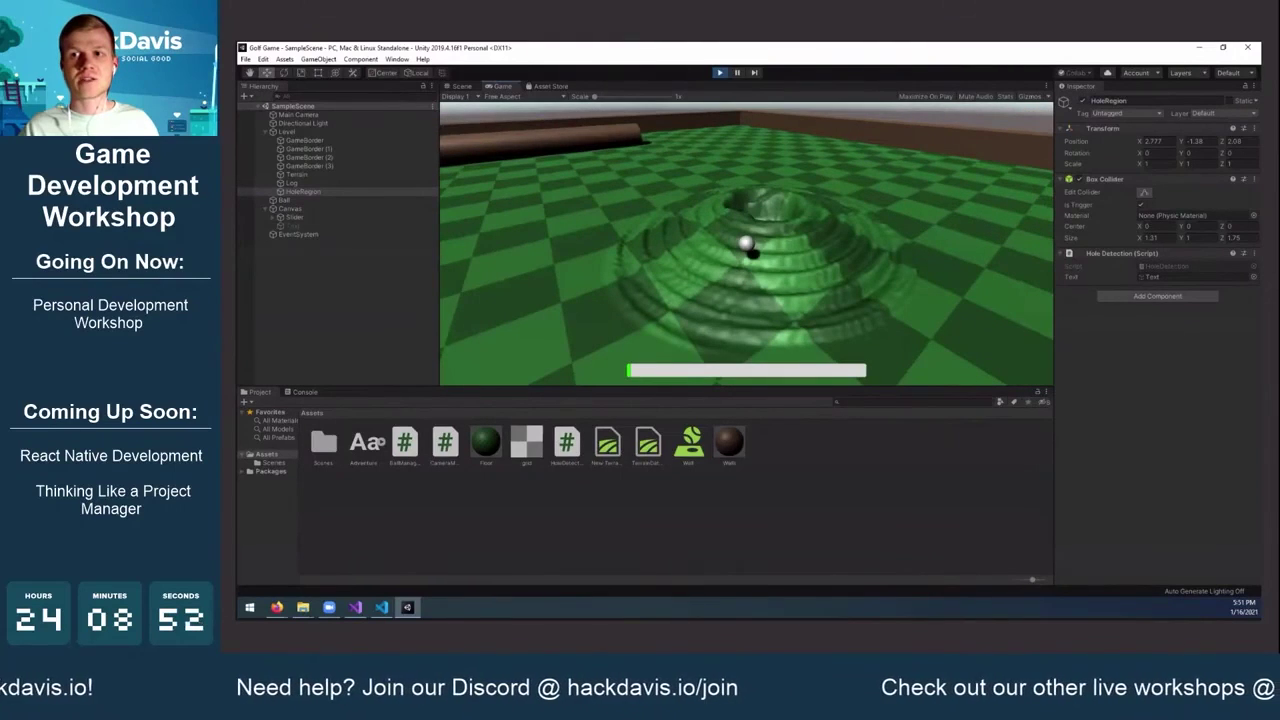
pyautogui.press('space')
pyautogui.press('space')
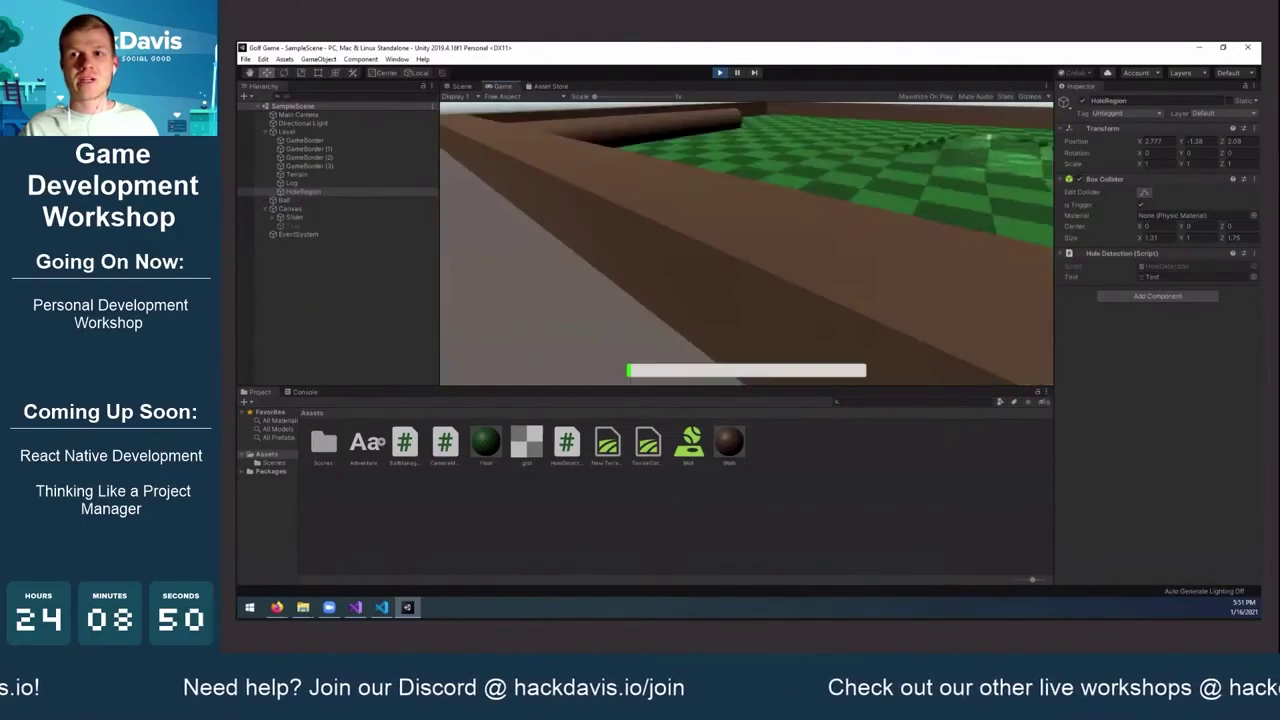
pyautogui.press('space')
pyautogui.press('space')
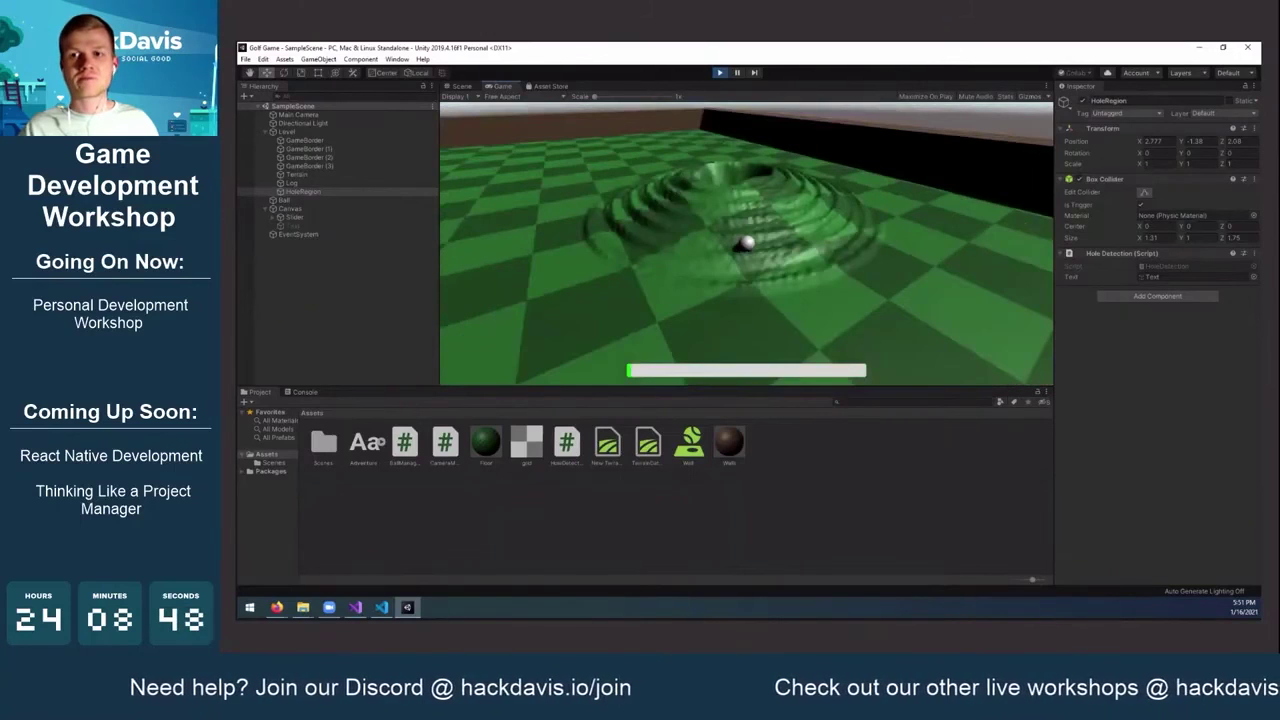
pyautogui.press('space')
pyautogui.press('space')
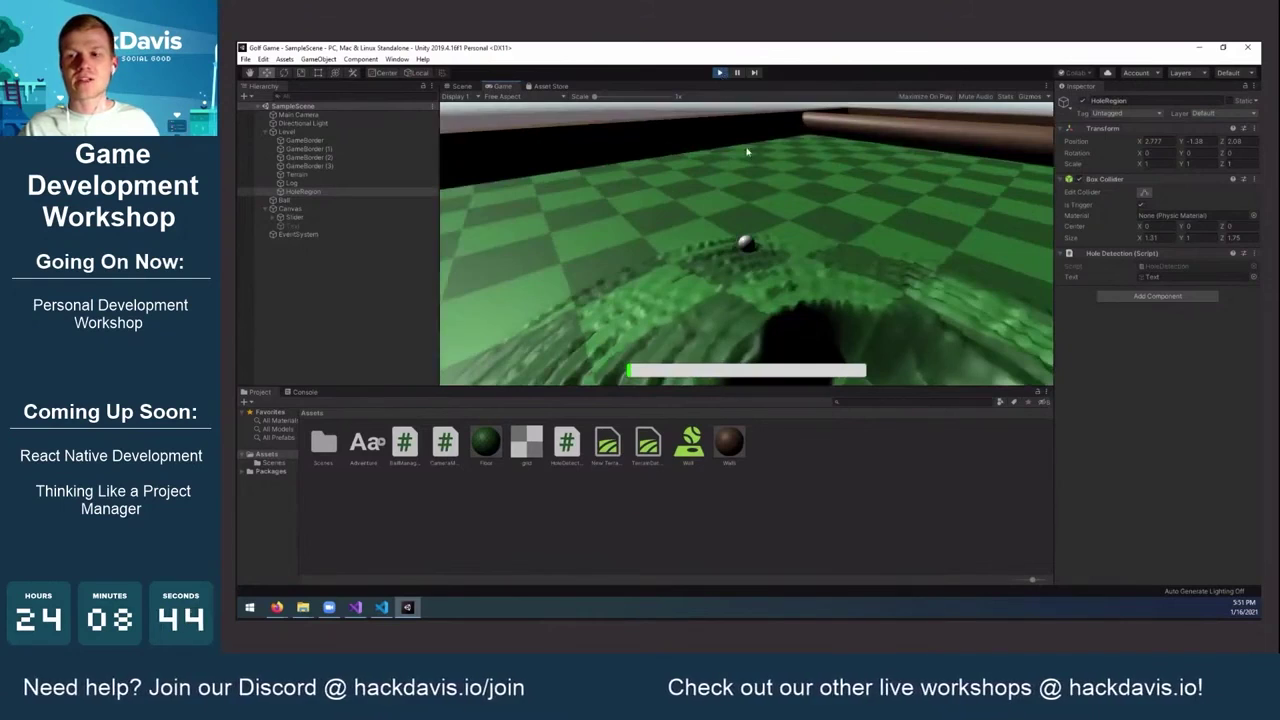
# Restart the game and keep putting the ball until it drops into the hole
pyautogui.click(719, 72)
pyautogui.click(719, 72)
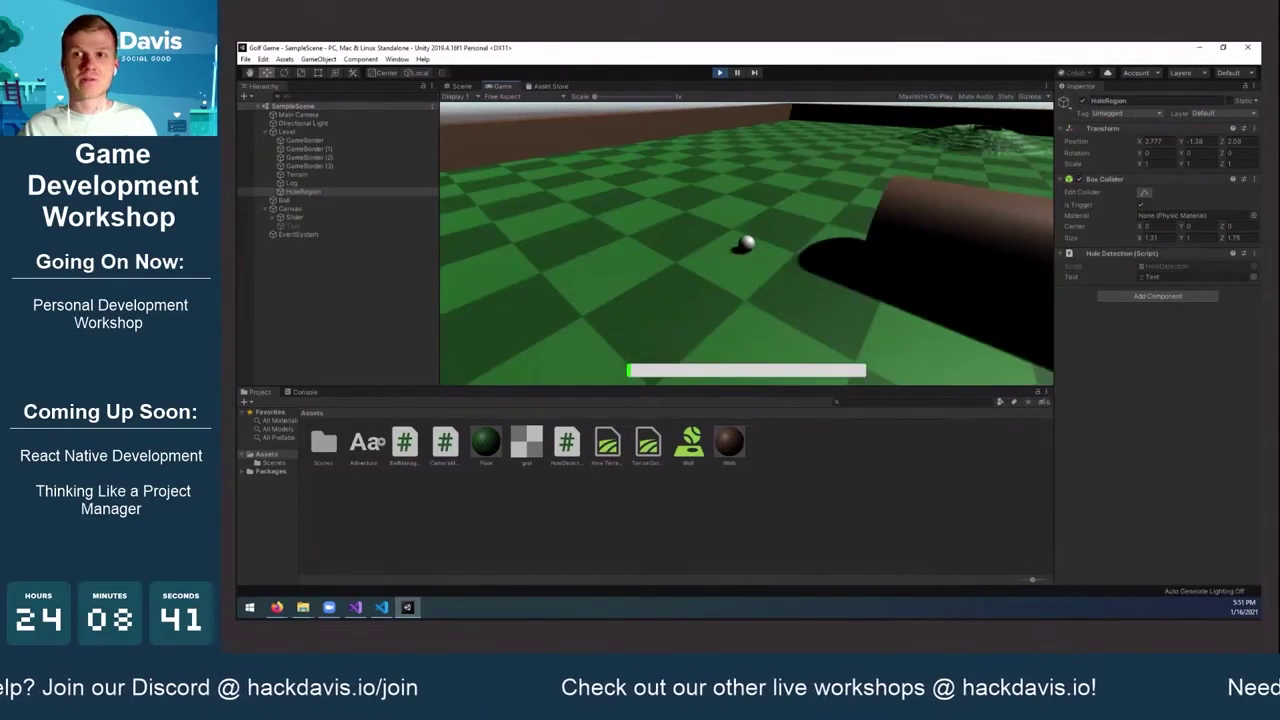
pyautogui.press('space')
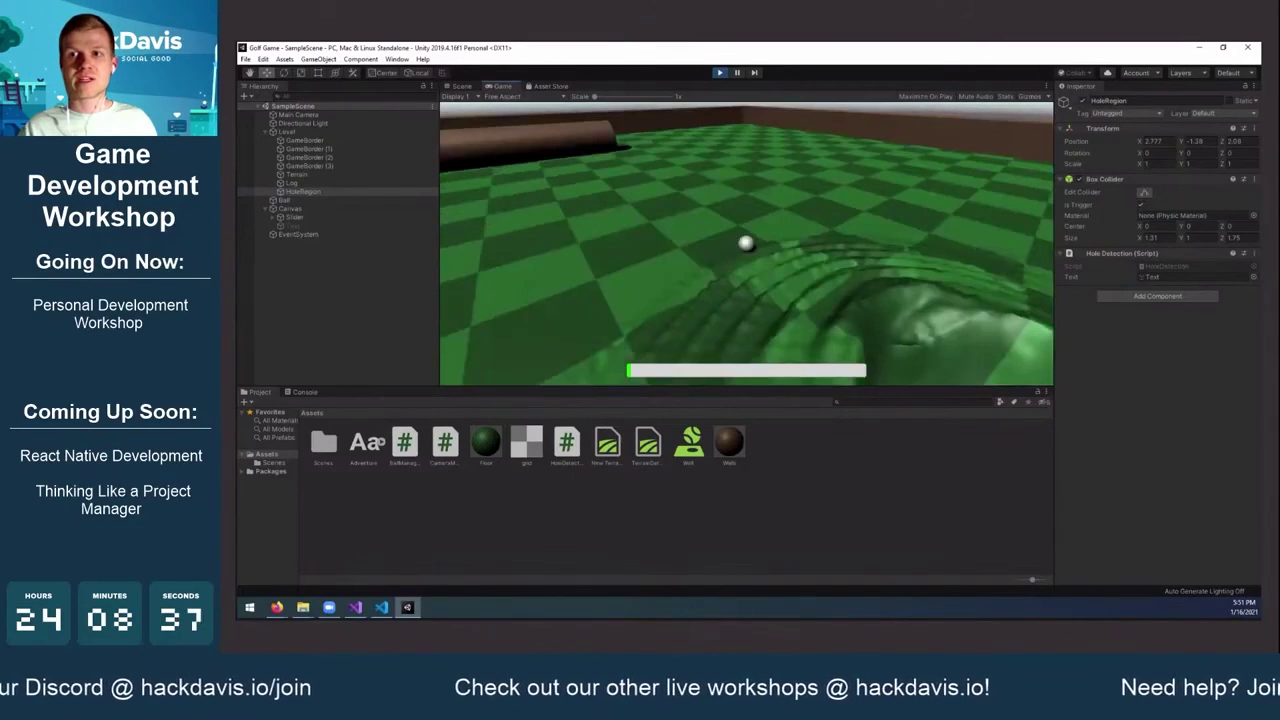
pyautogui.press('space')
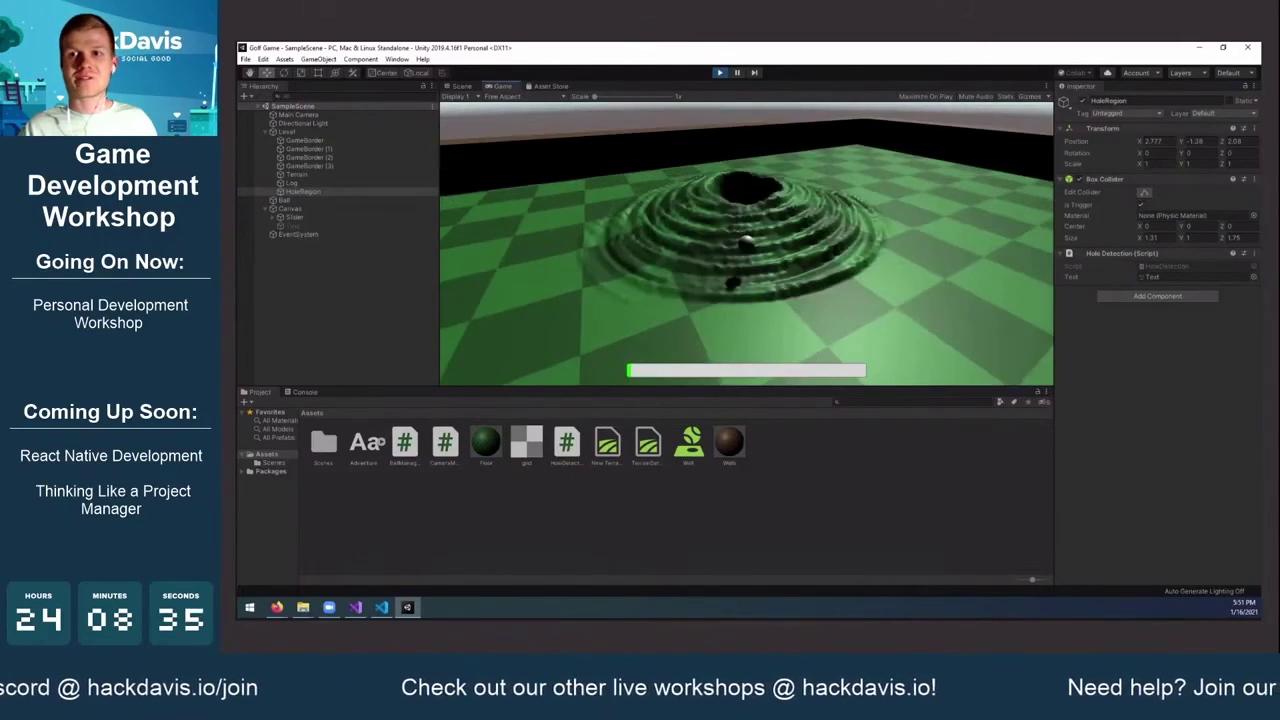
pyautogui.press('space')
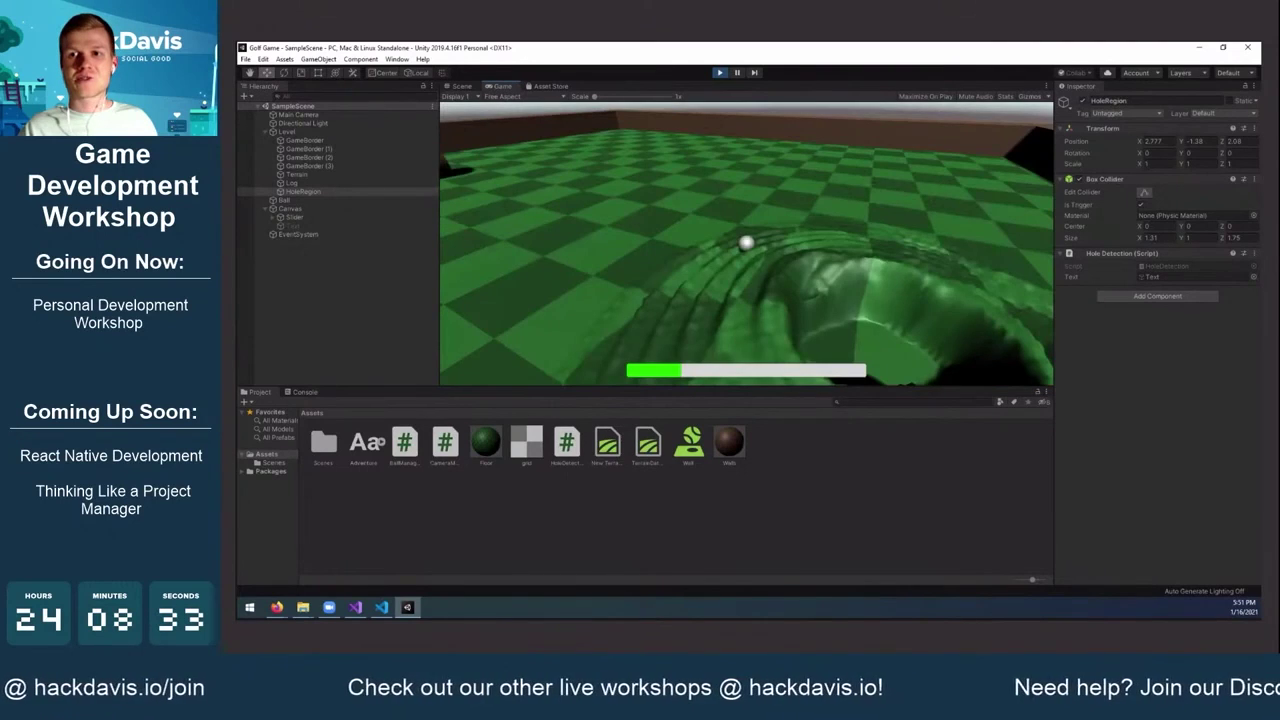
pyautogui.press('space')
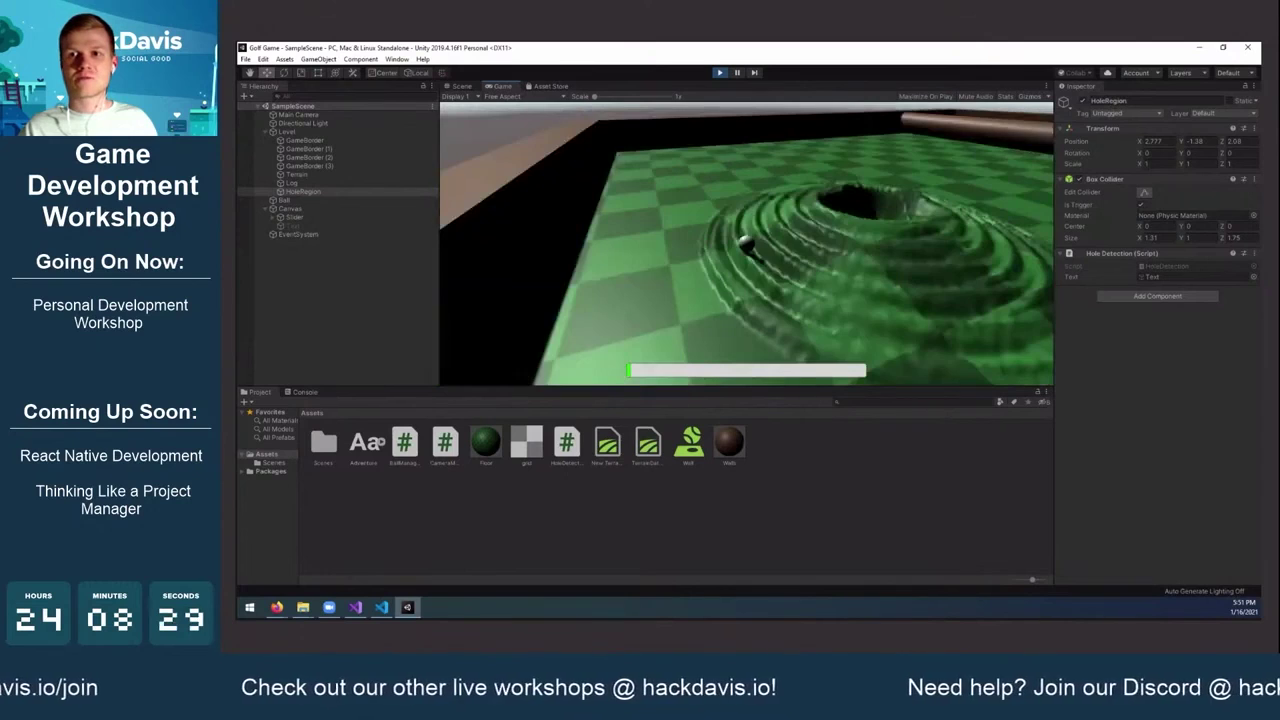
pyautogui.press('space')
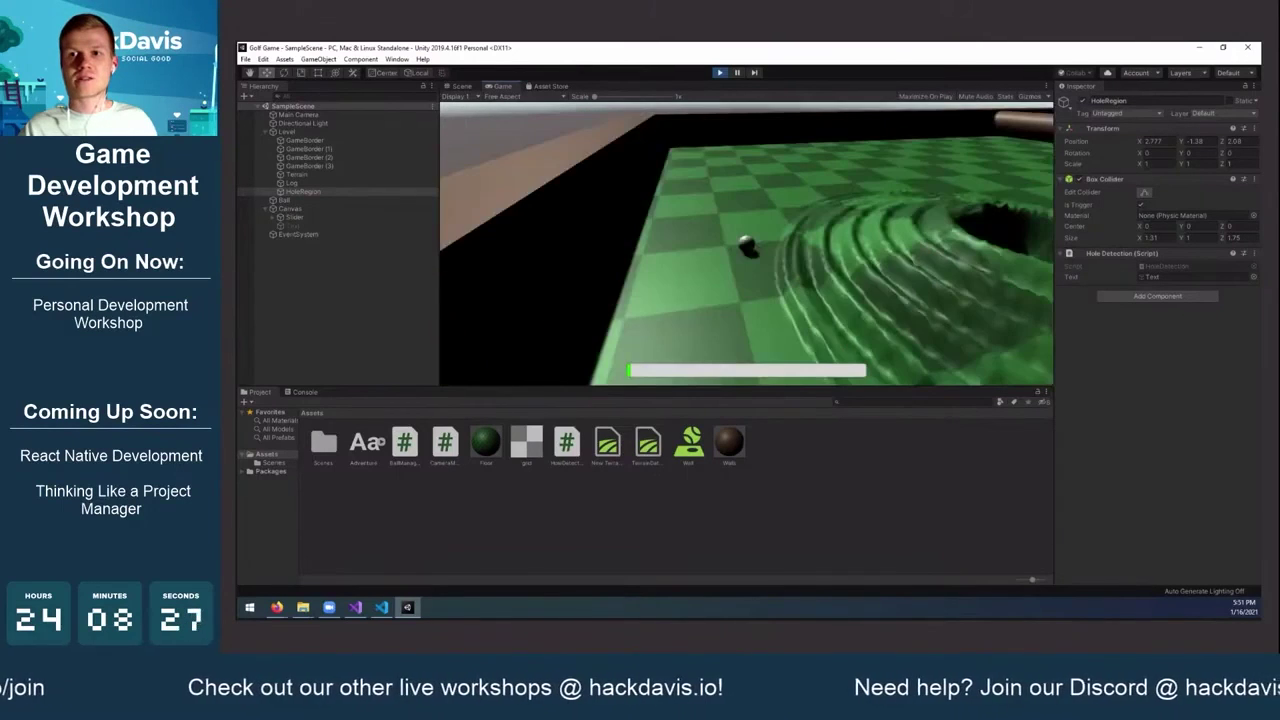
pyautogui.press('space')
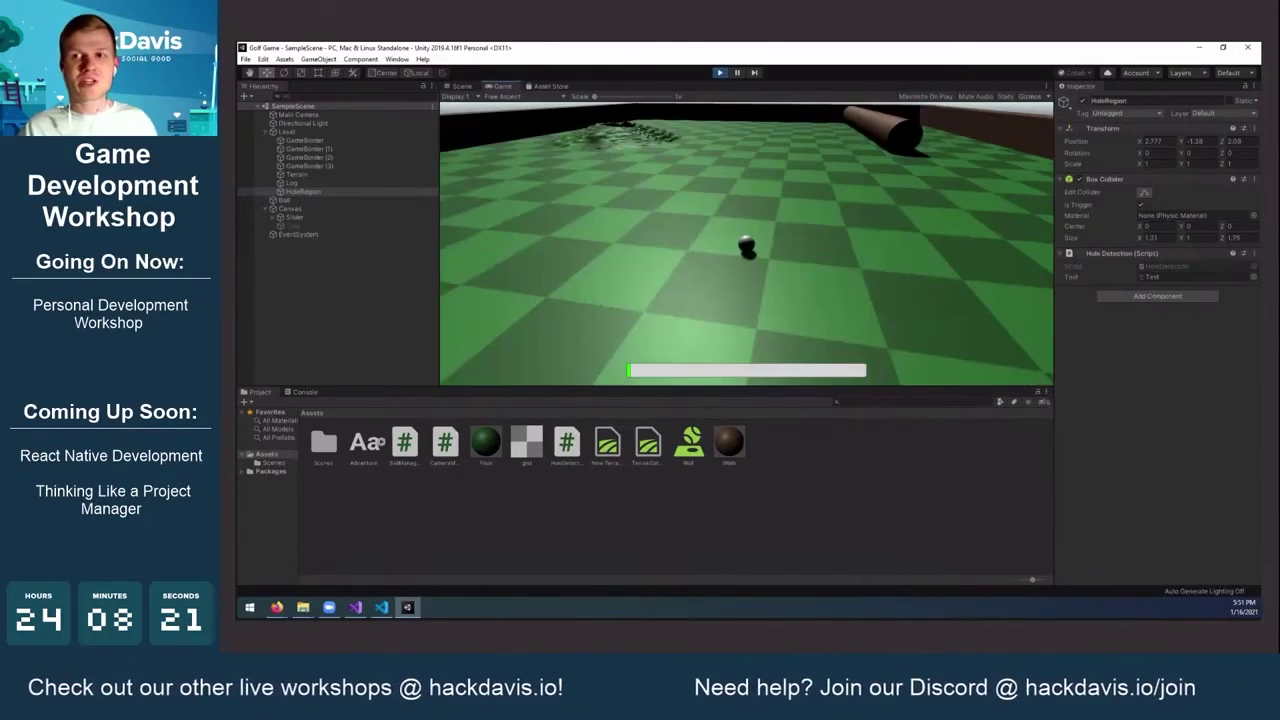
pyautogui.press('space')
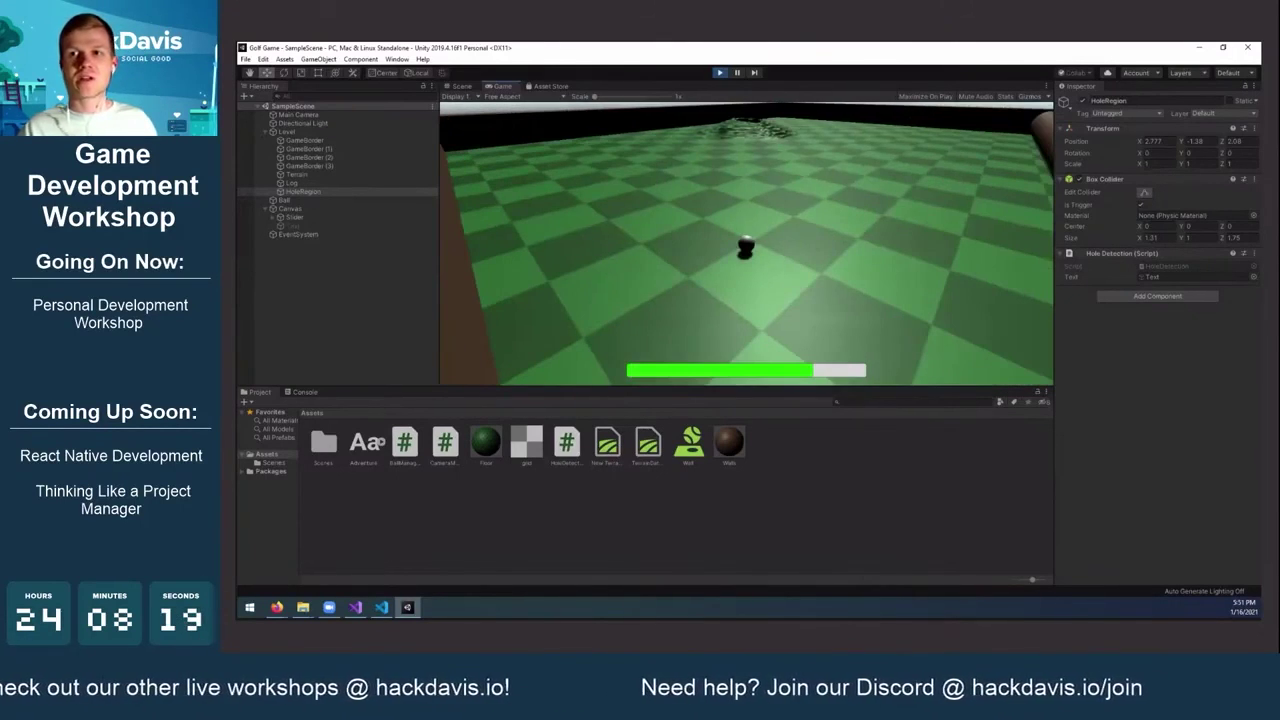
pyautogui.press('space')
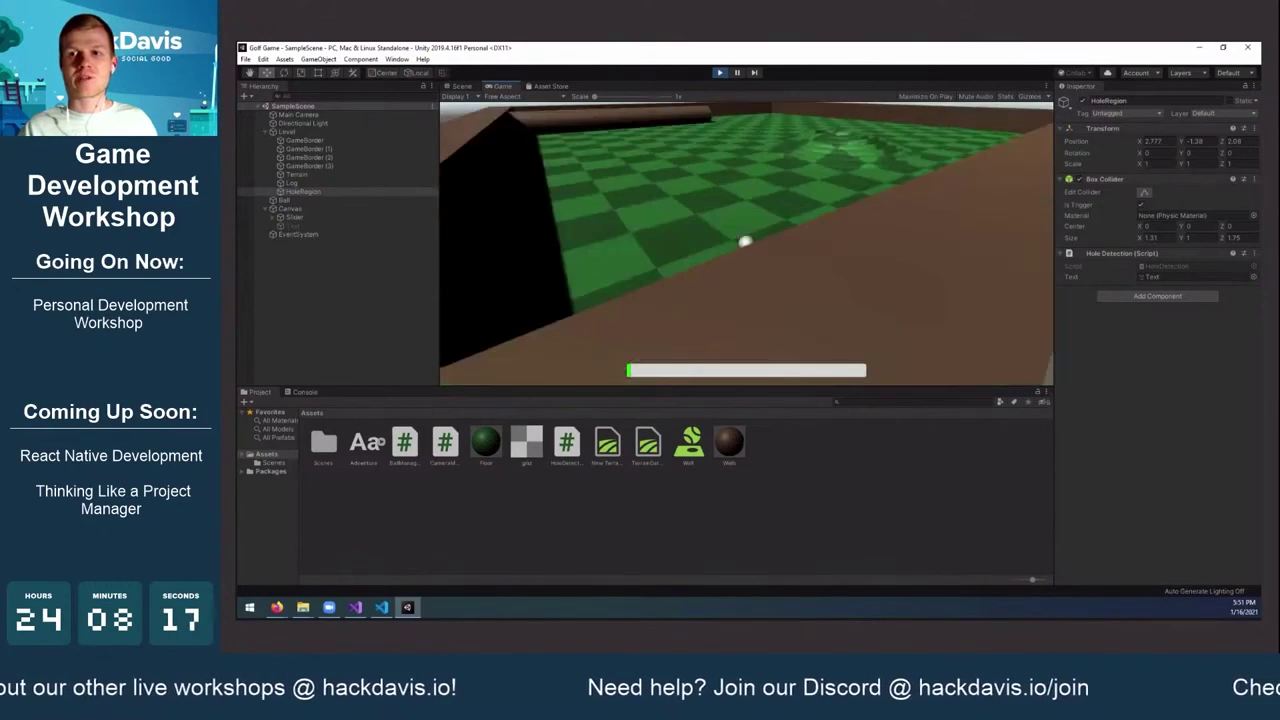
pyautogui.press('space')
pyautogui.press('space')
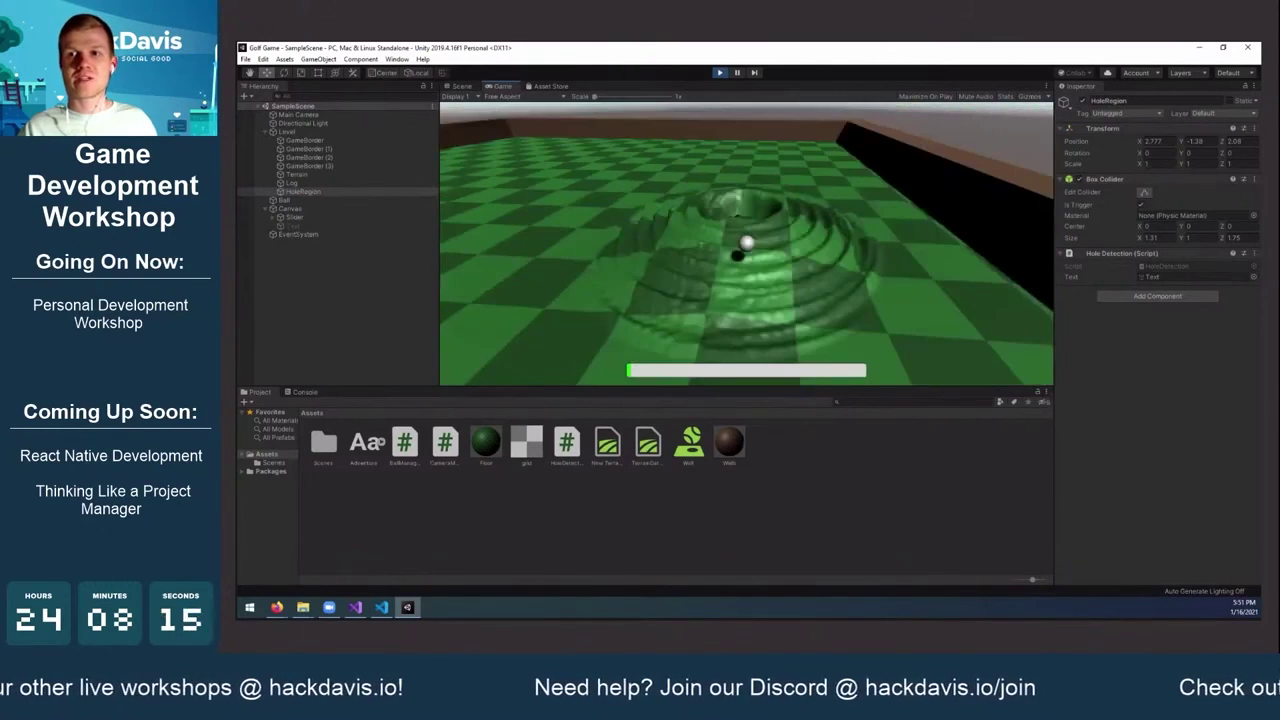
pyautogui.press('space')
pyautogui.press('space')
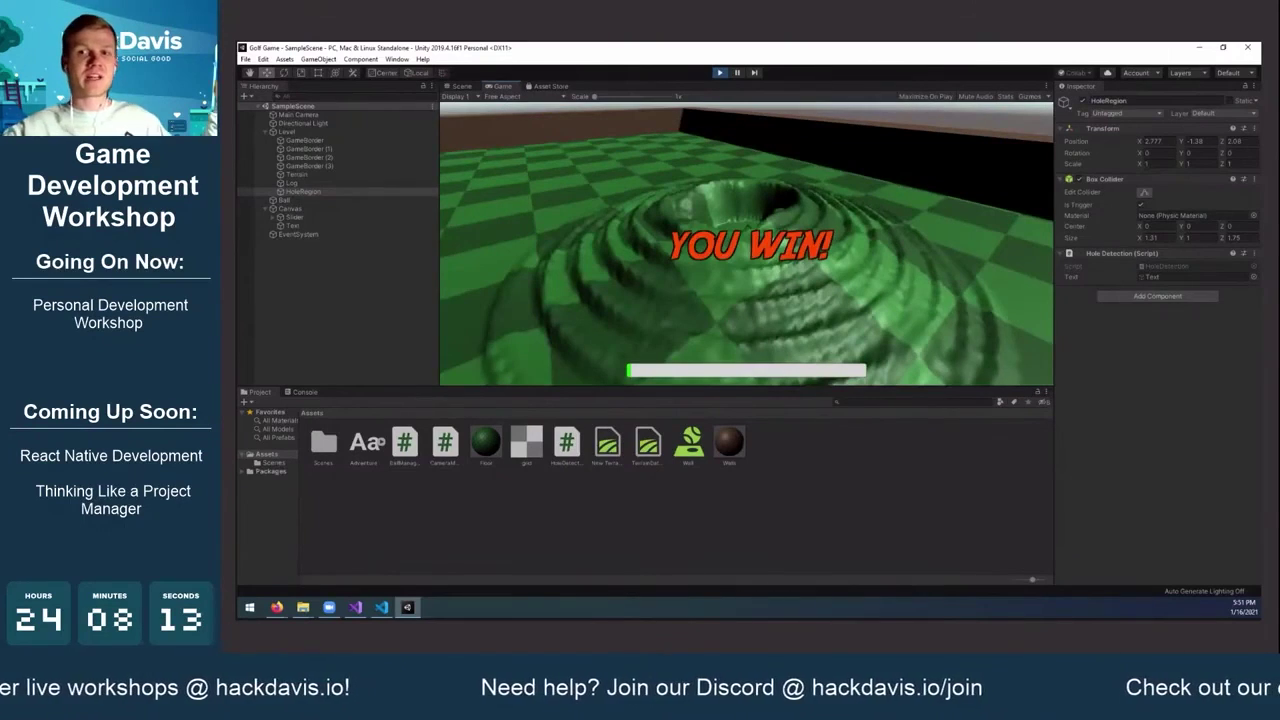